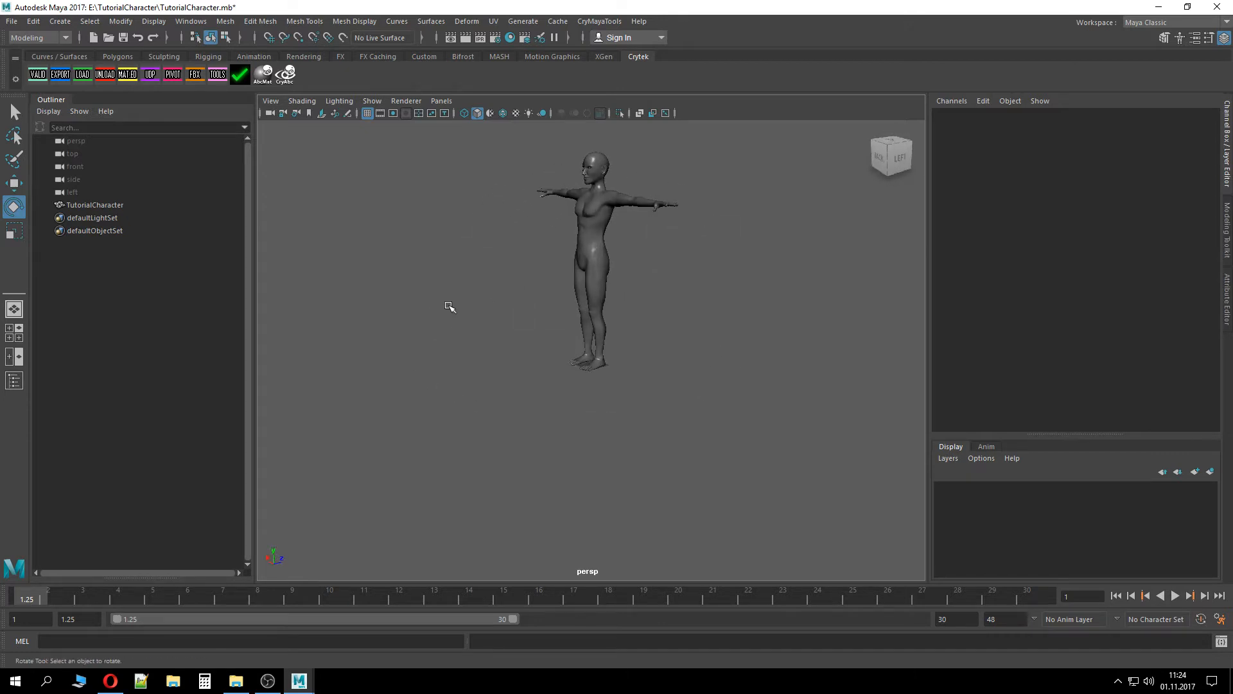
Save the scene file
alt+middle_drag(448, 306, 501, 374)
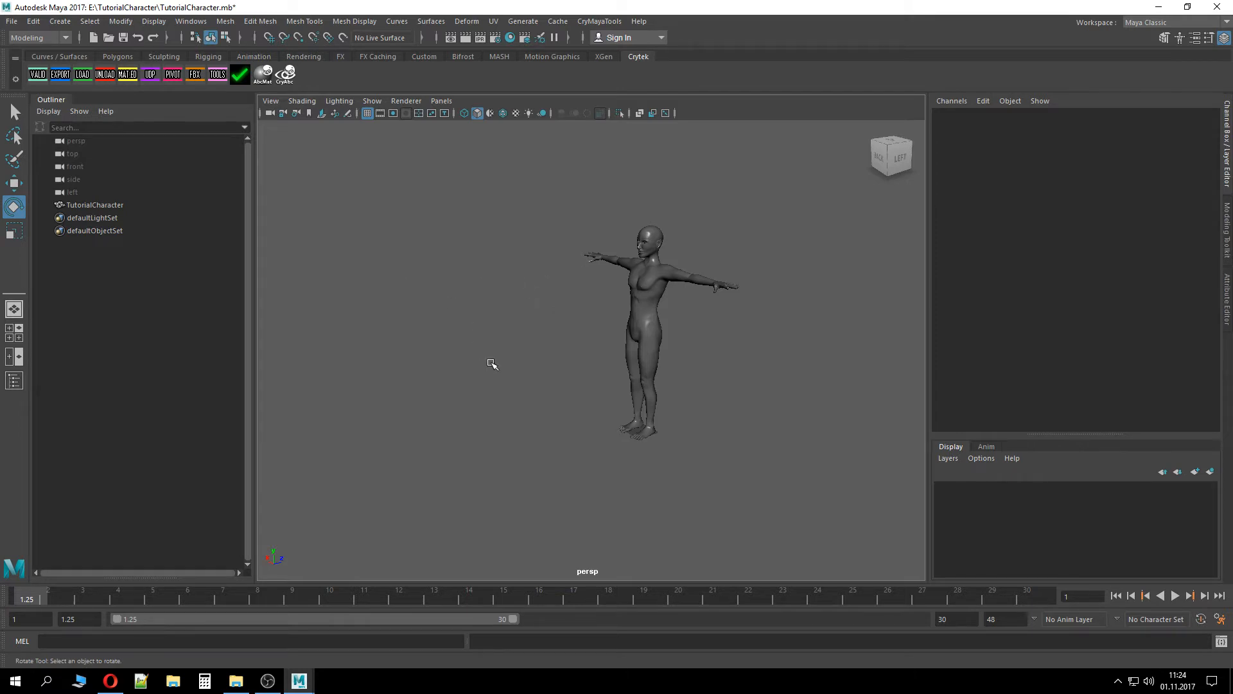
key(ctrl+s)
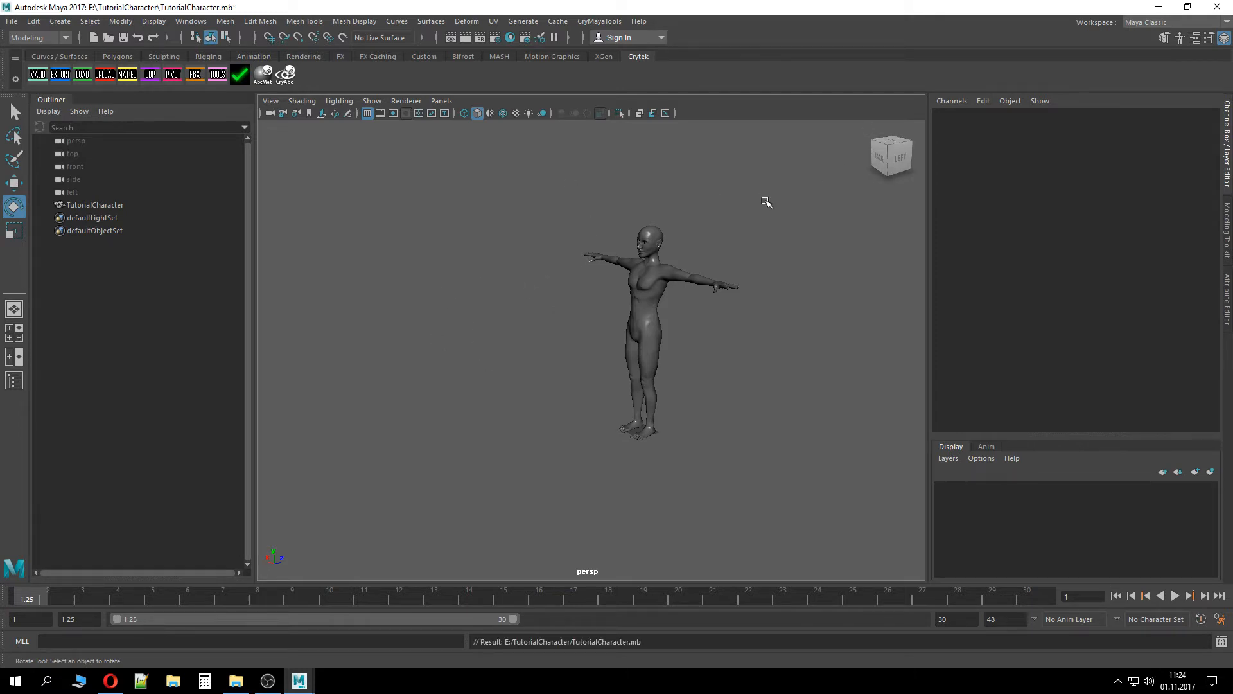
Examine the character model from several angles and zoom levels
alt+drag(693, 317, 751, 432)
alt+drag(715, 379, 736, 368)
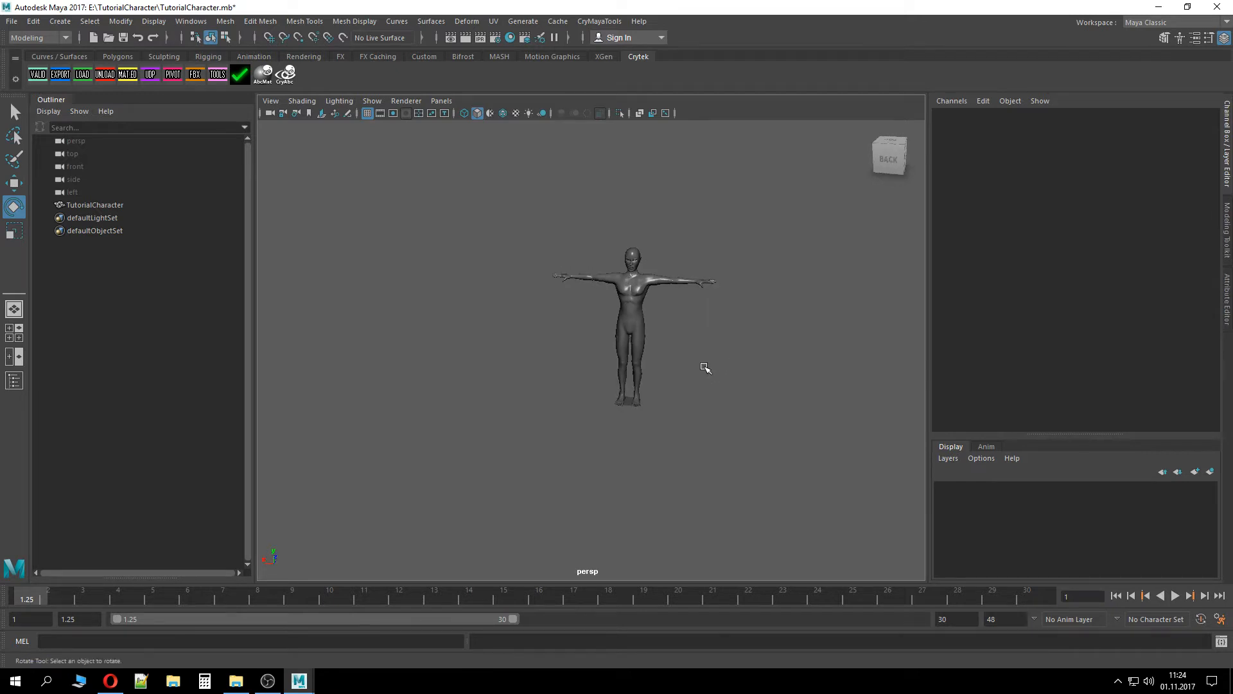
scroll(705, 365, up, 3)
alt+middle_drag(705, 364, 639, 390)
scroll(560, 453, up, 4)
scroll(560, 453, down, 5)
scroll(559, 443, up, 2)
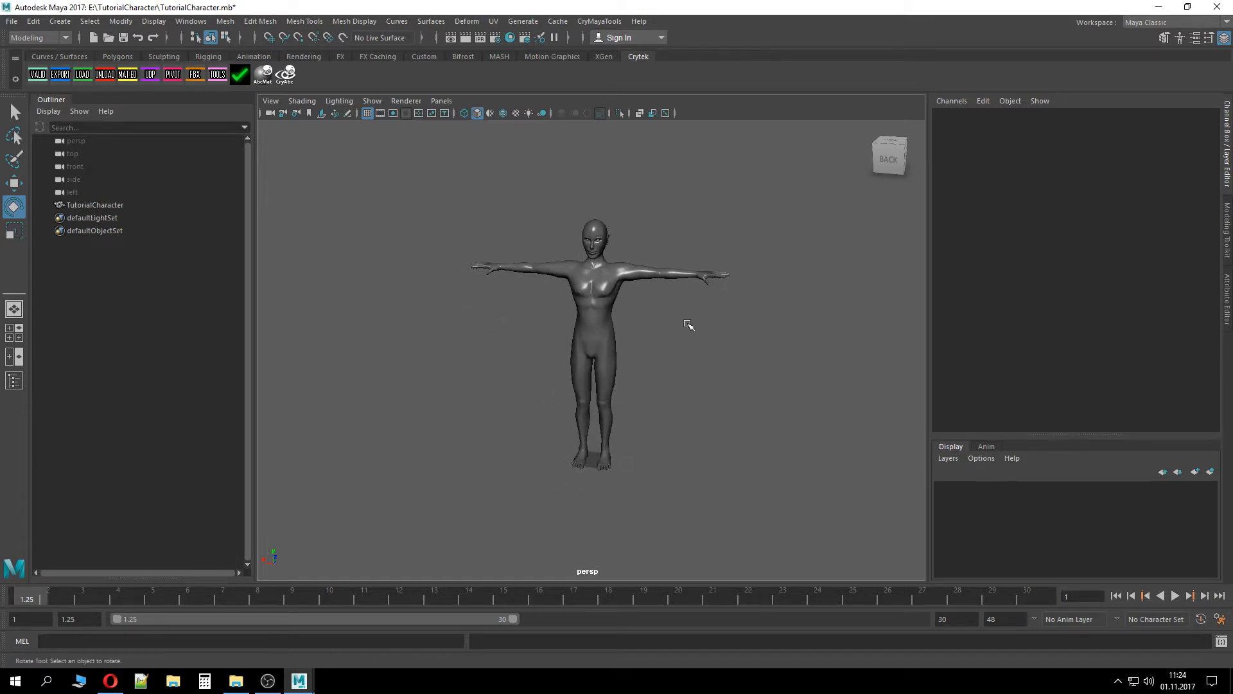
alt+drag(669, 364, 619, 357)
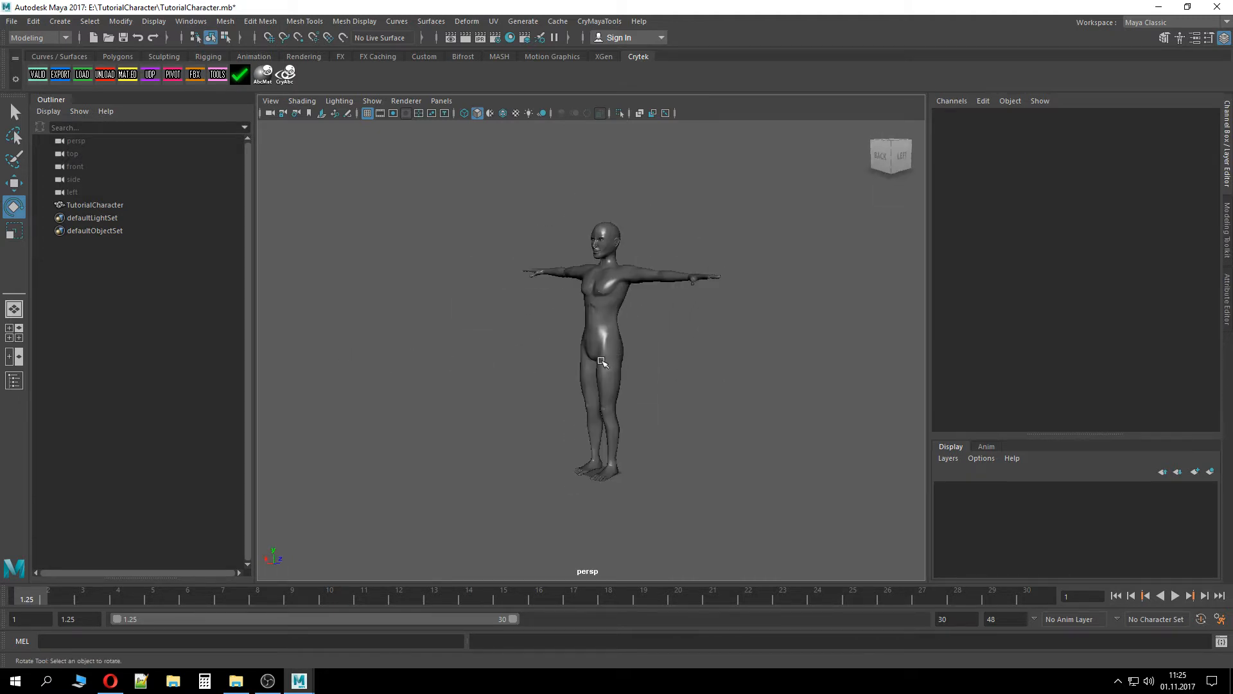
Select the character mesh and inspect it from around and below
click(618, 355)
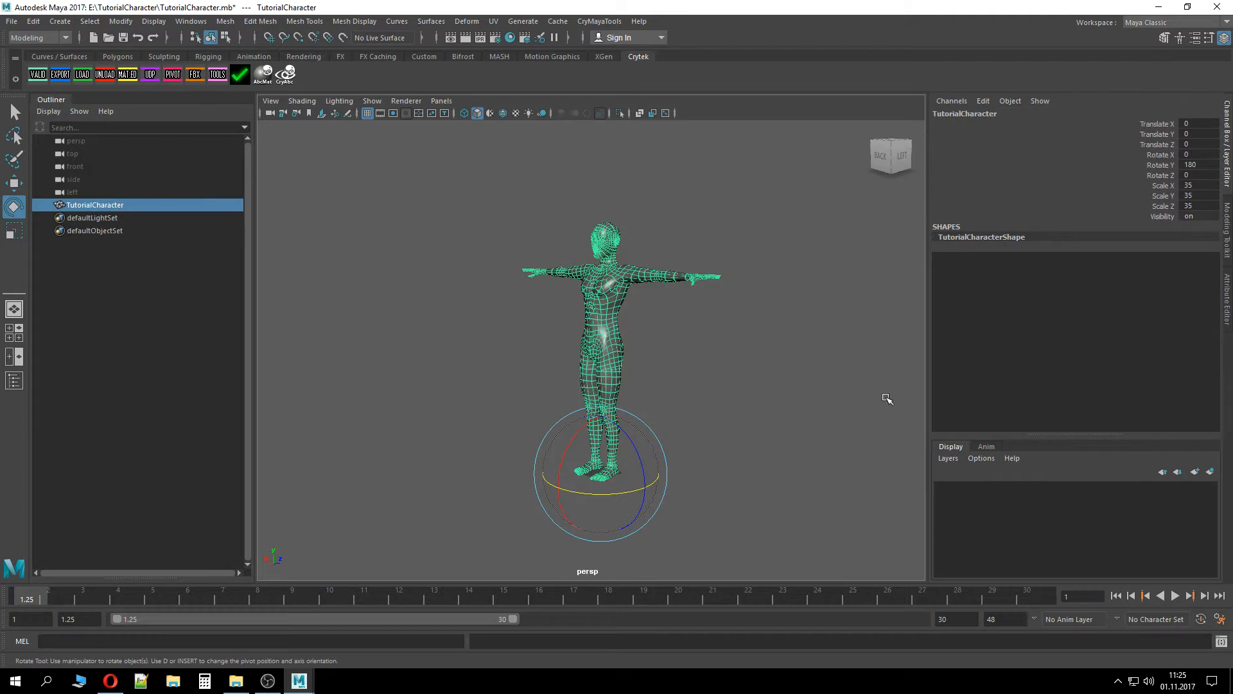
click(885, 399)
alt+drag(726, 417, 862, 426)
scroll(606, 490, up, 5)
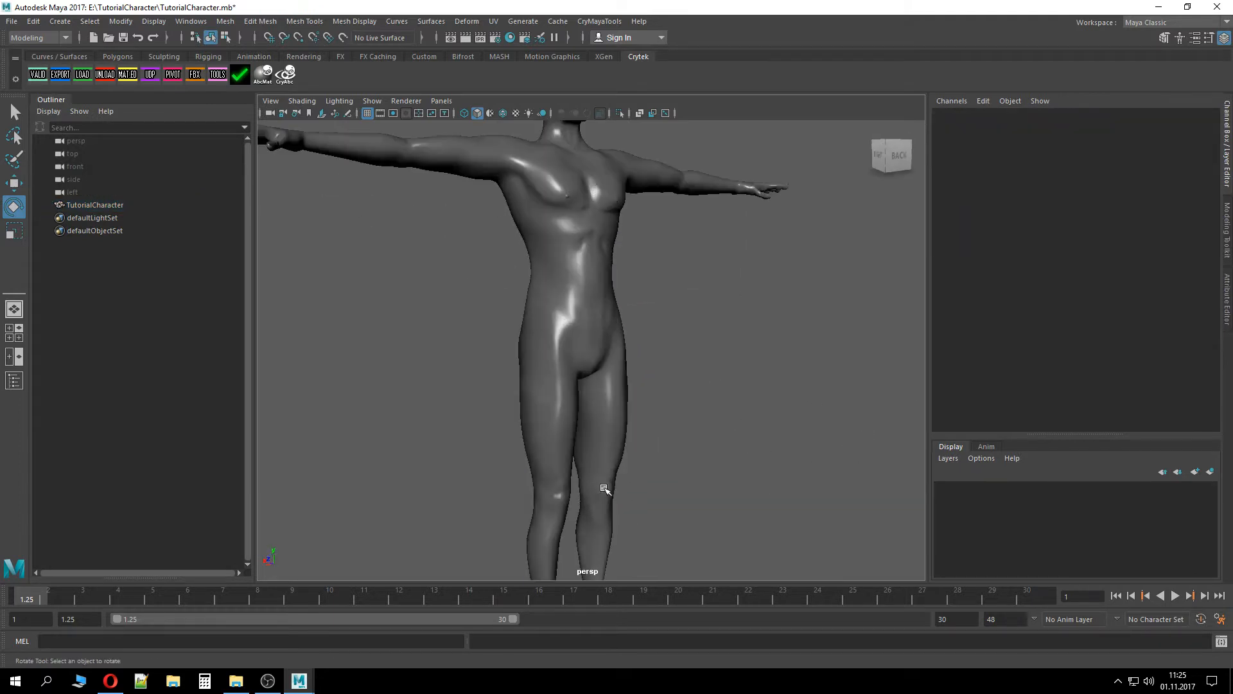
alt+drag(638, 528, 663, 360)
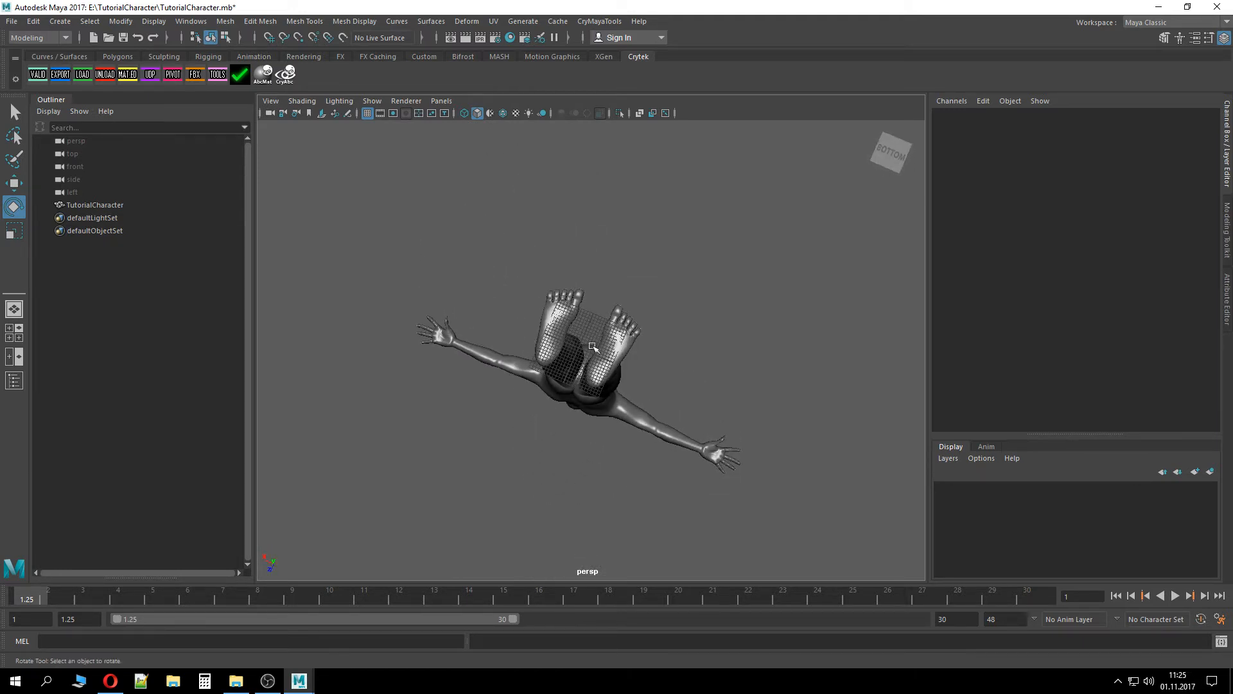
alt+drag(670, 372, 641, 350)
click(617, 310)
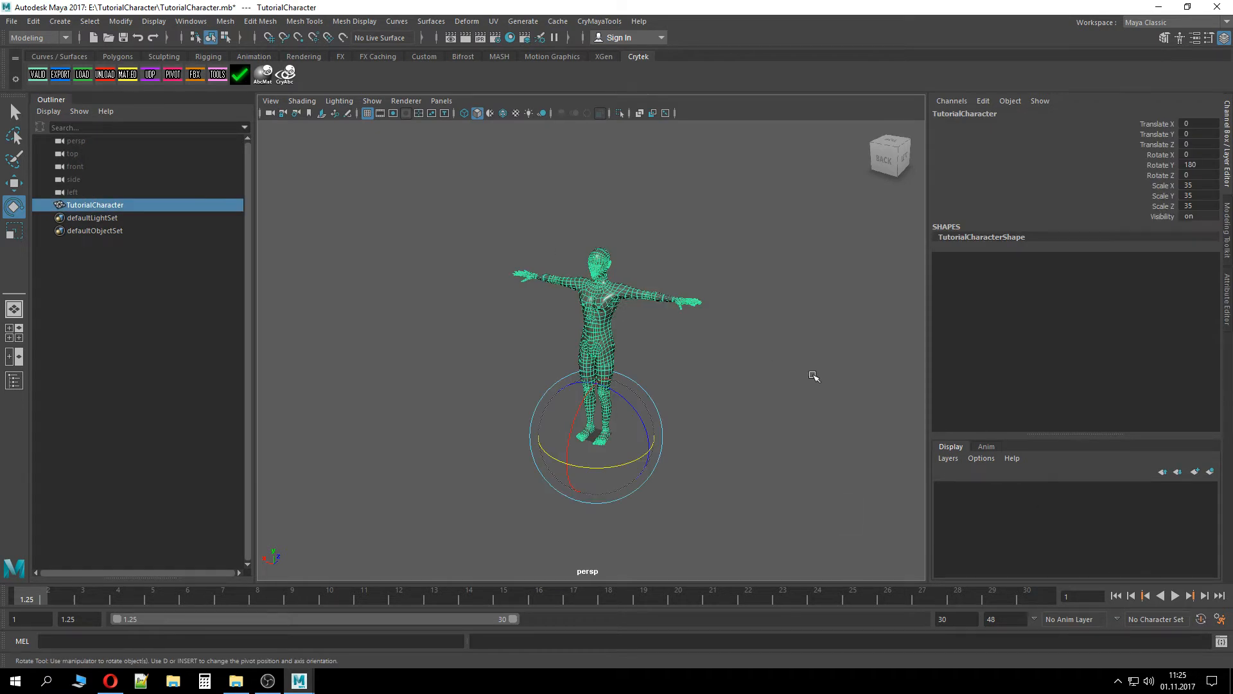
click(752, 377)
alt+drag(752, 377, 593, 344)
click(593, 344)
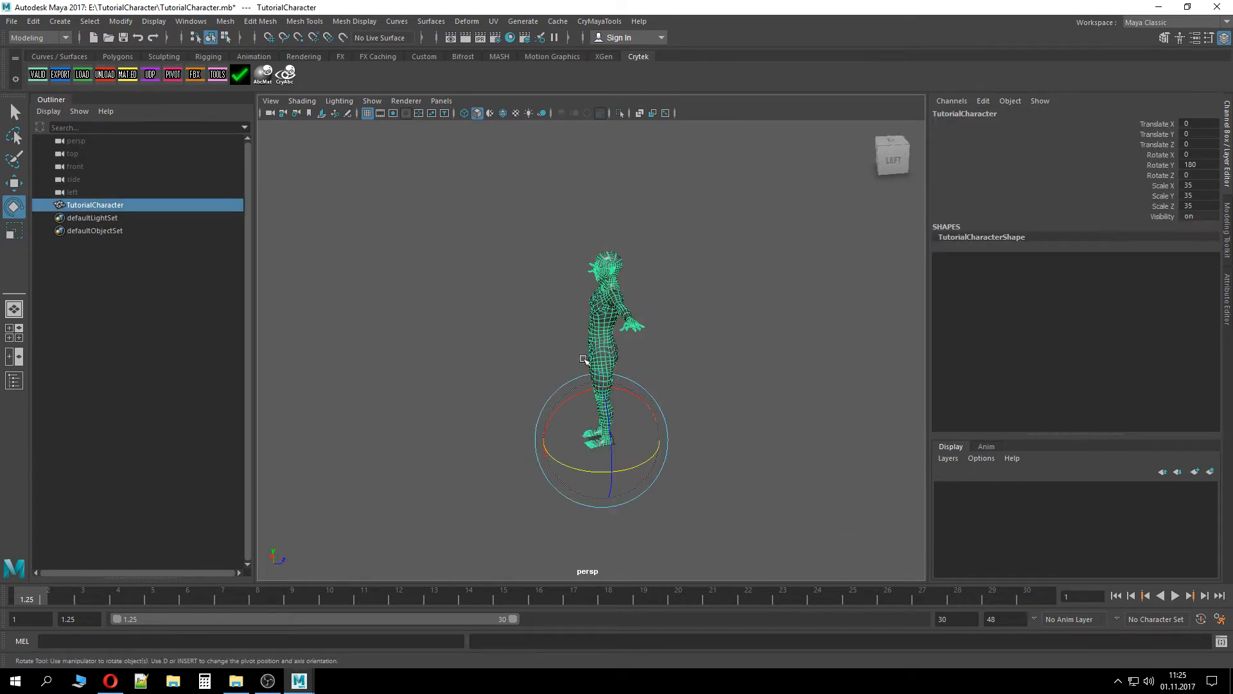
Switch to the Move tool with the character selected
click(13, 182)
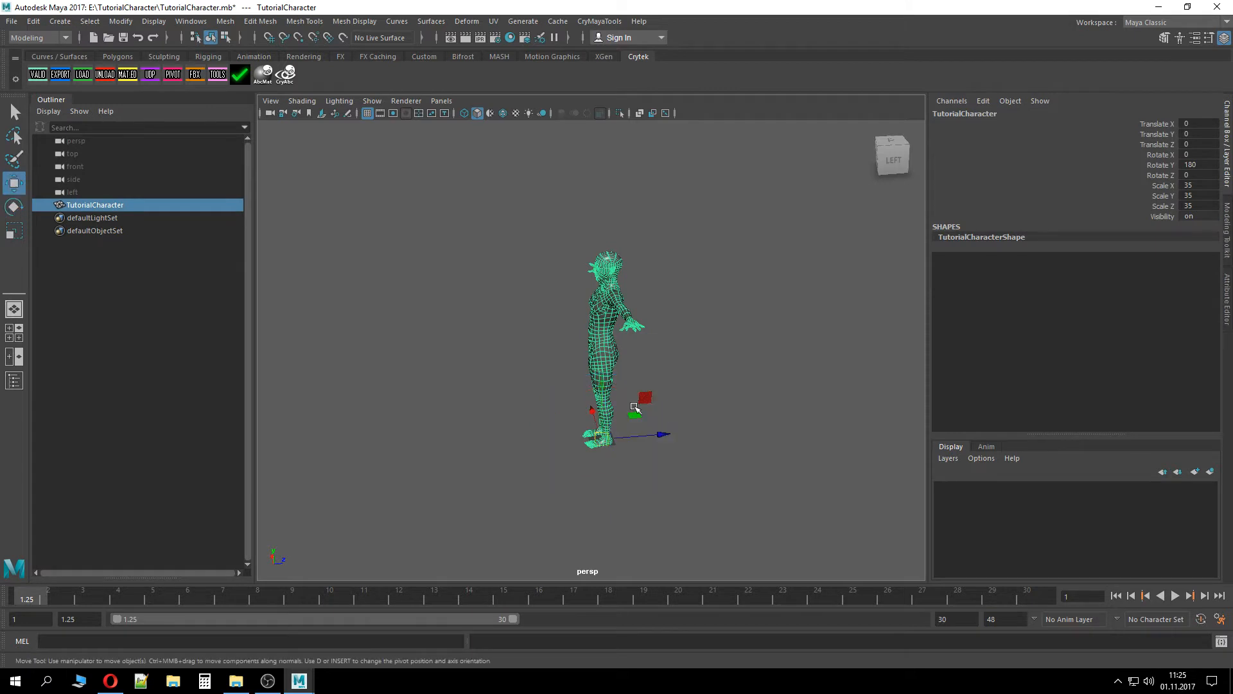
alt+drag(716, 435, 542, 468)
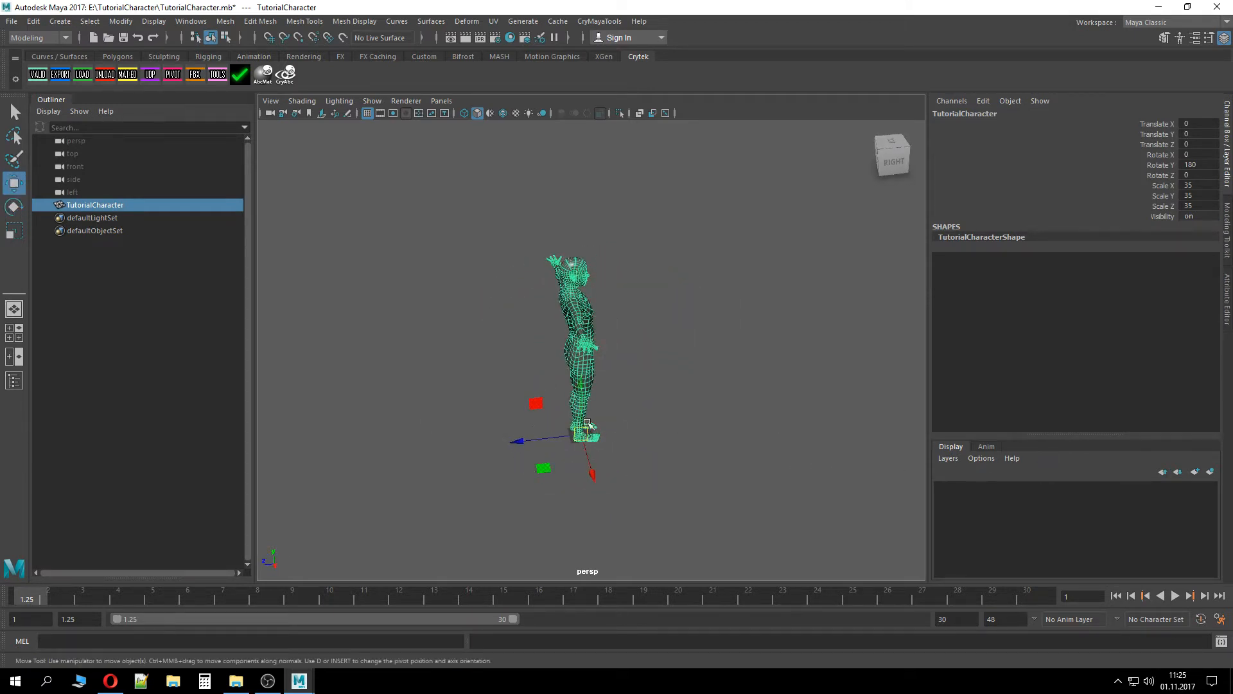
alt+drag(746, 383, 569, 407)
click(805, 387)
alt+drag(805, 388, 743, 349)
Set the working time unit to NTSC (30 fps) in the preferences and save them
click(1220, 619)
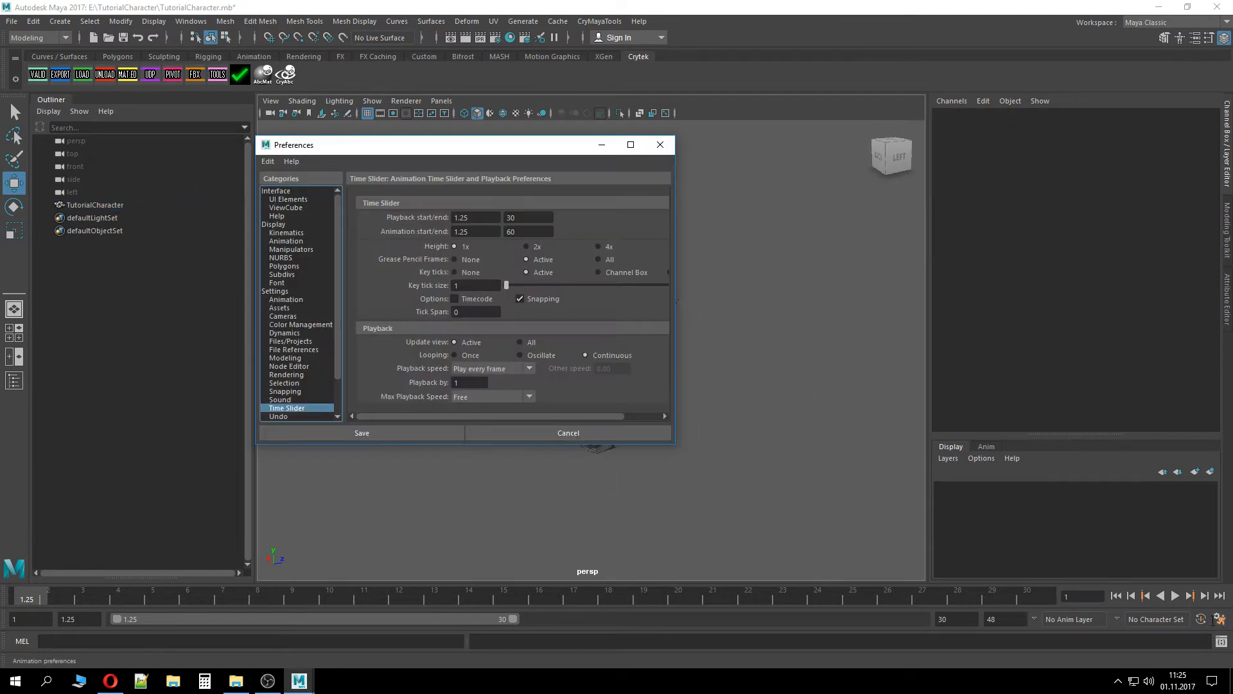
click(289, 291)
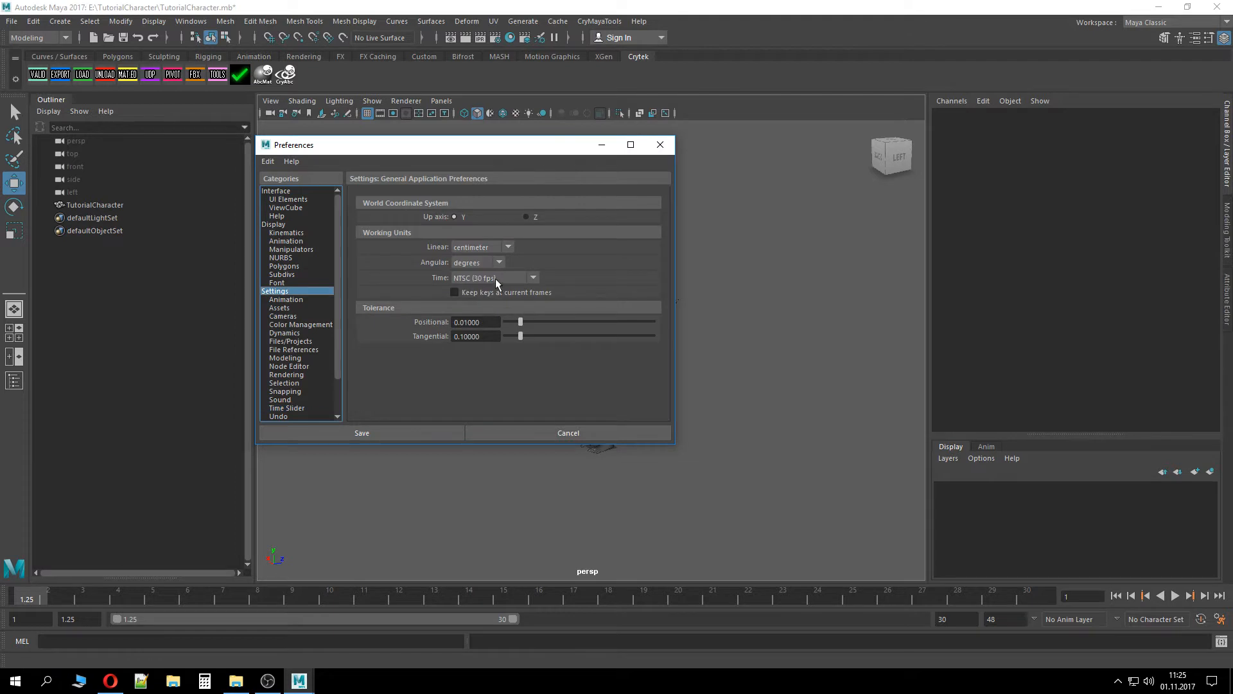
click(485, 278)
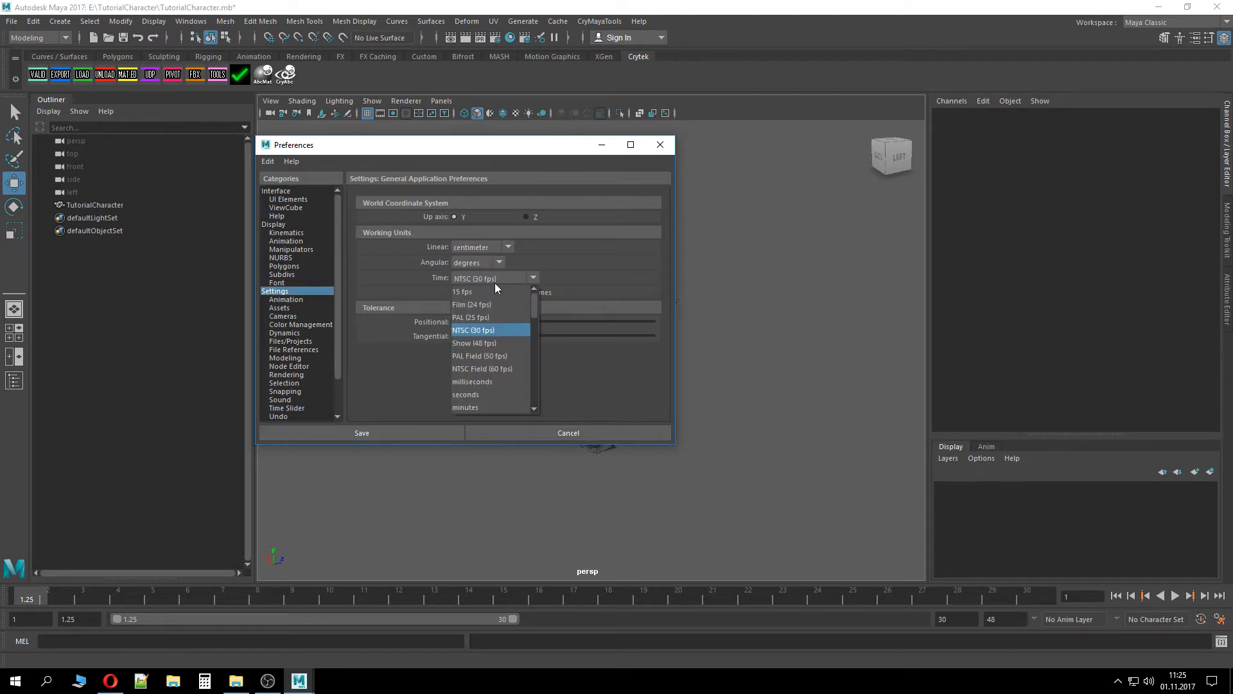
click(494, 281)
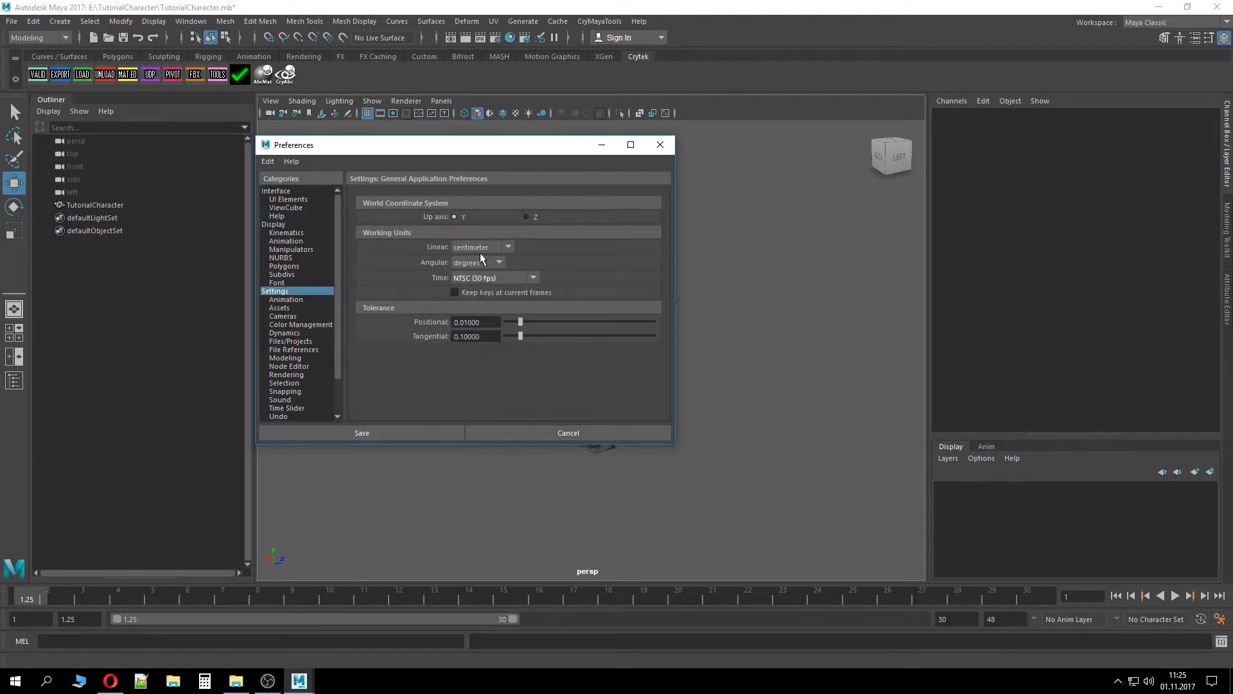
click(463, 429)
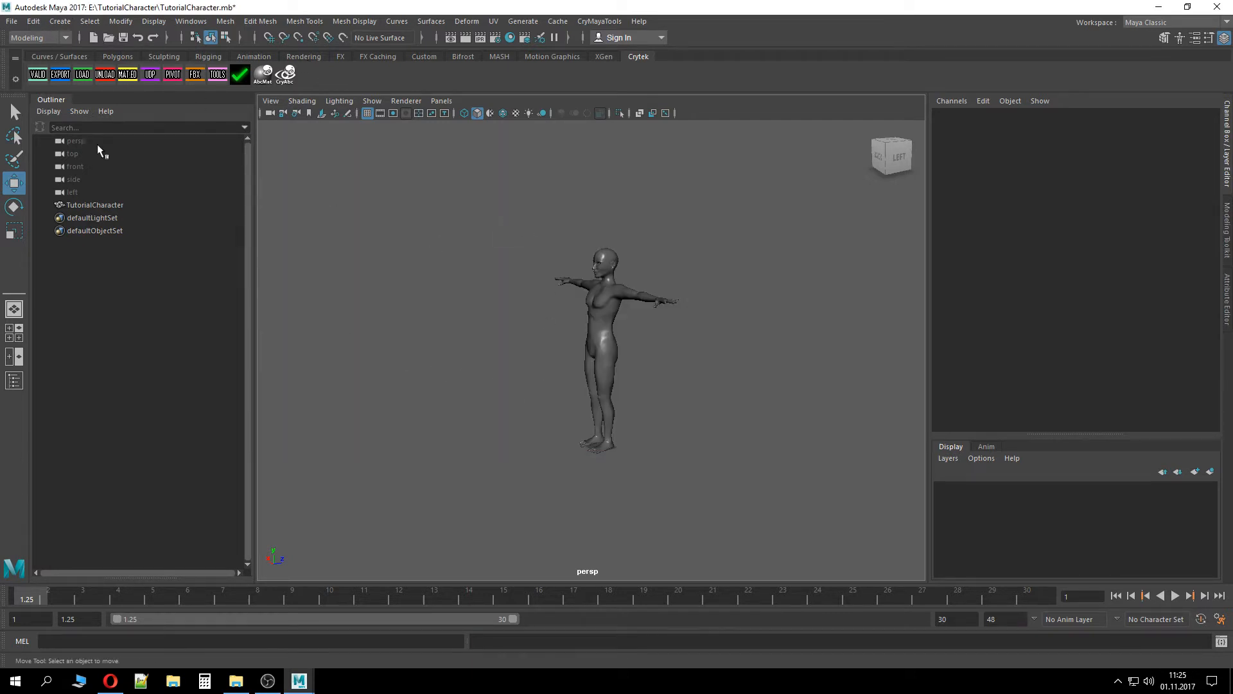
Select the TutorialCharacter object and open the Attribute Editor
click(116, 207)
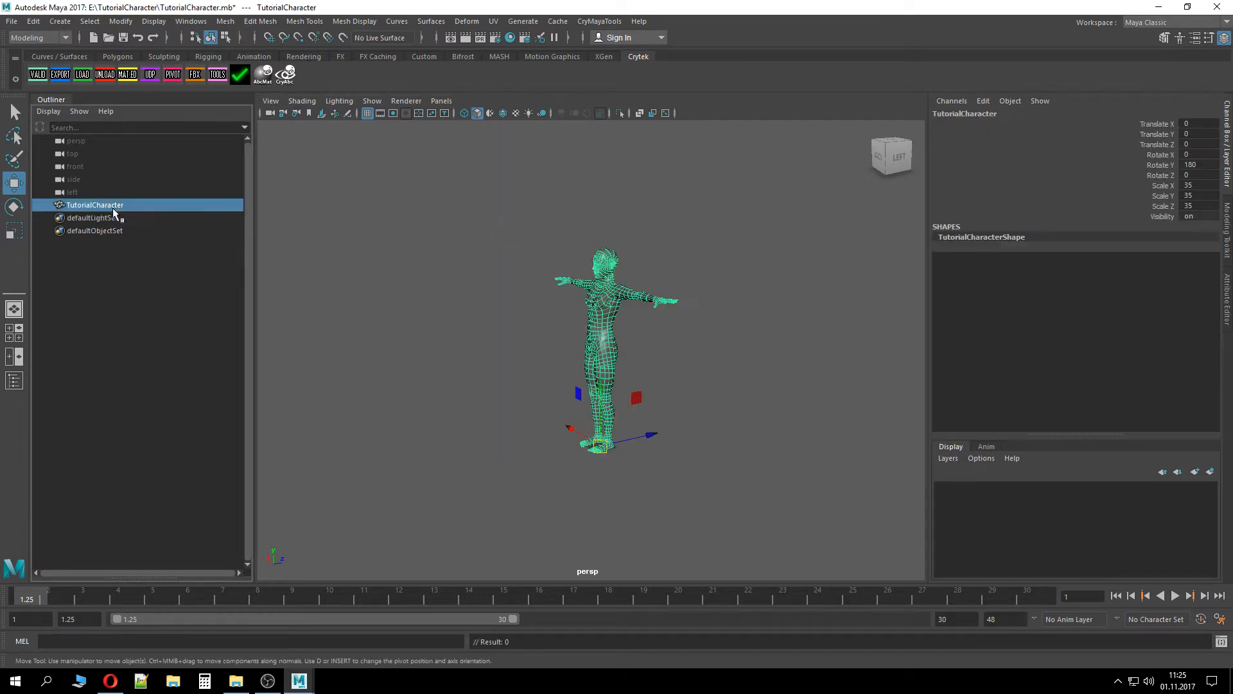
alt+drag(749, 380, 825, 389)
right_click(599, 347)
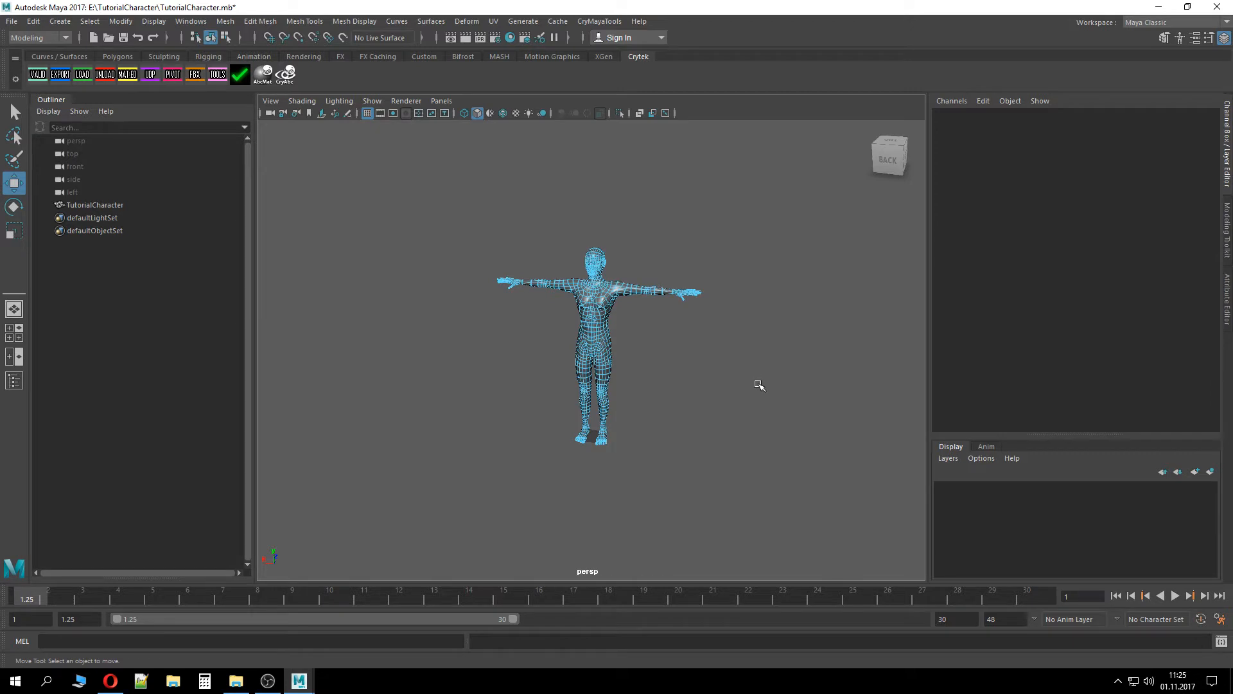
key(ctrl+a)
Undo the last three actions and redo one of them
key(ctrl+z)
key(ctrl+z)
key(ctrl+z)
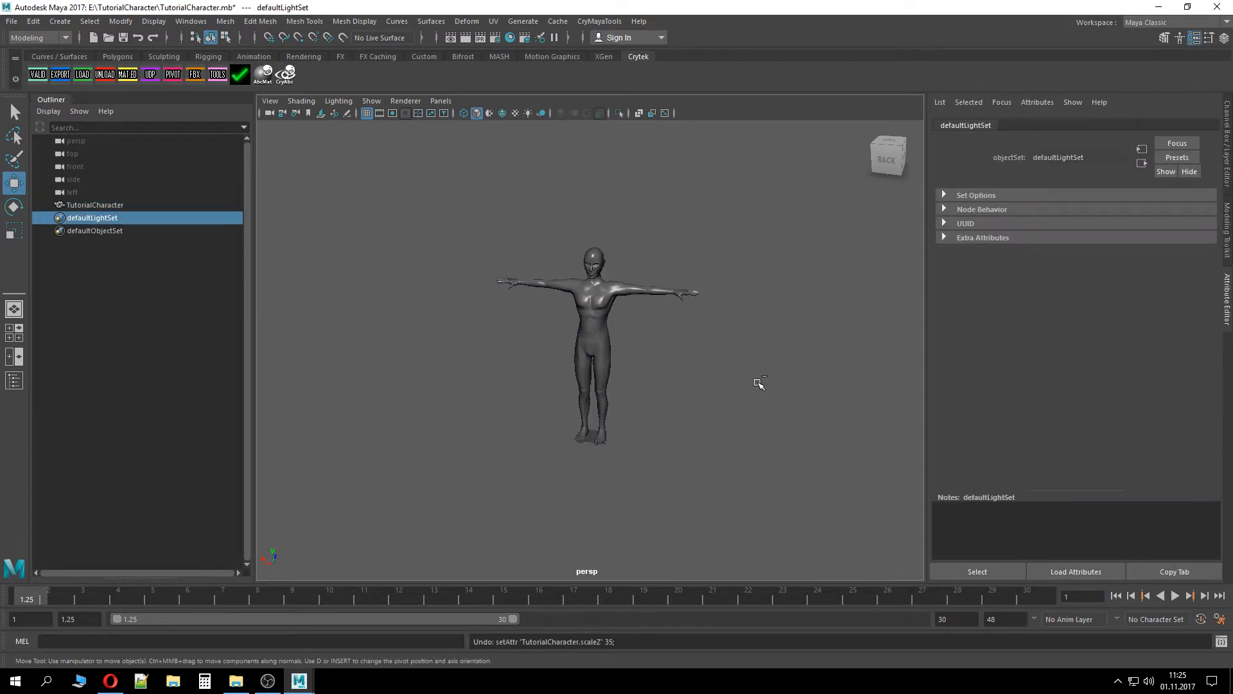
key(shift+z)
Select the character and assign a new Phong material to it
click(665, 416)
alt+drag(677, 470, 639, 466)
click(593, 358)
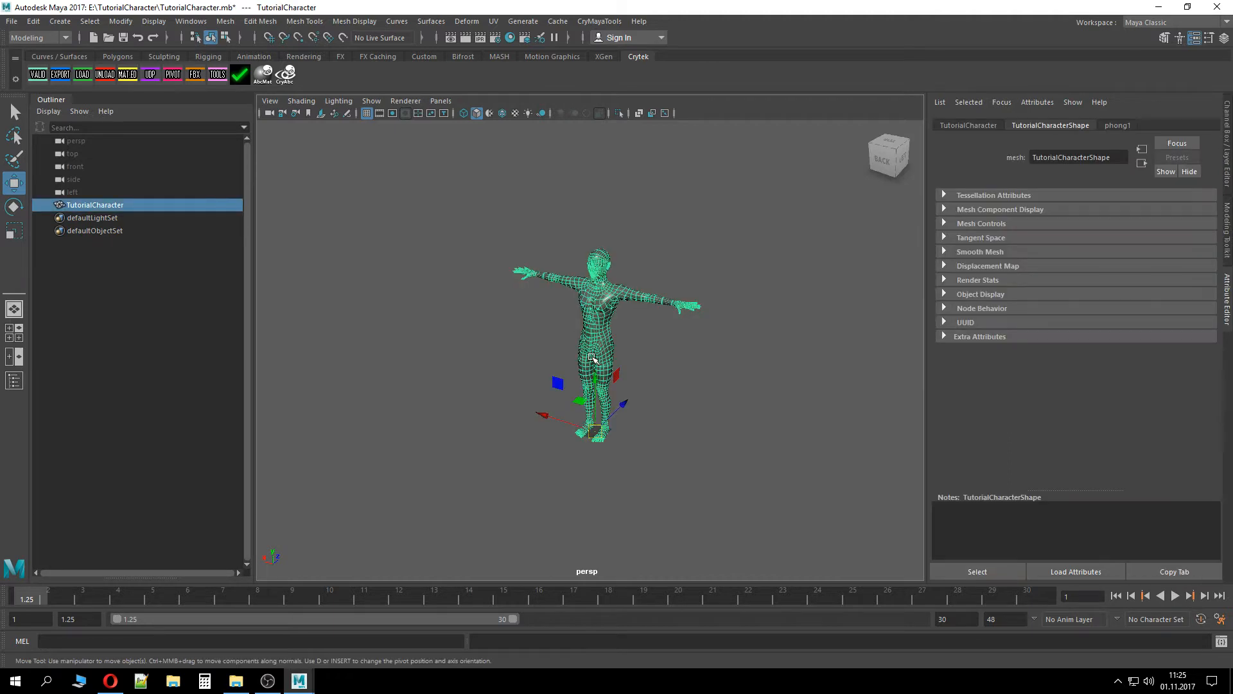
right_click(603, 310)
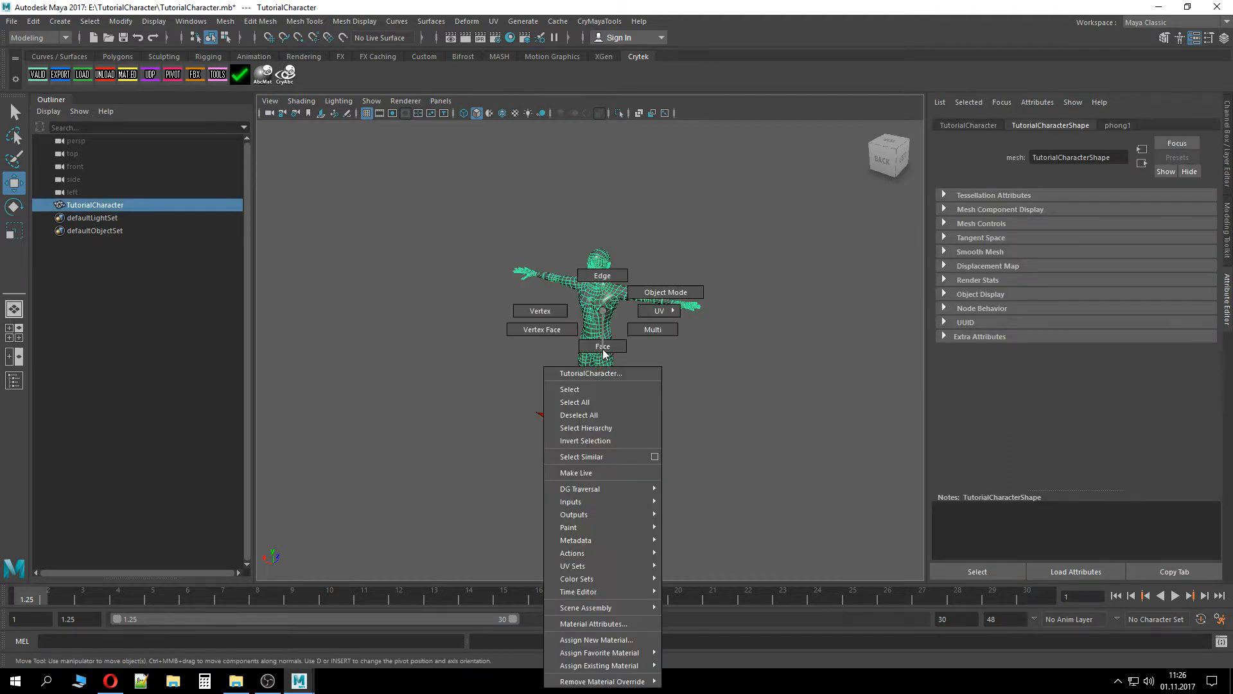
mouse_move(618, 654)
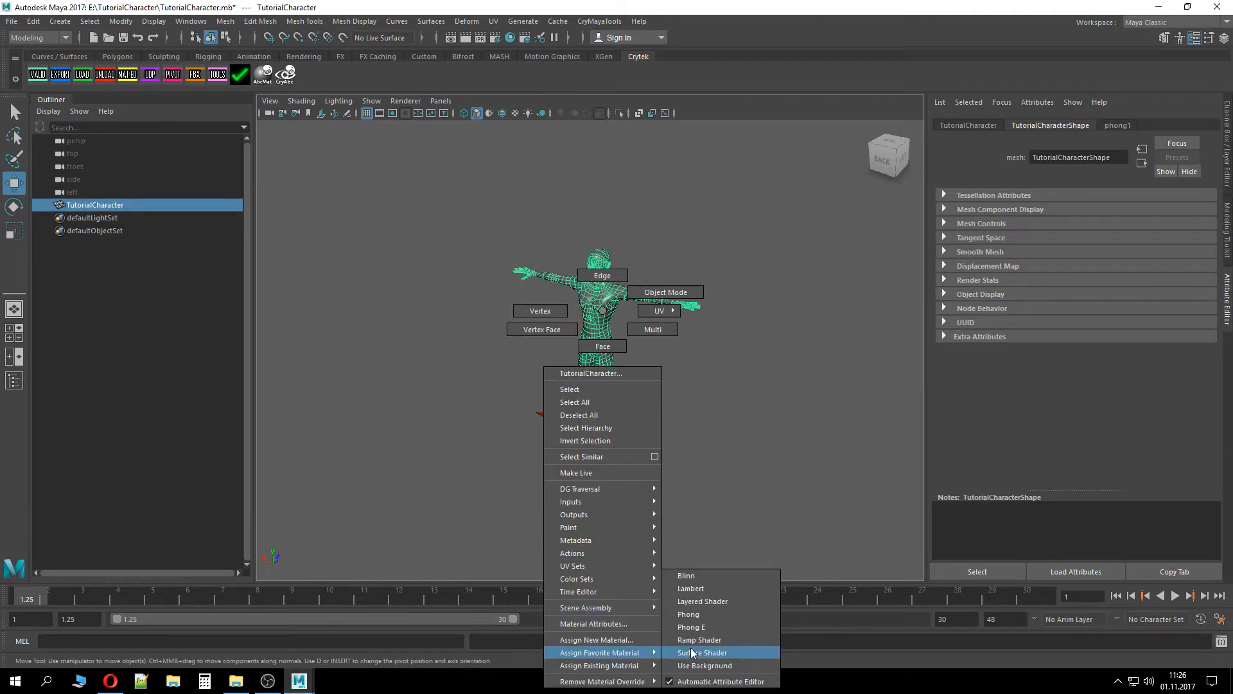
click(696, 619)
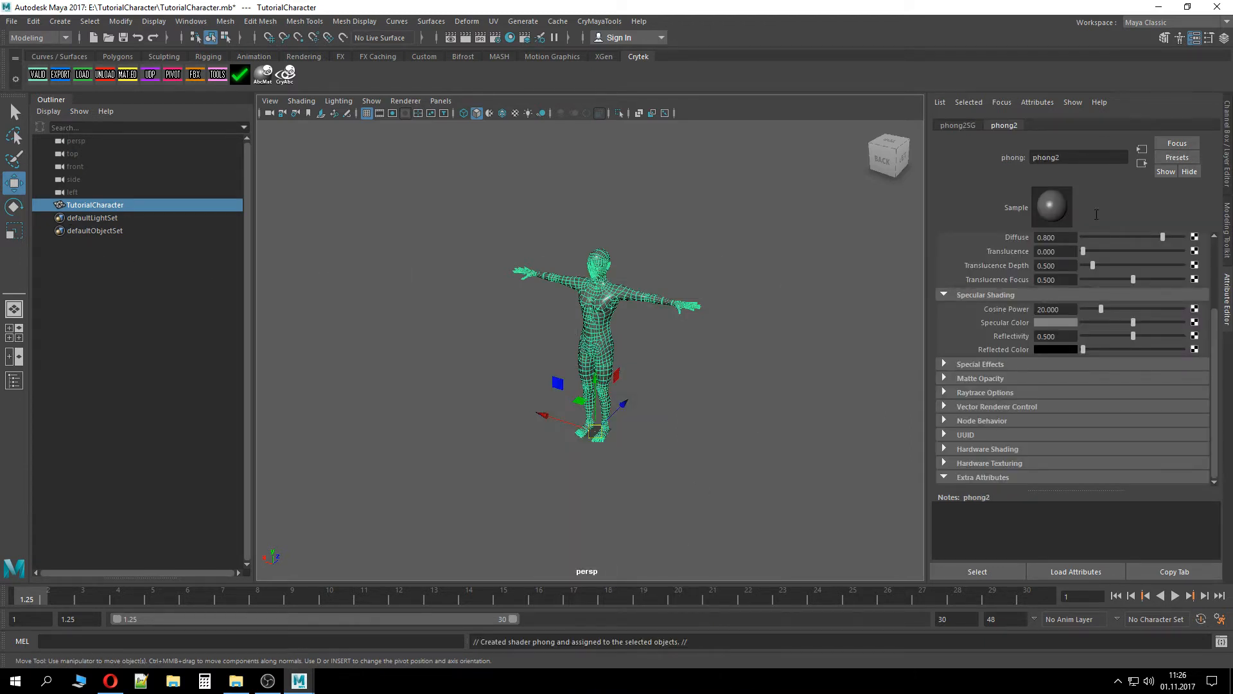
Rename the new Phong material to TutorialCharacterShader
drag(1086, 157, 996, 156)
text(TutorialCharacterShader)
key(Return)
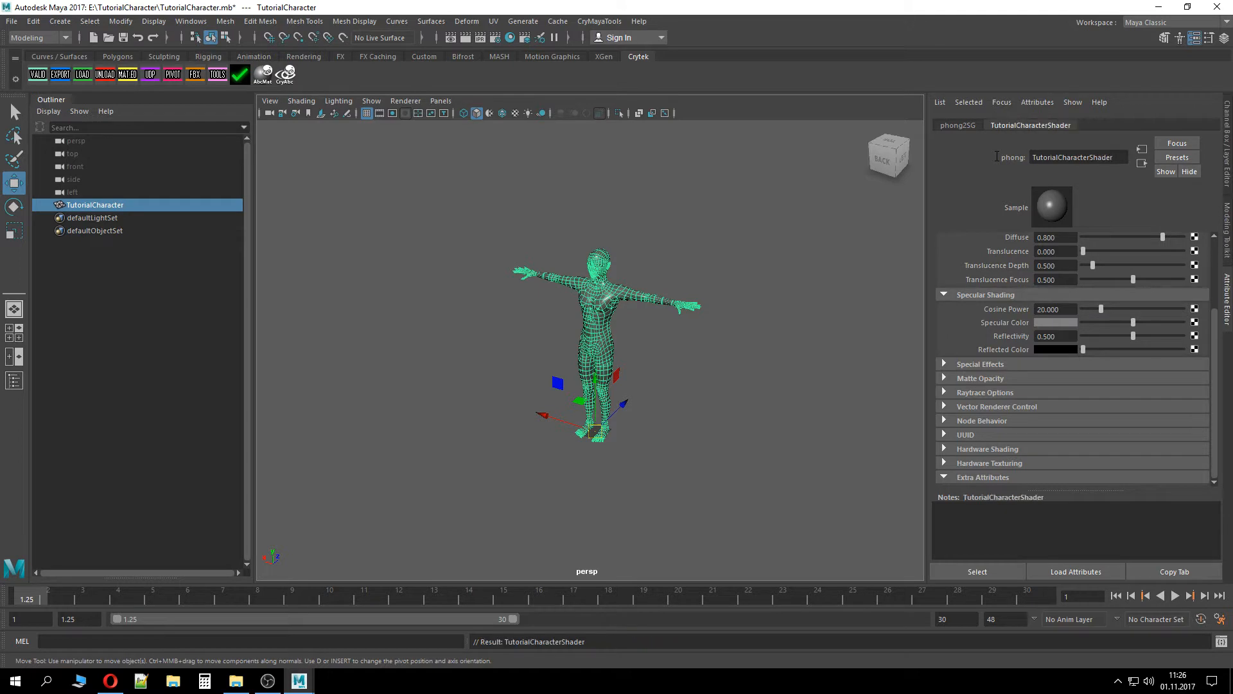
Select the character to check its shape attributes, then clear the selection
click(761, 413)
click(593, 331)
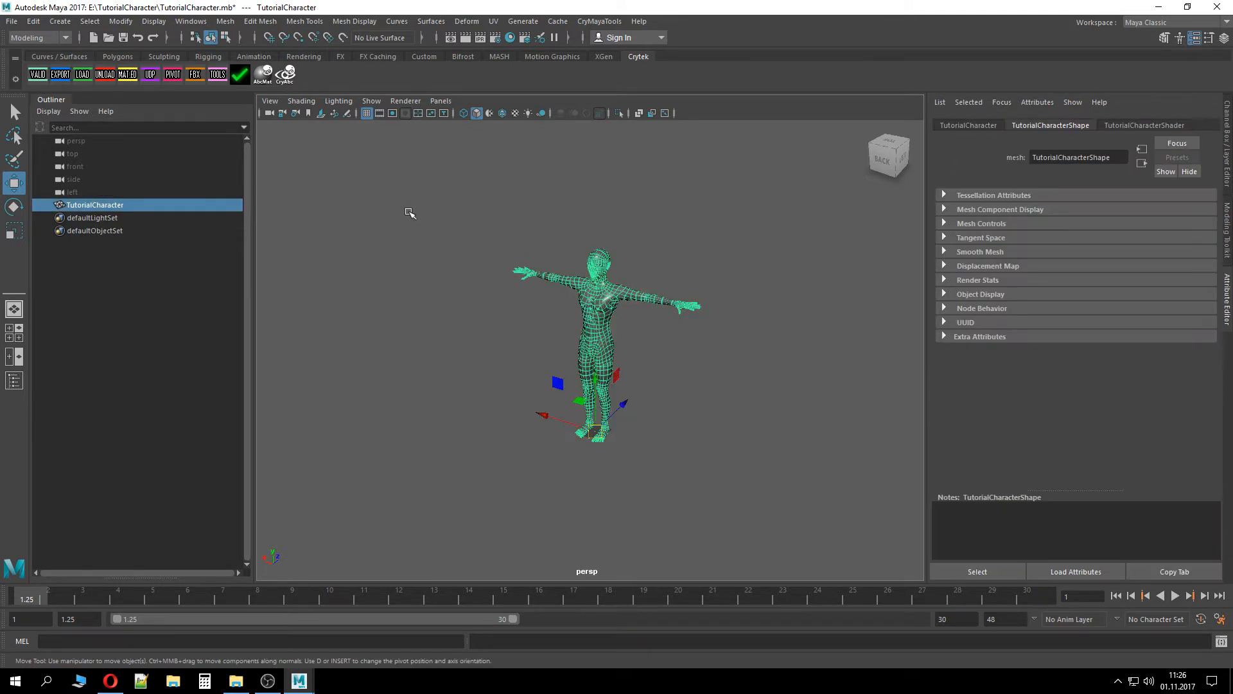
click(436, 261)
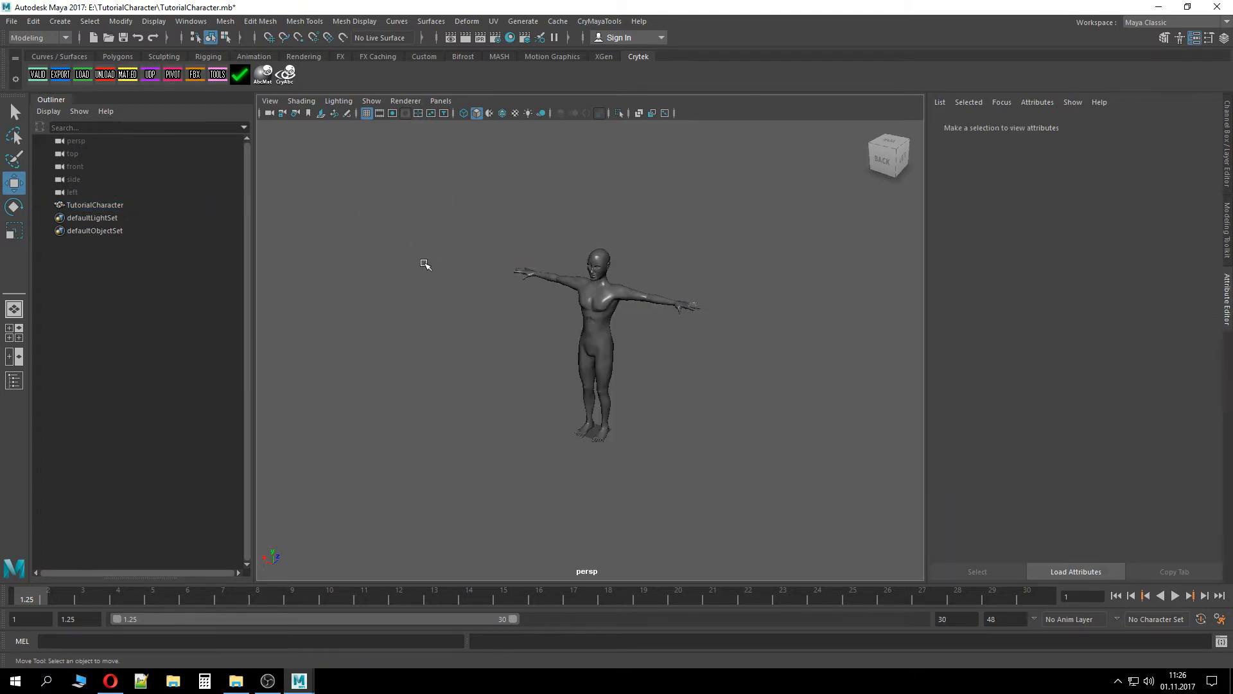
mouse_move(426, 265)
alt+mouse_down()
mouse_move(443, 270)
mouse_move(435, 248)
mouse_move(441, 264)
alt+mouse_up()
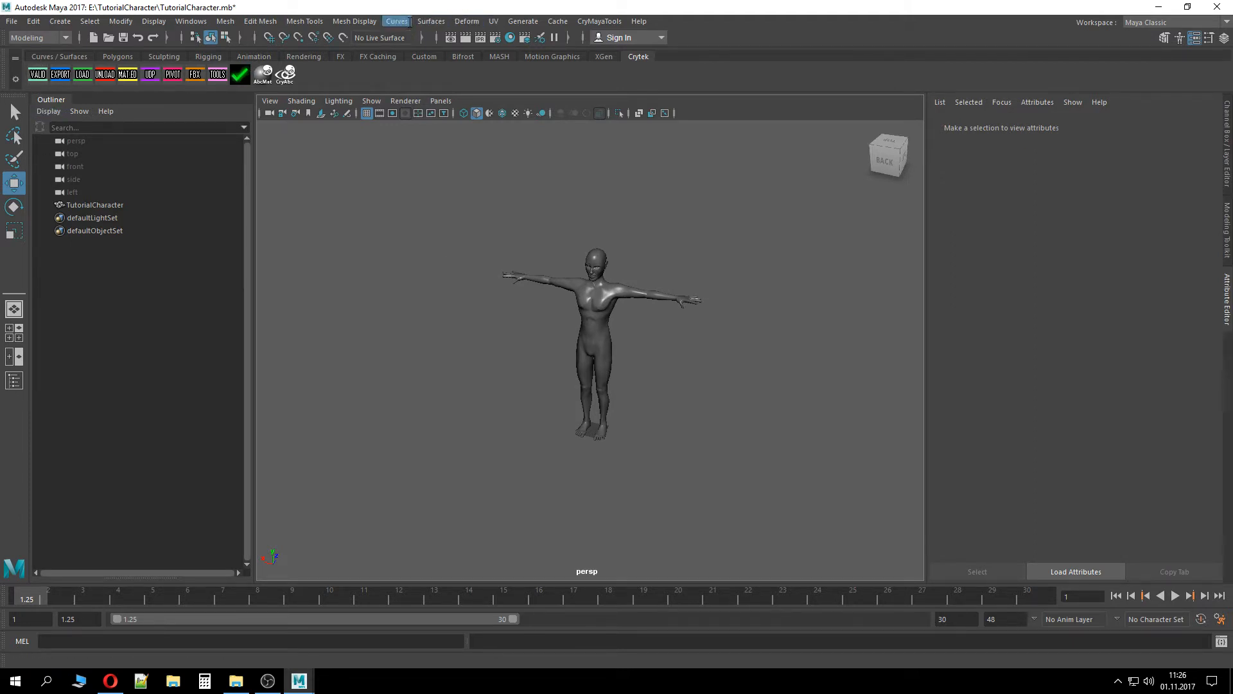
click(467, 21)
click(415, 21)
click(305, 21)
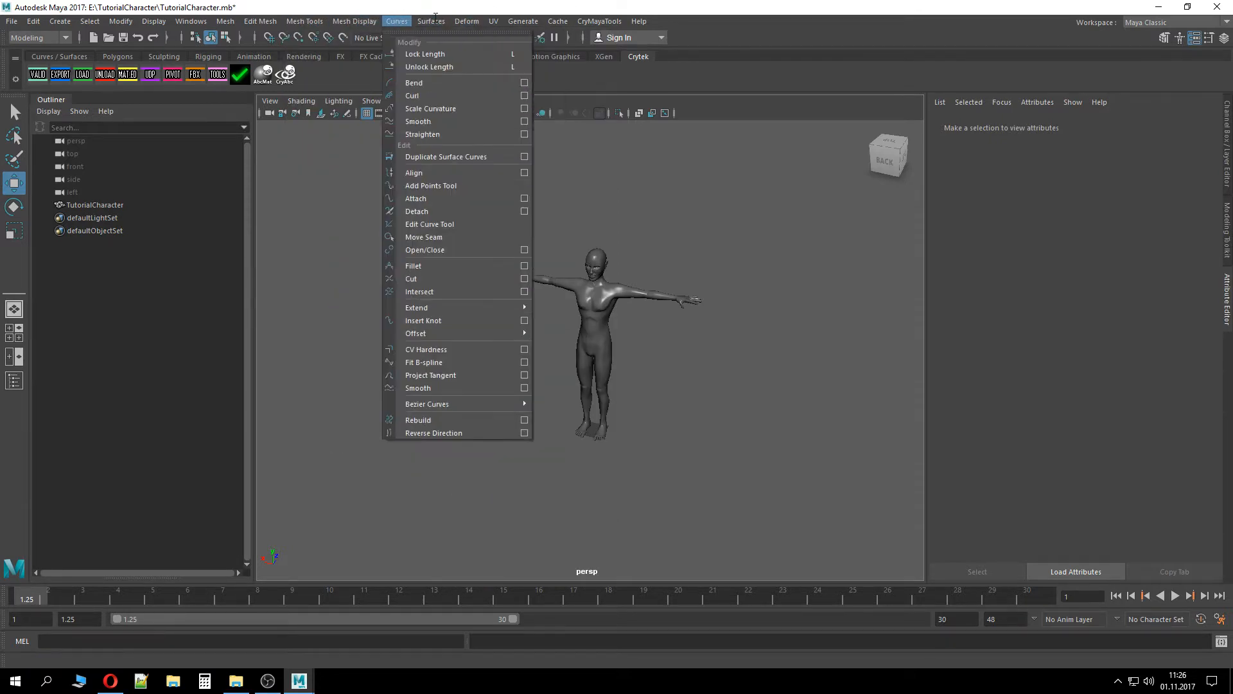
click(355, 21)
click(354, 21)
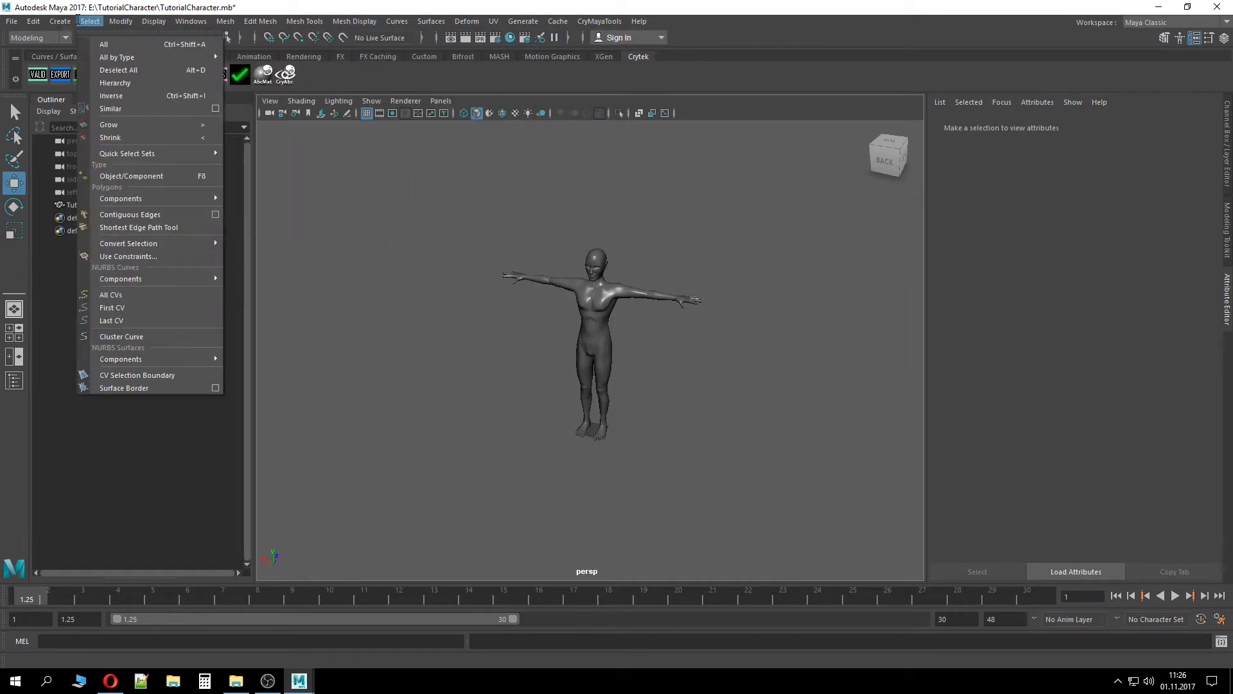
Switch the menu set to Rigging
click(60, 37)
click(60, 37)
click(43, 65)
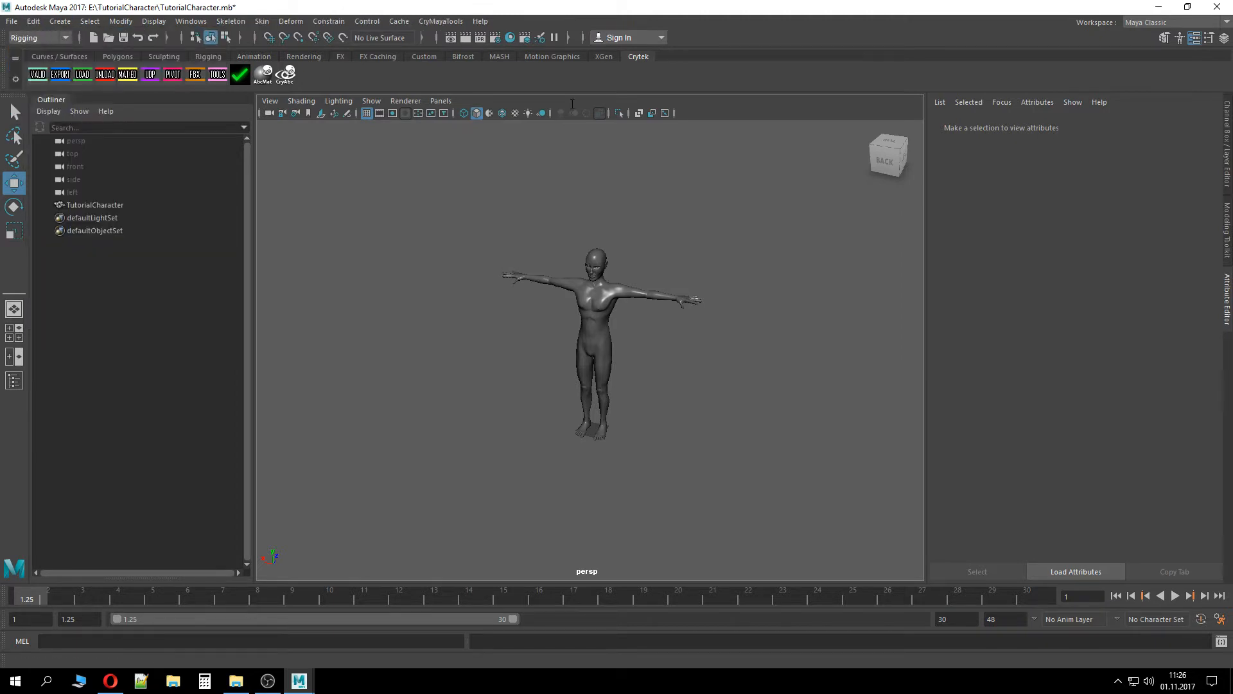
Activate the Create Joints tool and switch the viewport to the front view
click(231, 21)
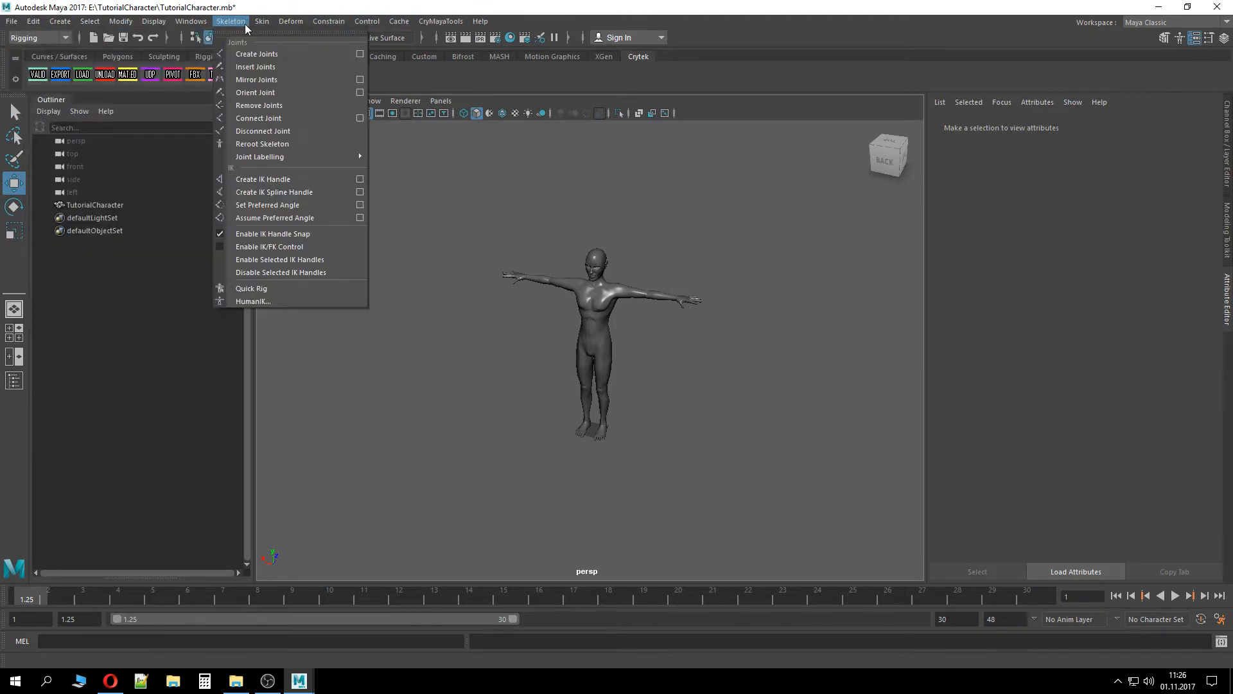
click(302, 52)
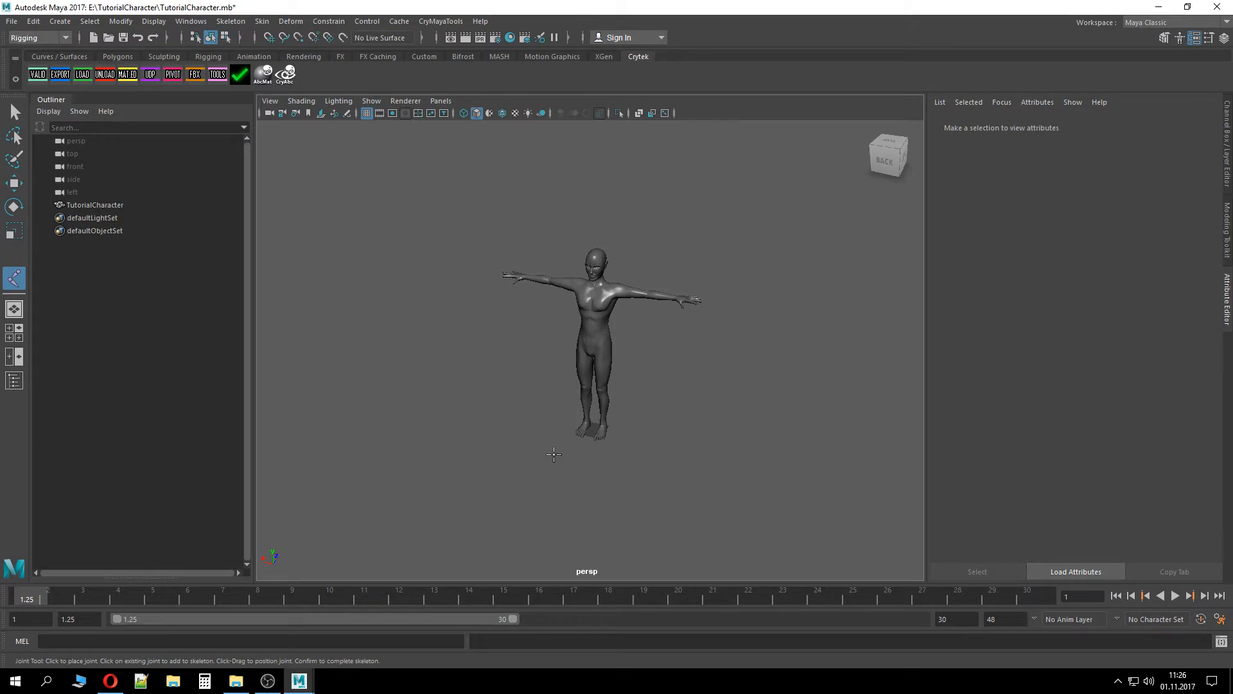
key(space)
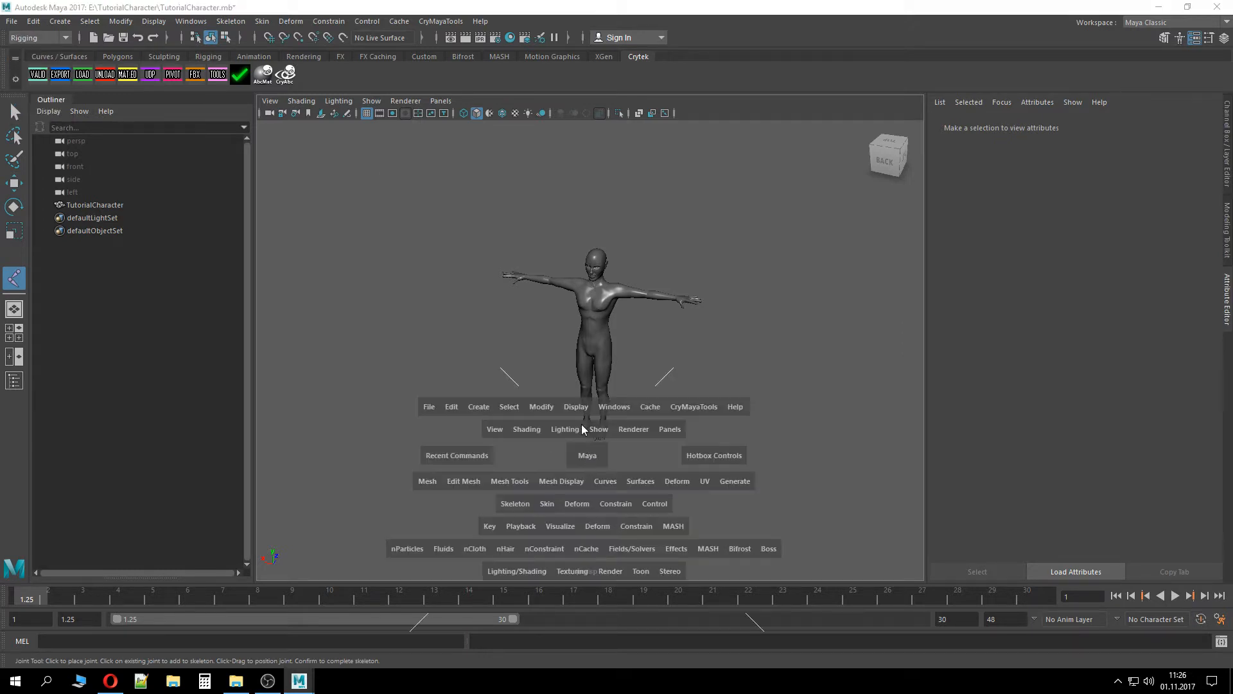
drag(581, 449, 595, 494)
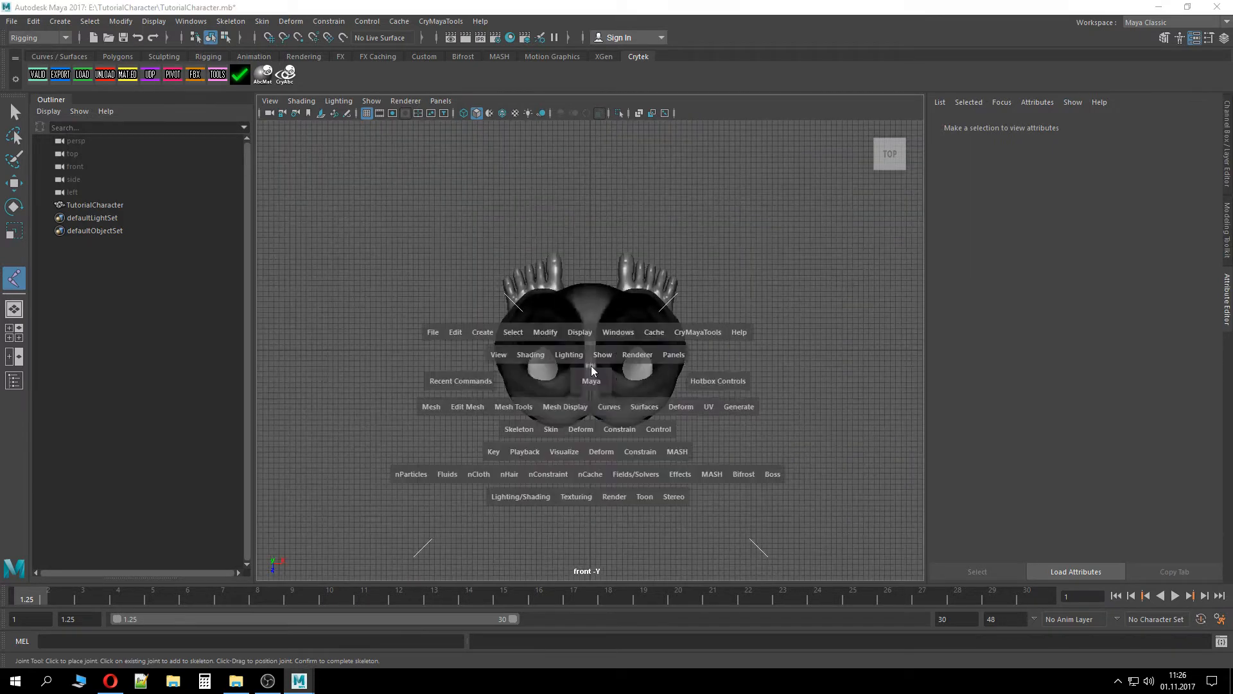
In the back view, place a single root joint at the character's pelvis with the Create Joints tool
drag(591, 365, 599, 363)
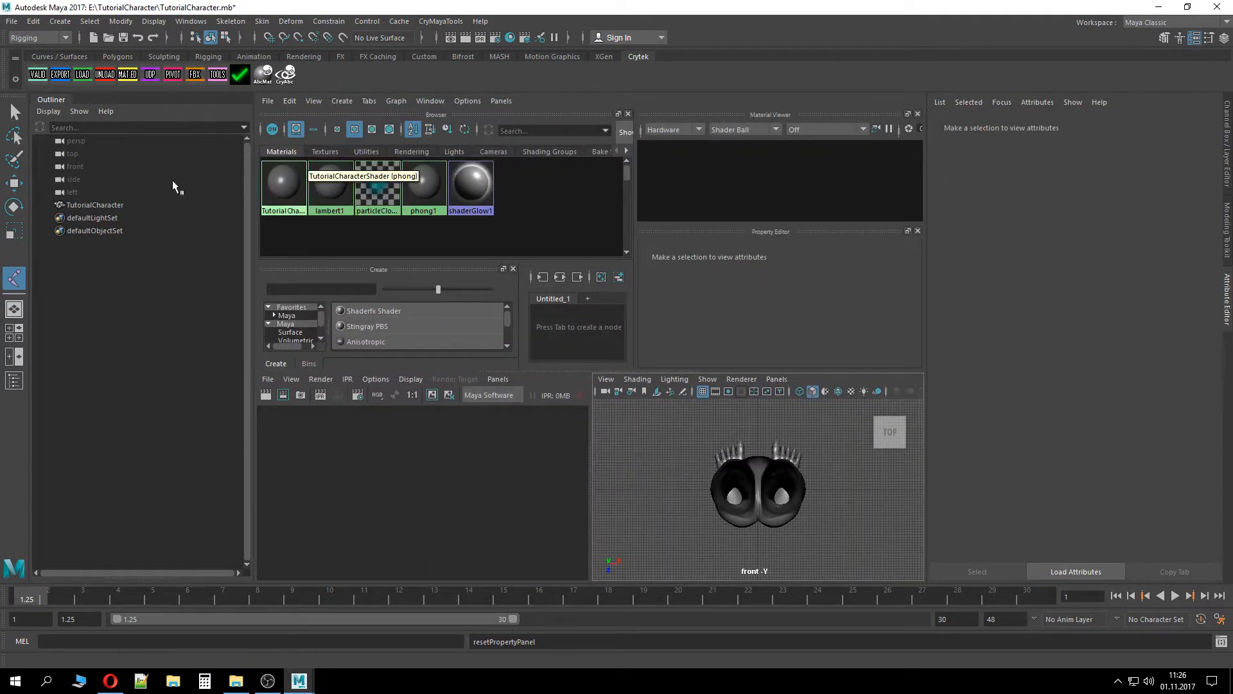
click(17, 303)
key(space)
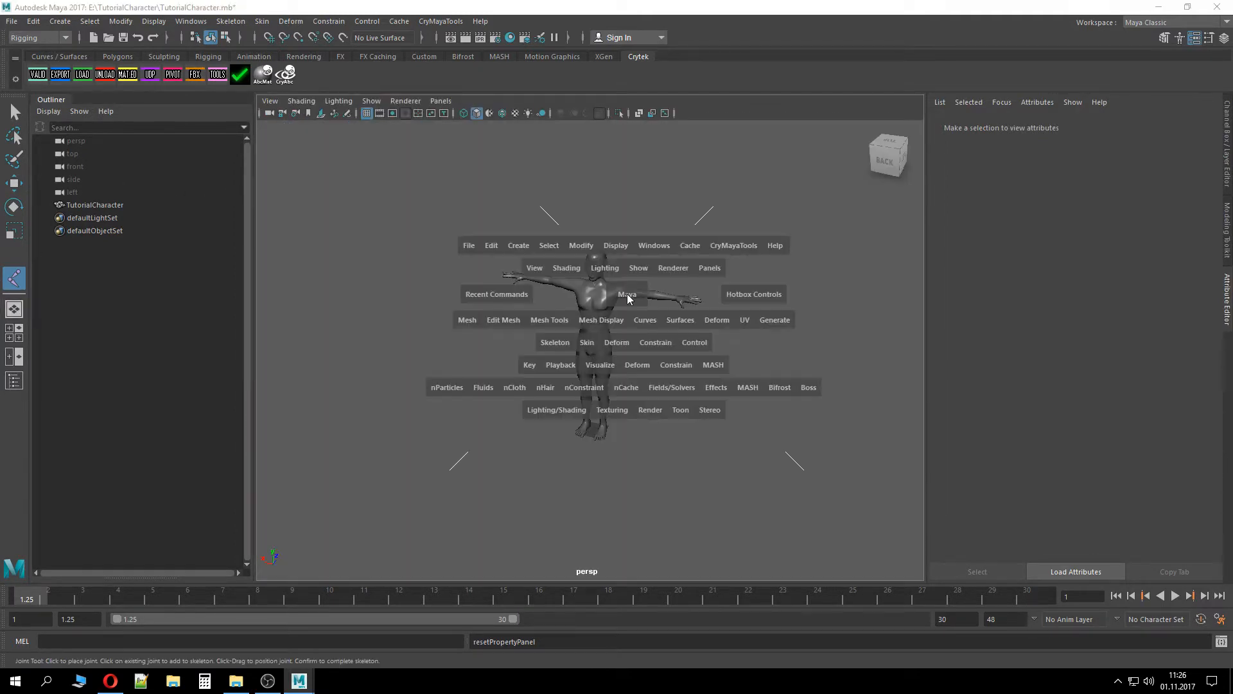
drag(629, 298, 530, 350)
key(space)
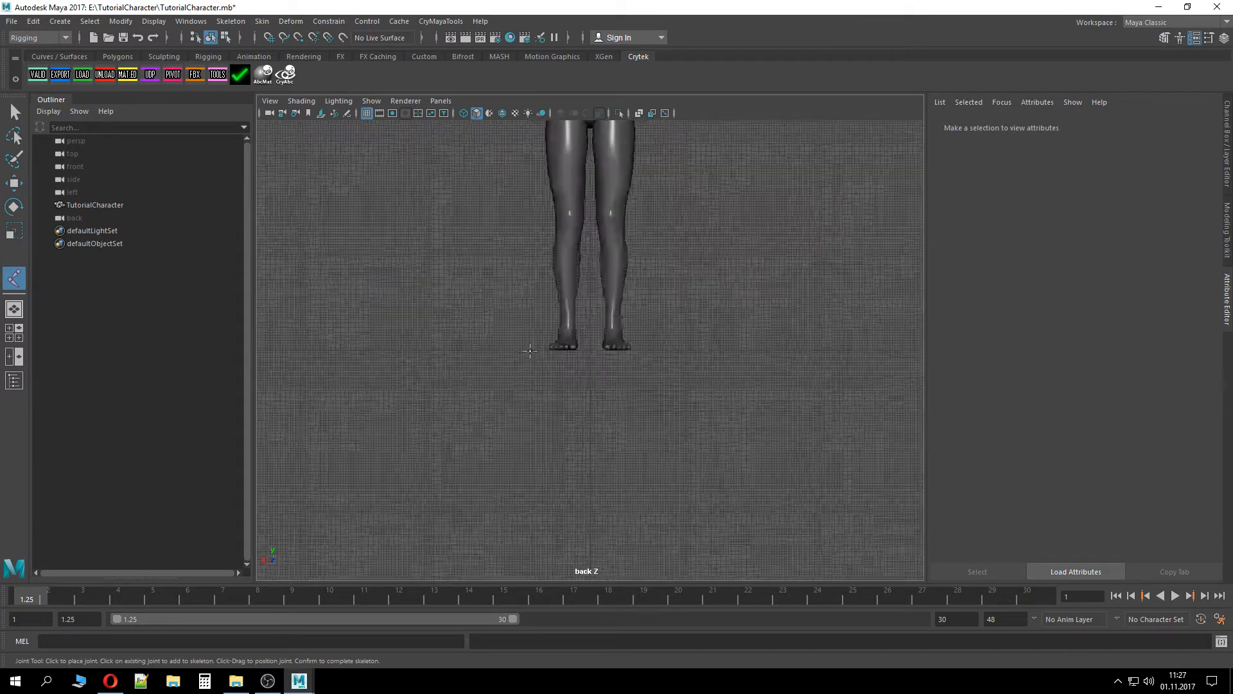
scroll(537, 335, down, 3)
alt+middle_drag(636, 185, 593, 183)
scroll(617, 383, up, 2)
scroll(617, 384, up, 1)
scroll(617, 385, down, 5)
scroll(586, 482, up, 6)
alt+middle_drag(595, 457, 597, 307)
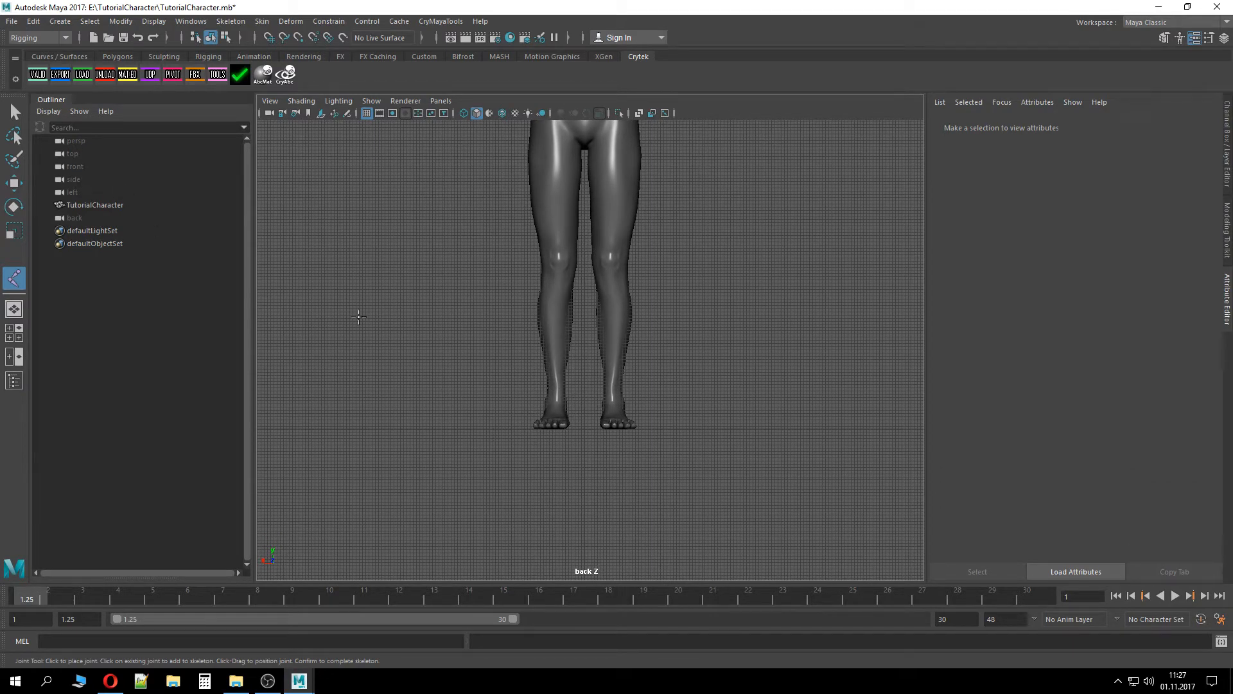
key(space)
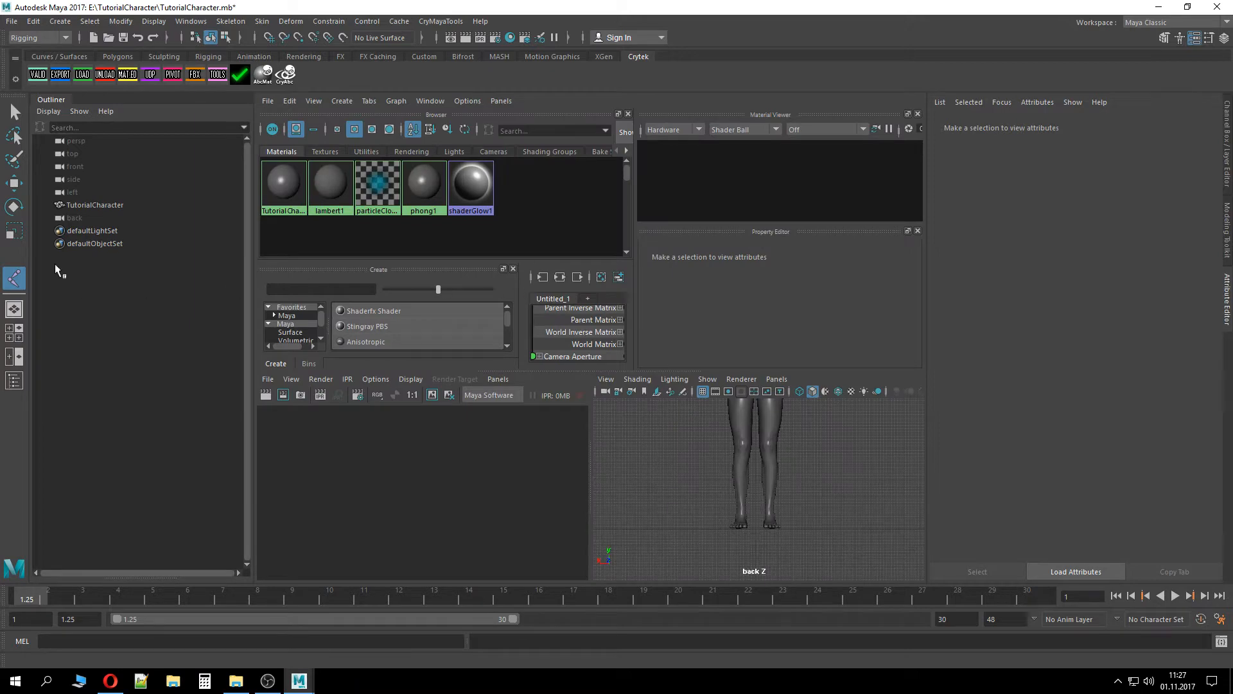
click(17, 308)
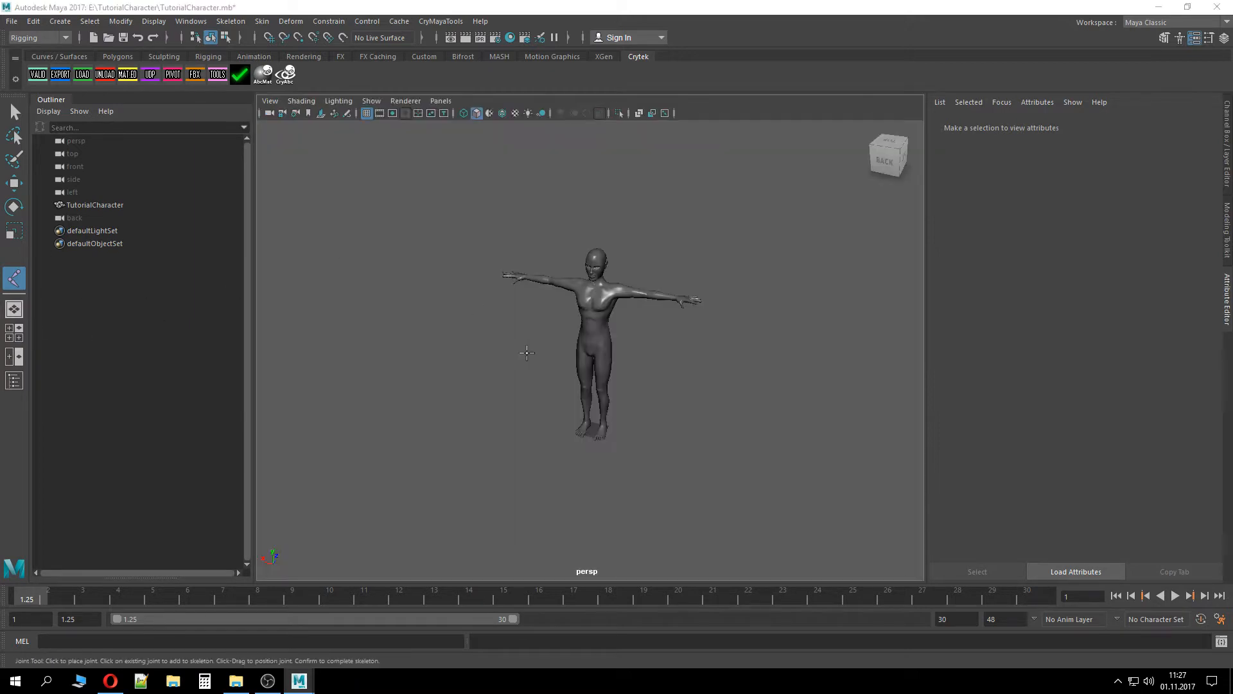
key(space)
click(466, 372)
scroll(494, 398, down, 3)
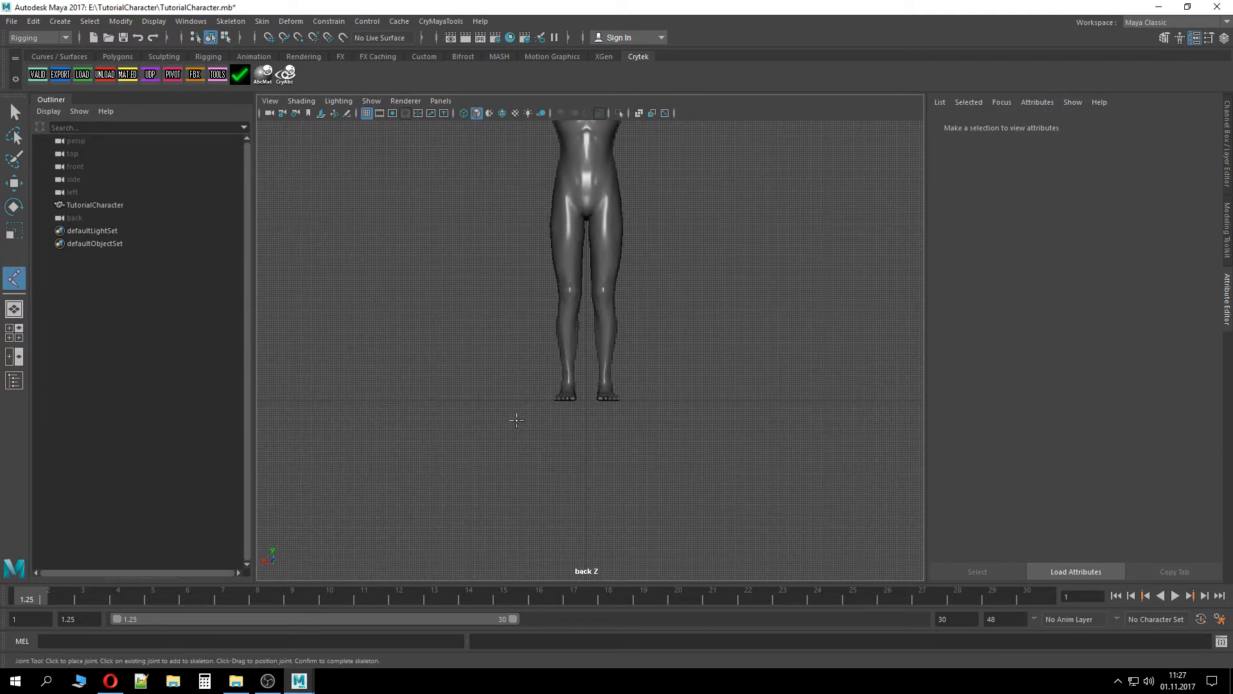
alt+middle_drag(604, 315, 592, 392)
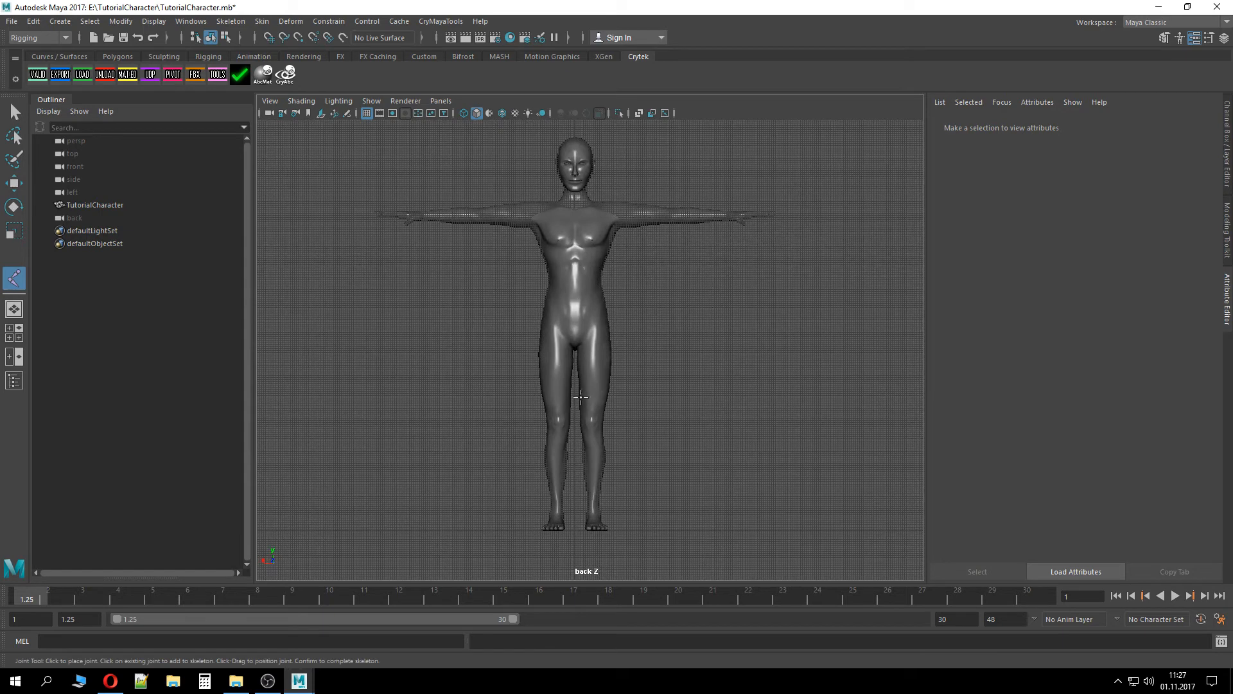
scroll(581, 397, up, 3)
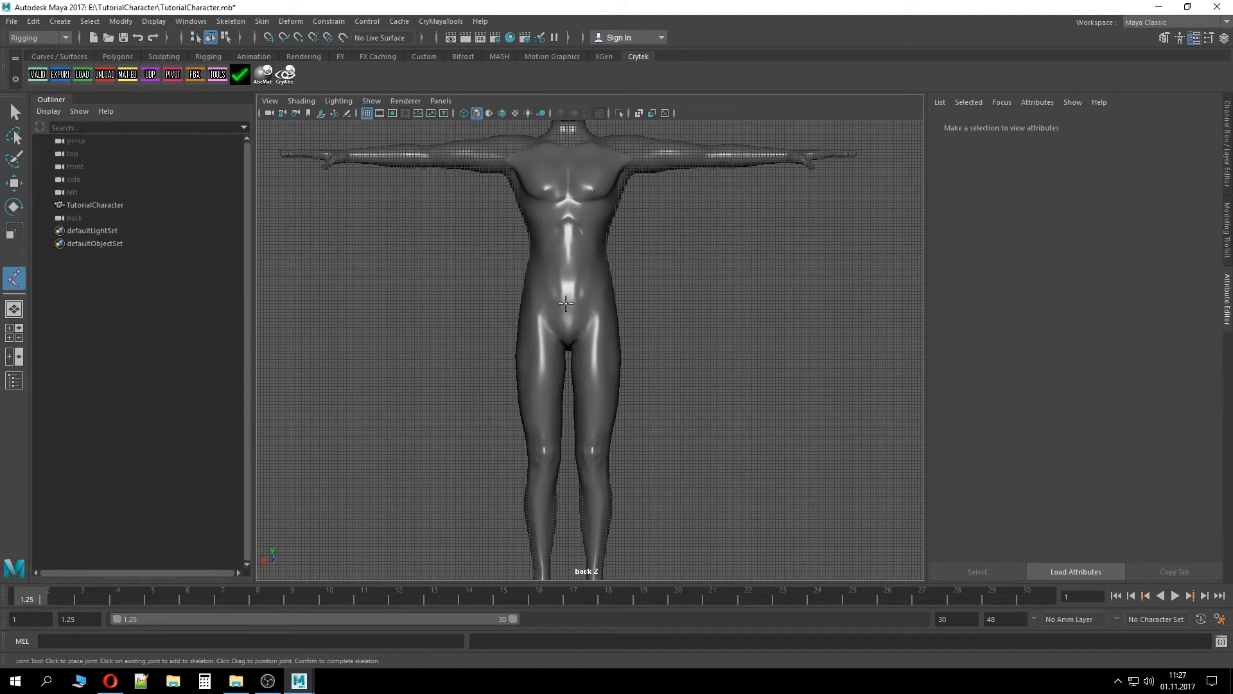
scroll(566, 303, up, 3)
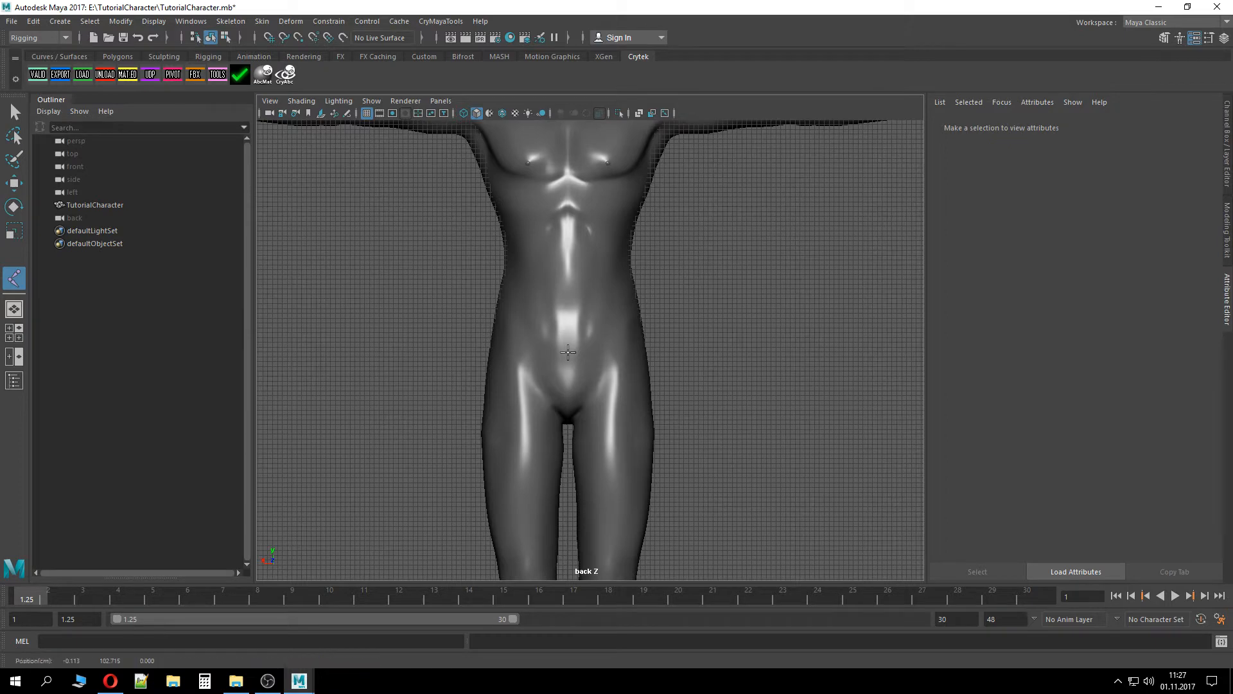
click(568, 352)
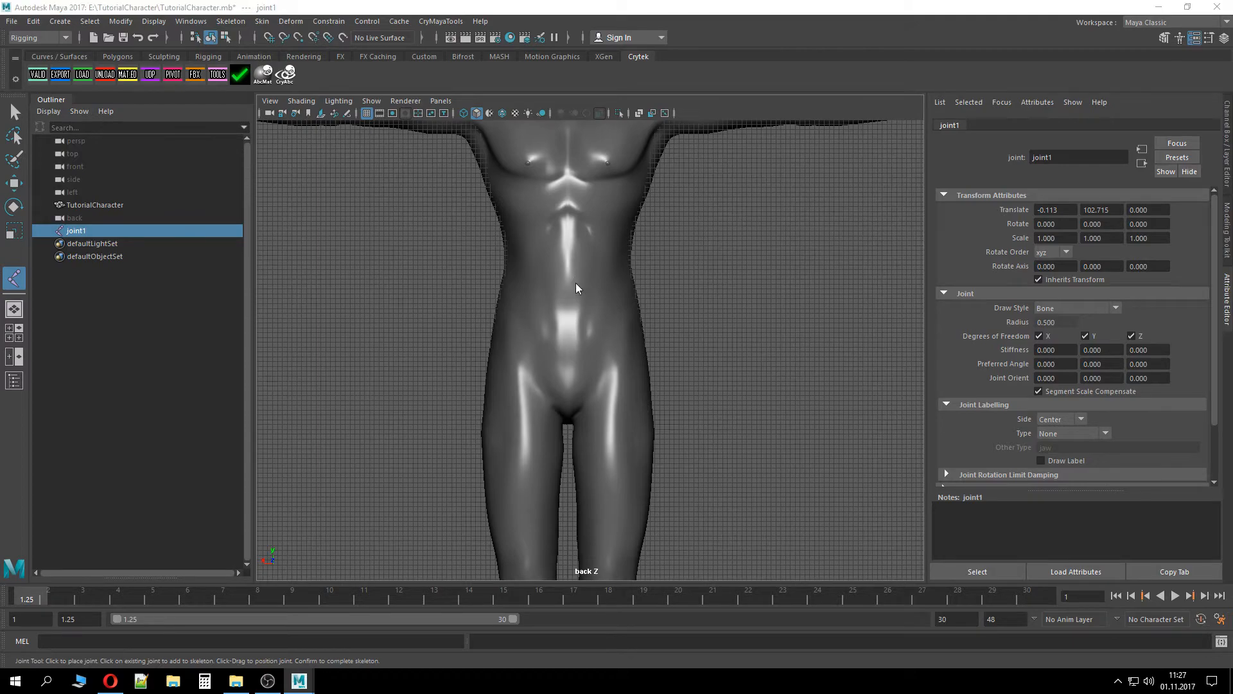
Switch the back viewport to wireframe display
key(space)
key(4)
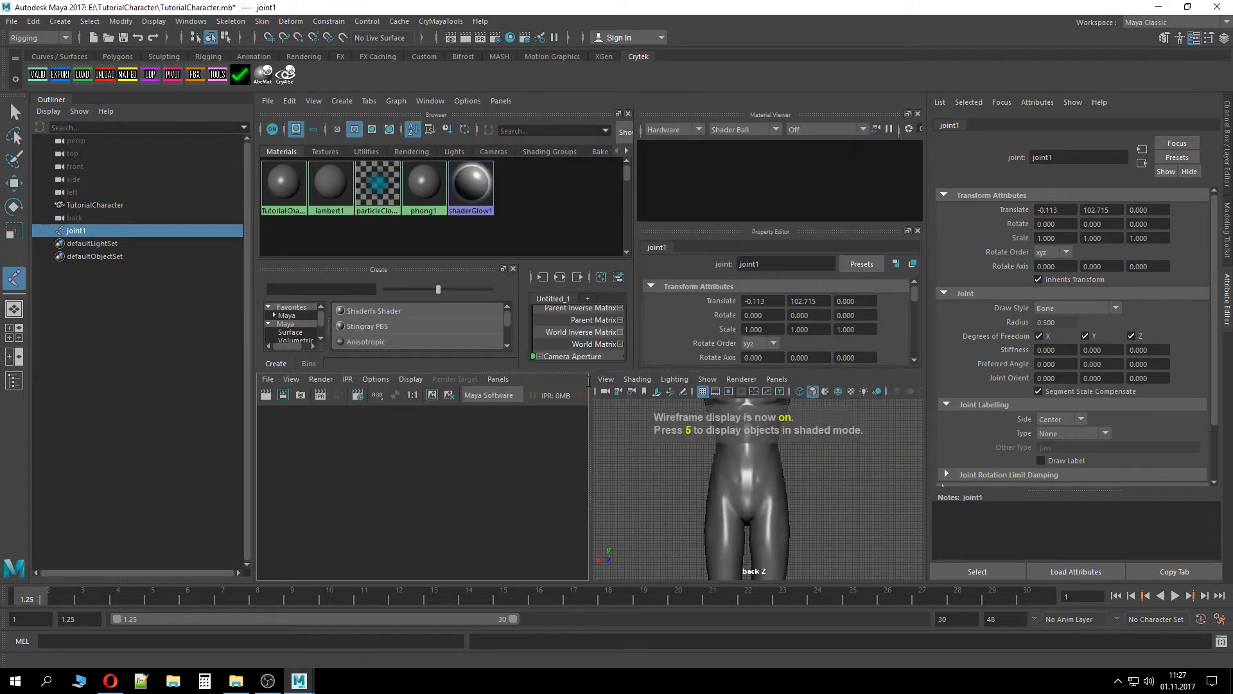
key(space)
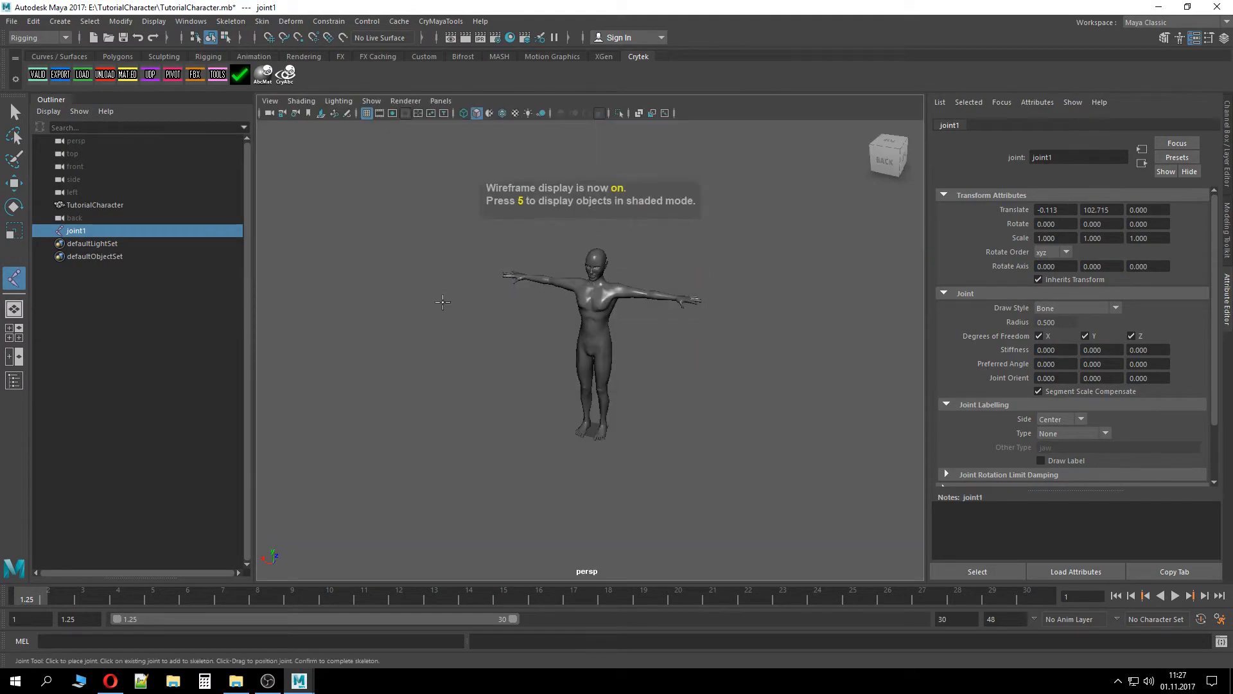
key(space)
drag(520, 298, 475, 319)
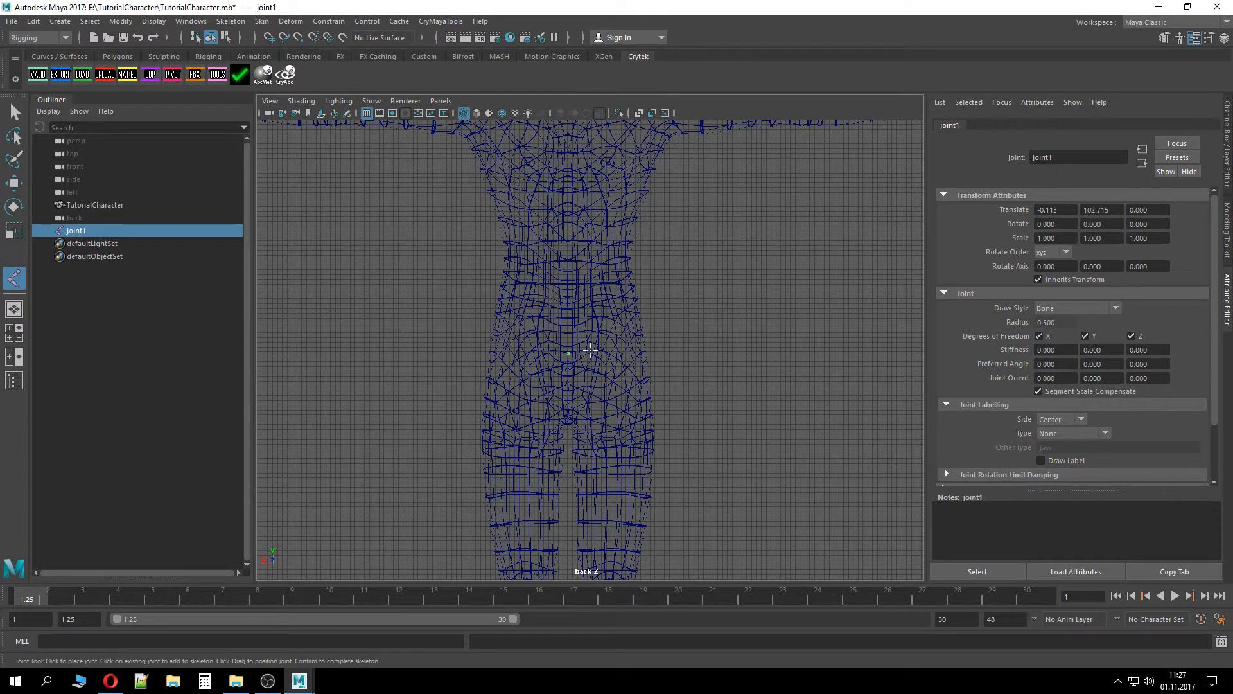
Rename the root joint Hips and move it slightly down along Y
double_click(97, 230)
text(Hips)
key(Return)
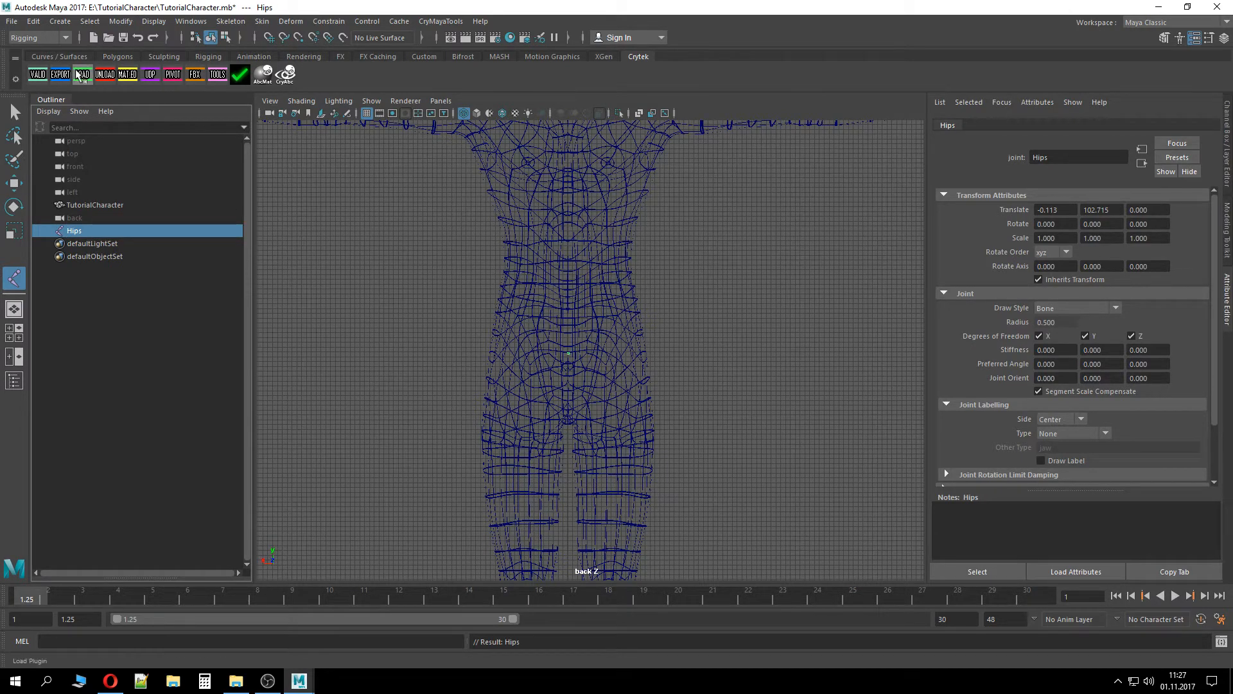
click(13, 183)
drag(569, 288, 575, 319)
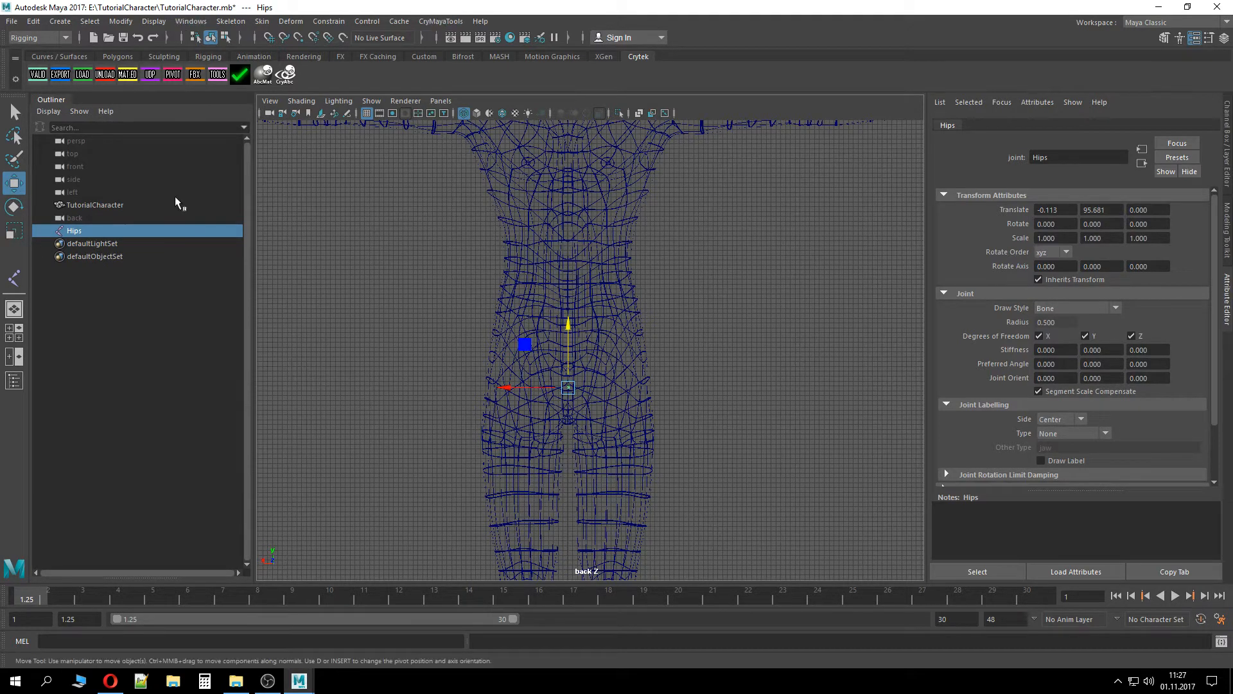
Draw a four-joint chain down the character's left leg from hip through knee and ankle to toe
click(13, 277)
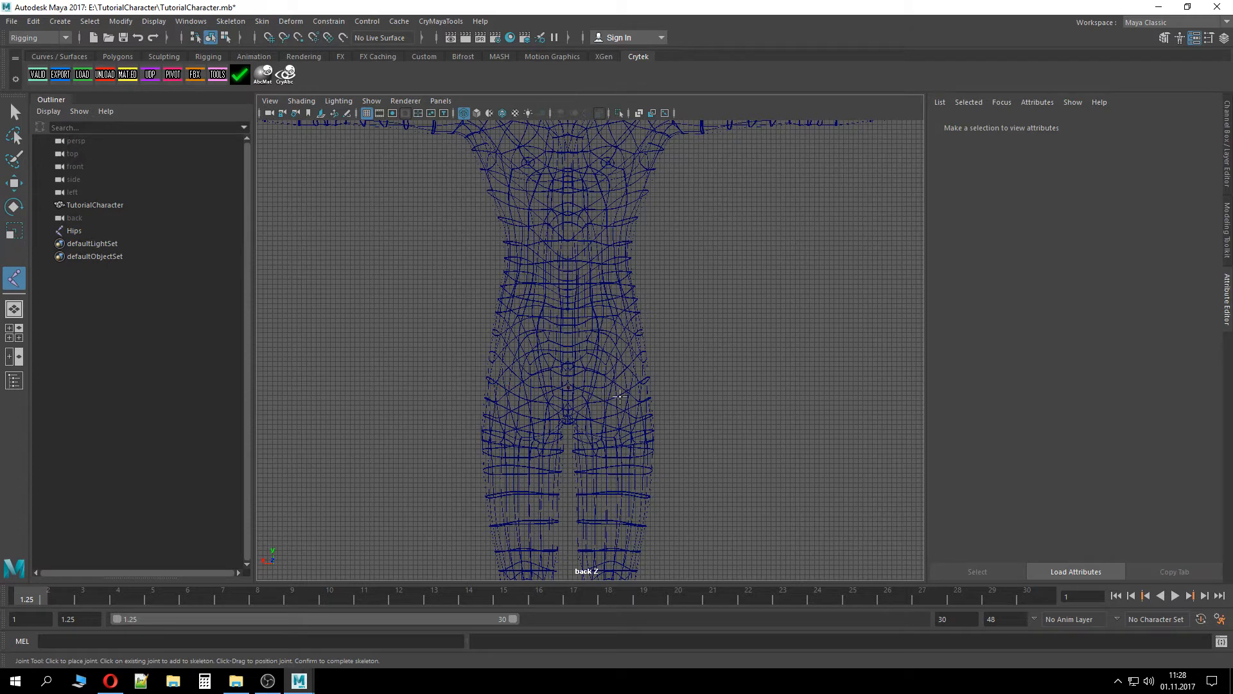
click(615, 429)
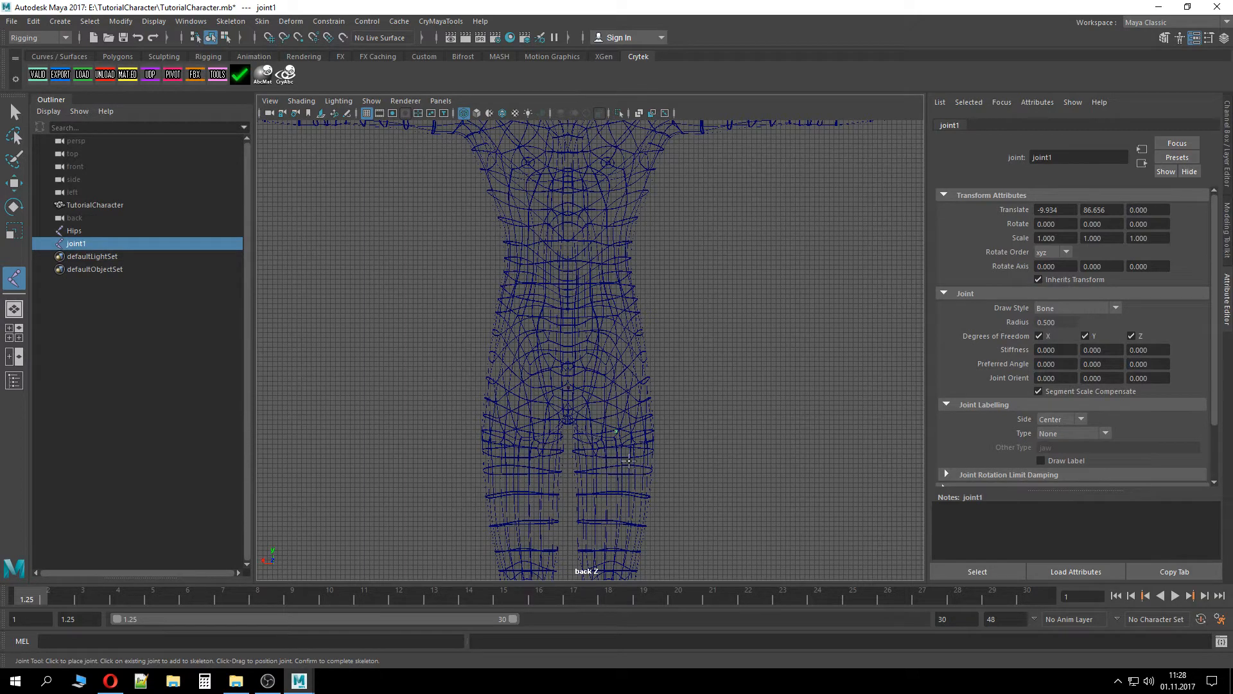
alt+right_drag(639, 374, 643, 480)
alt+middle_drag(642, 479, 640, 303)
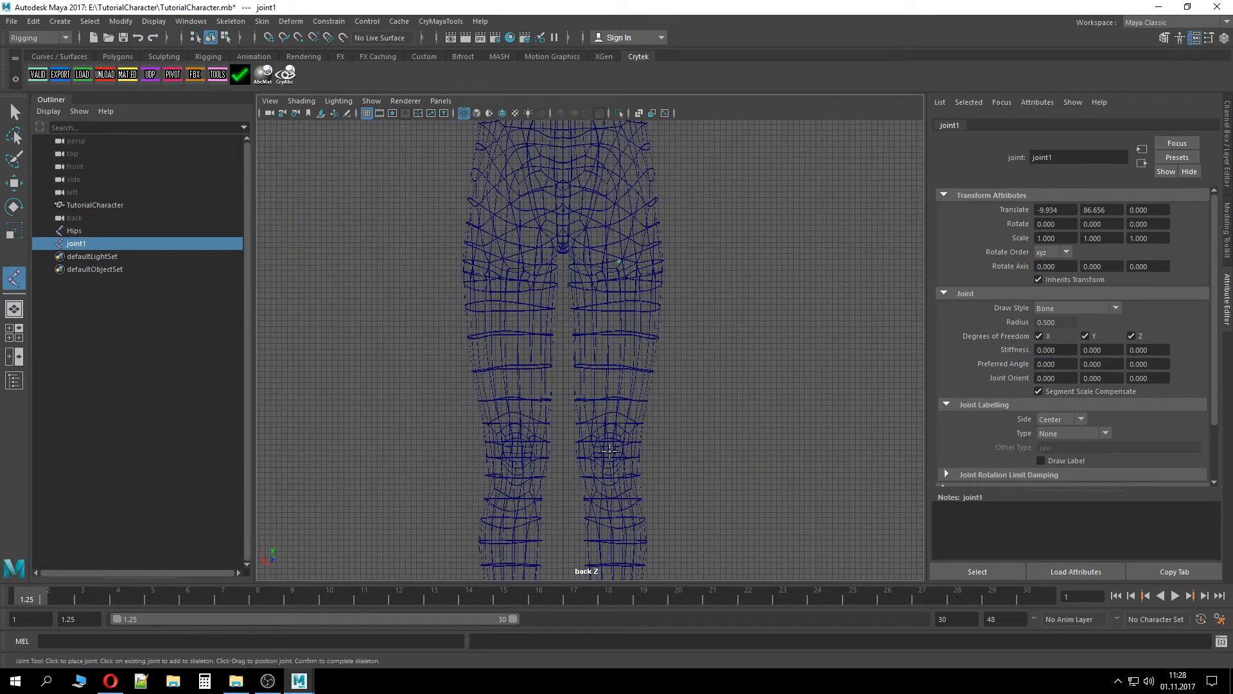
click(610, 450)
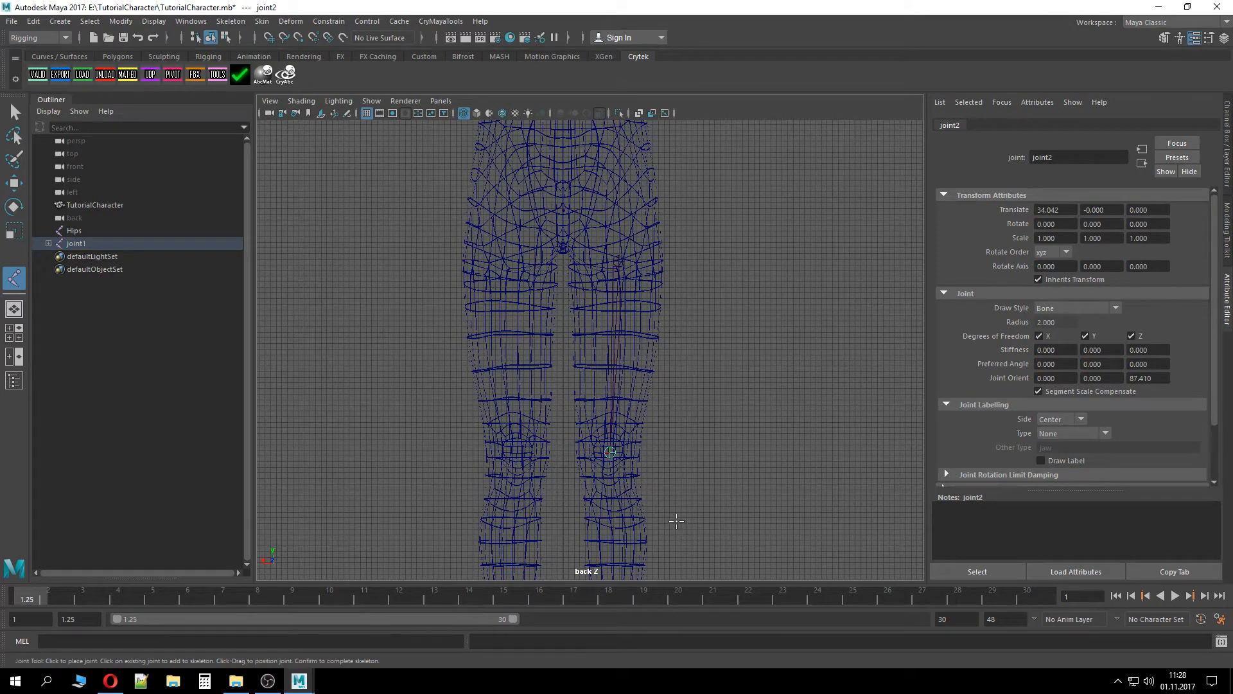
alt+middle_drag(676, 520, 668, 320)
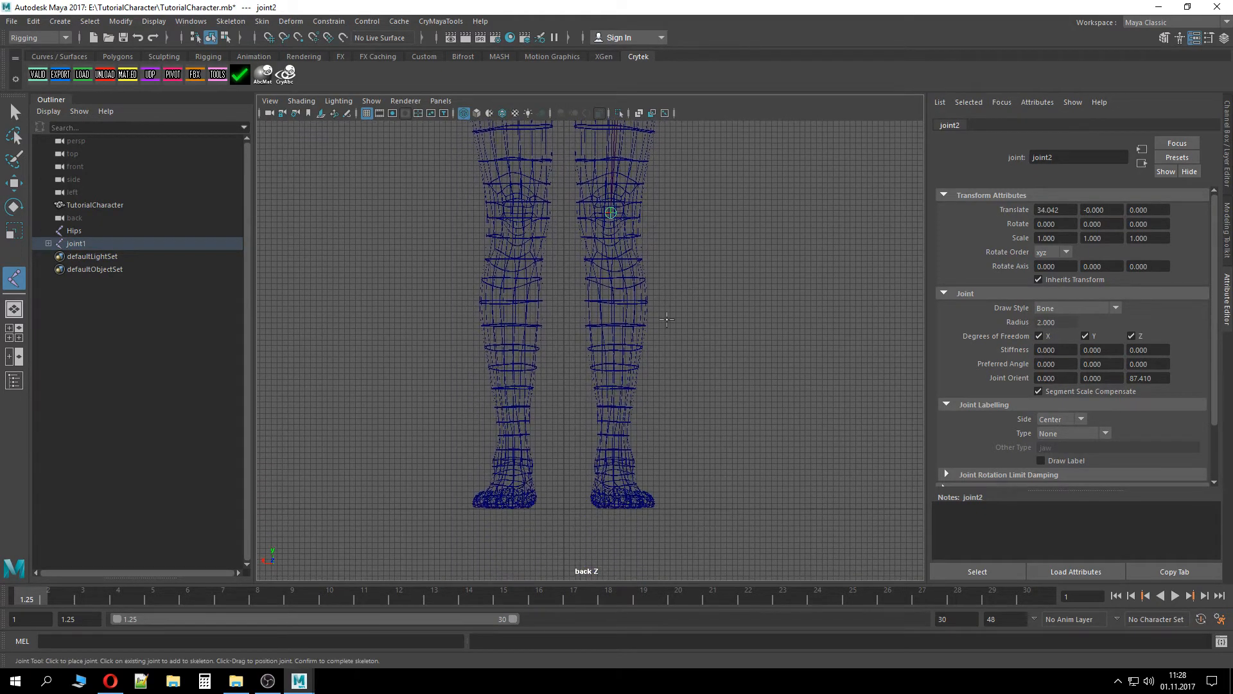
click(613, 461)
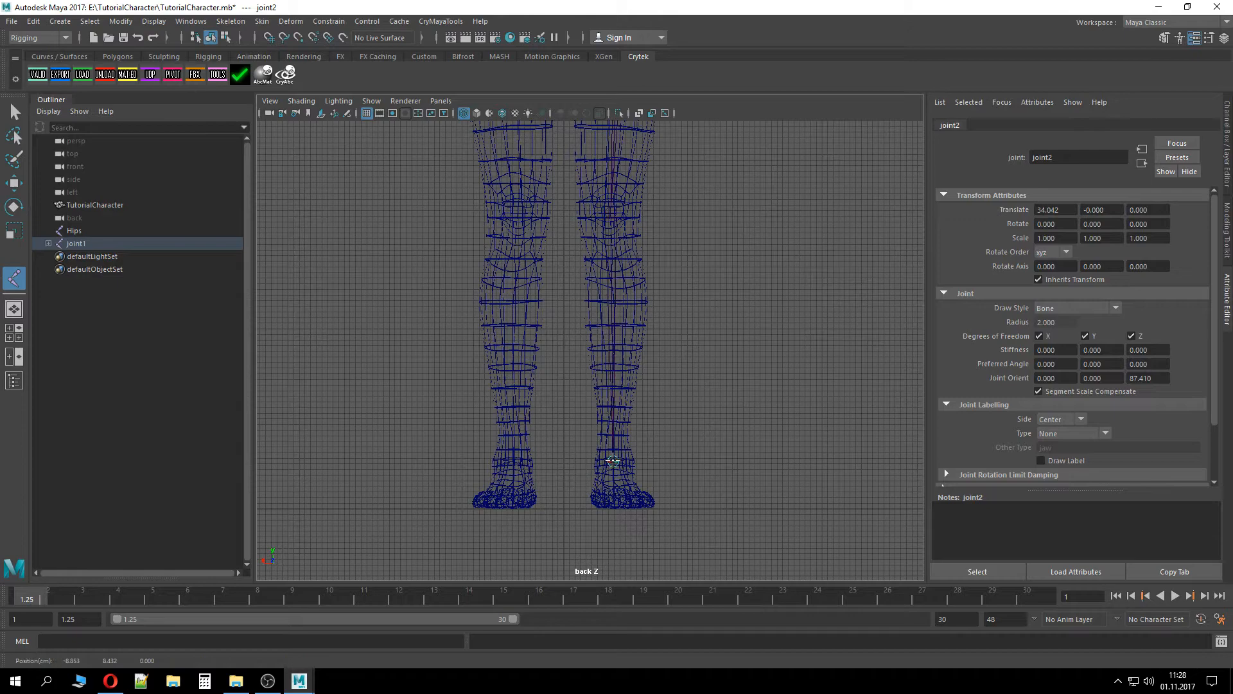
click(623, 500)
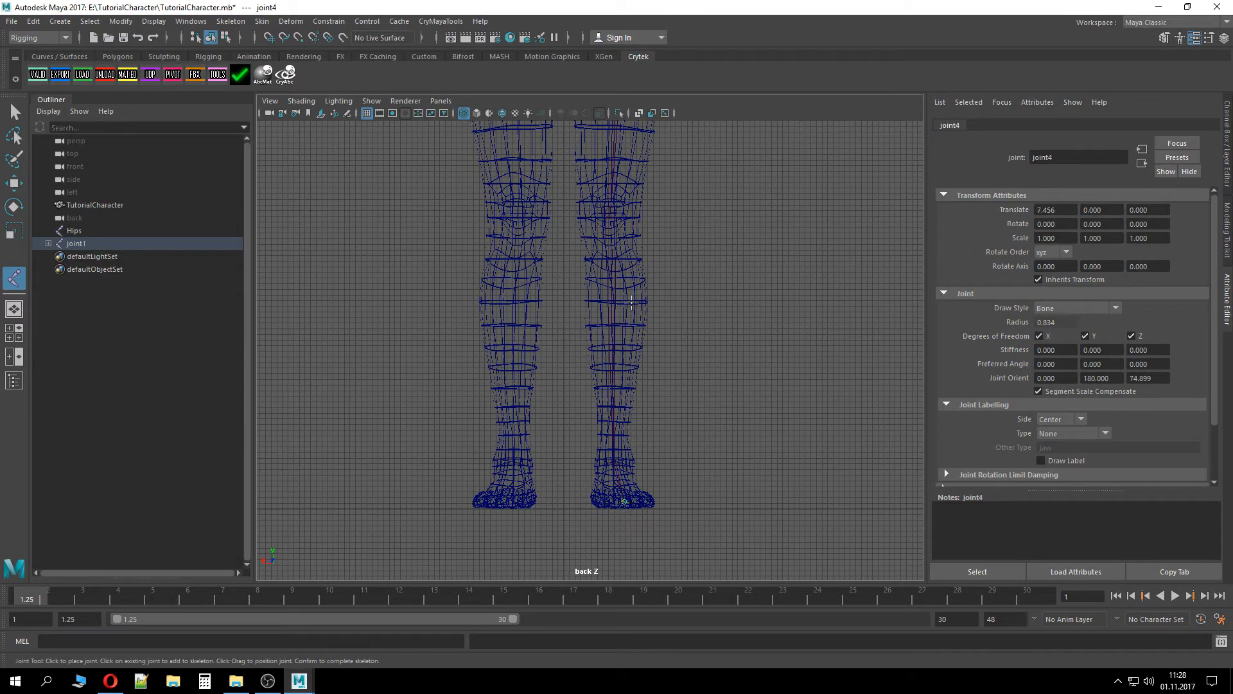
Expand the new leg chain's hierarchy and rename its top joint L_Upper_leg
alt+middle_drag(709, 237, 711, 528)
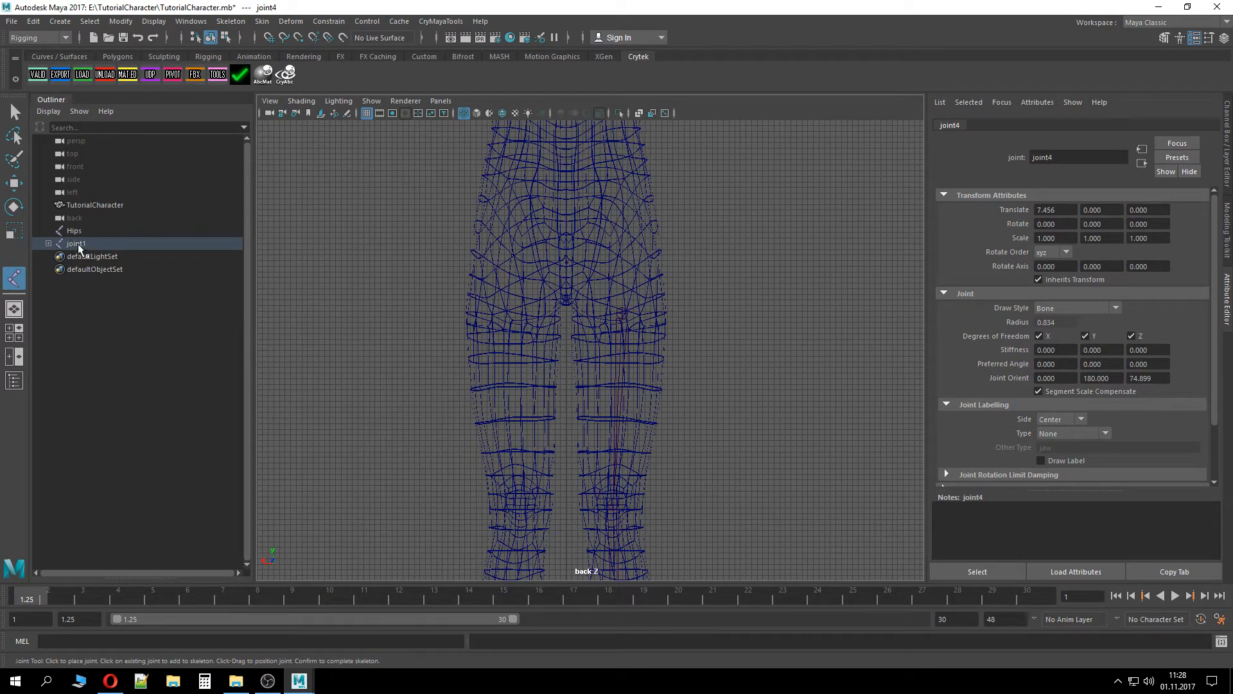
click(48, 244)
click(56, 256)
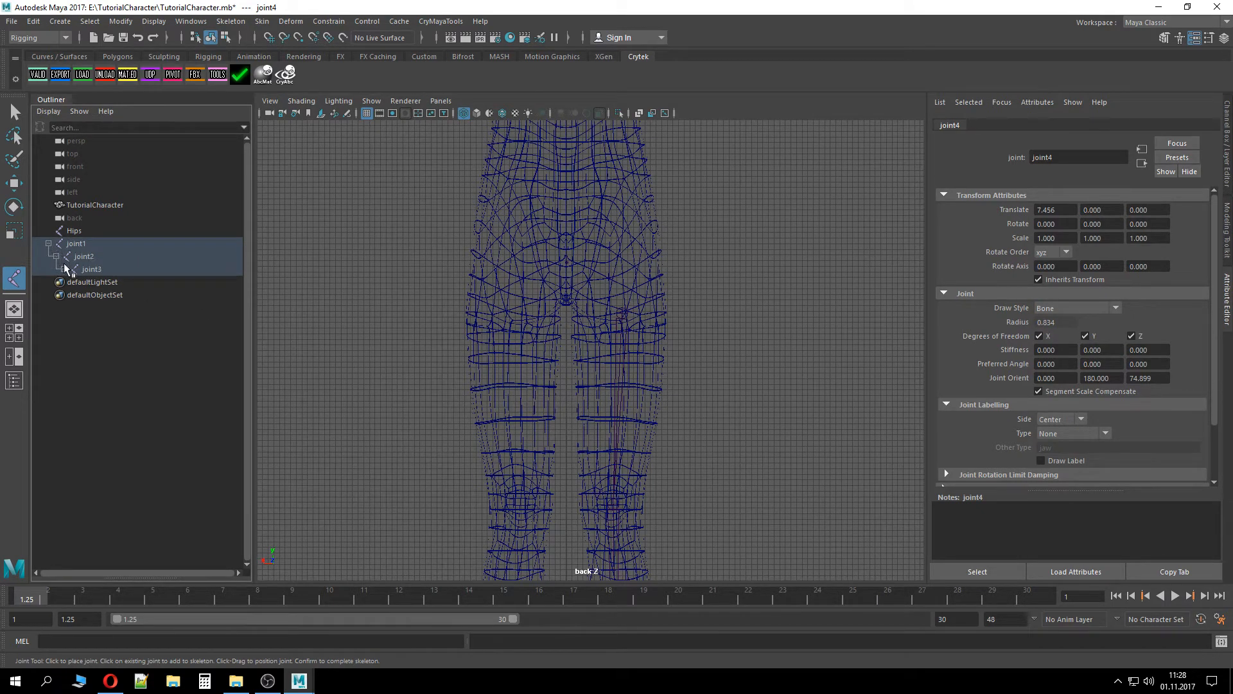
click(64, 269)
double_click(102, 244)
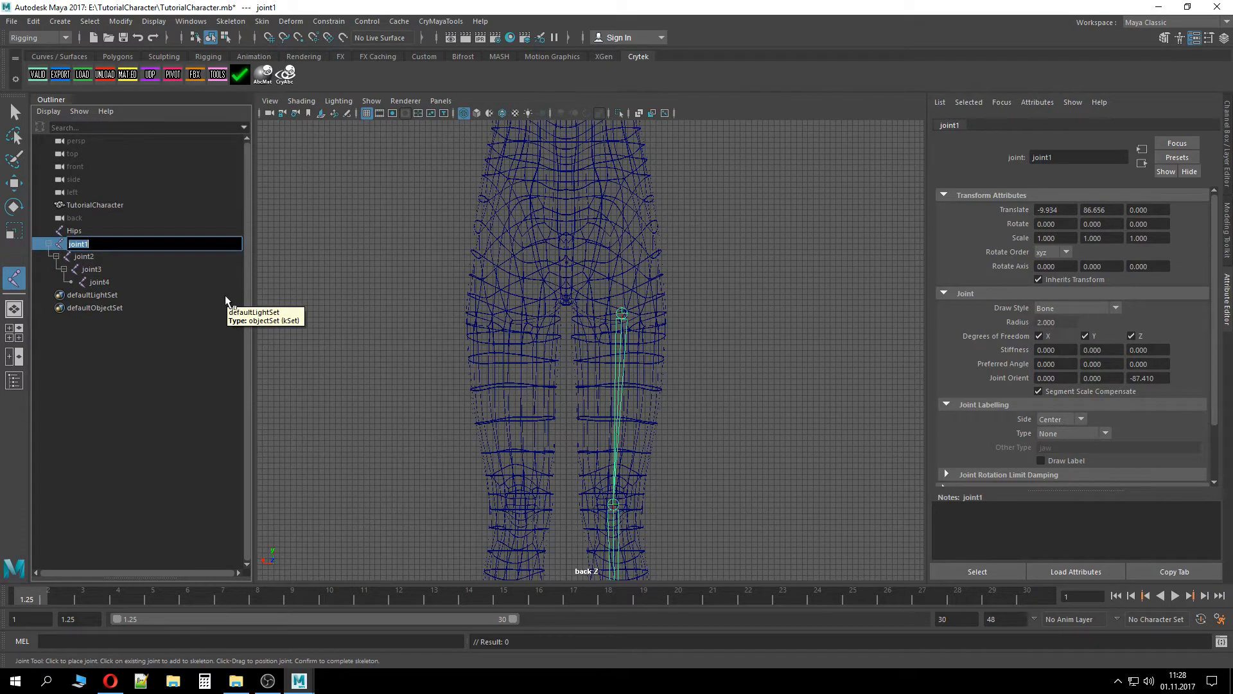
text(L_)
text(Hip)
key(BackSpace)
key(BackSpace)
key(BackSpace)
text(Upper_leg)
key(Return)
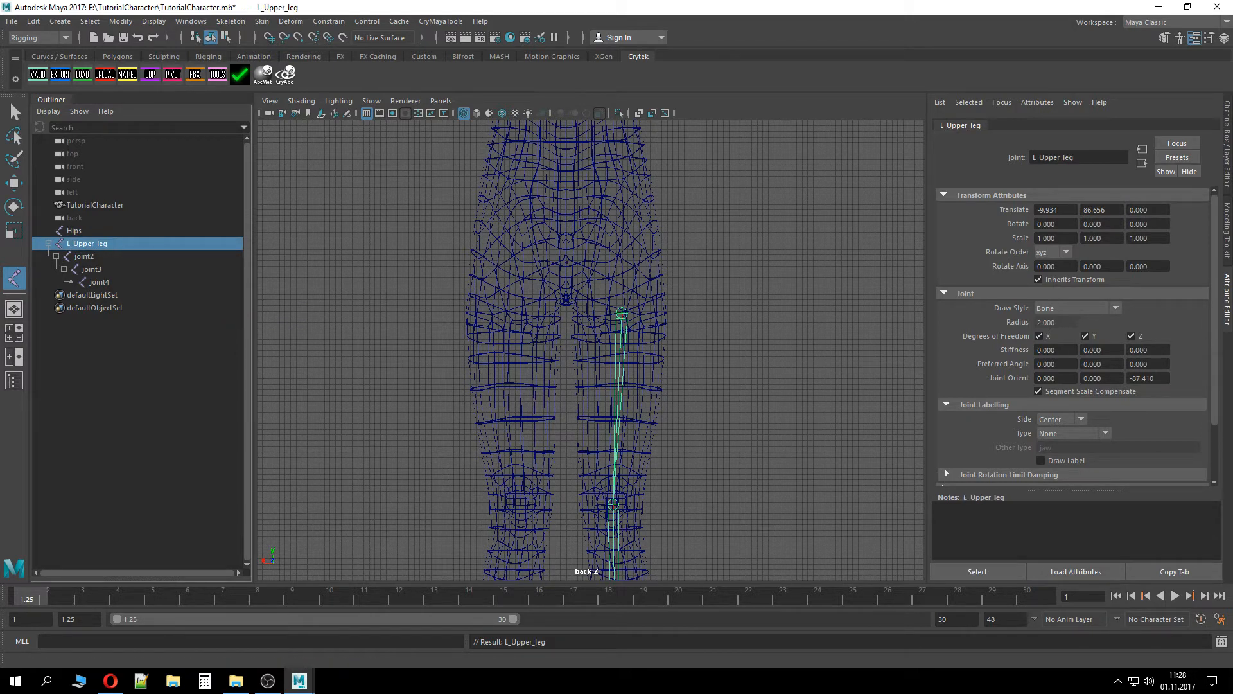
Rename the second leg joint L_Knee and the third joint L_Feet
double_click(137, 257)
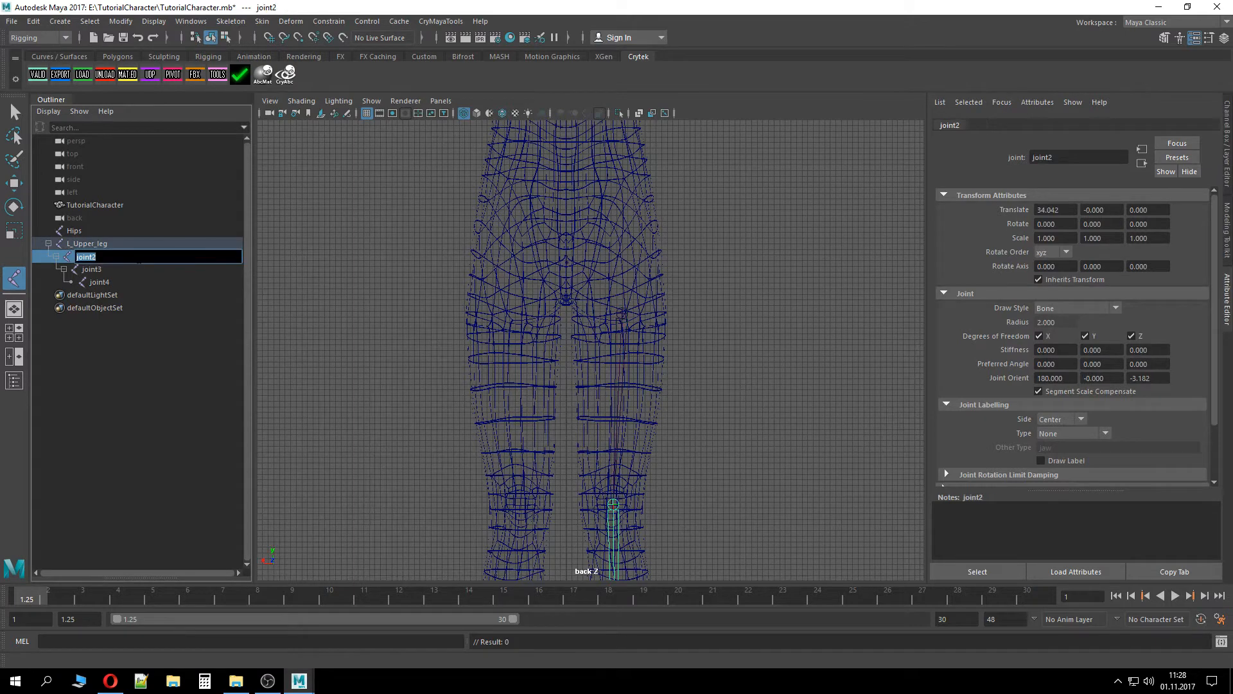
text(L_Knee)
key(Return)
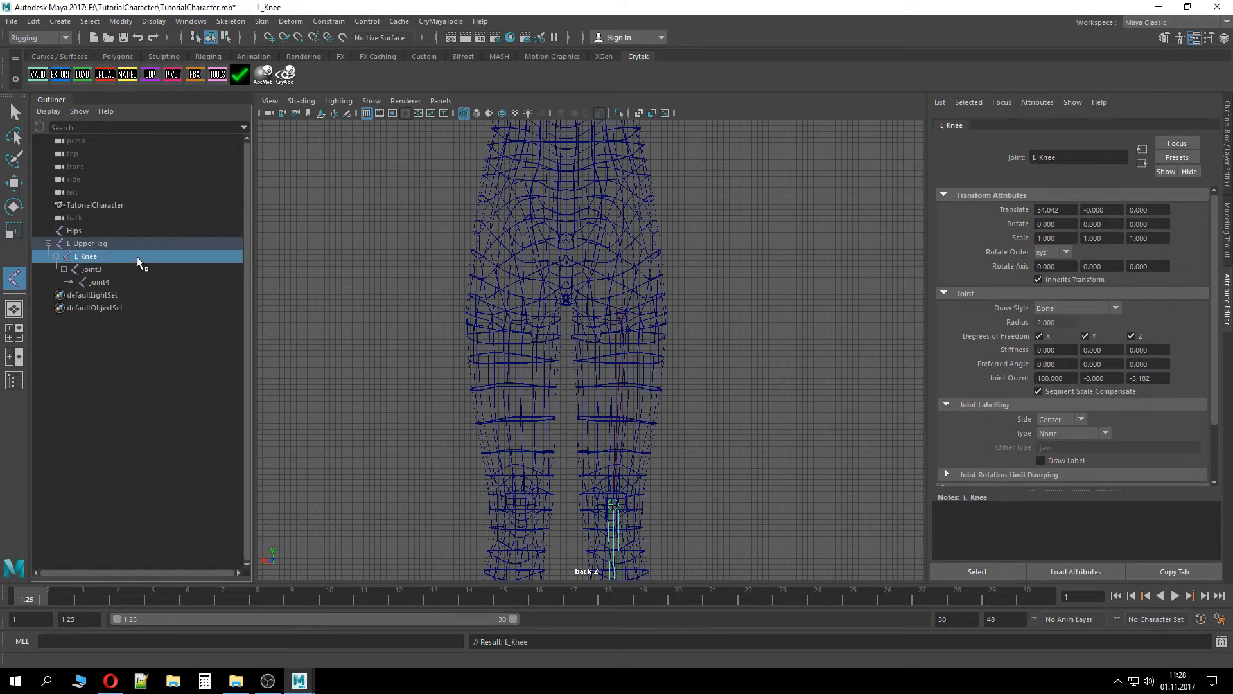
key(f)
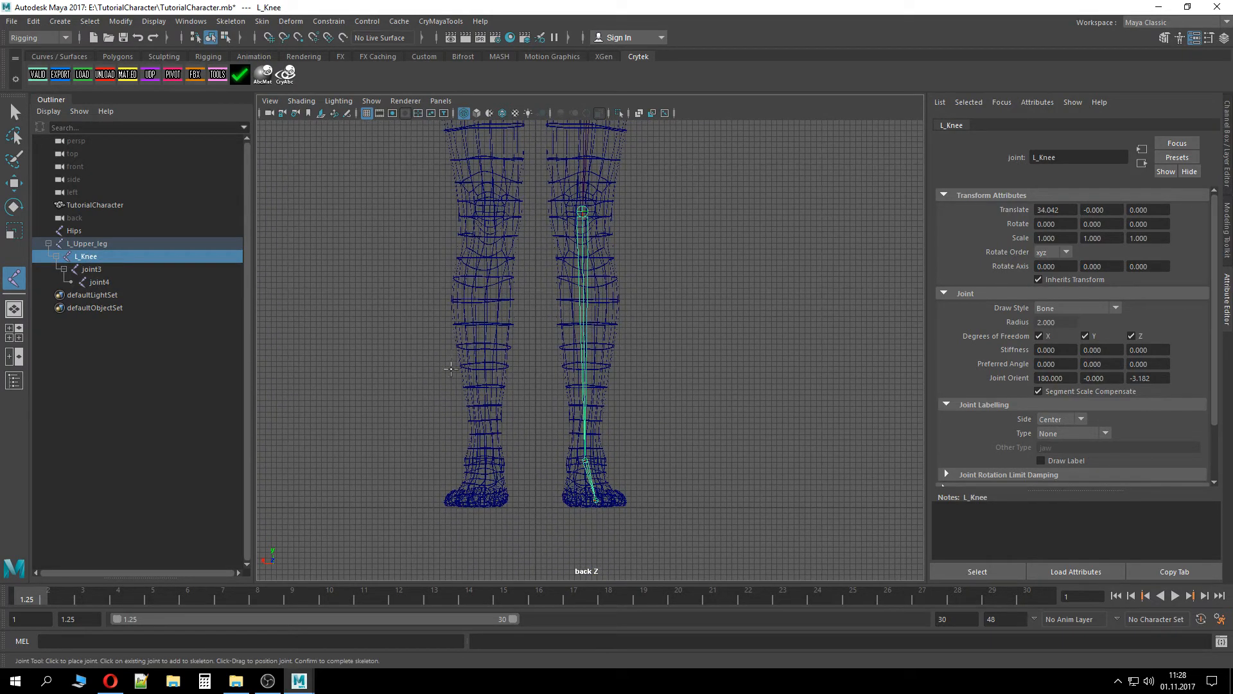
double_click(122, 270)
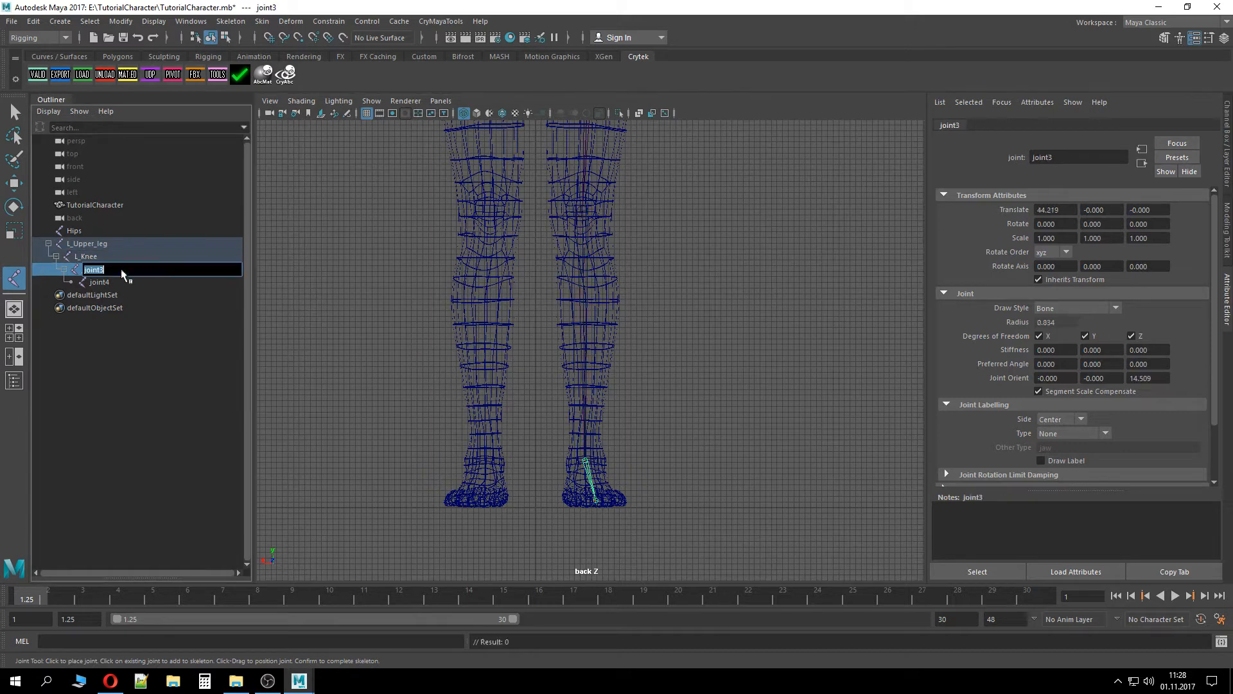
text(L_Feet)
key(Return)
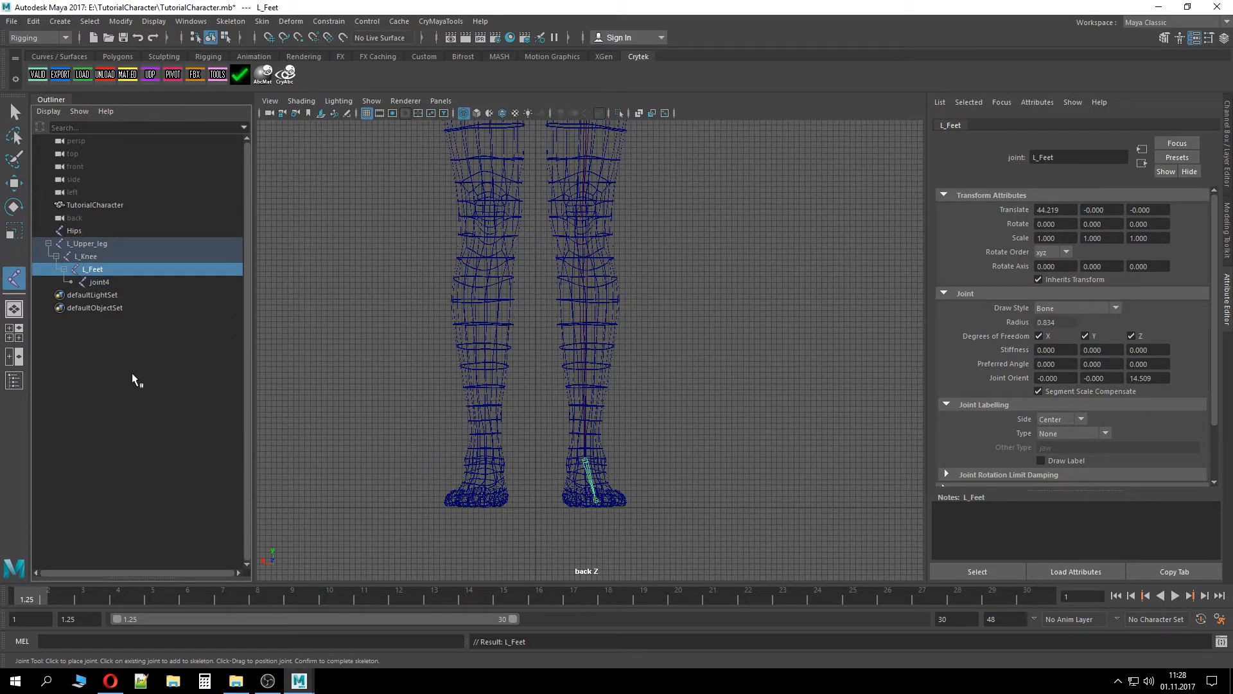
Rename the last leg joint L_Toe
double_click(100, 283)
text(L)
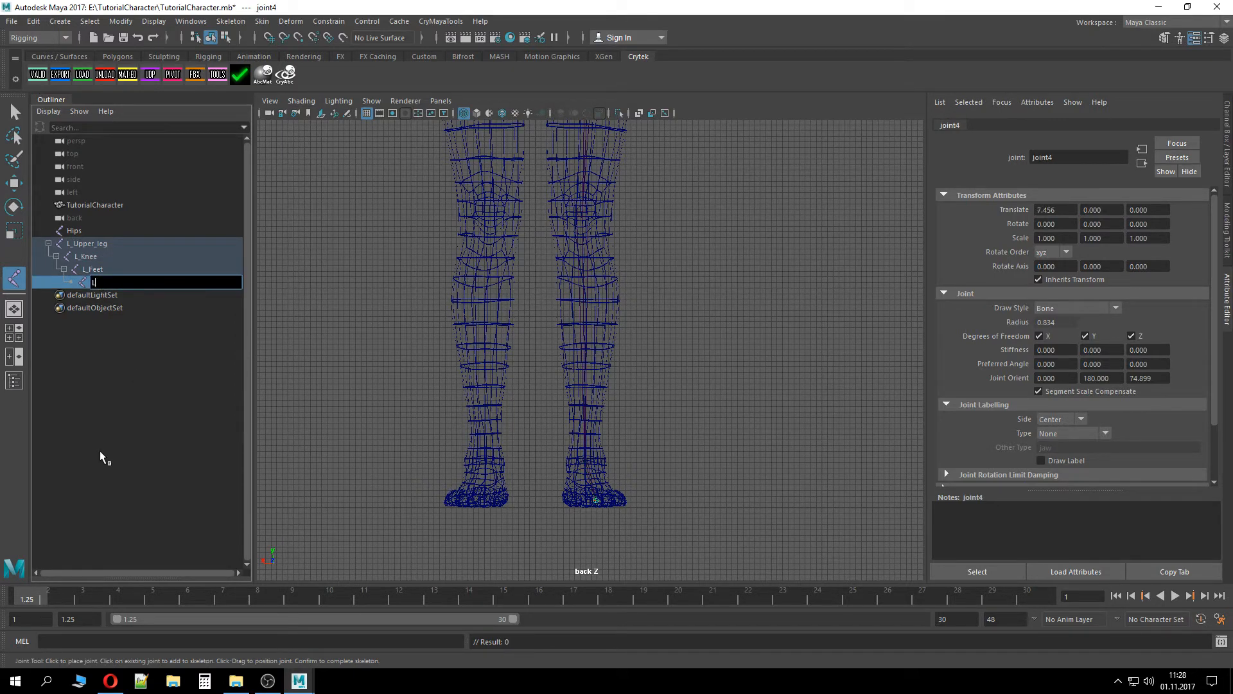
text(_Toe)
key(Return)
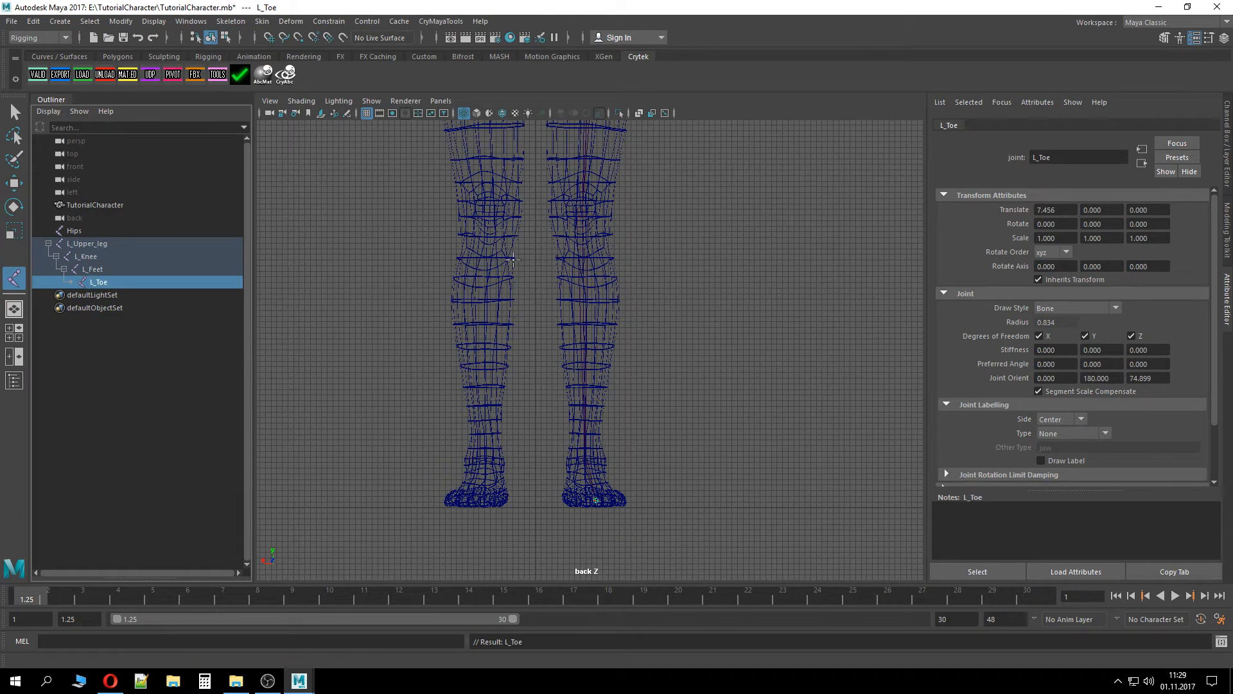
Parent the left leg chain under the Hips joint and expand the full hierarchy in the Outliner
alt+middle_drag(553, 218, 501, 336)
alt+middle_drag(626, 267, 721, 438)
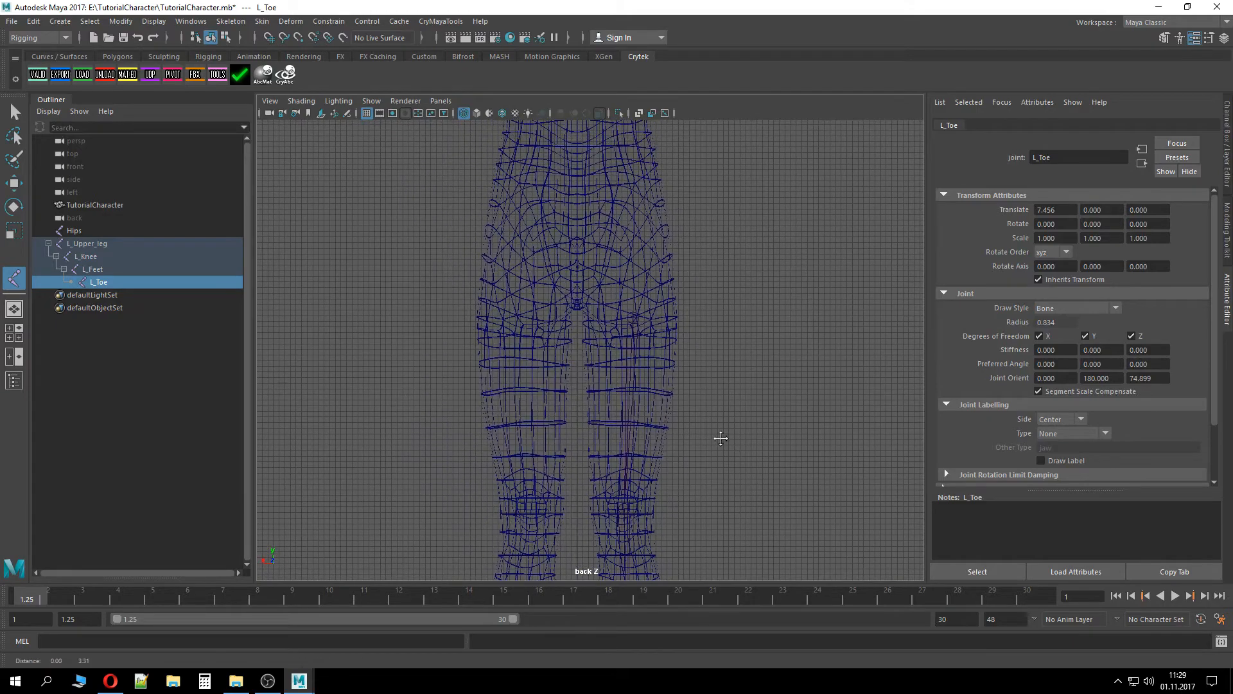
click(82, 234)
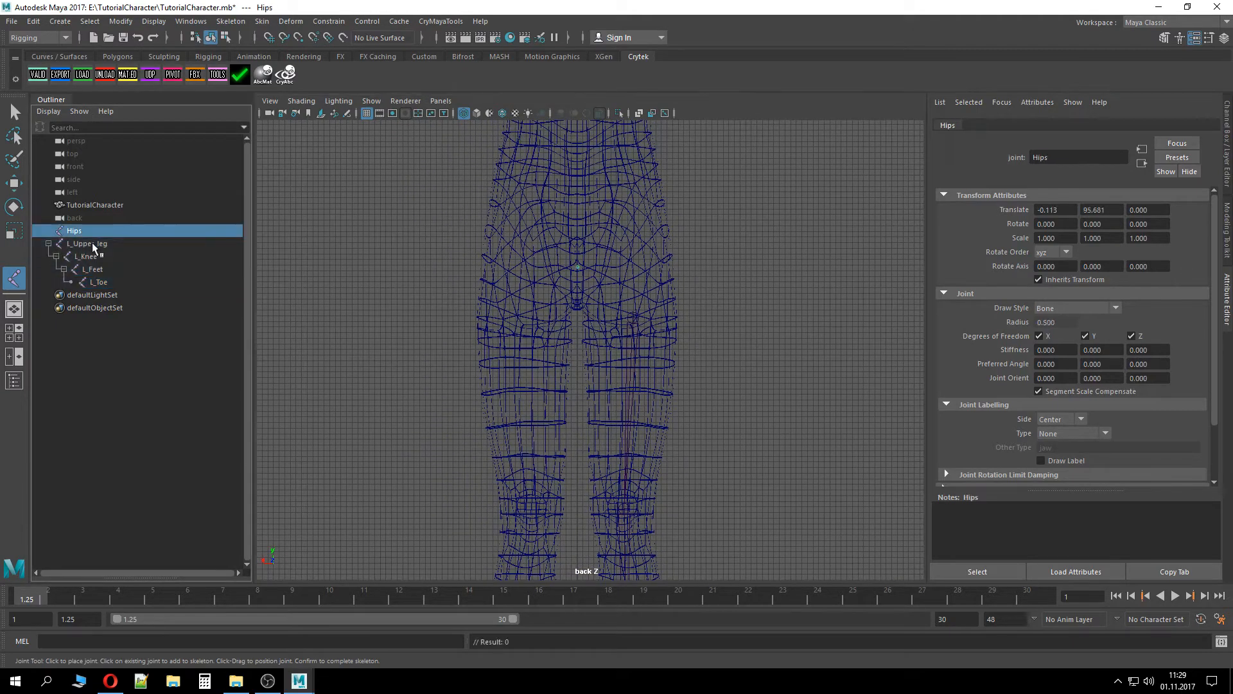
click(97, 243)
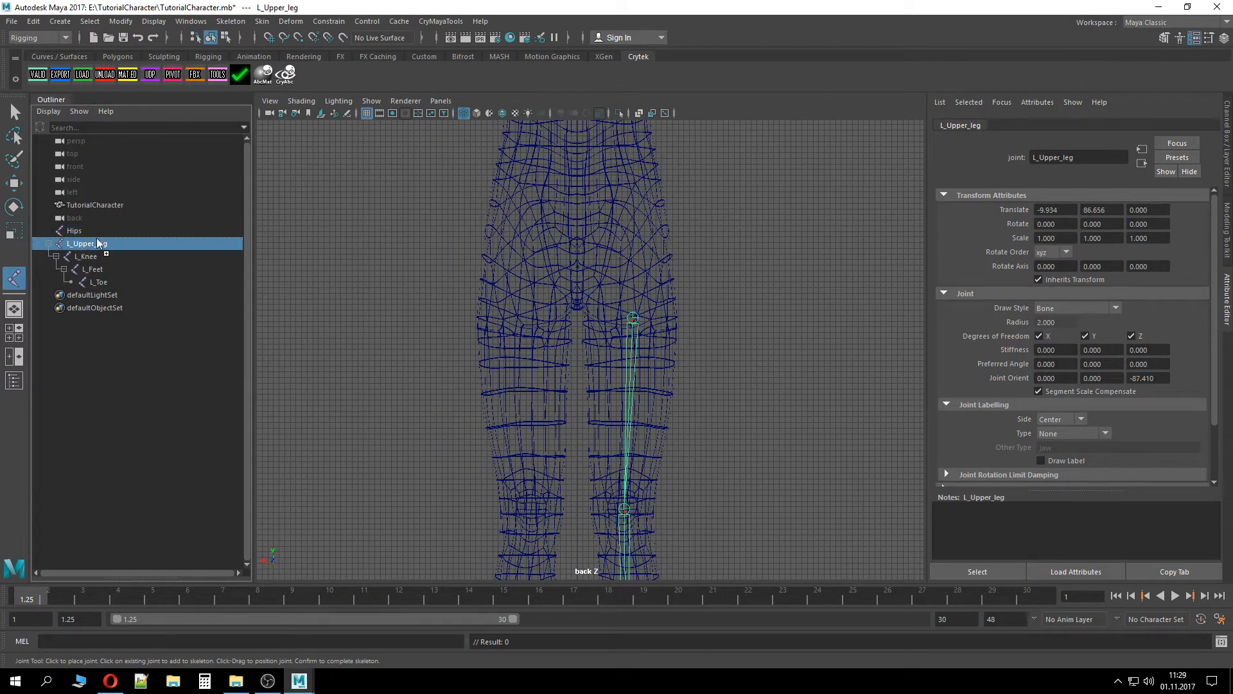
middle_drag(96, 238, 92, 229)
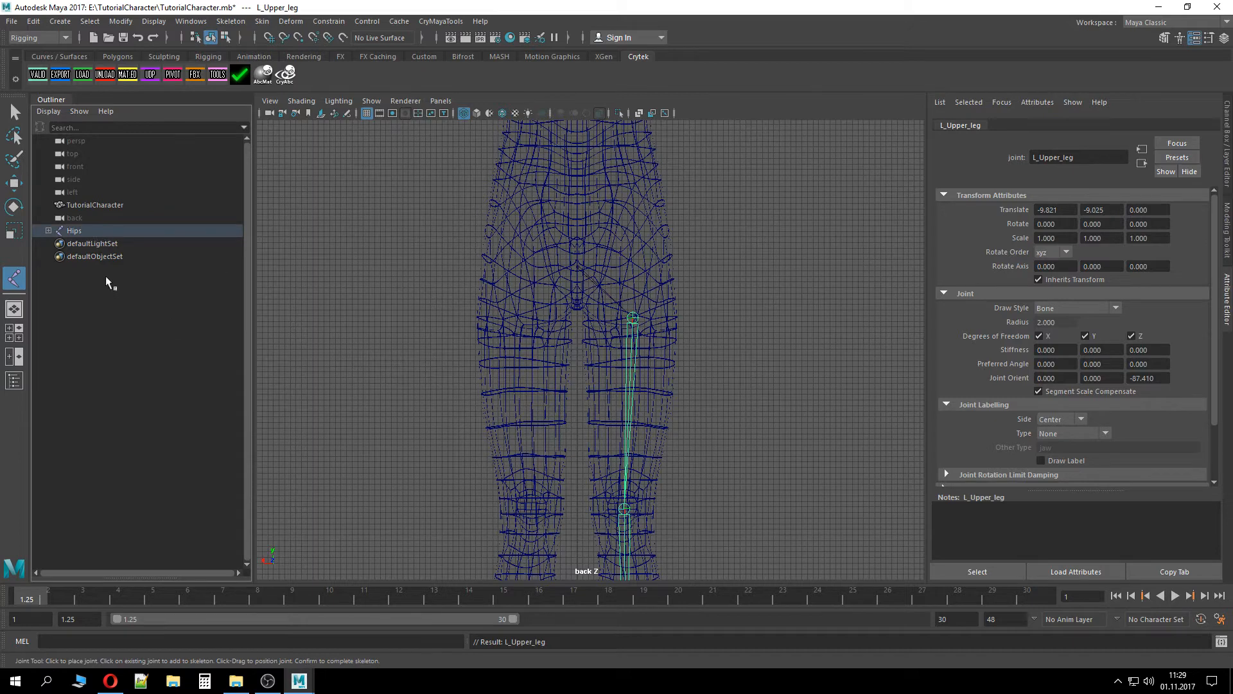
click(48, 230)
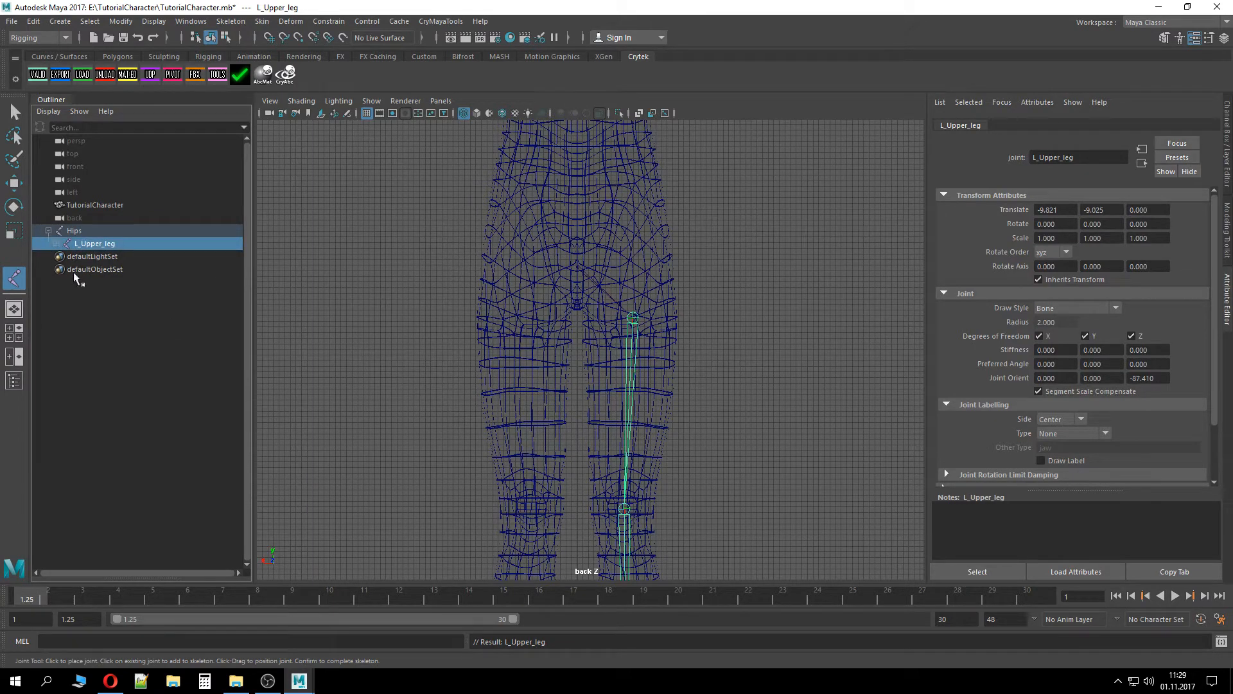
click(56, 244)
click(64, 256)
click(72, 269)
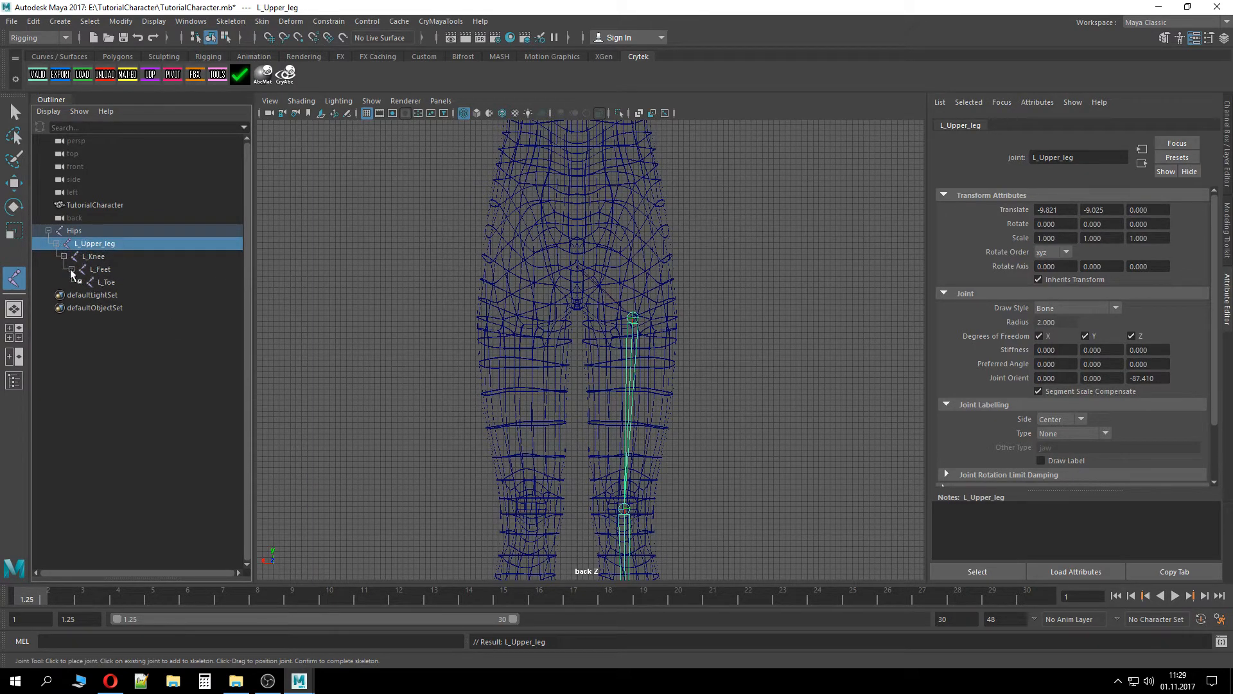
Draw a four-joint chain from the Hips down the character's right leg through knee and ankle to toe
alt+middle_drag(733, 412, 736, 320)
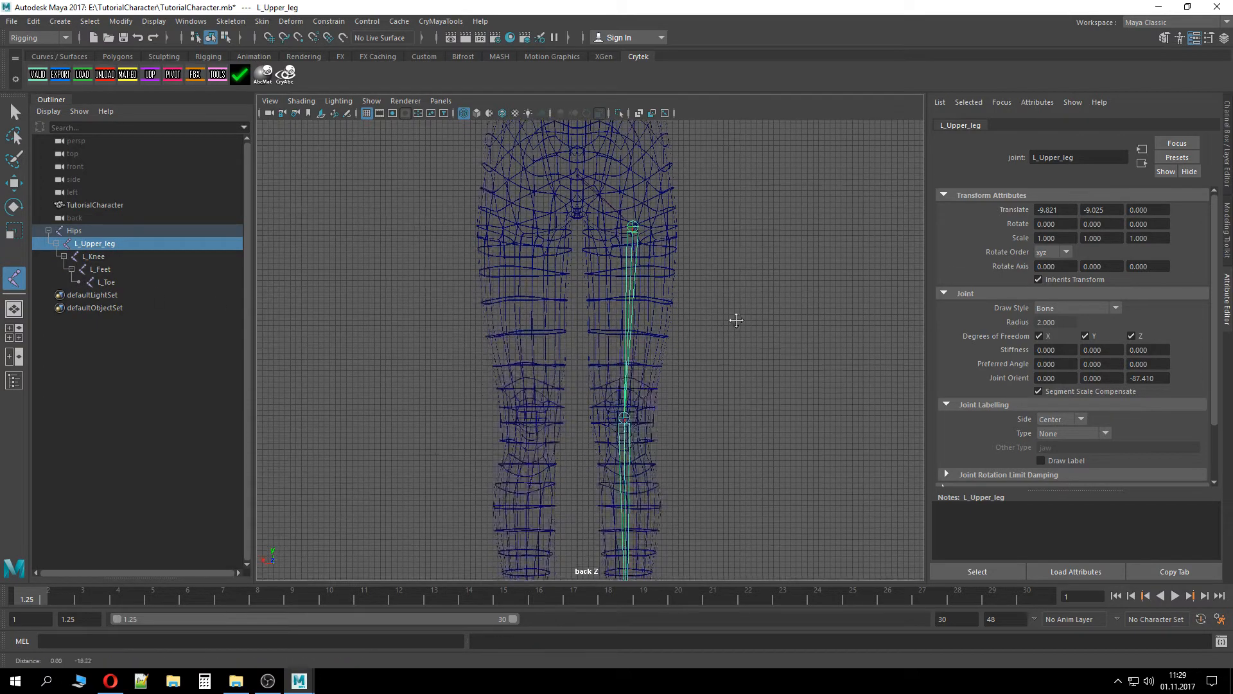
alt+right_drag(737, 320, 760, 449)
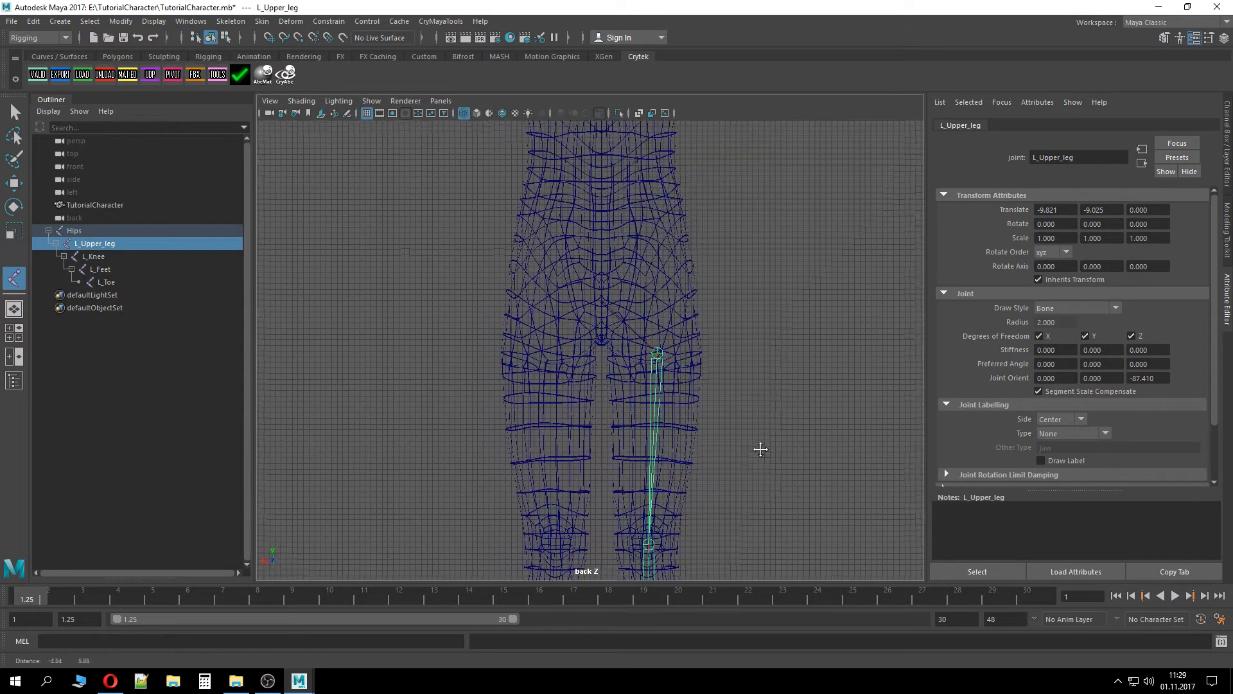
click(90, 234)
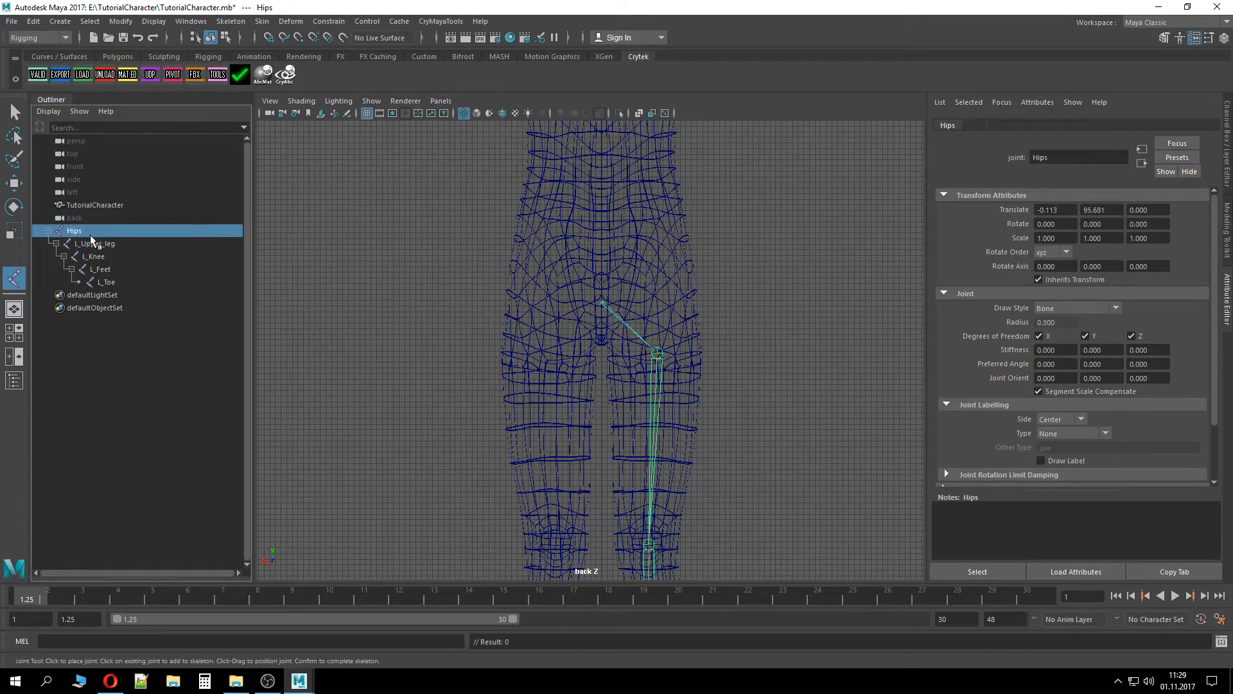
click(551, 348)
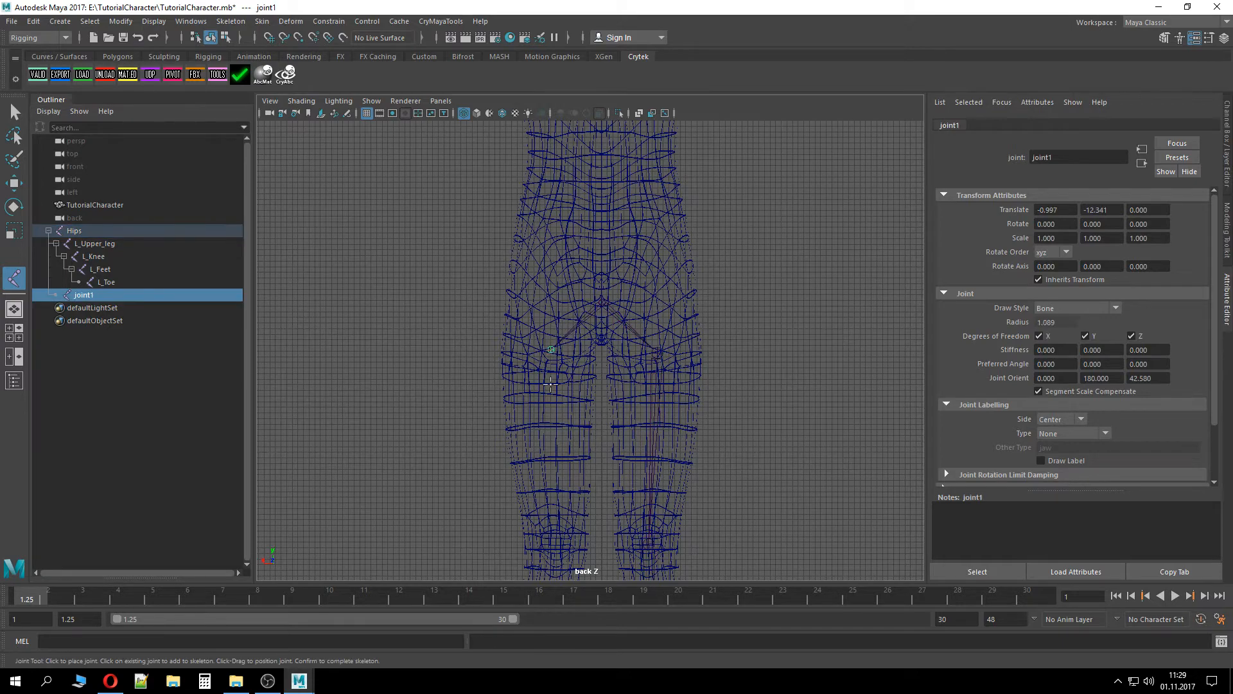
click(555, 542)
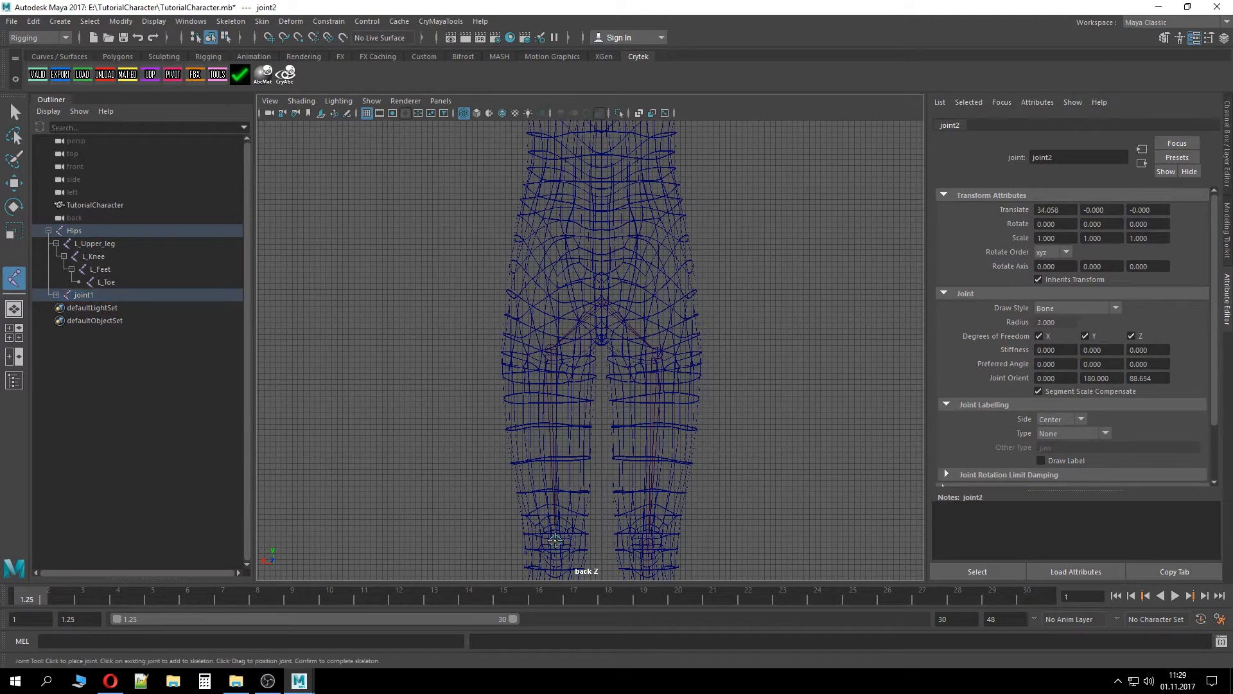
alt+middle_drag(590, 509, 590, 214)
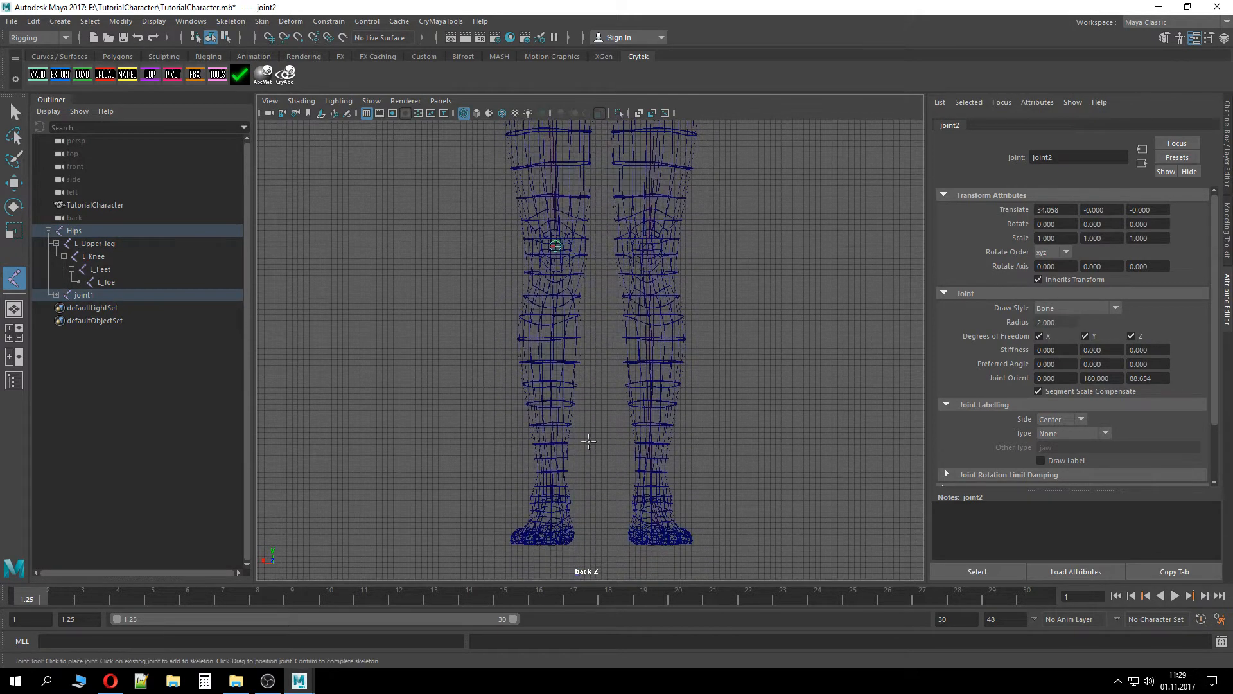
click(550, 503)
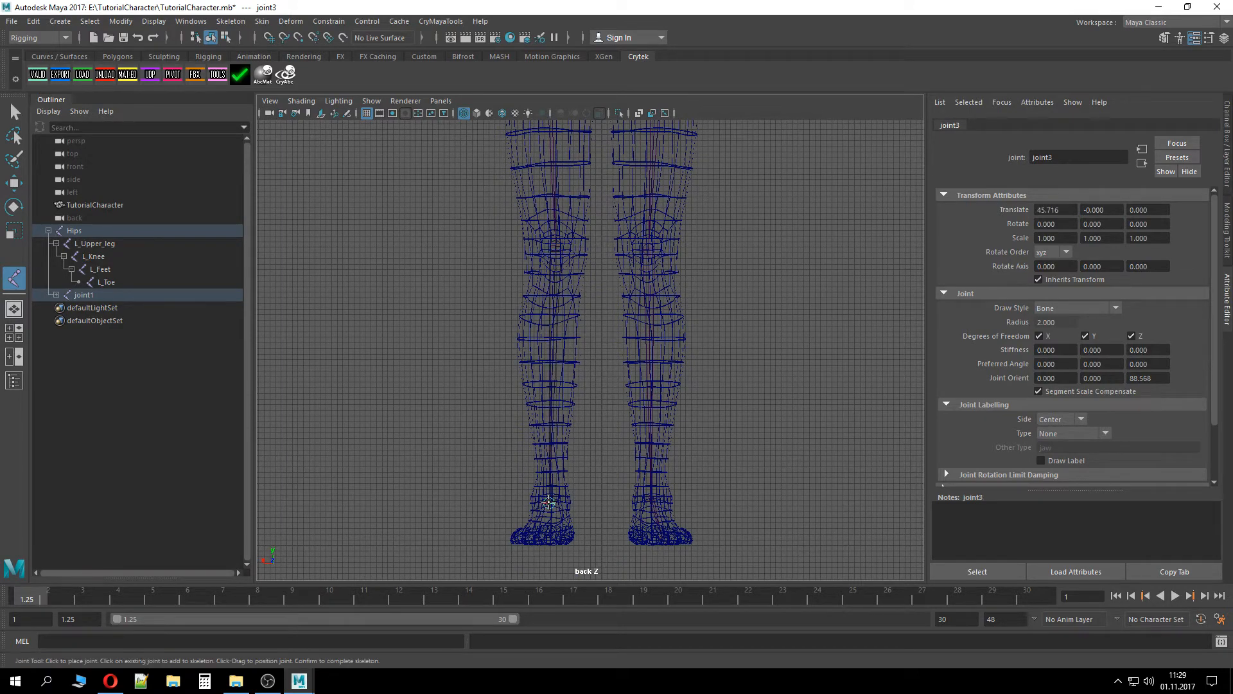
click(543, 539)
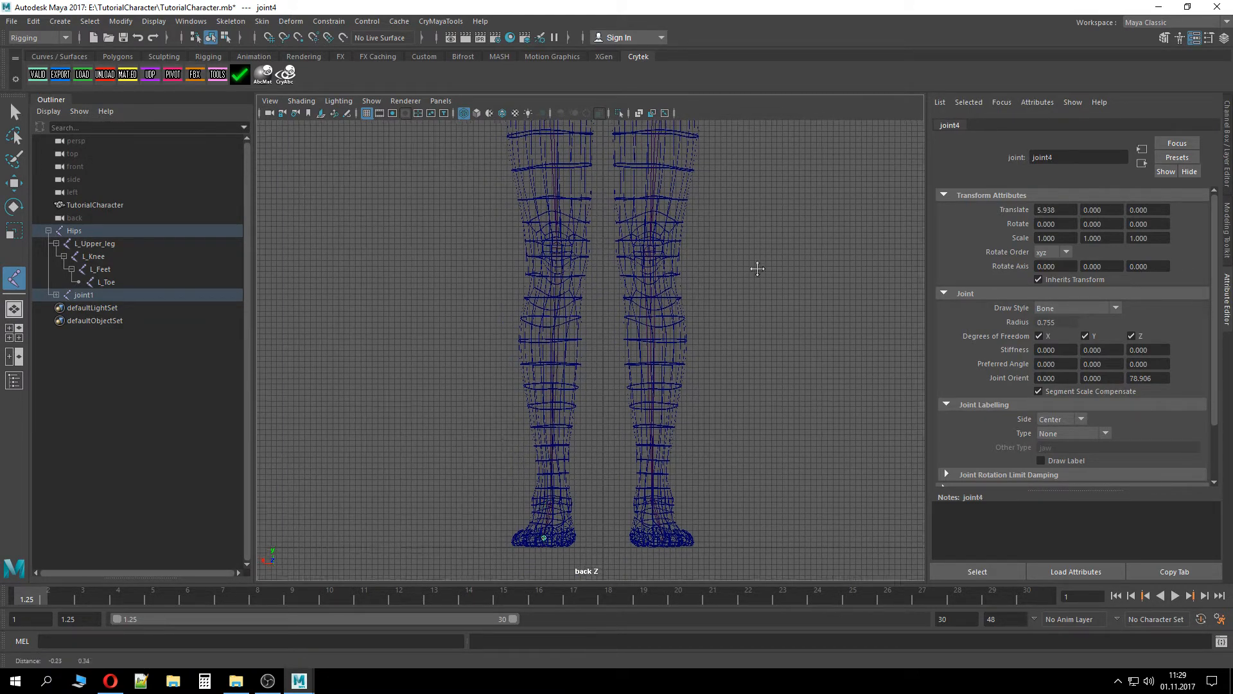
Expand the new right leg chain and rename its top joint R_Upper_leg
alt+middle_drag(757, 267, 754, 548)
alt+middle_drag(754, 295, 754, 427)
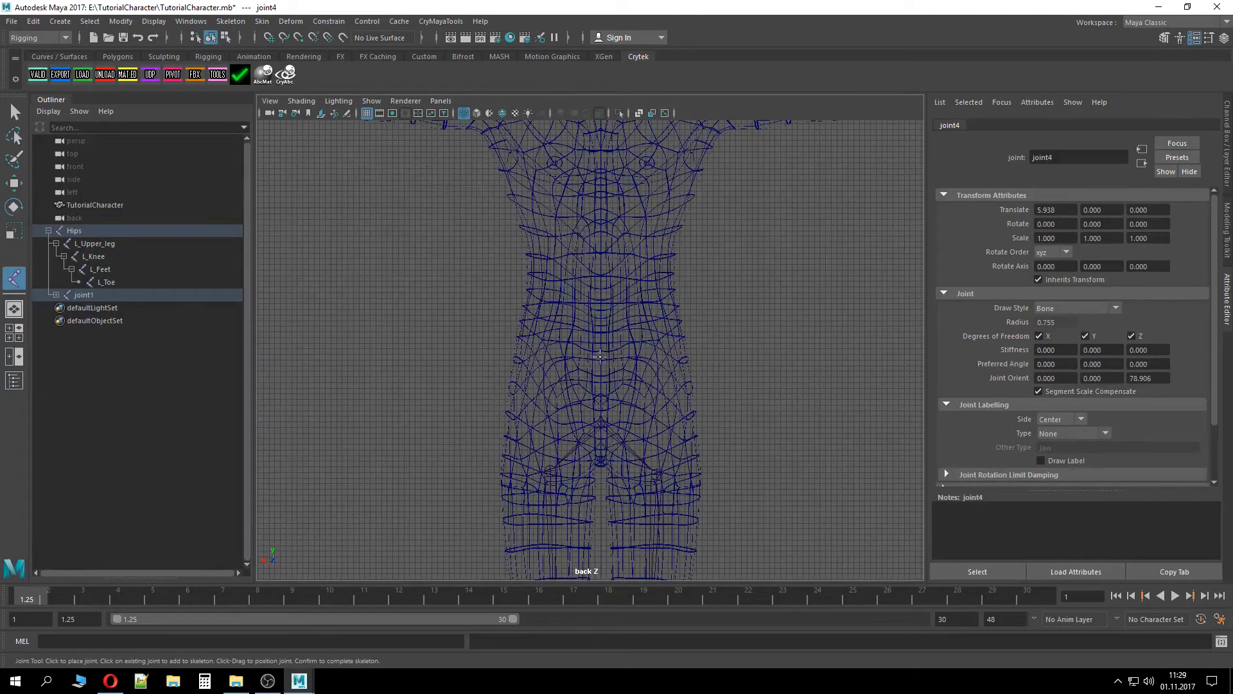
click(56, 294)
double_click(96, 295)
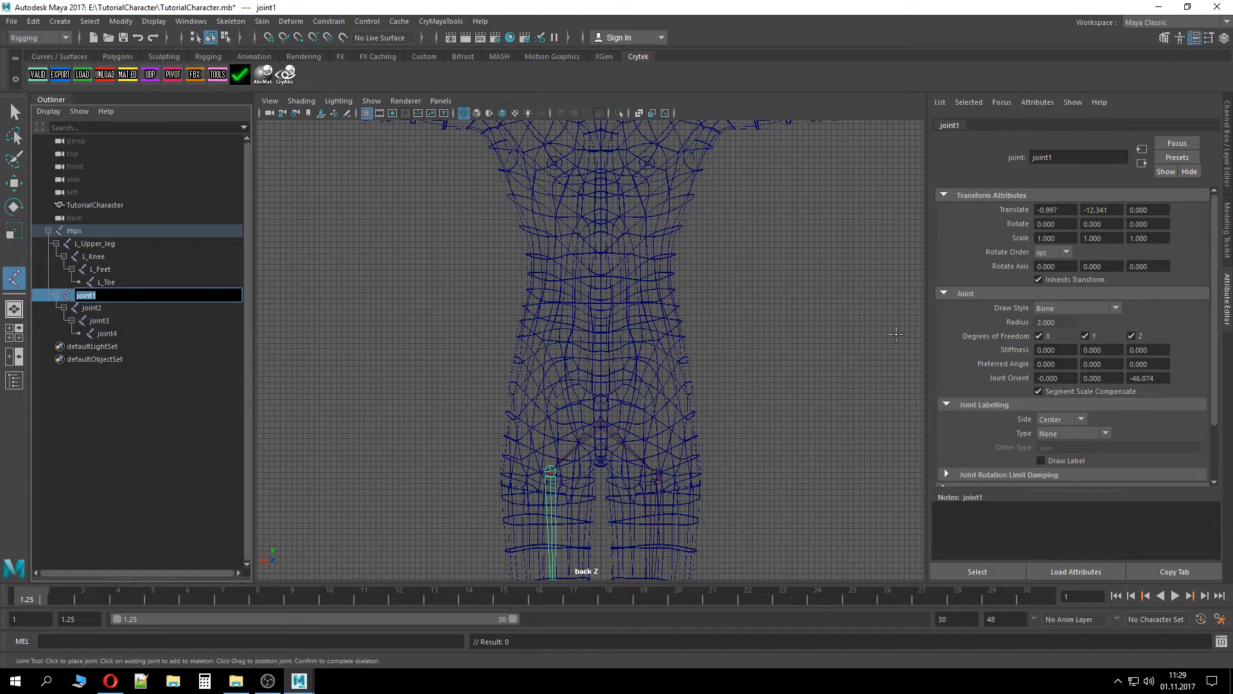
text(R_)
text(Uppd)
text(r_leg)
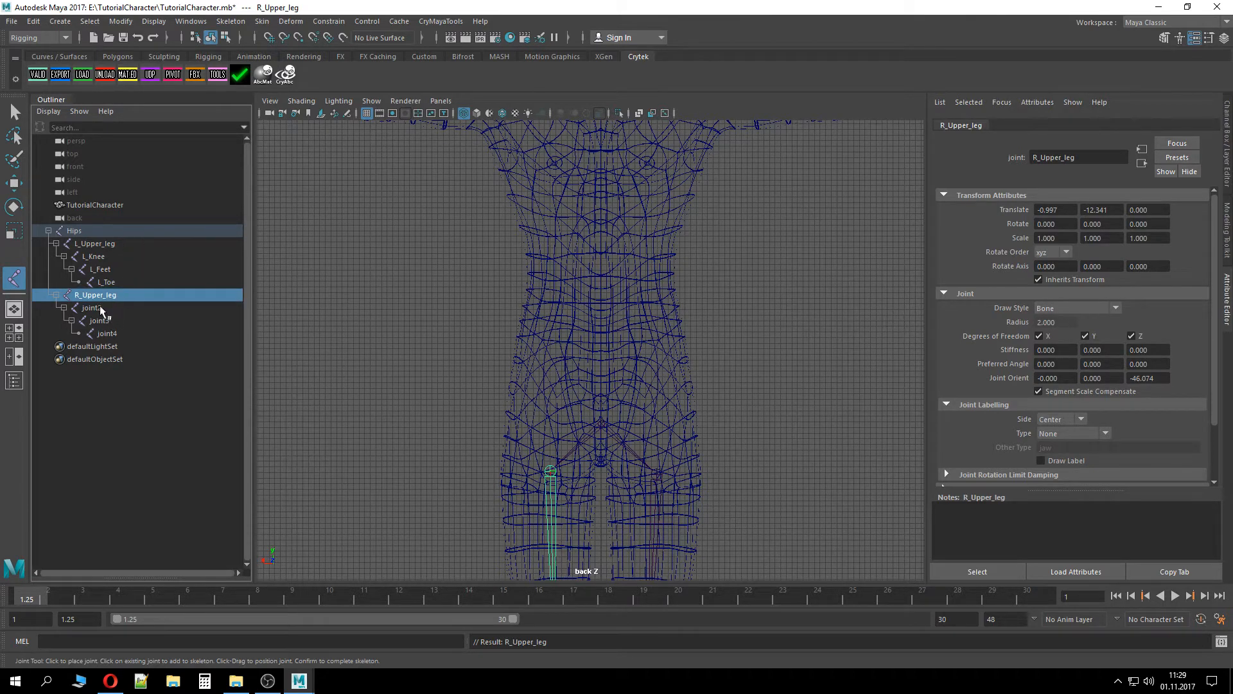
Rename the second right leg joint R_Knee
key(Tab)
text(R_)
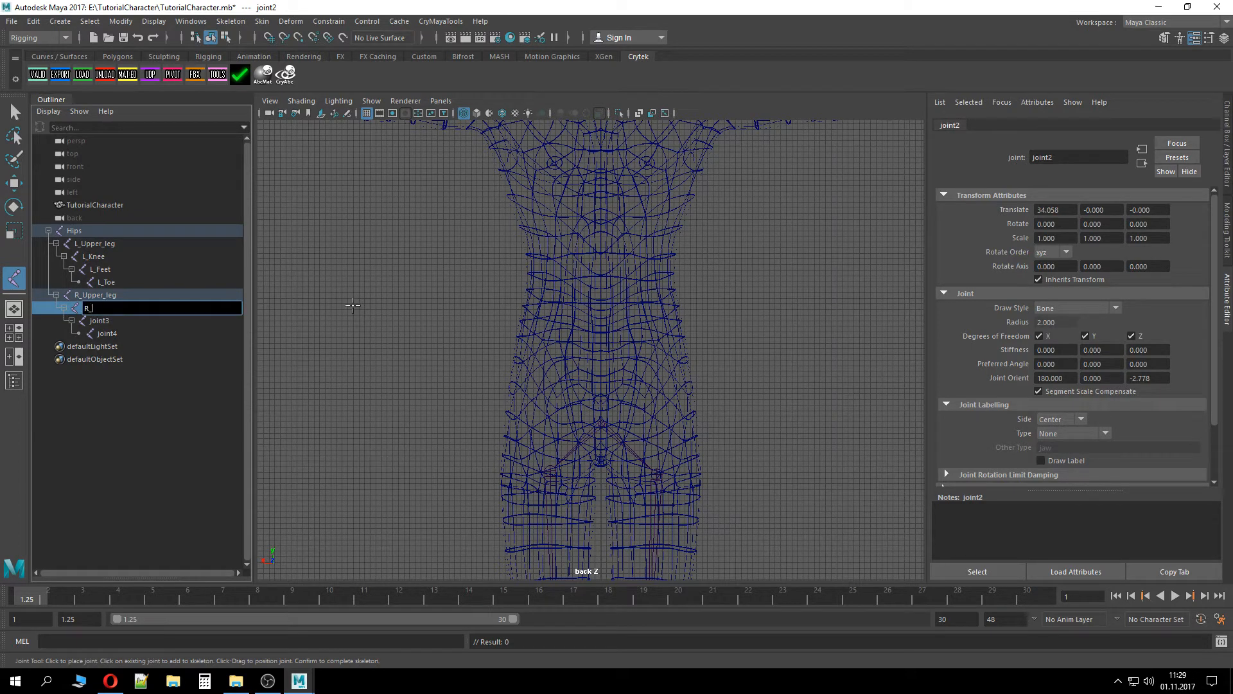
text(Knee)
key(Return)
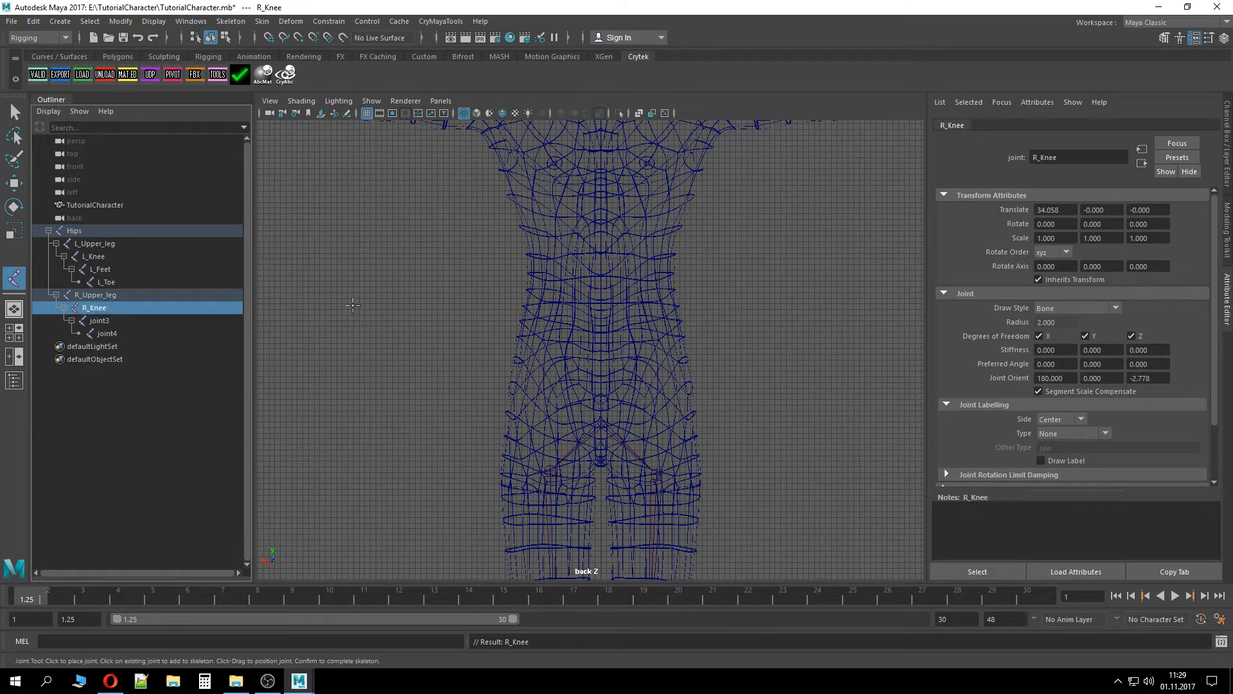
Rename the third right leg joint R_Feet and the last joint R_Toe
double_click(95, 322)
text(R_)
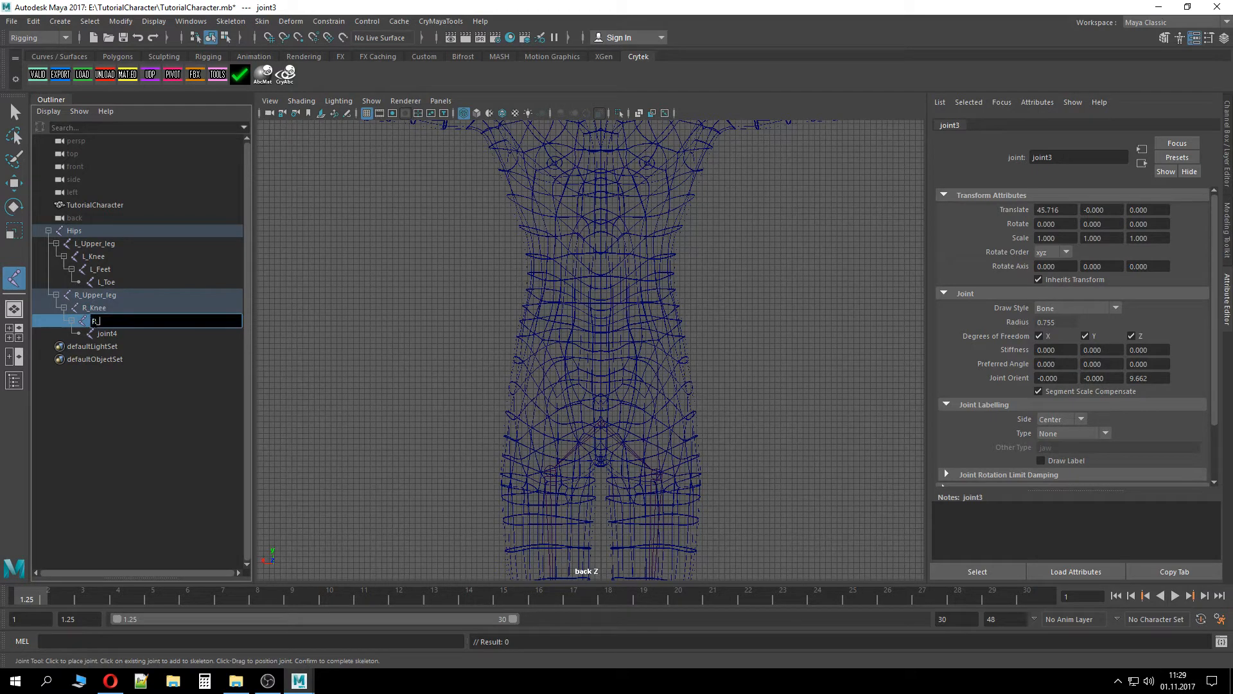
text(Feet)
key(Return)
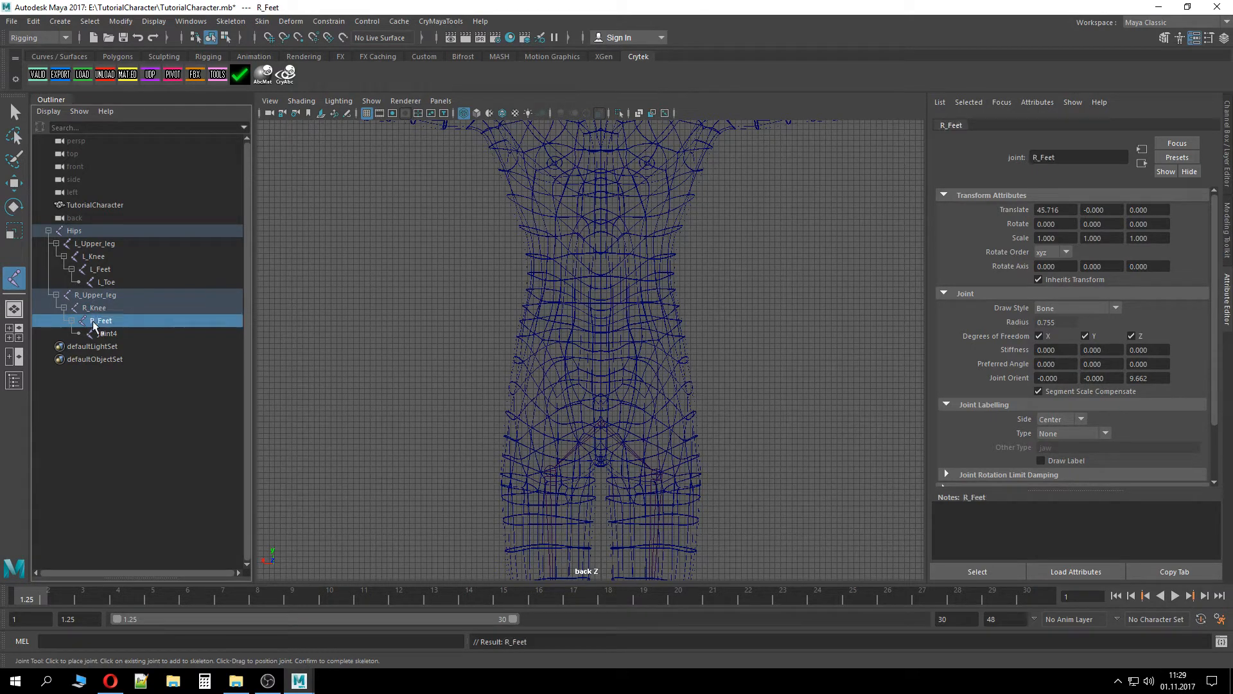
double_click(106, 333)
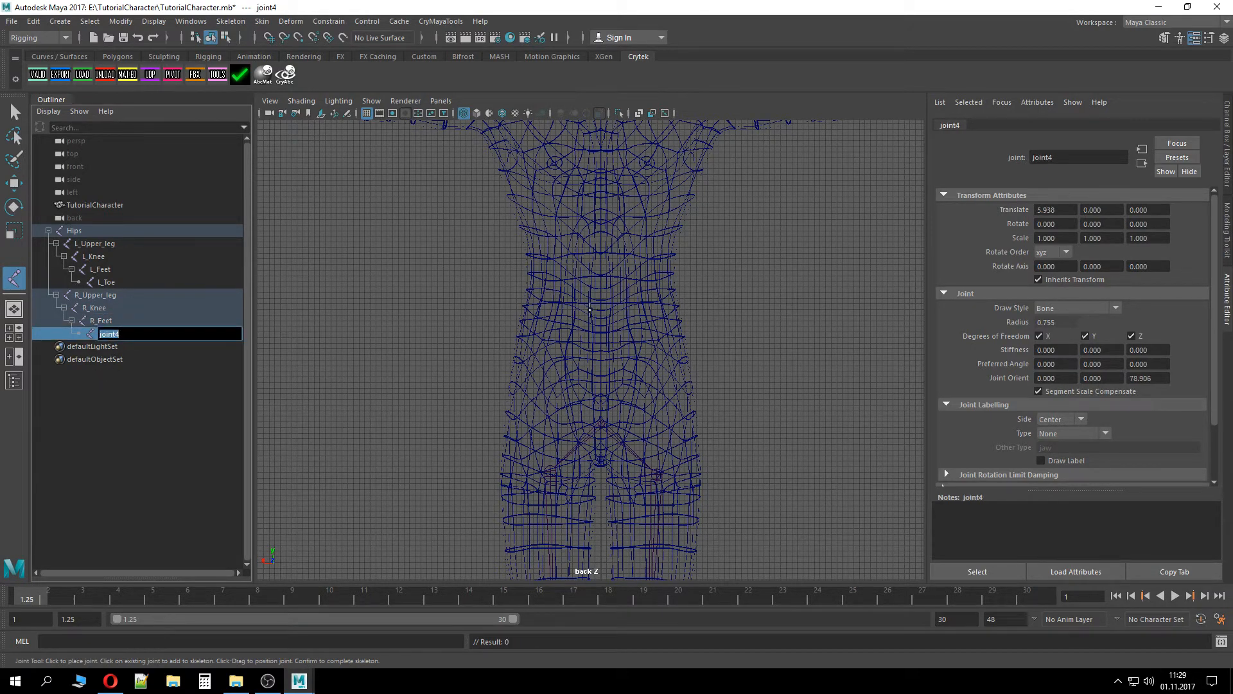
text(R_Toe)
key(Return)
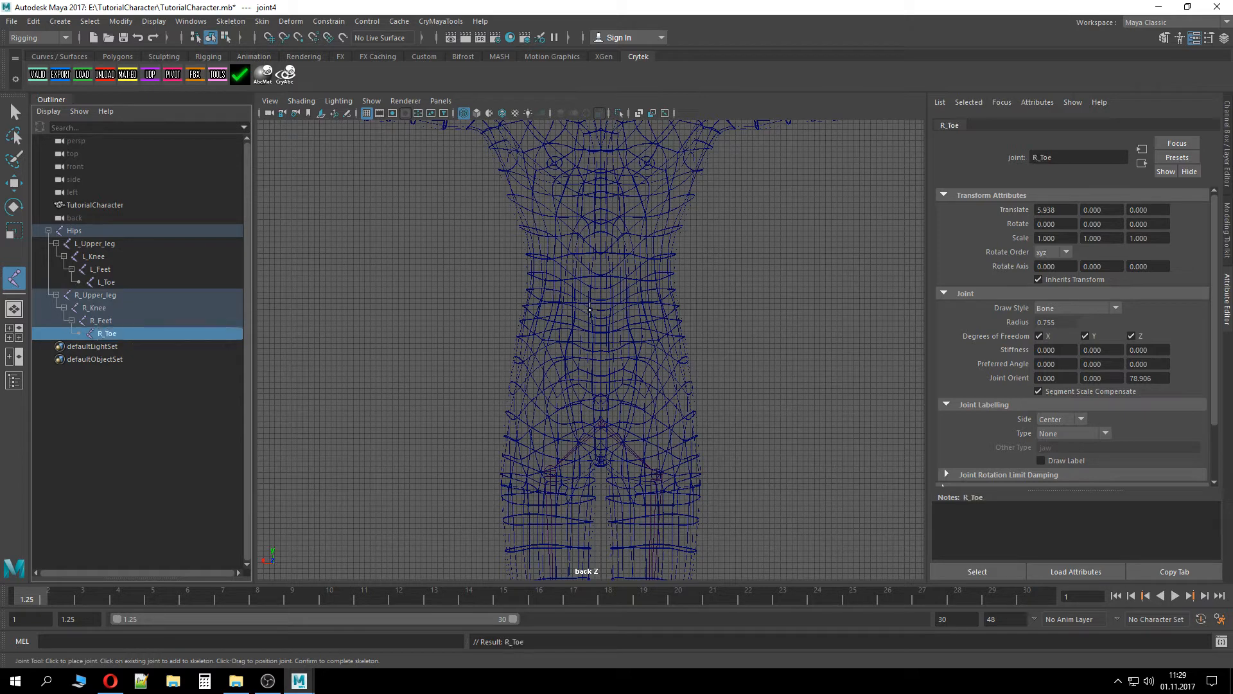
Draw a six-joint chain from the Hips straight up through the torso and neck to the top of the head
click(174, 231)
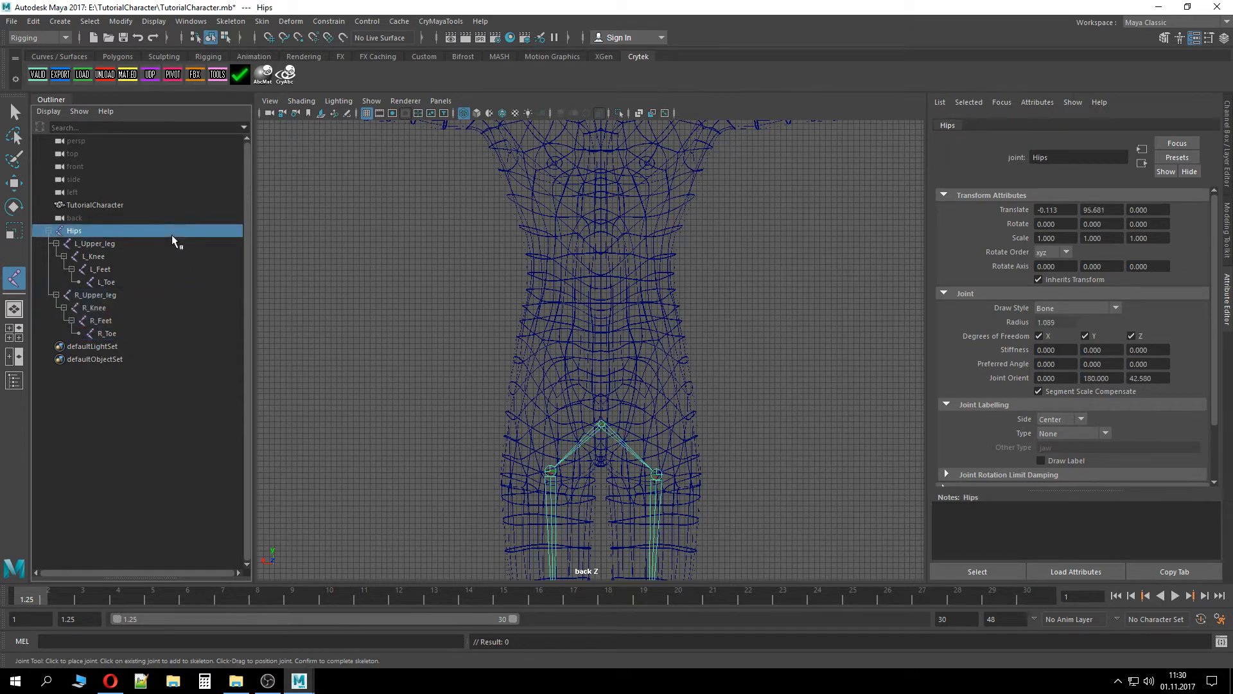
click(600, 355)
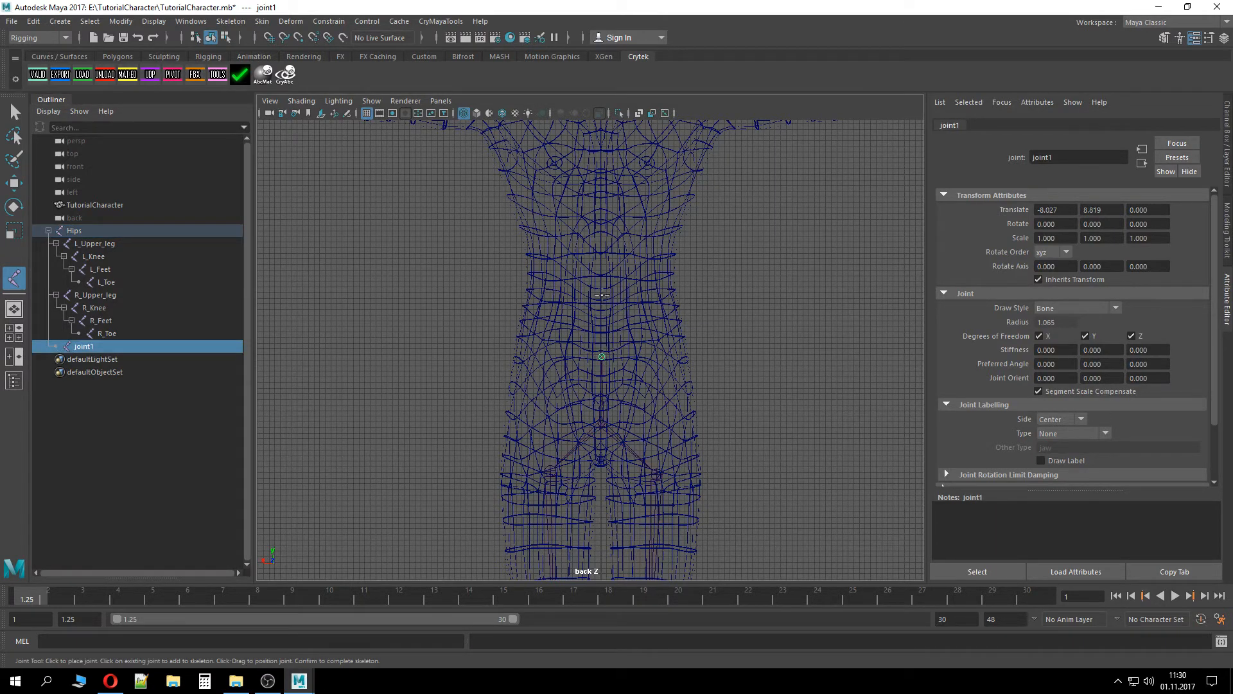
click(602, 258)
alt+middle_drag(601, 259, 630, 403)
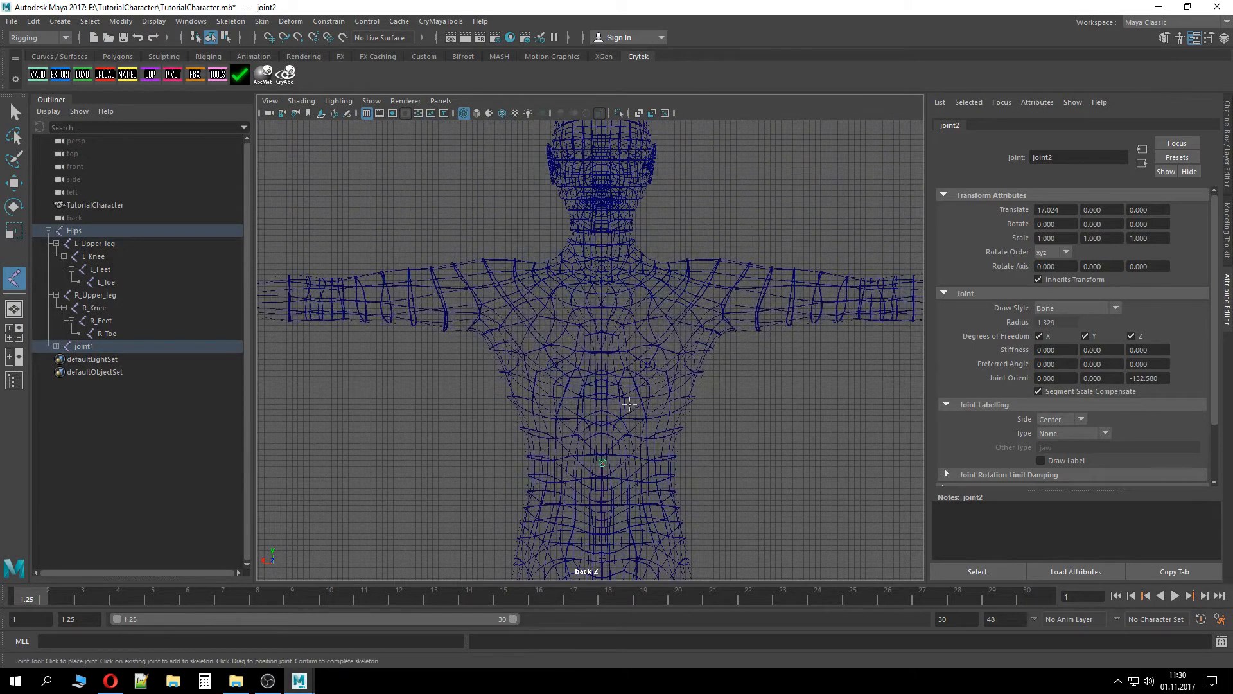
click(602, 353)
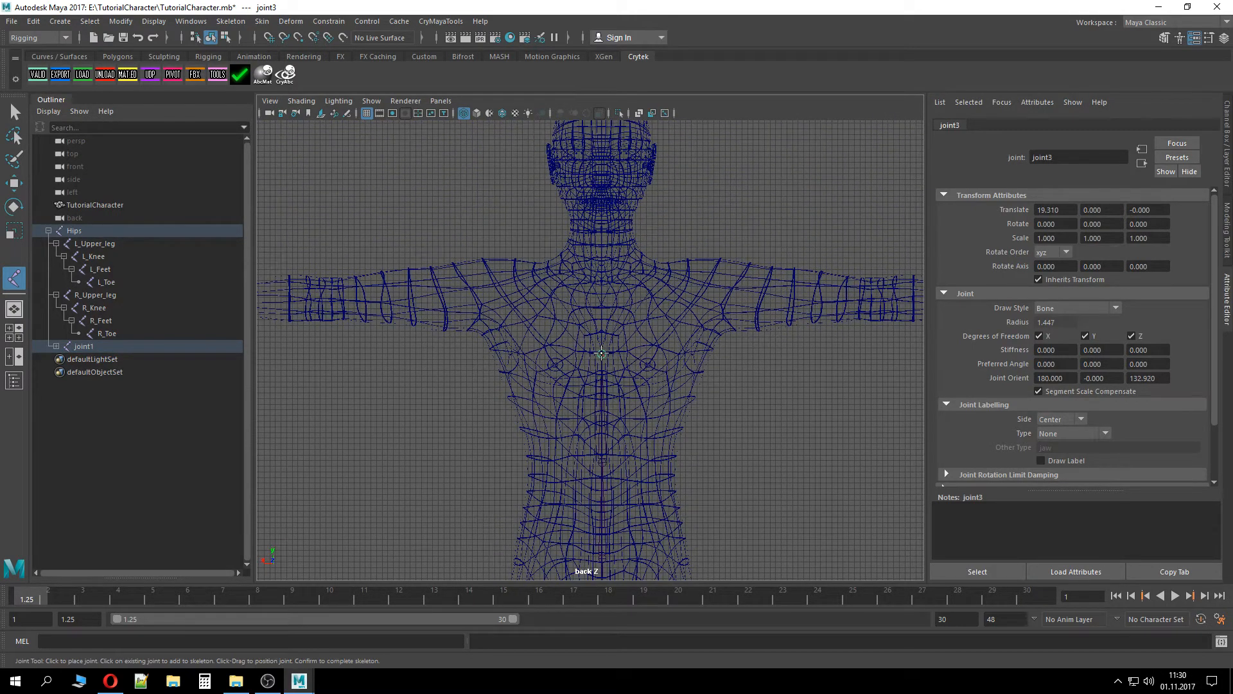
click(602, 280)
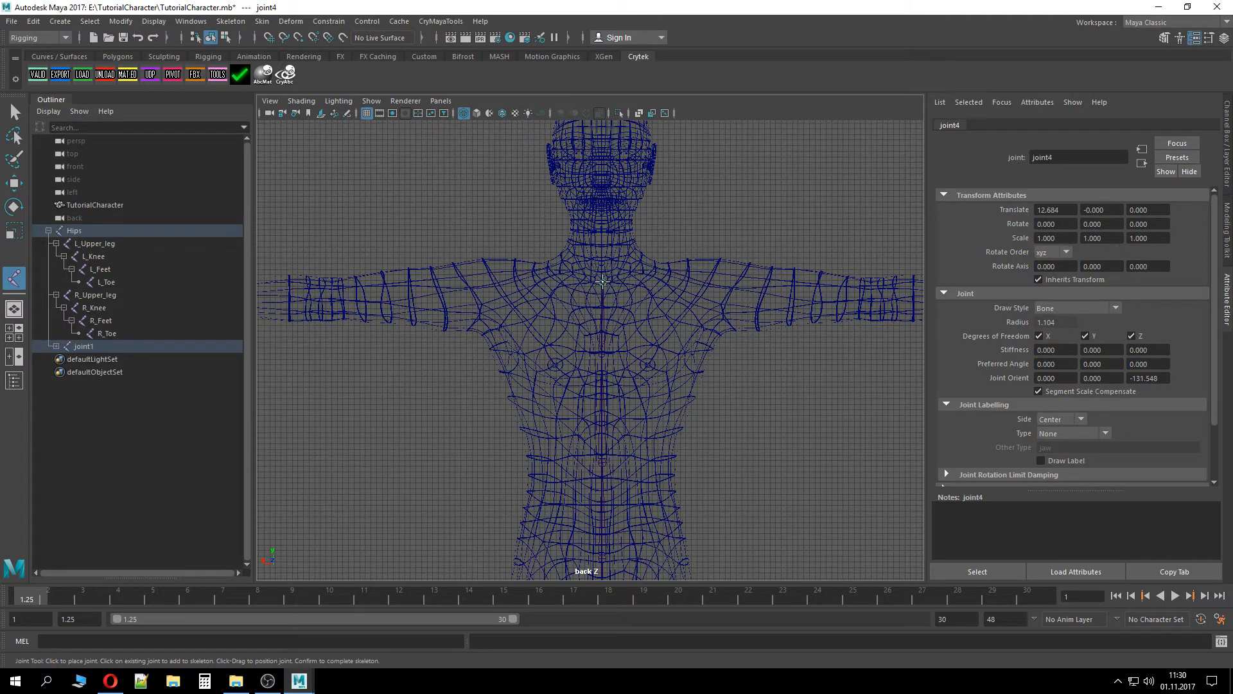
click(603, 218)
alt+middle_drag(735, 213, 737, 397)
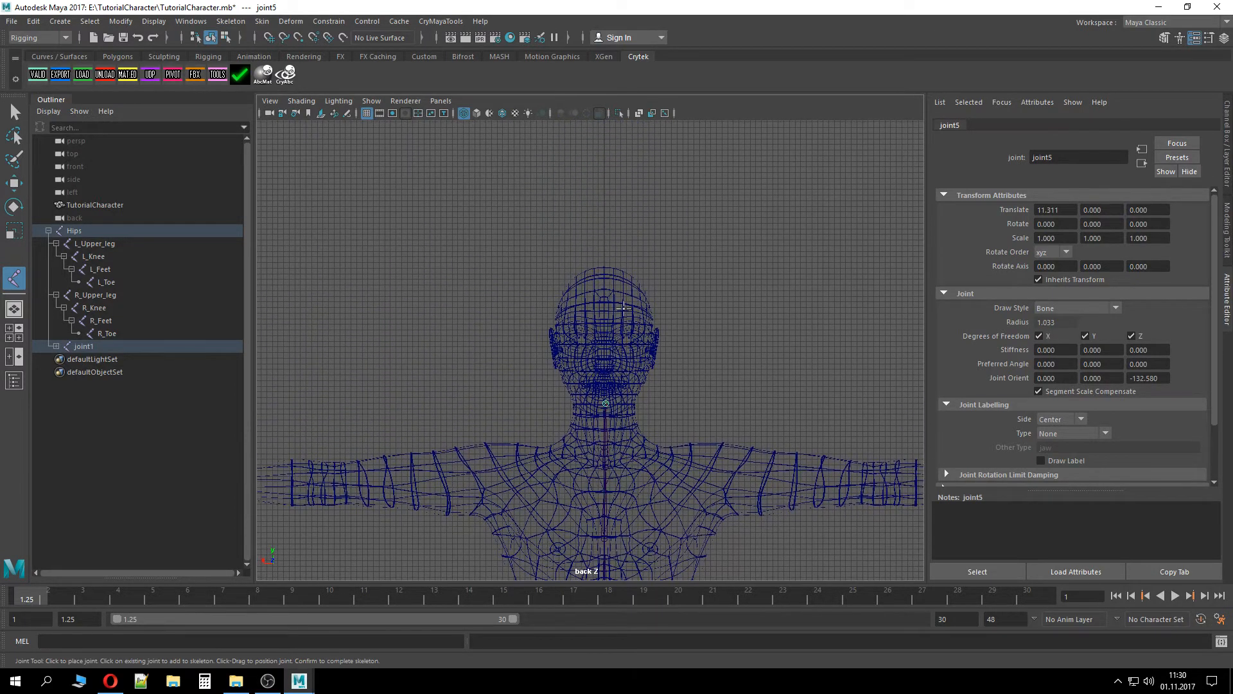
click(604, 272)
Expand the new spine chain and rename its first joint Spine1
click(57, 346)
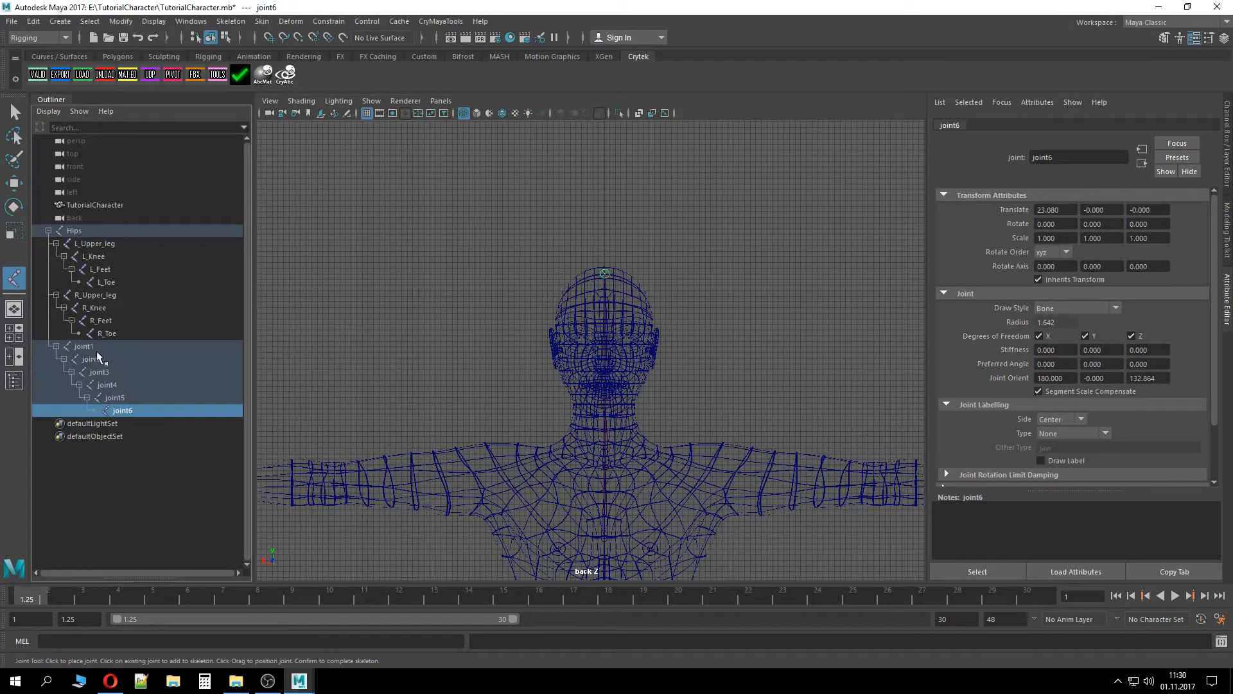
double_click(84, 346)
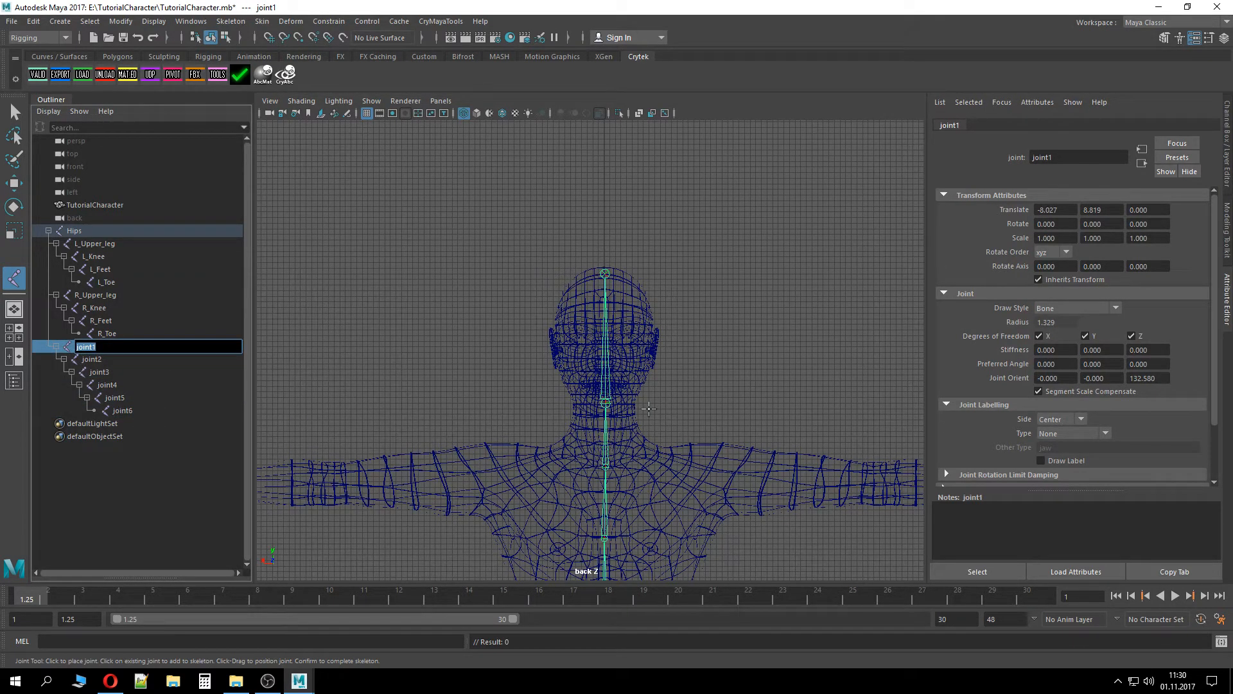
text(Spine1)
key(Return)
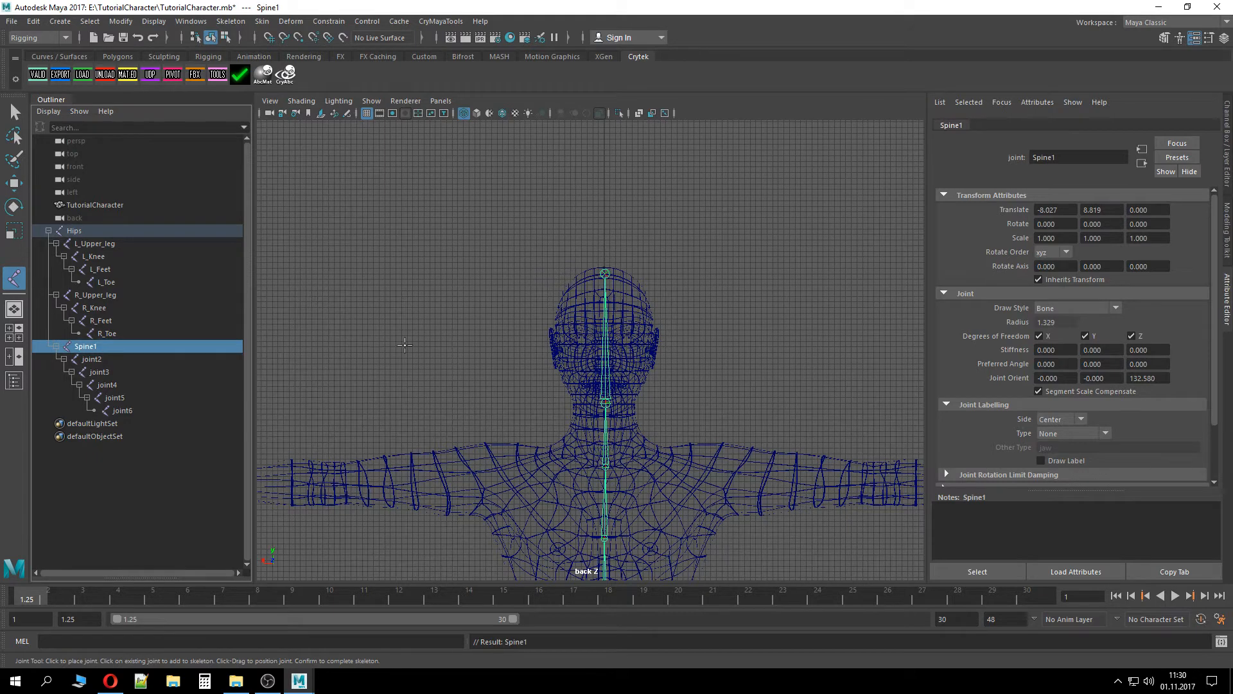
Rename the second spine joint Spine2 and the third joint Spine3
double_click(93, 359)
text(Spine2)
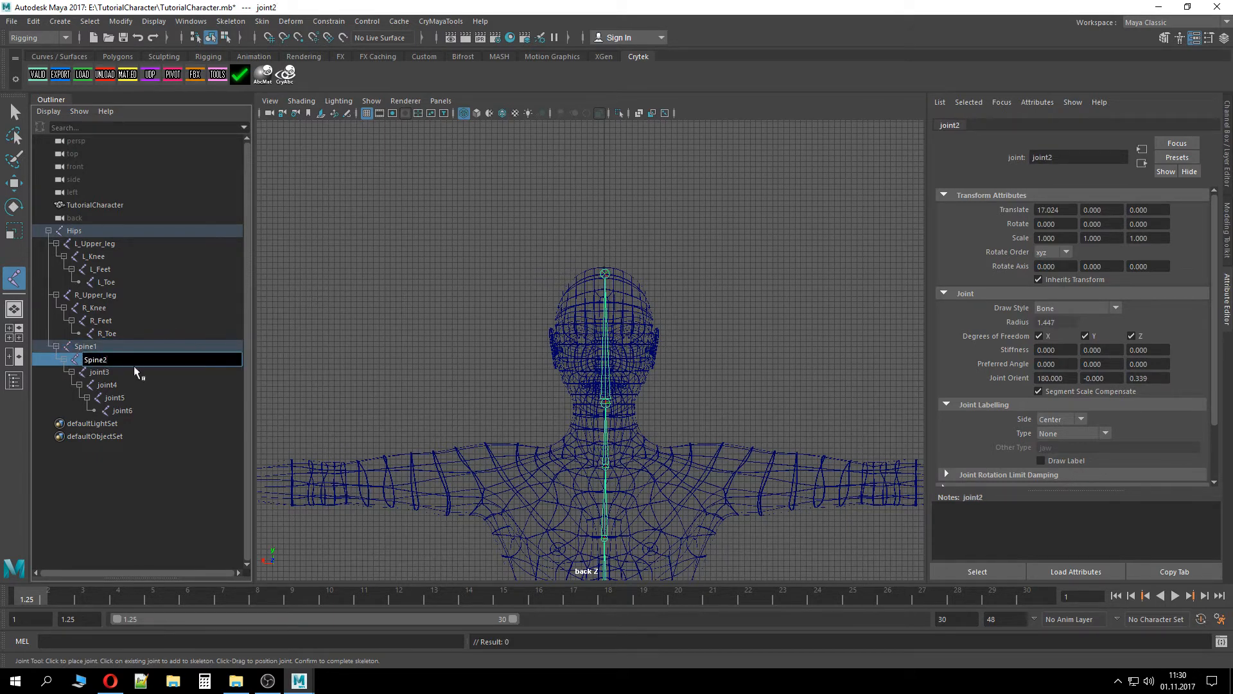
key(Tab)
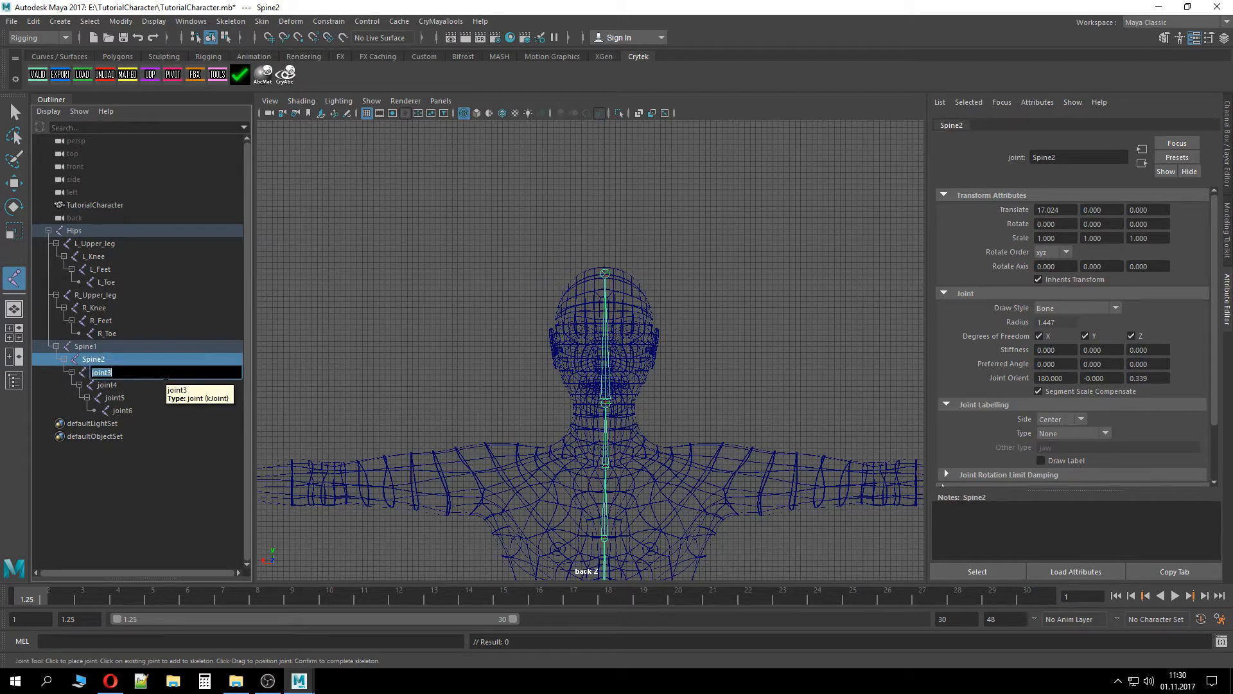
text(Spine3)
key(Return)
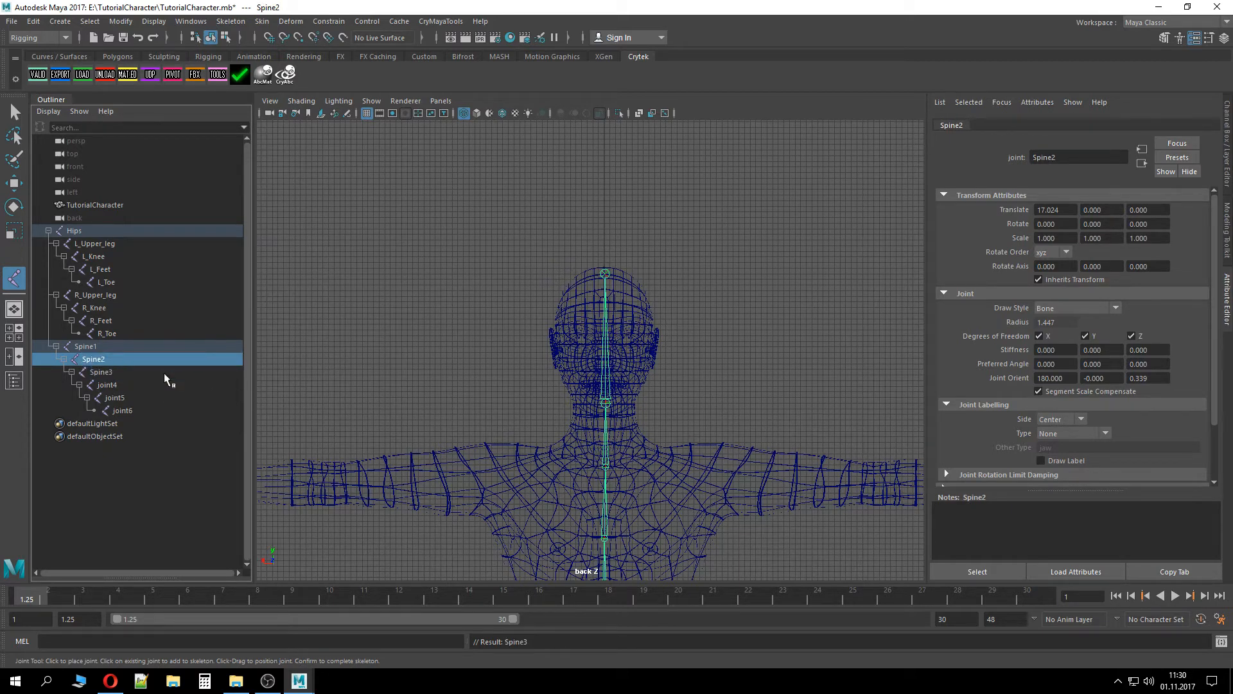
Rename the fourth spine joint Spine4 and the fifth joint Neck
double_click(103, 386)
text(Sp)
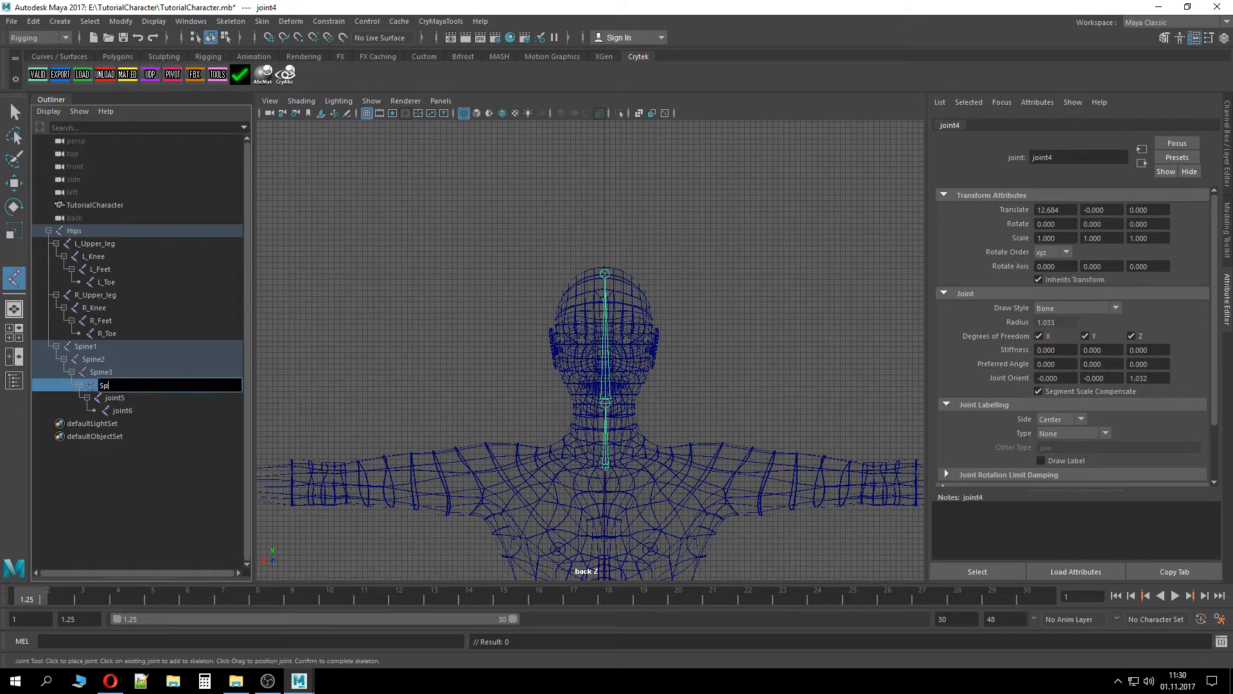
text(ine4)
key(Return)
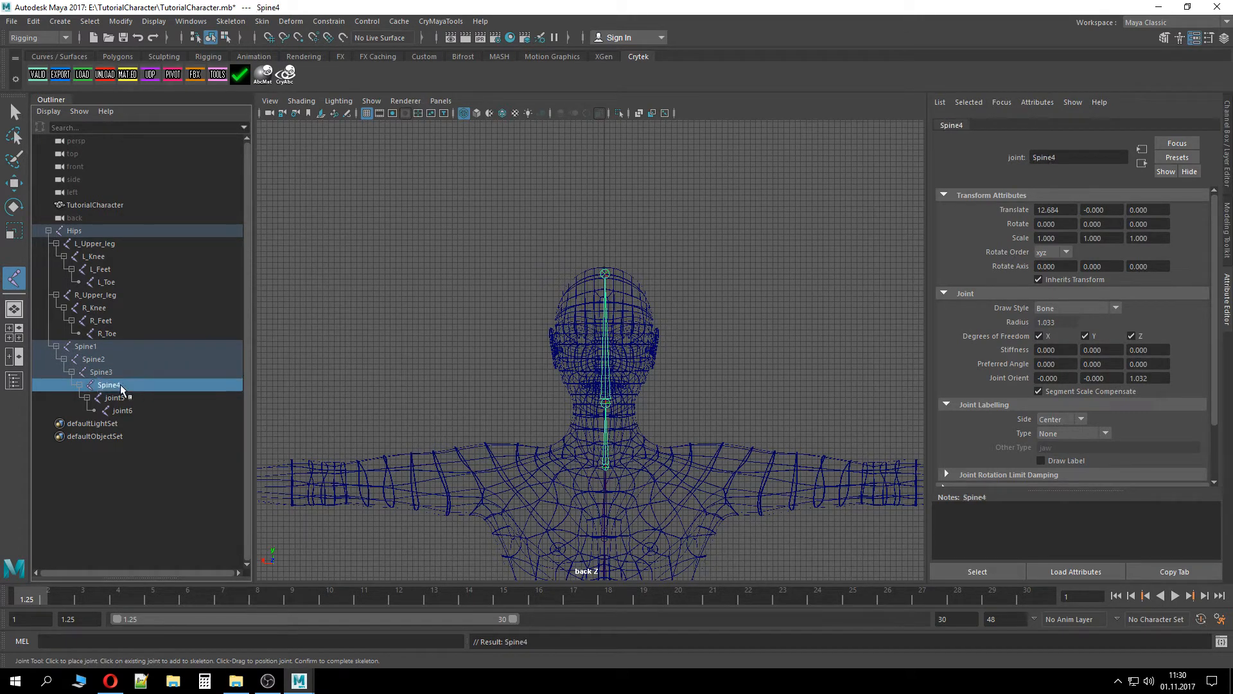
double_click(128, 397)
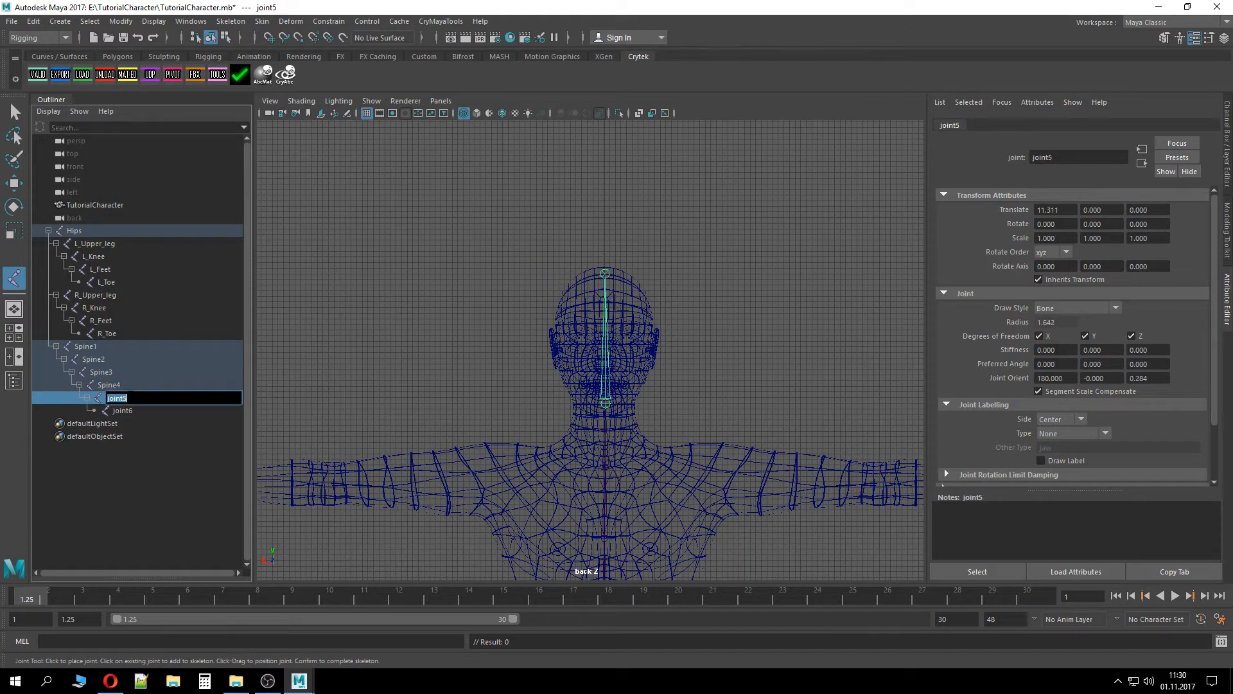
text(Neck)
key(Return)
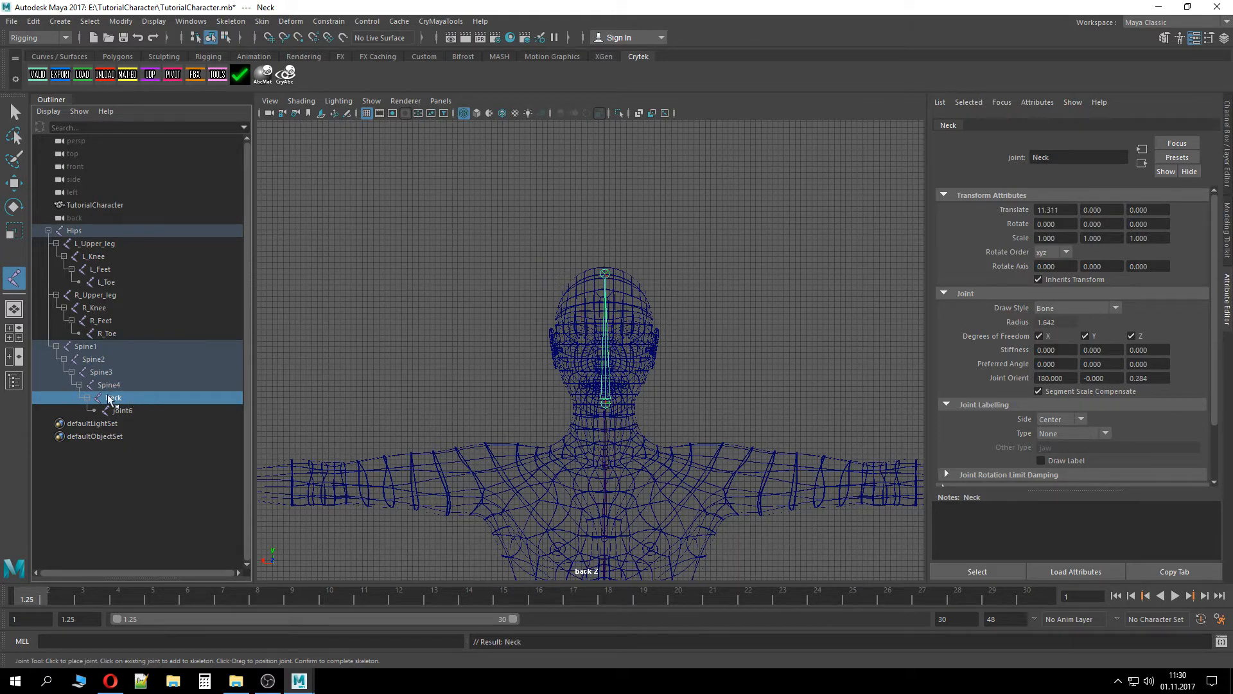
Rename the last joint of the spine chain Head
click(142, 412)
double_click(143, 412)
text(HHe)
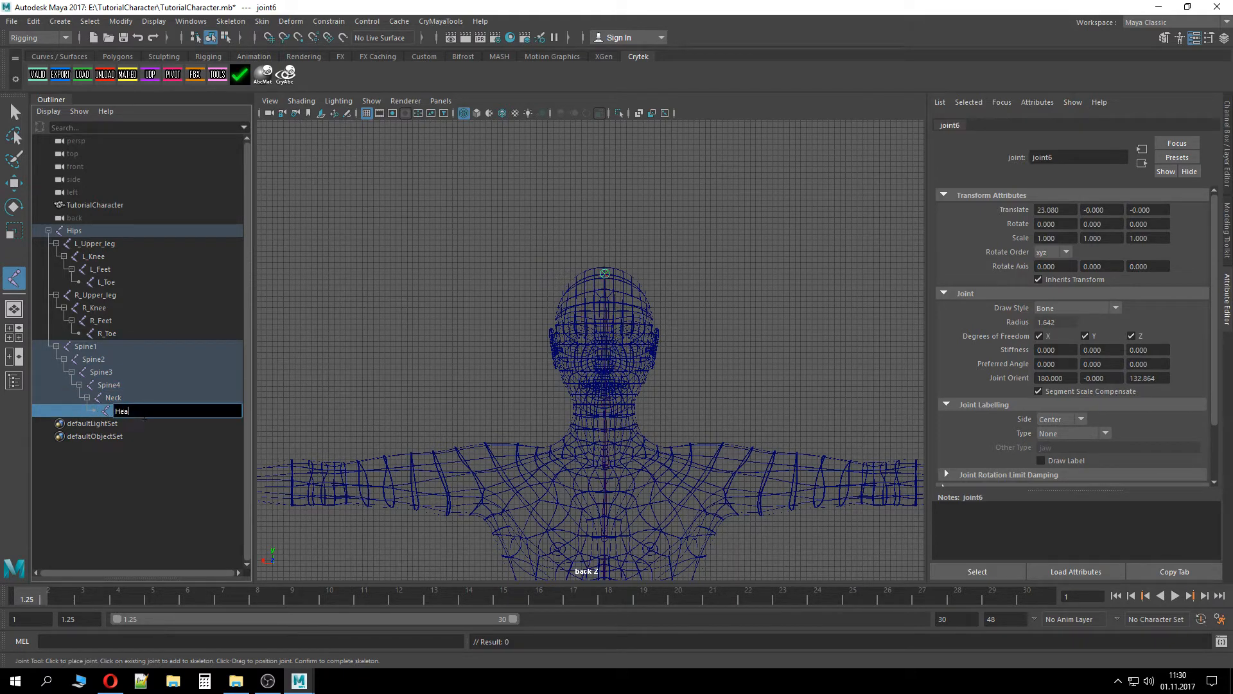
text(d)
key(Return)
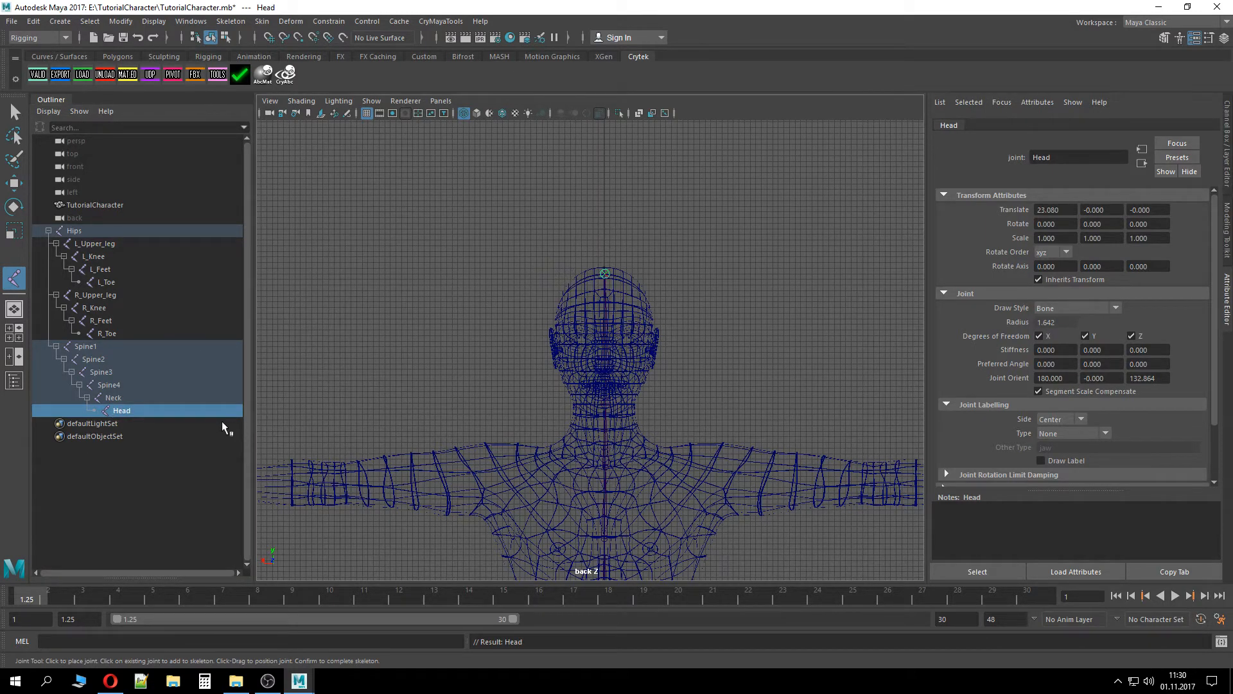
Draw a three-joint chain from Spine4 out along the character's left arm to the elbow and wrist
click(129, 381)
alt+middle_drag(743, 437, 682, 442)
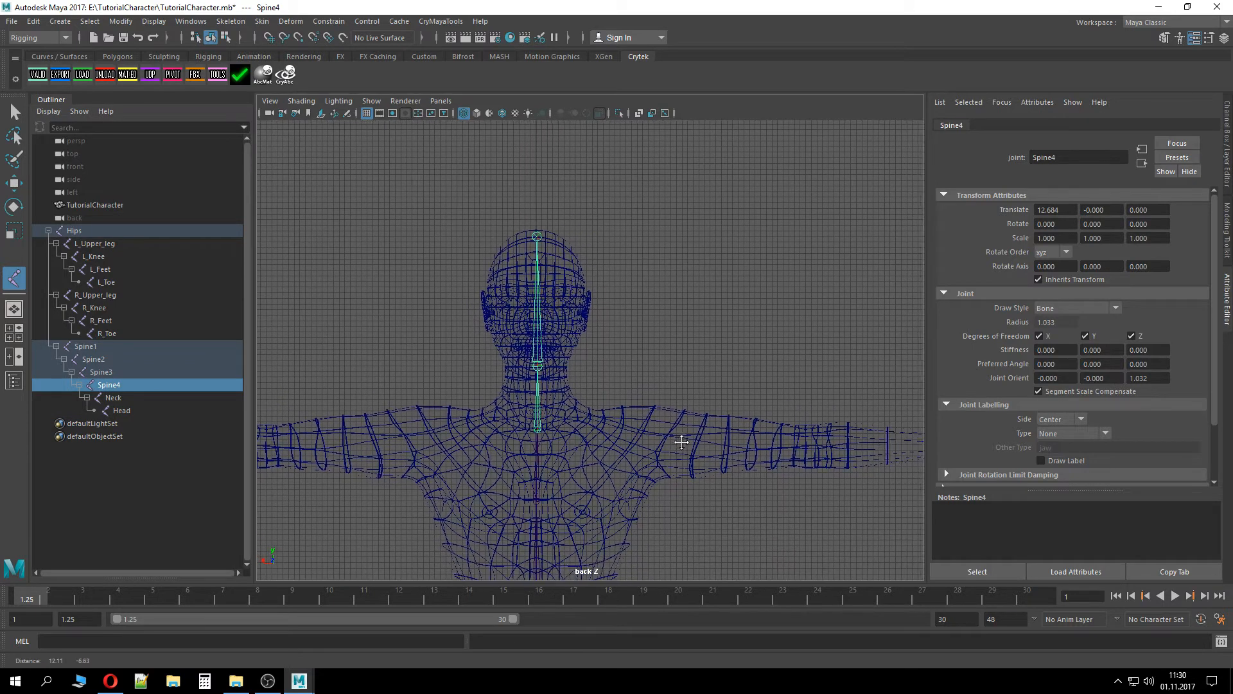
click(625, 438)
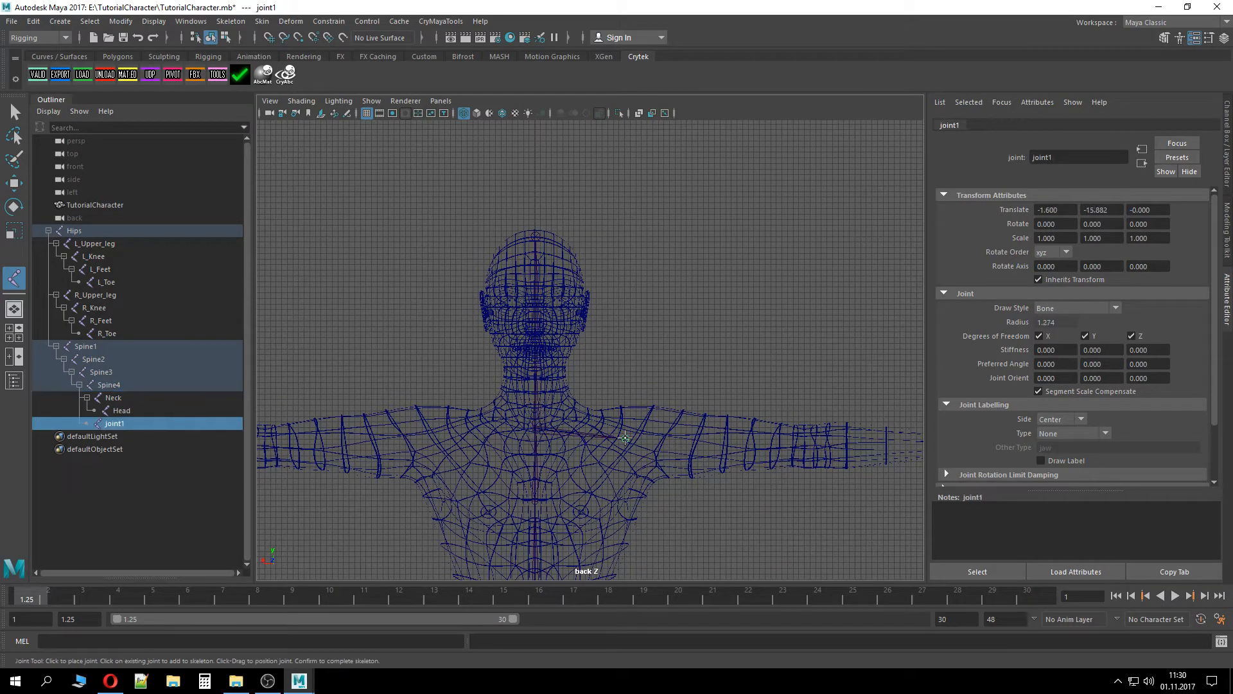
click(808, 438)
alt+middle_drag(844, 495, 527, 495)
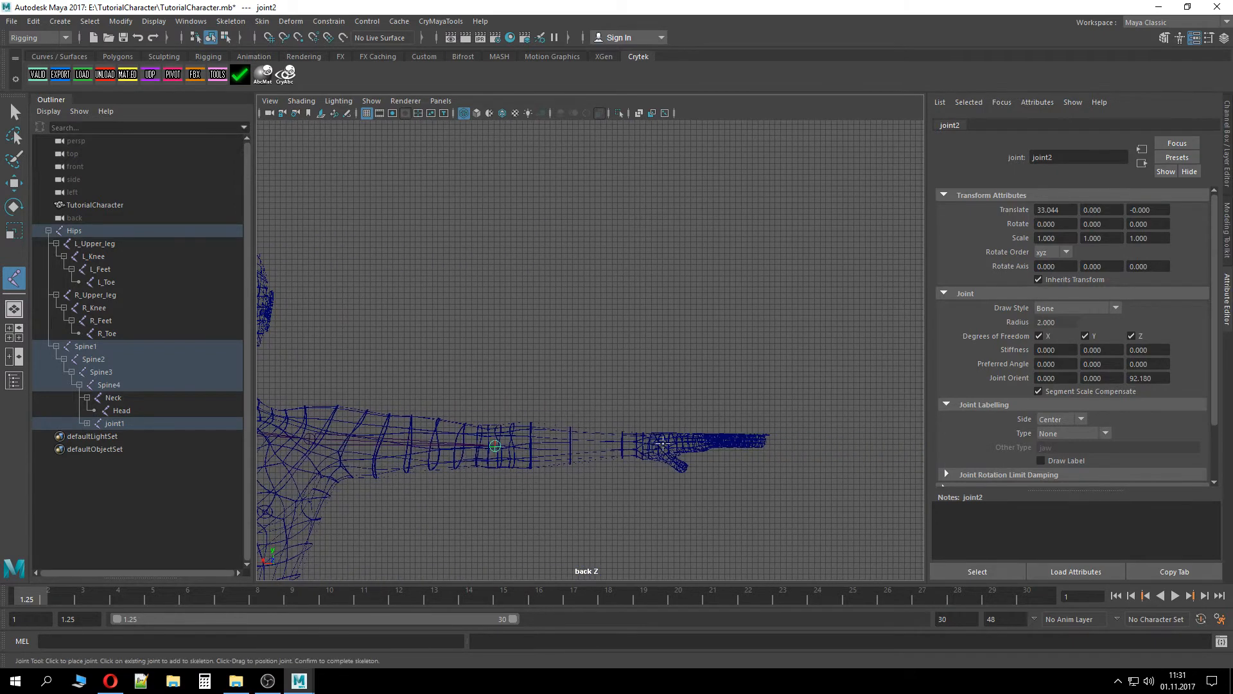
click(652, 444)
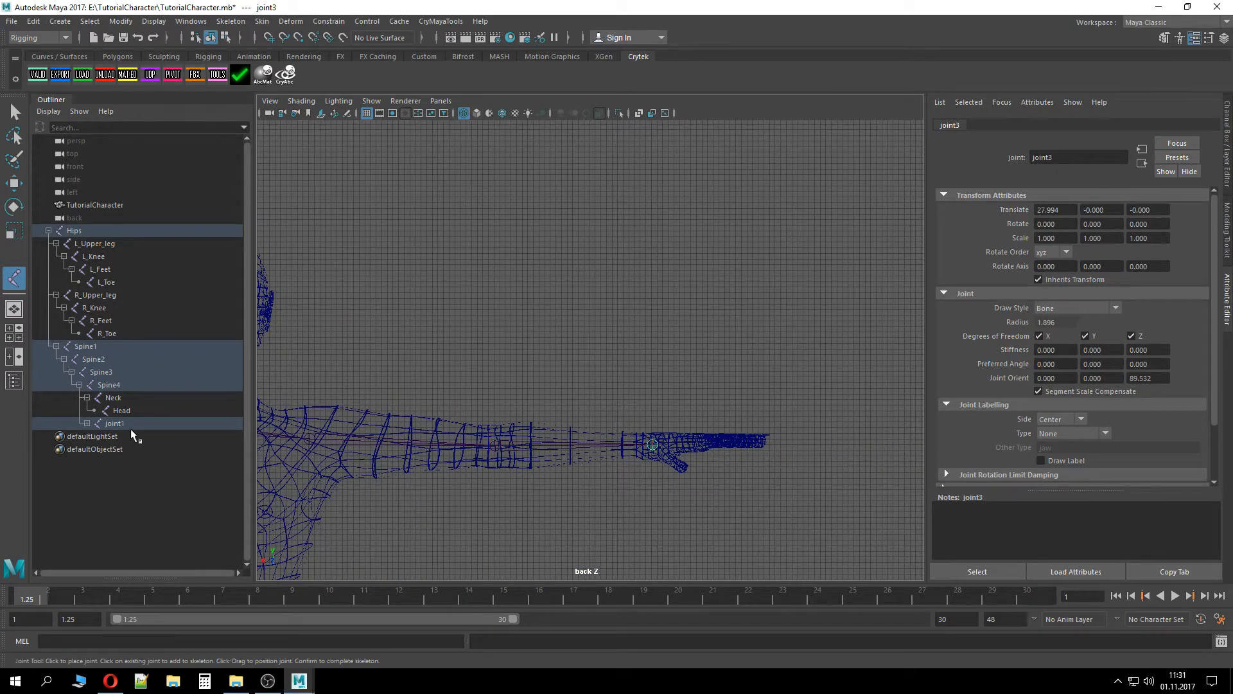
Expand the new arm chain and rename its first joint L_Shoulder
click(87, 423)
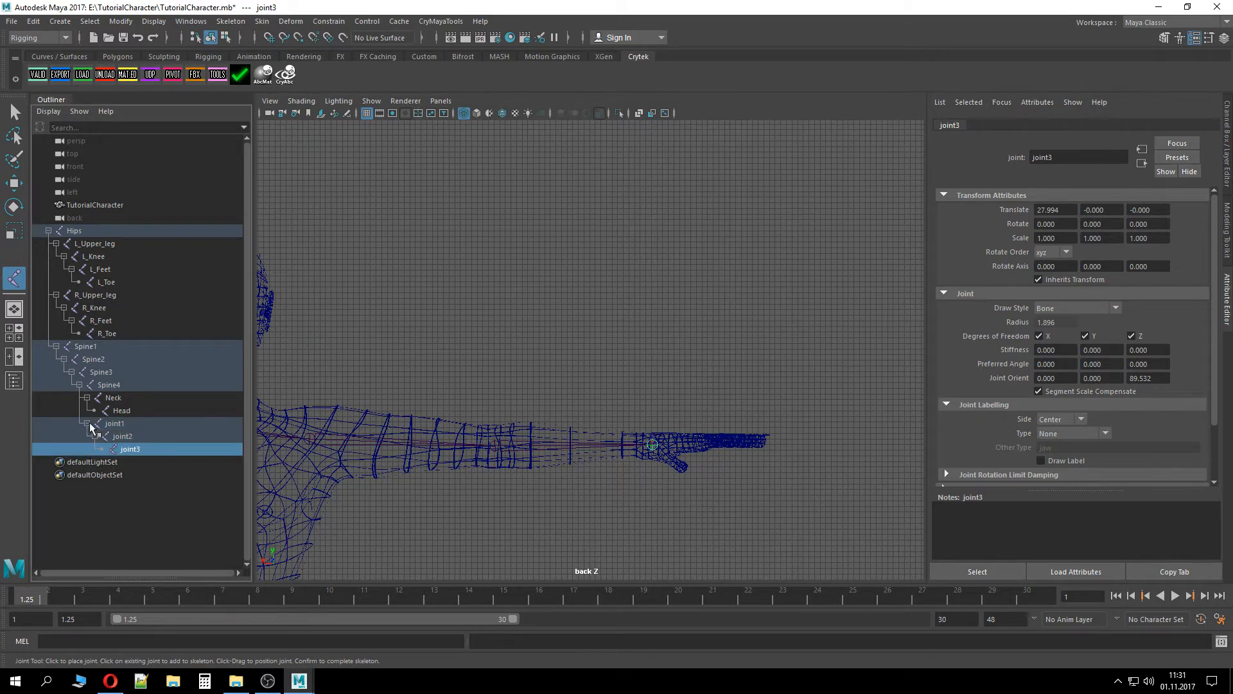
double_click(144, 423)
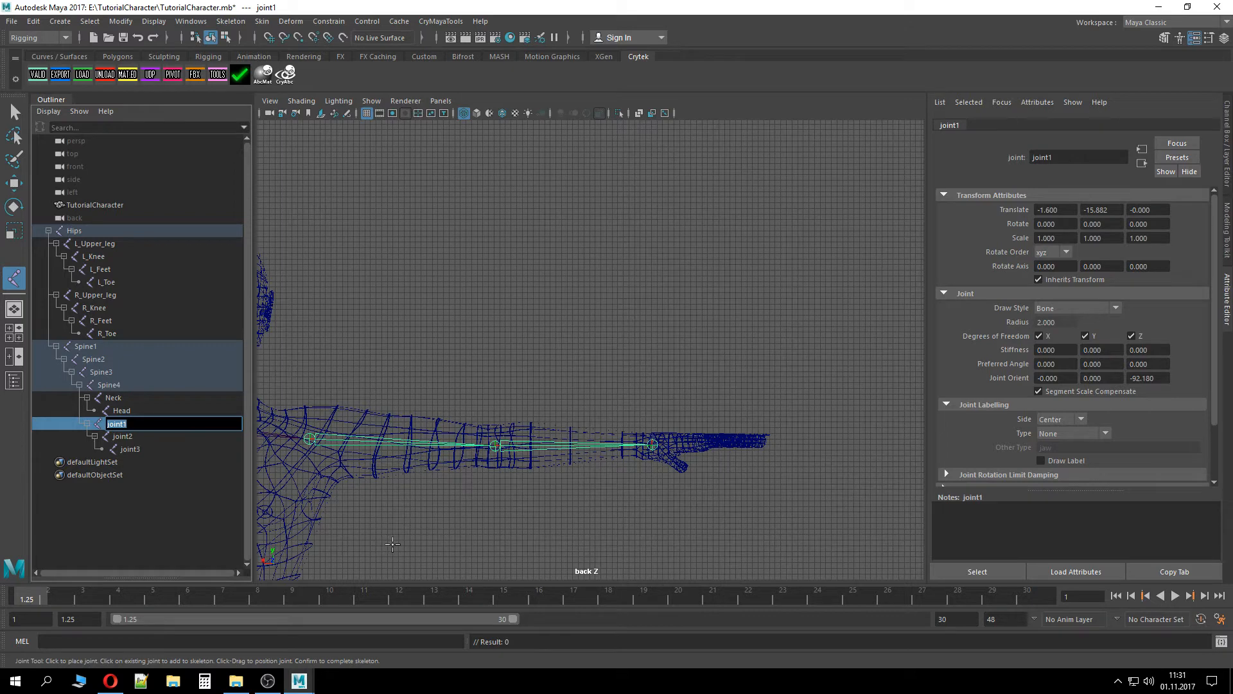
text(L_Shoulder)
key(Return)
Rename the second left arm joint L_Elbow
double_click(148, 434)
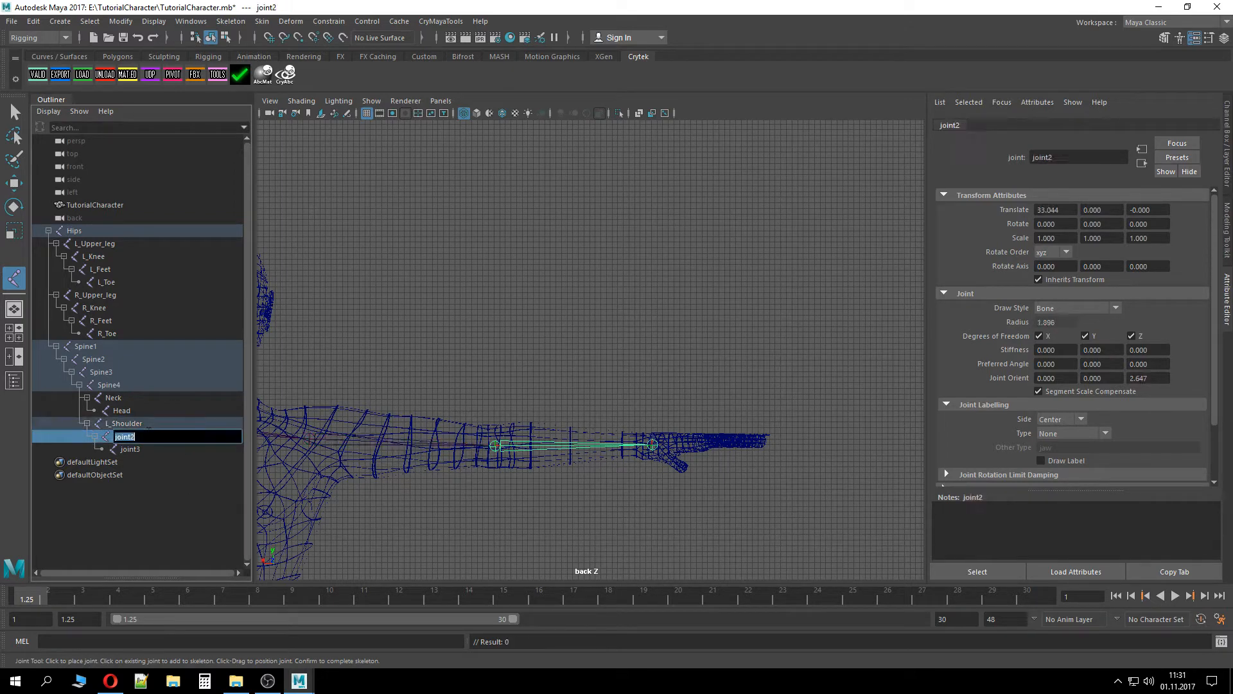
text(L_Elbow)
key(Return)
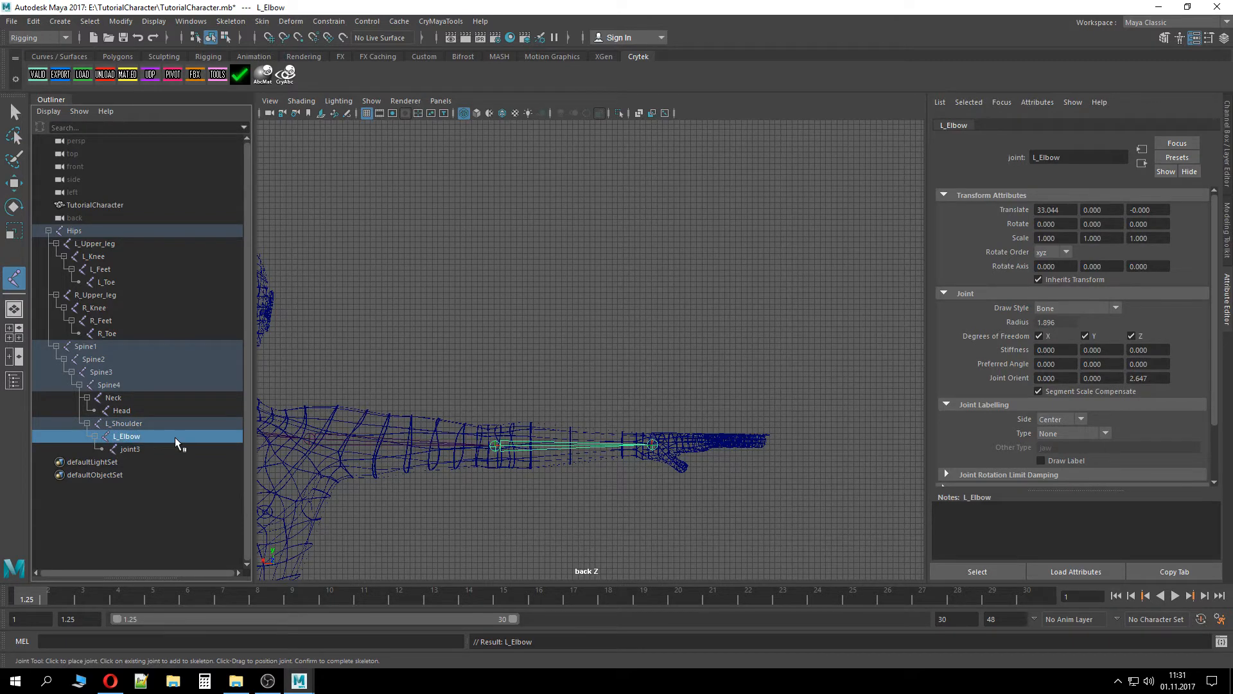
Rename the third left arm joint L_Wrist
double_click(152, 447)
text(L_)
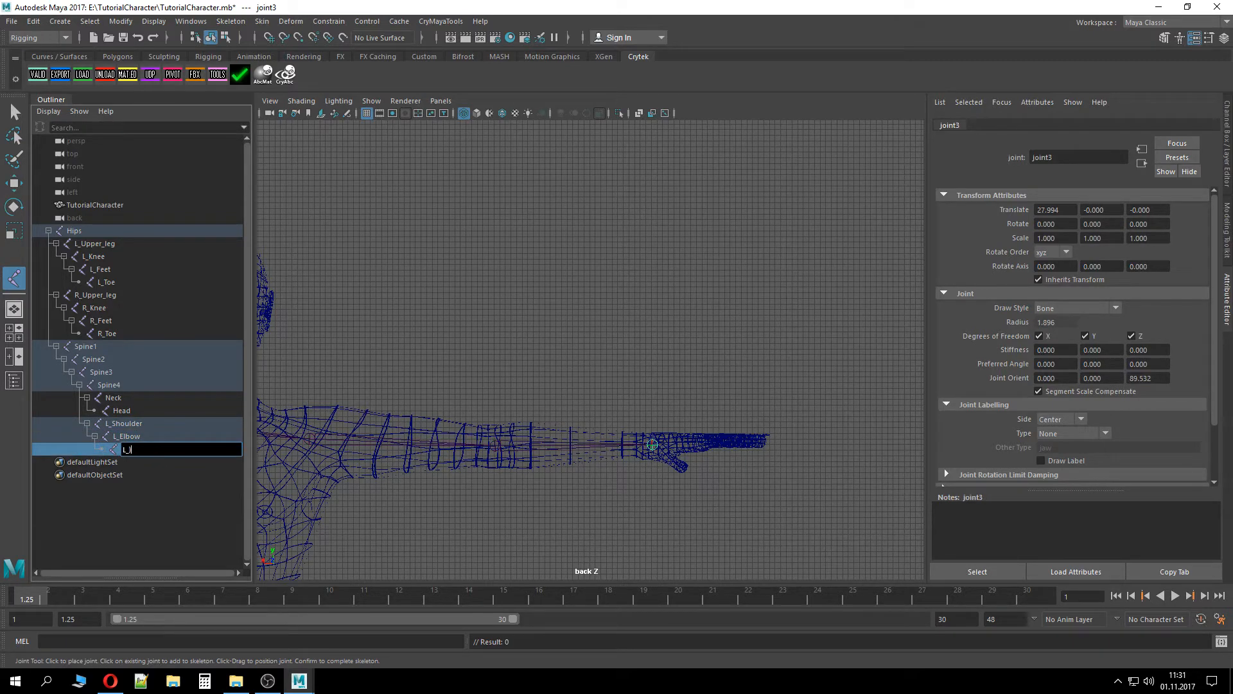
text(Hand)
key(Return)
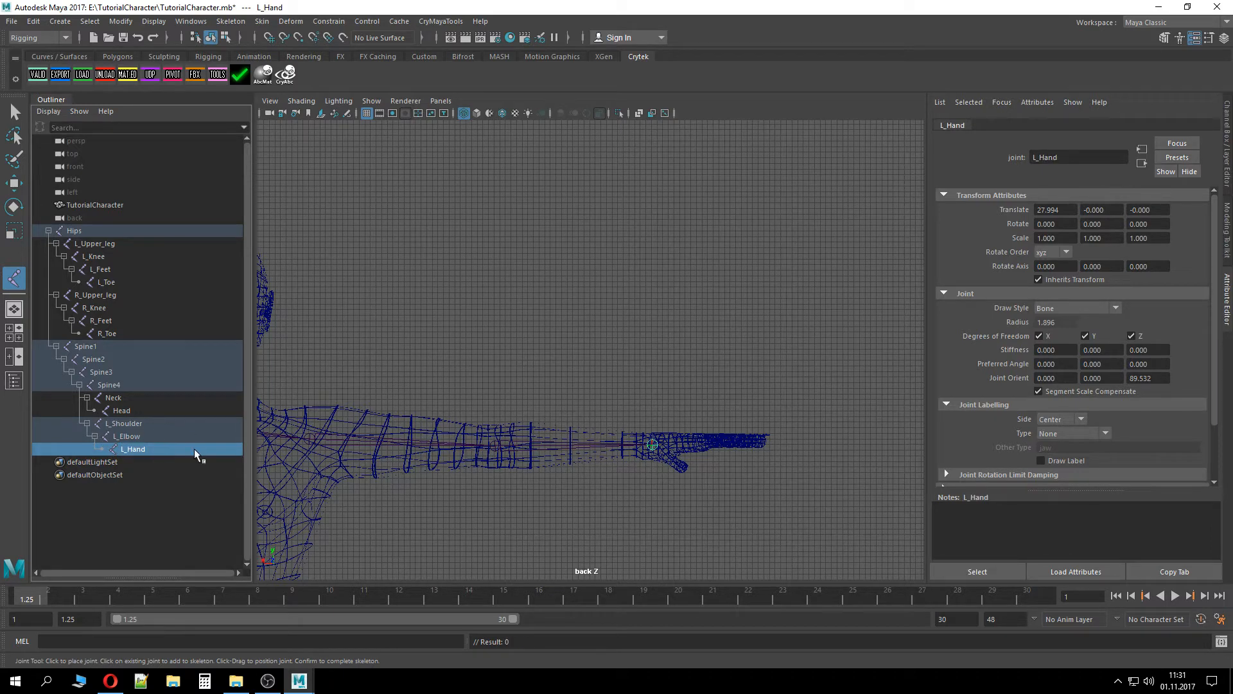
double_click(196, 452)
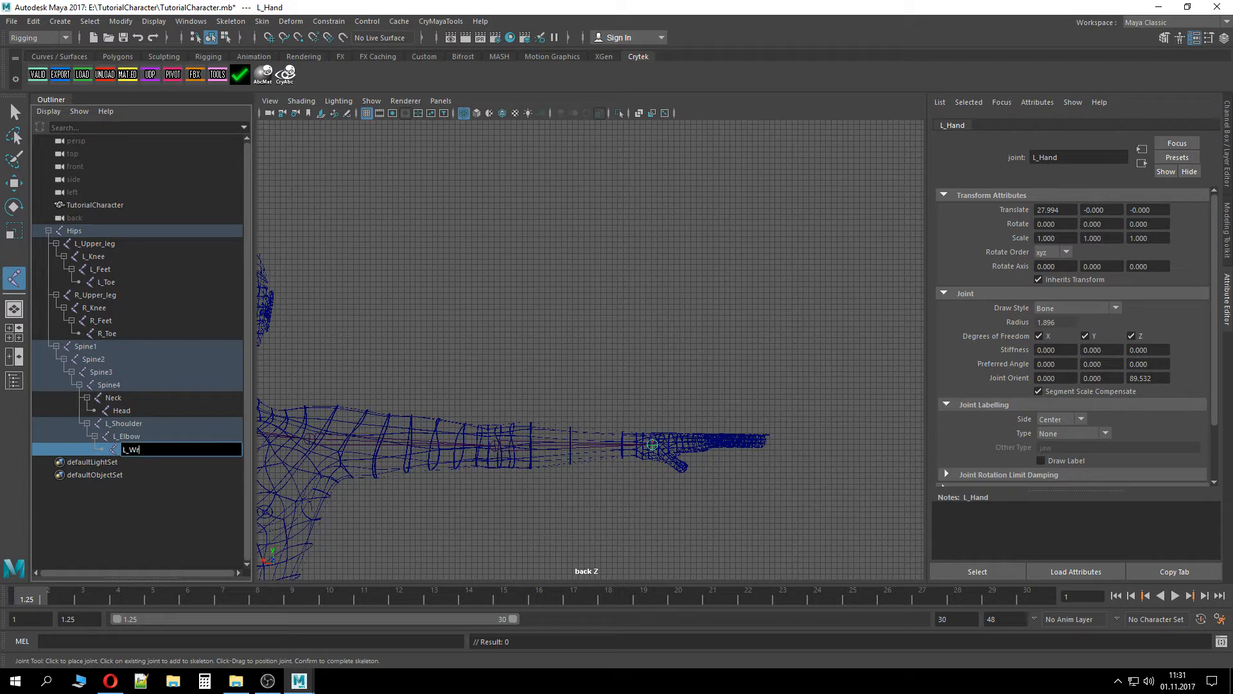
key(Return)
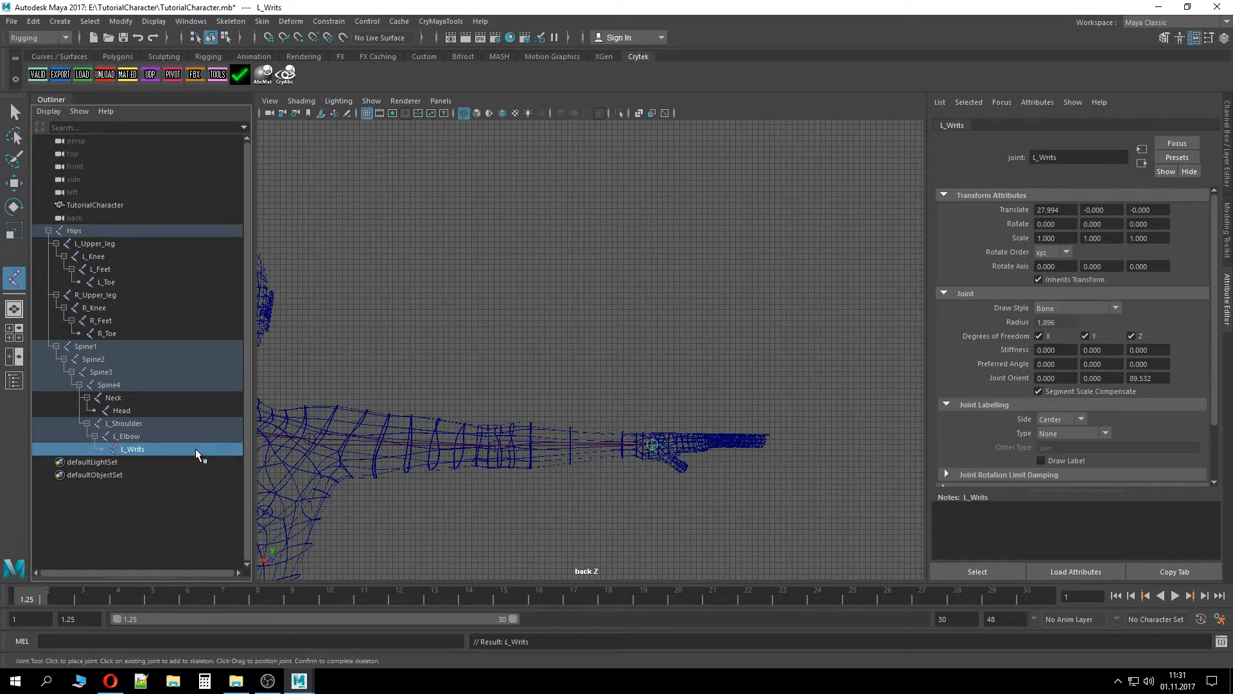
double_click(195, 449)
text(st)
key(Return)
Draw a three-joint chain from Spine4 out along the character's right arm to the elbow and wrist
alt+middle_drag(406, 375, 839, 357)
scroll(839, 357, down, 5)
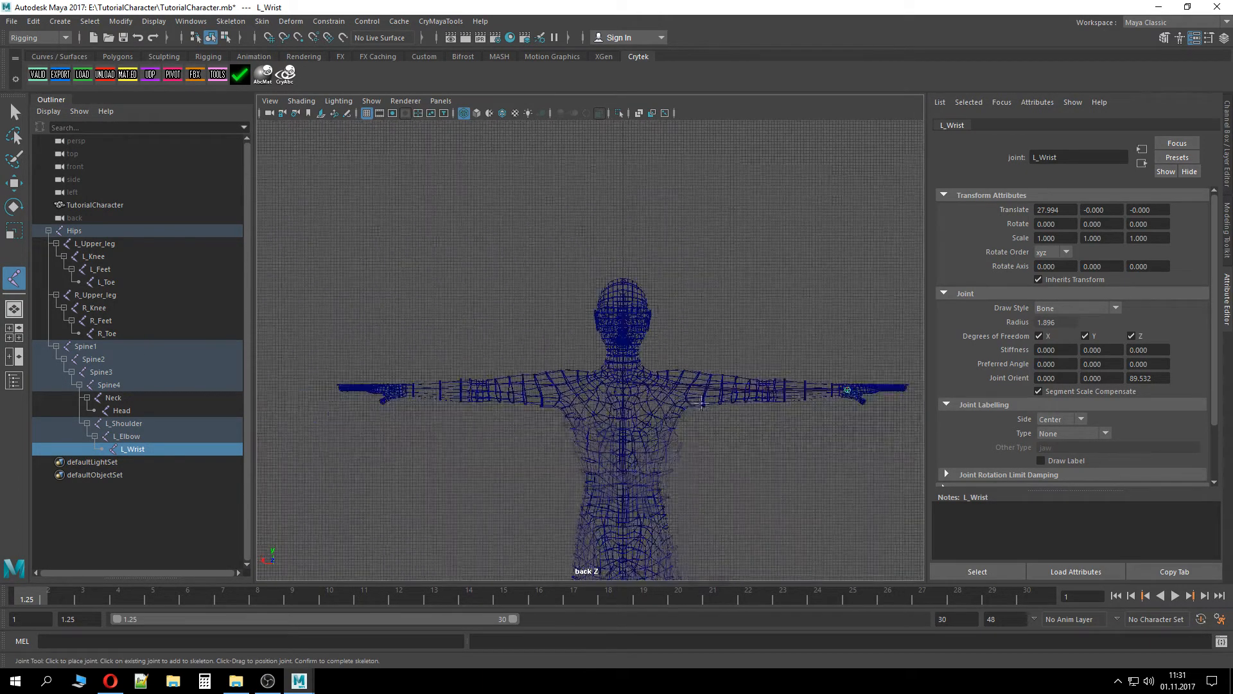
click(118, 385)
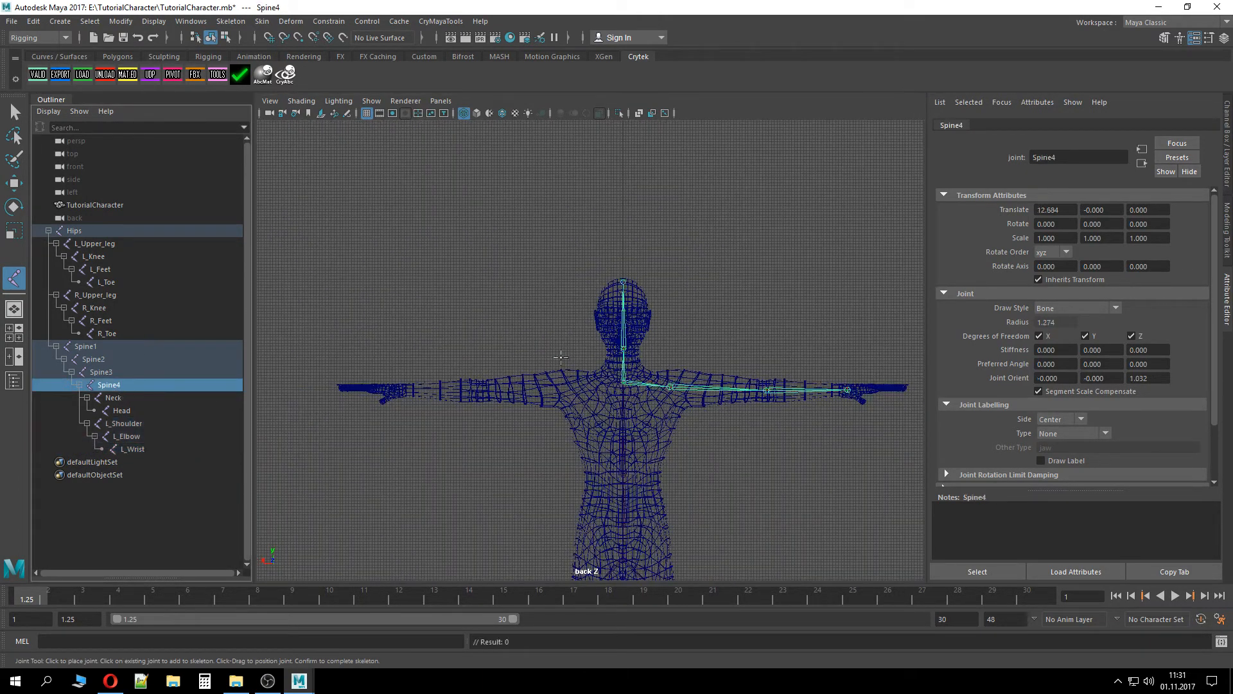
click(577, 387)
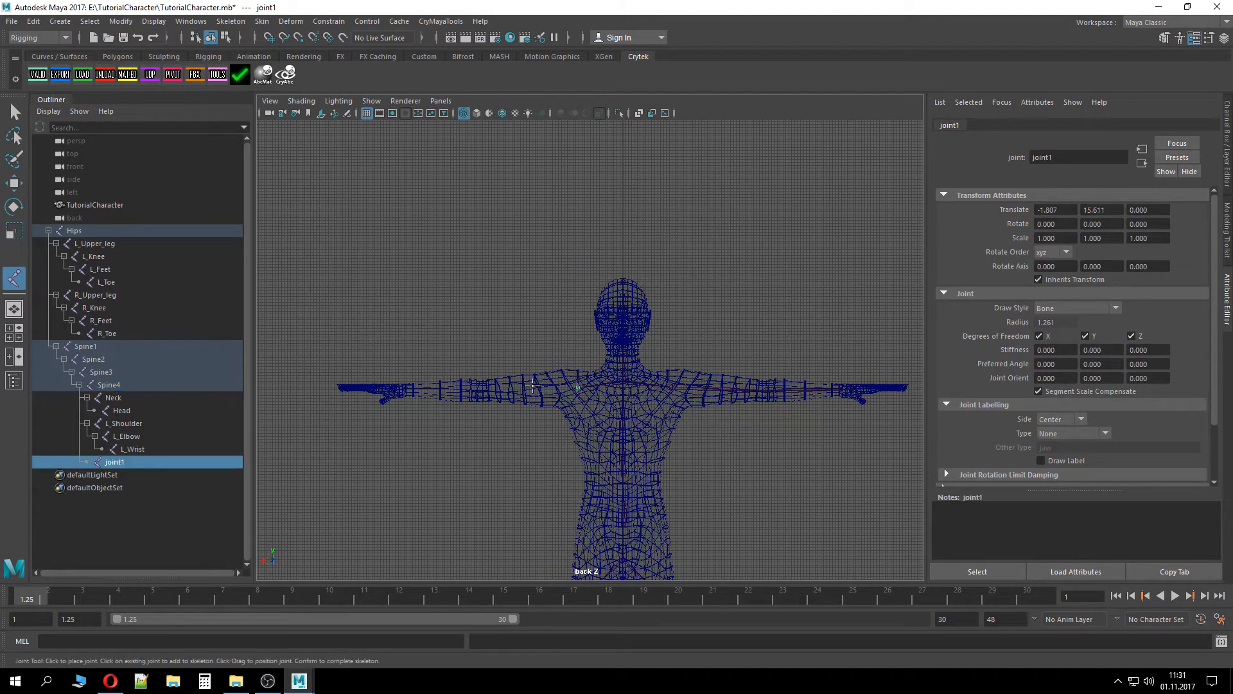
click(482, 389)
click(399, 388)
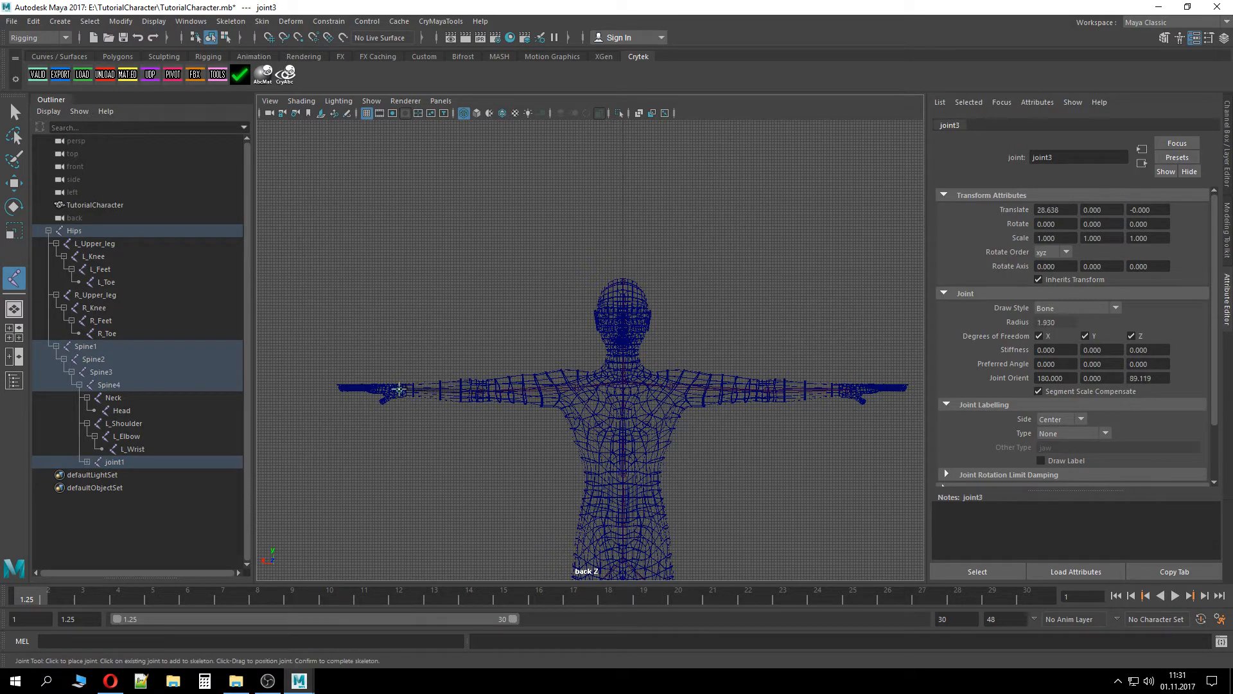
Expand the right arm chain and rename its first joint R_Shoulder
click(86, 462)
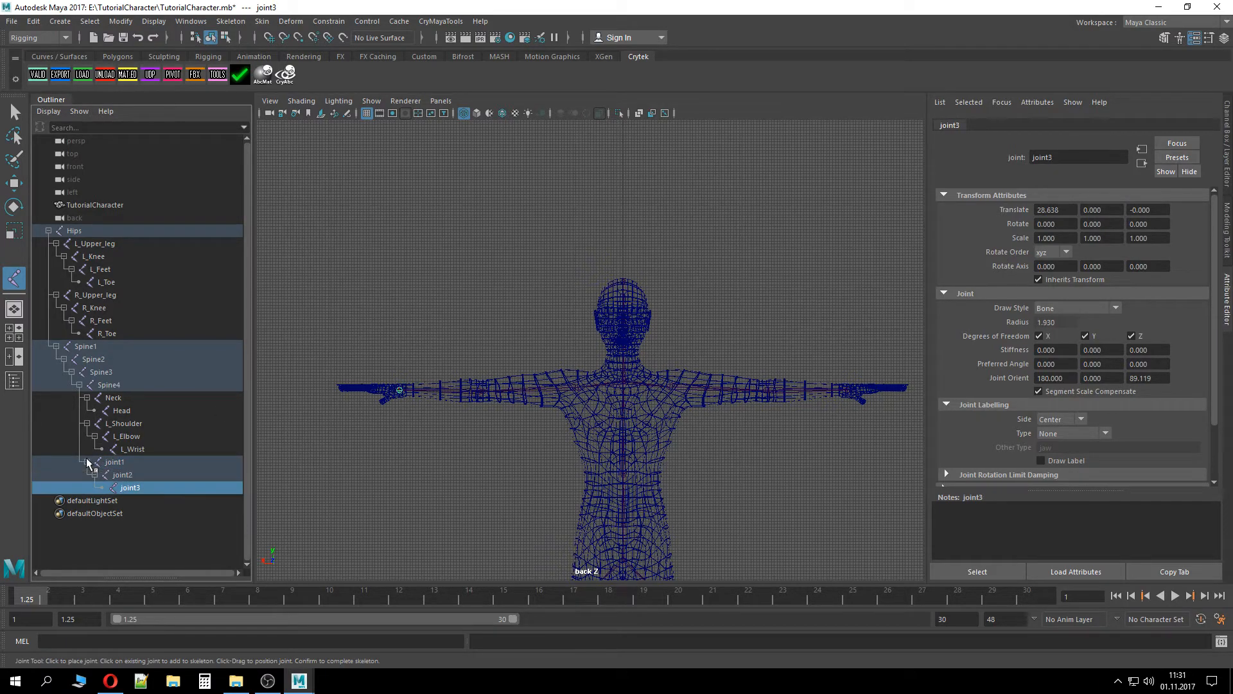
double_click(142, 463)
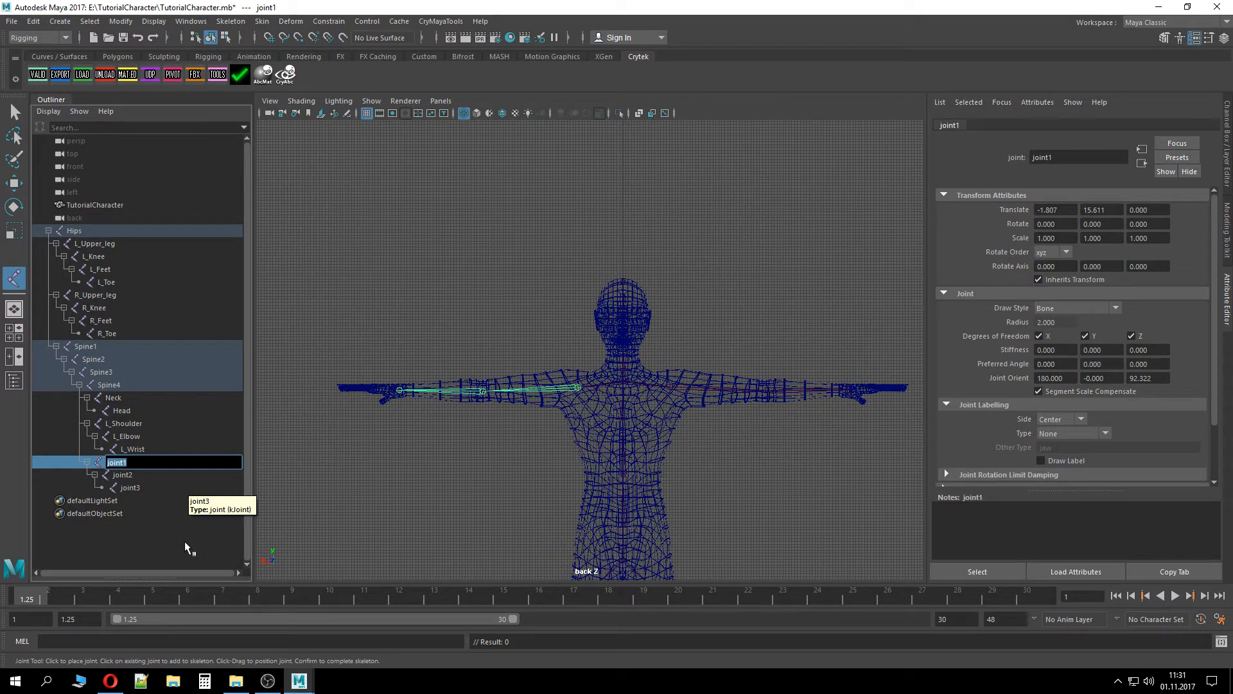
text(R_Shoulder)
key(Return)
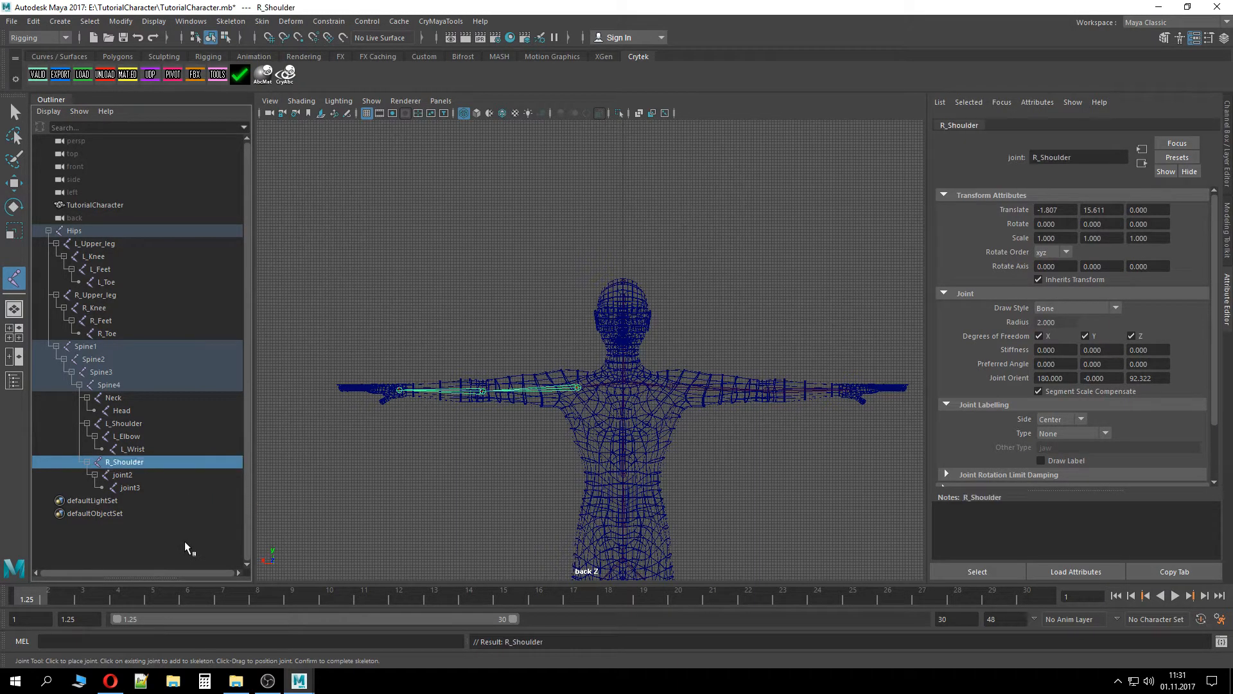
Rename the second right arm joint R_Elbow and the third joint R_Hand
double_click(123, 475)
text(R_Elbow)
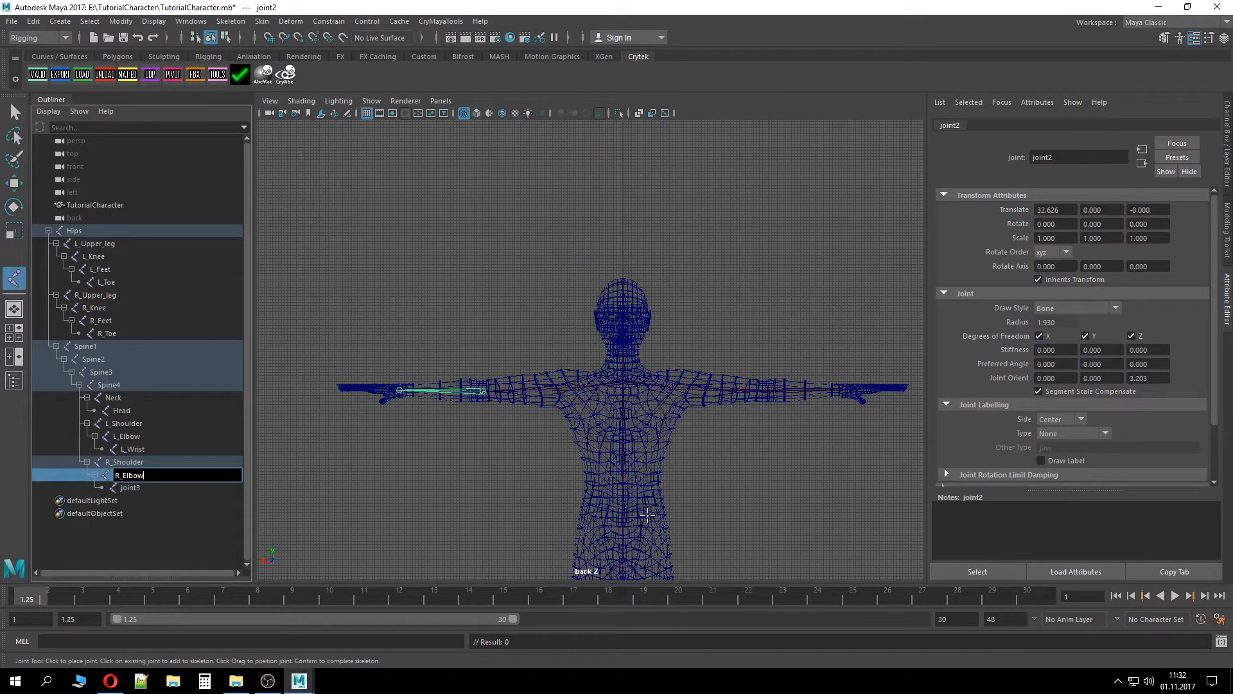
key(Return)
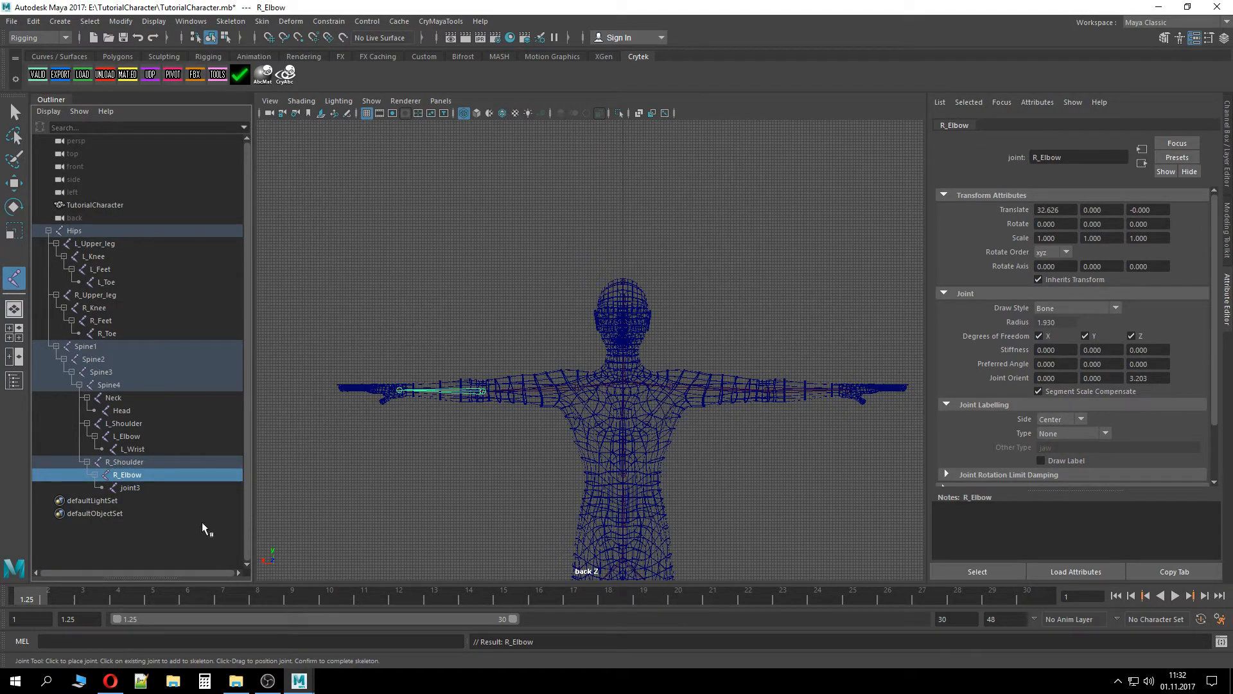
double_click(141, 489)
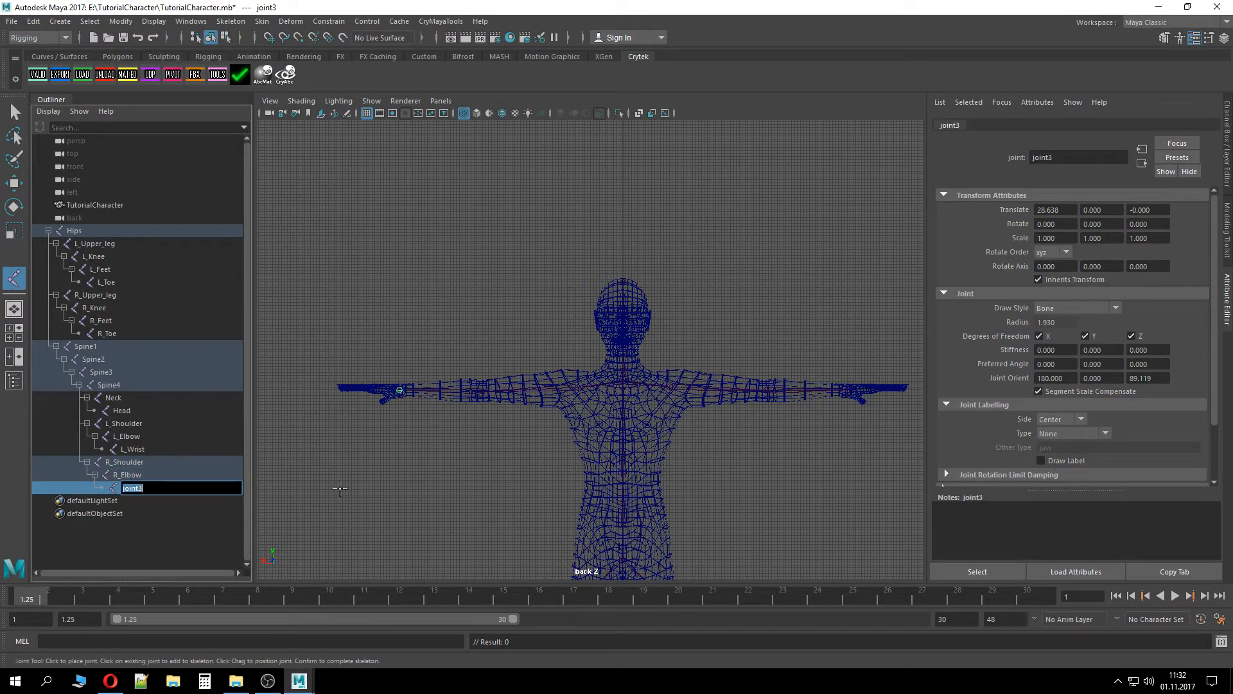
text(R_Hand)
key(Return)
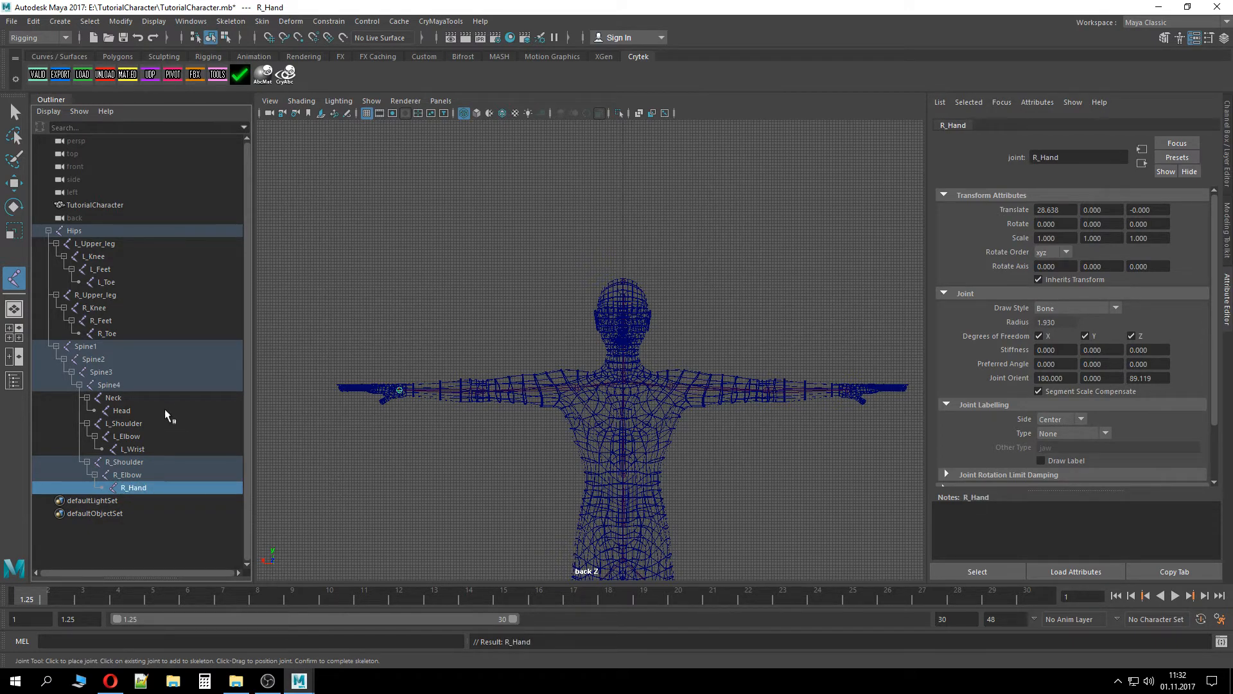
Switch the viewport between the perspective, top and side views to inspect the skeleton
scroll(619, 399, down, 5)
scroll(615, 398, up, 4)
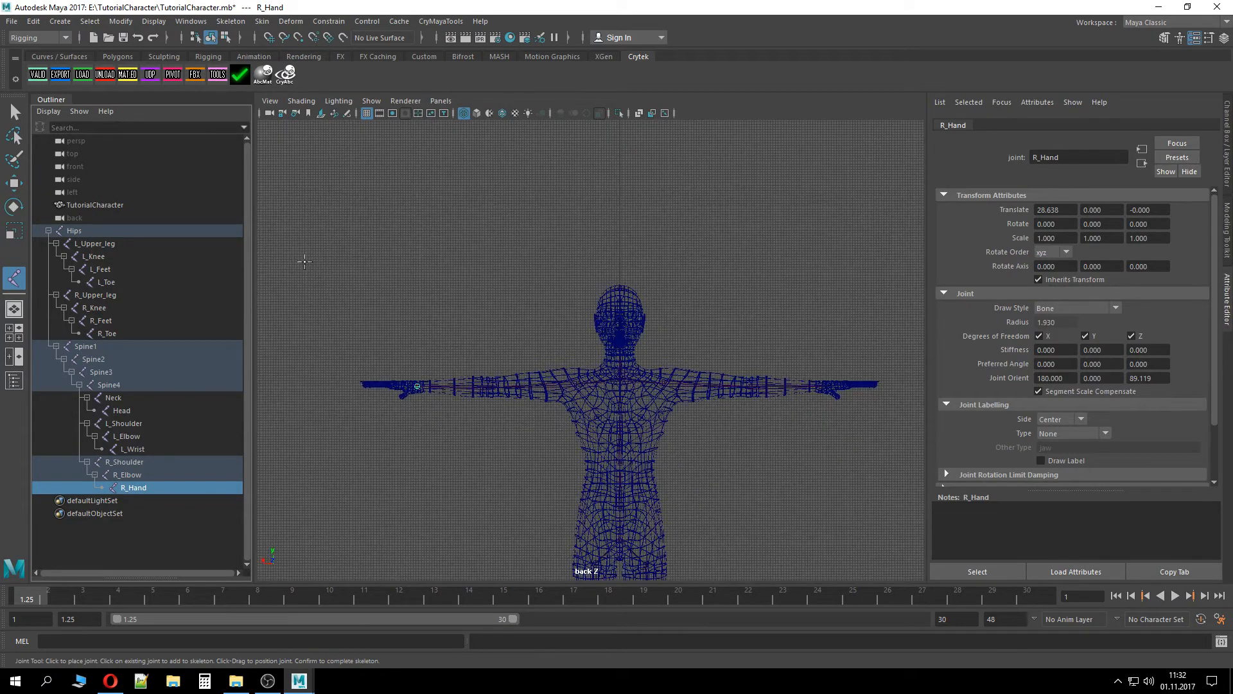
key(space)
mouse_move(425, 326)
mouse_down()
mouse_move(498, 364)
mouse_move(454, 411)
mouse_move(388, 383)
mouse_move(366, 338)
mouse_move(414, 312)
mouse_up()
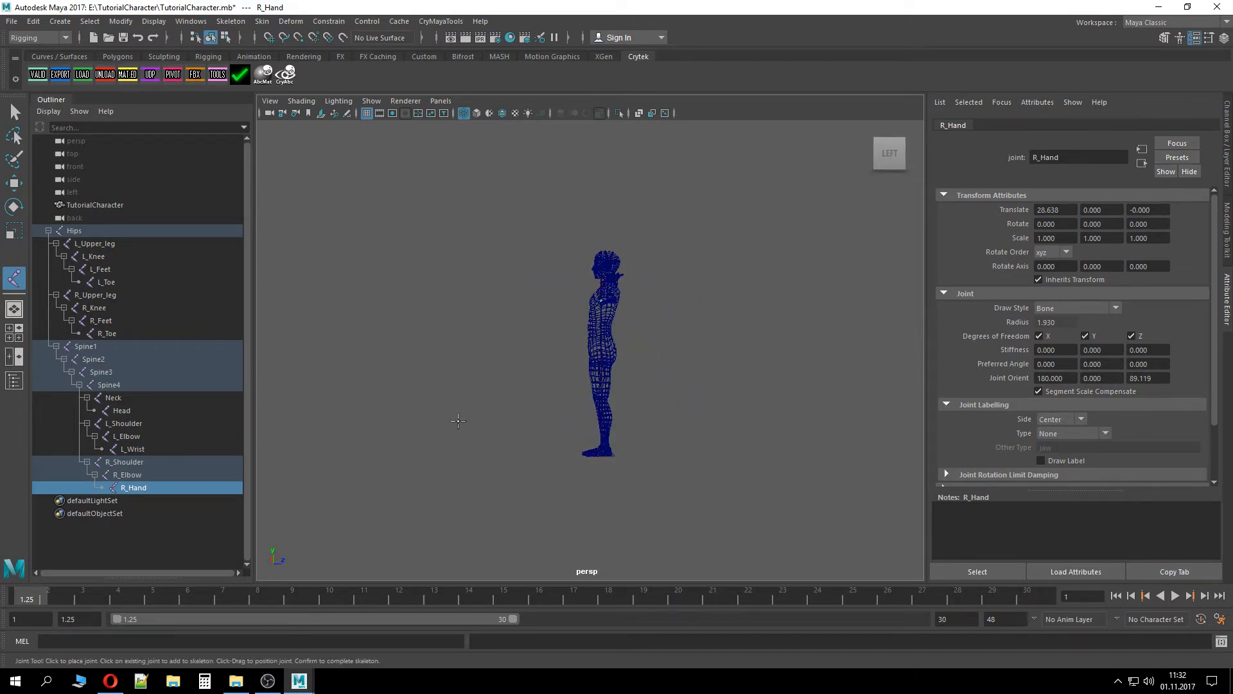
key(space)
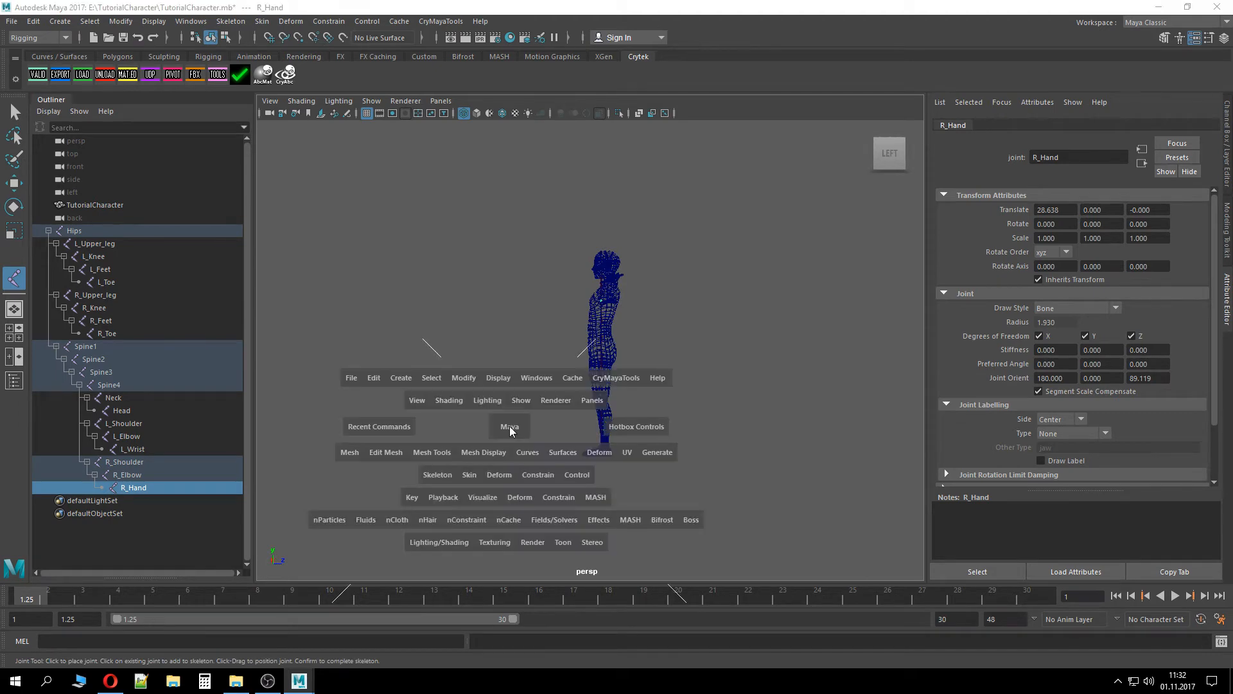
drag(510, 427, 465, 435)
key(space)
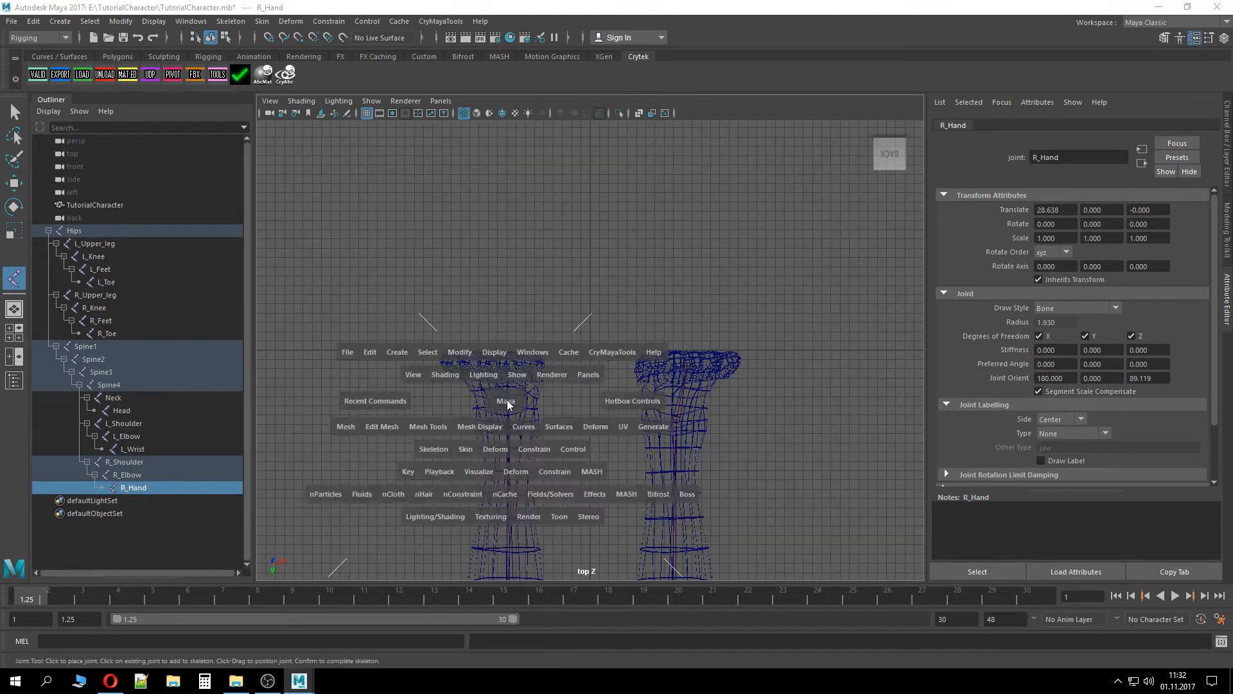
drag(507, 400, 578, 399)
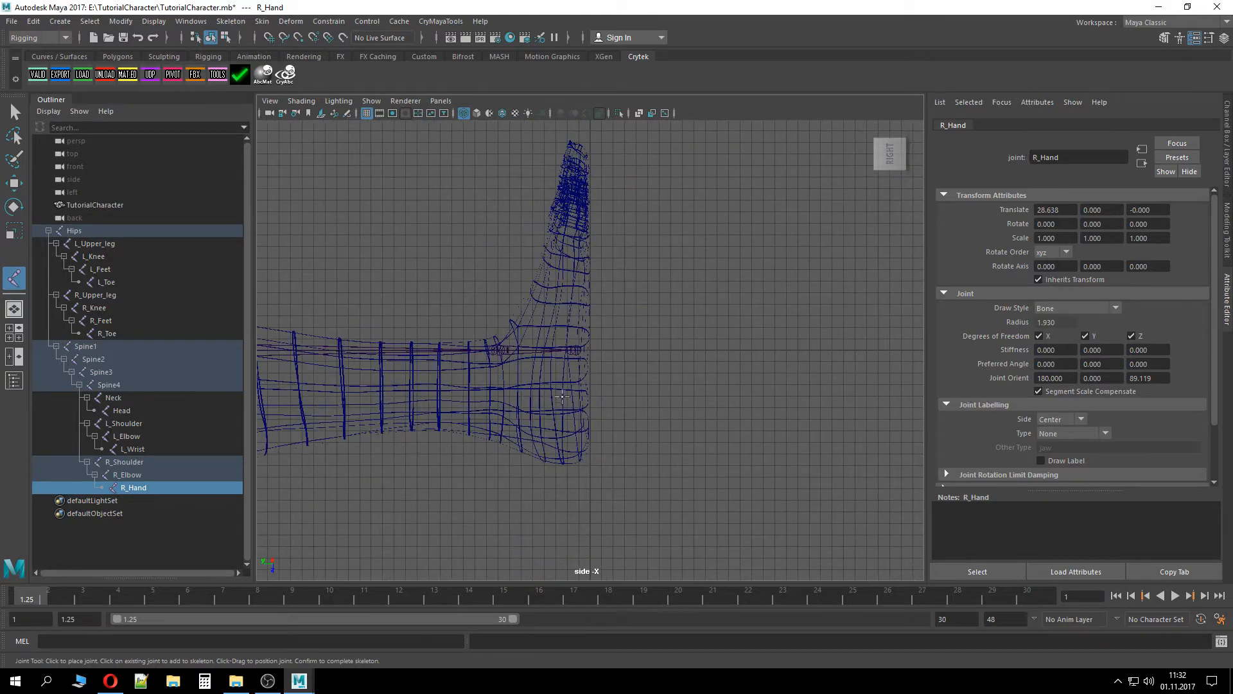
key(space)
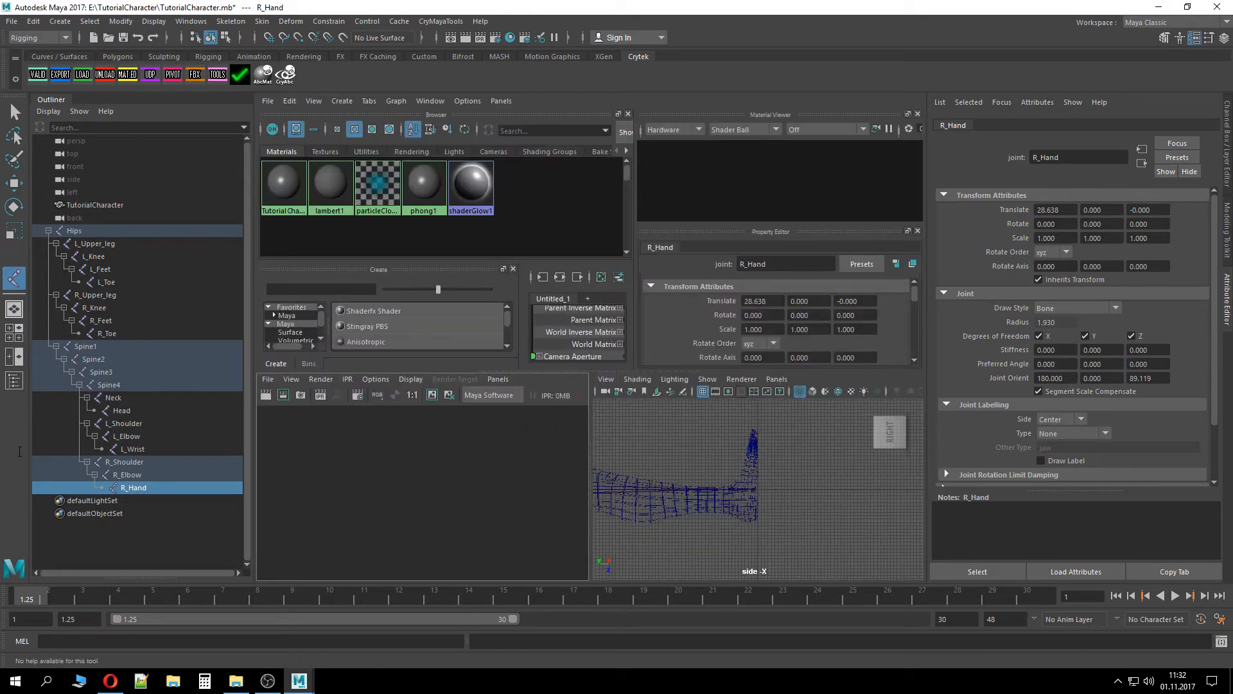
Switch to a single full-size side viewport and examine the leg joints against the character mesh
click(14, 309)
key(space)
drag(610, 316, 669, 329)
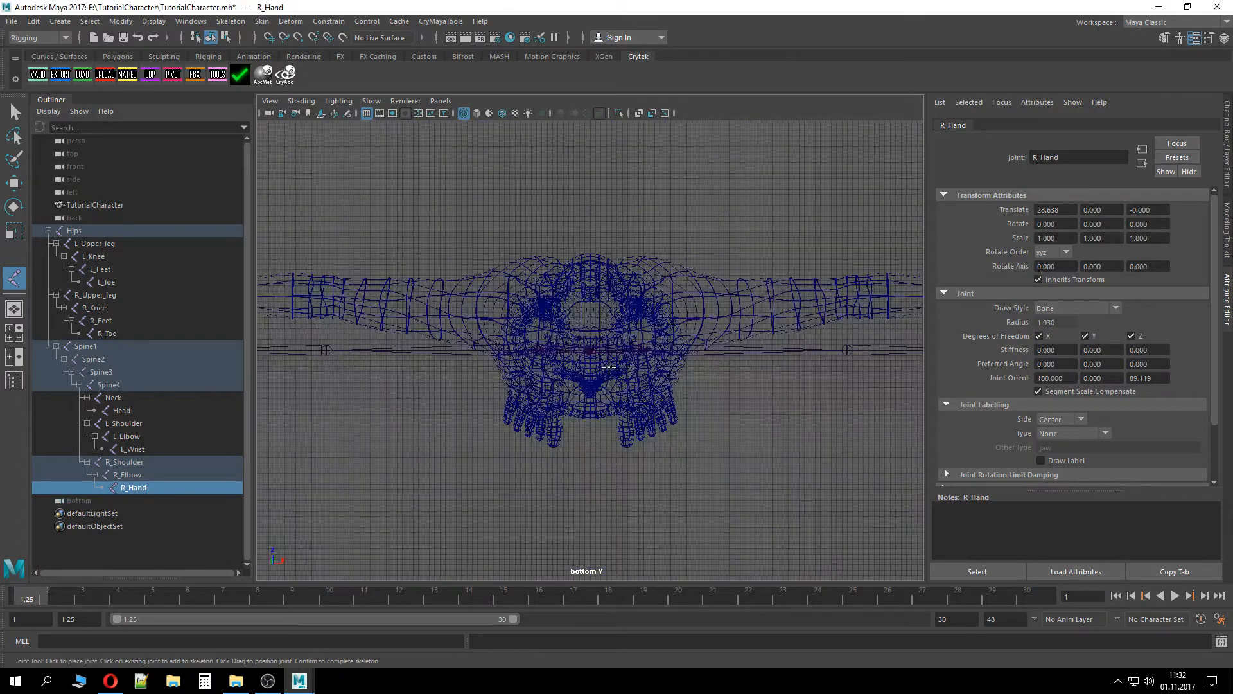
key(space)
drag(609, 367, 548, 339)
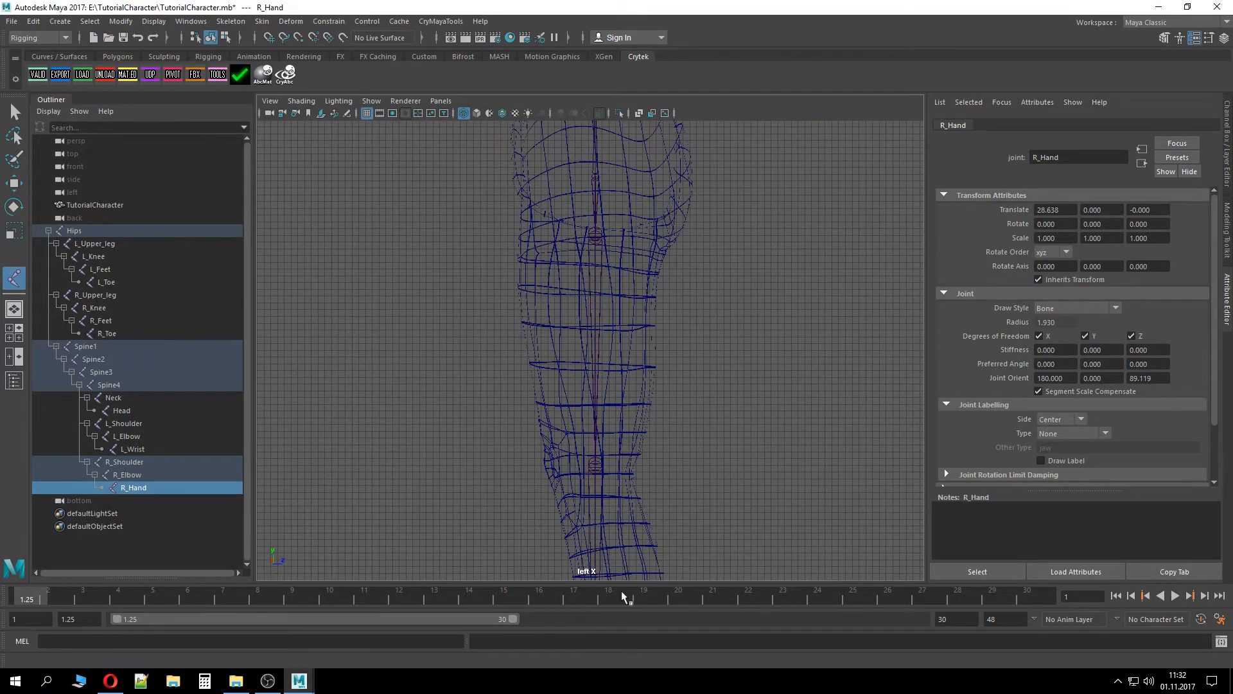
scroll(627, 465, down, 5)
alt+middle_drag(627, 465, 610, 212)
scroll(609, 279, up, 7)
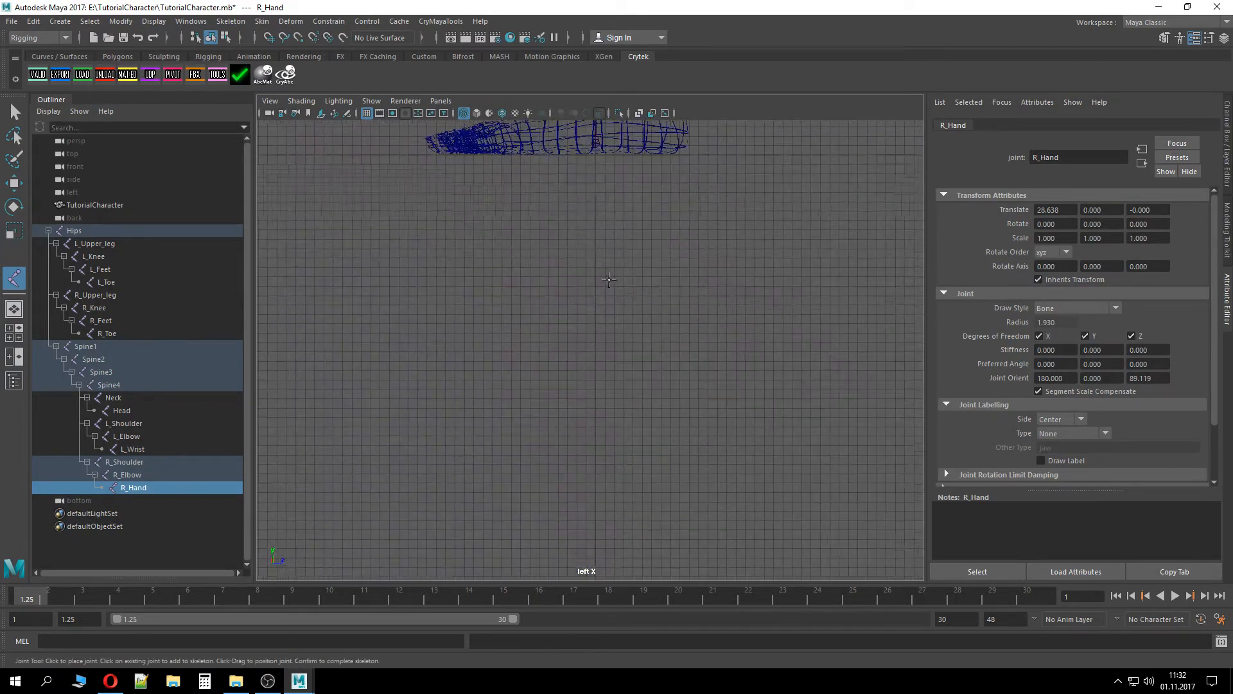
scroll(609, 280, up, 1)
alt+middle_drag(609, 280, 611, 515)
alt+middle_drag(698, 186, 700, 508)
alt+middle_drag(703, 187, 704, 406)
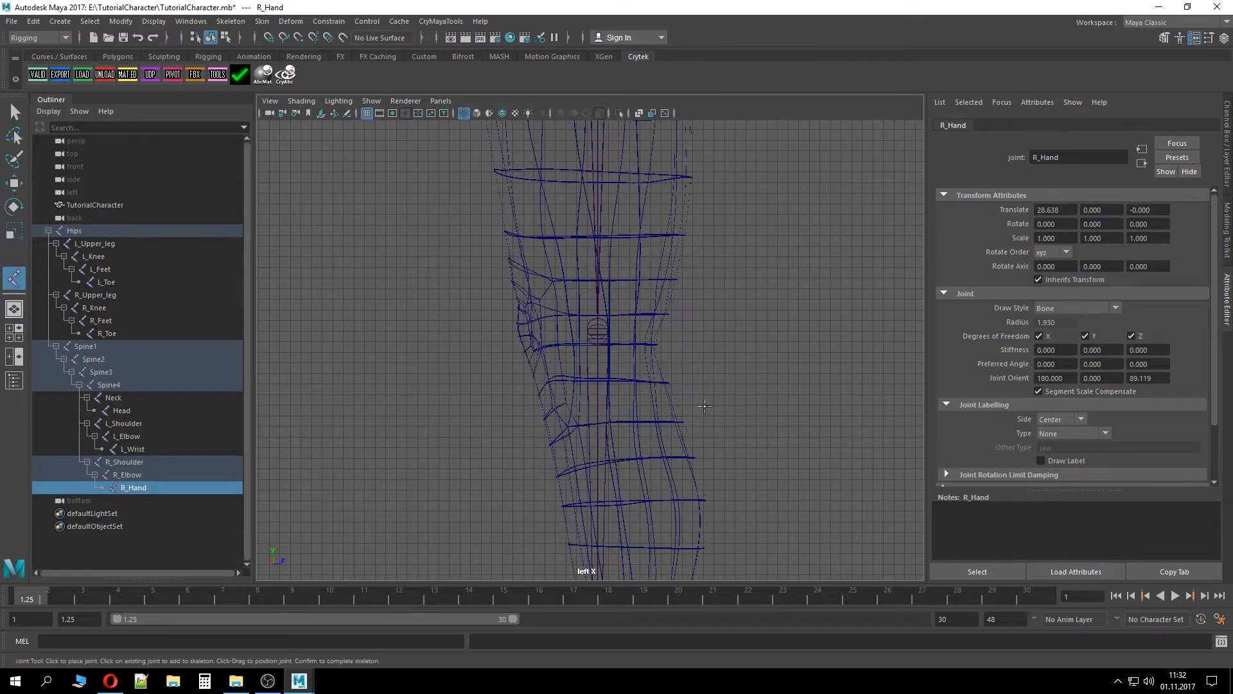
alt+middle_drag(706, 265, 706, 432)
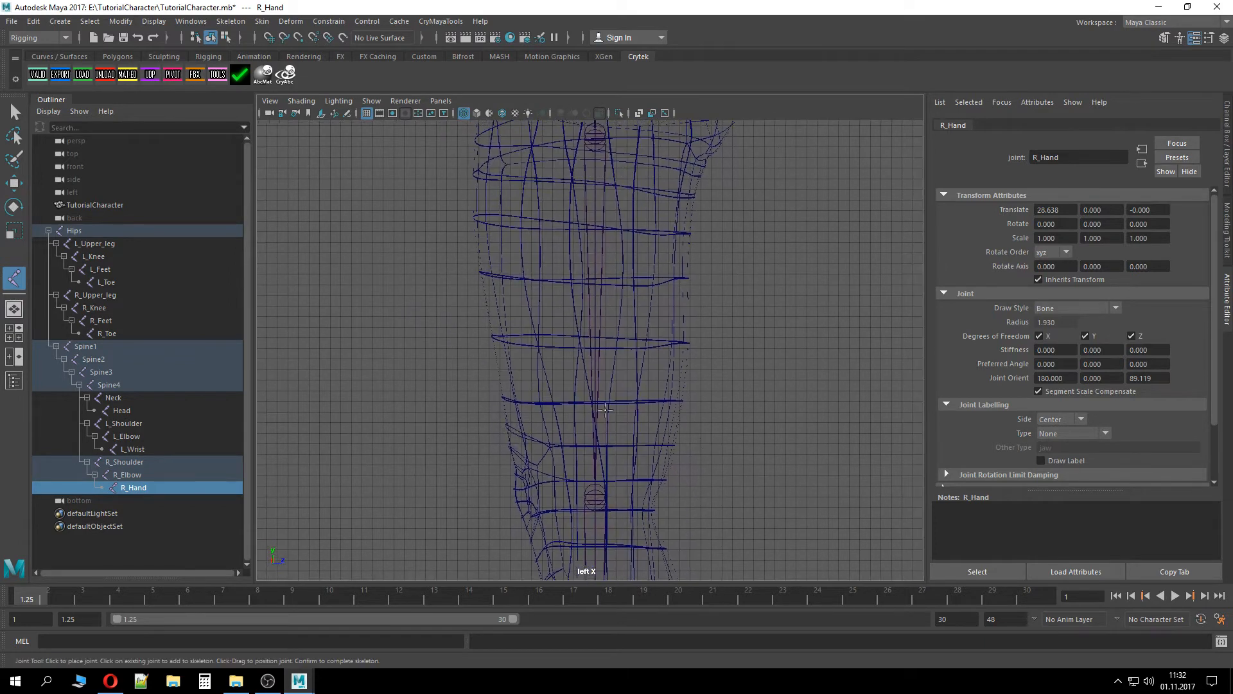
Collapse and re-expand the skeleton hierarchy, framing the Hips joint and selecting the left leg joints to inspect them
click(57, 346)
click(57, 294)
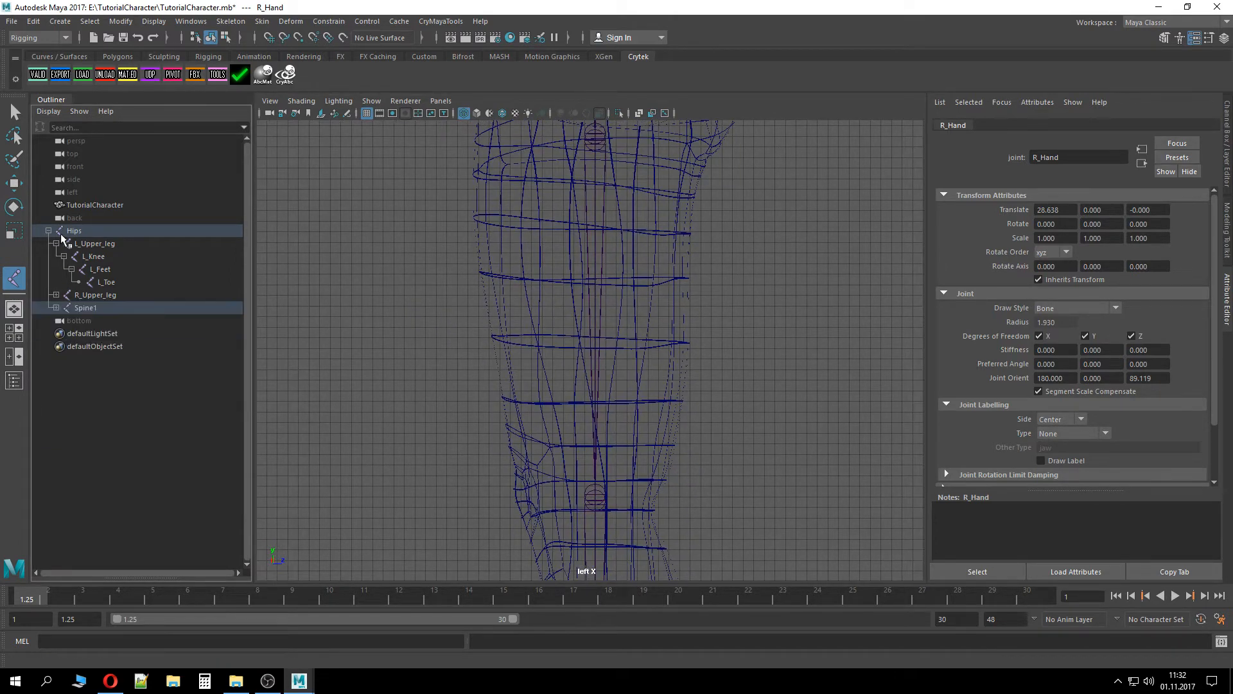
click(57, 243)
click(48, 230)
click(74, 230)
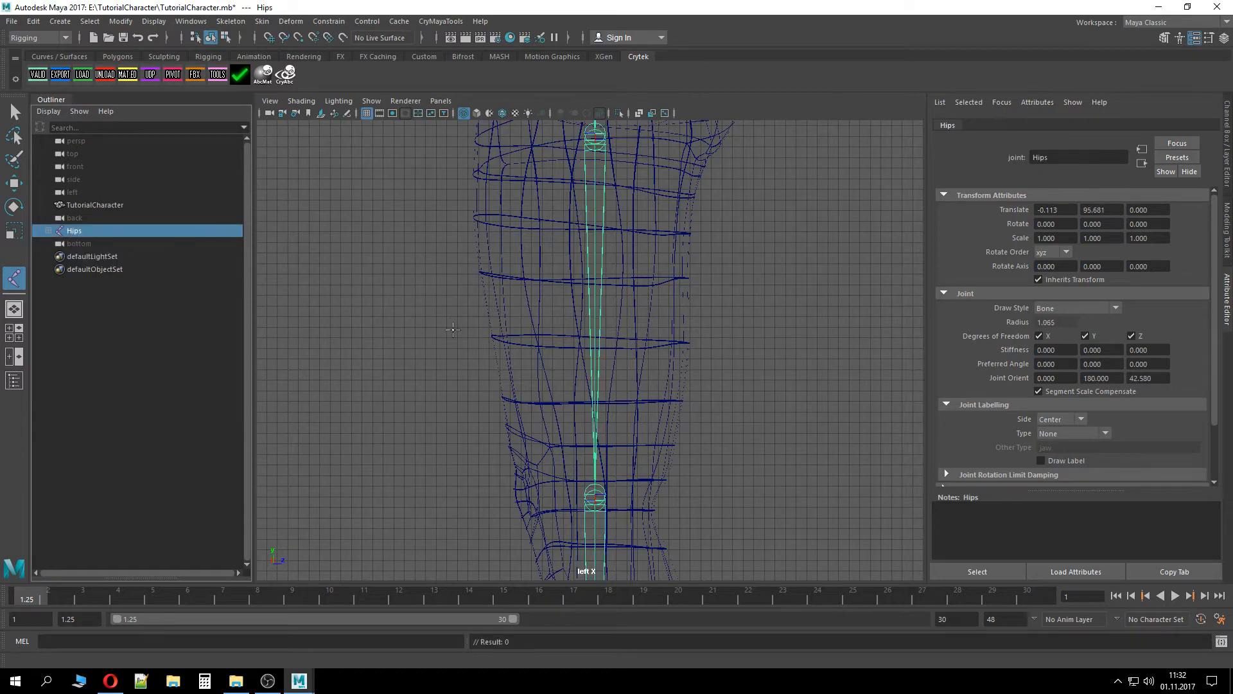
key(f)
scroll(669, 354, down, 10)
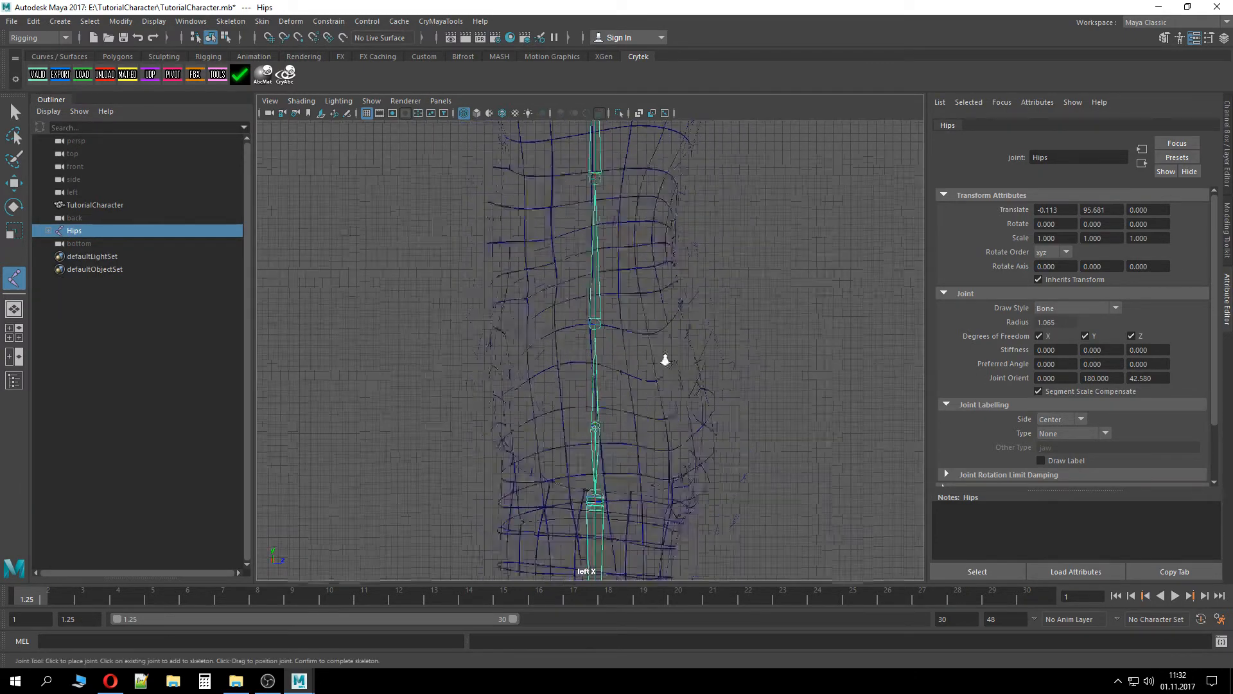
scroll(660, 338, down, 2)
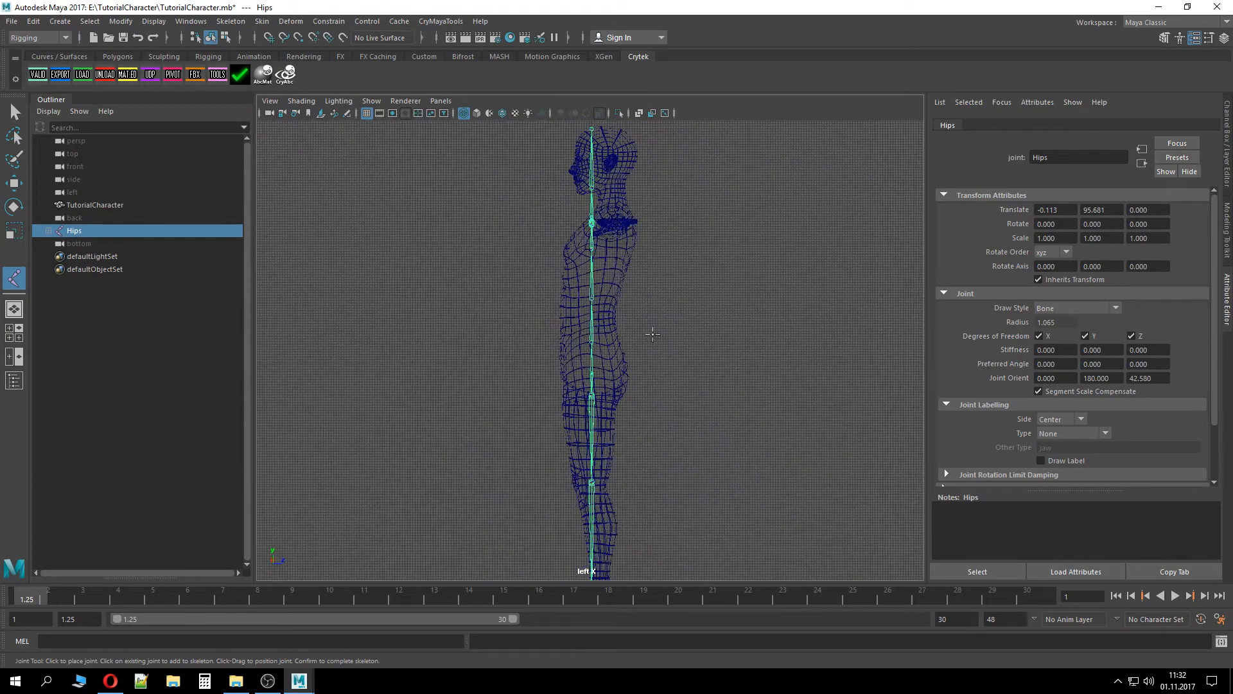
click(48, 230)
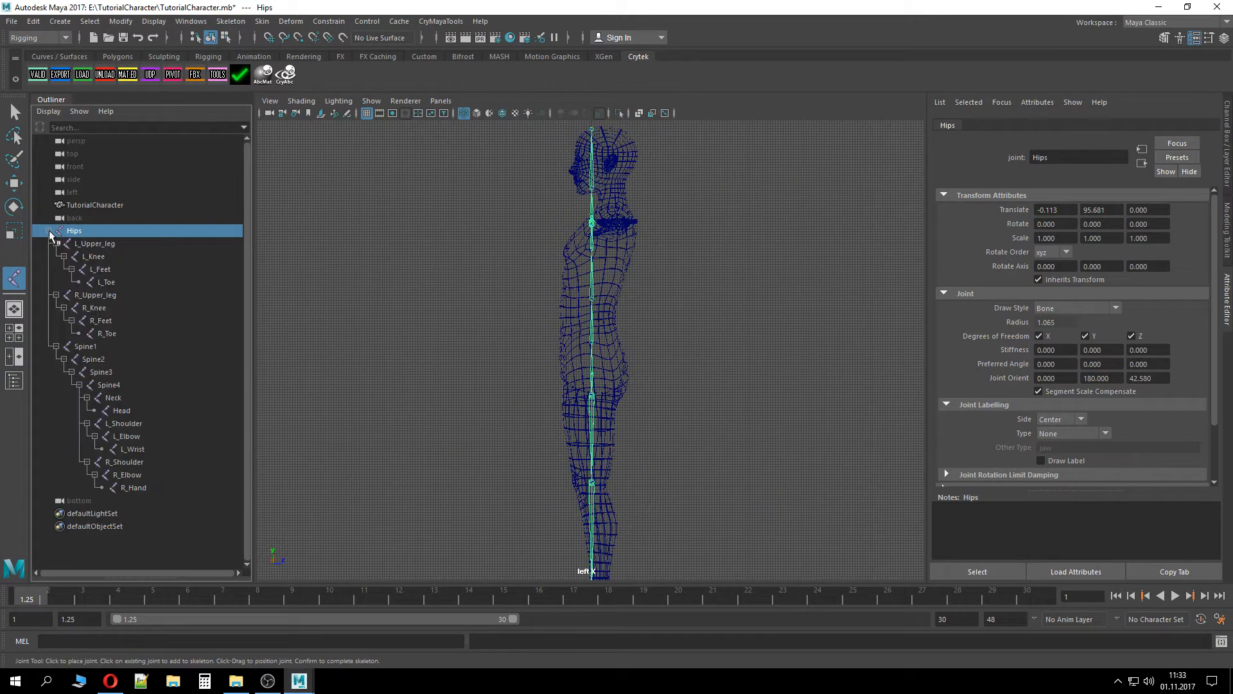
click(96, 245)
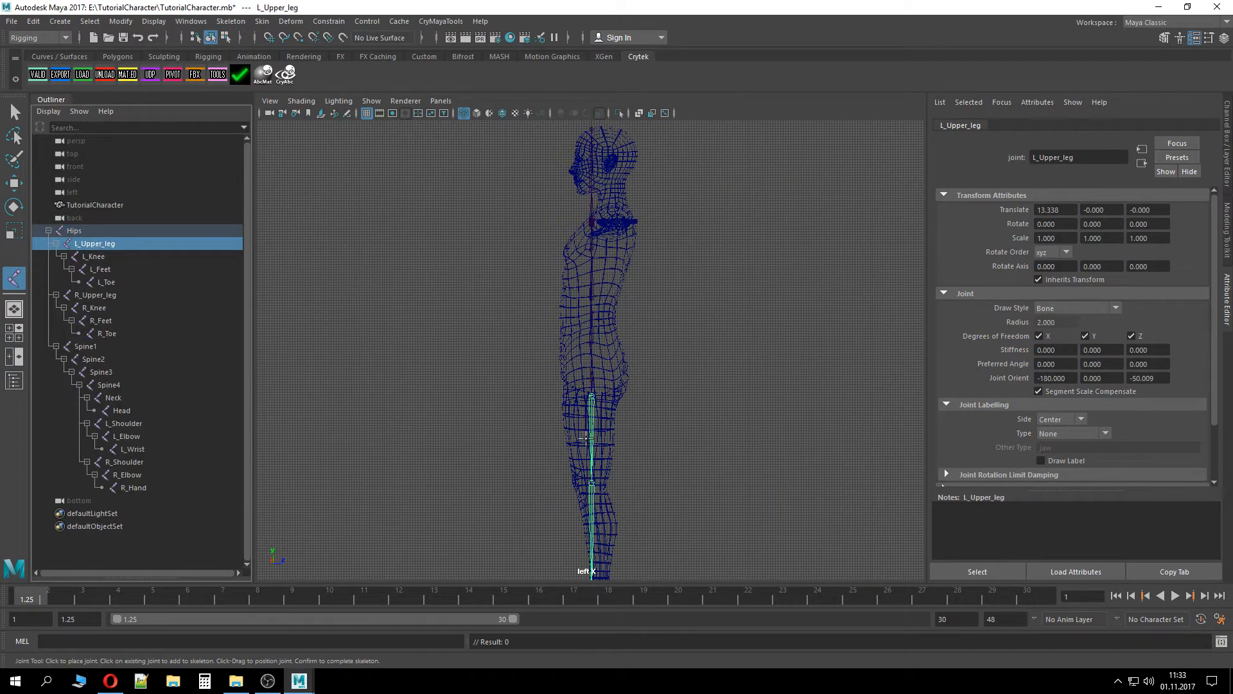
scroll(721, 432, up, 6)
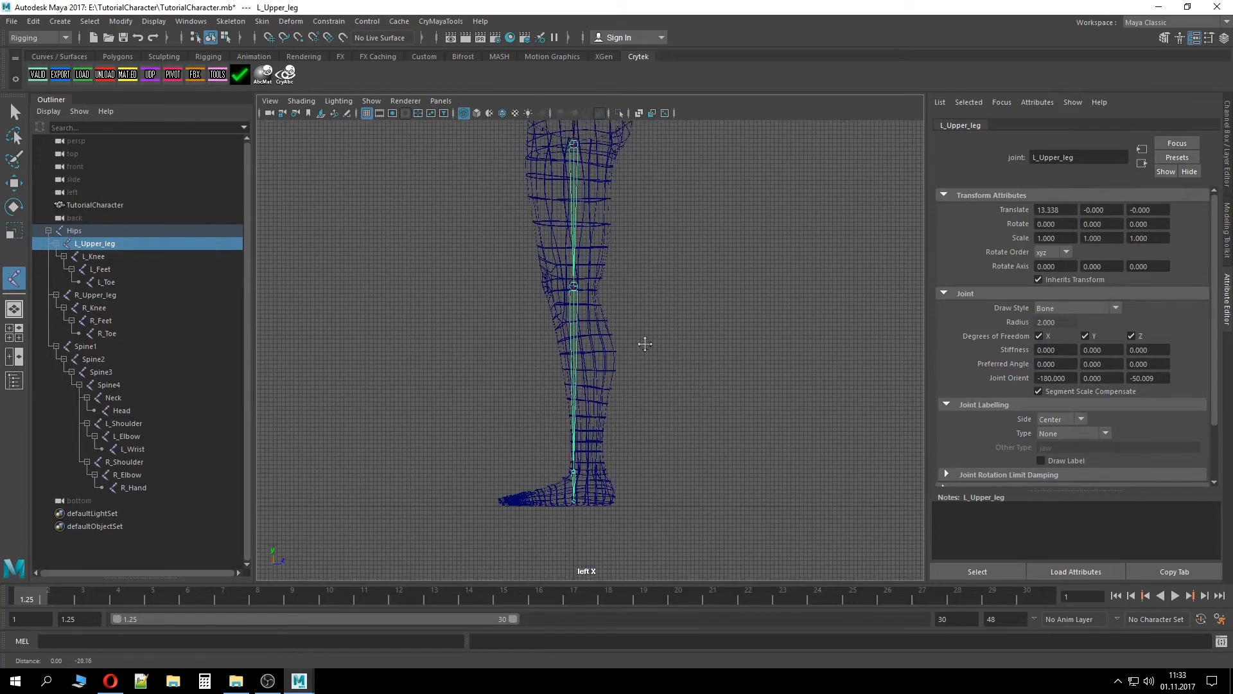
alt+middle_drag(645, 344, 644, 326)
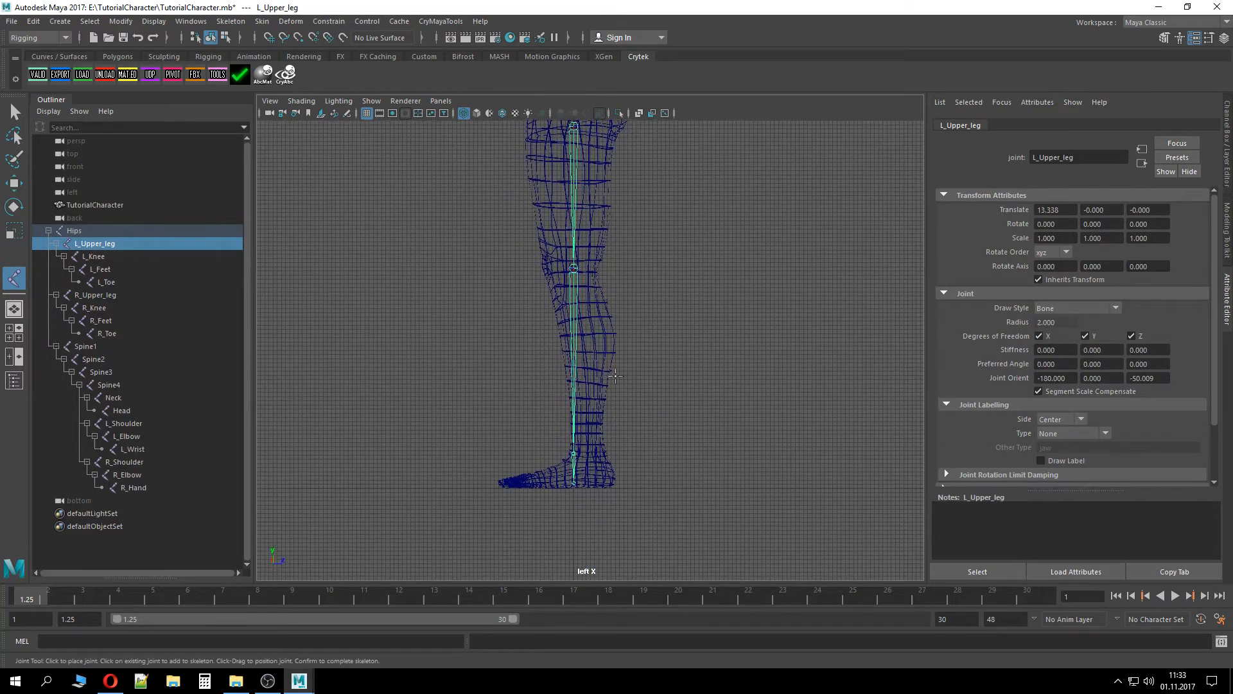
click(113, 282)
click(113, 267)
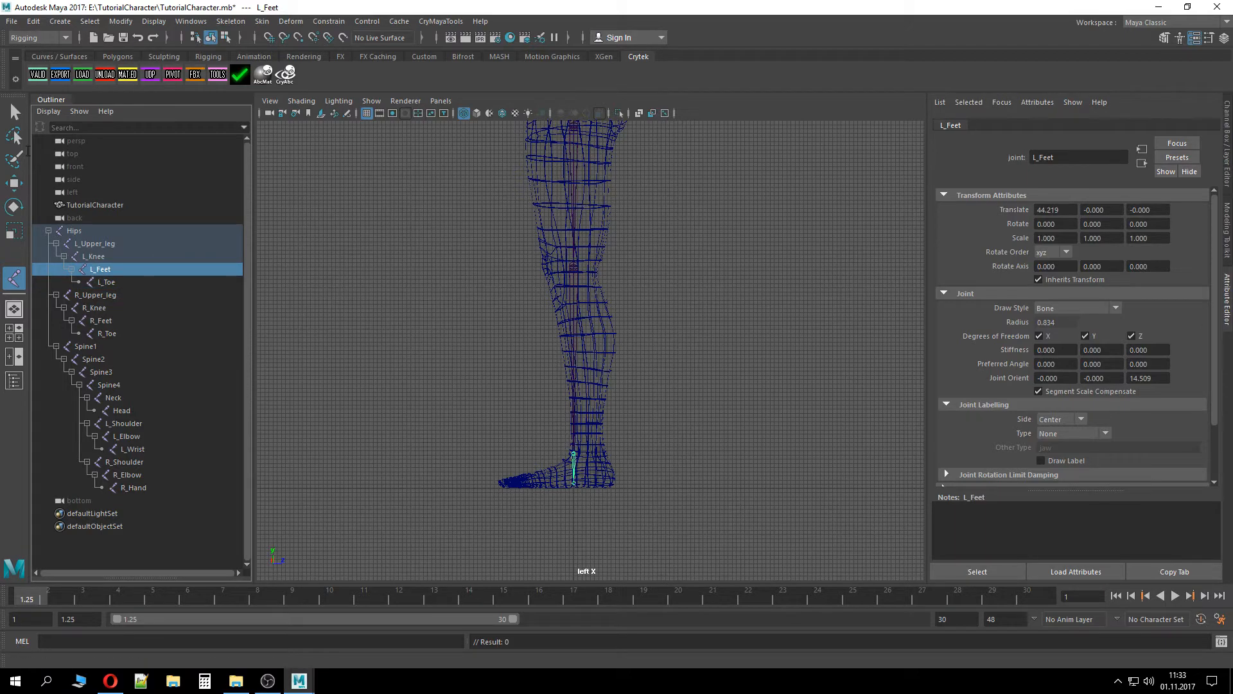
With the Move tool, select both L_Feet and R_Feet joints and shift them slightly back toward the heels
click(14, 183)
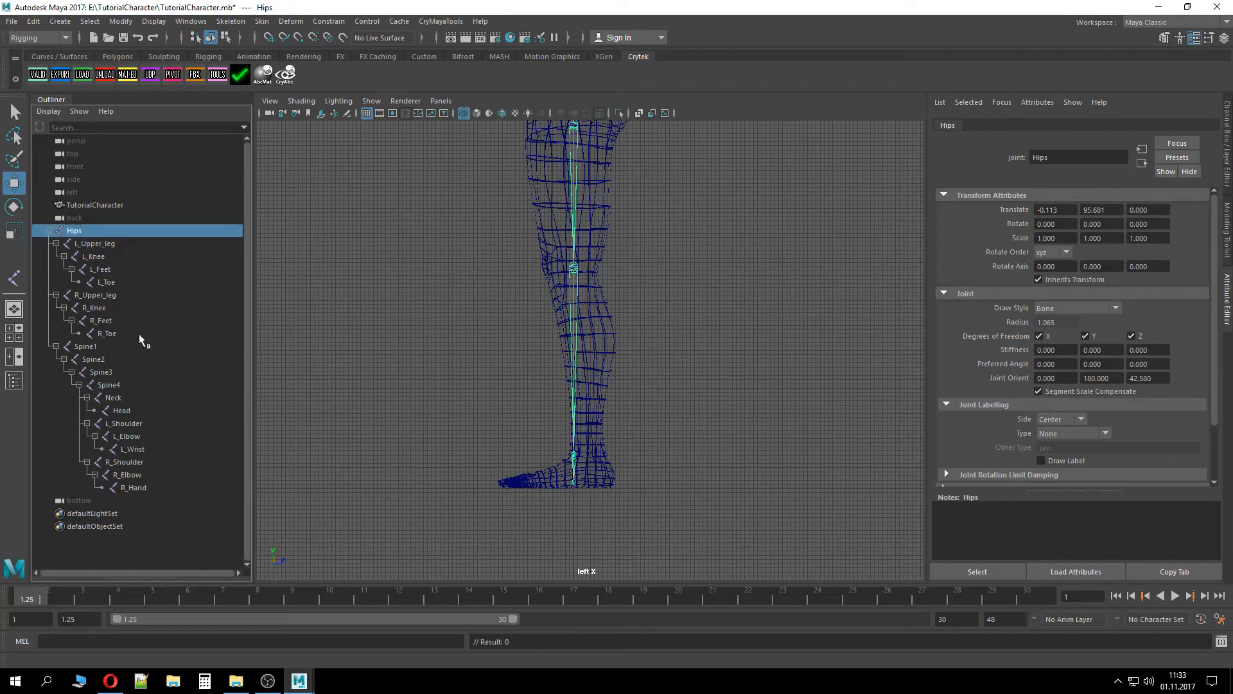
click(110, 270)
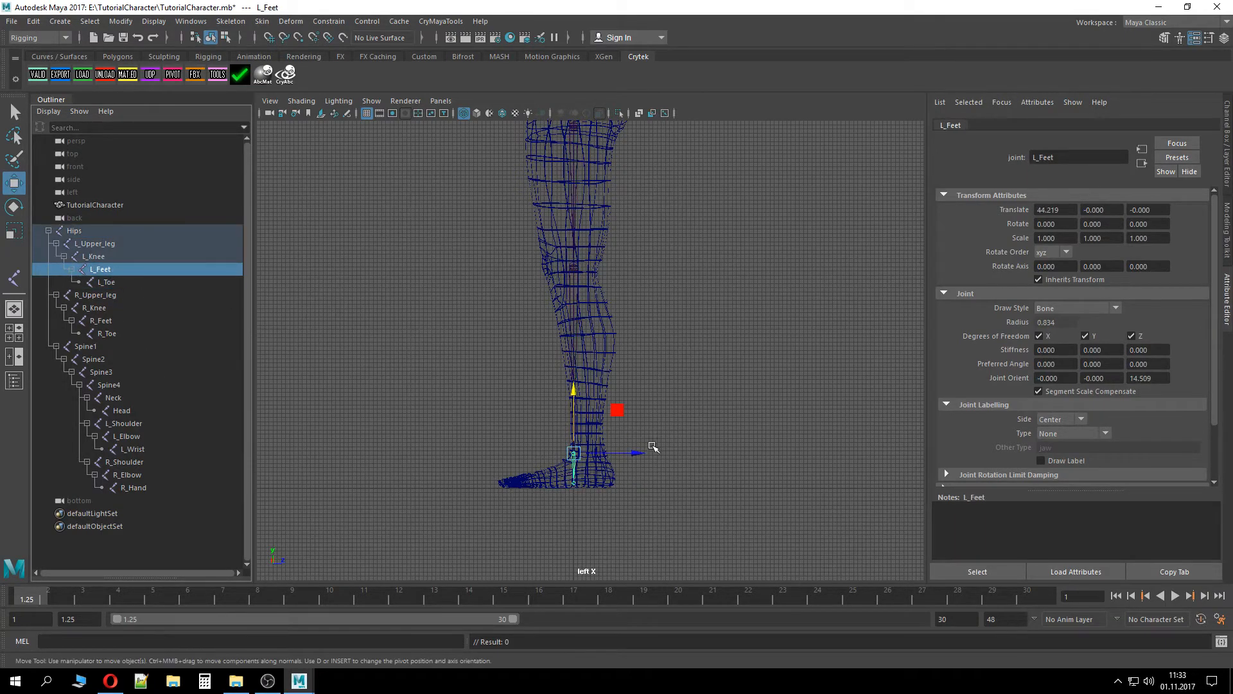
ctrl+click(116, 317)
drag(648, 458, 667, 463)
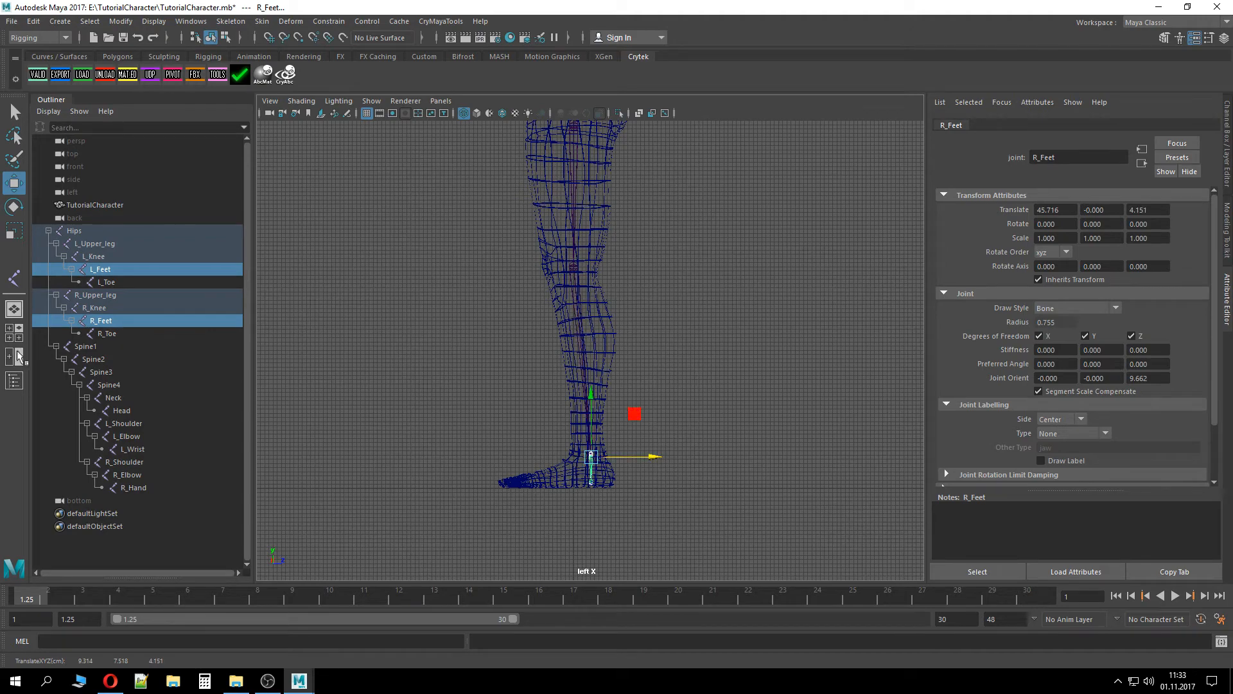
Select both L_Toe and R_Toe joints and move them forward toward the front of the feet
click(157, 334)
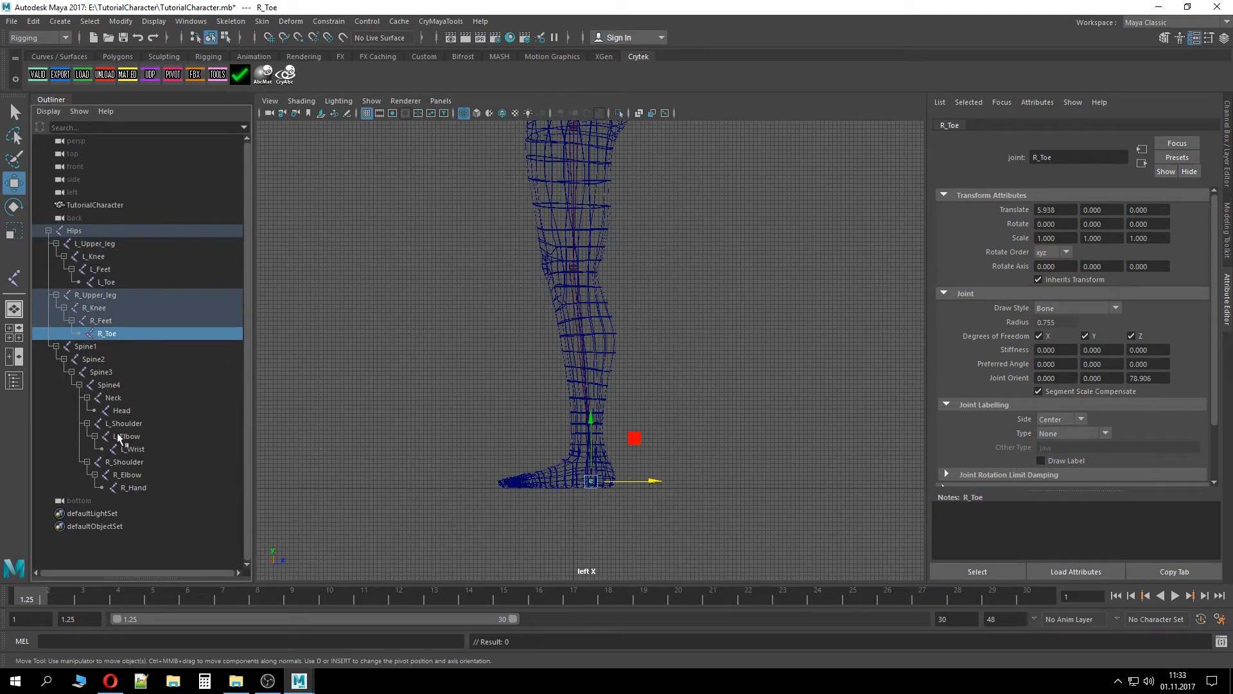
ctrl+click(117, 281)
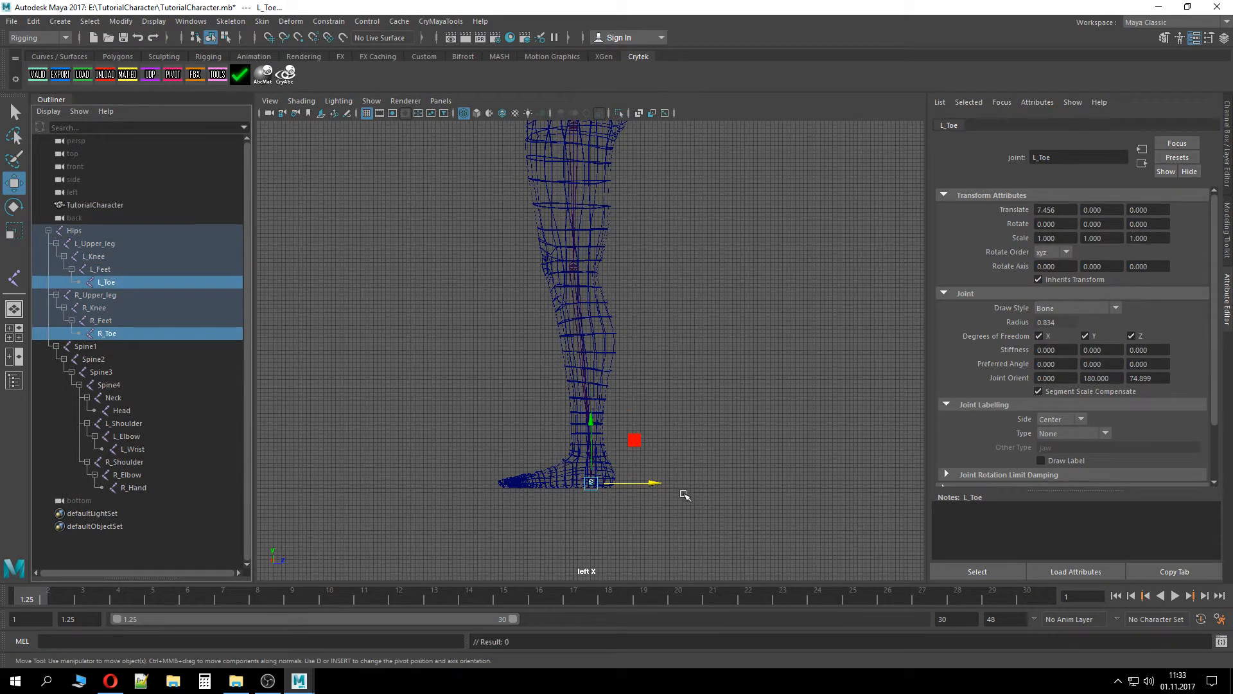
drag(655, 482, 590, 485)
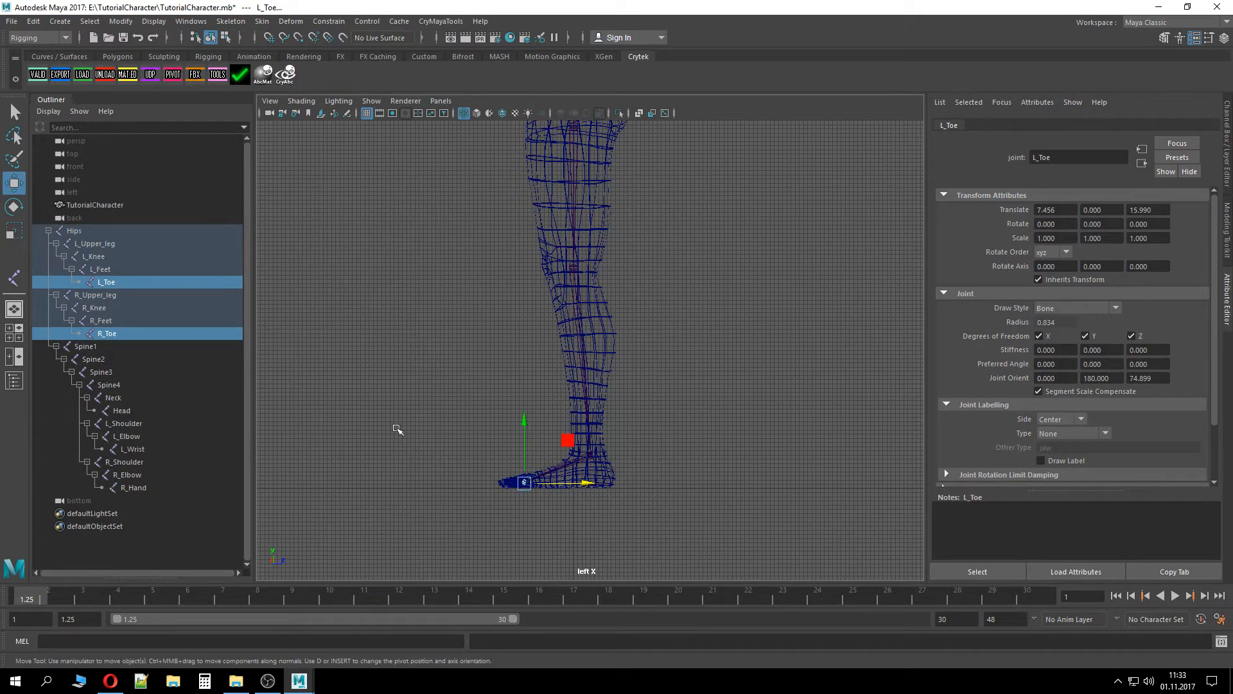
Select the Spine4 joint and move it backward in the side view to sit inside the chest
alt+drag(413, 383, 482, 418)
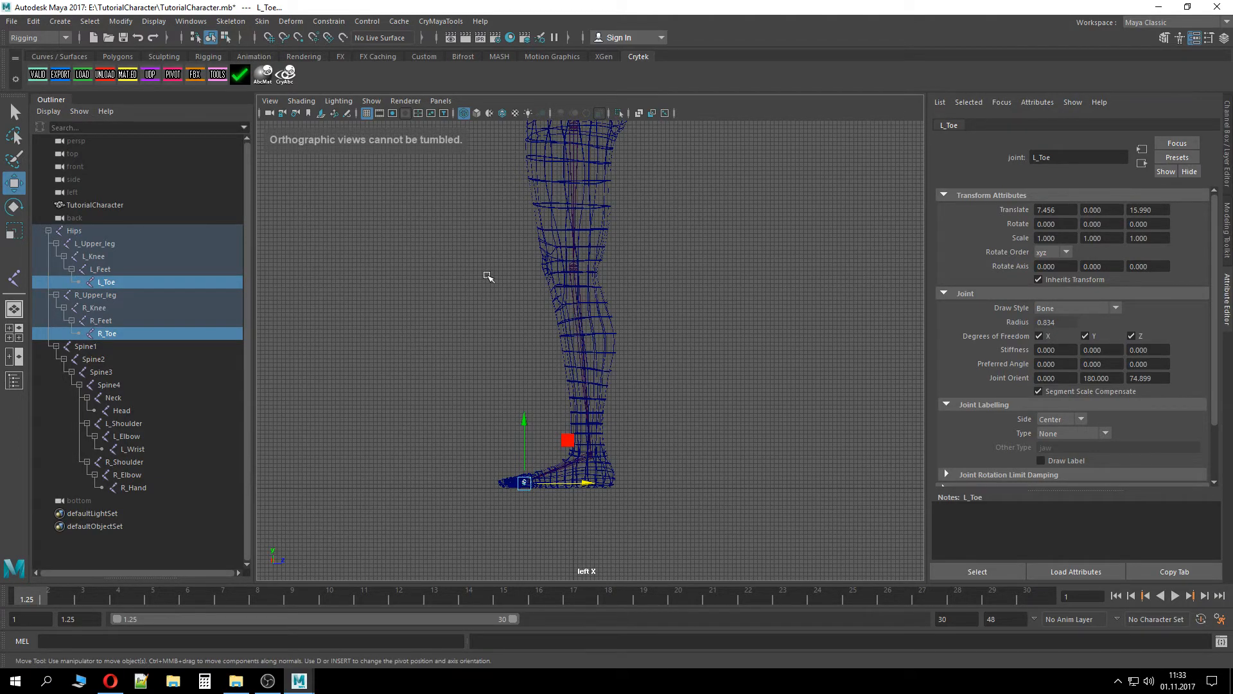
alt+middle_drag(486, 276, 476, 438)
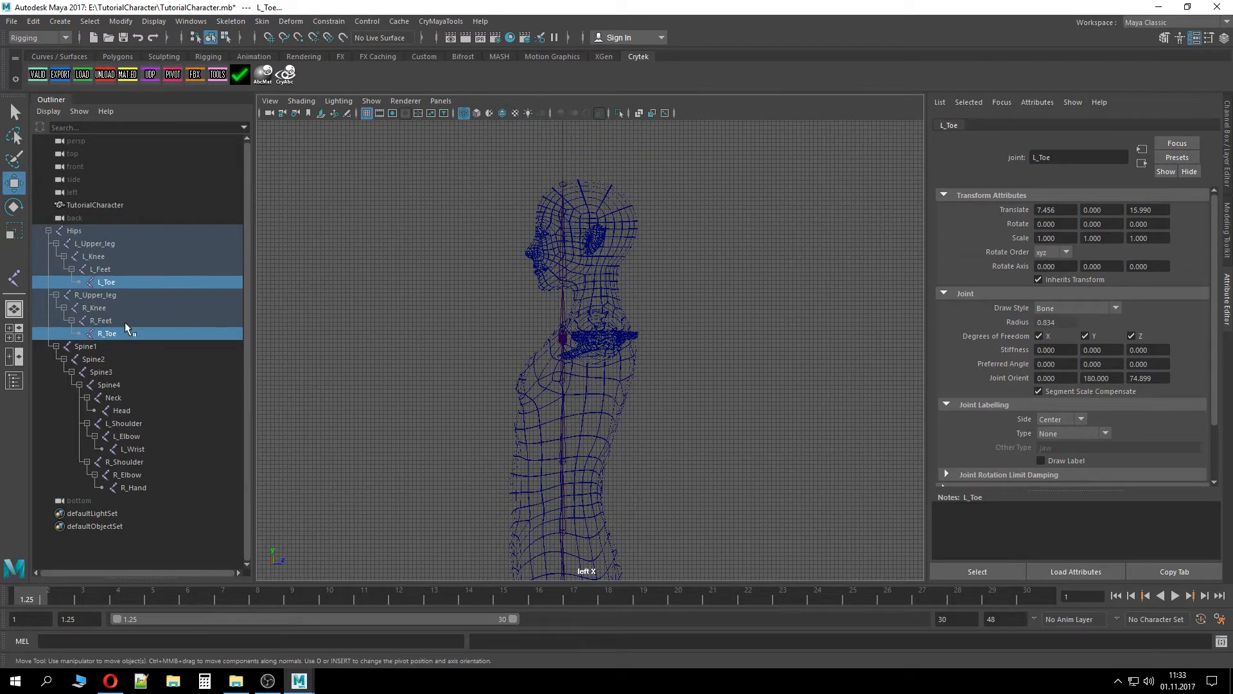
click(84, 348)
click(94, 359)
click(98, 384)
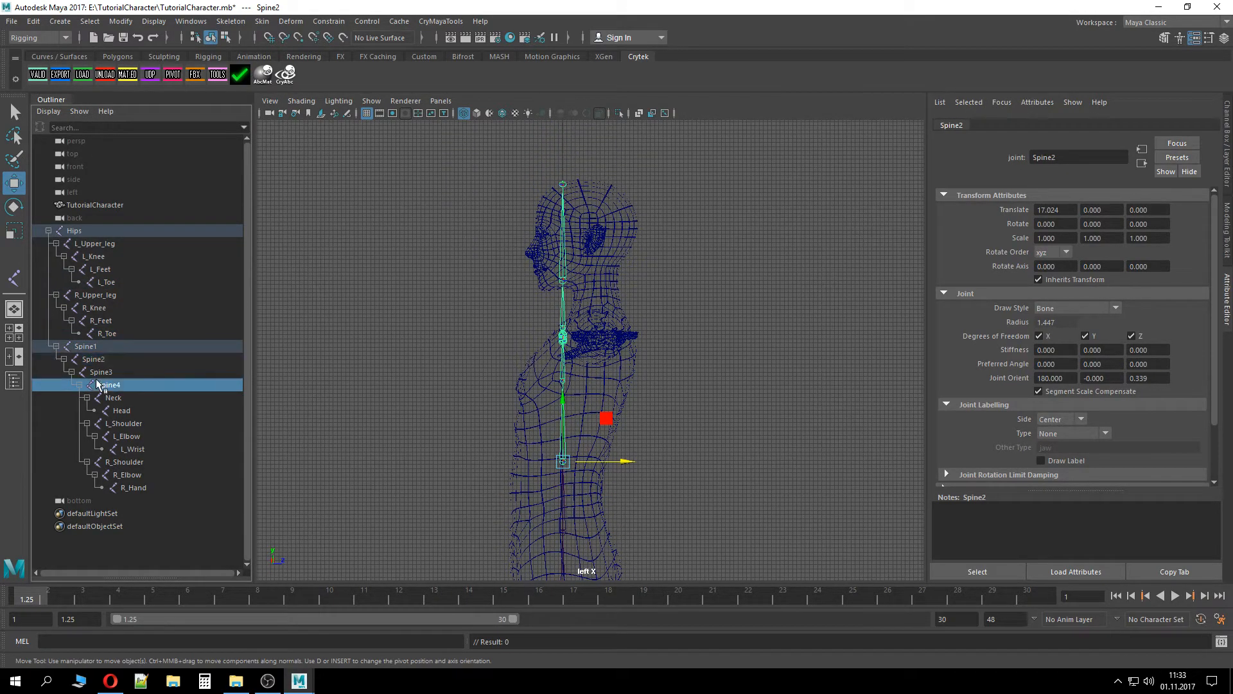
click(97, 374)
click(106, 387)
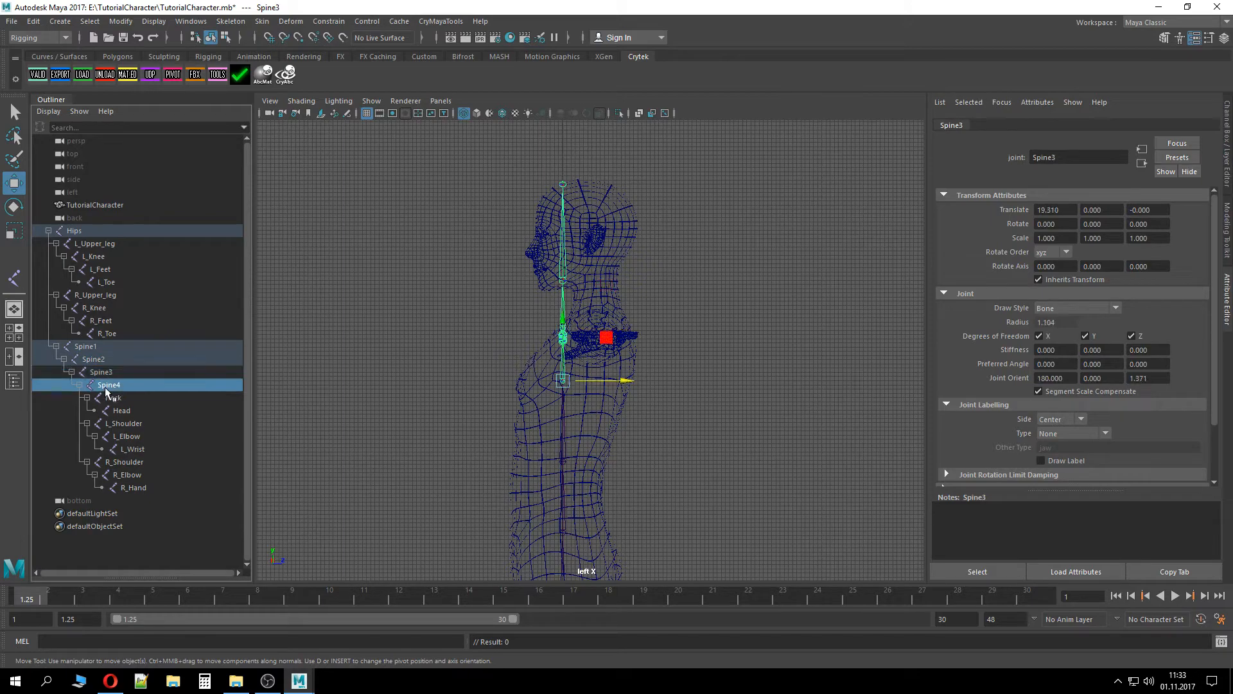
click(110, 376)
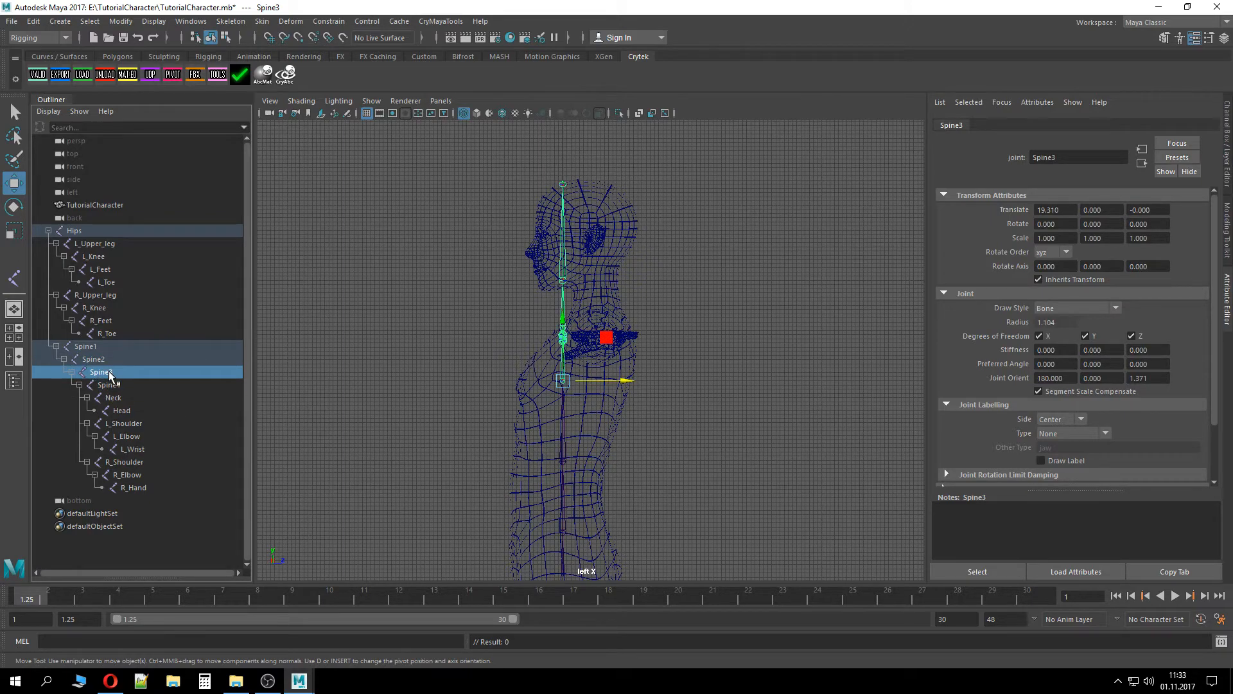
click(112, 385)
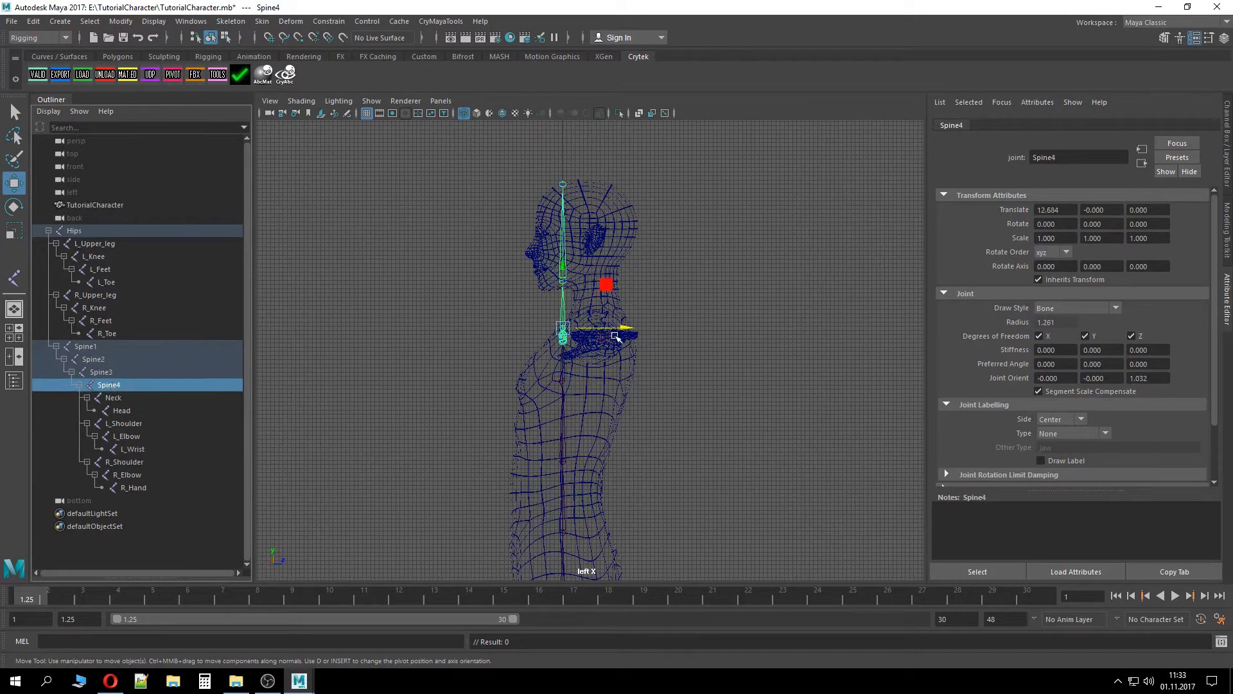
drag(632, 328, 665, 325)
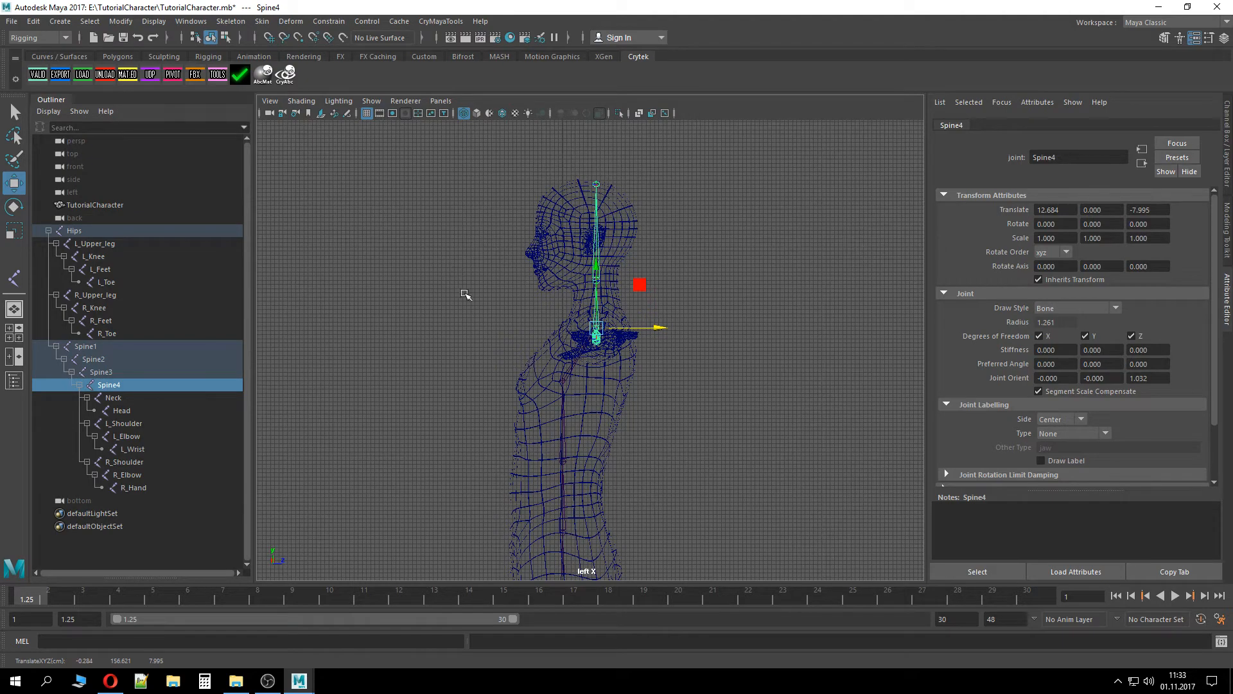
Select the neck, head and Spine4 joints and switch between top, back and bottom views to check spine alignment
click(136, 399)
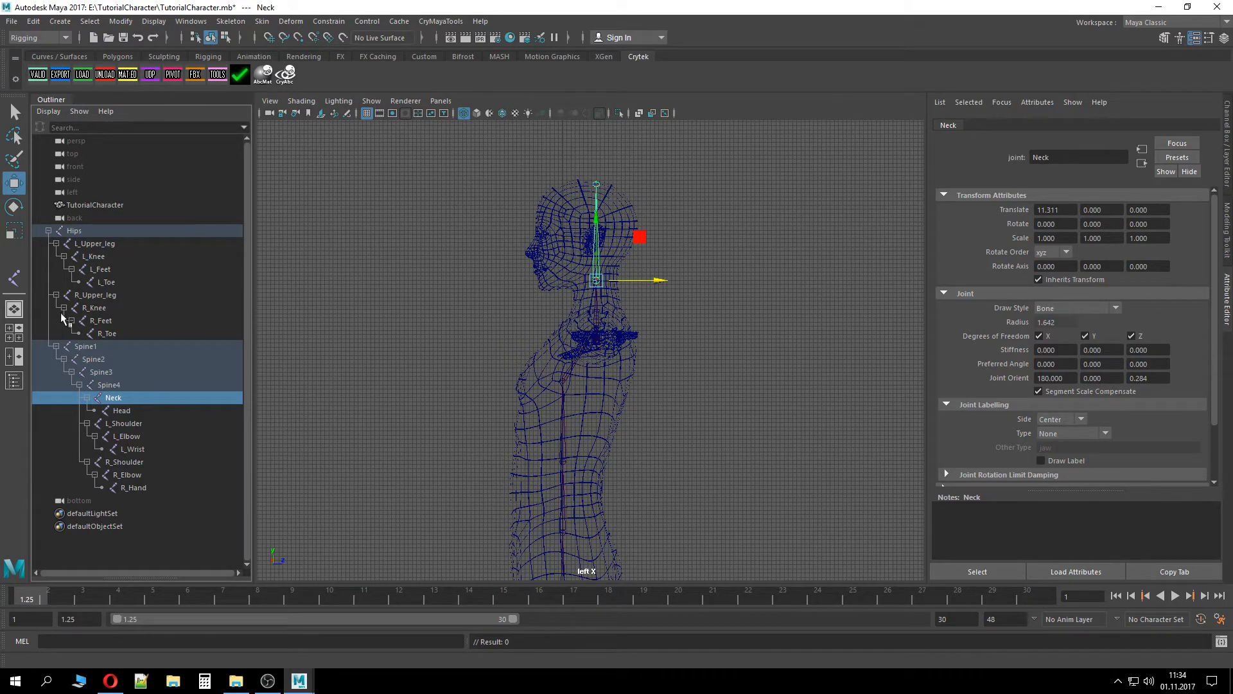
click(144, 410)
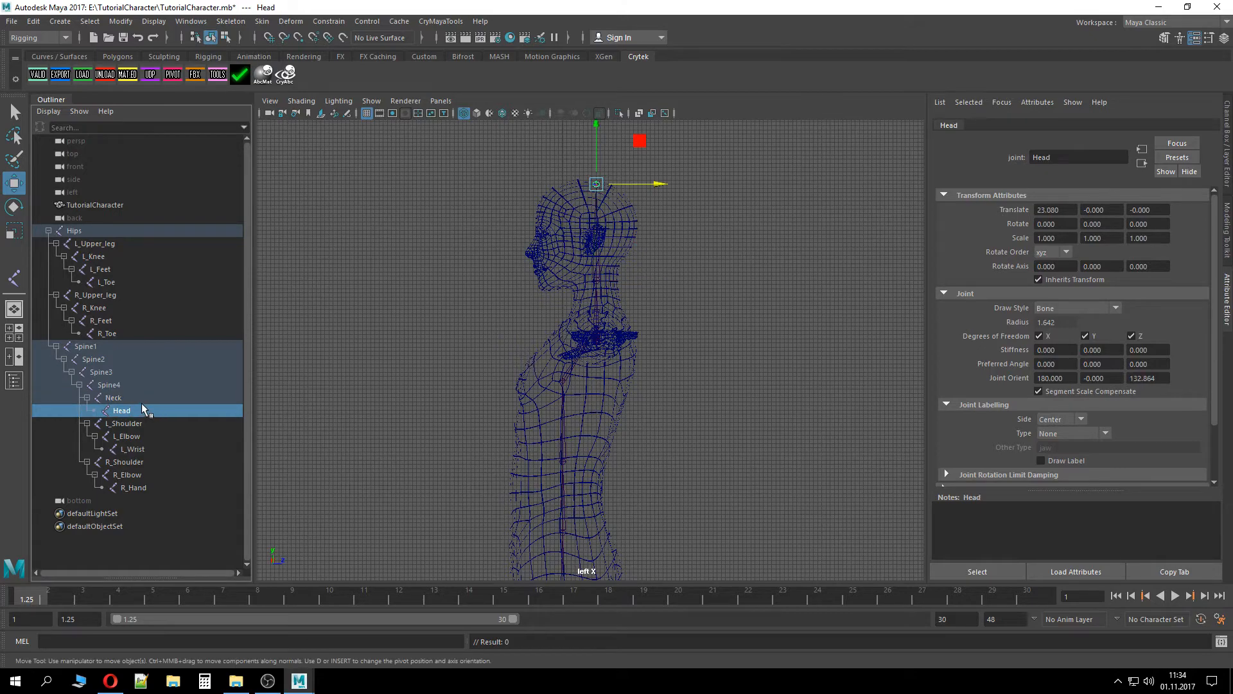
click(136, 396)
click(131, 386)
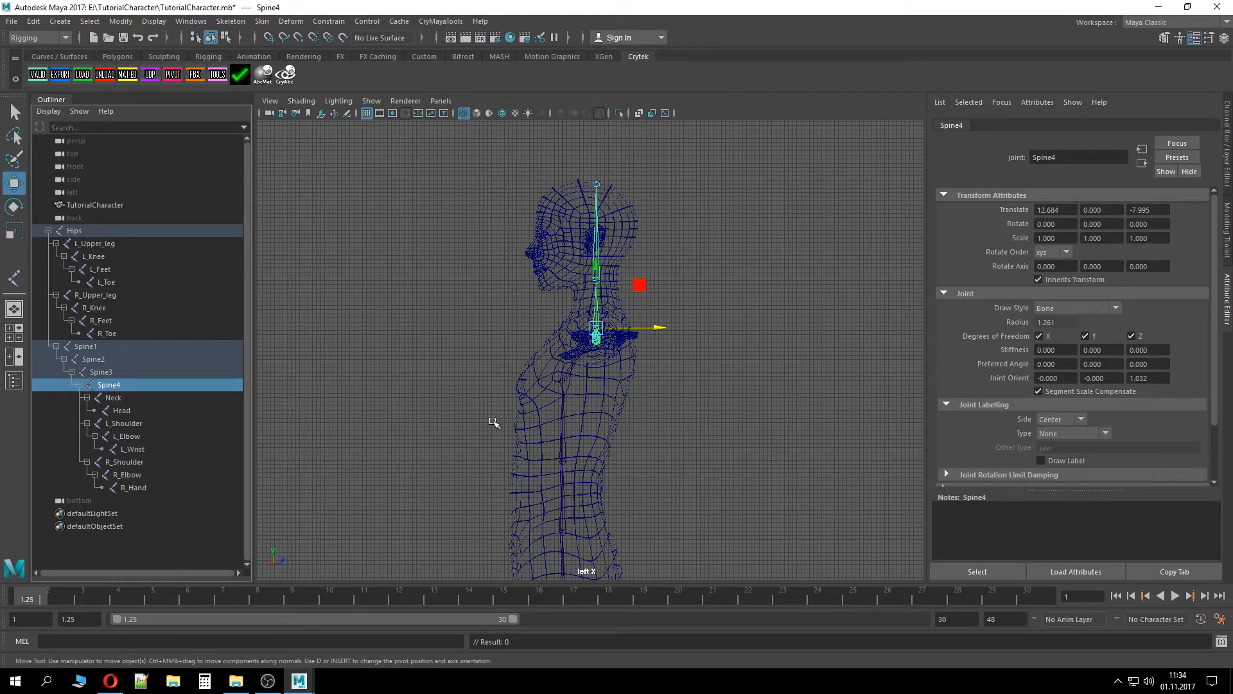
key(space)
click(492, 375)
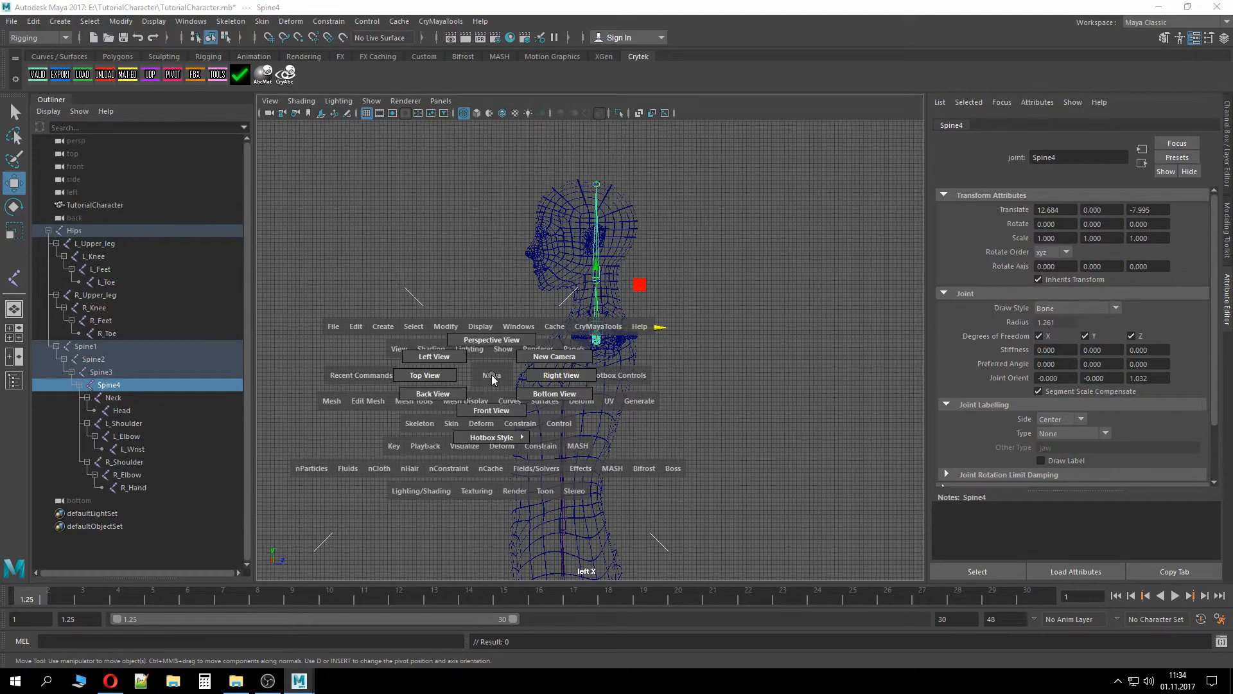
drag(491, 375, 437, 376)
key(space)
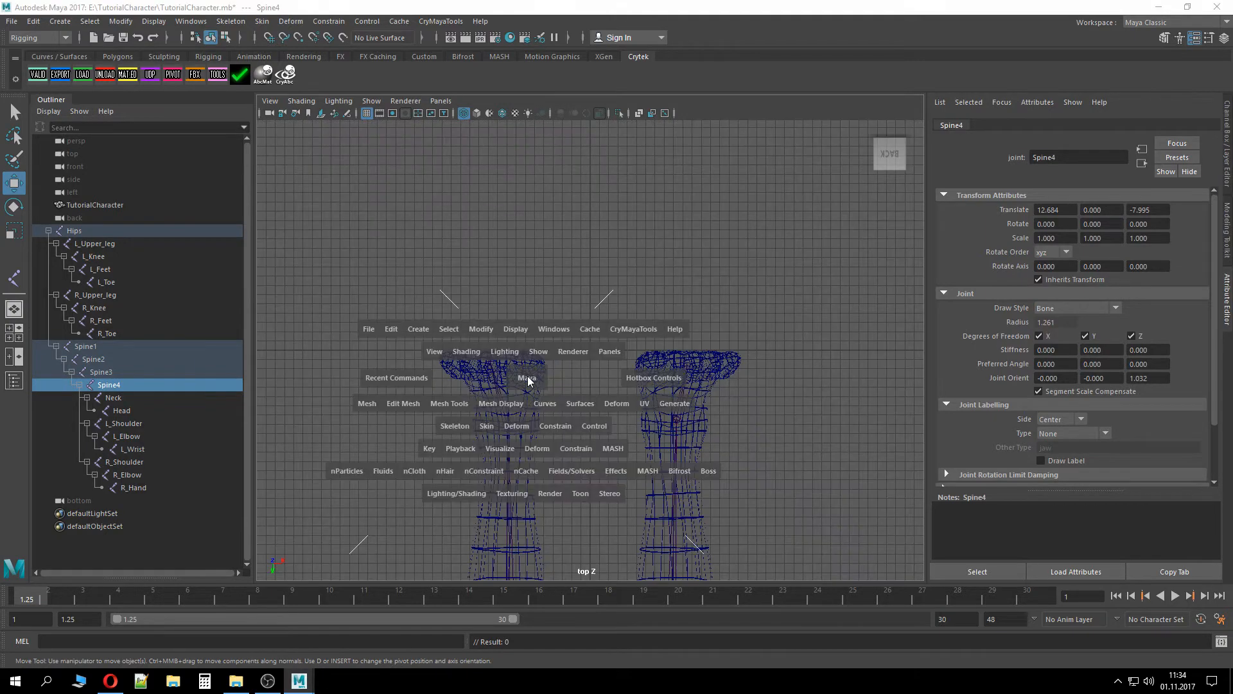
drag(528, 380, 474, 391)
key(space)
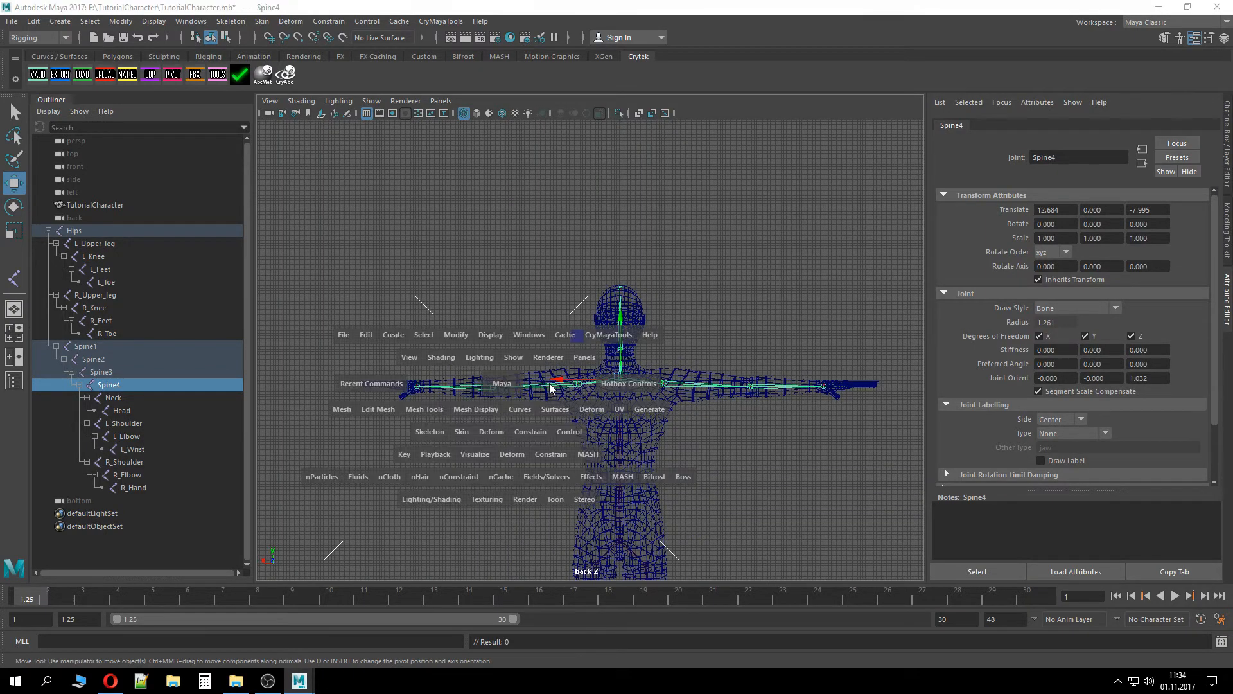
mouse_move(550, 384)
mouse_down()
mouse_move(487, 385)
mouse_move(543, 354)
mouse_move(549, 404)
mouse_up()
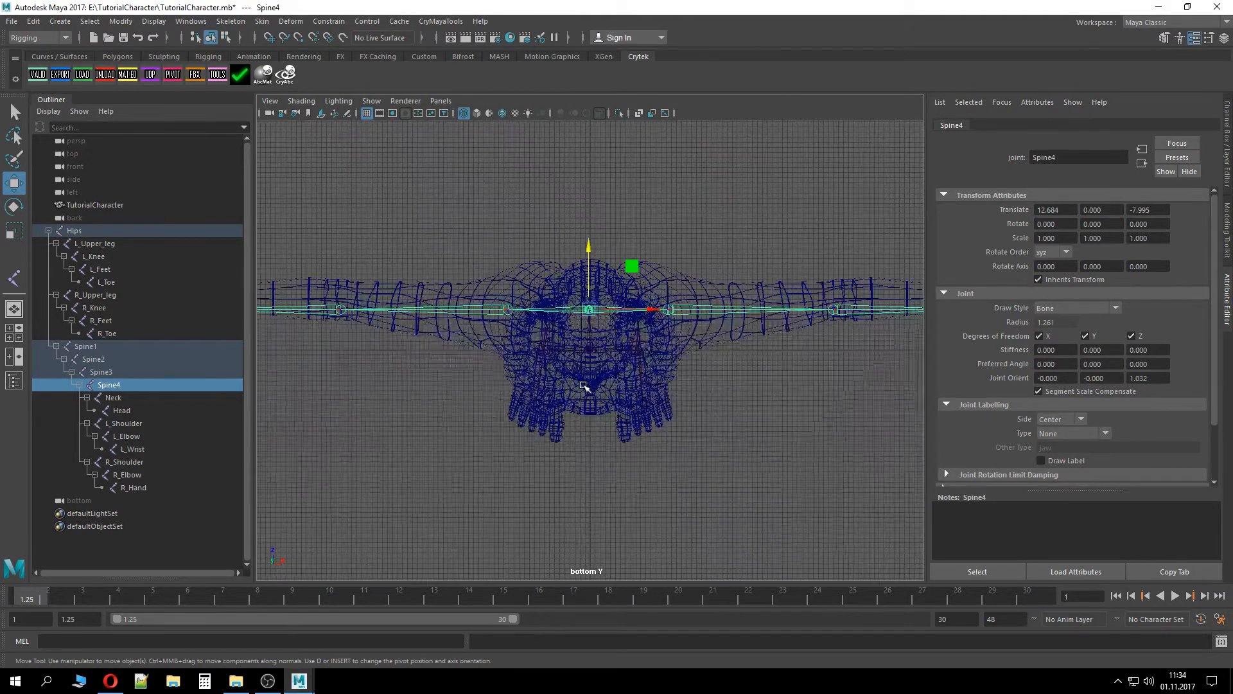
alt+middle_drag(451, 363, 449, 436)
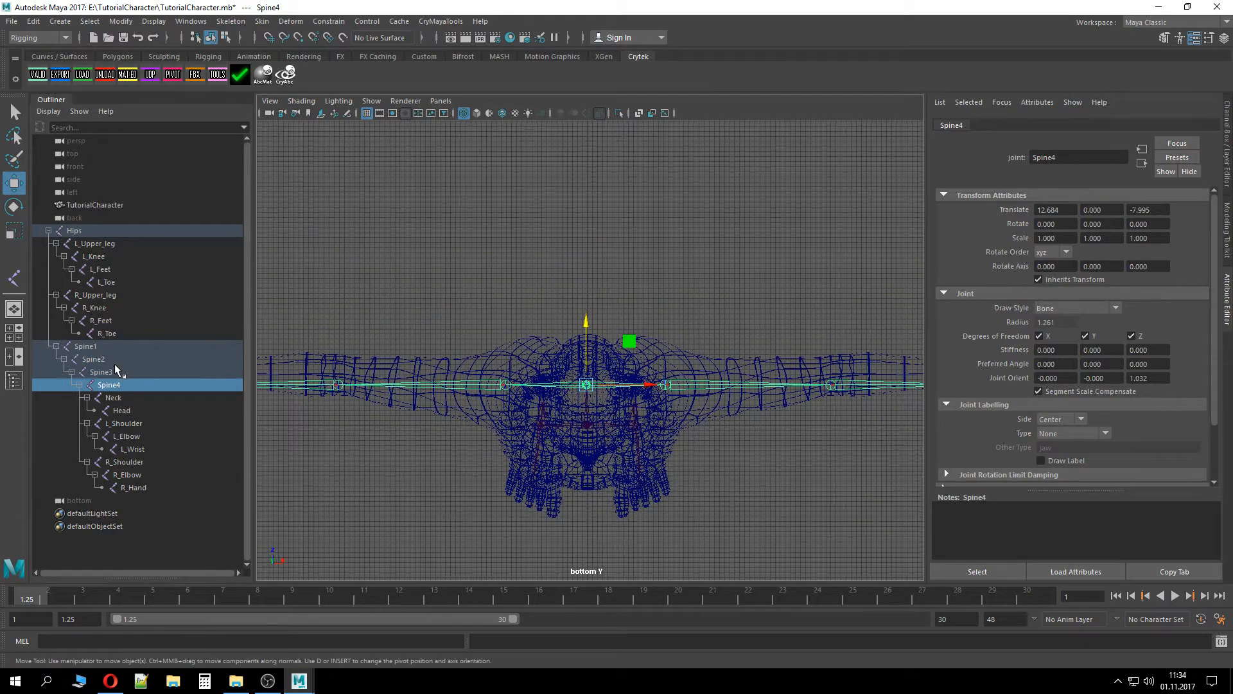
Select the L_Elbow and R_Elbow joints and nudge them slightly in the bottom view
click(119, 411)
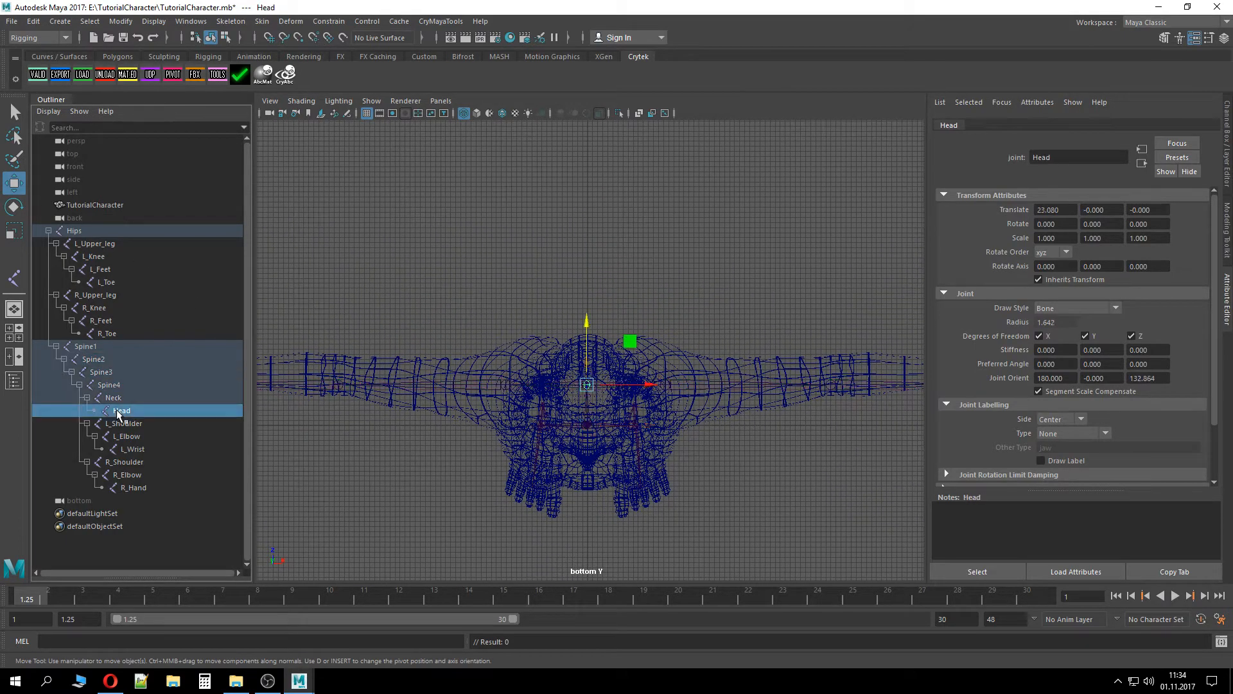
click(141, 438)
ctrl+click(142, 476)
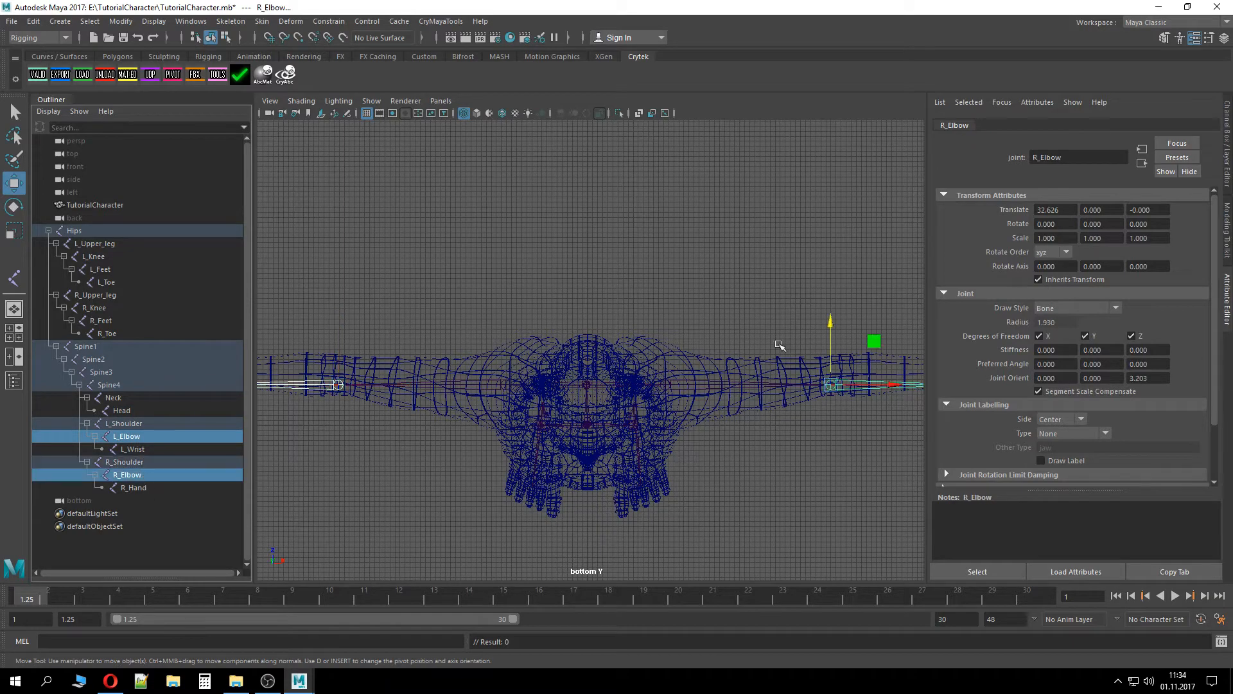
drag(829, 333, 829, 323)
scroll(707, 416, down, 2)
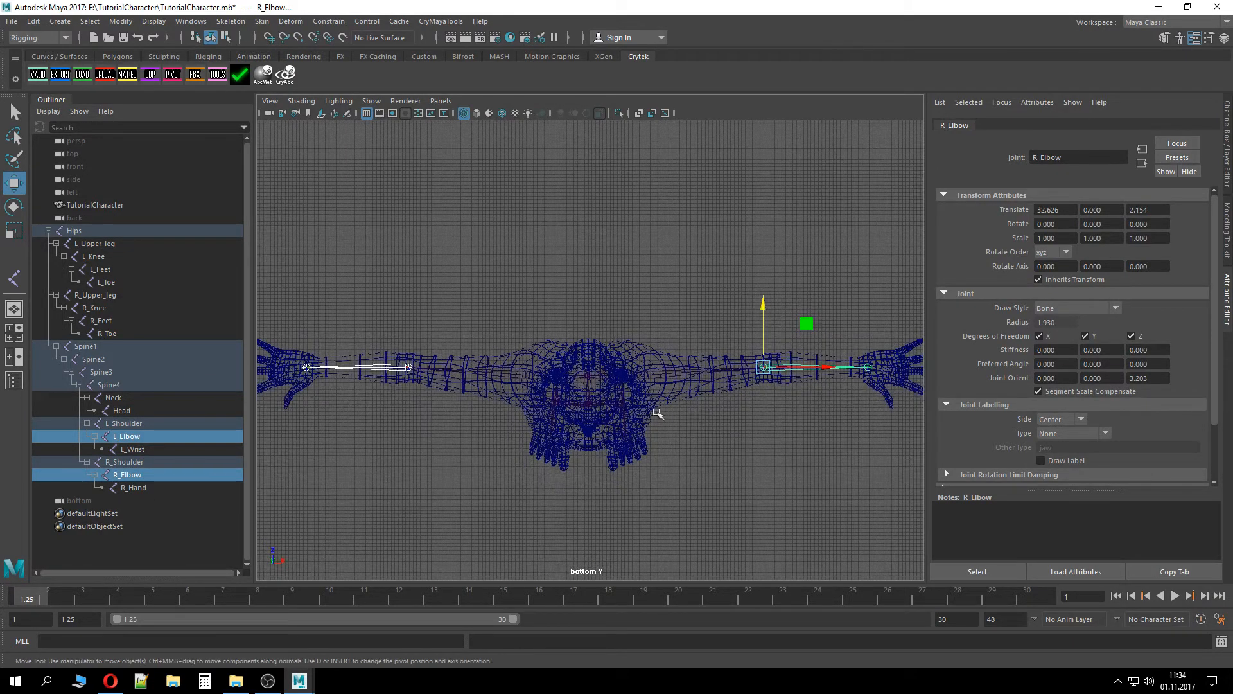
Switch back to the perspective view in smooth shaded mode with nothing selected to inspect the character
key(space)
drag(473, 277, 479, 242)
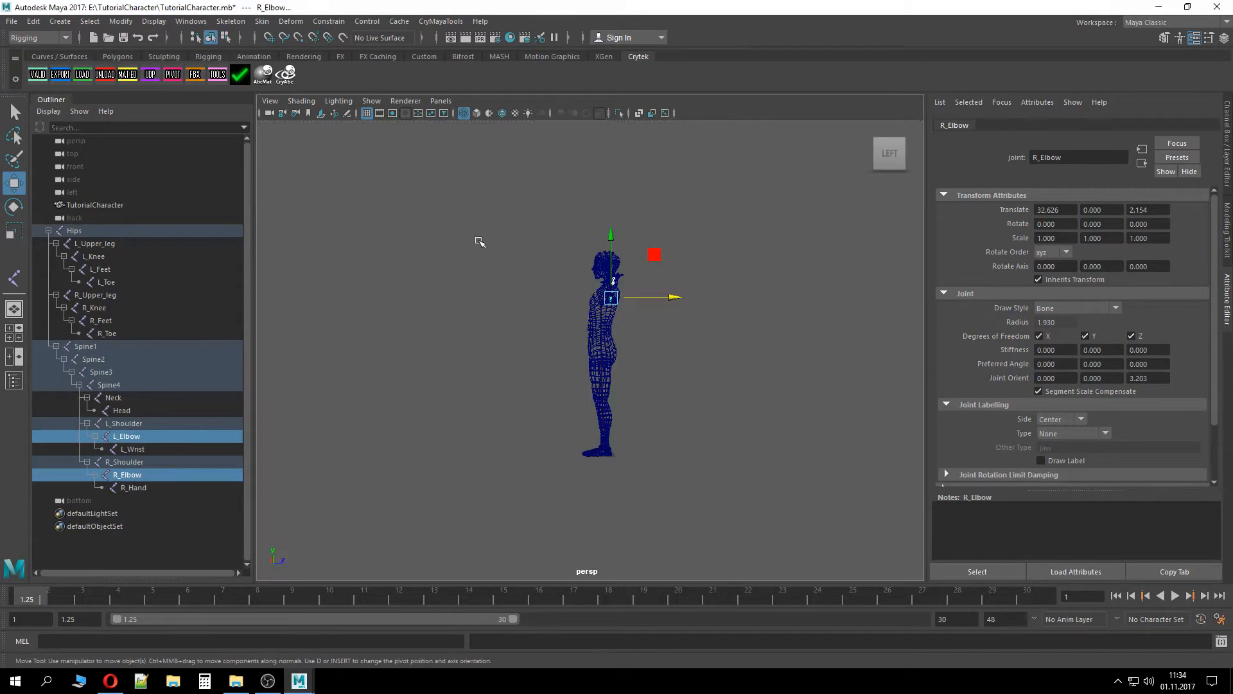
alt+drag(473, 322, 532, 295)
click(683, 352)
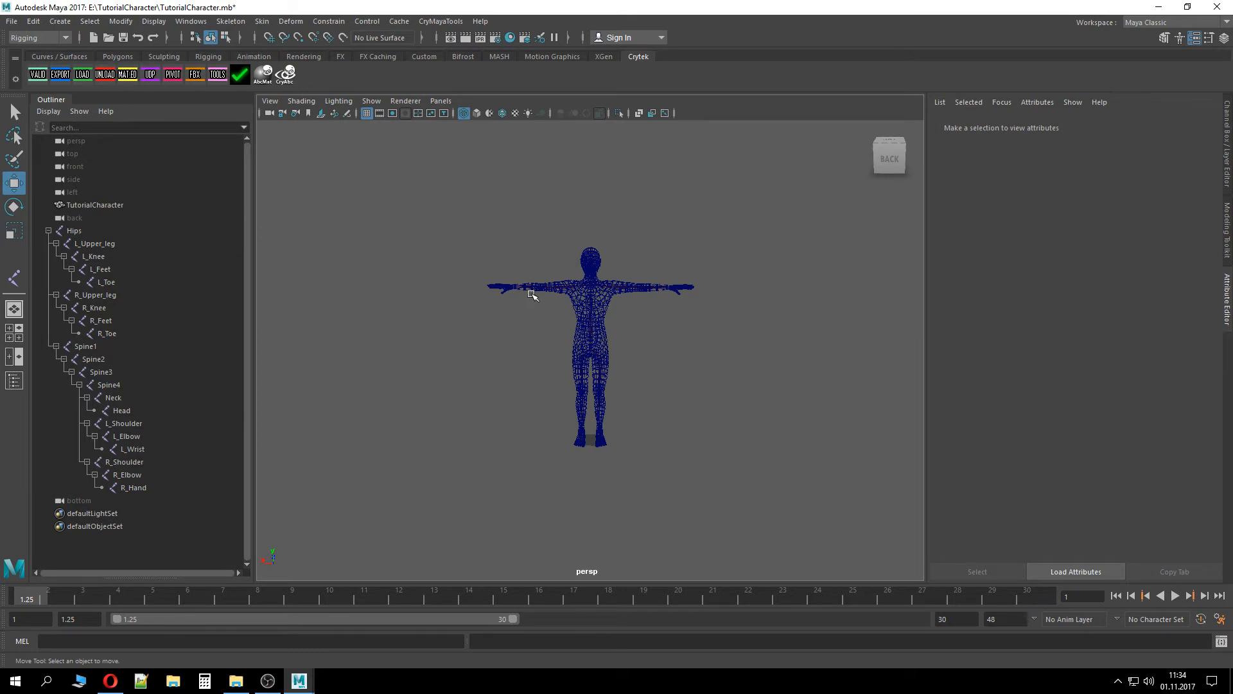
key(5)
mouse_move(658, 405)
alt+mouse_down()
mouse_move(843, 488)
mouse_move(913, 432)
mouse_move(823, 379)
mouse_move(763, 430)
mouse_move(672, 407)
mouse_move(676, 386)
mouse_move(656, 380)
mouse_move(665, 387)
alt+mouse_up()
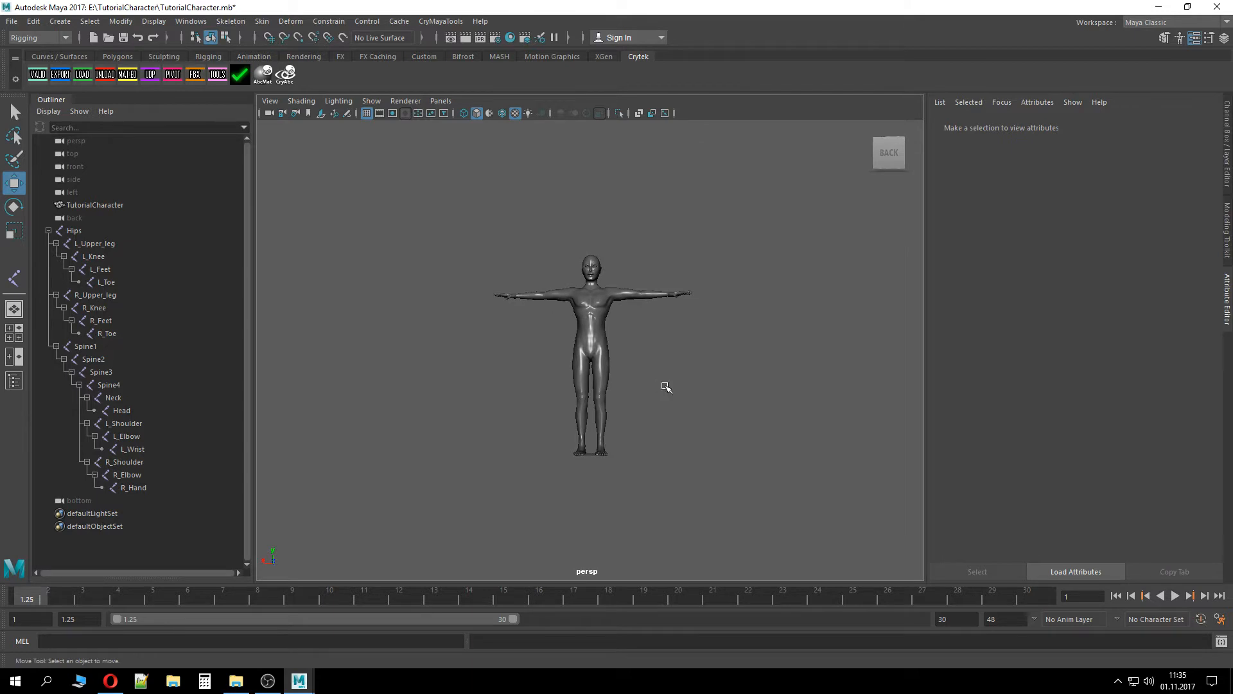
Collapse the skeleton hierarchy, select the Hips joint and save the scene
click(49, 231)
click(76, 231)
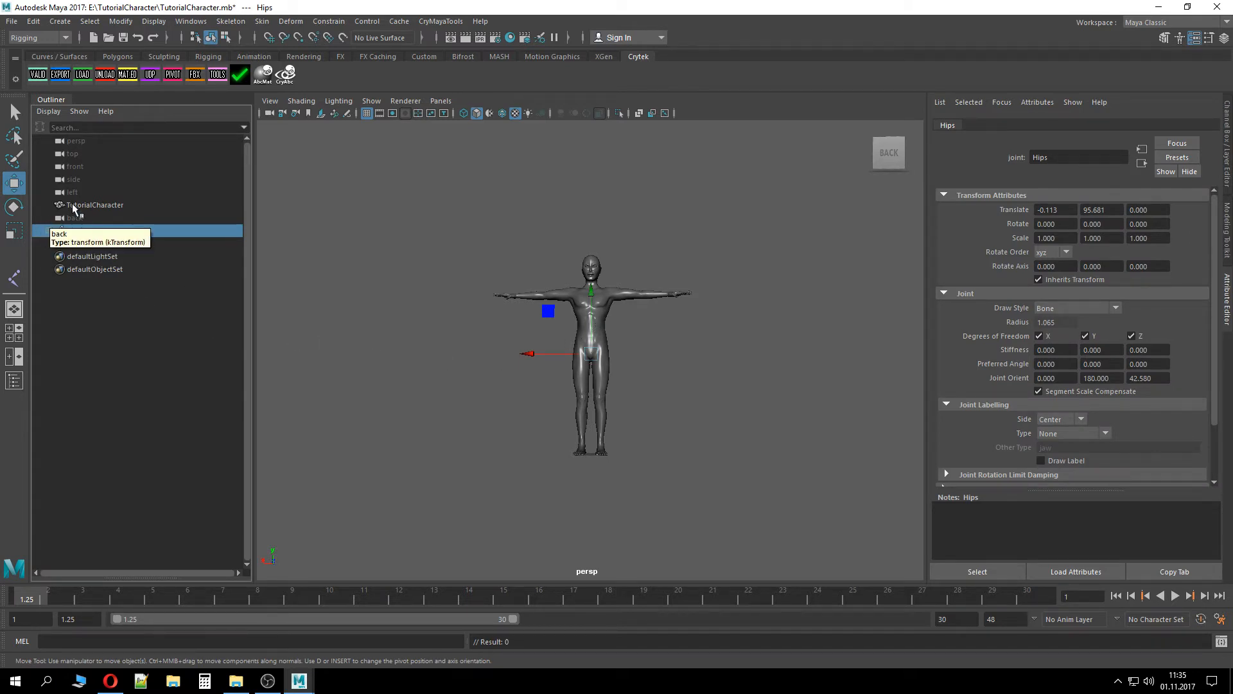
ctrl+click(90, 204)
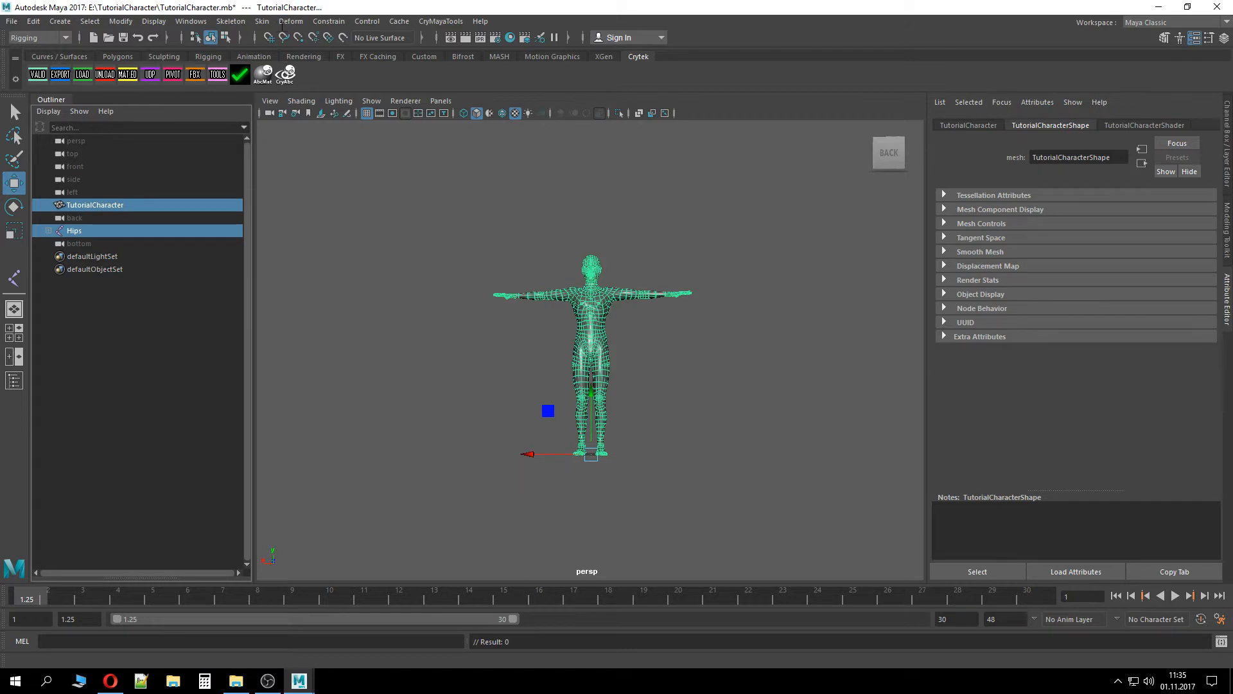
click(262, 21)
click(267, 8)
click(87, 230)
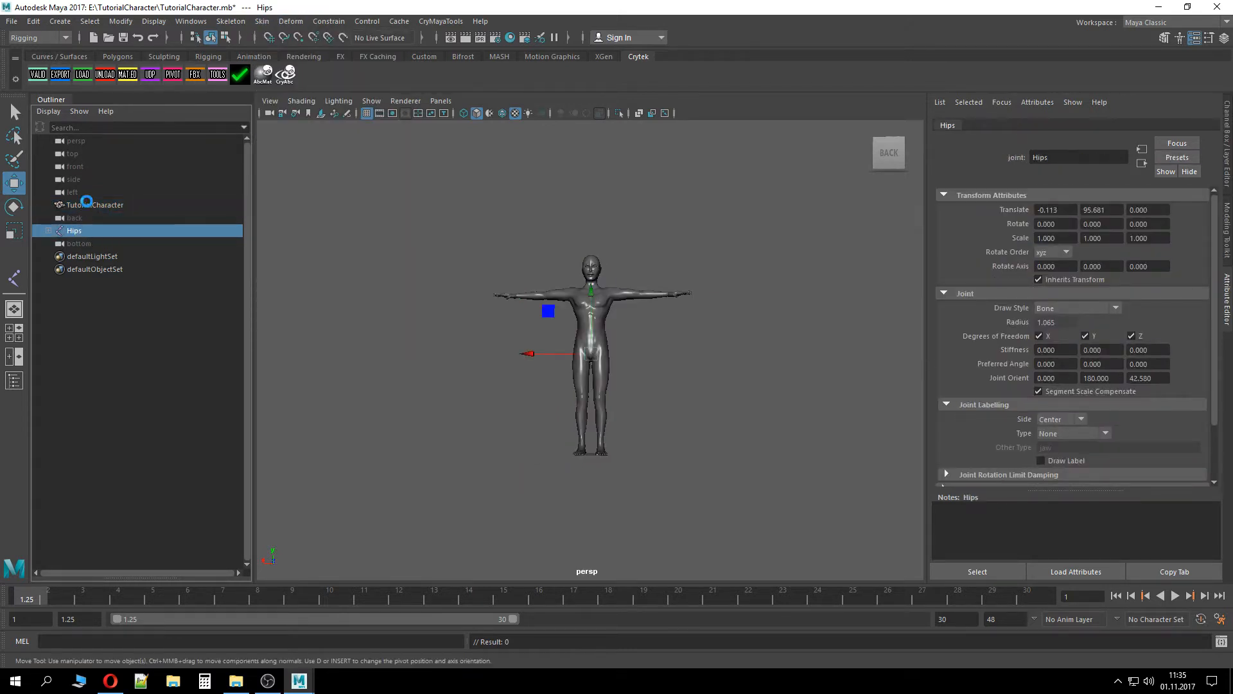
key(ctrl+s)
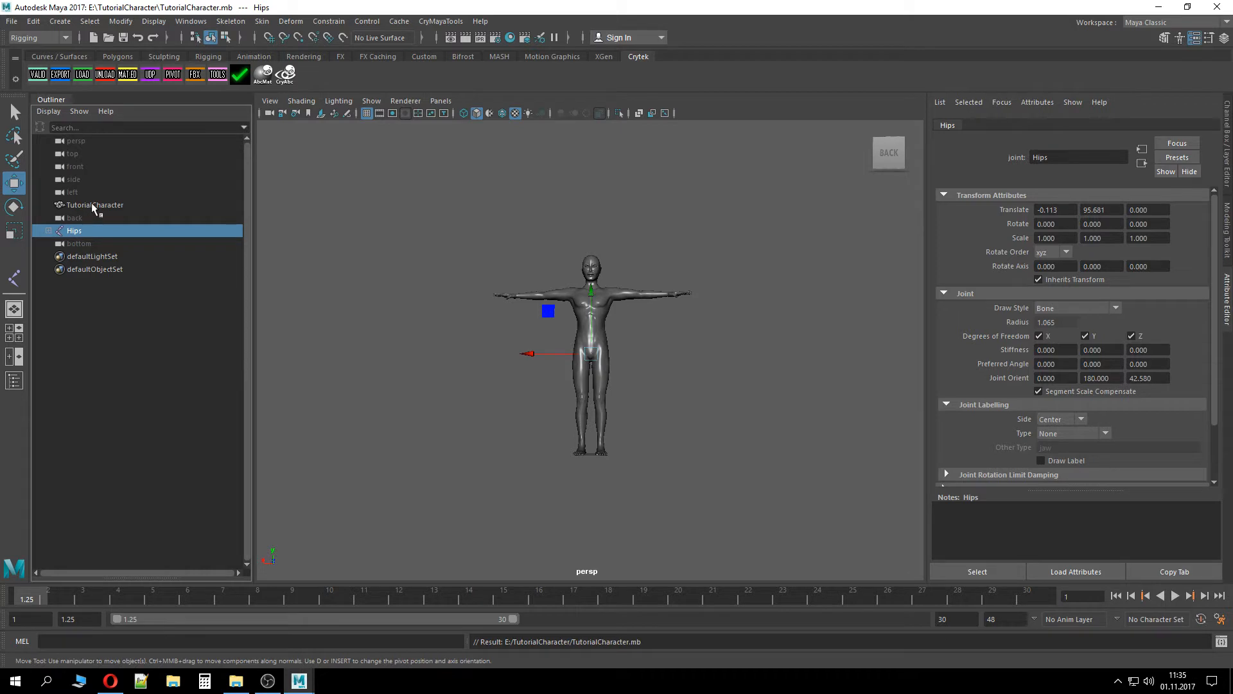
Select the Hips joint and TutorialCharacter mesh and bind skin to the joint hierarchy with closest distance and classic linear skinning
ctrl+click(91, 203)
ctrl+click(94, 230)
click(94, 233)
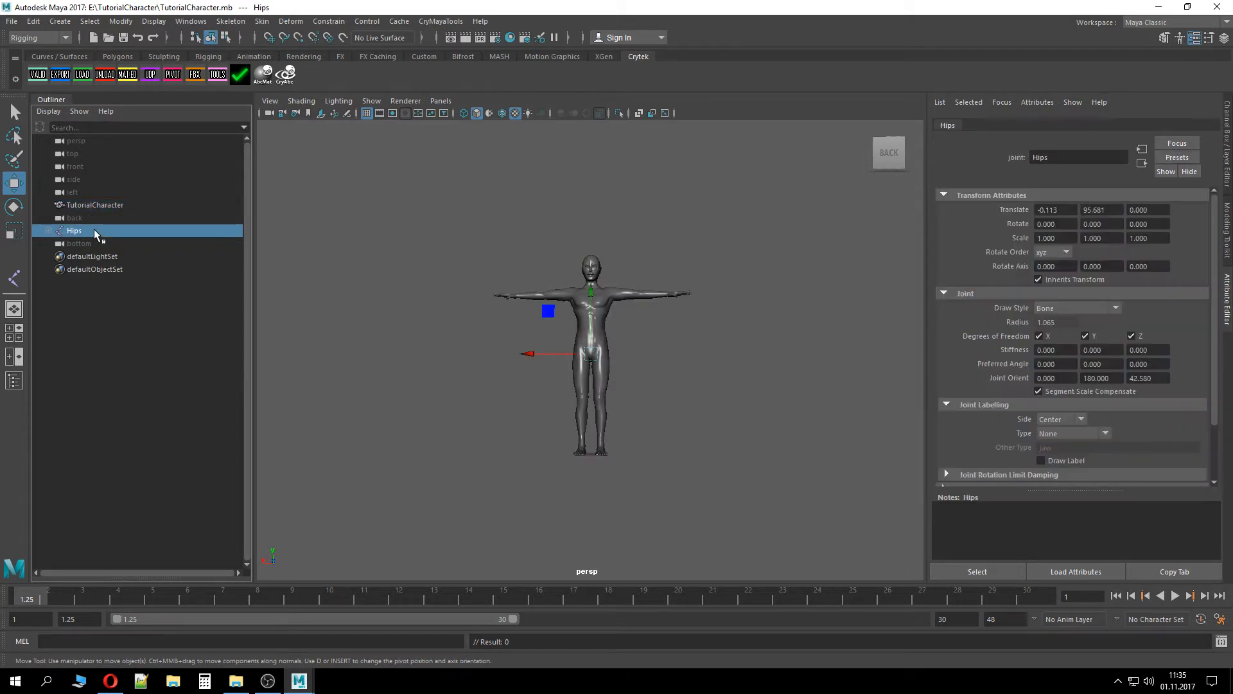
ctrl+click(96, 205)
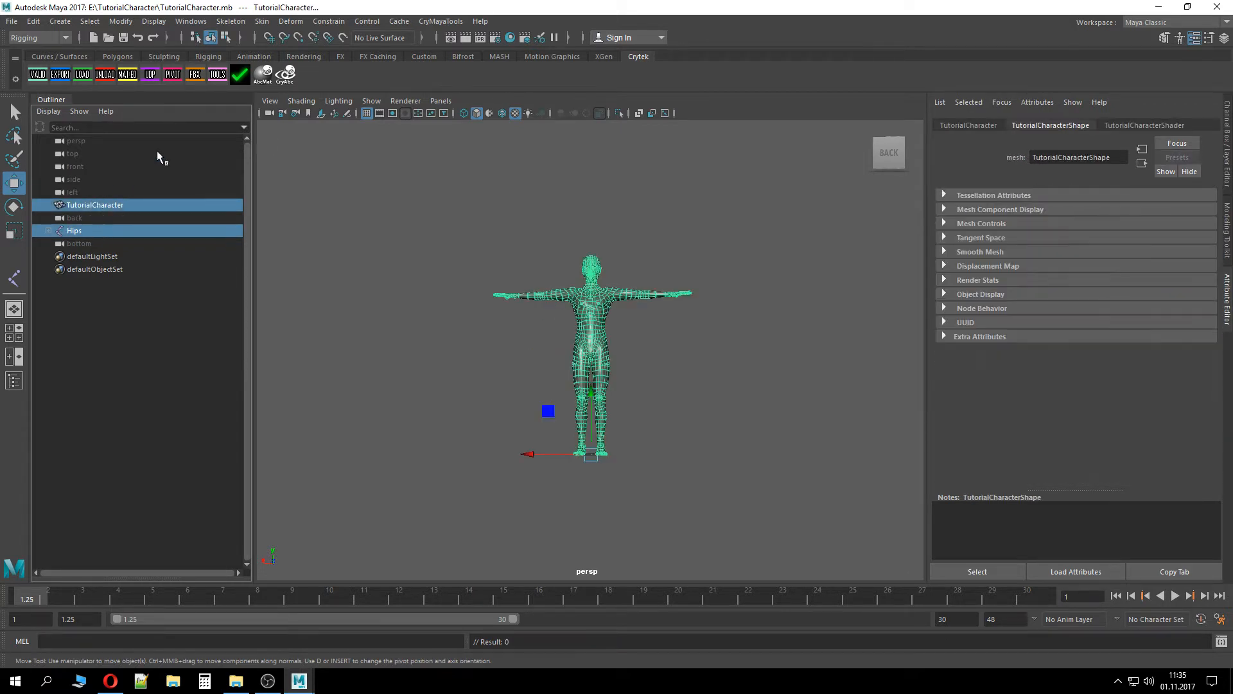
click(262, 21)
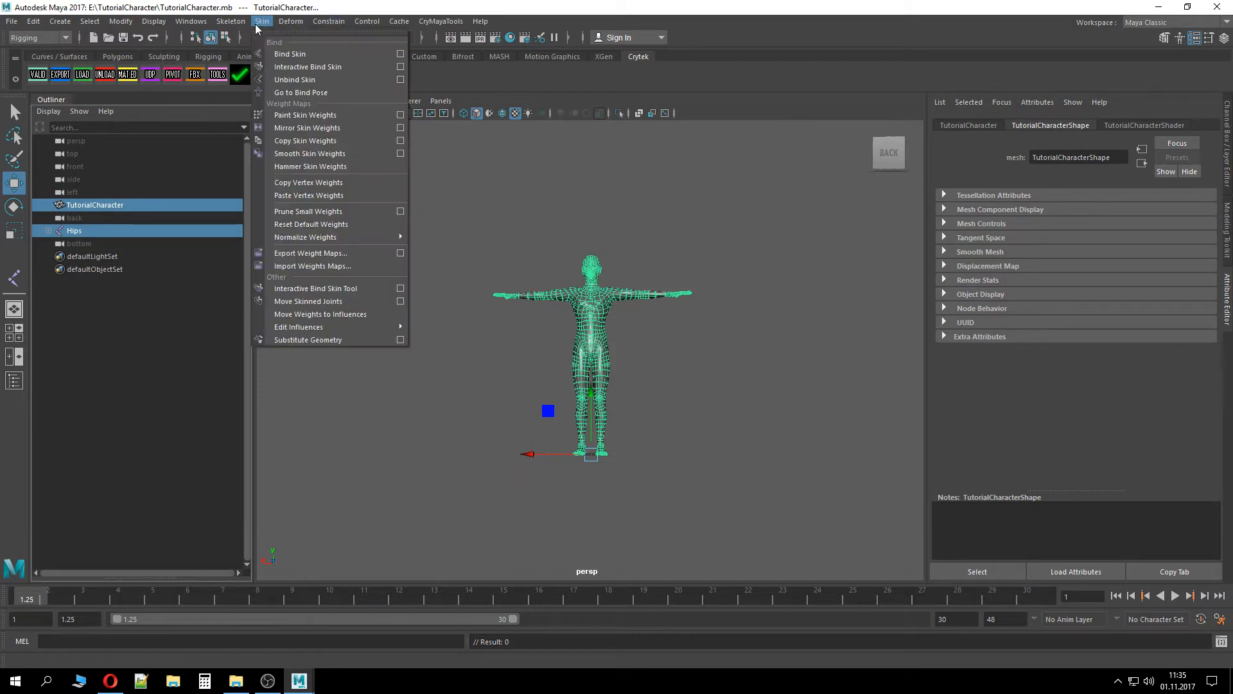
click(400, 54)
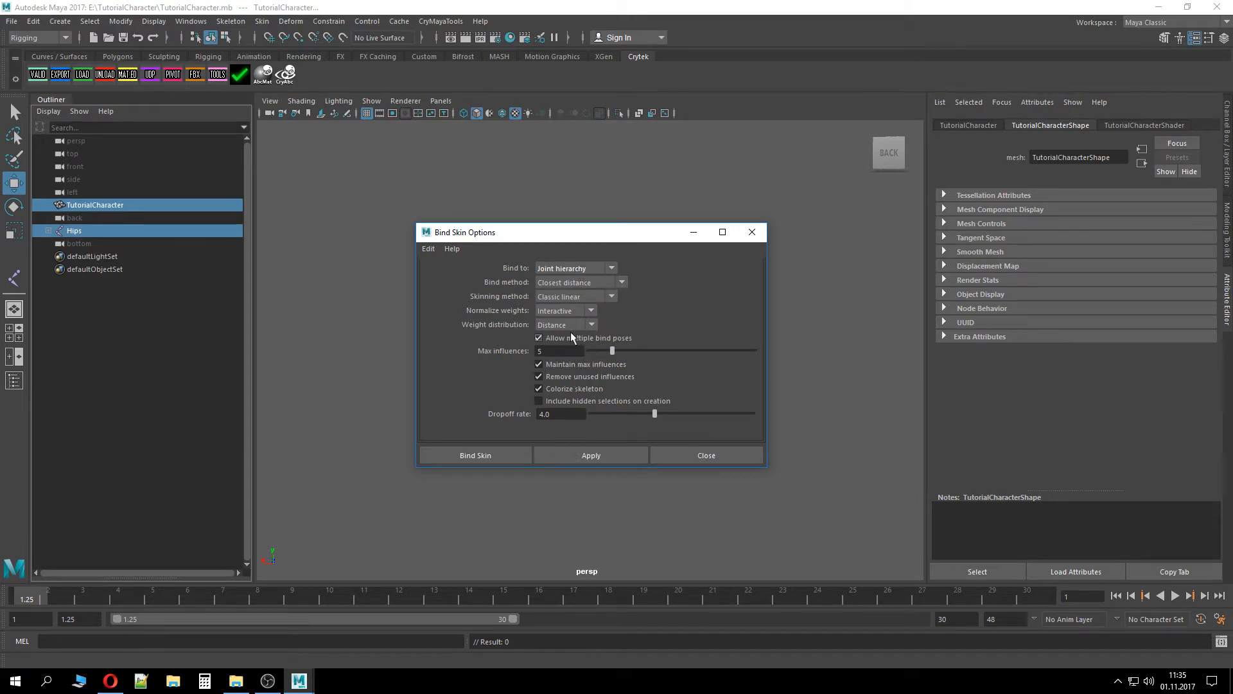
click(498, 457)
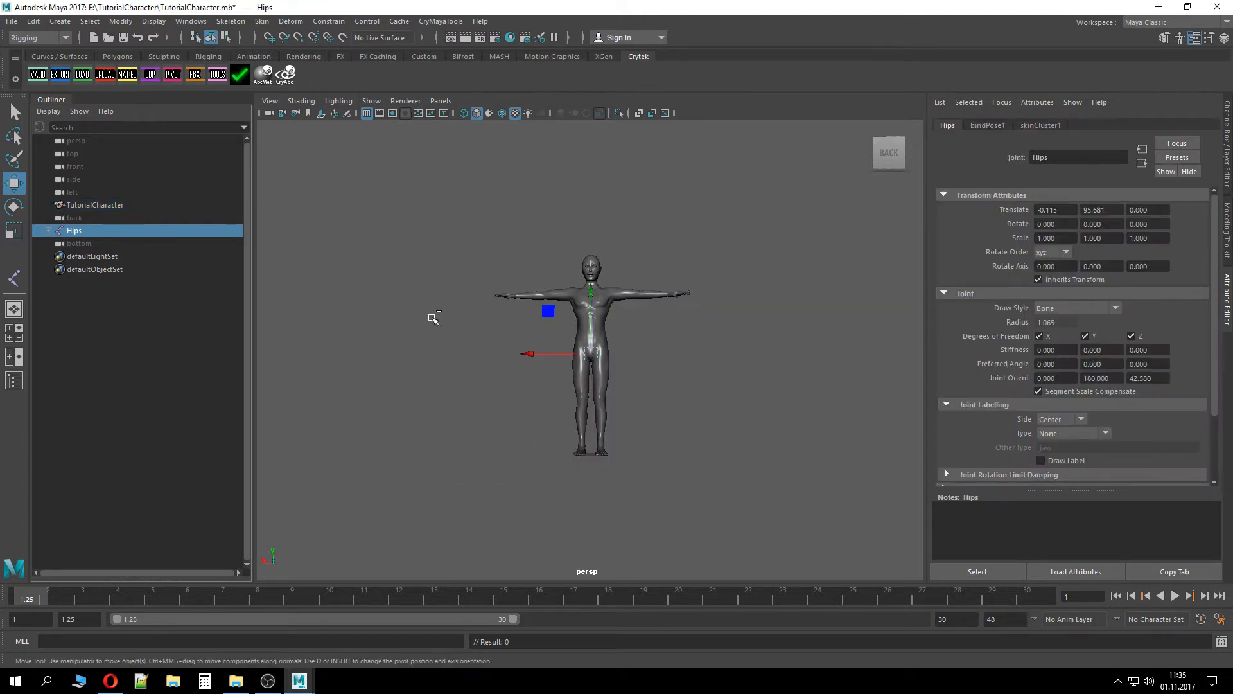
Rotate the R_Feet joint to test the skin deformation and undo the rotation
shift+click(50, 232)
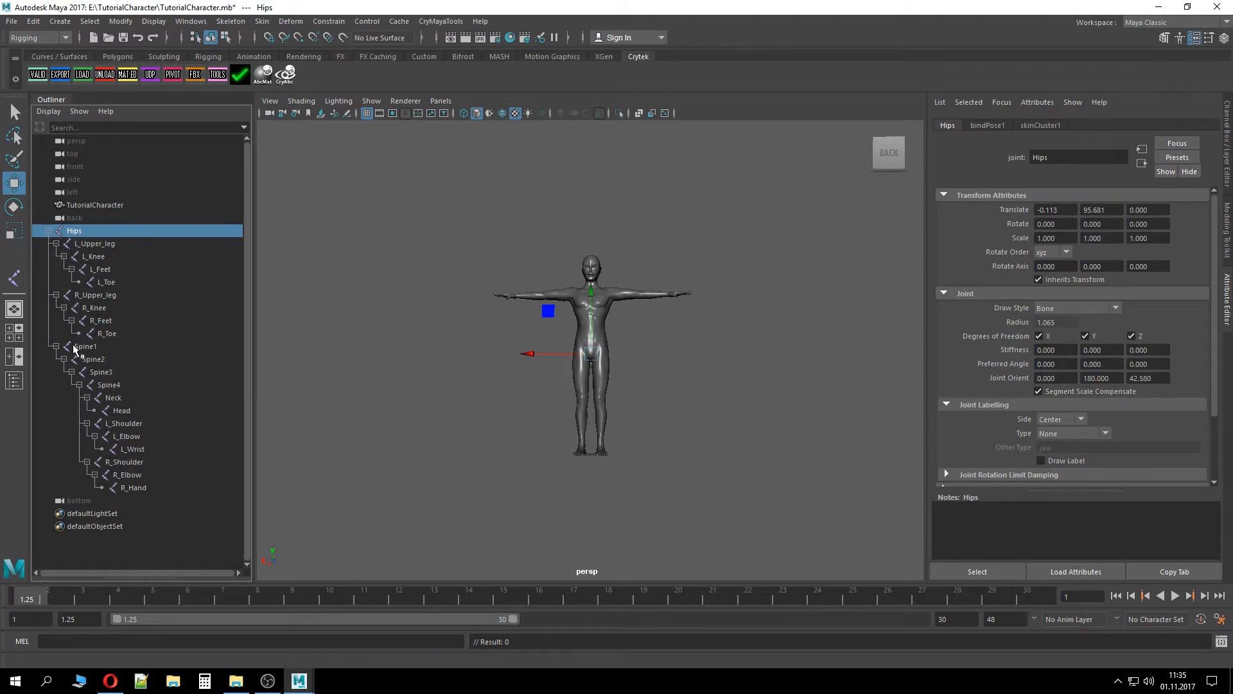
click(98, 321)
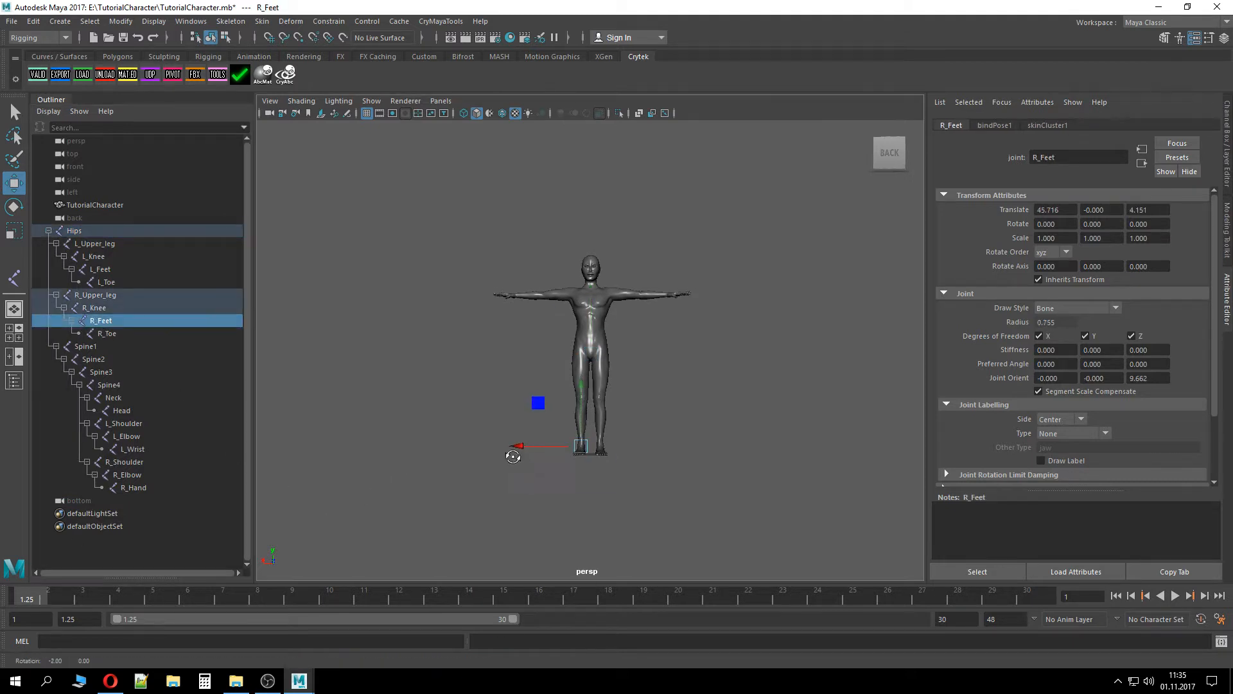
alt+drag(512, 449, 669, 498)
drag(515, 435, 432, 446)
key(ctrl+z)
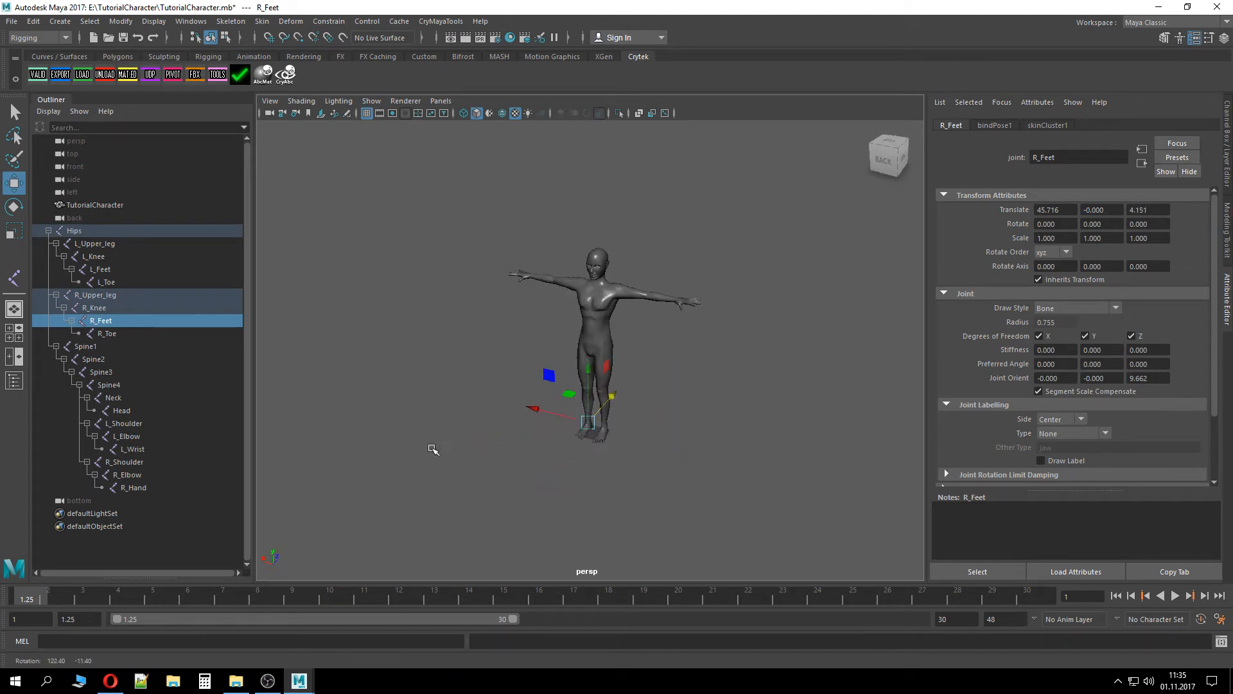
Set the playback start frame to -10 and move the current time to frame -10
click(688, 409)
alt+drag(688, 410, 649, 407)
drag(86, 617, 3, 616)
text(+)
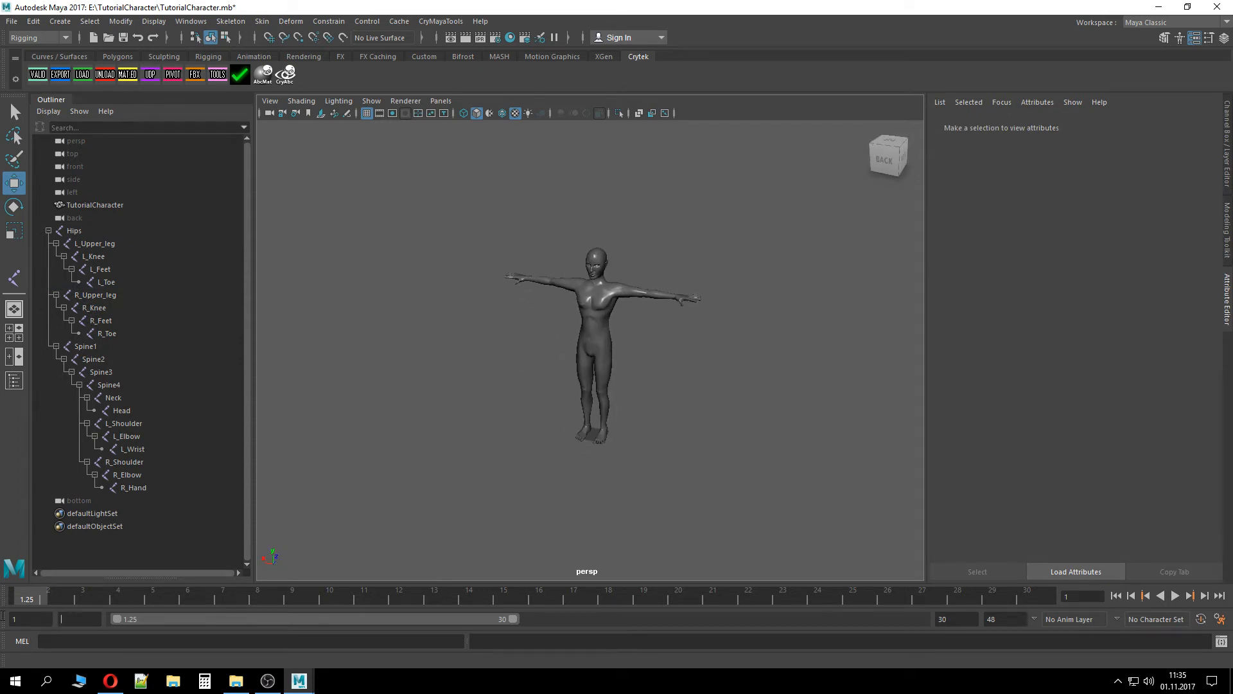
text(10)
key(Return)
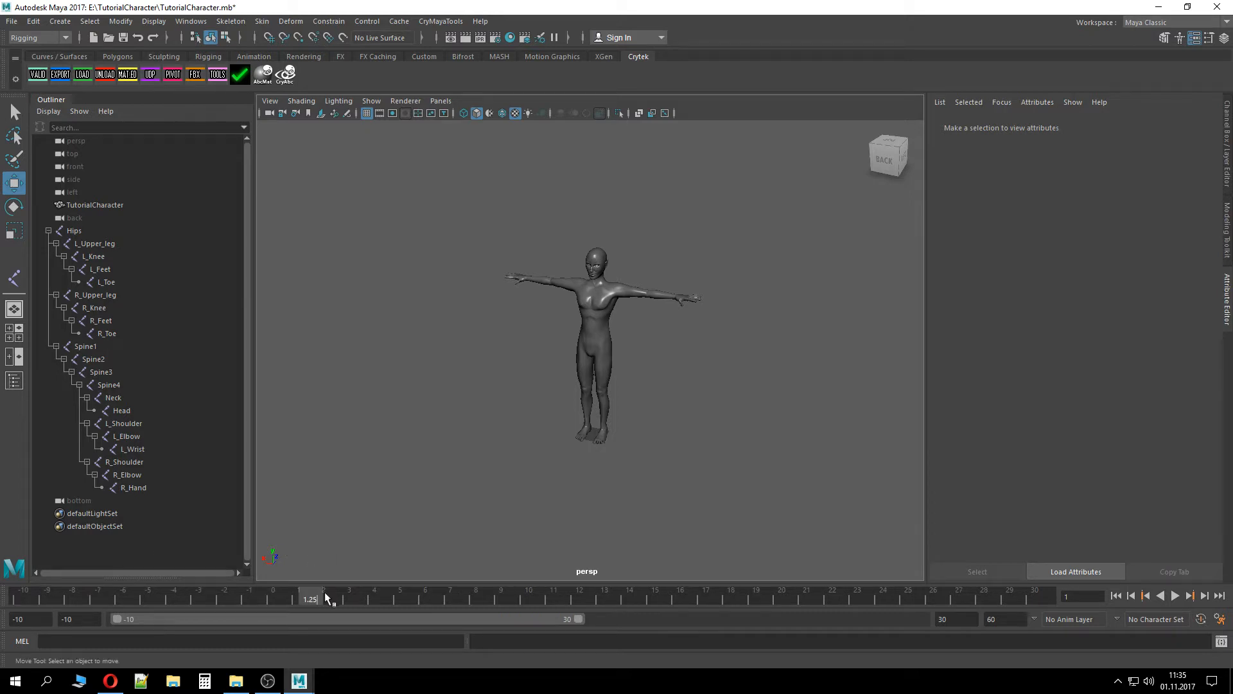
drag(326, 597, 23, 597)
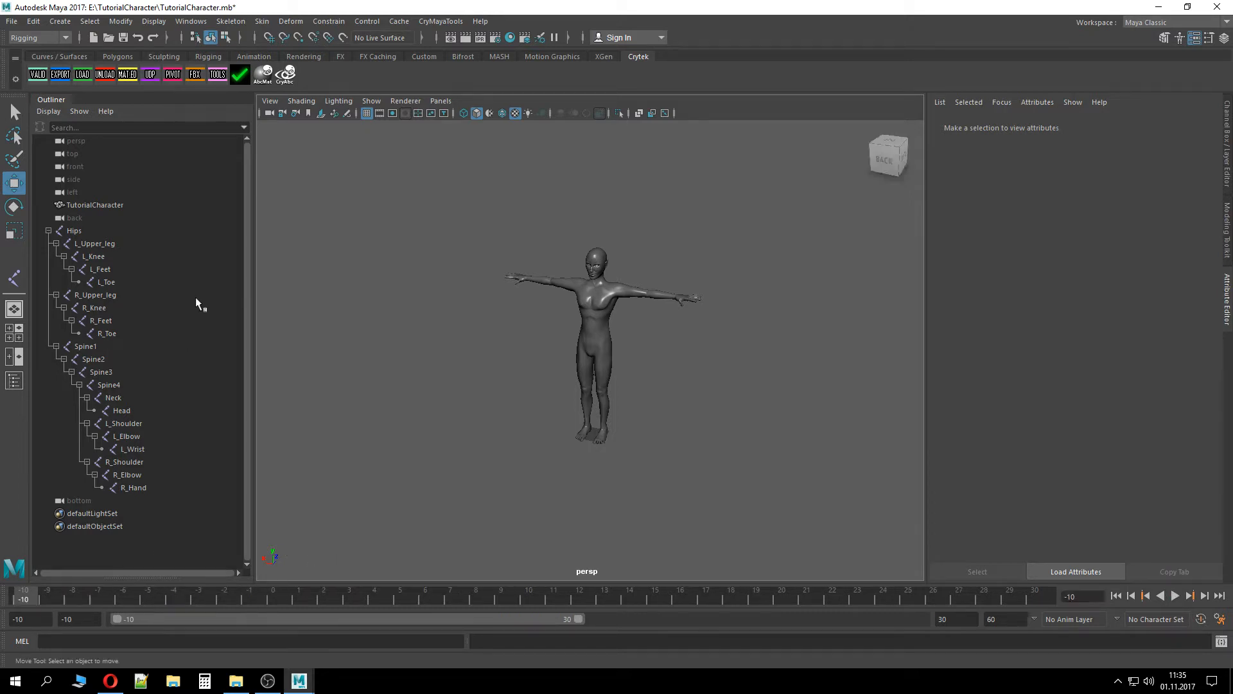
Select all skeleton joints from Hips through R_Hand and save the scene
click(77, 230)
shift+click(148, 490)
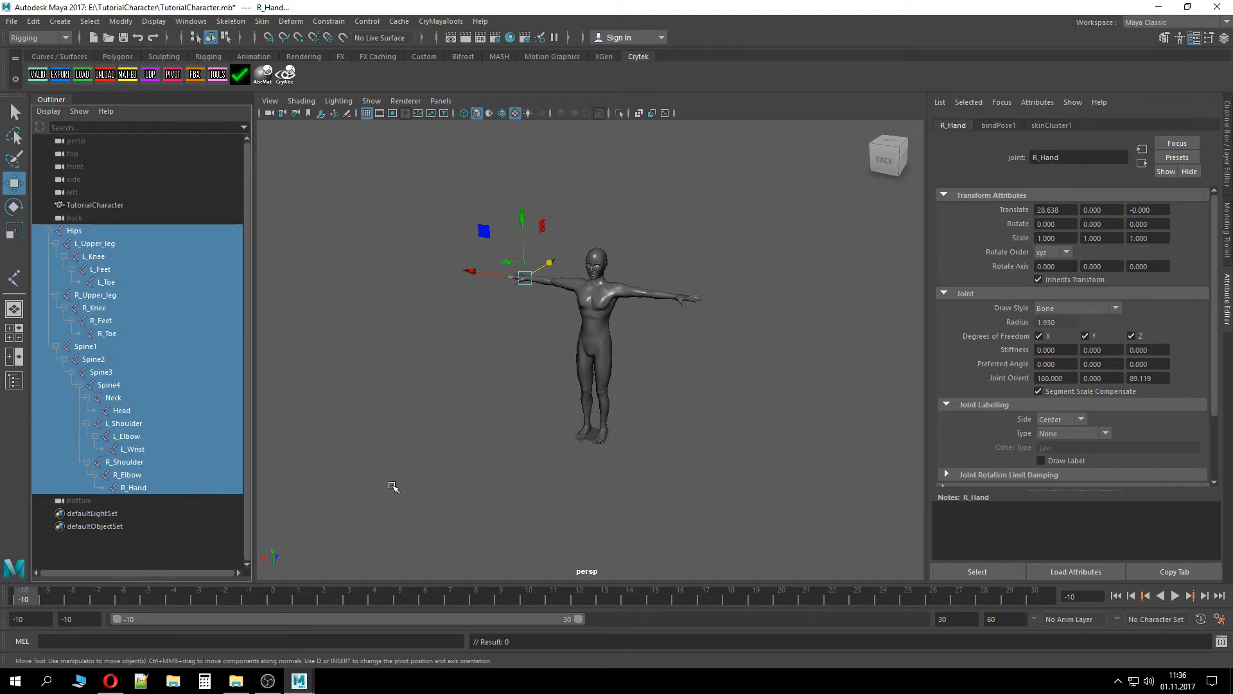
key(ctrl+s)
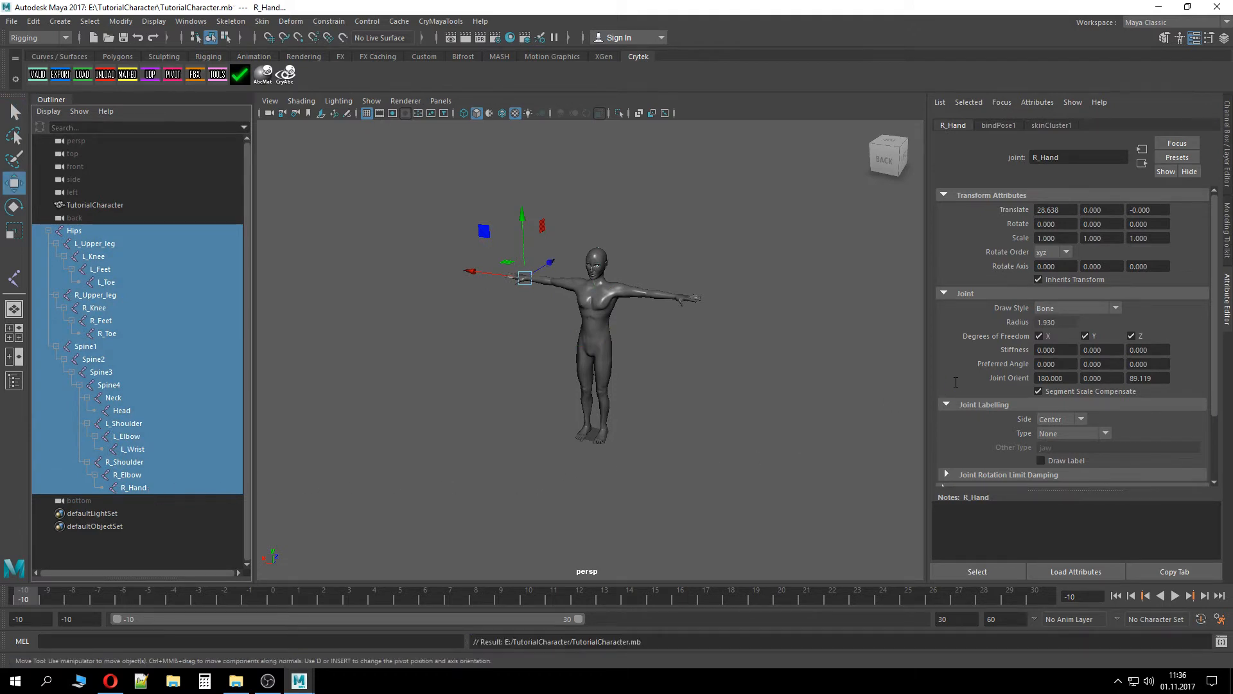
Set a keyframe on all selected joints at frame -10
key(s)
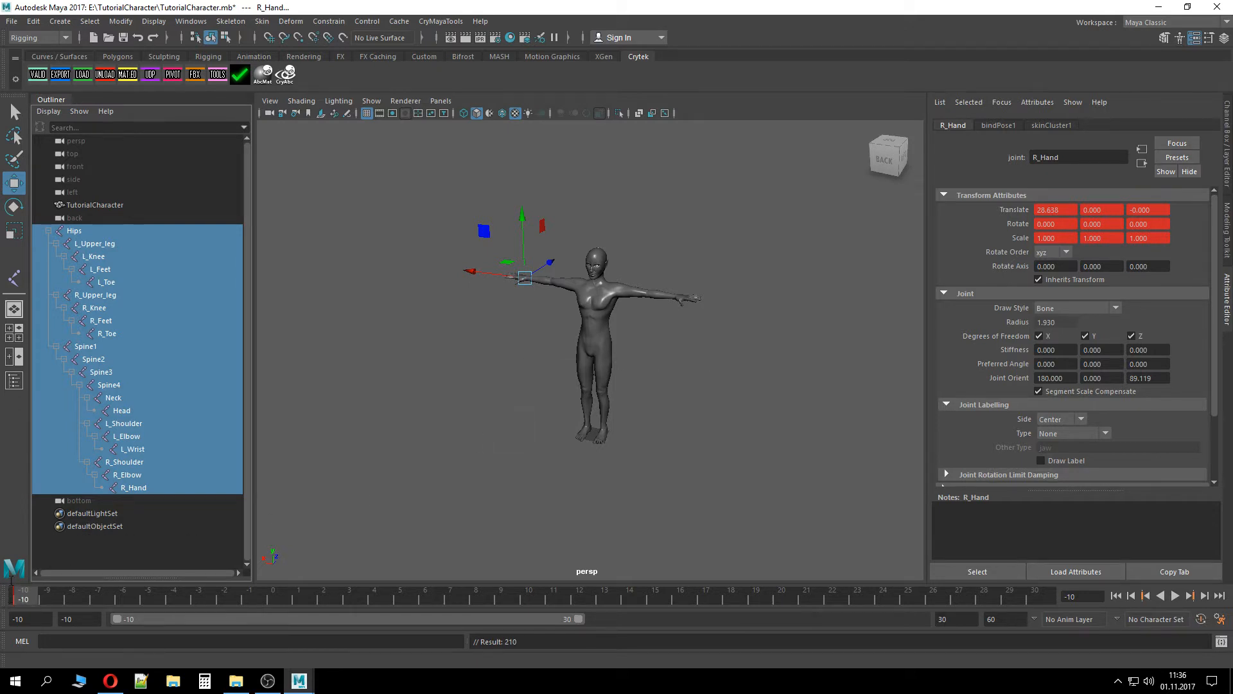
alt+drag(685, 372, 739, 394)
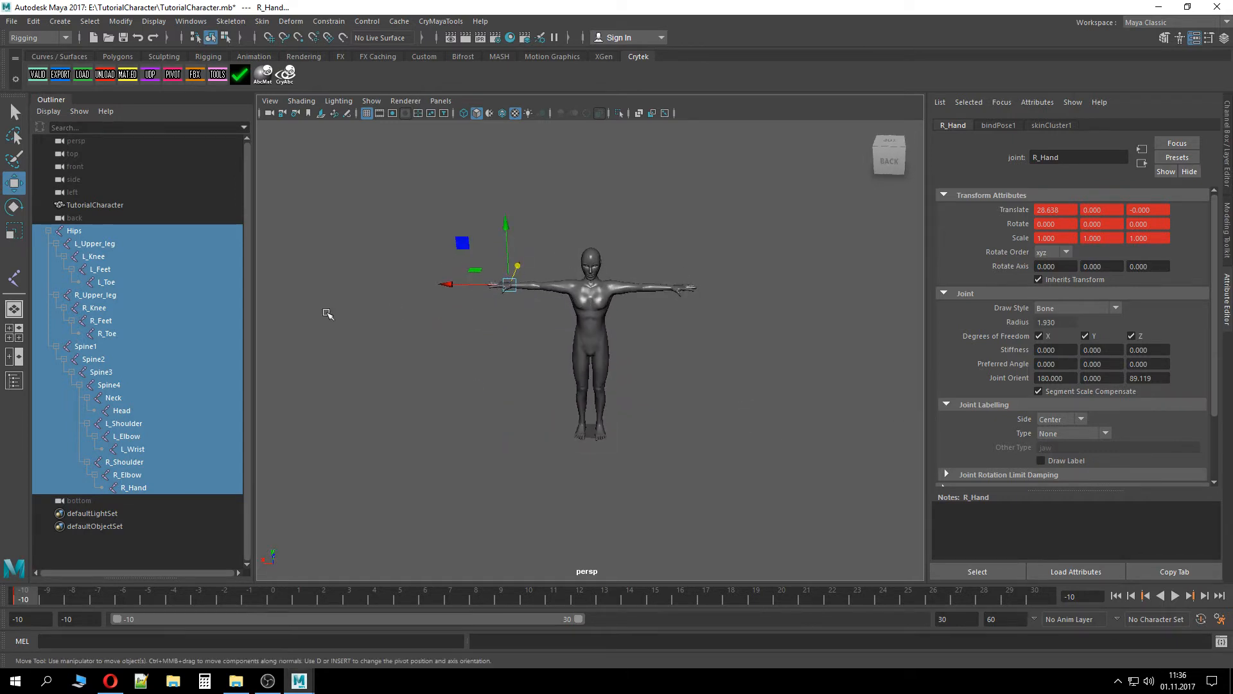
alt+drag(621, 315, 636, 355)
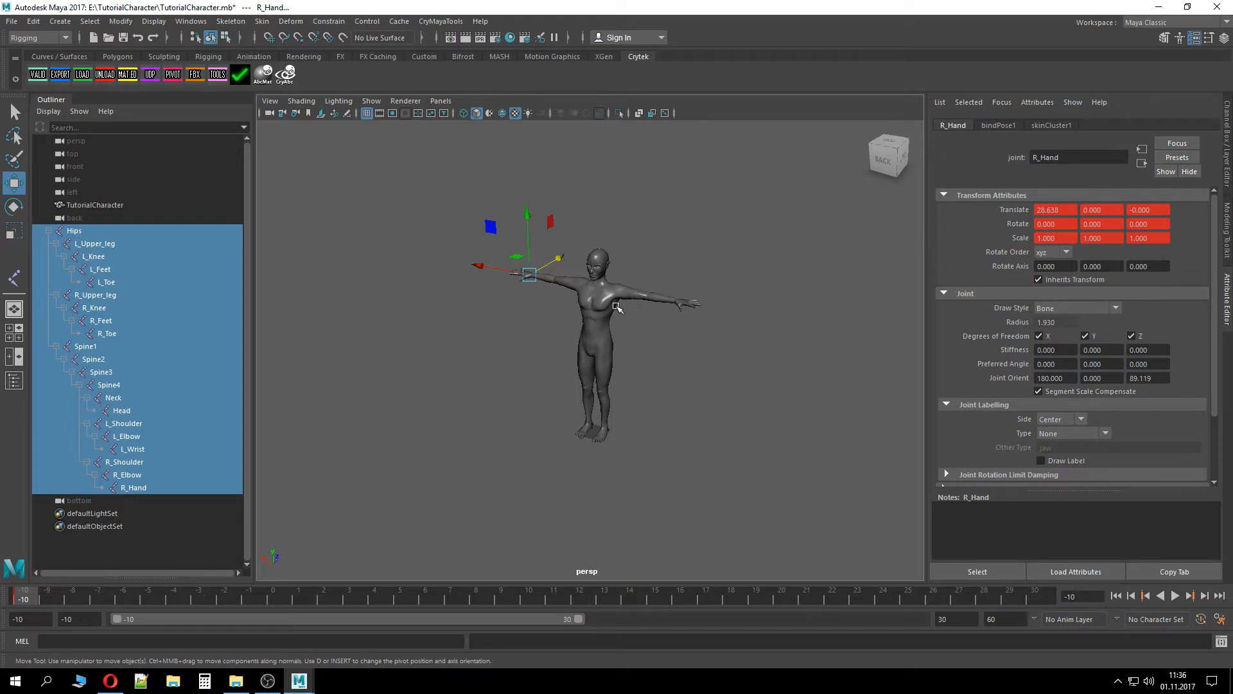
click(606, 228)
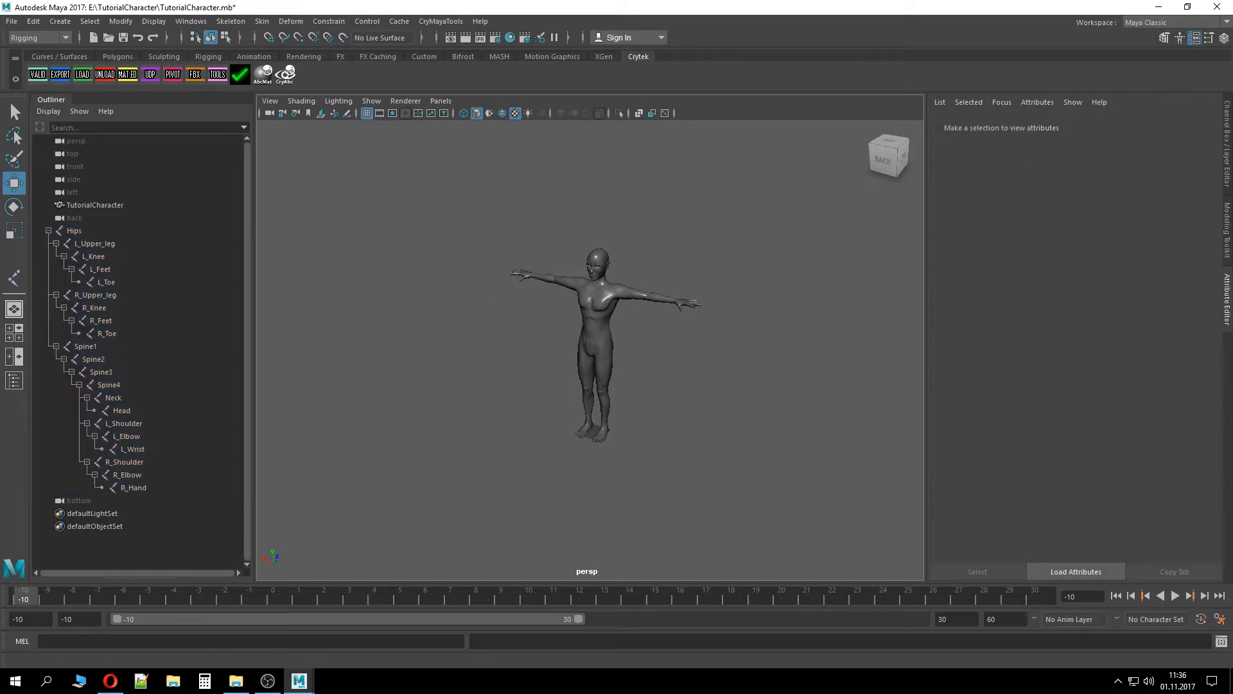
Create a polygon plane at the character's feet
click(48, 230)
click(72, 231)
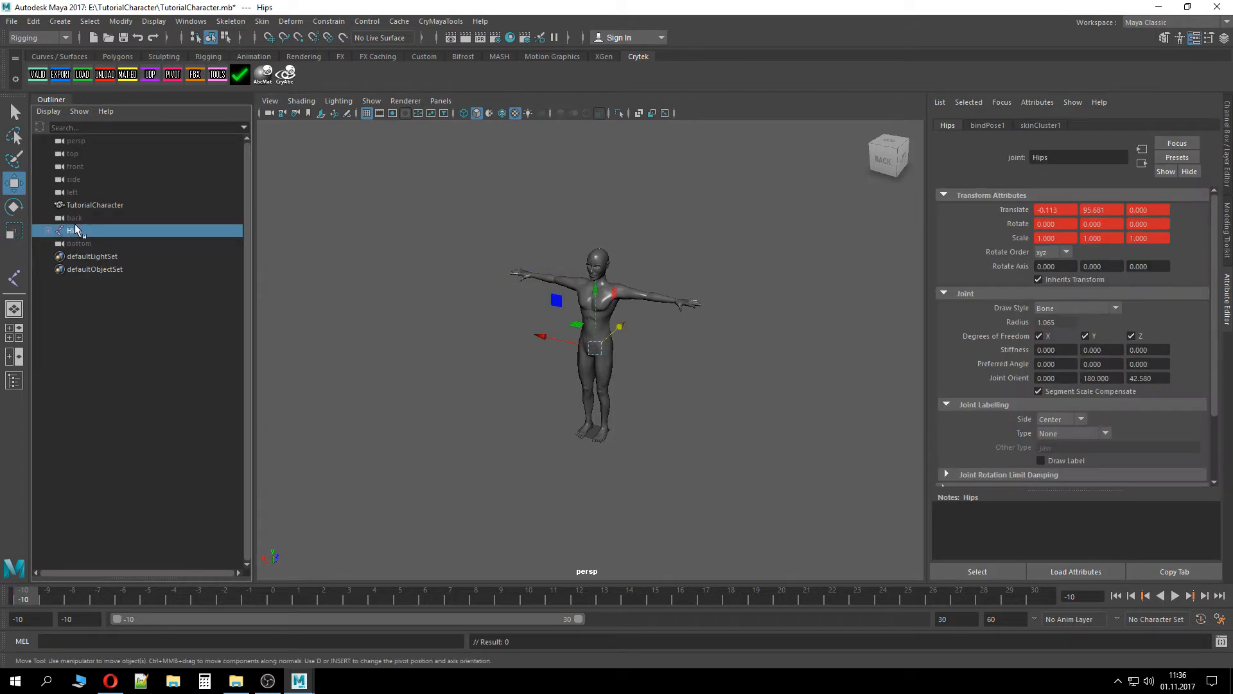
click(118, 57)
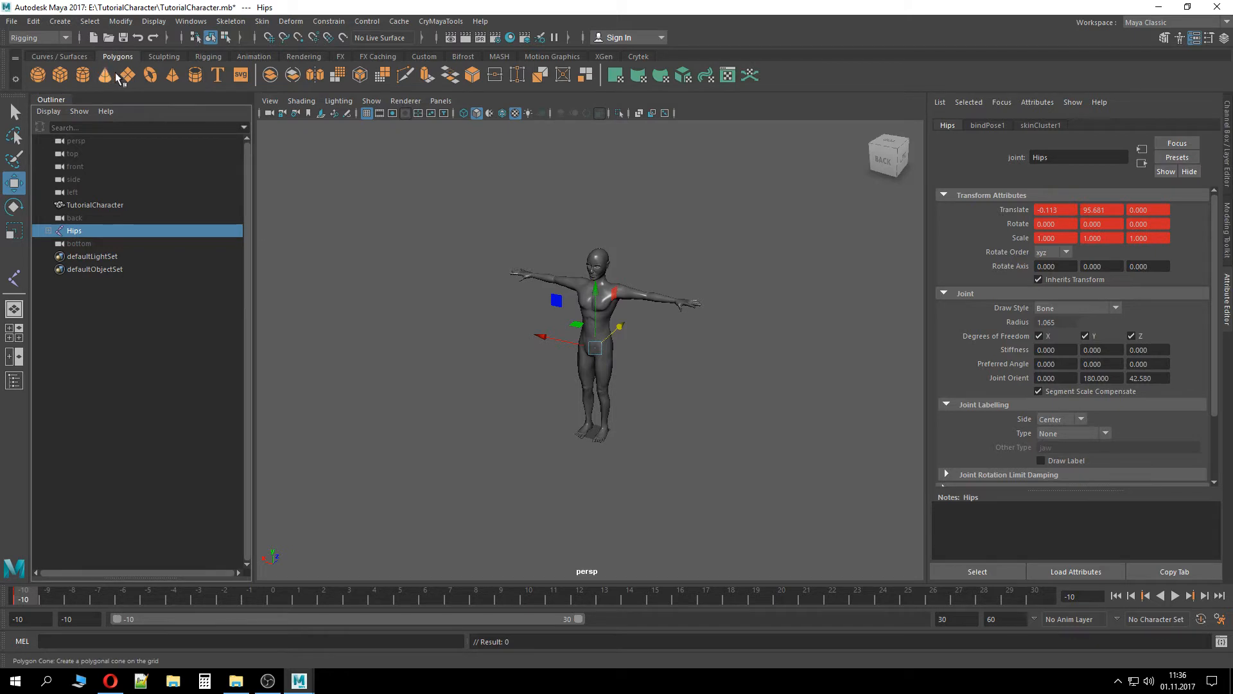
click(132, 77)
key(f)
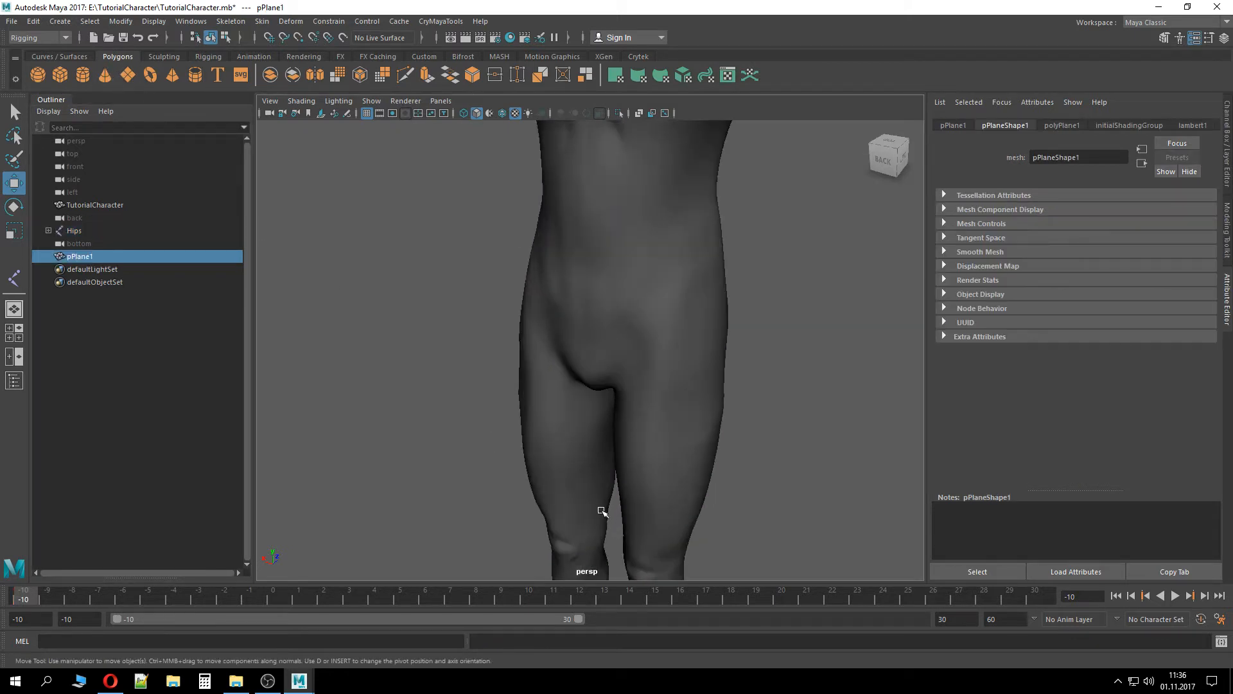
scroll(625, 507, up, 5)
alt+middle_drag(625, 507, 620, 372)
scroll(672, 490, up, 2)
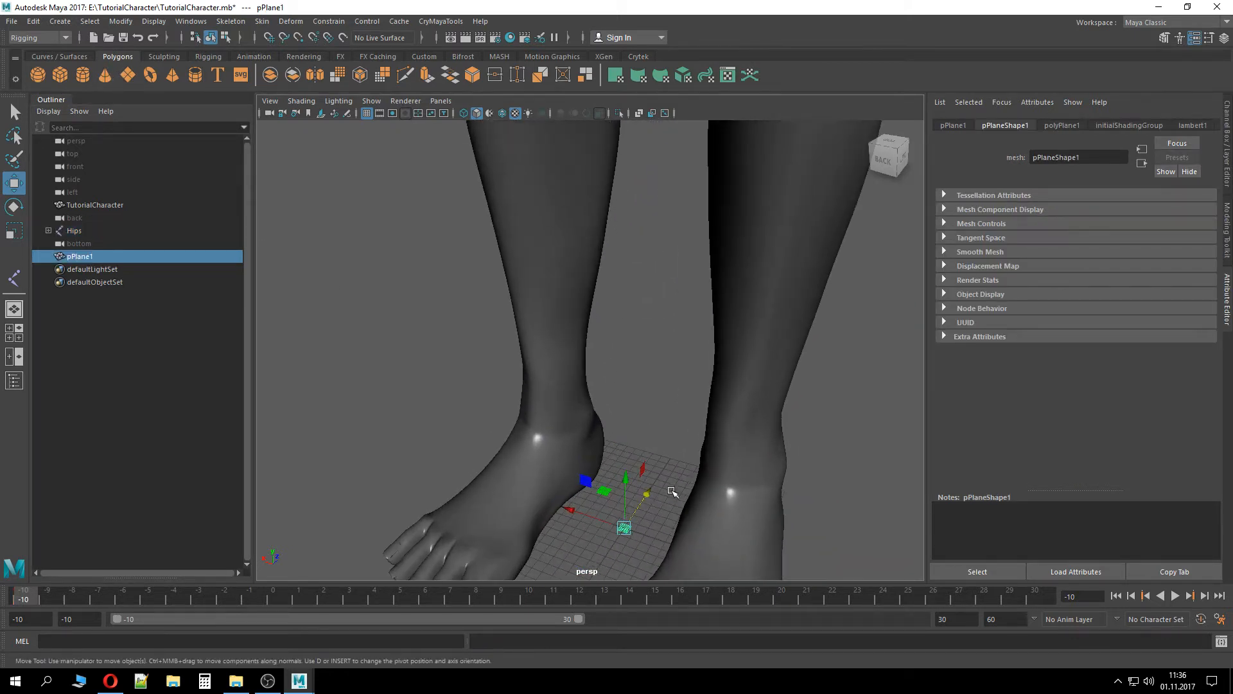
scroll(672, 491, down, 4)
scroll(672, 490, down, 8)
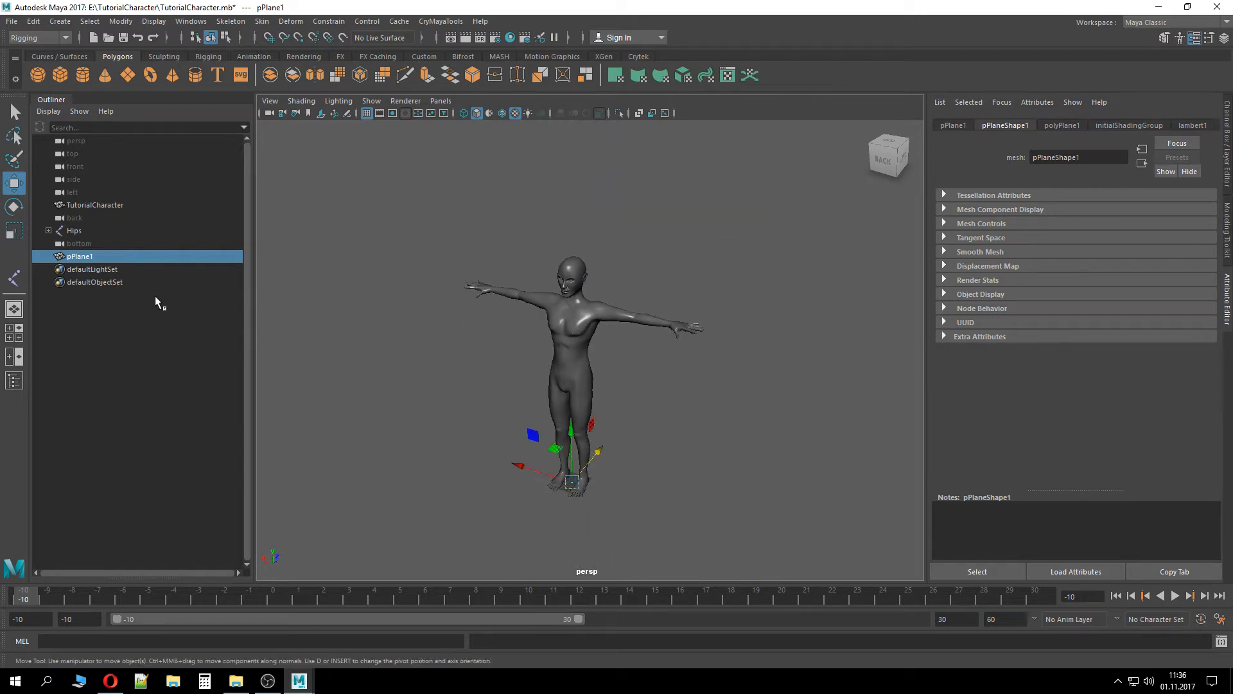
Rename the plane Dummy and assign it a new Phong shader
double_click(136, 256)
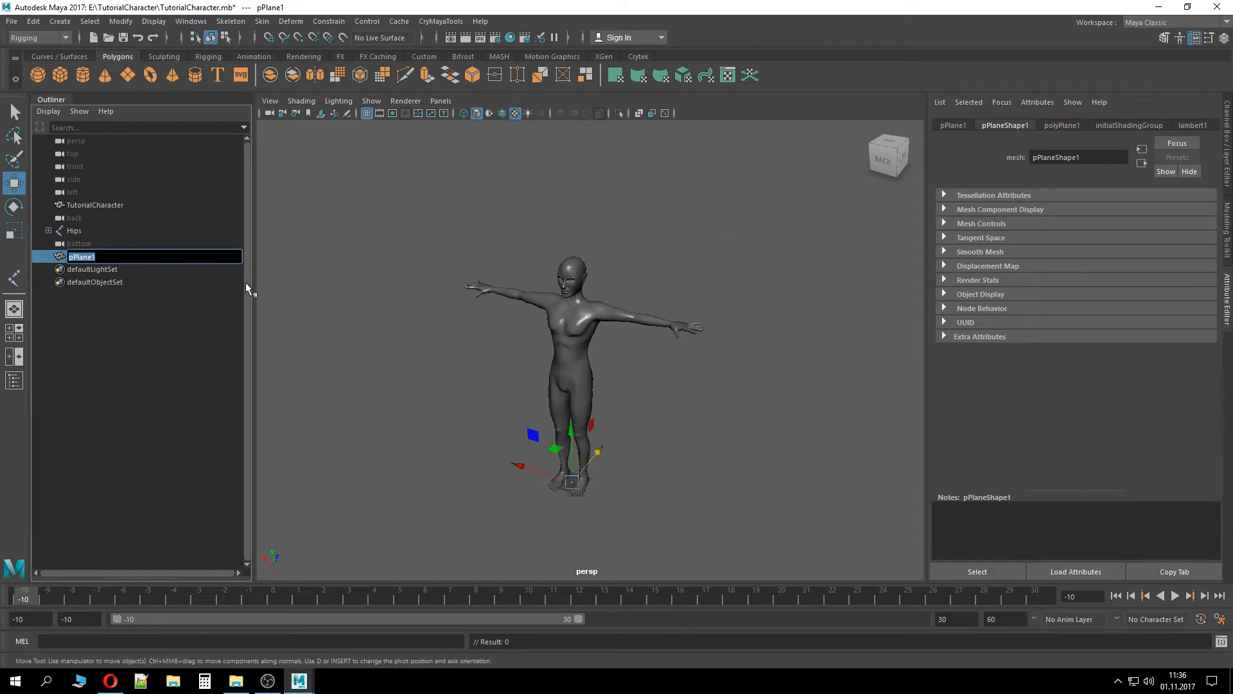
text(Dummy)
key(Return)
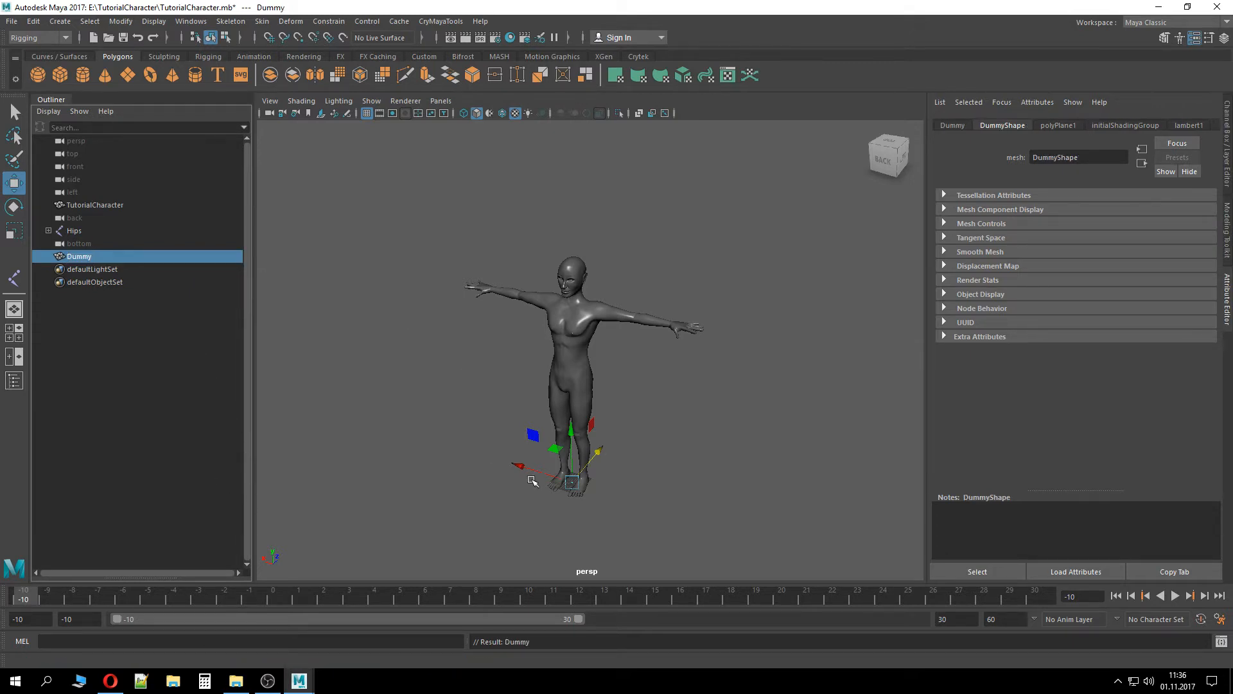
right_drag(575, 310, 662, 614)
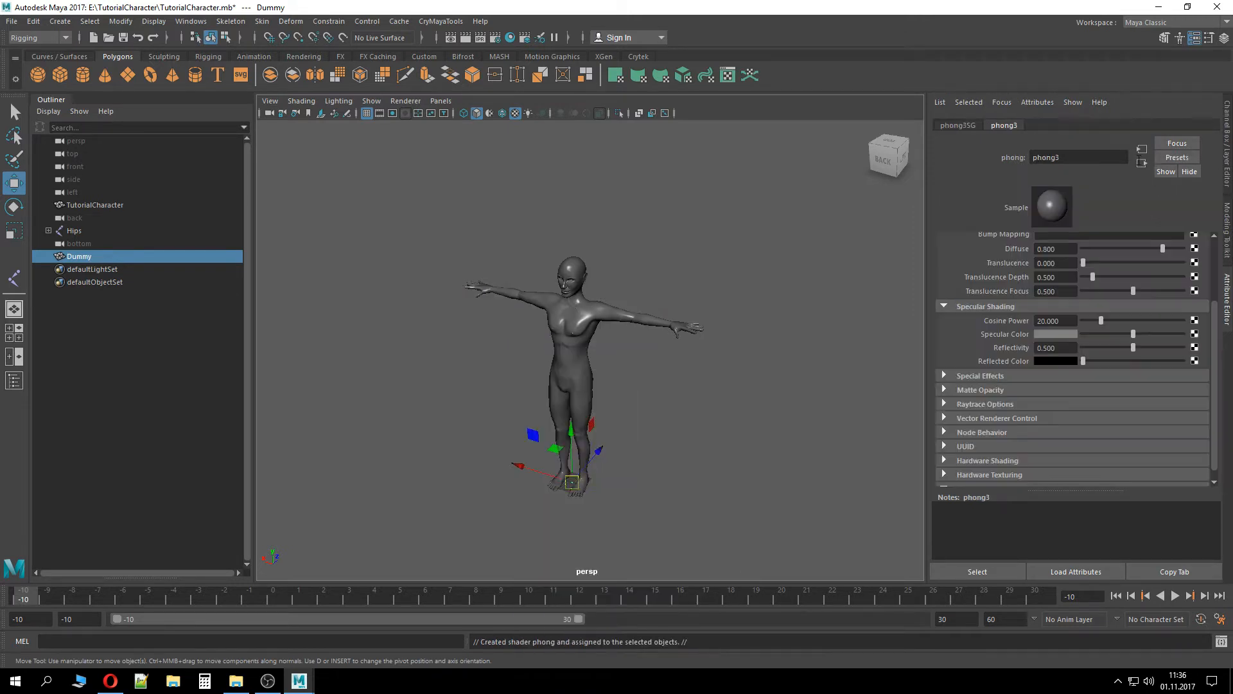
Rename the new Phong shader DummyShader
text(DummyShader)
key(Return)
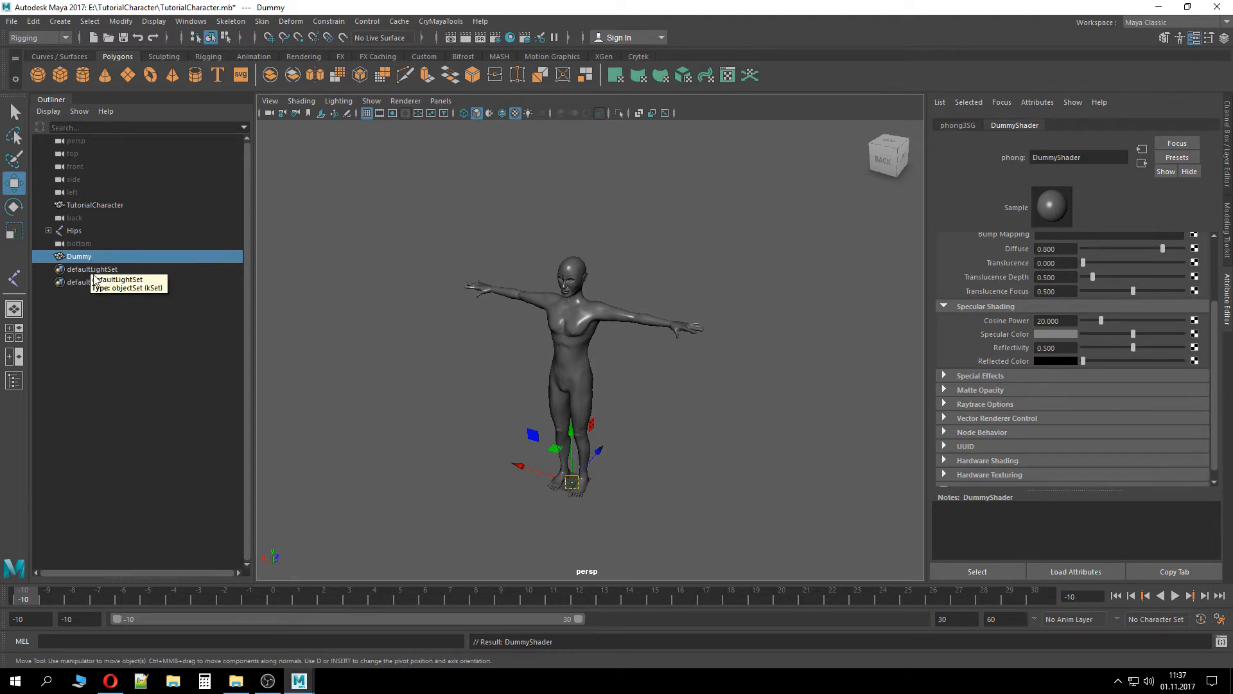
Reorder TutorialCharacter in the scene hierarchy so it sits directly below the top camera
mouse_move(77, 260)
middle_down()
mouse_move(97, 166)
mouse_move(87, 260)
middle_up()
click(83, 206)
middle_drag(89, 219, 88, 238)
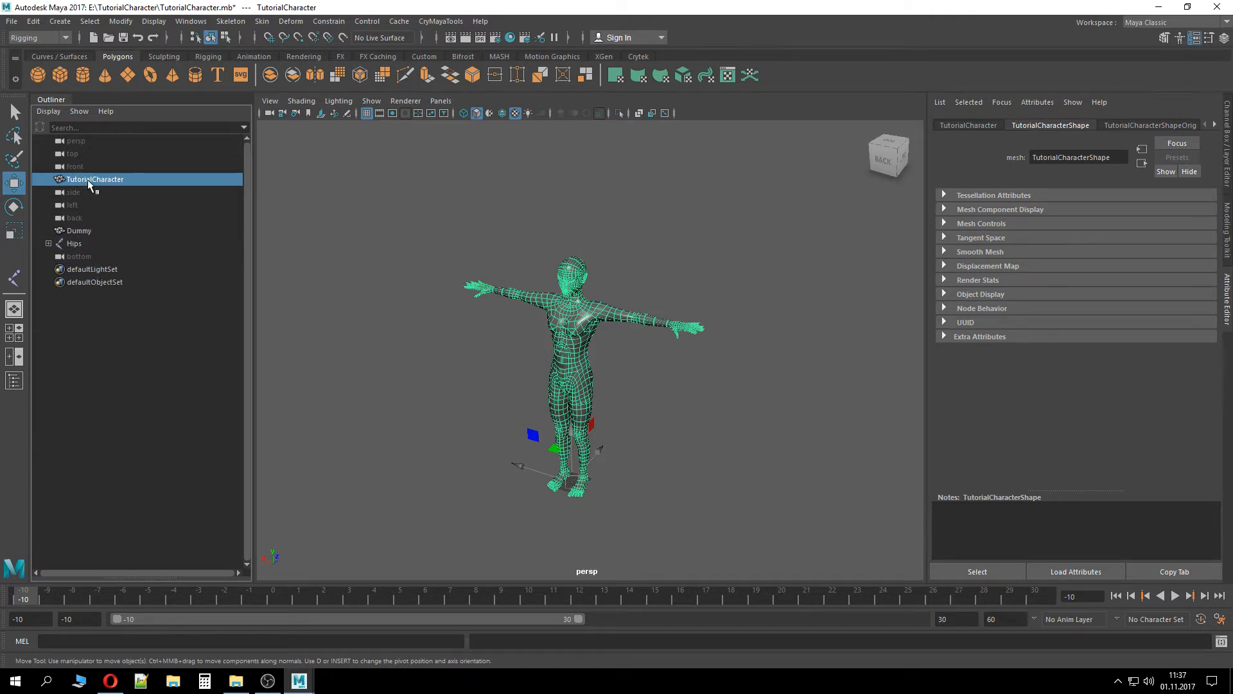
middle_drag(88, 179, 88, 287)
middle_drag(88, 173, 86, 261)
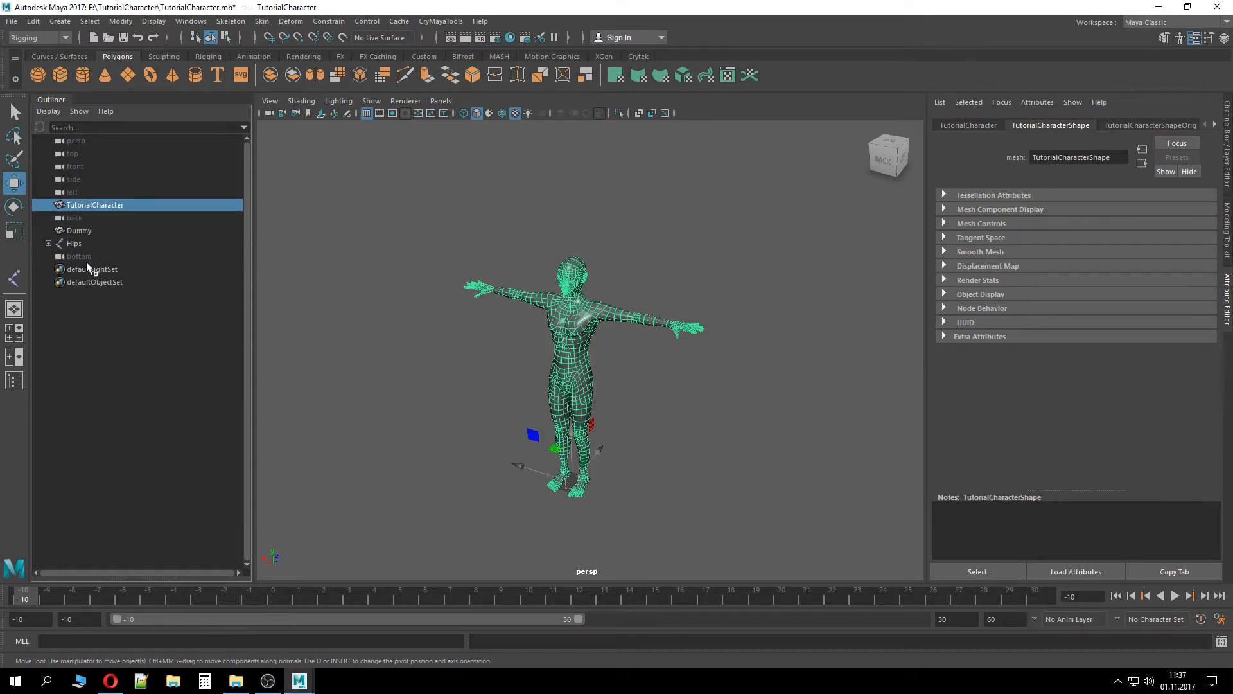
middle_drag(88, 219, 87, 263)
key(ctrl+z)
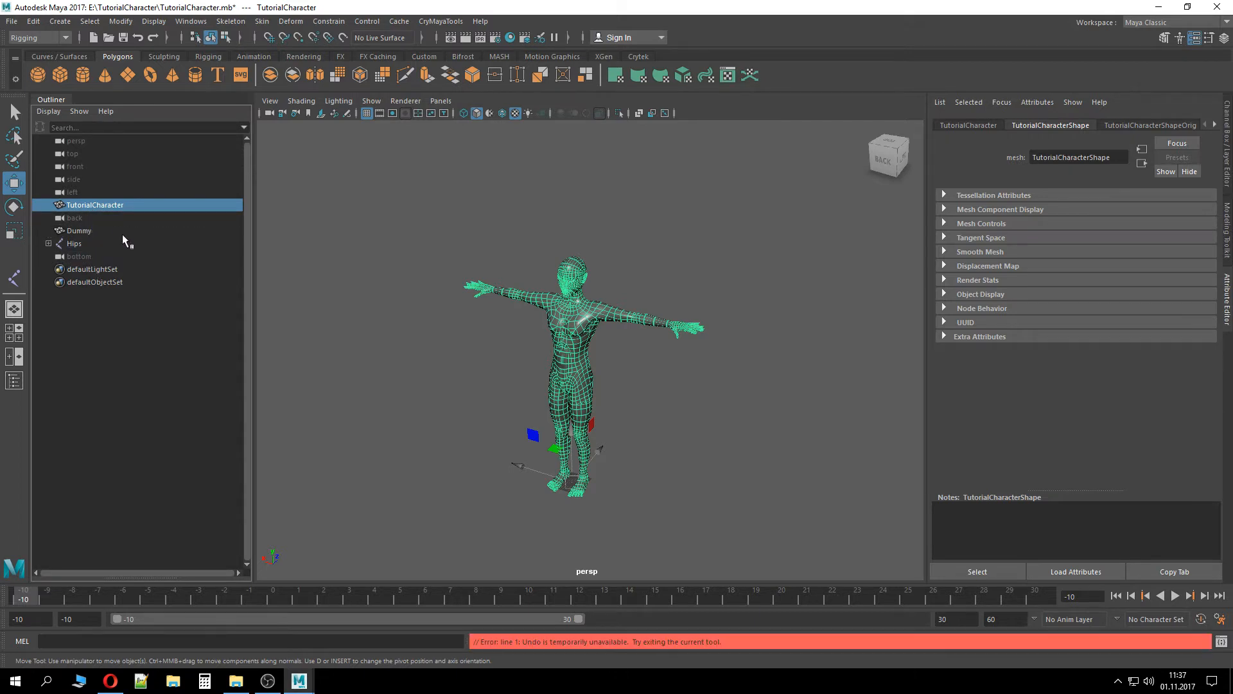
middle_drag(125, 205, 119, 187)
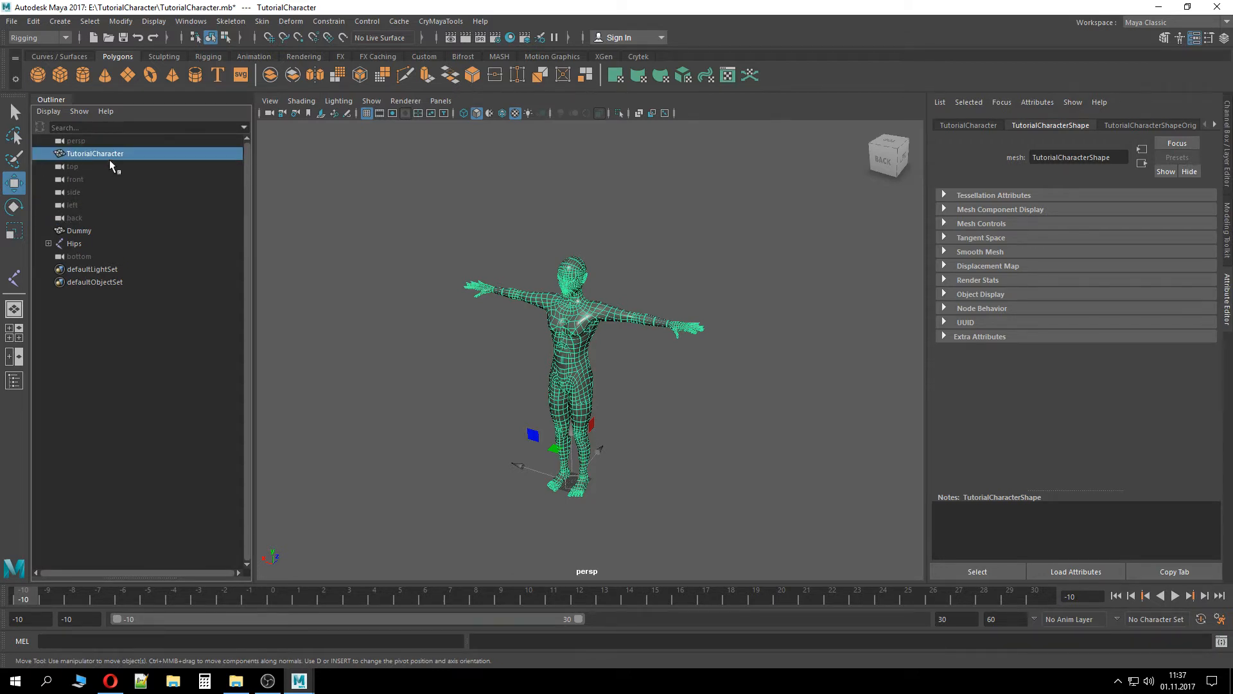
middle_drag(113, 156, 88, 230)
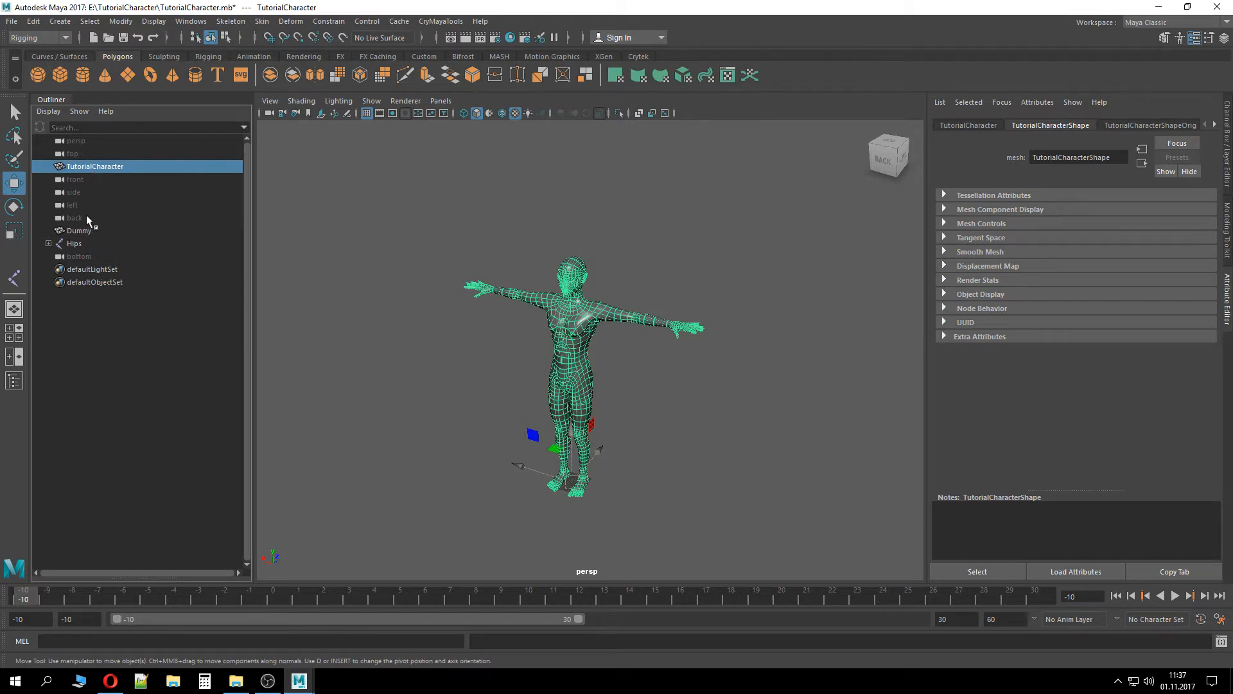
click(86, 216)
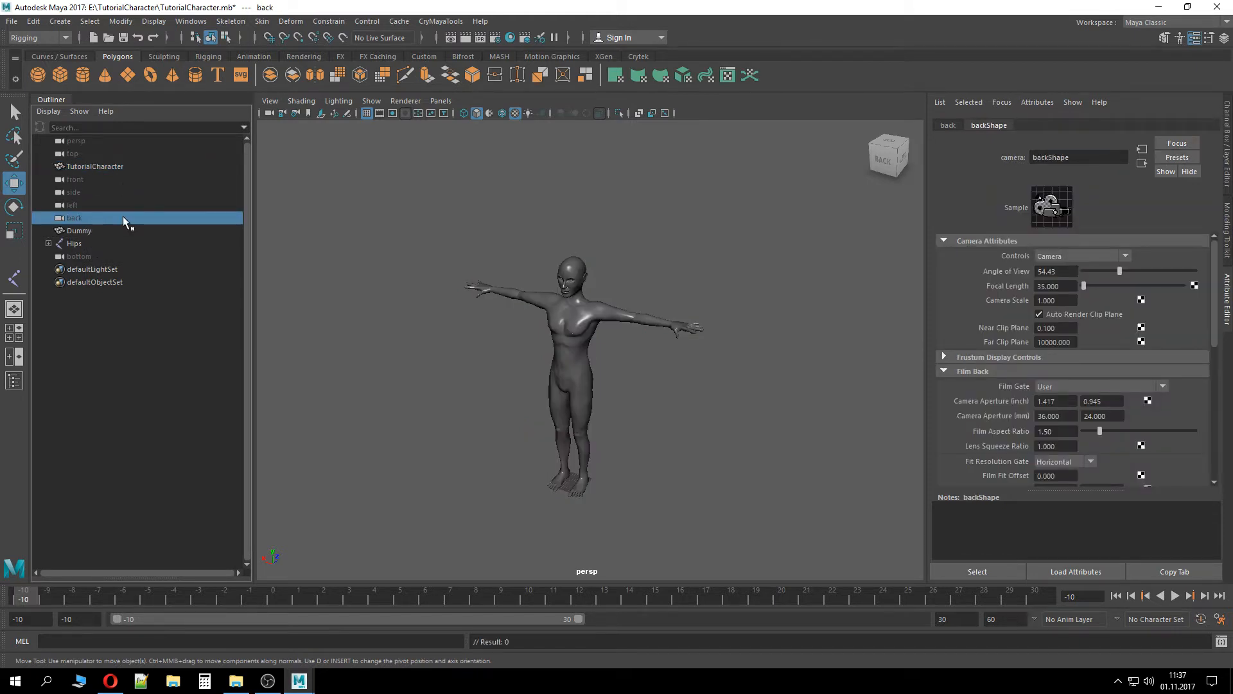
click(117, 166)
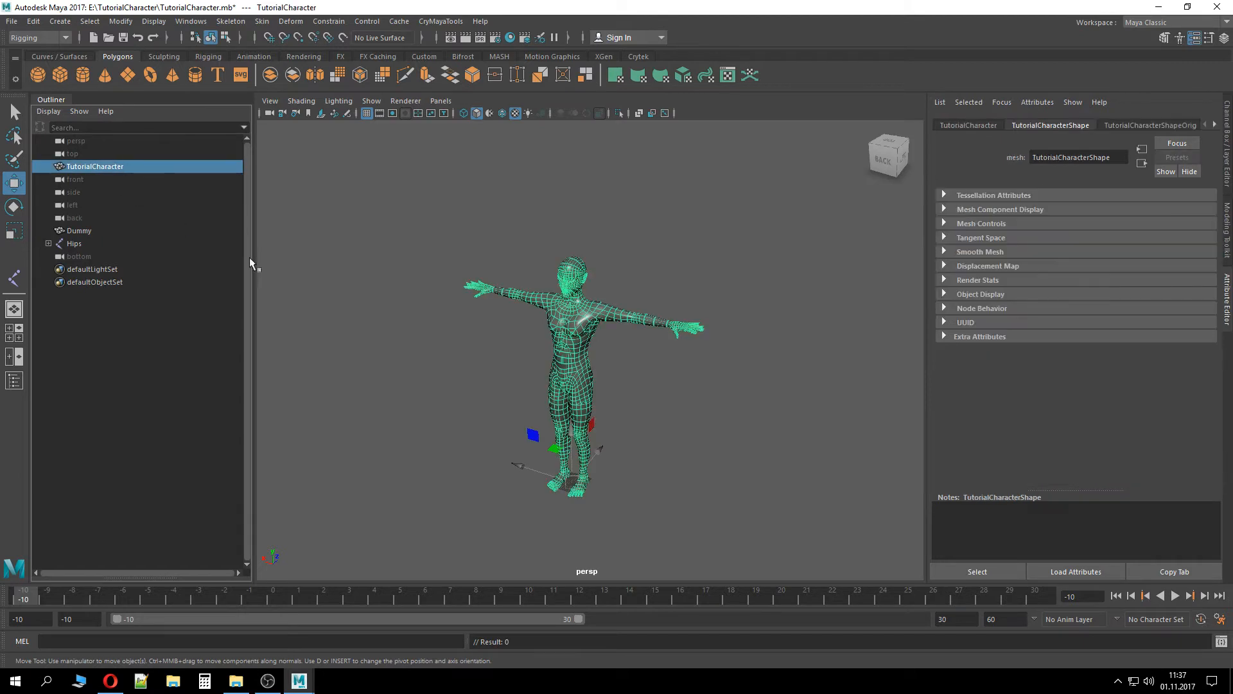
Save the scene after adjusting the TutorialCharacter's position in the hierarchy
mouse_move(532, 386)
alt+mouse_down()
mouse_move(649, 386)
mouse_move(552, 379)
alt+mouse_up()
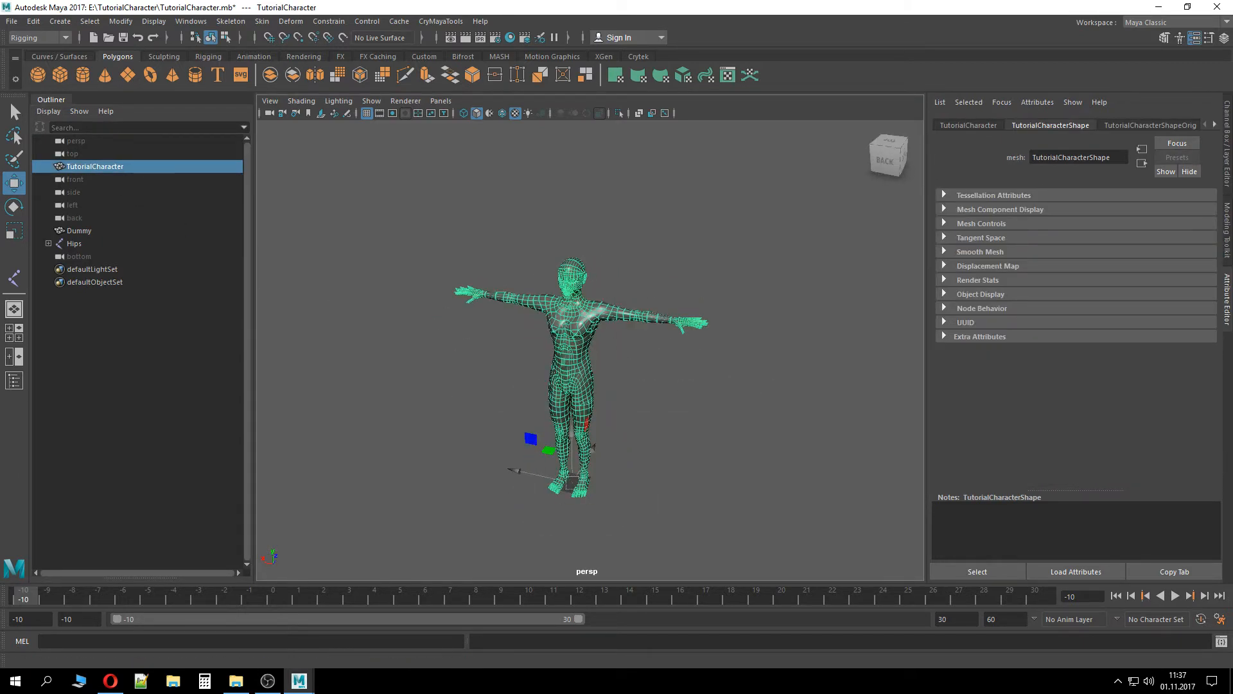
click(91, 176)
click(95, 168)
middle_drag(94, 169, 92, 233)
middle_drag(92, 179, 90, 240)
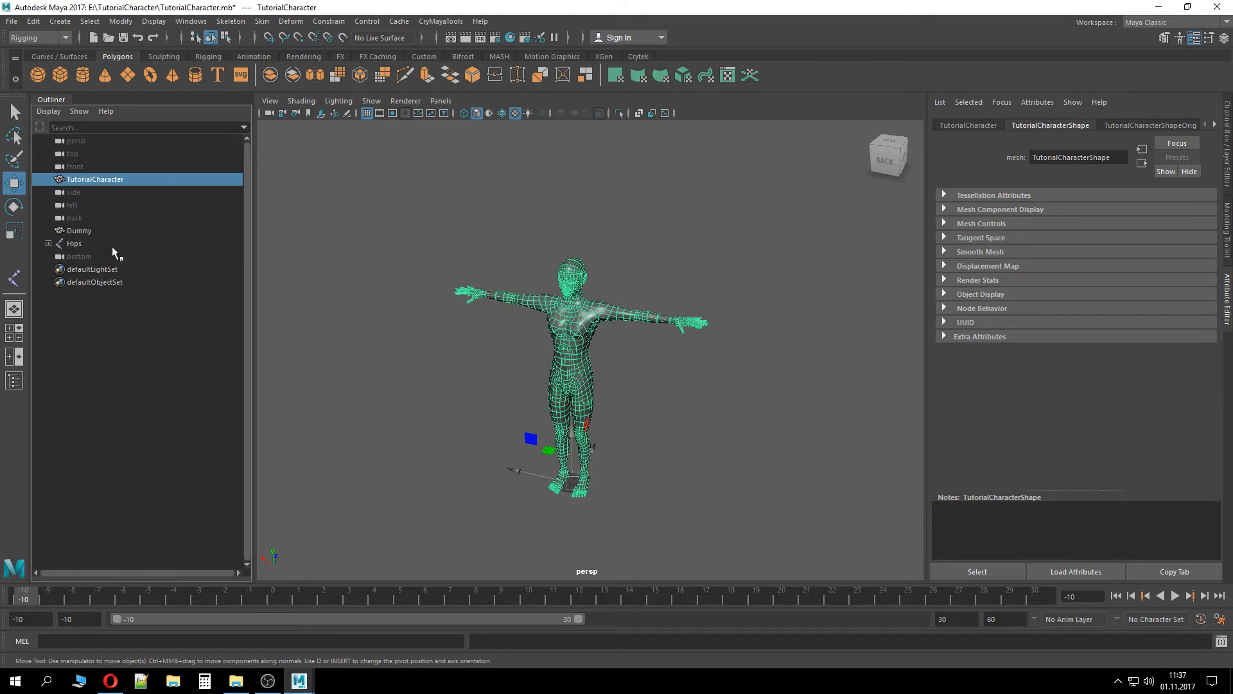
click(100, 229)
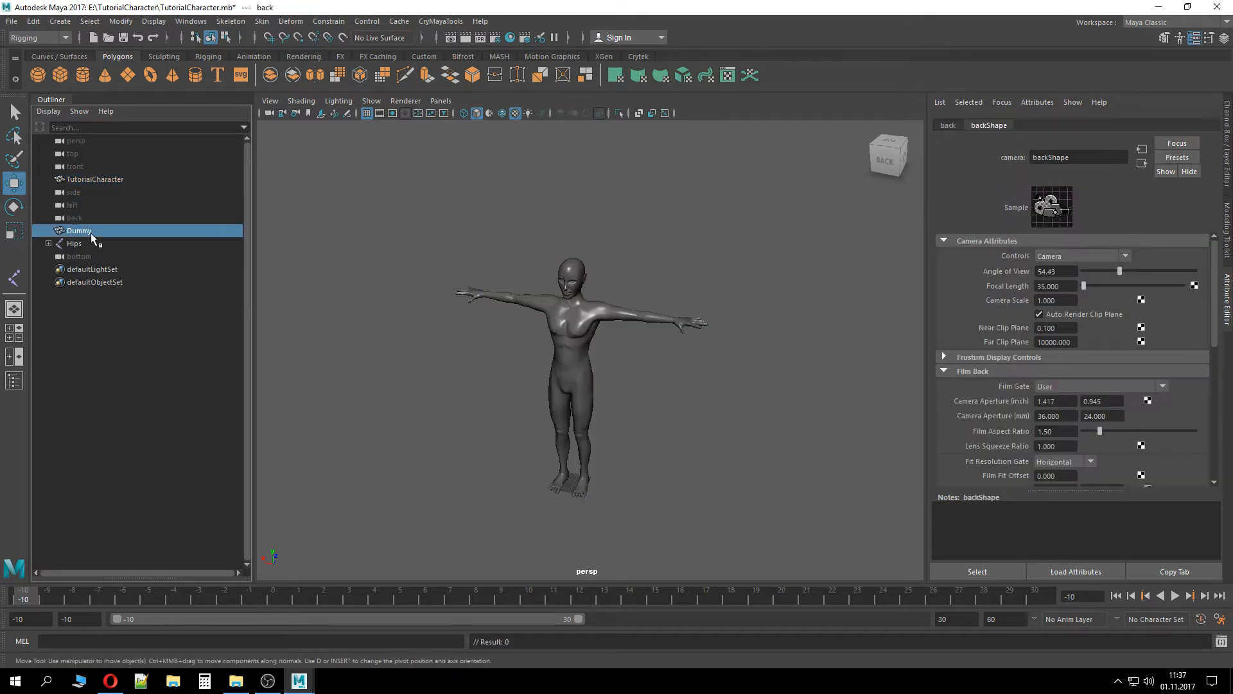
click(96, 180)
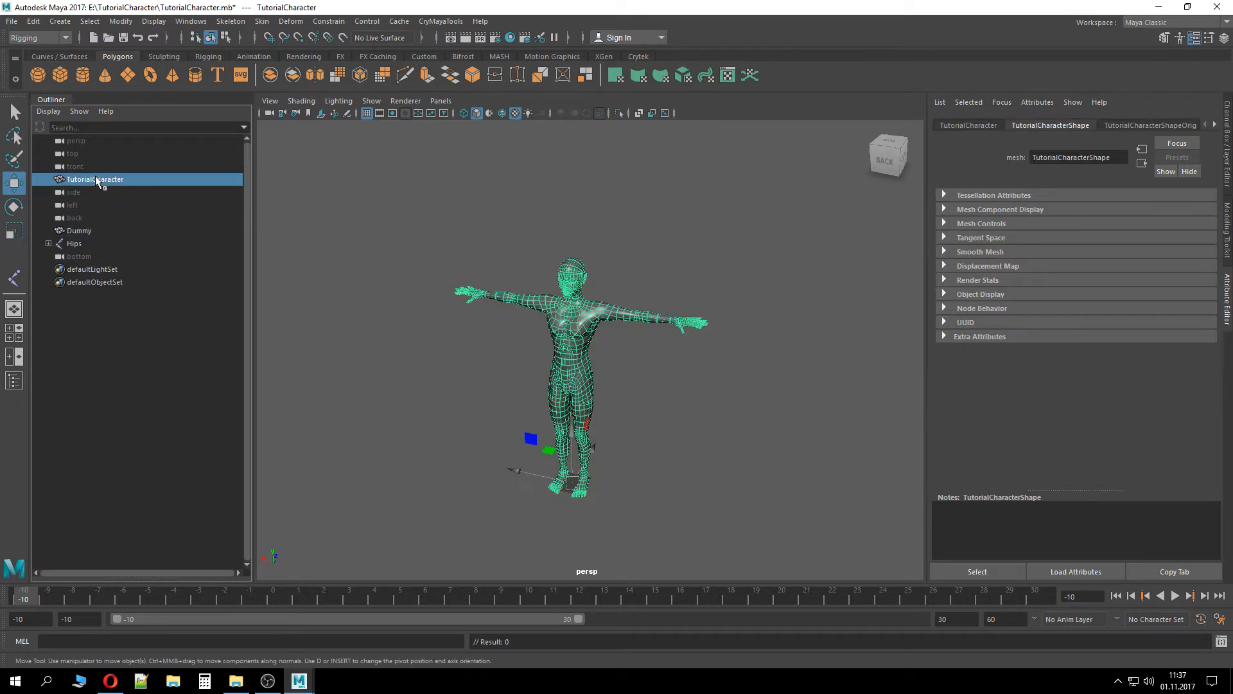
click(91, 230)
click(90, 243)
click(91, 220)
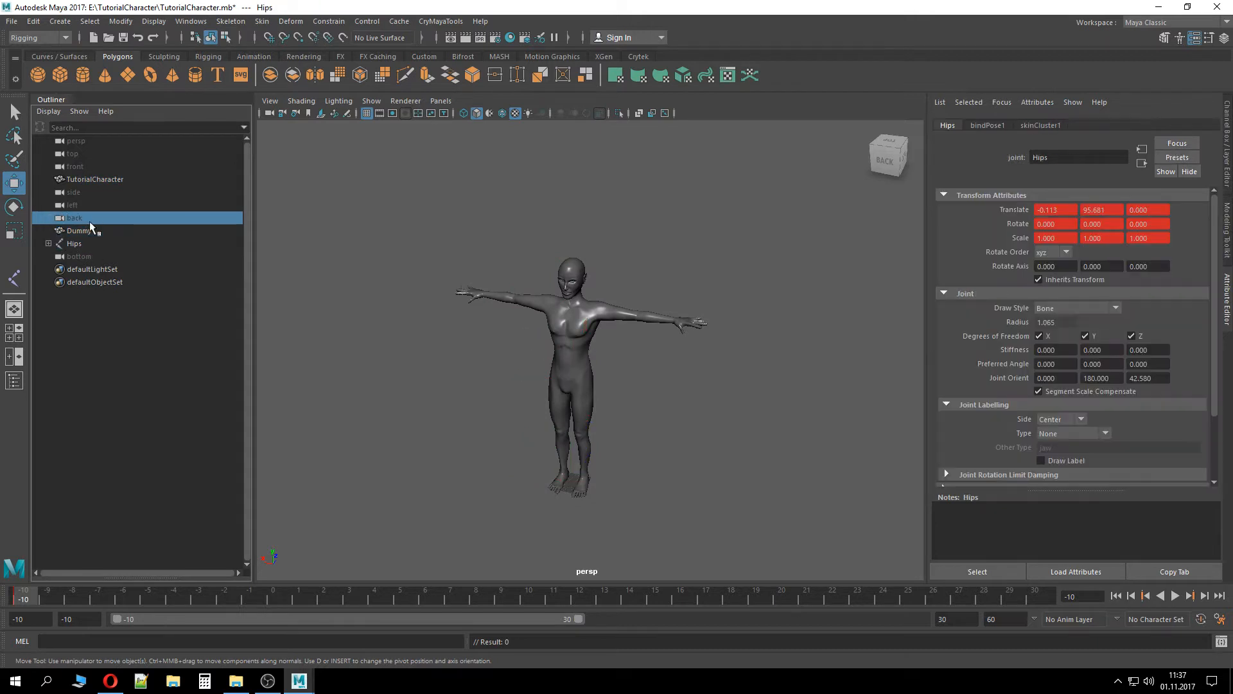
click(96, 180)
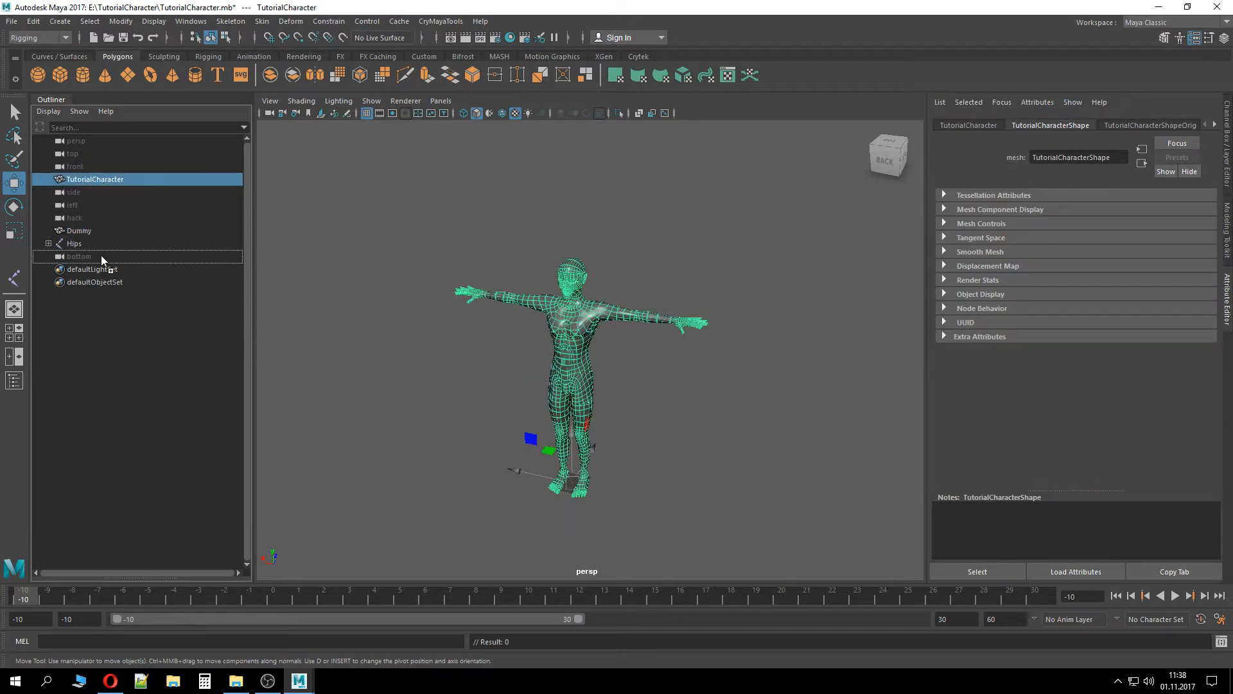
middle_drag(102, 255, 86, 233)
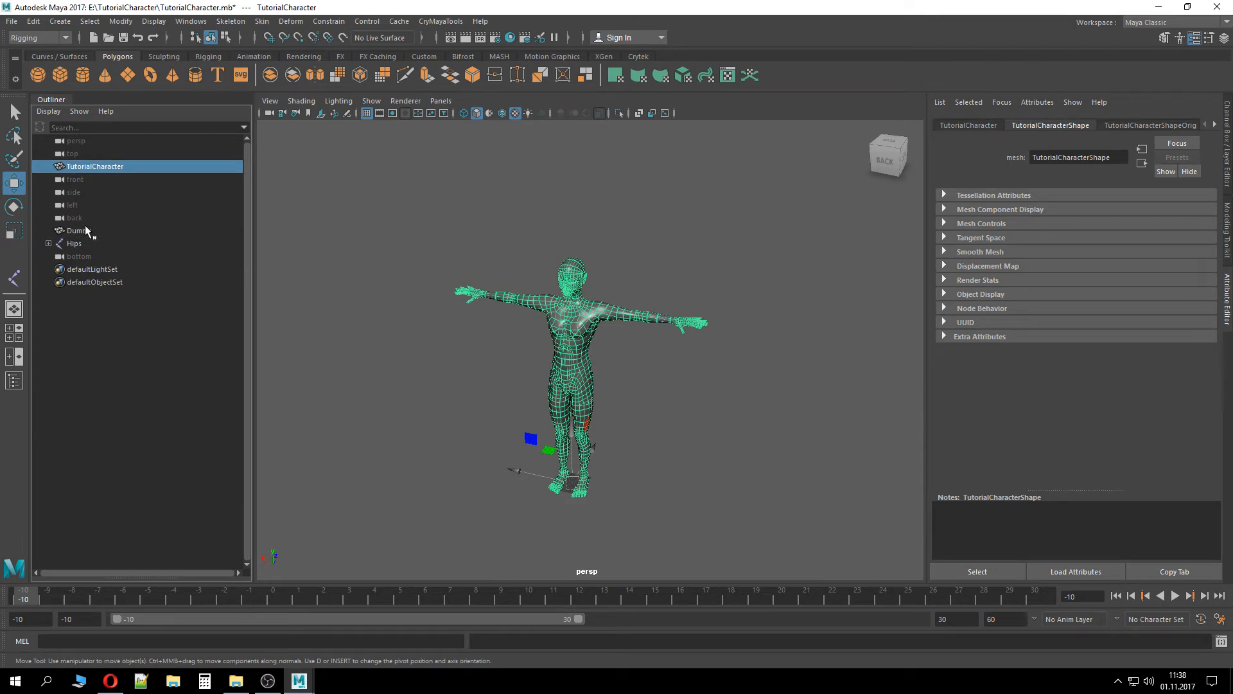
key(ctrl+s)
Select the Dummy plane together with the Hips joint and bind the plane's skin to the skeleton
mouse_move(432, 396)
alt+mouse_down()
mouse_move(491, 377)
mouse_move(435, 385)
alt+mouse_up()
click(86, 230)
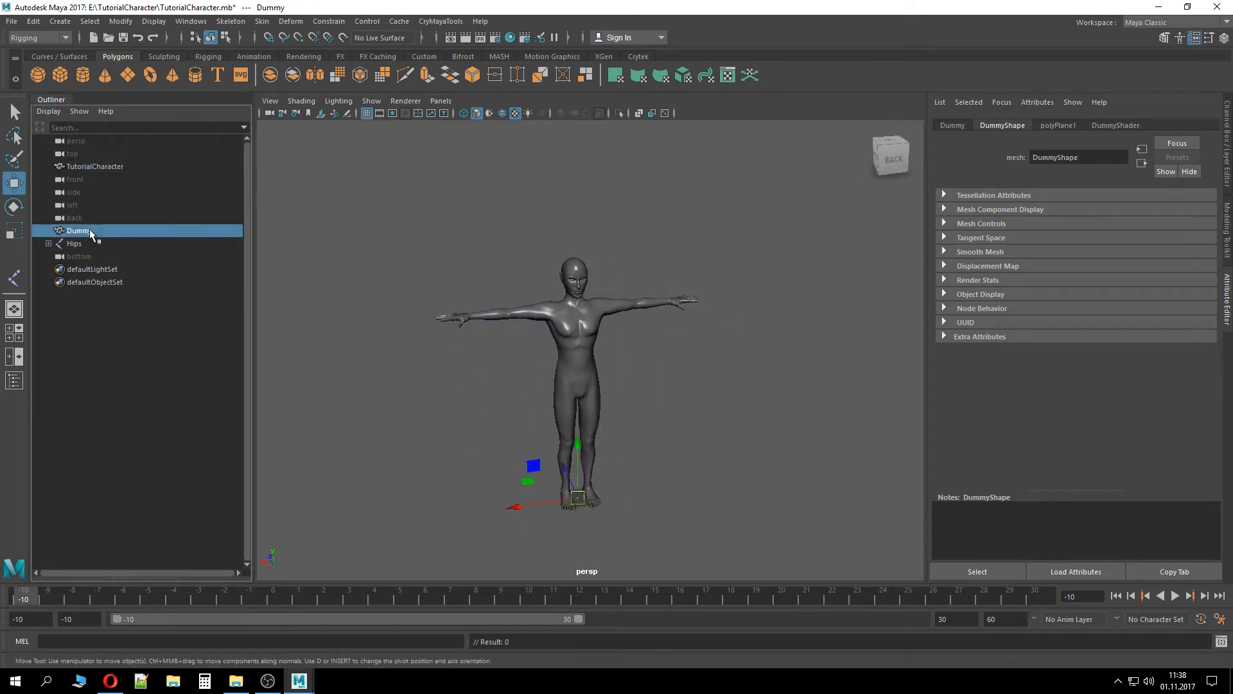
click(92, 243)
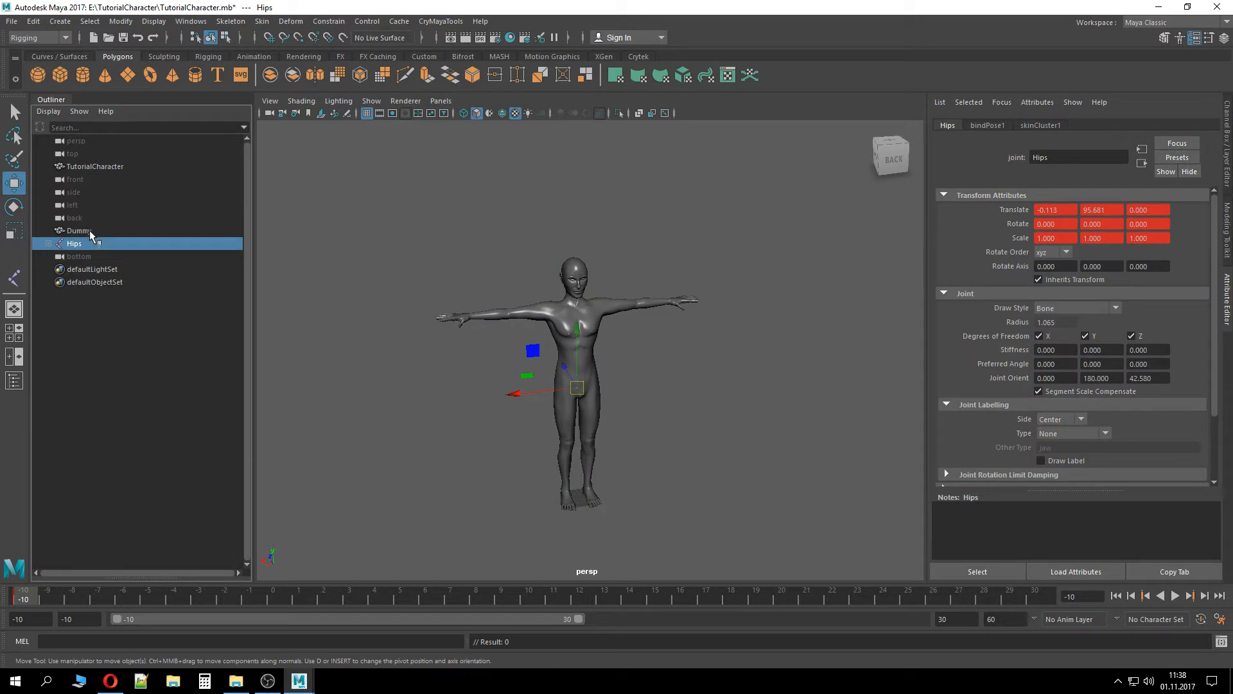
ctrl+click(90, 233)
click(262, 22)
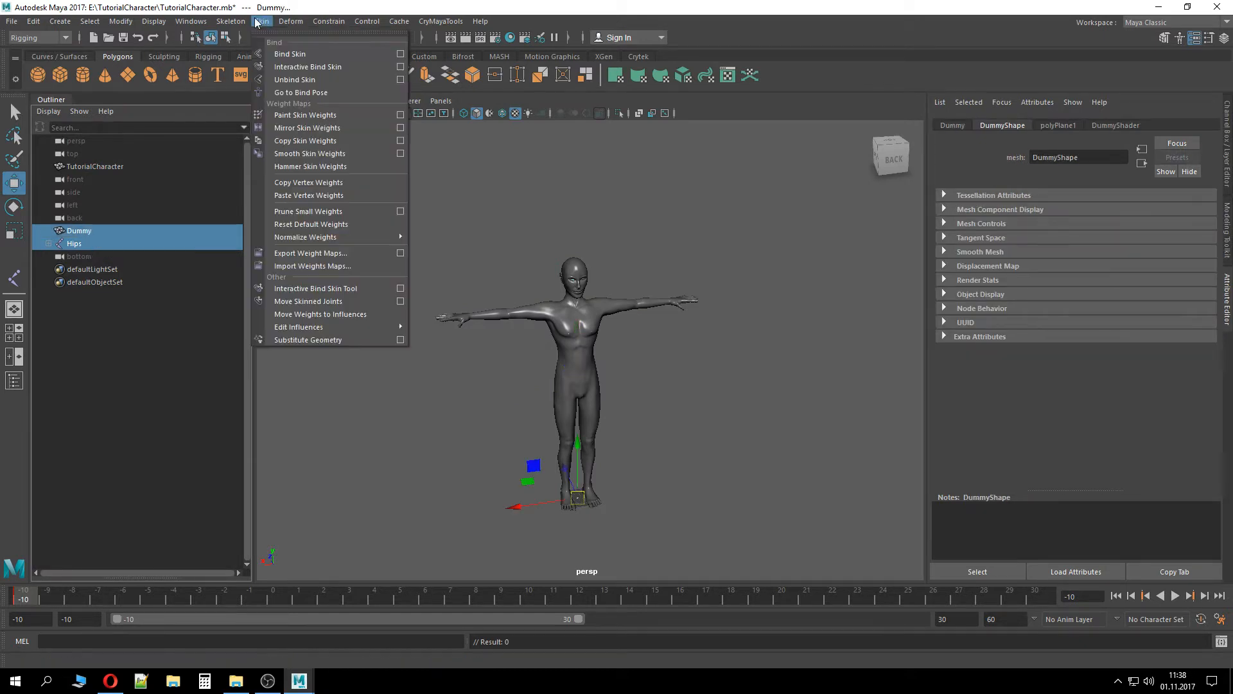
click(292, 56)
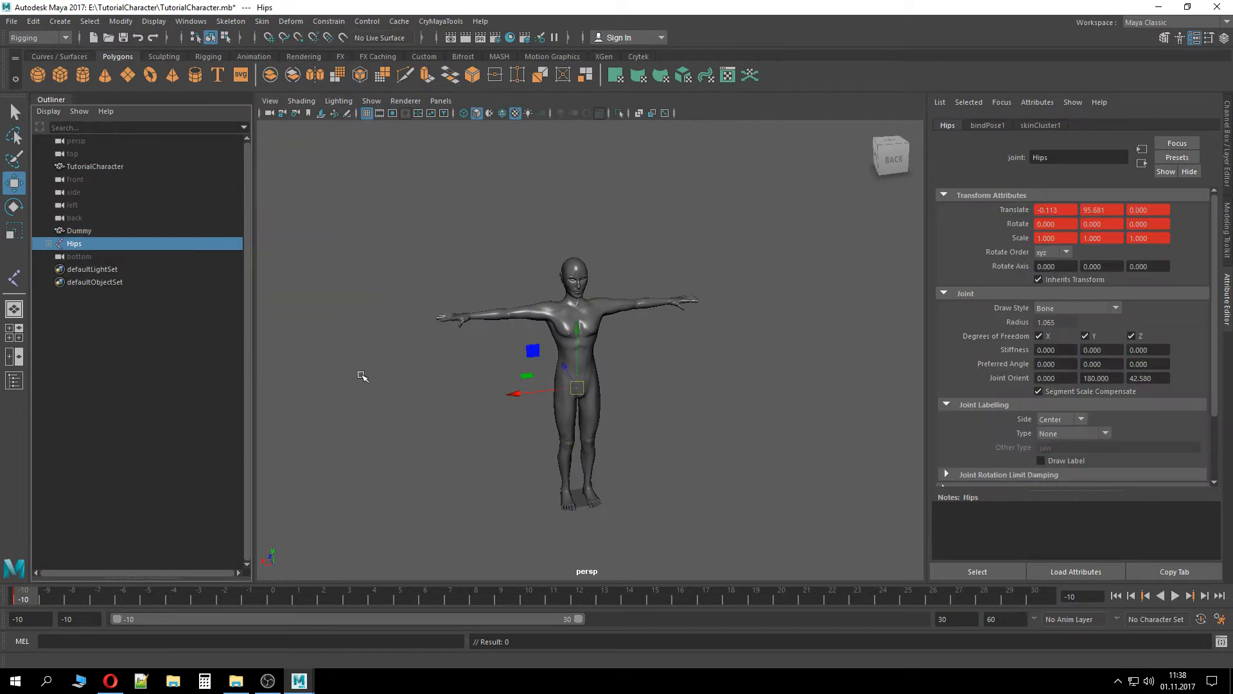
Create a CryExportNode named Dummy for the selected plane with file type Character (.CHR)
alt+drag(360, 377, 259, 411)
click(102, 230)
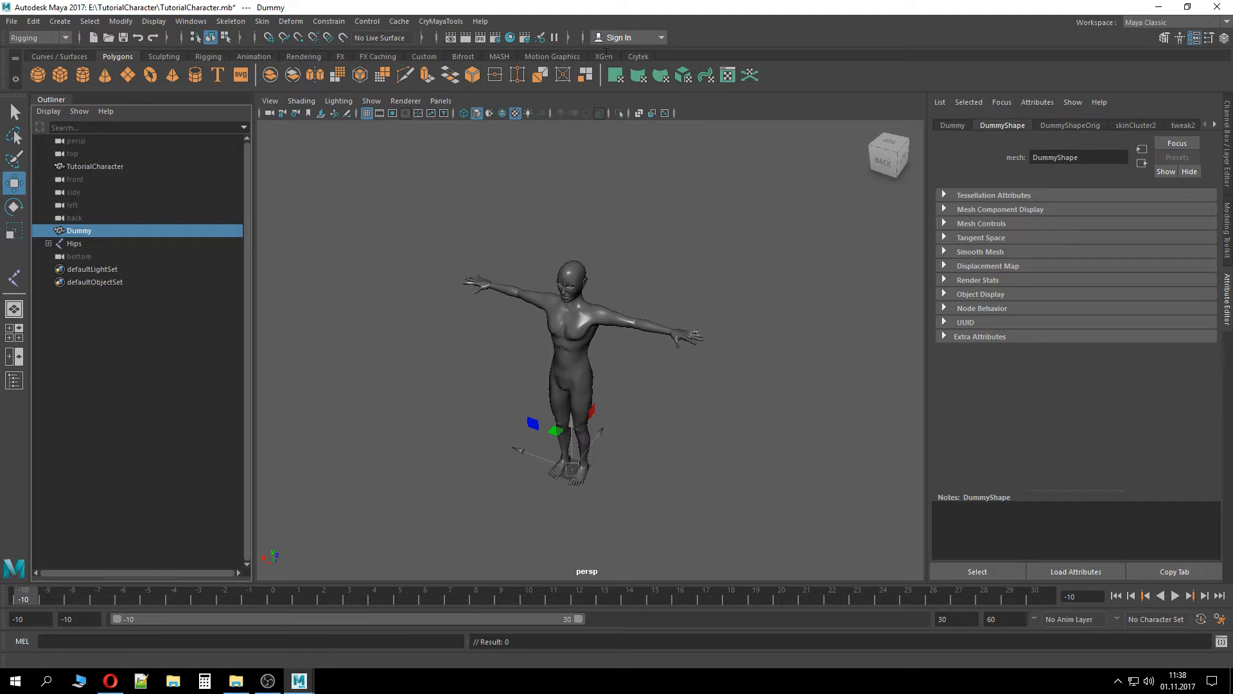
click(639, 56)
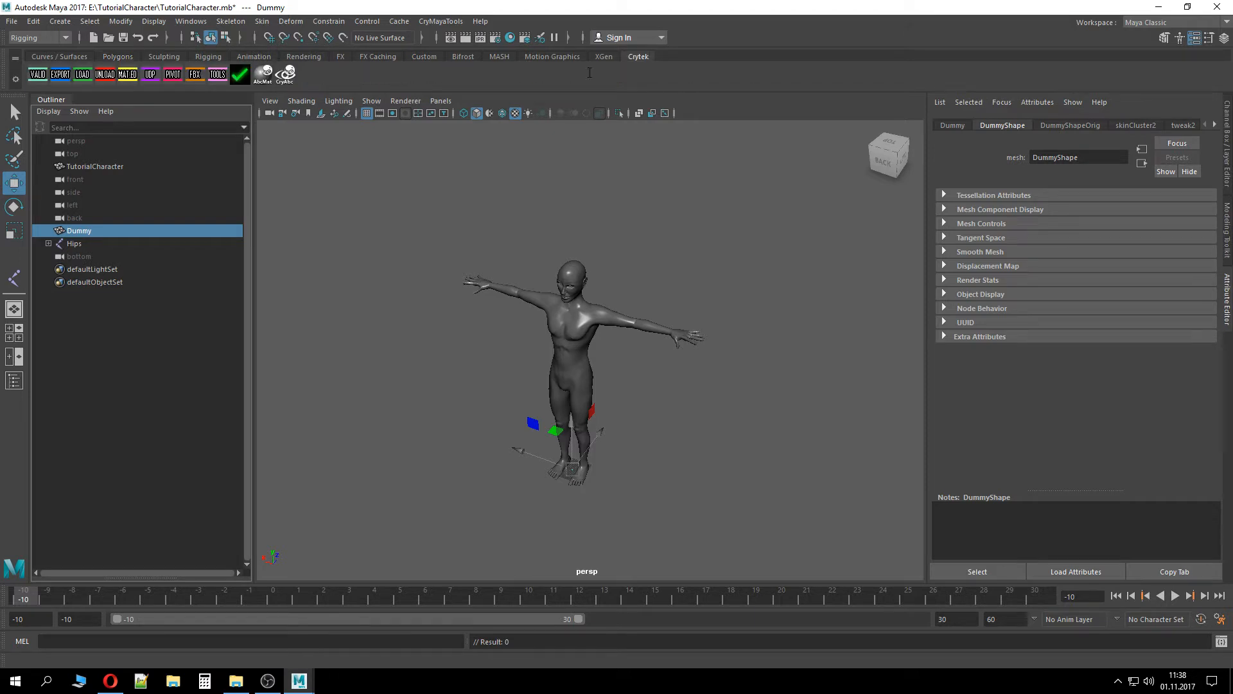
click(223, 75)
click(502, 275)
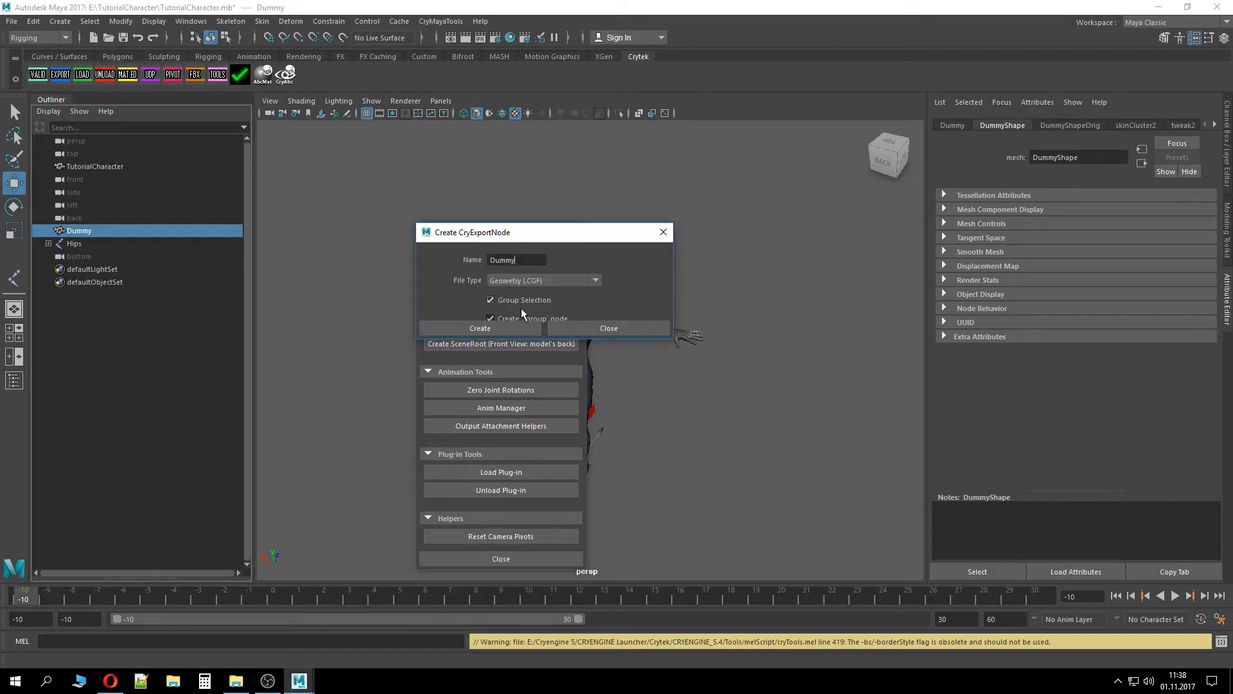
click(557, 282)
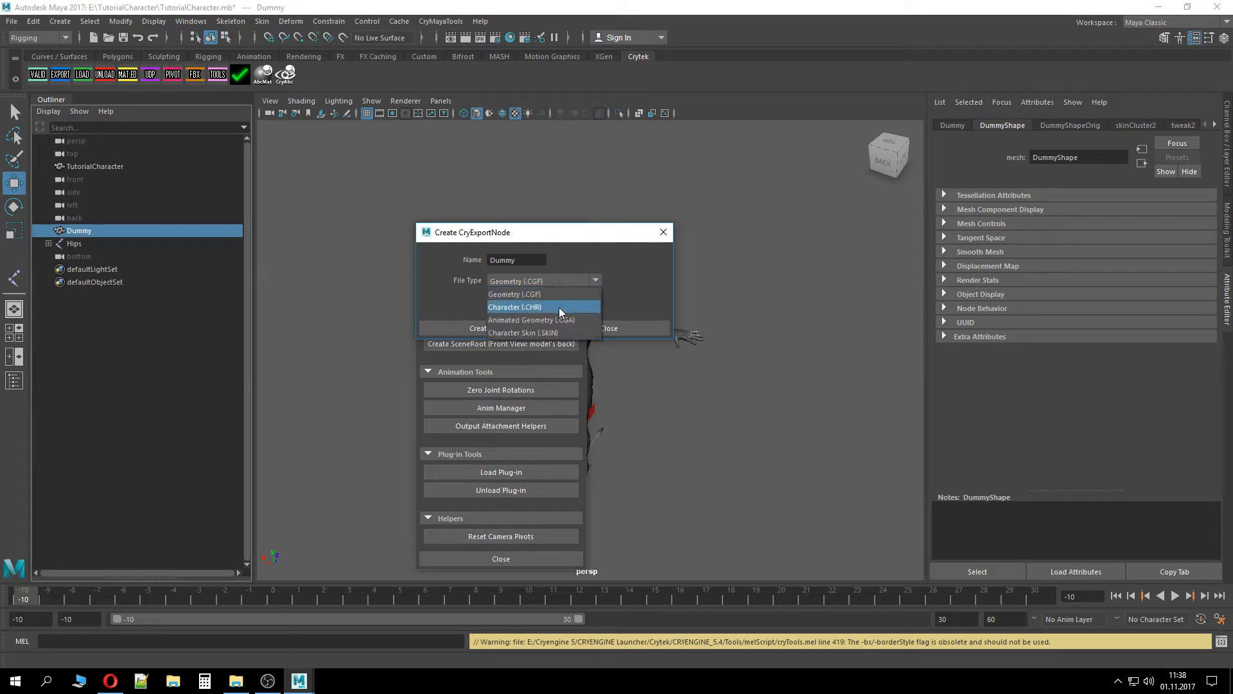
click(559, 307)
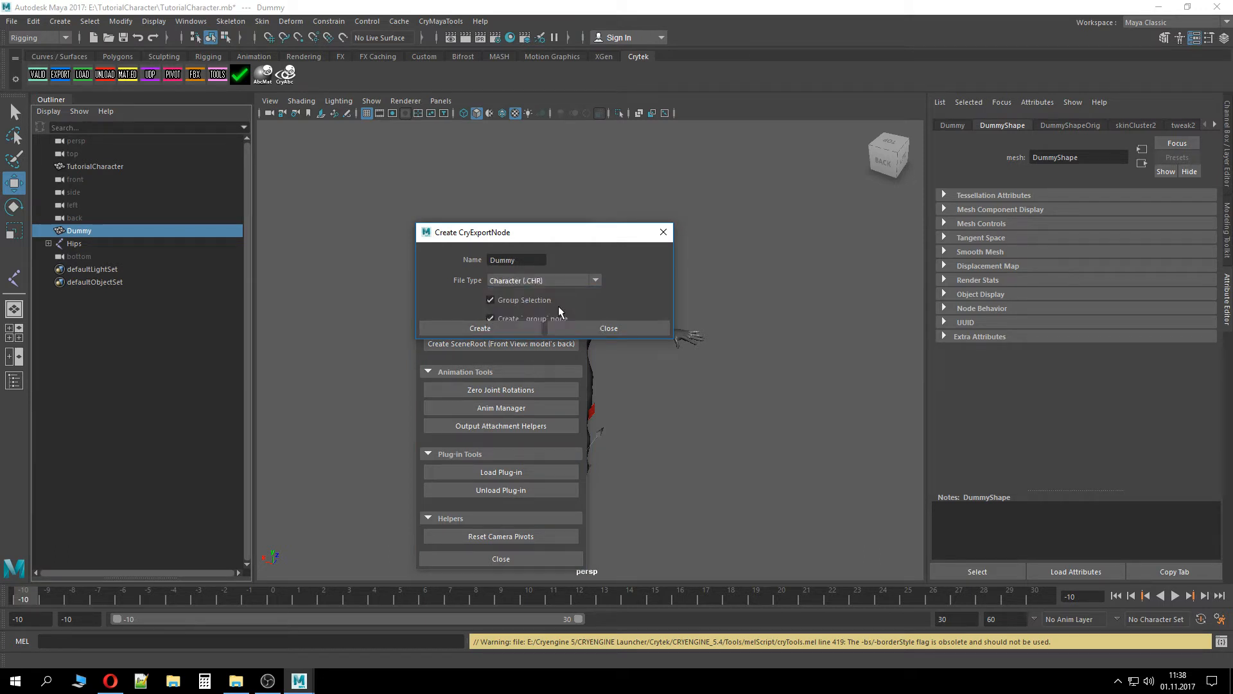
click(531, 328)
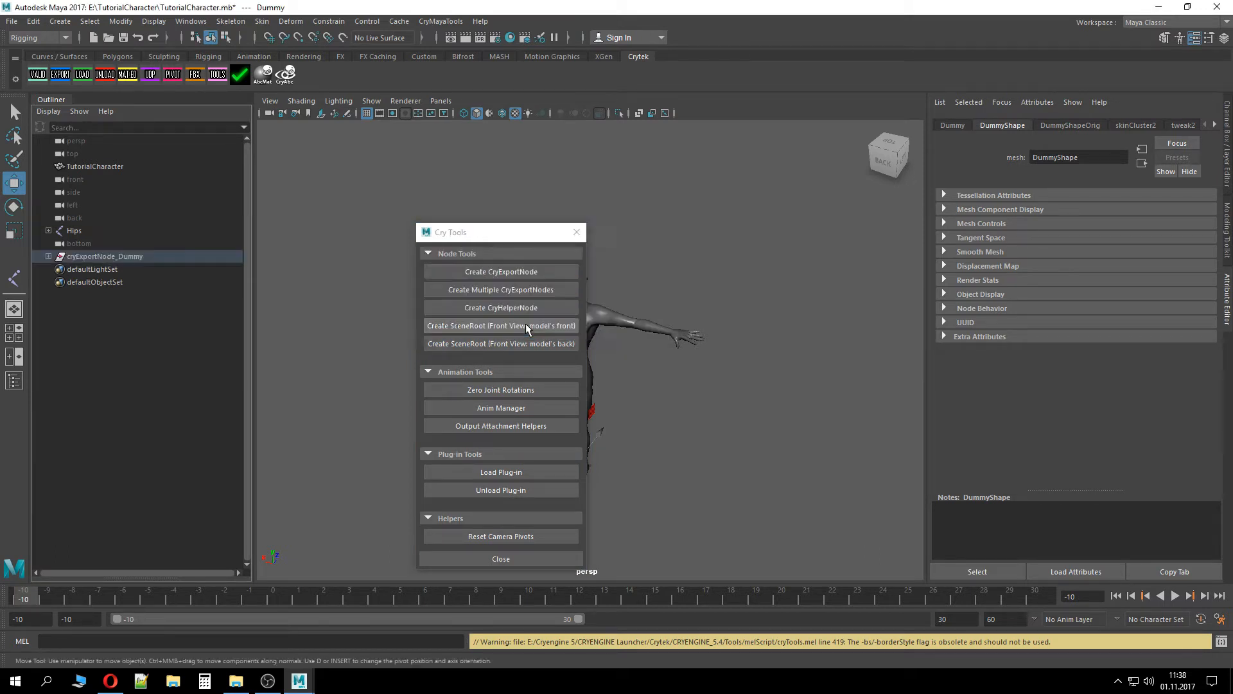
click(576, 232)
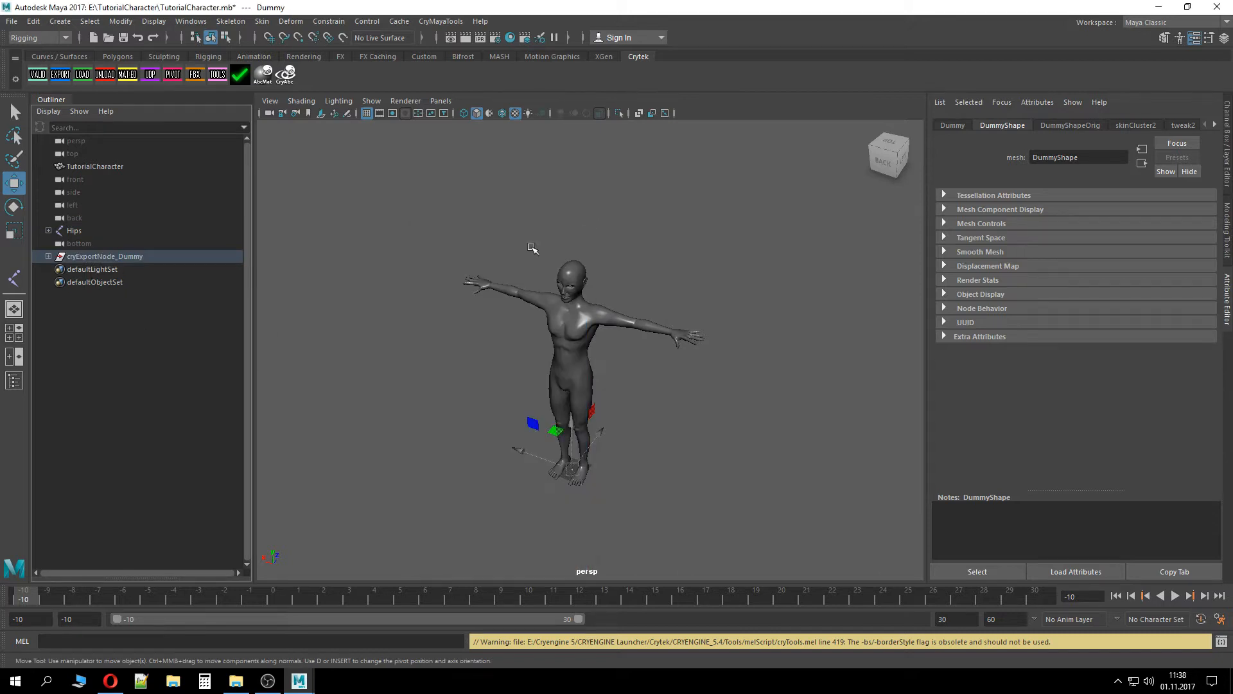
Expand the cryExportNode_Dummy hierarchy, select the Dummy mesh inside it and save the scene
click(48, 256)
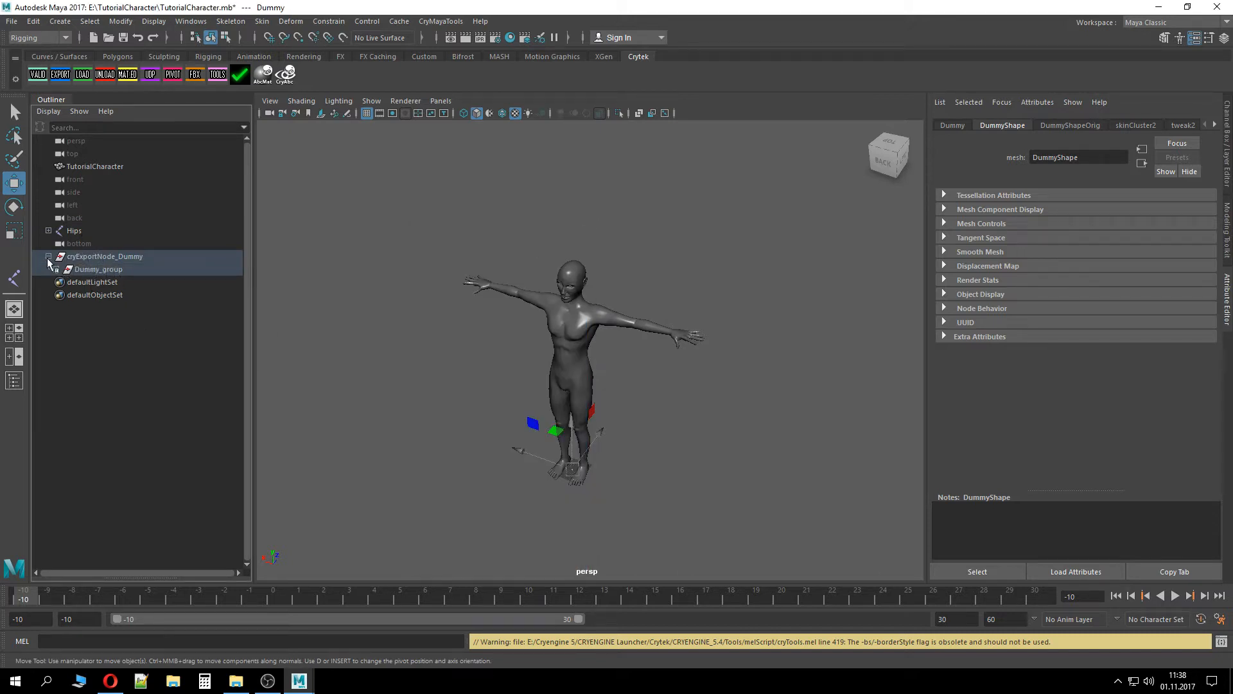
click(56, 269)
click(103, 284)
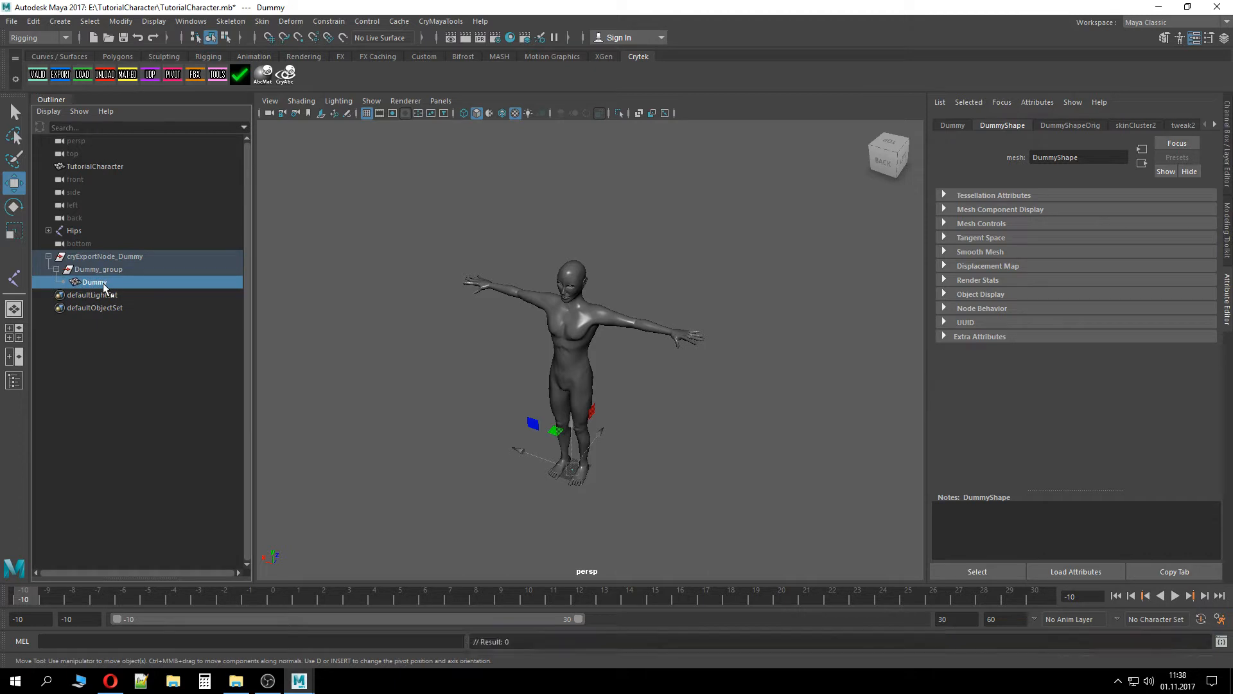
key(ctrl+s)
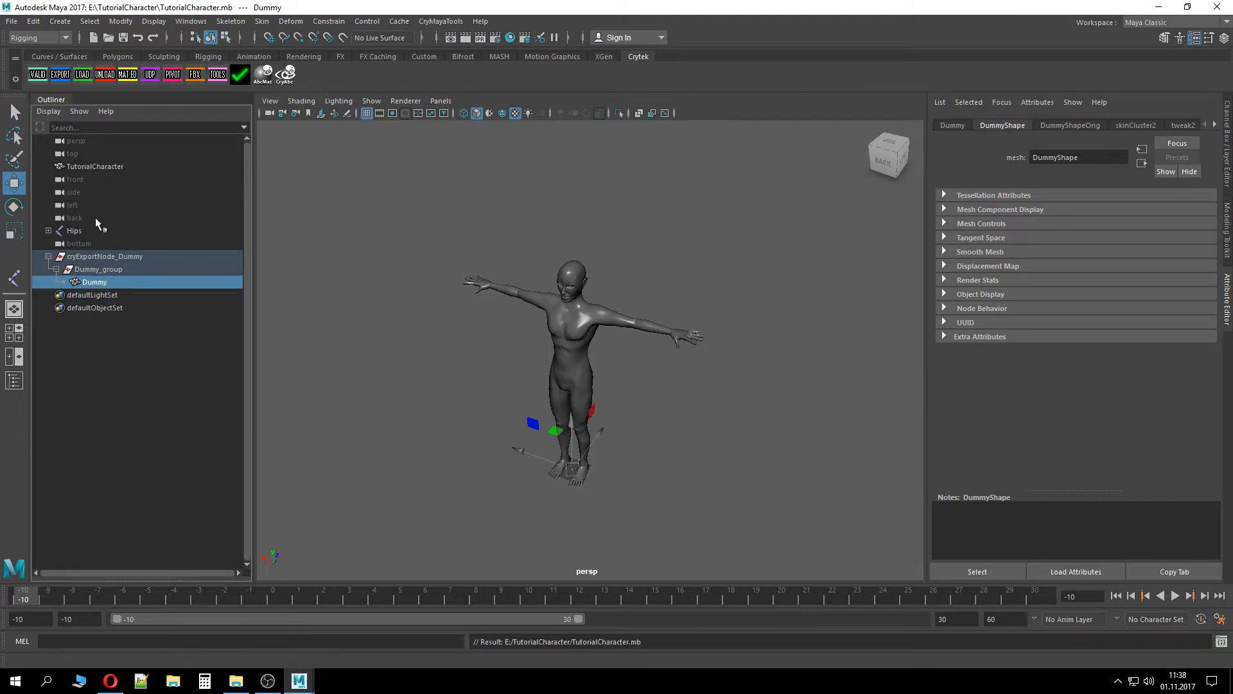
Run the Cry Validate export check, close its report and undo the last action
click(38, 74)
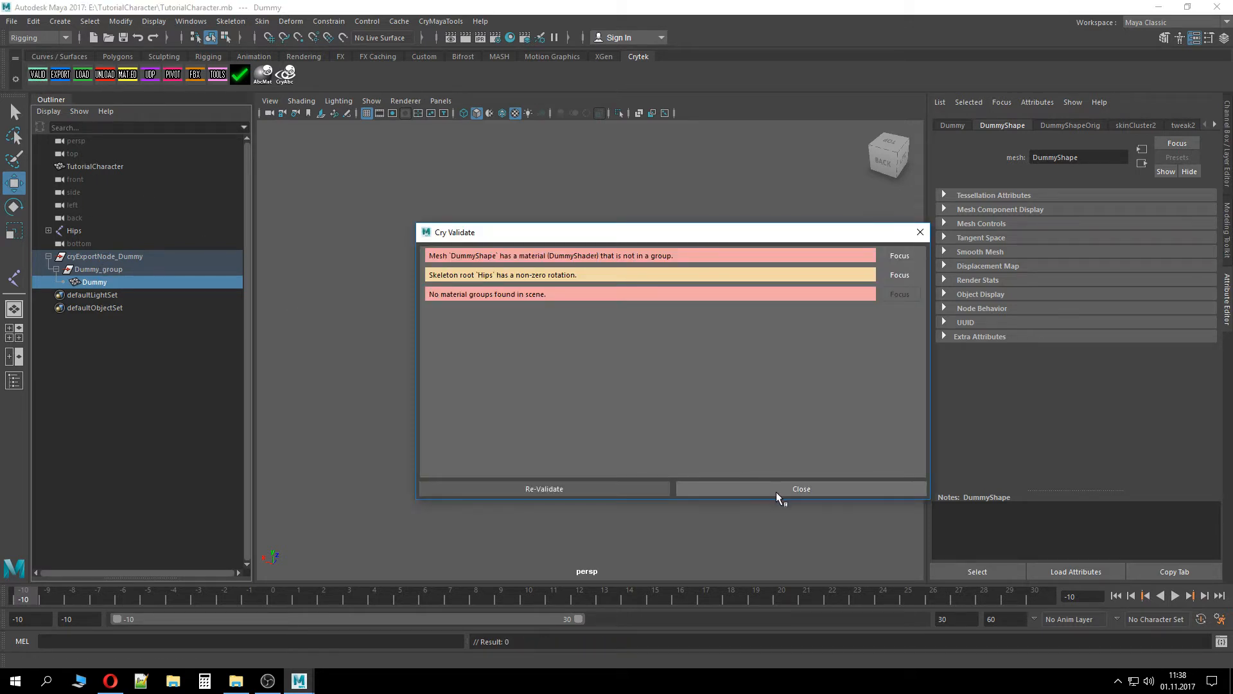
click(779, 490)
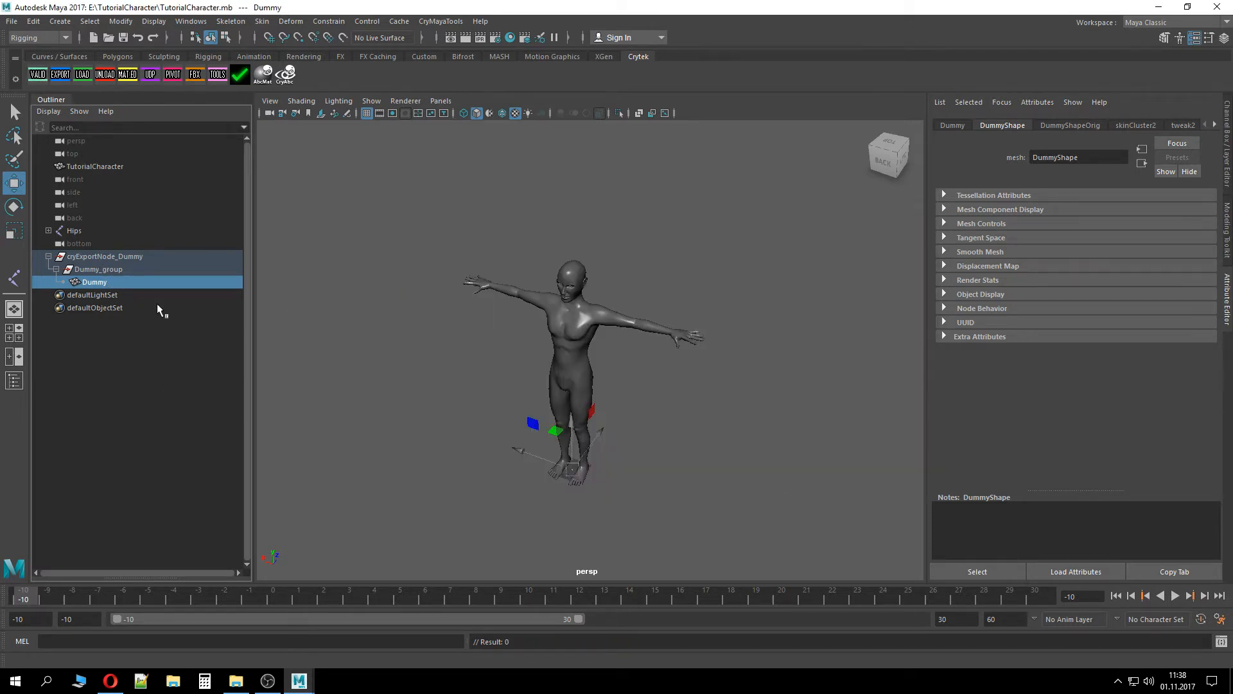
key(ctrl+z)
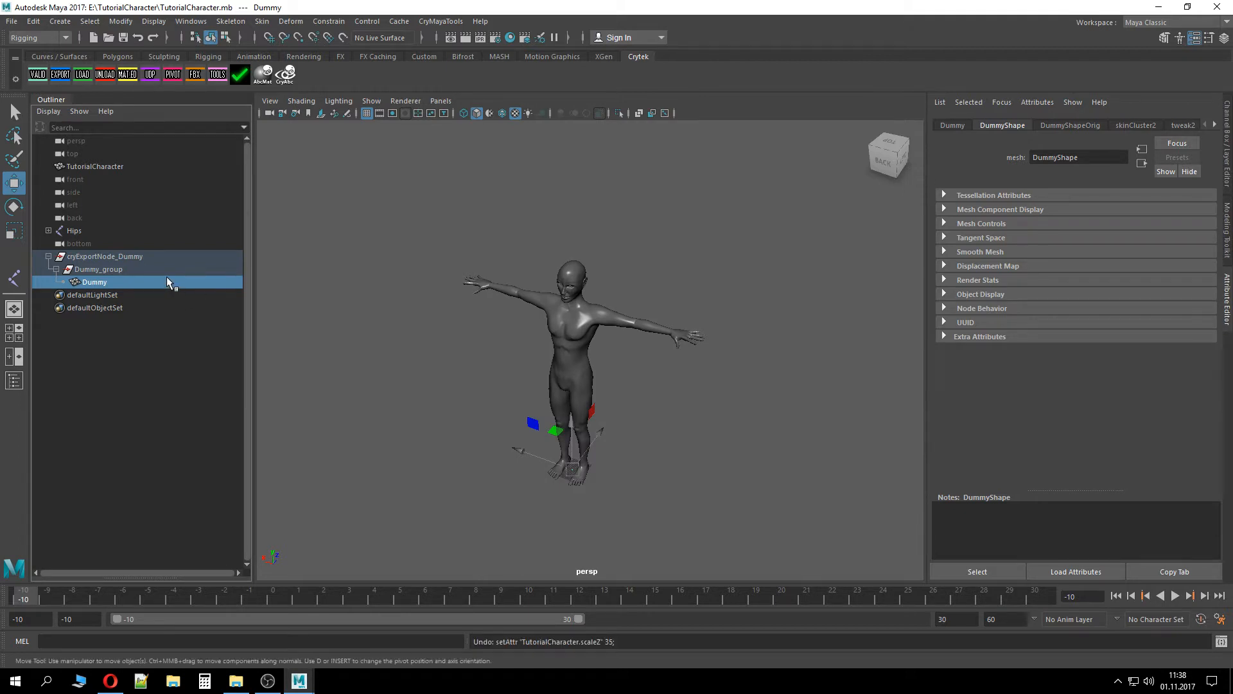
Select the Hips root joint
click(193, 245)
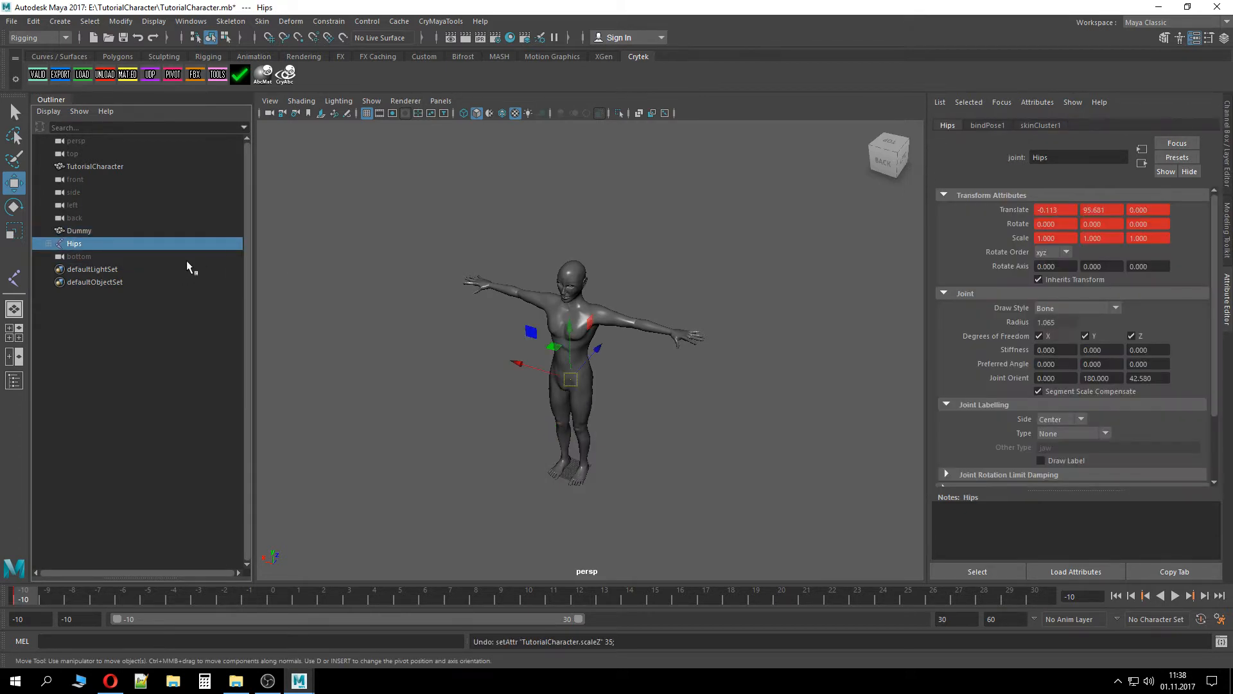
click(129, 232)
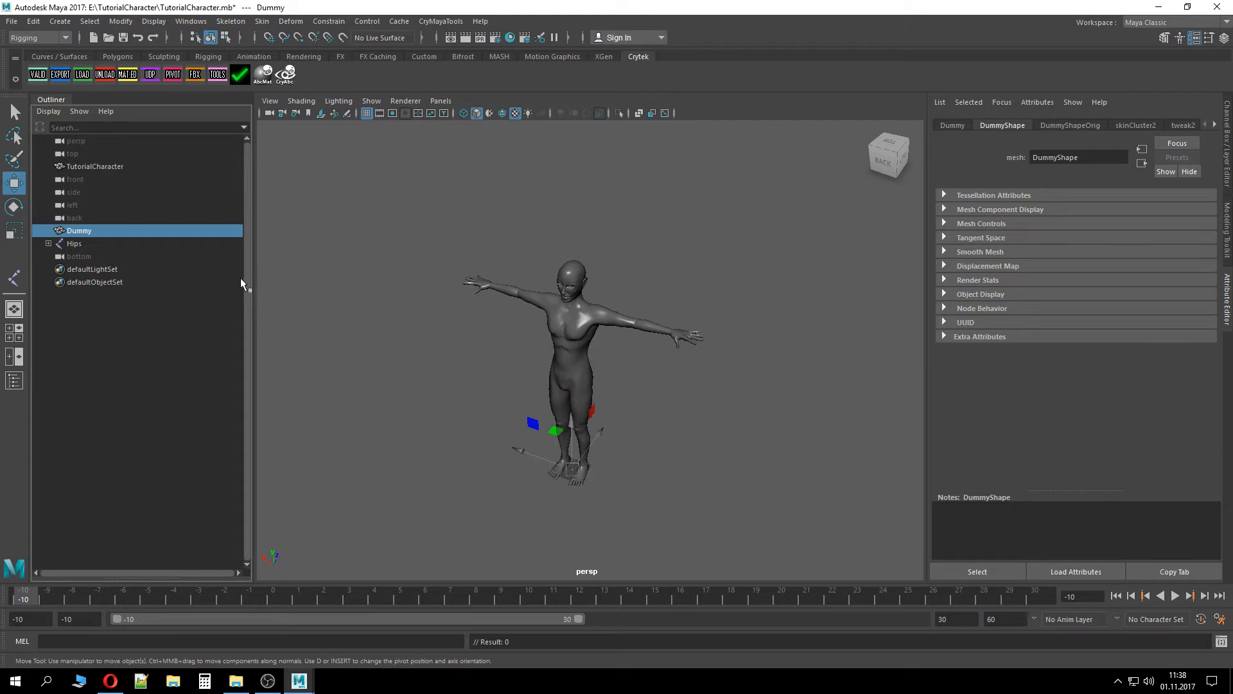
key(ctrl+z)
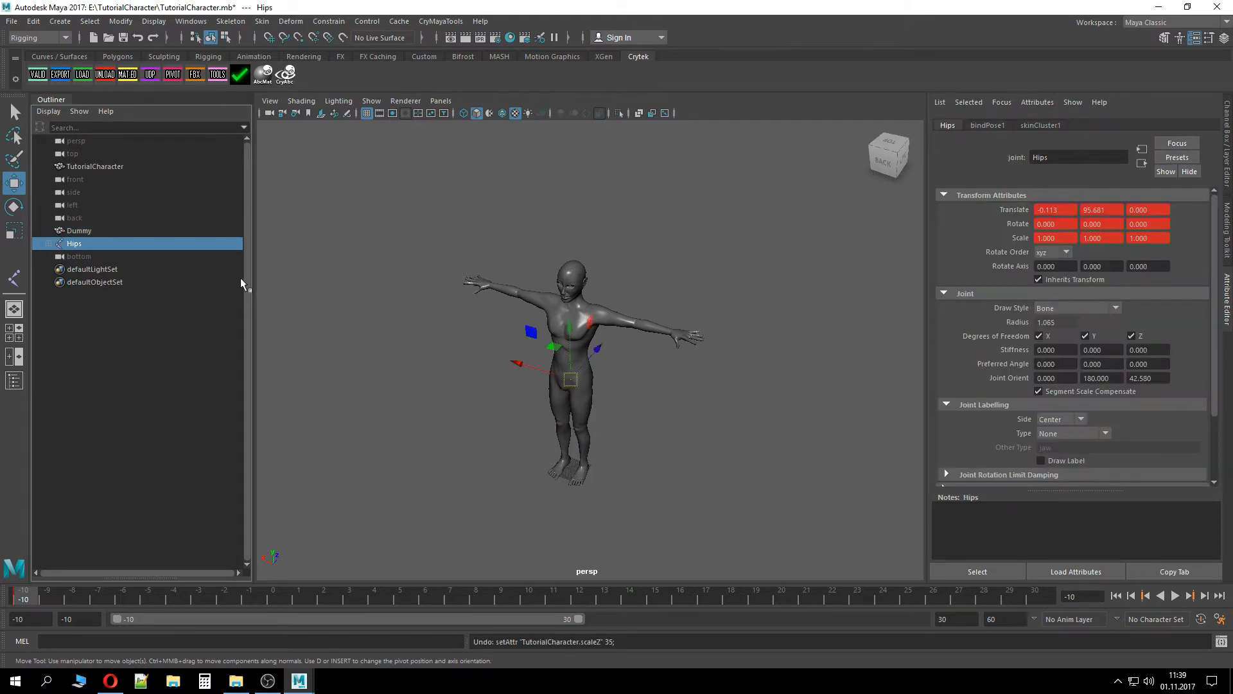
Save the scene
key(ctrl+s)
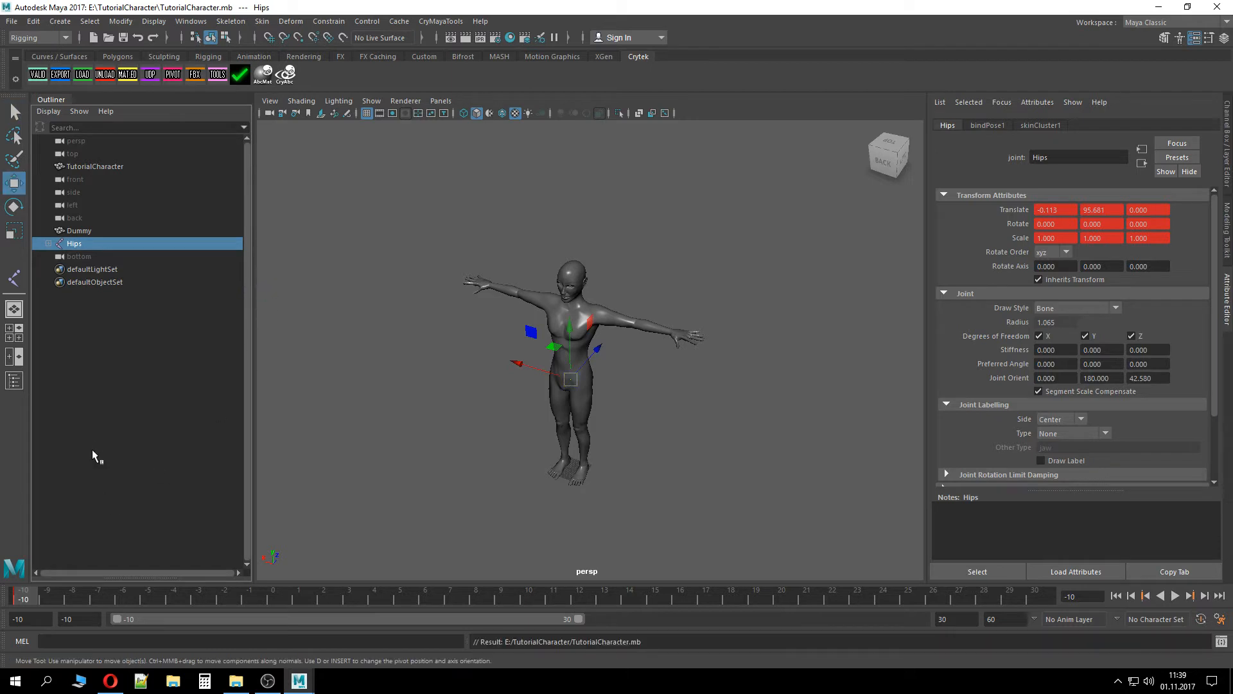
click(100, 226)
click(101, 245)
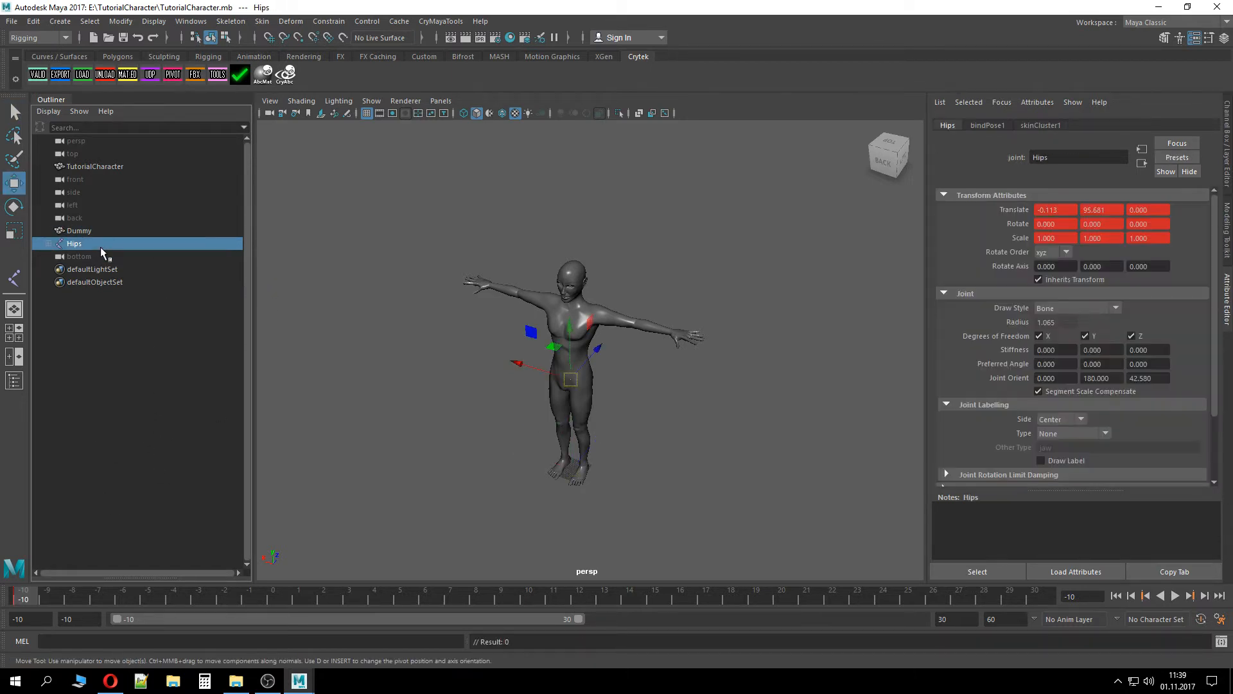
Start the Create Joints tool with grid snapping and place a new joint at the character's feet
click(437, 22)
mouse_move(262, 21)
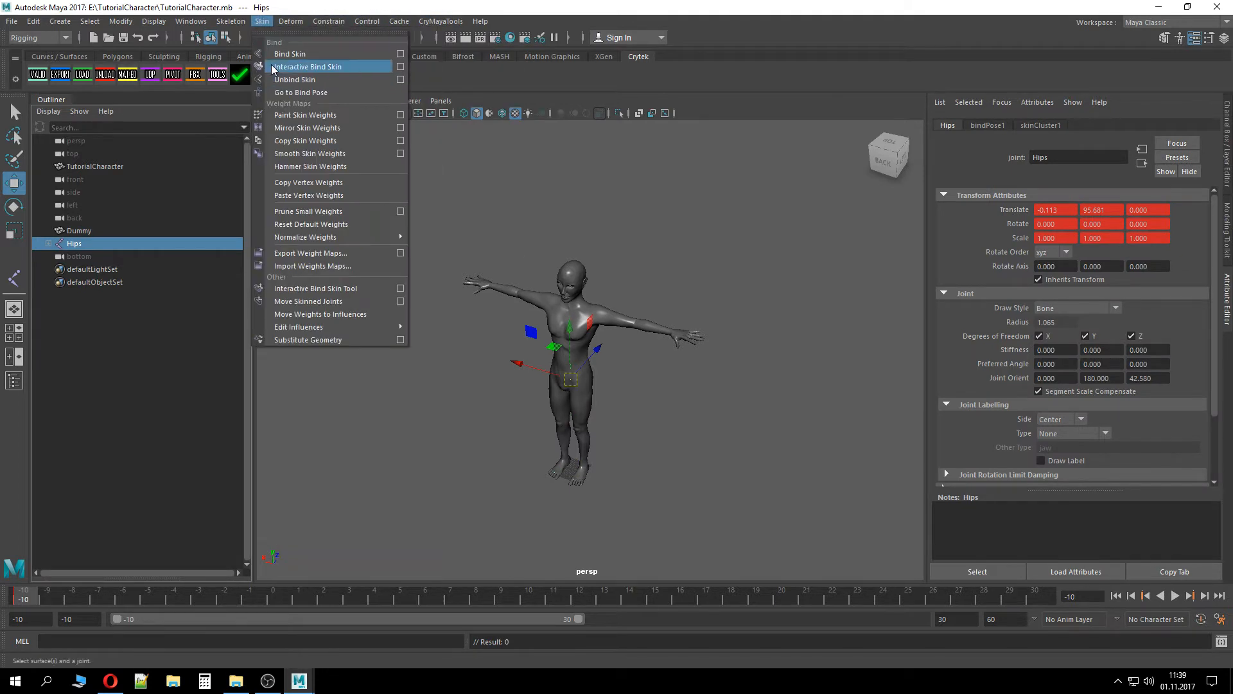
click(302, 54)
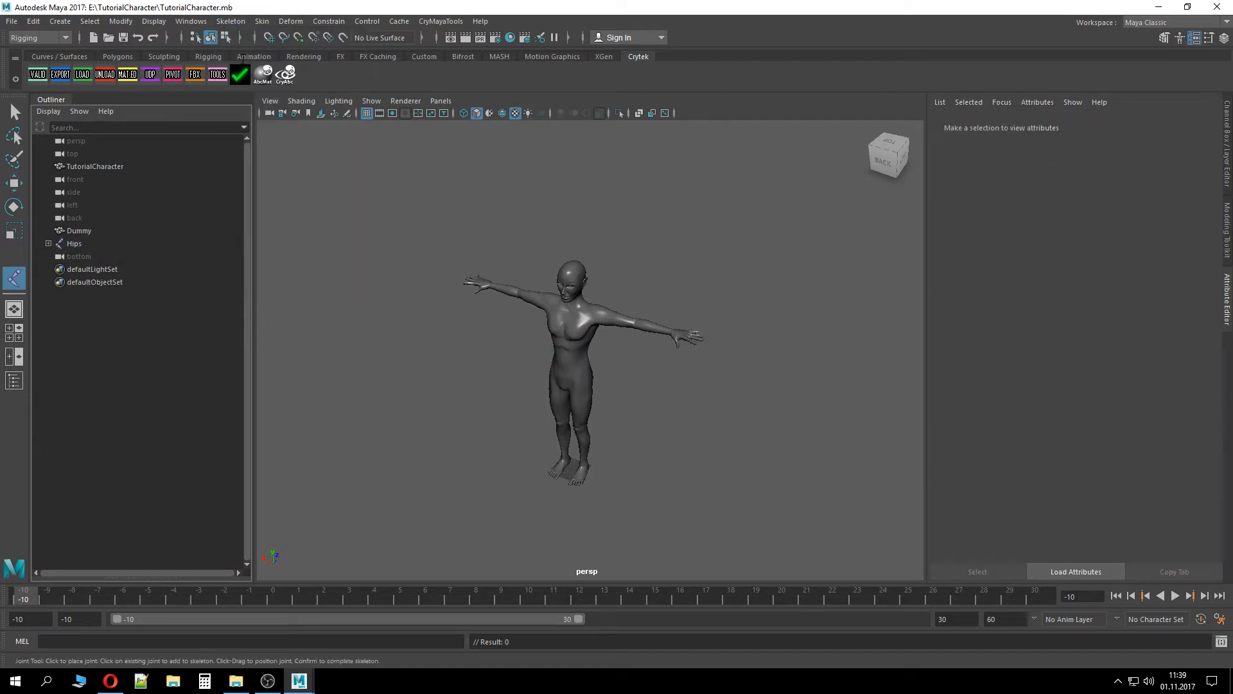
click(270, 37)
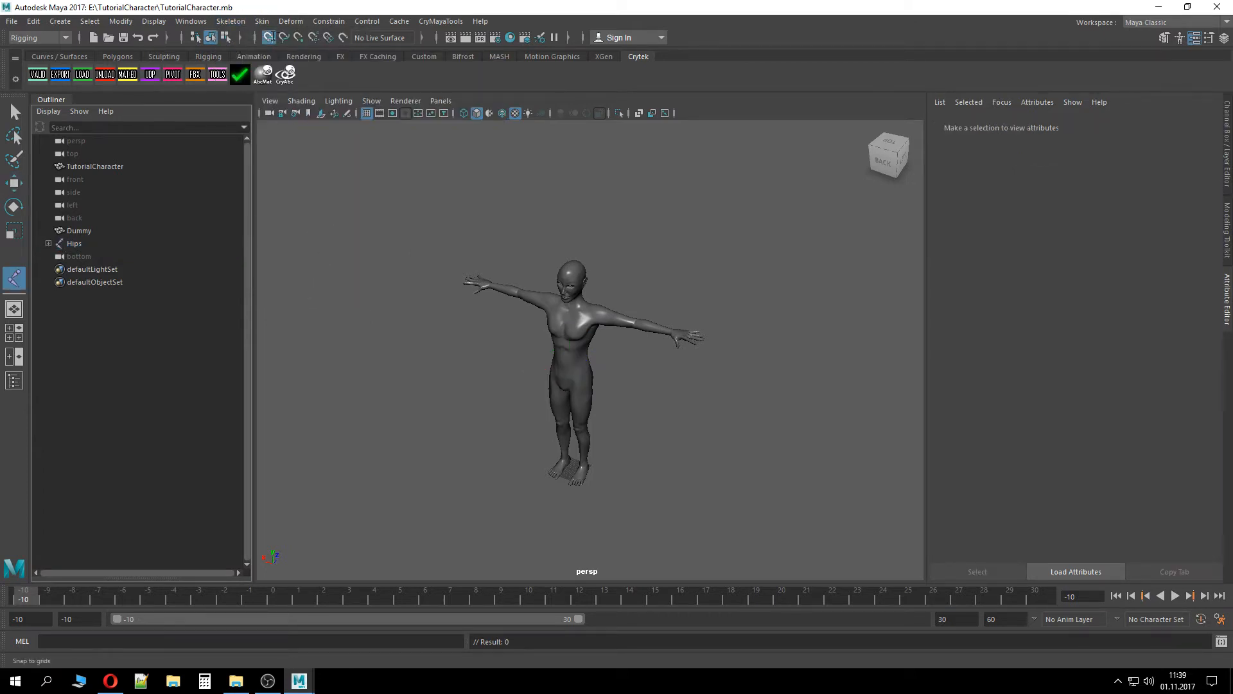
click(575, 511)
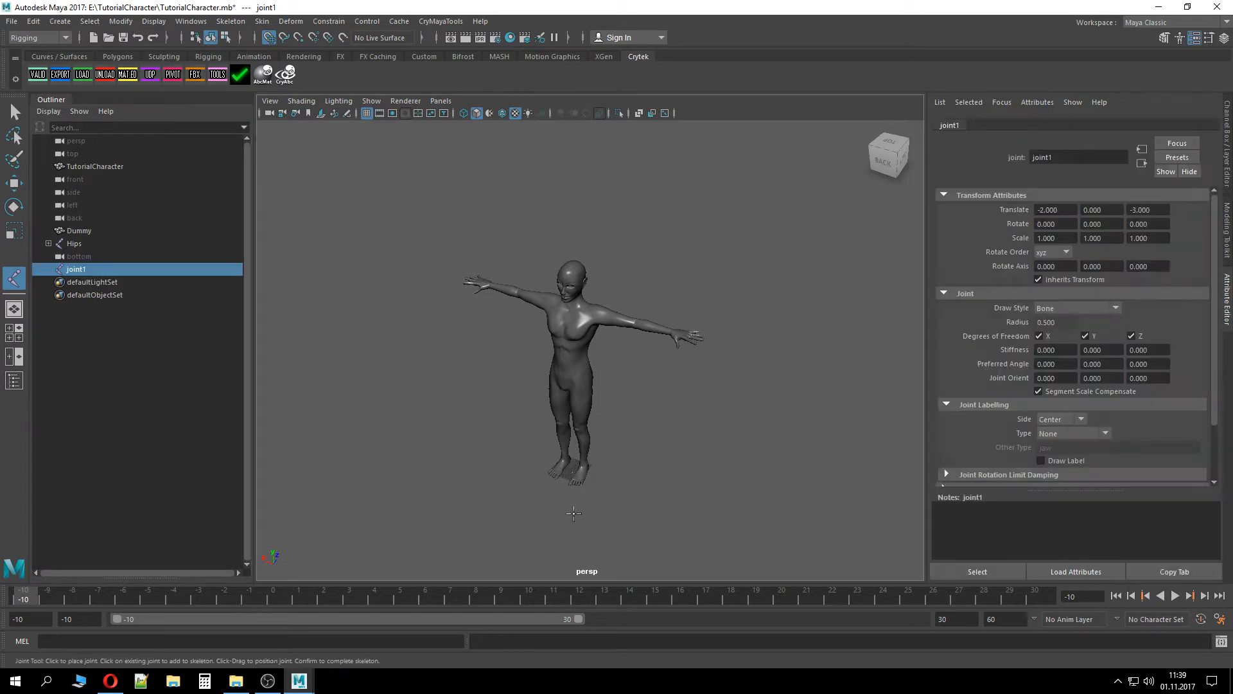
Set the new joint's Translate Z and Translate X to 0
click(1227, 140)
click(1198, 144)
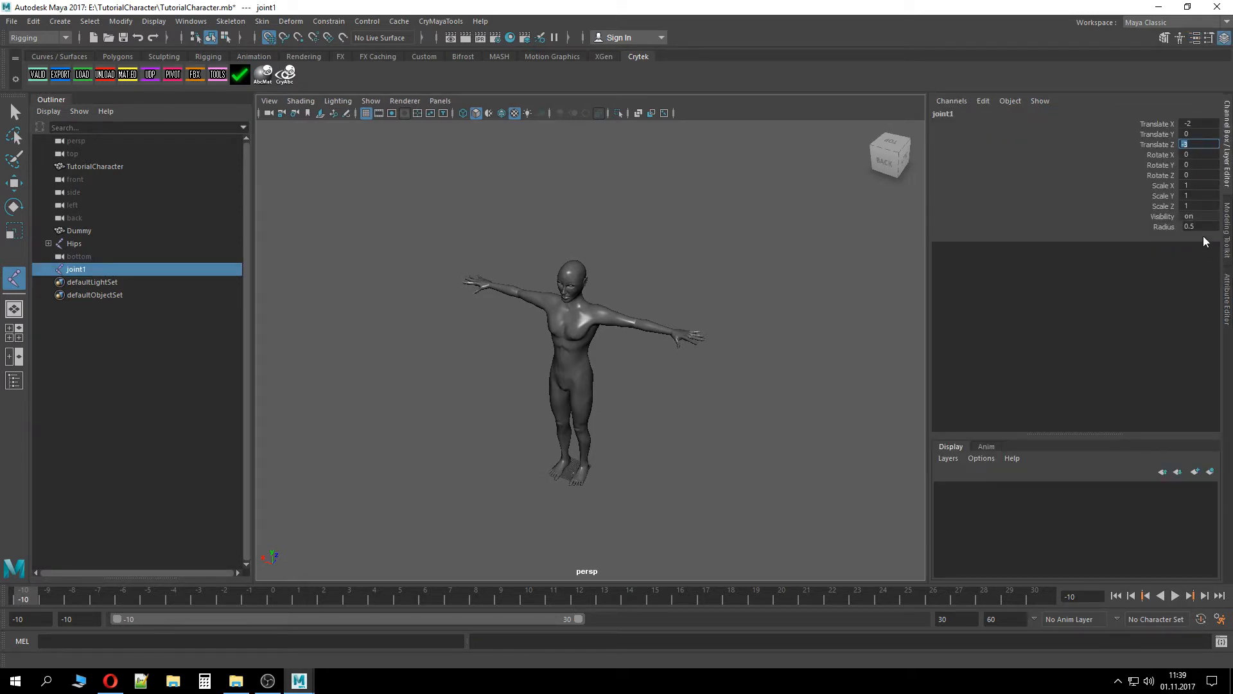
text(0)
click(1200, 123)
text(0)
key(Return)
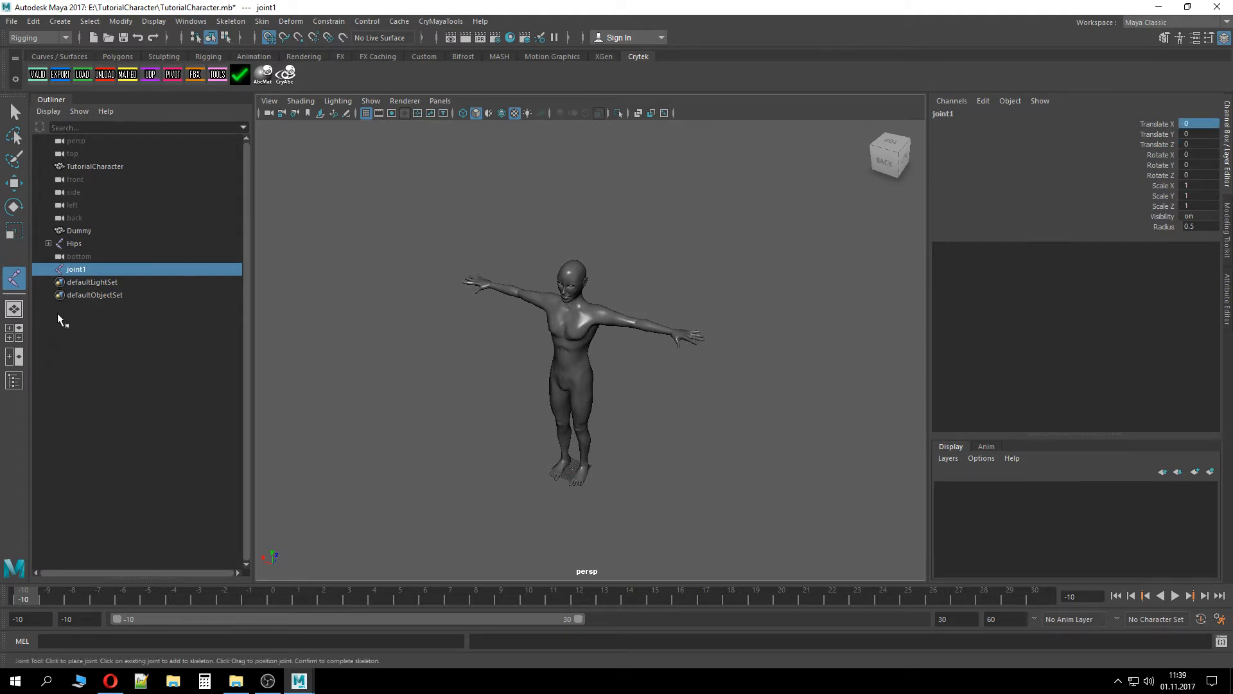
Rename the new joint to Bip01
double_click(73, 266)
text(Bip01)
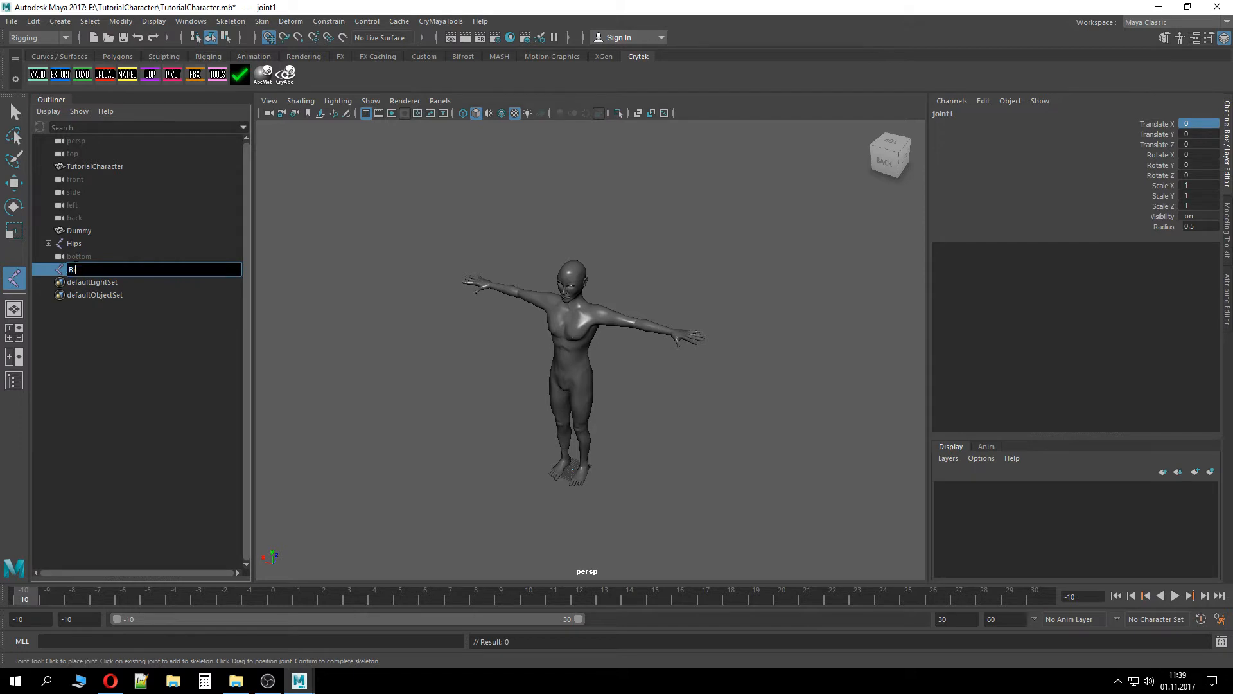
key(Return)
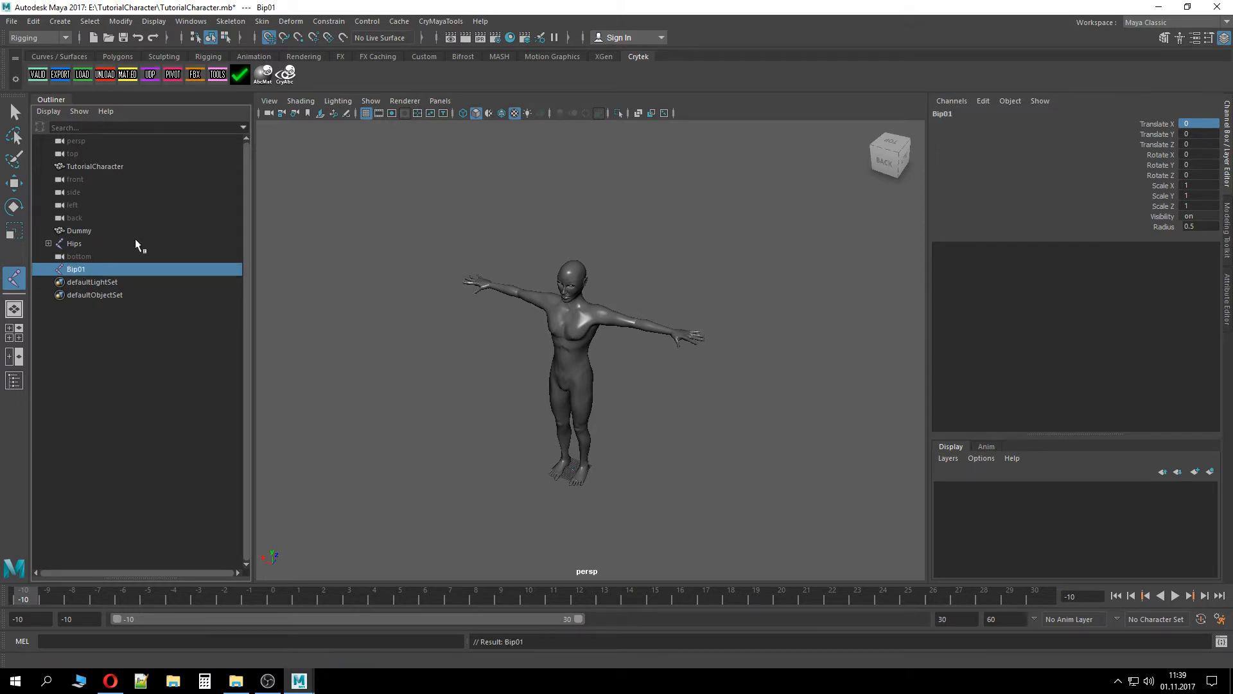
Parent the Hips joint under Bip01 and select Hips
middle_drag(90, 269, 83, 232)
click(85, 256)
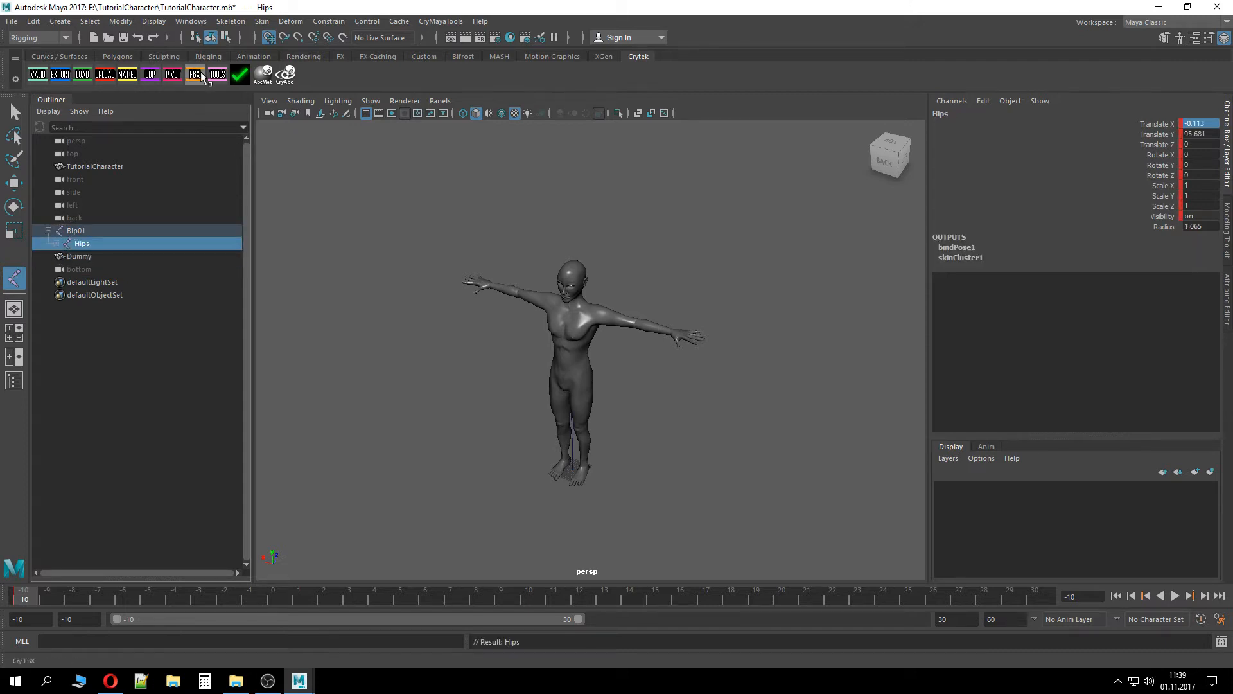
Run the Cry Validate export check and close its report
click(37, 74)
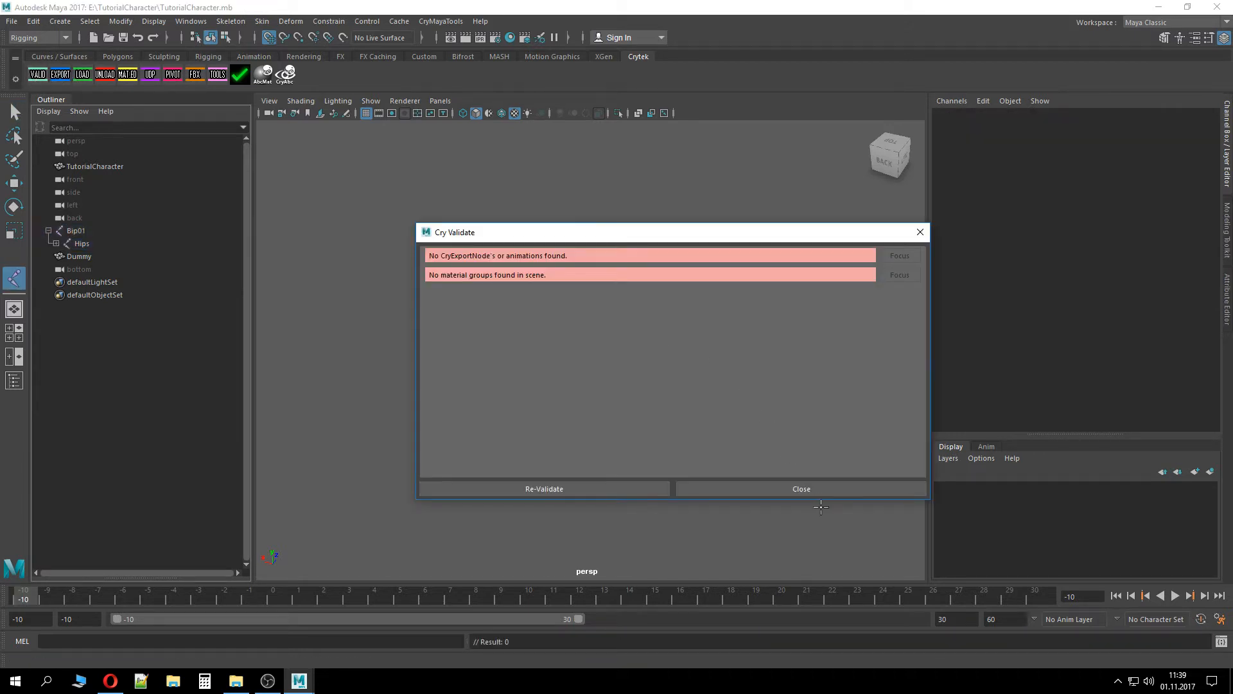
click(819, 491)
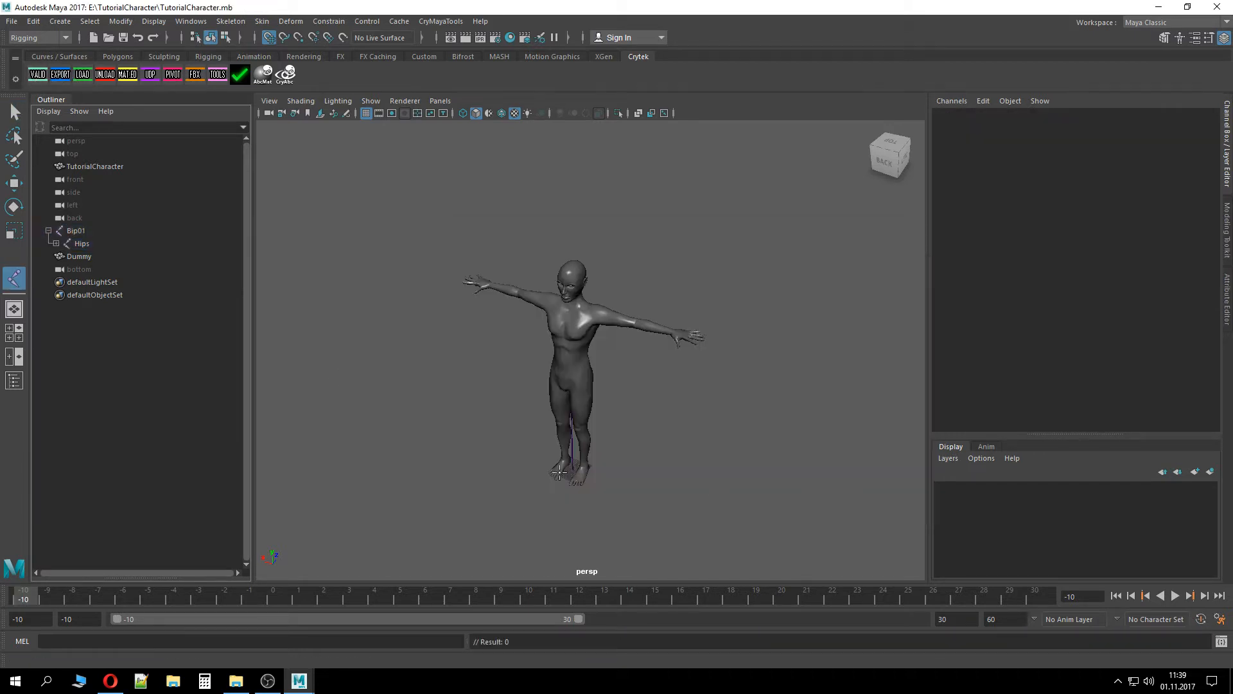
Select Bip01 together with the Dummy plane and bind the plane's skin to it
click(48, 230)
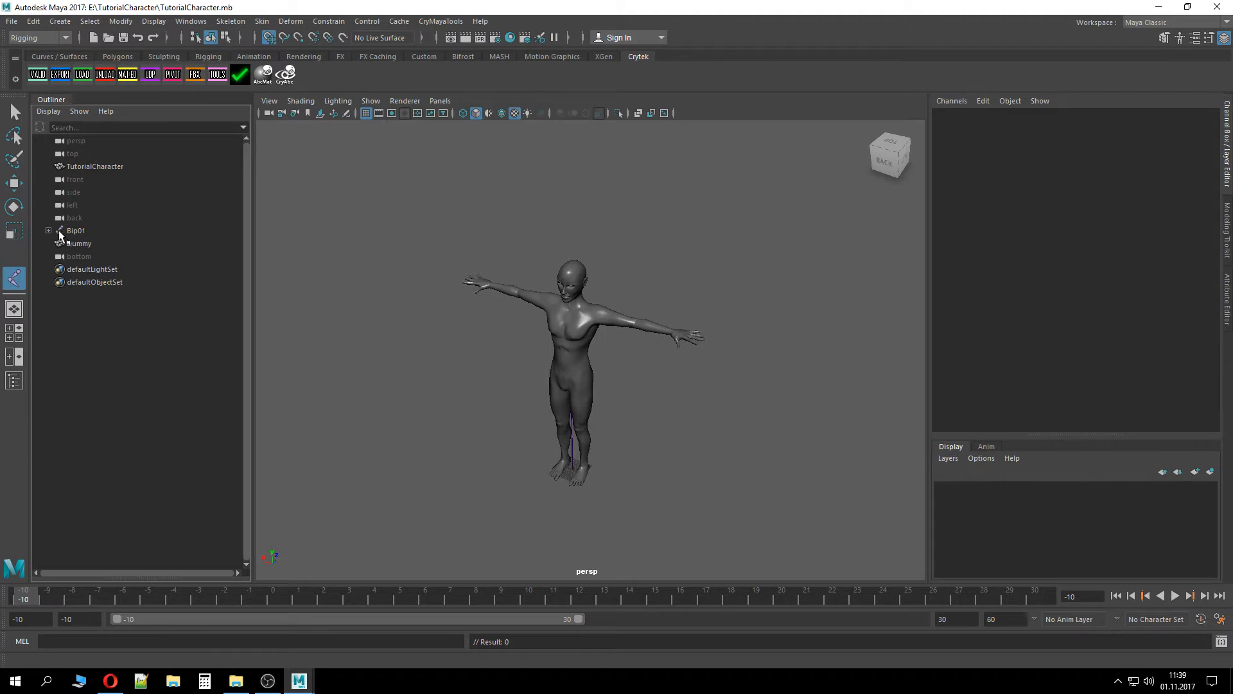
click(75, 230)
ctrl+click(86, 244)
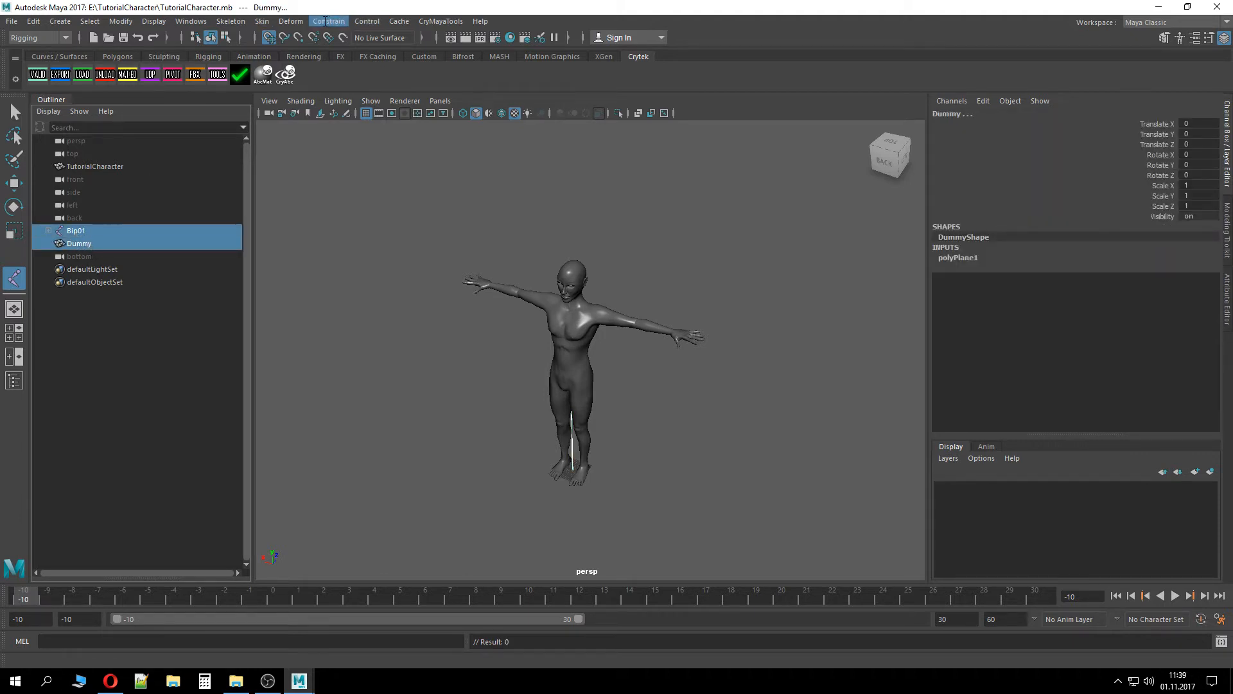
click(262, 21)
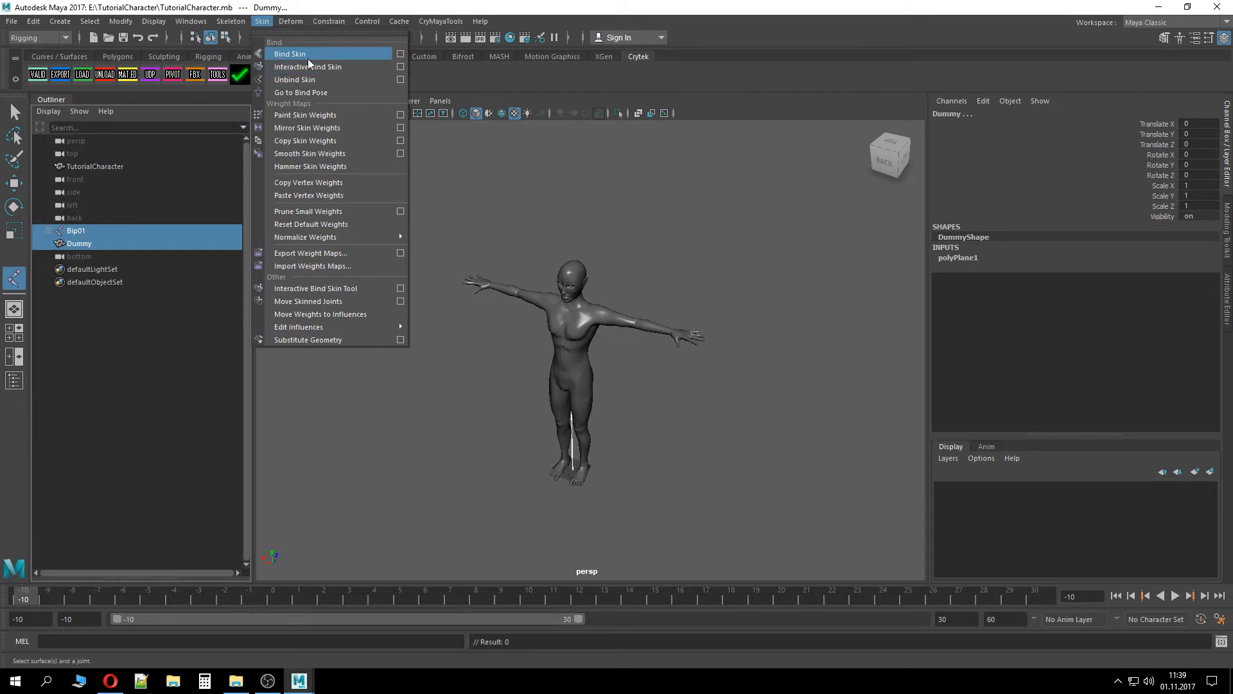
click(307, 58)
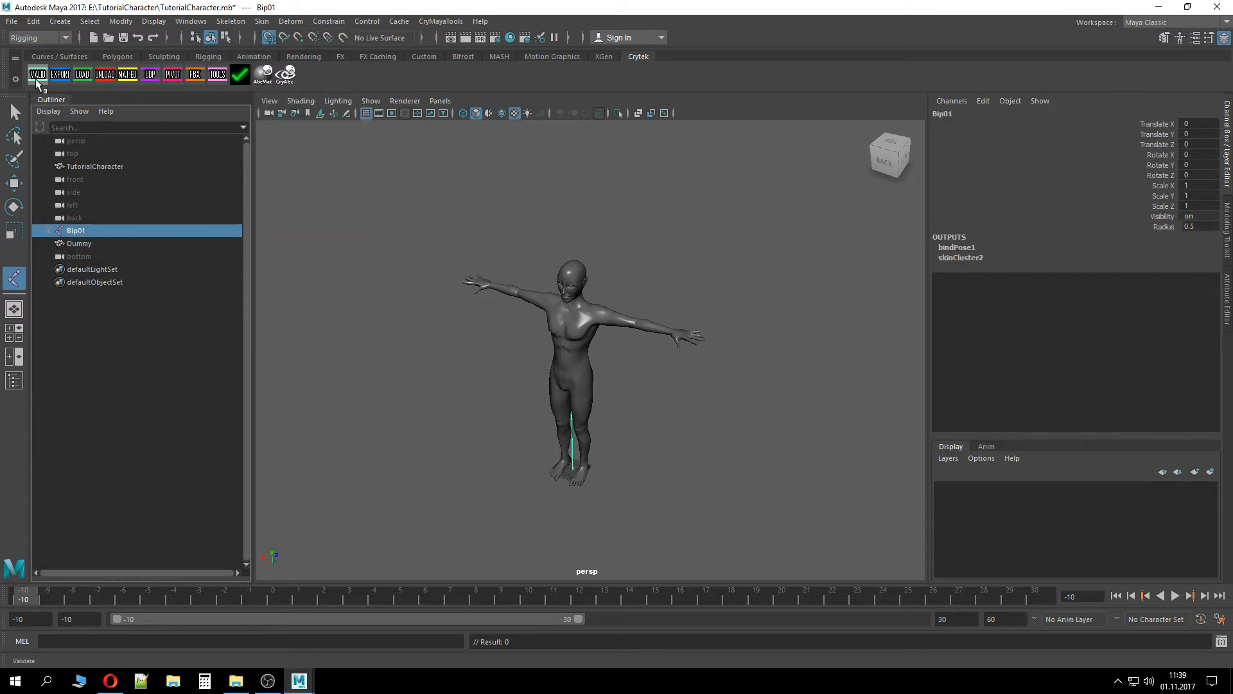
Create a CryExportNode for the Dummy plane named TutorialCharacterSkel, choosing a different export file type
click(101, 243)
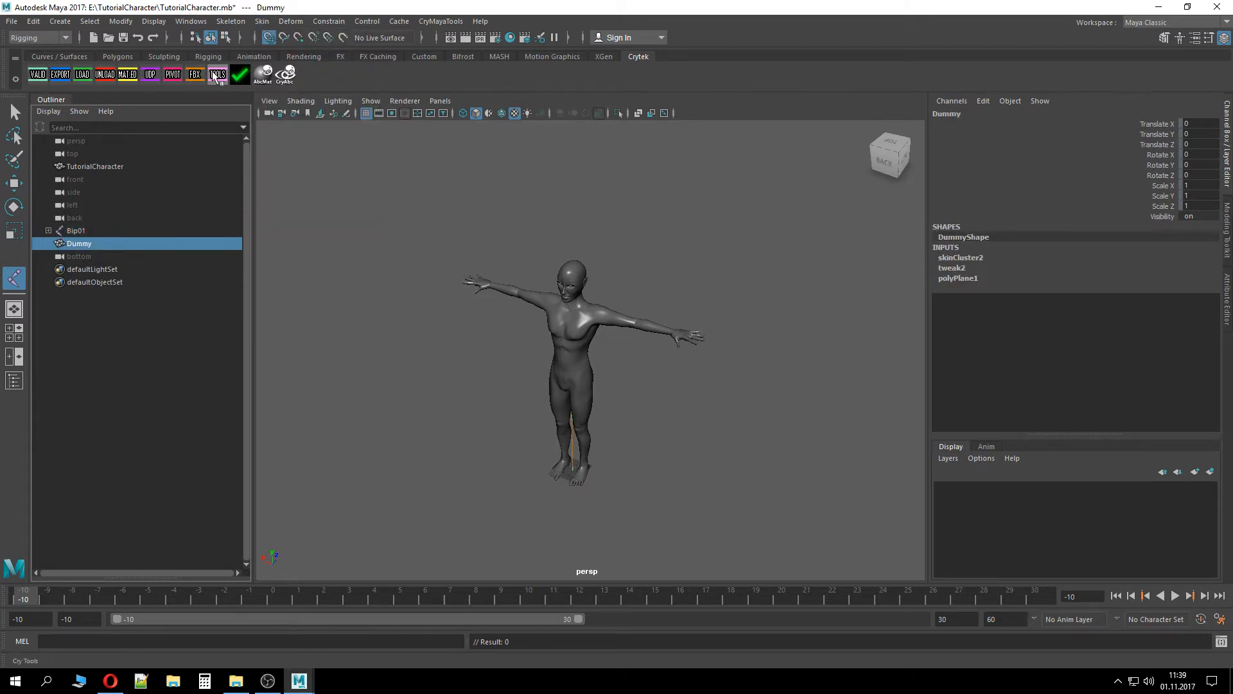
click(239, 74)
click(473, 272)
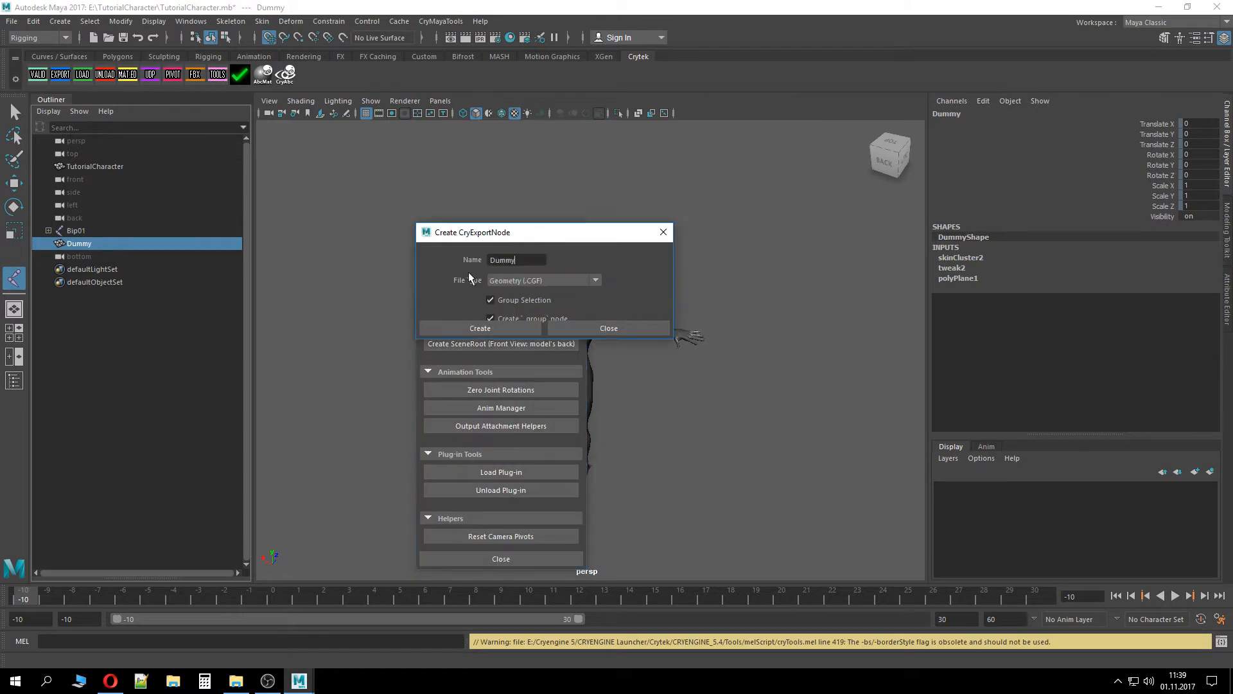
click(547, 279)
click(547, 303)
drag(527, 260, 383, 260)
text(Tutorial)
text(Character)
text(Skel)
click(453, 325)
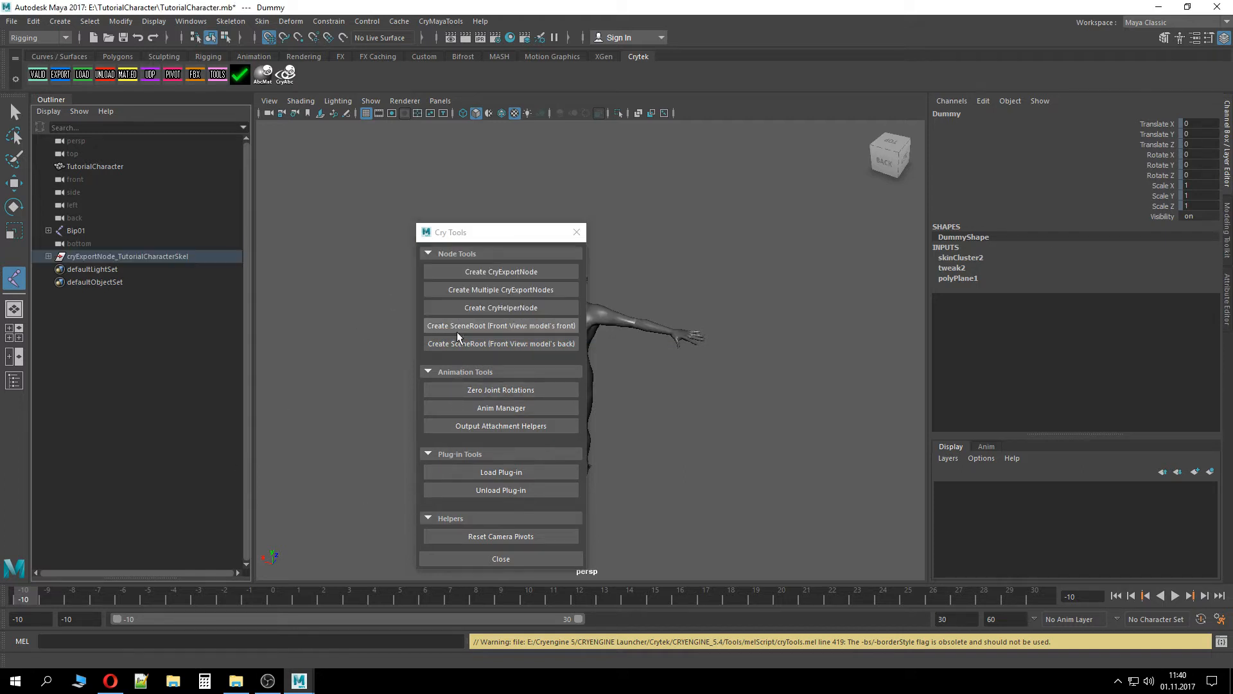
Close the Cy Tools window and run the Cry Validate export check again
click(577, 233)
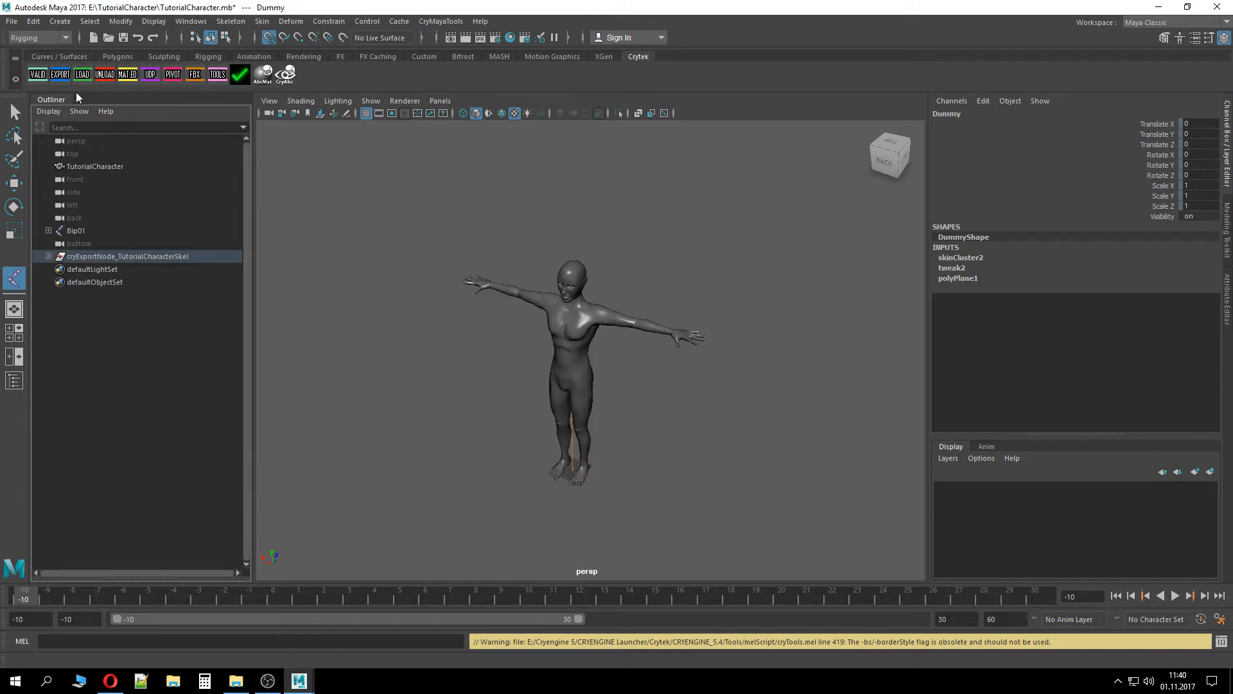
click(38, 74)
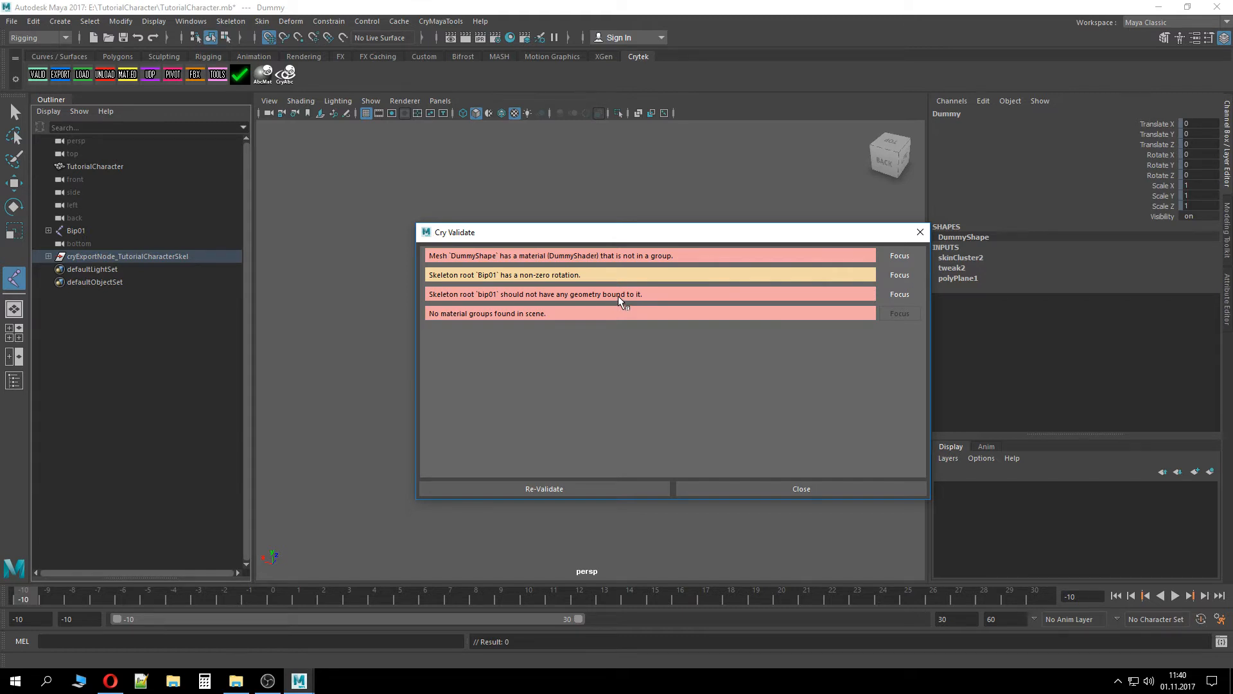
Close the validation report and undo the last eight operations on the rig
click(765, 485)
key(ctrl+z)
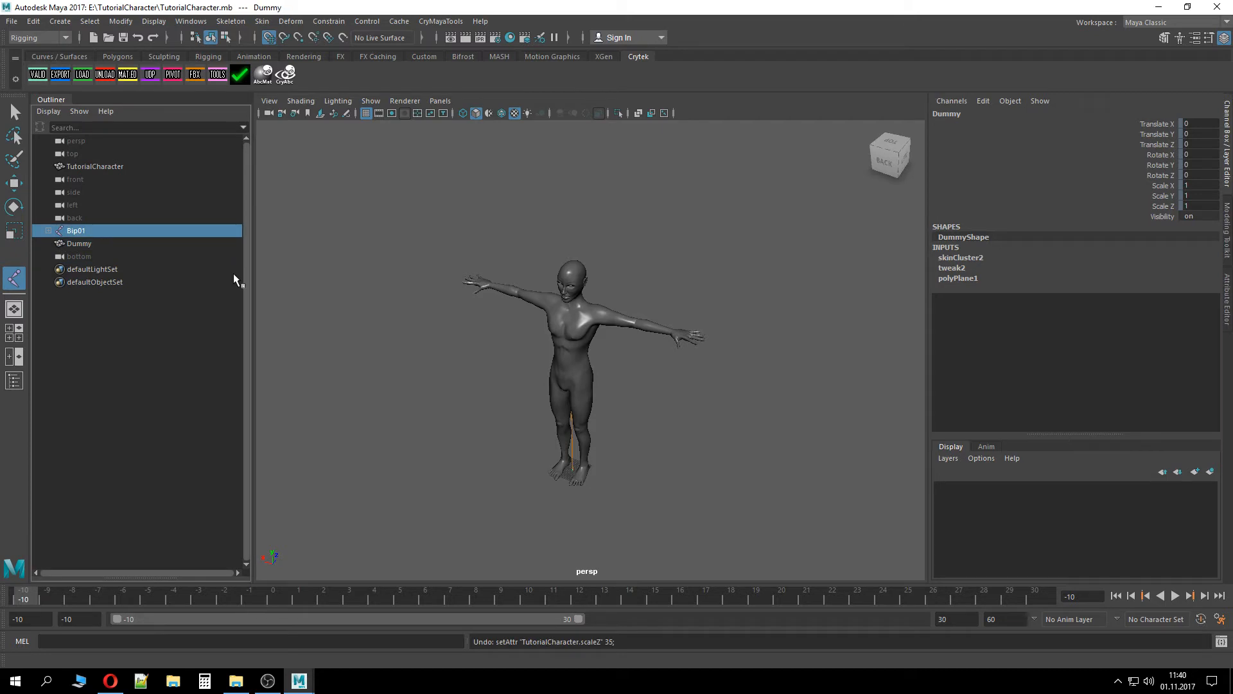
key(ctrl+z)
ctrl+click(188, 247)
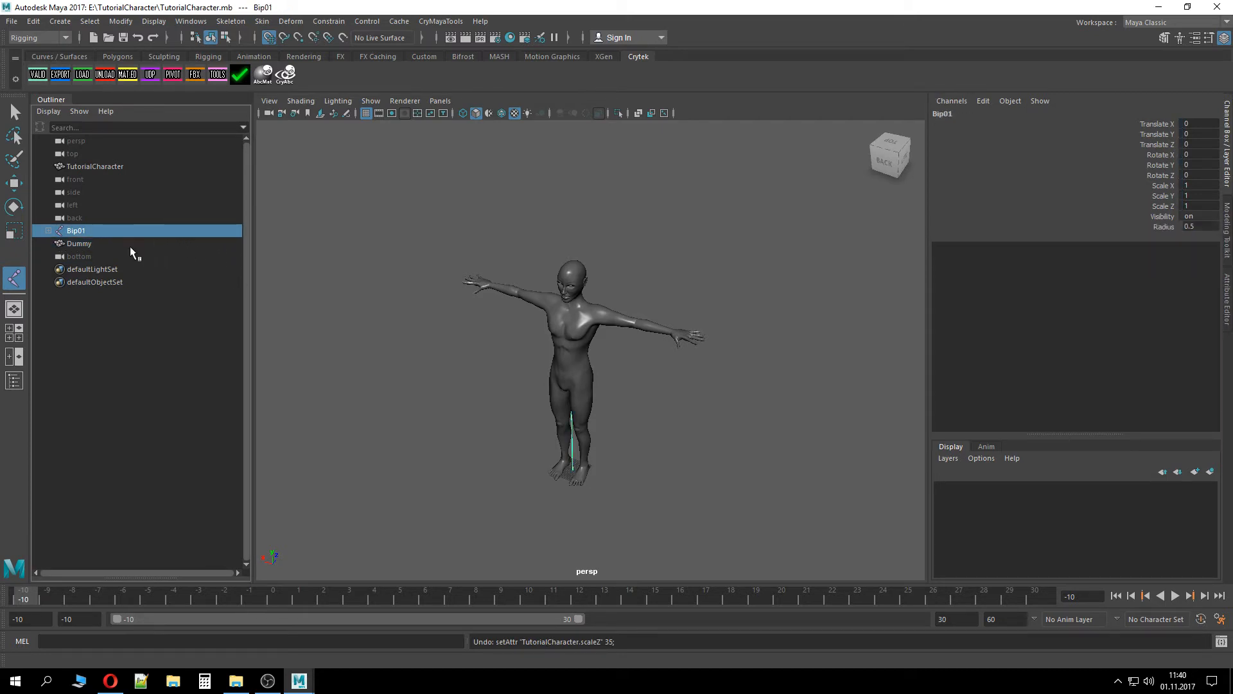
key(ctrl+z)
key(ctrl+z)
key(ctrl+z)
key(ctrl+z)
key(ctrl+z)
key(ctrl+z)
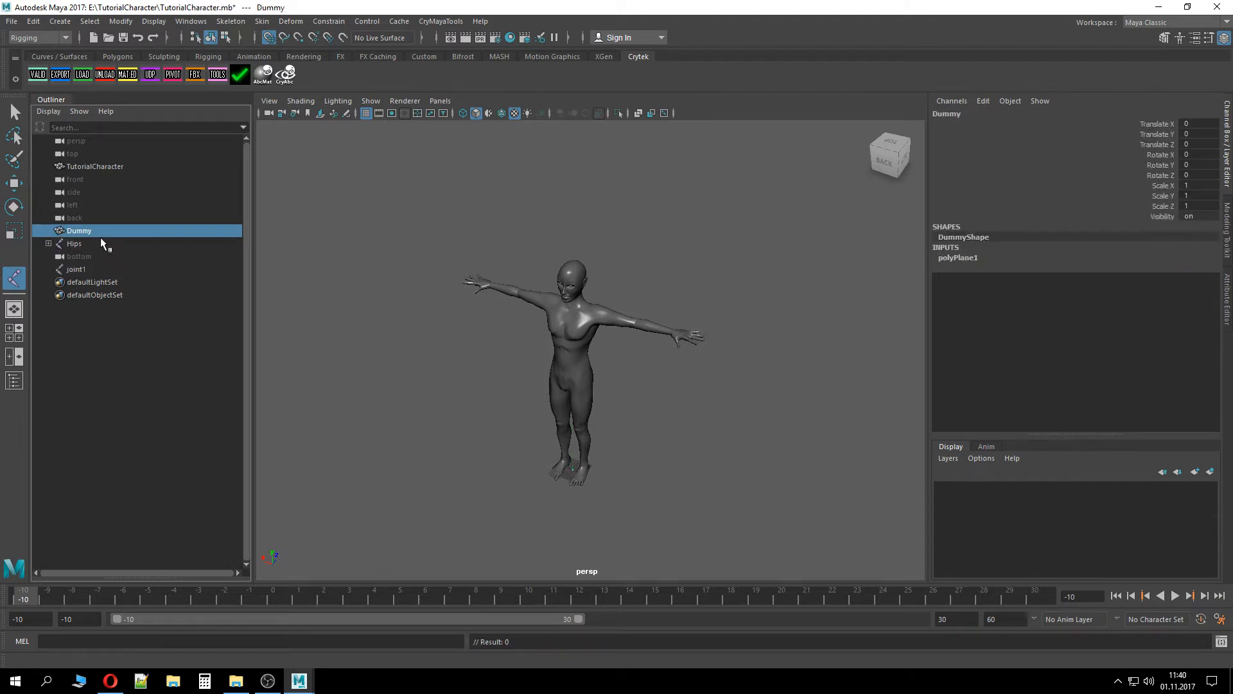
Rename the joint1 joint to Bip01
click(84, 269)
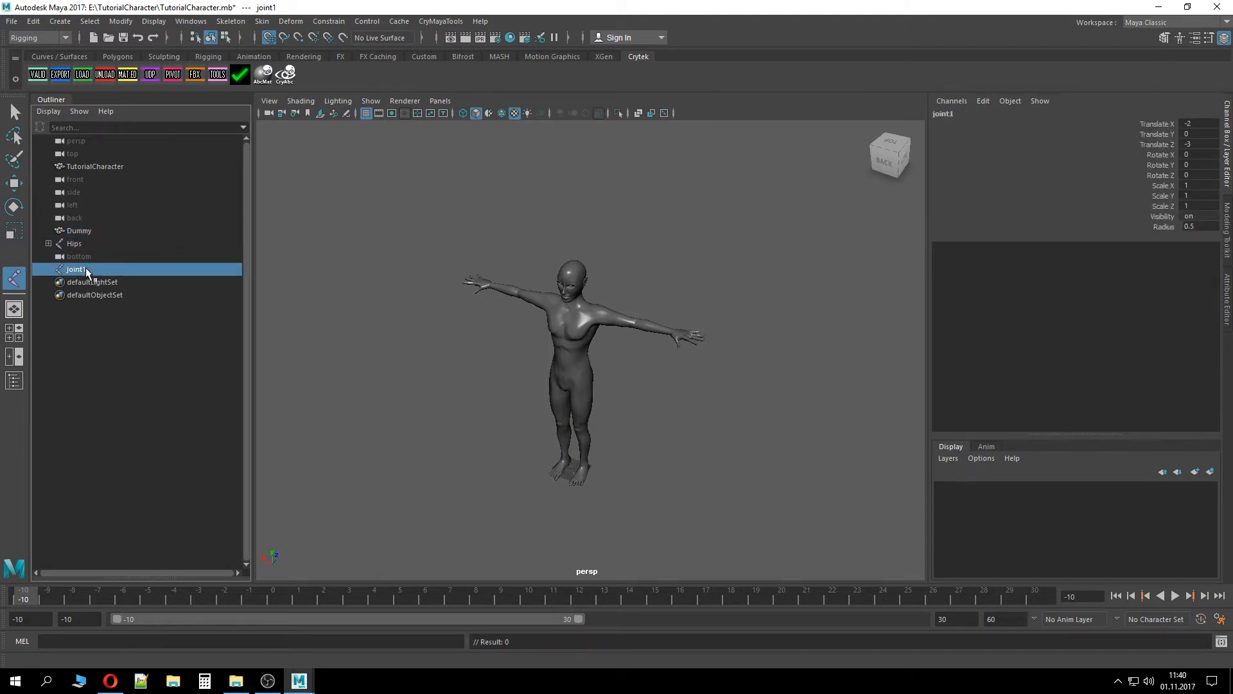
key(ctrl+y)
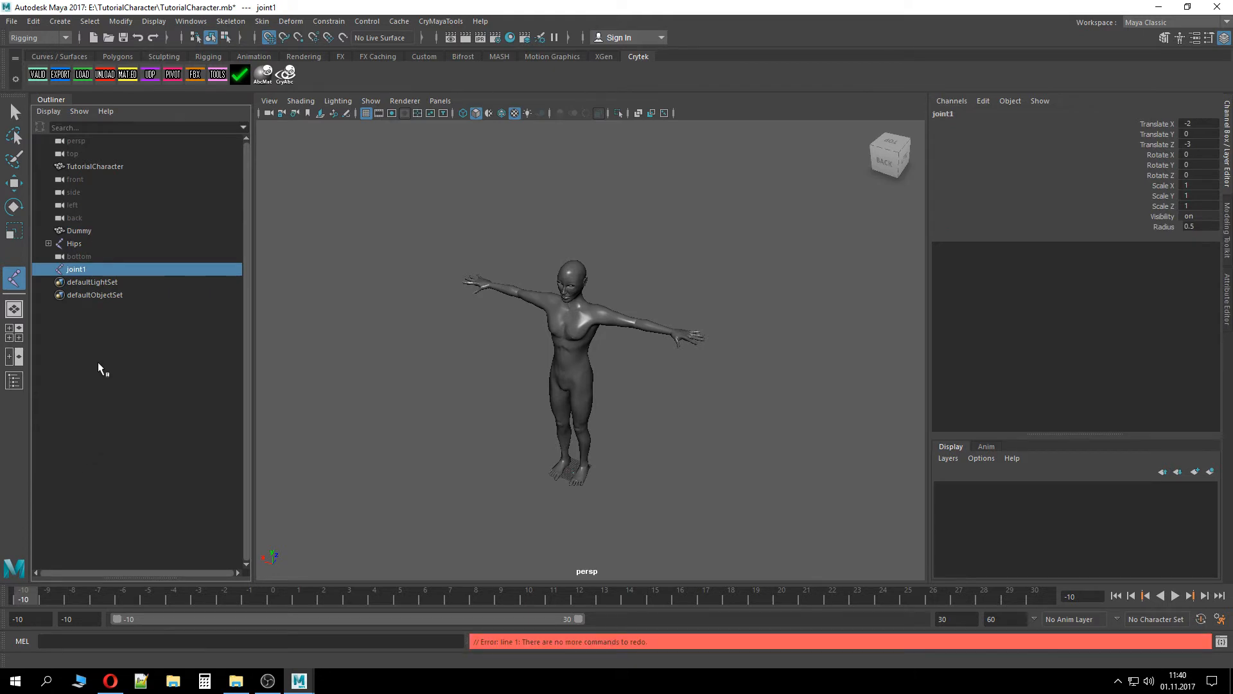
double_click(77, 270)
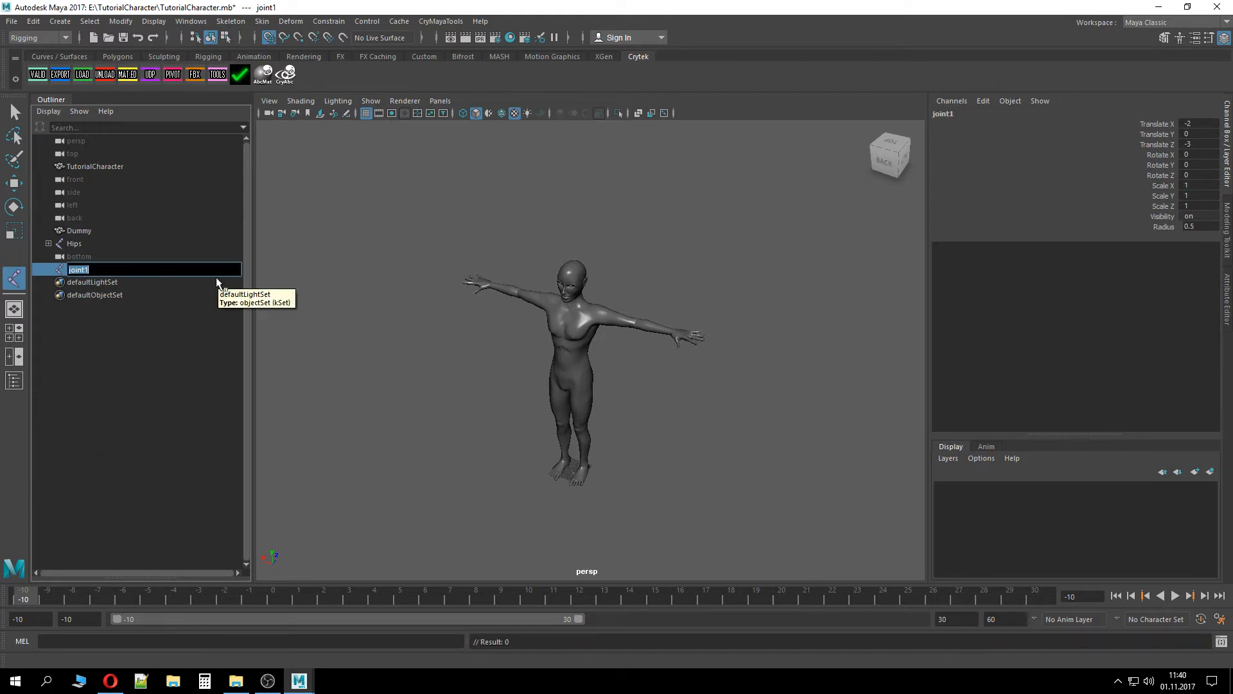
text(Bip01)
key(Return)
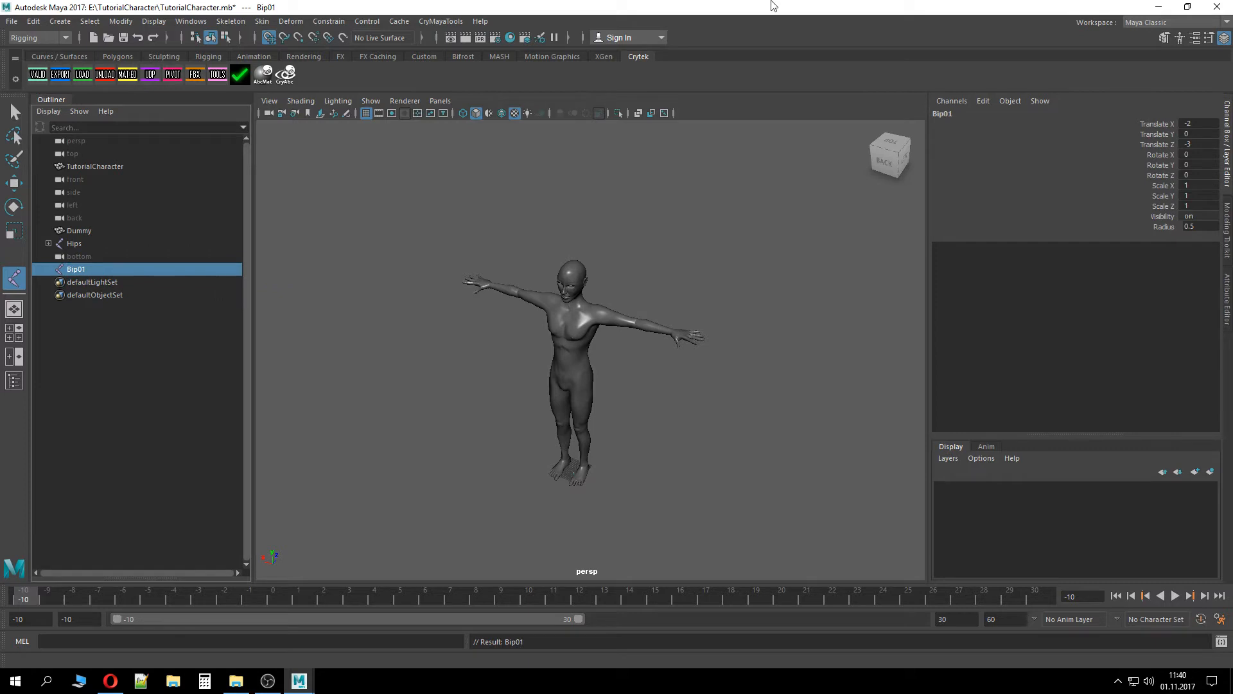
Set Bip01's Translate Z and Translate X to 0
click(1190, 145)
text(0)
click(1194, 124)
text(0)
Parent the Hips joint under Bip01 and save the scene
click(80, 245)
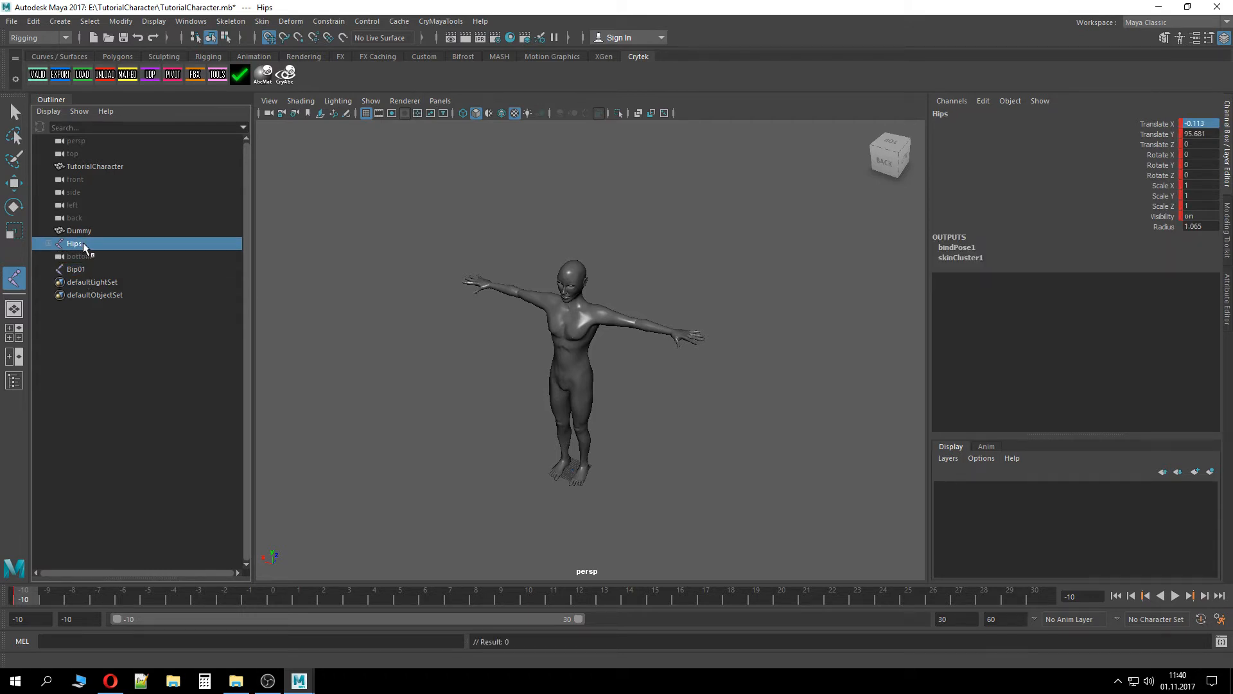
middle_drag(83, 242, 79, 269)
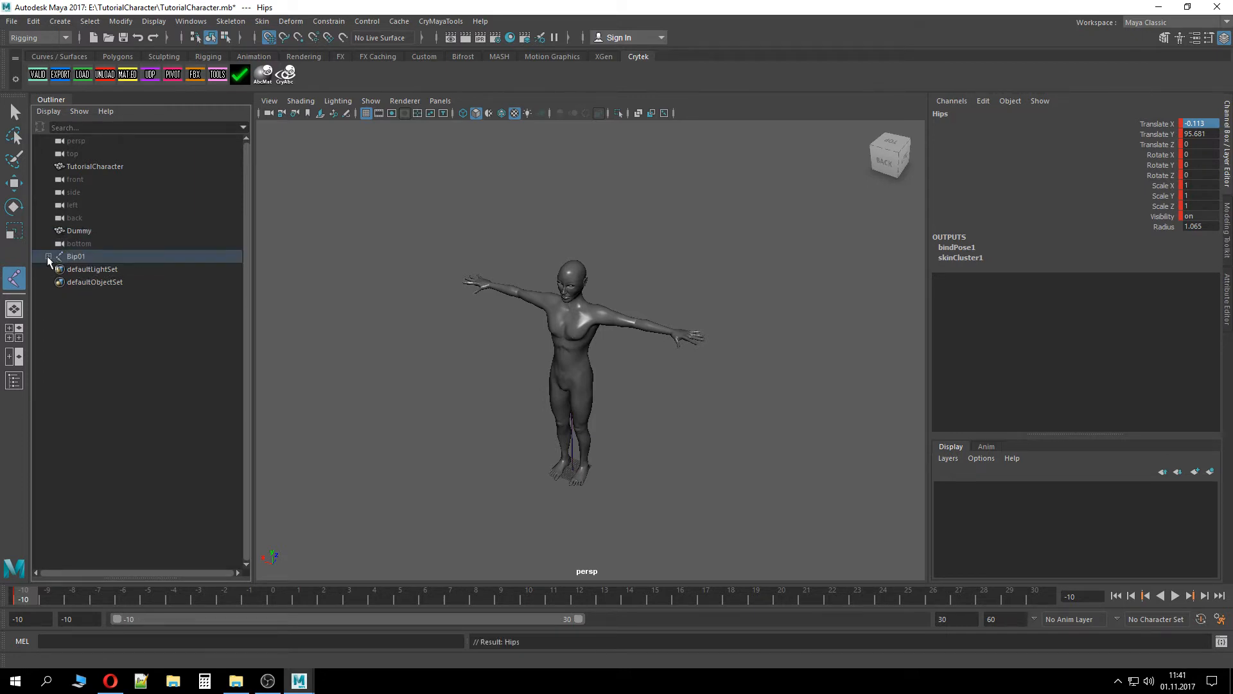
click(49, 256)
key(ctrl+s)
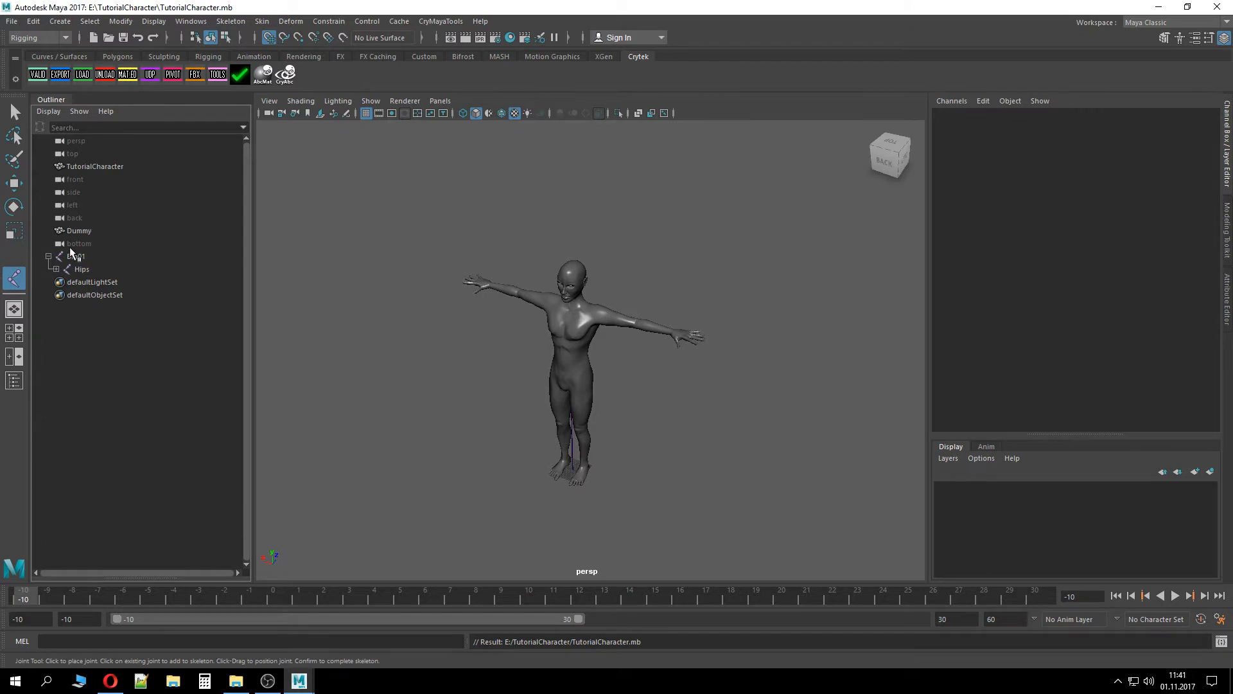
Select the Hips joint together with the Dummy plane and bind the plane's skin through Bind Skin options
click(75, 257)
click(86, 268)
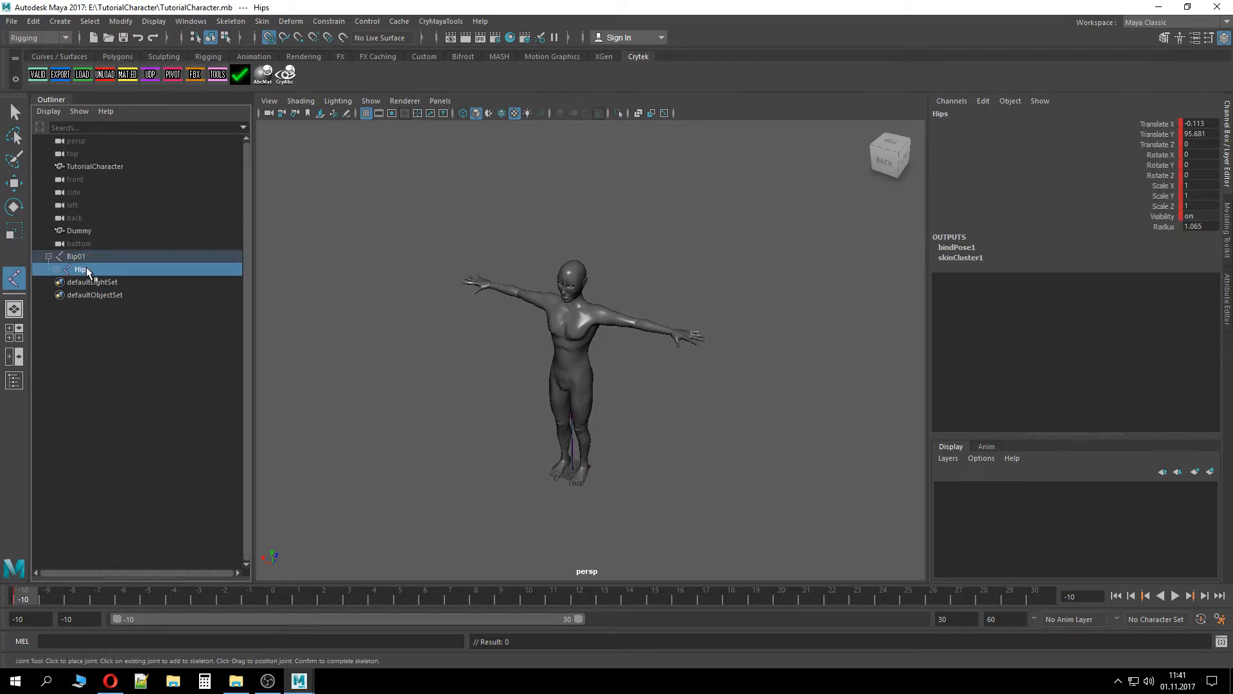
click(90, 258)
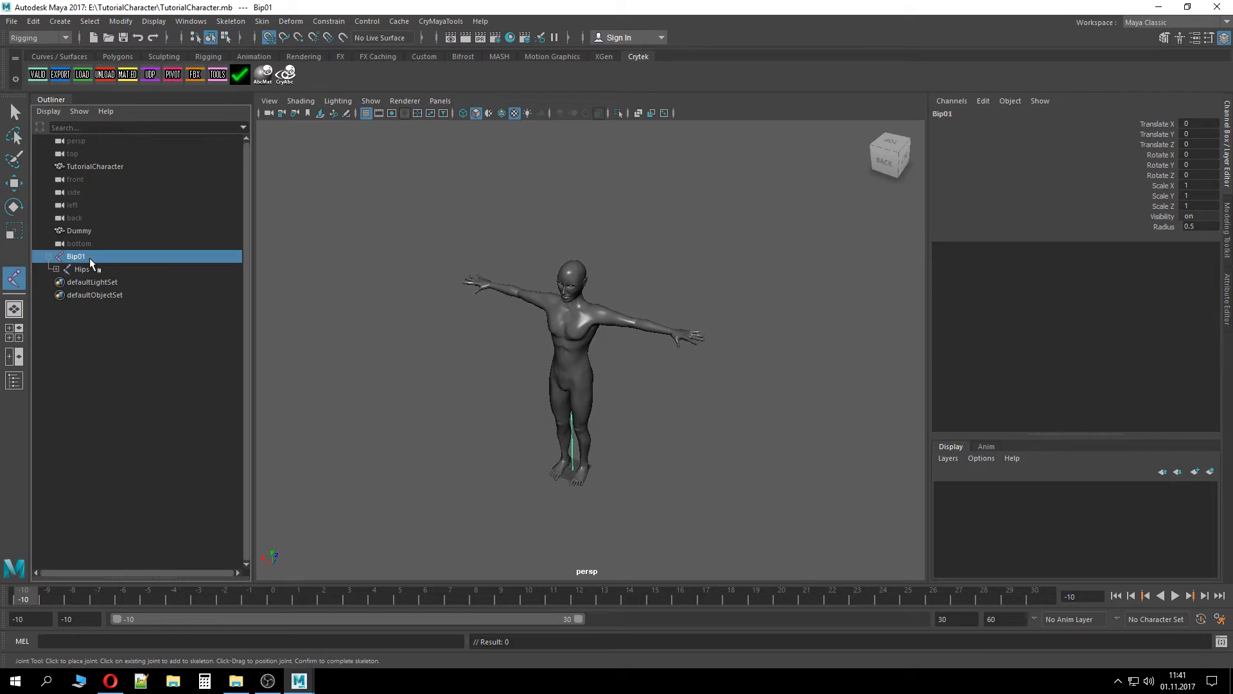
click(106, 270)
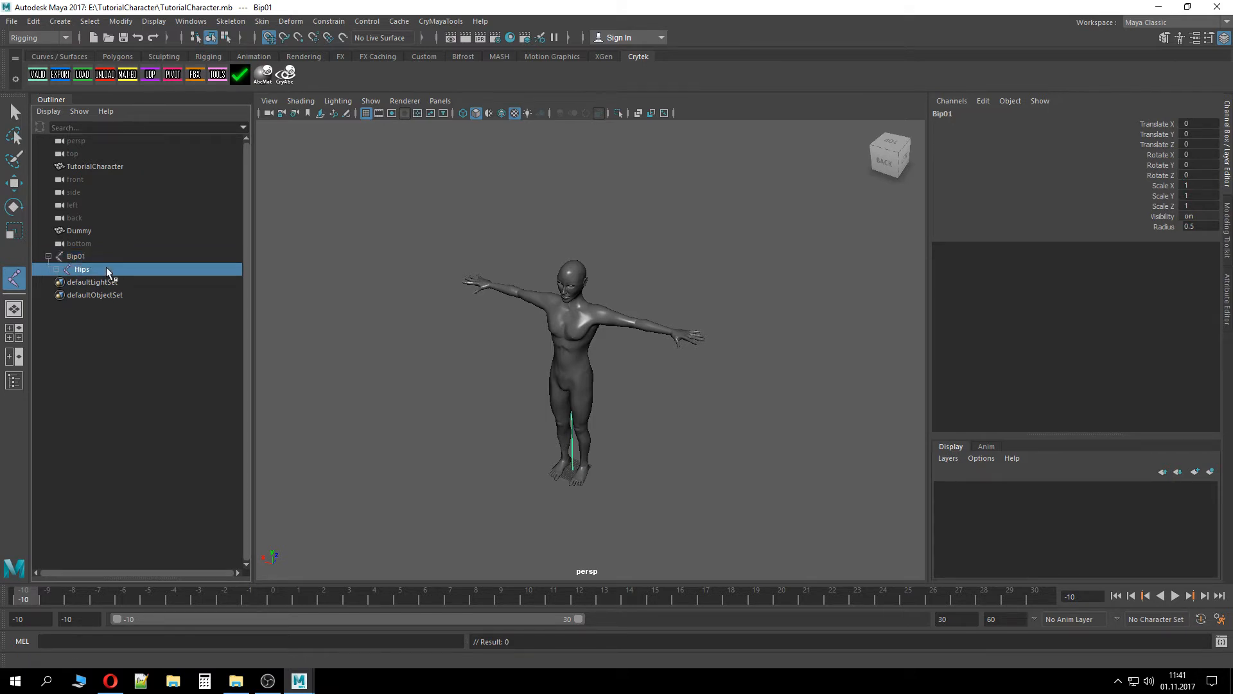
ctrl+click(106, 232)
click(263, 21)
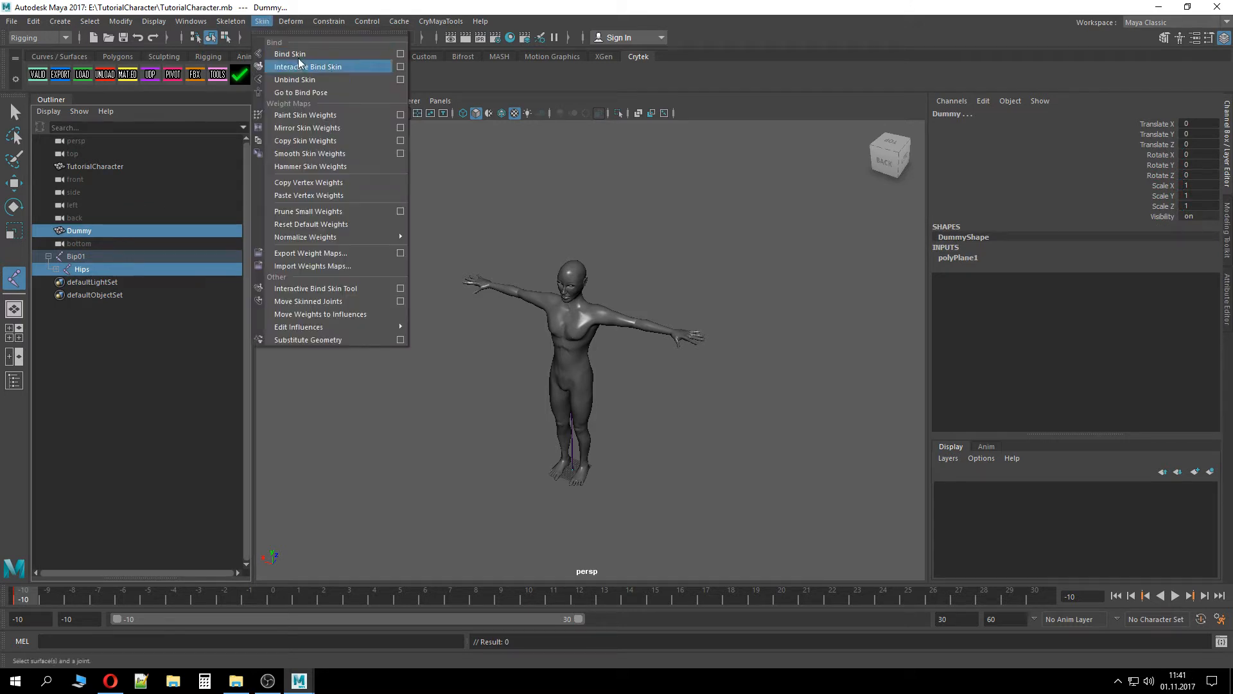
click(401, 54)
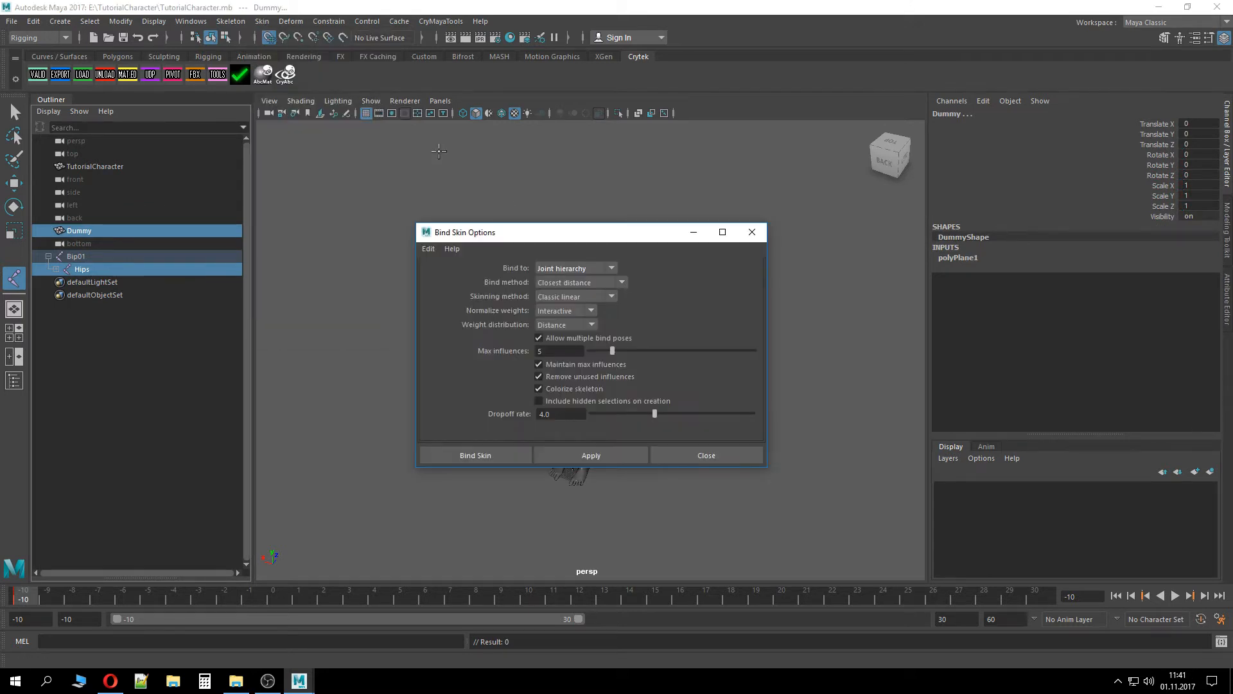
click(569, 267)
click(574, 297)
click(524, 457)
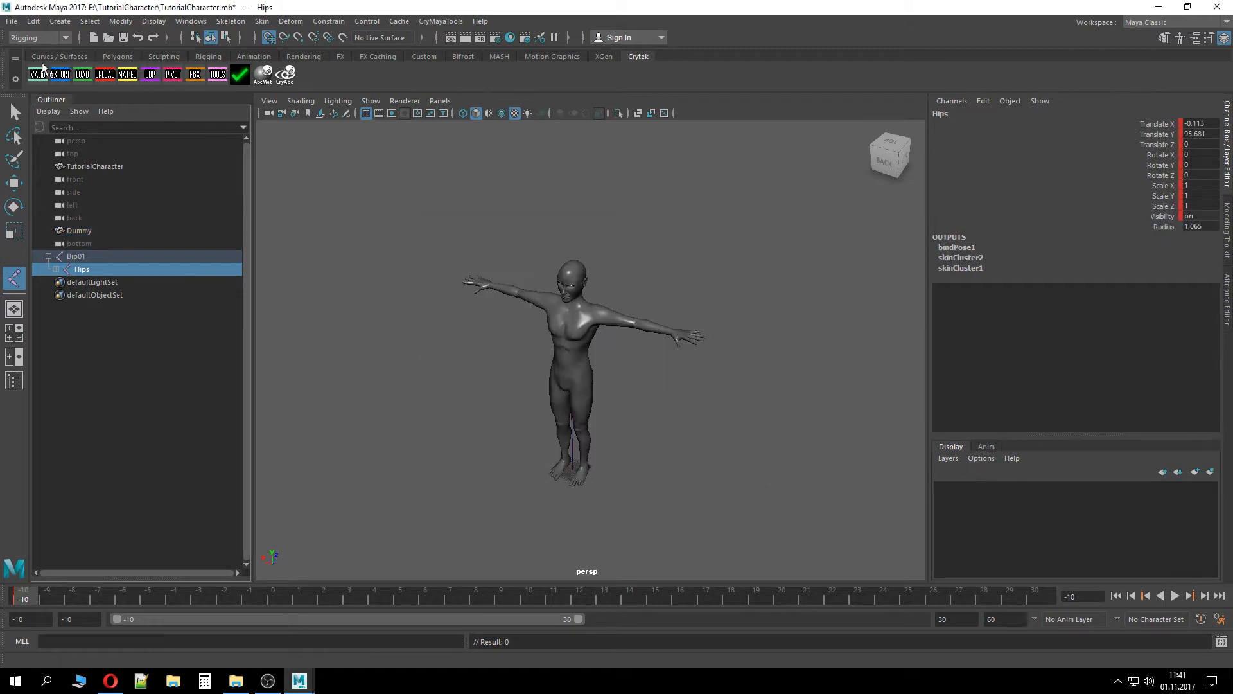
Run the Cry Validate export check and close its report
click(38, 74)
click(778, 494)
Create a CryExportNode for the Dummy plane named TutorialCharacterSkel with file type Character (CHR), then close Cy Tools
click(101, 245)
click(98, 230)
click(222, 72)
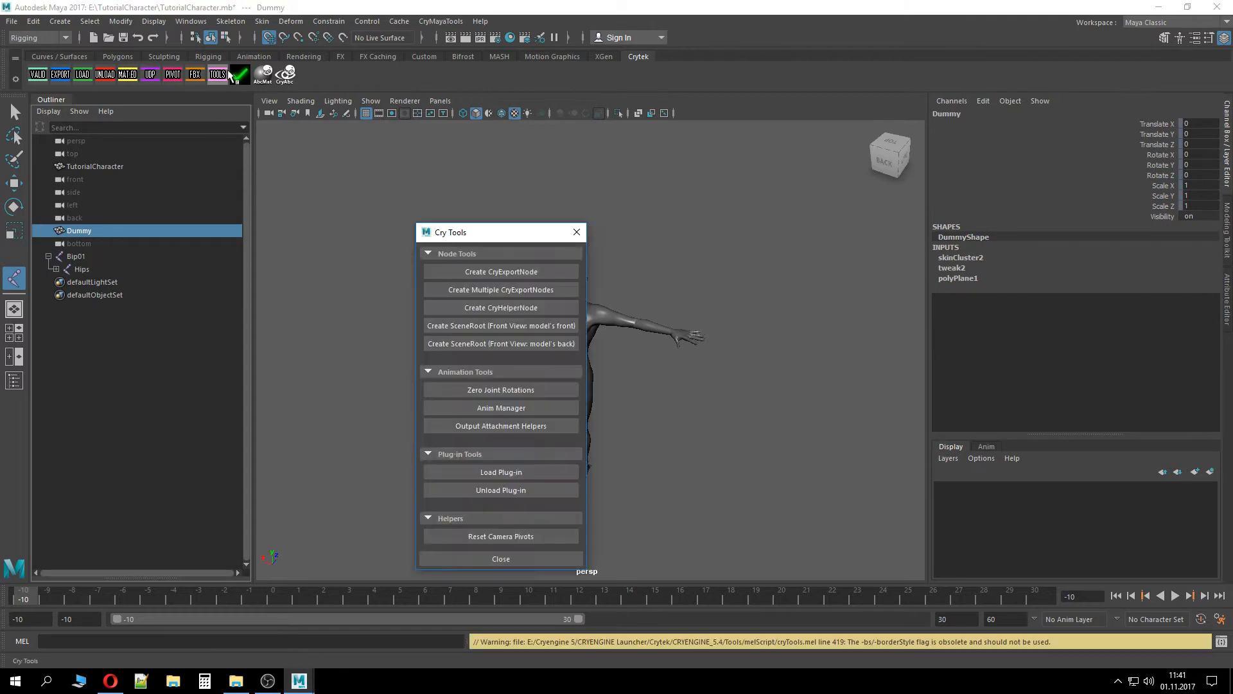
click(475, 259)
click(582, 281)
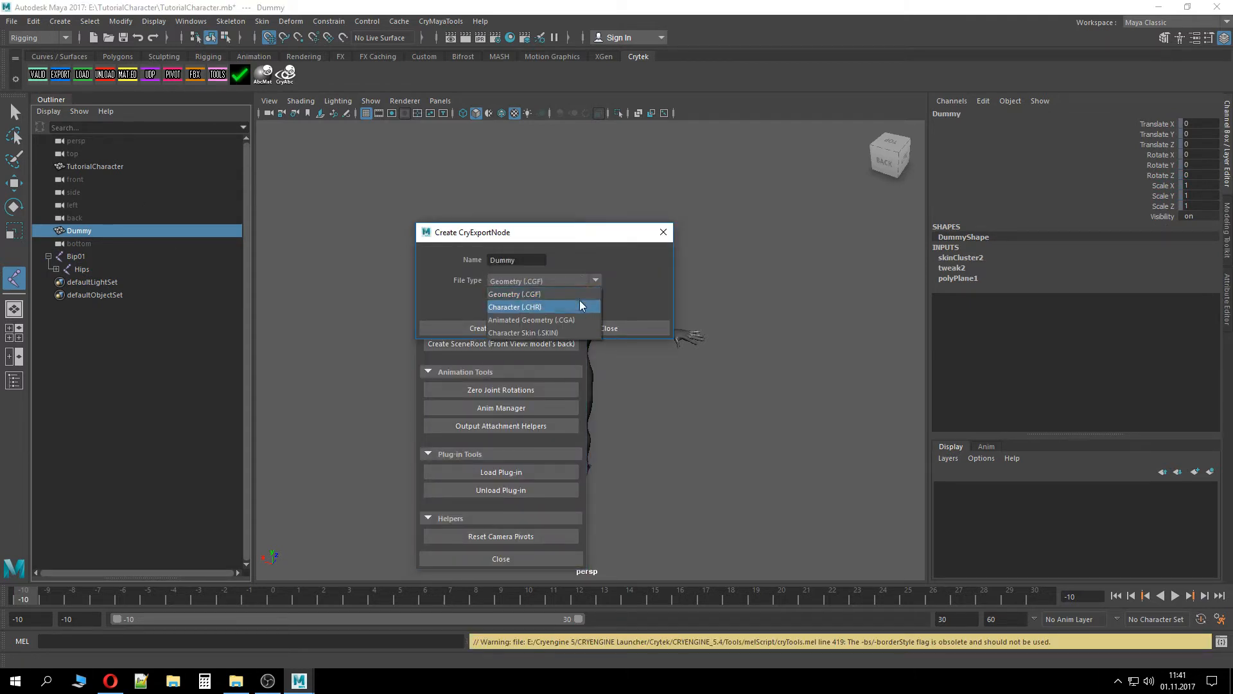
click(523, 301)
double_click(517, 260)
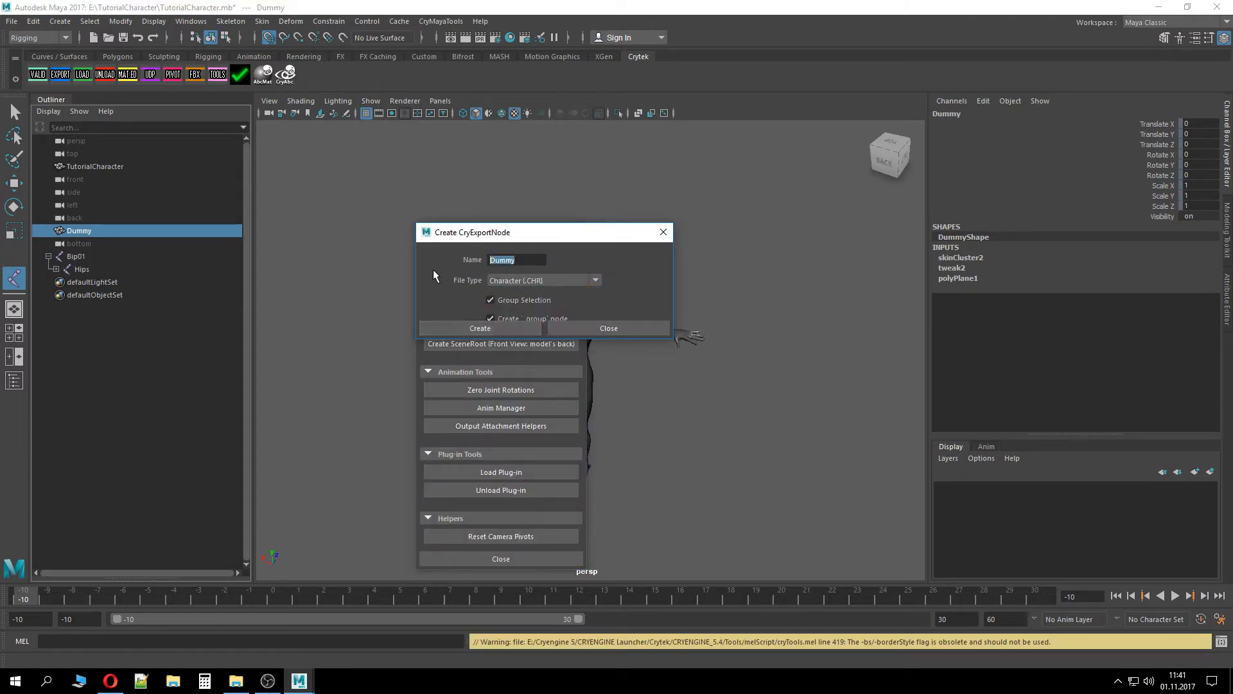
text(Tutor)
text(ialCharact)
text(er)
text(Skel)
click(469, 329)
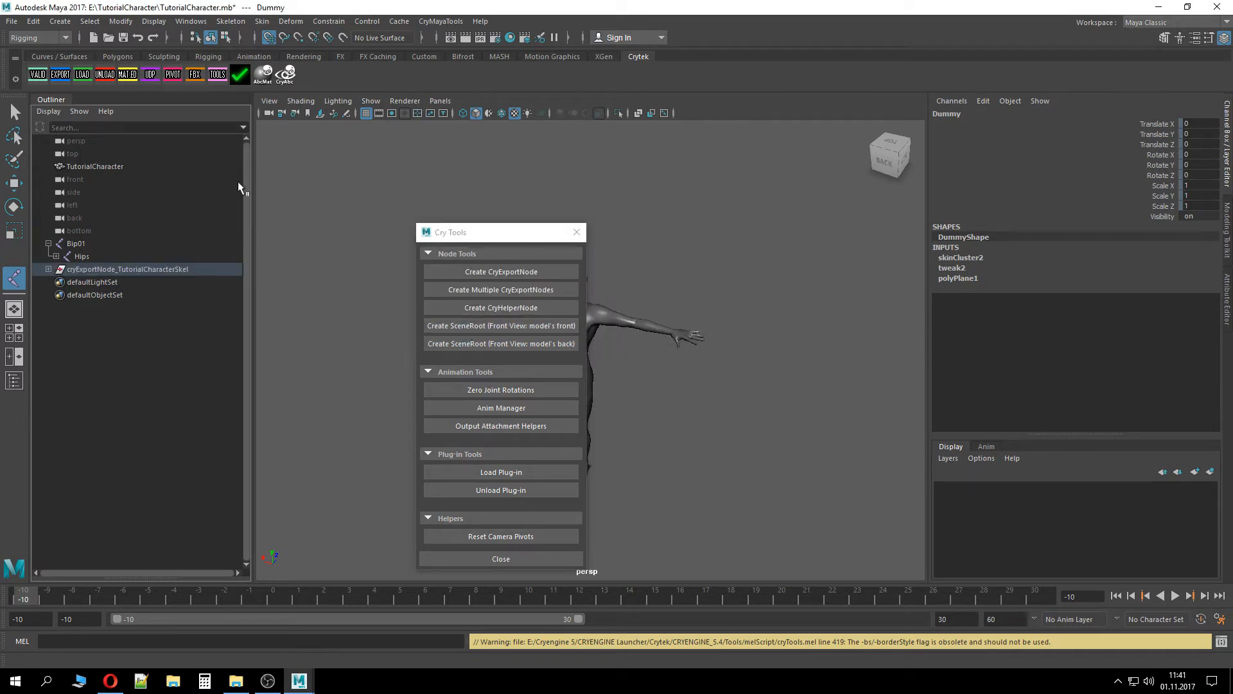
click(576, 232)
Run the Cry Validate export check again, close its report, and save the scene
click(38, 80)
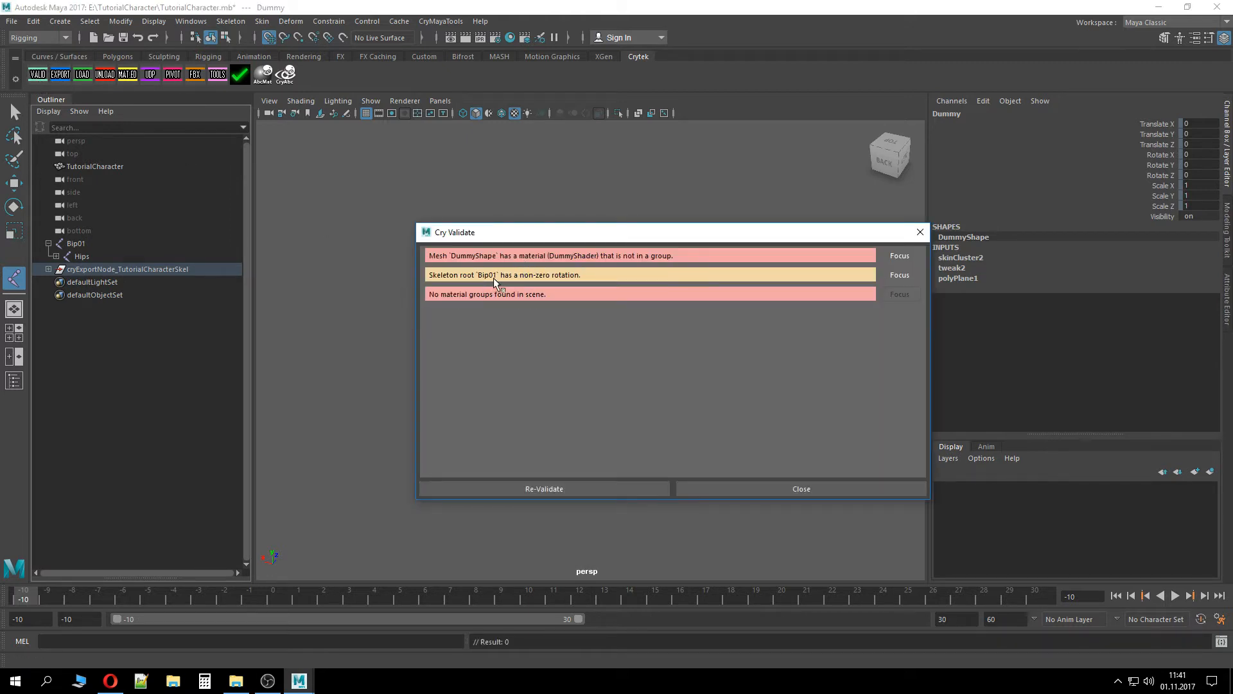
click(779, 487)
key(ctrl+s)
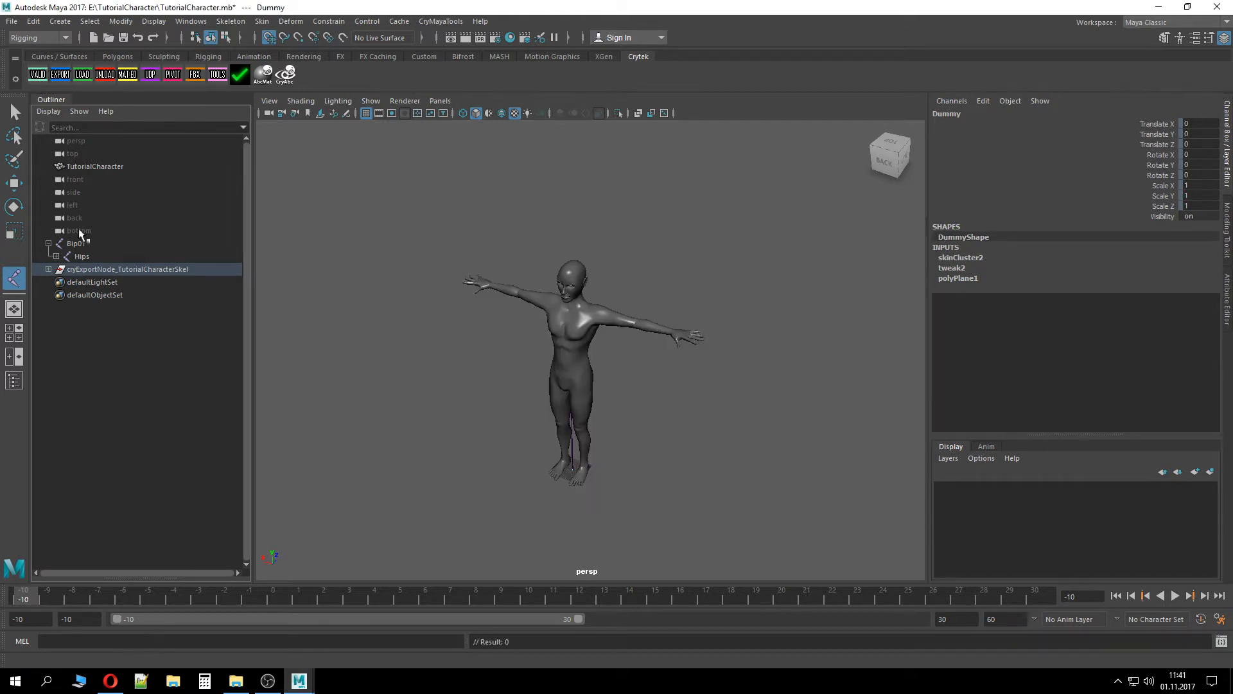
Create a material group named TutorialCharacterSkel from the selected export node in the Material Groups editor
click(48, 269)
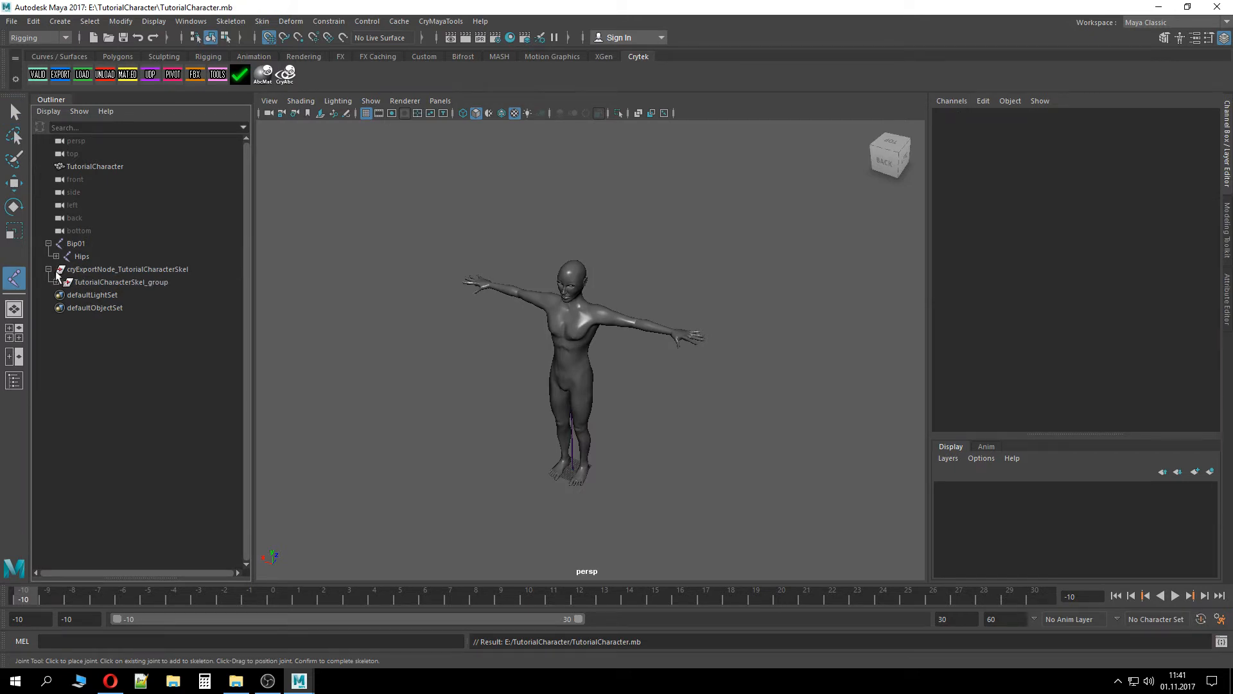
click(56, 282)
click(90, 295)
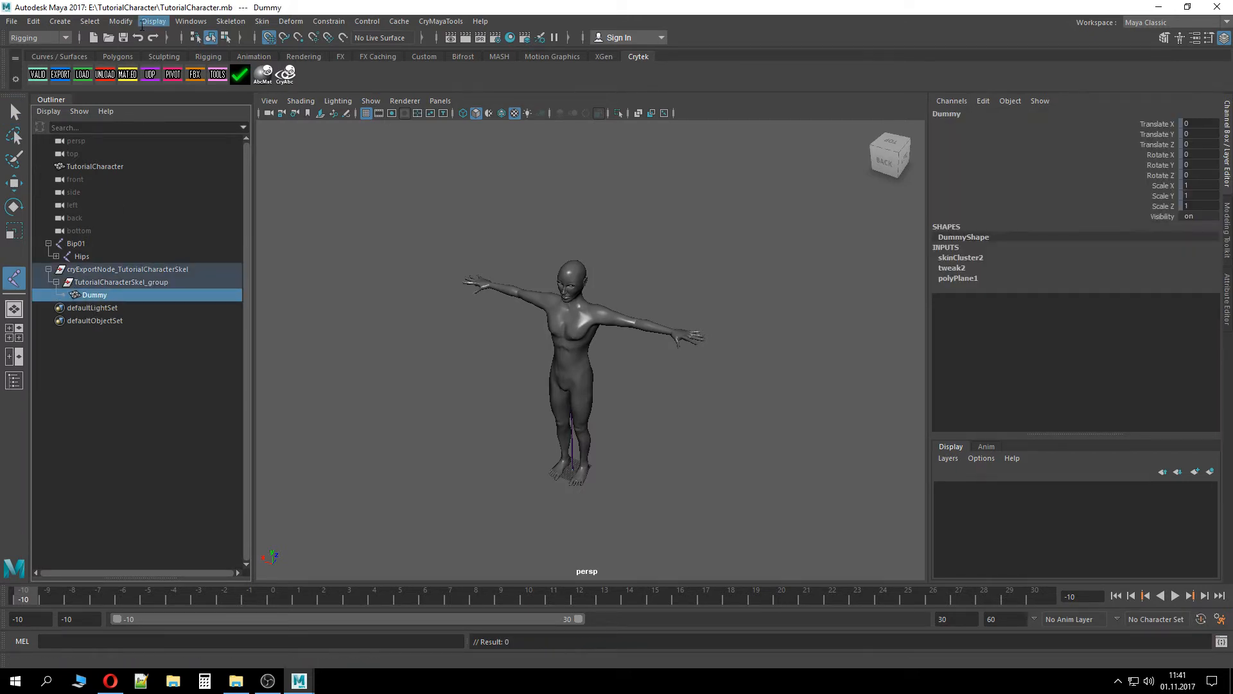
click(126, 269)
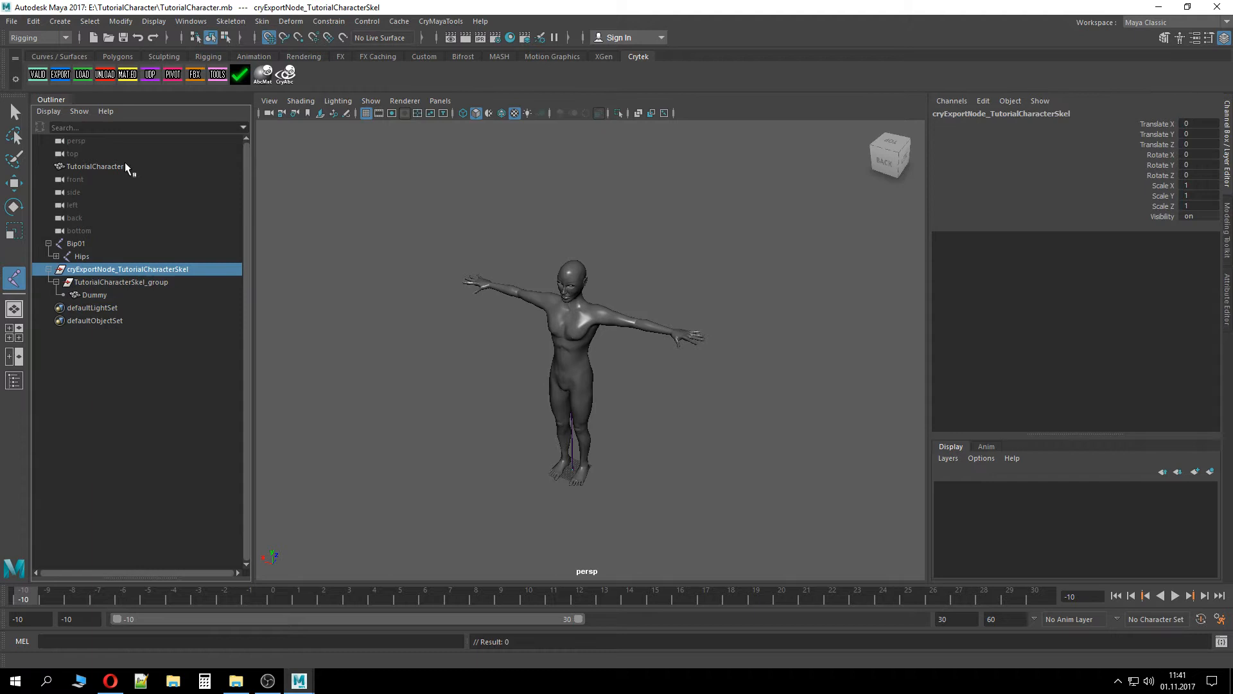
click(127, 75)
click(450, 433)
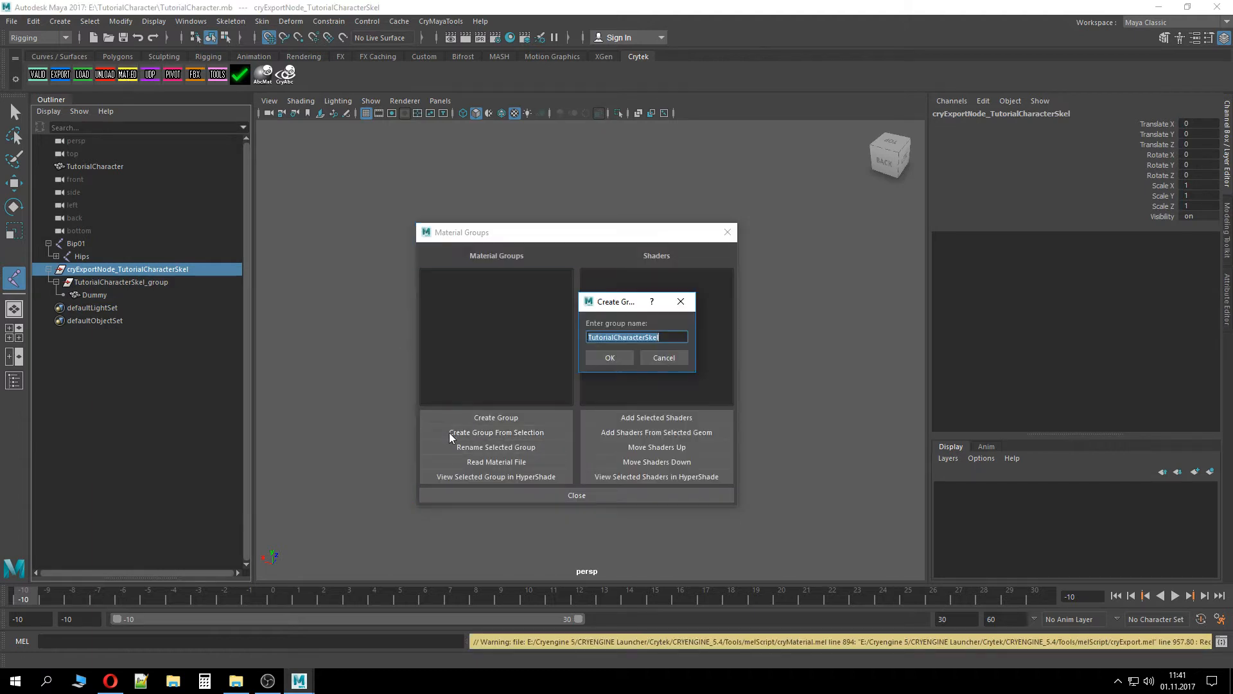
click(672, 341)
click(611, 358)
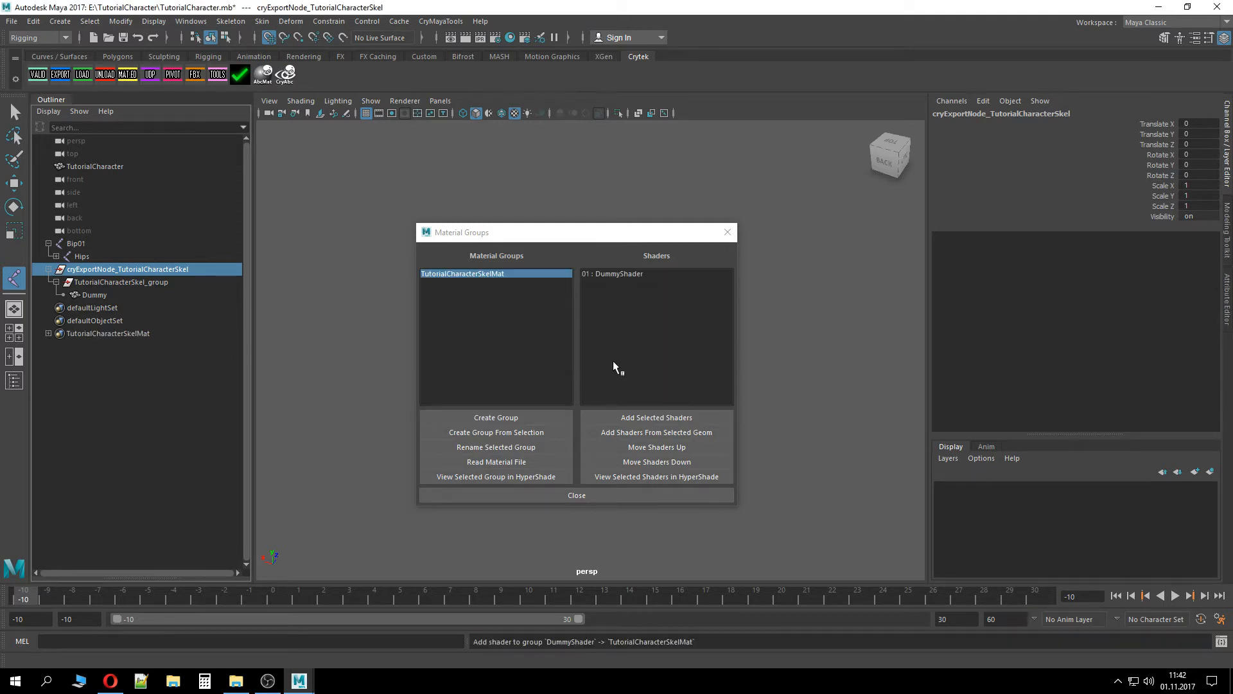
click(601, 495)
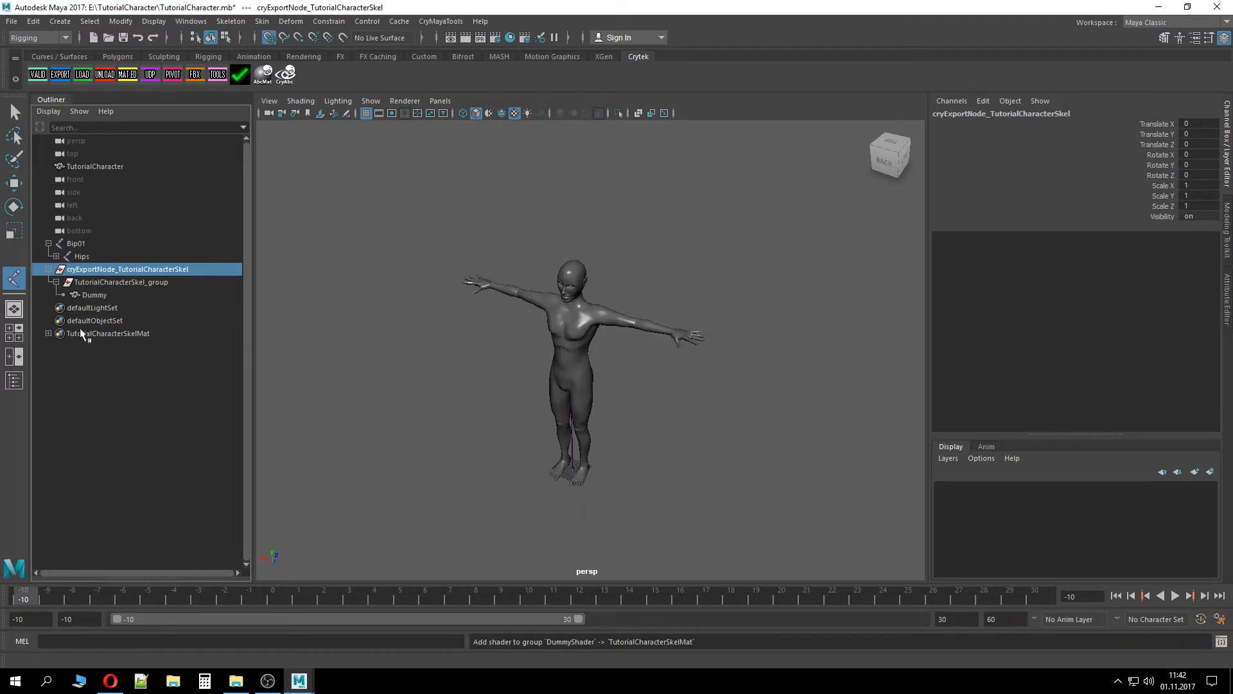
Open the Crytek Export window to review its settings, then close it
click(60, 75)
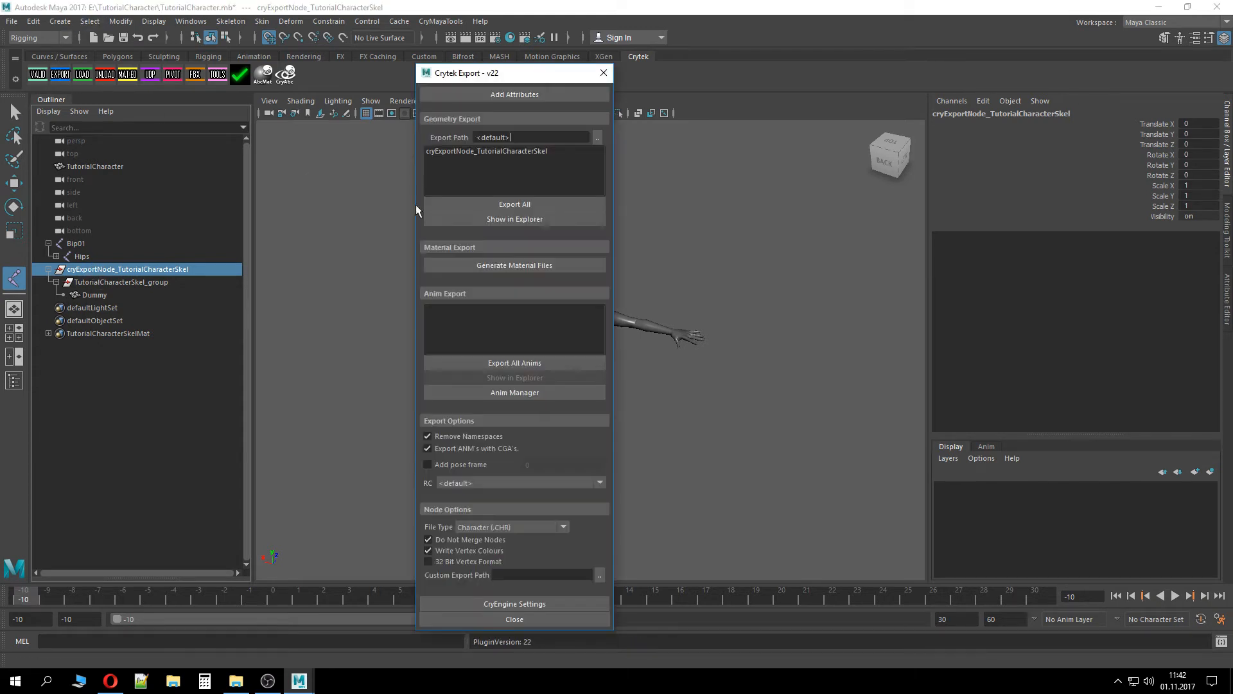
click(603, 73)
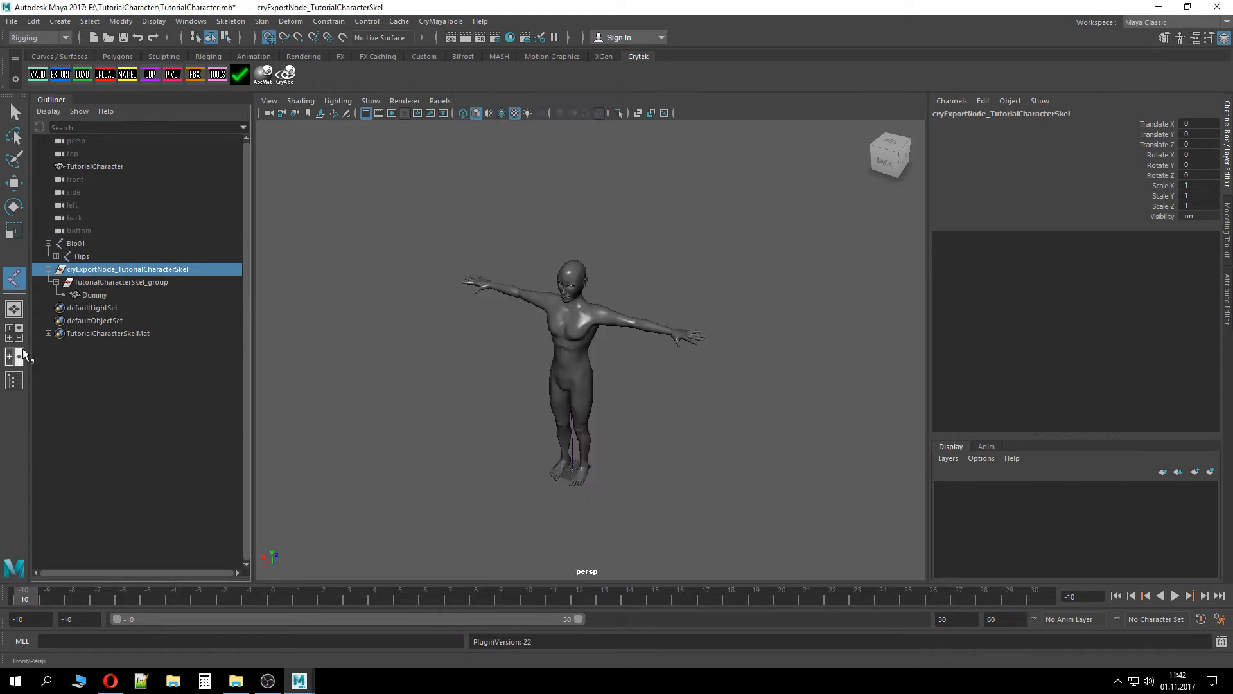
Set the DummyShader material's Physicalise attribute to ProxyNoDraw
click(74, 334)
click(48, 334)
click(103, 347)
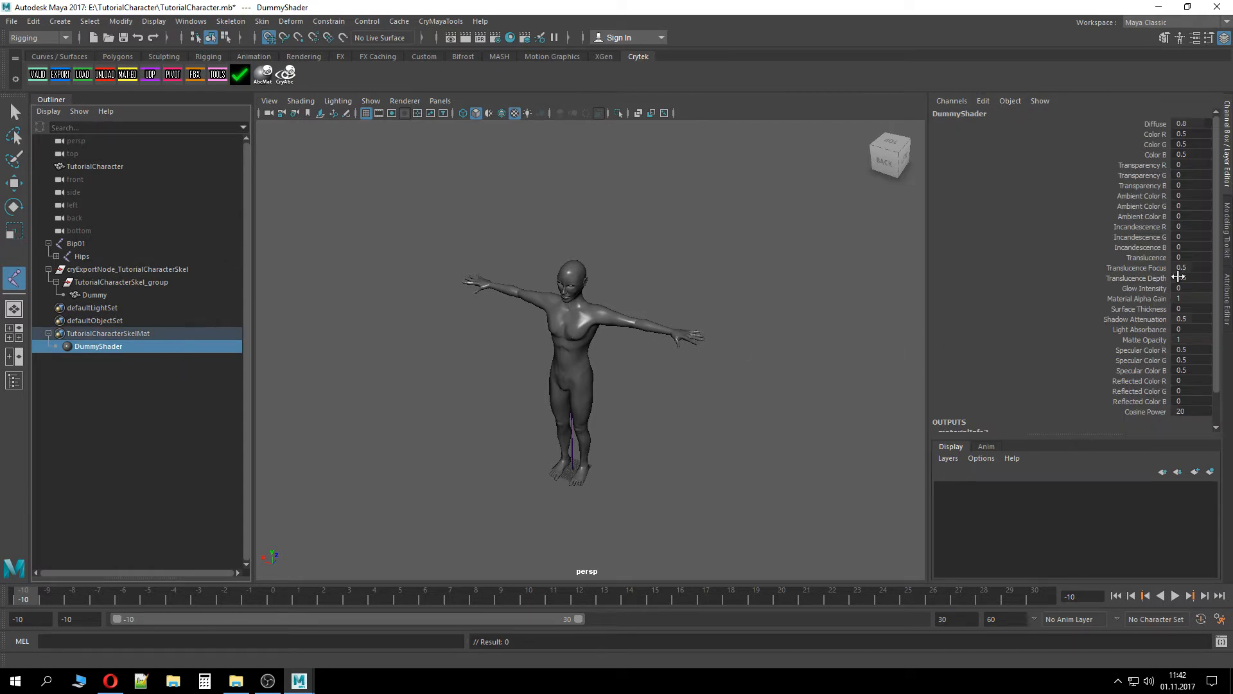
click(1229, 297)
scroll(922, 456, down, 4)
scroll(1026, 445, down, 1)
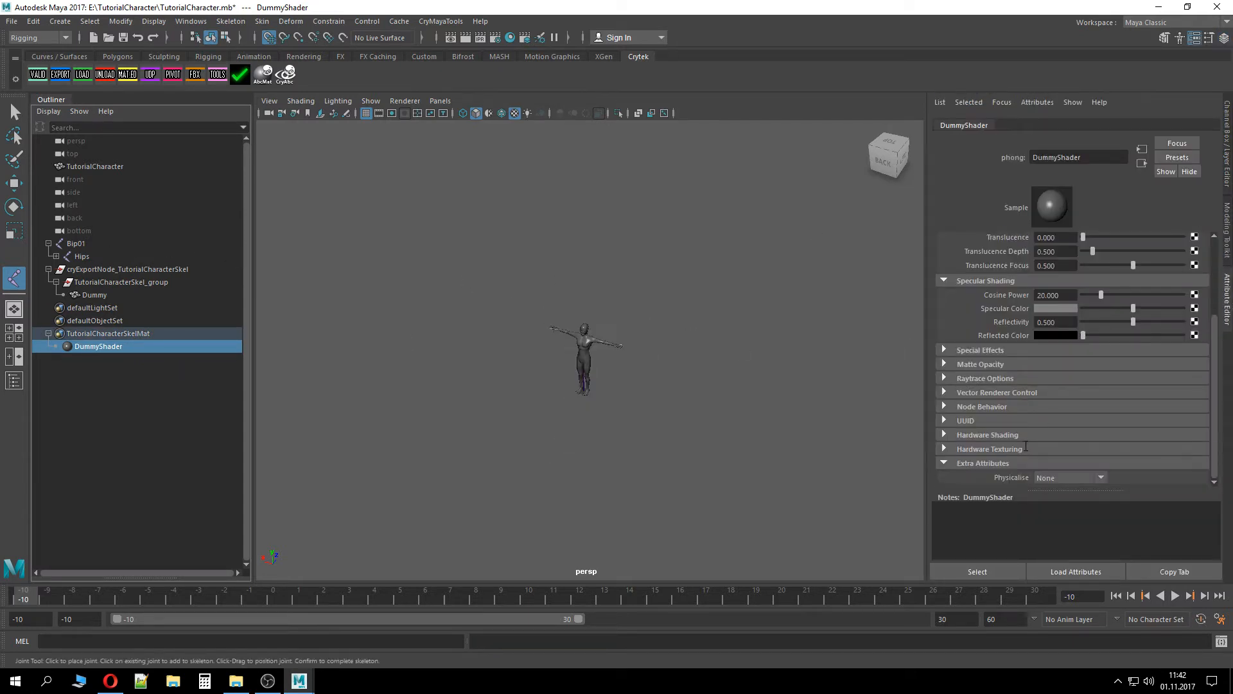
scroll(654, 370, up, 3)
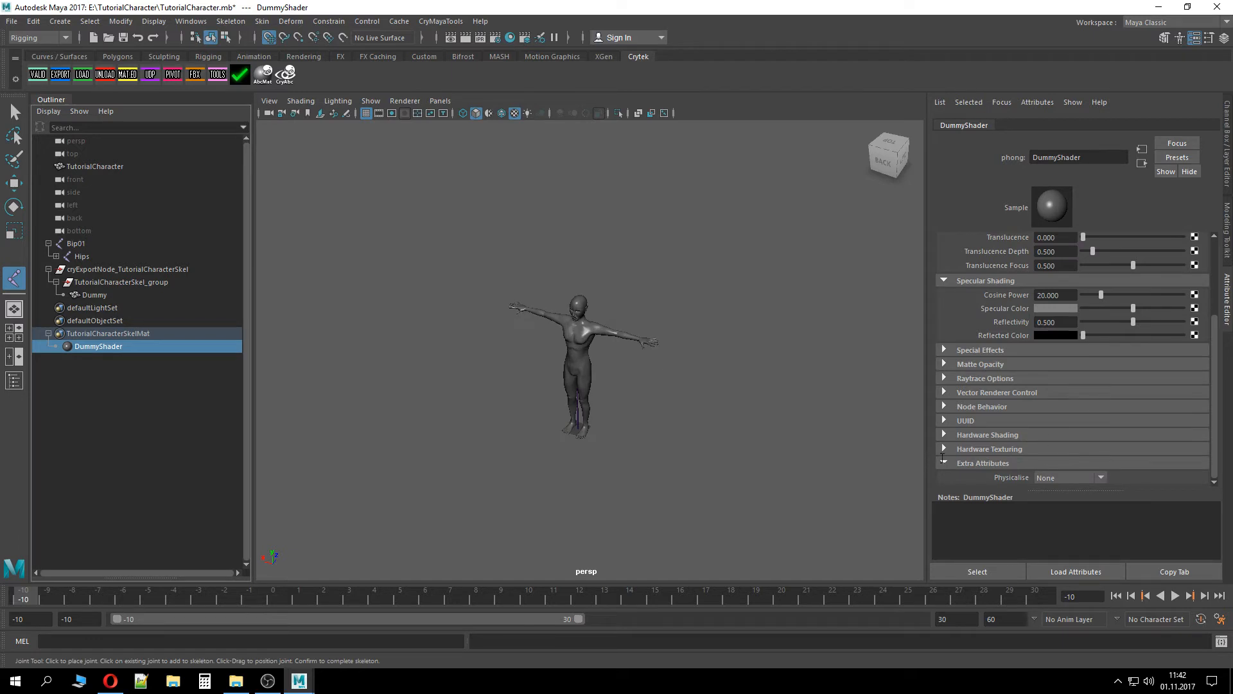
click(1067, 477)
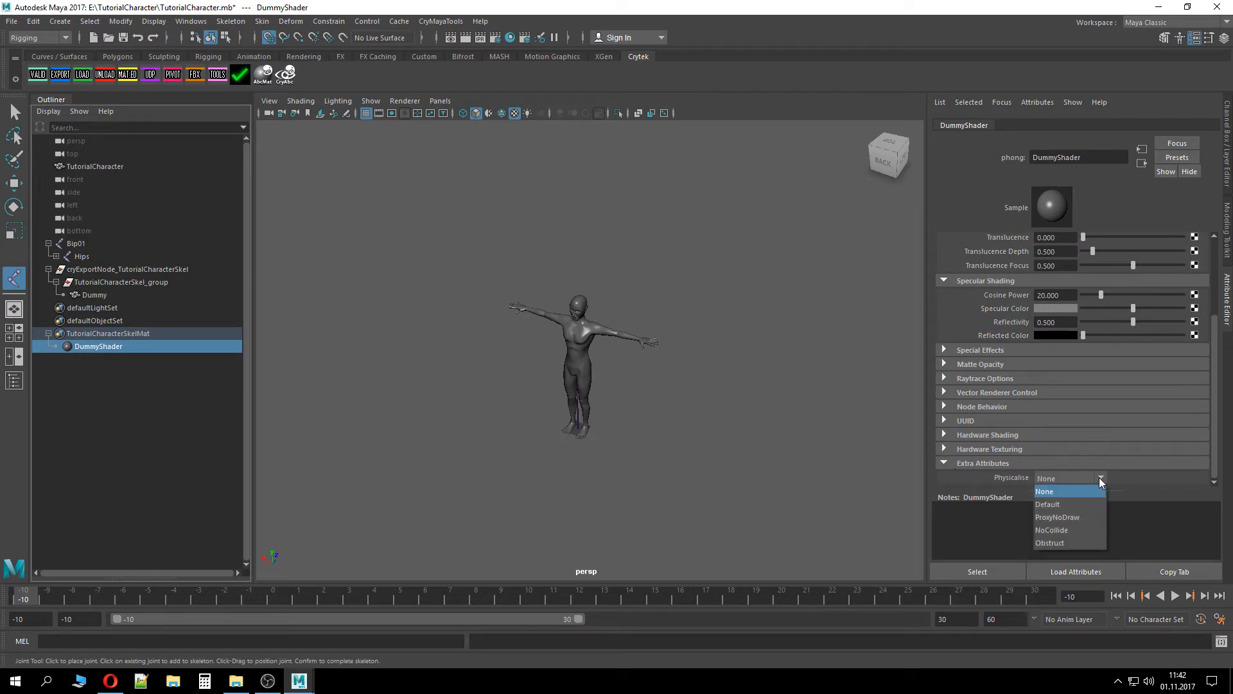
click(1071, 518)
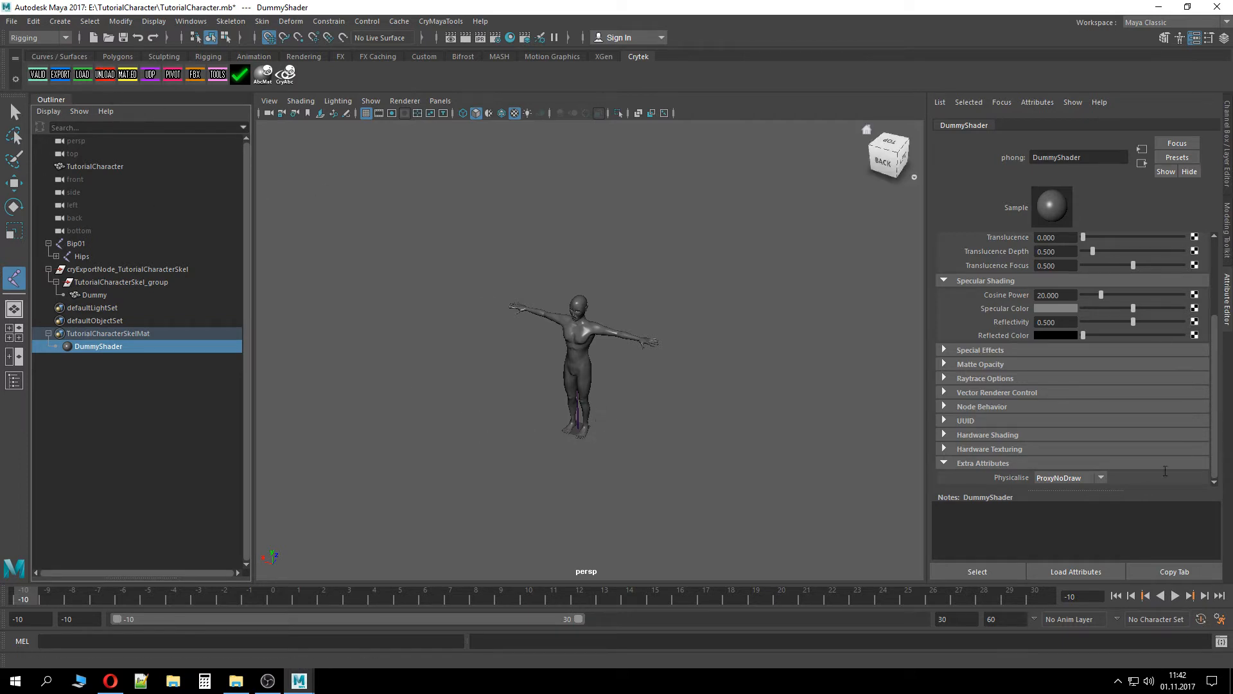
Save the scene, run Cry Validate, and focus the flagged Bip01 skeleton root before closing the report
key(ctrl+s)
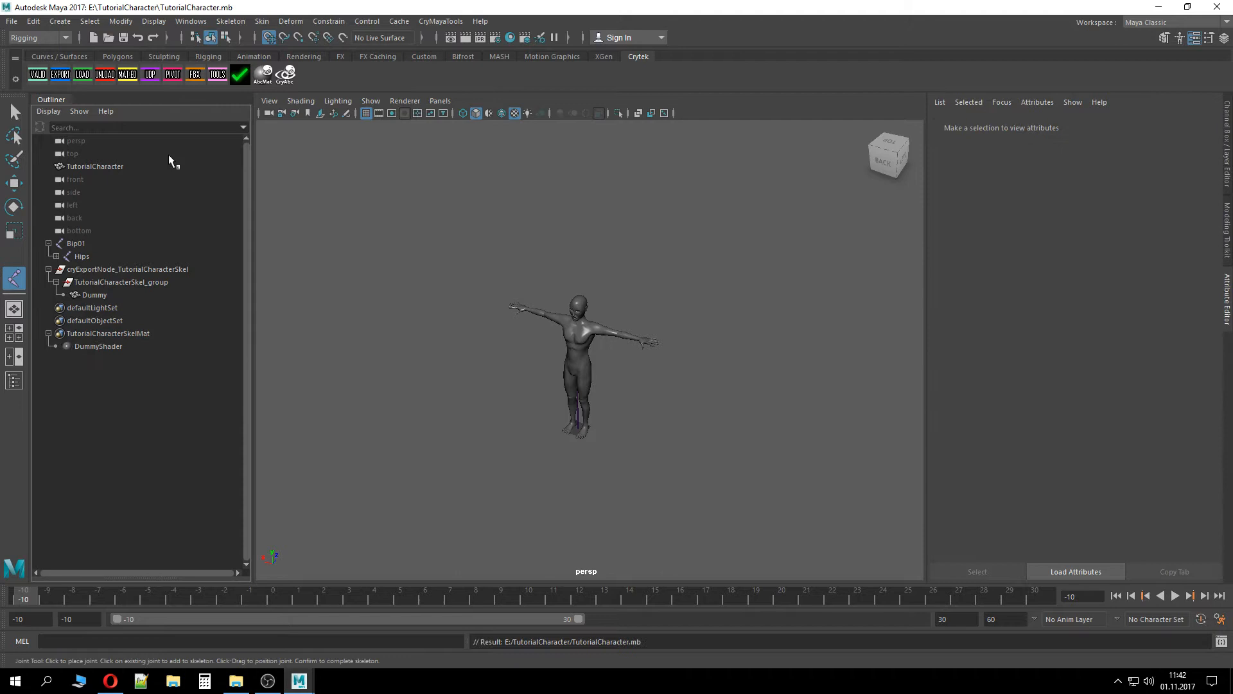
click(48, 269)
click(37, 75)
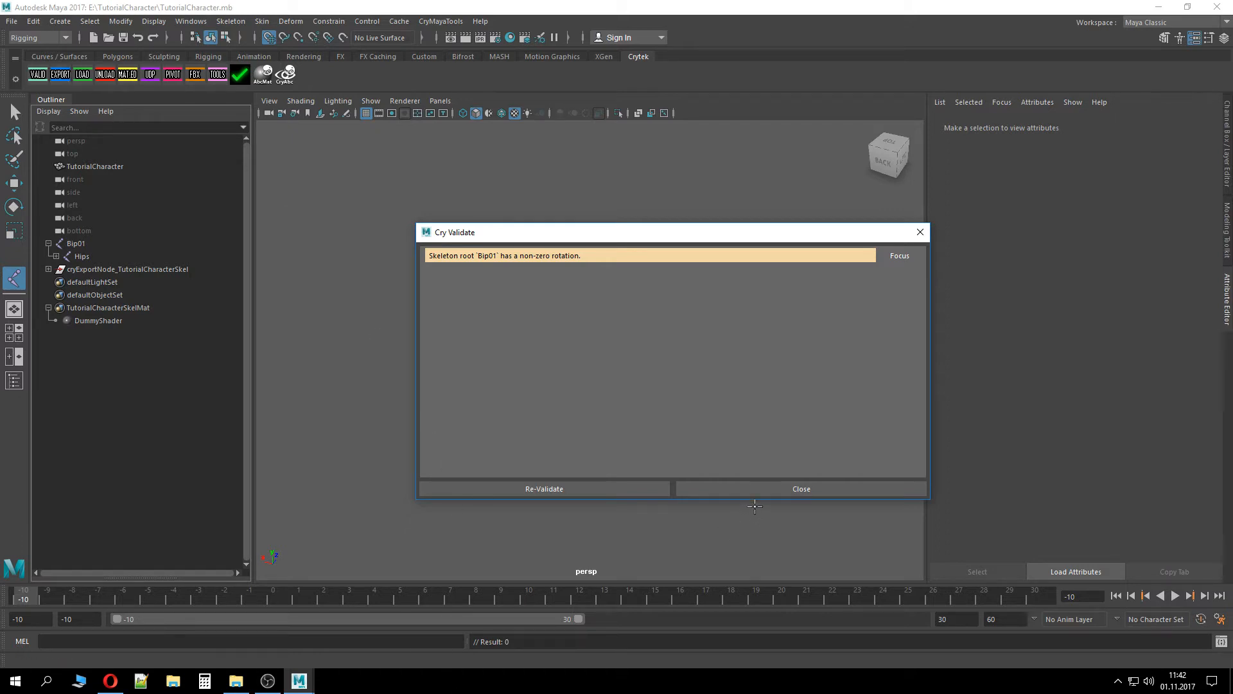
click(900, 255)
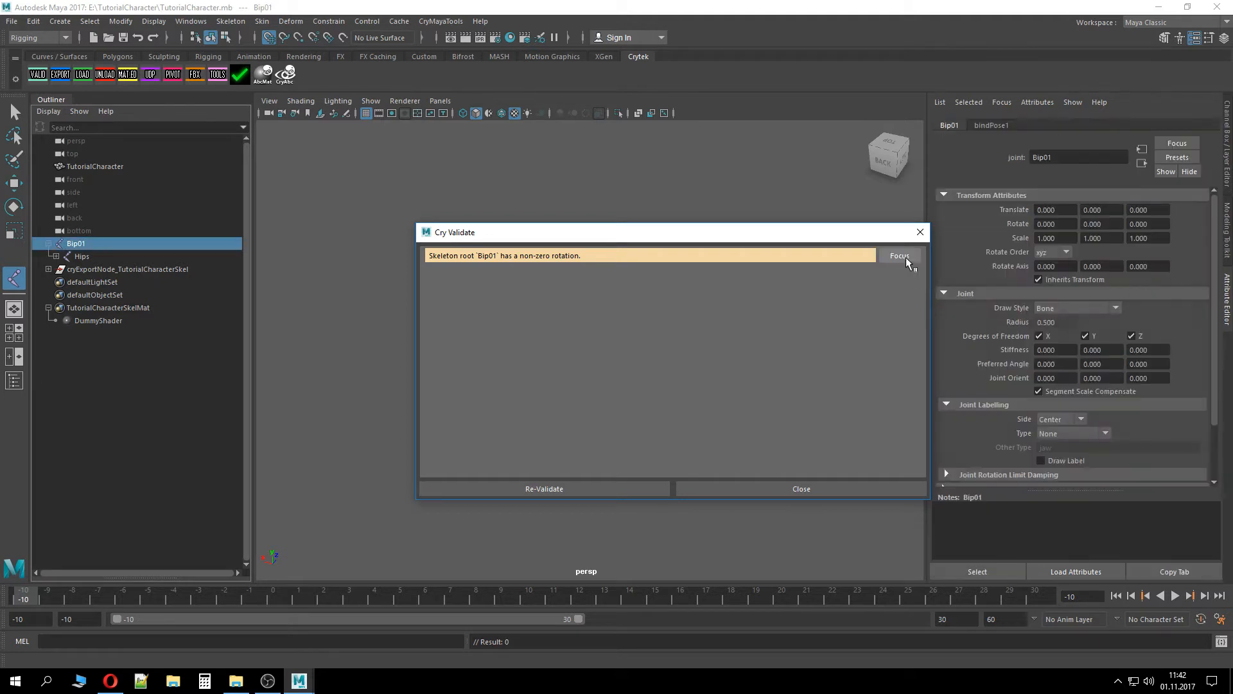
click(920, 232)
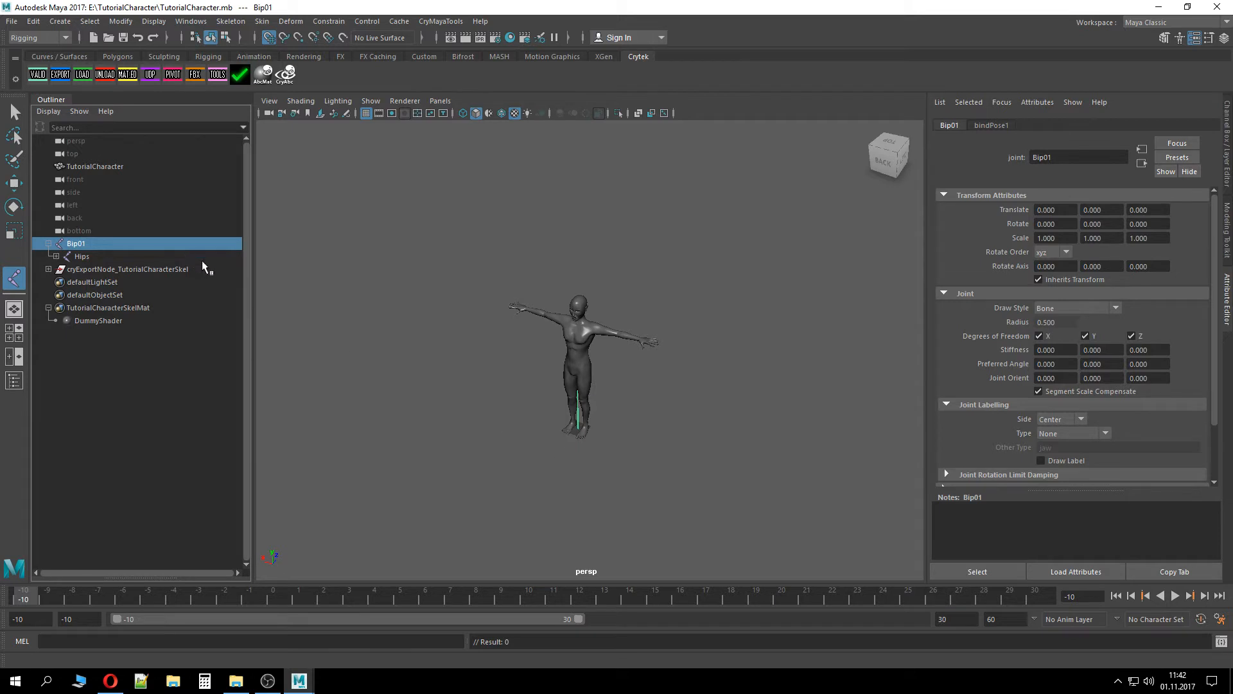
Set the world coordinate up axis to Z in the Preferences settings and save the preferences
click(1228, 154)
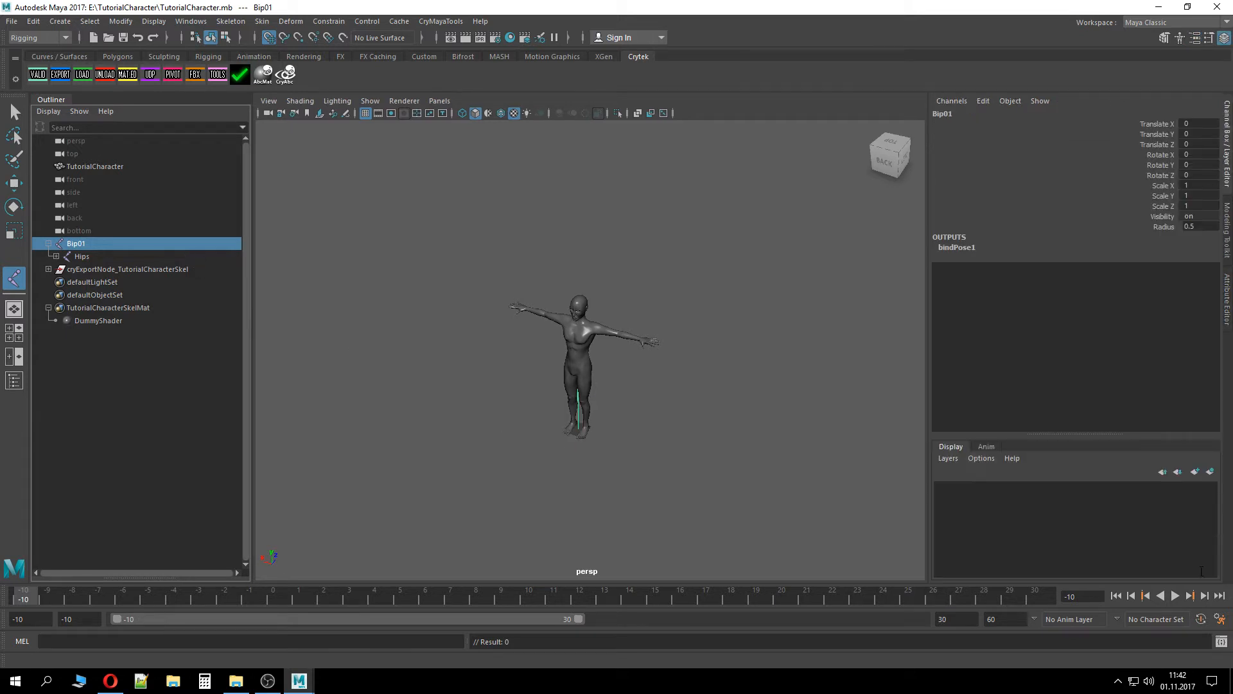
click(1220, 618)
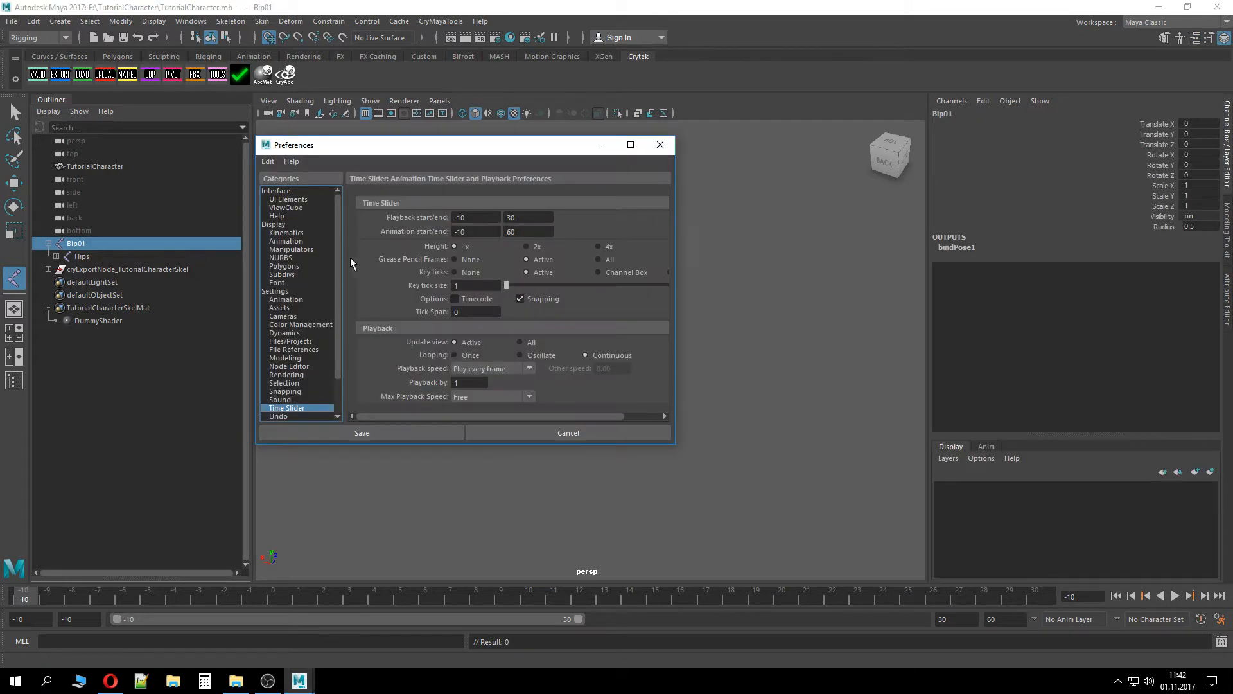
click(321, 292)
click(530, 217)
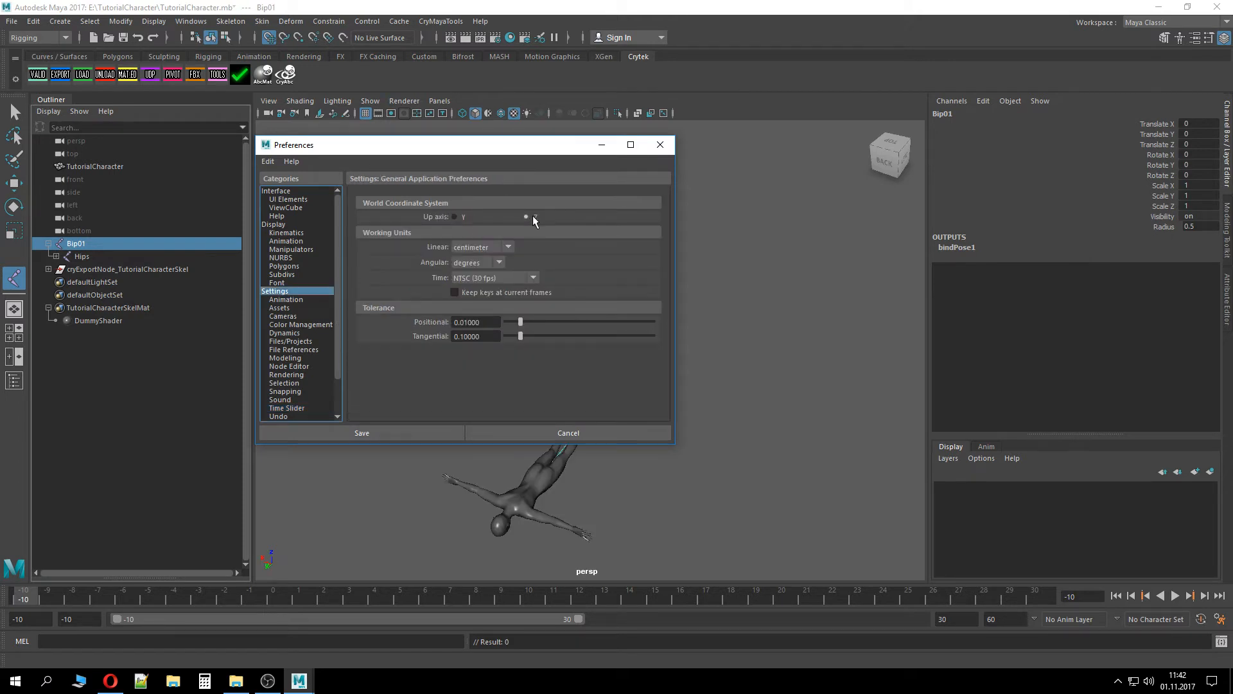
click(388, 431)
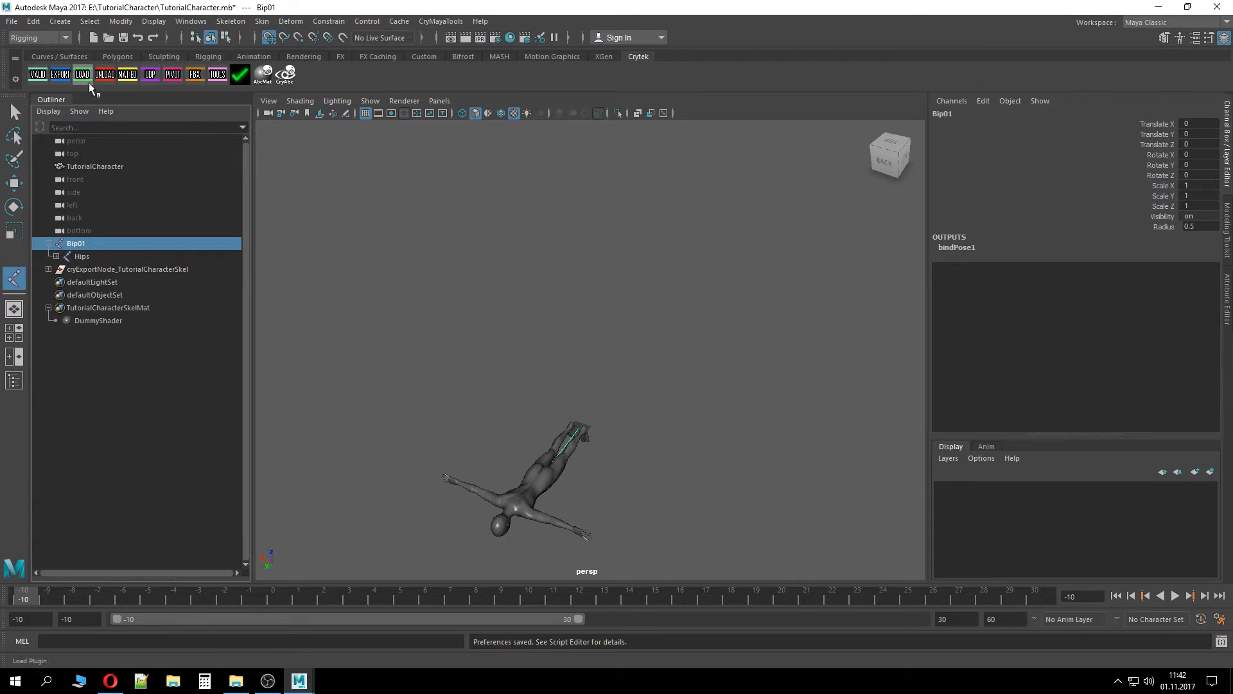
Validate the scene once more, close the report, and save the scene file
click(37, 74)
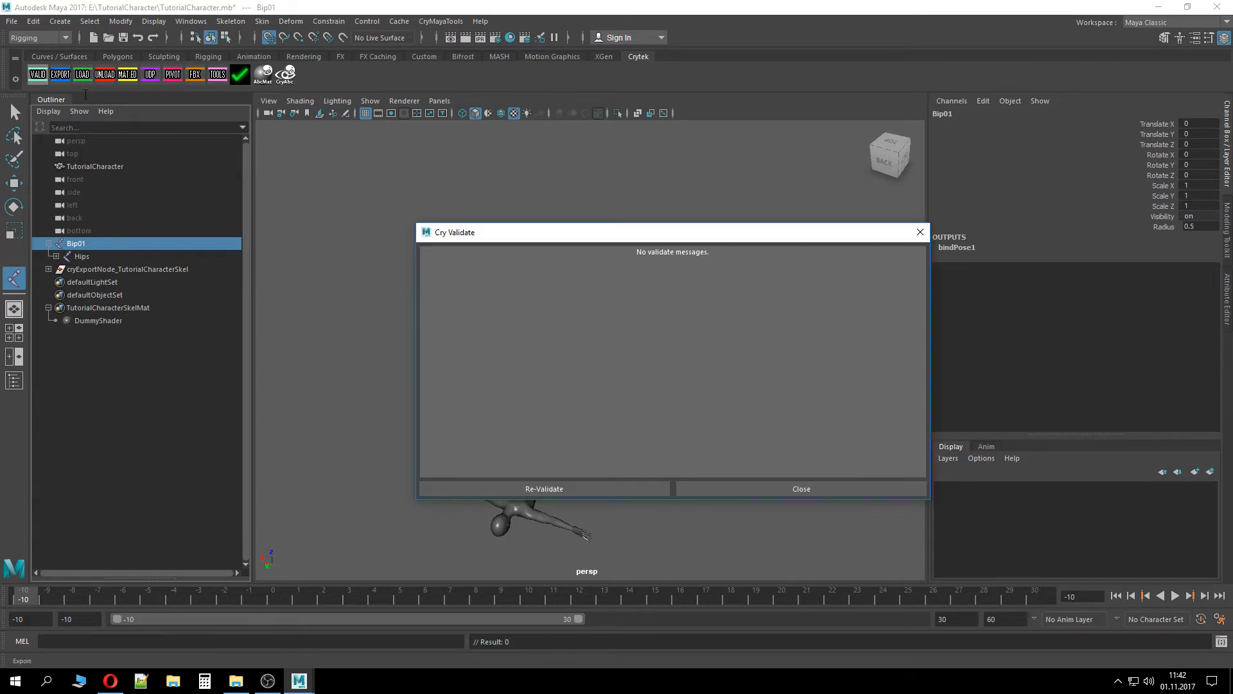
click(857, 489)
alt+drag(738, 495, 749, 369)
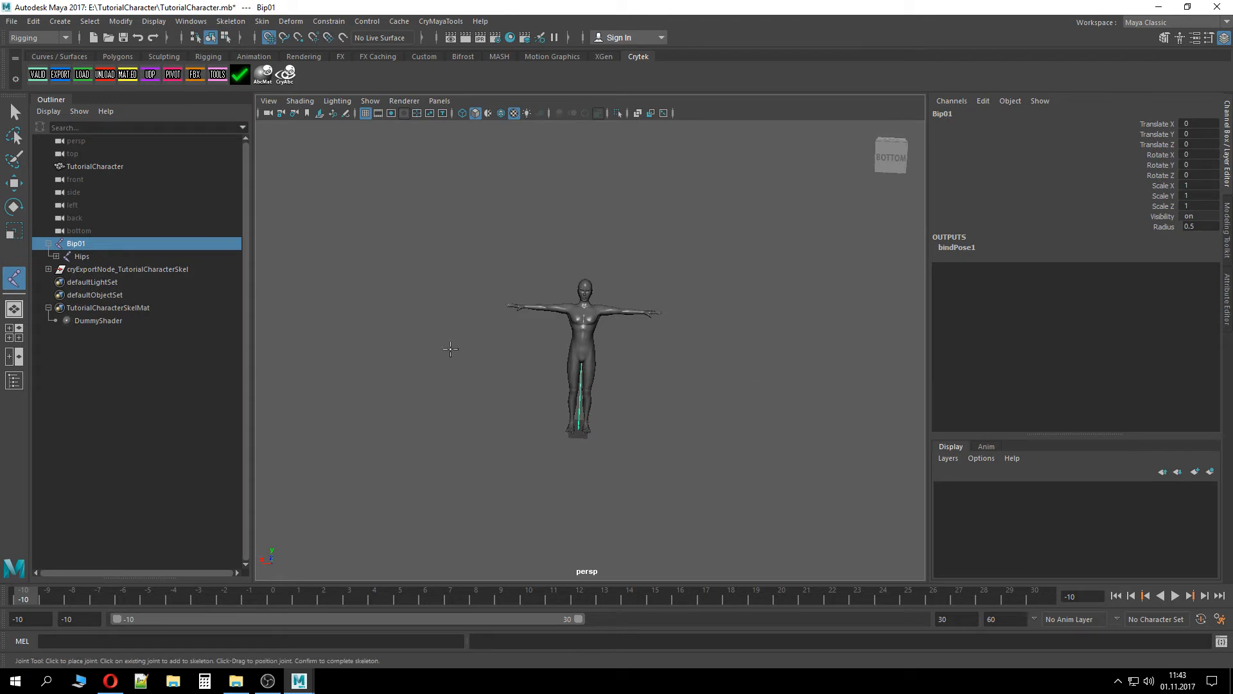
key(ctrl+s)
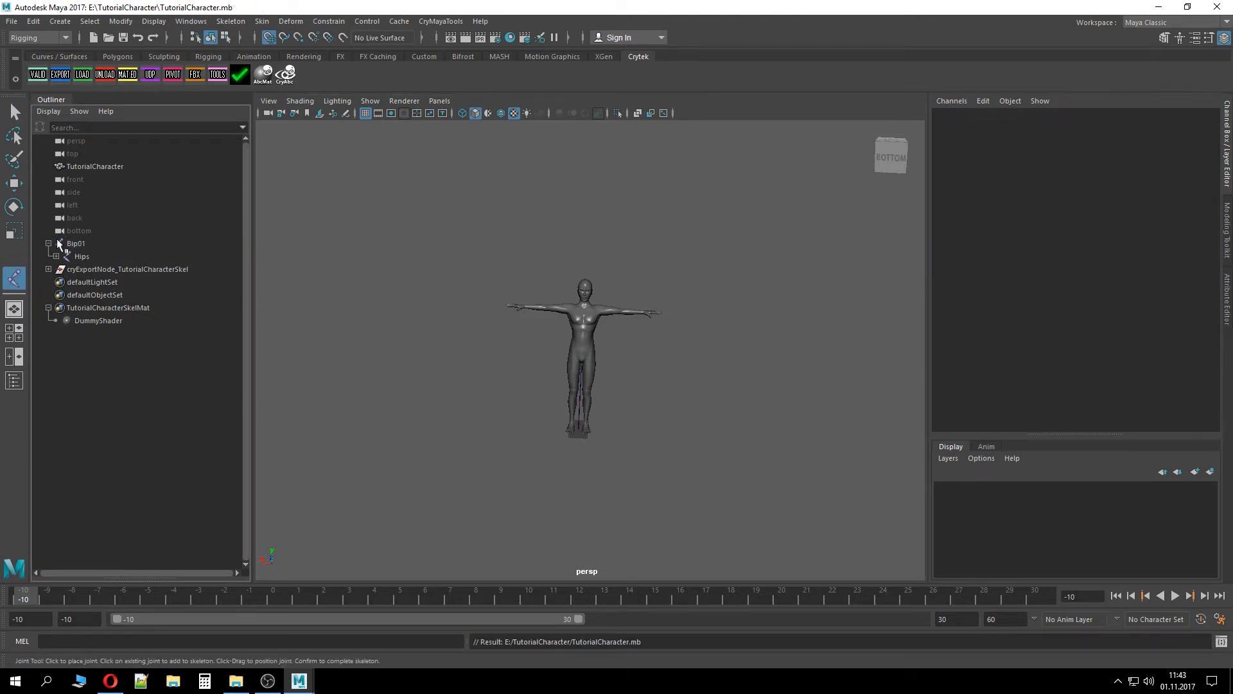
Select the cryExportNode_TutorialCharacterSkel export node and run Cry Validate on it, closing the report
click(48, 243)
click(130, 256)
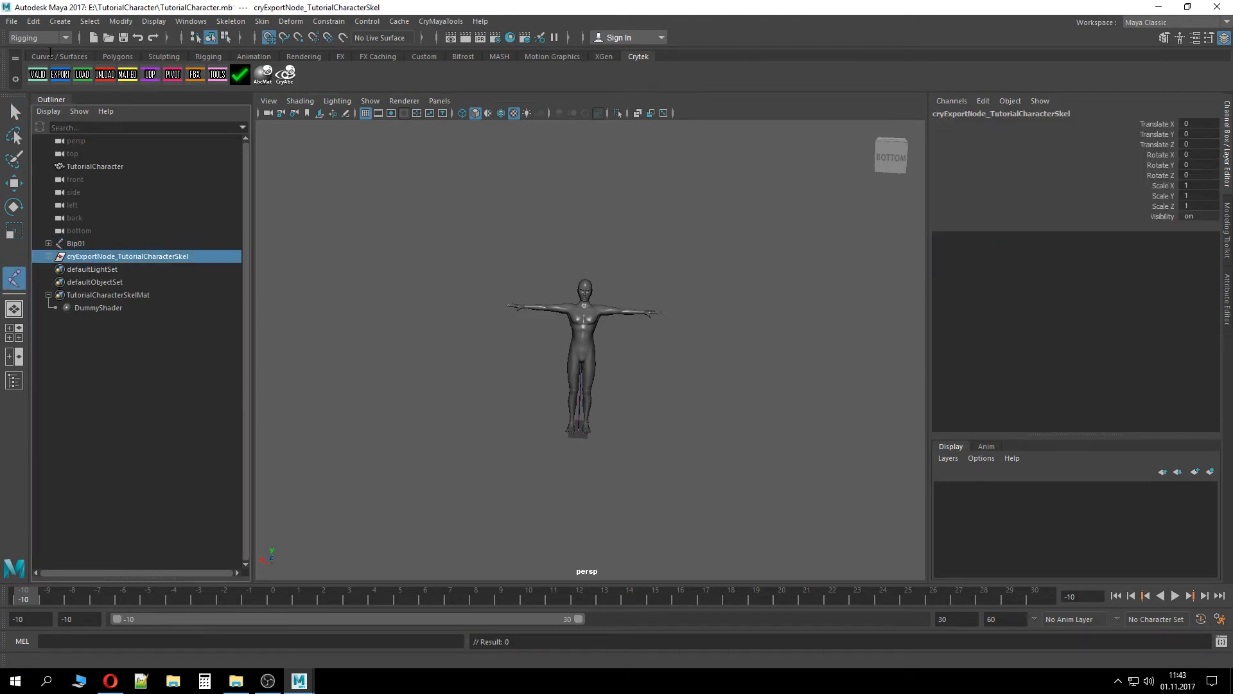
click(38, 75)
click(722, 490)
Check the up axis setting in the Preferences and cancel without changes
click(1220, 619)
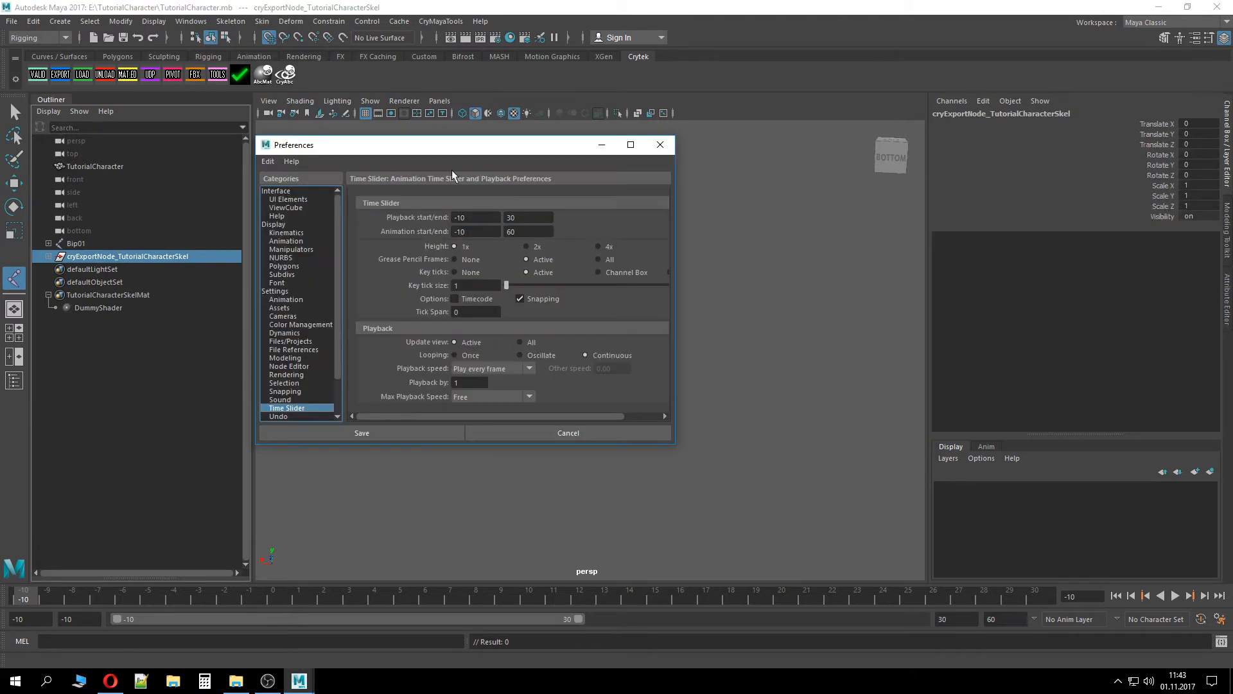
click(300, 291)
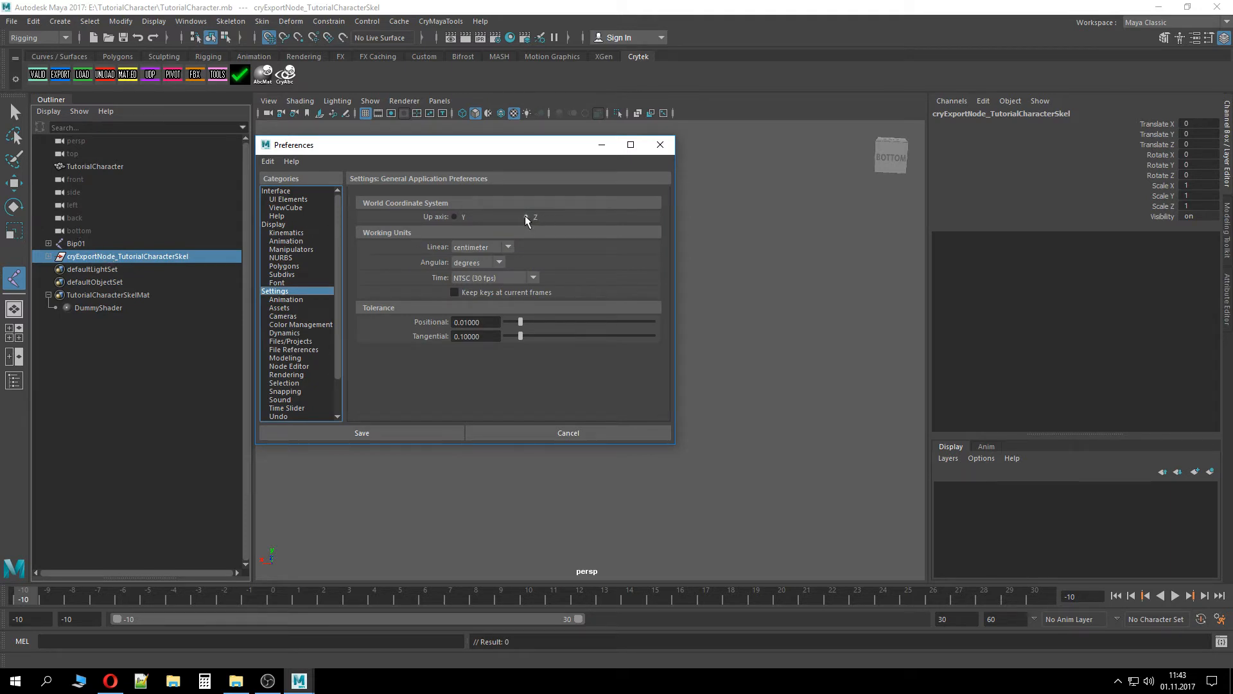
click(660, 430)
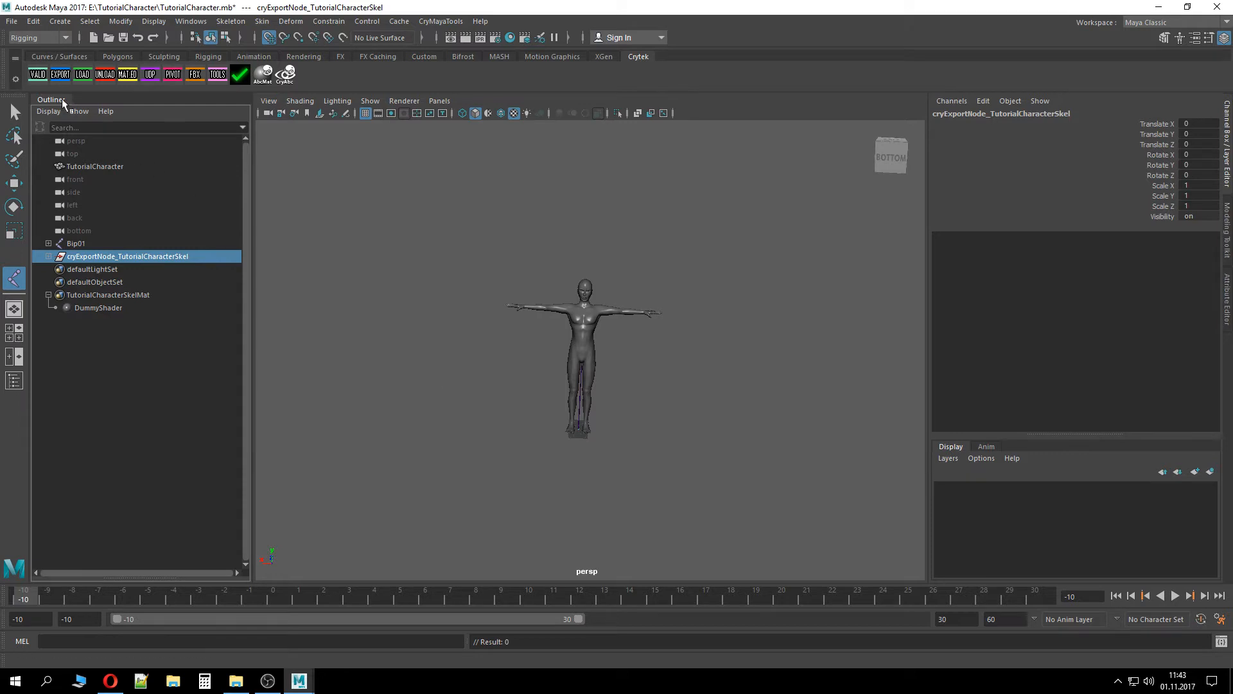
Validate again, then export all geometry from the Crytek Export window and close it
click(39, 75)
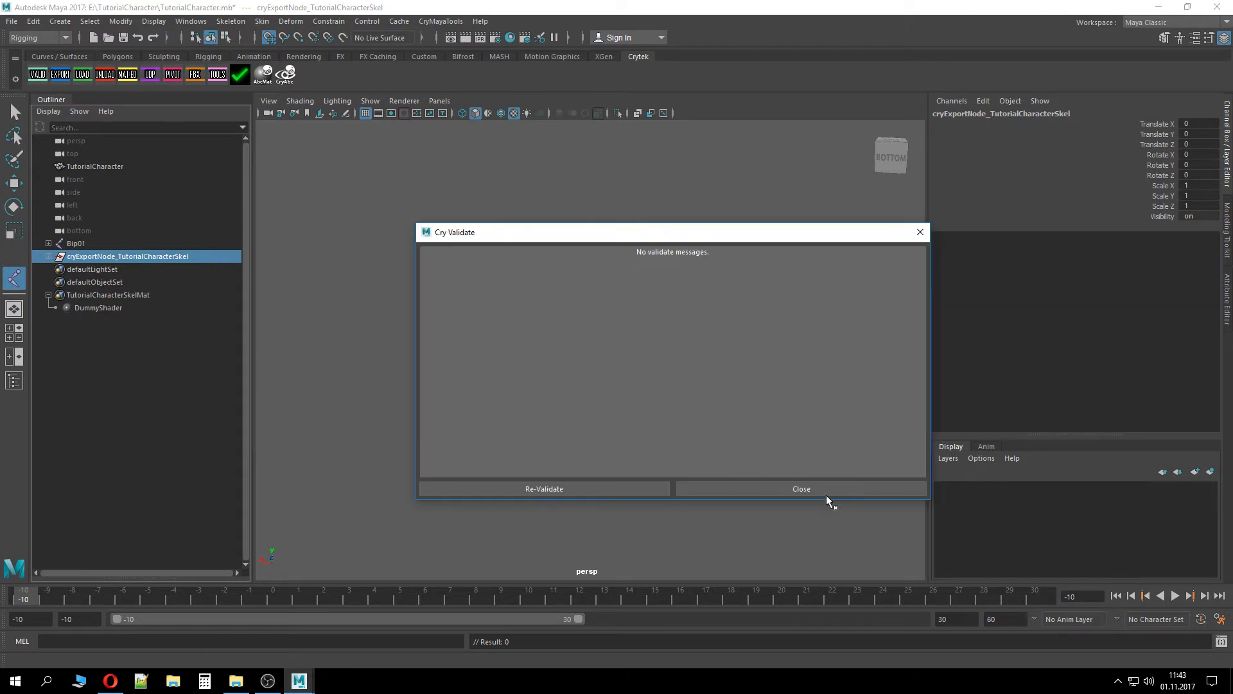
click(827, 500)
click(59, 75)
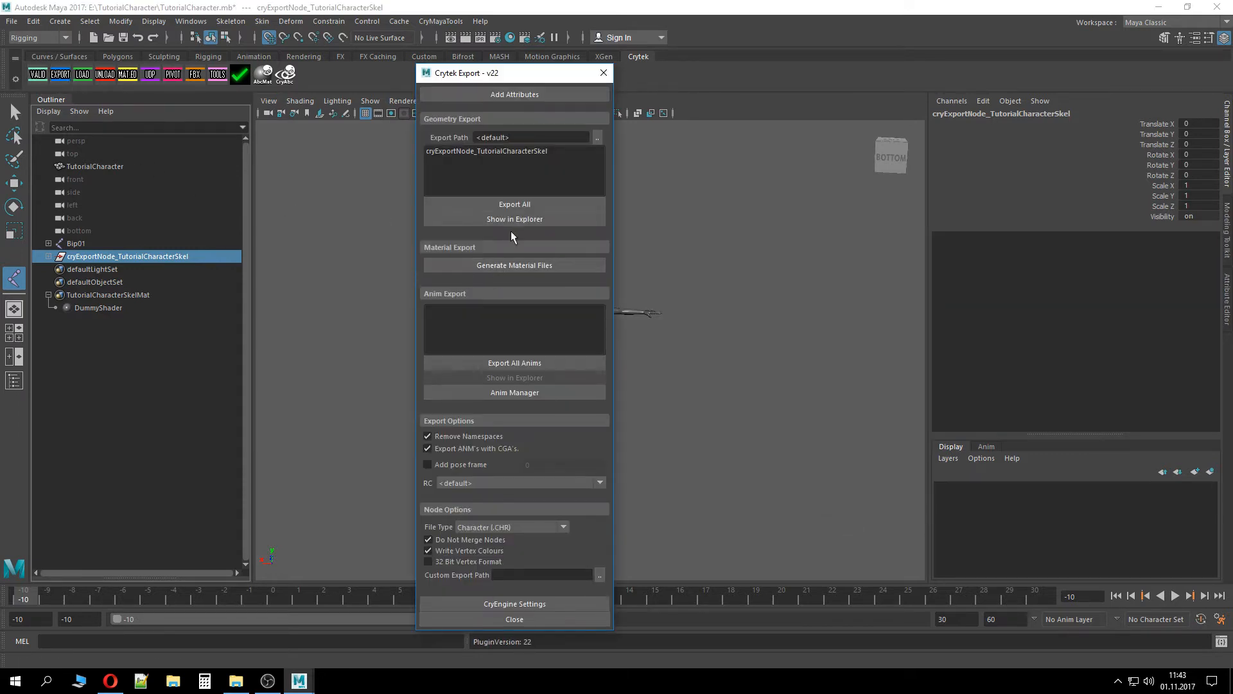
click(514, 205)
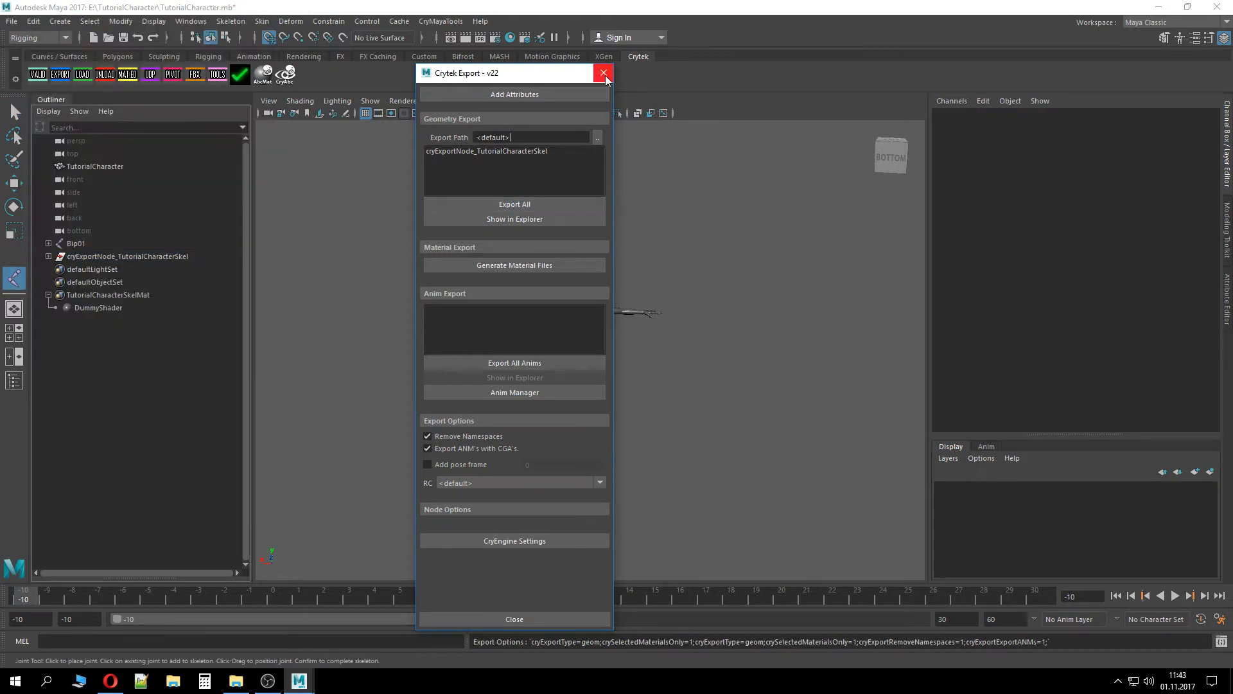
click(604, 73)
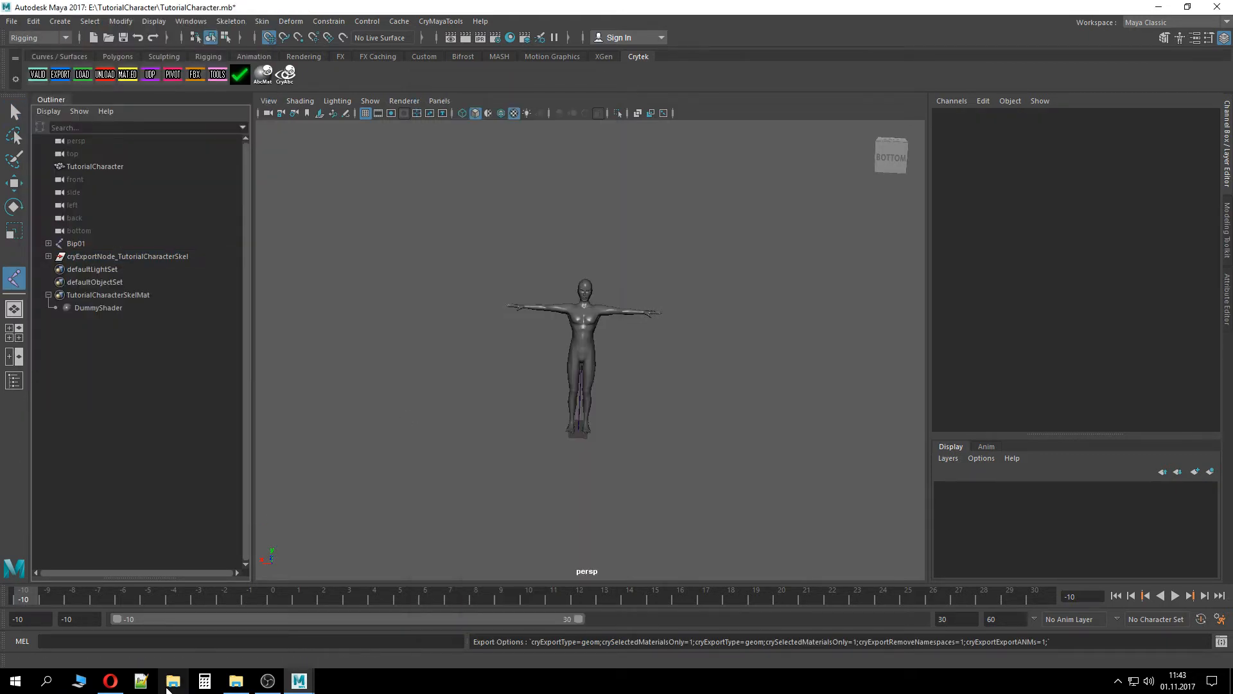
In File Explorer, delete tutorialcharacter.cgf and its .cryasset, then select both TutorialCharacterSkel.chr files
click(235, 681)
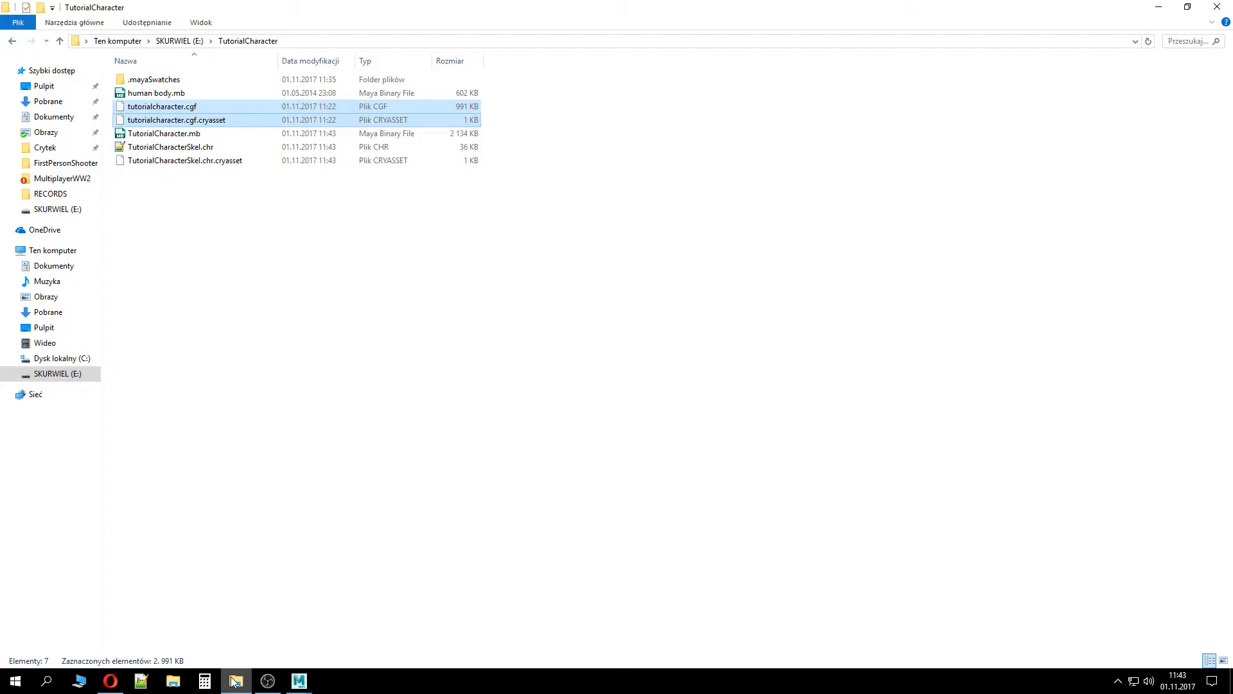
click(215, 237)
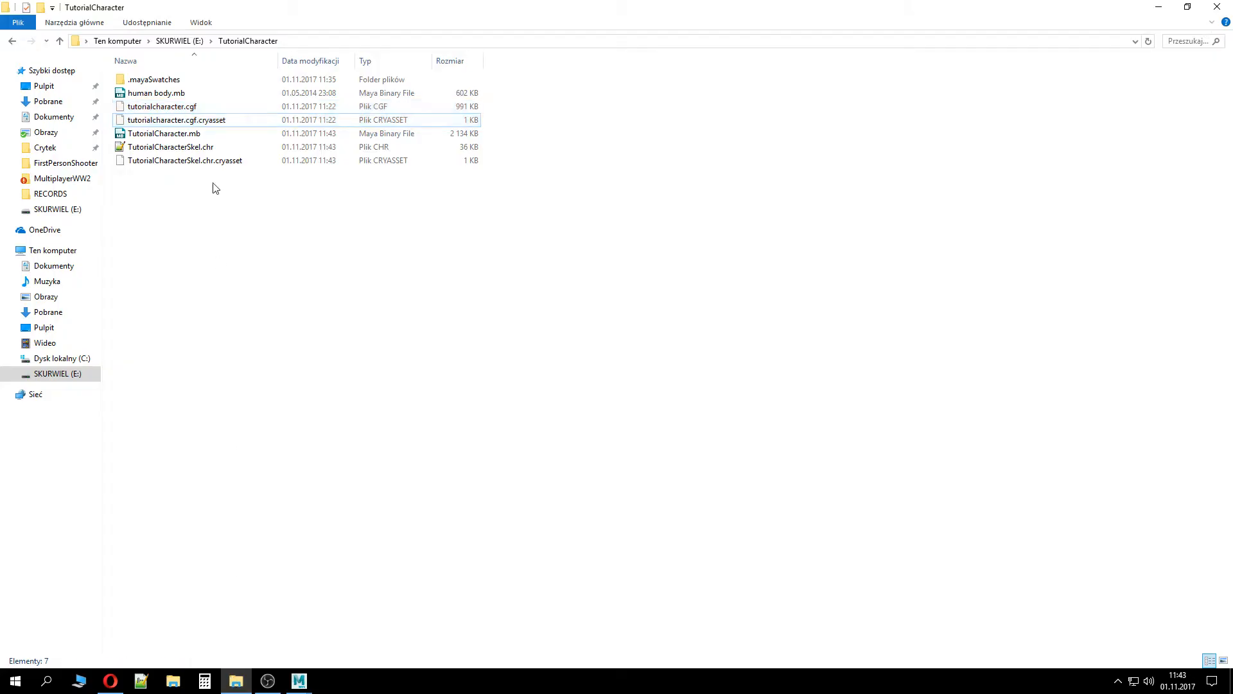
click(199, 108)
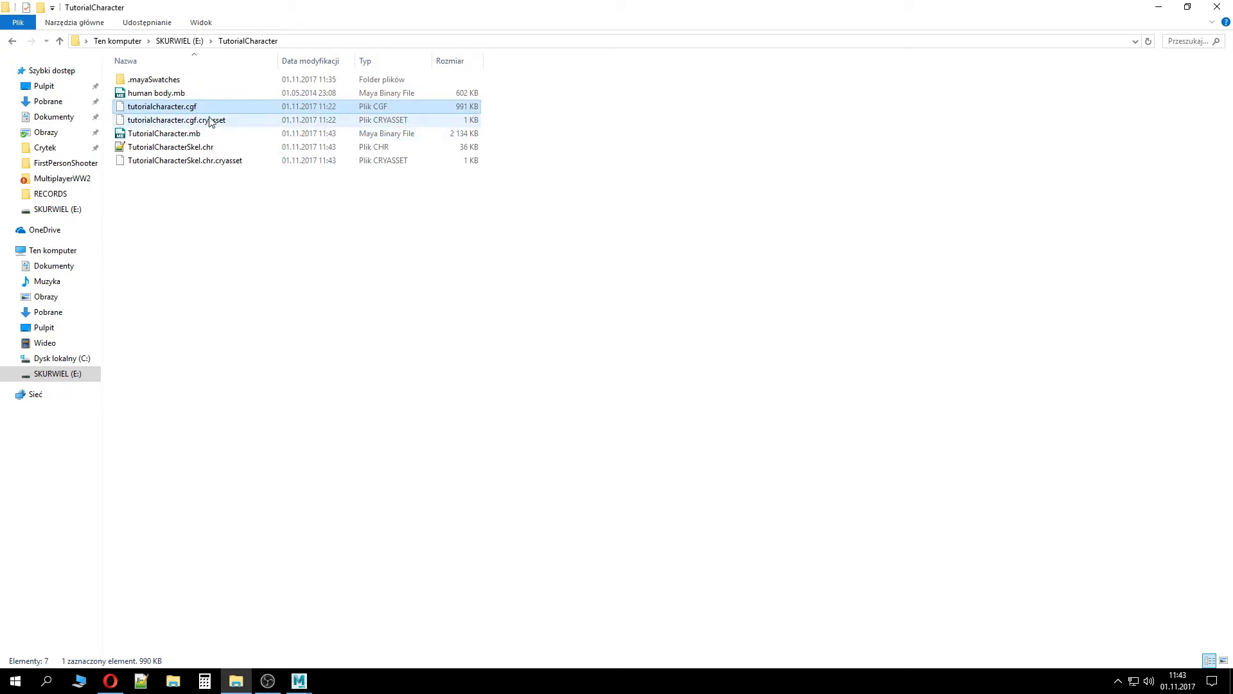
shift+click(211, 122)
key(Delete)
click(187, 121)
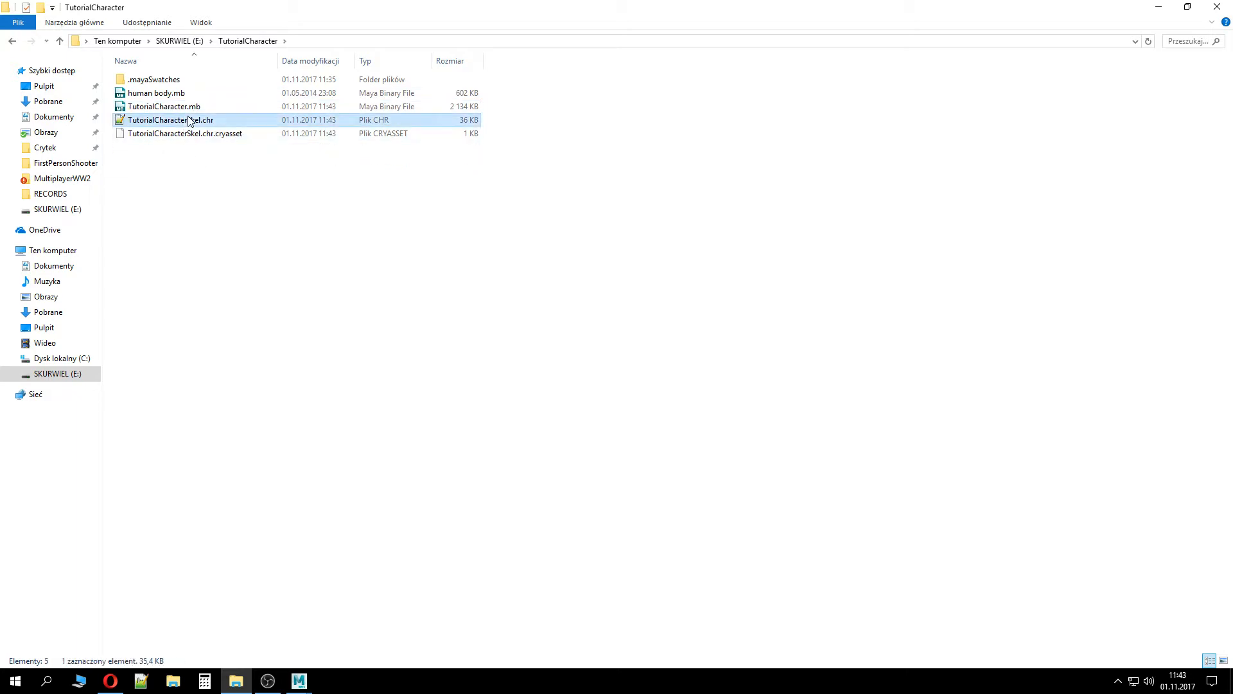
shift+click(218, 135)
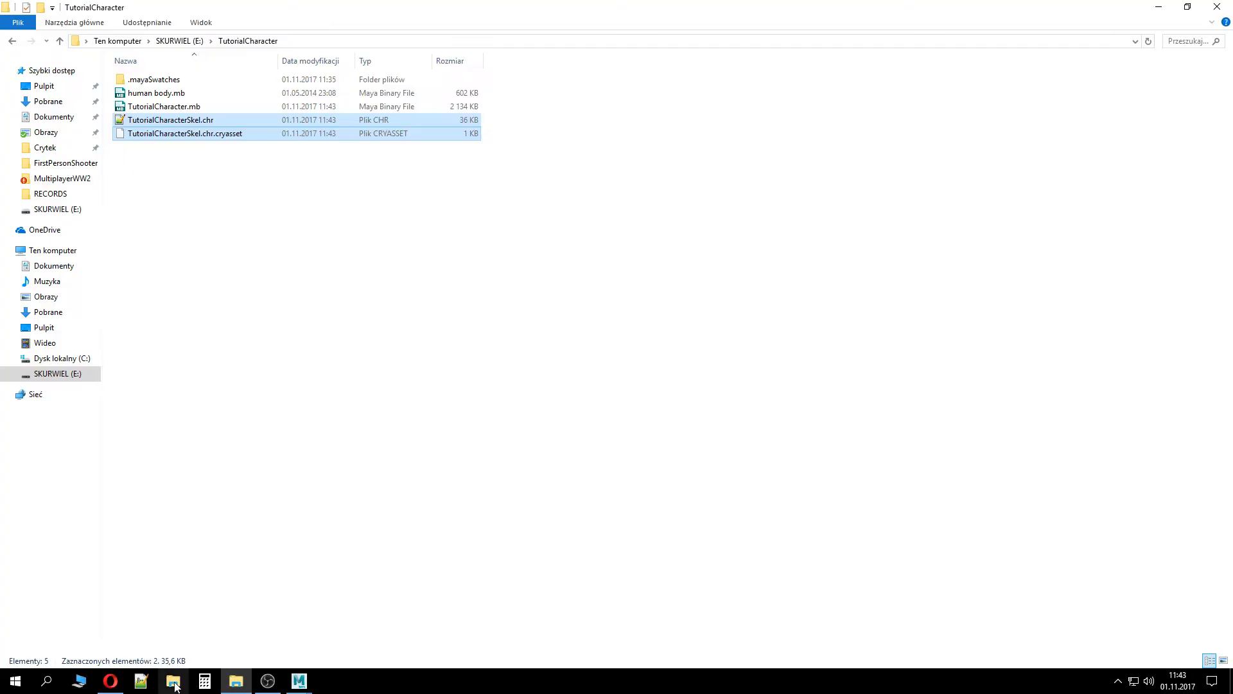
Go to the FirstPersonShooter project's Assets\Objects folder and delete the old tutorialcharacter.cgf and its .cryasset
click(174, 683)
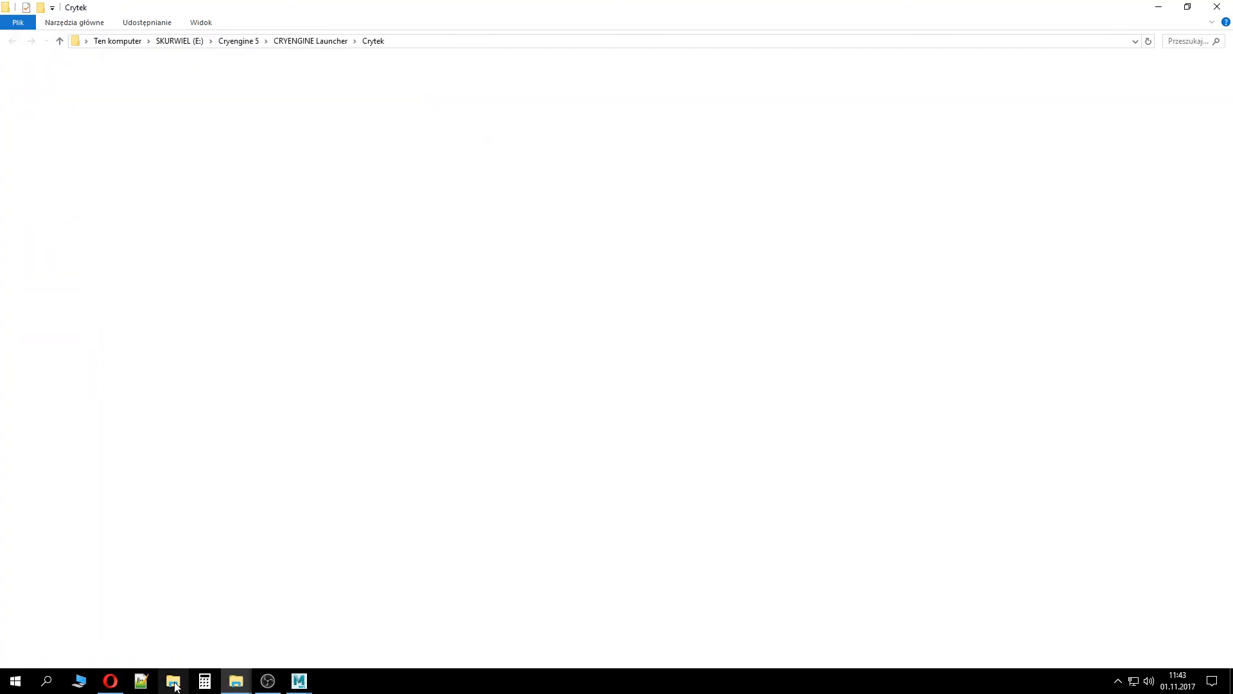
double_click(149, 111)
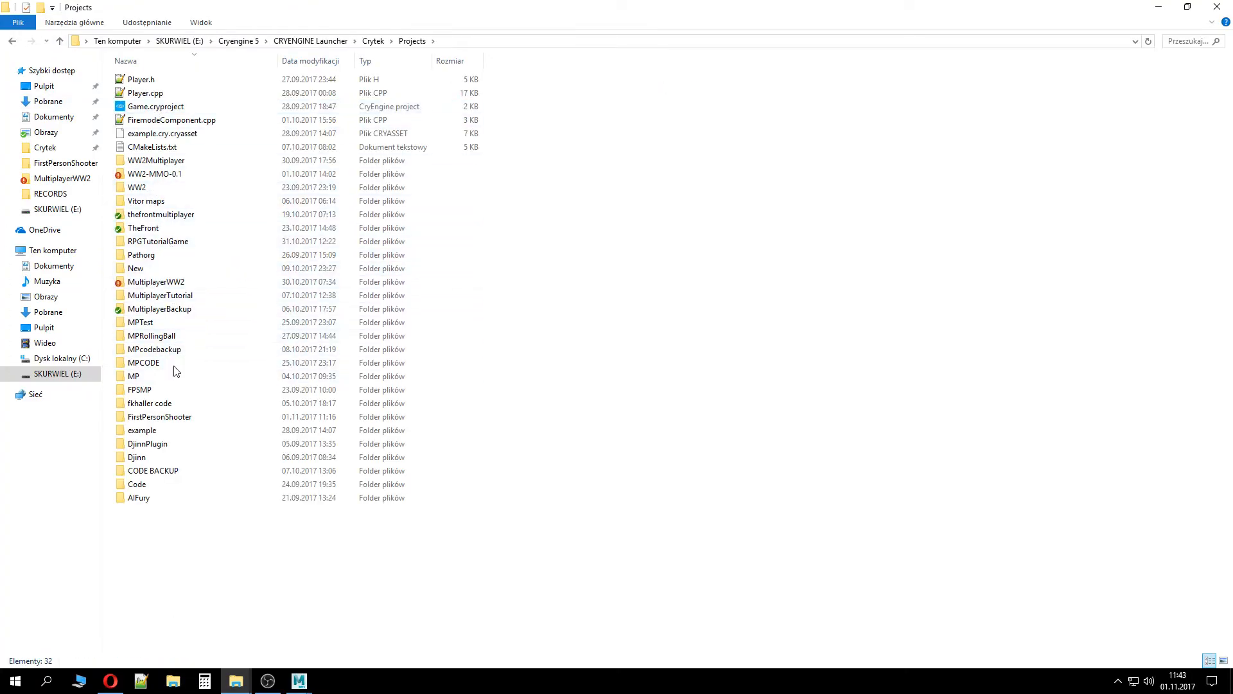
double_click(181, 418)
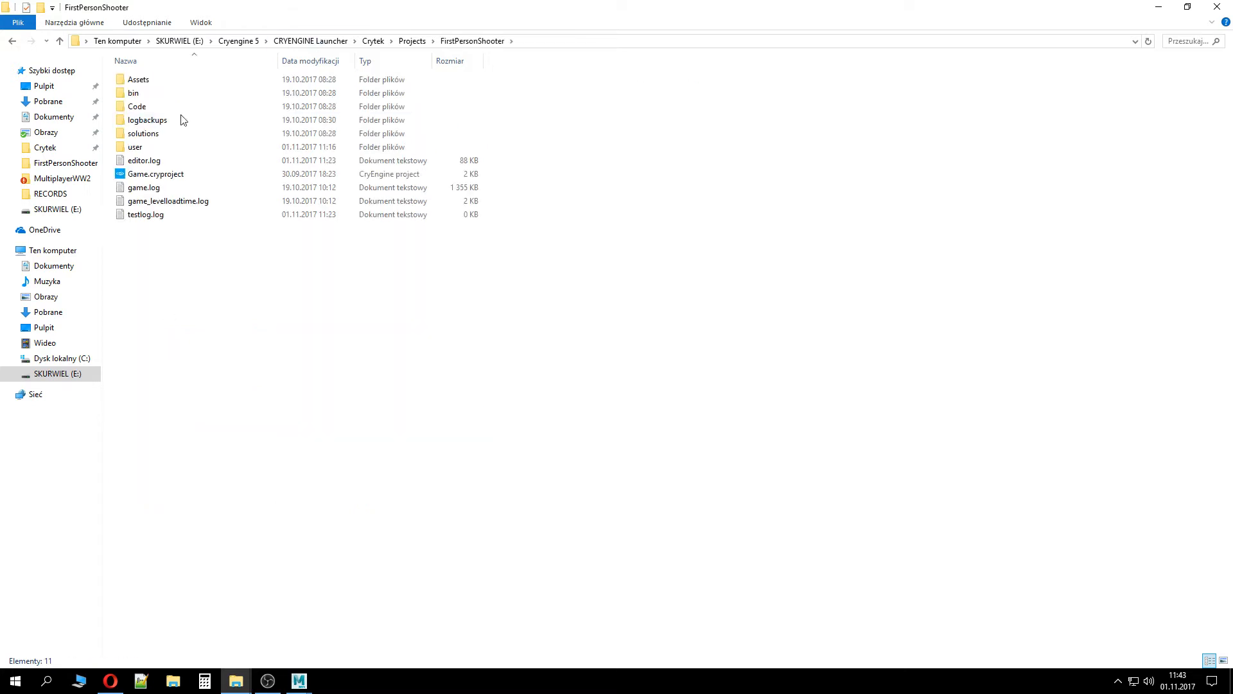
double_click(161, 80)
double_click(161, 147)
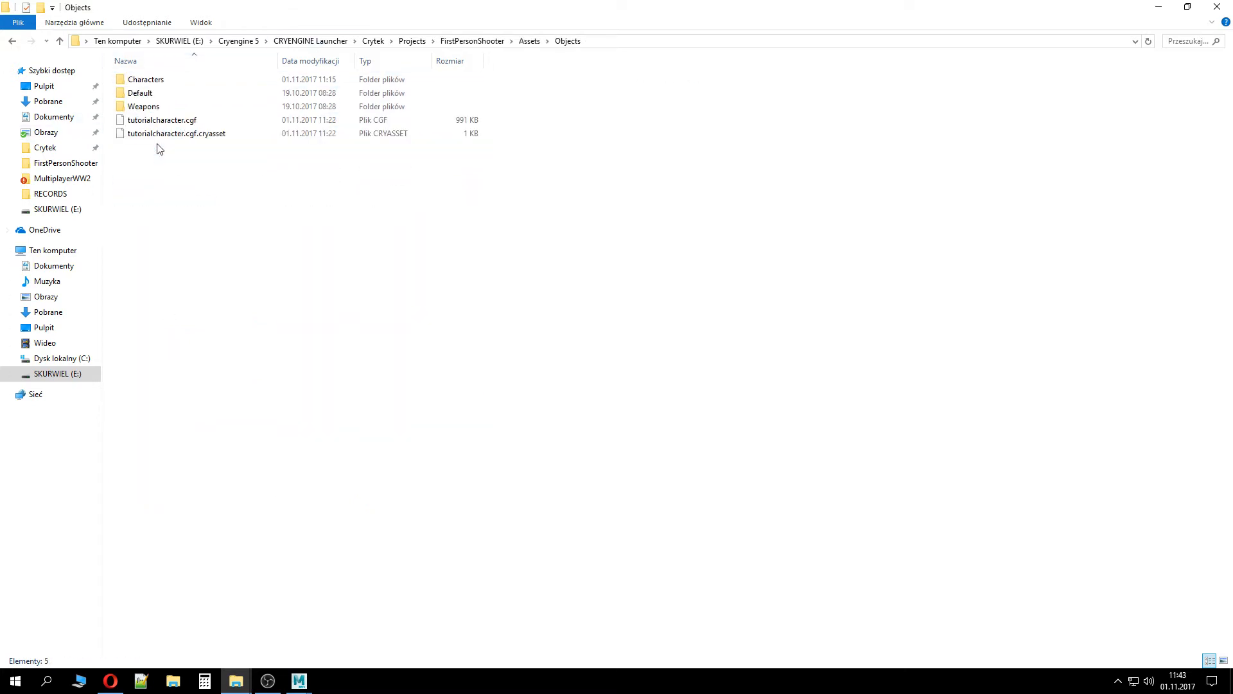
drag(165, 163, 157, 121)
key(Delete)
Create a new folder named TutorialCharacter inside Objects\Characters and open it
double_click(159, 79)
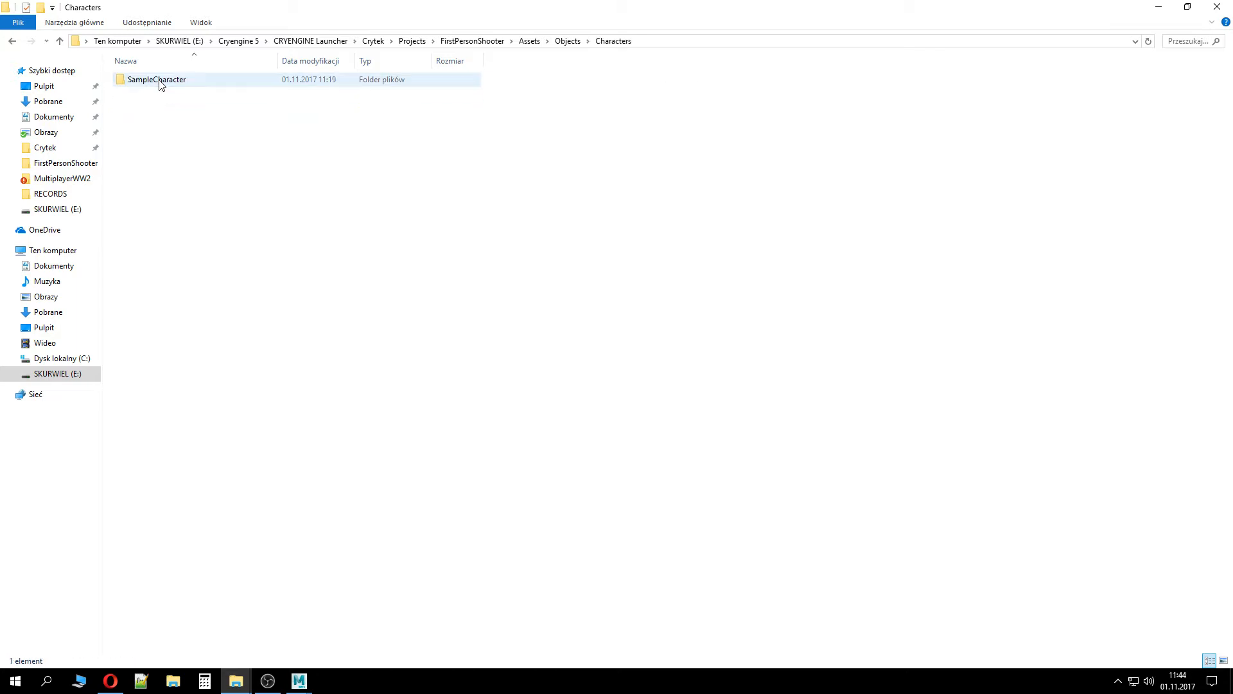
right_click(190, 126)
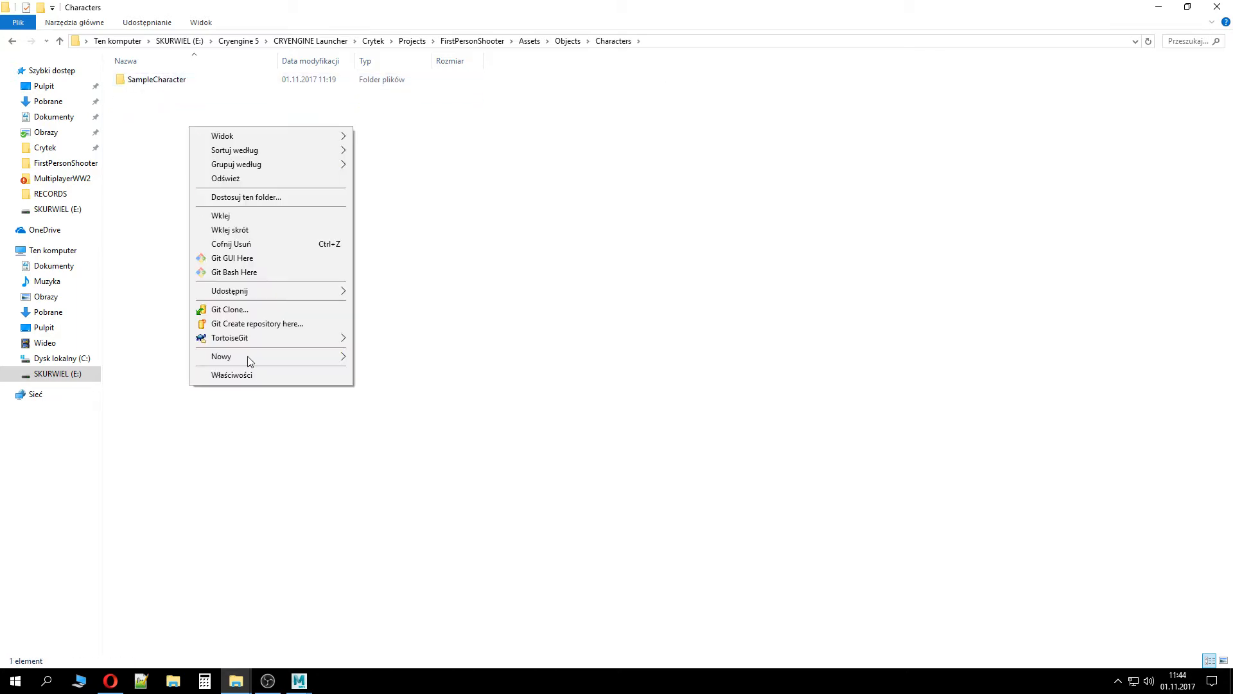
mouse_move(290, 360)
click(463, 359)
text(TutorialCharacter)
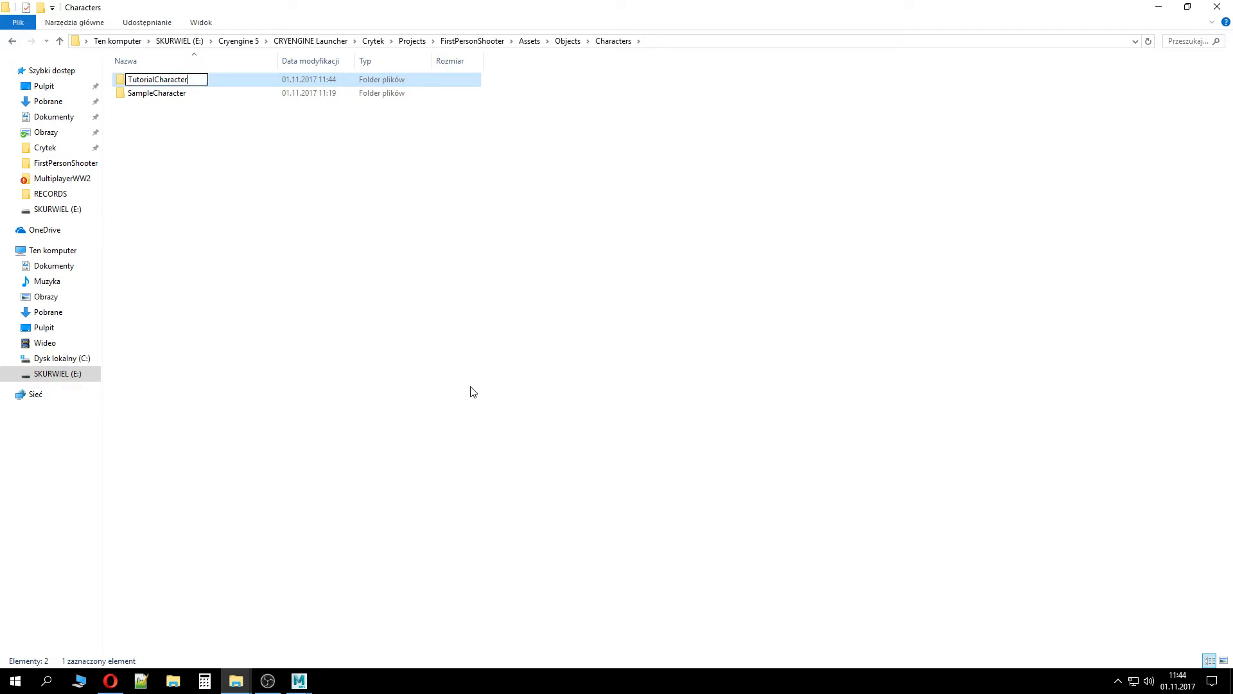
key(Return)
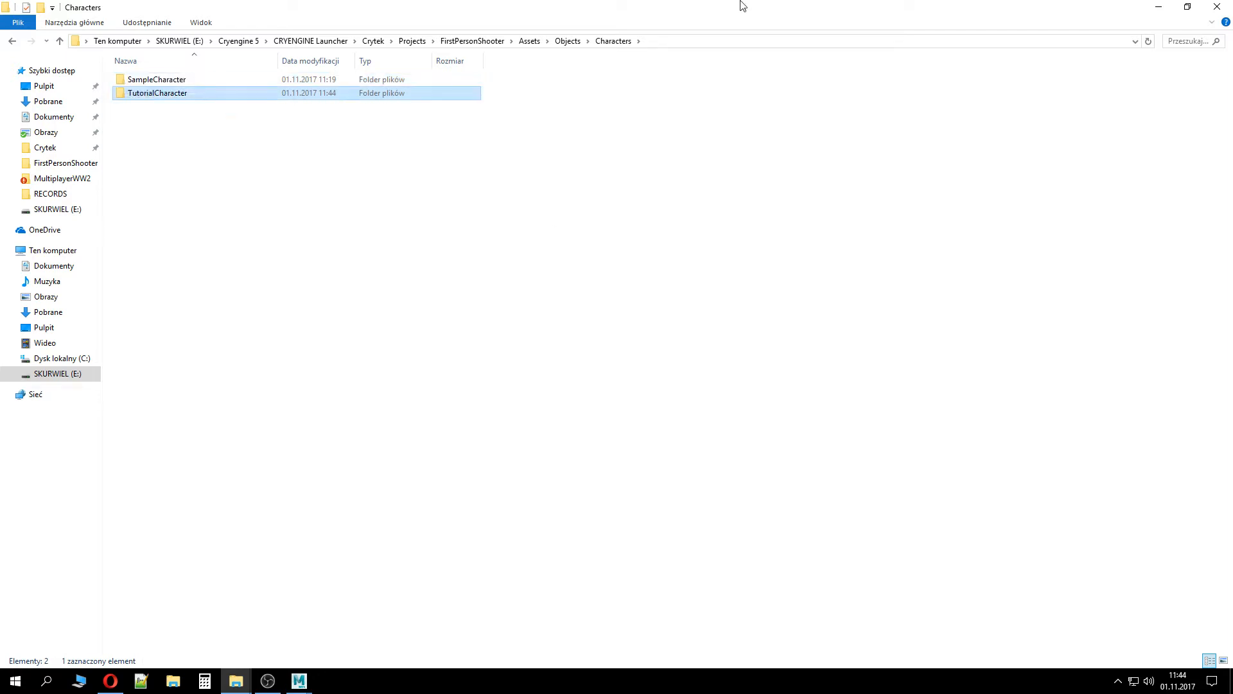
double_click(283, 97)
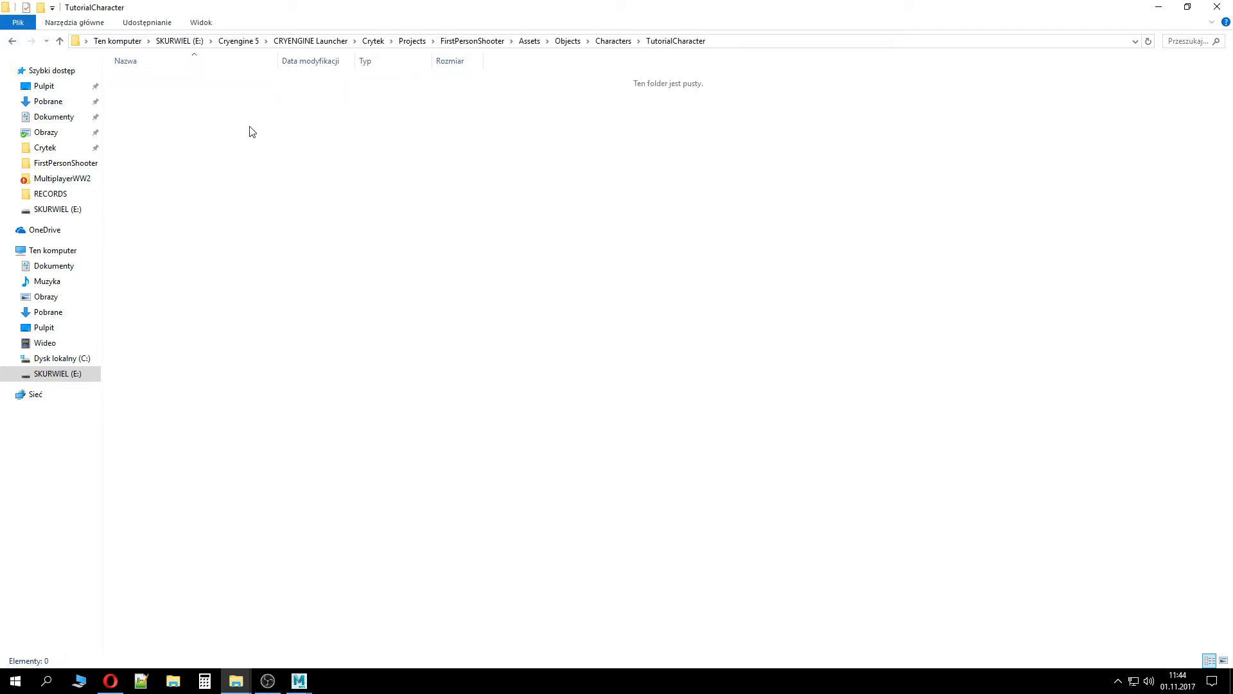
Launch the FirstPersonShooter project in the CRYENGINE Sandbox editor
click(485, 41)
double_click(172, 175)
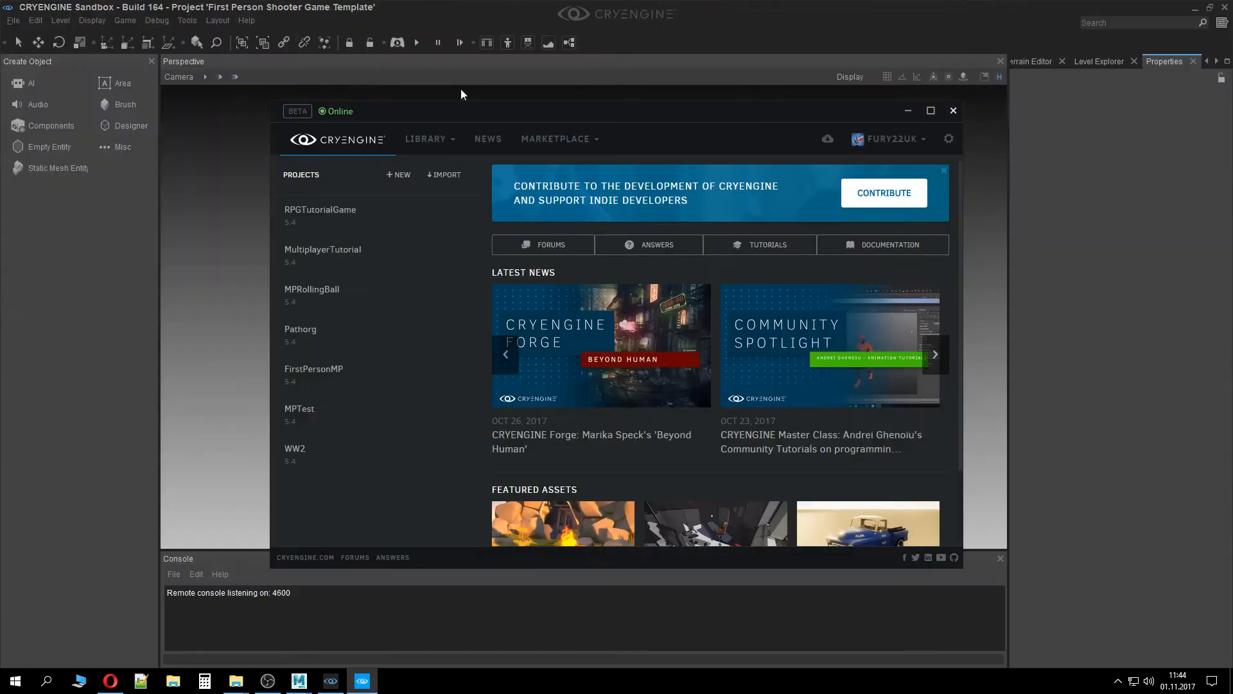
Open the Character Tool from the animation tools and maximize its window
click(187, 20)
mouse_move(214, 291)
click(384, 292)
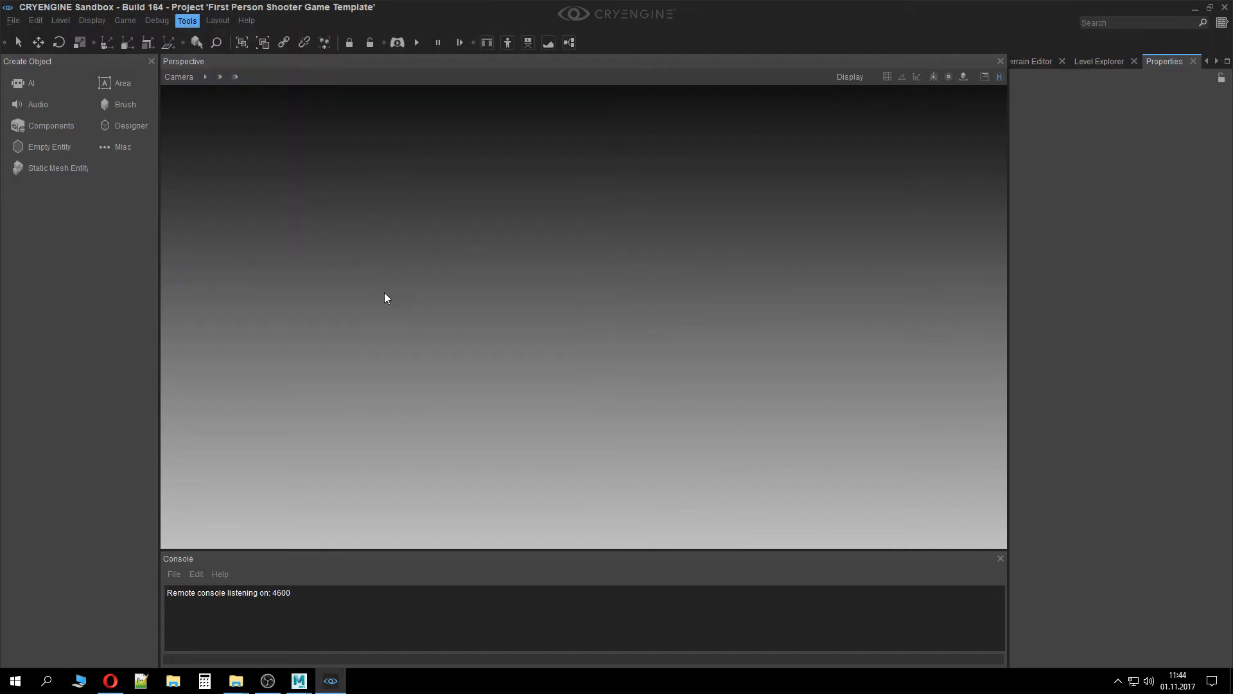
double_click(476, 10)
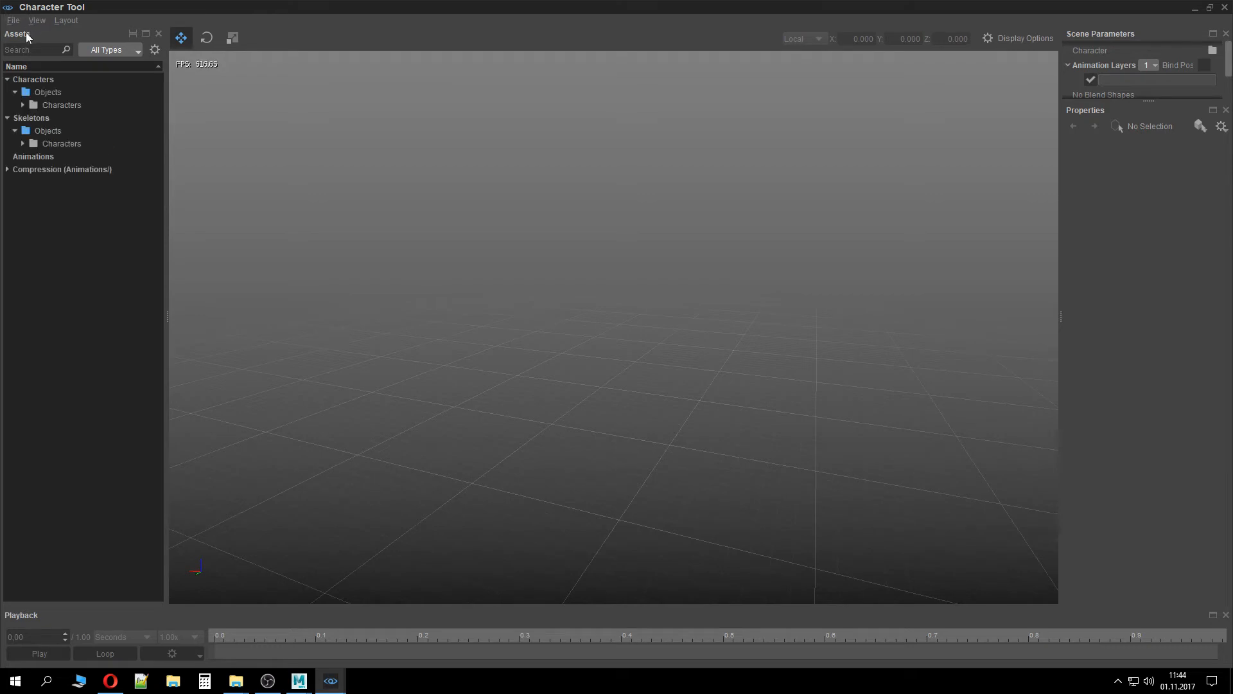
Expand the skeletons' Characters and TutorialCharacter folders and select the TutorialCharacterSkel skeleton
click(62, 145)
double_click(62, 145)
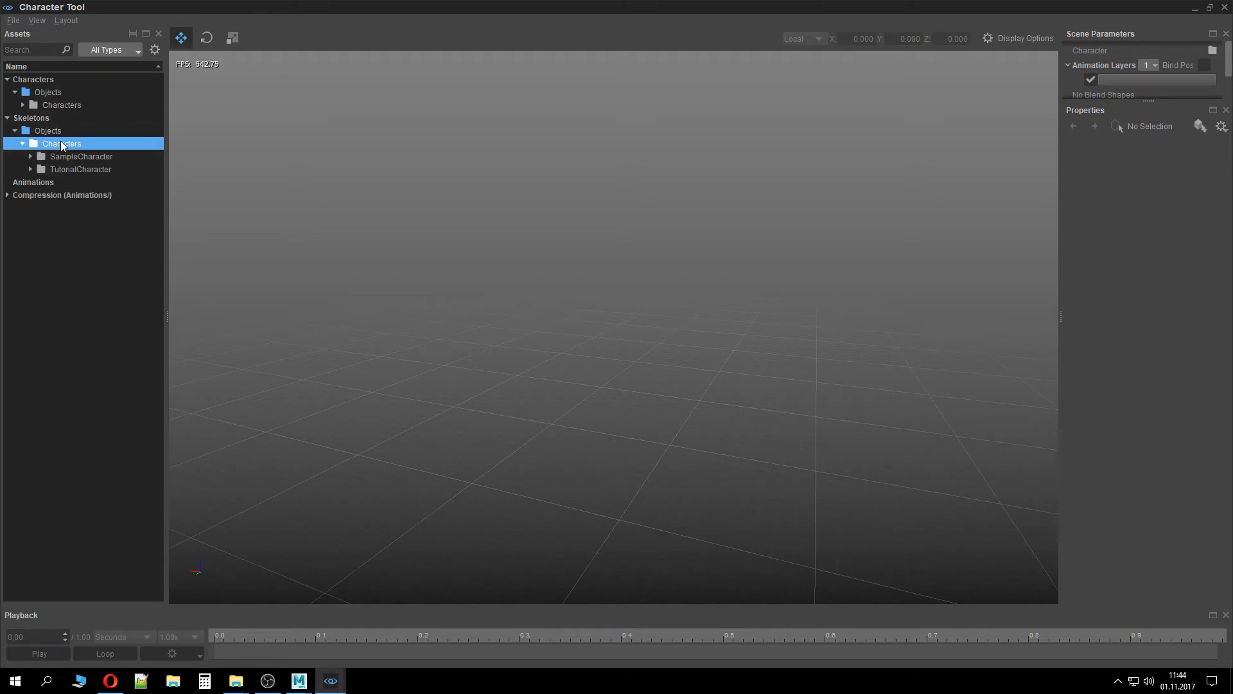
double_click(79, 168)
click(88, 182)
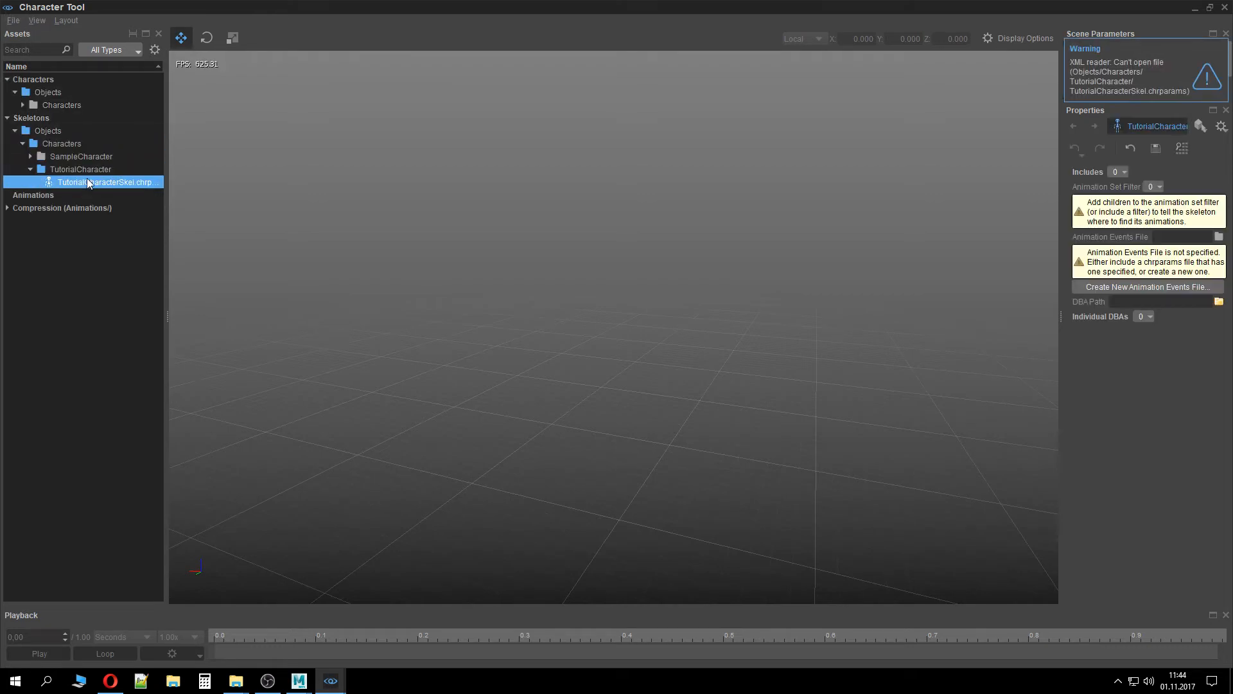
Enable Joint Names in the Display Options' Skeleton section
click(1020, 38)
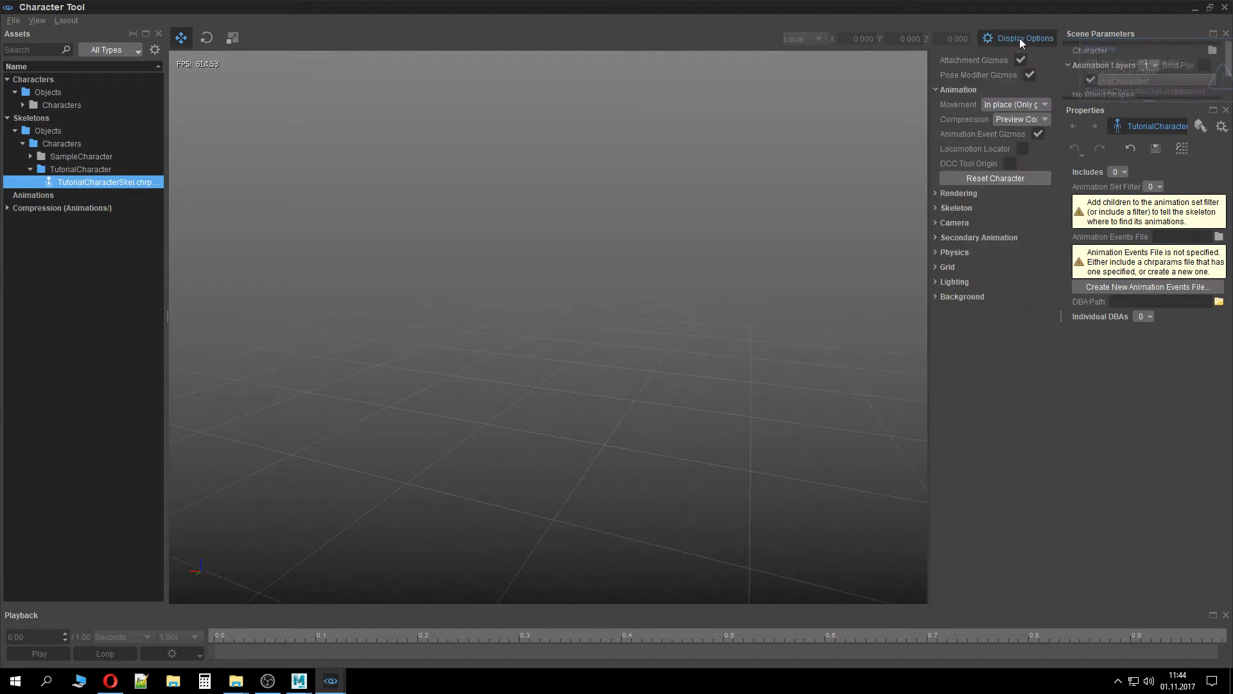
click(939, 206)
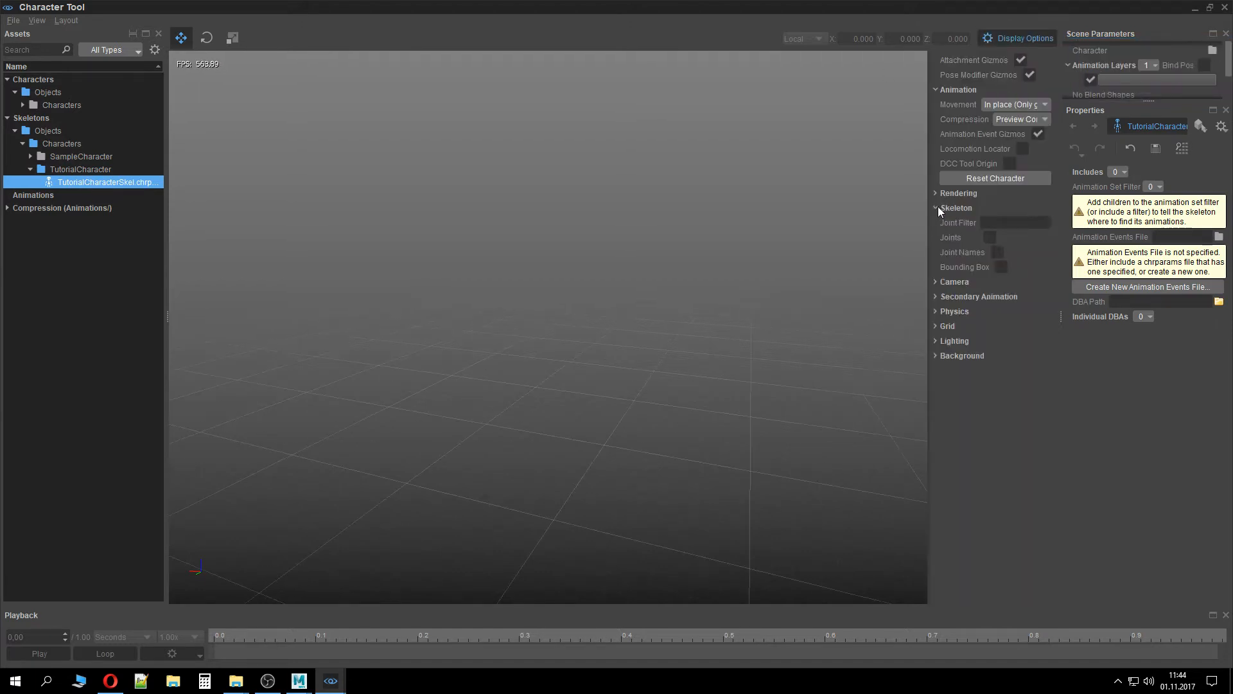
click(997, 252)
click(937, 208)
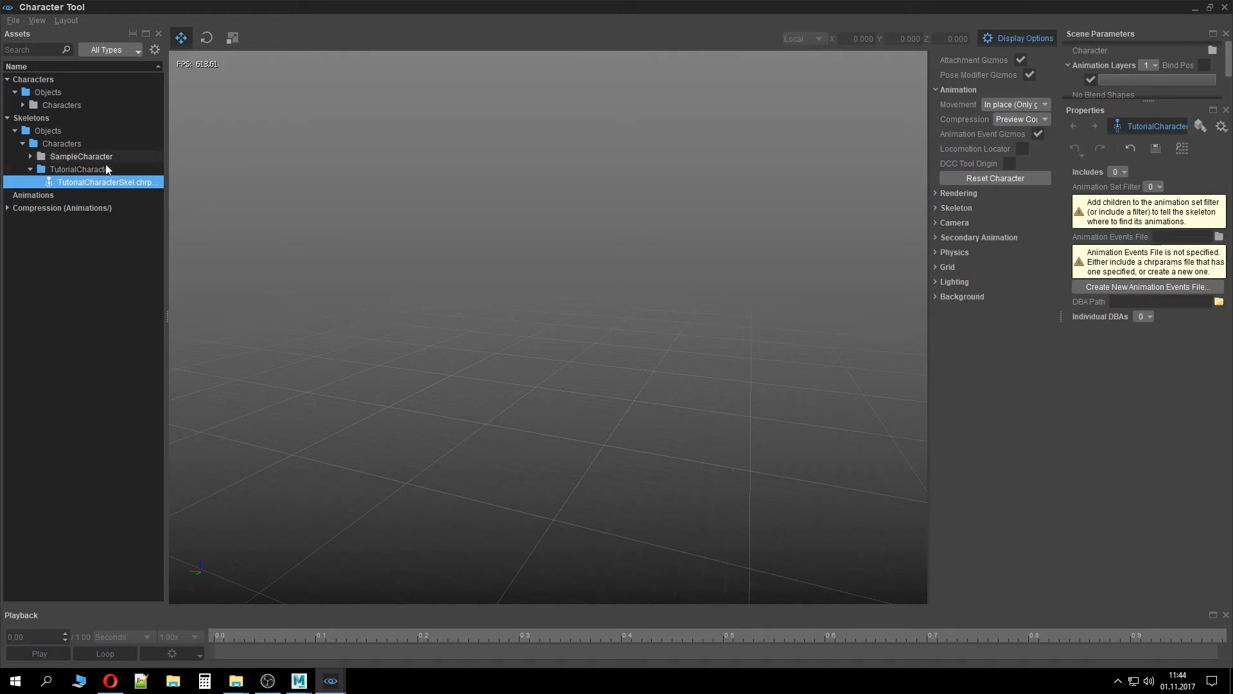
drag(165, 195, 220, 201)
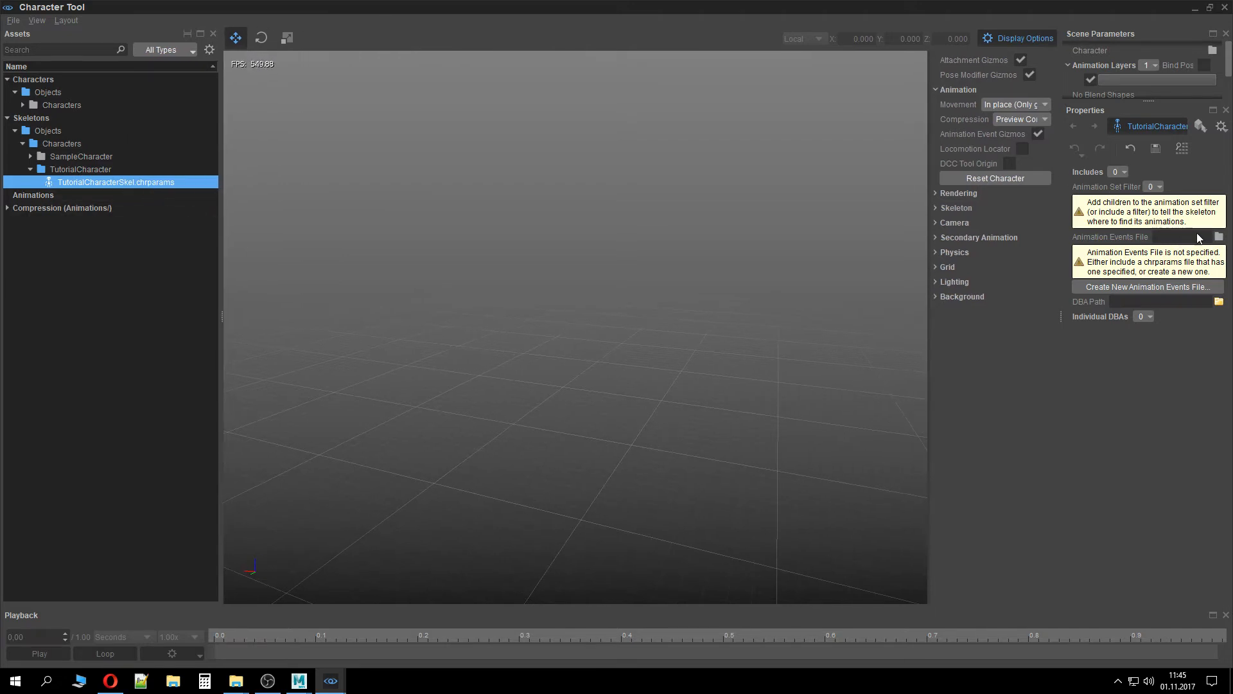
click(1218, 237)
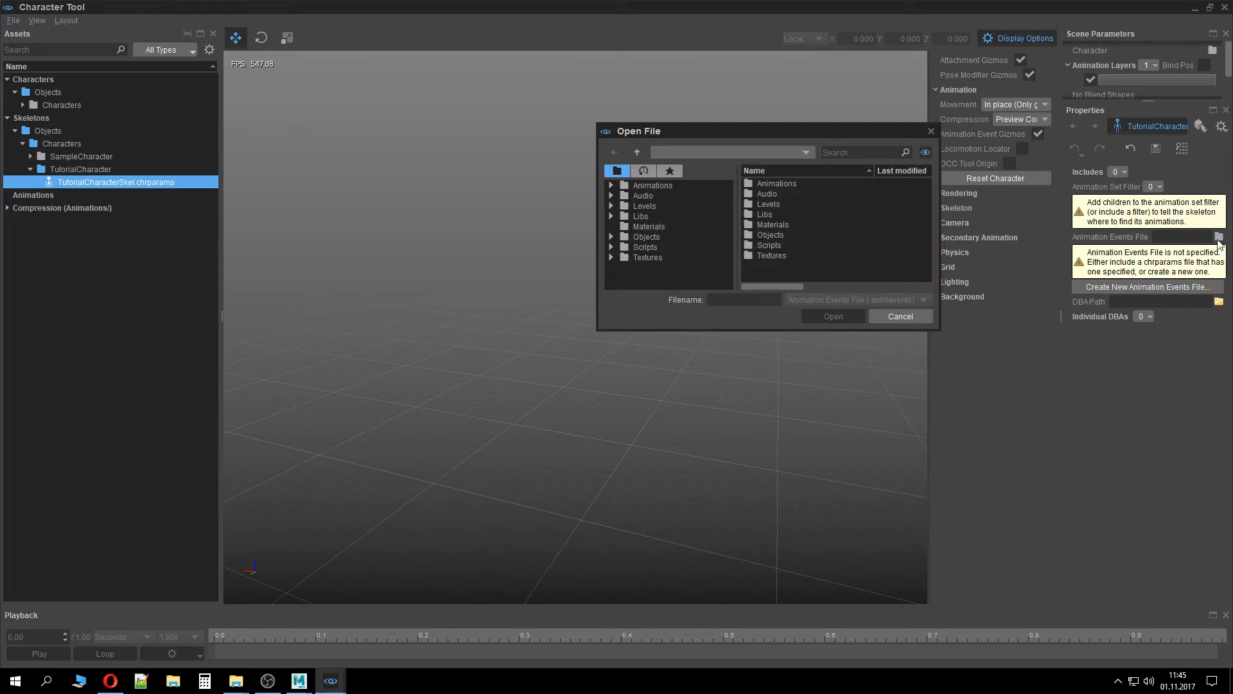
click(901, 316)
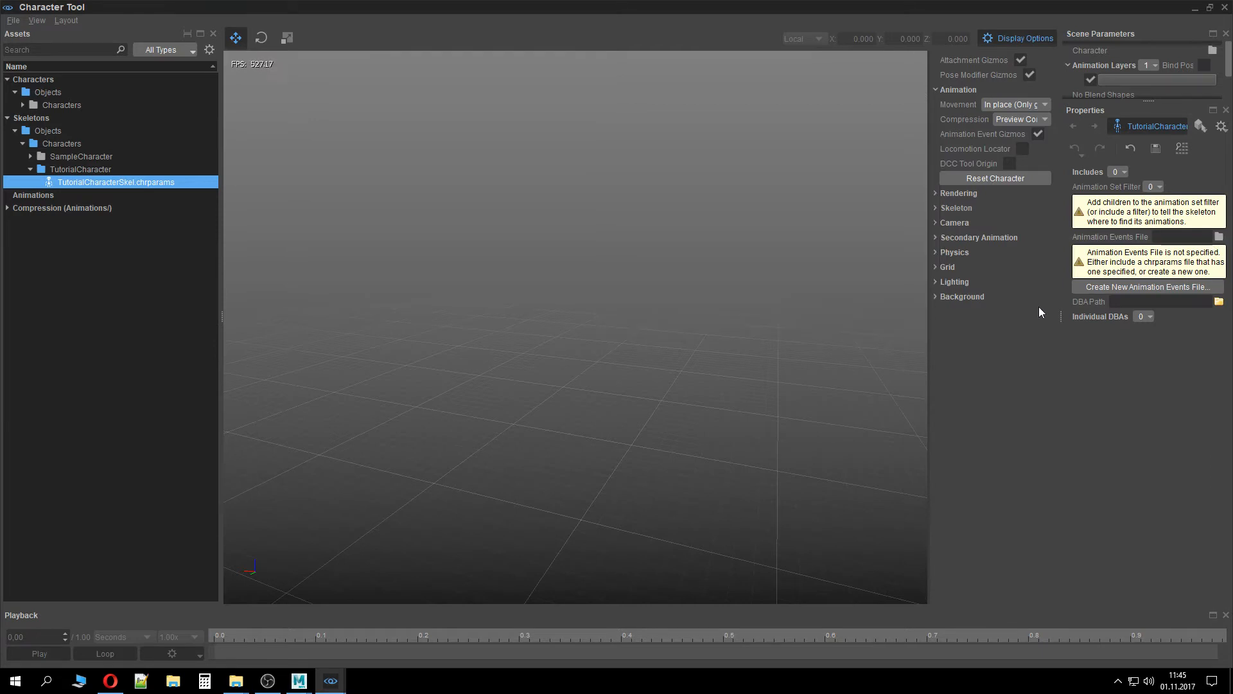
click(1177, 289)
click(902, 316)
Select the SampleCharacter's skelProxy.chrparams skeleton and toggle the Joints display option
double_click(95, 158)
click(113, 171)
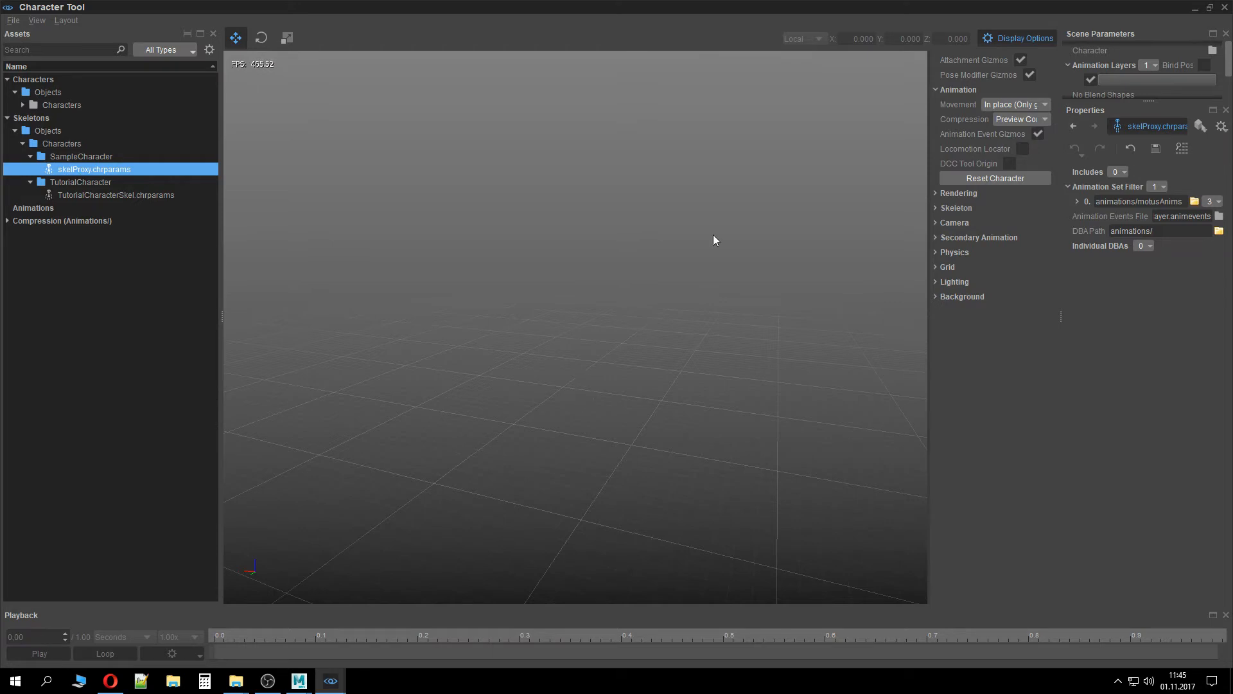
click(935, 209)
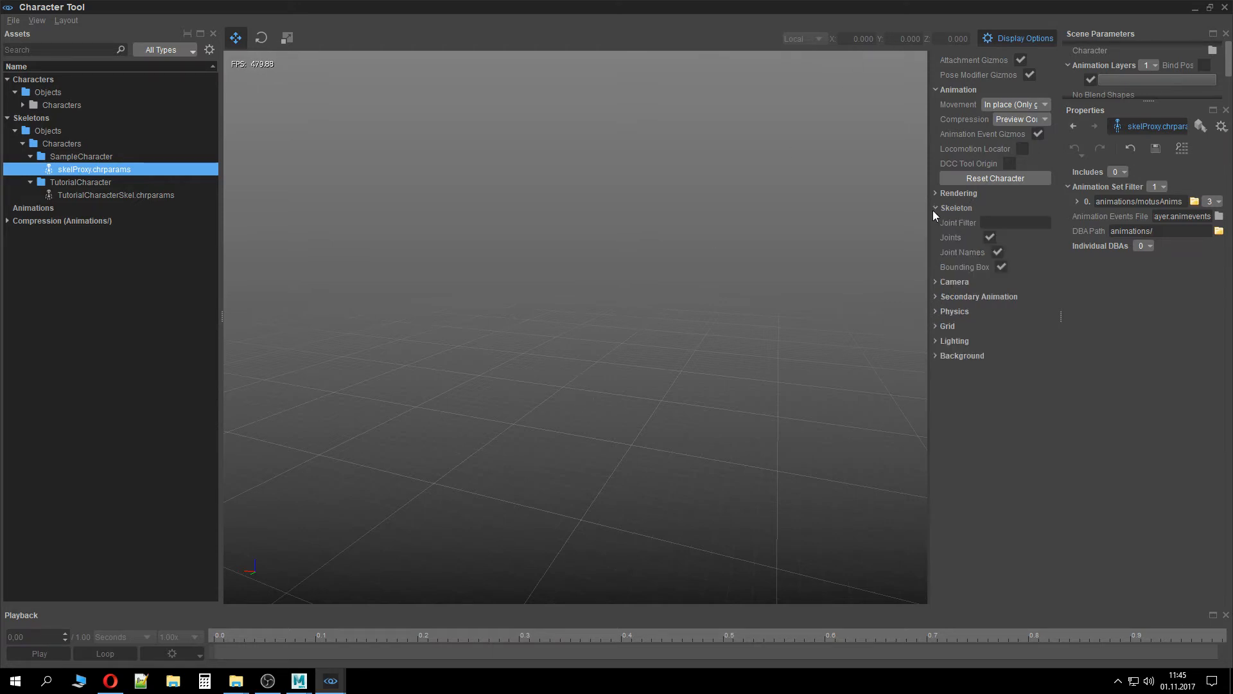
click(991, 237)
Browse the SampleCharacter character definitions, then reselect the skelProxy.chrparams skeleton
double_click(113, 106)
double_click(113, 113)
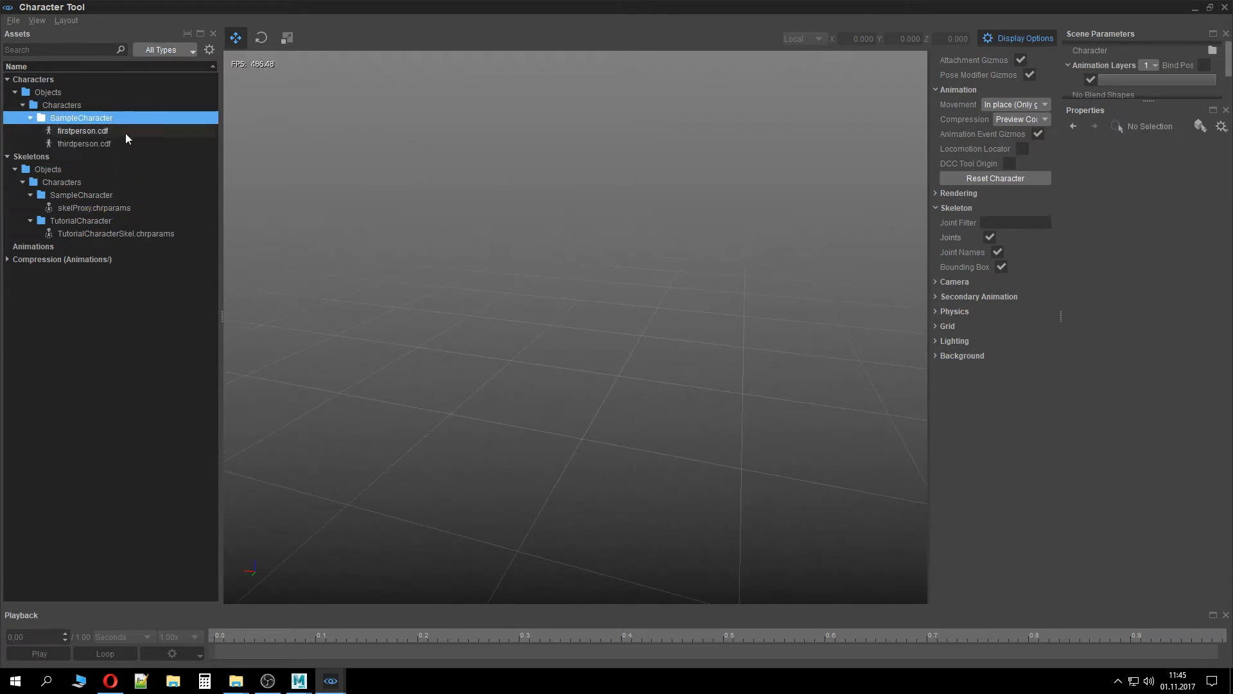
double_click(116, 104)
click(117, 169)
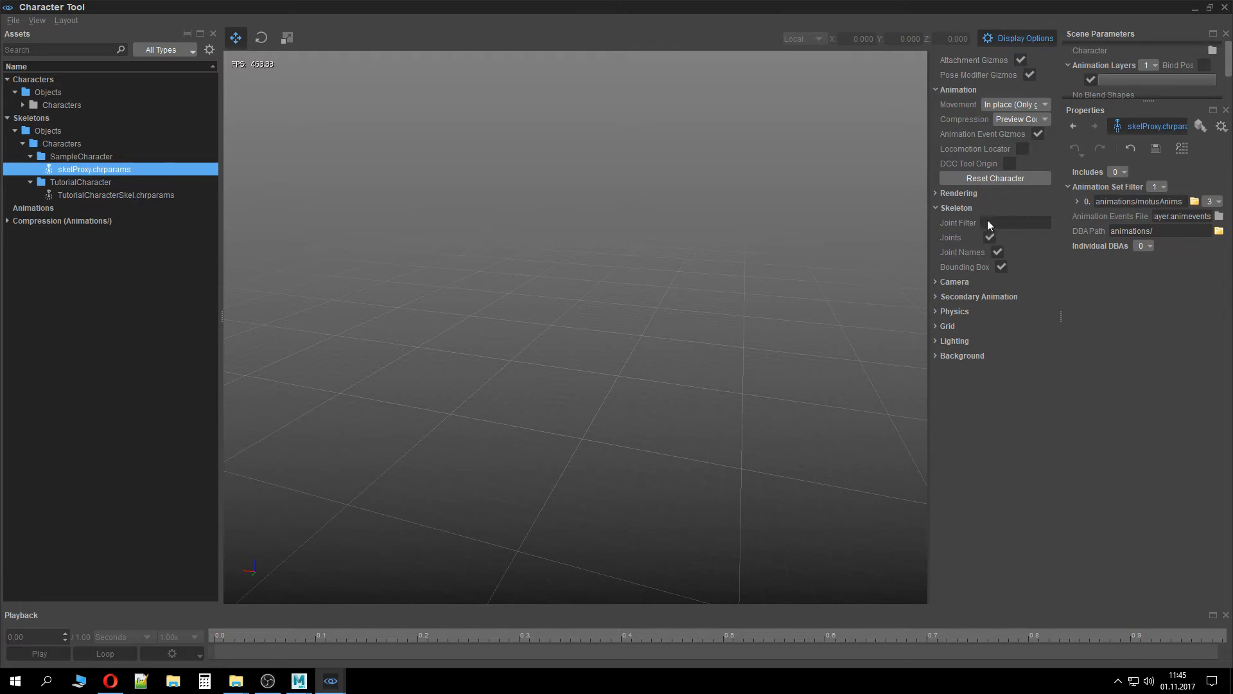
Toggle the Physical Proxies display option in the Physics section
click(936, 311)
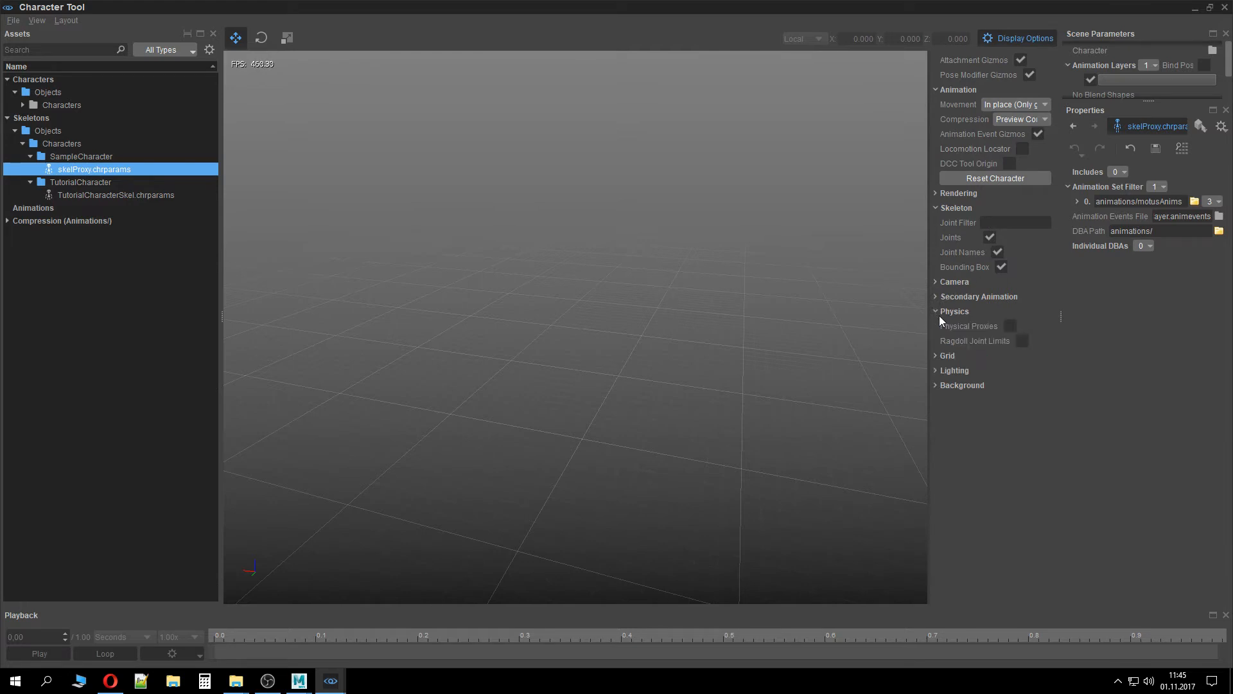
click(1010, 328)
click(939, 311)
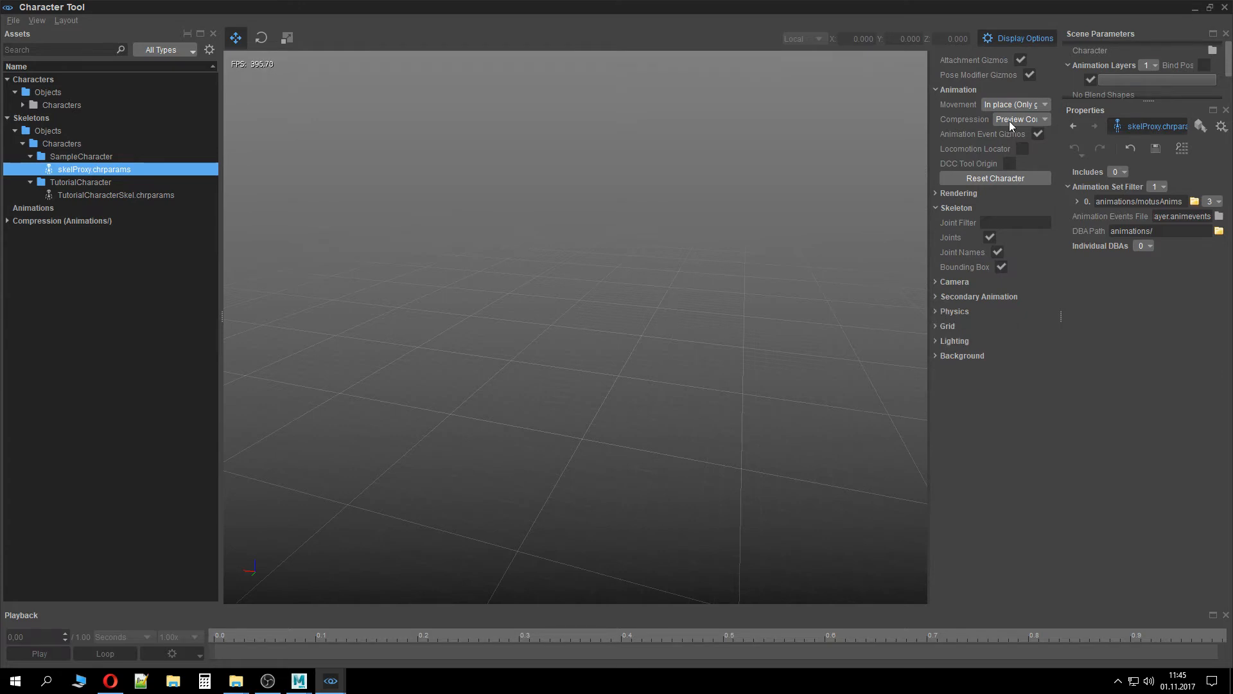
Close the Character Tool and reopen it from the animation tools
click(1224, 7)
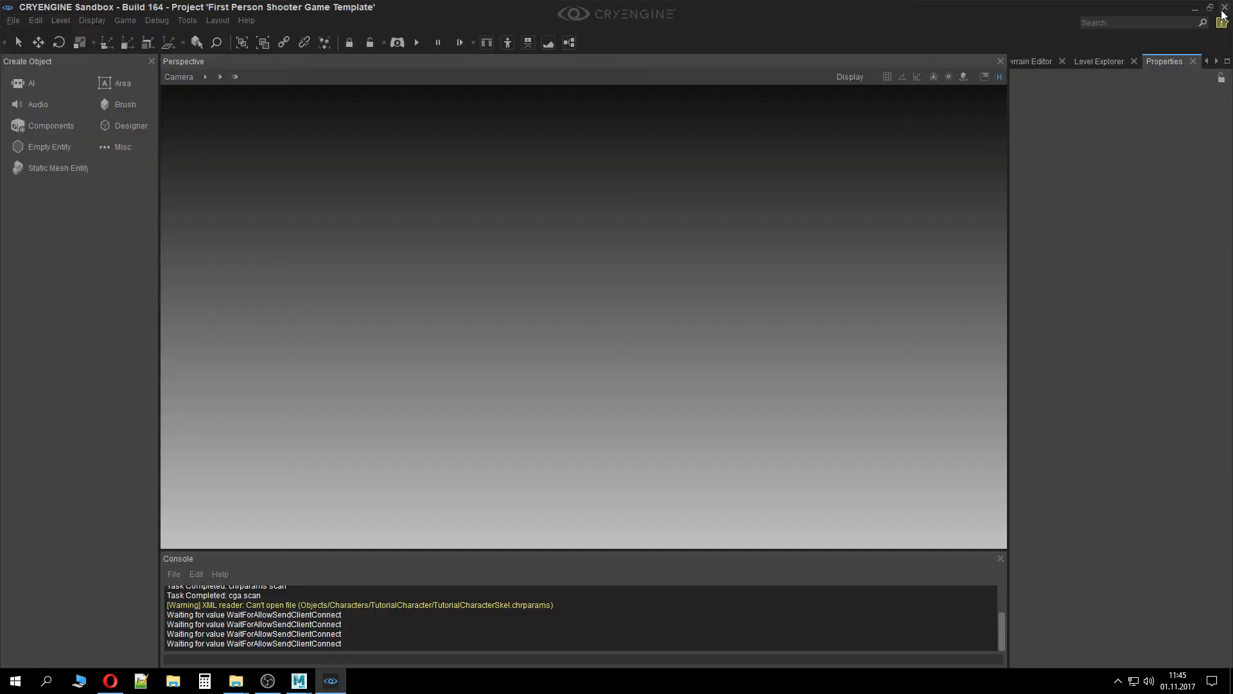
click(187, 20)
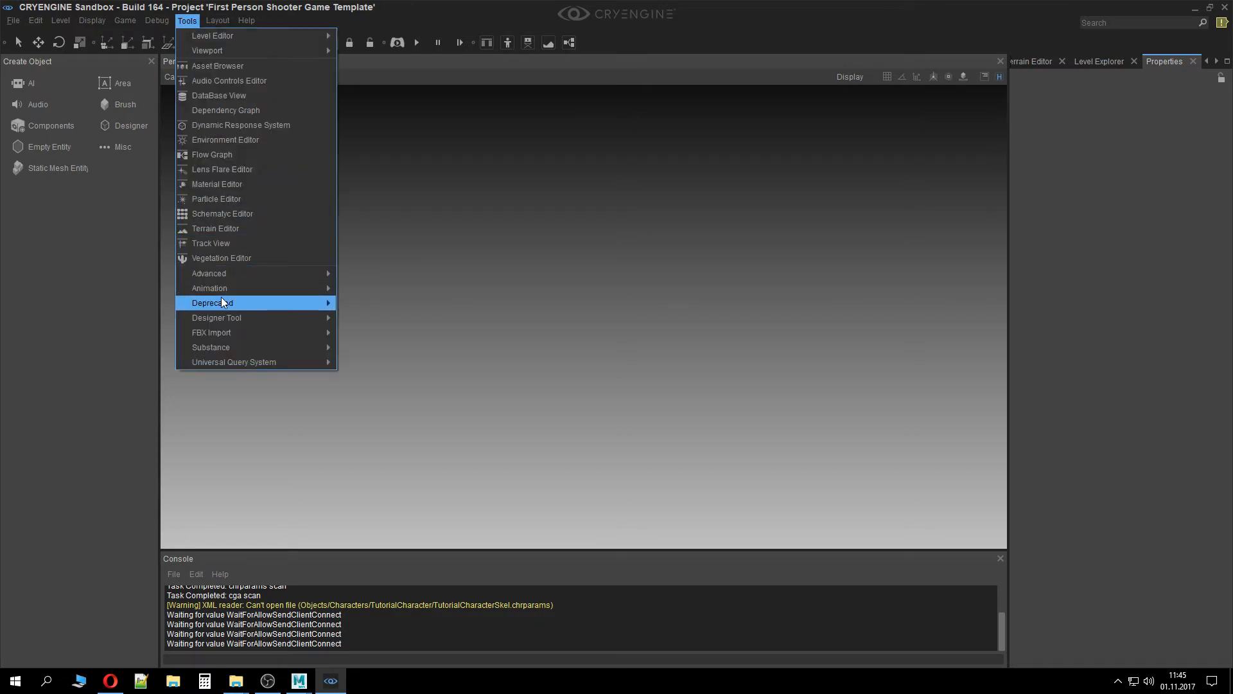
mouse_move(222, 293)
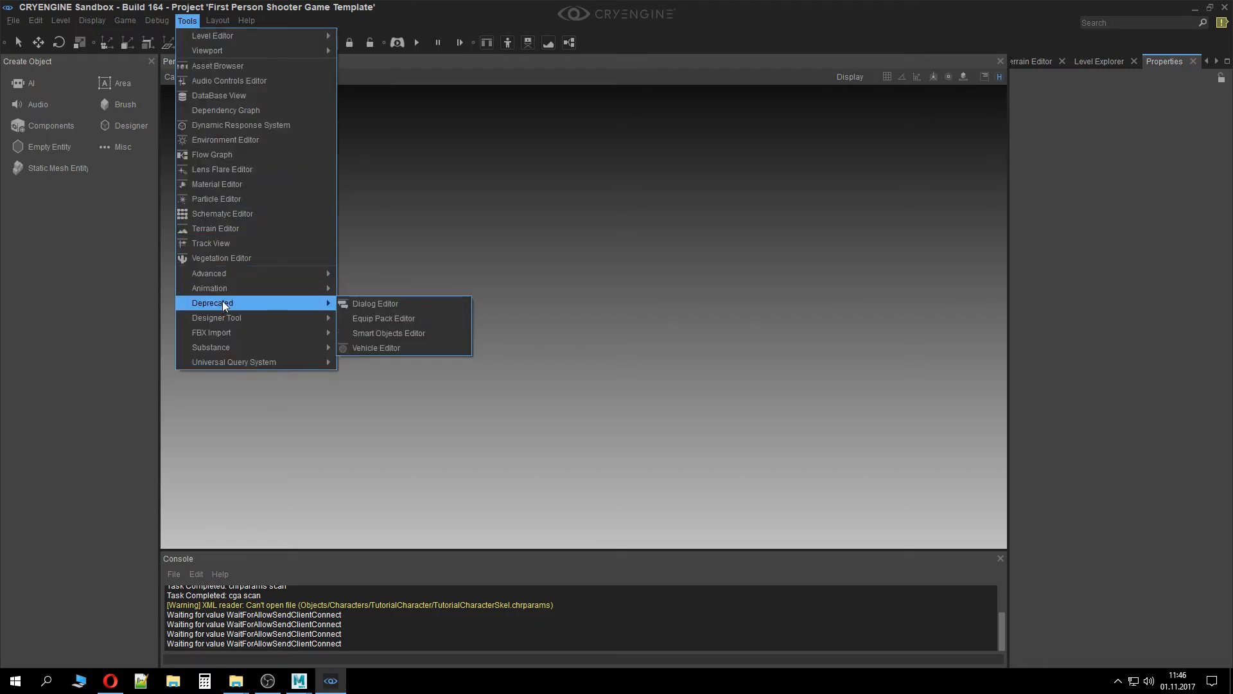
mouse_move(284, 288)
click(385, 287)
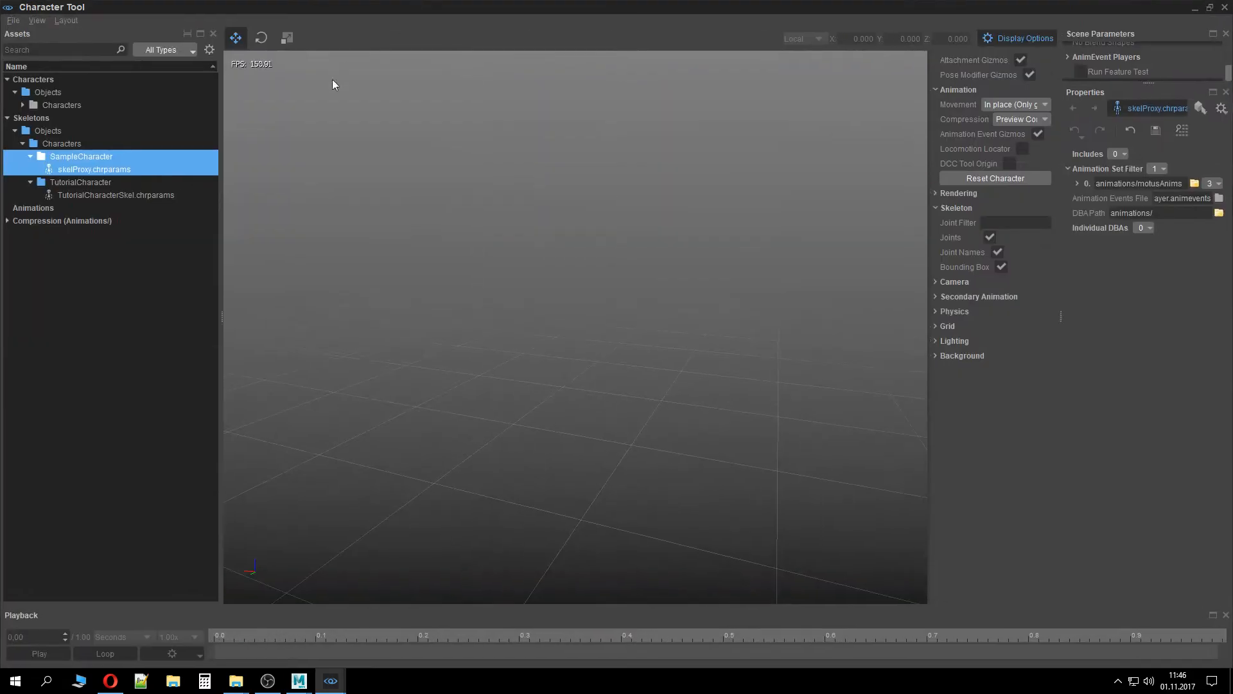
Select the TutorialCharacterSkel.chrparams skeleton and inspect its context menu and the skeleton folders
click(72, 155)
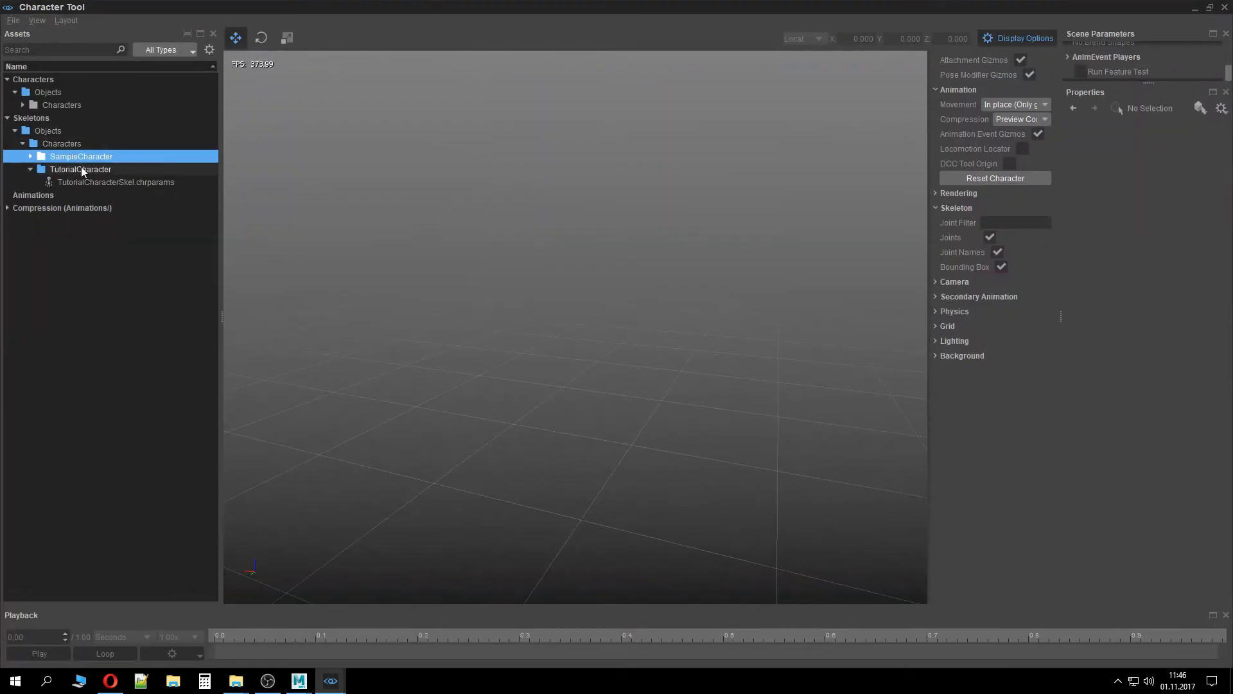
click(93, 169)
click(93, 193)
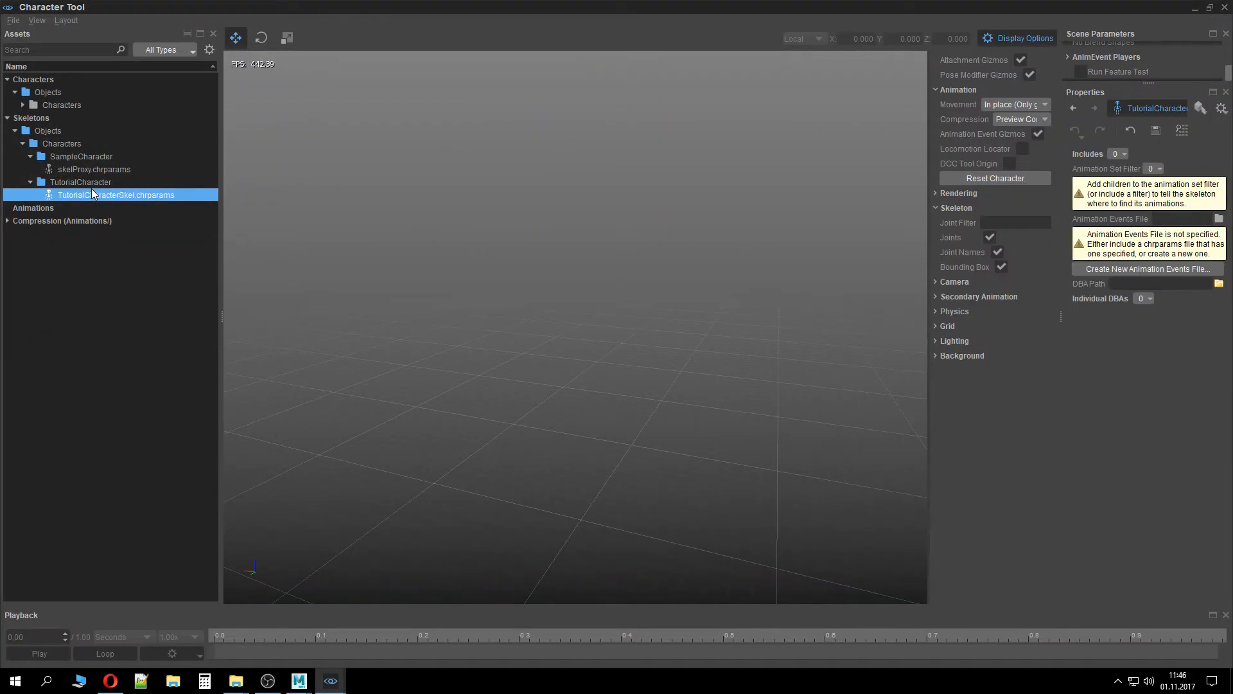
right_click(93, 193)
click(74, 199)
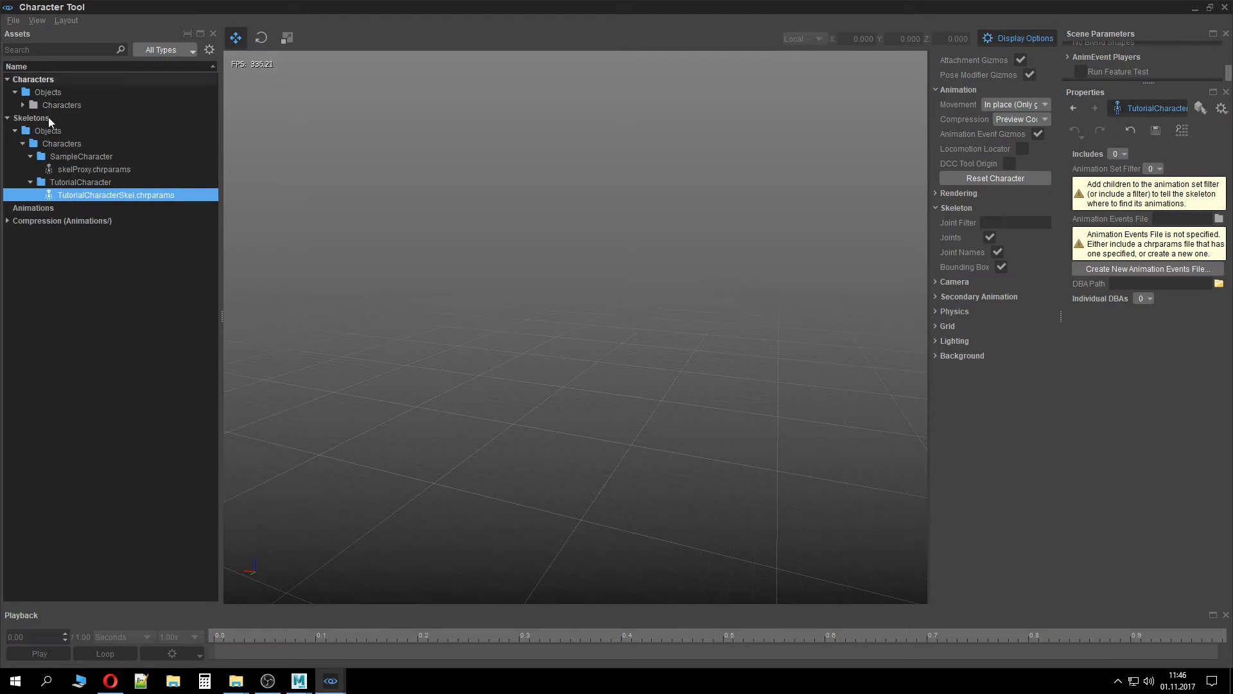
click(79, 139)
double_click(72, 128)
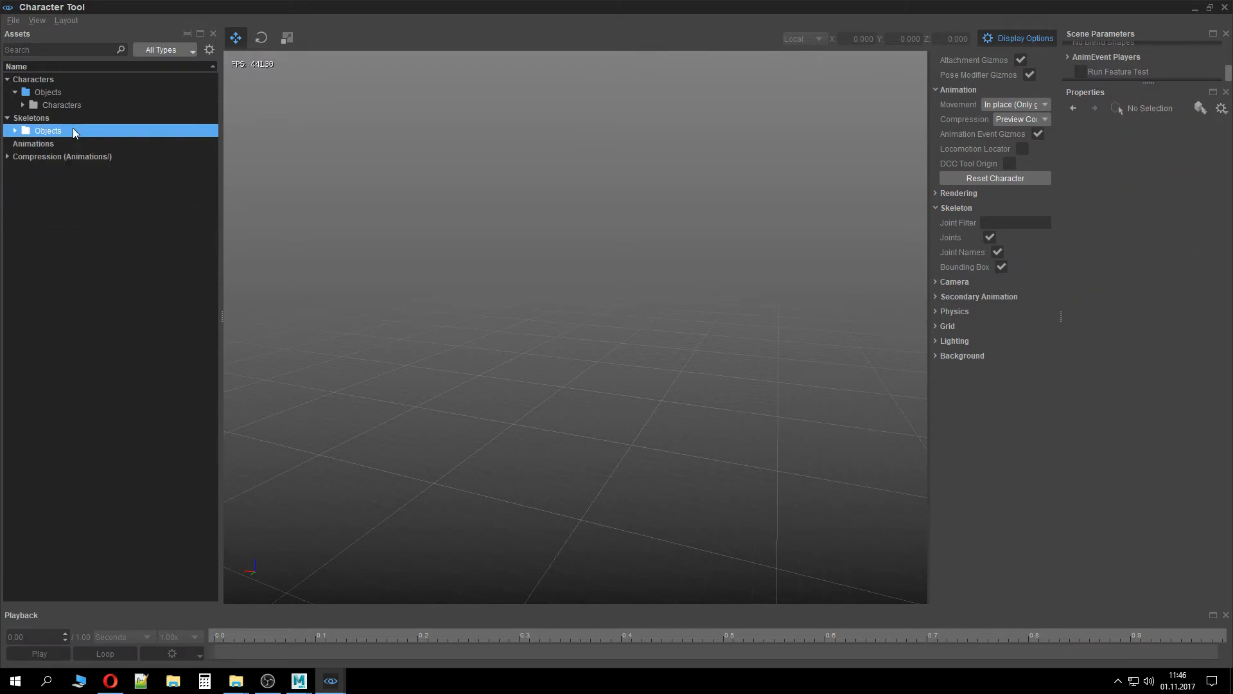
Close the Character Tool, then reopen it from the animation tools and maximize it
click(13, 20)
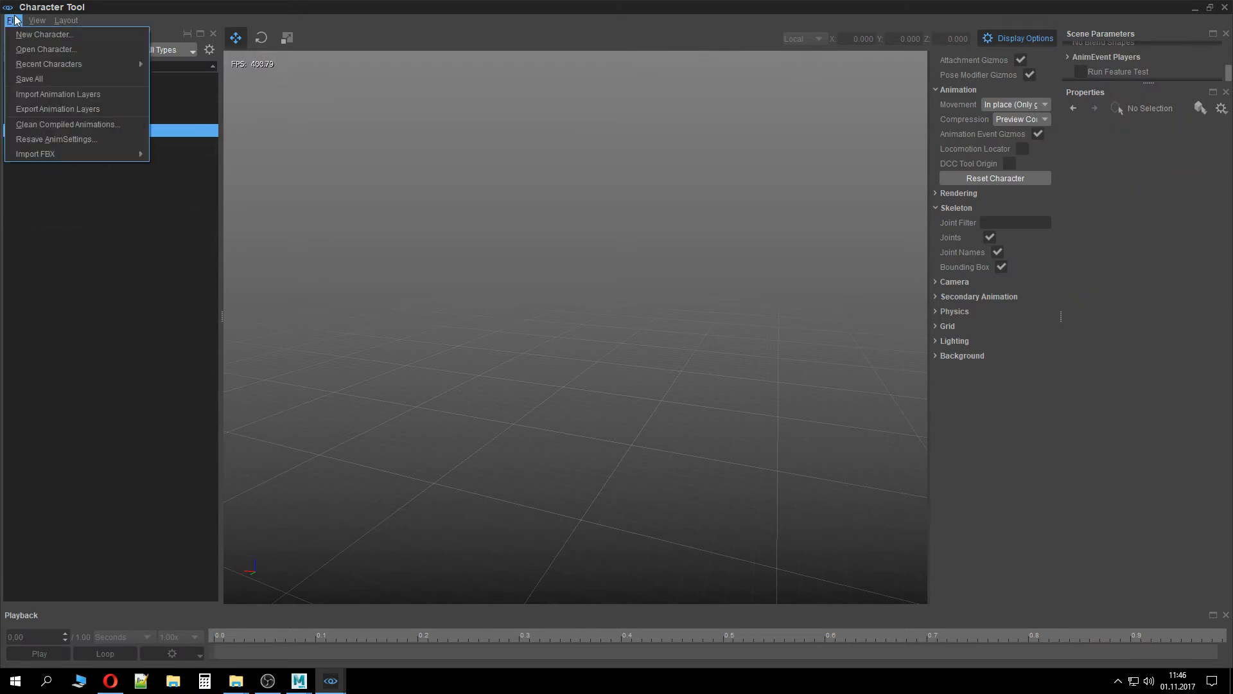
click(1226, 7)
click(1226, 8)
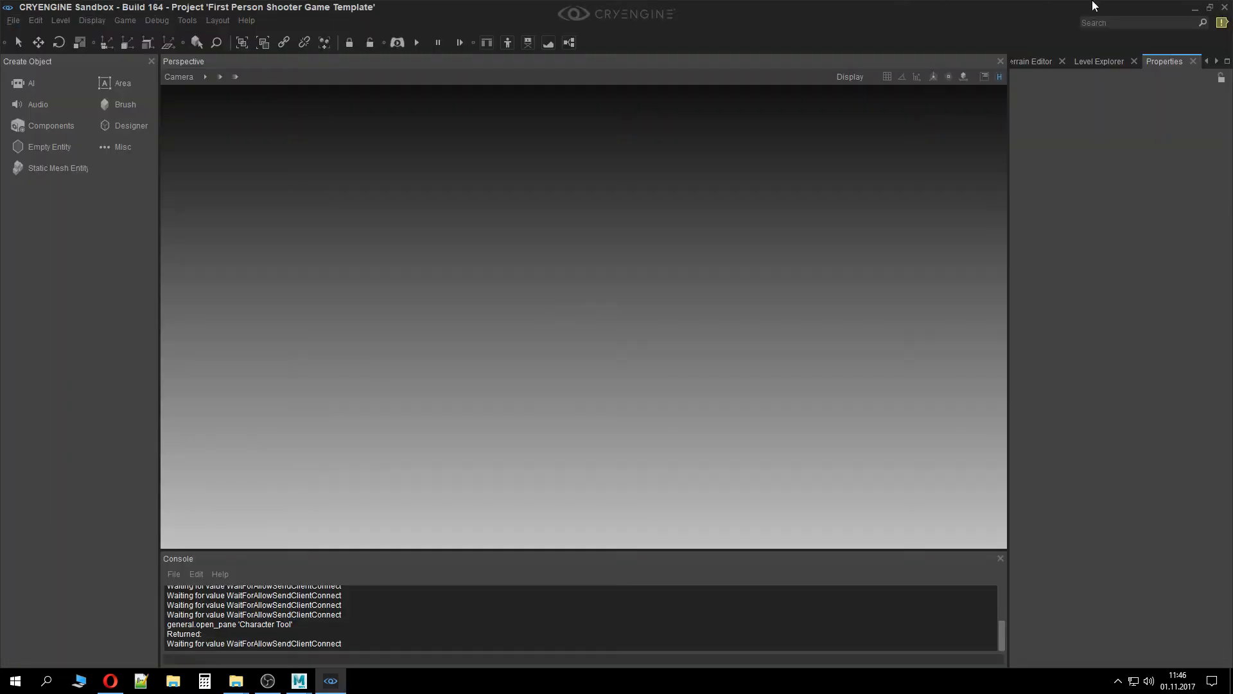
click(186, 20)
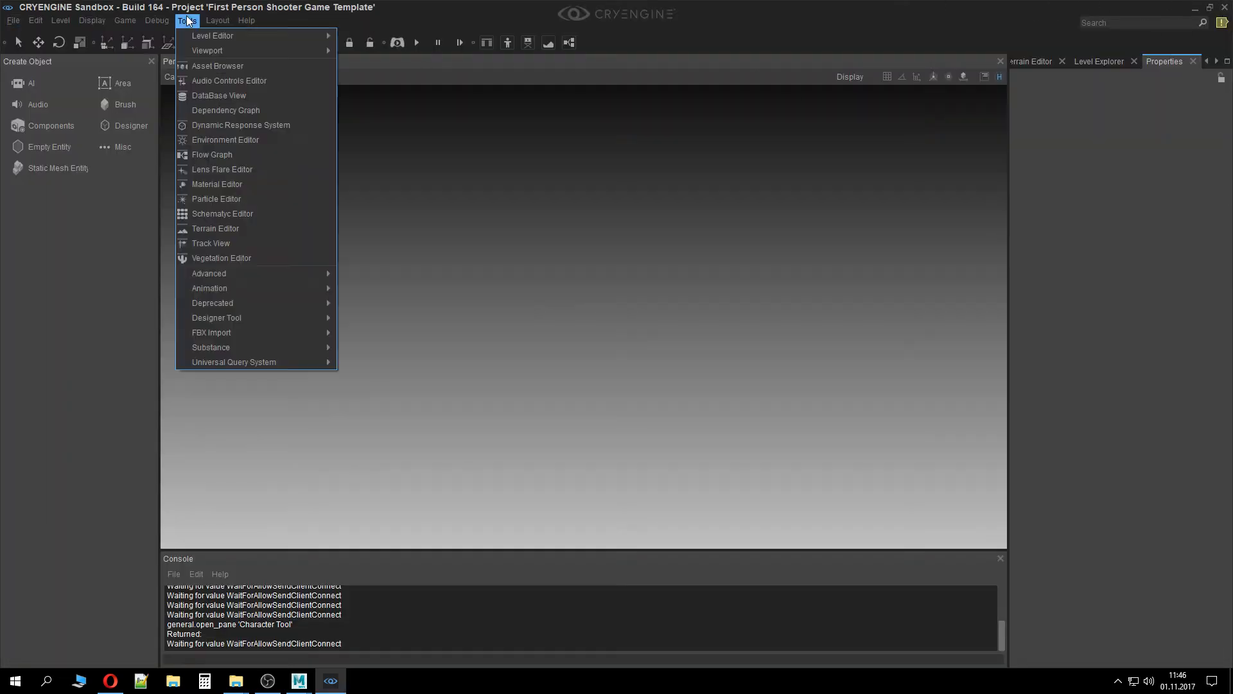
mouse_move(233, 290)
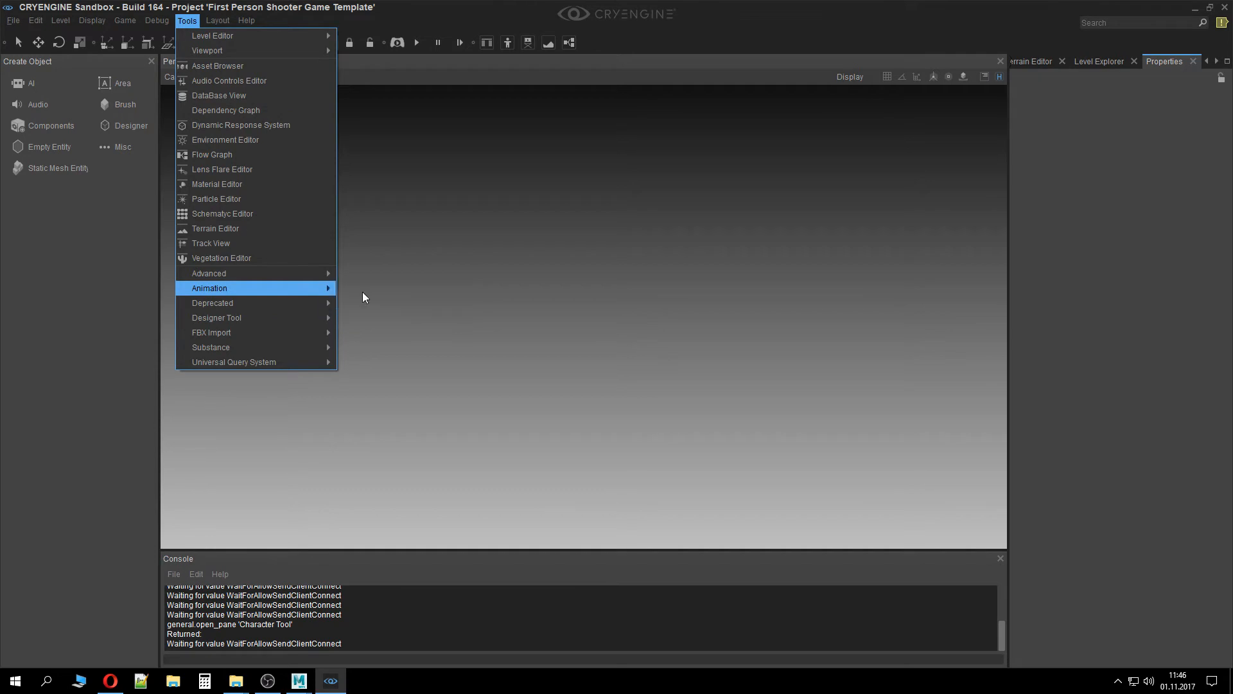
click(362, 290)
double_click(477, 8)
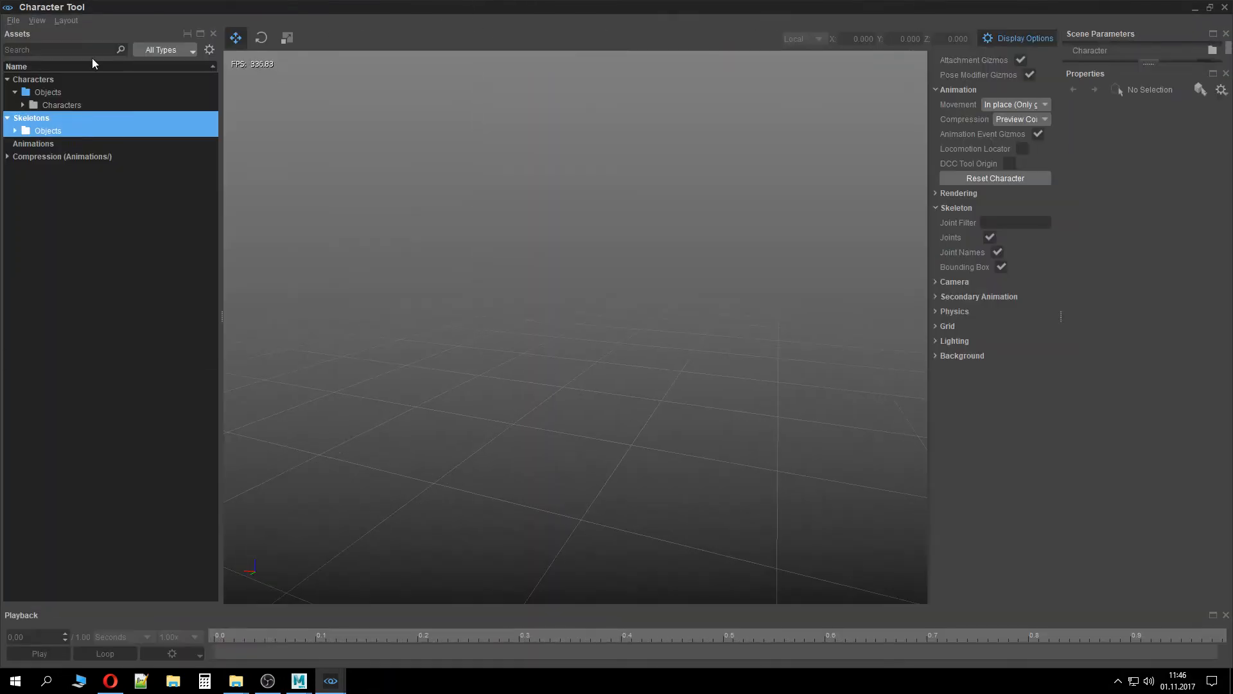
Create a new character definition named TutorialCharacter in the Objects/Characters/TutorialCharacter folder
click(68, 106)
click(13, 20)
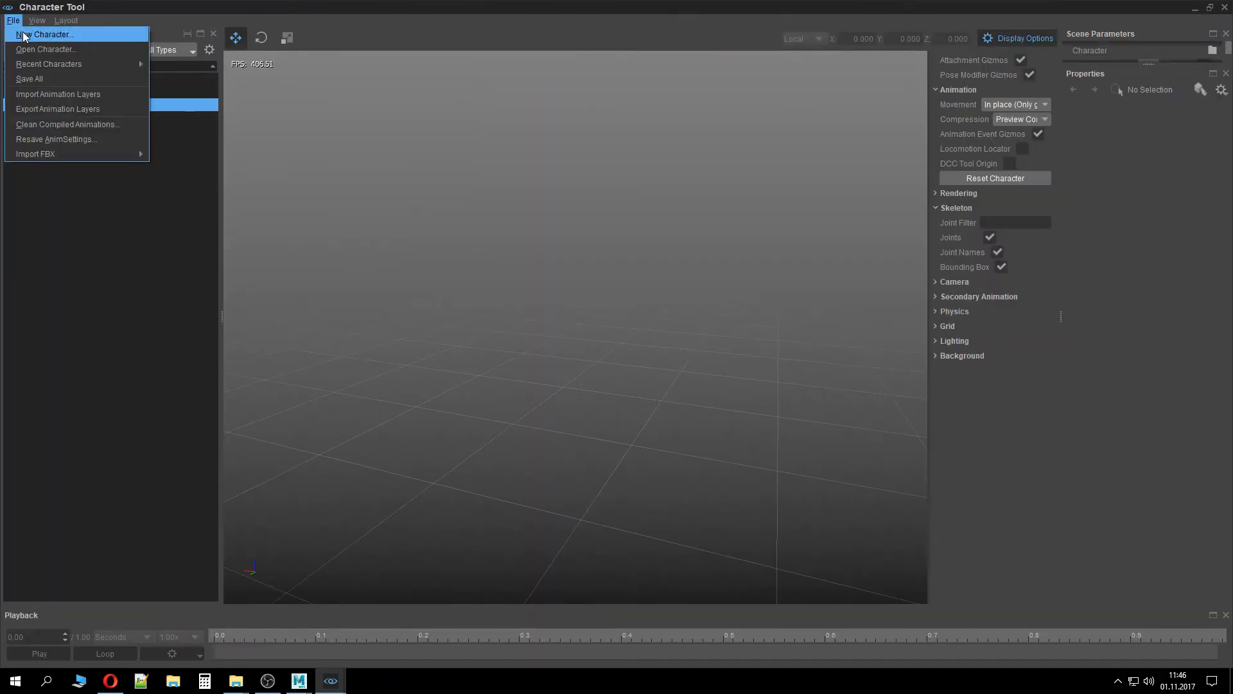
click(29, 32)
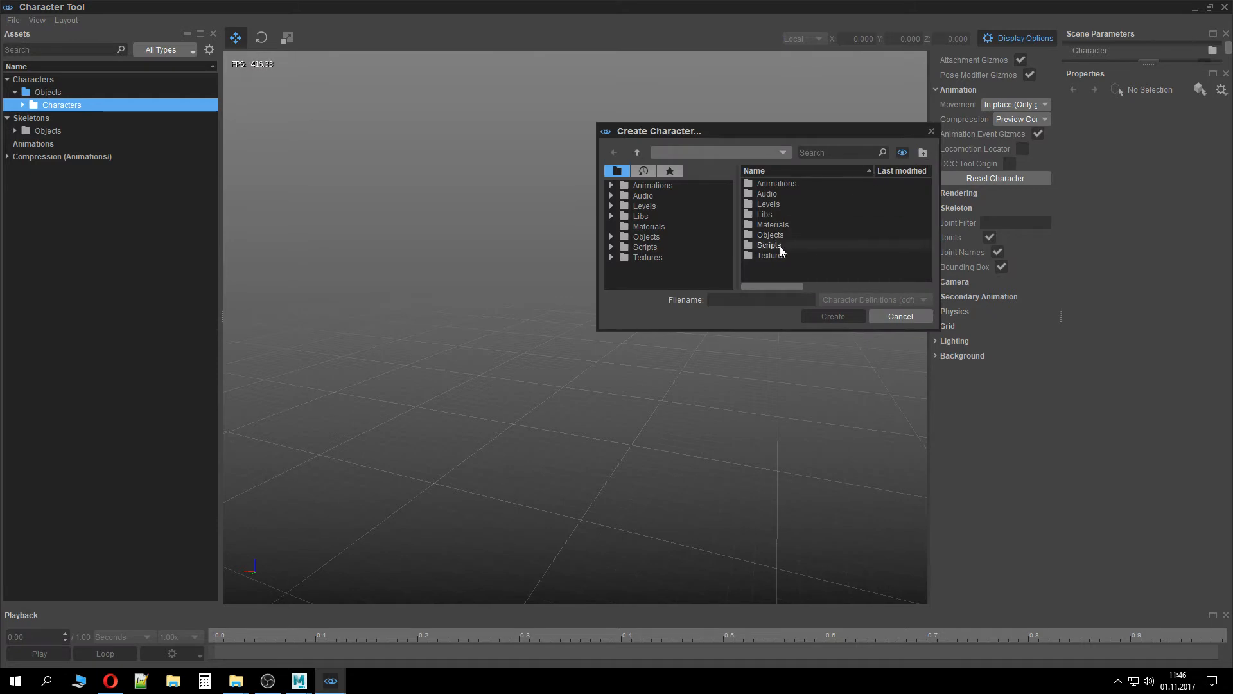
double_click(780, 226)
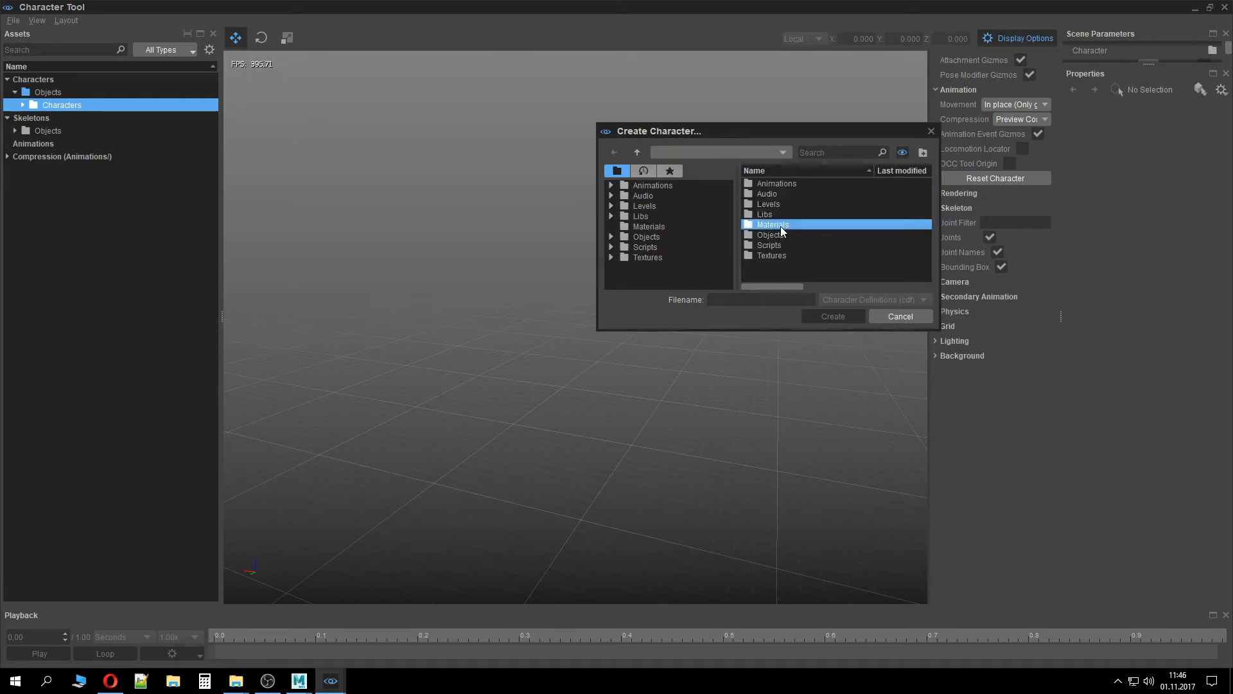
click(637, 236)
double_click(785, 187)
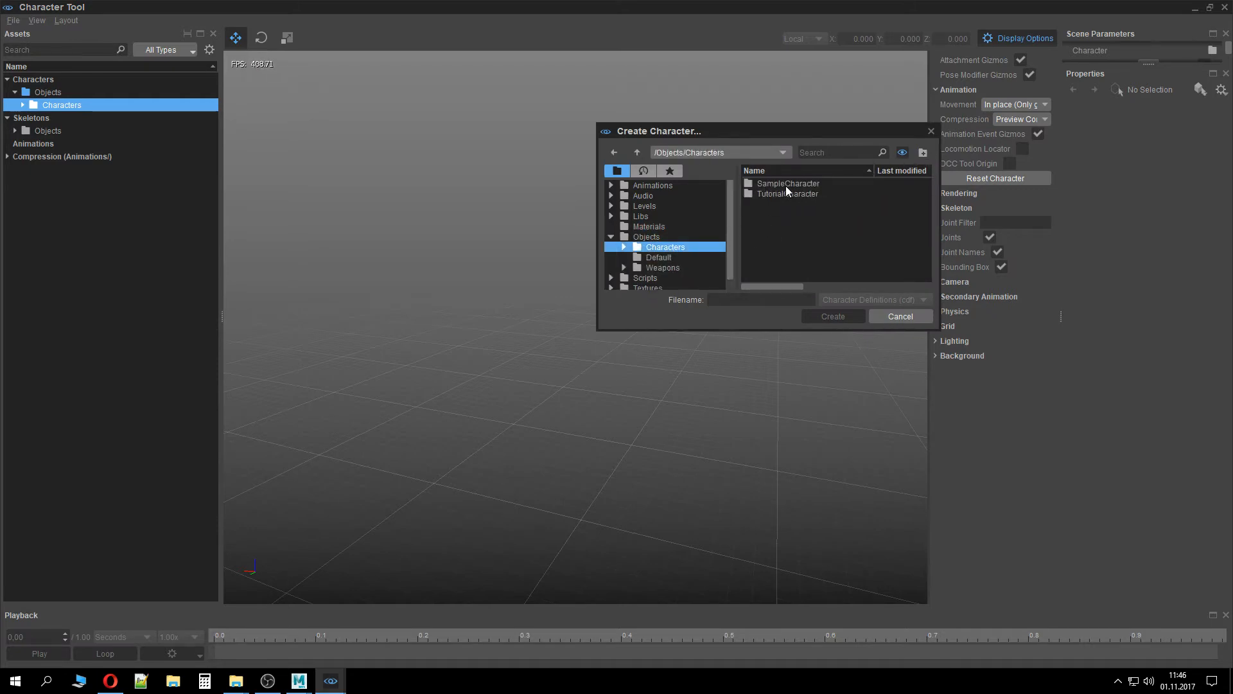
double_click(792, 192)
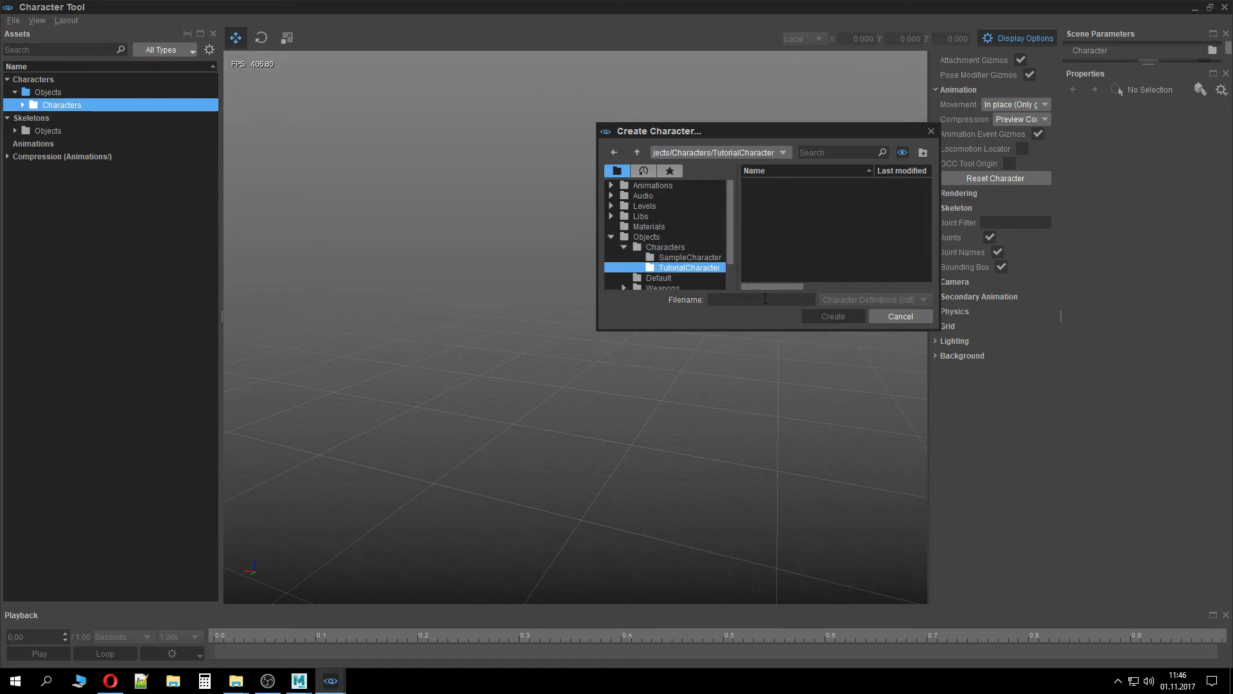
click(765, 300)
text(Tutorial)
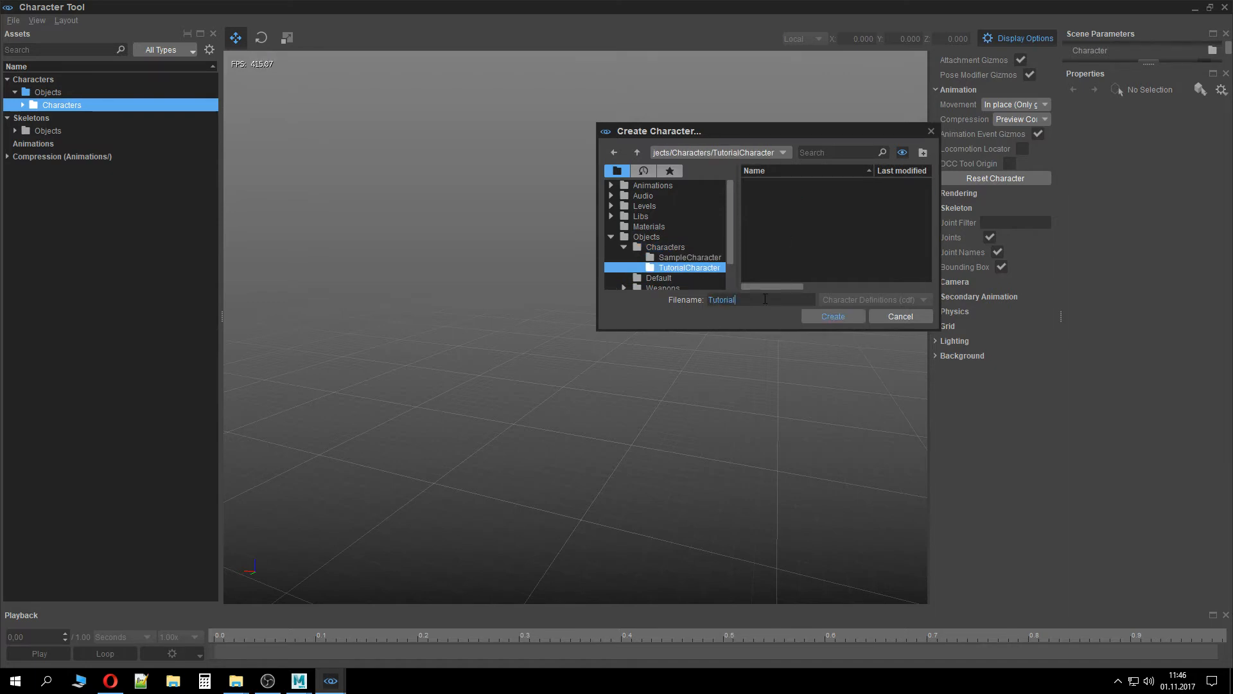
text(Character)
click(832, 317)
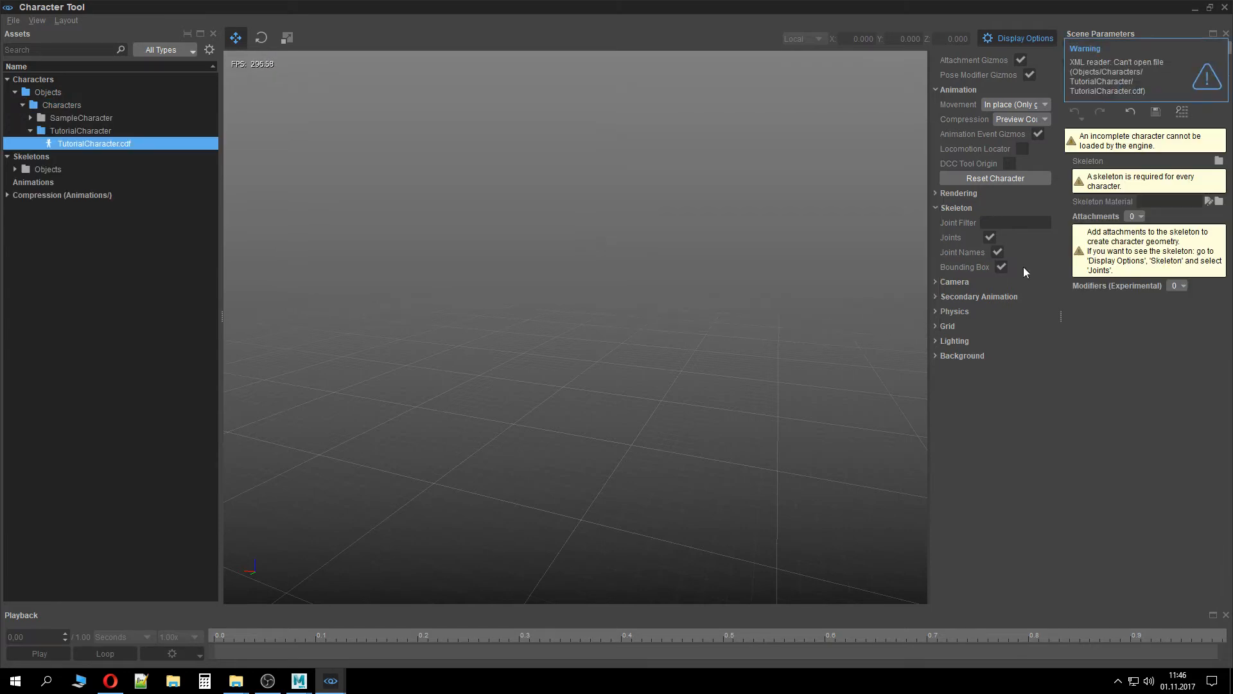
Assign the skeleton file from Assets/Objects/Characters/TutorialCharacter as the character's Skeleton
click(1219, 160)
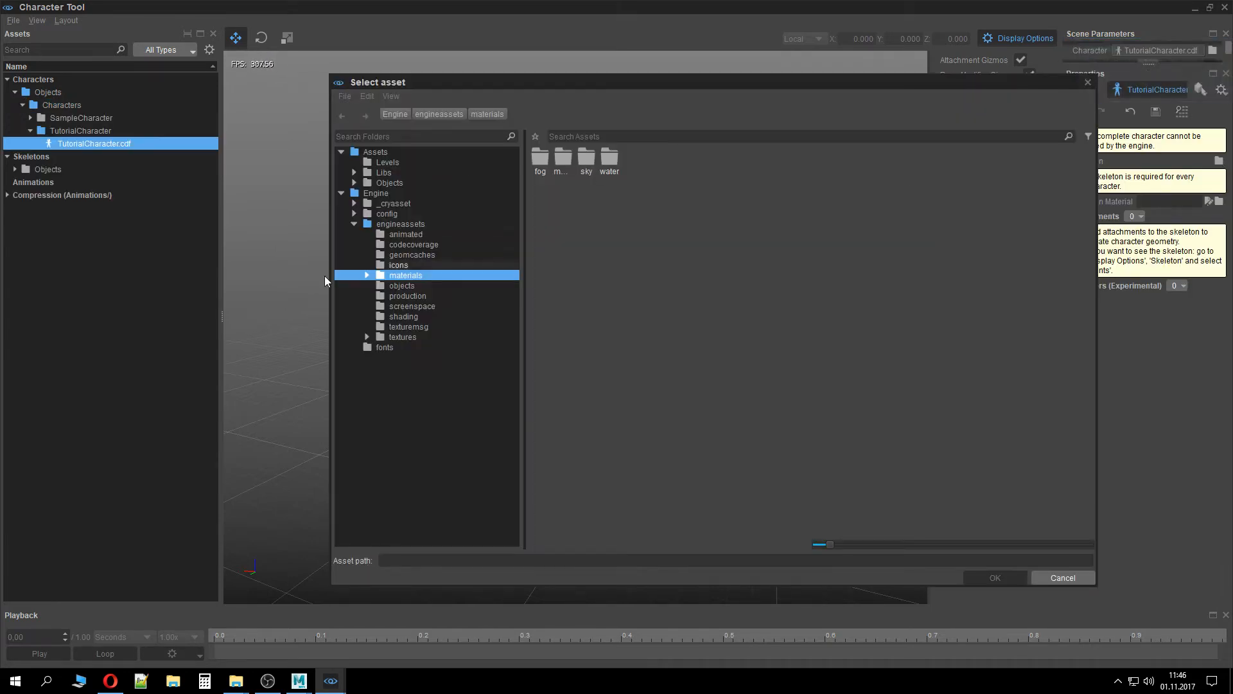
click(385, 172)
click(389, 182)
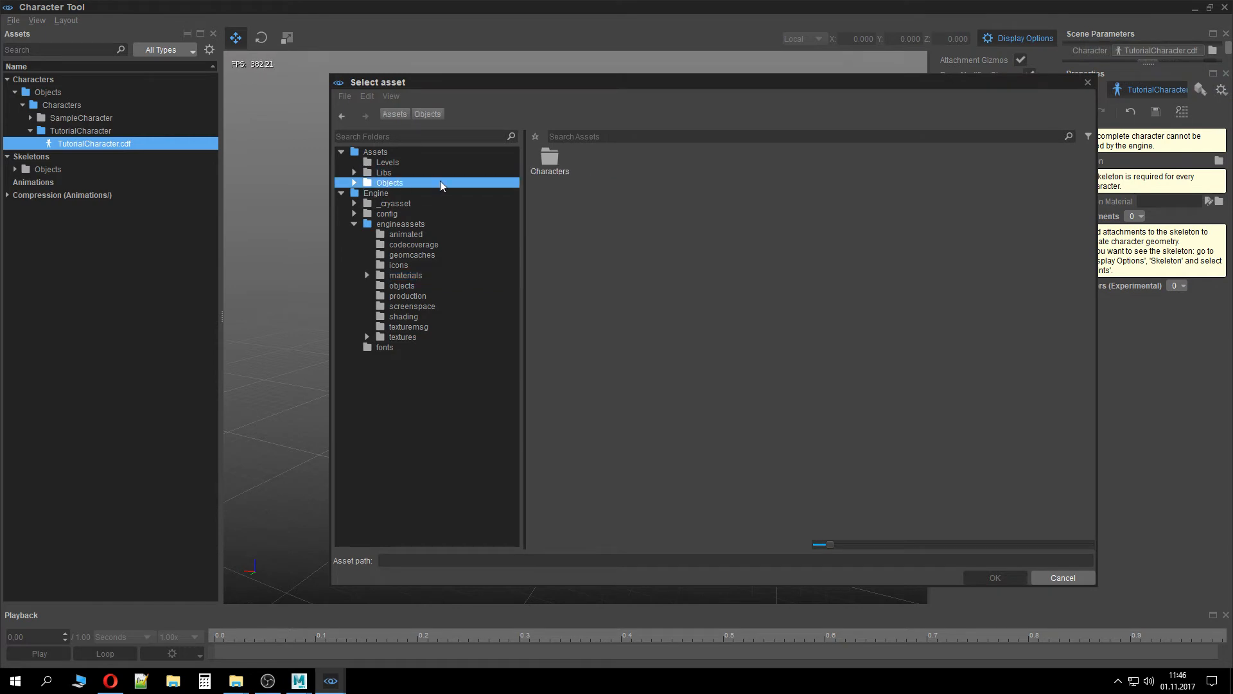
click(545, 173)
double_click(541, 172)
double_click(650, 162)
double_click(581, 162)
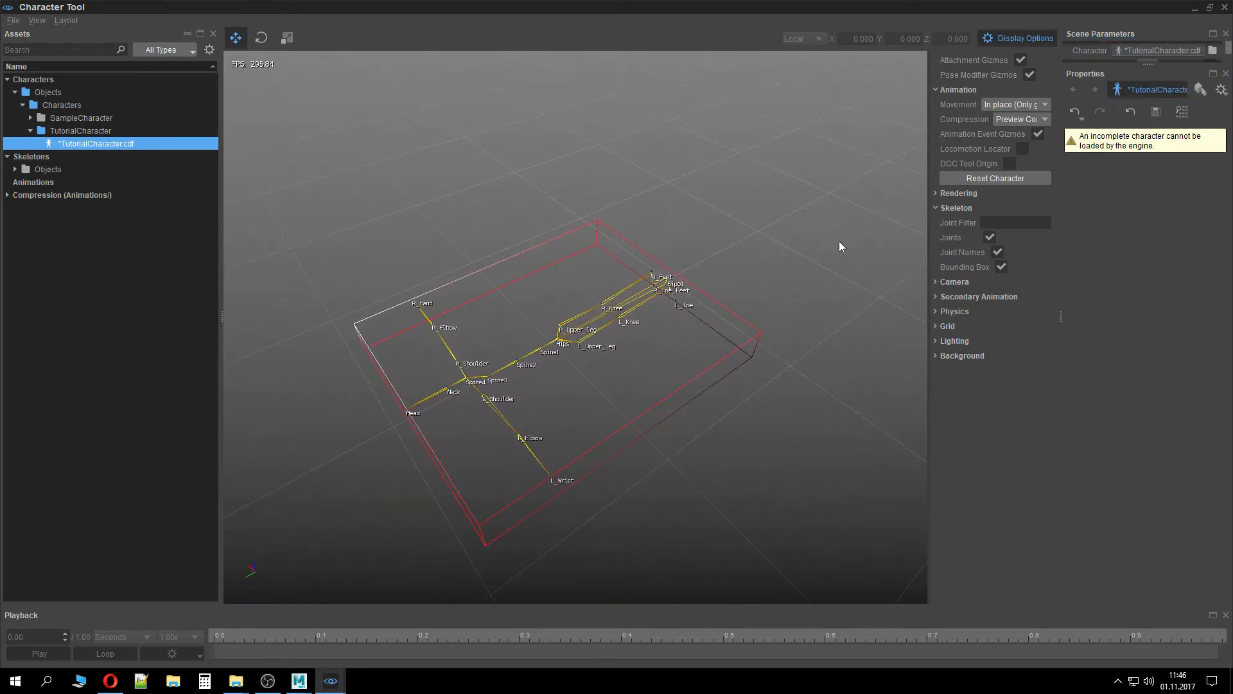
Select TutorialCharacter.cdf in the asset tree and save the character definition
double_click(184, 131)
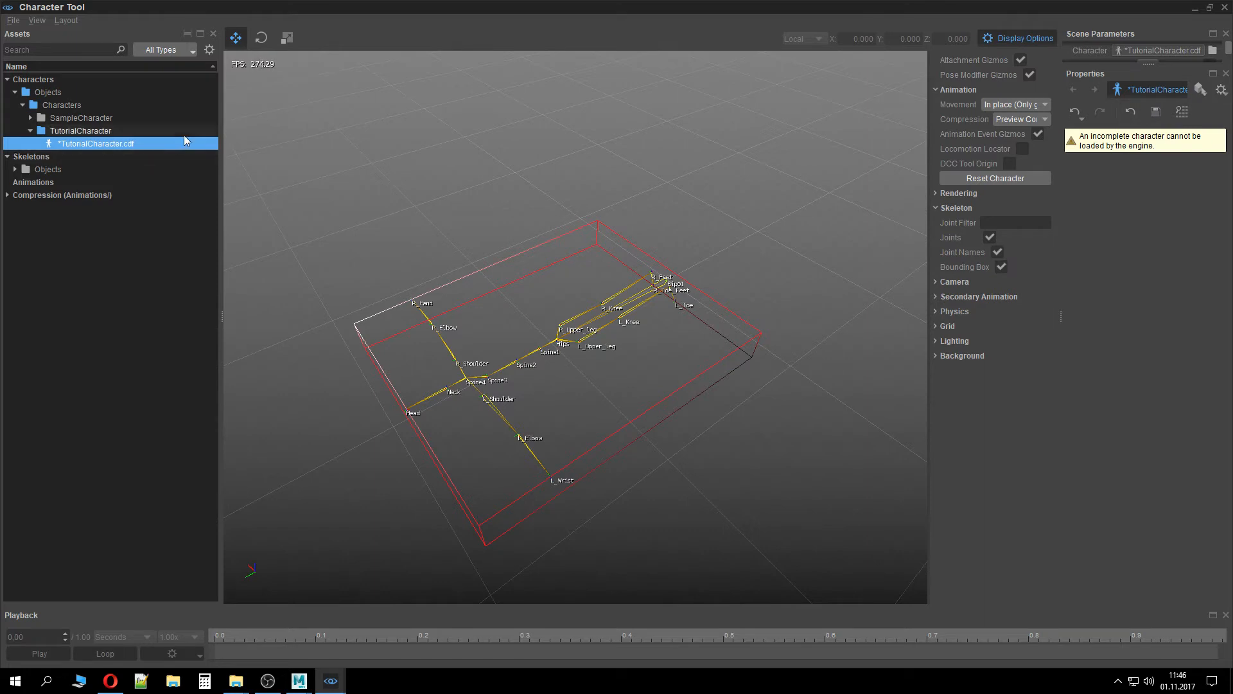
double_click(186, 134)
click(187, 140)
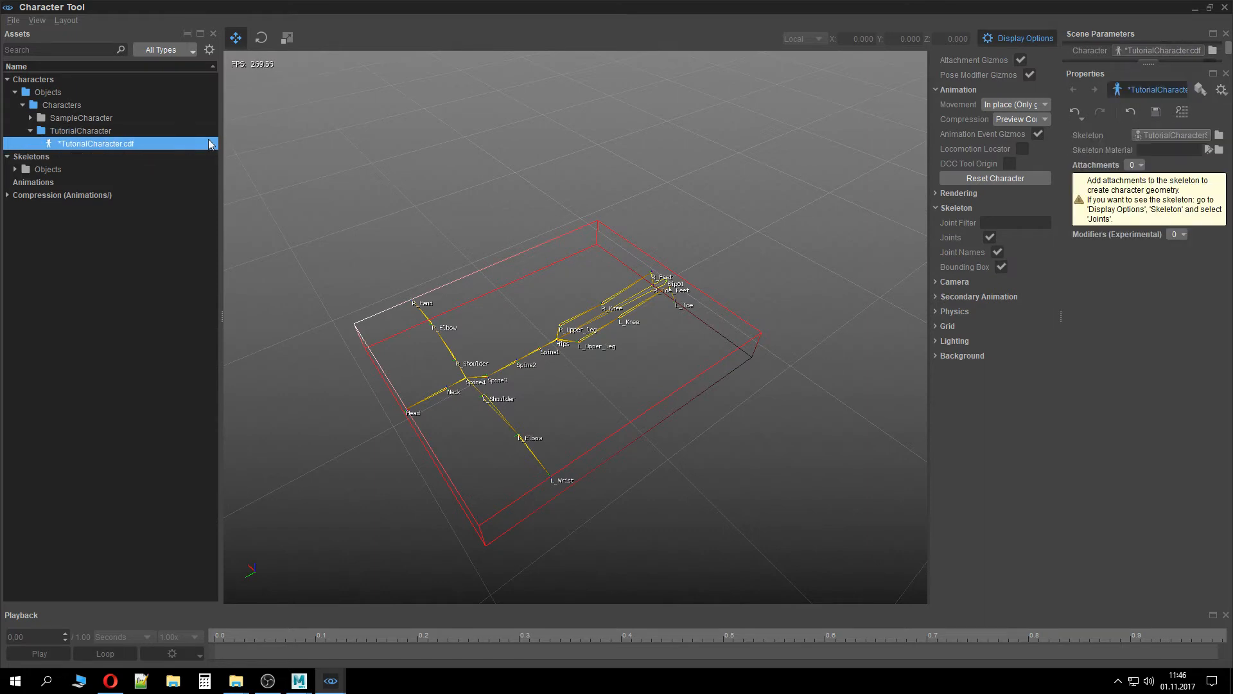
click(1155, 110)
Close the Character Tool and the CRYENGINE Sandbox editor
middle_drag(764, 354, 764, 422)
right_drag(765, 421, 994, 7)
click(1226, 7)
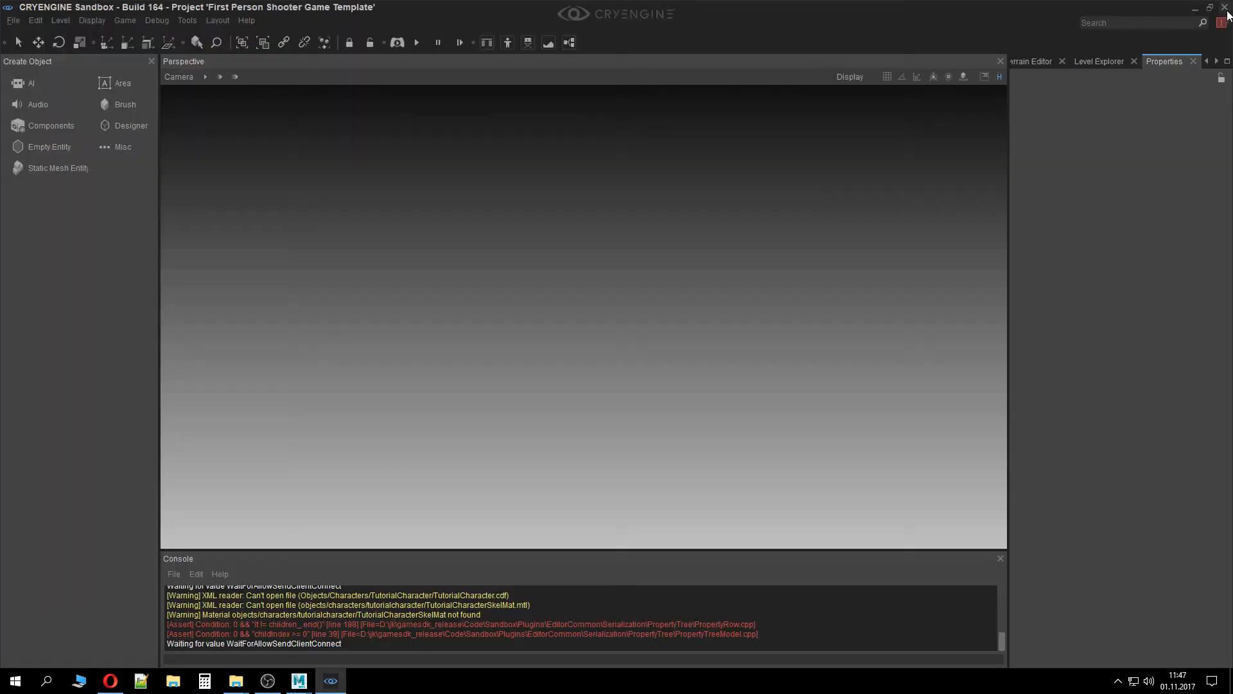
click(1226, 9)
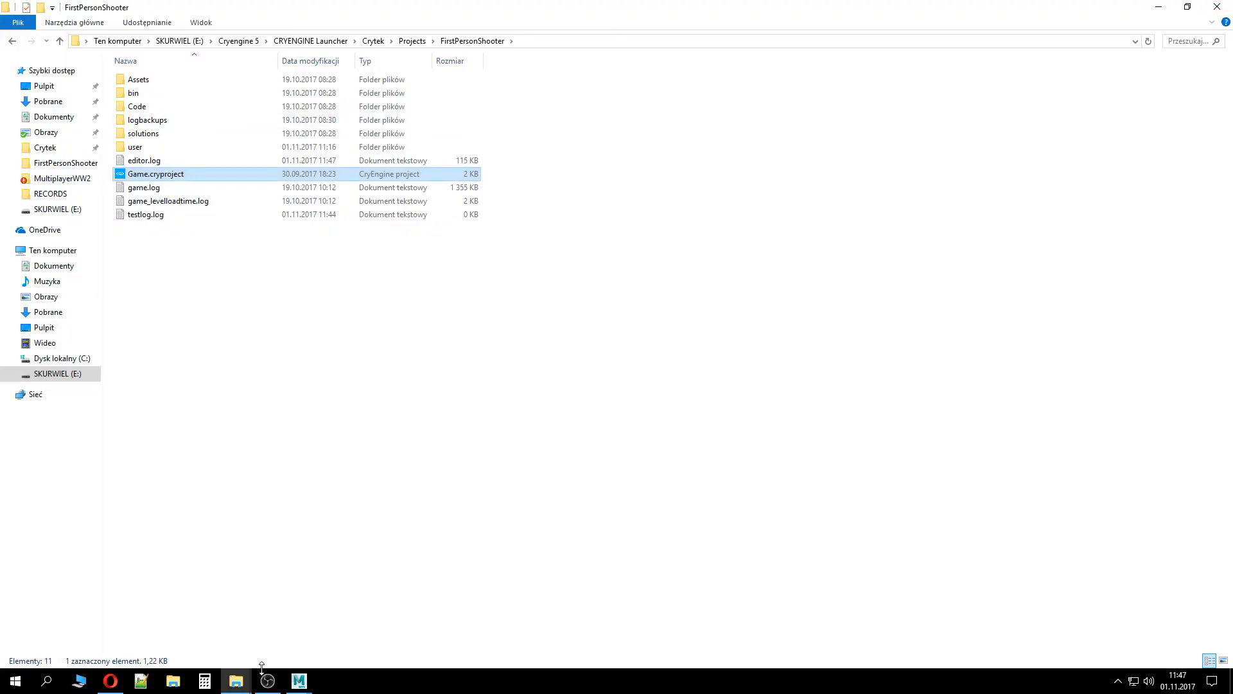
Switch to Maya, orbit the viewport, and select the export node, Bip01 and TutorialCharacter to inspect them
mouse_move(307, 682)
click(319, 617)
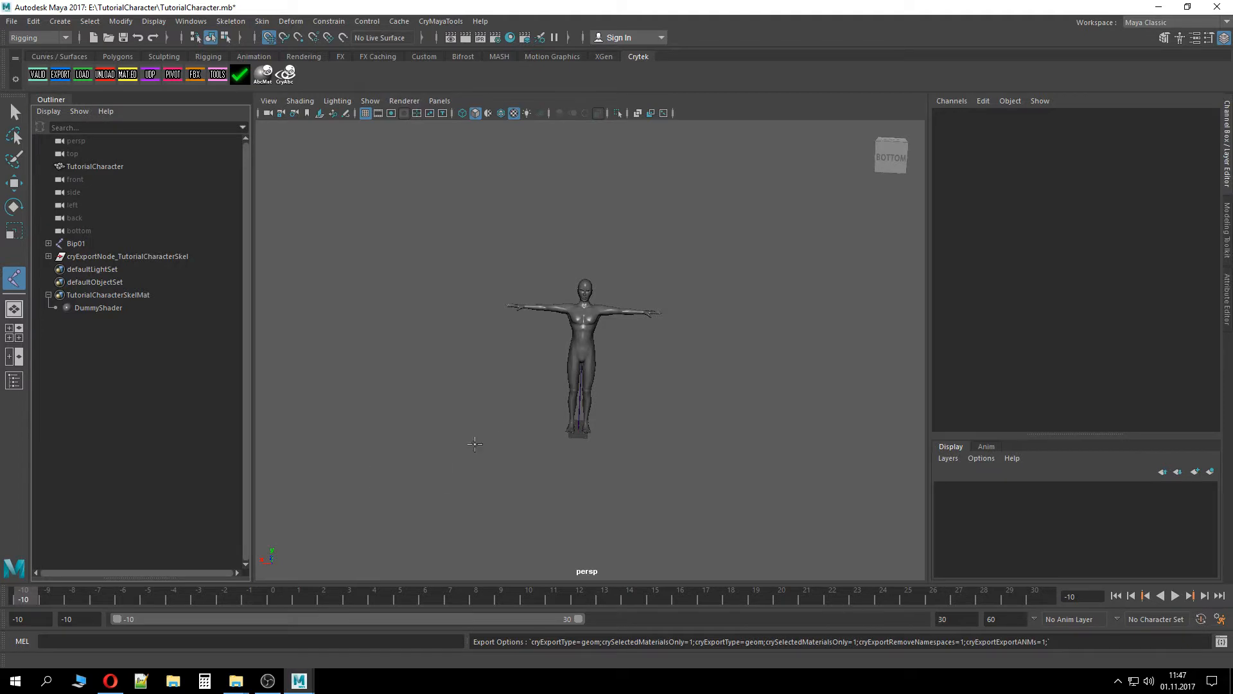
alt+drag(504, 391, 394, 531)
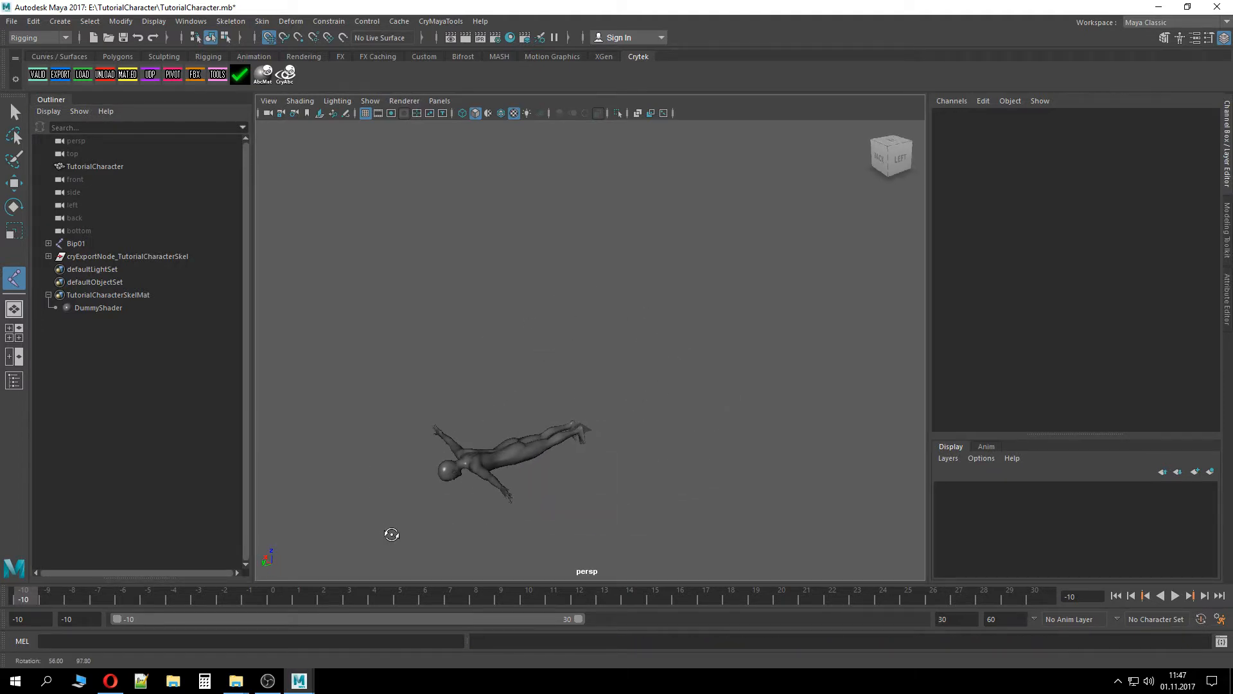
click(120, 258)
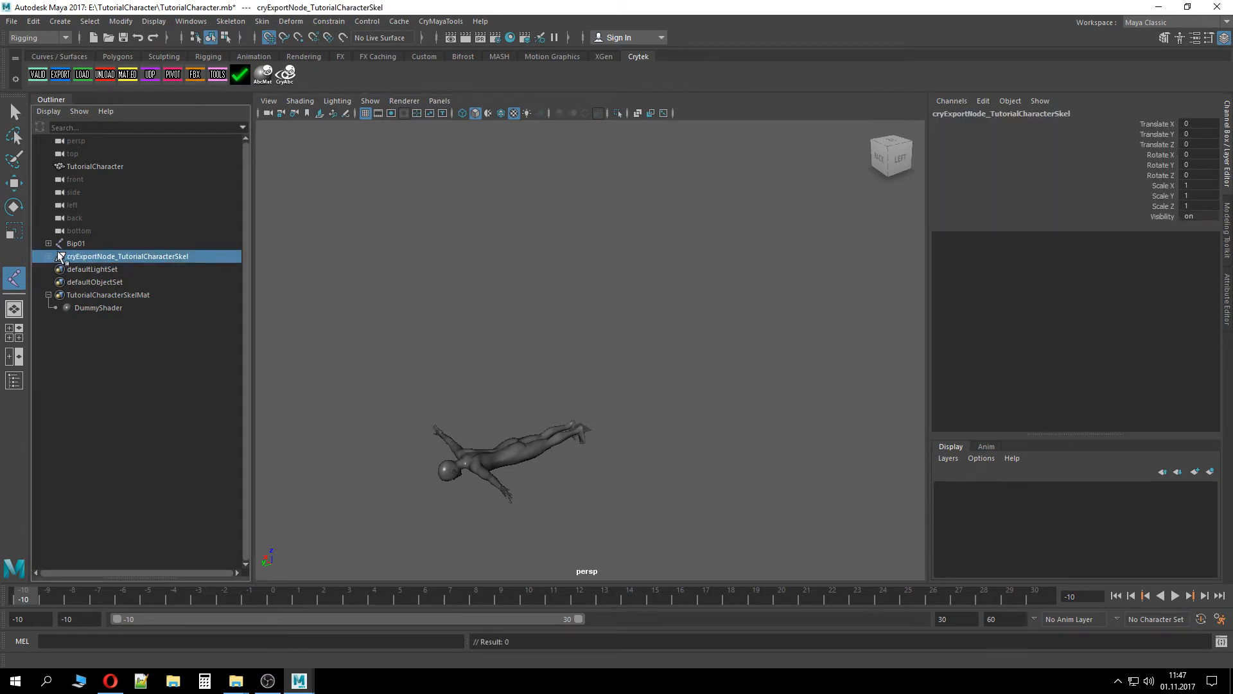
click(75, 245)
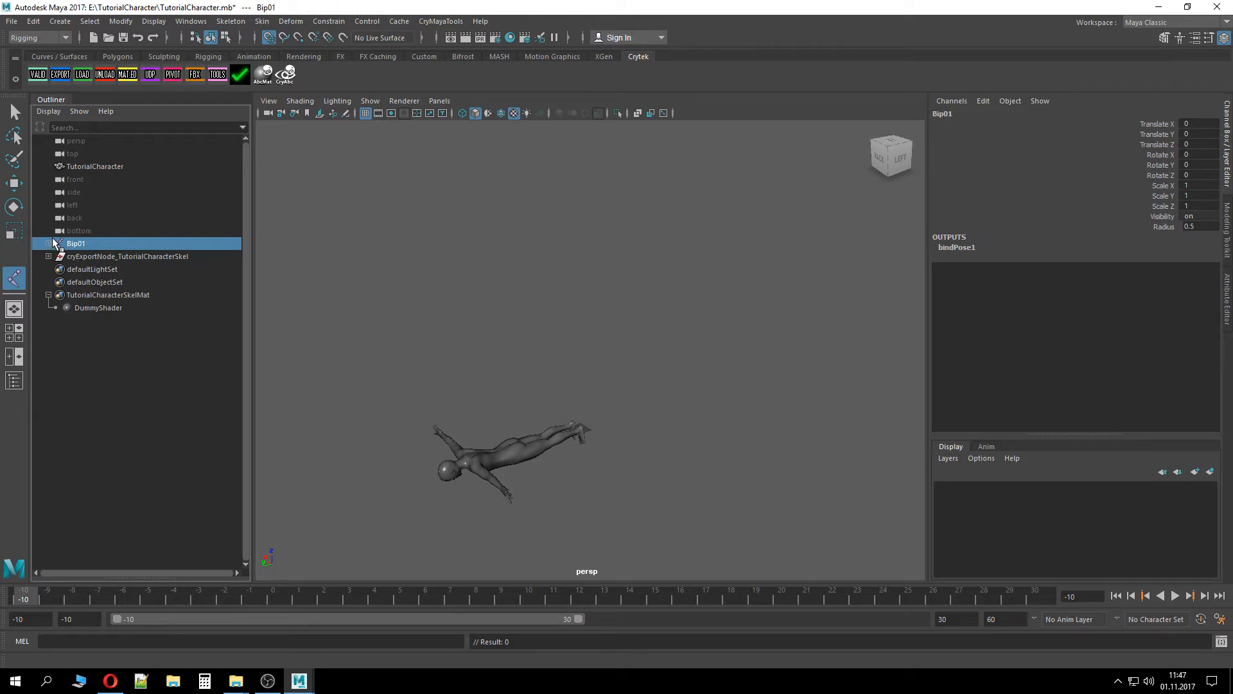
click(83, 167)
click(14, 205)
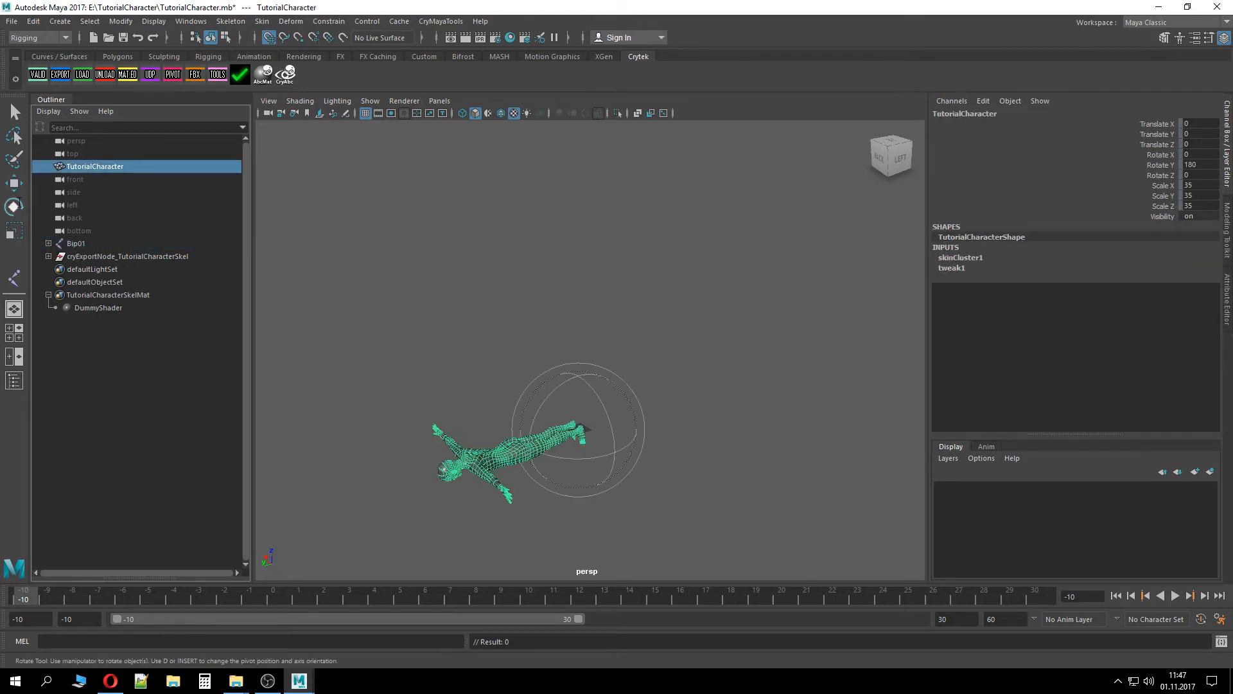
Select the TutorialCharacter mesh together with the Bip01 joint and unbind the skin
click(91, 248)
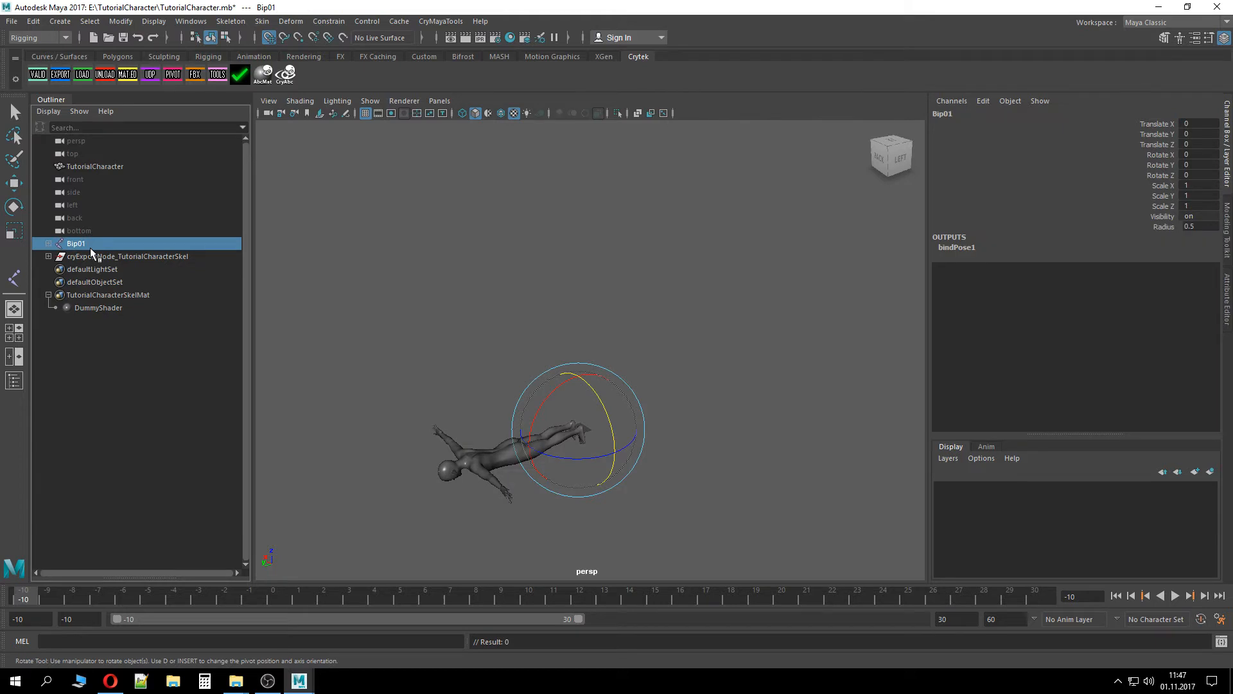
click(102, 168)
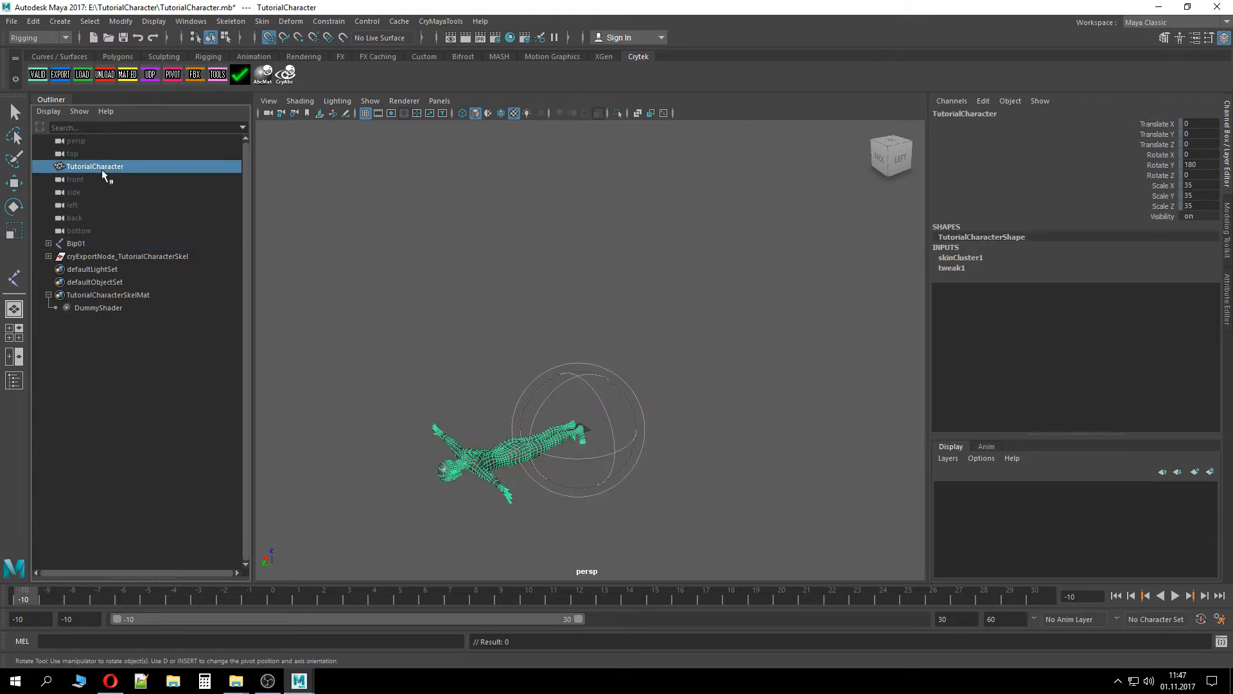
click(48, 256)
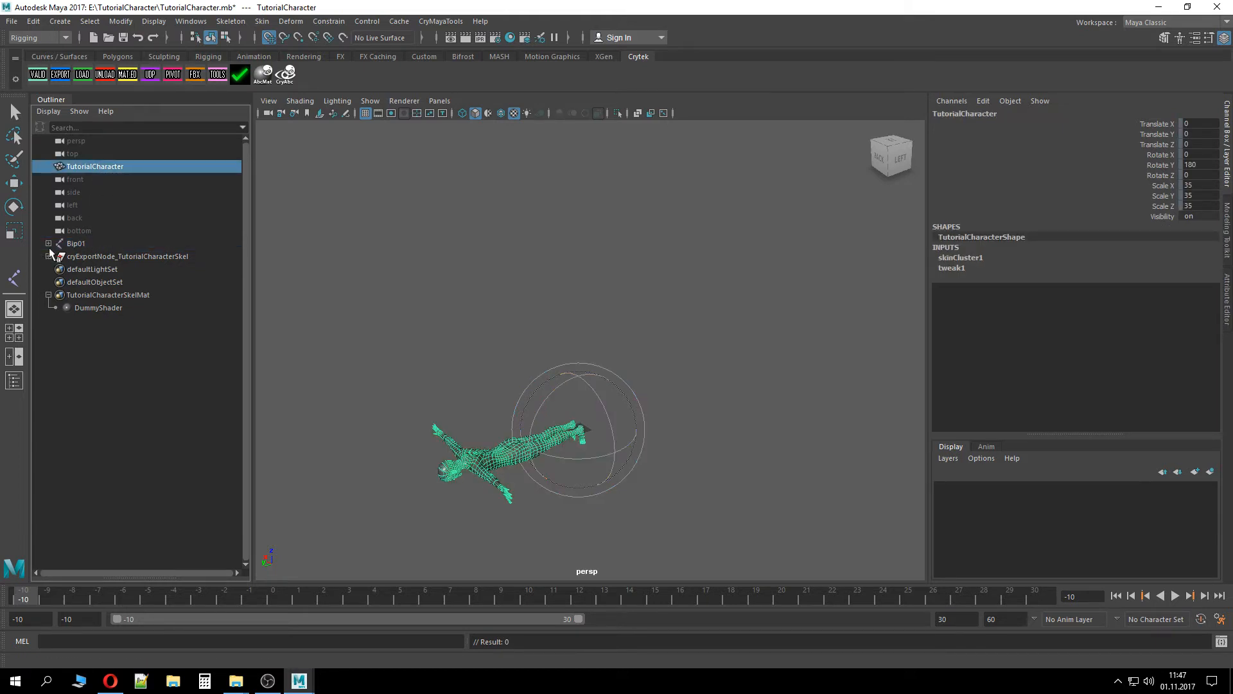
ctrl+click(76, 244)
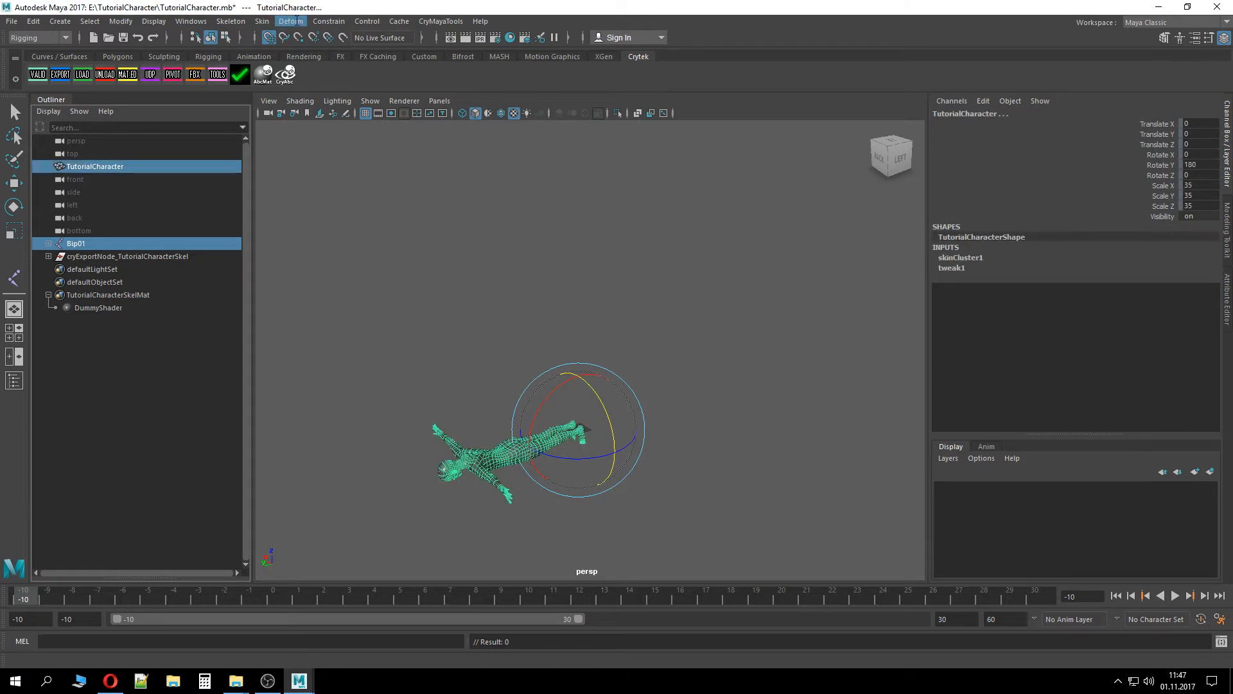
click(254, 23)
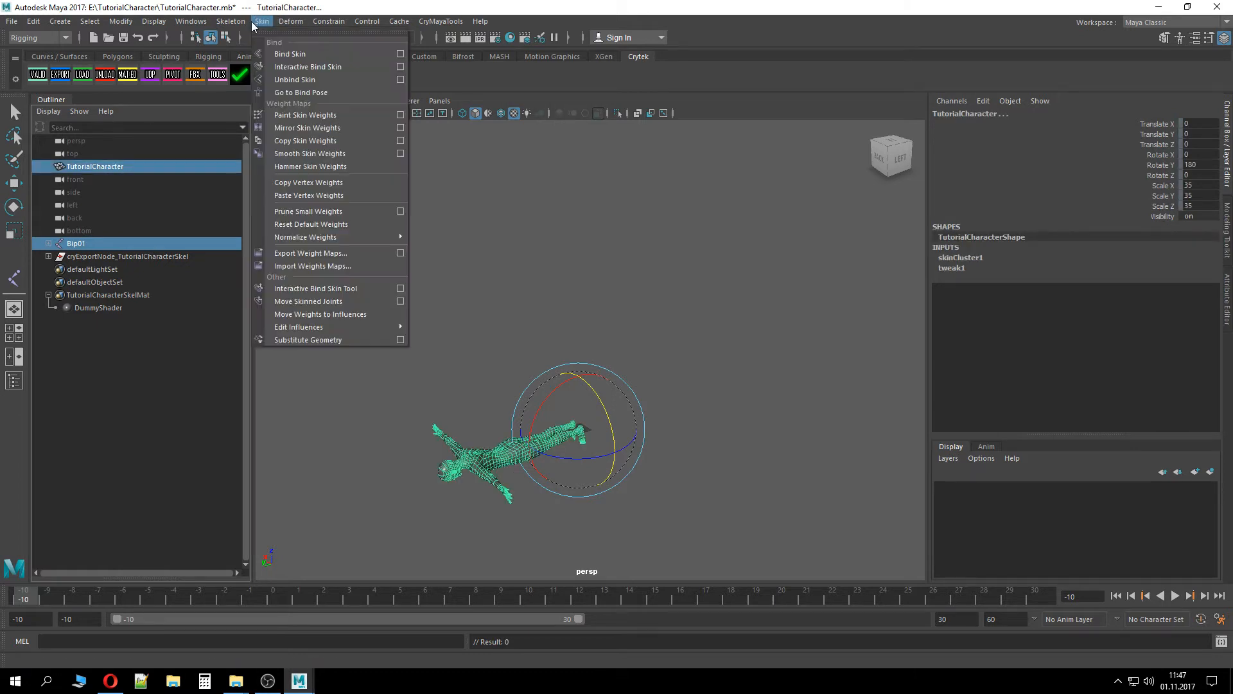
click(301, 79)
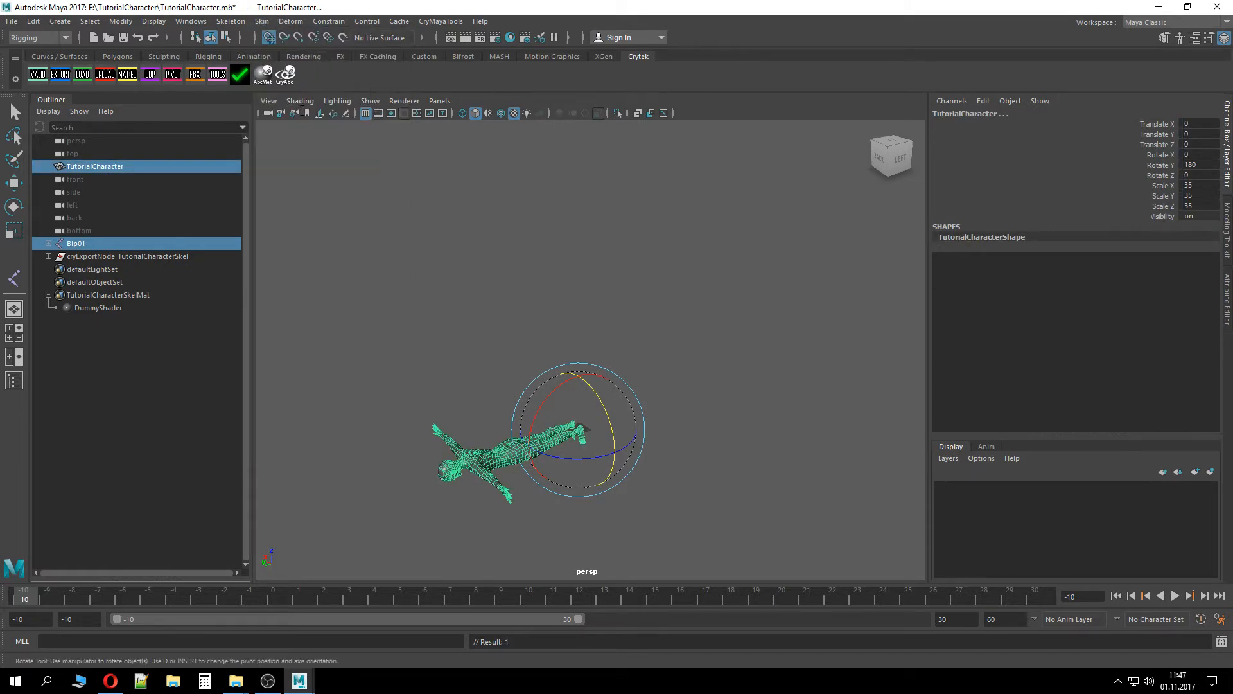
click(472, 303)
click(148, 168)
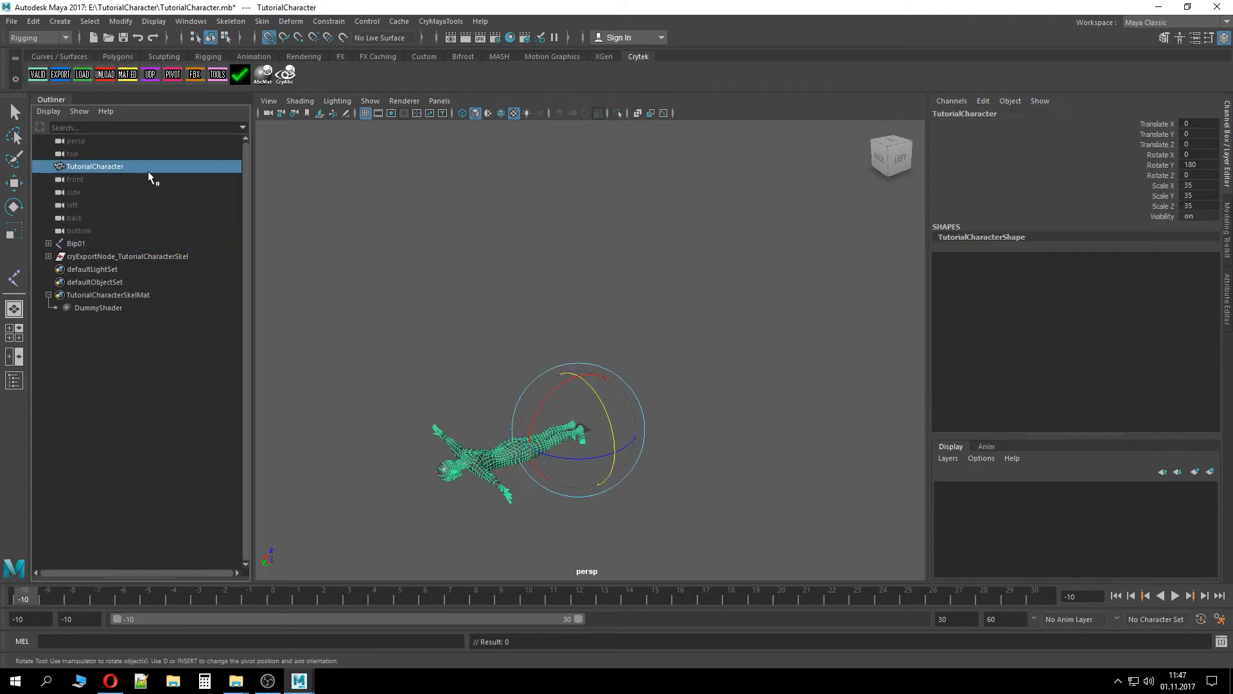
drag(537, 427, 591, 363)
key(ctrl+z)
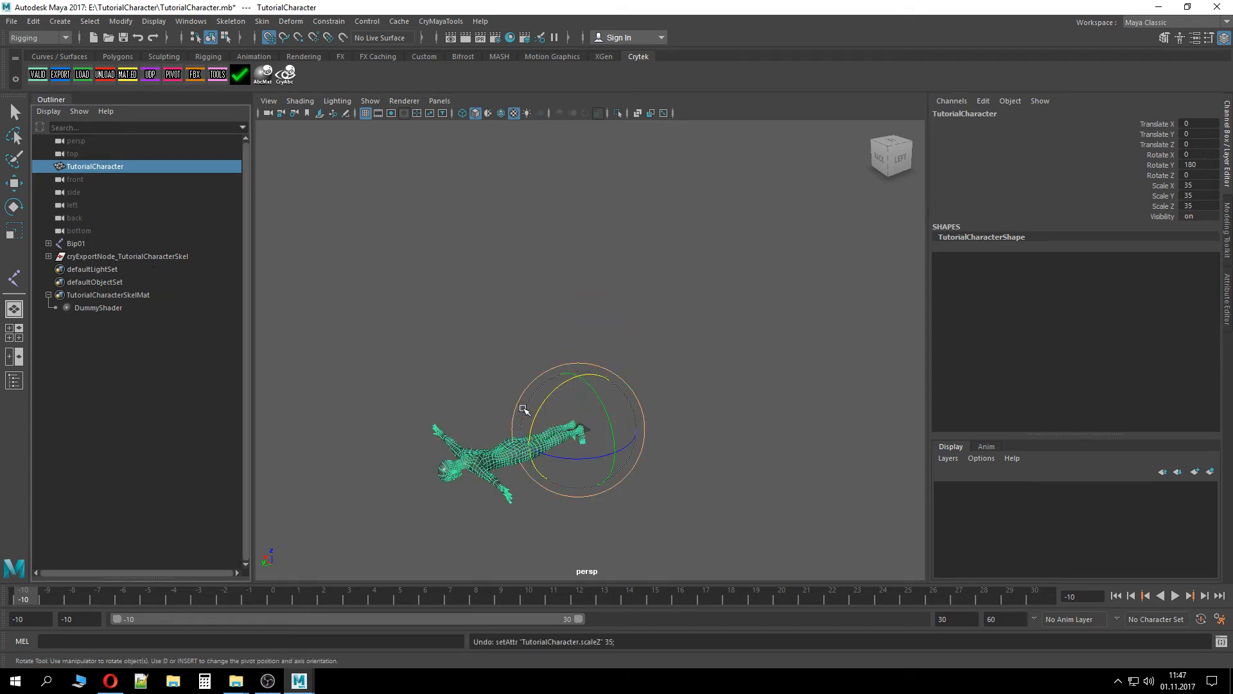
Undo the recent changes step by step to restore the skin binding on the TutorialCharacter mesh, then reselect it
click(310, 339)
click(472, 461)
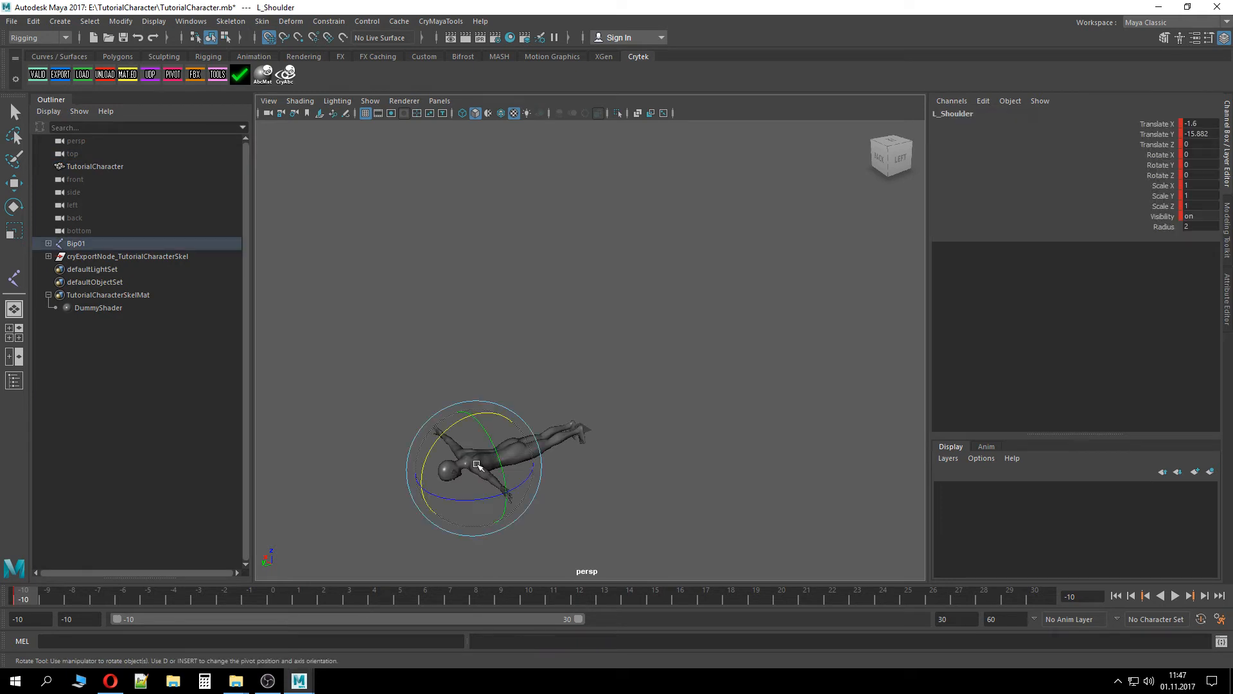
click(574, 435)
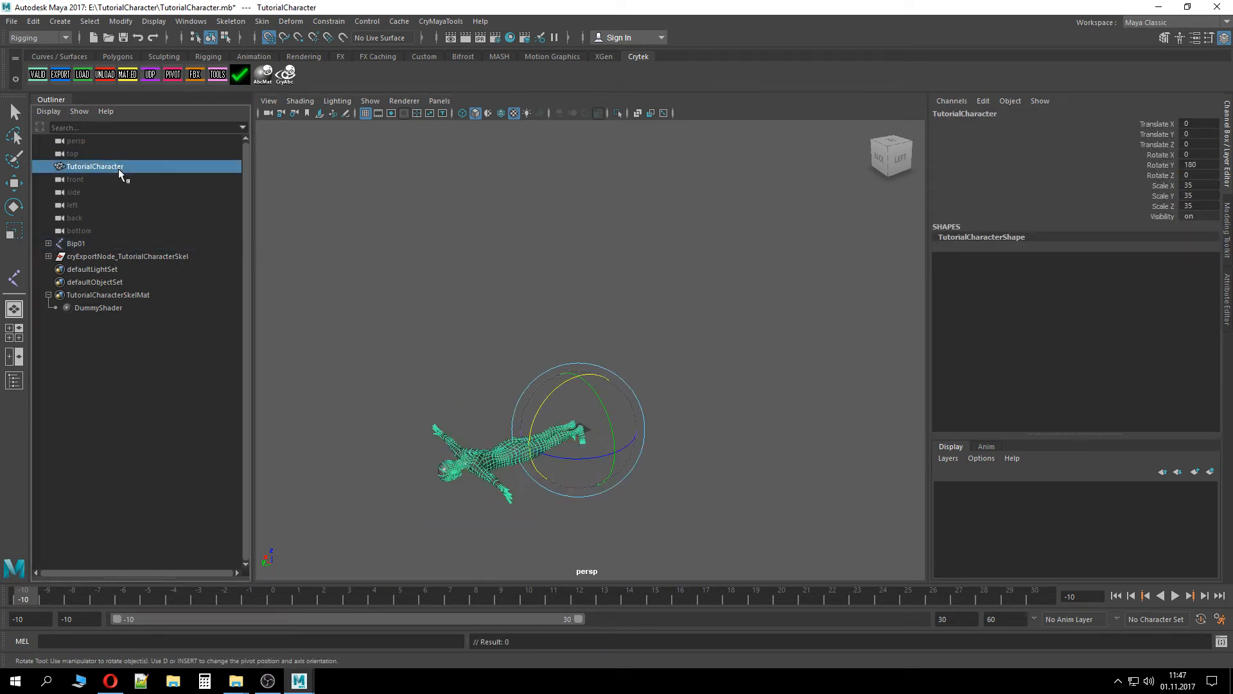
key(ctrl+z)
key(ctrl+z)
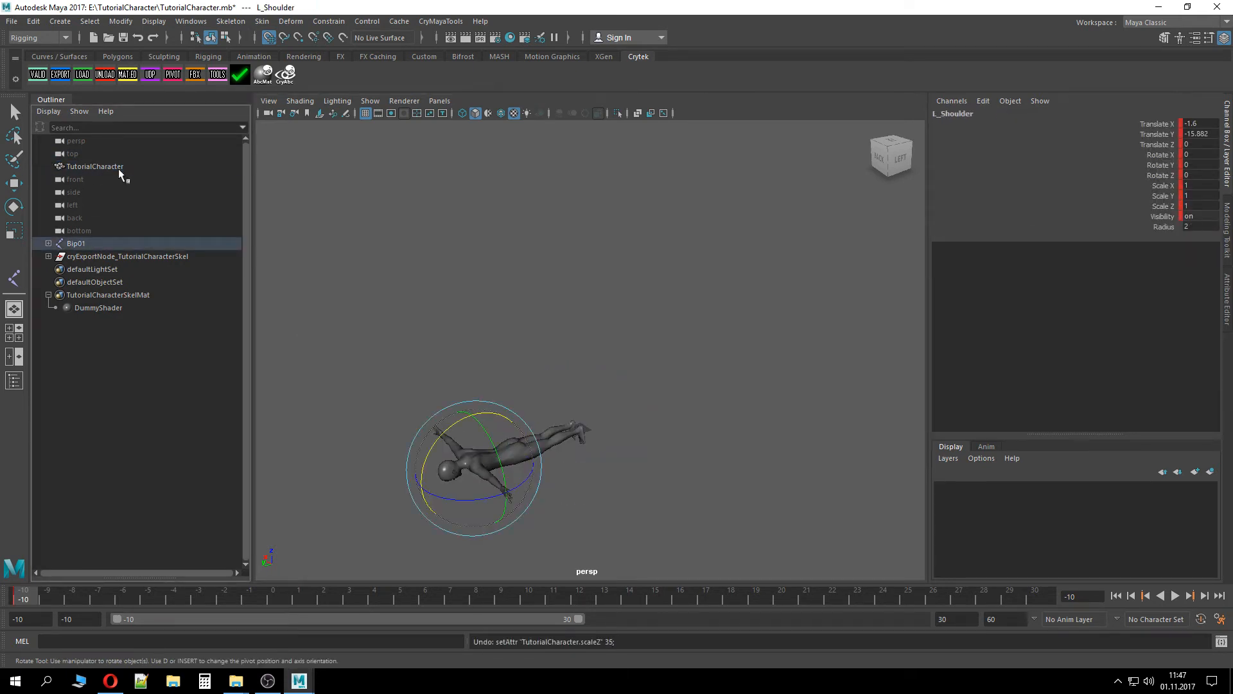
ctrl+click(109, 168)
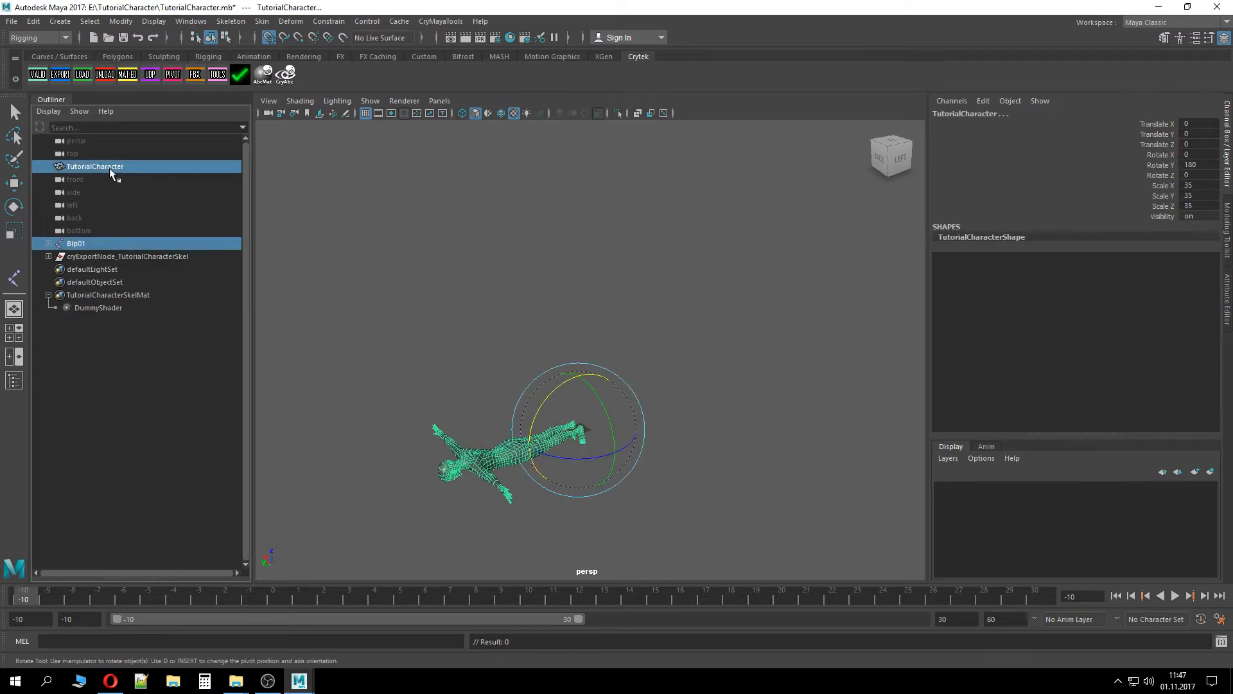
click(140, 239)
key(ctrl+z)
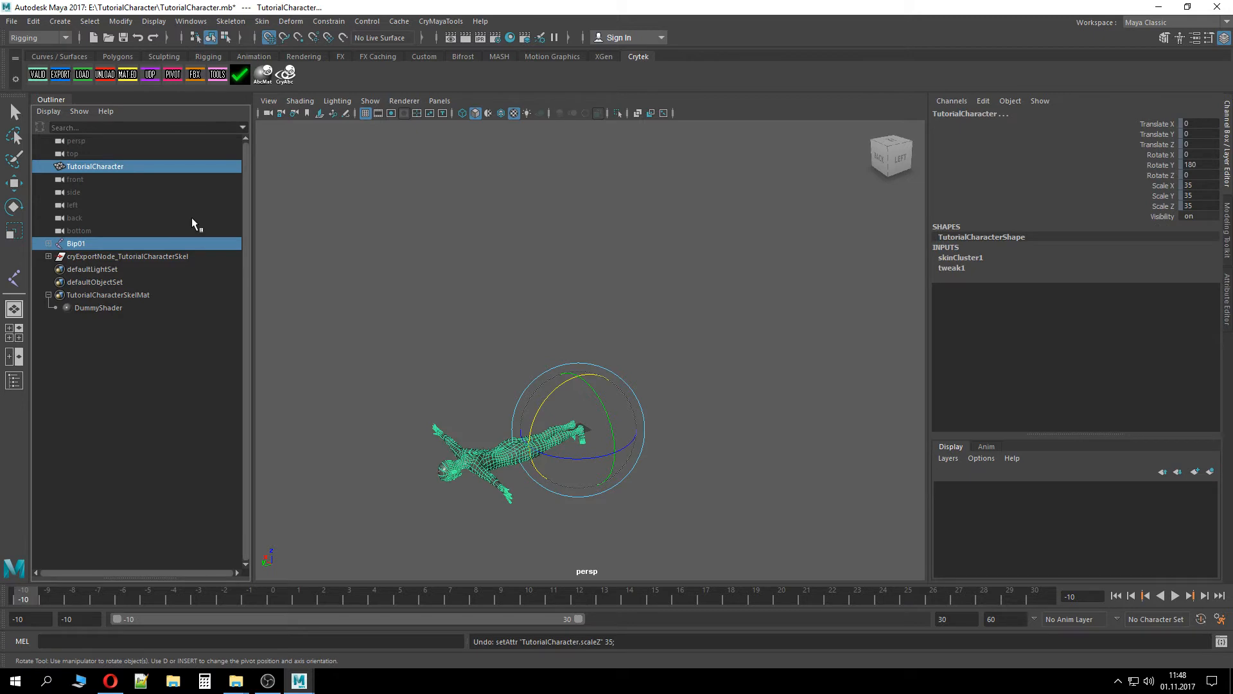
key(ctrl+z)
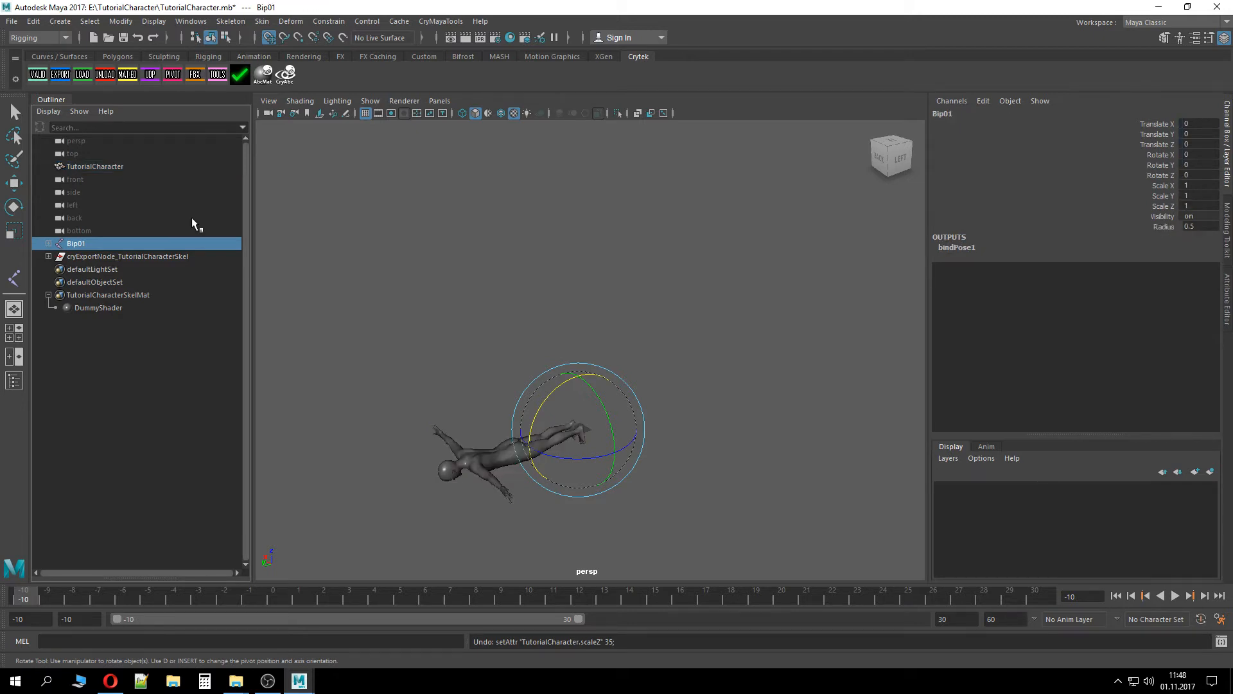
key(ctrl+z)
key(ctrl+z)
key(ctrl+z)
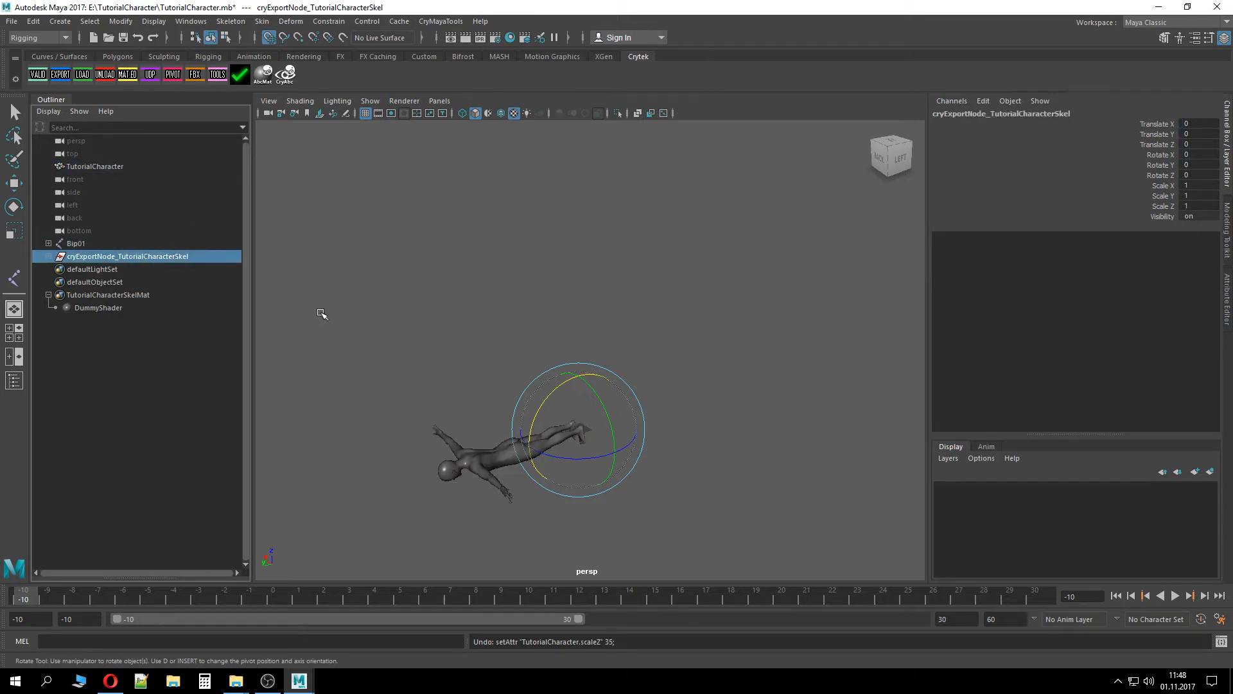
click(126, 166)
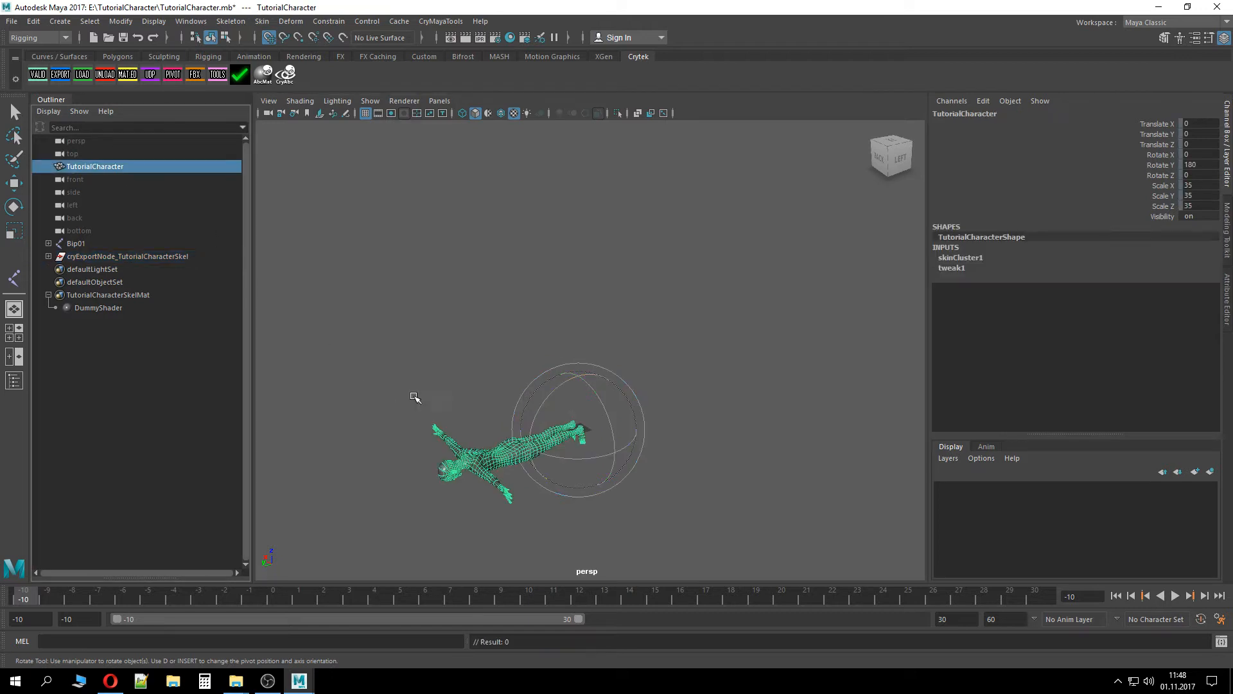
Inspect the TutorialCharacter mesh and the Bip01 skeleton hierarchy by selecting and expanding them in the outliner
click(567, 331)
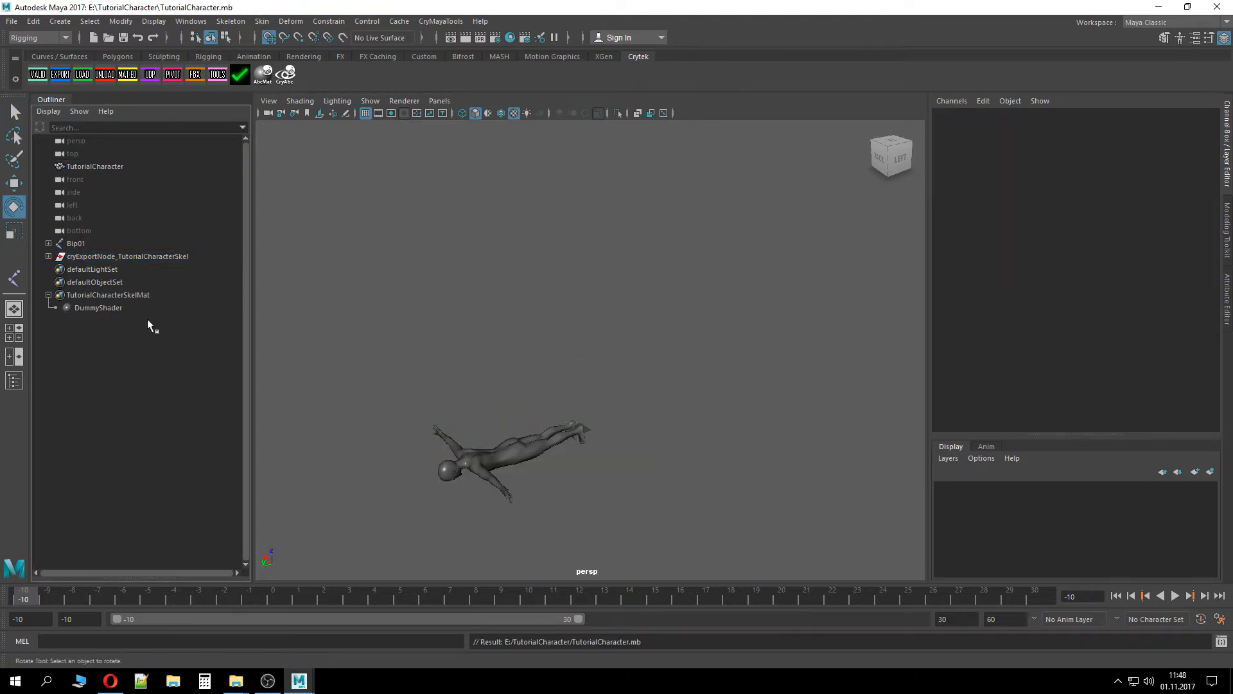
click(38, 74)
click(750, 490)
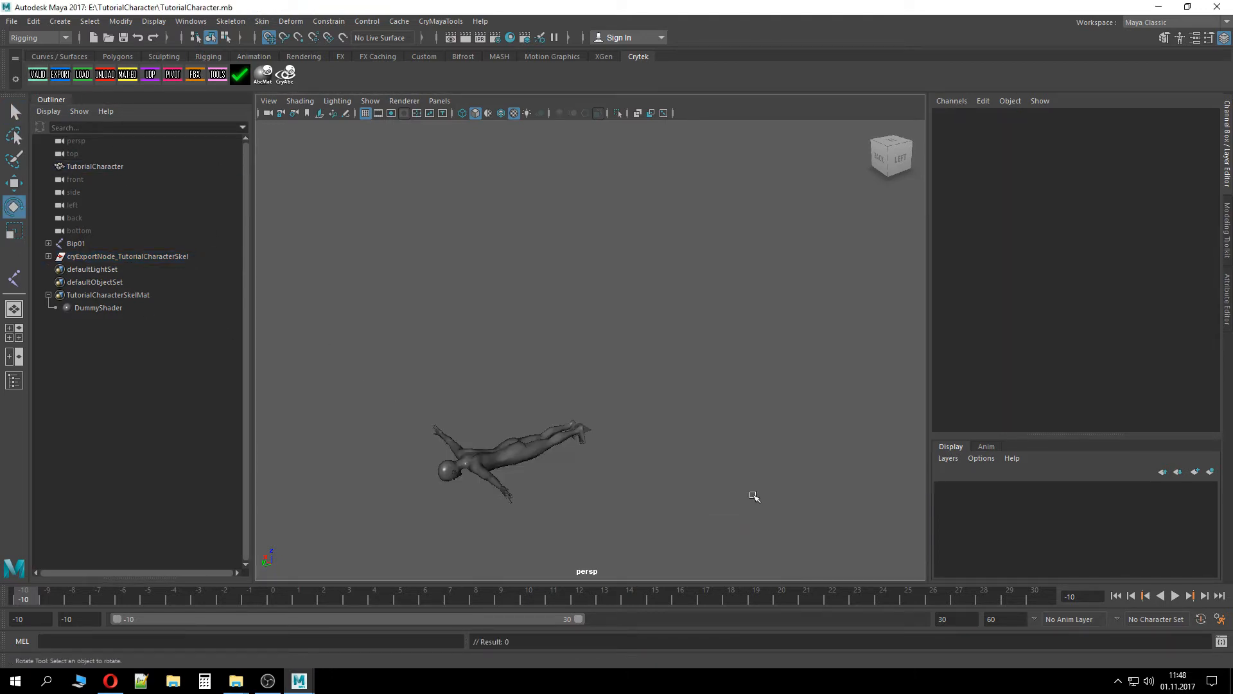
click(116, 165)
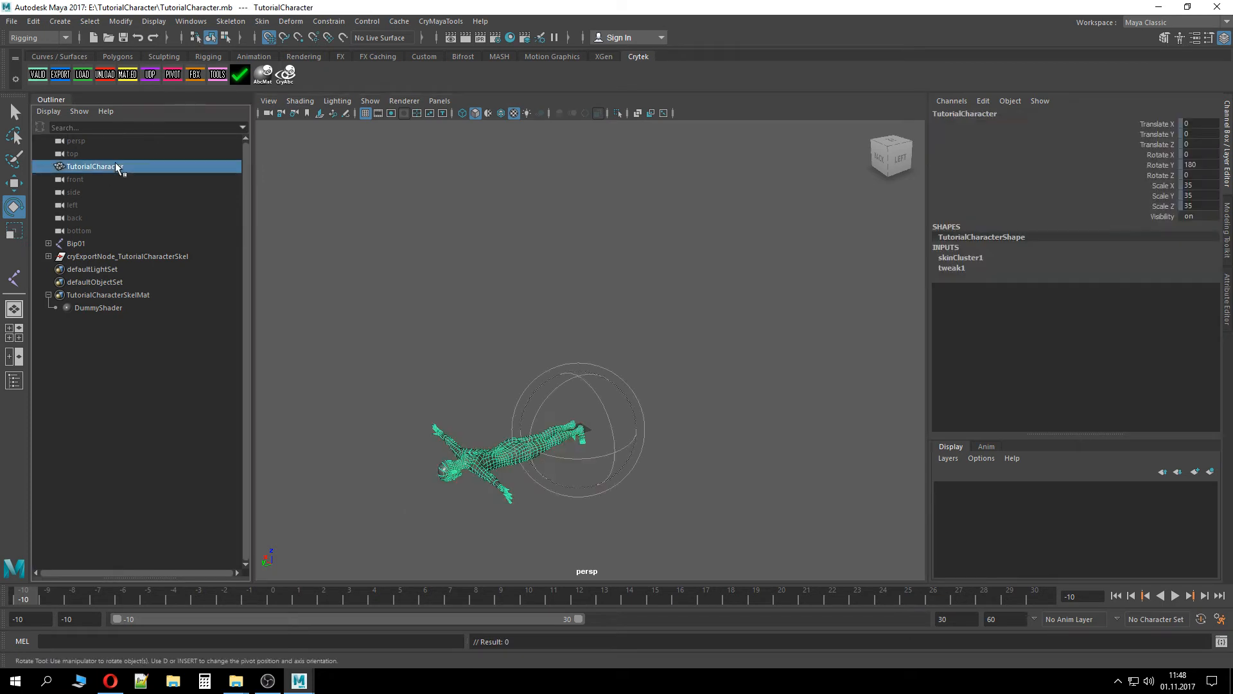
ctrl+click(103, 244)
click(389, 321)
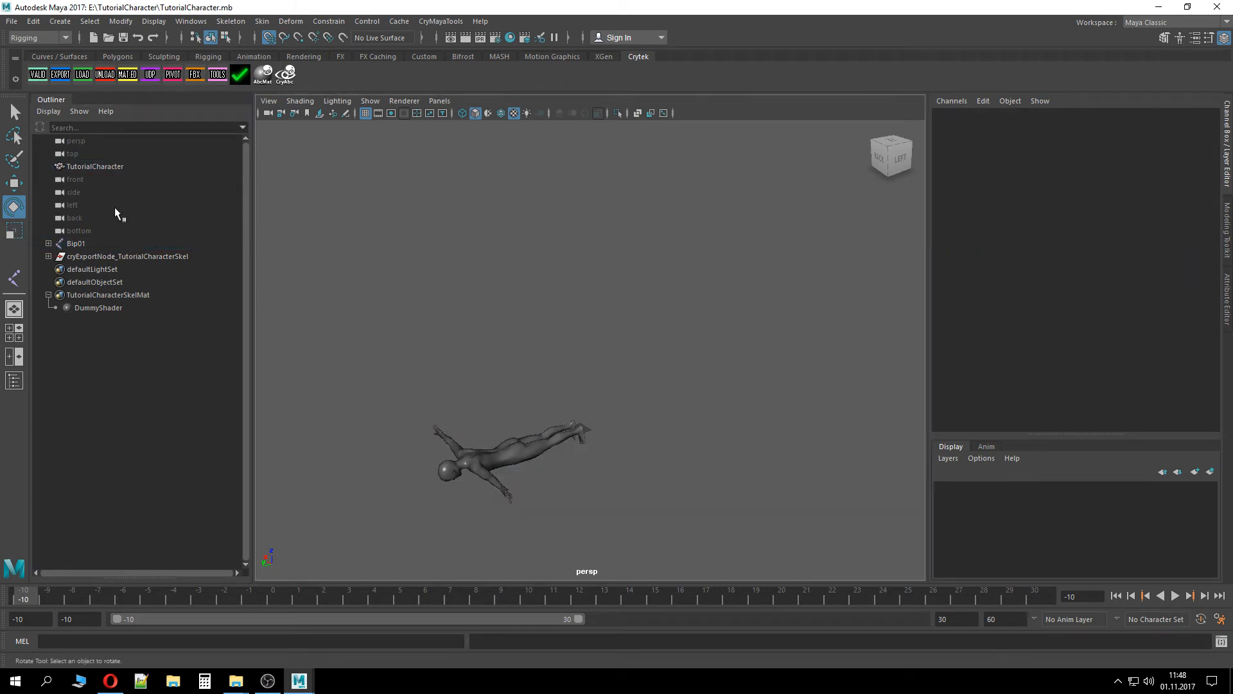
click(60, 21)
mouse_move(33, 21)
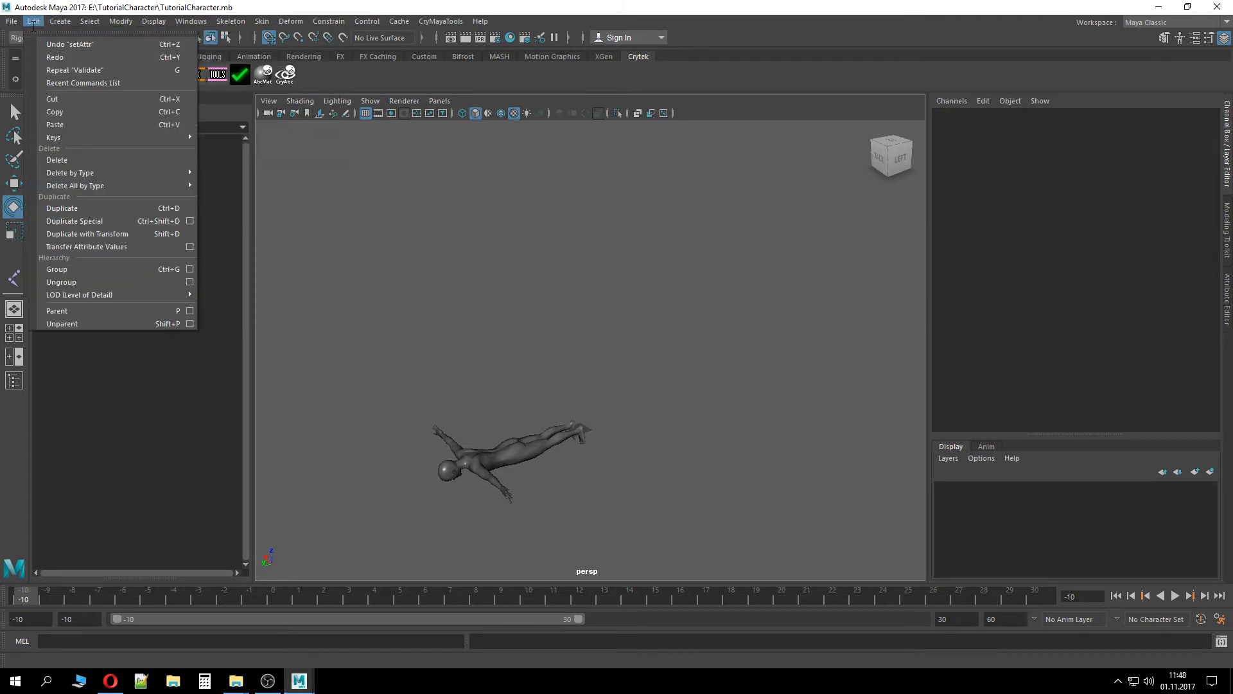
click(219, 362)
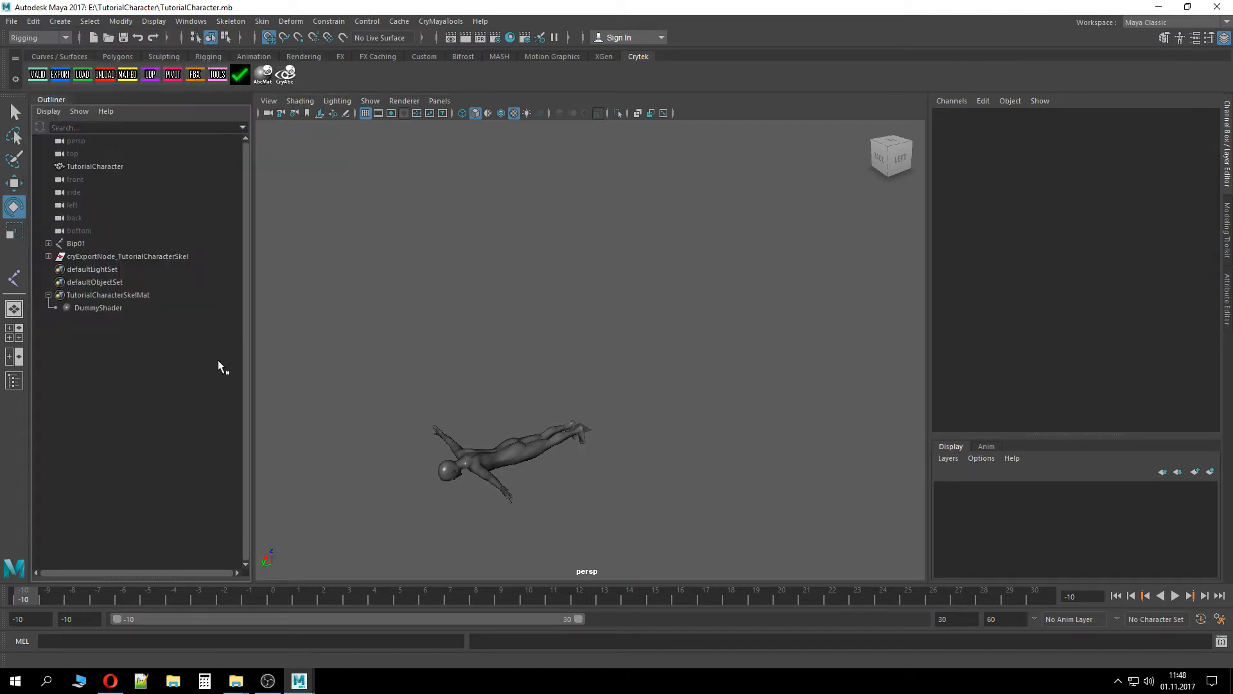
click(87, 246)
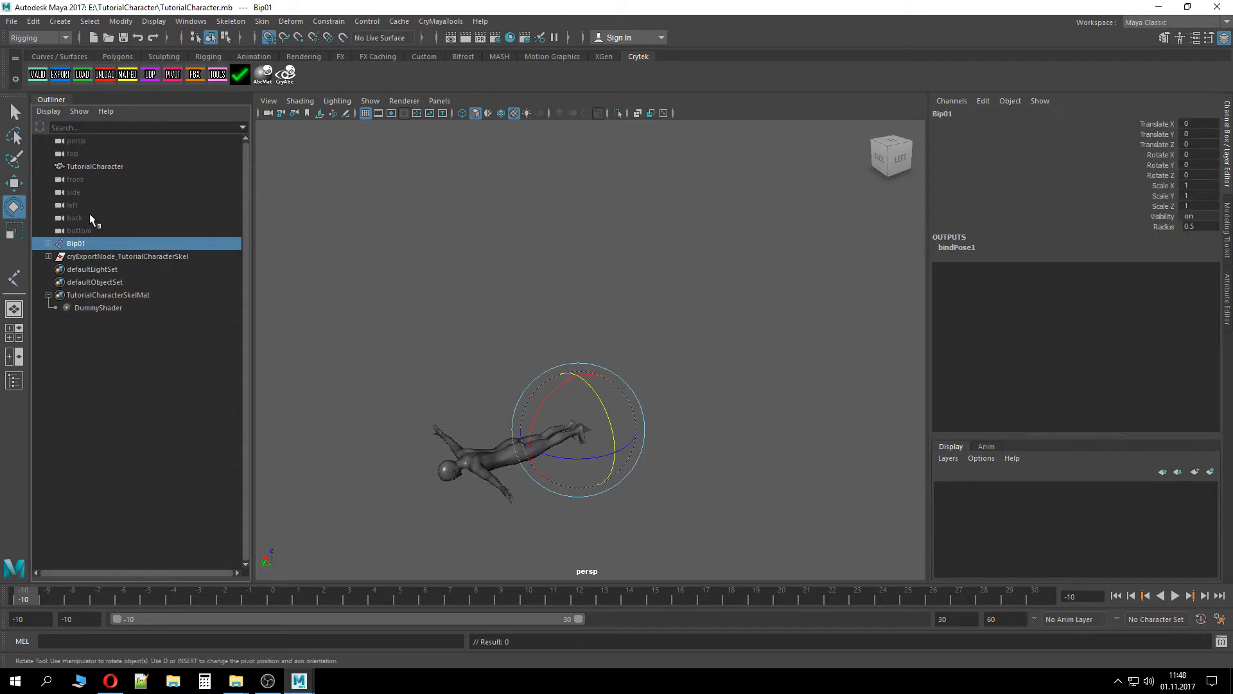
click(95, 169)
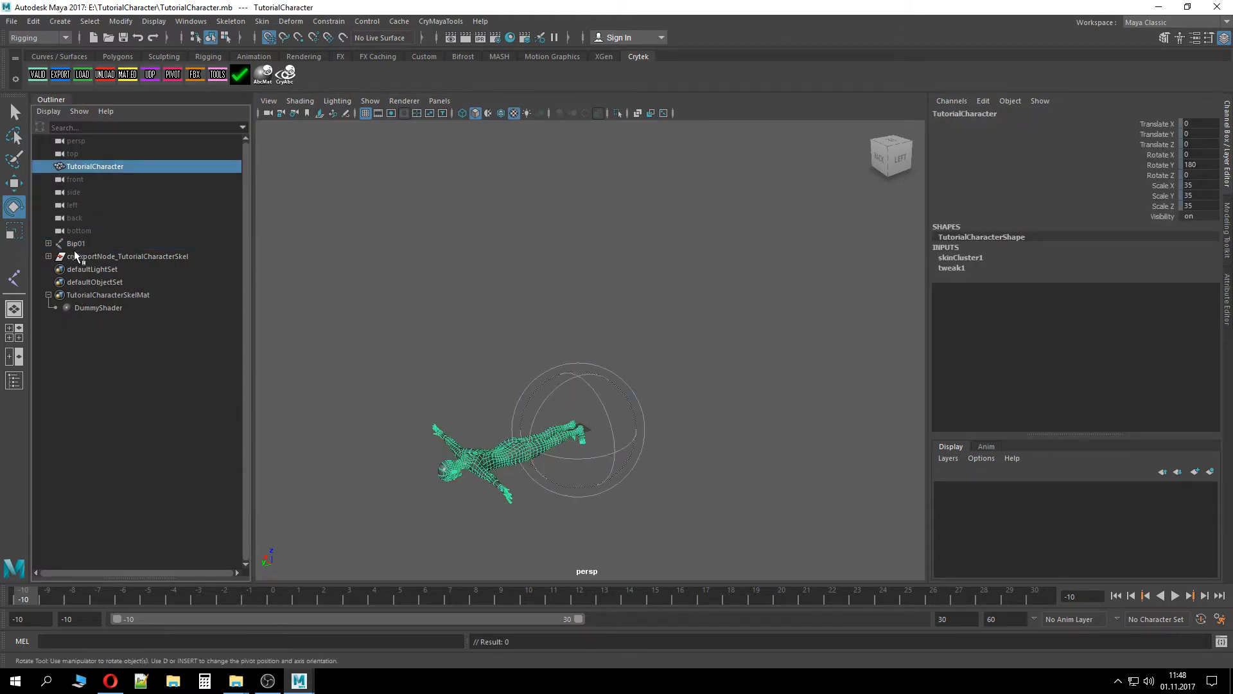
click(76, 243)
click(74, 180)
click(77, 167)
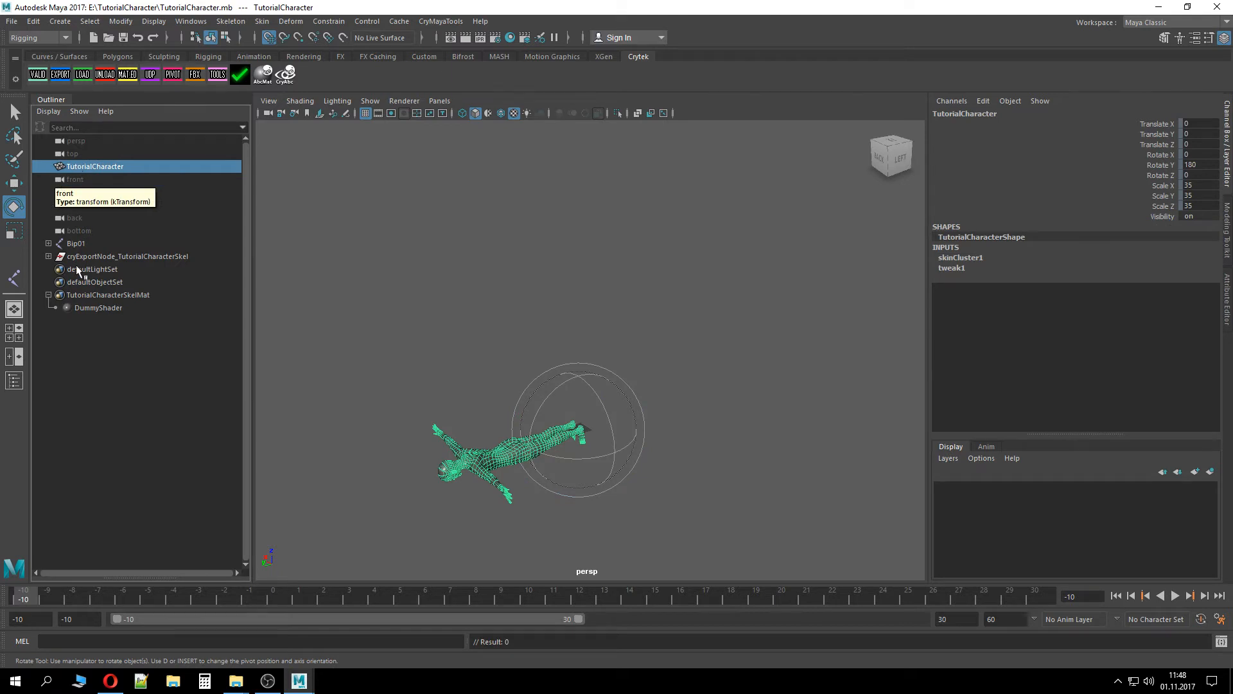
click(49, 243)
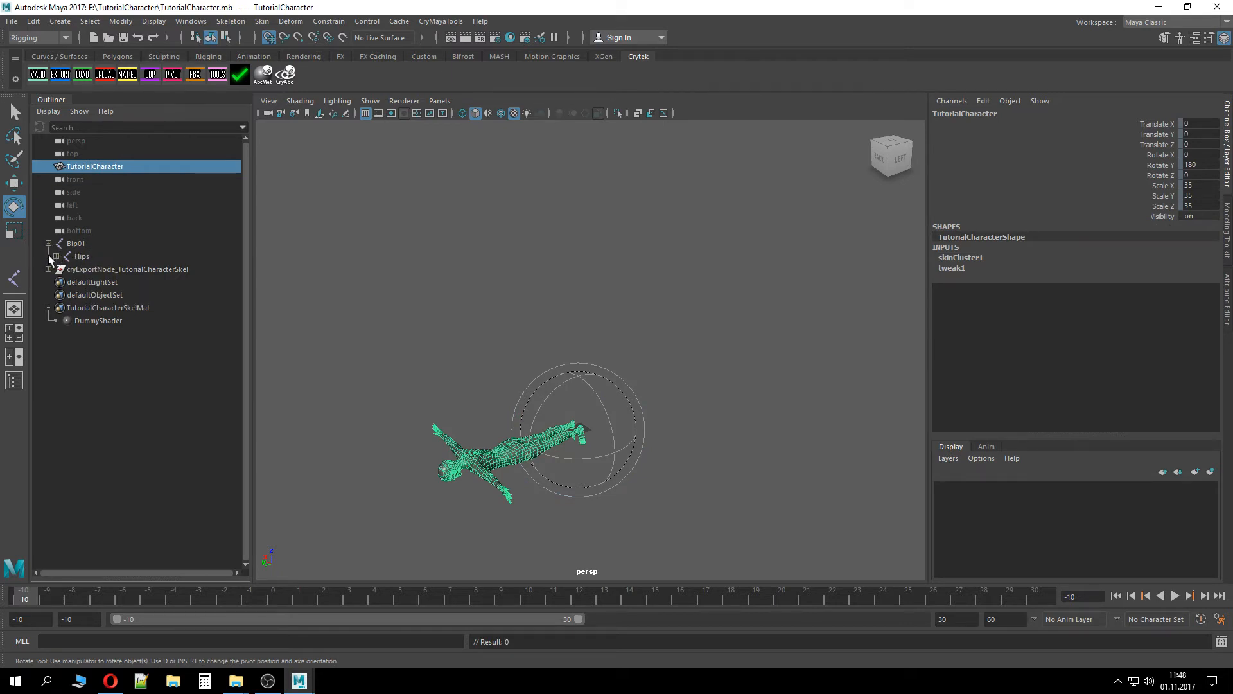
shift+click(55, 256)
click(48, 244)
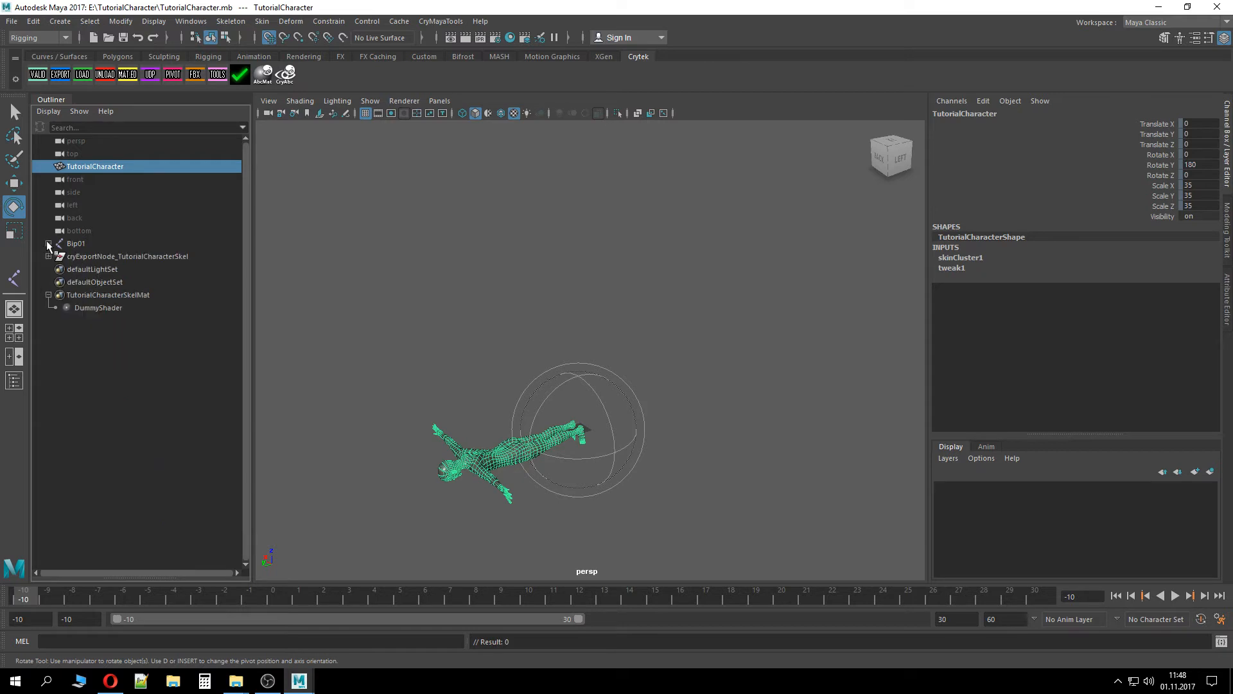
Rotate the Bip01 root joint 90 degrees around X so the character stands upright
click(68, 243)
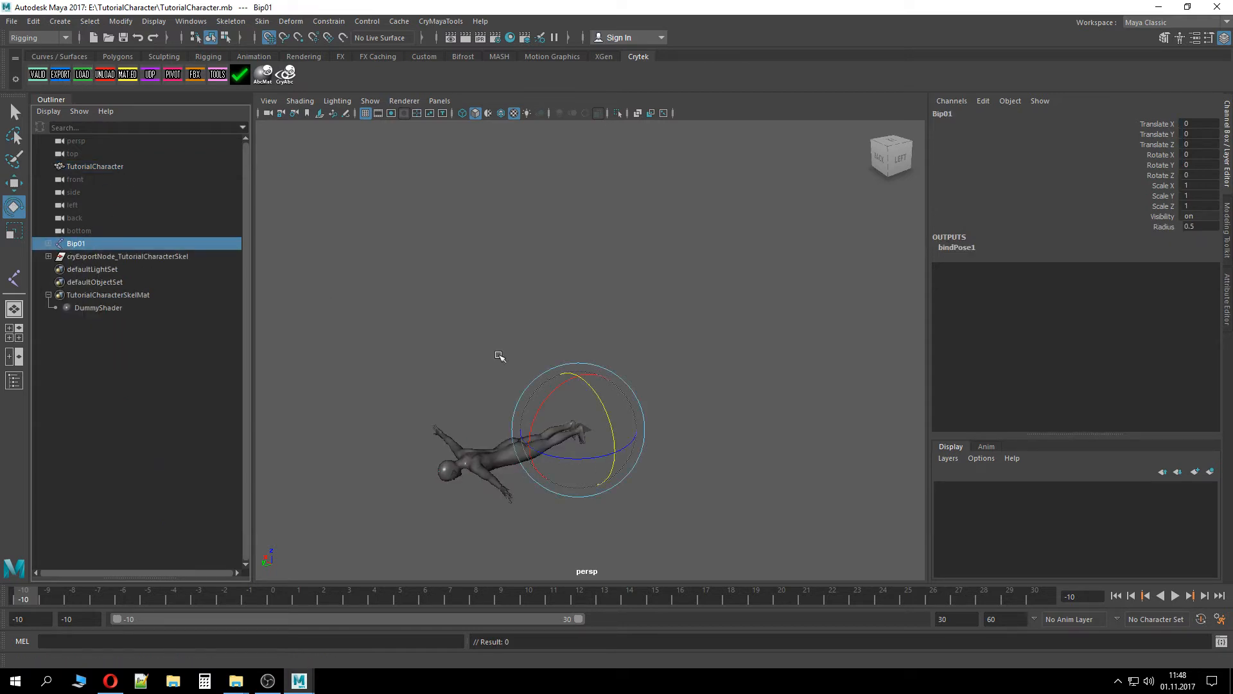
click(545, 399)
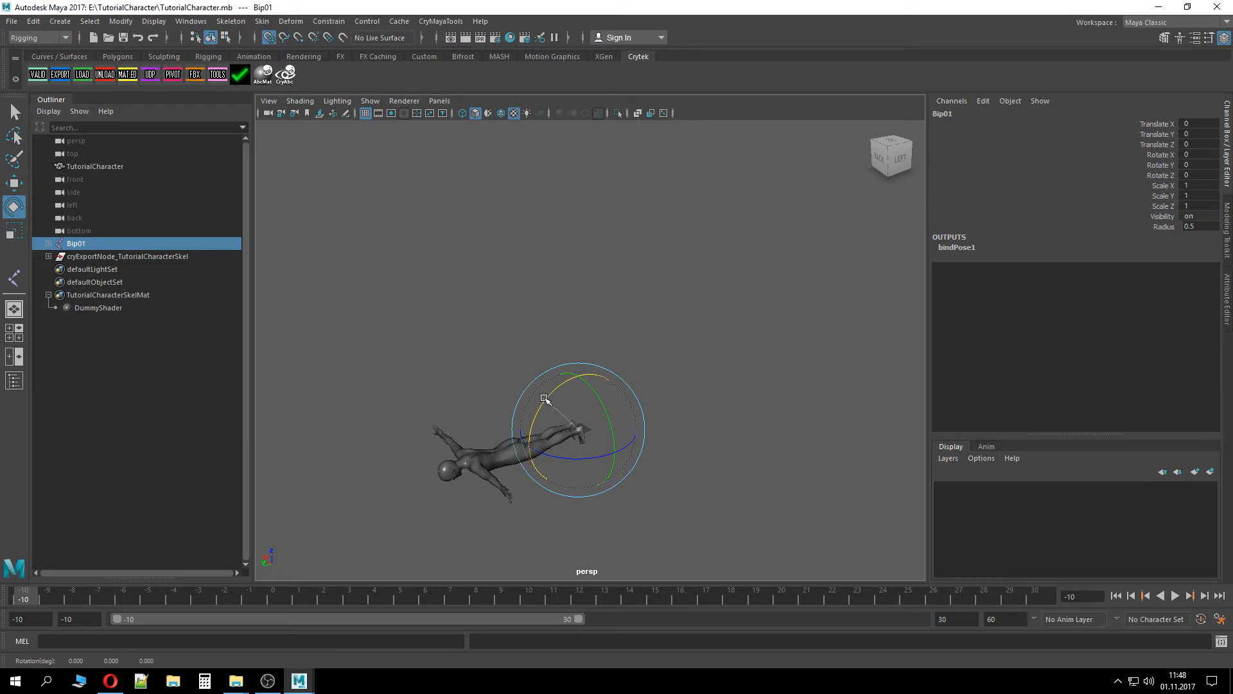
drag(545, 399, 625, 393)
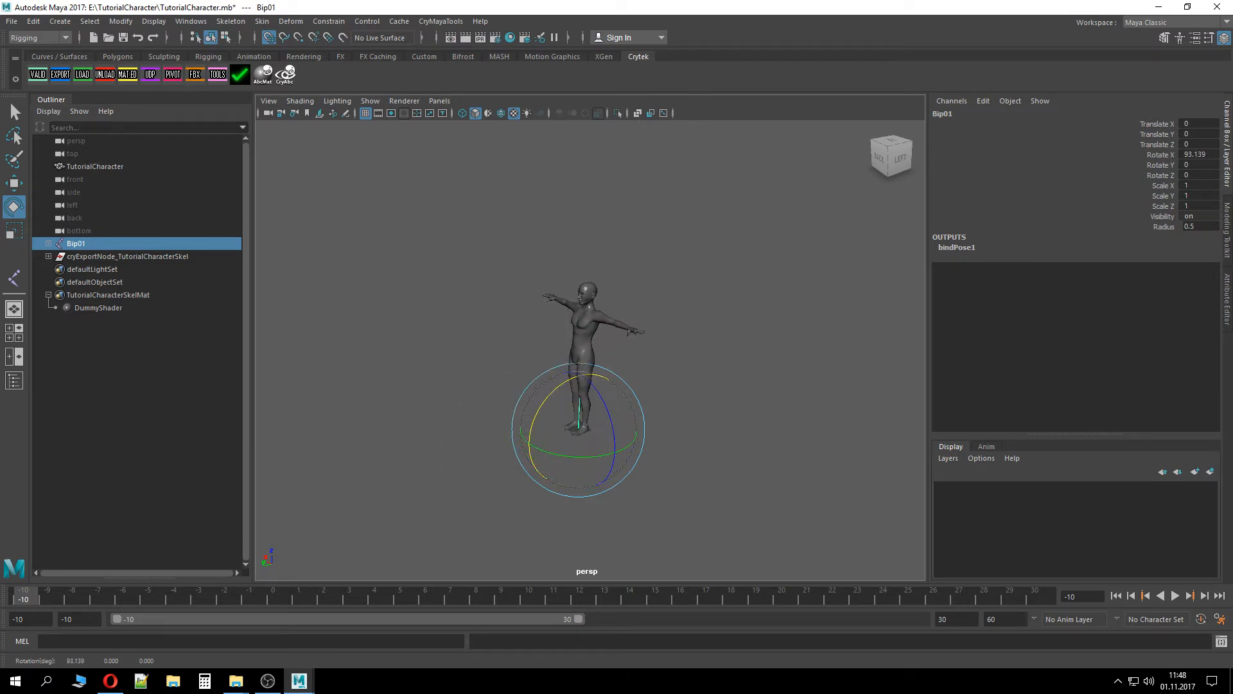
double_click(1210, 157)
key(Return)
click(659, 413)
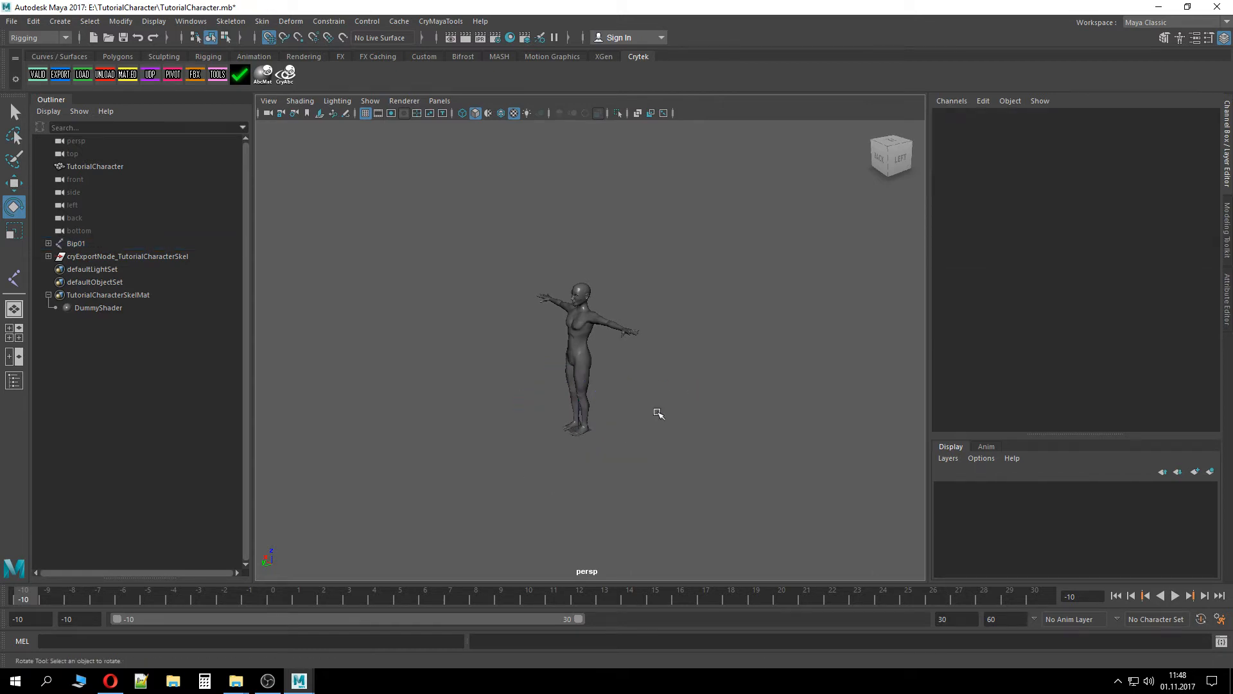
Open the preferences to check the world up axis and working units, then close them without changes
alt+drag(657, 413, 698, 439)
scroll(642, 464, up, 5)
scroll(629, 497, up, 4)
mouse_move(624, 444)
alt+mouse_down()
mouse_move(630, 479)
mouse_move(625, 242)
mouse_move(622, 432)
mouse_move(546, 468)
mouse_move(678, 426)
mouse_move(584, 507)
mouse_move(409, 438)
mouse_move(606, 441)
alt+mouse_up()
scroll(584, 449, down, 5)
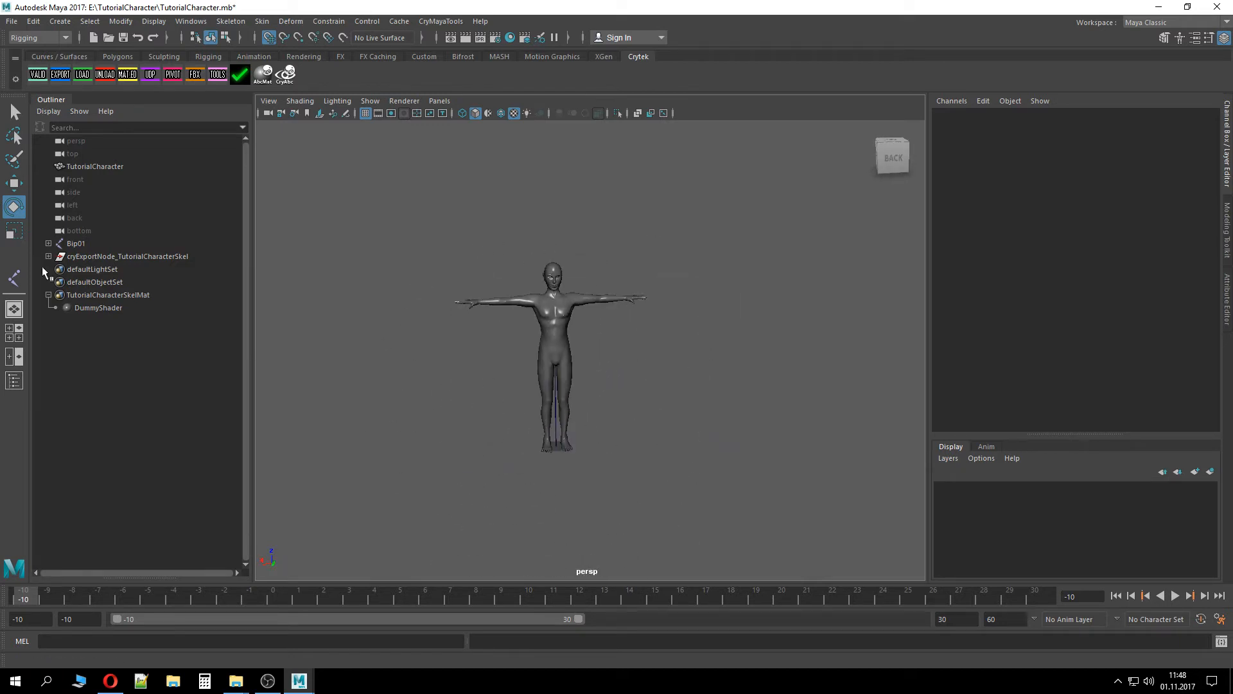
click(1220, 619)
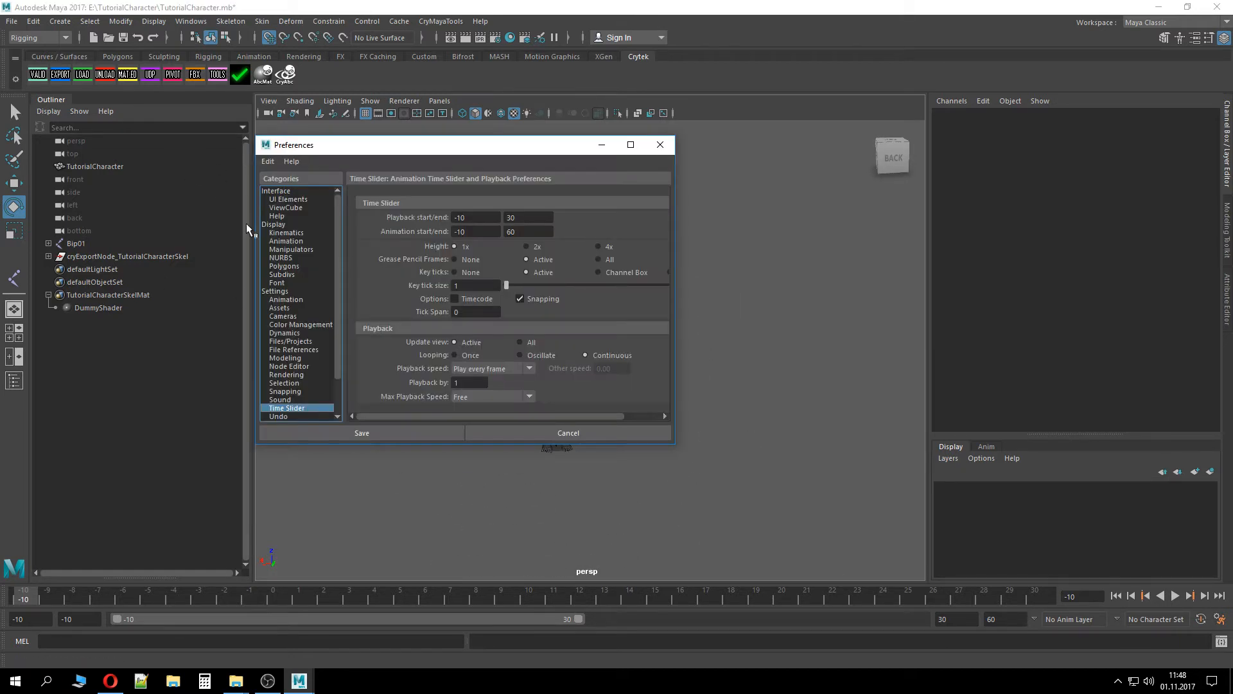
click(279, 283)
click(280, 292)
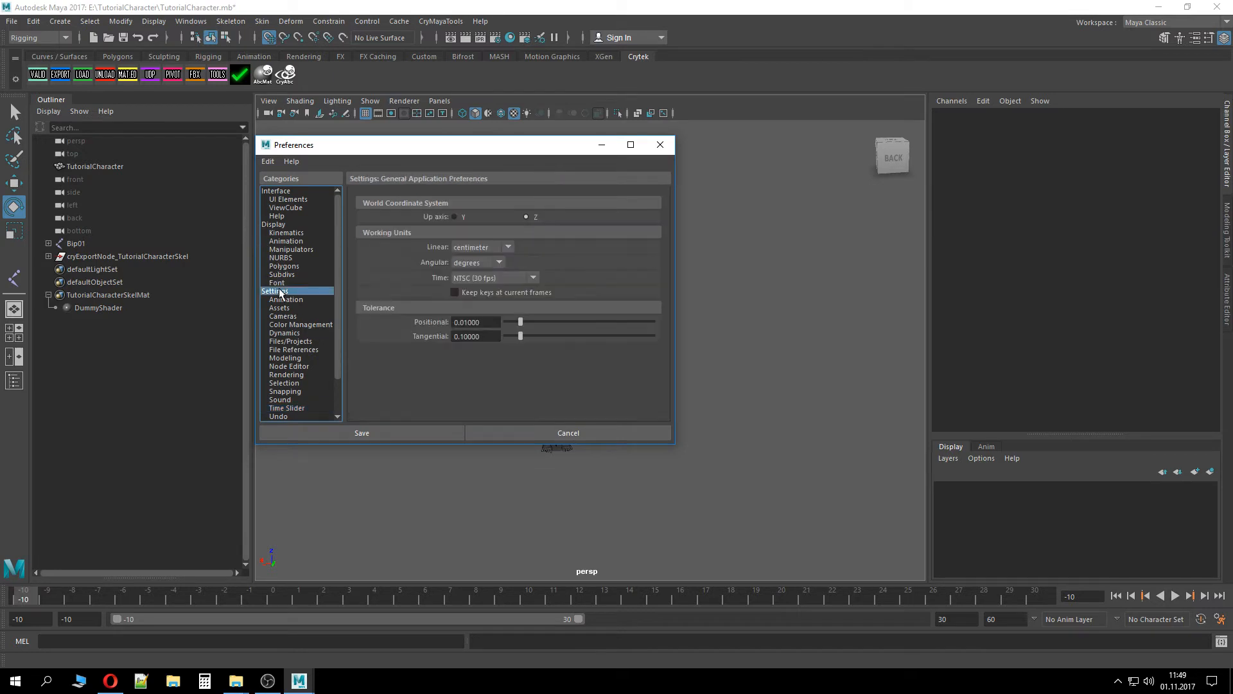
click(543, 434)
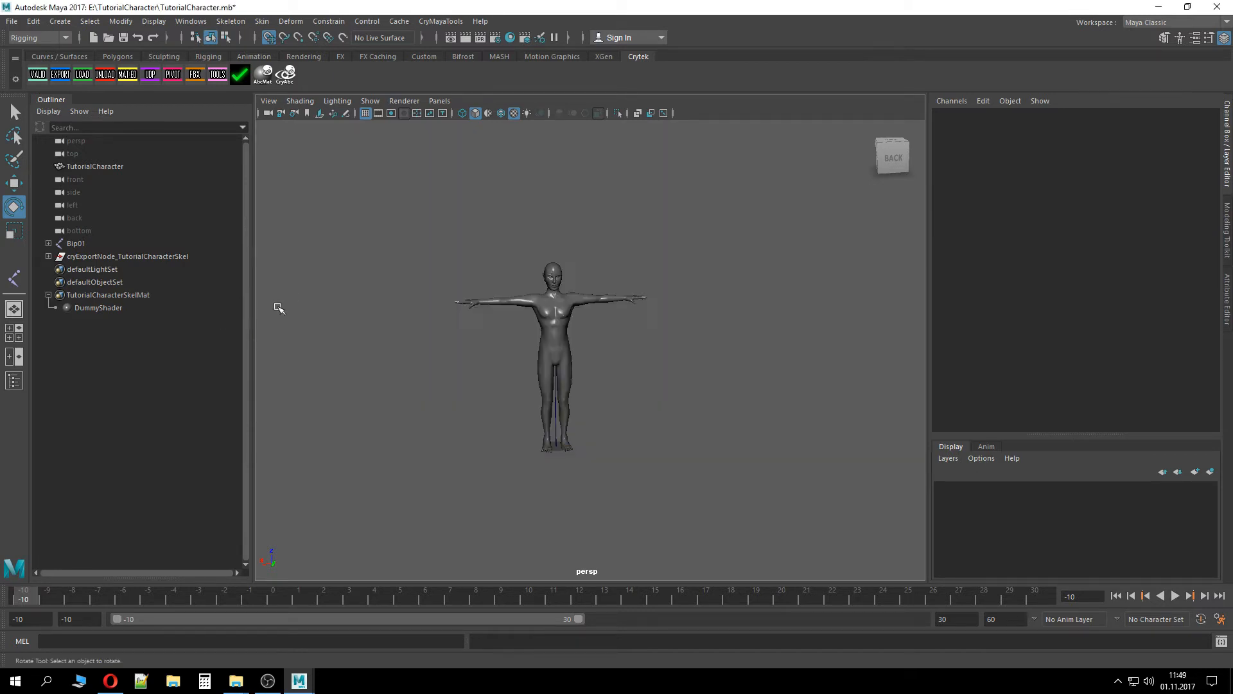
Save the scene and run the Cry validation on the skeleton, then close the validator
click(39, 75)
key(ctrl+s)
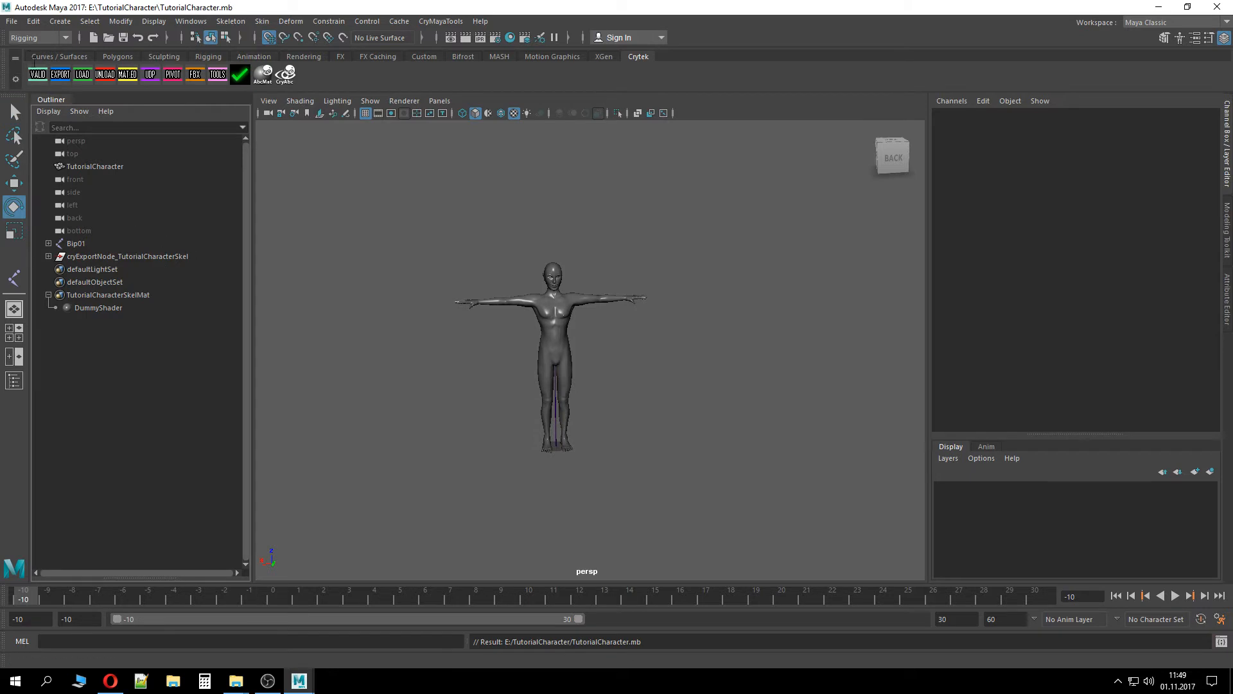
click(40, 75)
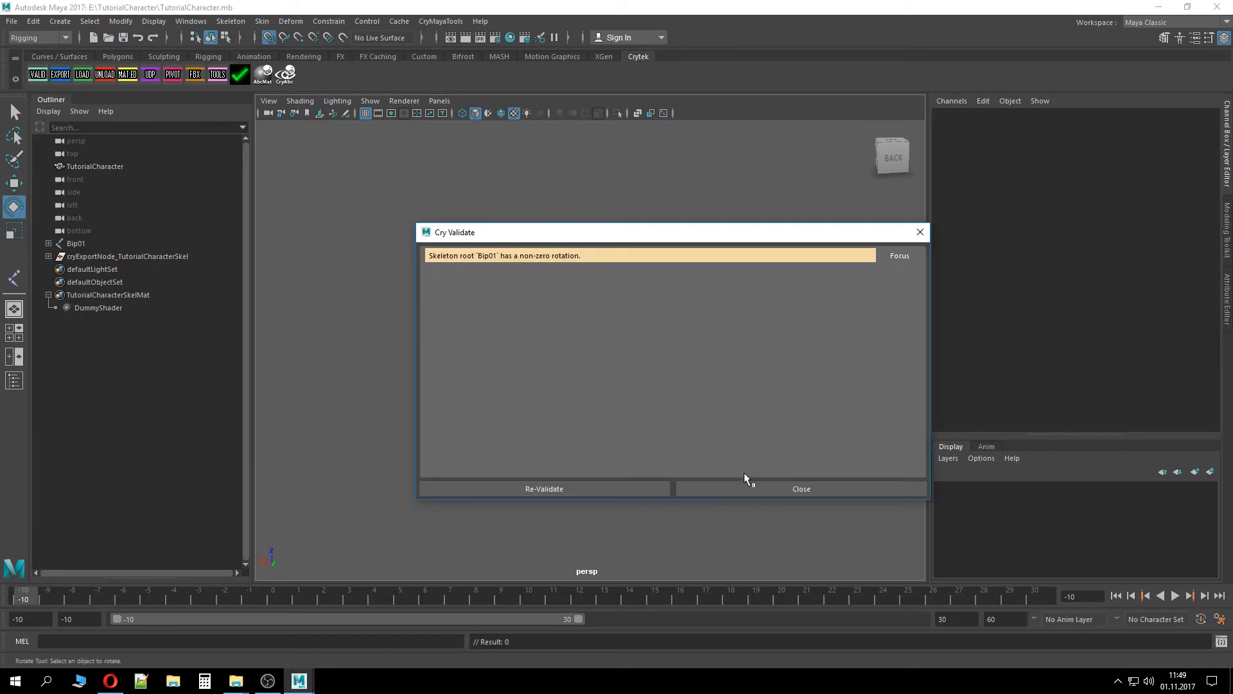
click(754, 487)
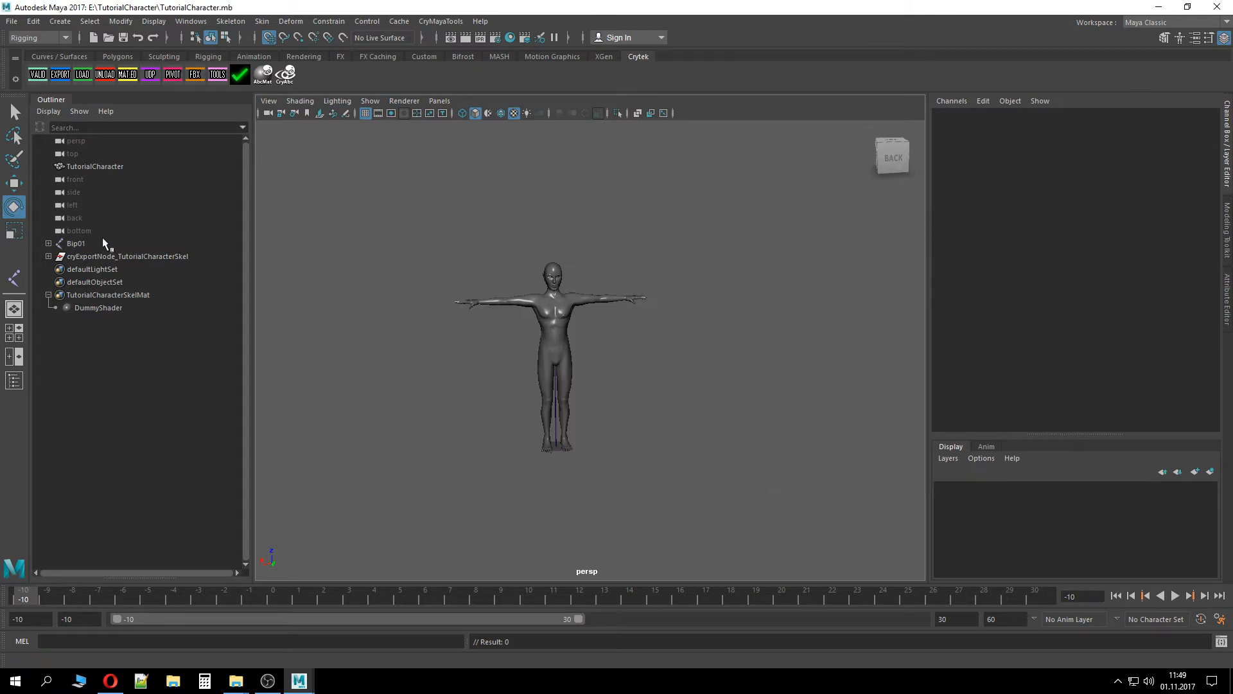
Place a new joint at the character's feet with the Joint tool and set its Translate Y to 0
click(76, 243)
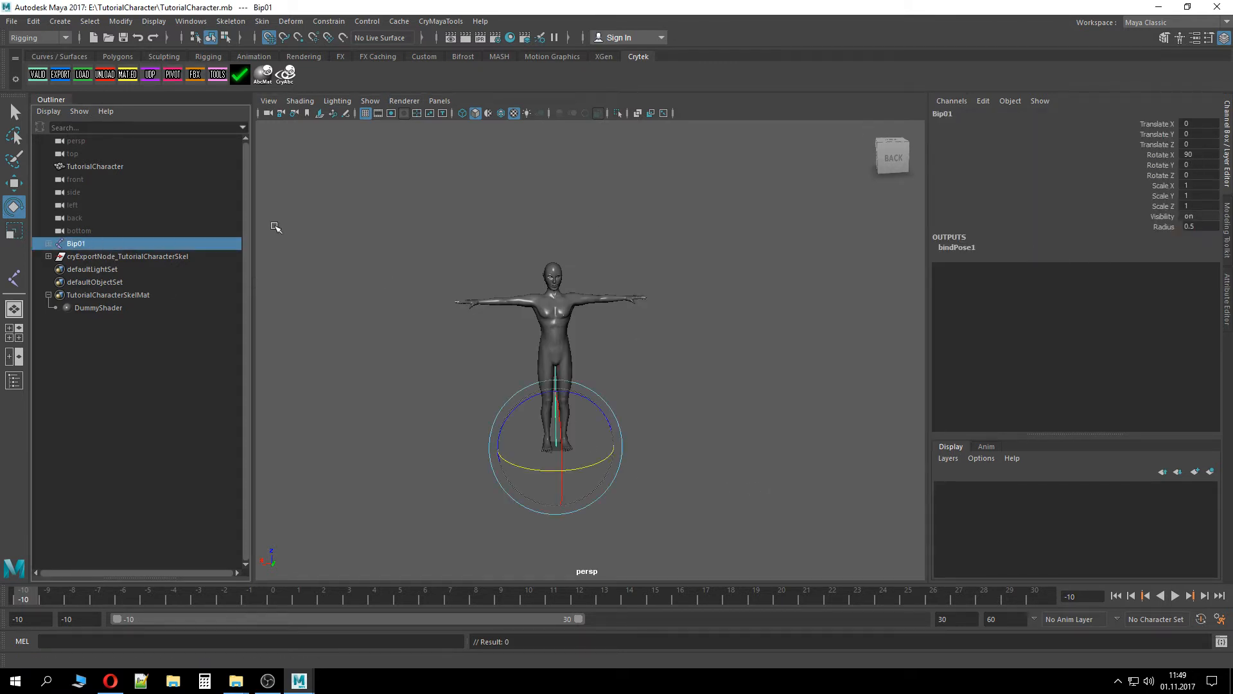
click(14, 277)
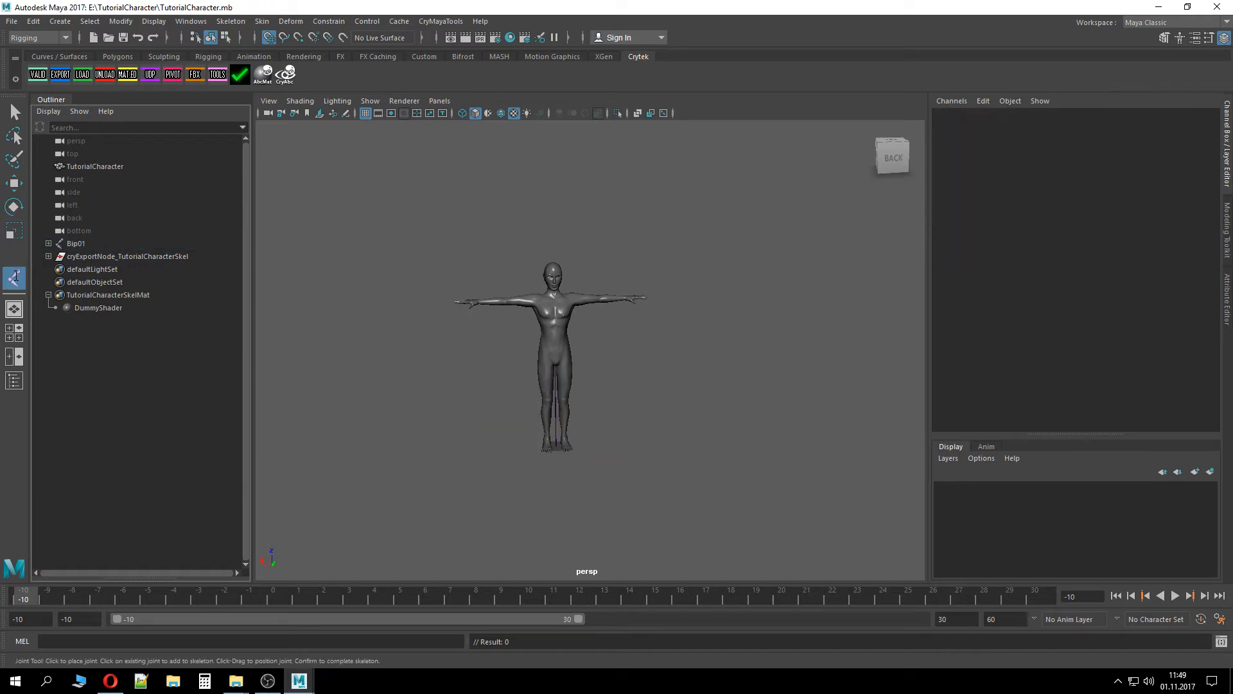
scroll(572, 466, up, 5)
scroll(609, 383, down, 2)
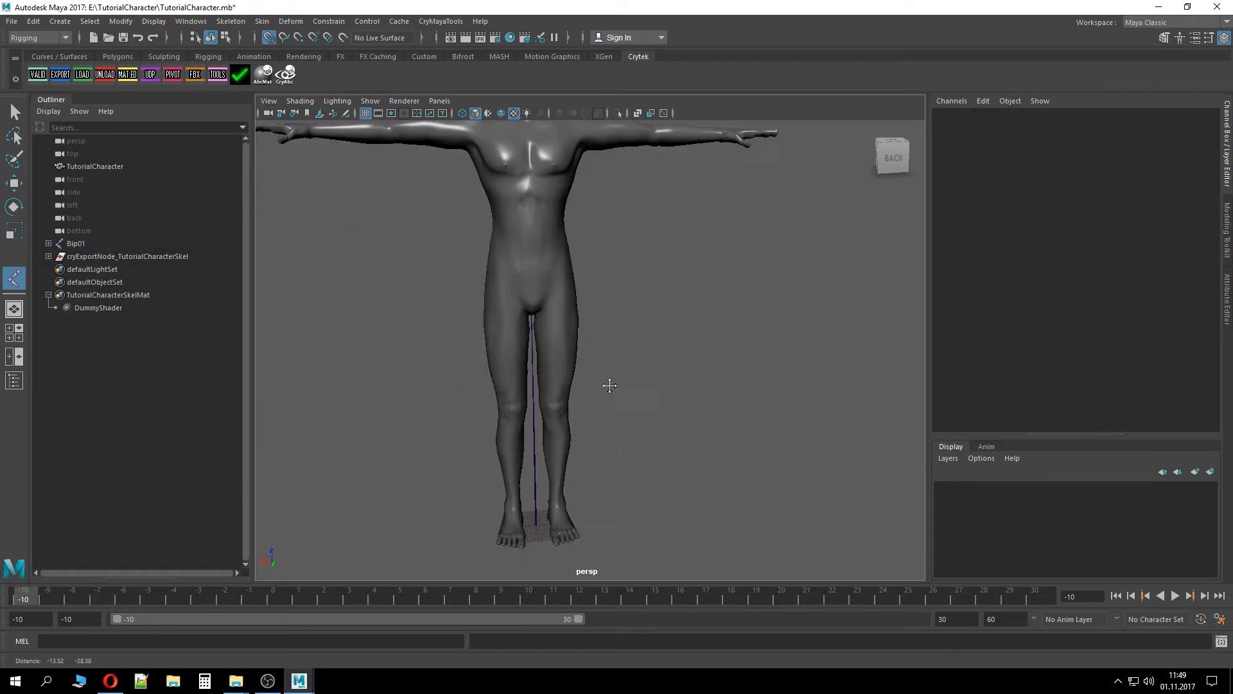
scroll(607, 468, up, 6)
click(616, 481)
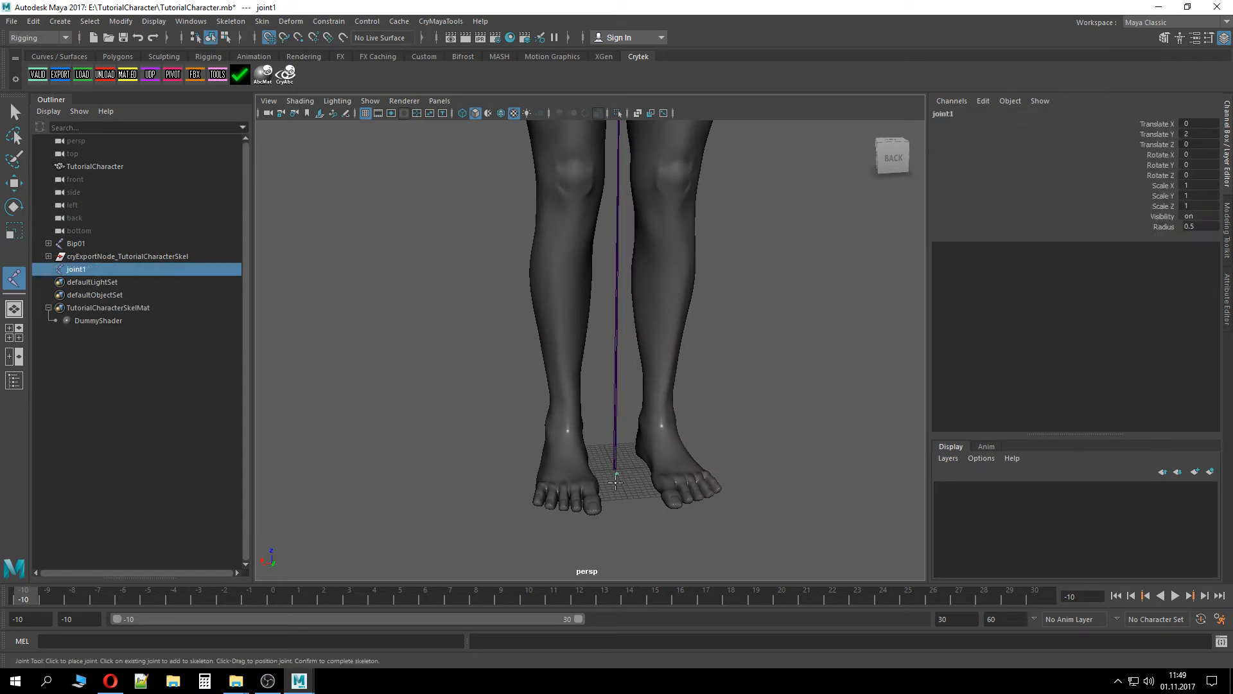
click(1188, 135)
text(0)
key(Return)
Rename the old Bip01 root joint to aaaa and the new joint to Bip01
double_click(79, 269)
key(Return)
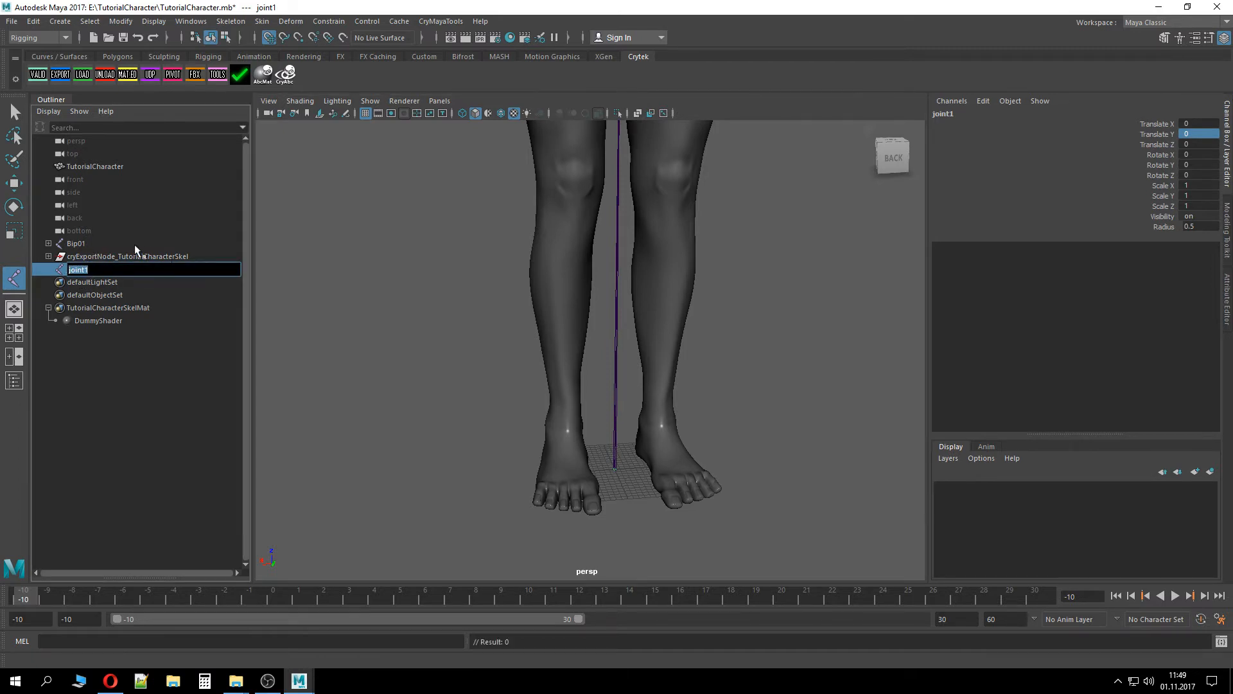
double_click(77, 243)
key(BackSpace)
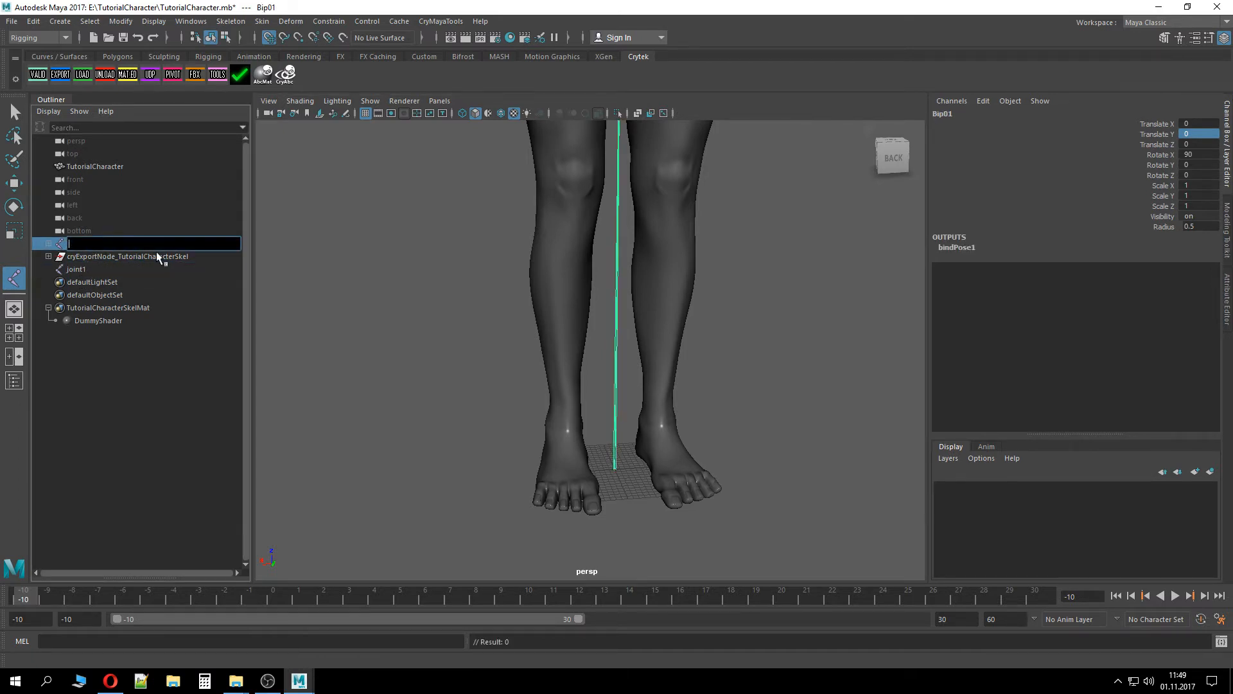
text(aaaa)
key(Return)
double_click(99, 269)
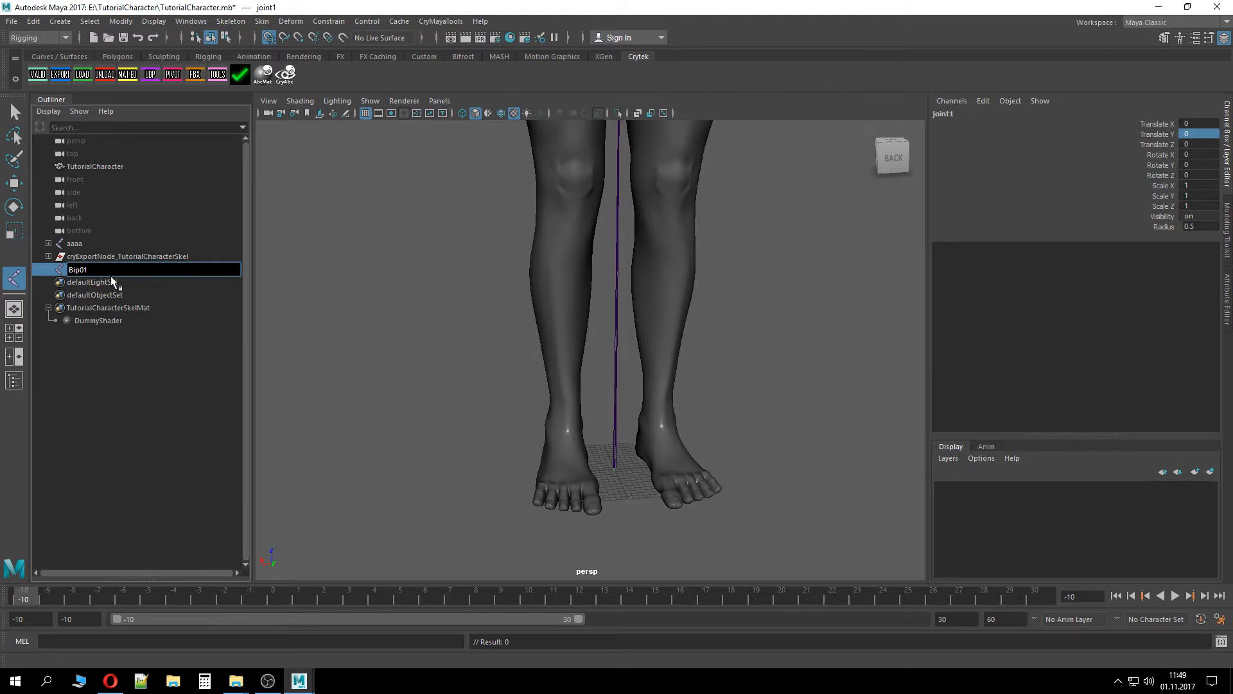
key(Return)
Move the Hips joint out of the aaaa hierarchy to the top level and delete the aaaa joint
click(85, 245)
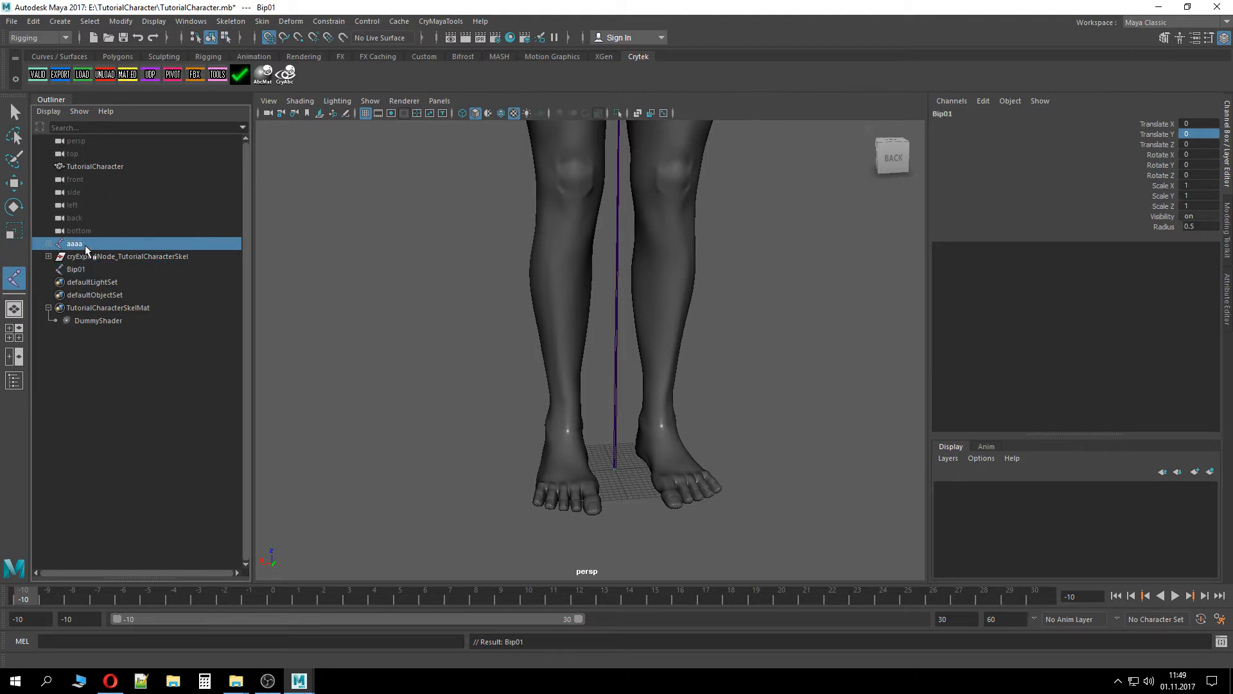
click(49, 244)
click(80, 258)
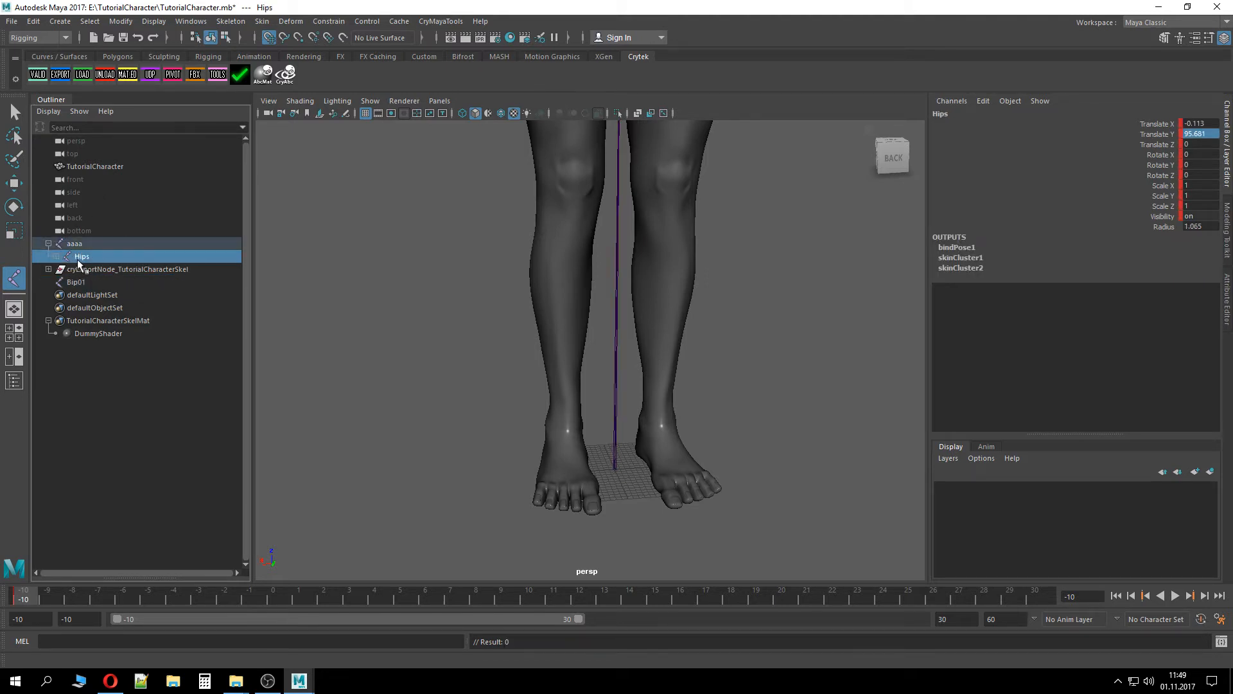
middle_drag(93, 251, 94, 236)
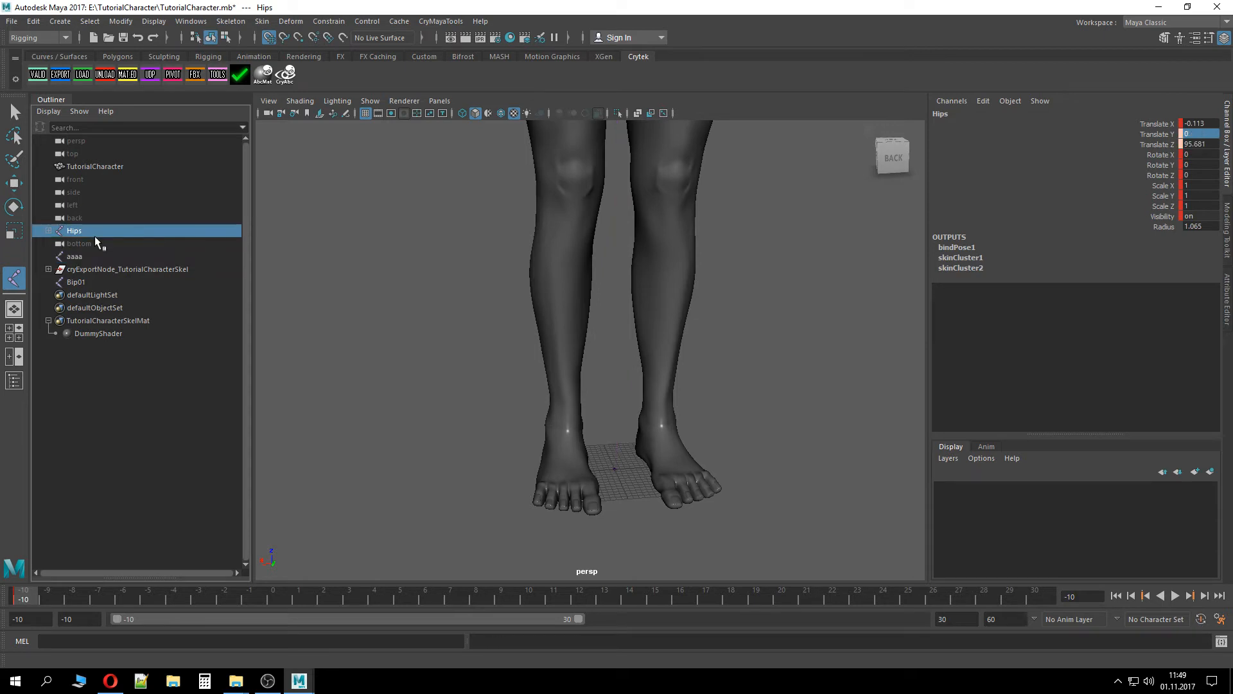
click(85, 258)
key(Delete)
Parent the Hips joint under the new Bip01 root joint in the Outliner
click(79, 230)
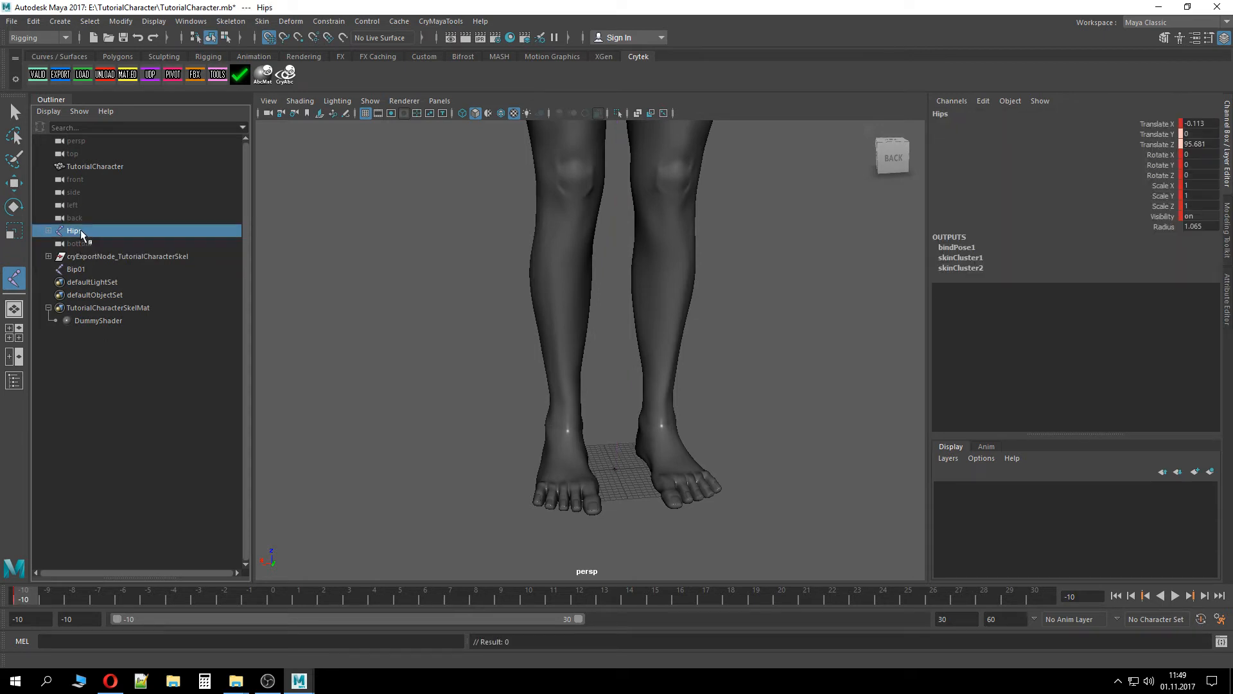
middle_drag(83, 232, 83, 249)
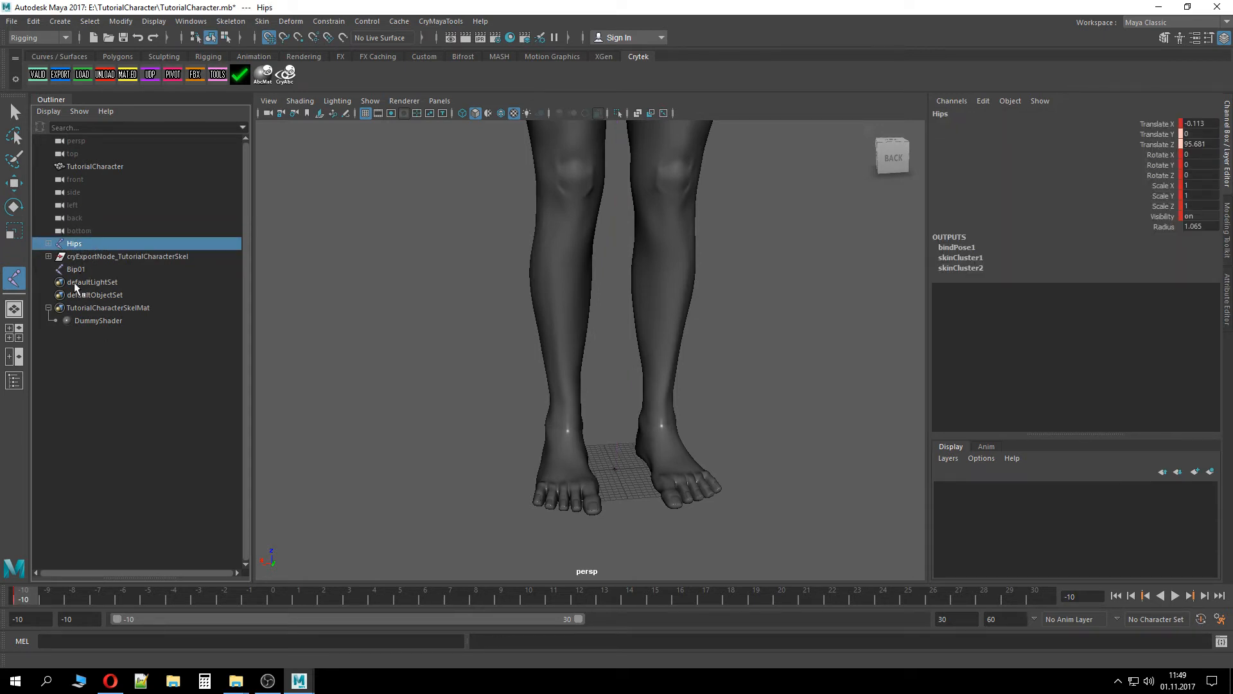
click(74, 270)
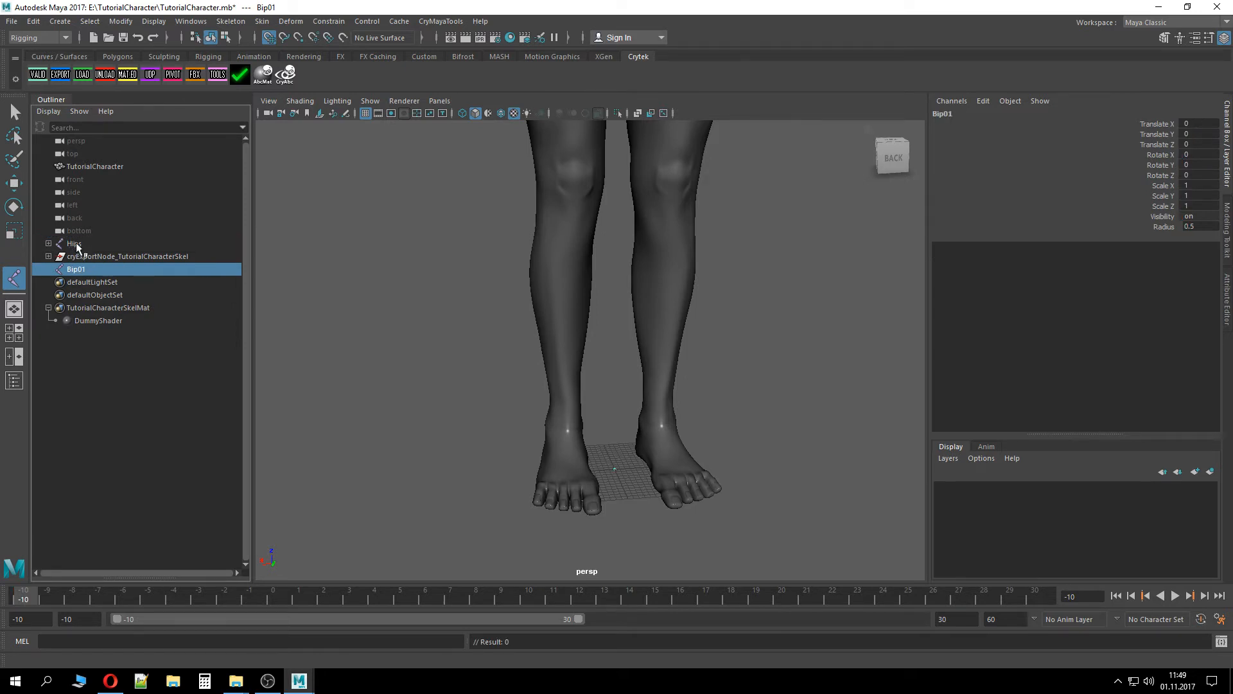
middle_drag(77, 246, 81, 269)
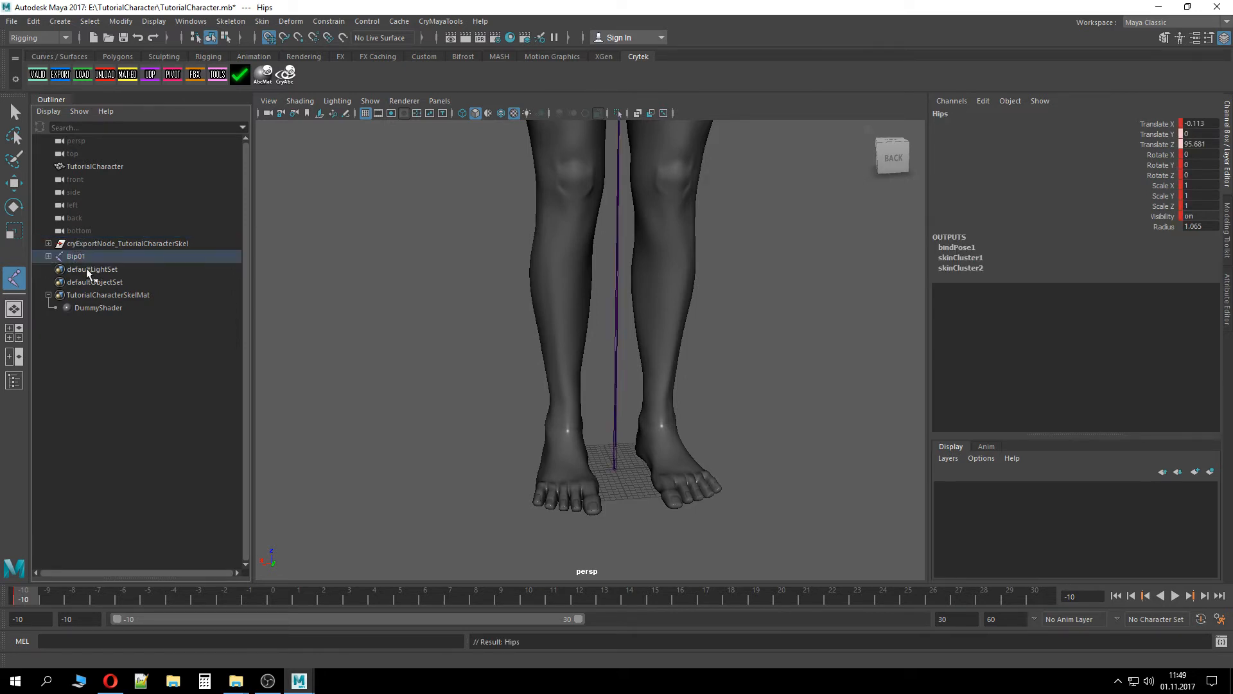
Select Bip01, run the Cry validation on the skeleton and close the validator
click(81, 257)
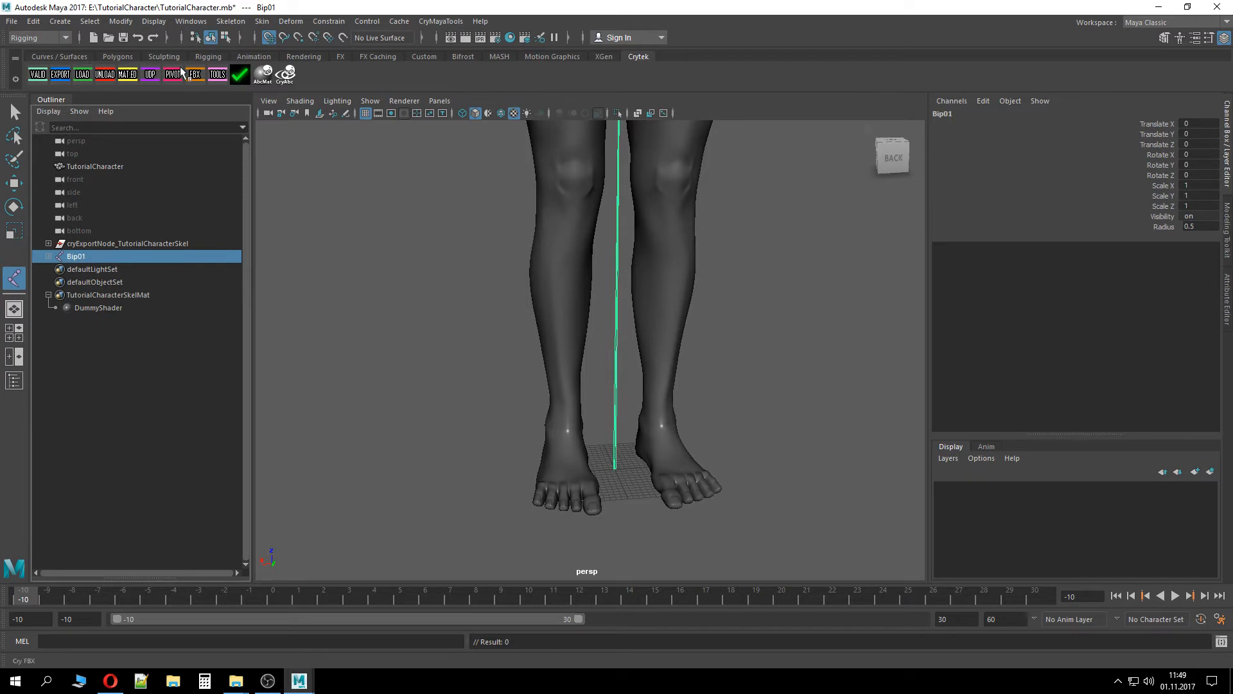
click(37, 74)
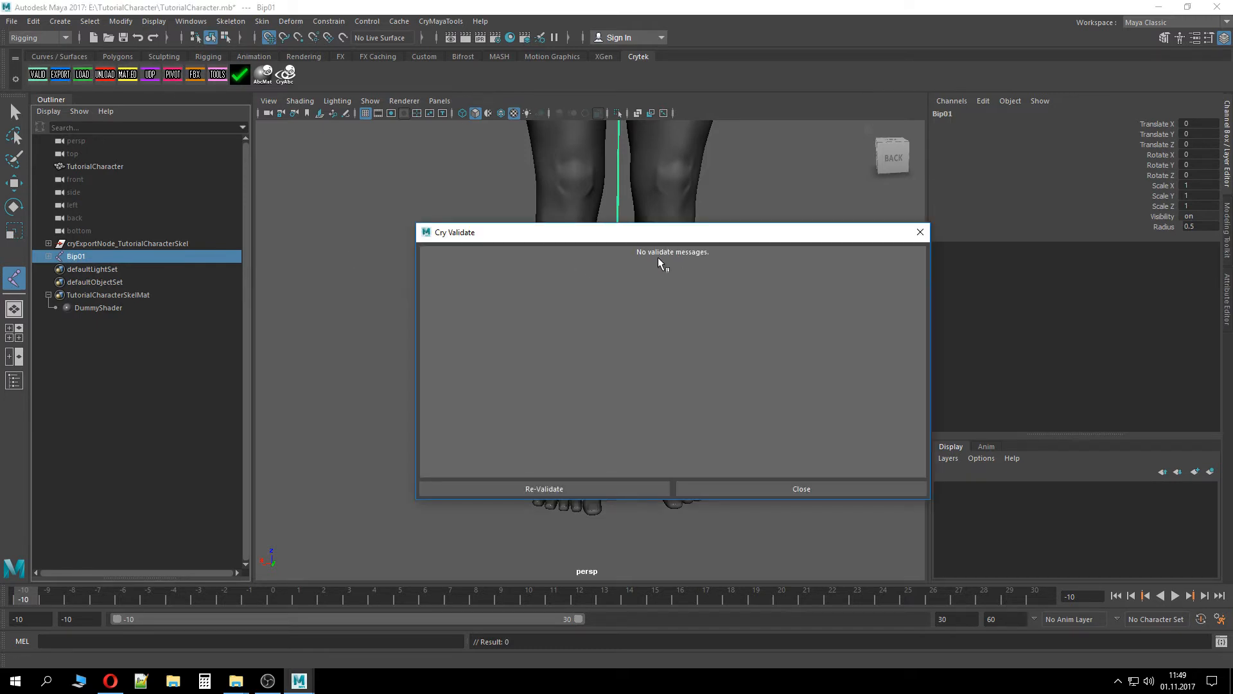
click(760, 487)
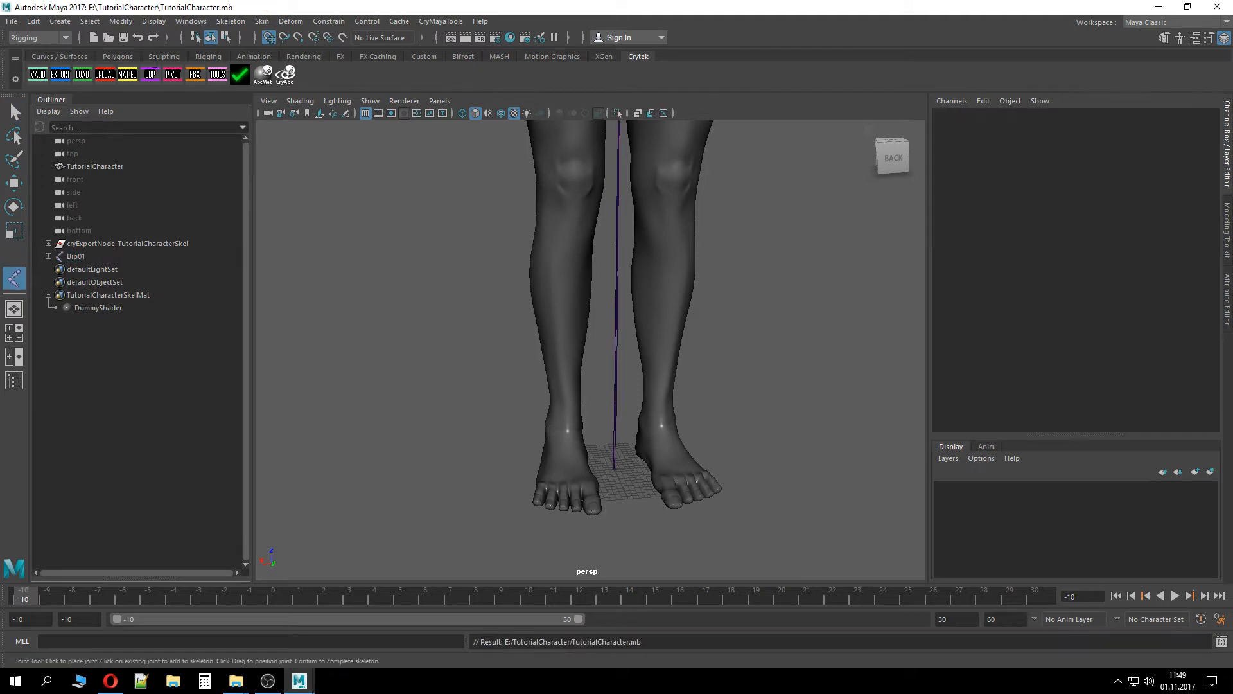
Open the Crytek Export dialog and export all geometry nodes
click(60, 75)
click(501, 203)
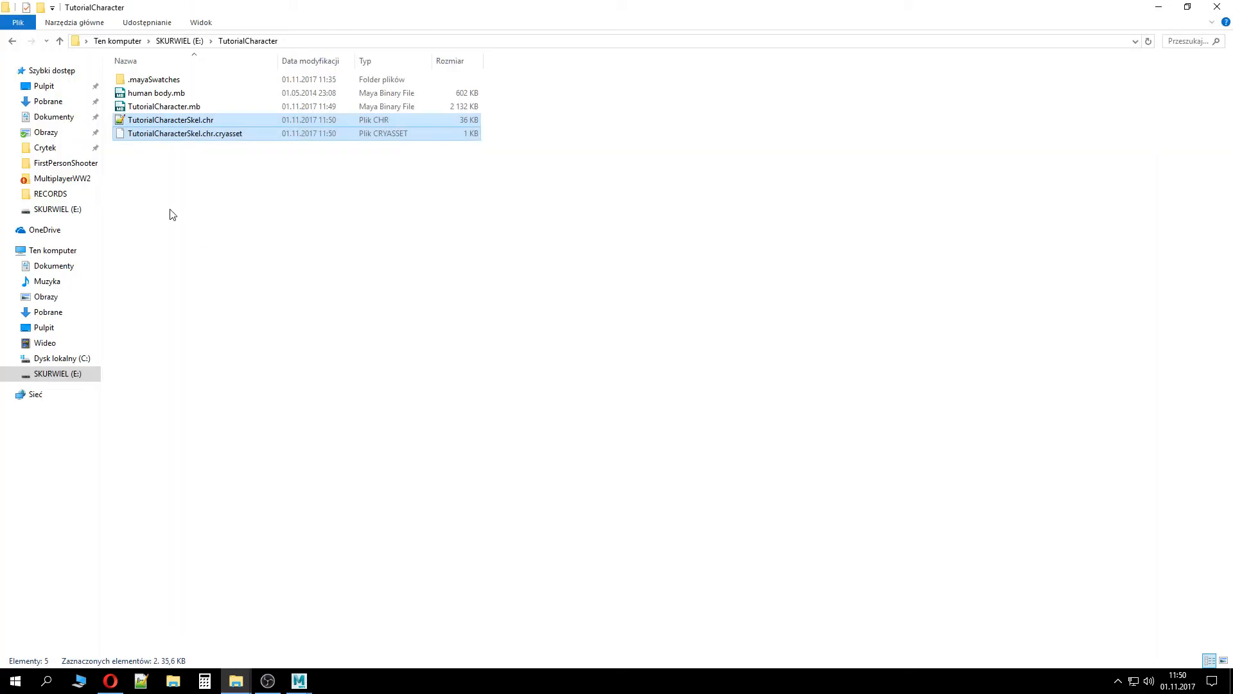
Copy the exported TutorialCharacterSkel.chr and .chr.cryasset files into the project's Assets/Objects/Characters/TutorialCharacter folder
click(175, 149)
drag(186, 165, 172, 116)
mouse_move(238, 679)
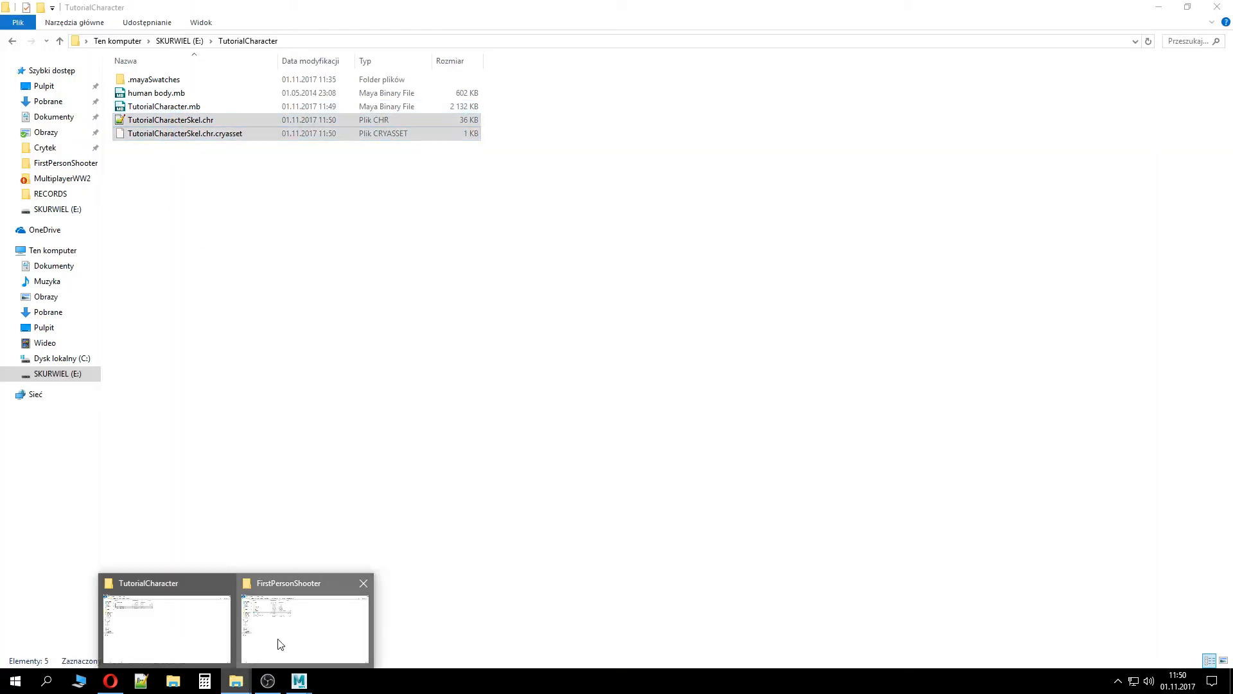
click(278, 643)
double_click(154, 81)
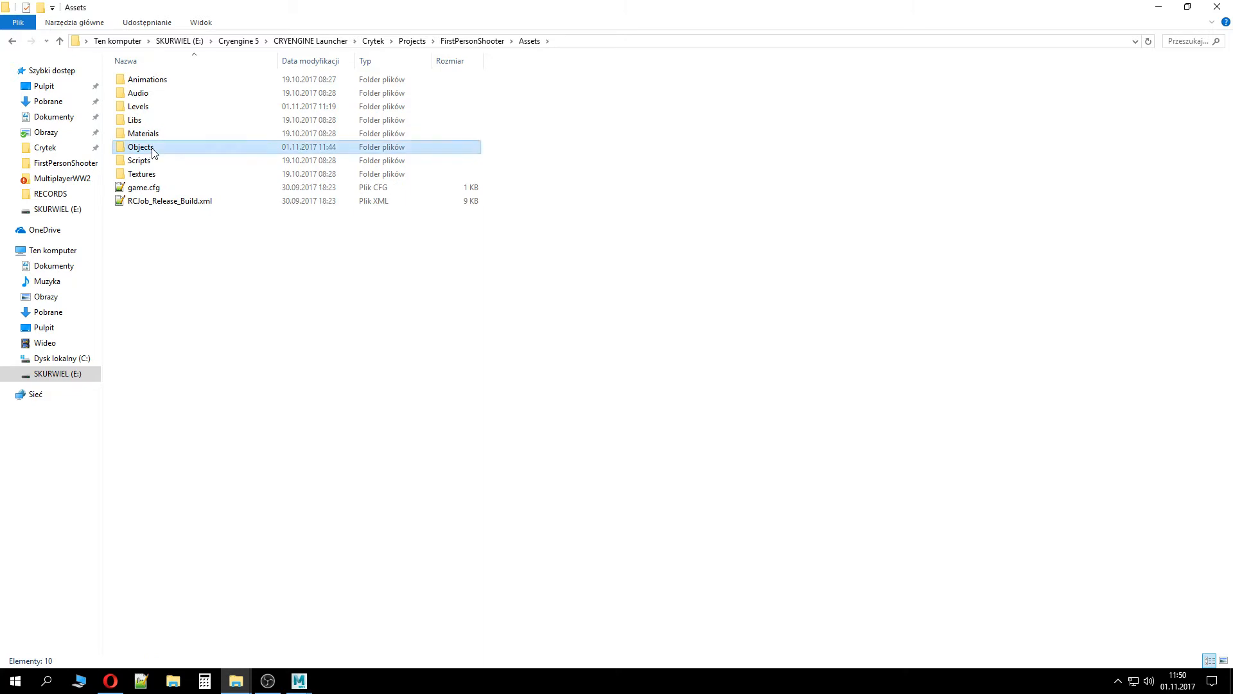
double_click(154, 146)
double_click(156, 81)
double_click(156, 93)
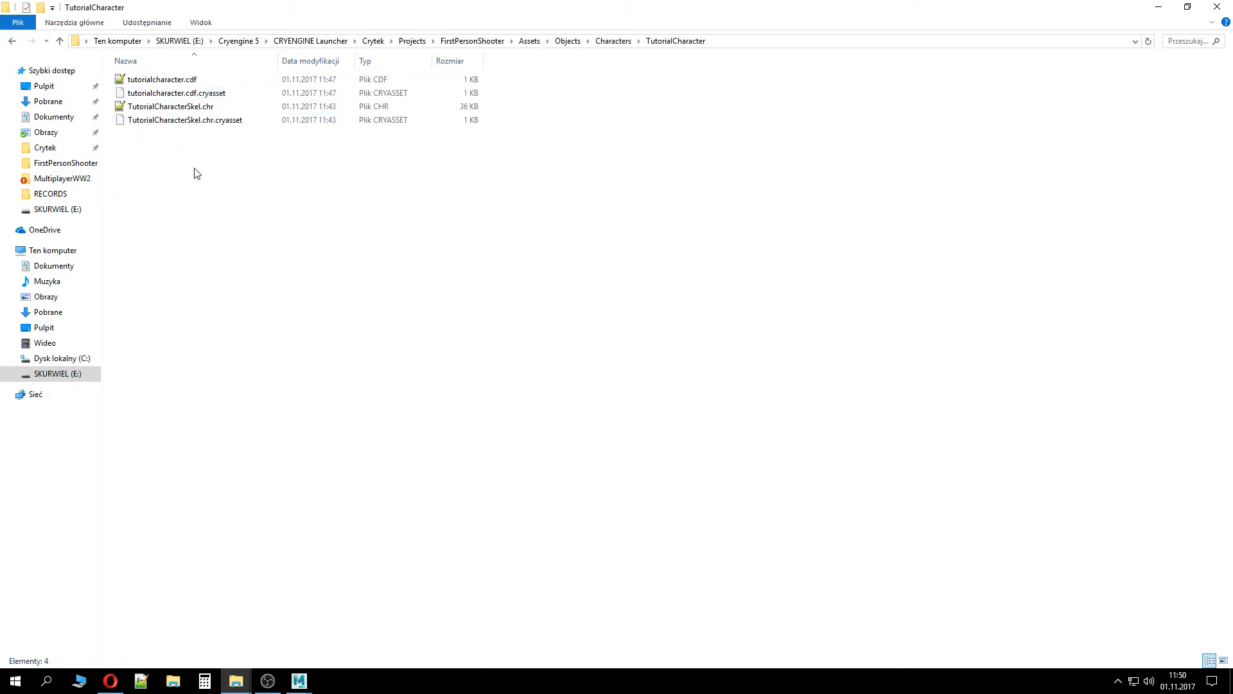
key(ctrl+v)
click(619, 250)
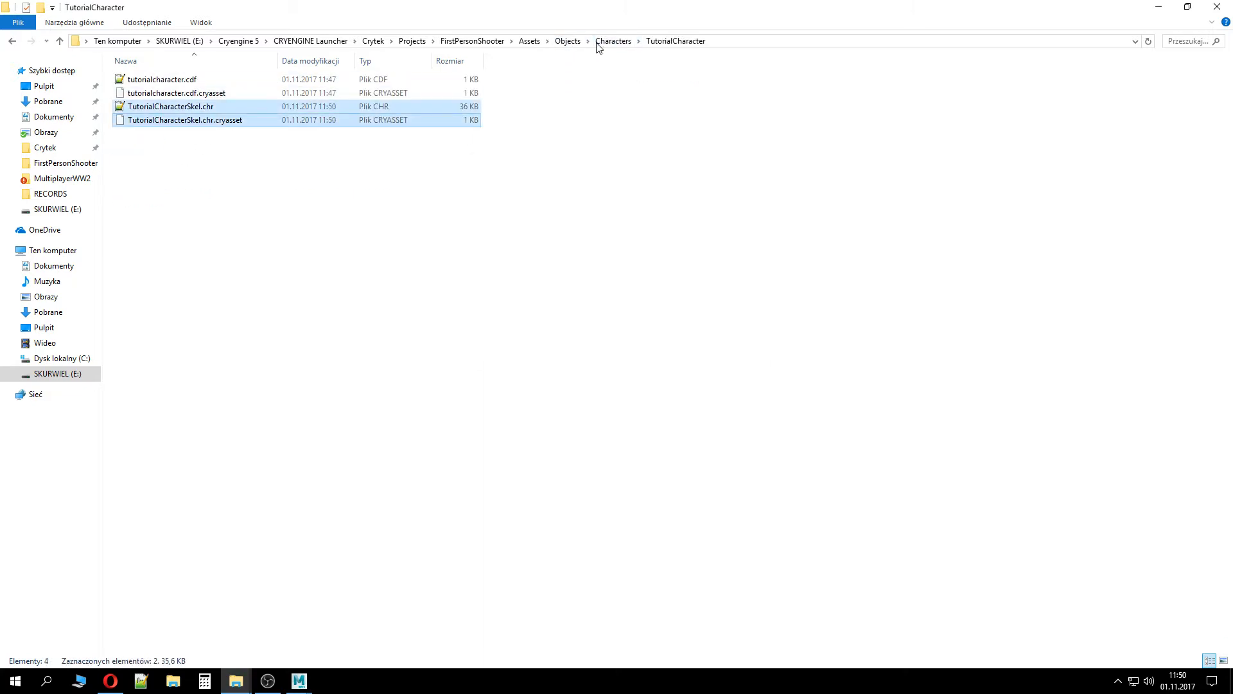
Launch the FirstPersonShooter project in the Sandbox editor by opening Game.cryproject
click(472, 41)
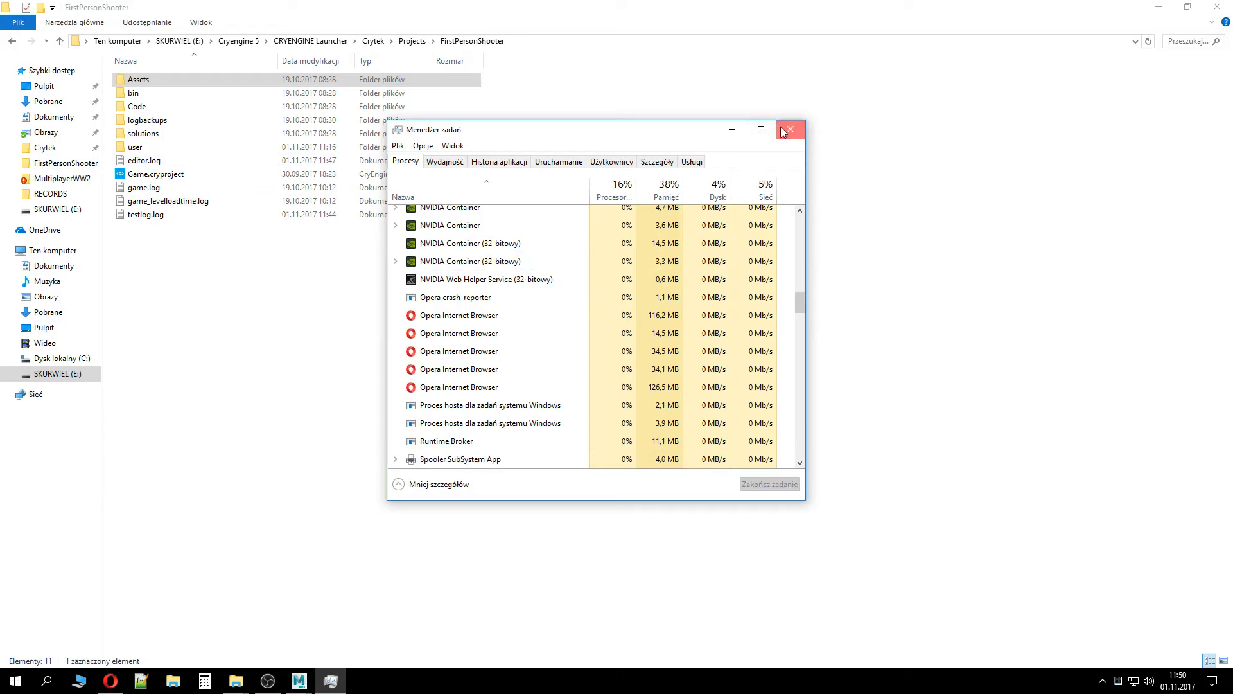
click(782, 127)
double_click(224, 178)
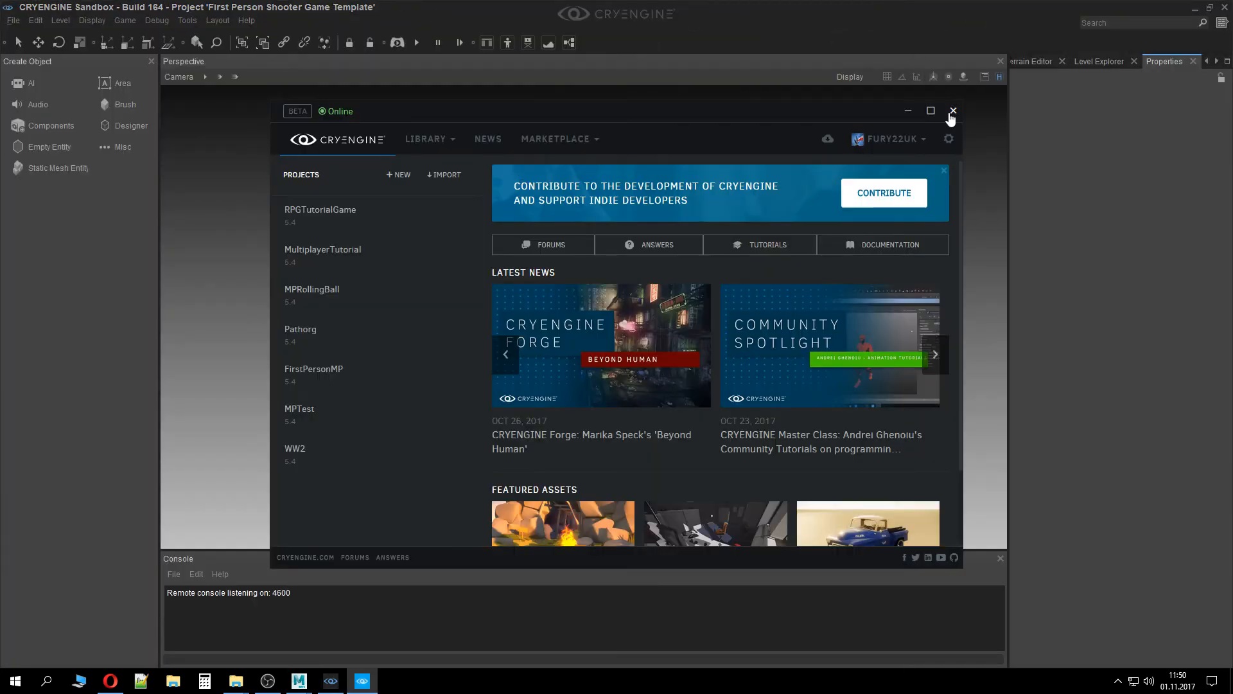
Open the Character Tool from the Sandbox's animation tools
click(953, 111)
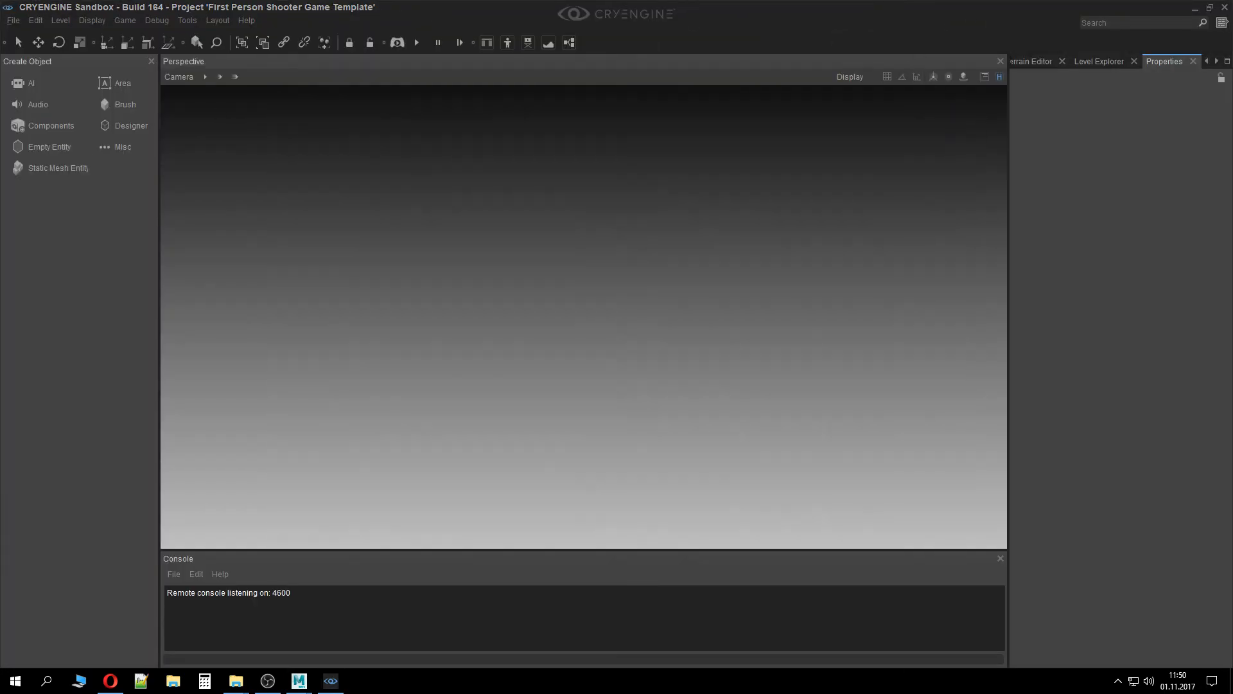
click(184, 20)
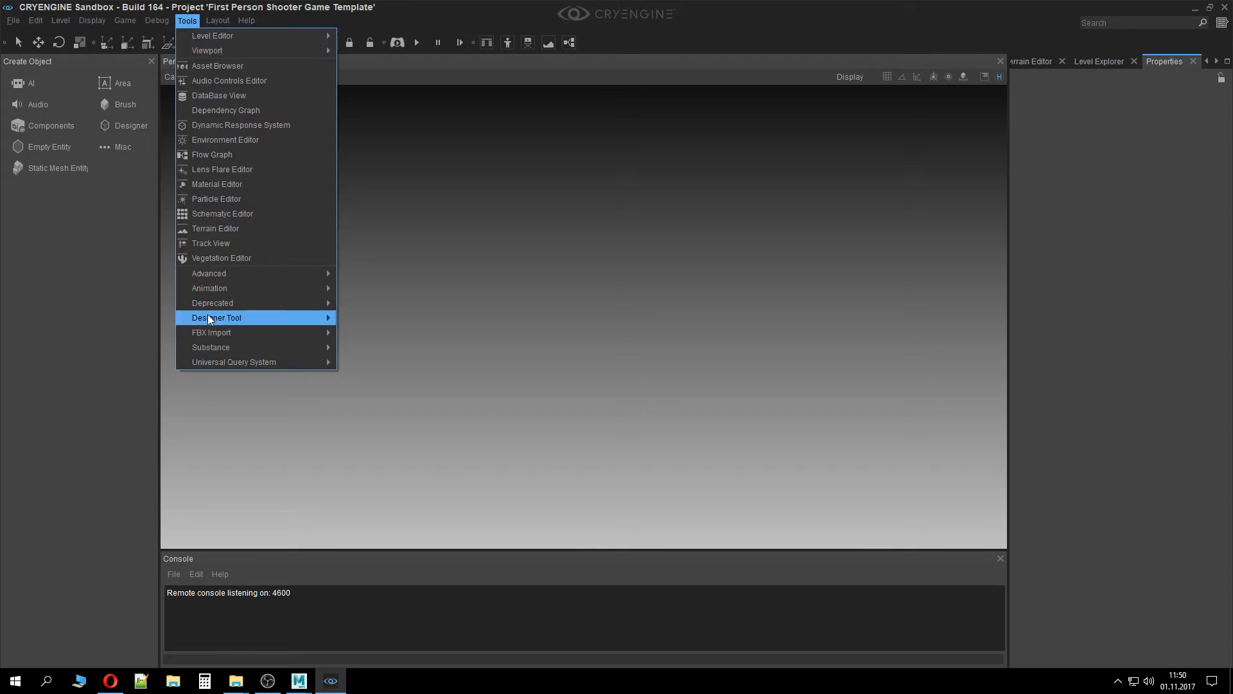
mouse_move(326, 289)
click(385, 288)
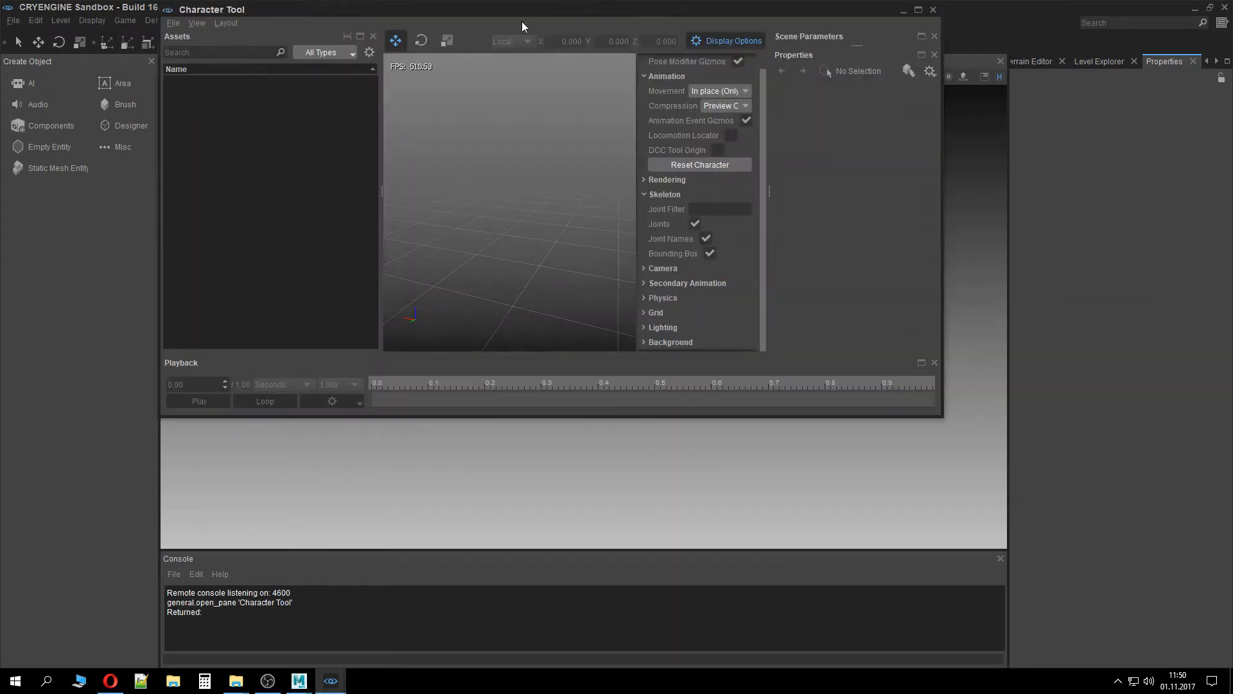
Maximize the Character Tool and load tutorialcharacter.cdf from Characters/TutorialCharacter
drag(522, 11, 551, 1)
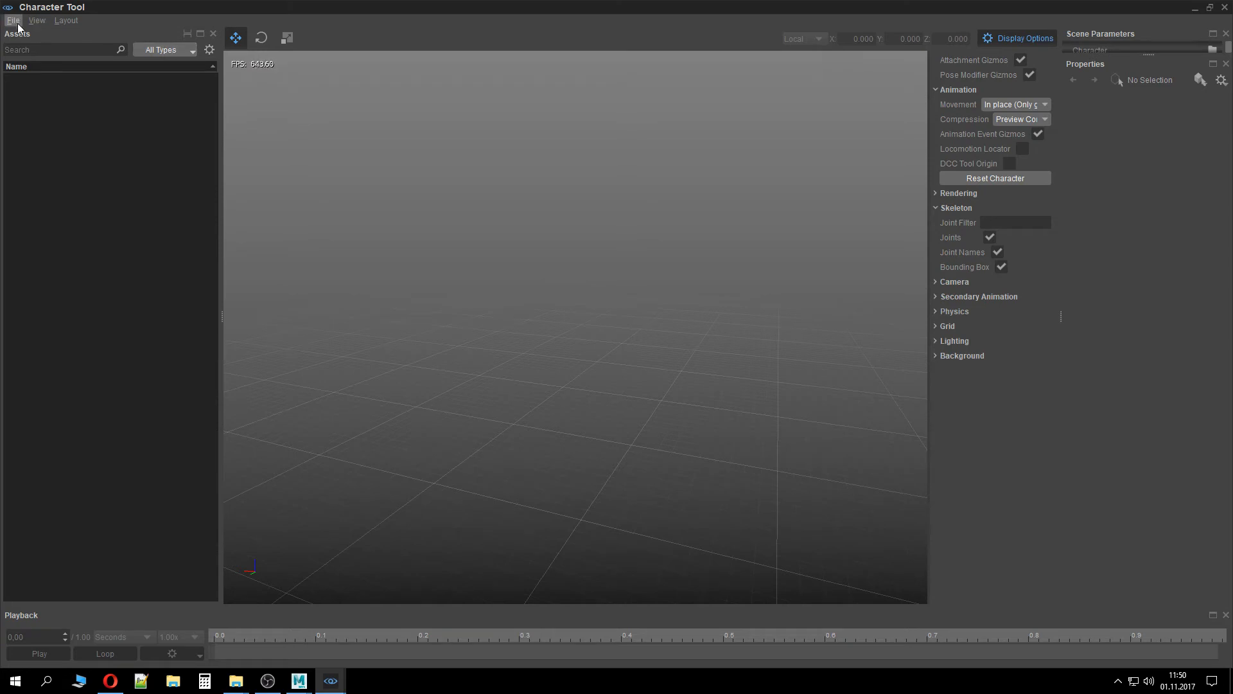
double_click(68, 106)
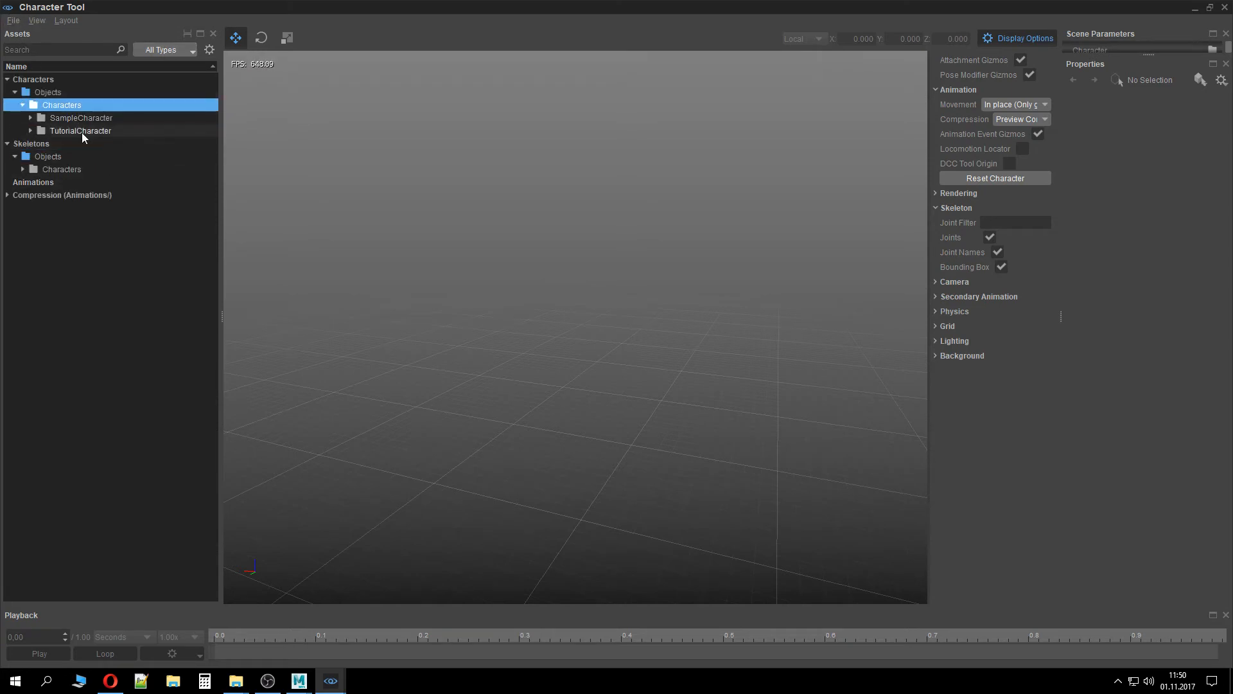
double_click(82, 131)
click(91, 144)
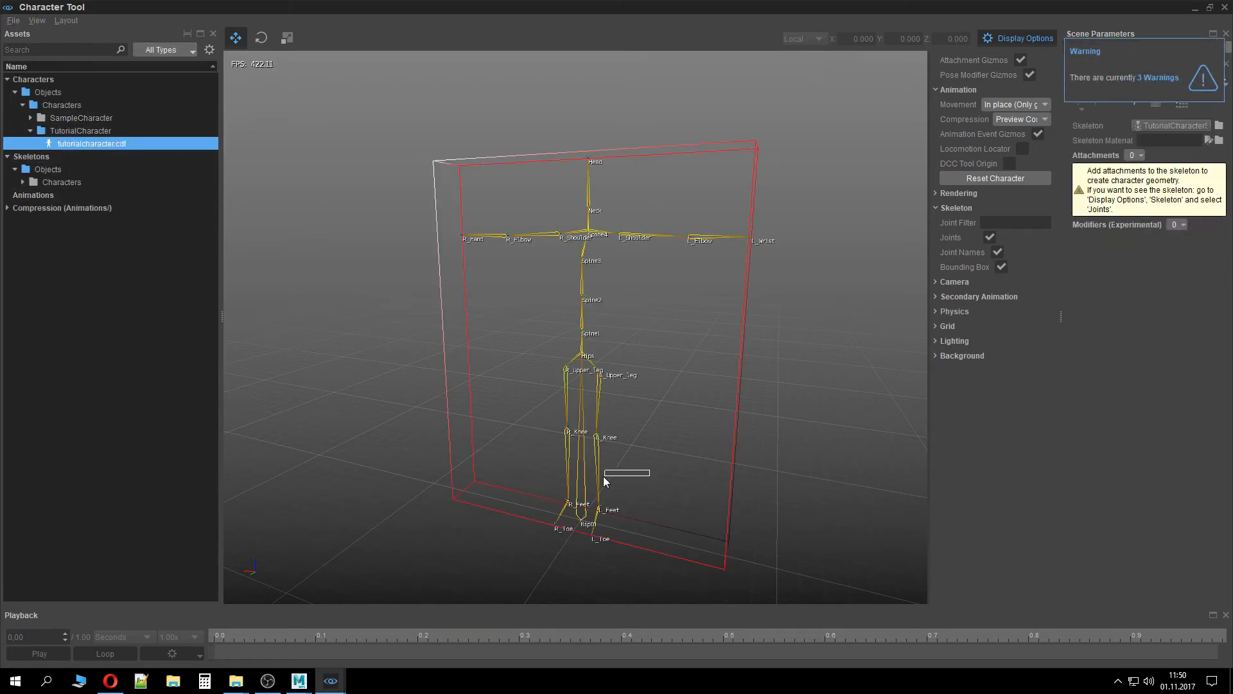
Turn off the bounding box display and inspect the character's skeleton in the viewport
click(1000, 267)
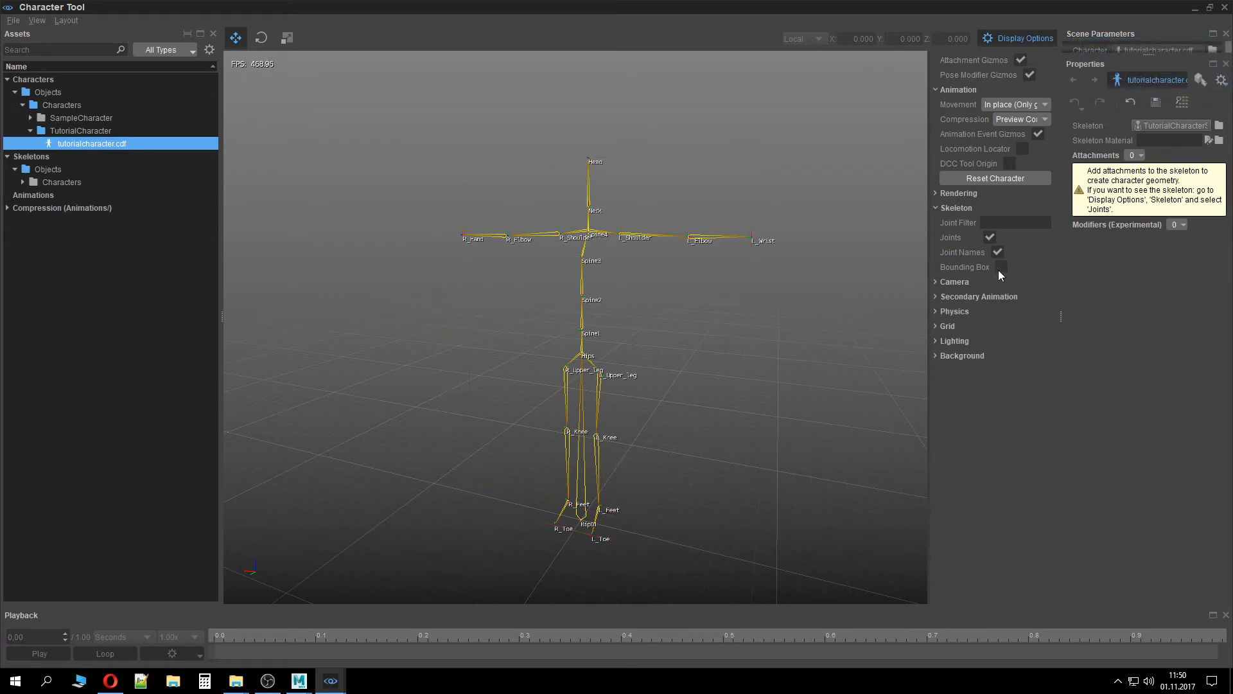
alt+middle_drag(692, 438, 668, 411)
key(w)
right_drag(668, 411, 600, 427)
key(d)
key(s)
key(w)
key(s)
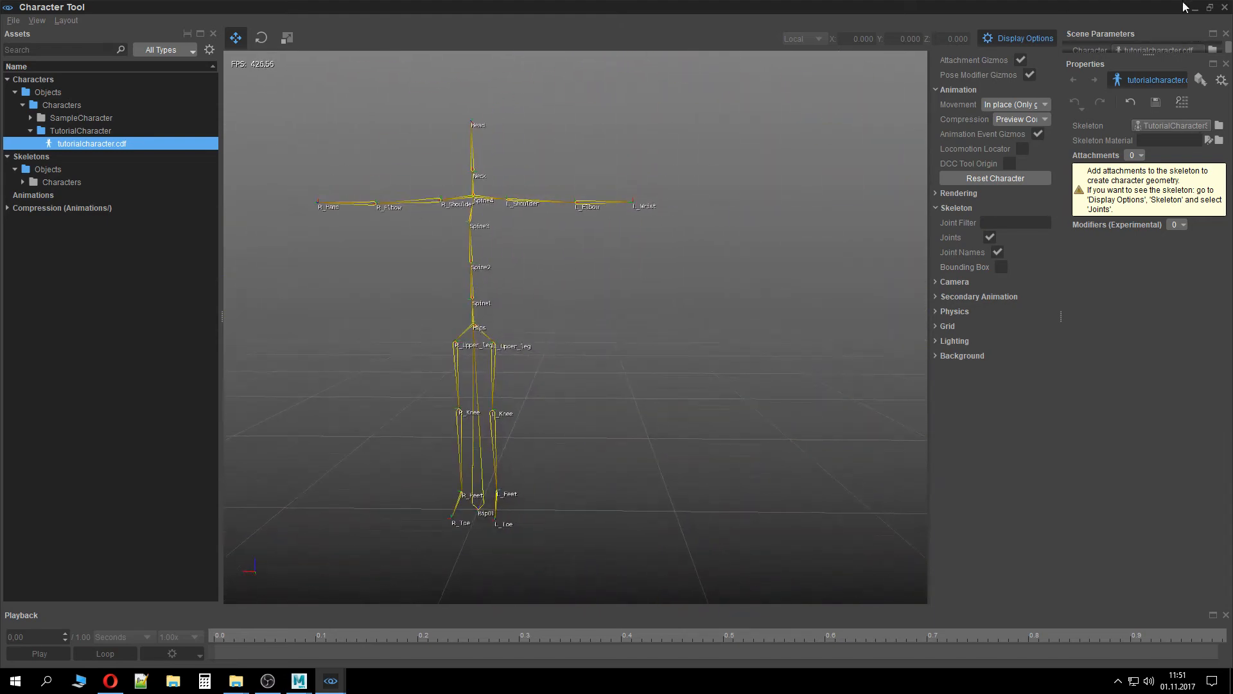
Close the CRYENGINE Sandbox editor
click(1225, 7)
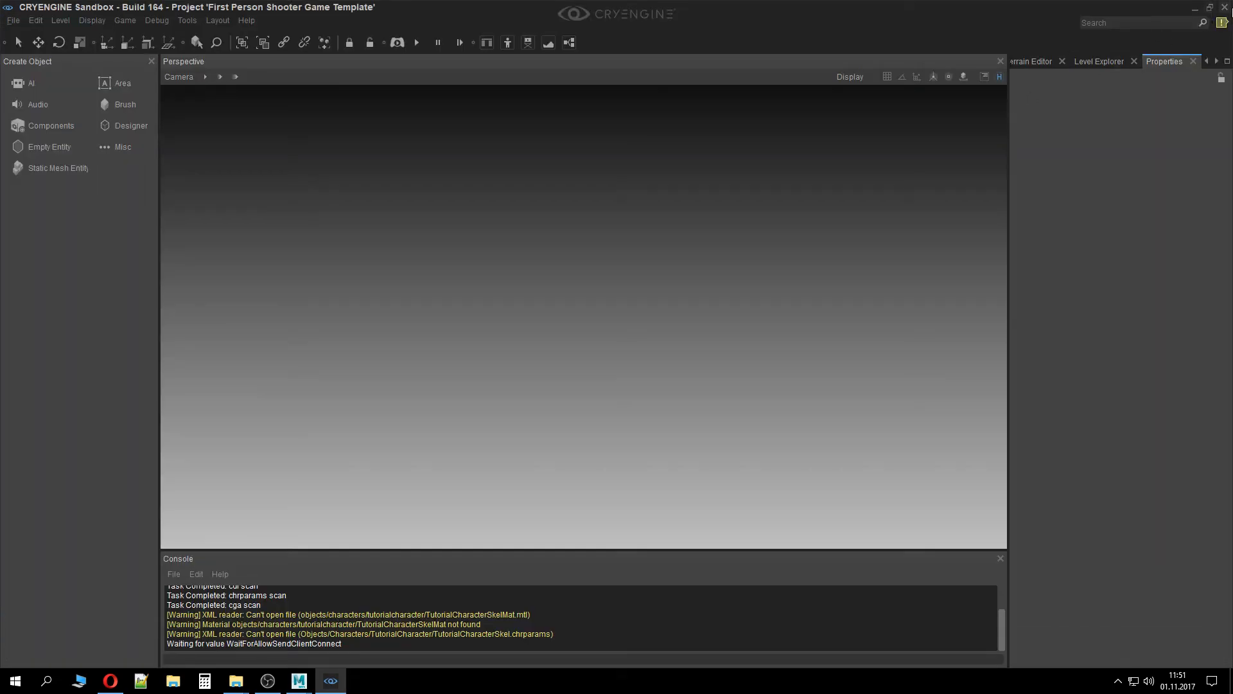
click(1231, 8)
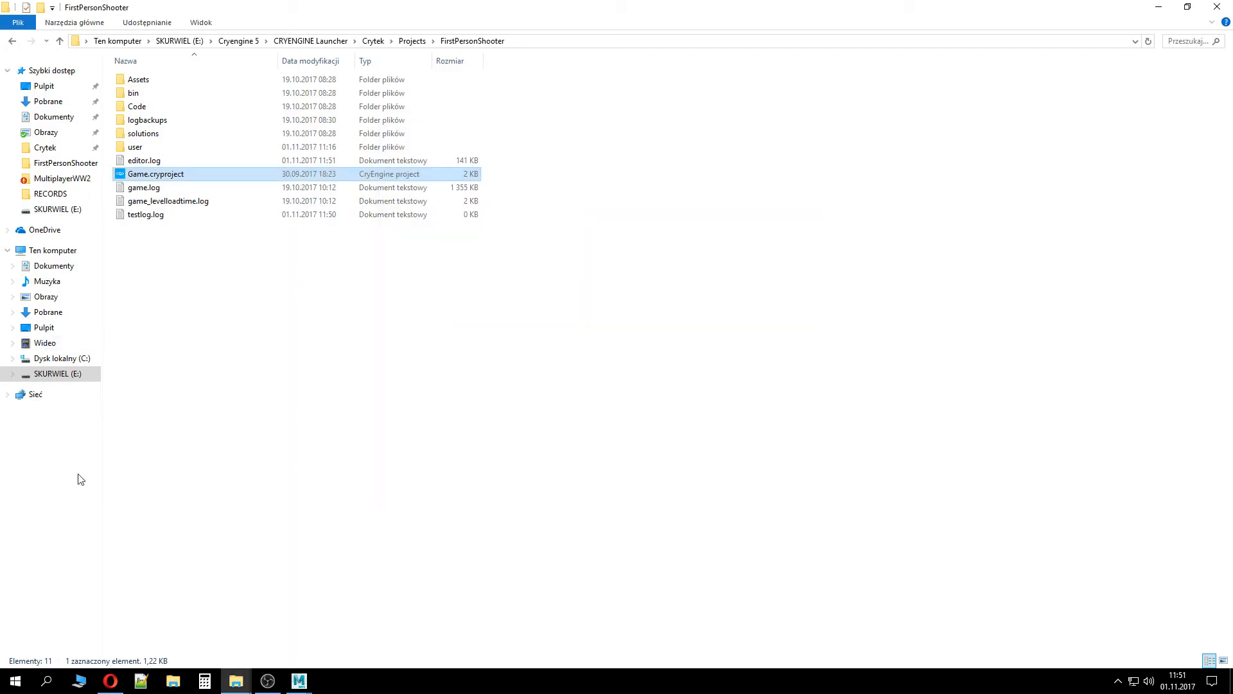
Switch back to Maya and close the Crytek Export dialog
mouse_move(300, 681)
click(345, 648)
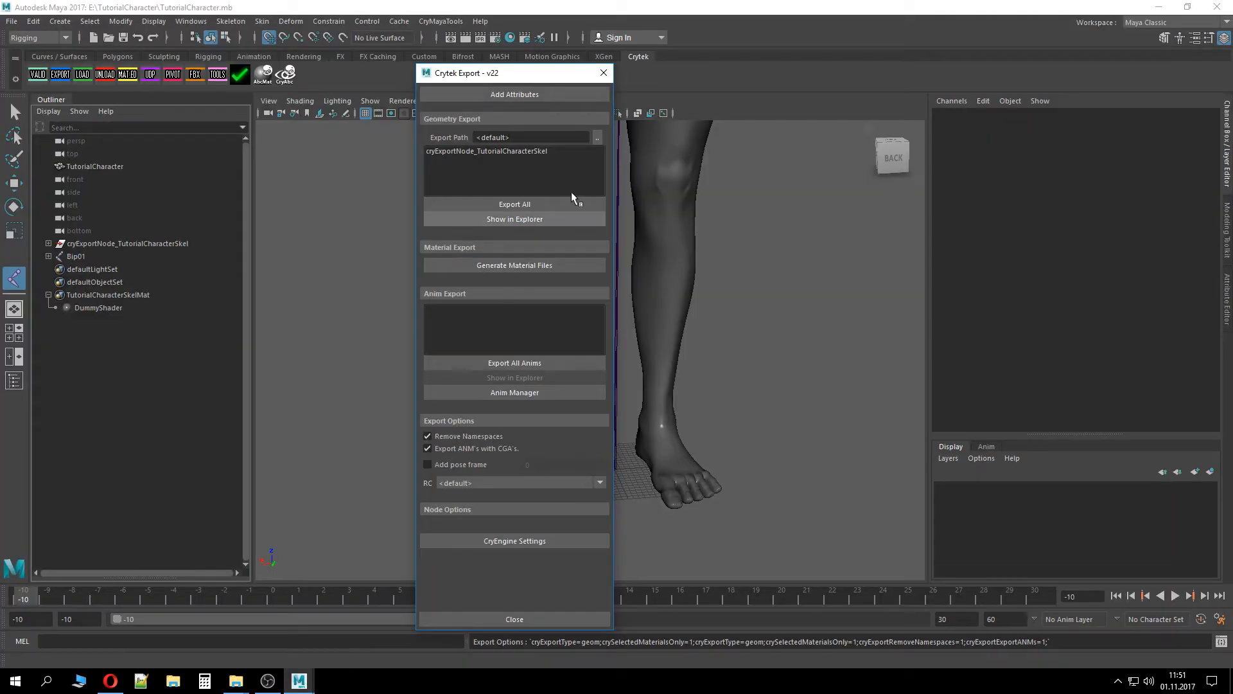
click(604, 73)
Select the TutorialCharacter mesh in the Outliner
alt+drag(567, 280, 636, 160)
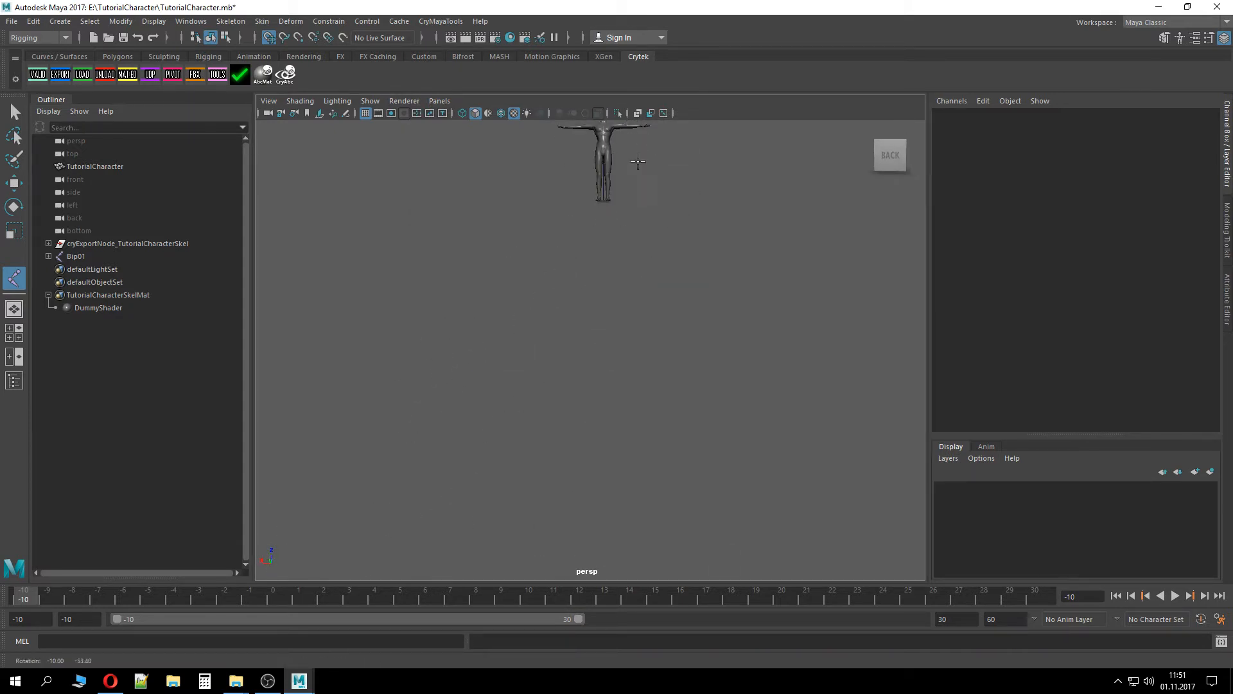
scroll(636, 170, up, 1)
alt+middle_drag(636, 203, 566, 352)
alt+middle_drag(507, 433, 496, 480)
scroll(496, 480, up, 2)
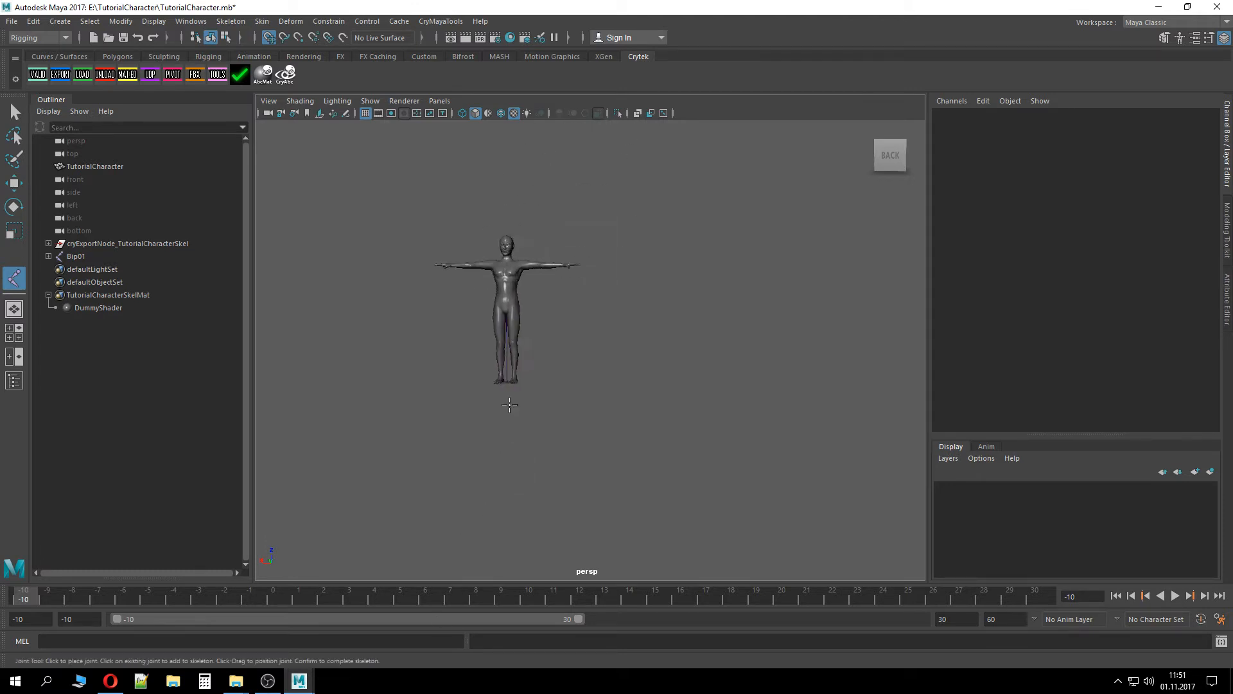
mouse_move(504, 404)
alt+mouse_down()
mouse_move(653, 394)
mouse_move(511, 404)
alt+mouse_up()
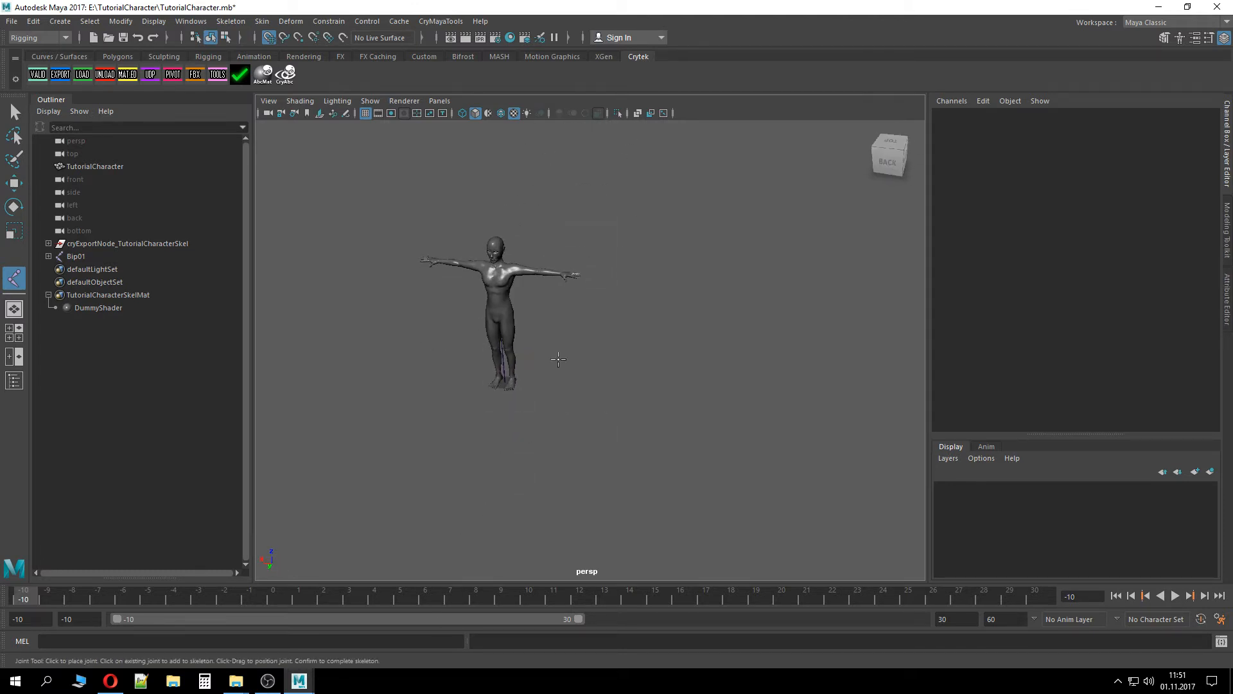
alt+drag(578, 346, 618, 328)
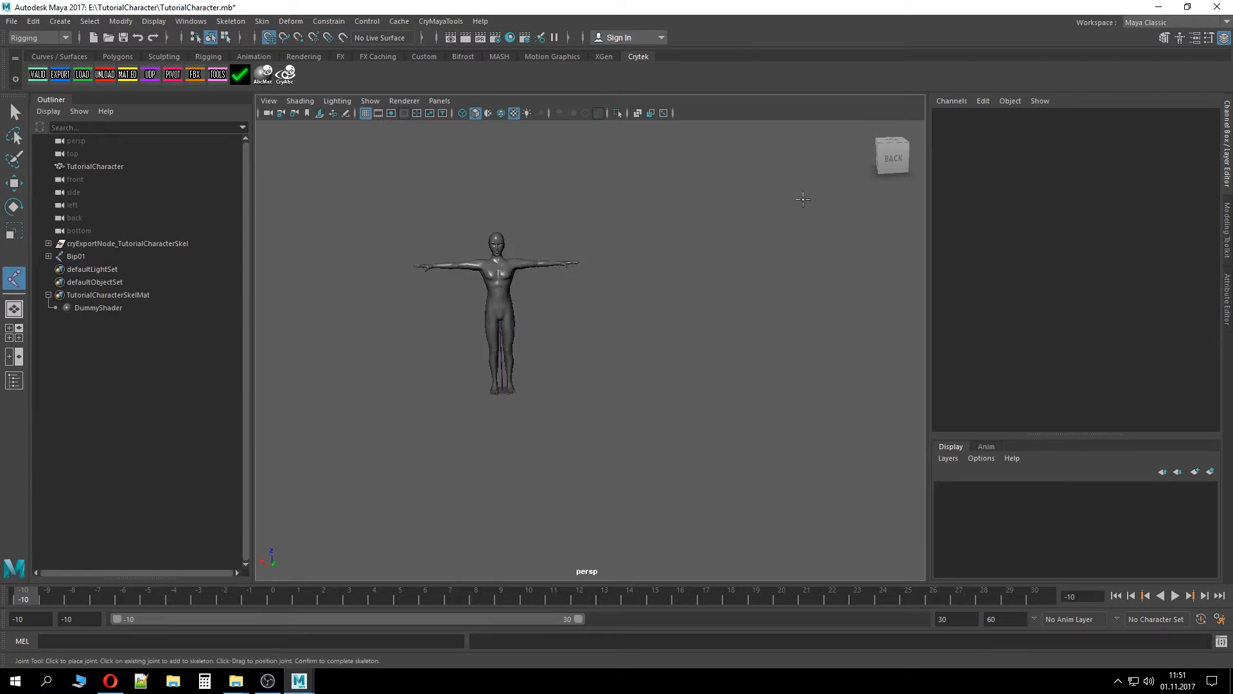
click(884, 153)
alt+drag(654, 394, 582, 411)
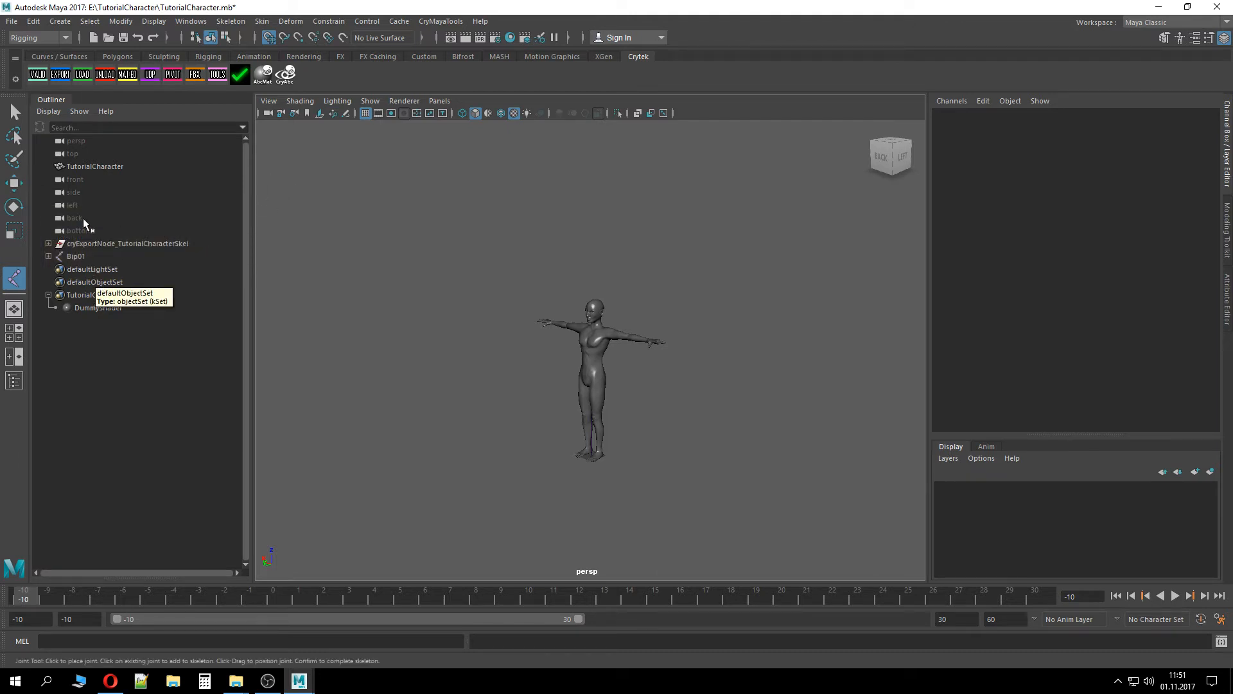
click(100, 167)
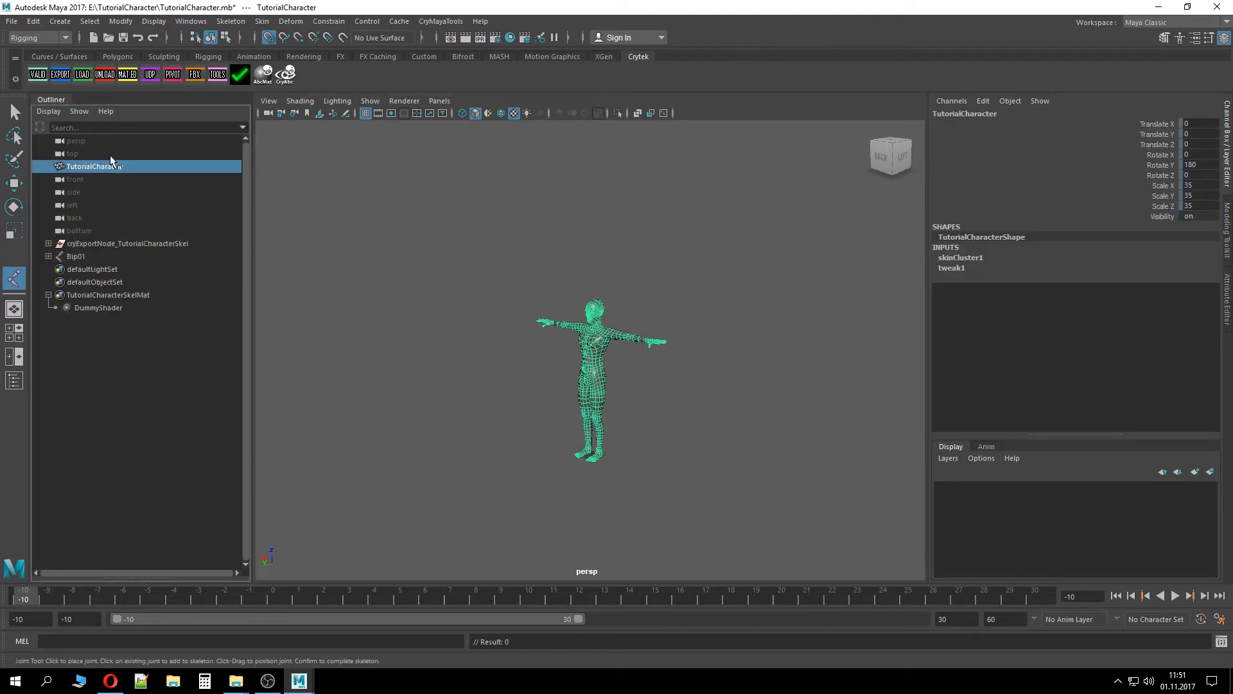
middle_drag(126, 171, 103, 180)
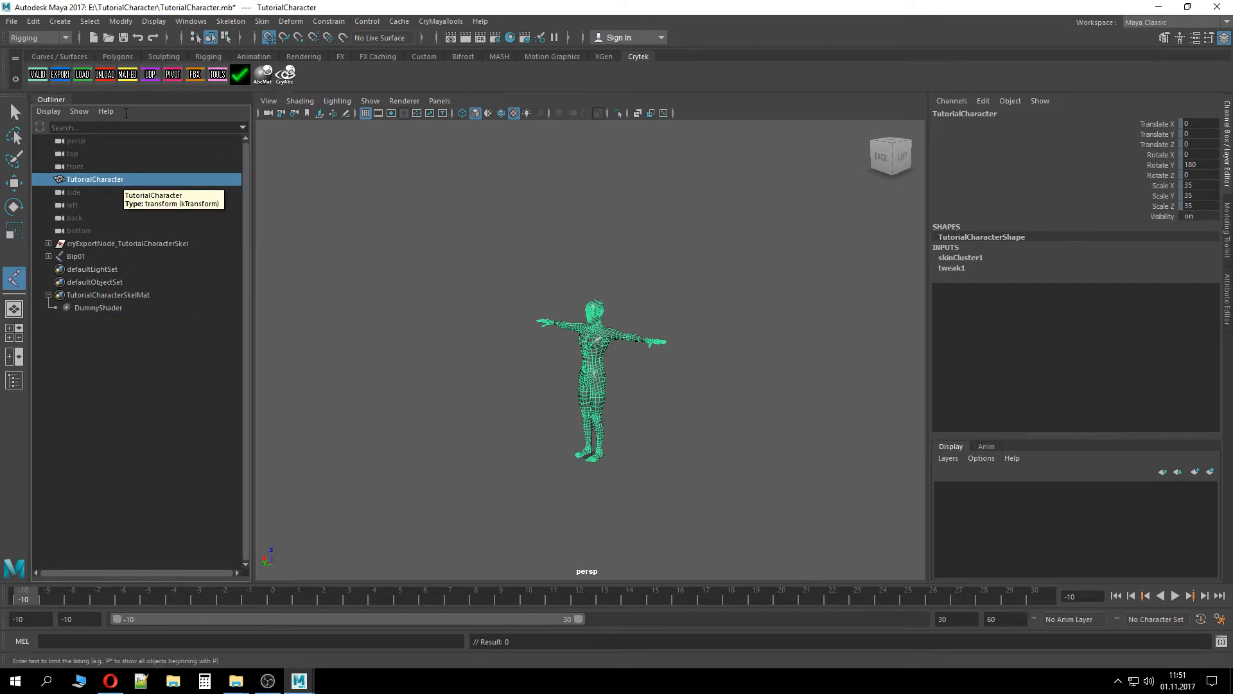
click(128, 78)
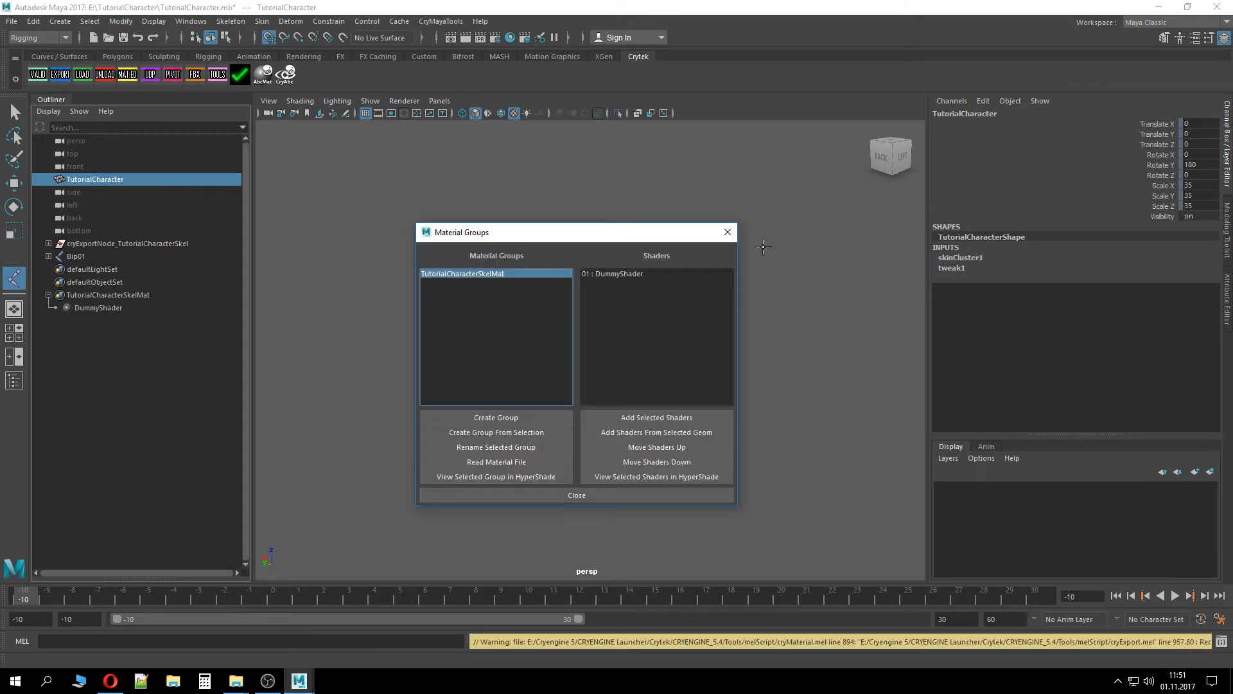
click(727, 232)
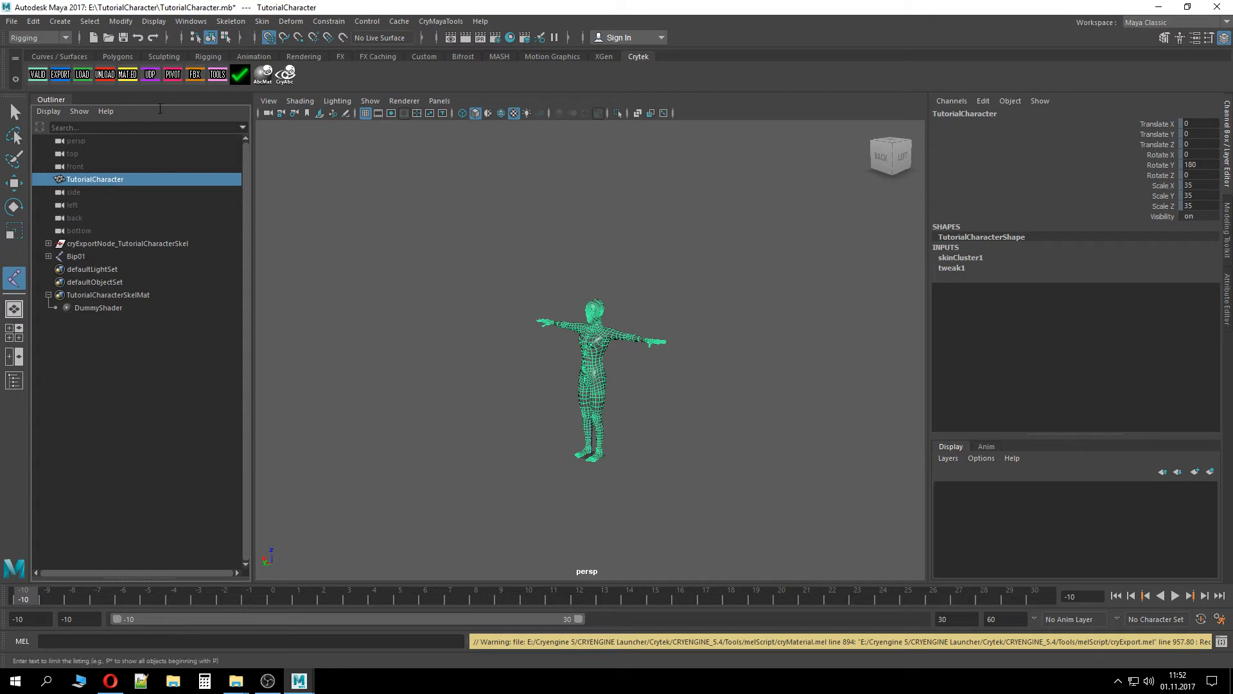
click(217, 75)
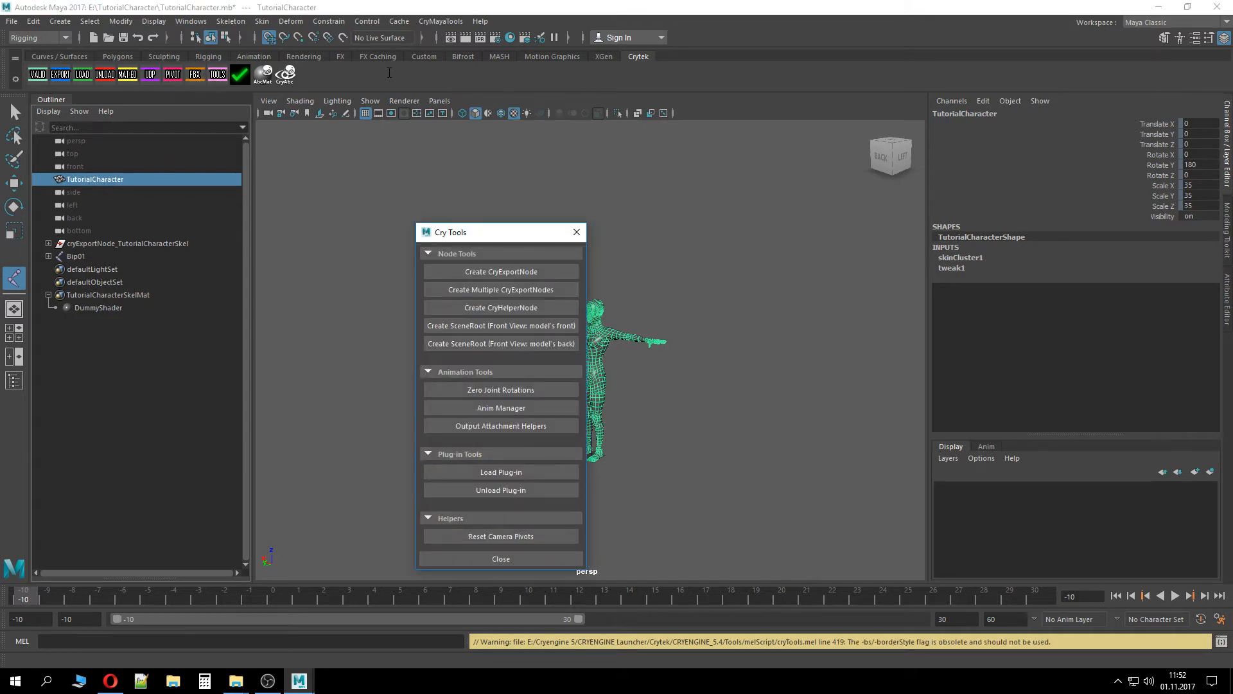
click(479, 271)
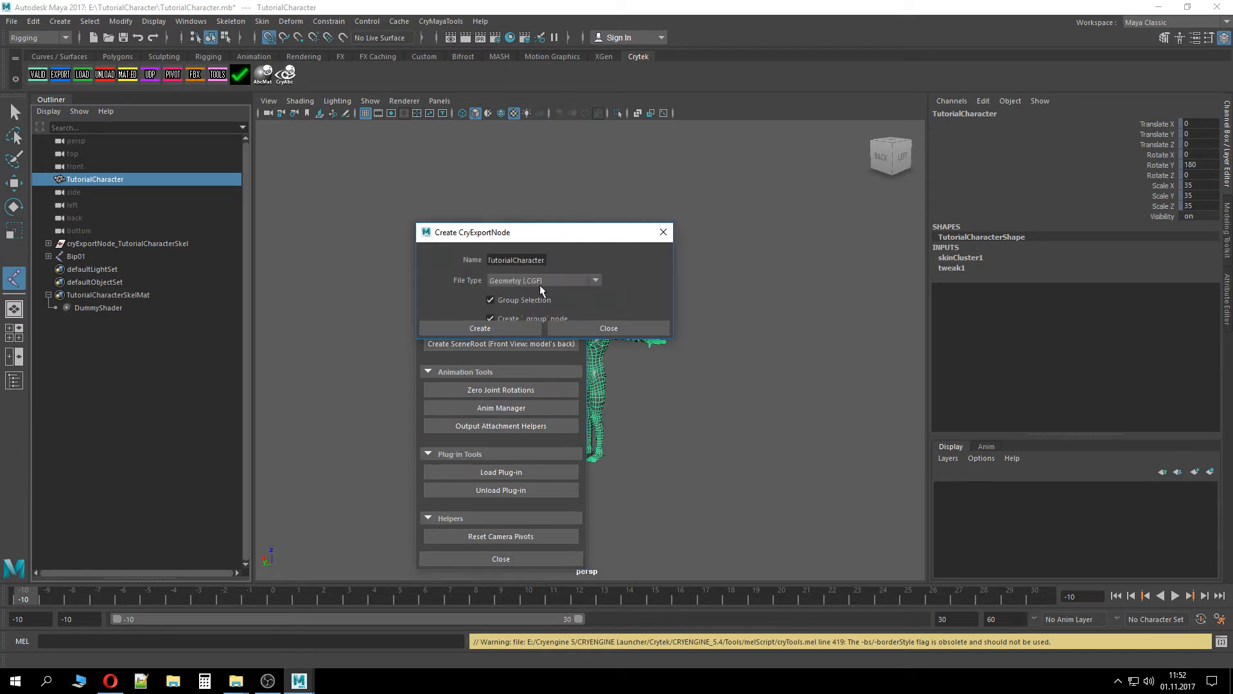
click(609, 328)
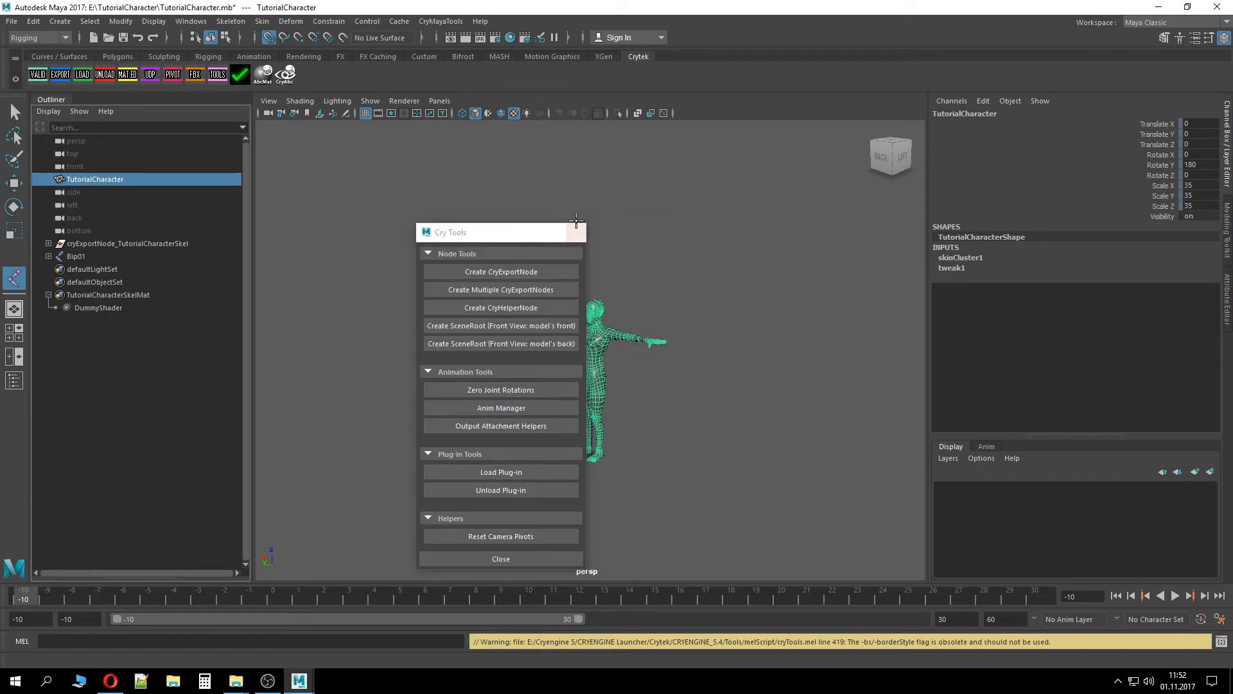
click(580, 232)
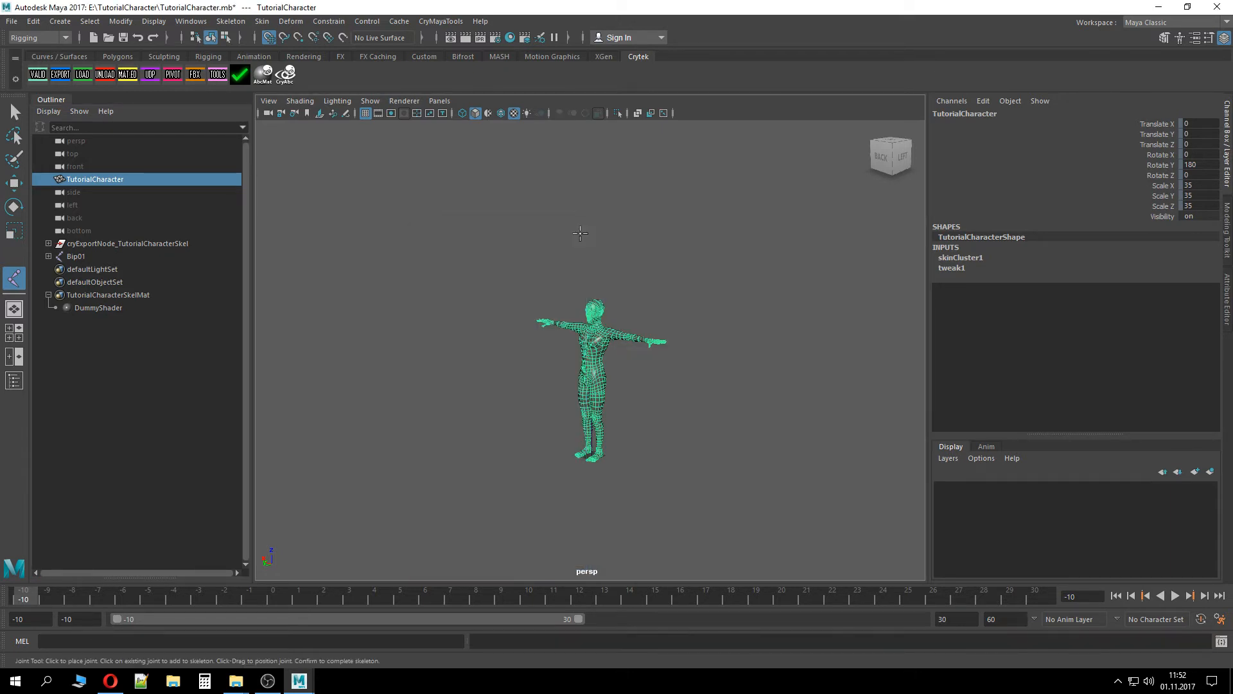
Create a CryExportNode named TutorialCharacterSkin with file type Character Skin (CSKIN) for the selected mesh
click(218, 75)
click(467, 271)
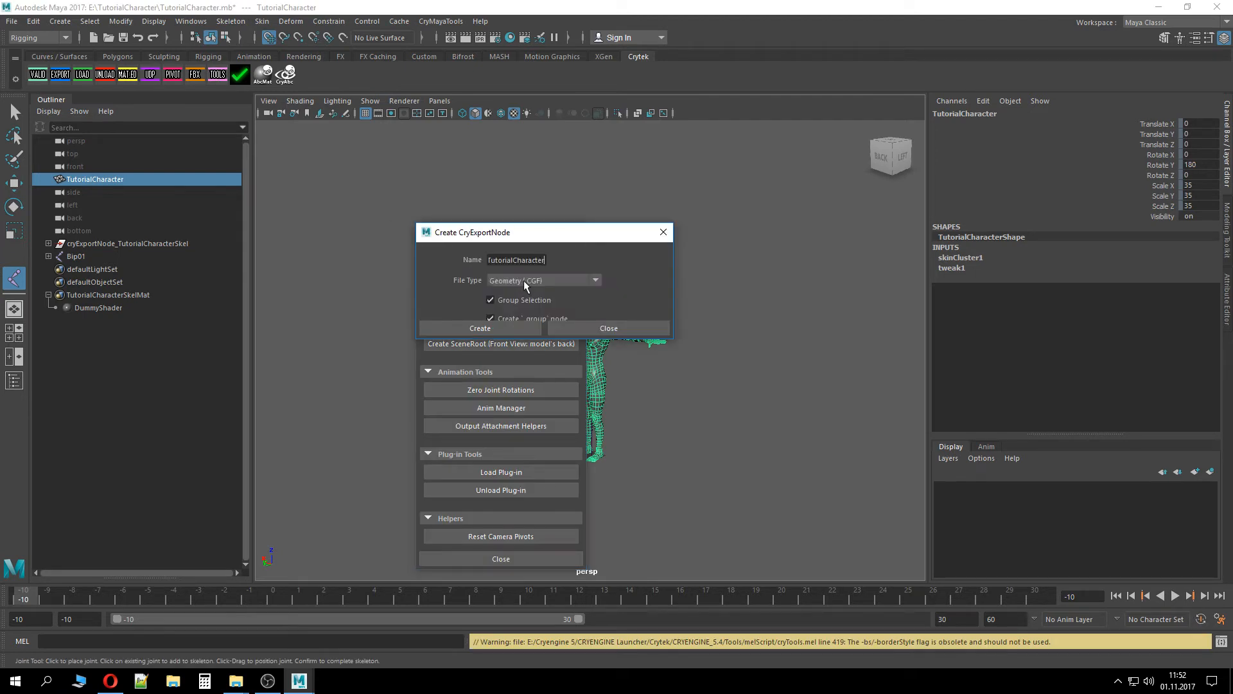
click(541, 282)
click(560, 334)
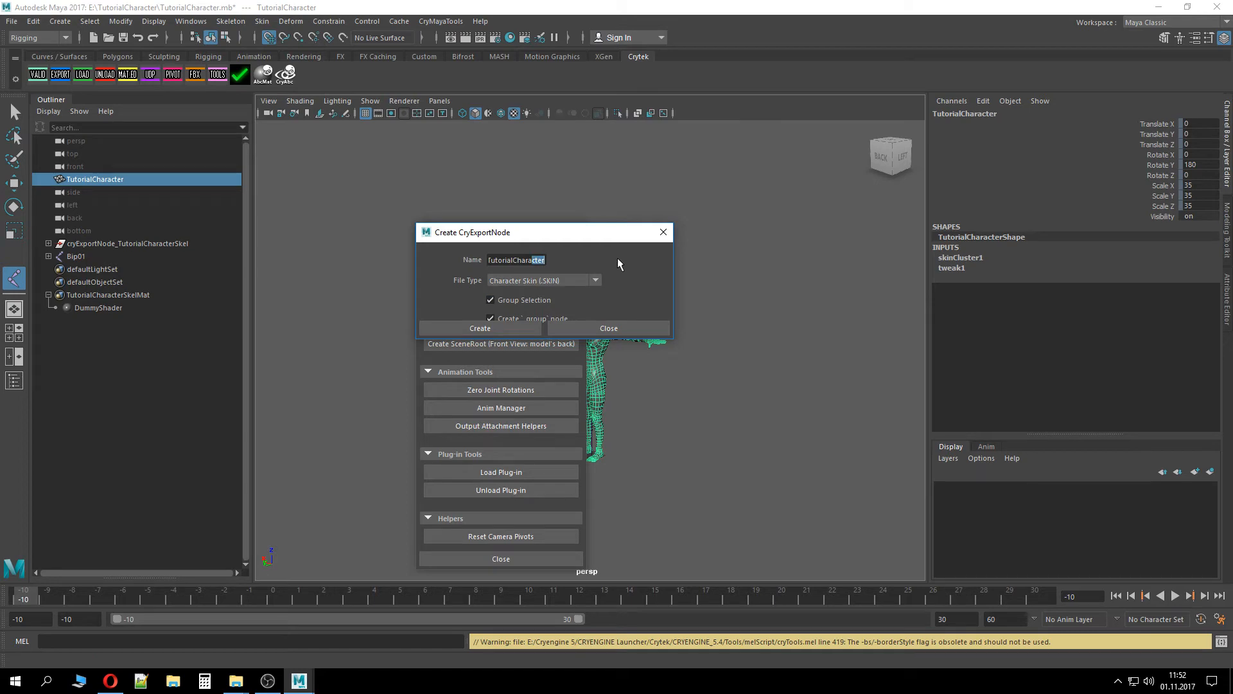
key(End)
text(Skin)
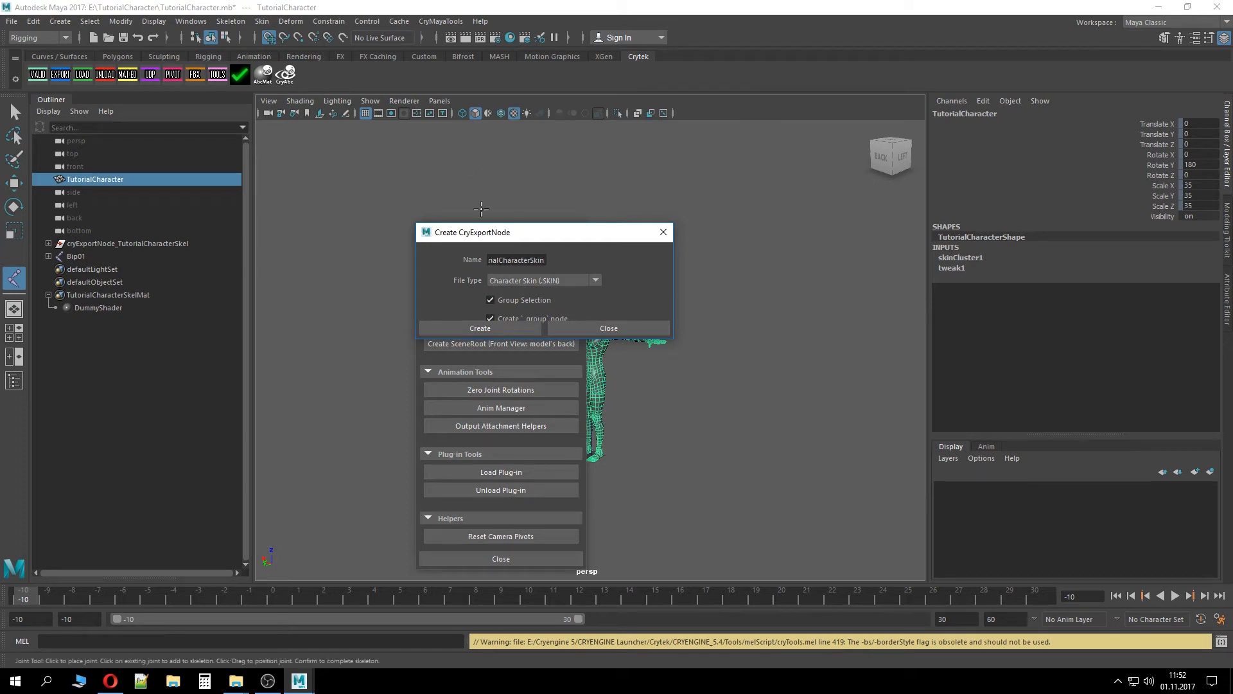
click(480, 328)
click(574, 233)
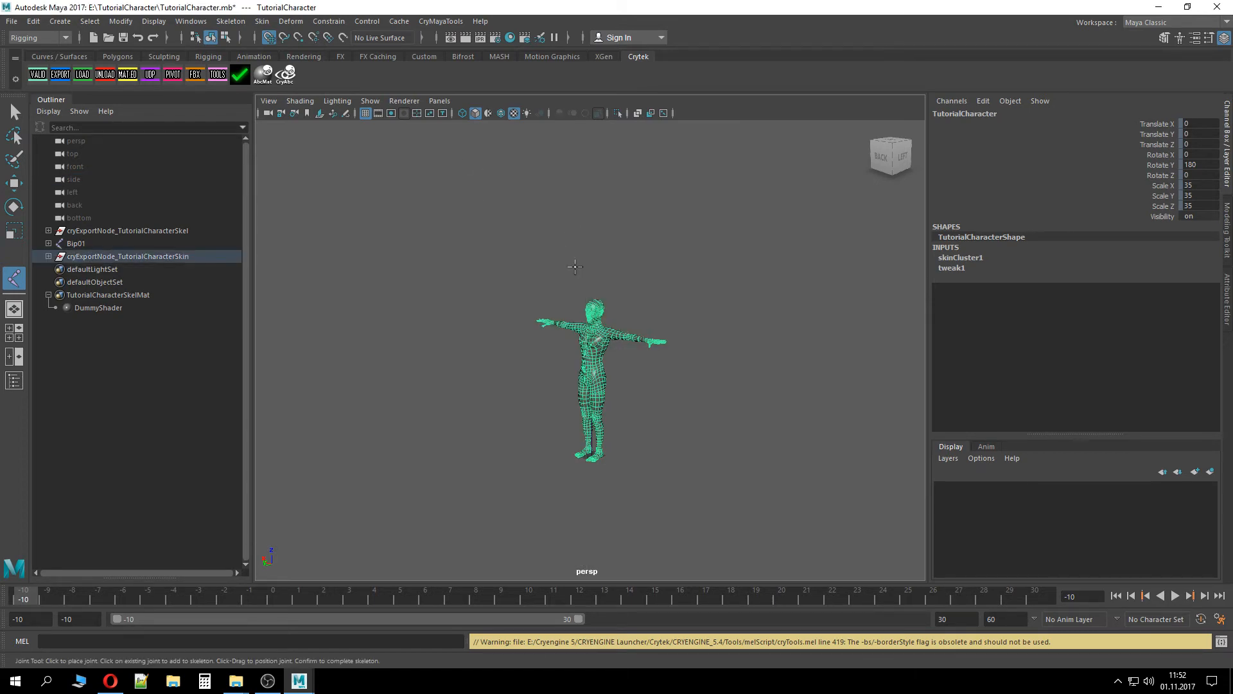
Examine the character in the viewport and the contents of the new skin export node in the Outliner
scroll(617, 322, up, 5)
scroll(623, 315, down, 2)
scroll(634, 307, up, 3)
alt+middle_drag(636, 307, 622, 398)
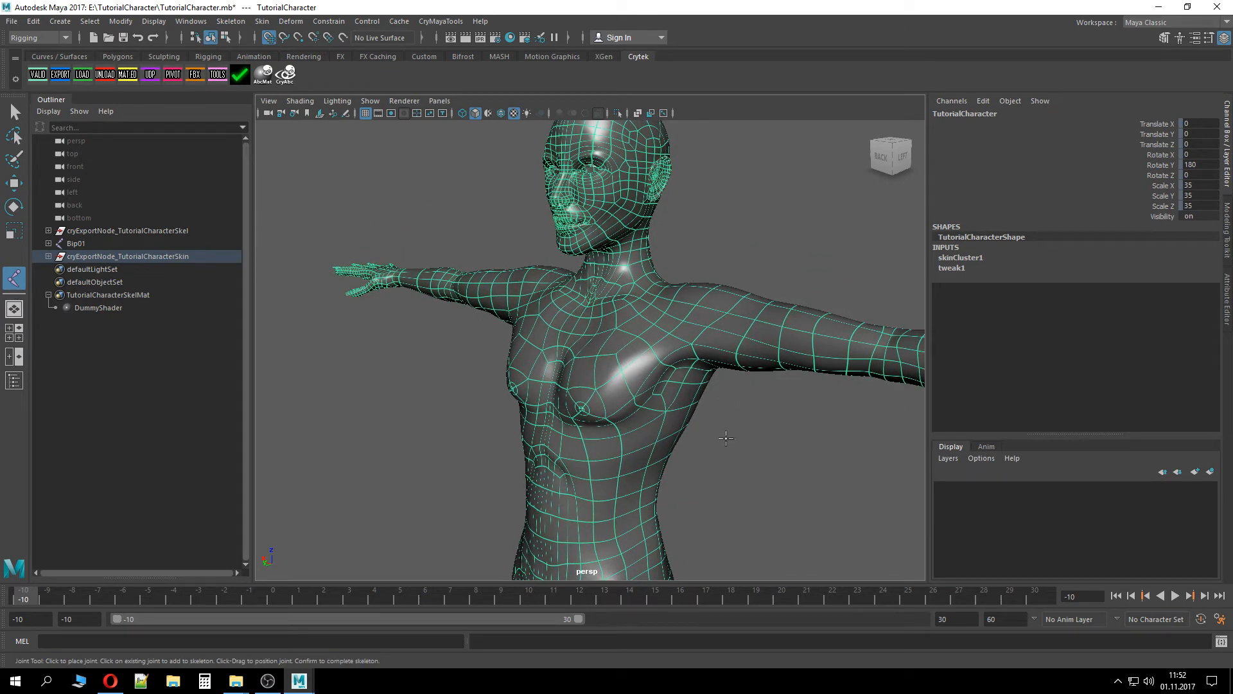
mouse_move(726, 438)
alt+mouse_down()
mouse_move(710, 397)
mouse_move(713, 436)
alt+mouse_up()
alt+right_drag(713, 436, 659, 496)
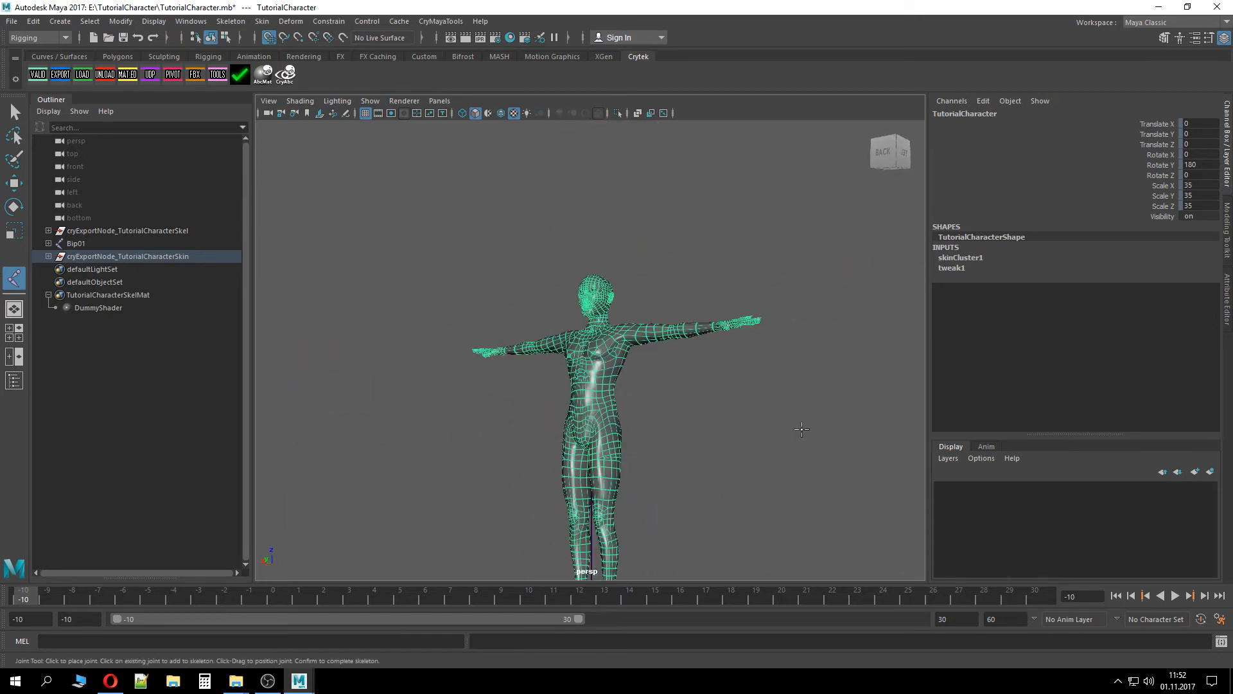
alt+drag(627, 405, 614, 428)
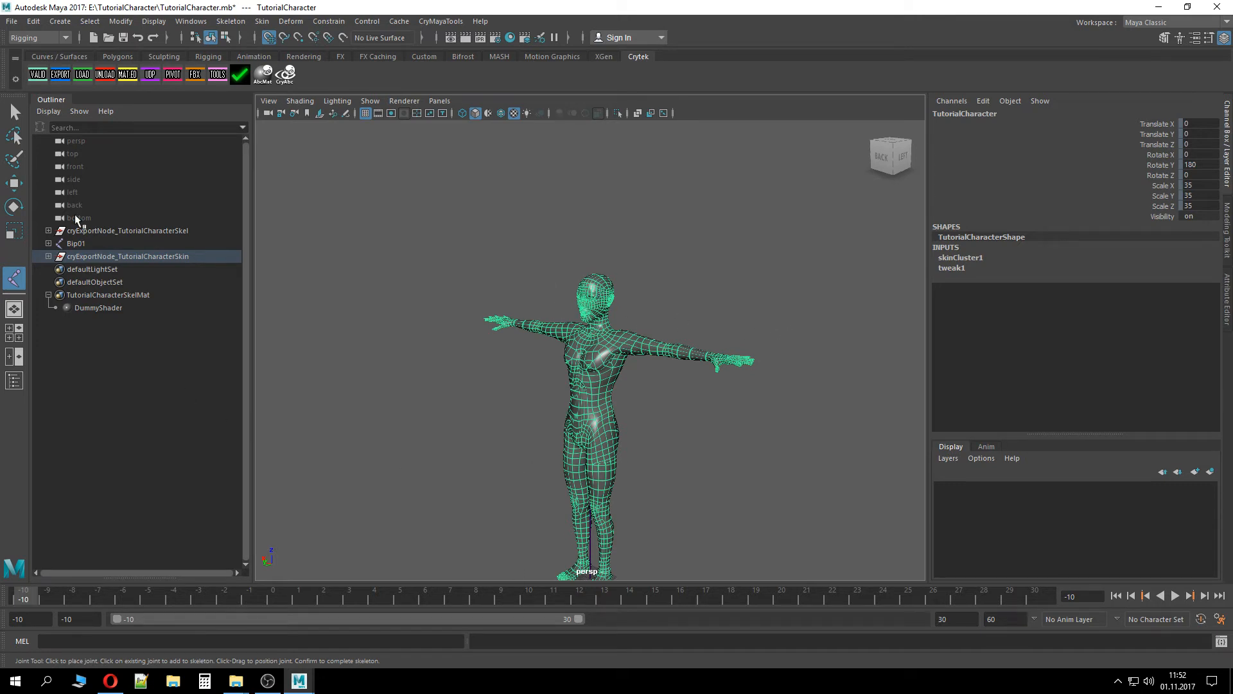
click(187, 256)
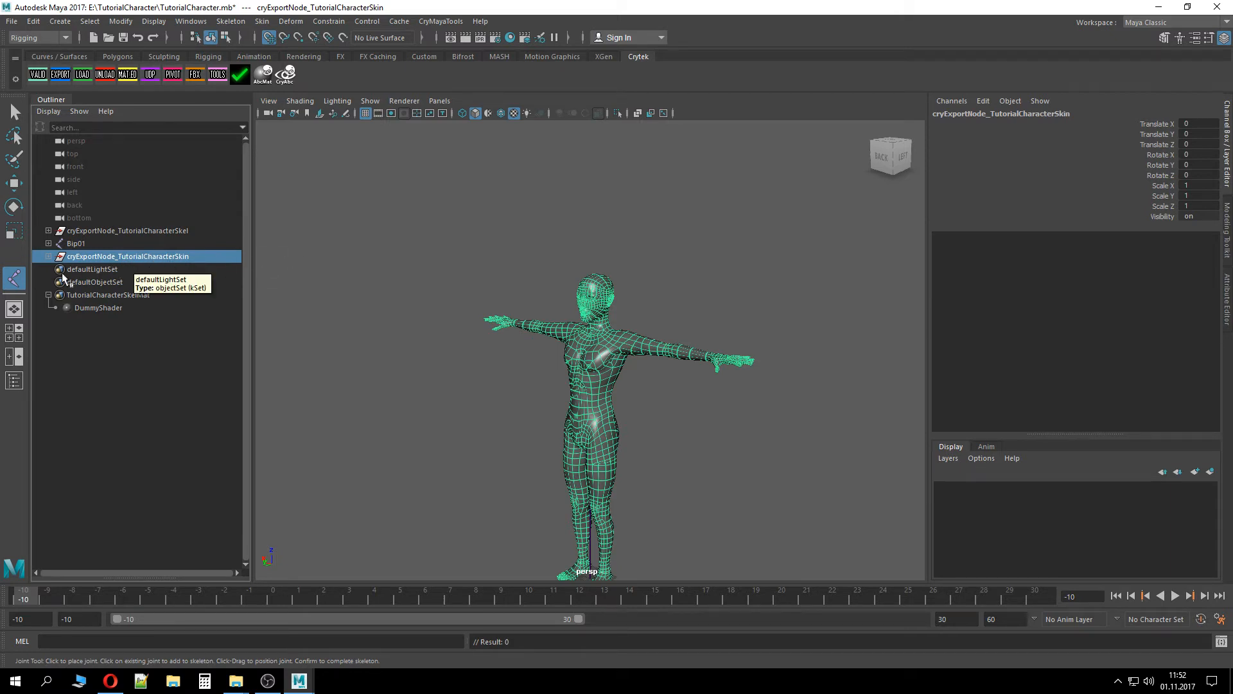
click(49, 257)
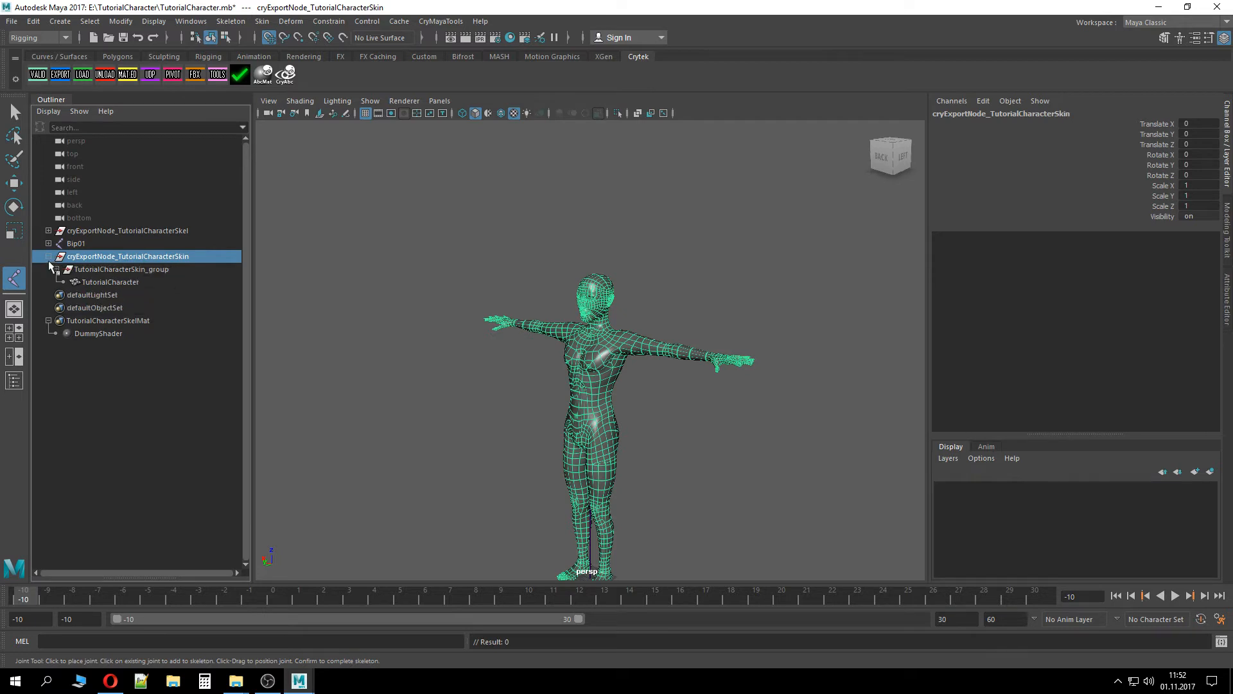
click(106, 282)
Create a material group named TutorialCharacterSkinMat from the selected skin export node
click(133, 256)
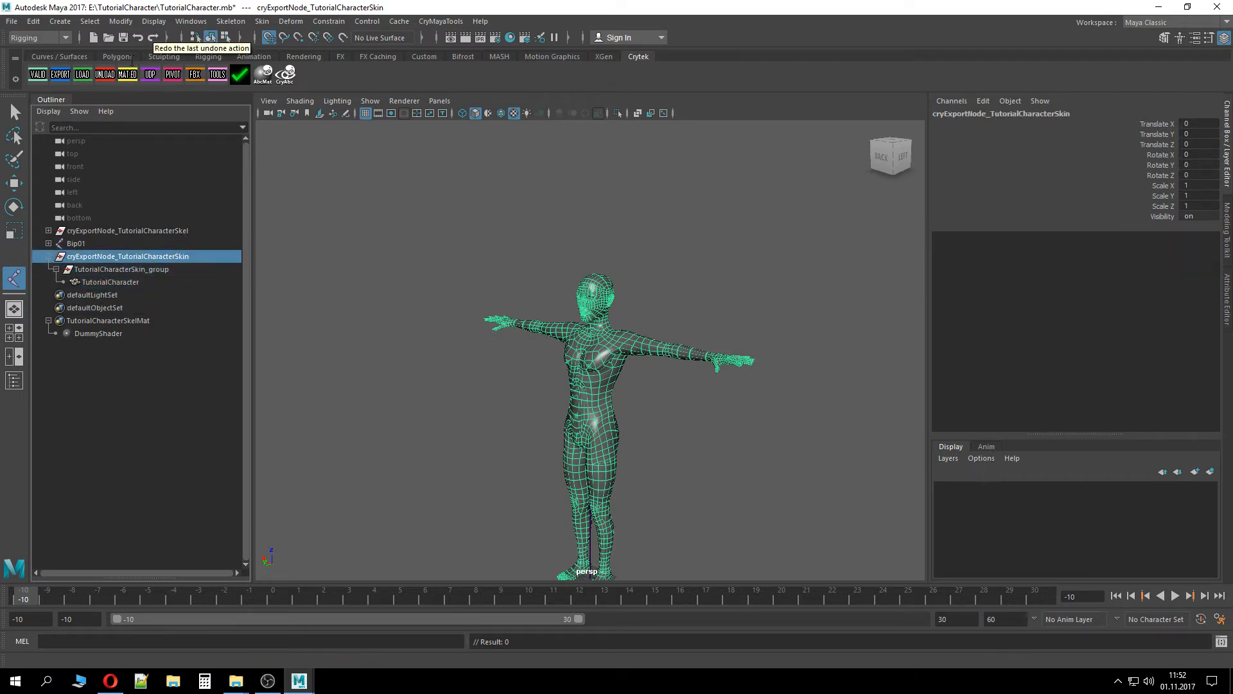
click(127, 74)
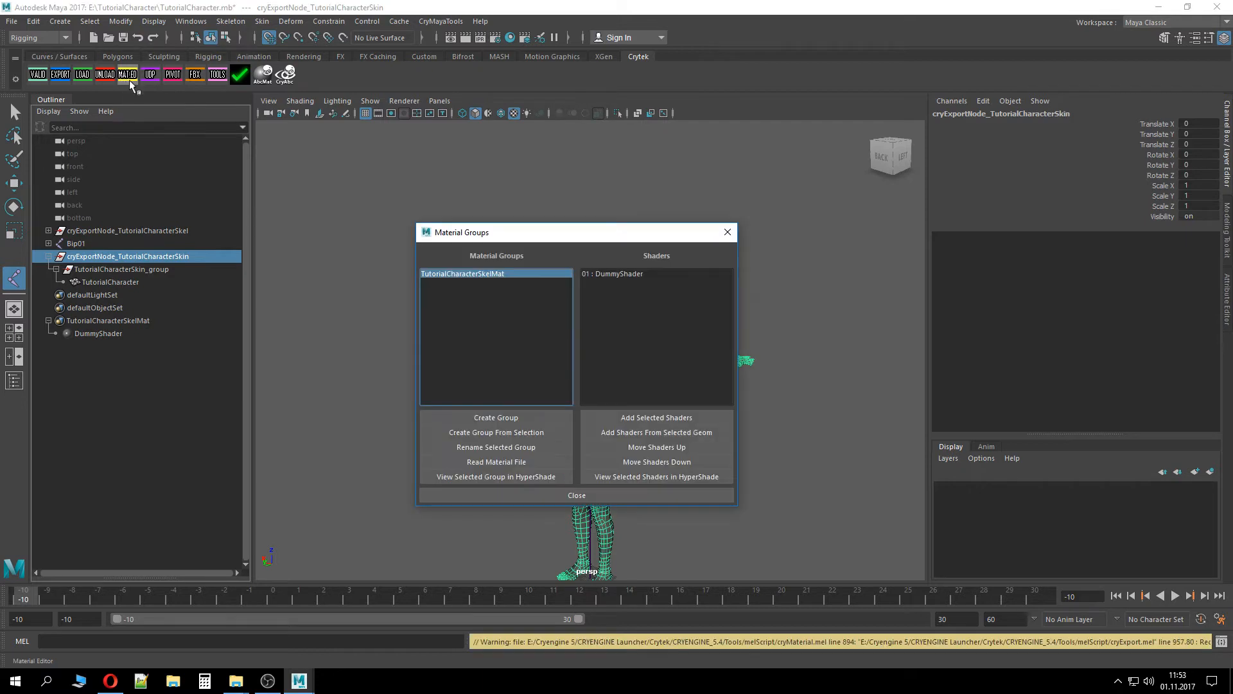
click(558, 432)
click(673, 335)
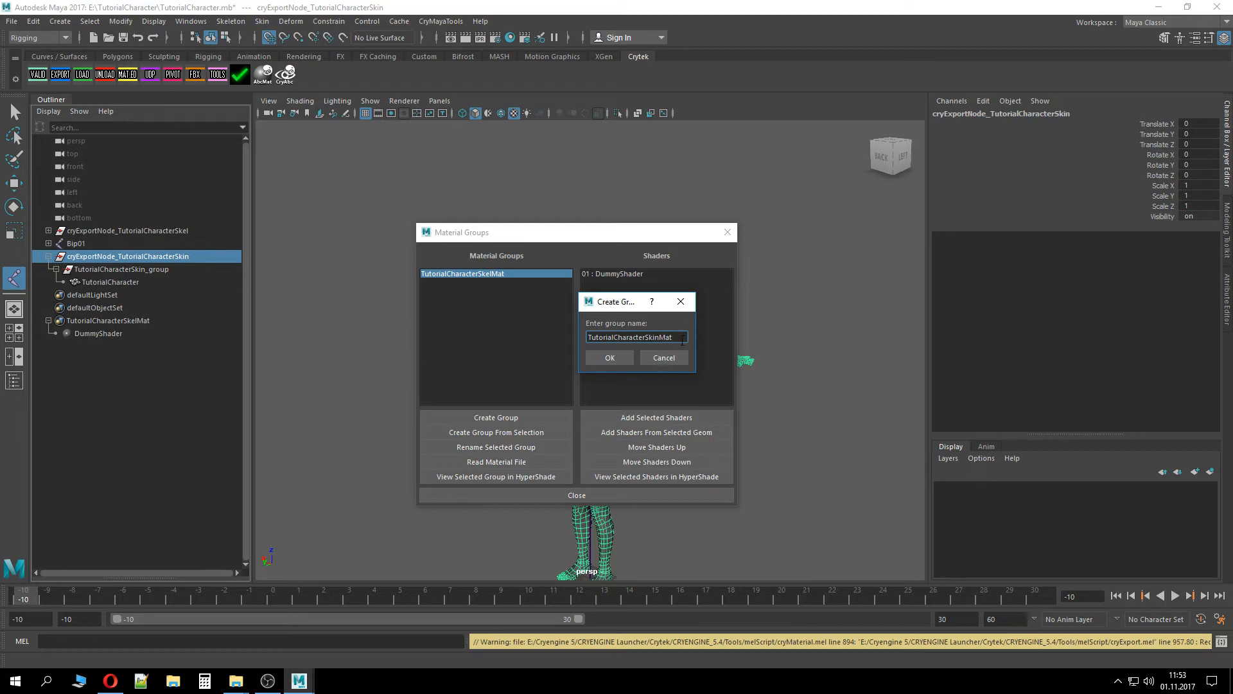
click(610, 358)
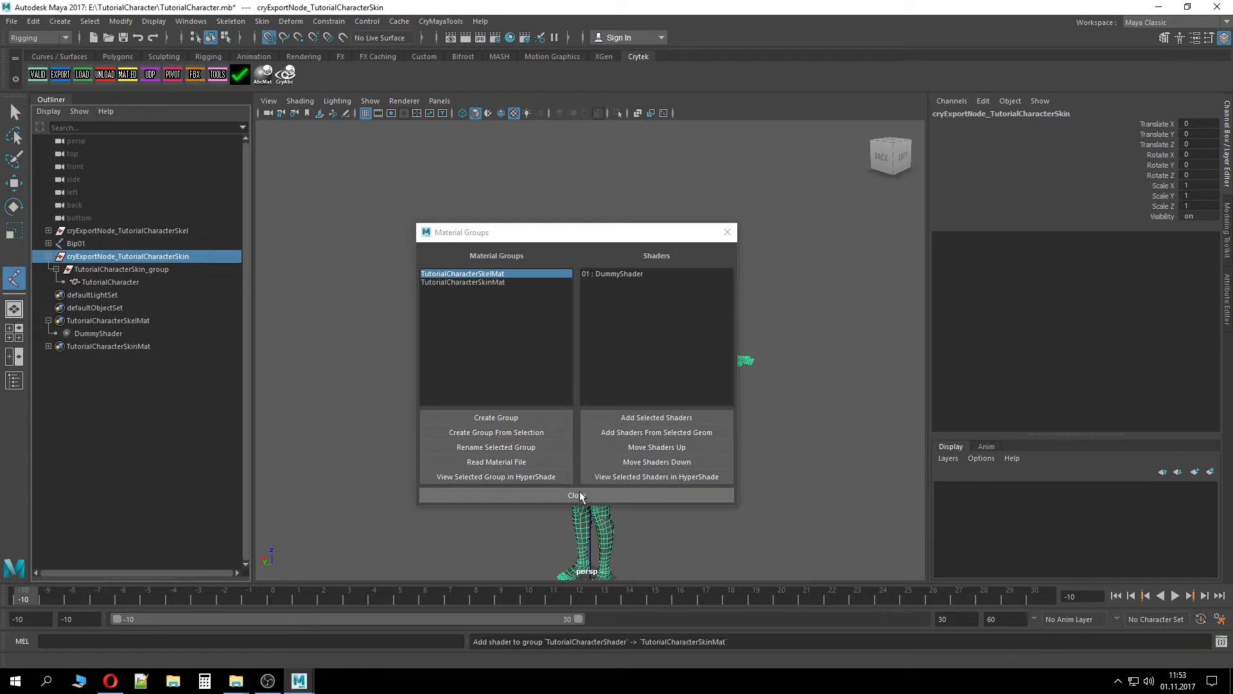
click(475, 282)
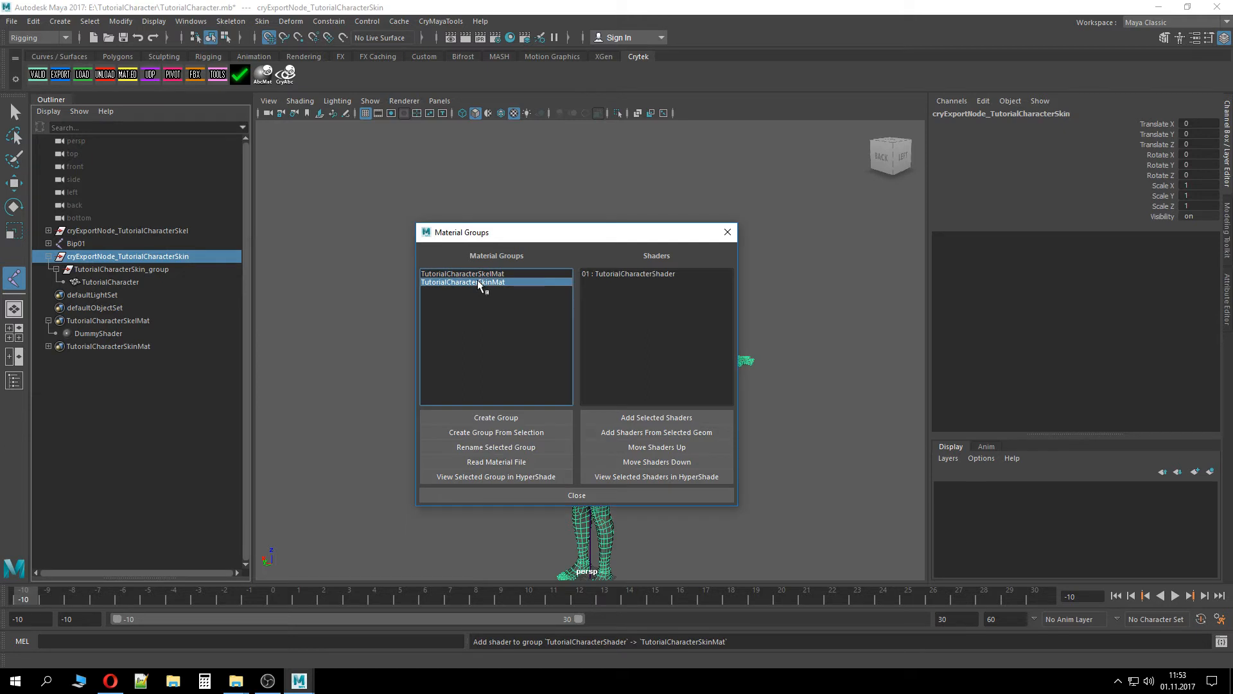
click(608, 496)
Set the Physicalise attribute of TutorialCharacterShader in TutorialCharacterSkinMat to Default
click(125, 350)
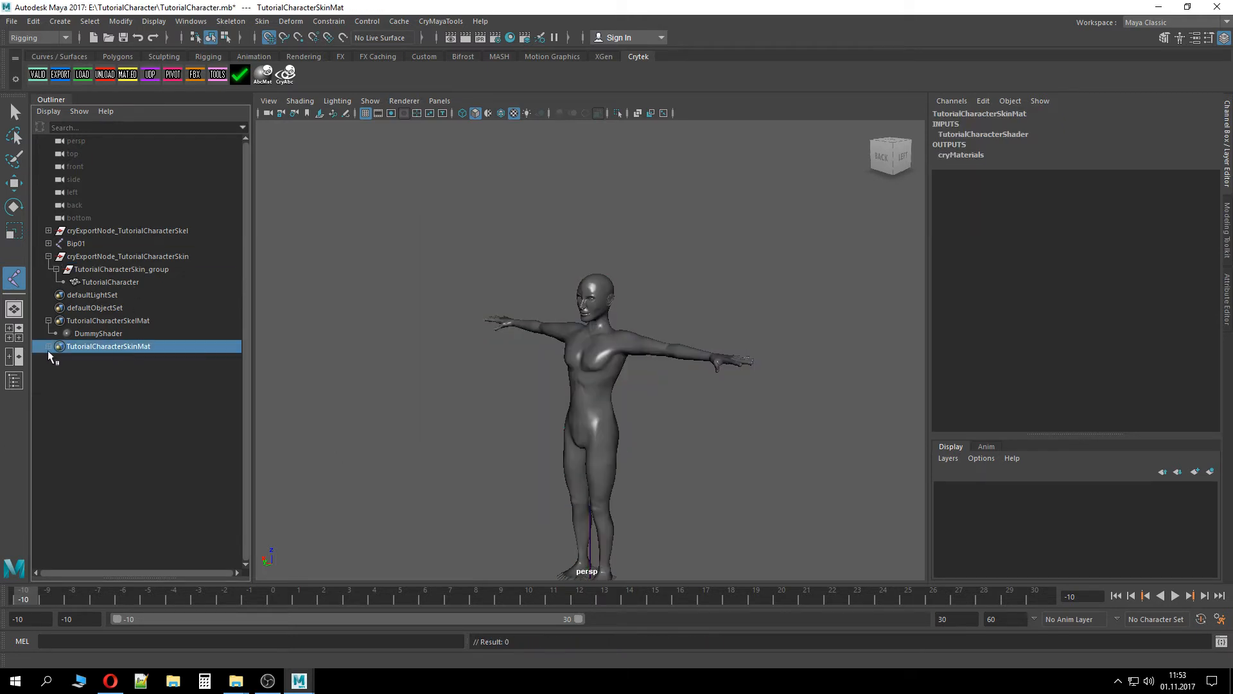
click(49, 346)
click(165, 361)
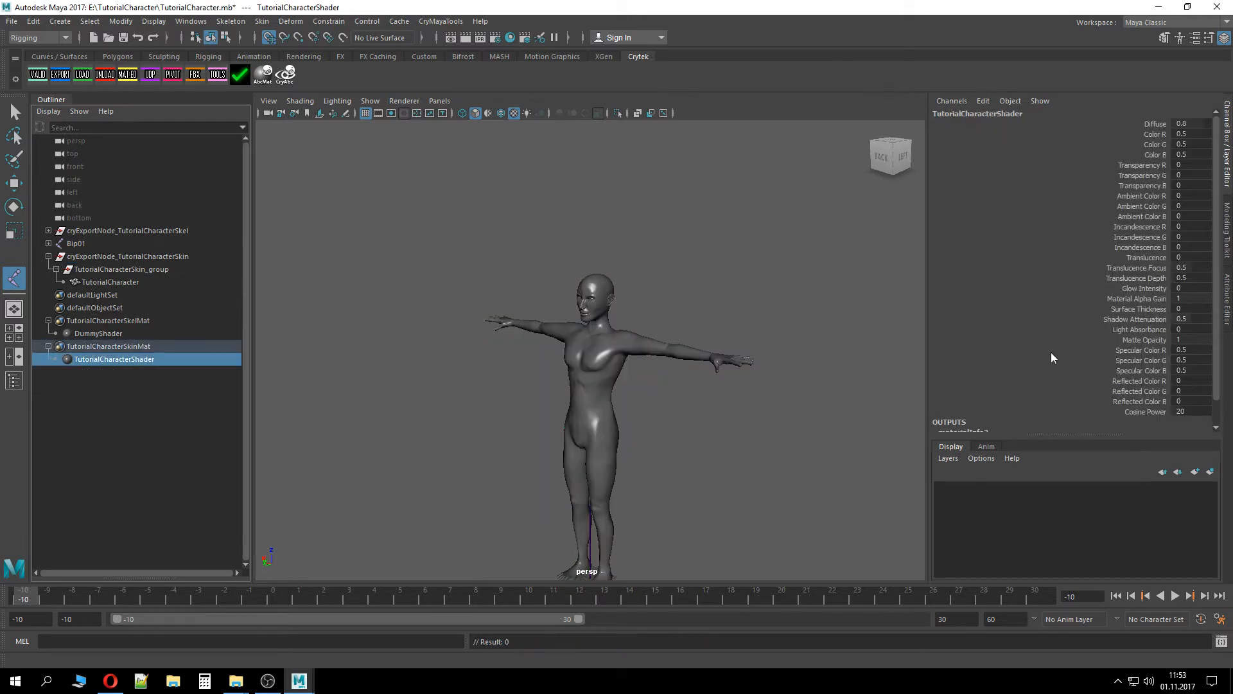
click(1228, 292)
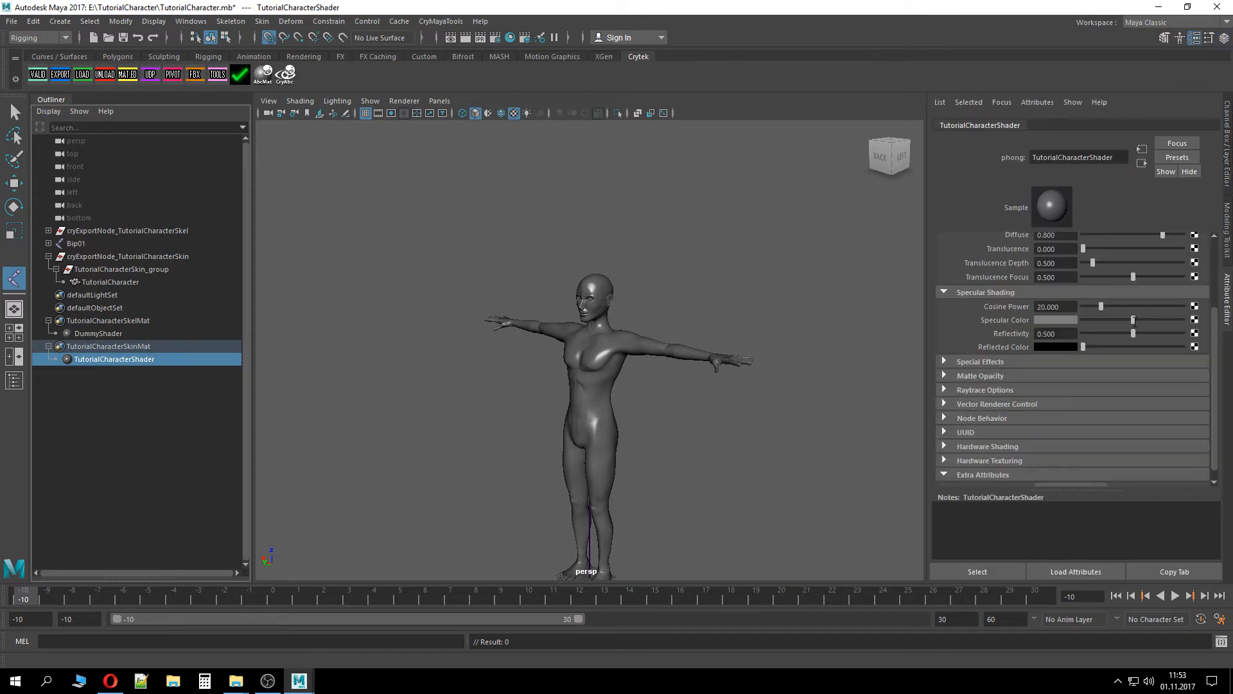
scroll(1171, 455, down, 1)
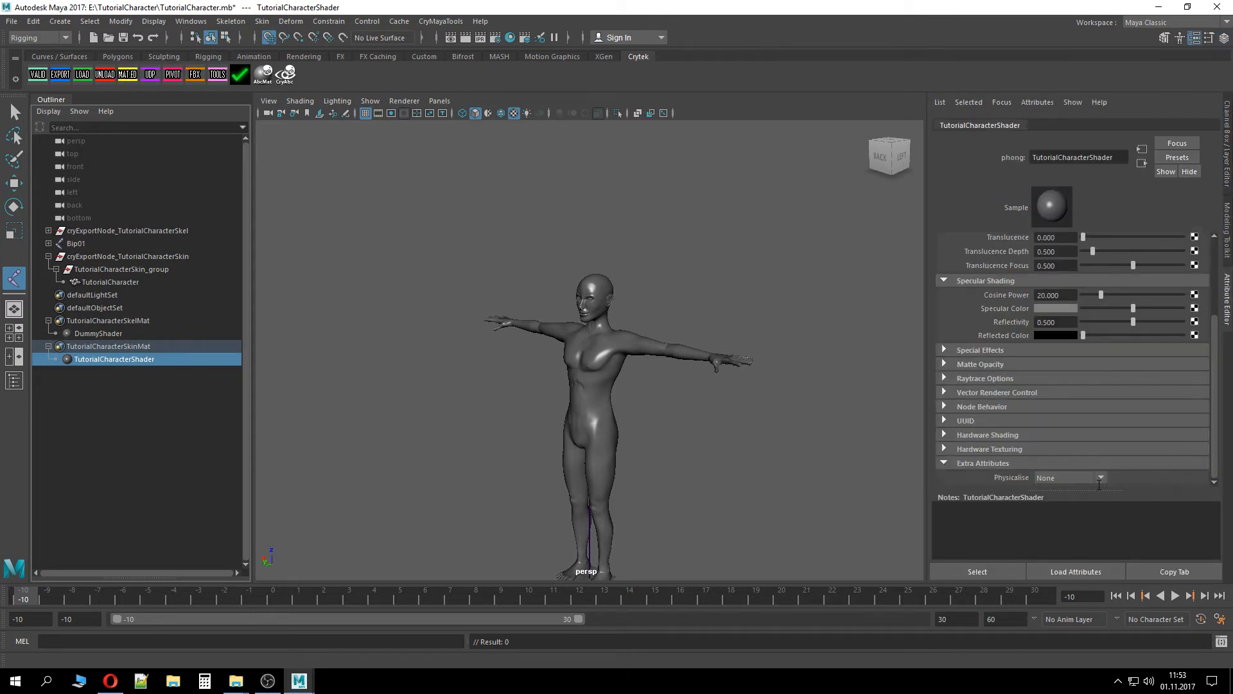
click(1101, 479)
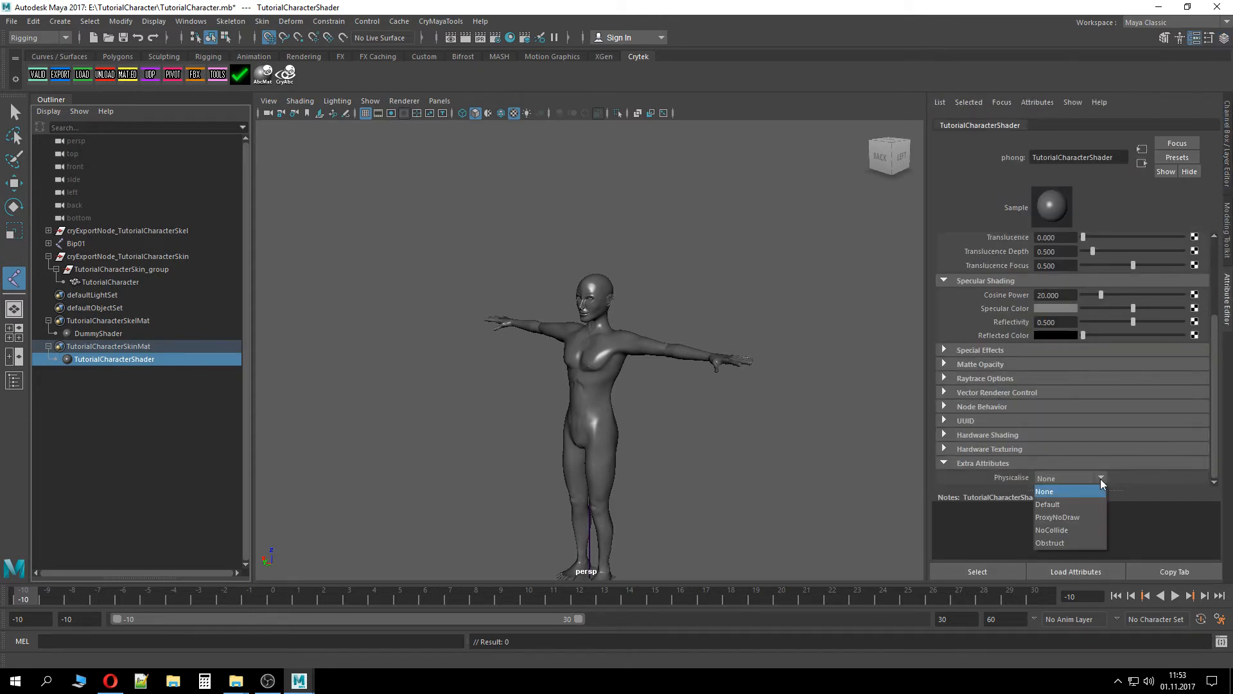
click(1064, 503)
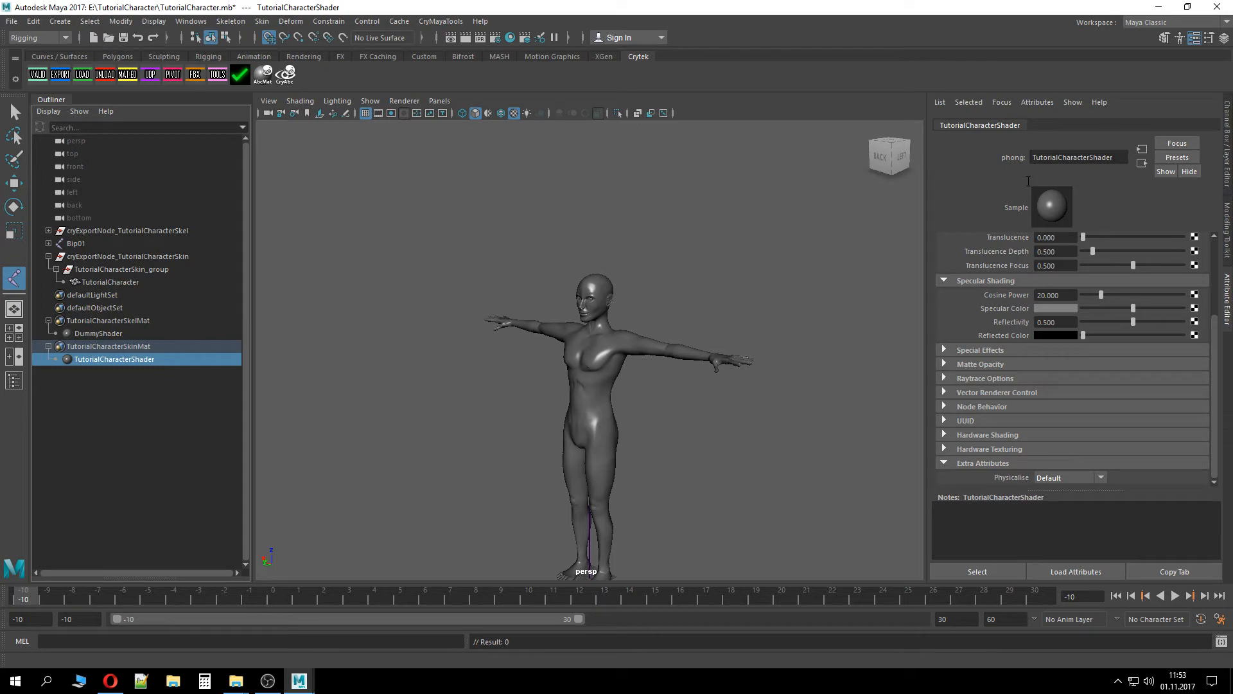
Save the scene and run the Cry validation
click(687, 370)
key(ctrl+s)
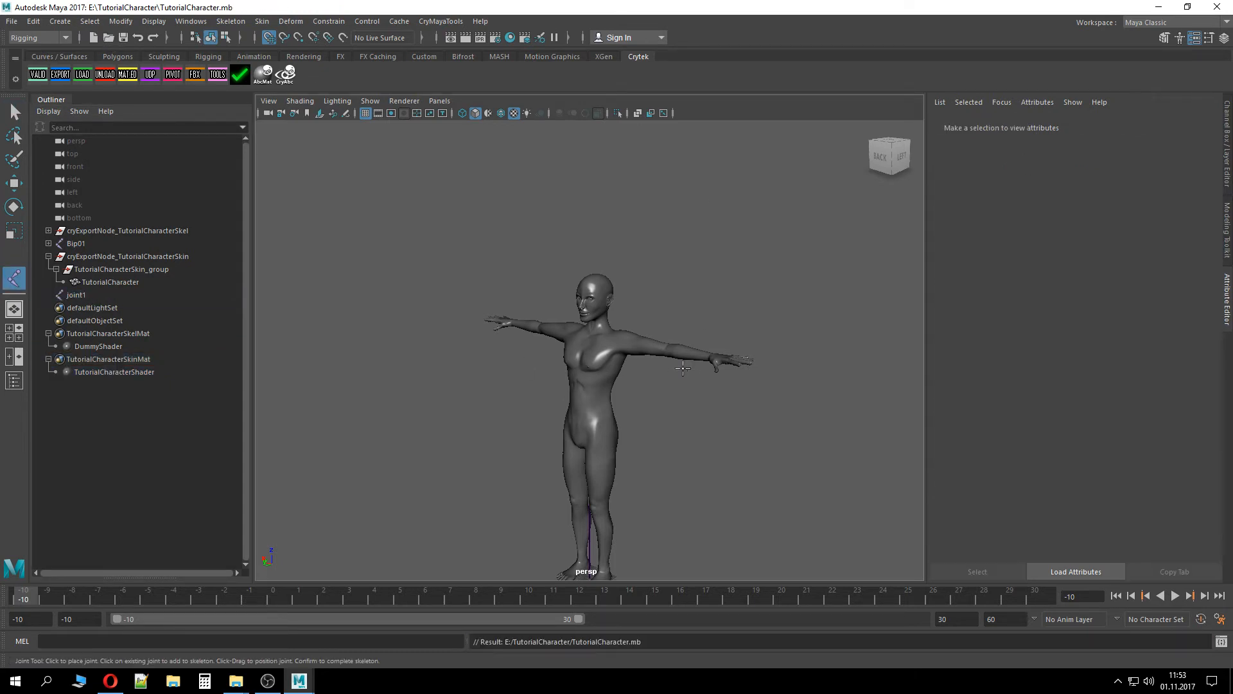
click(41, 74)
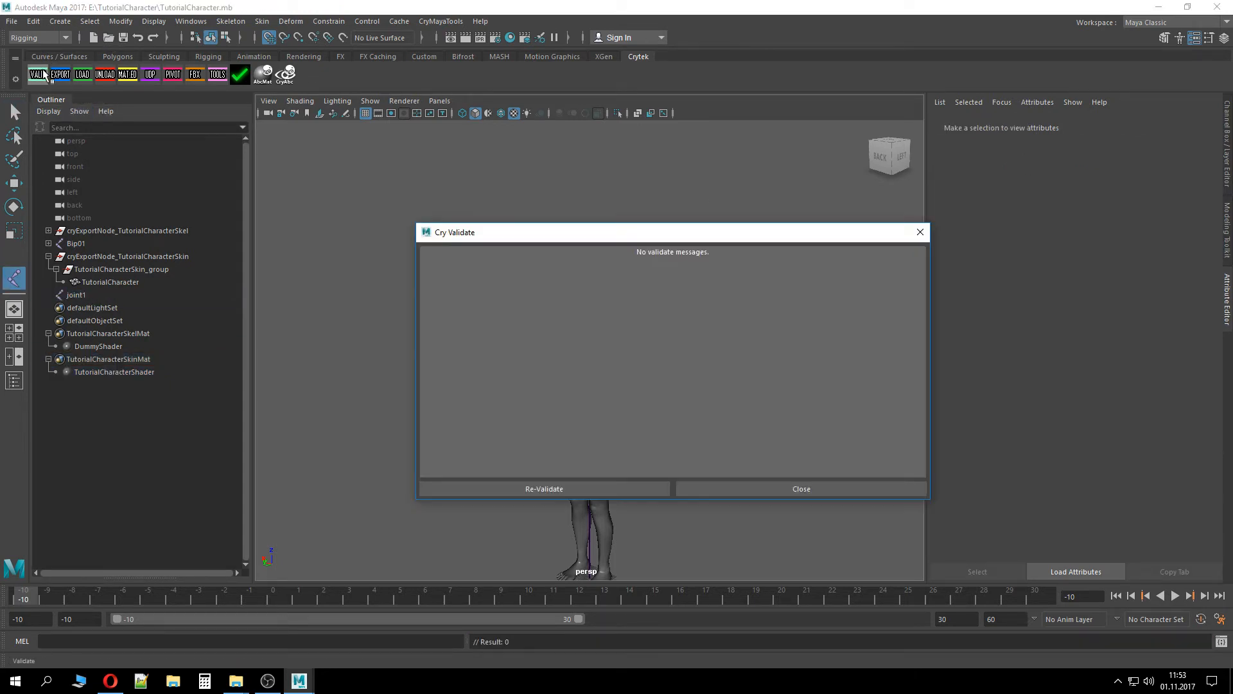
click(749, 486)
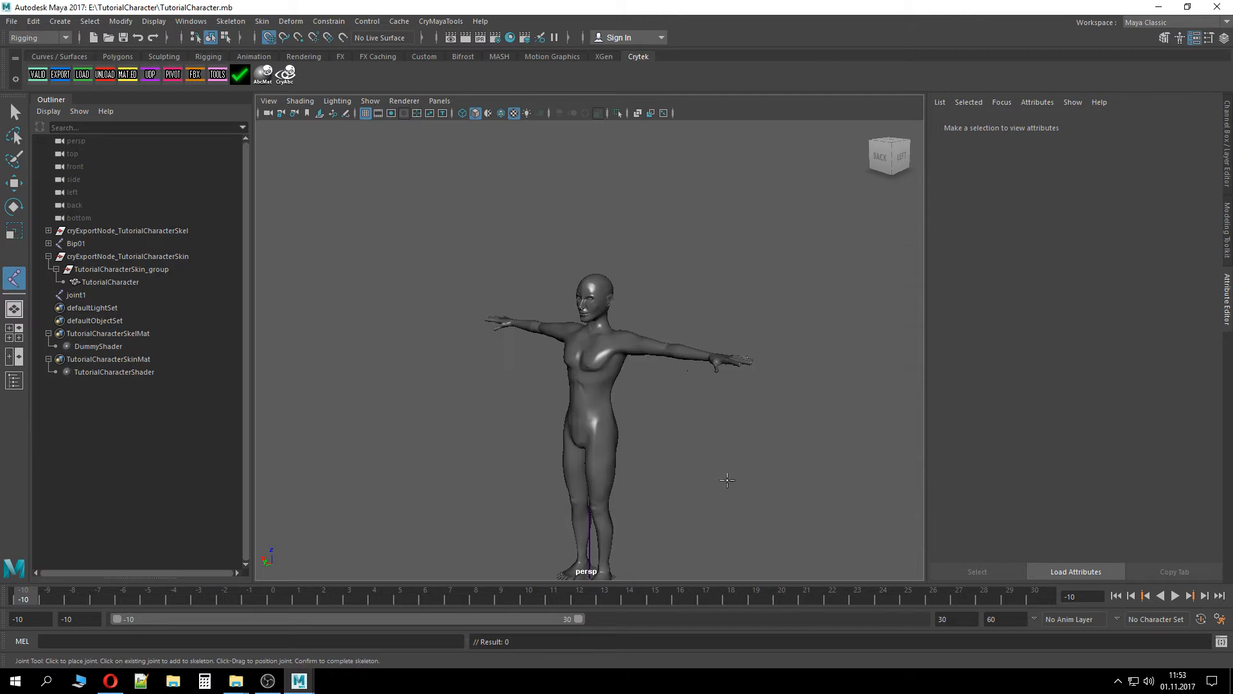
Delete the stray joint1 from the scene and re-run the Cry validation
click(49, 256)
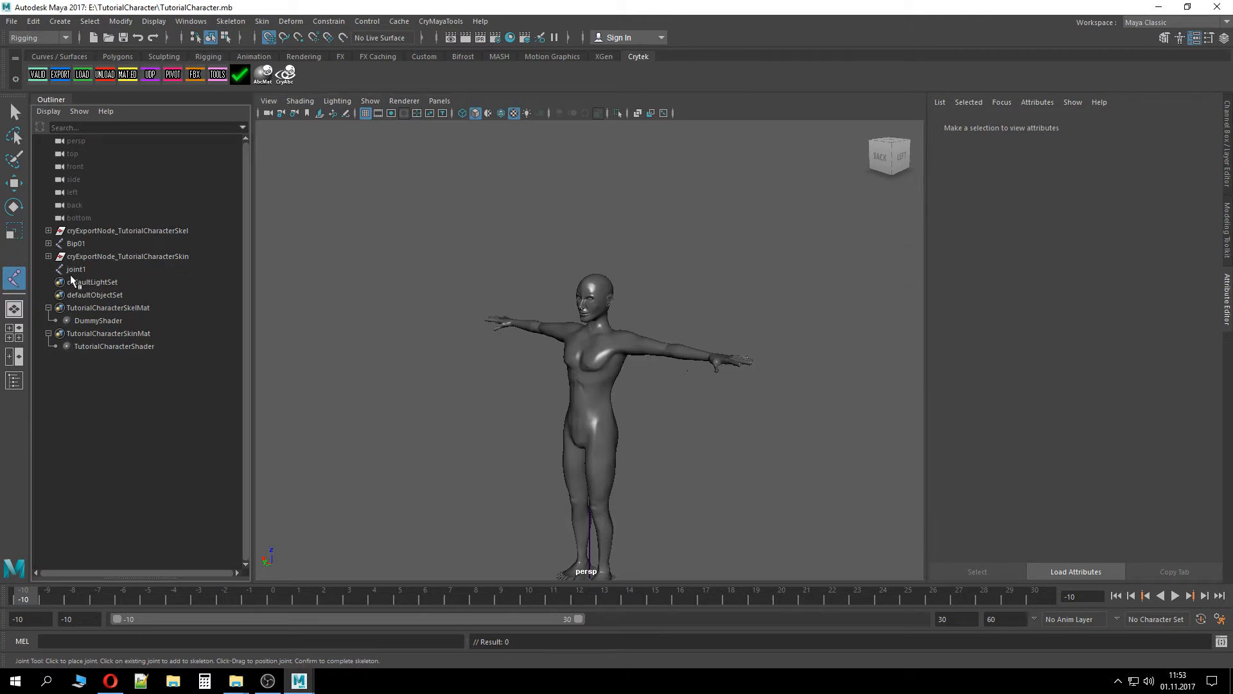
click(73, 271)
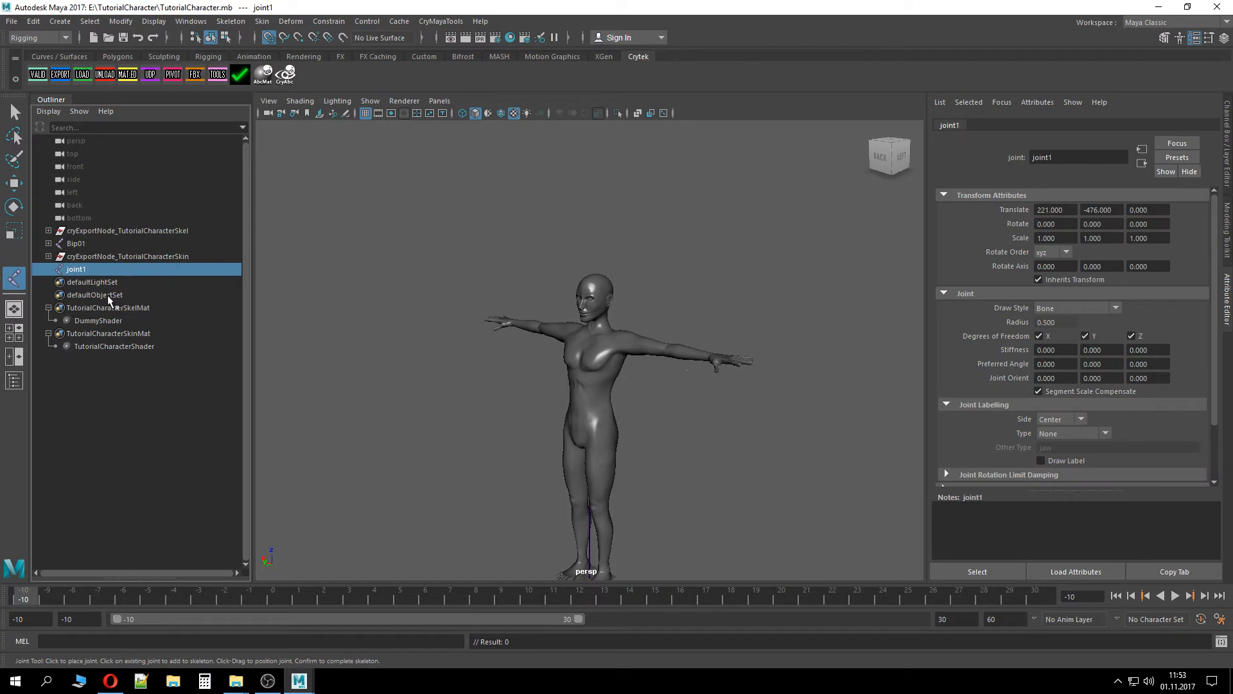
key(Delete)
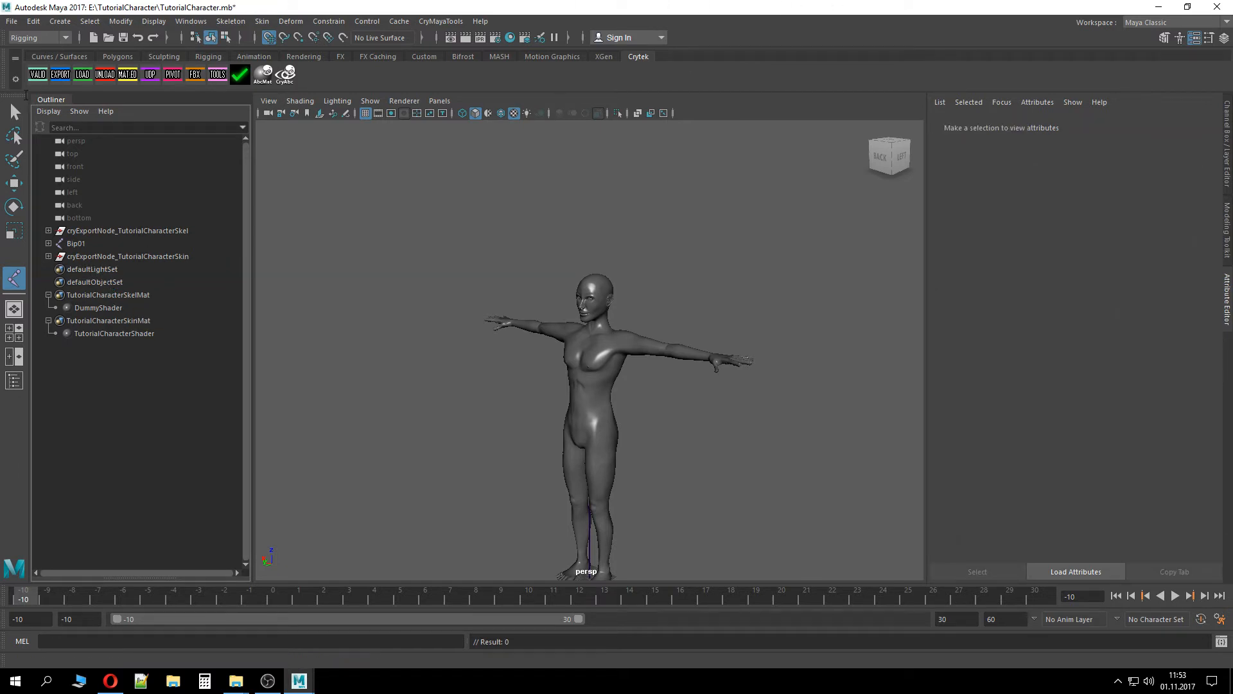
click(38, 74)
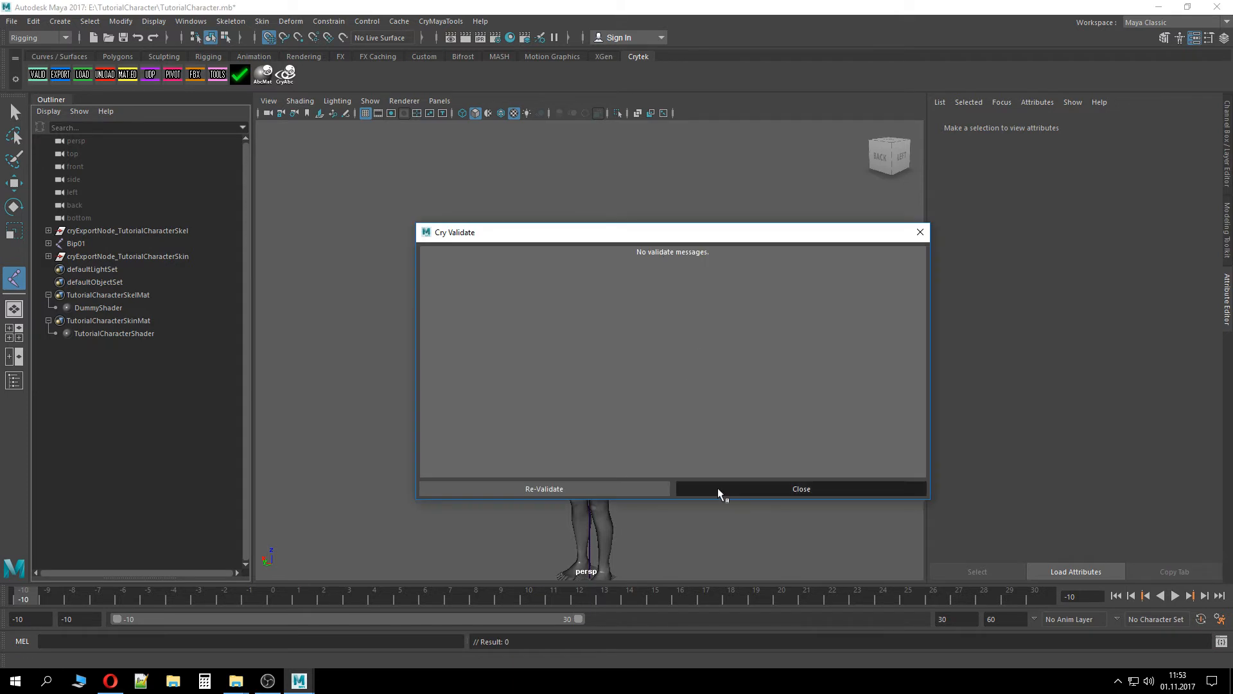
click(719, 489)
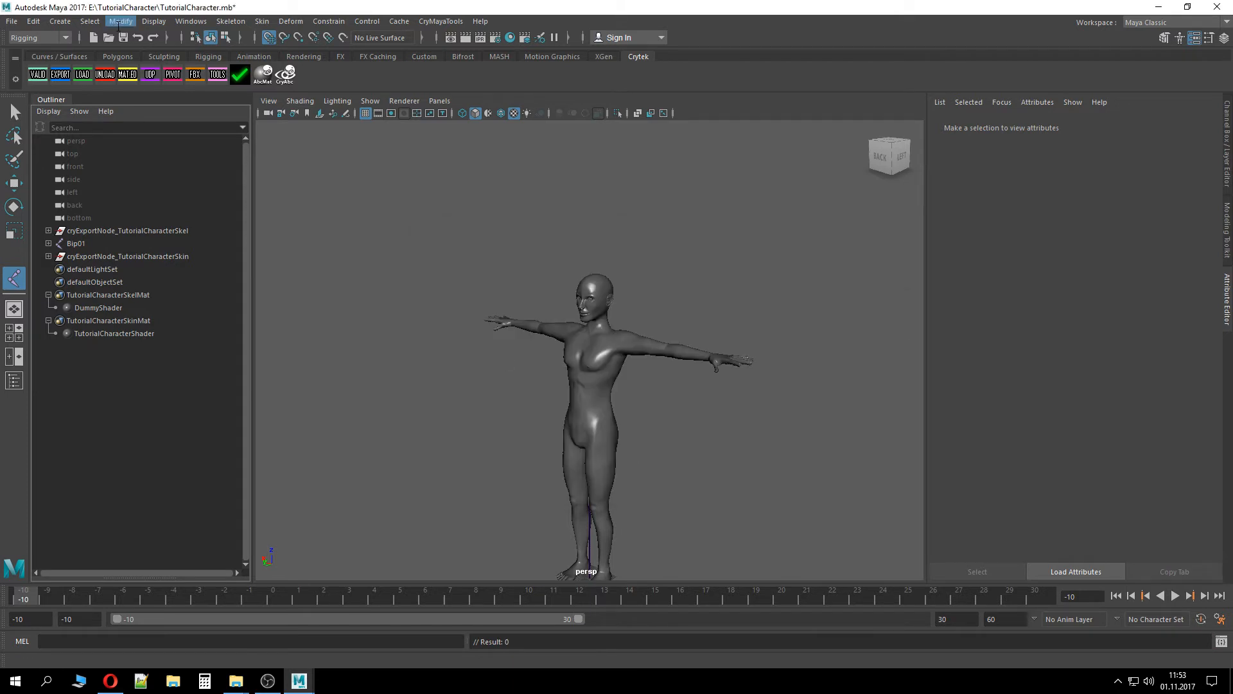
Export all Cry export nodes and generate the material files from the Crytek Export dialog
click(223, 82)
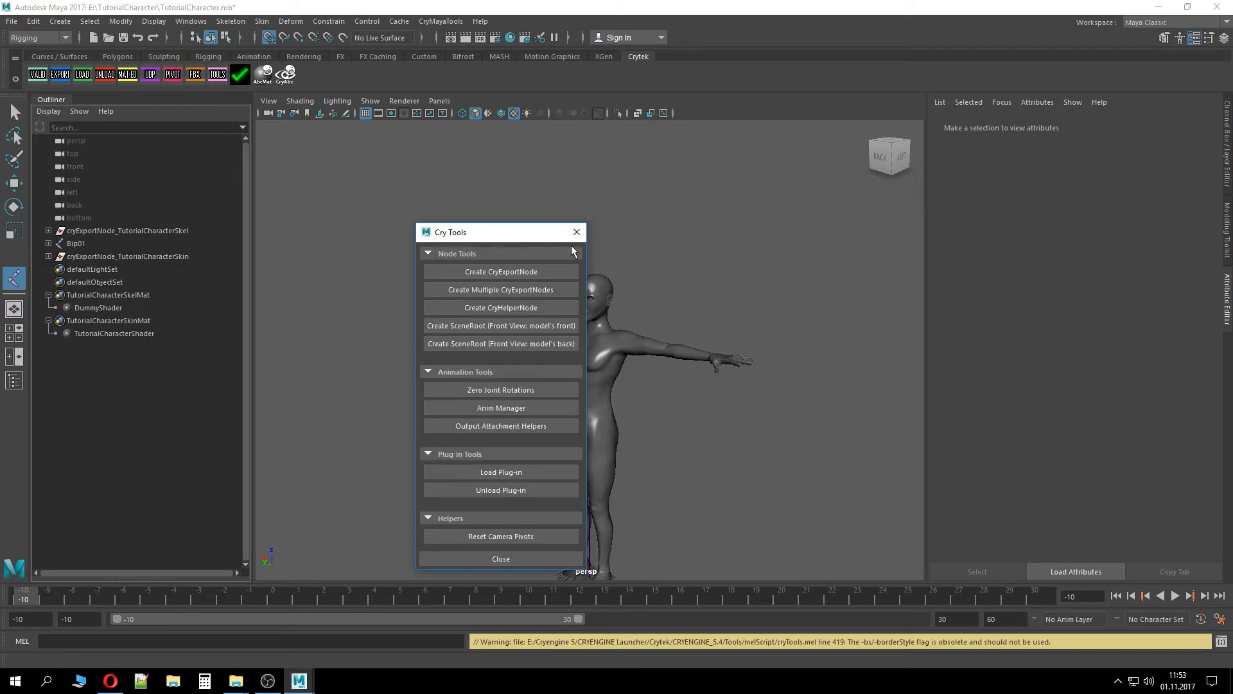
click(576, 232)
click(67, 75)
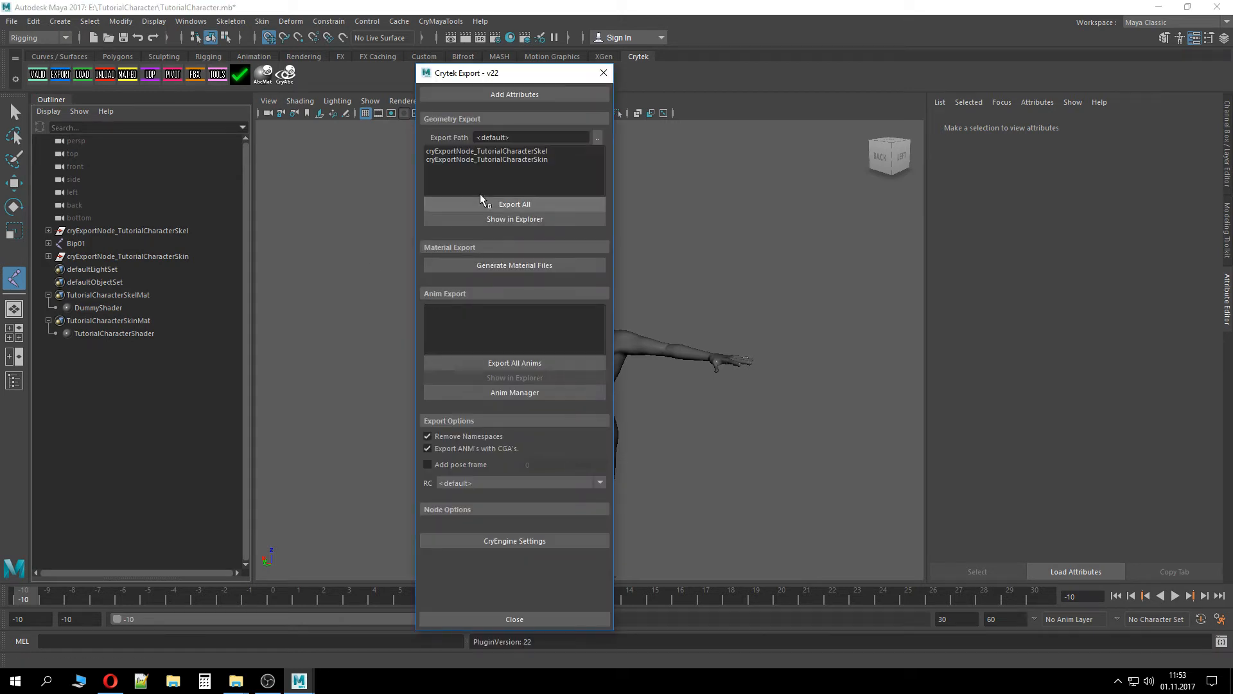
click(545, 206)
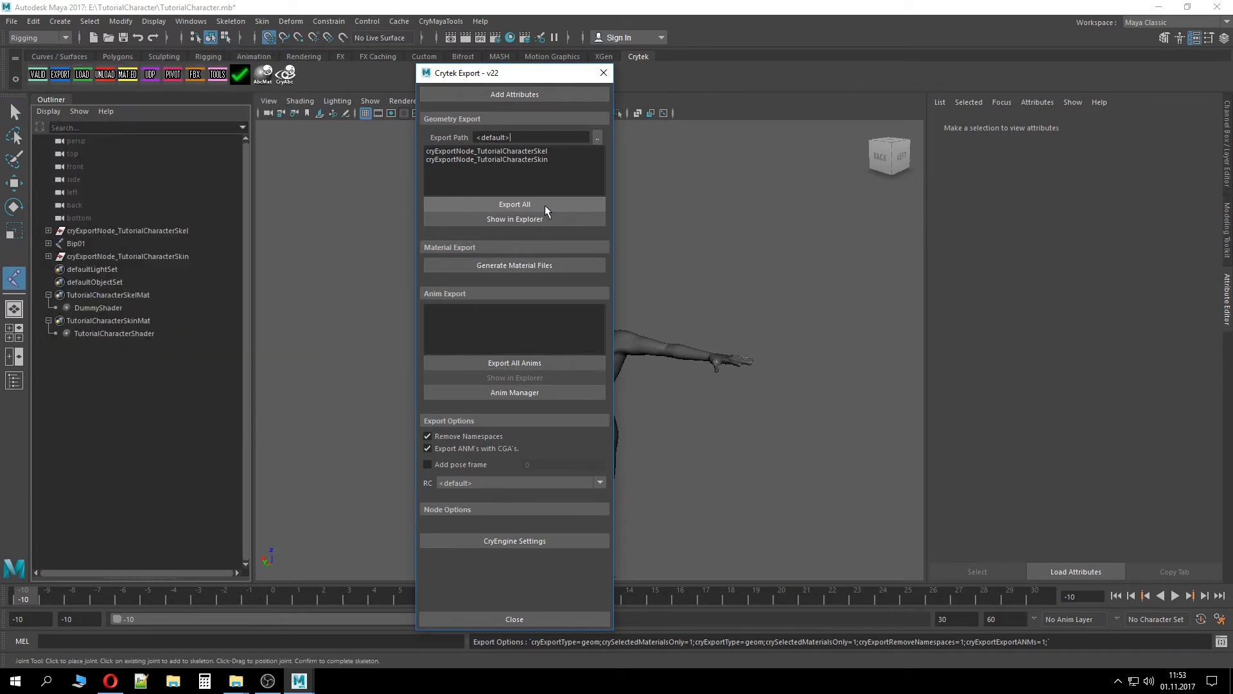
click(531, 272)
click(610, 341)
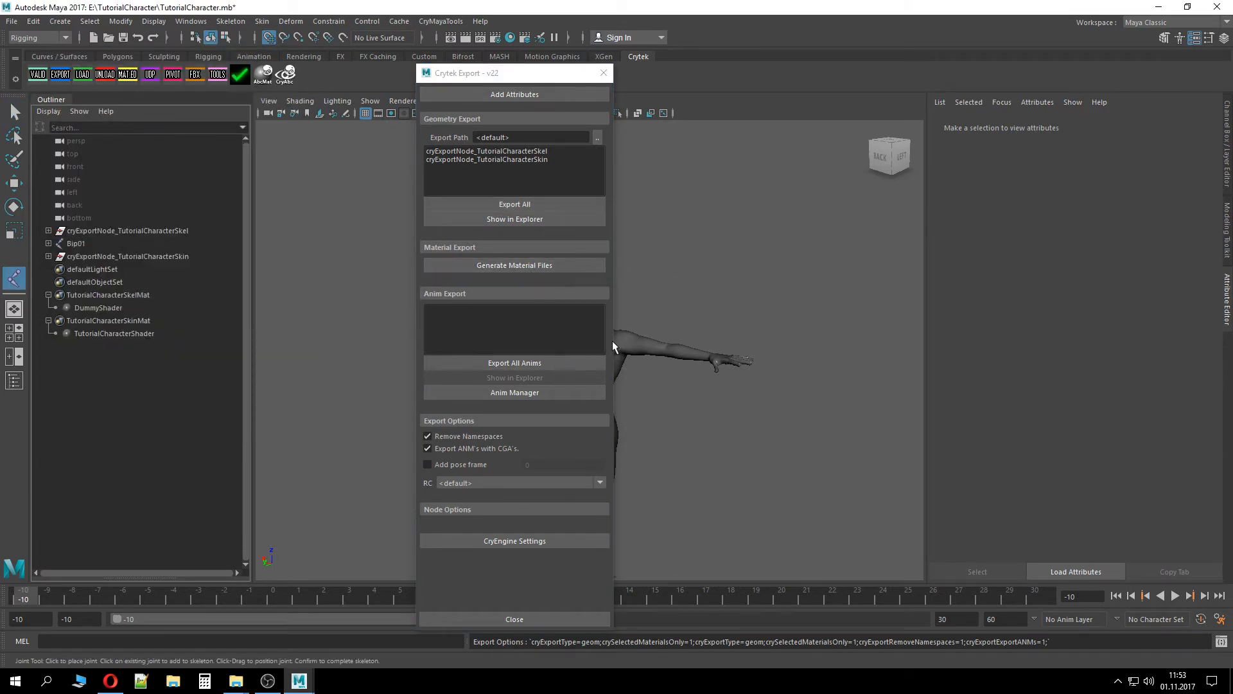
click(603, 73)
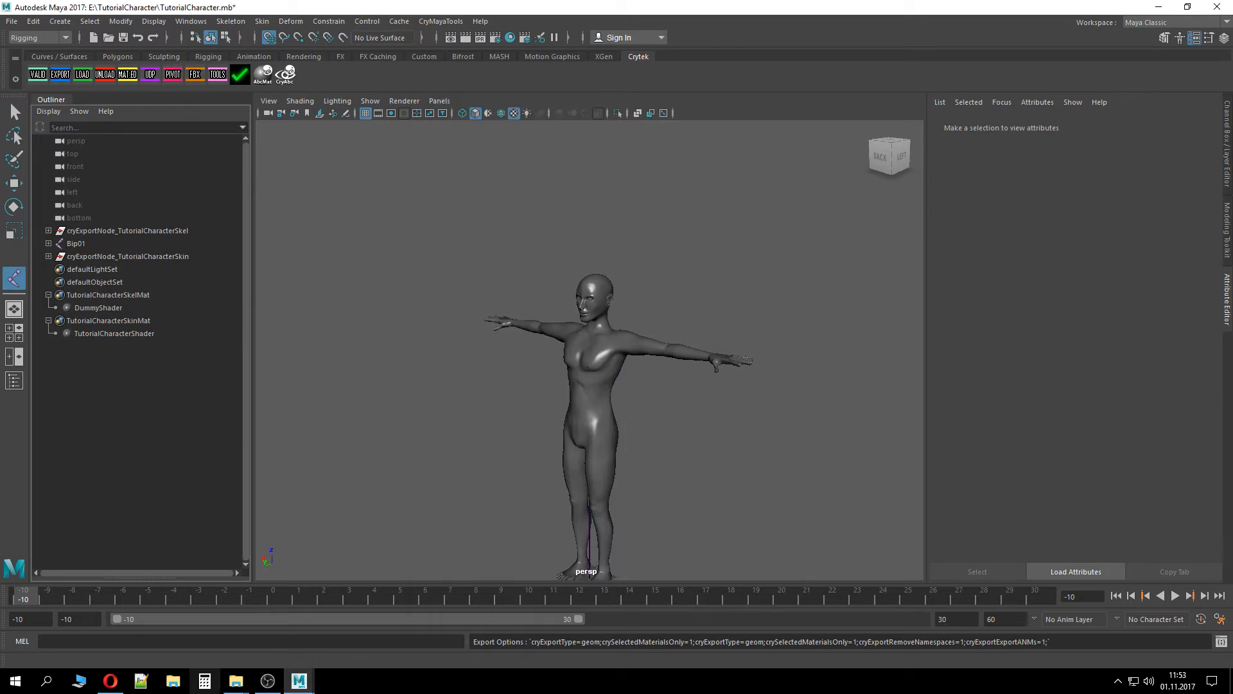
In File Explorer, select the six exported character and material files in the TutorialCharacter source folder
mouse_move(235, 681)
click(226, 652)
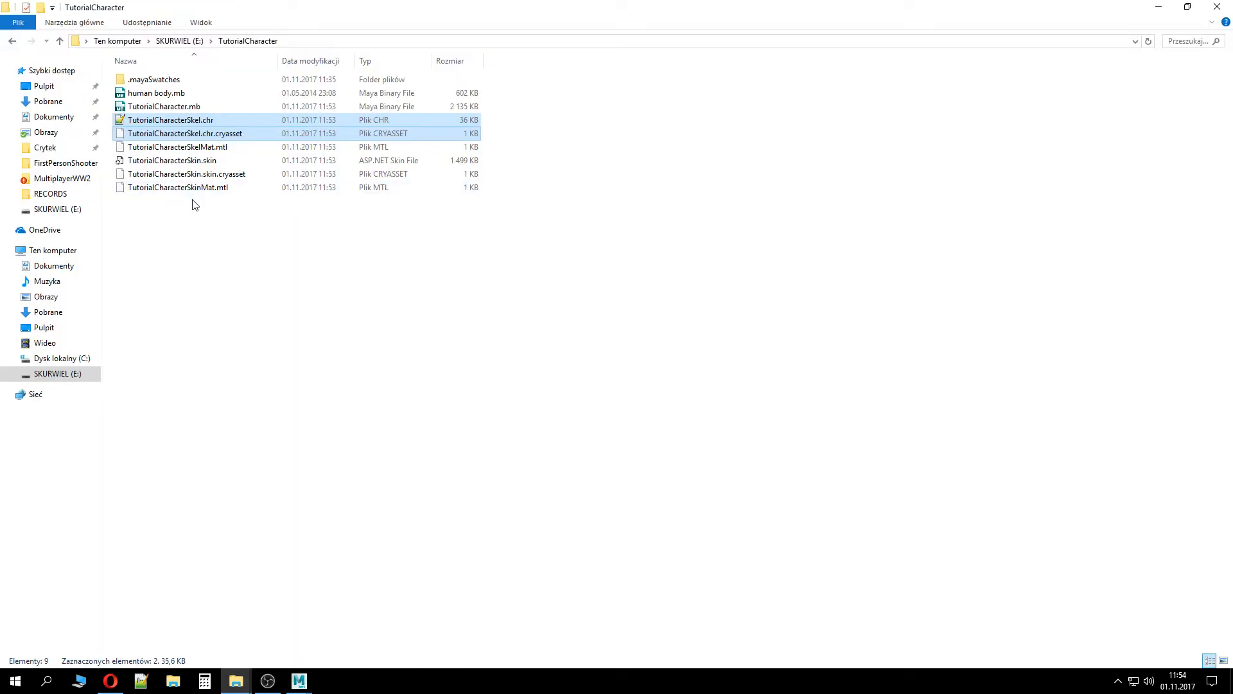
click(221, 188)
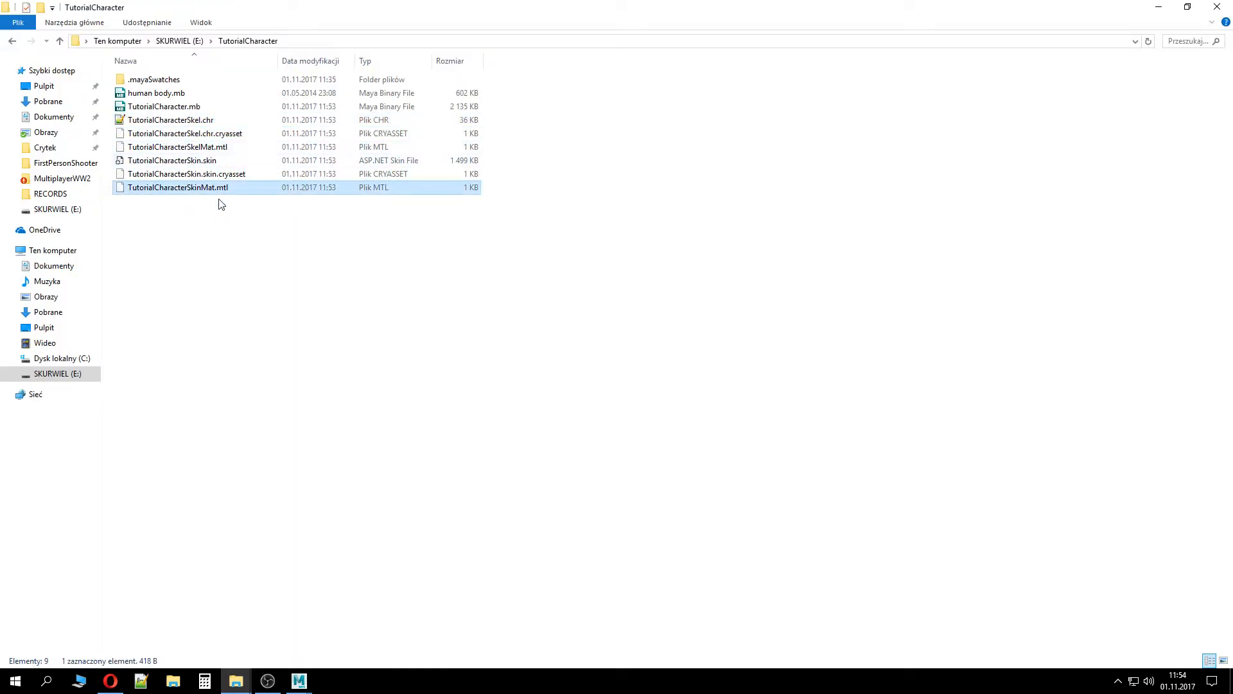
drag(219, 216, 201, 122)
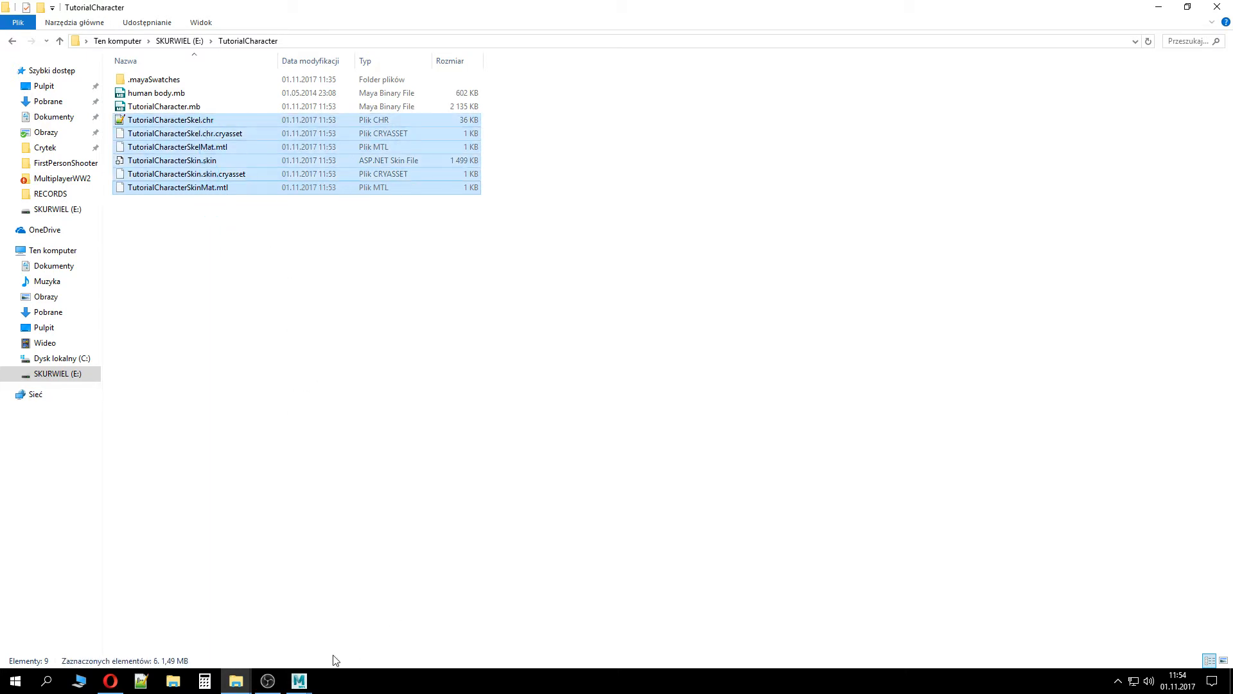
Paste the files into the FirstPersonShooter project's Assets/Objects/Characters/TutorialCharacter folder, replacing the existing ones
click(240, 681)
click(308, 620)
double_click(183, 80)
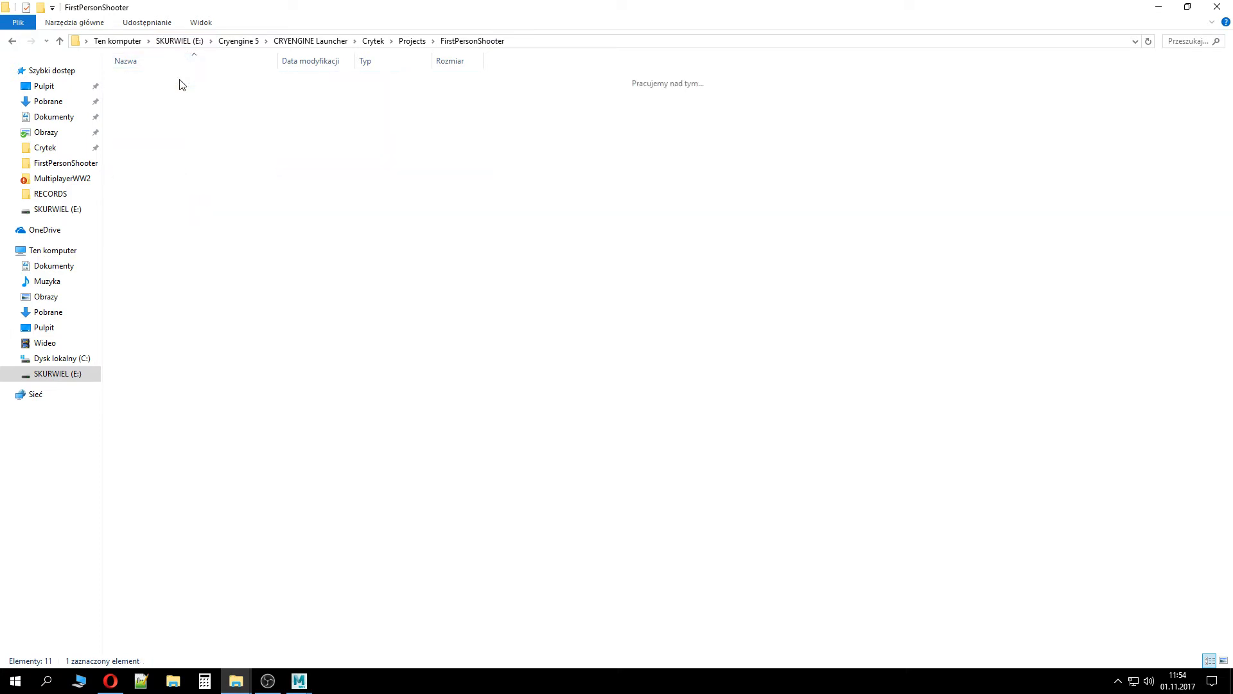
double_click(152, 147)
double_click(146, 79)
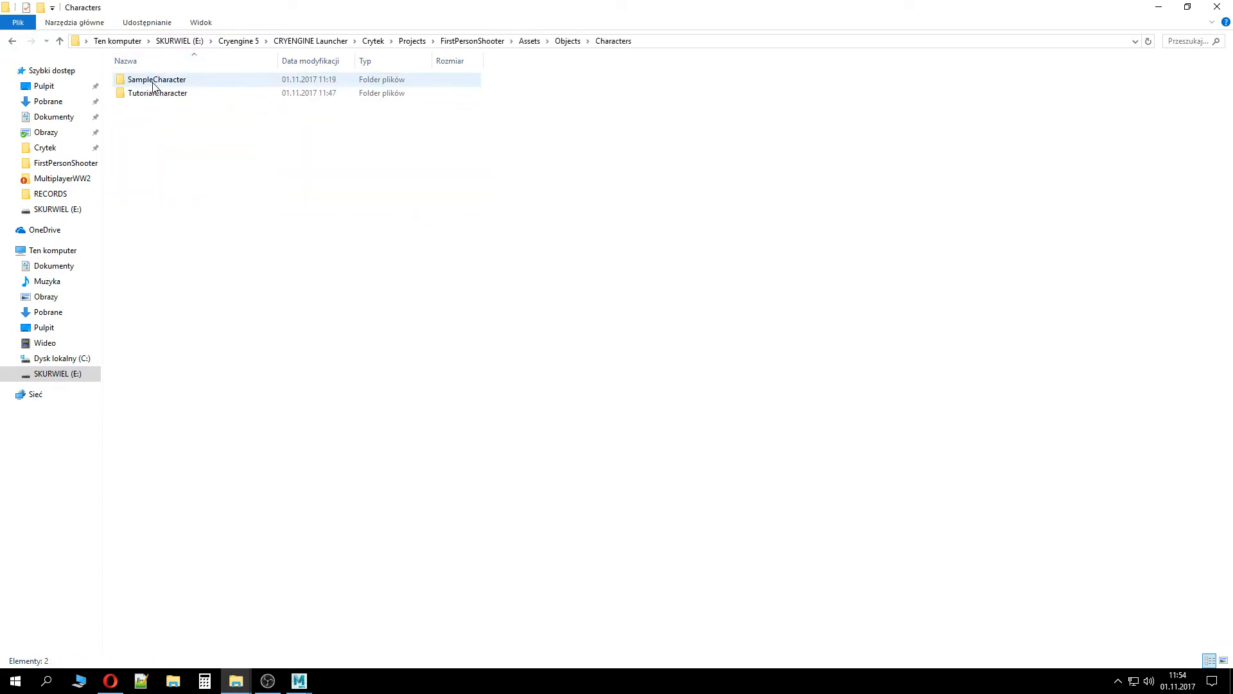
double_click(149, 79)
key(ctrl+v)
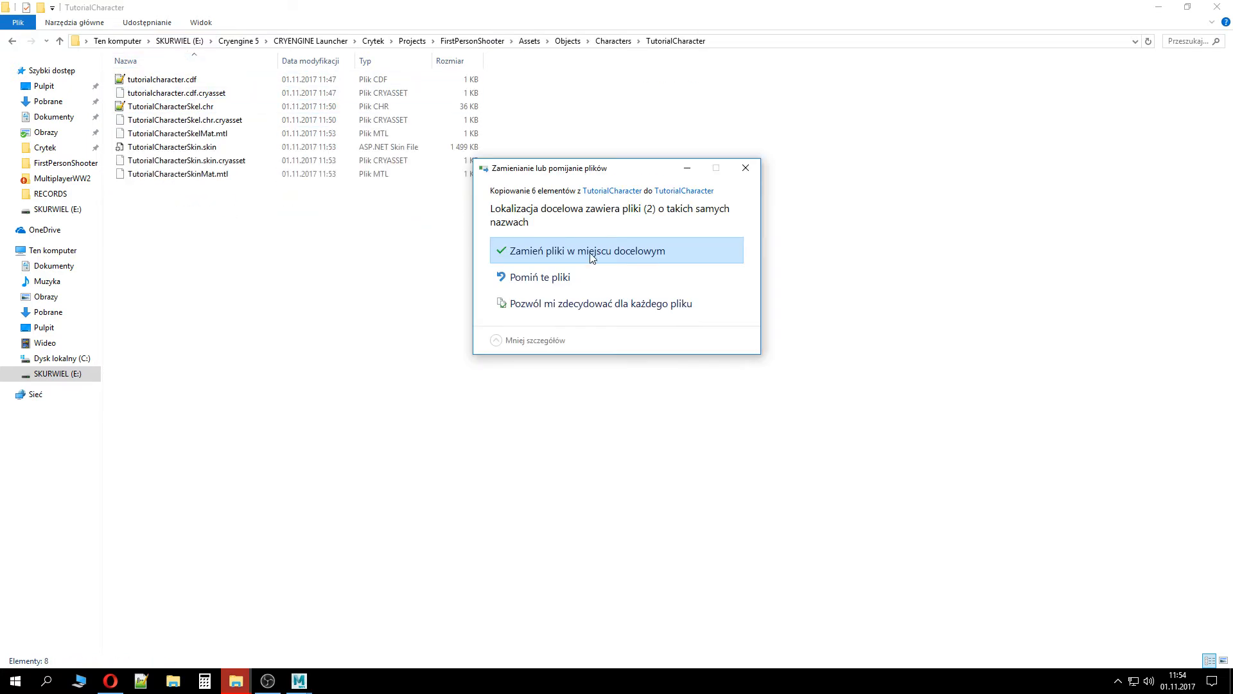
click(594, 255)
Go back to the FirstPersonShooter project folder and launch the project file
click(487, 79)
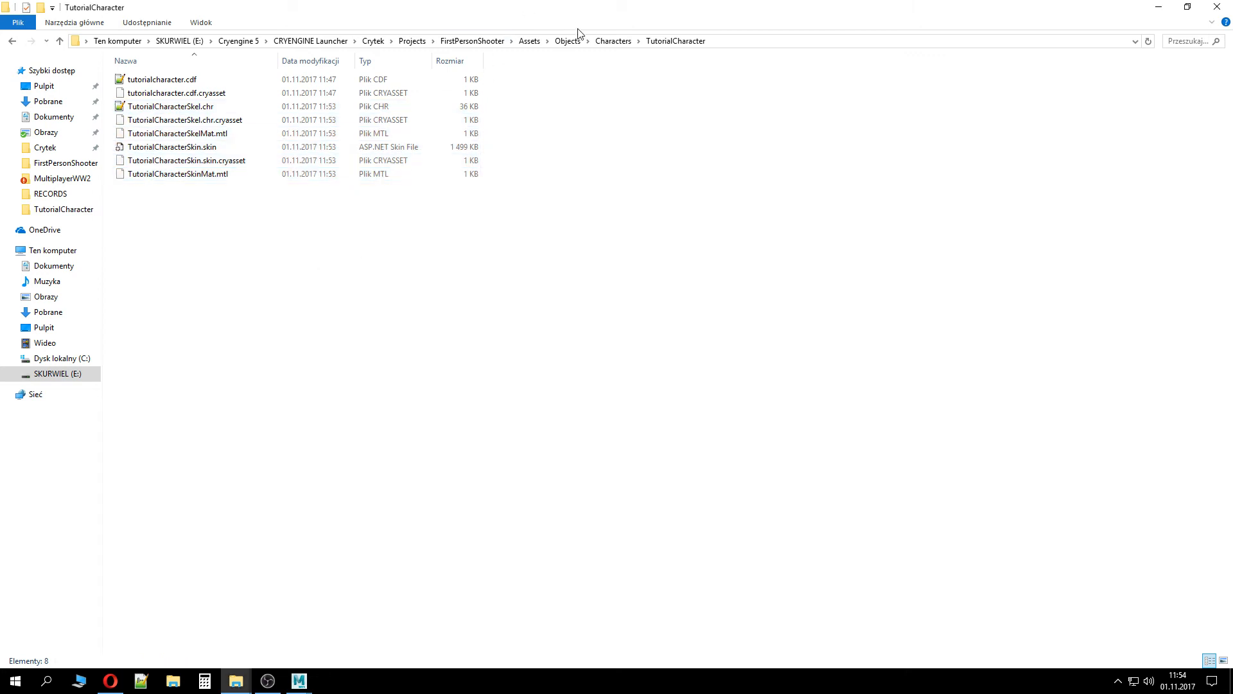
click(472, 41)
double_click(183, 175)
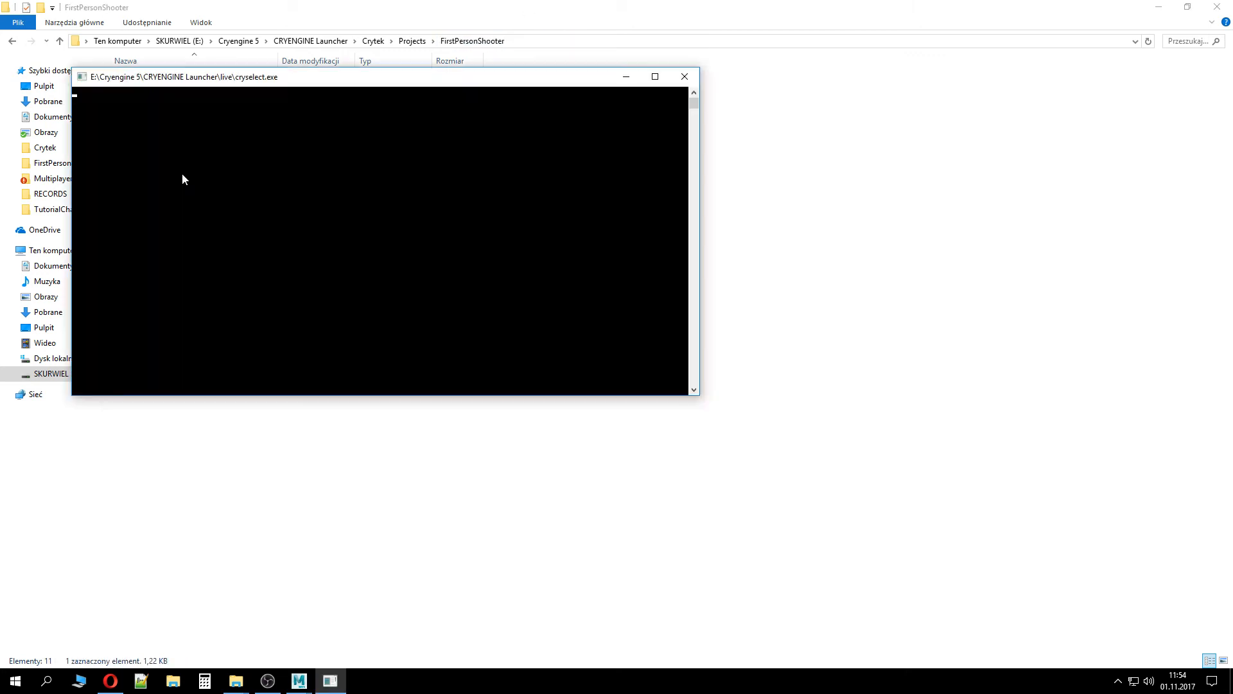
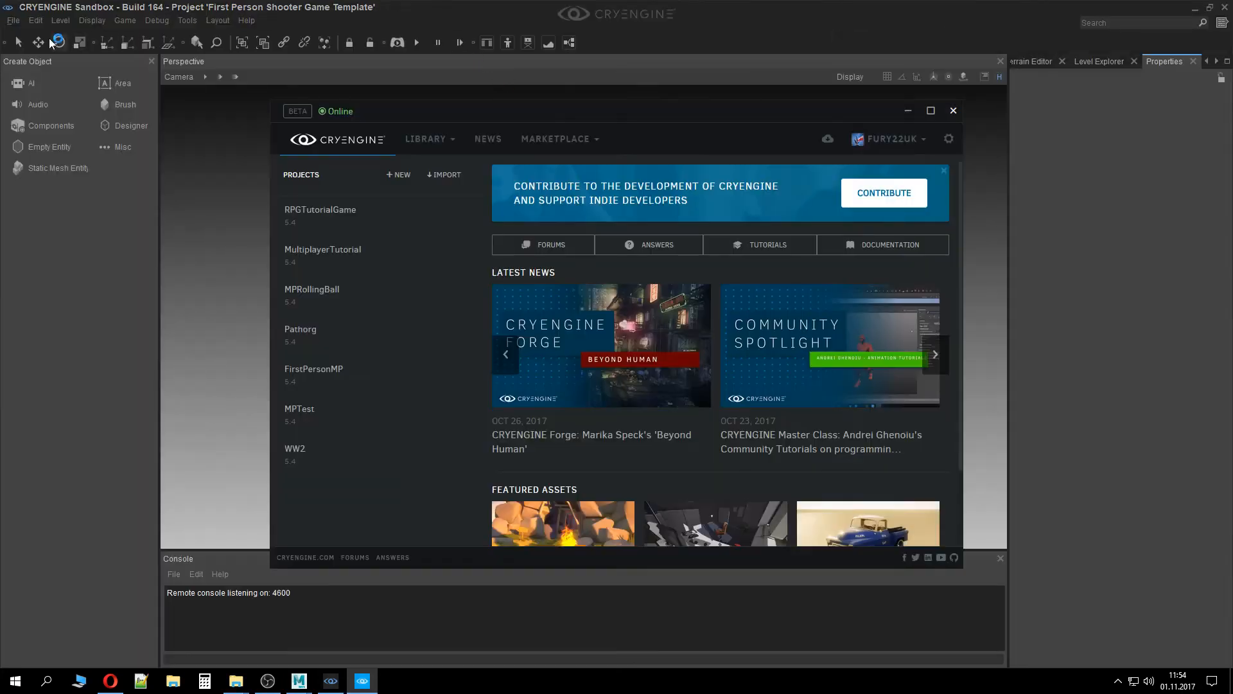
click(14, 22)
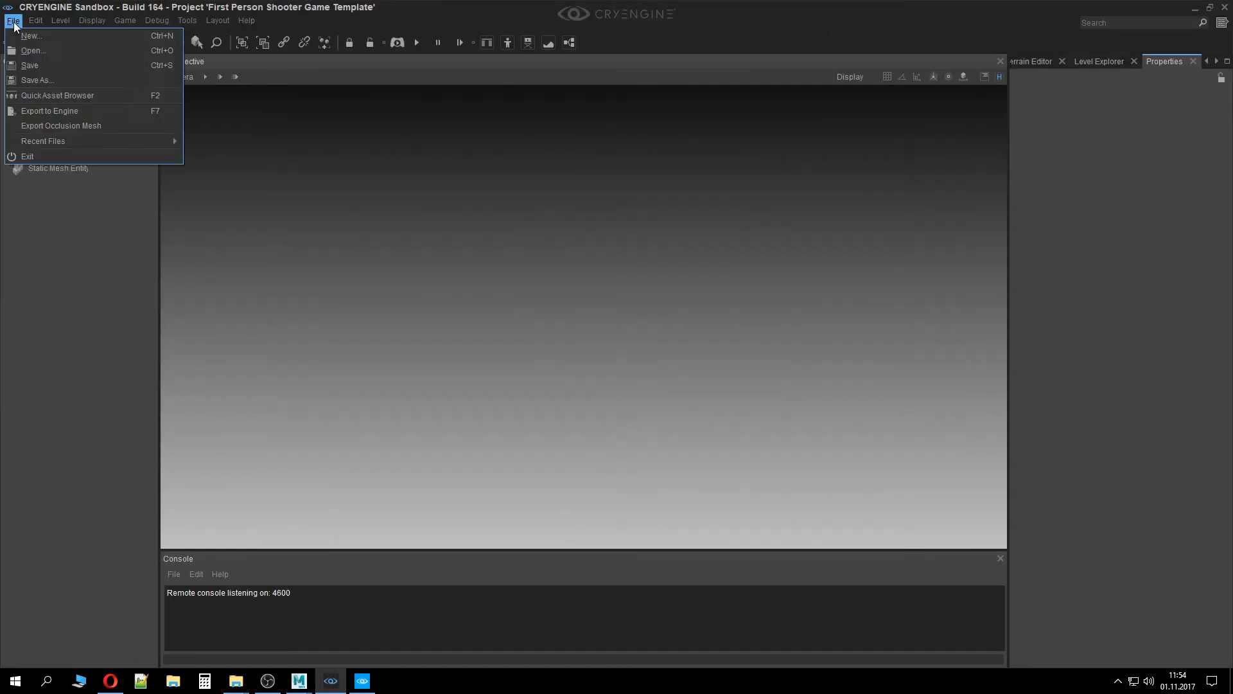
mouse_move(169, 145)
click(243, 142)
Open the Character Tool from the Sandbox editor's tools and maximize its window
click(187, 20)
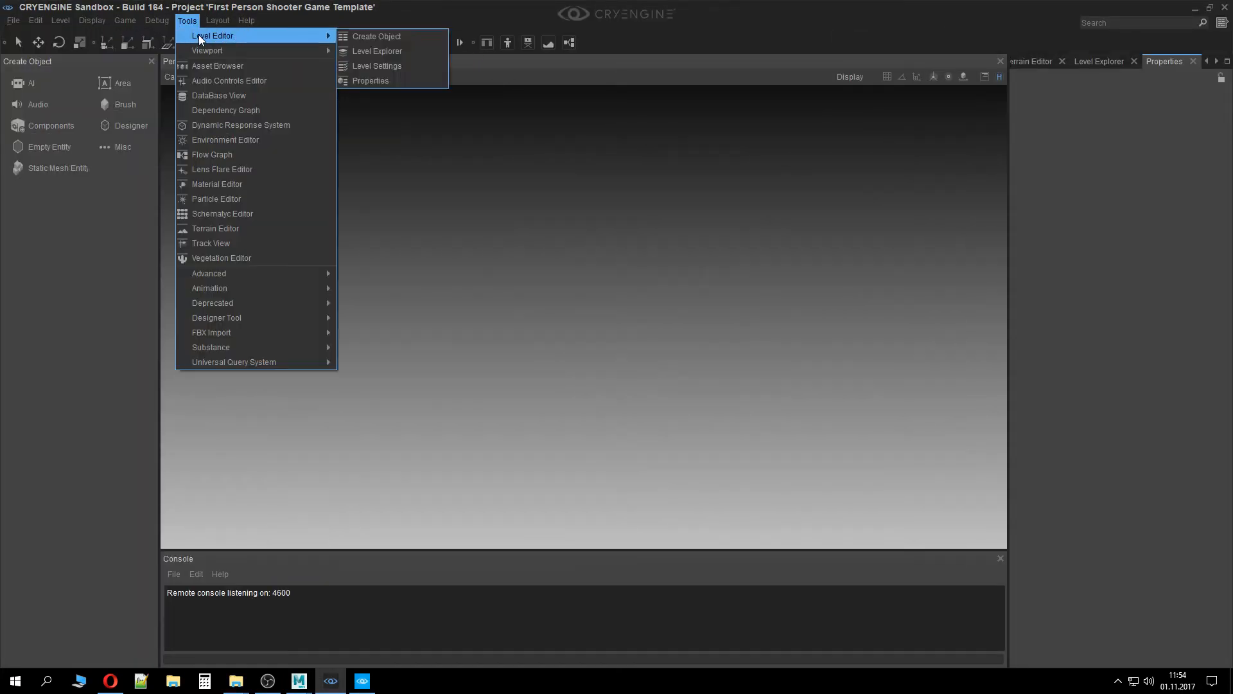
mouse_move(297, 288)
click(437, 290)
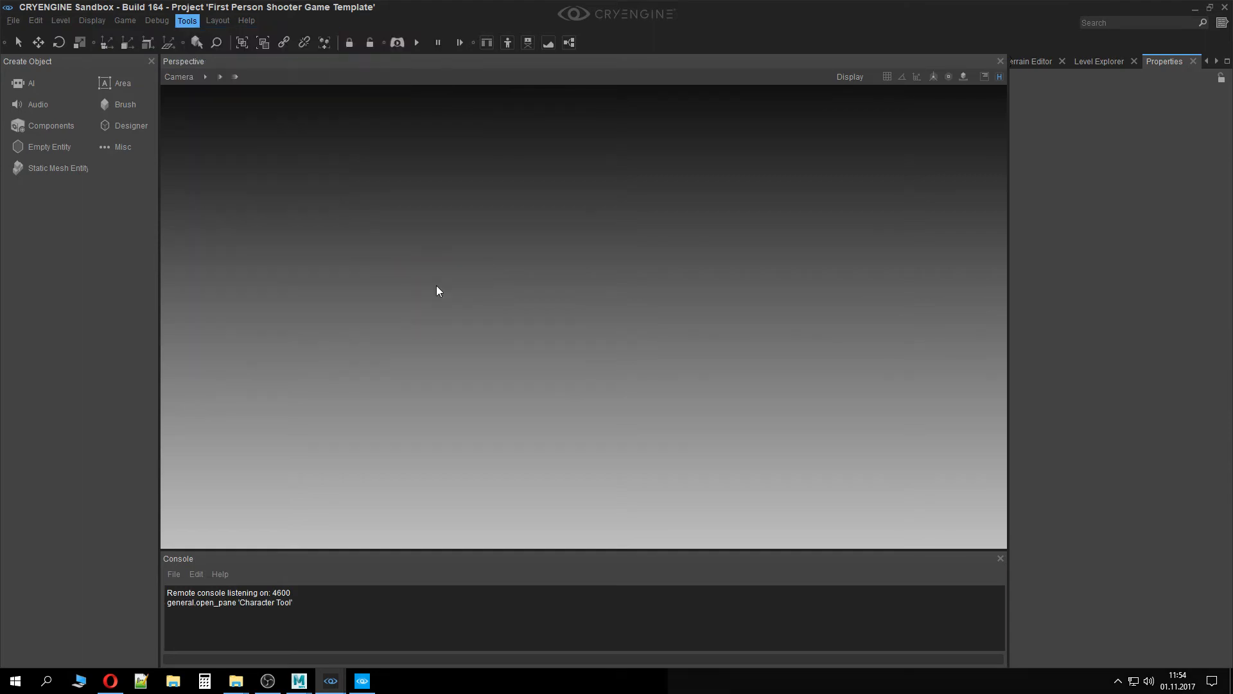
double_click(514, 11)
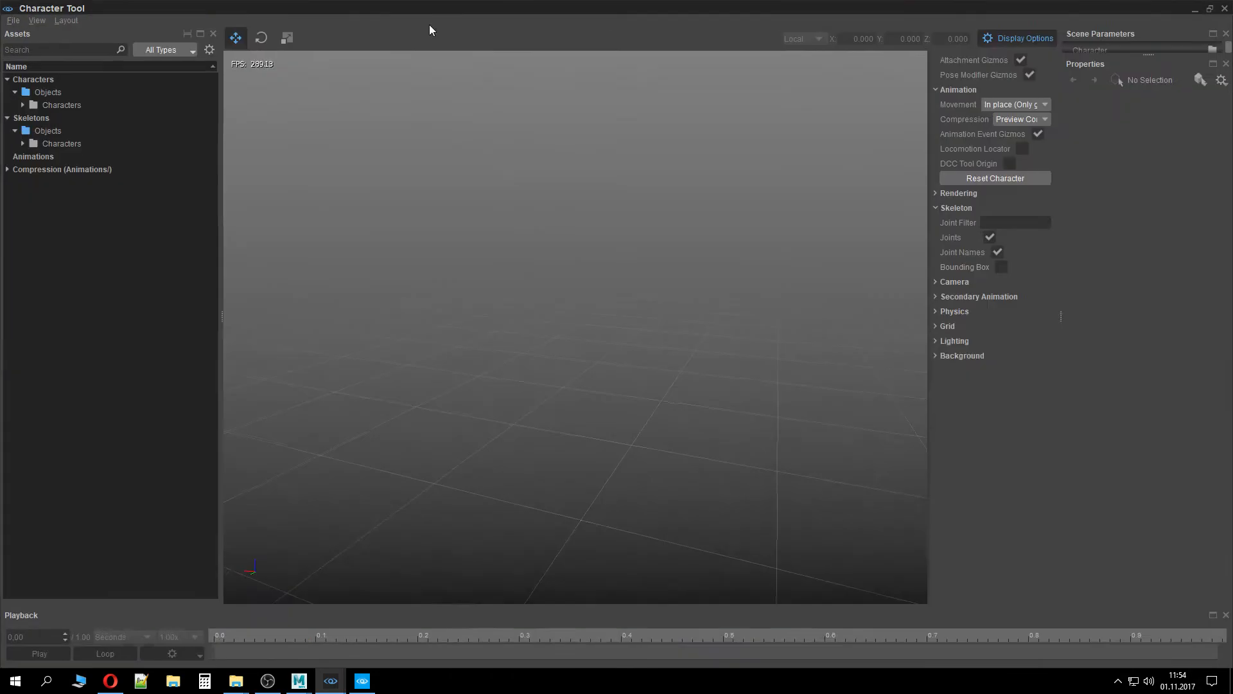
Open tutorialcharacter.cdf from the Characters > TutorialCharacter asset folder
double_click(64, 104)
double_click(83, 129)
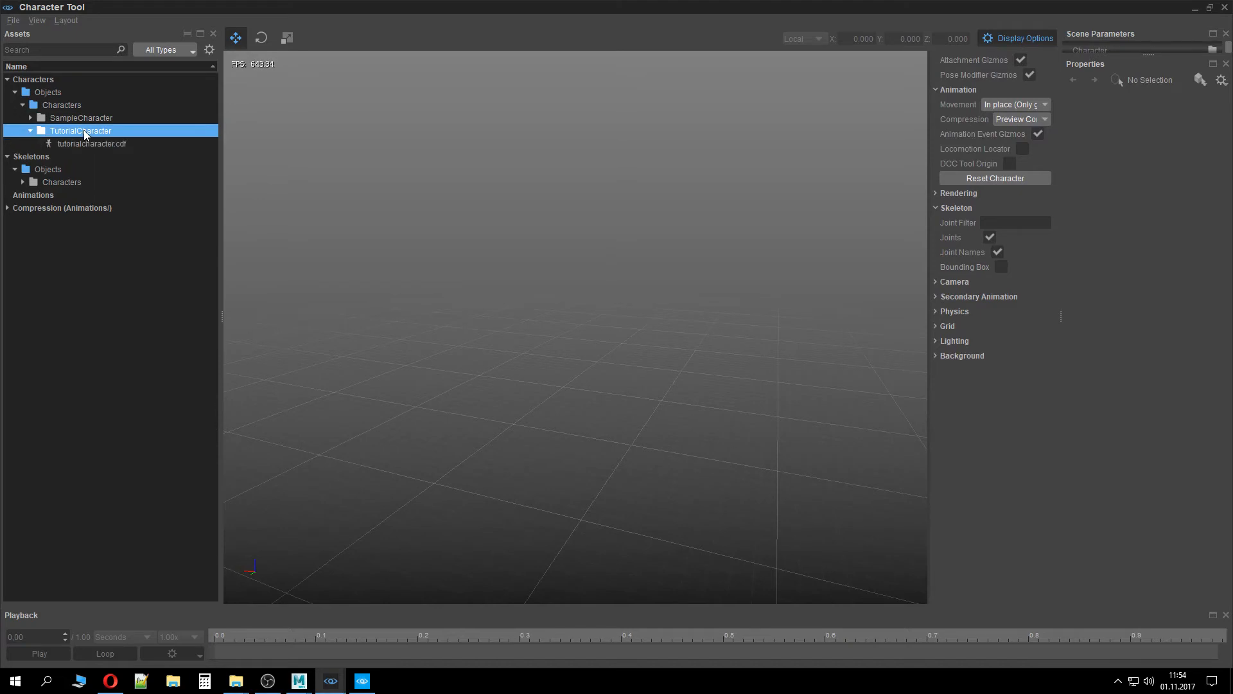
double_click(90, 144)
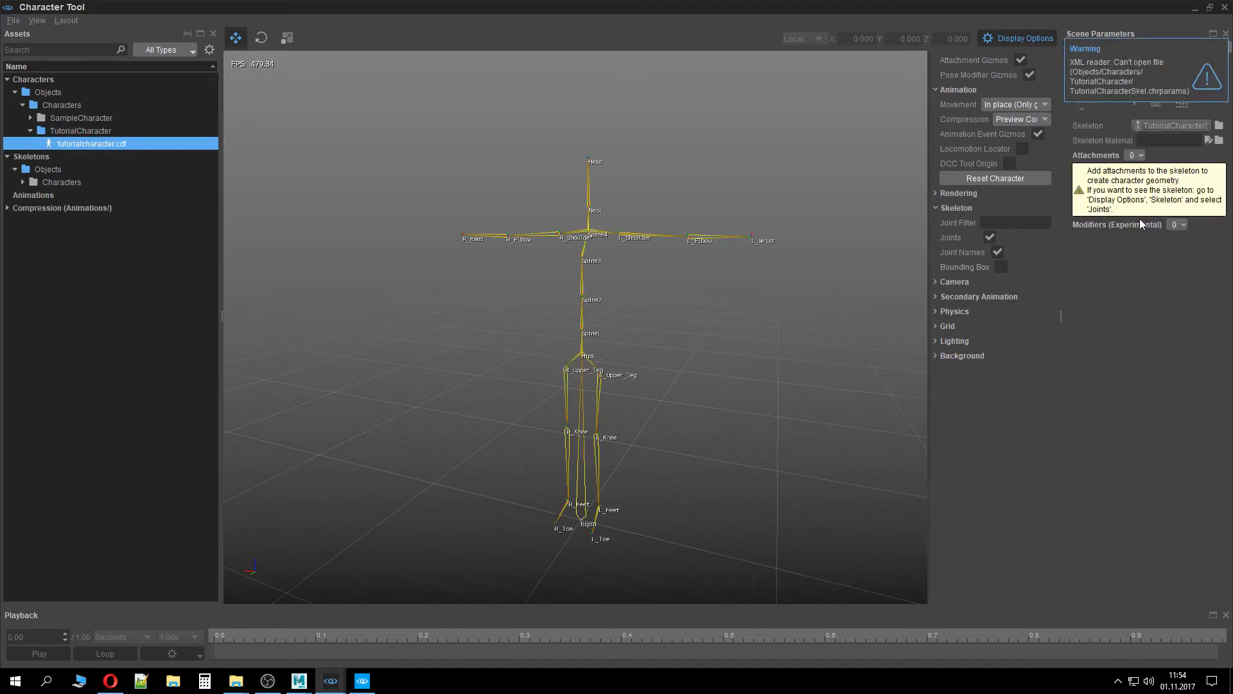
Browse the skeleton material picker's SampleCharacter and TutorialCharacter folders for a material, then cancel
click(1219, 141)
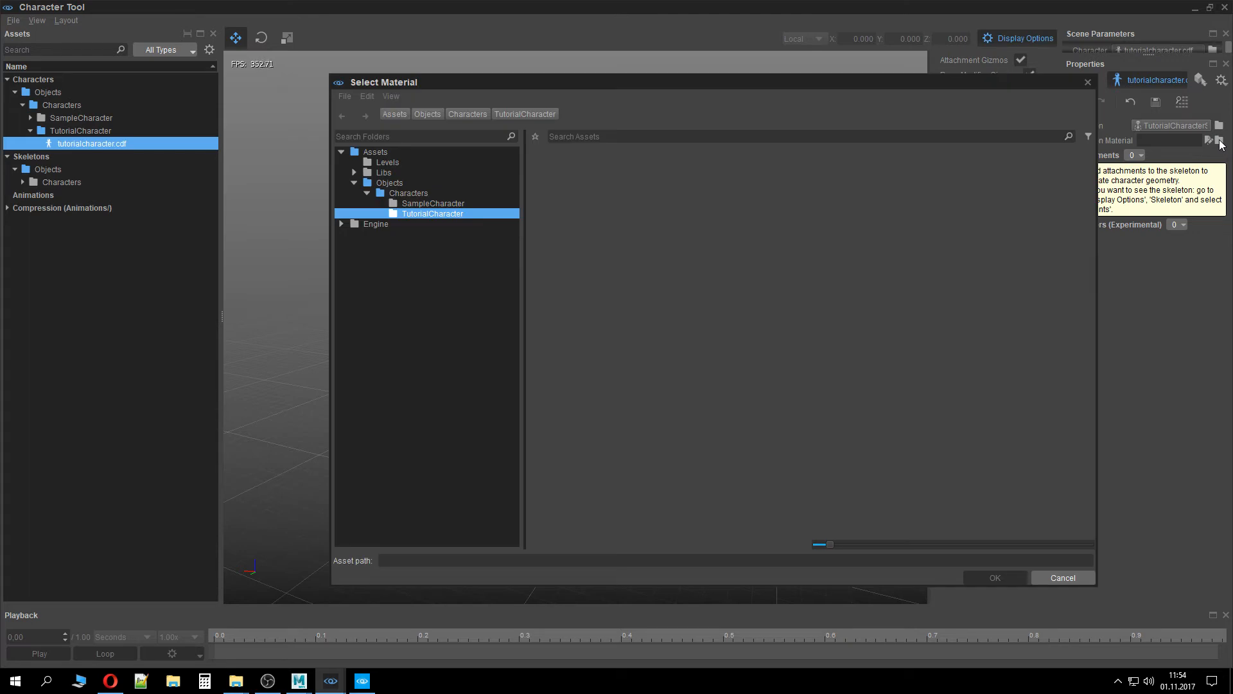
click(460, 203)
click(460, 212)
click(1054, 577)
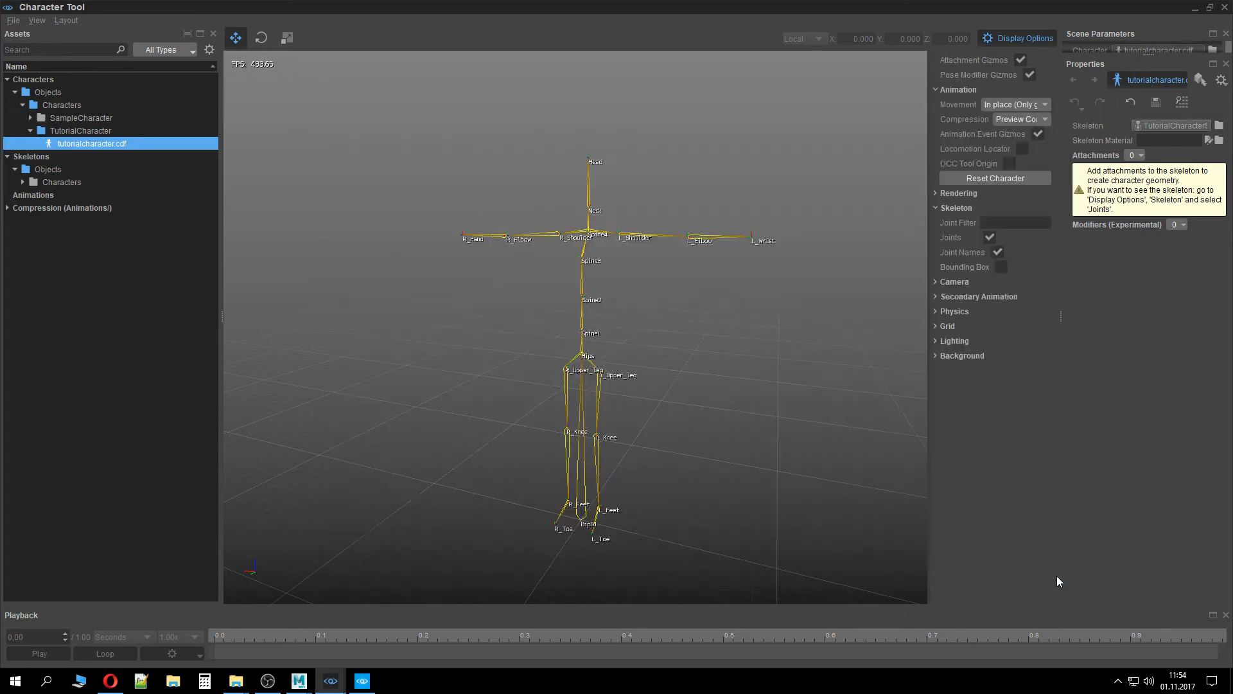
click(1219, 140)
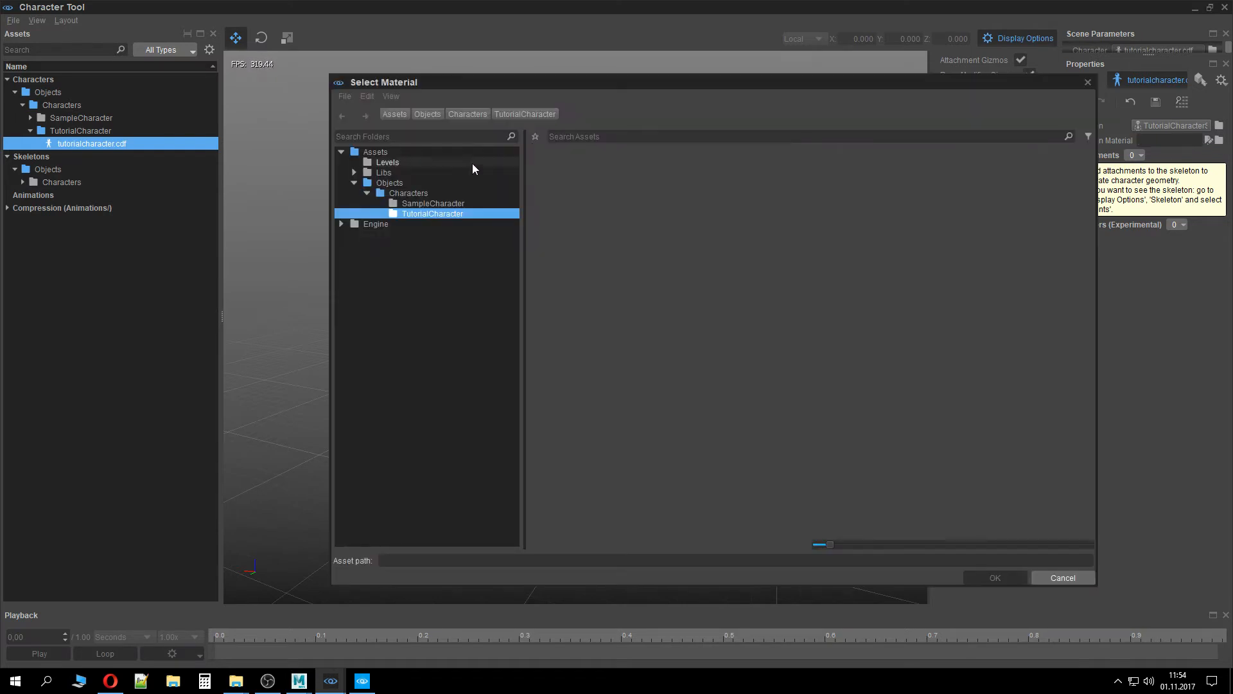
click(453, 203)
click(440, 193)
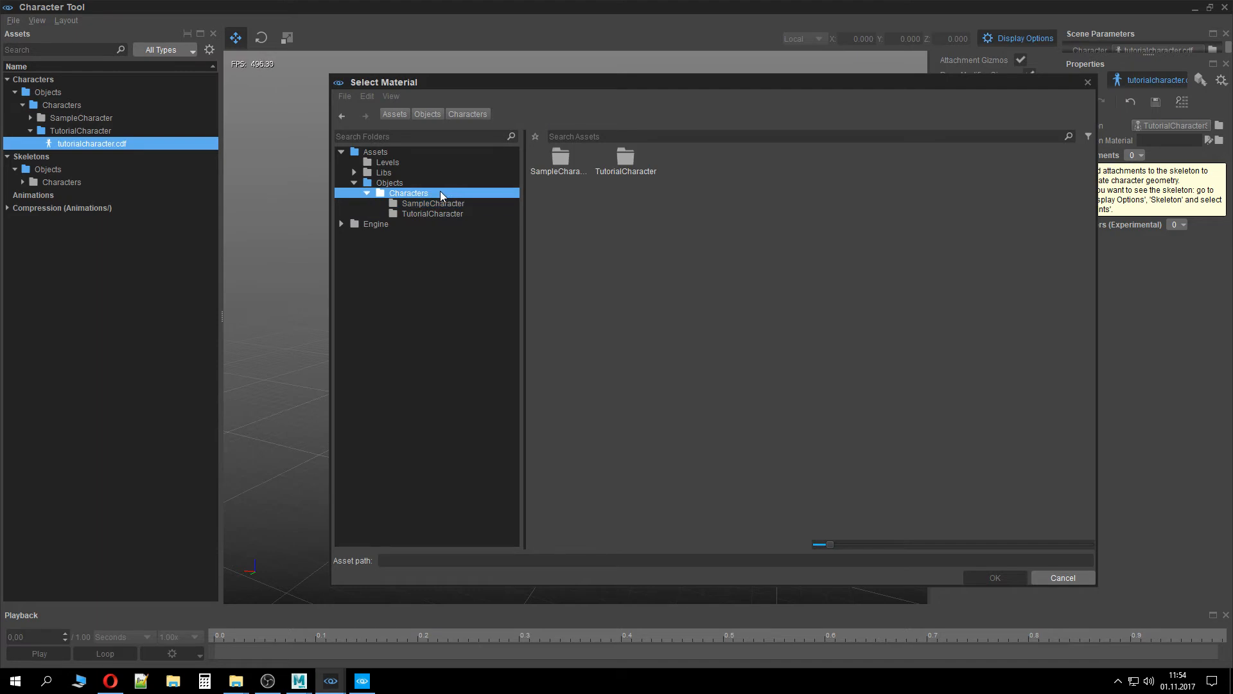
click(441, 204)
click(444, 213)
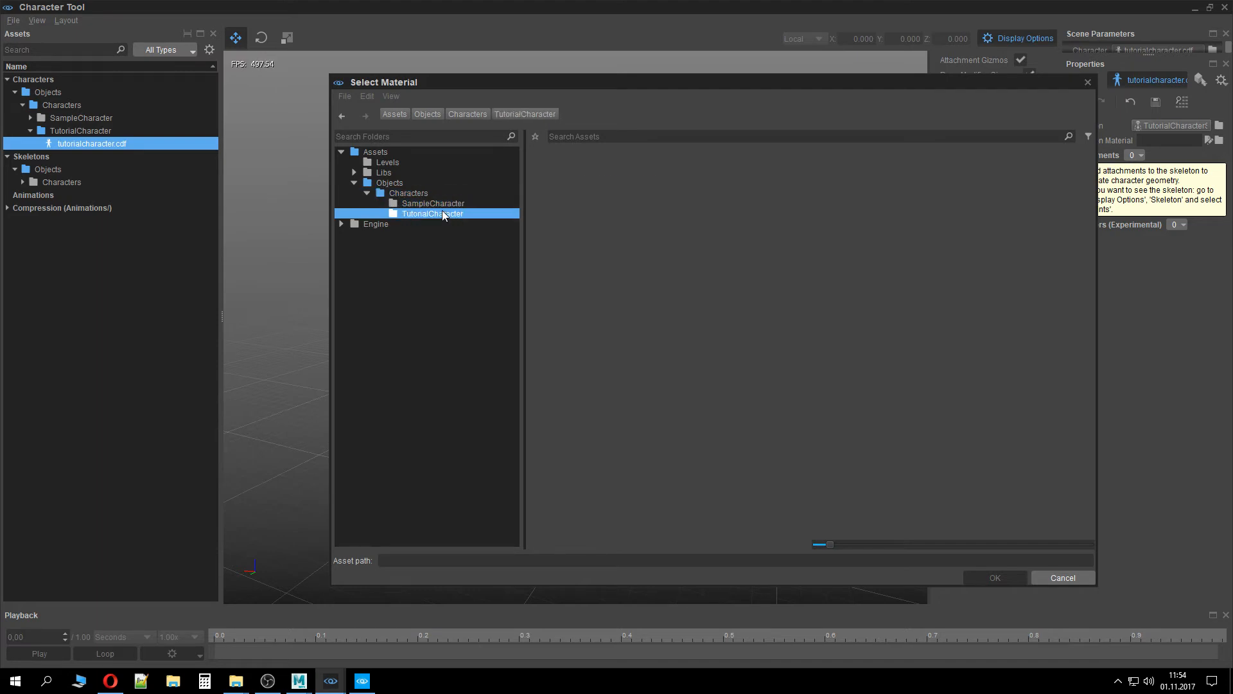
click(1066, 578)
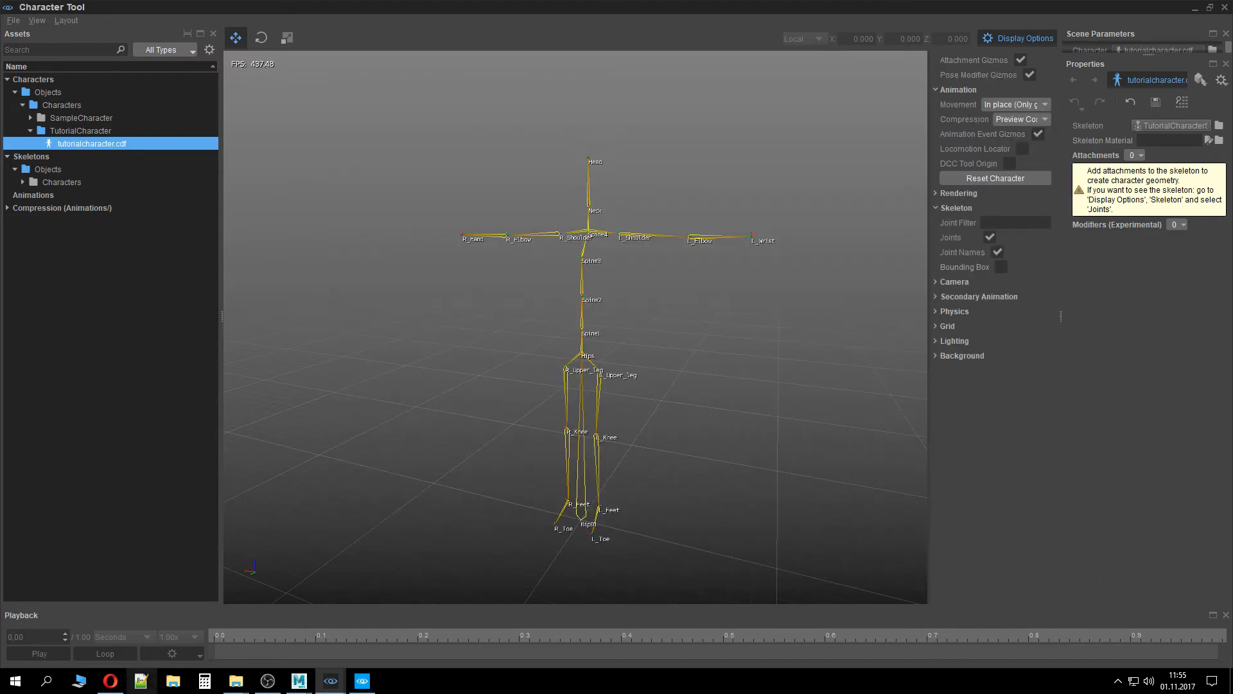
Inspect the exported files in the project's Assets/Objects/Characters/TutorialCharacter folder in File Explorer
mouse_move(237, 682)
click(283, 645)
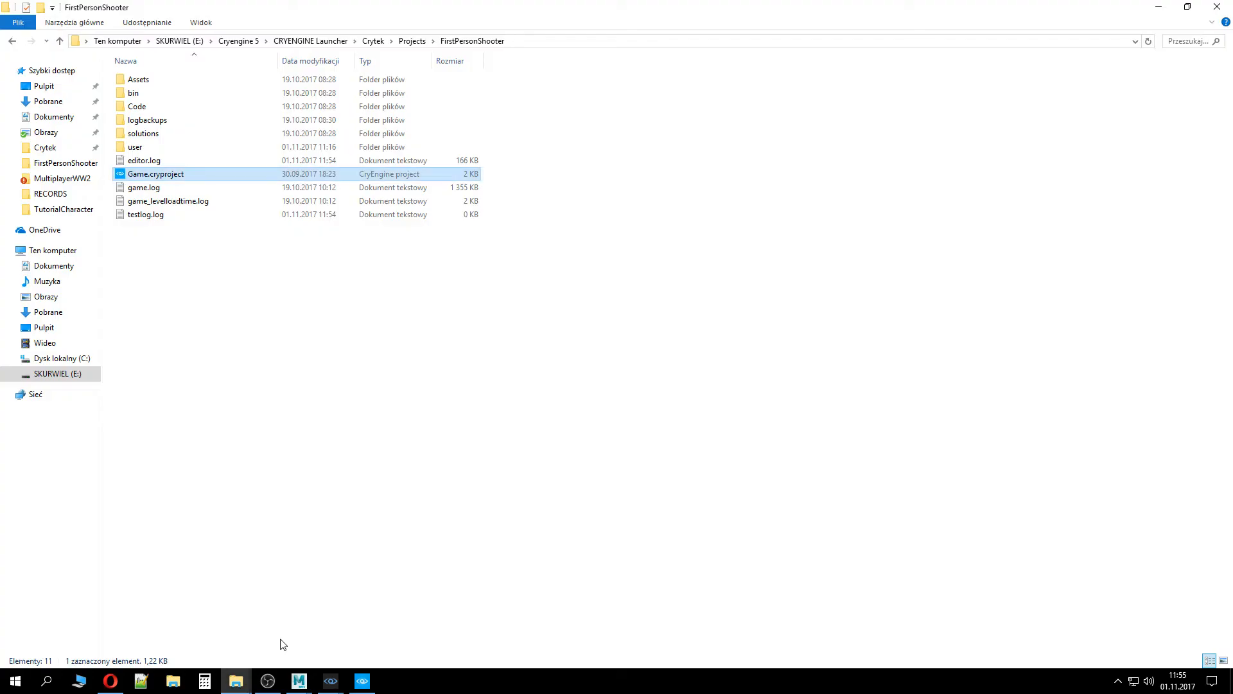
double_click(190, 80)
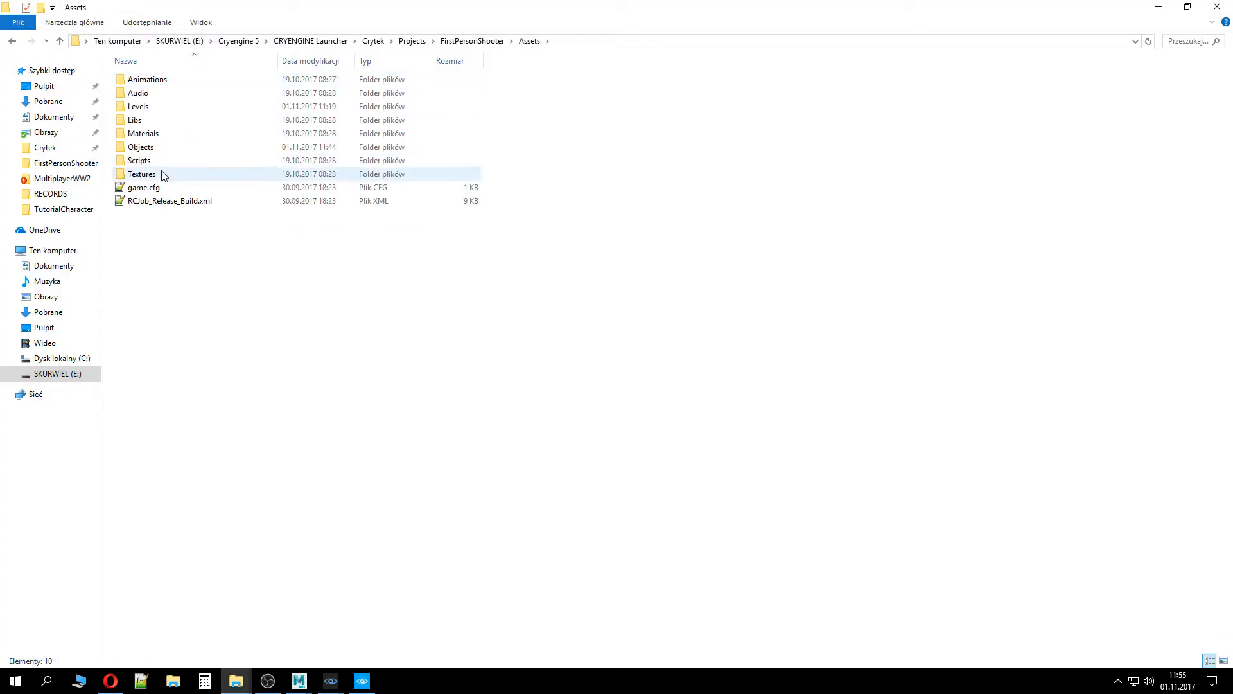
double_click(160, 147)
double_click(160, 81)
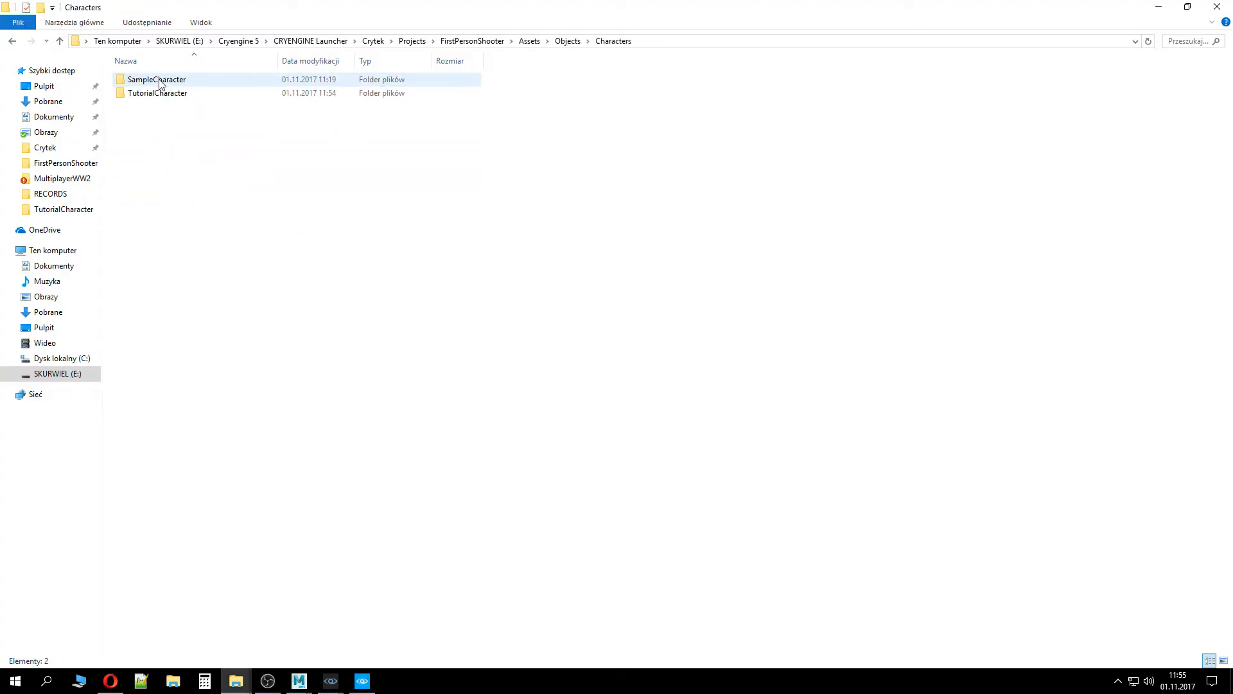
double_click(158, 94)
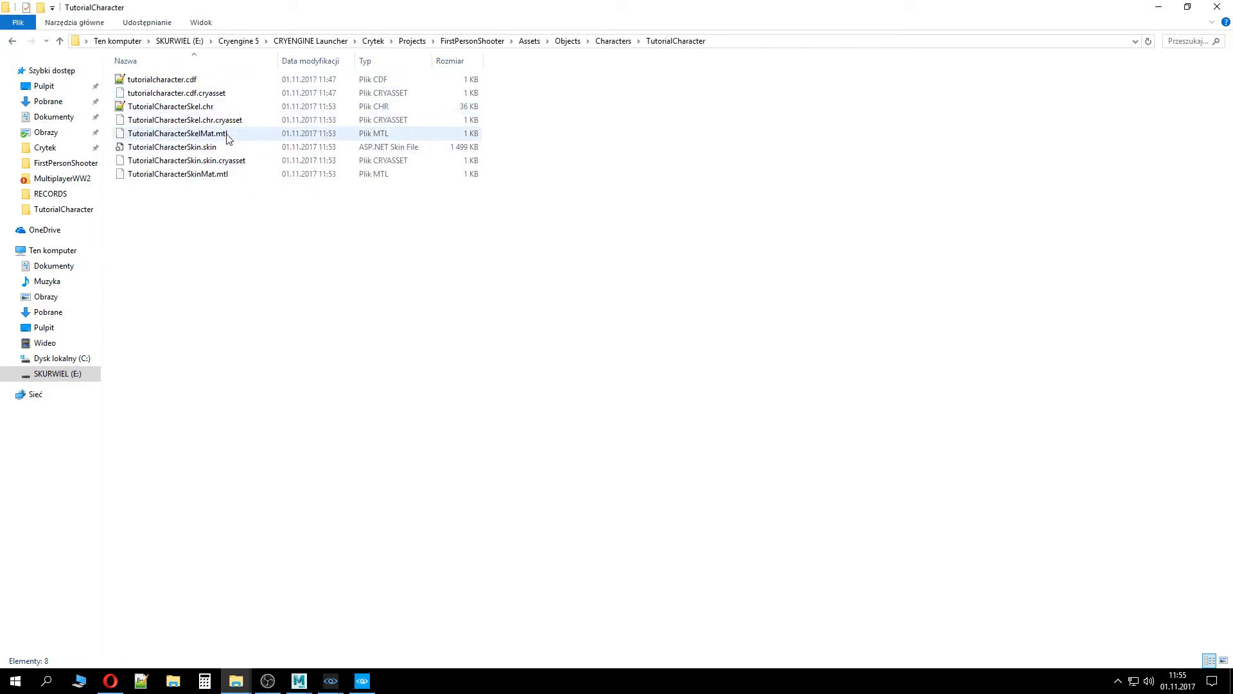
click(242, 165)
click(232, 135)
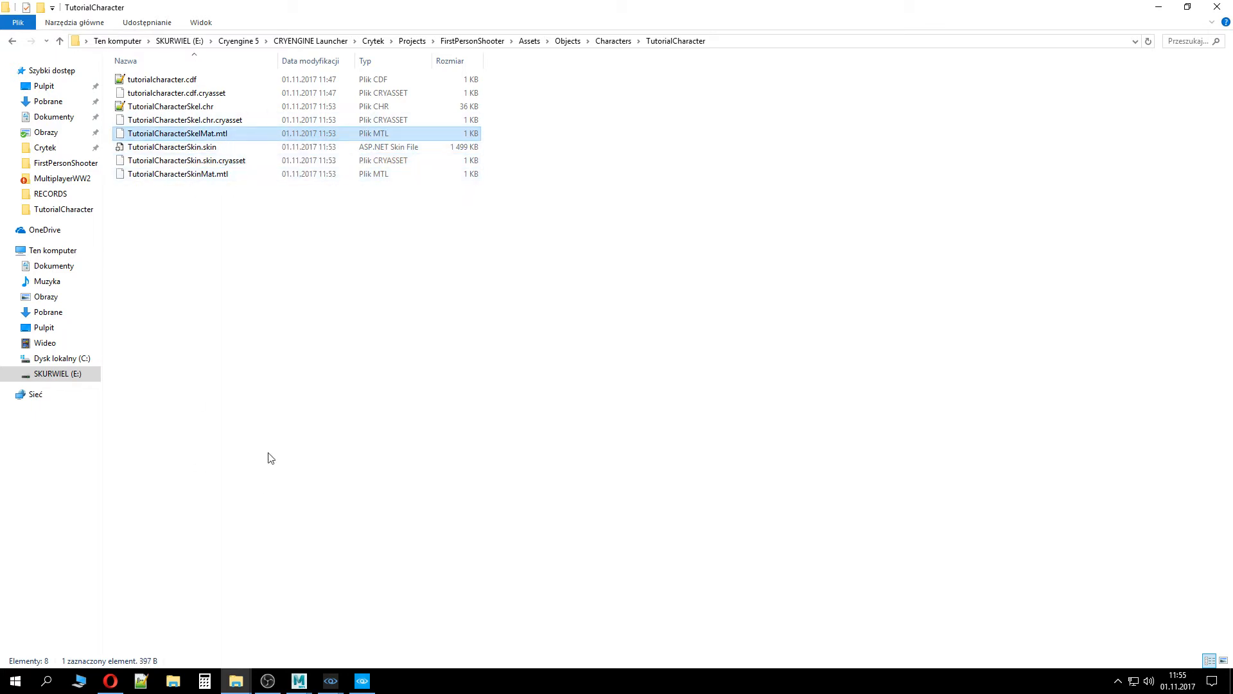
click(457, 41)
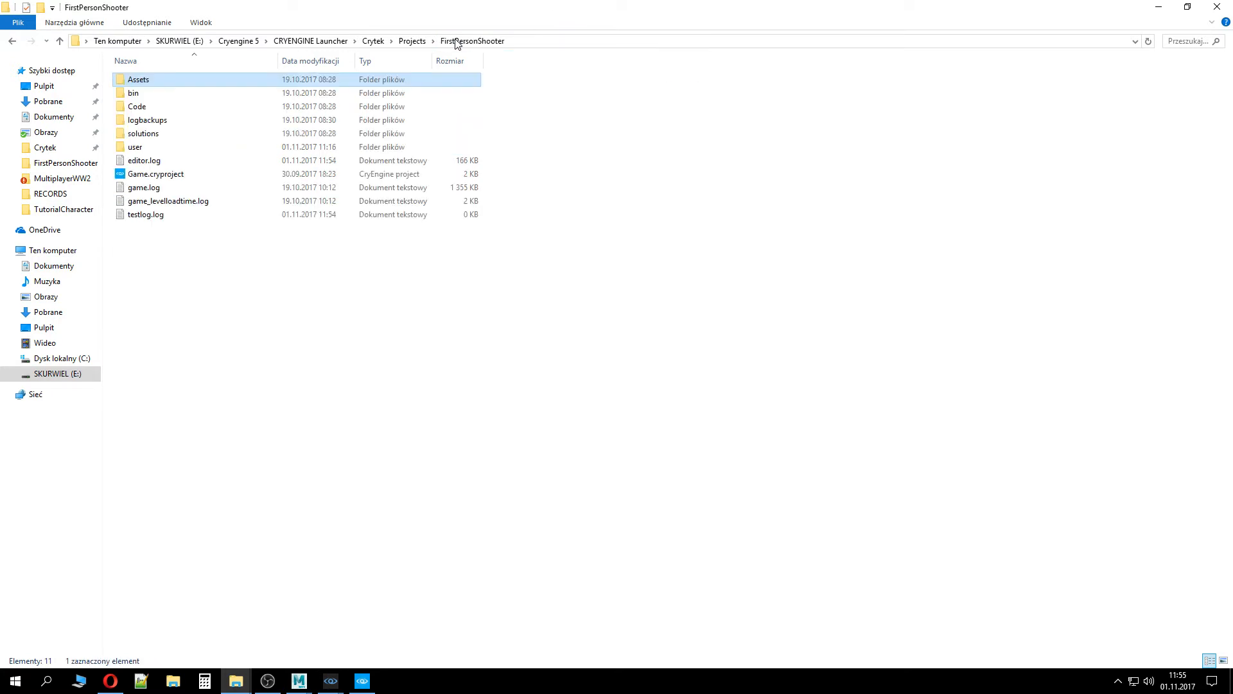
Add an attachment named Tutorial_Char_Skin to the character and set its type to Skin Attachment
click(332, 682)
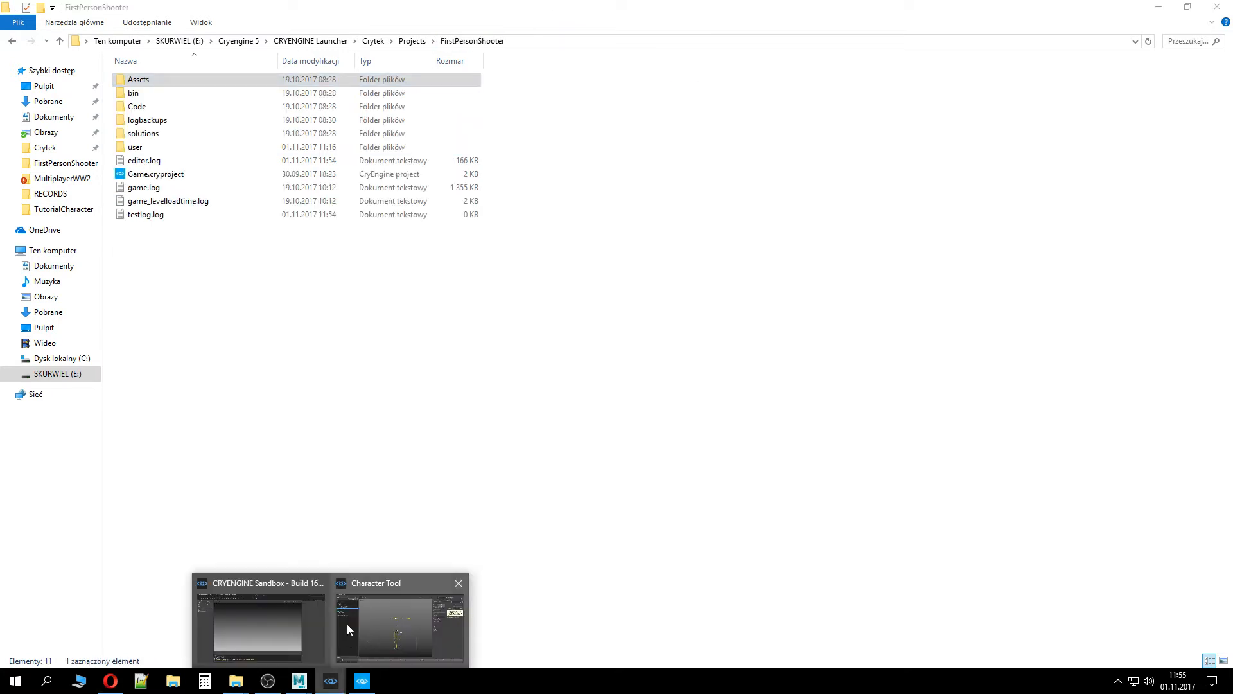
click(402, 606)
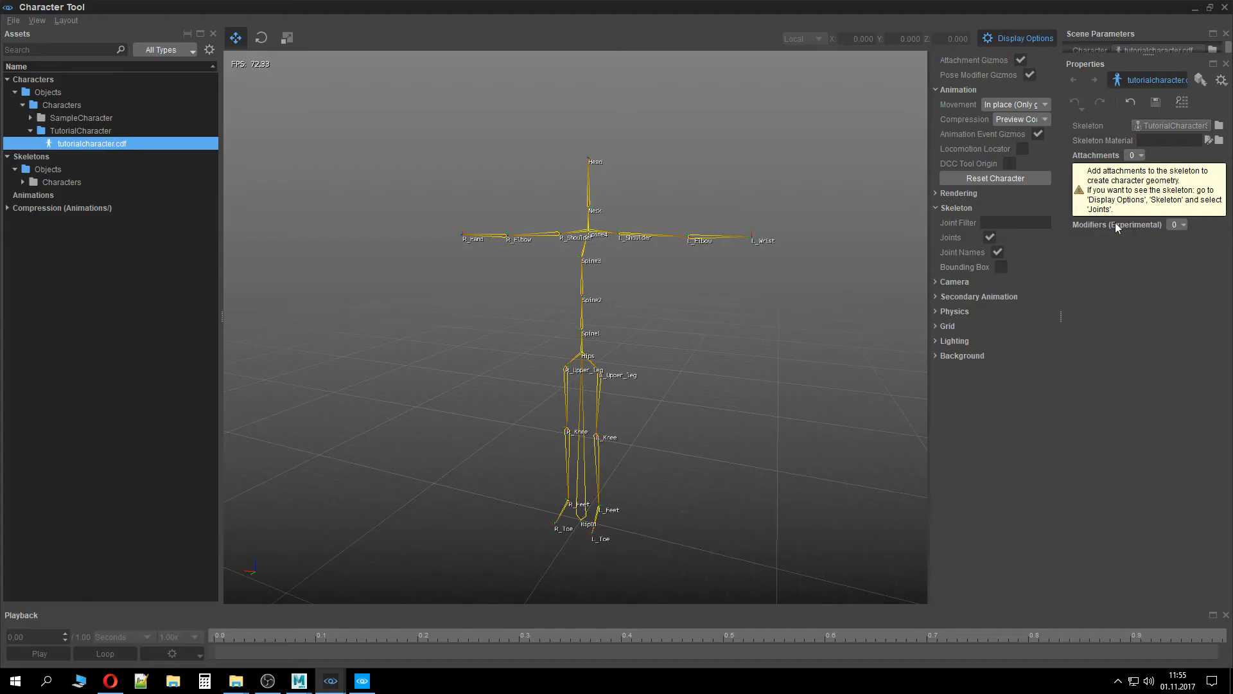
click(1132, 156)
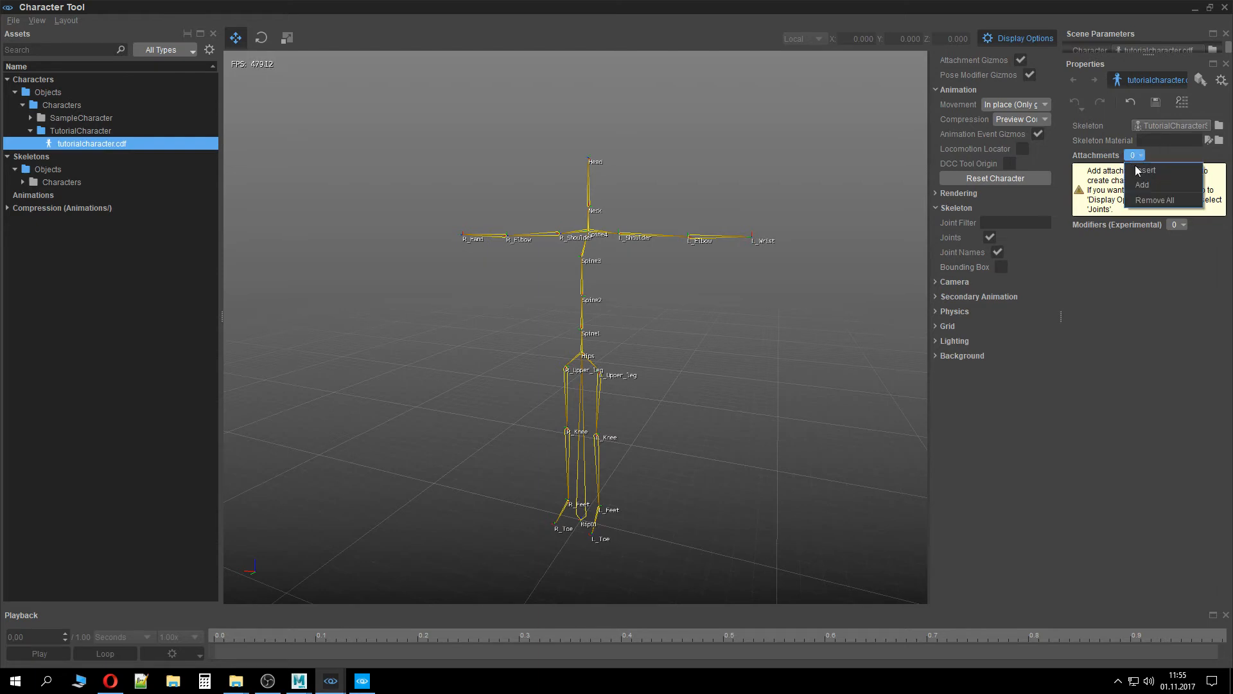
click(1150, 181)
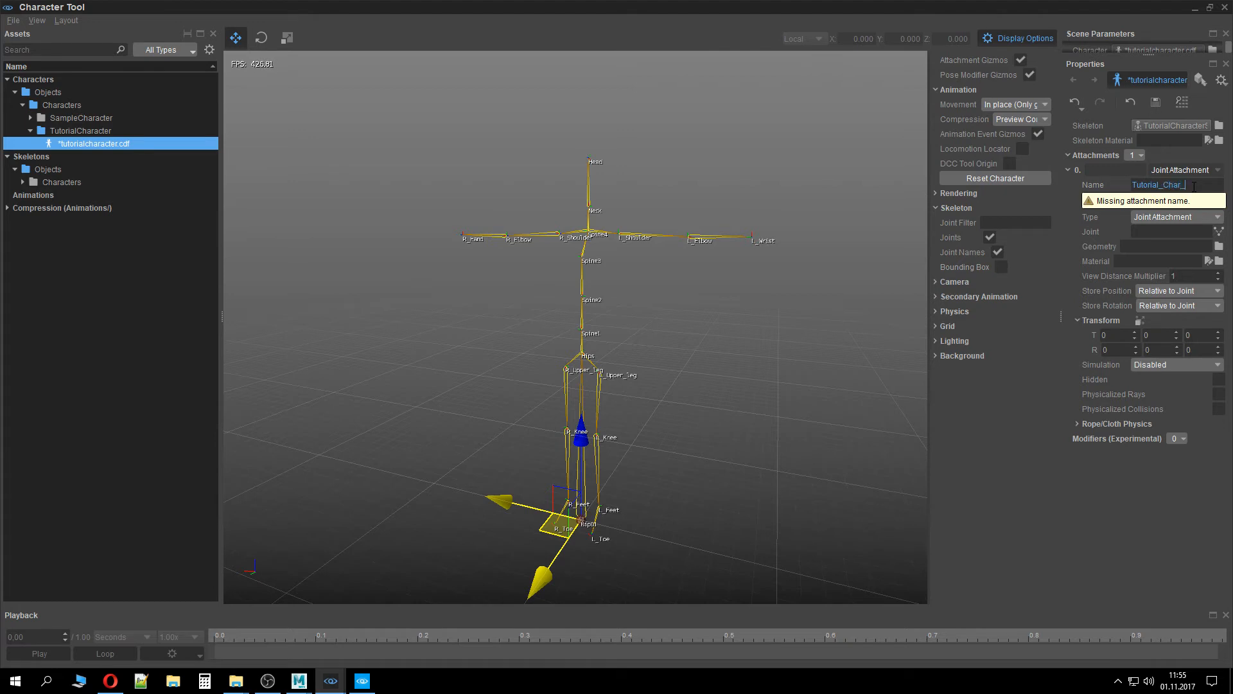
key(Return)
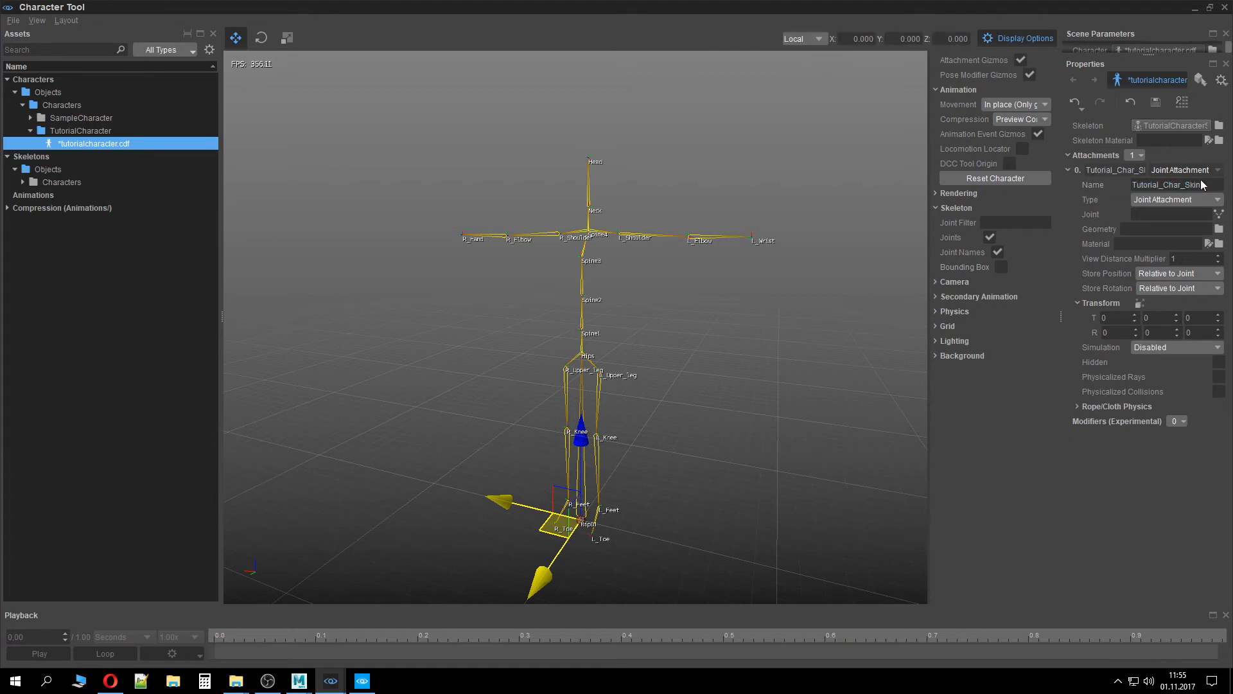
click(1205, 200)
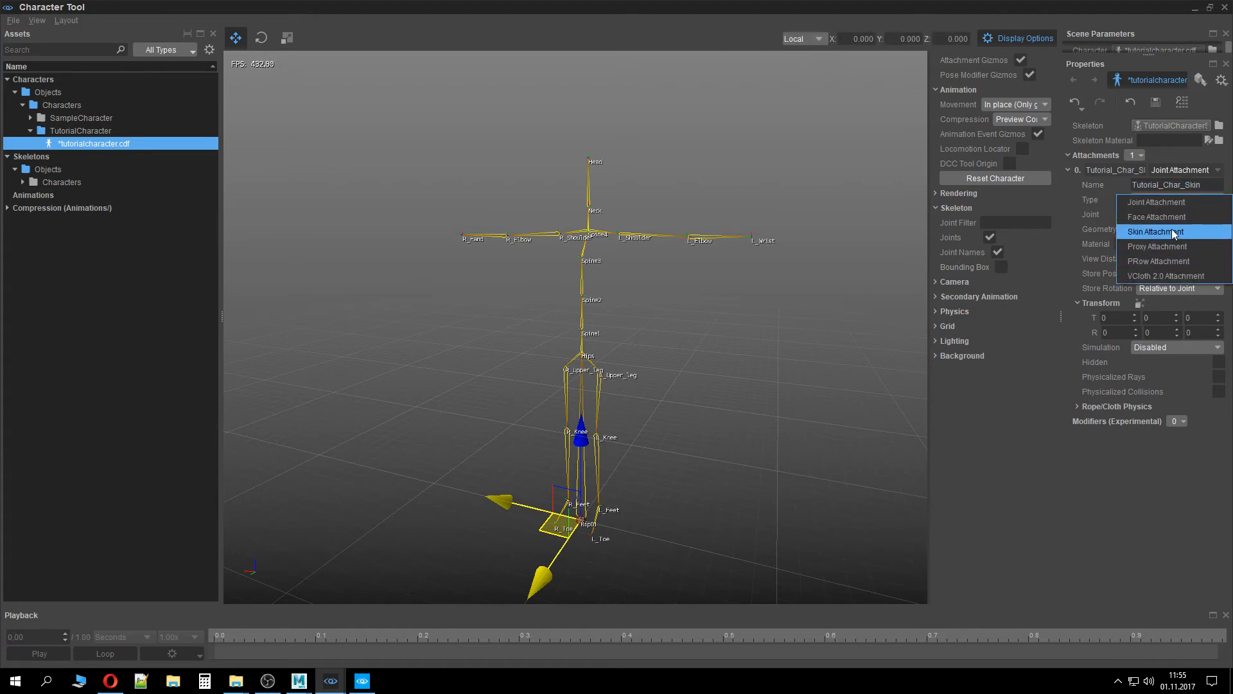
click(1172, 228)
Assign TutorialCharacterSkin.skin from Objects/Characters/TutorialCharacter as the attachment's geometry
click(1218, 216)
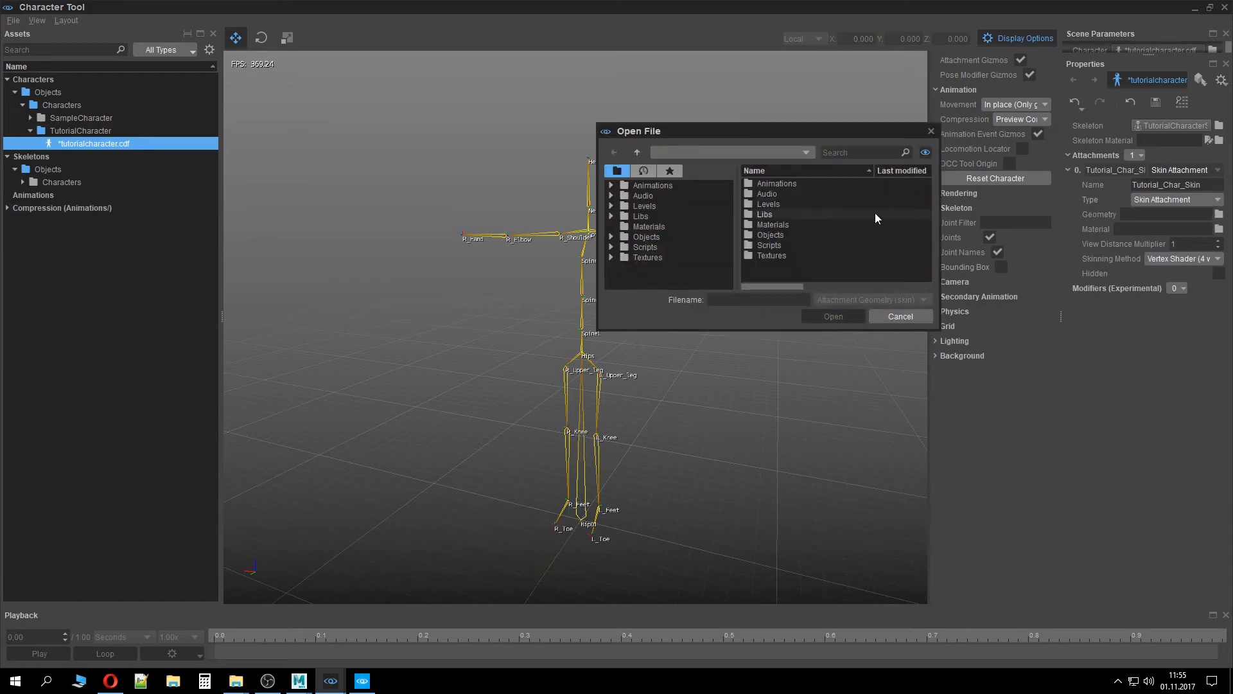
double_click(789, 237)
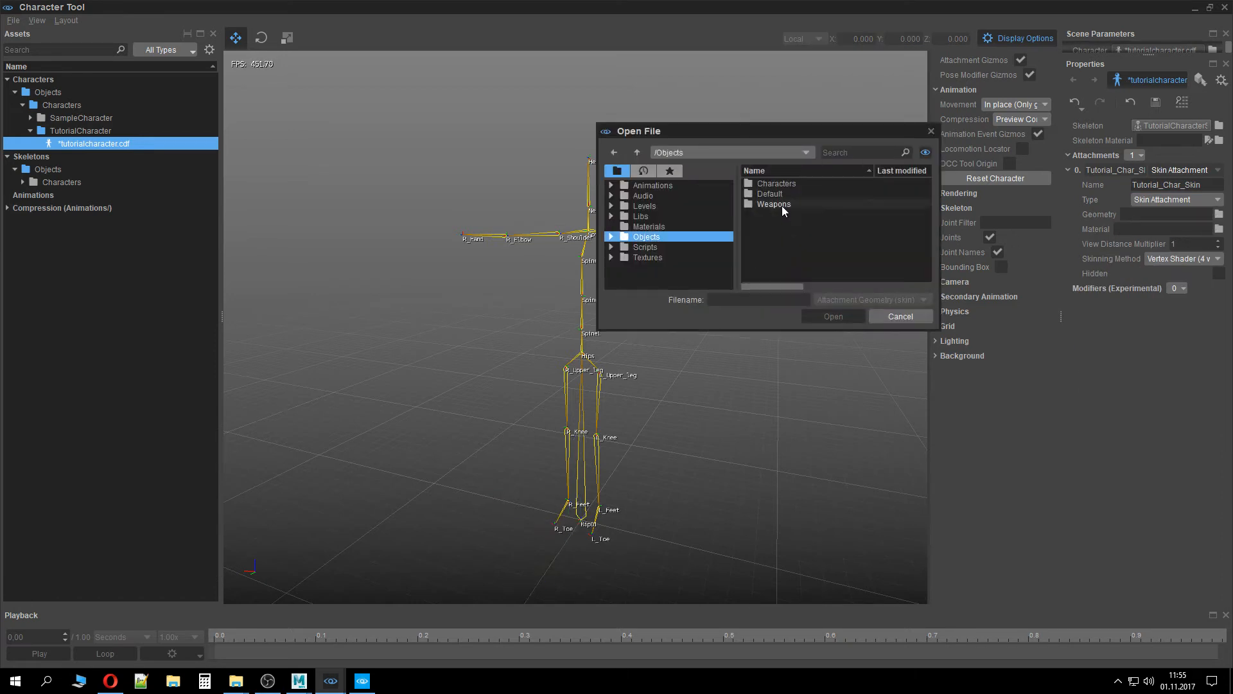
click(781, 184)
double_click(781, 184)
double_click(786, 193)
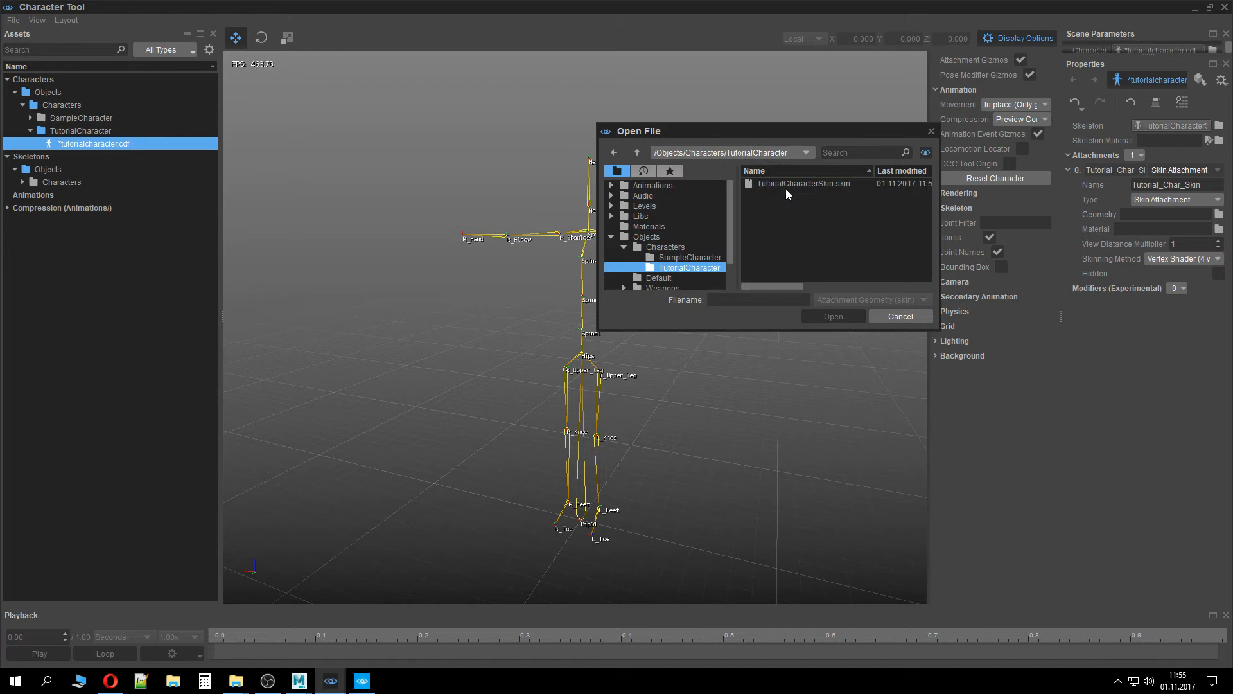
click(785, 187)
click(837, 316)
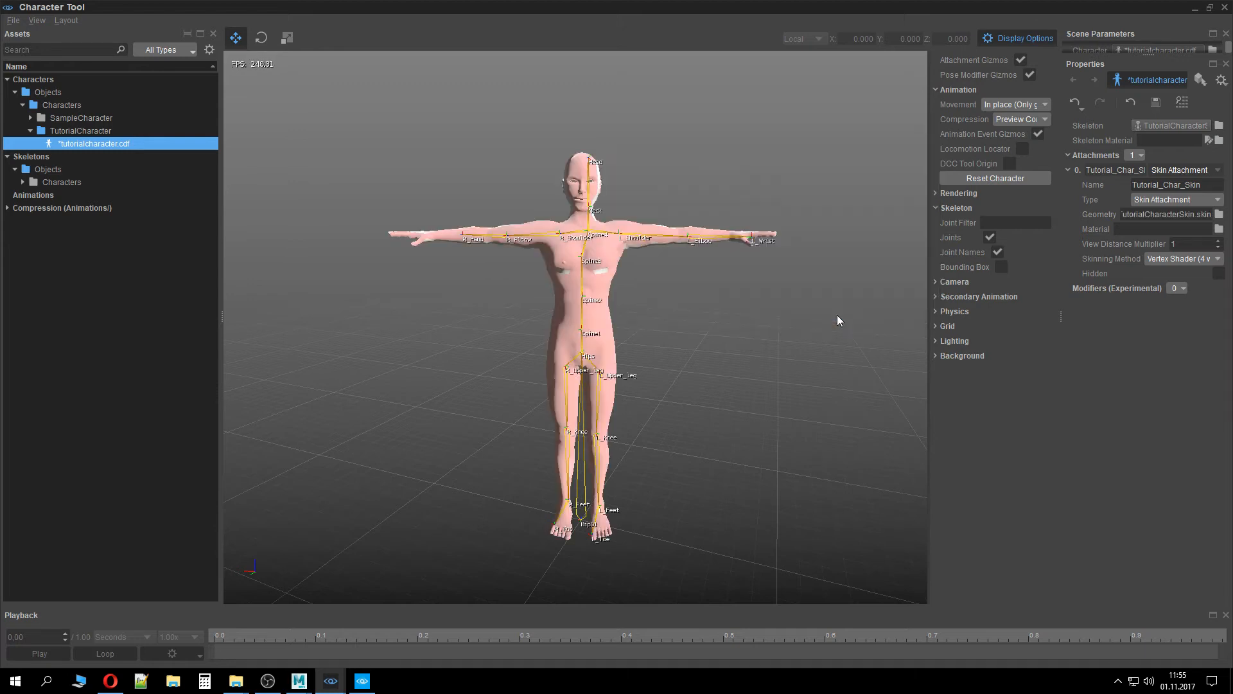
Orbit and fly around the viewport to inspect the skinned character mesh
mouse_move(770, 337)
right_down()
mouse_move(713, 373)
mouse_move(745, 337)
right_up()
key(w)
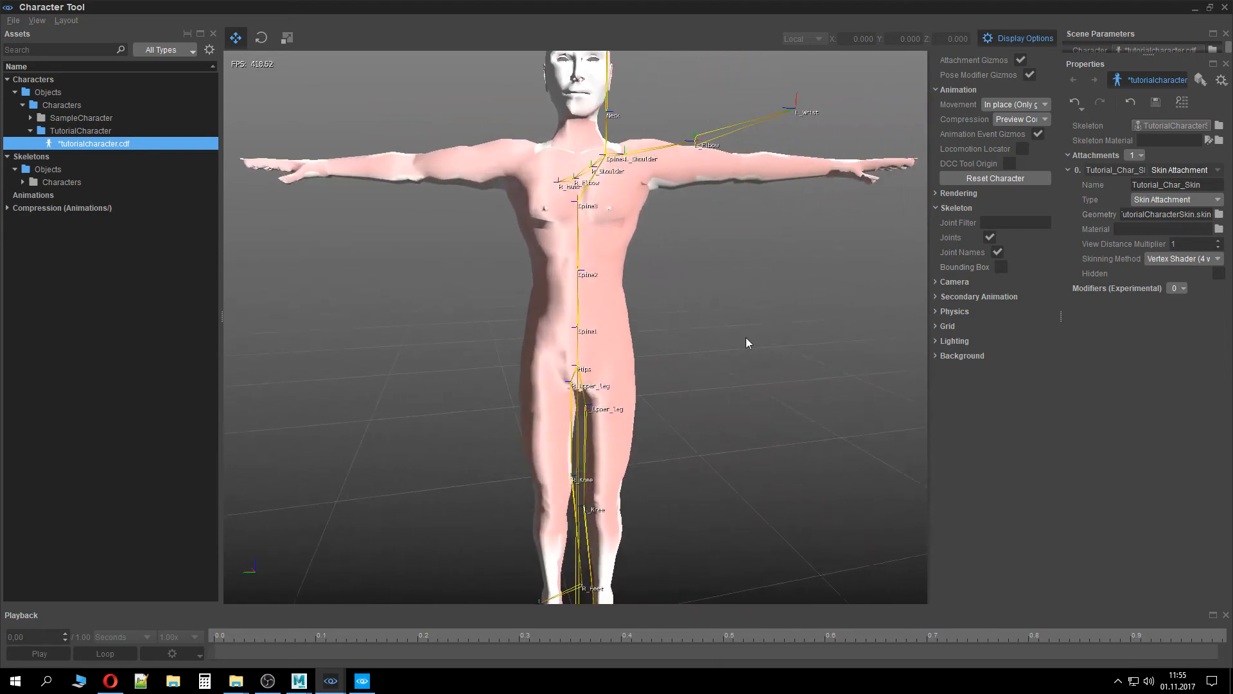
scroll(746, 337, down, 2)
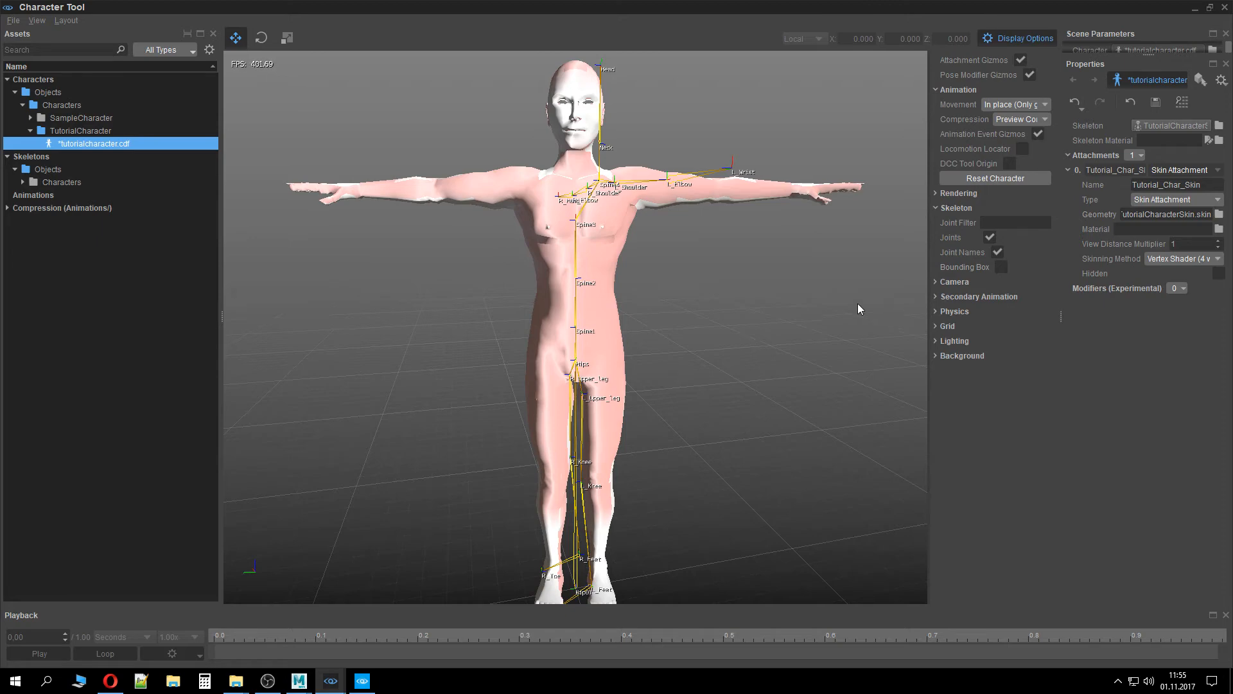
right_drag(909, 236, 890, 279)
key(w)
key(s)
key(w)
key(w)
key(s)
key(w)
key(w)
key(s)
key(w)
key(w)
key(s)
key(w)
key(s)
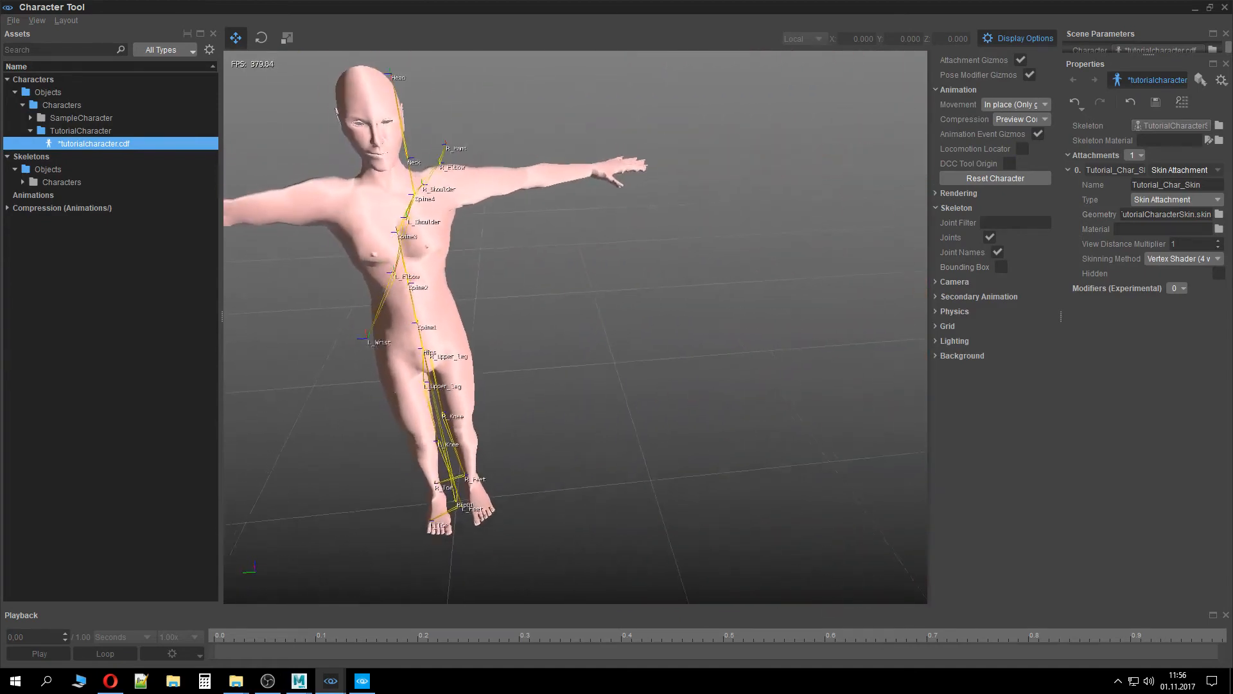
right_drag(810, 307, 571, 295)
key(w)
key(s)
key(w)
key(s)
key(d)
key(w)
key(s)
key(a)
key(d)
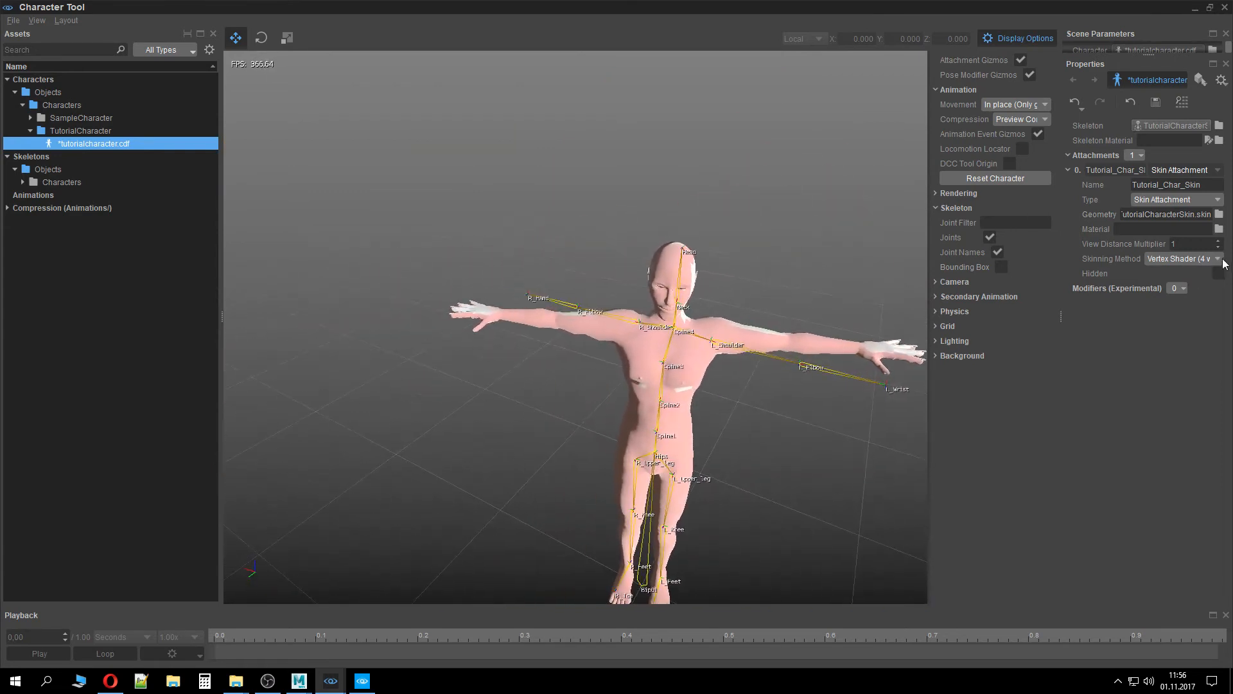
Keep Vertex Shader skinning, set the skin attachment's View Distance Multiplier to 1.1, and save the character
click(1196, 259)
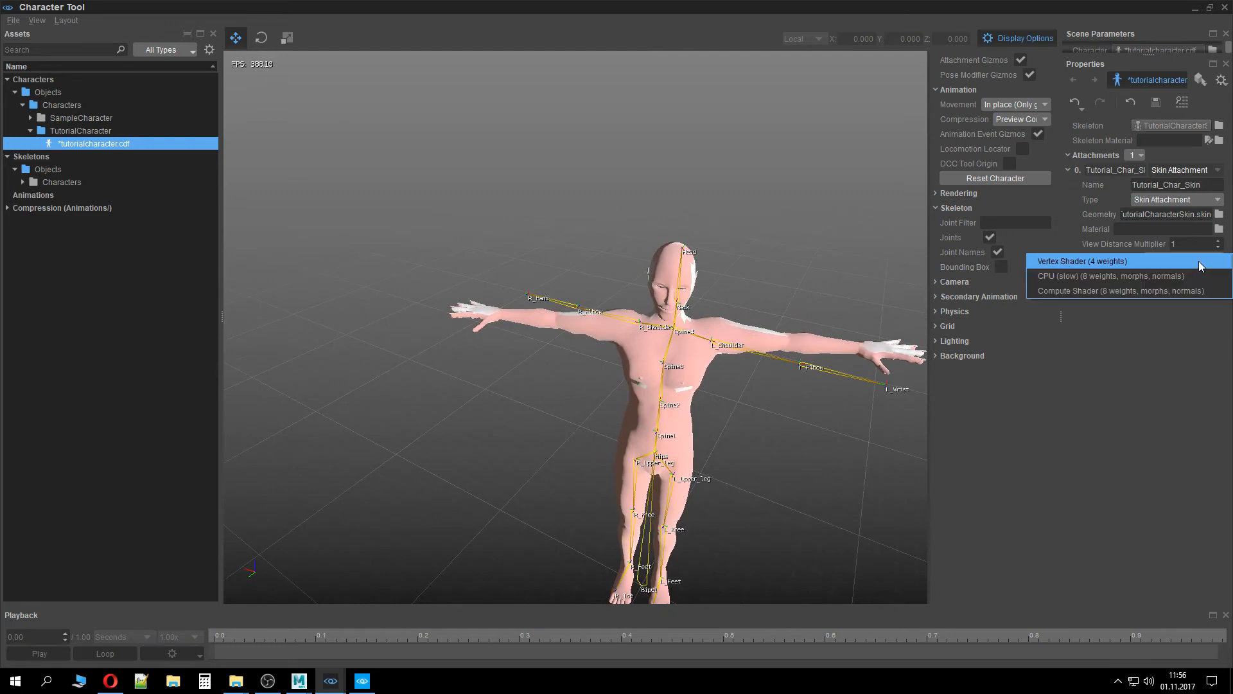
click(1188, 258)
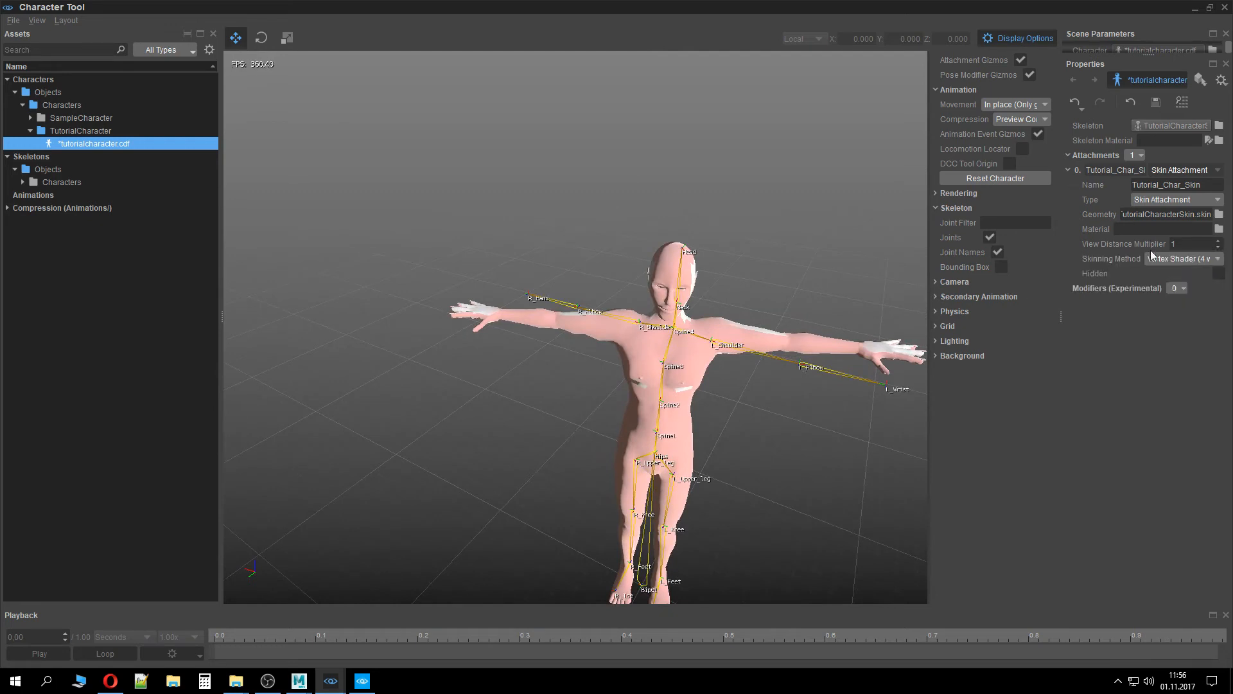
click(1219, 273)
click(1219, 276)
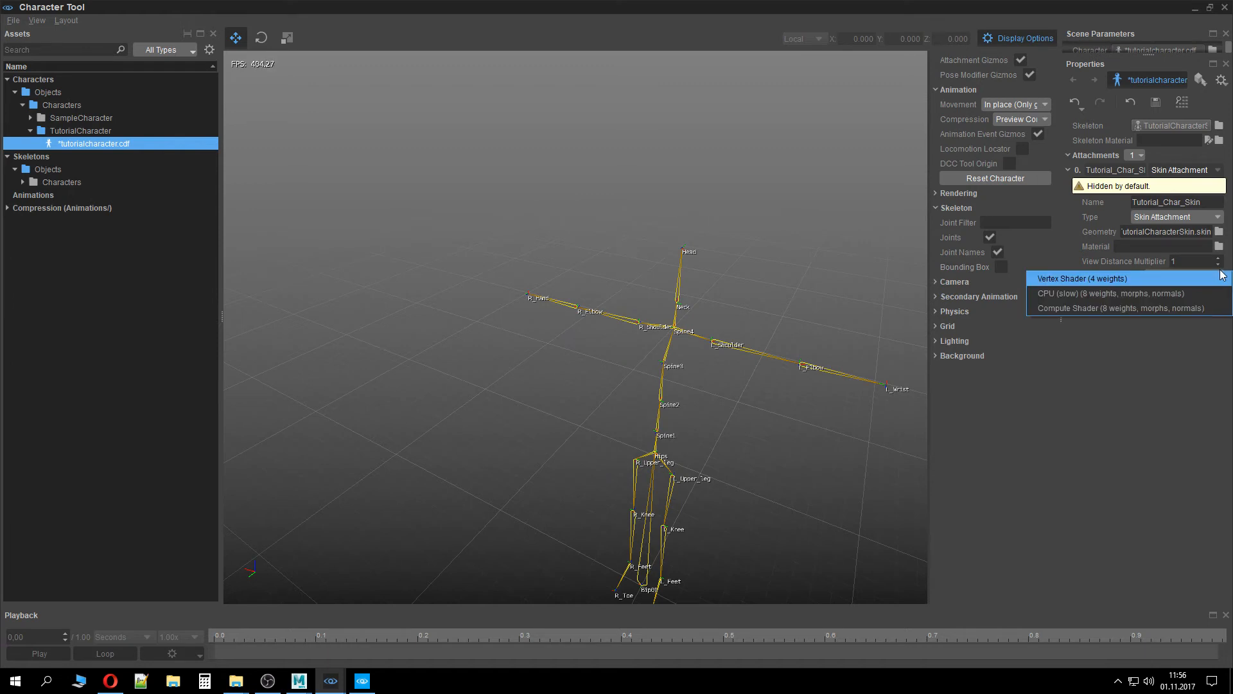
click(1220, 258)
click(1220, 290)
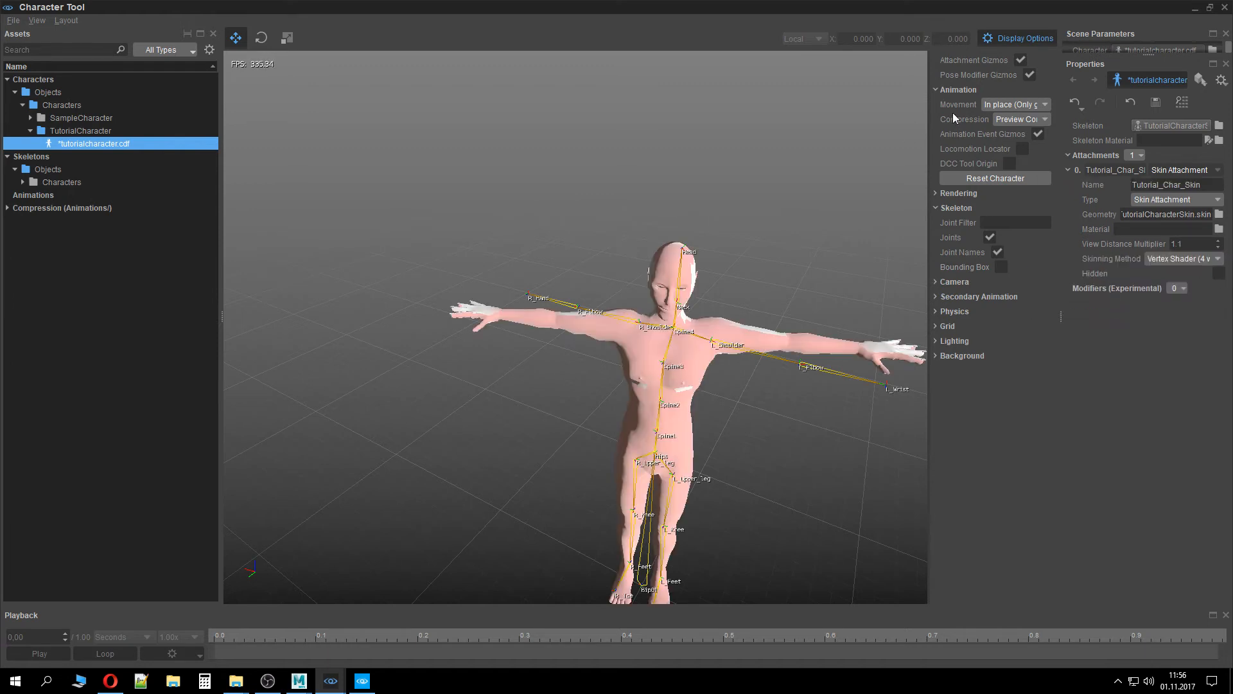
click(1156, 102)
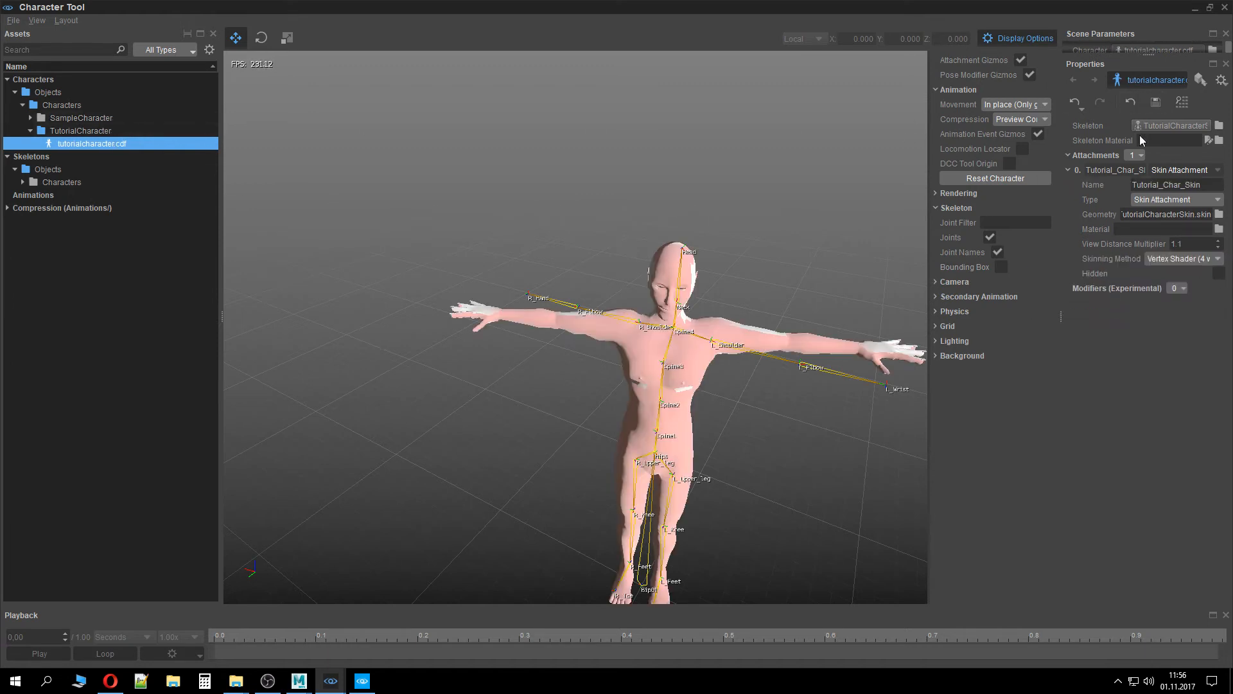
Assign TutorialCharacterSkinMat.mtl from Objects/Characters/TutorialCharacter as the attachment's material and save the character
click(1223, 229)
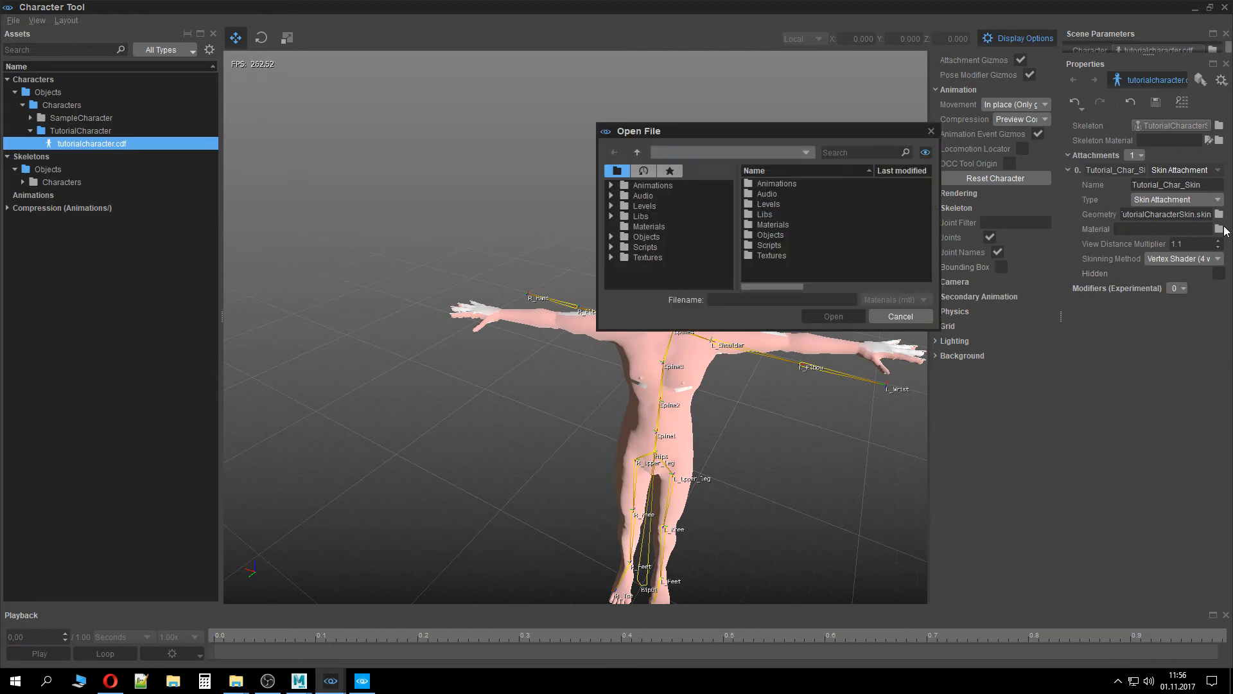
double_click(780, 234)
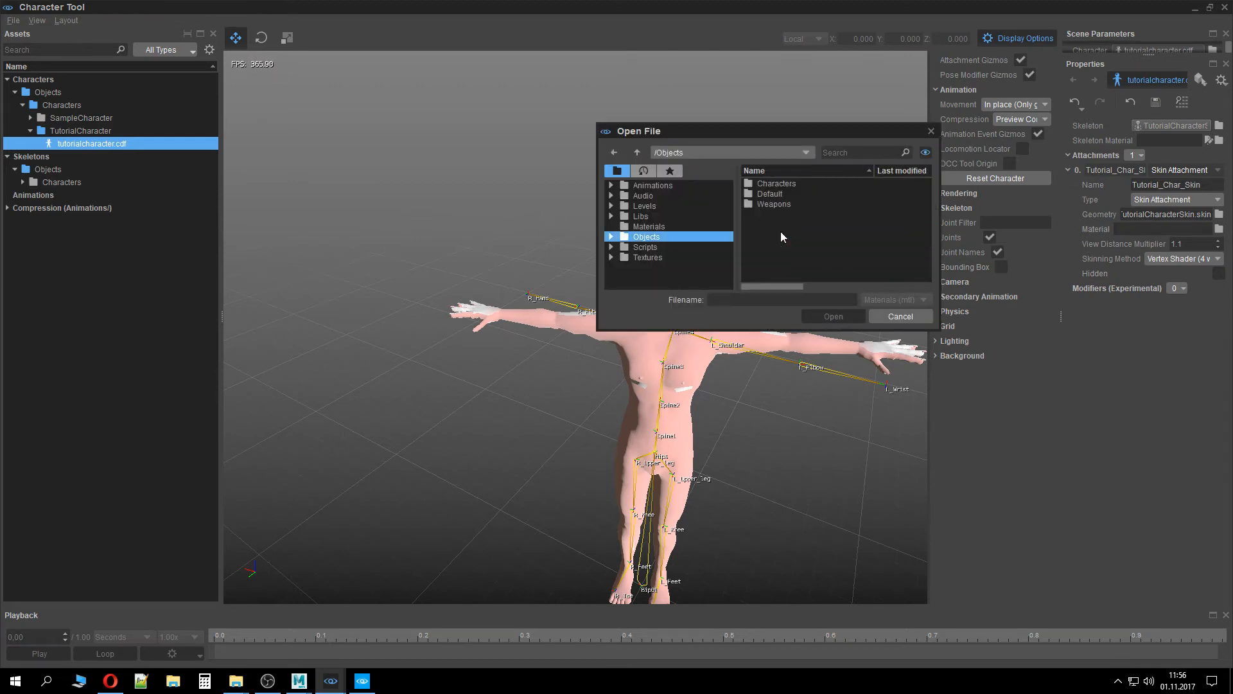
double_click(781, 183)
click(785, 192)
double_click(785, 191)
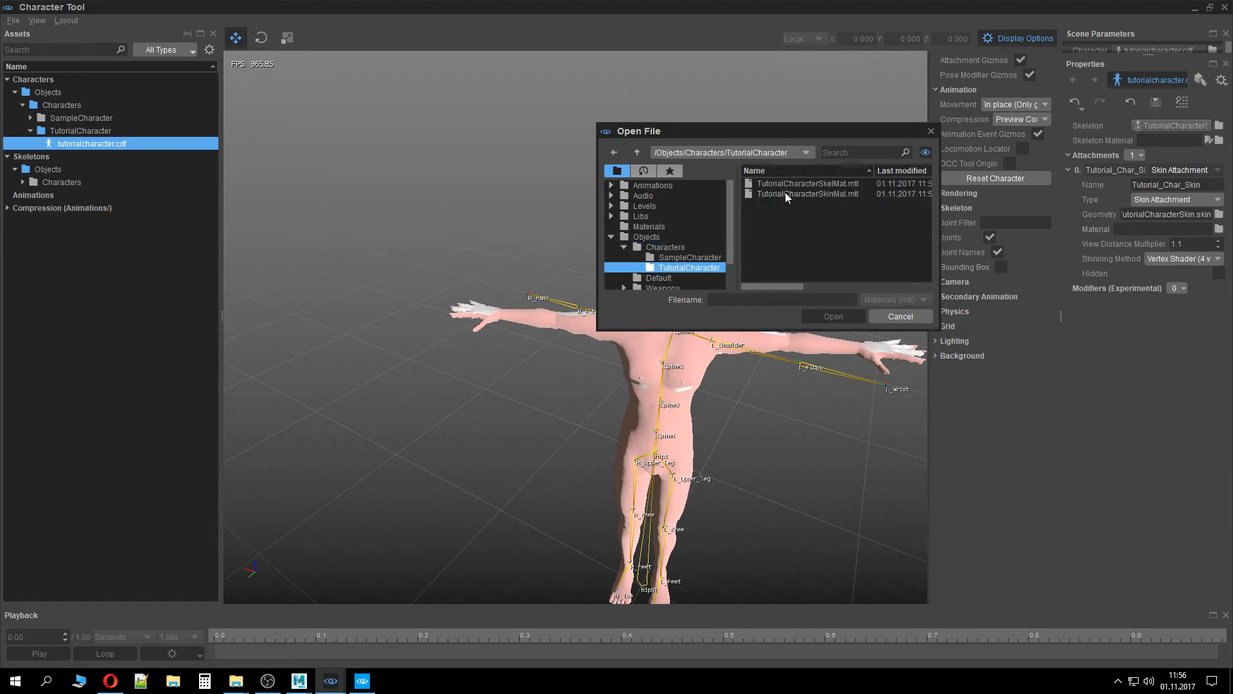
click(830, 185)
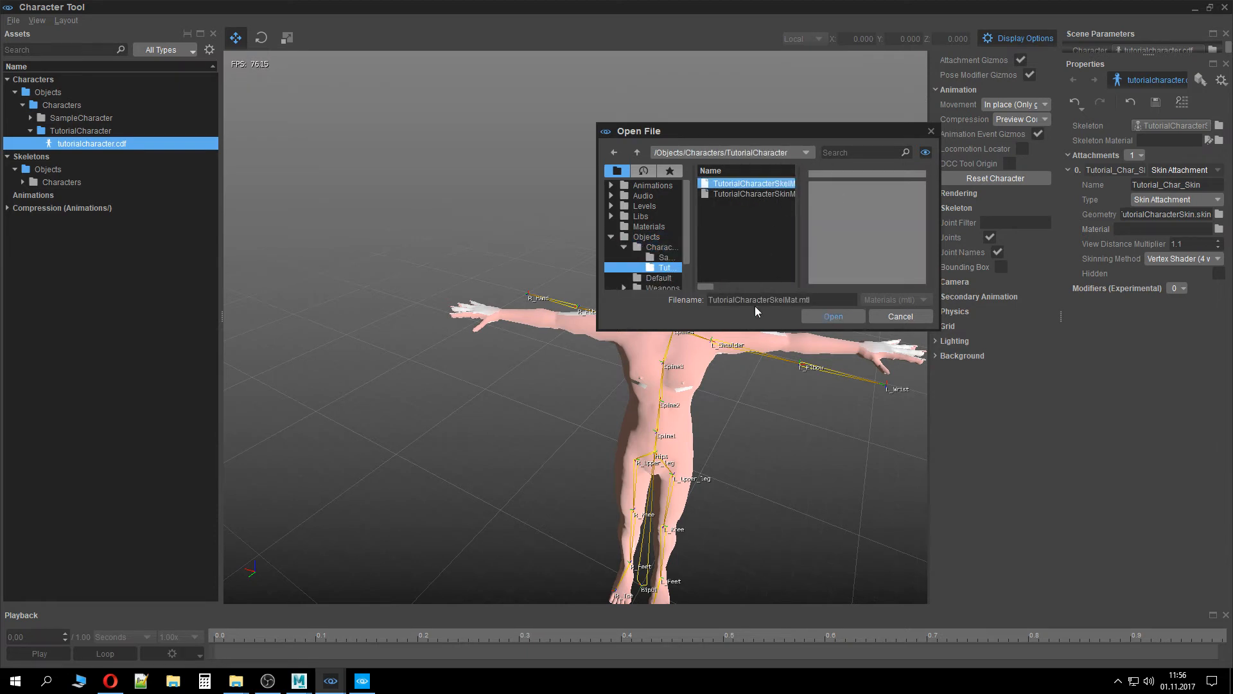
drag(716, 285, 721, 286)
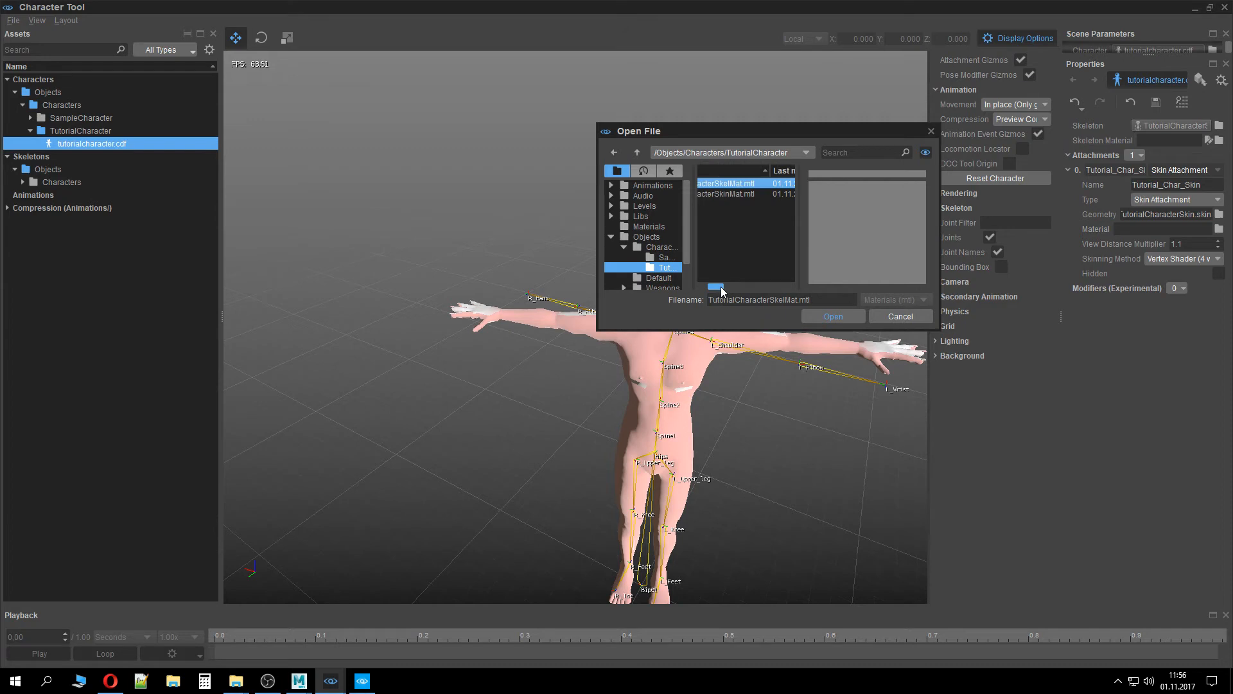
click(751, 195)
click(843, 318)
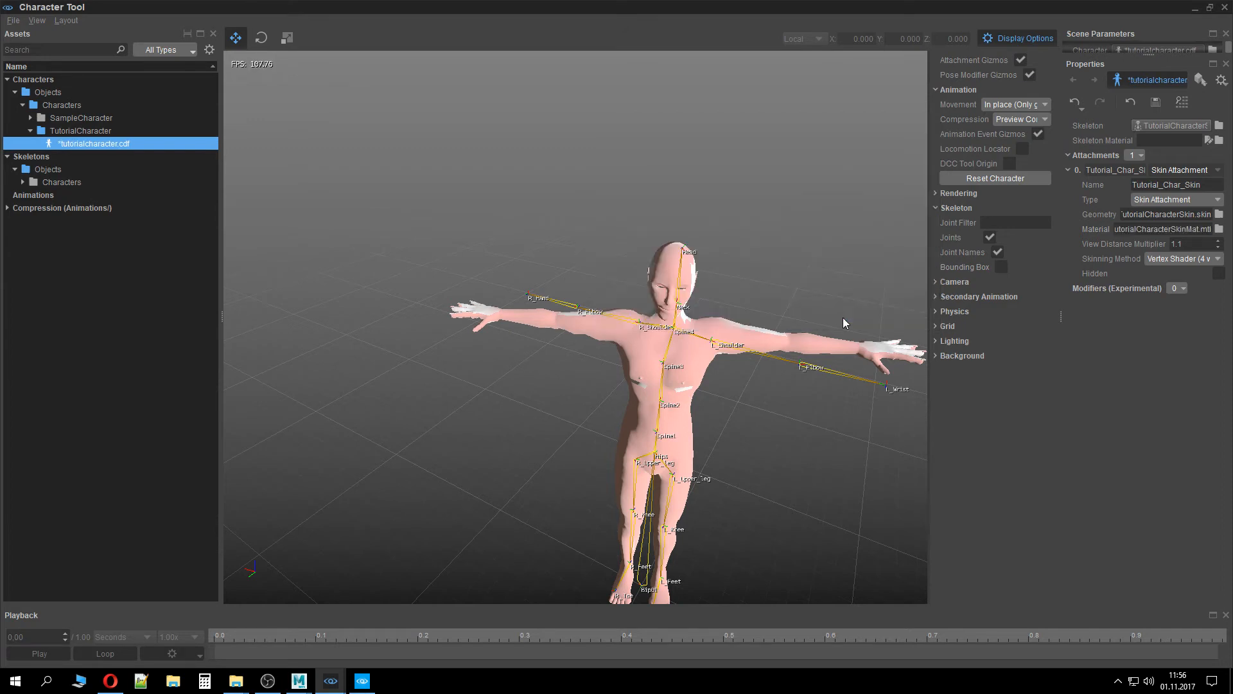
right_drag(843, 318, 855, 411)
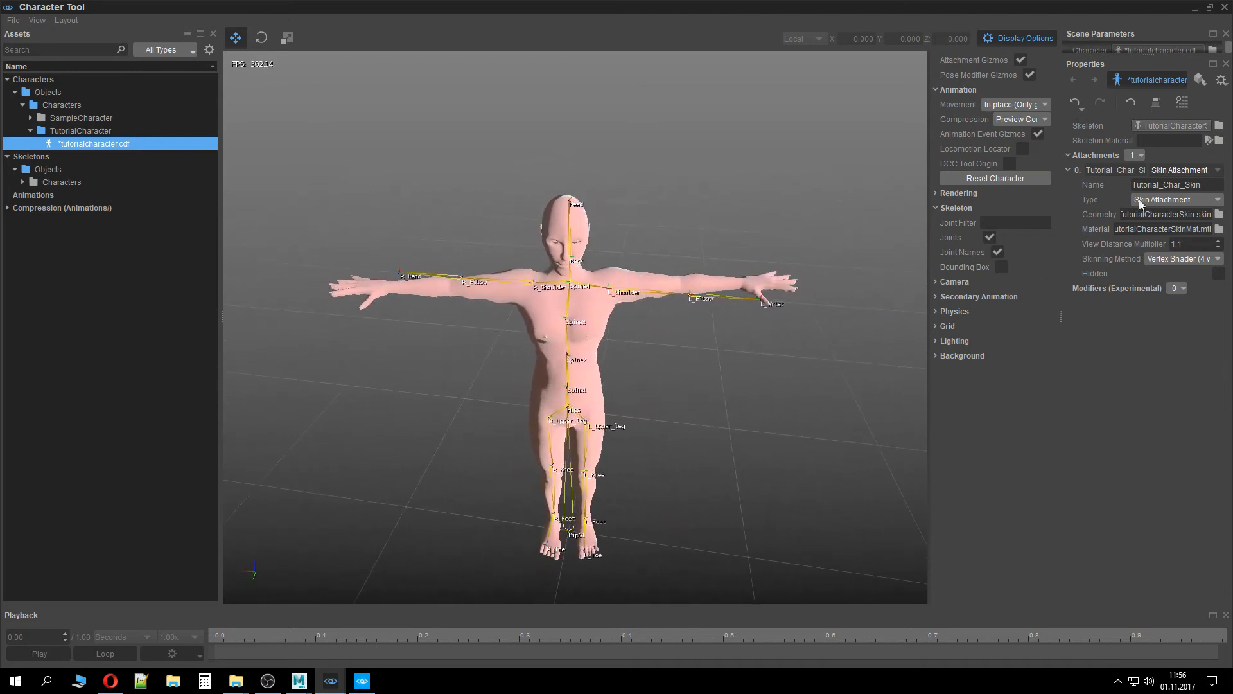
click(1156, 102)
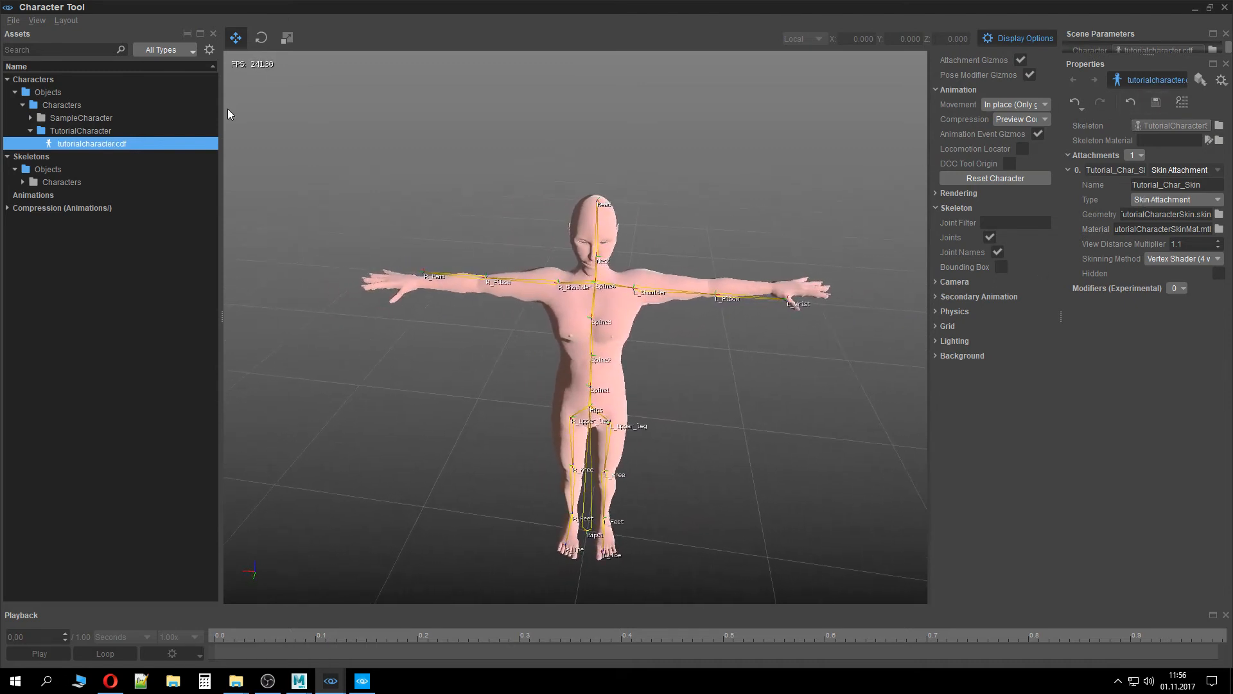
Open the SampleCharacter's thirdperson.cdf in the Character Tool for reference
double_click(119, 126)
double_click(119, 130)
click(119, 138)
double_click(120, 122)
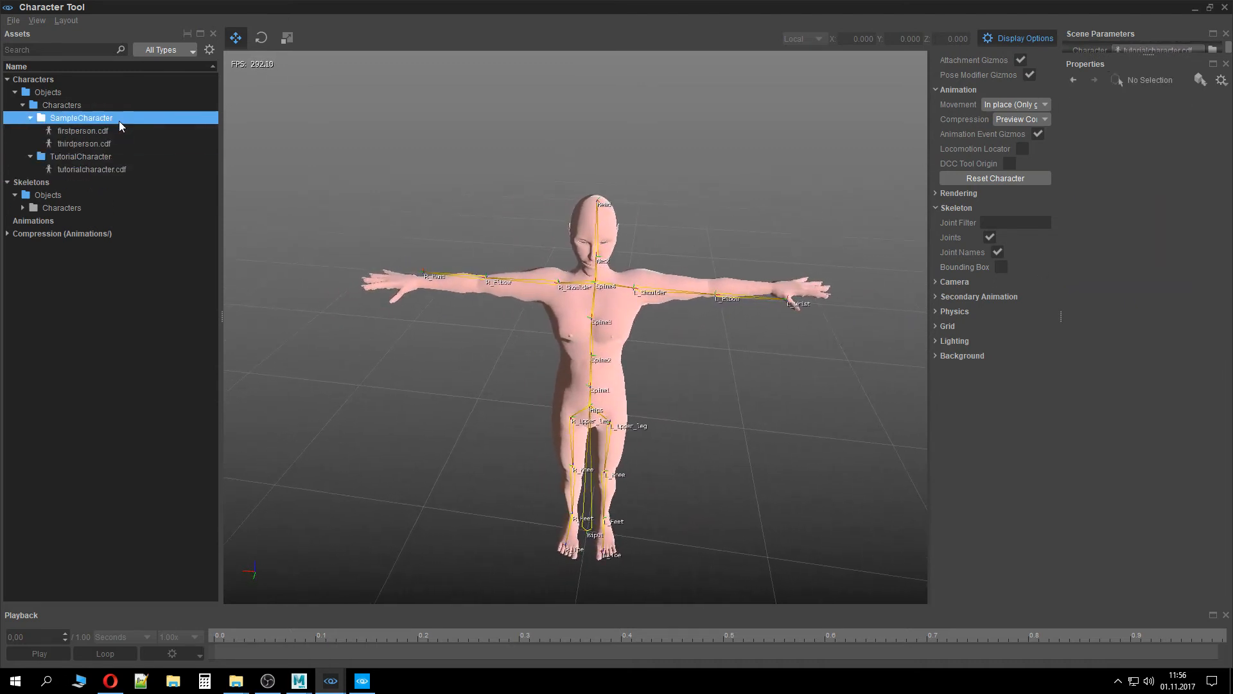
double_click(119, 131)
click(122, 143)
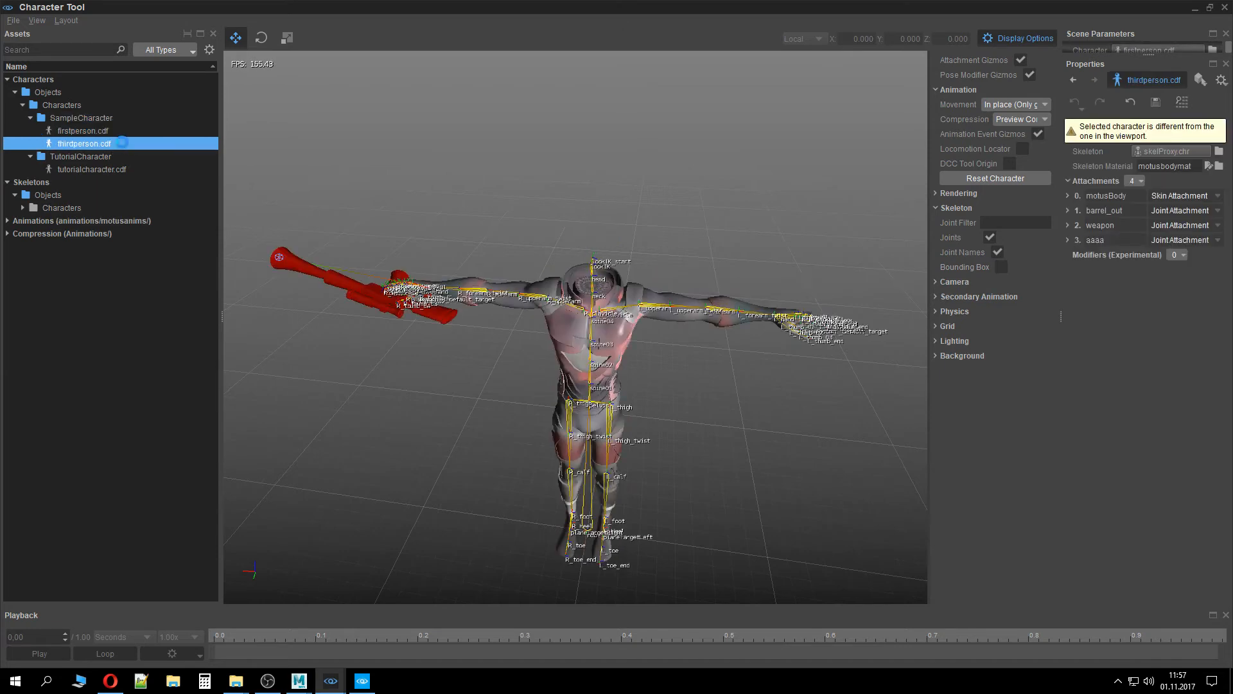
double_click(123, 142)
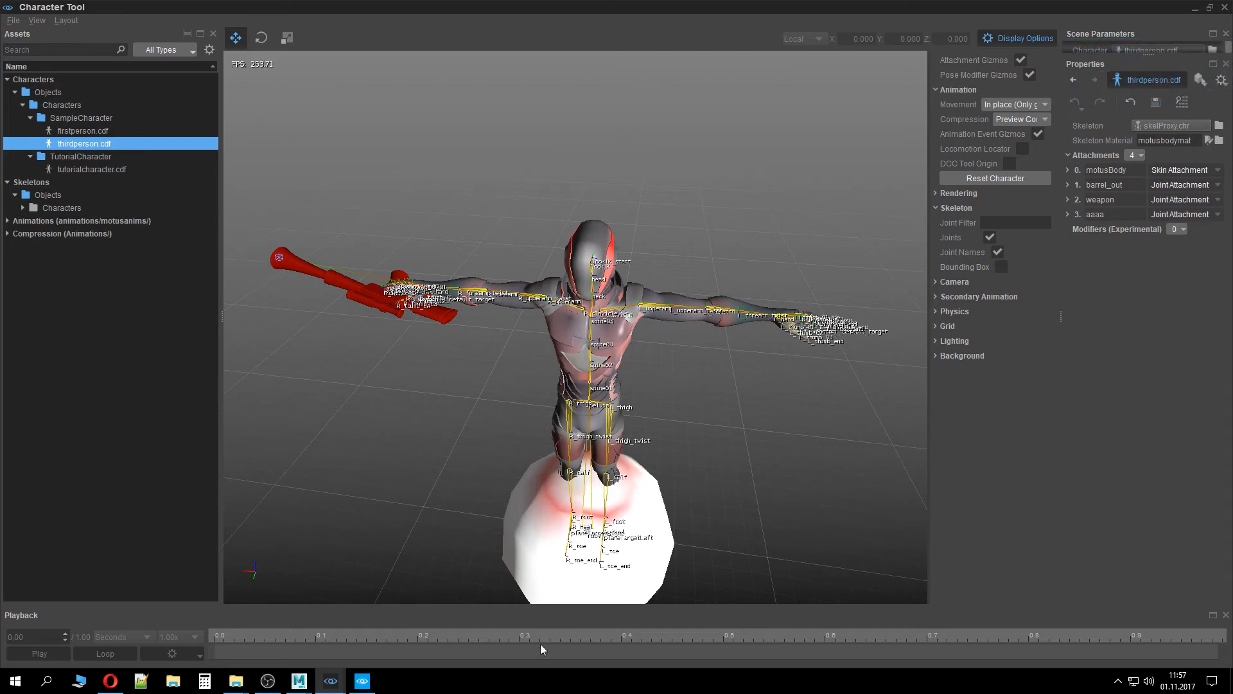
Remove the aaaa attachment from the thirdperson character
right_click(1090, 209)
right_click(1079, 217)
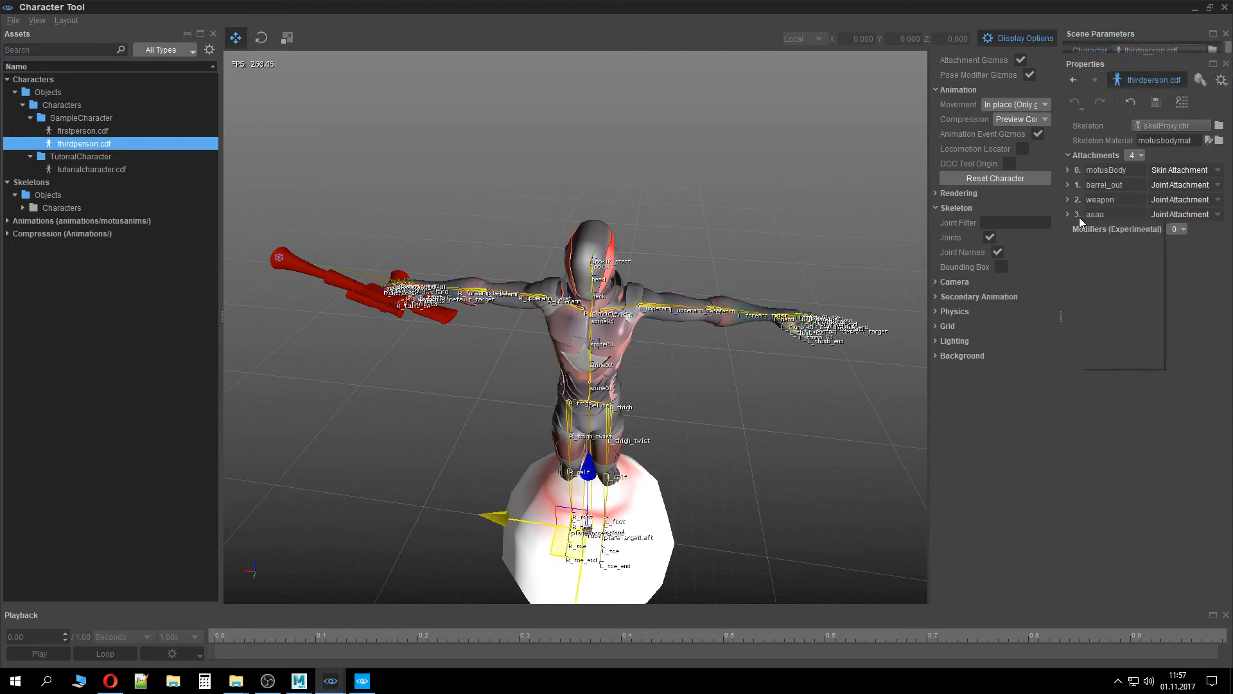
right_click(1079, 217)
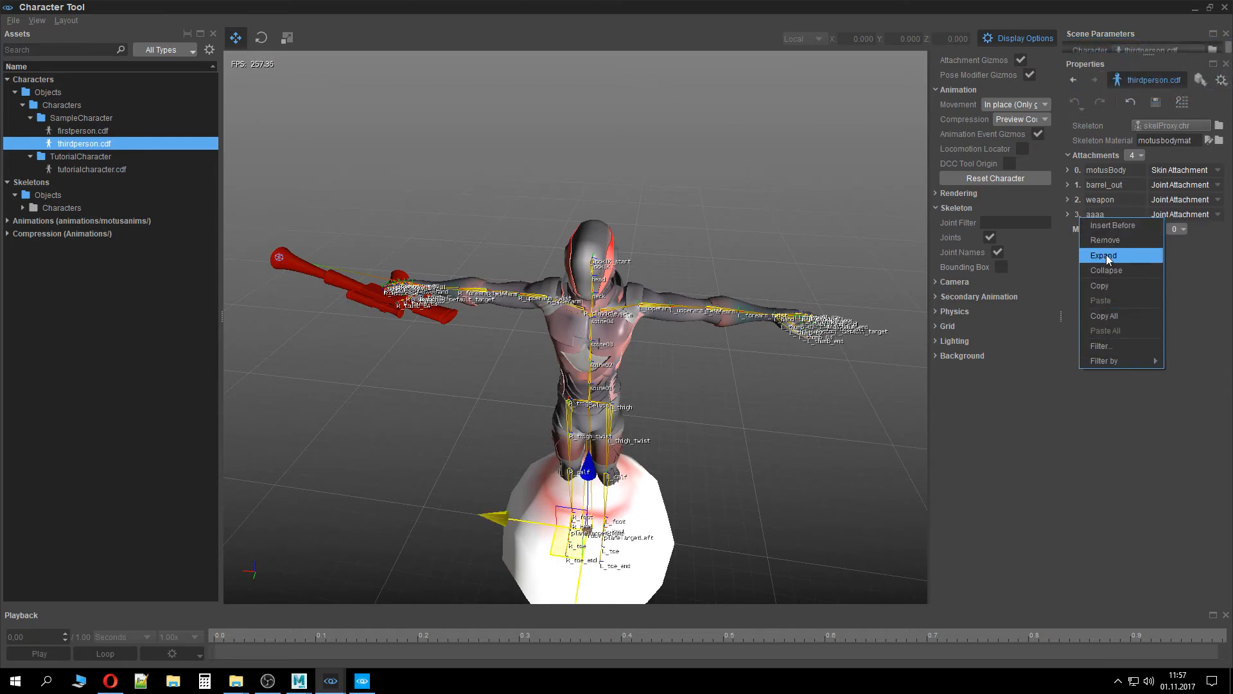
click(1113, 240)
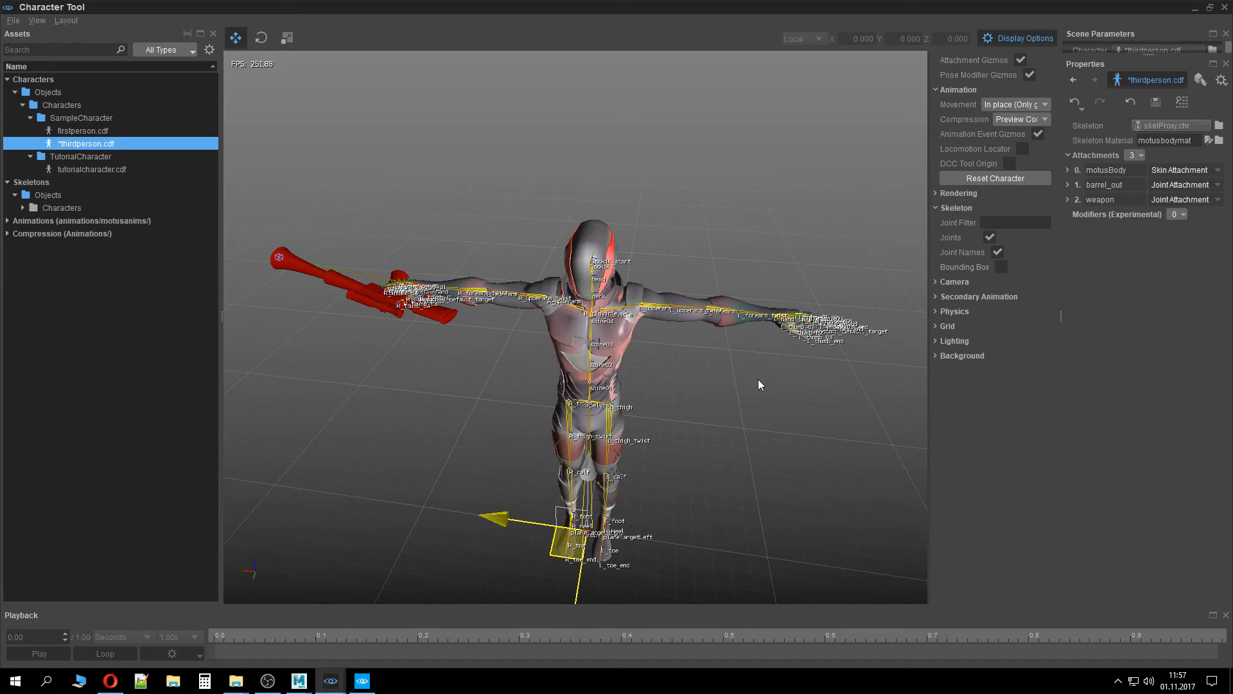
Reopen tutorialcharacter.cdf and expand its Tutorial_Char_Skin attachment
drag(758, 379, 676, 376)
right_drag(676, 376, 402, 212)
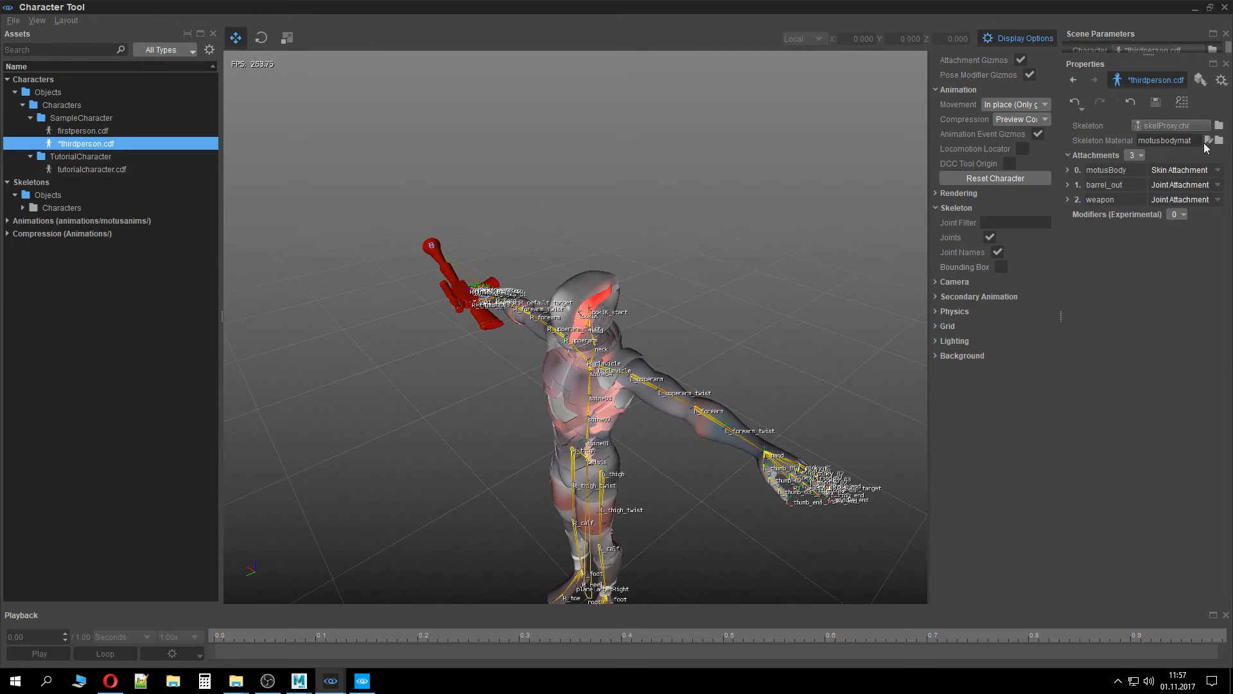
click(96, 169)
right_drag(572, 242, 568, 269)
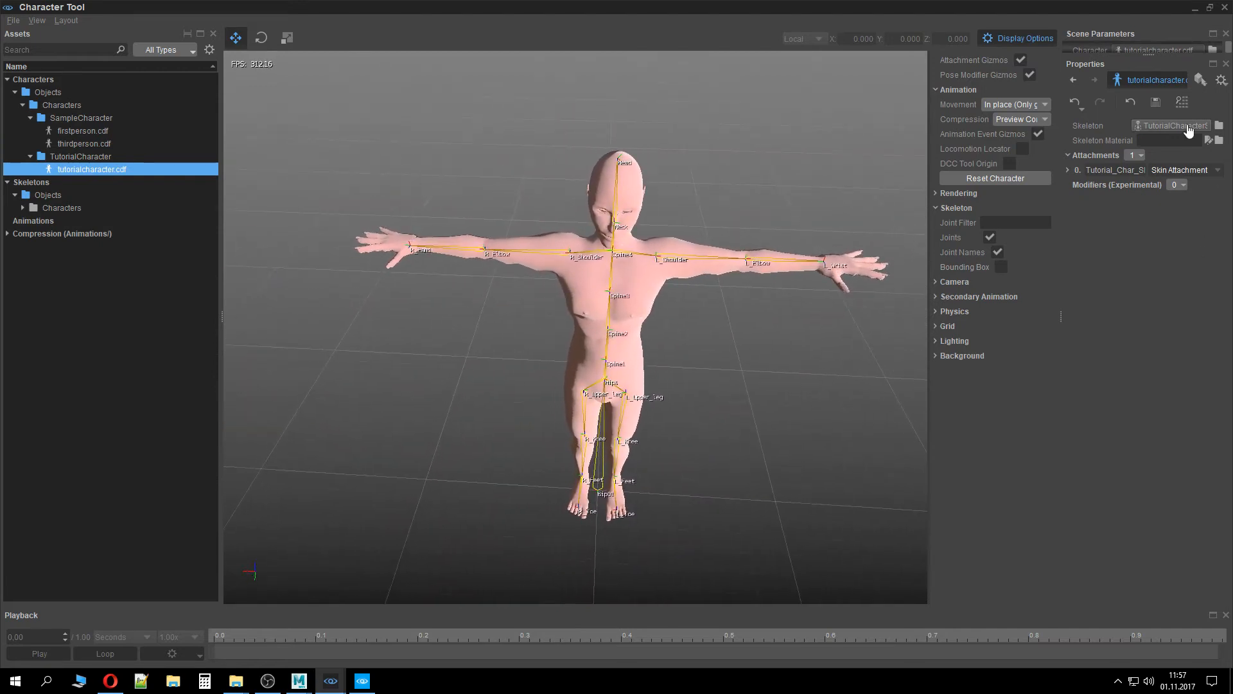
click(1068, 170)
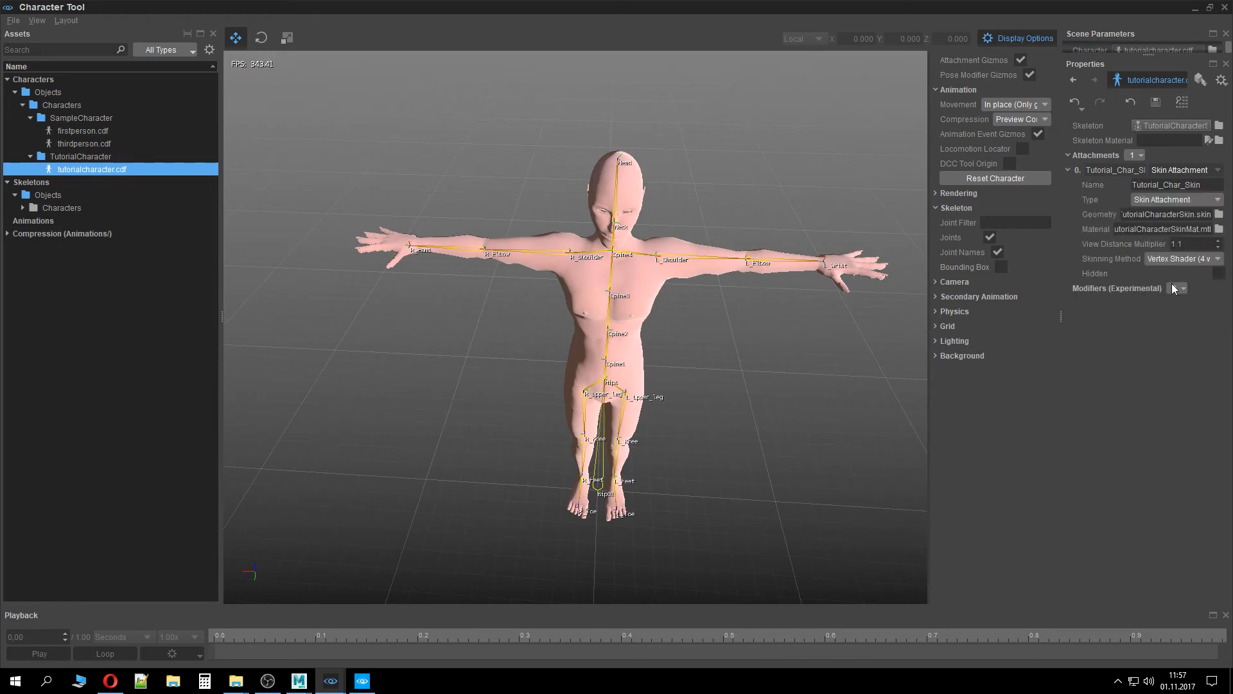
click(1218, 141)
click(450, 204)
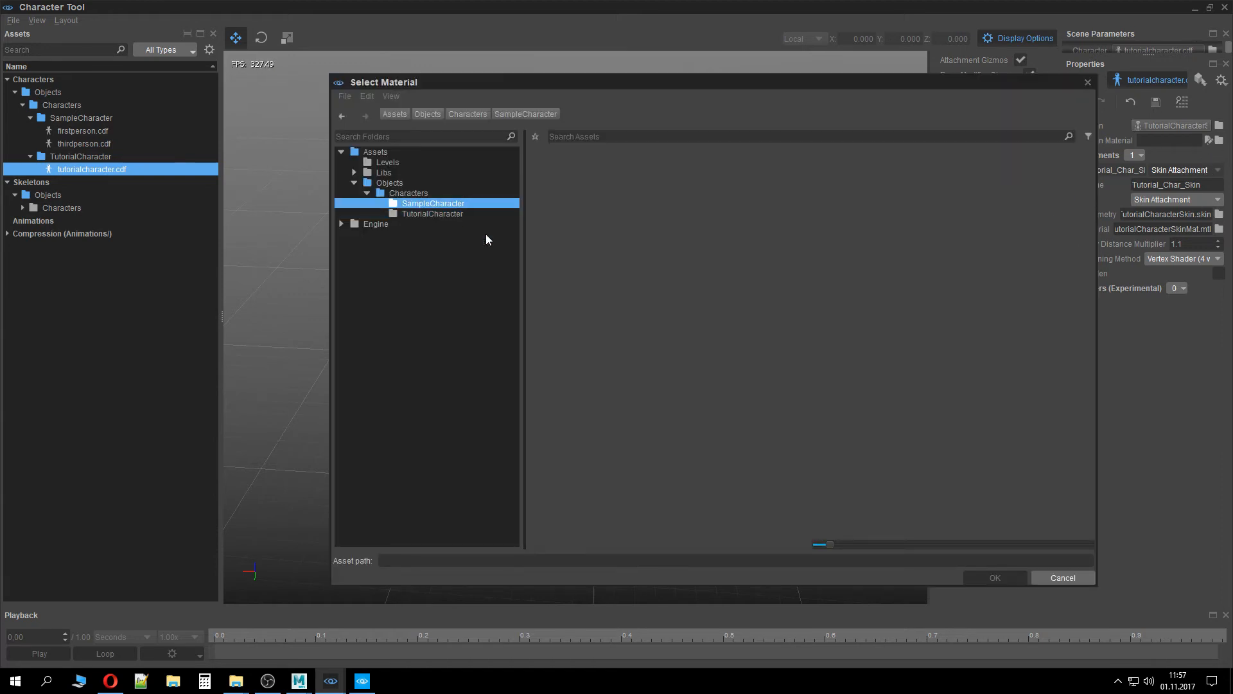
click(1060, 577)
Set the Skeleton Material to TutorialCharacterSkelMat.mtl by reusing the skin material path, and save the character
click(1165, 230)
key(ctrl+c)
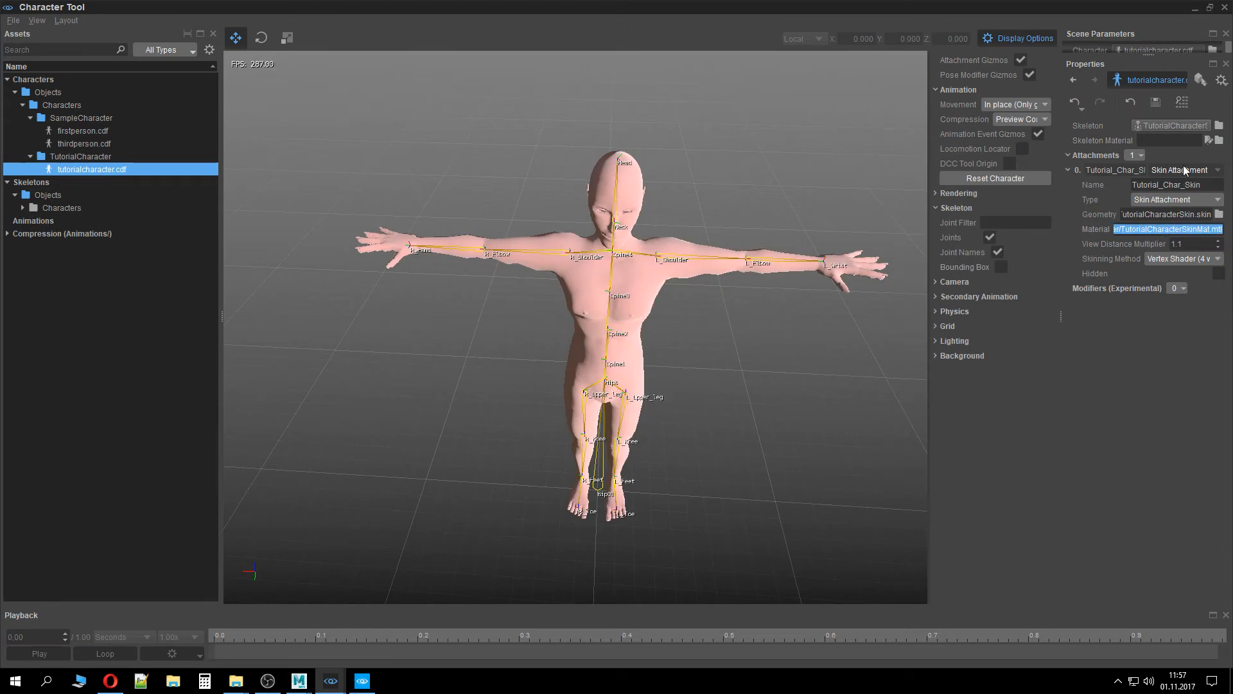
click(1167, 140)
key(ctrl+v)
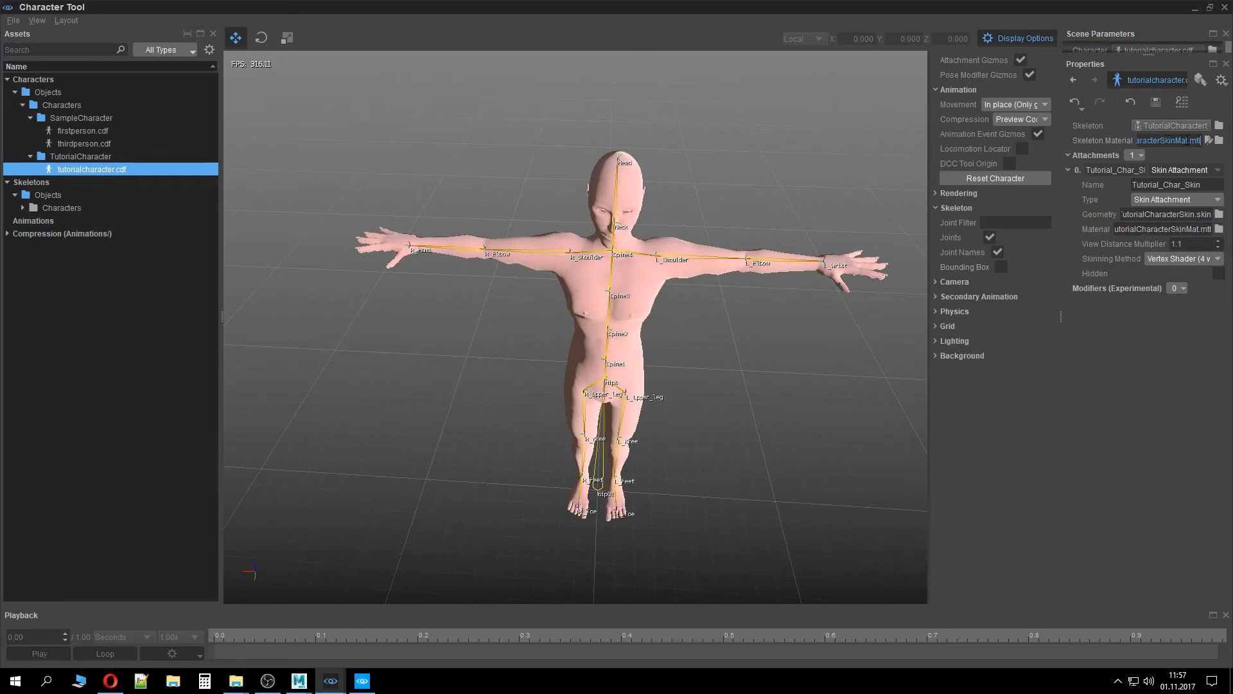
click(1176, 141)
key(BackSpace)
key(BackSpace)
key(BackSpace)
key(Return)
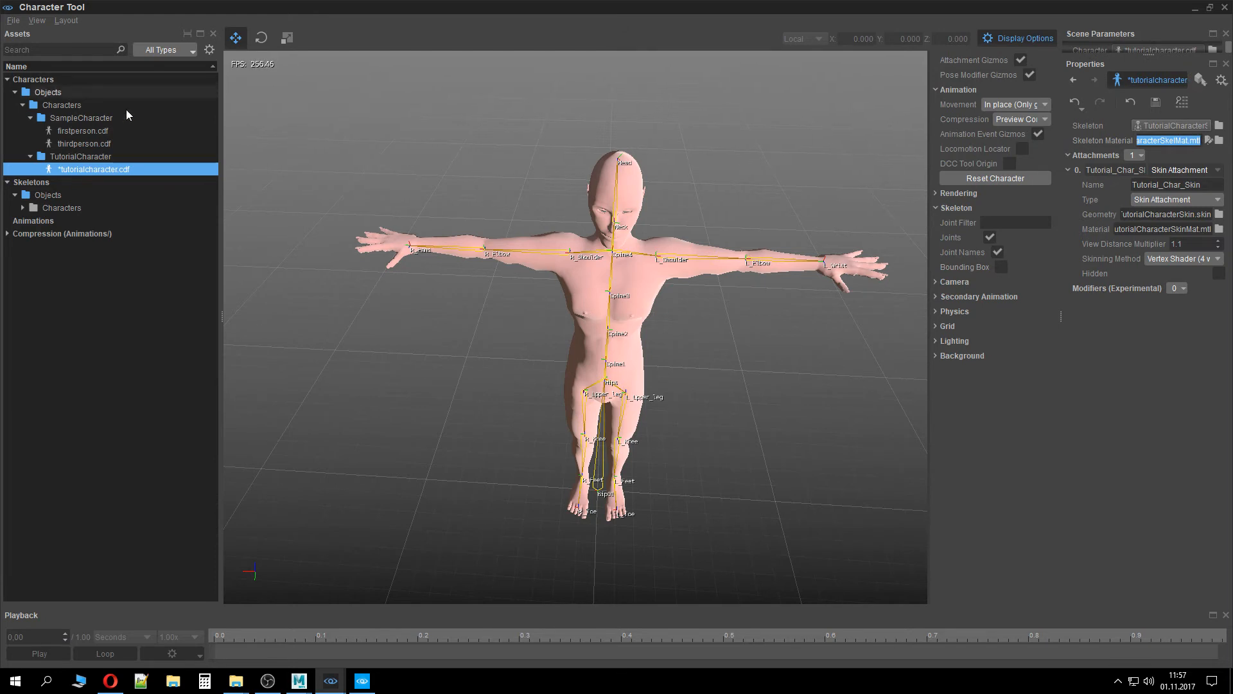
right_drag(450, 225, 514, 248)
click(1156, 103)
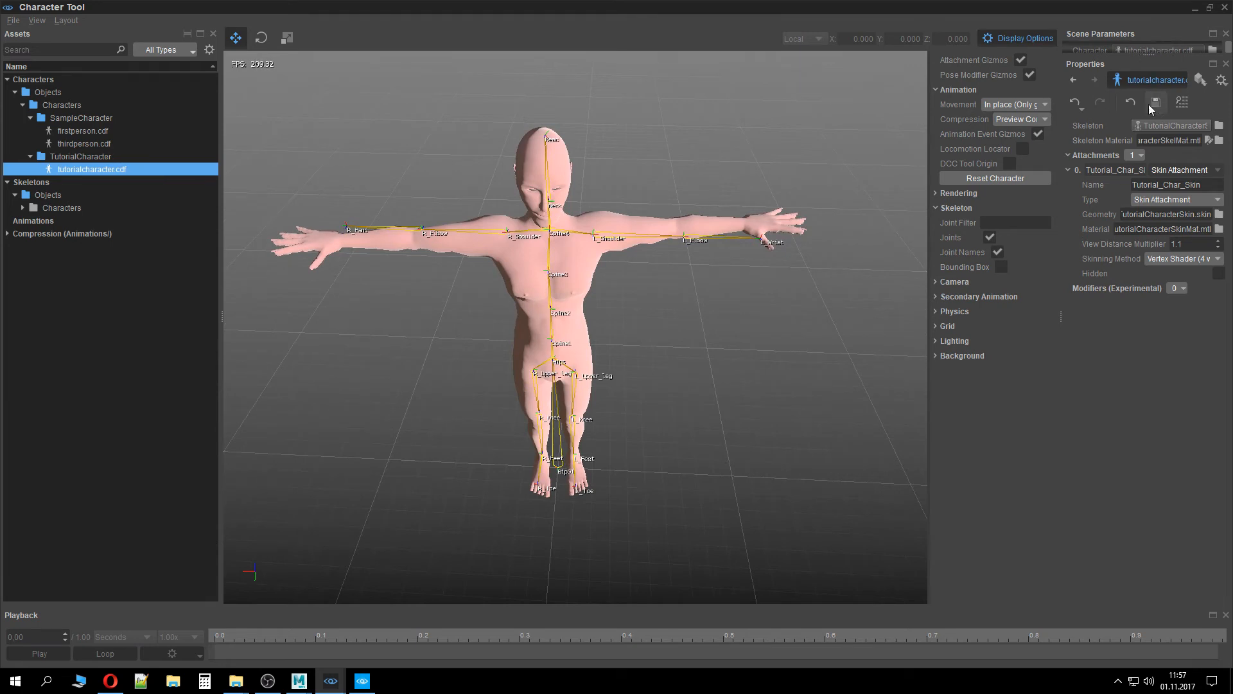
Compare the attachment settings of the sample thirdperson and firstperson characters, then return to tutorialcharacter.cdf
click(84, 143)
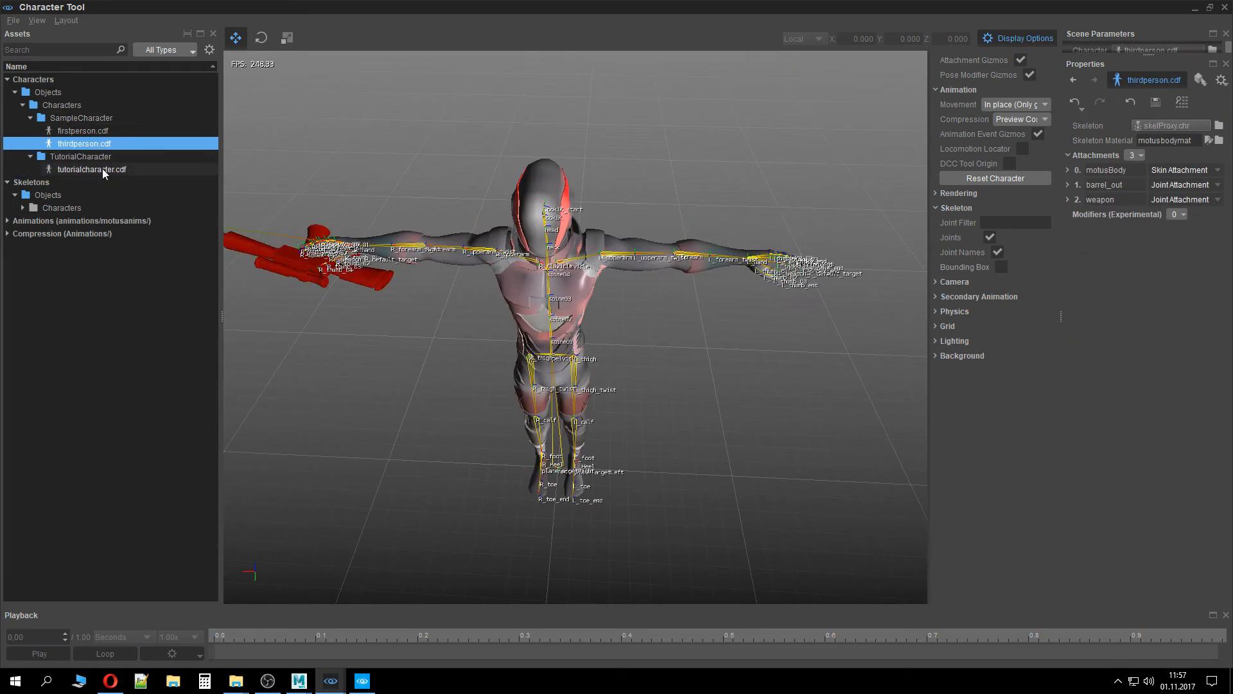
click(1069, 171)
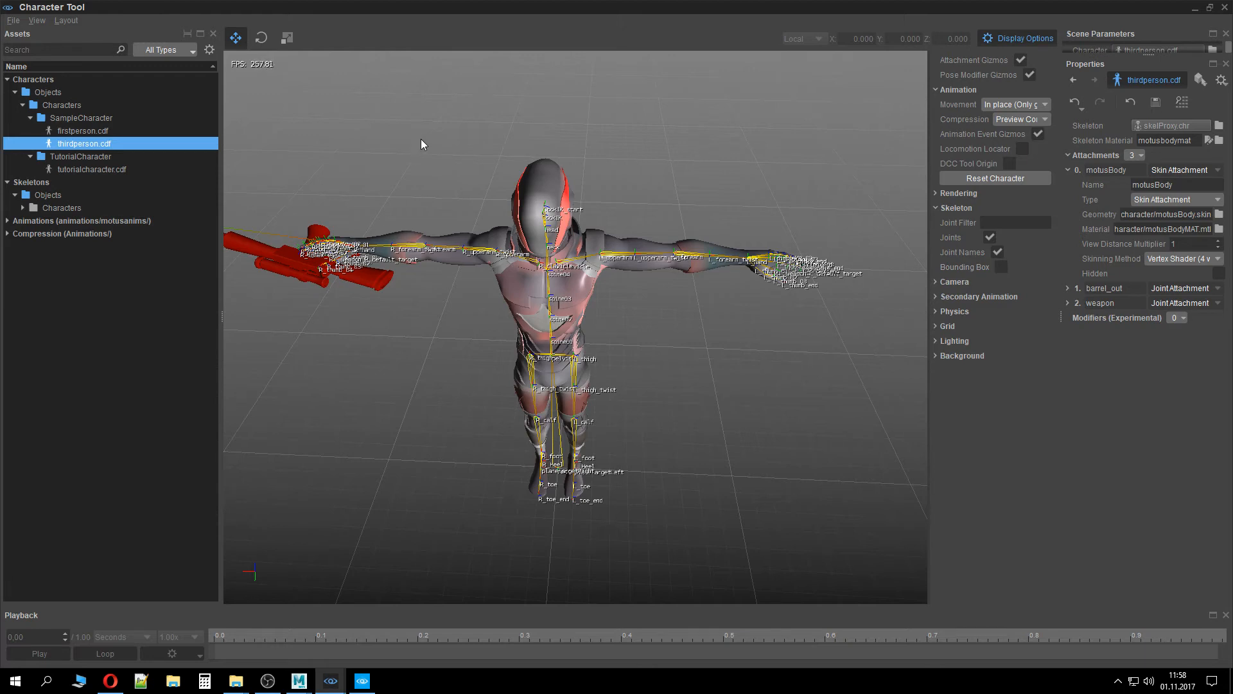
click(72, 131)
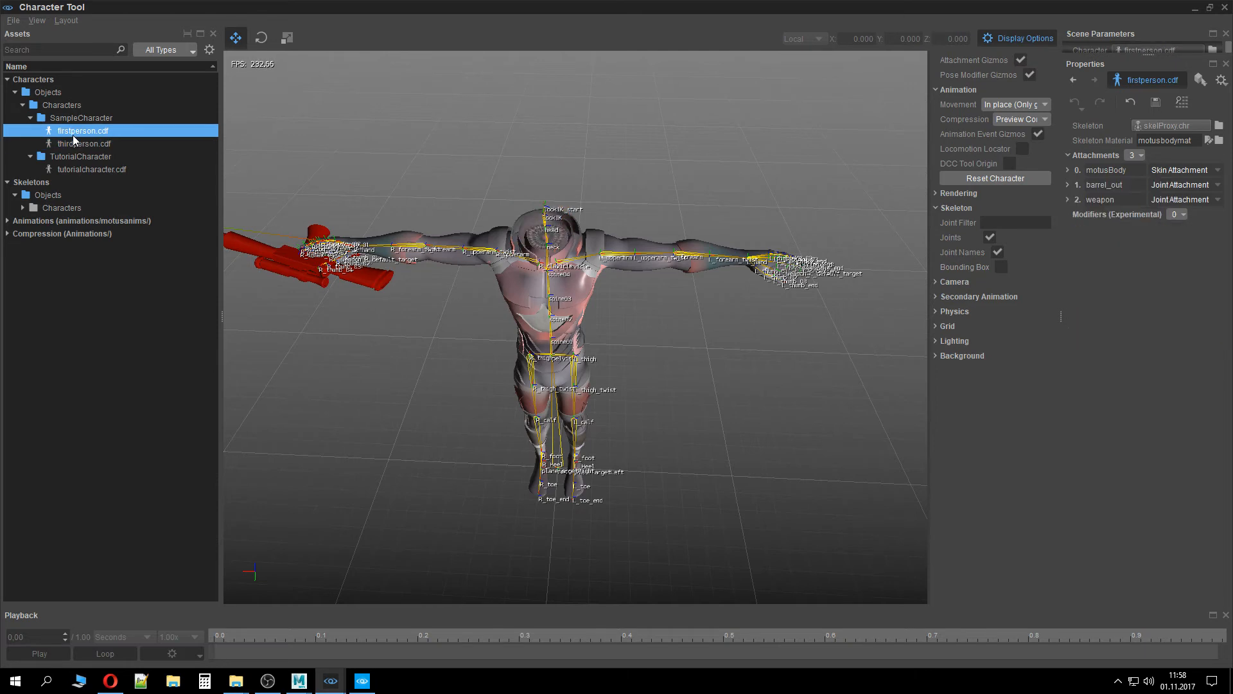
click(97, 169)
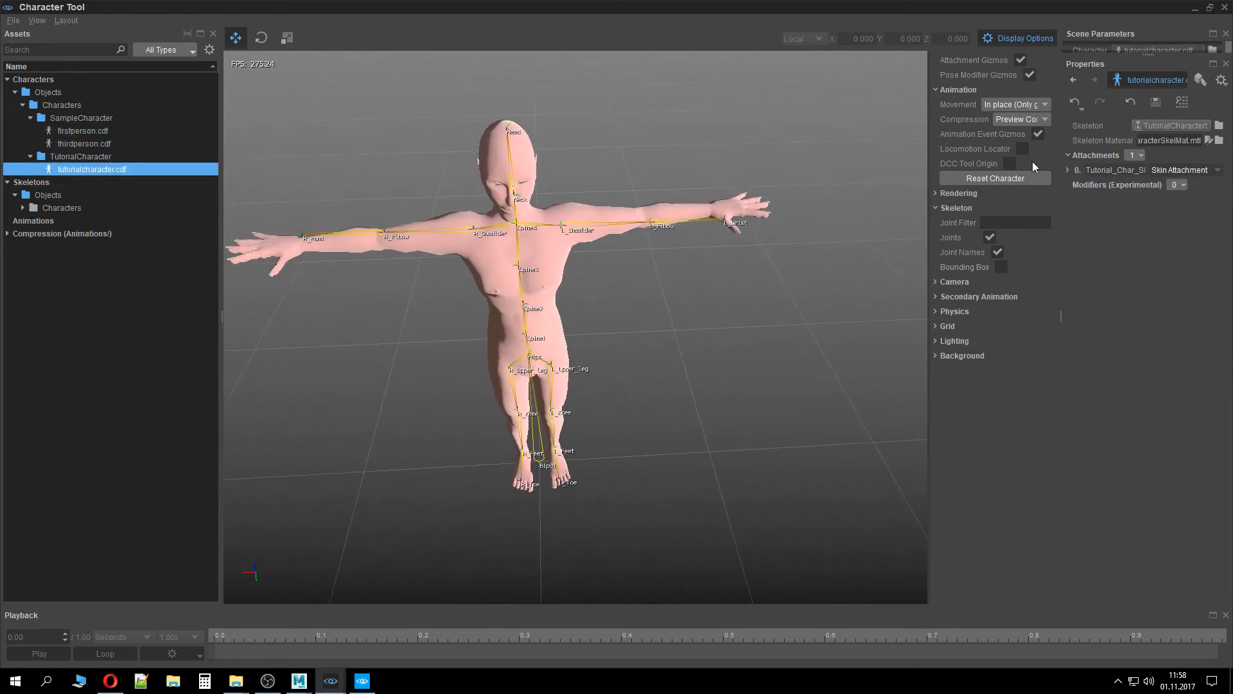
Adjust the skin attachment's View Distance Multiplier and save the character
click(1066, 171)
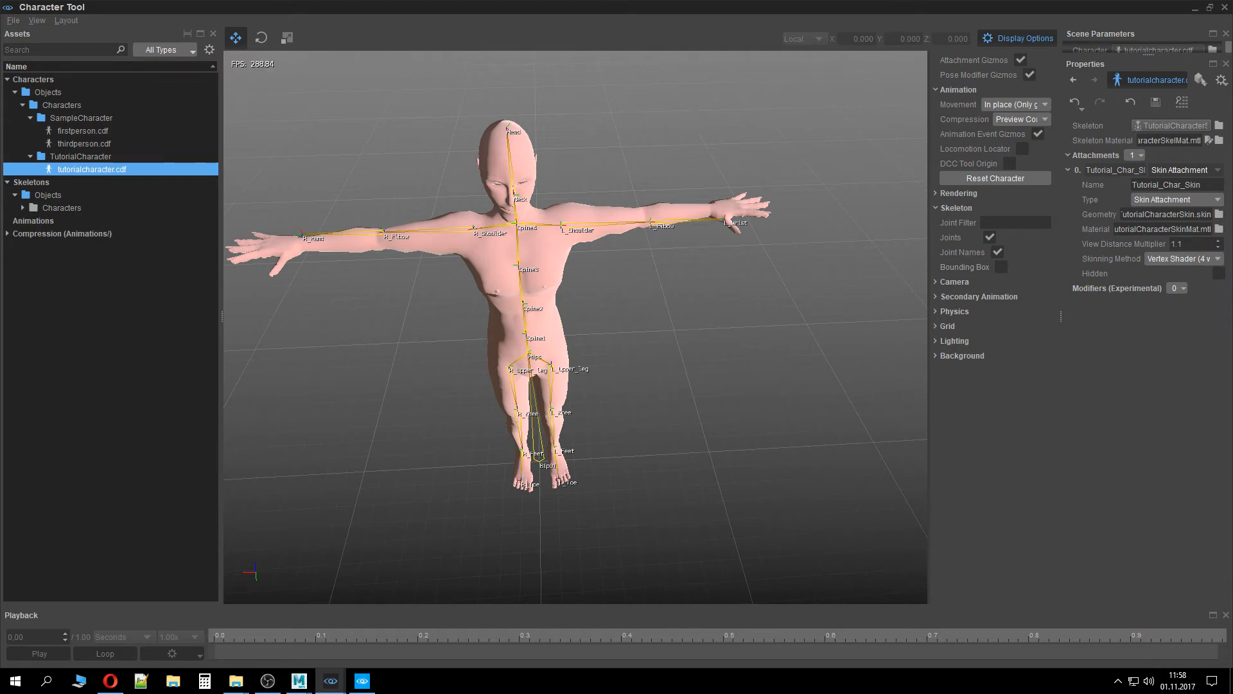
click(1195, 244)
key(Return)
click(1148, 105)
click(1068, 170)
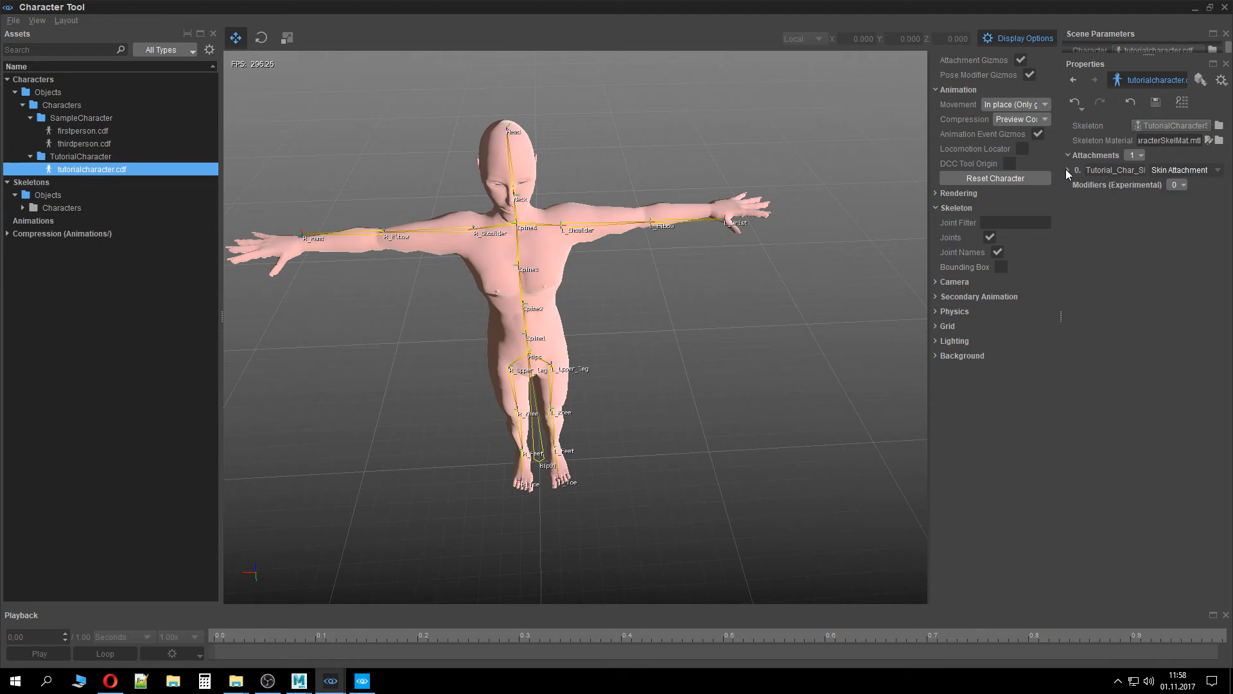
Close the Character Tool and Sandbox windows and switch back to Maya
right_drag(517, 320, 519, 277)
scroll(519, 321, down, 4)
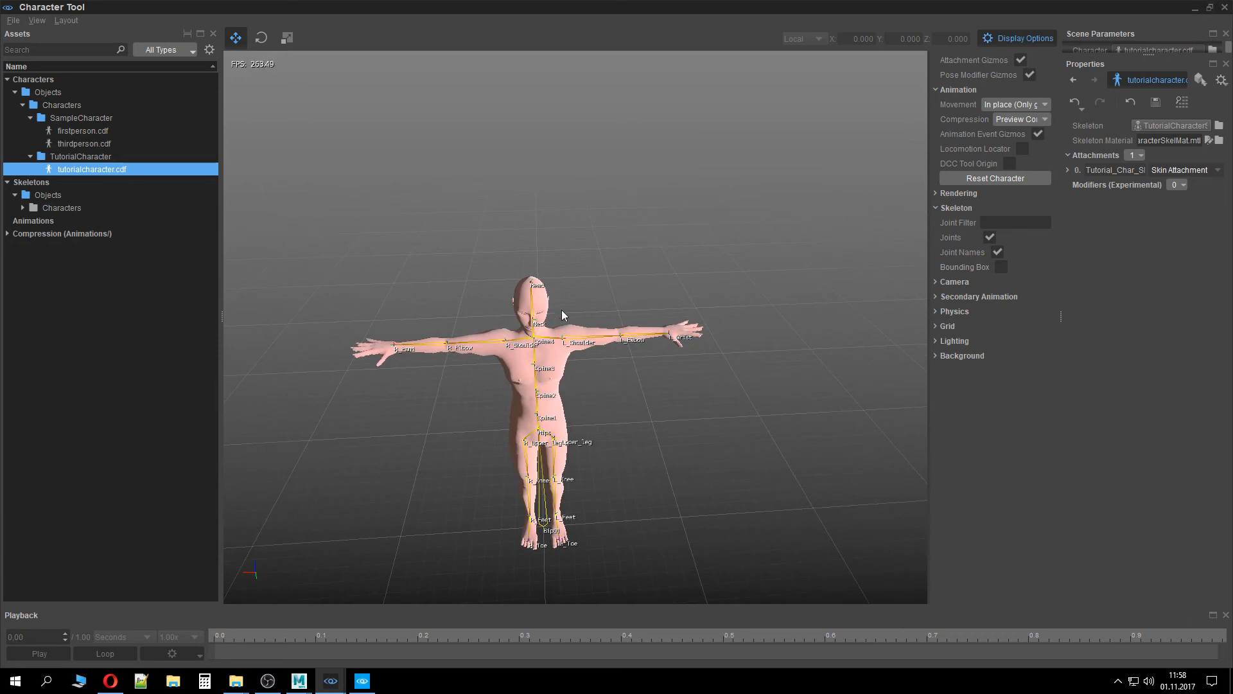
click(1226, 9)
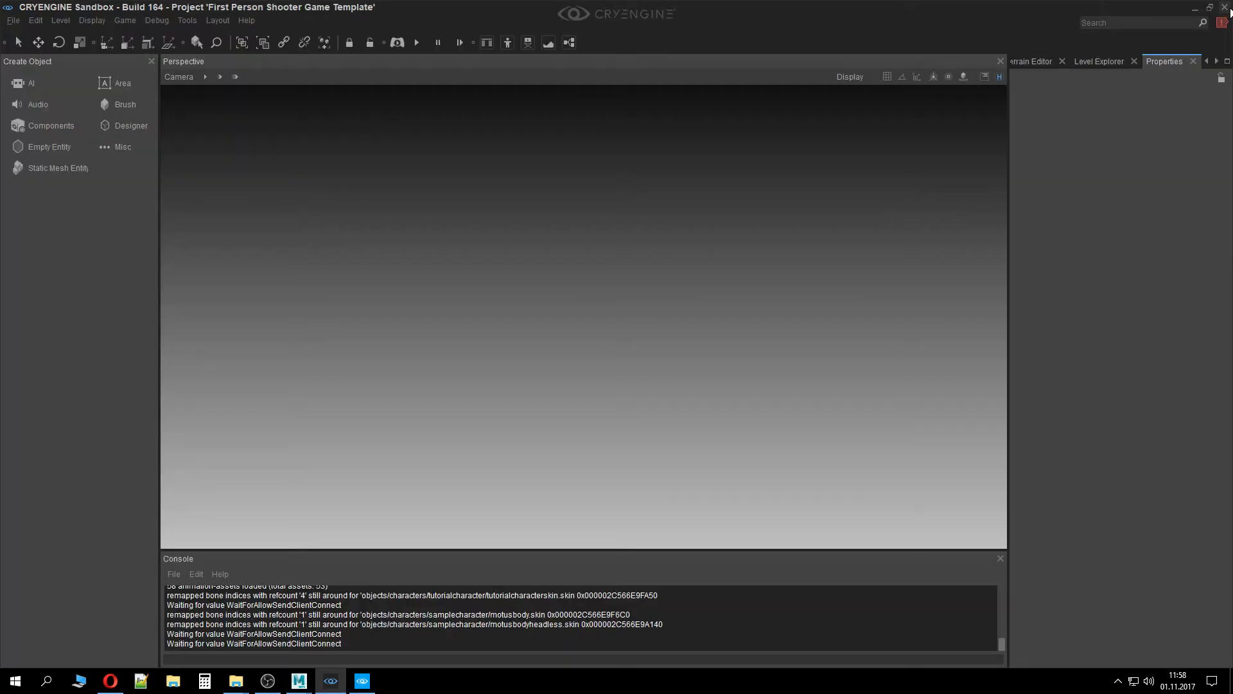
click(1226, 8)
mouse_move(299, 681)
click(383, 636)
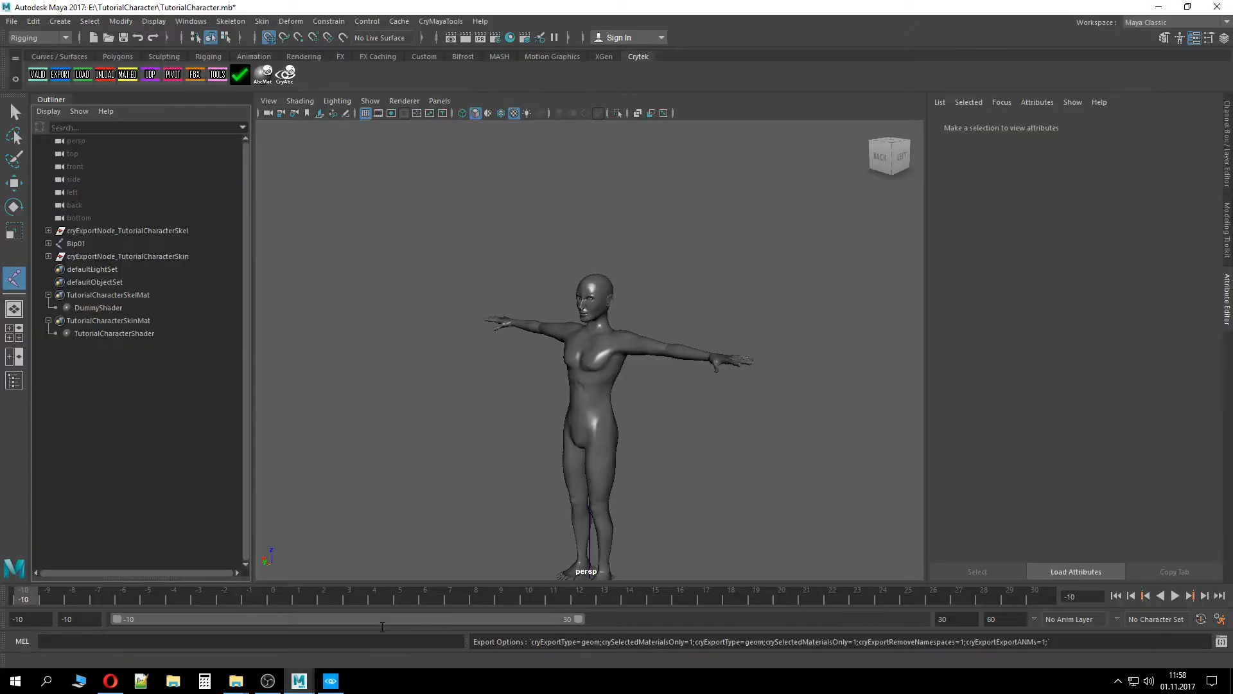
Inspect the character and the Bip01 joint hierarchy in the viewport and outliner
alt+drag(505, 326, 485, 366)
scroll(507, 330, down, 5)
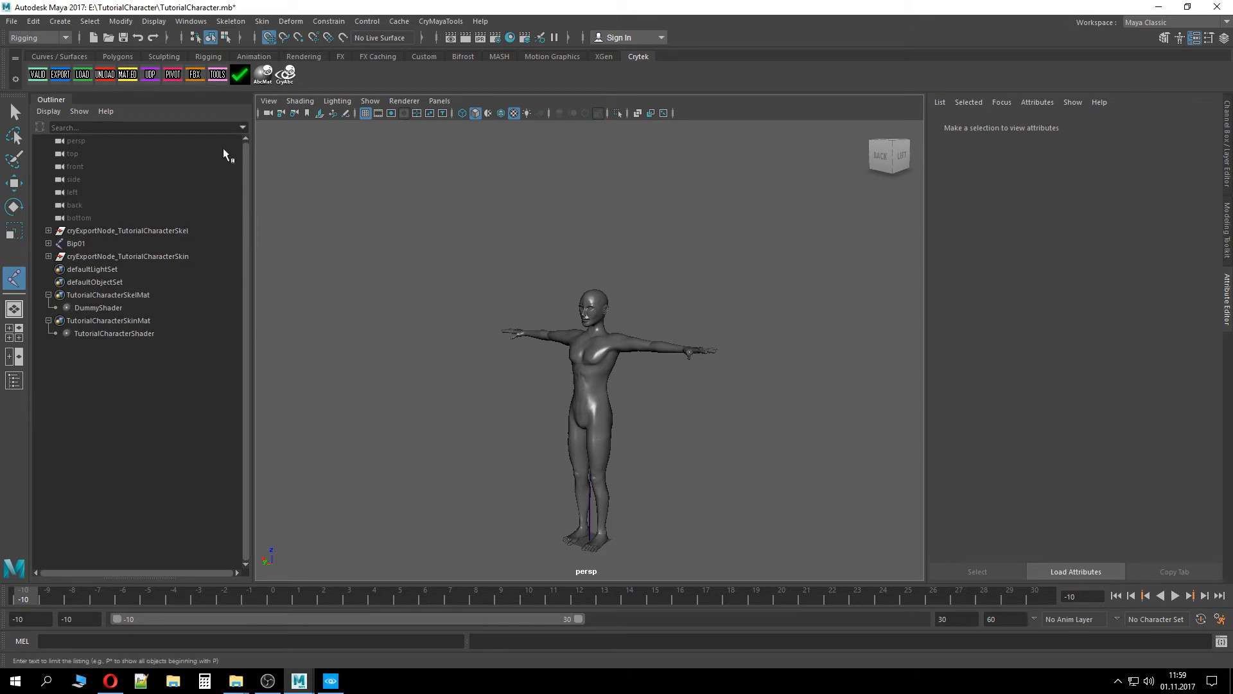
click(49, 244)
click(49, 244)
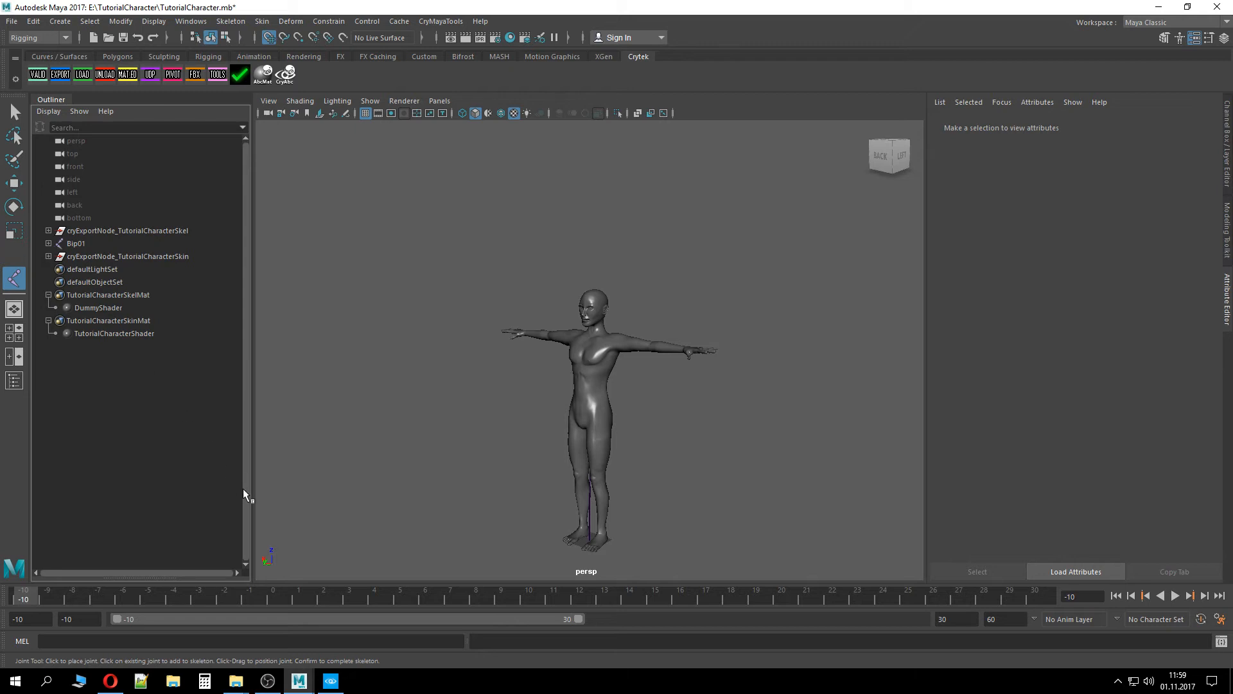
click(82, 244)
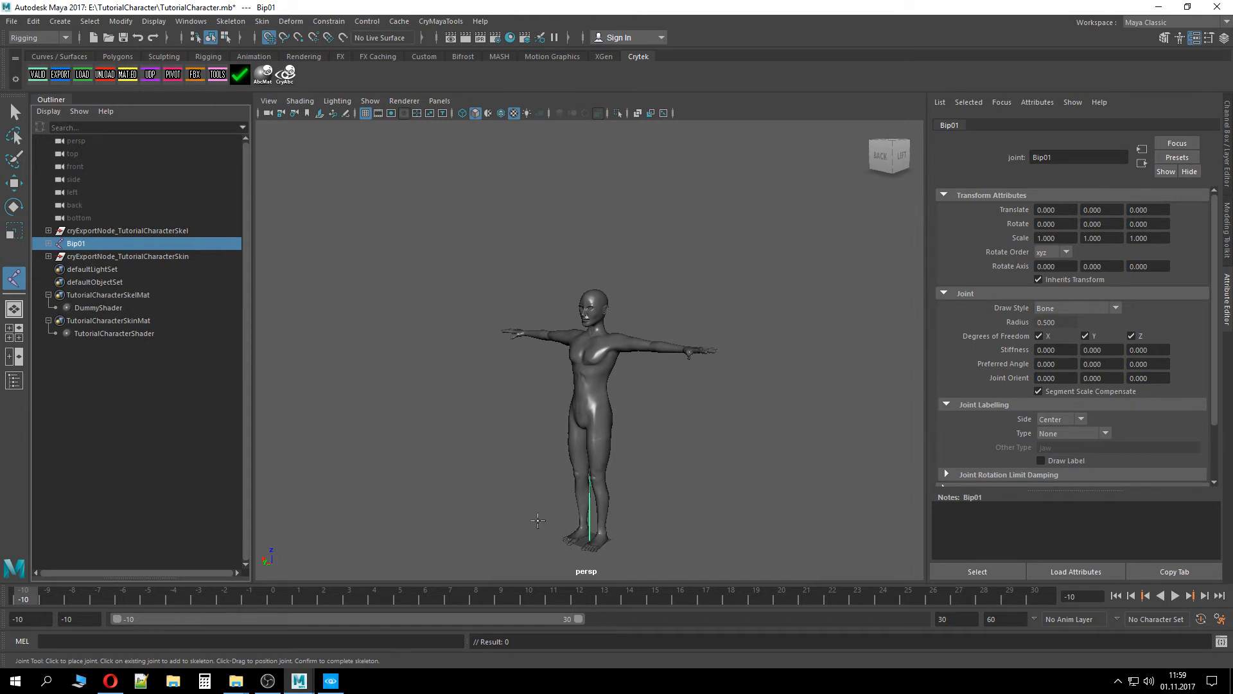
alt+drag(541, 523, 581, 529)
scroll(581, 516, up, 6)
alt+middle_drag(581, 514, 557, 152)
scroll(373, 418, down, 4)
alt+drag(373, 418, 263, 383)
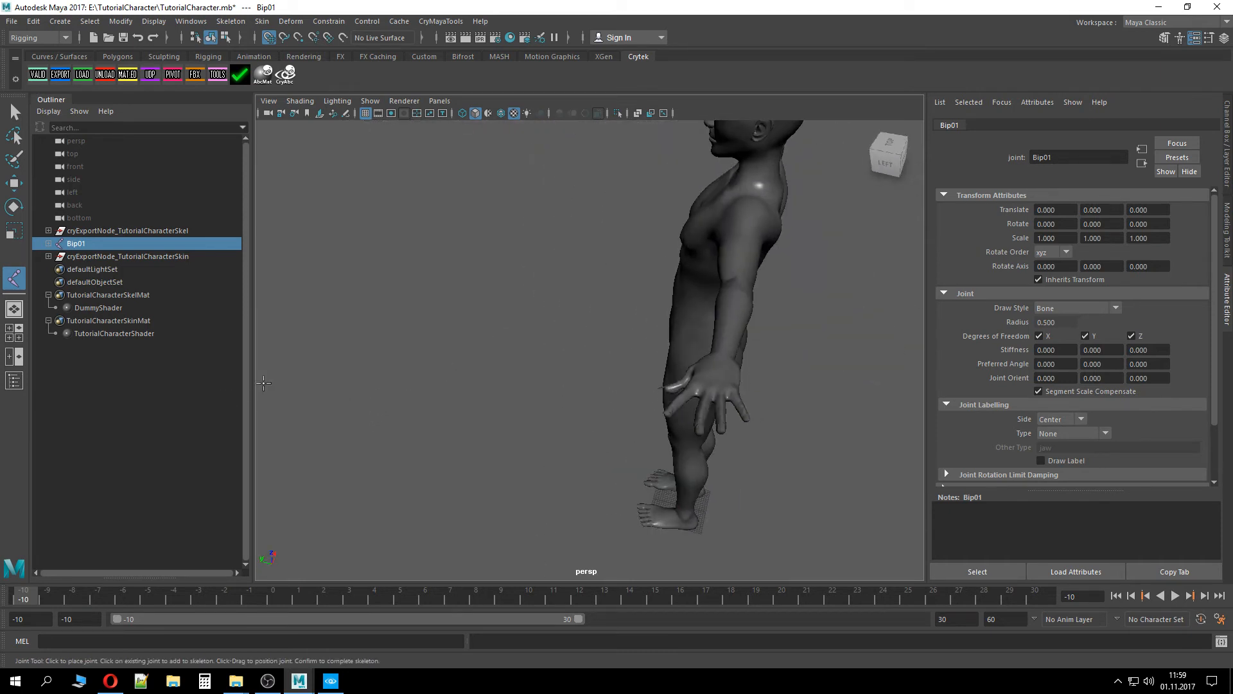
scroll(263, 383, down, 6)
alt+drag(507, 377, 629, 357)
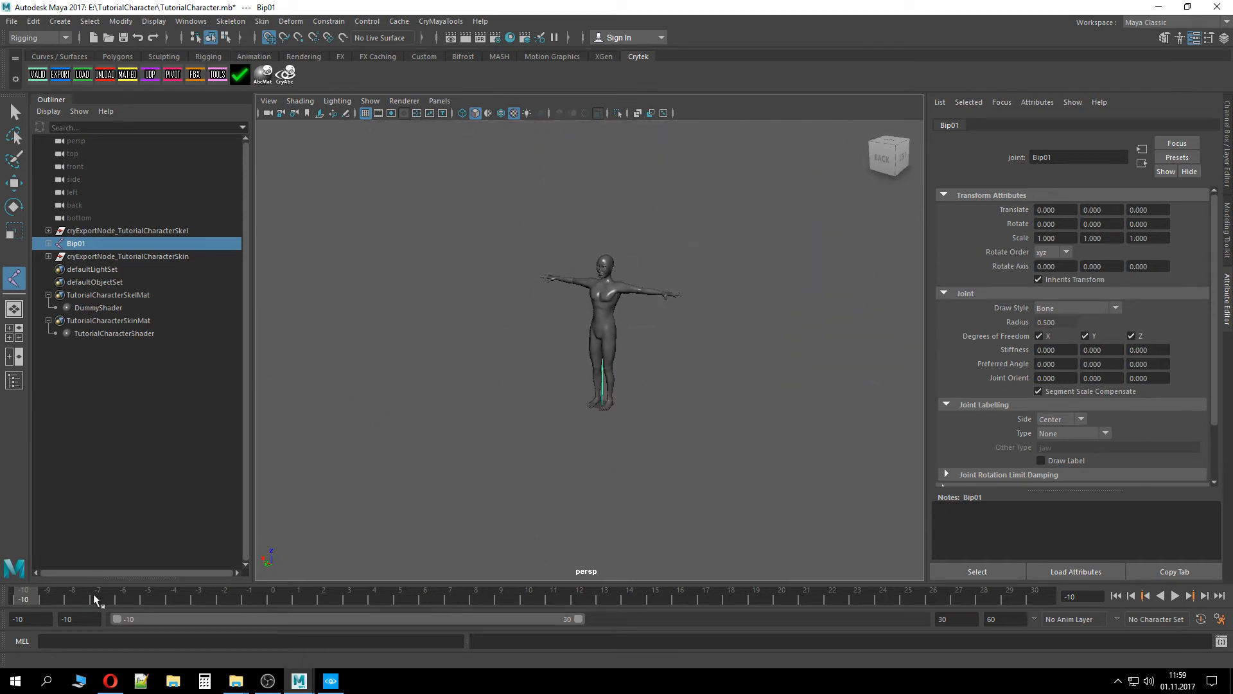
Select the whole skeleton from Bip01 down to R_Hand and set a keyframe on it at frame 0
click(49, 244)
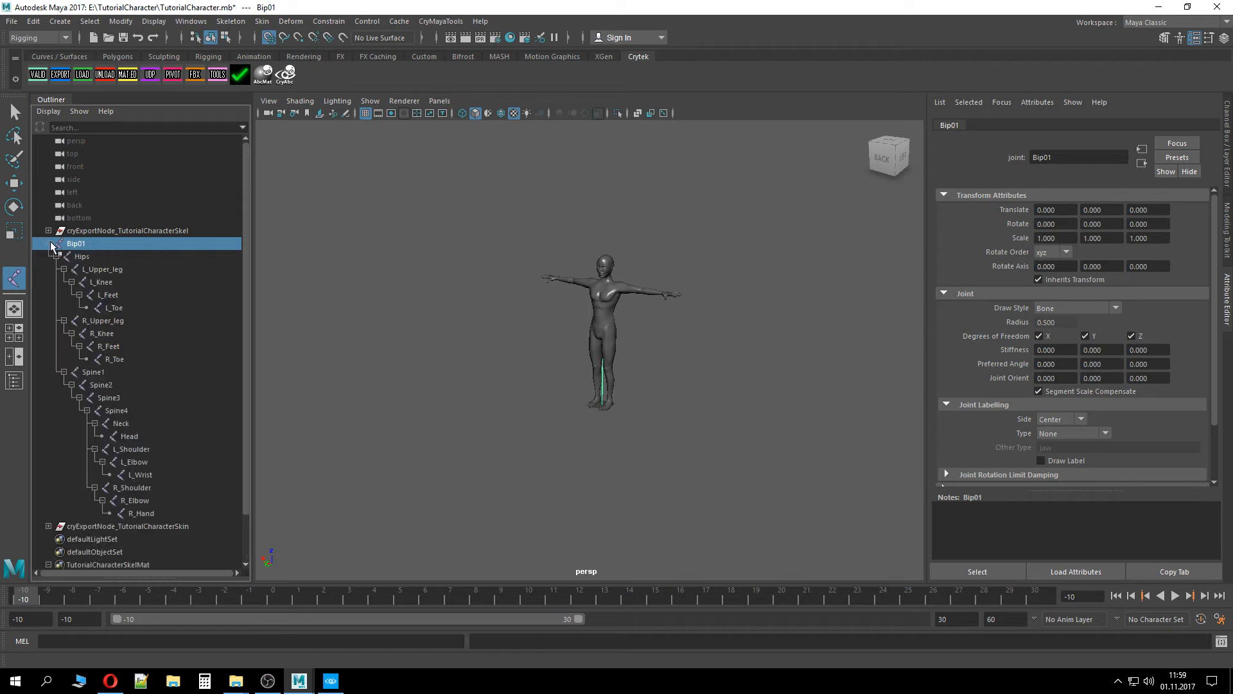
shift+click(142, 513)
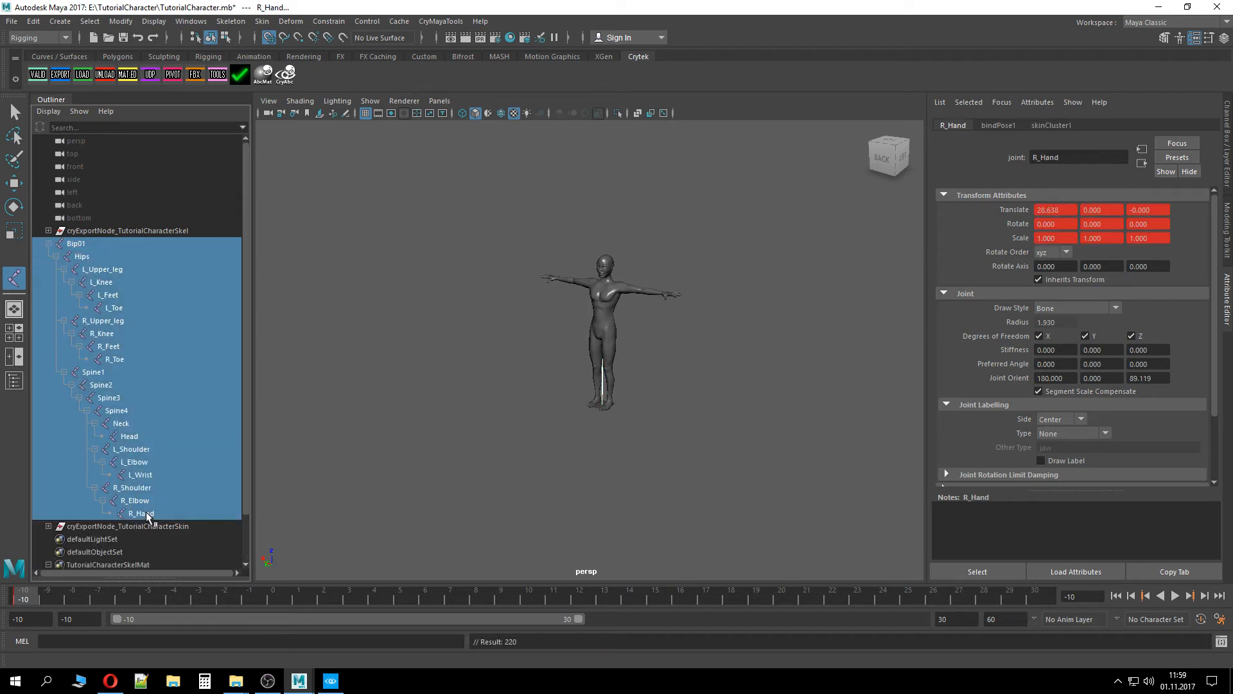
click(49, 244)
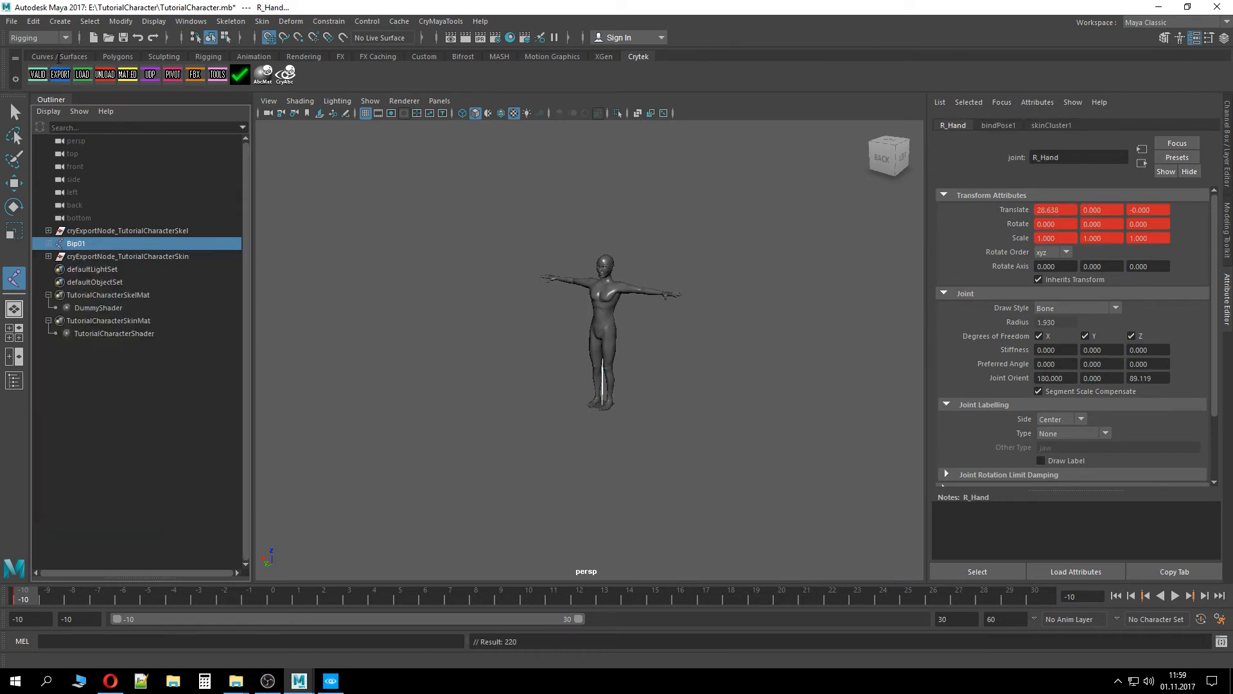
click(38, 74)
click(864, 500)
drag(141, 597, 274, 597)
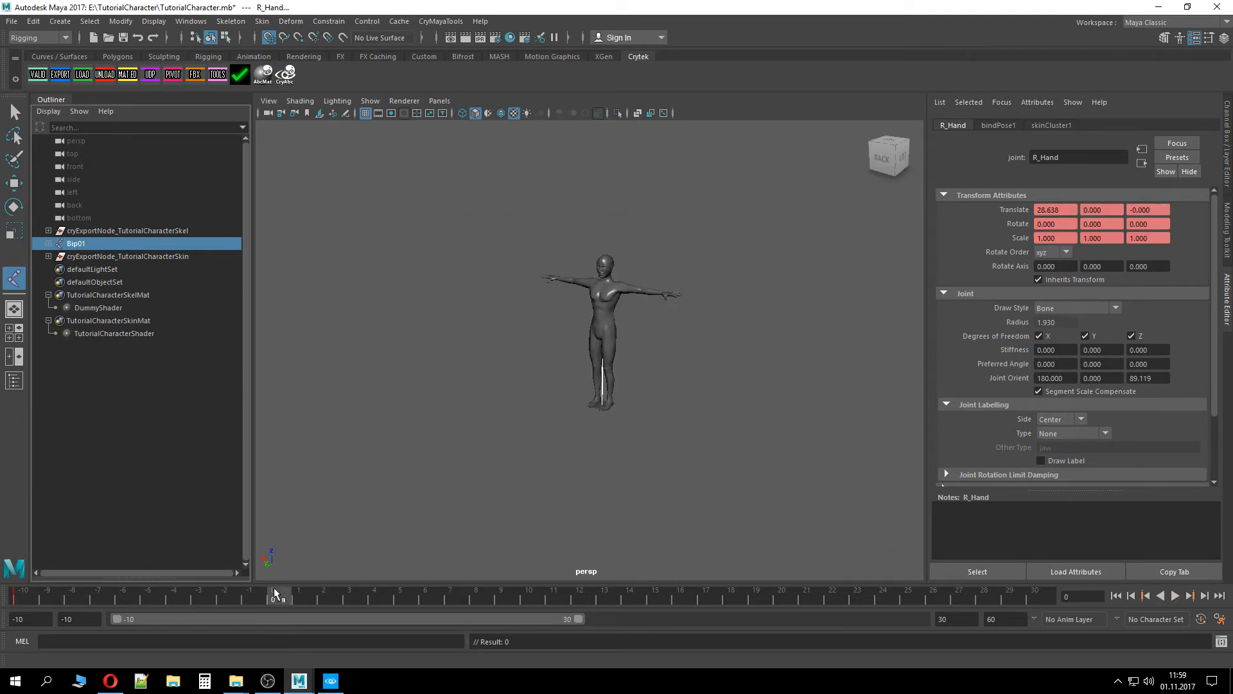
key(s)
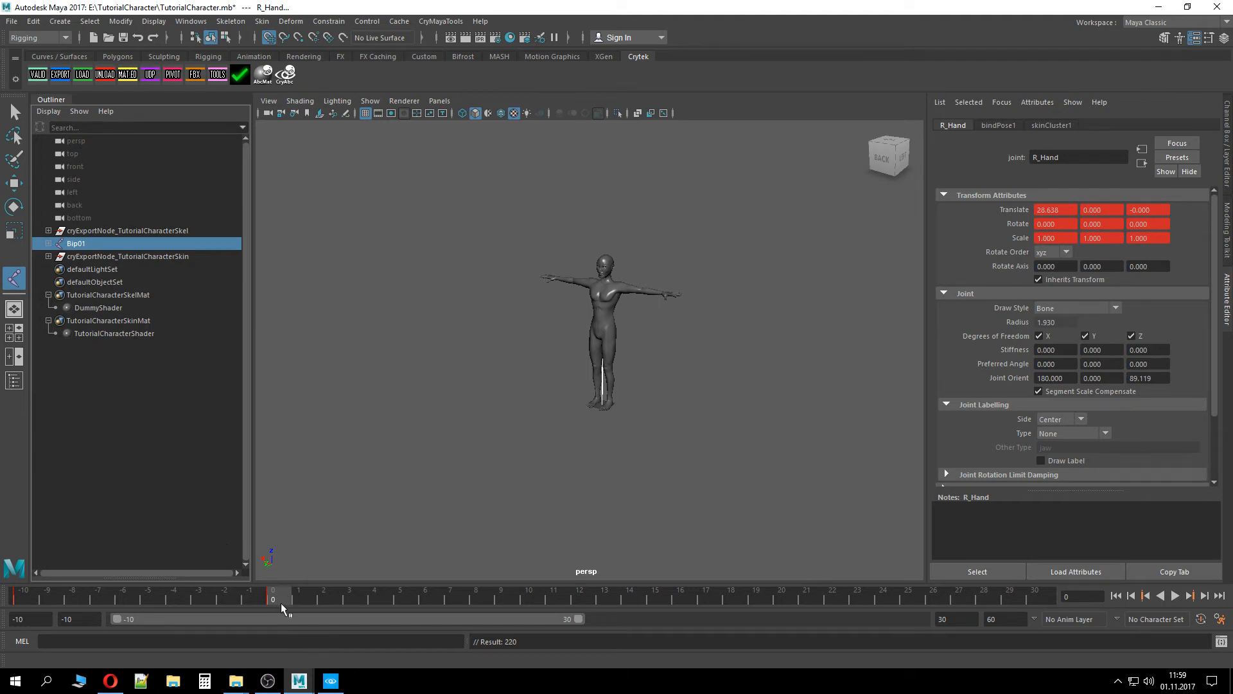
Reselect the joint hierarchy from Bip01 to R_Hand and key it again at frame 0
shift+click(48, 244)
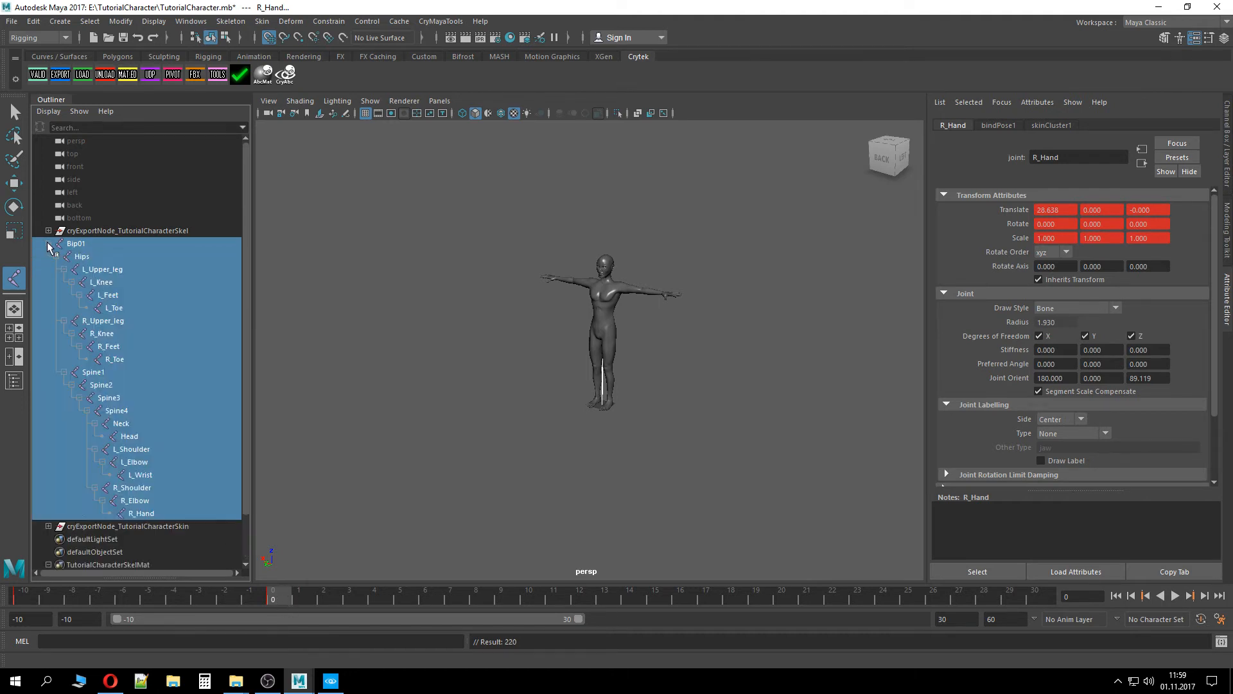
click(69, 243)
shift+click(141, 516)
key(s)
click(50, 245)
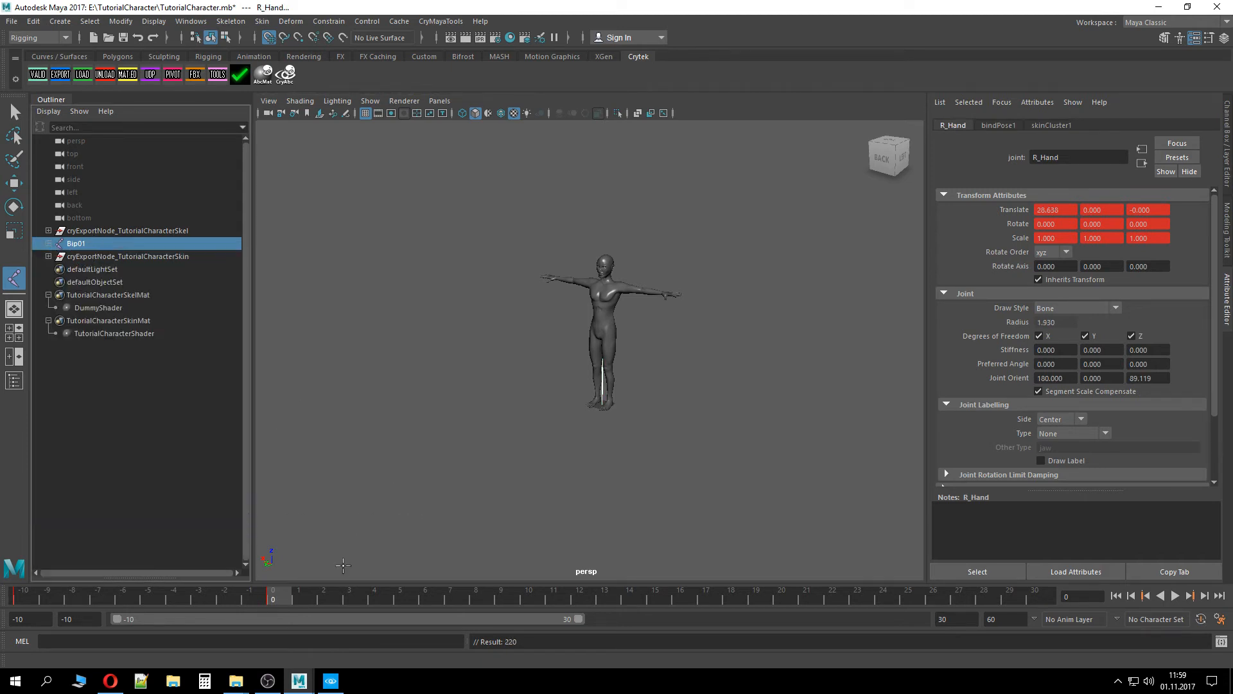
Play back the timeline briefly and stop it
key(alt+v)
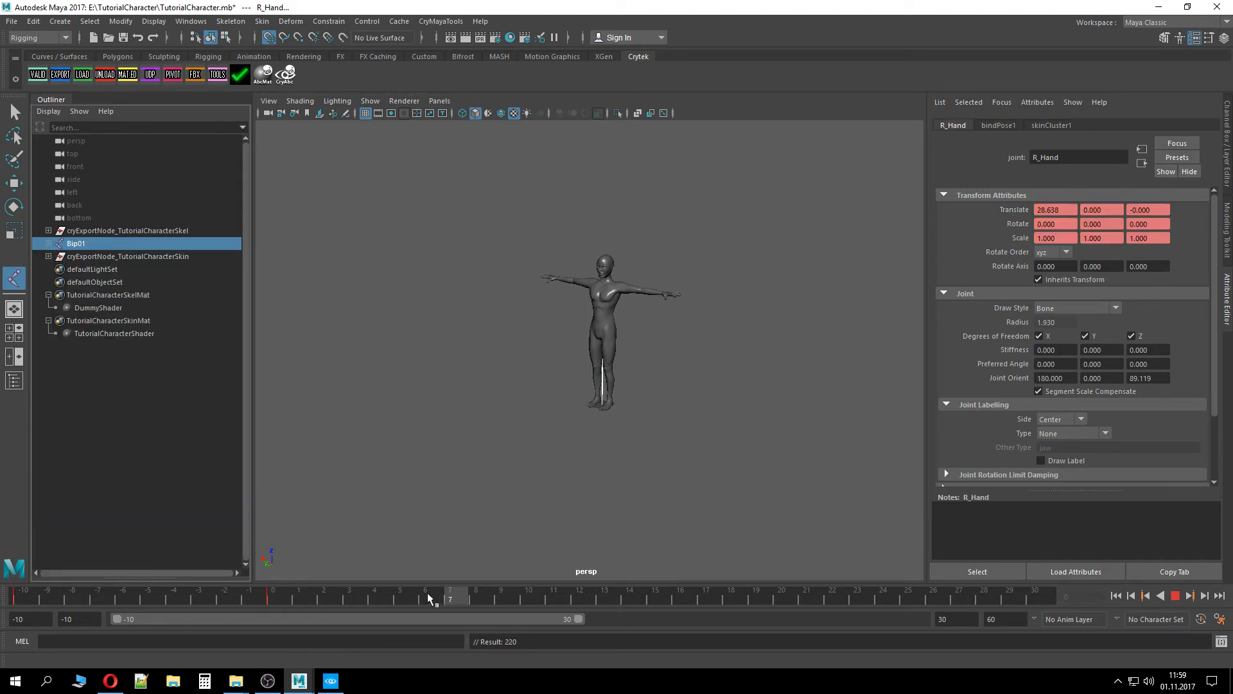
key(alt+v)
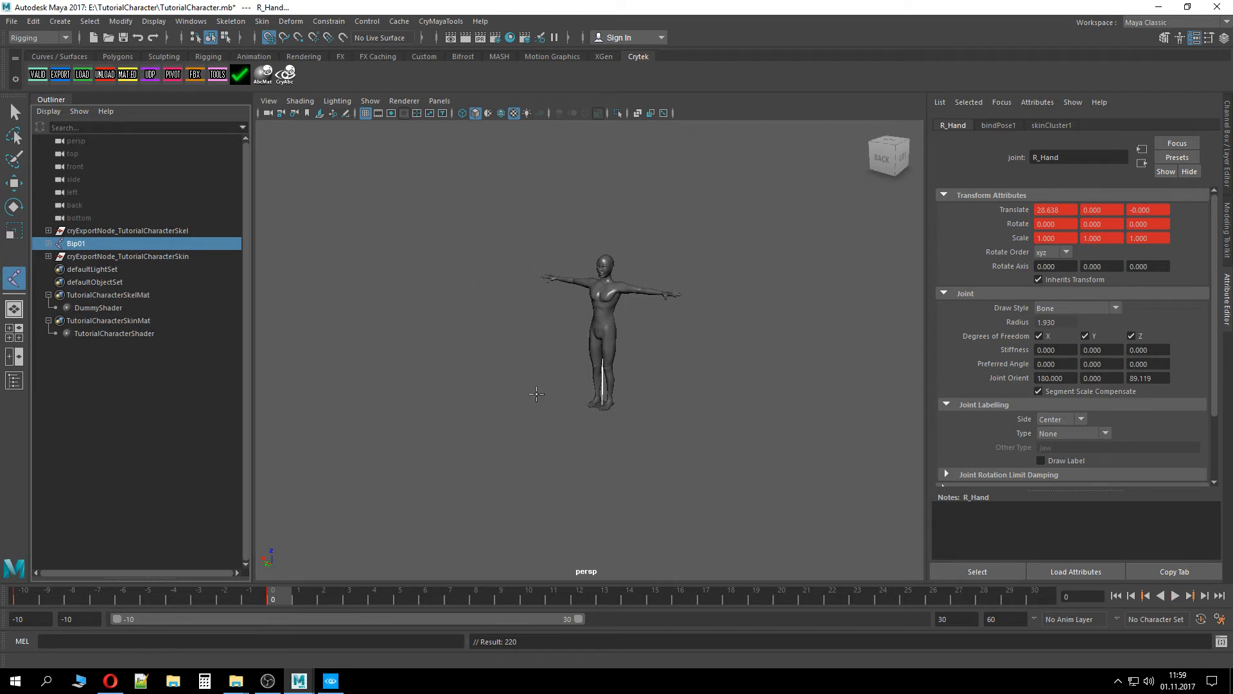
alt+drag(536, 393, 501, 370)
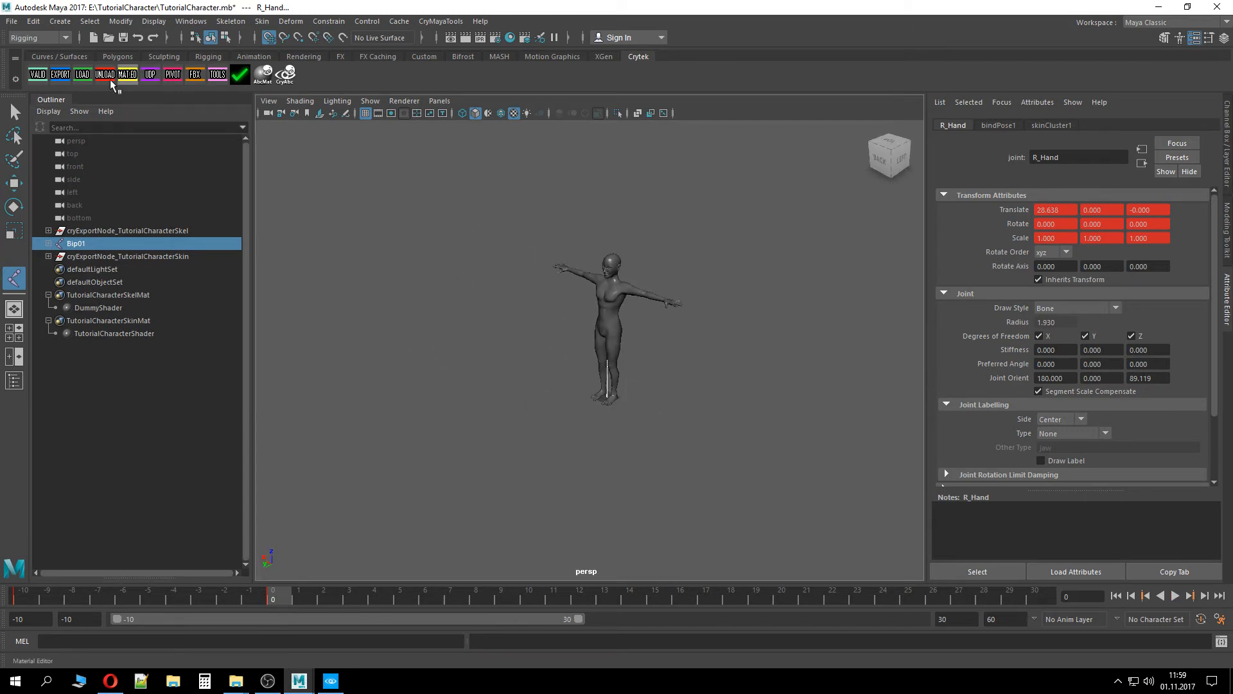
At frame 10, move the Bip01 root joint up to 220 in Y with the Move tool and set a keyframe
click(14, 183)
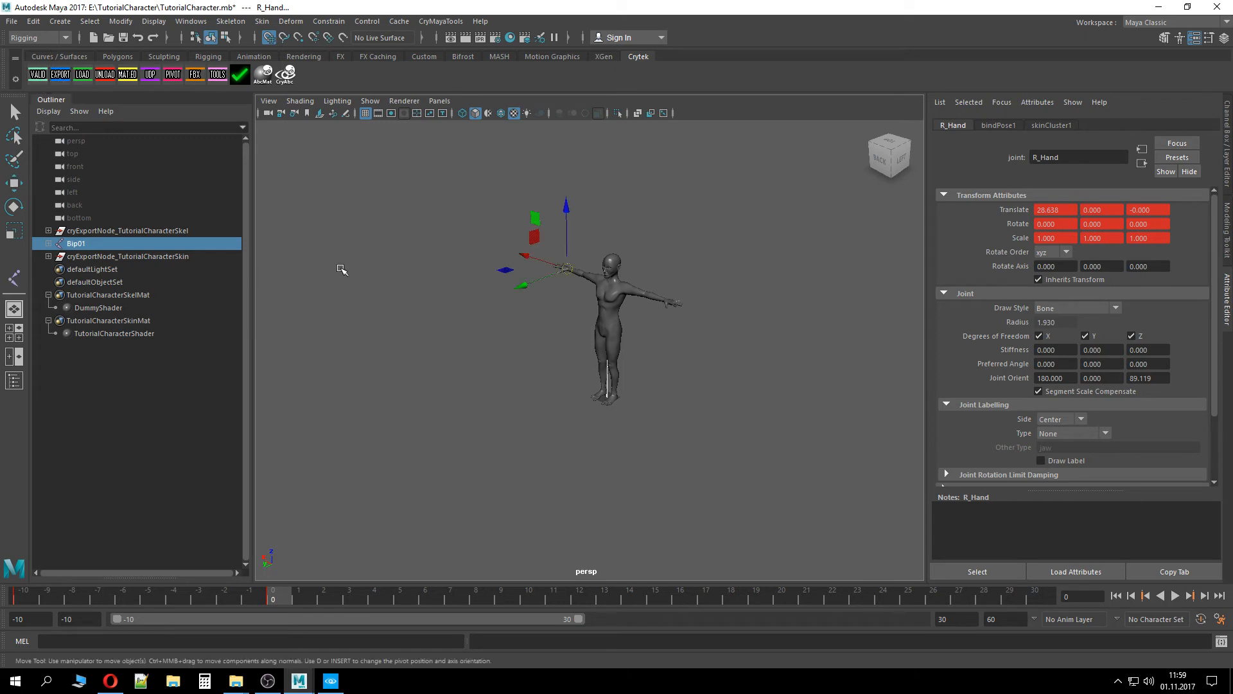
click(113, 256)
click(106, 244)
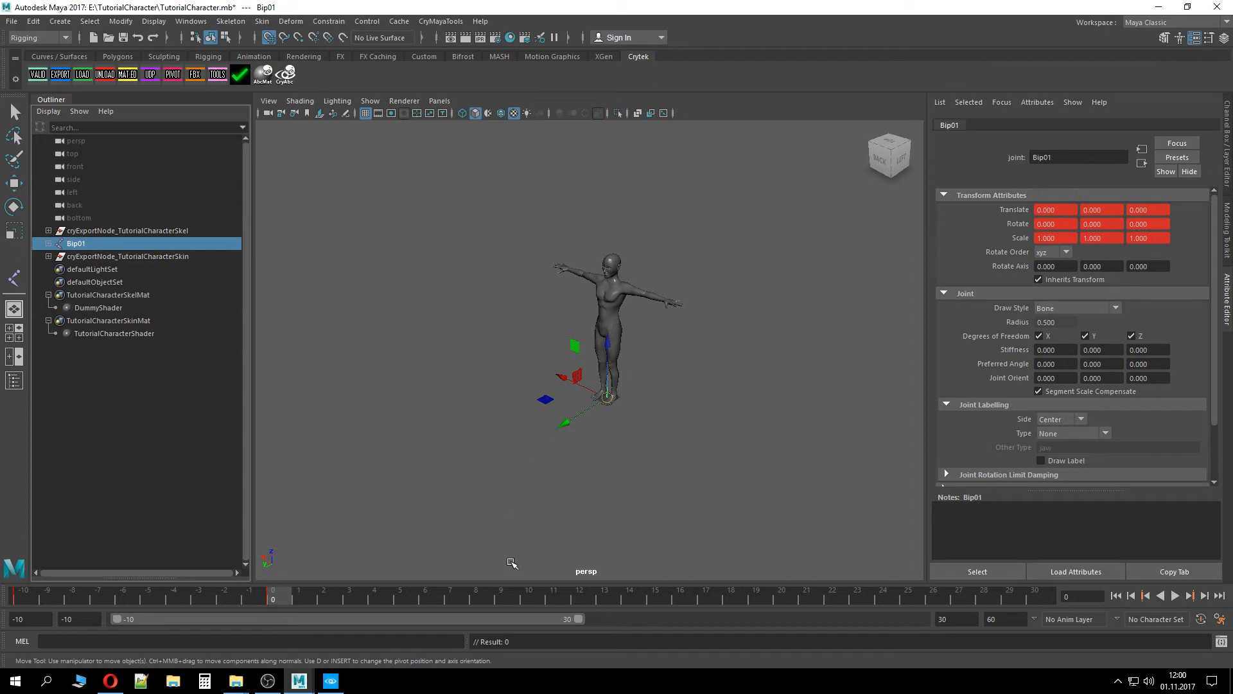
click(530, 601)
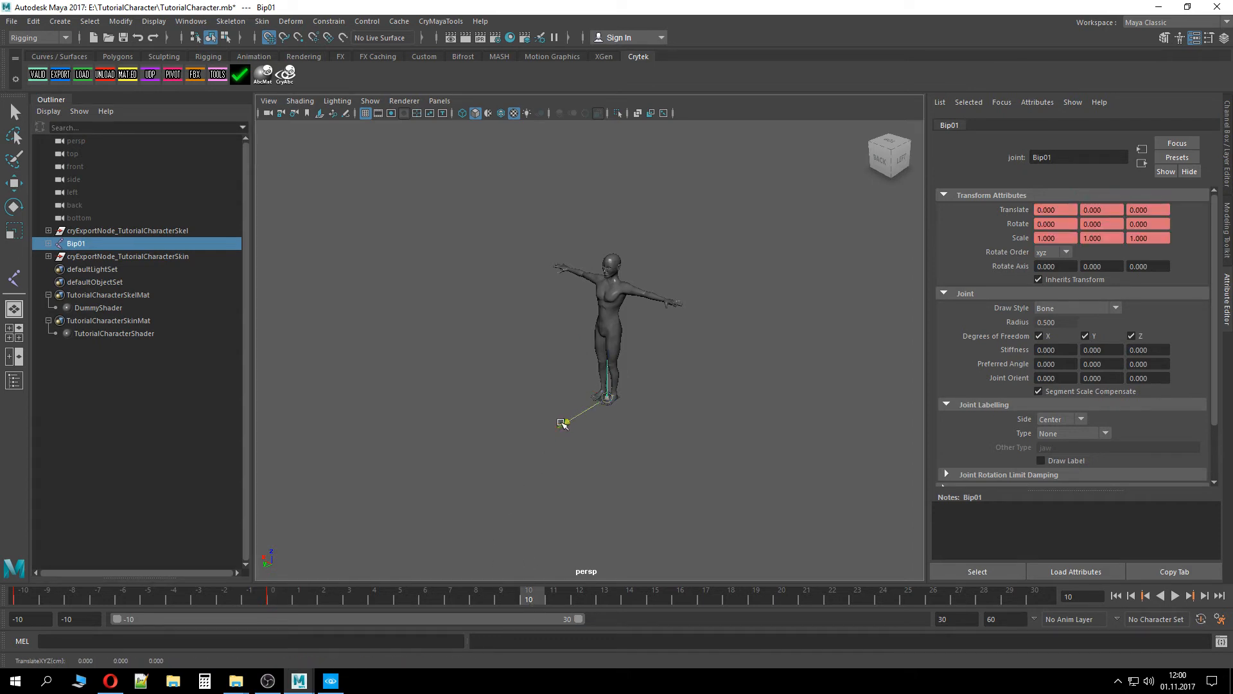
drag(562, 423, 496, 507)
key(s)
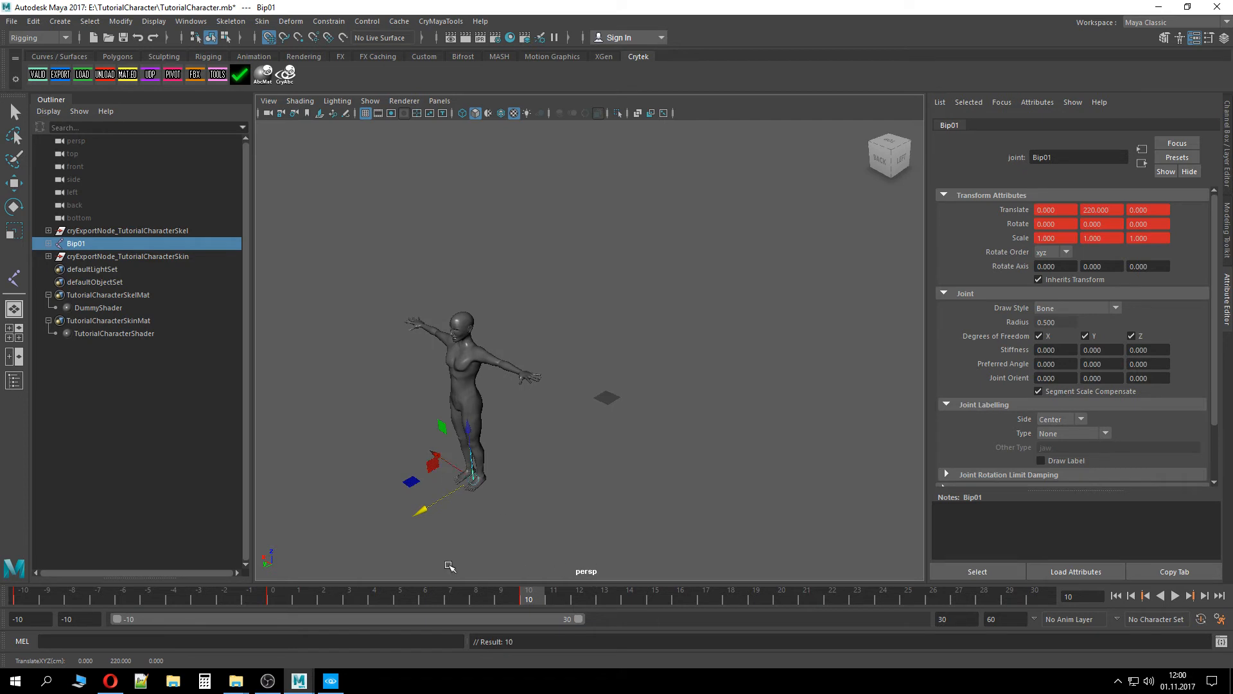
Return to frame 0, play the animation and stop it
click(275, 601)
key(alt+v)
drag(301, 602, 275, 602)
key(alt+v)
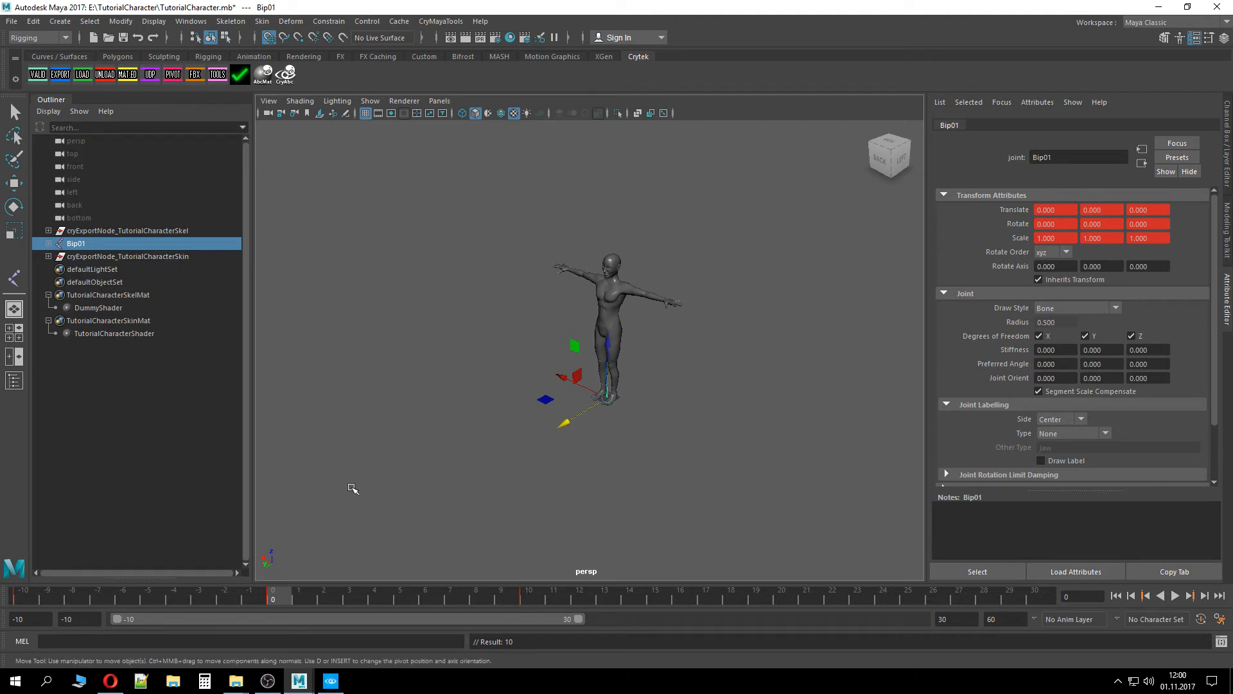
Check the keyed joints such as Bip01, R_Upper_leg and Spine3 at frames 0 and 10, then play the animation
shift+click(49, 244)
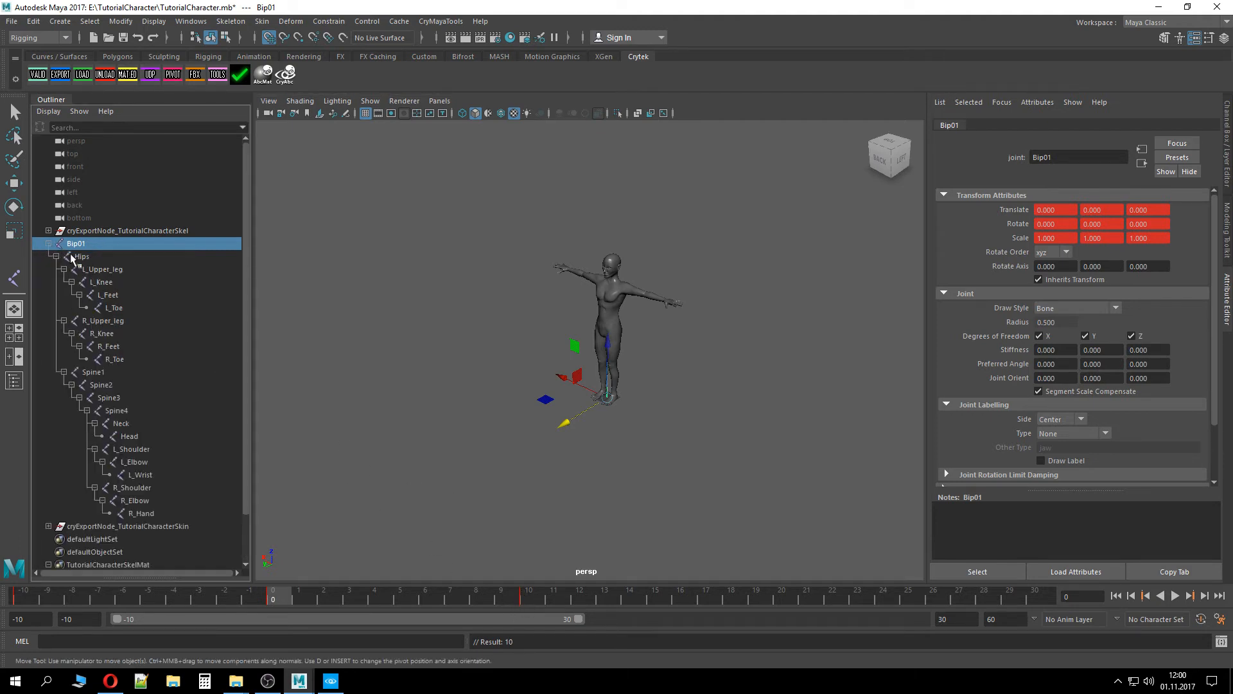
click(103, 320)
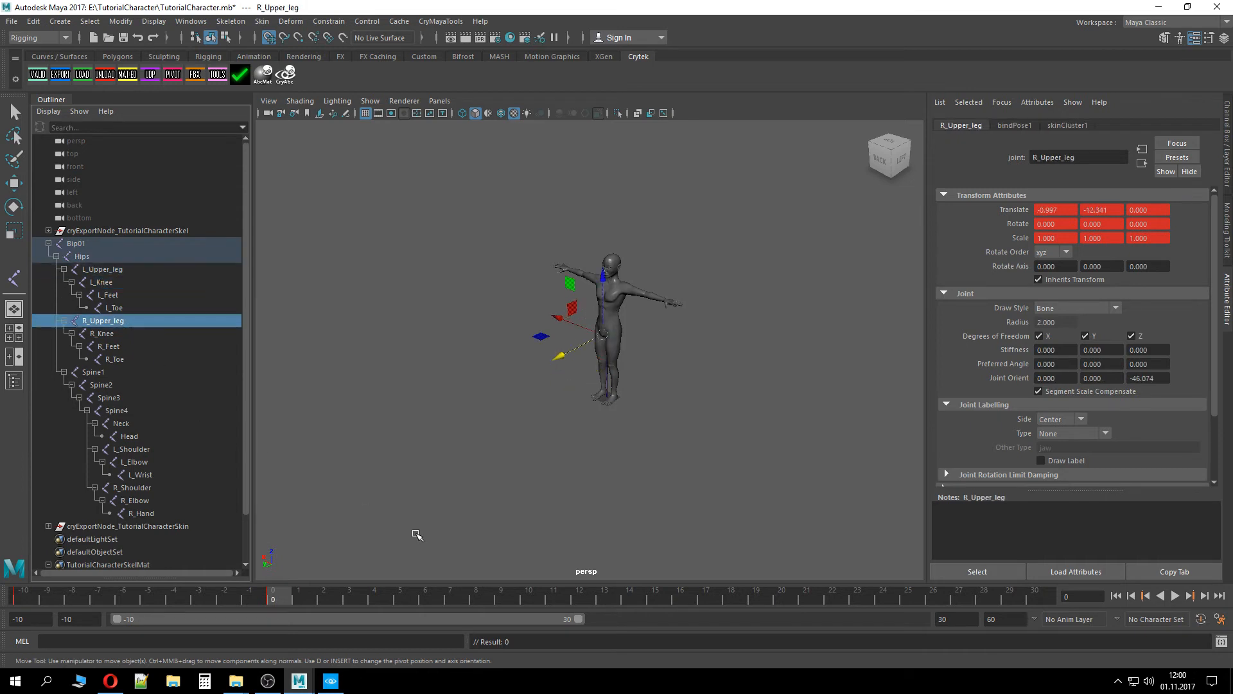
click(95, 246)
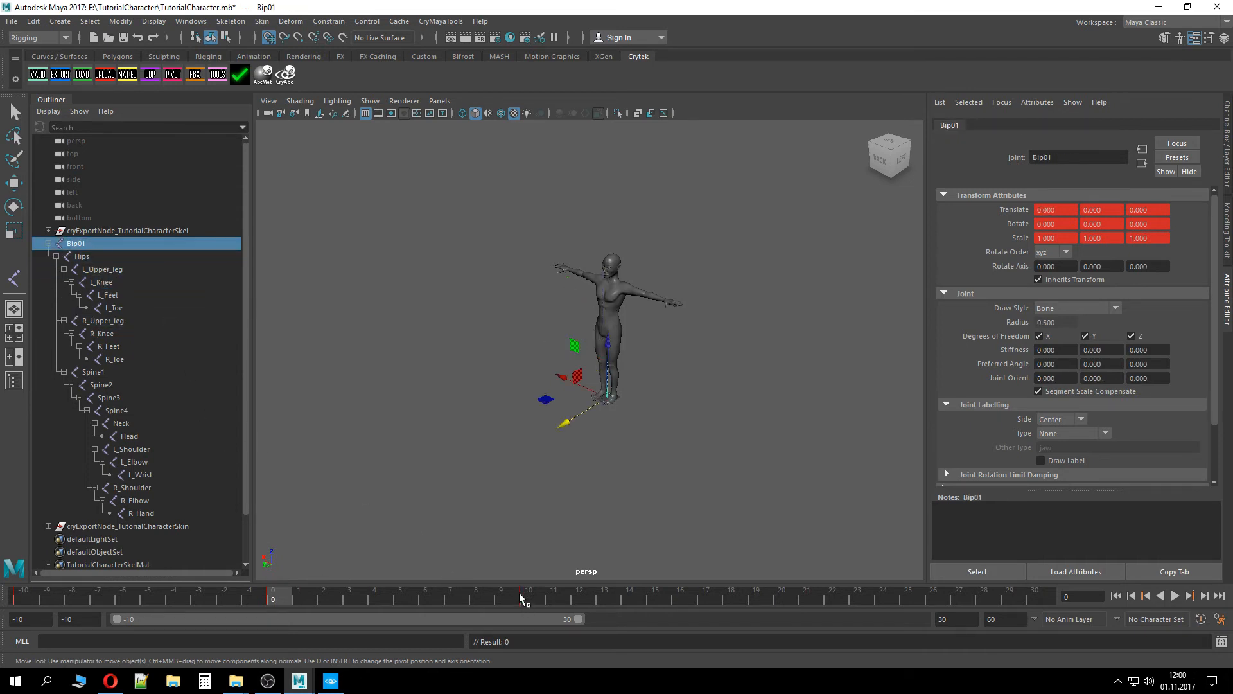
click(83, 256)
shift+click(109, 397)
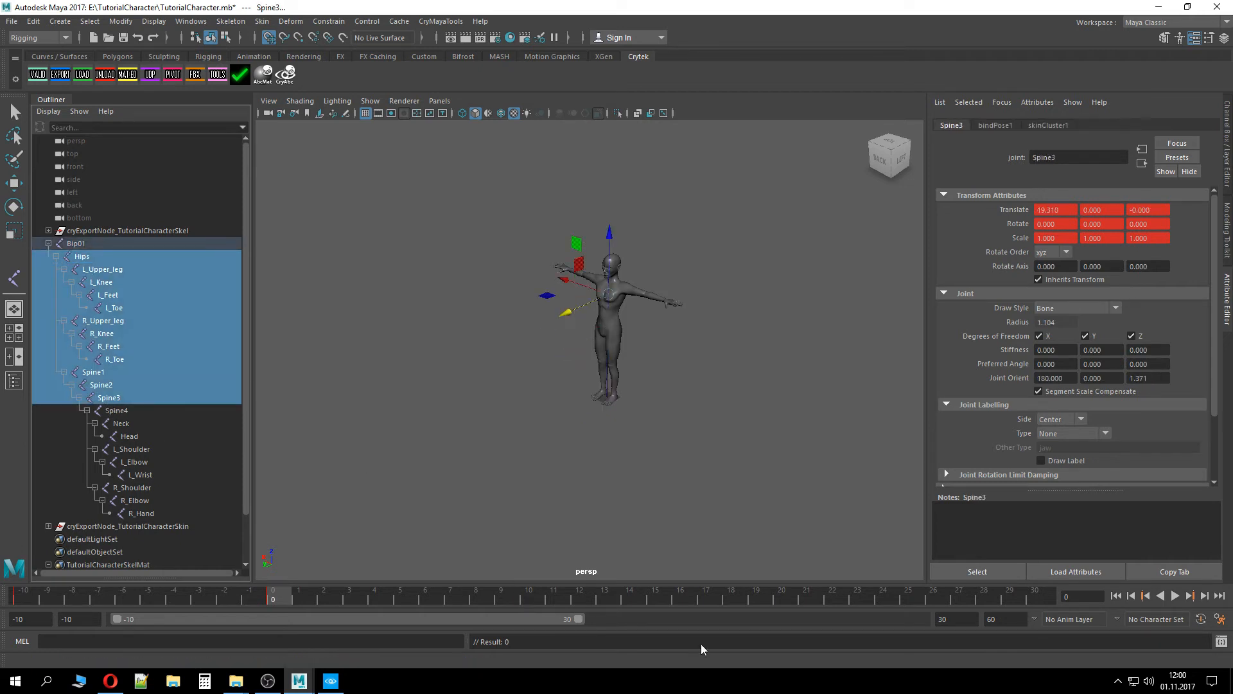
click(540, 601)
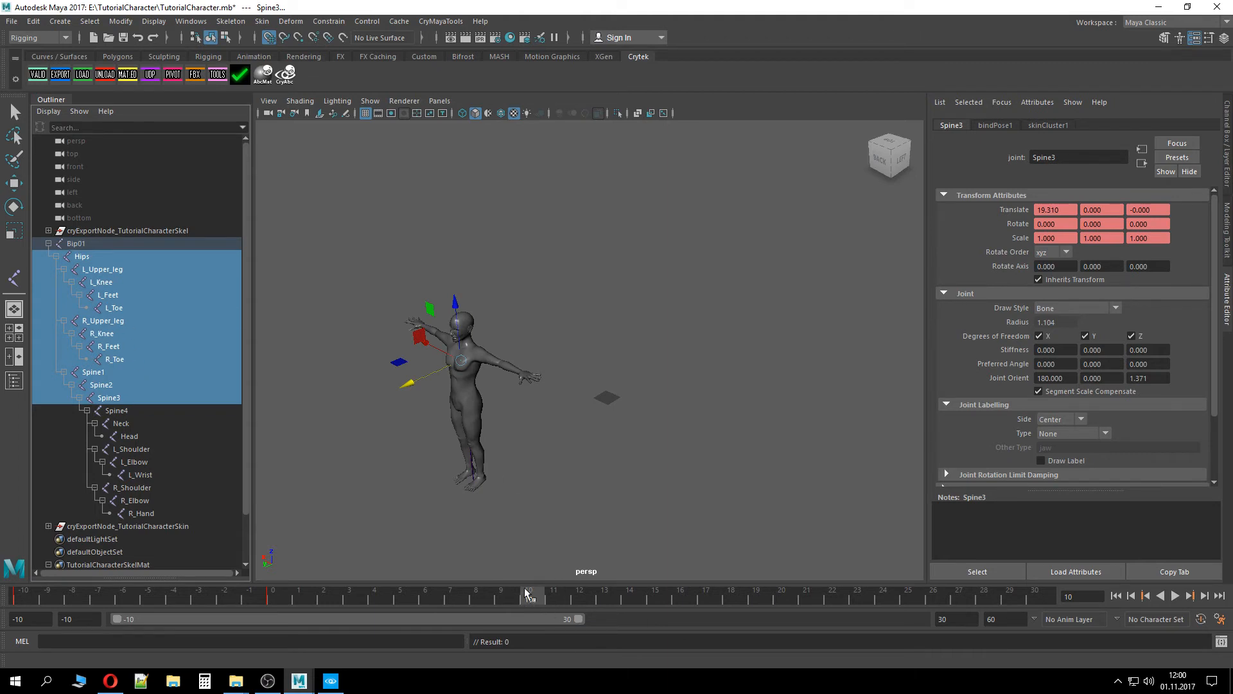
click(77, 244)
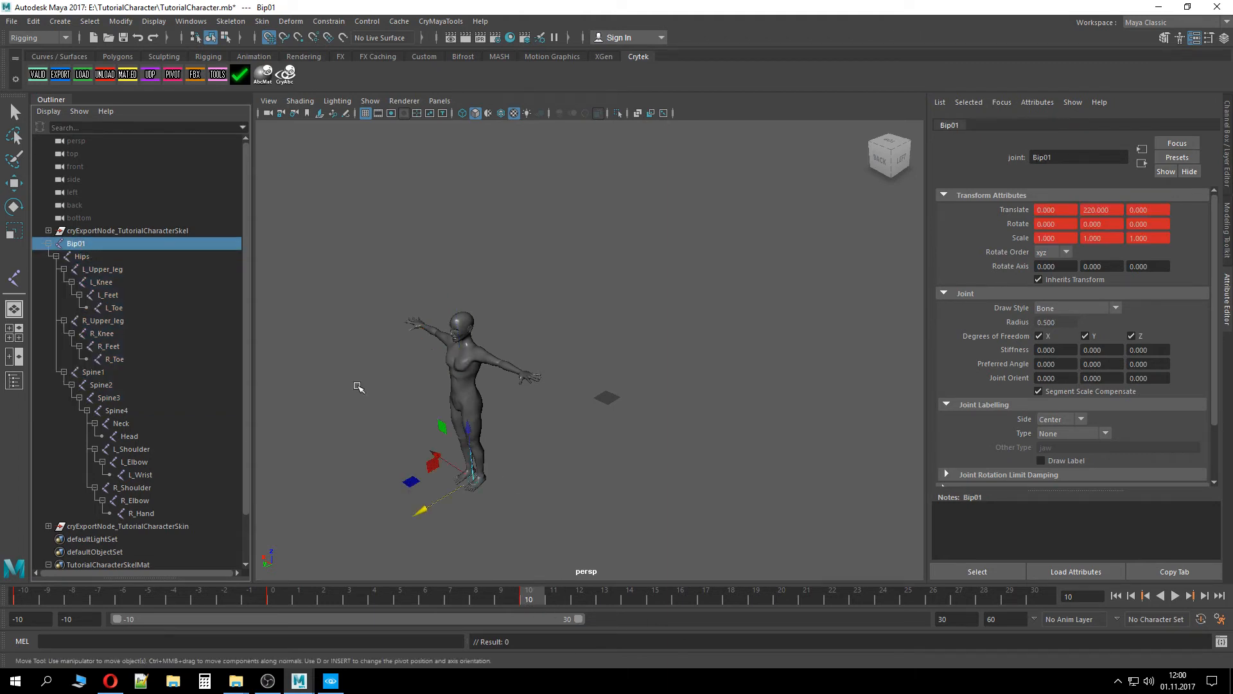
click(47, 244)
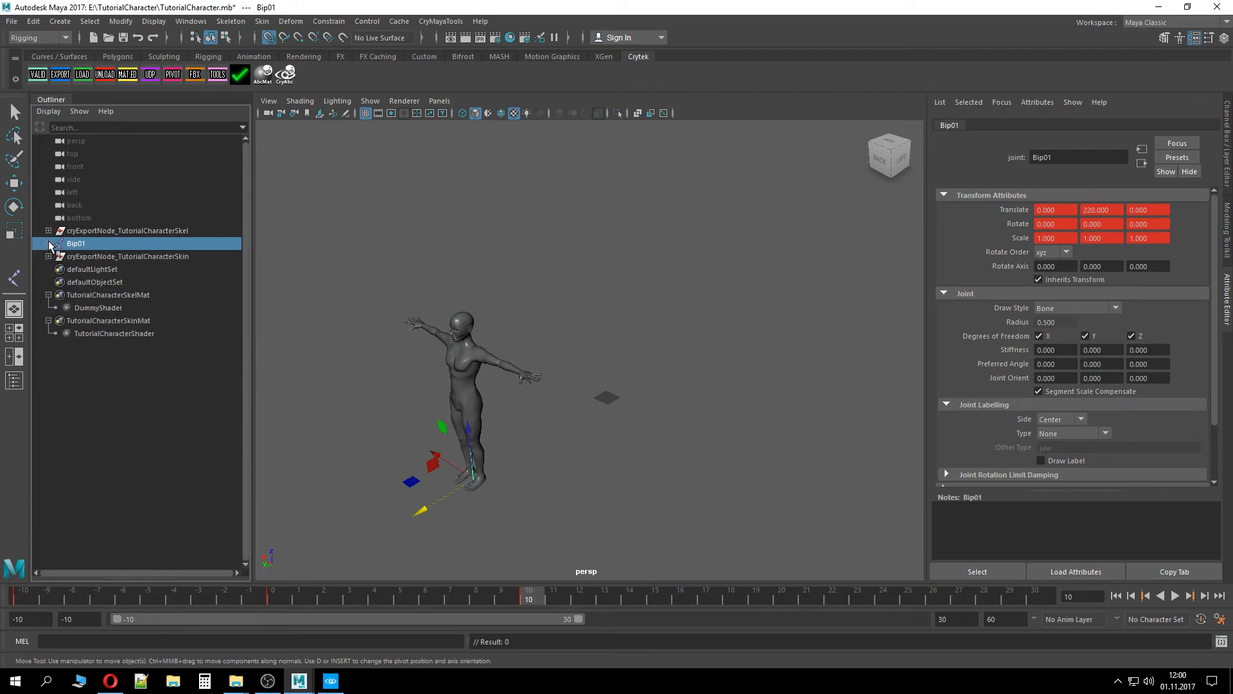
click(49, 244)
click(49, 244)
key(alt+v)
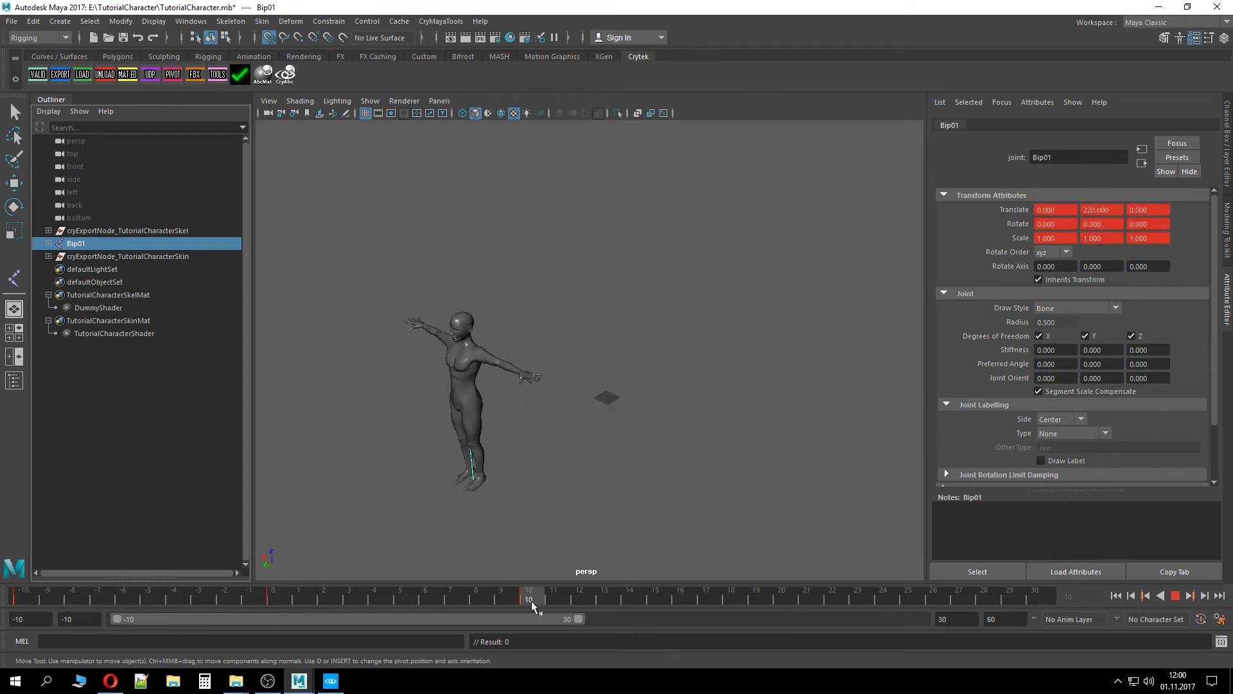
key(alt+v)
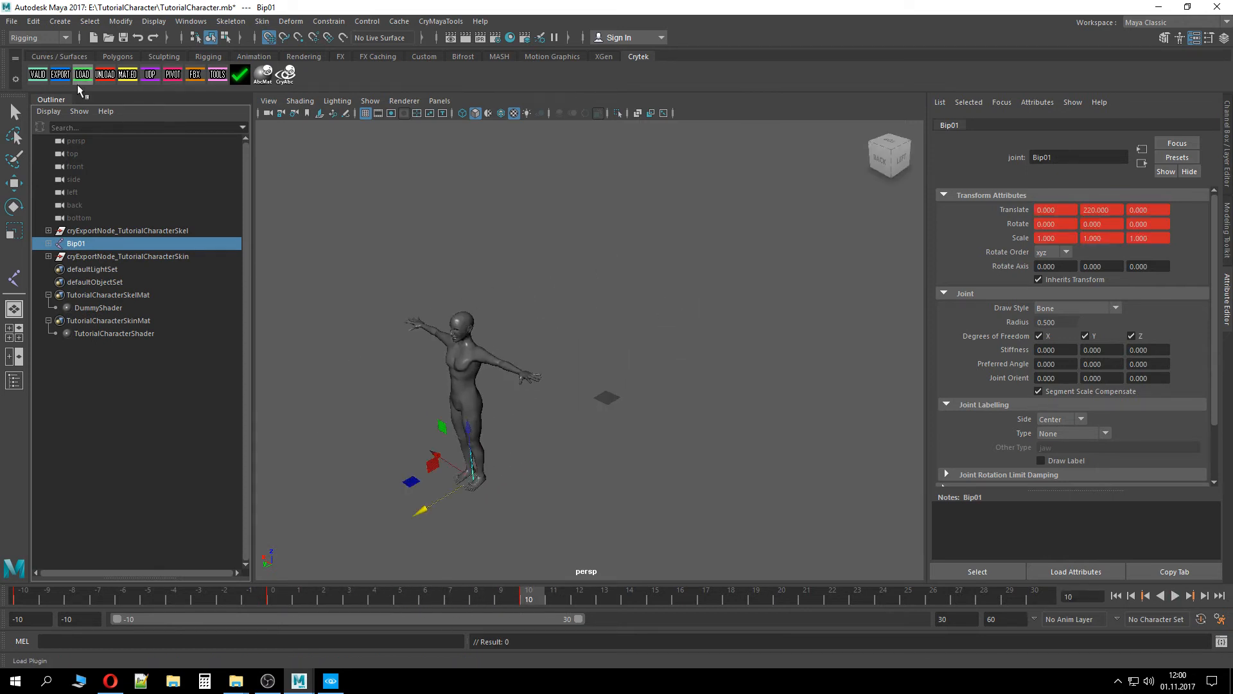
Run the Crytek validation on the scene, close its dialog, and play back the animation
click(37, 75)
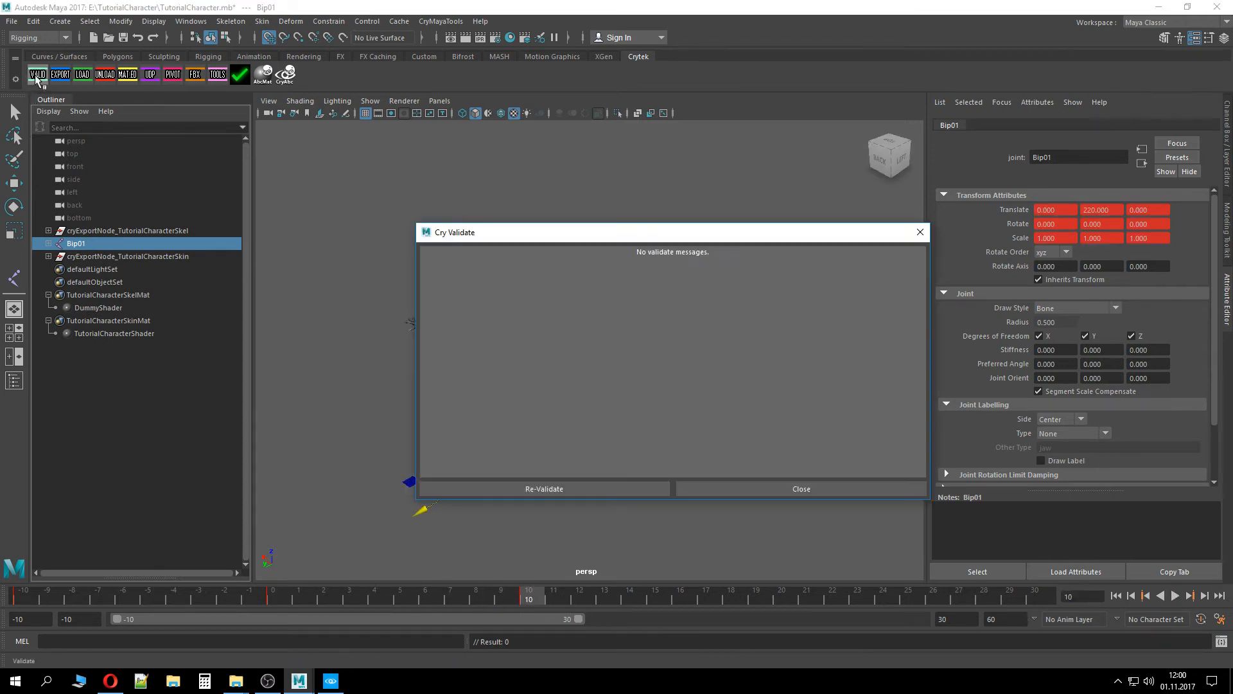
click(717, 491)
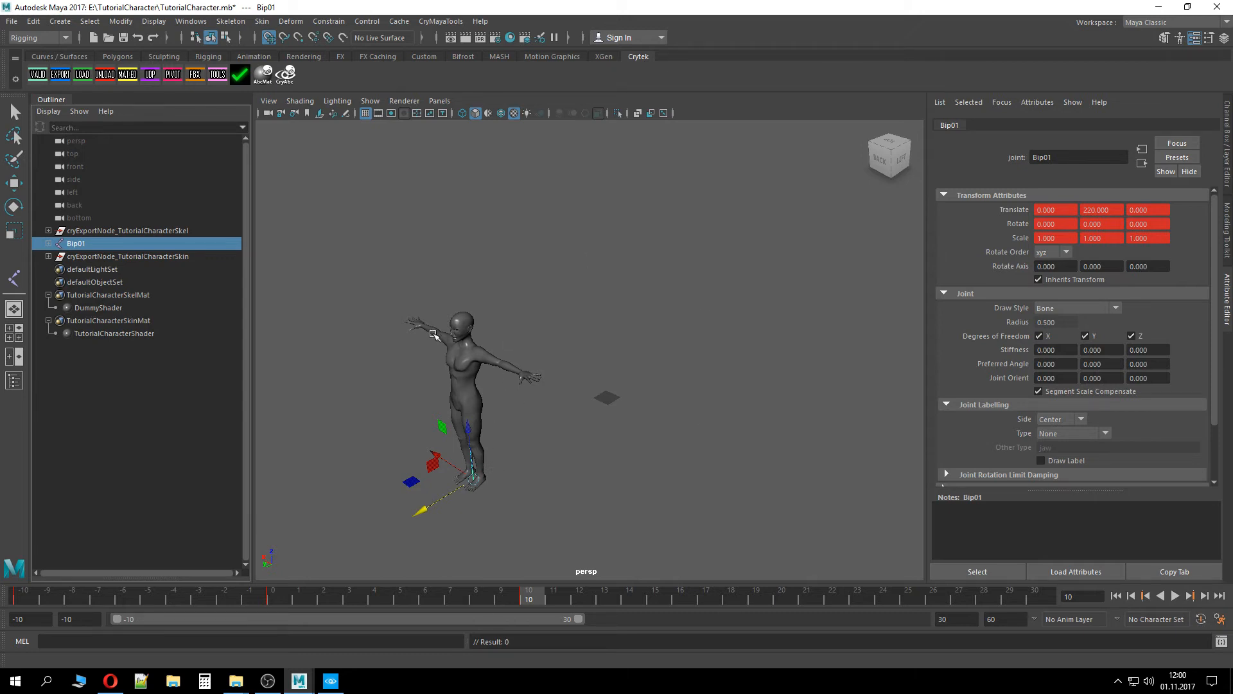
alt+drag(524, 446, 550, 435)
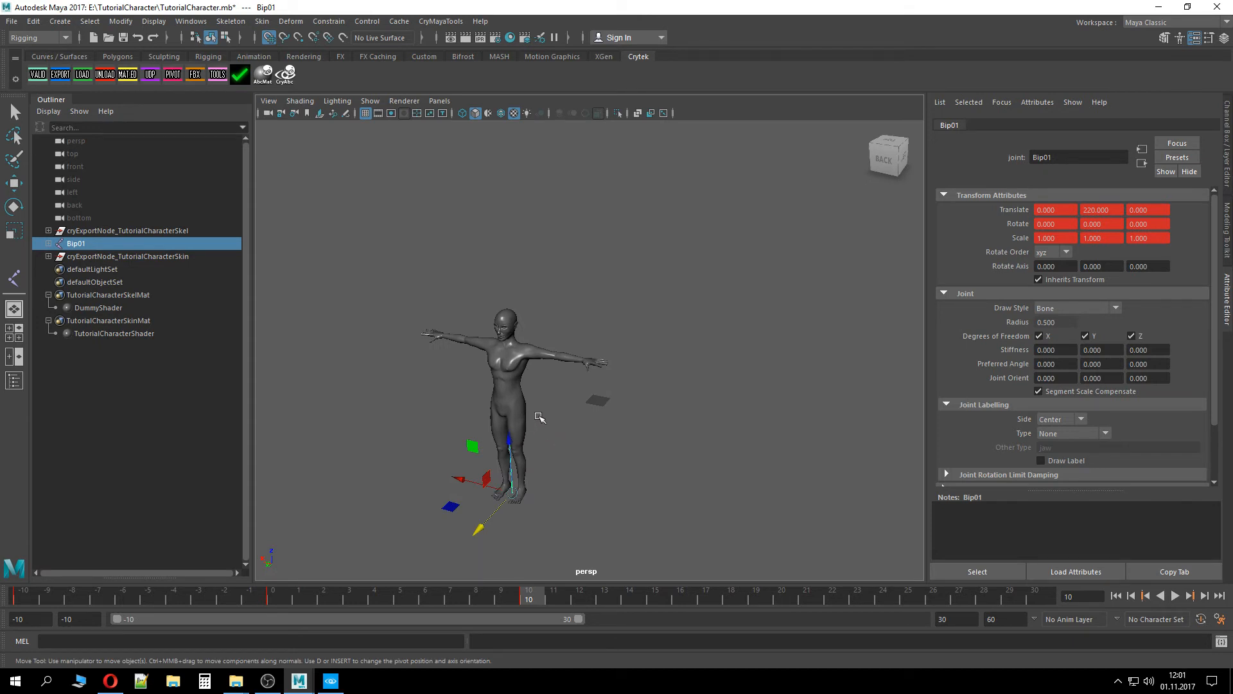
alt+drag(556, 417, 514, 443)
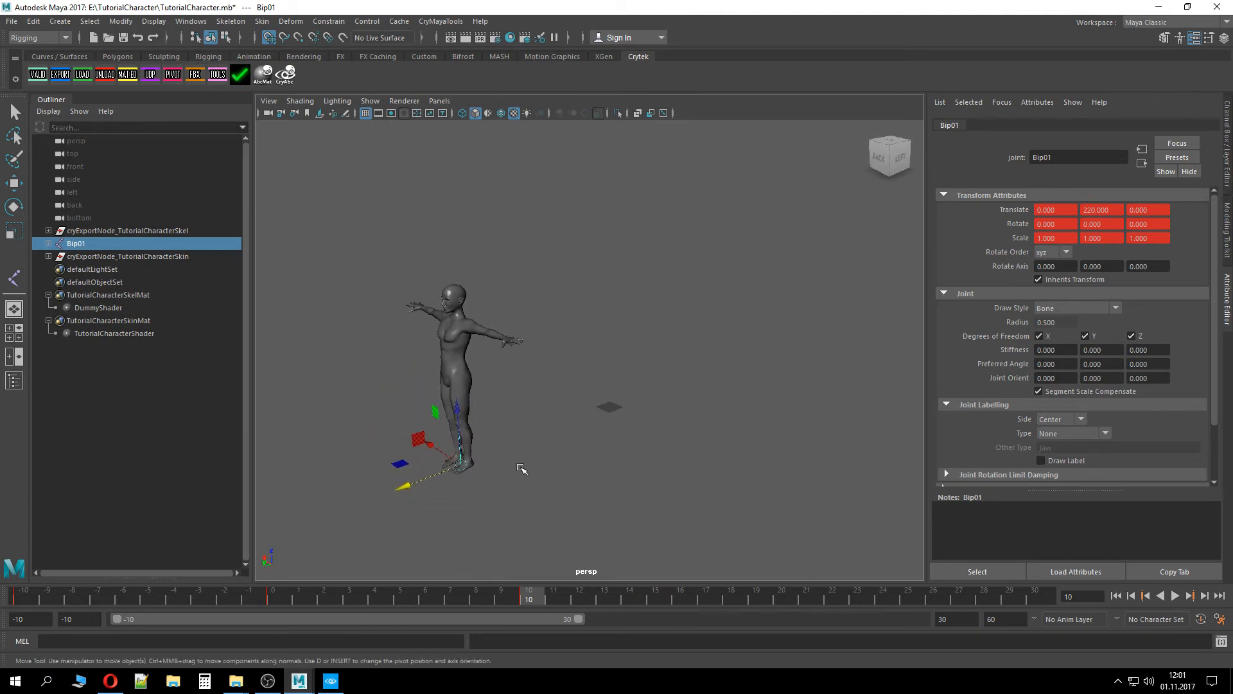
key(alt+v)
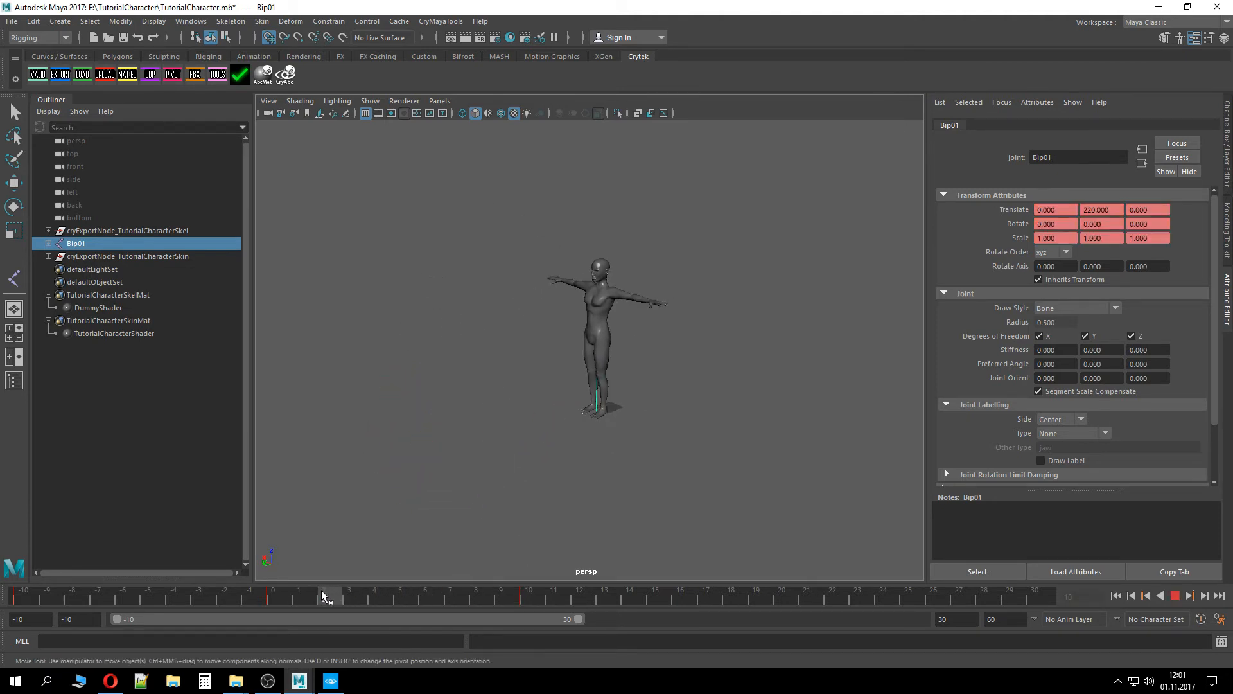
key(alt+v)
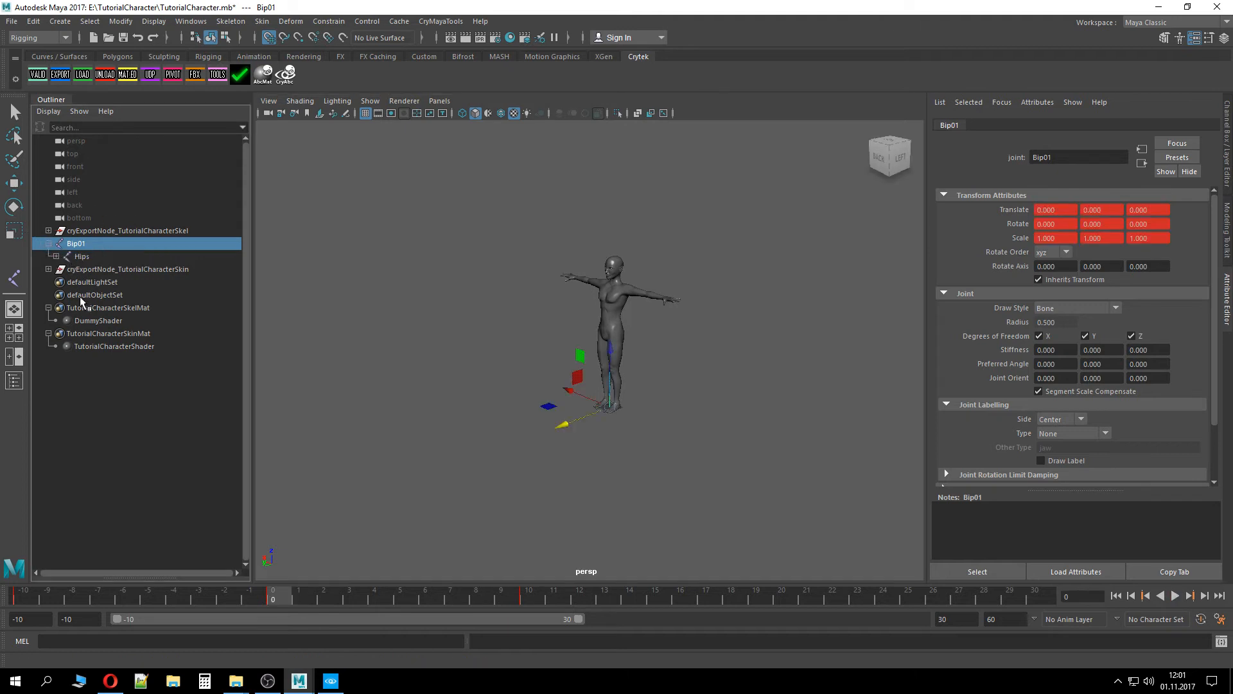
Collapse the Bip01 joint hierarchy in the Outliner and save the scene
click(56, 256)
click(56, 256)
click(56, 256)
click(50, 244)
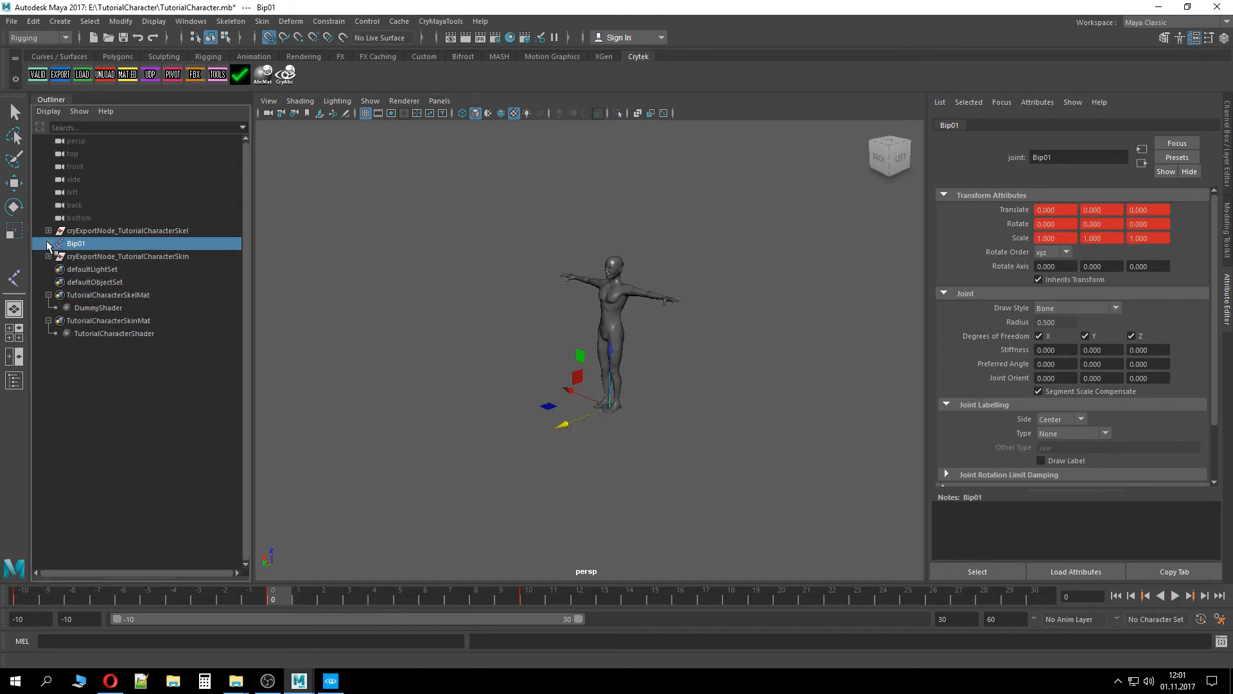
click(49, 244)
click(49, 244)
mouse_move(273, 600)
mouse_down()
mouse_move(530, 595)
mouse_move(275, 596)
mouse_up()
key(ctrl+s)
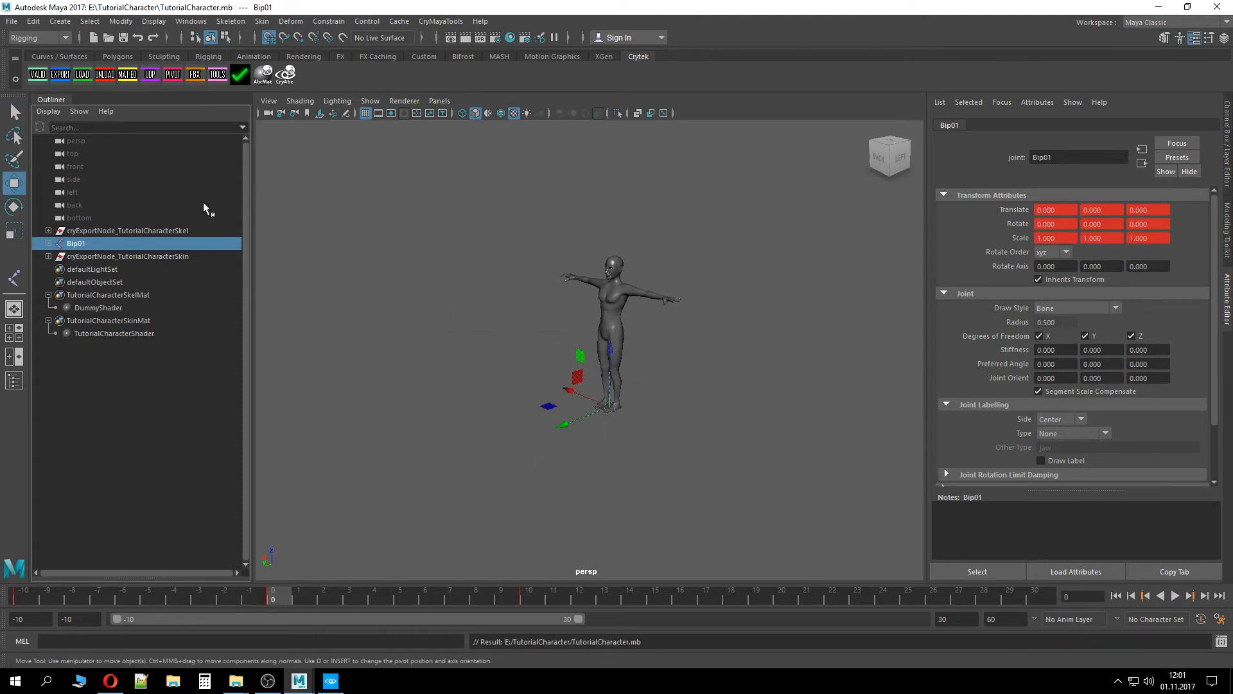
Validate the scene with the Crytek validator and close the validation dialog
click(38, 73)
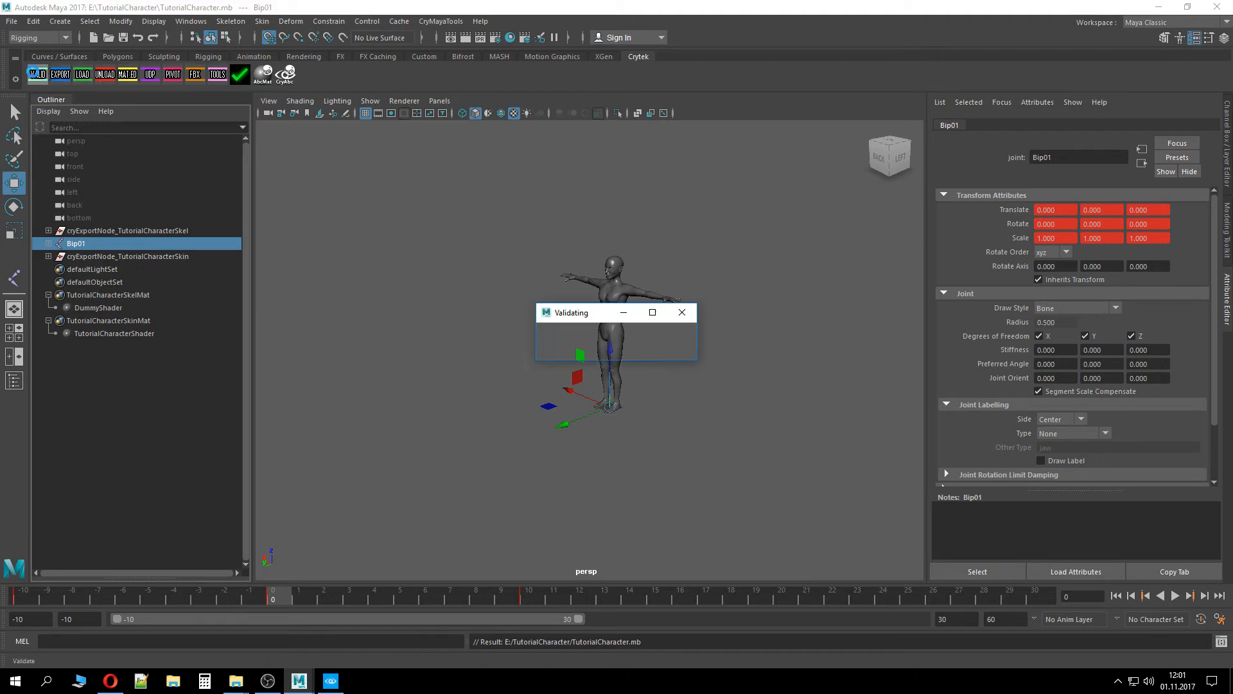
click(720, 481)
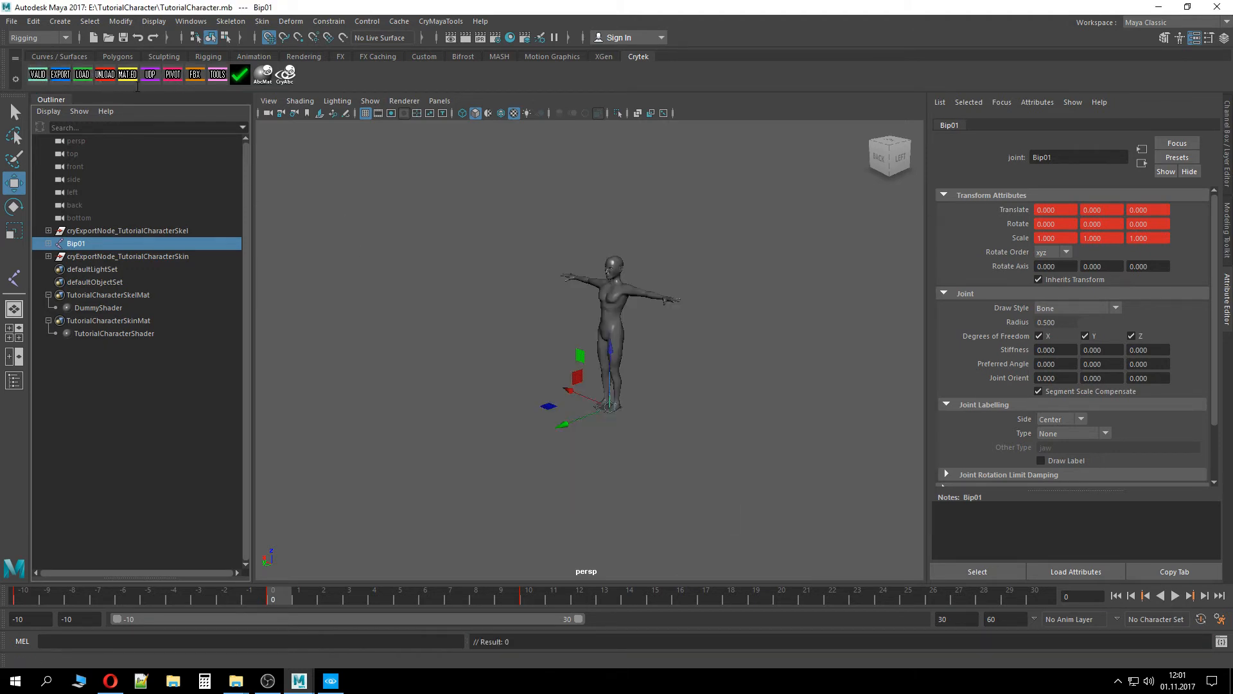
Open the Crytek exporter's Anim Manager and start a new animation range named Walk_forward ending at frame 10
click(60, 74)
click(494, 392)
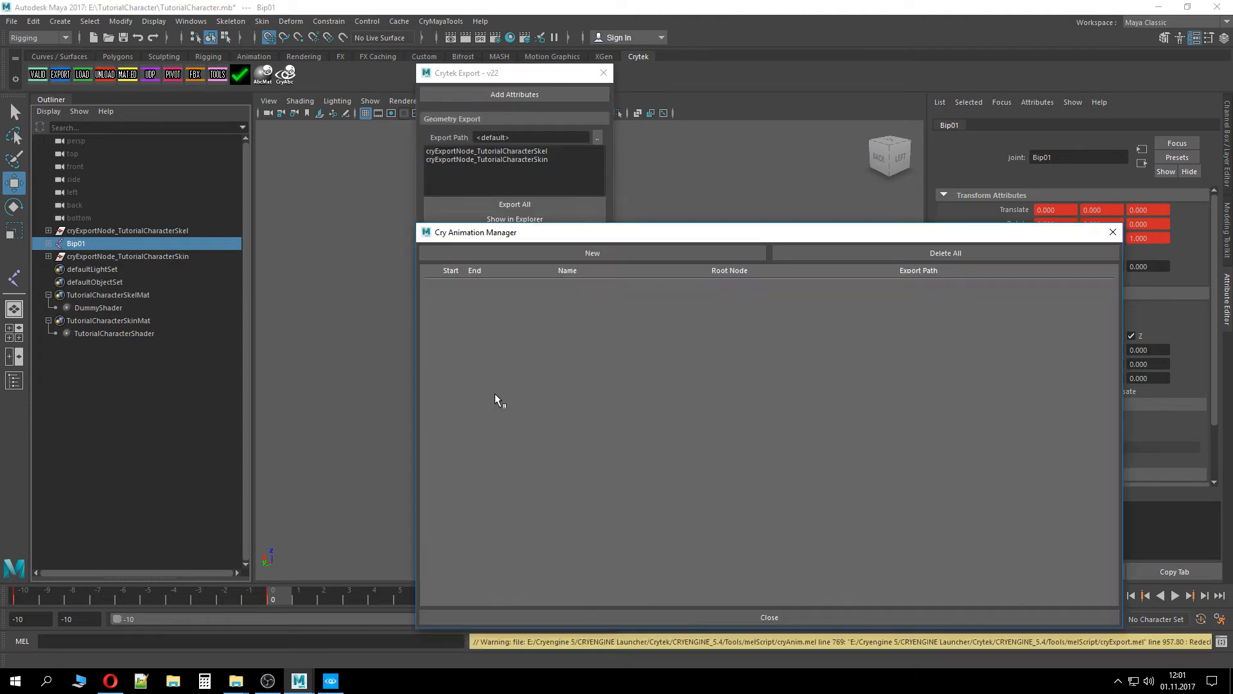
click(596, 255)
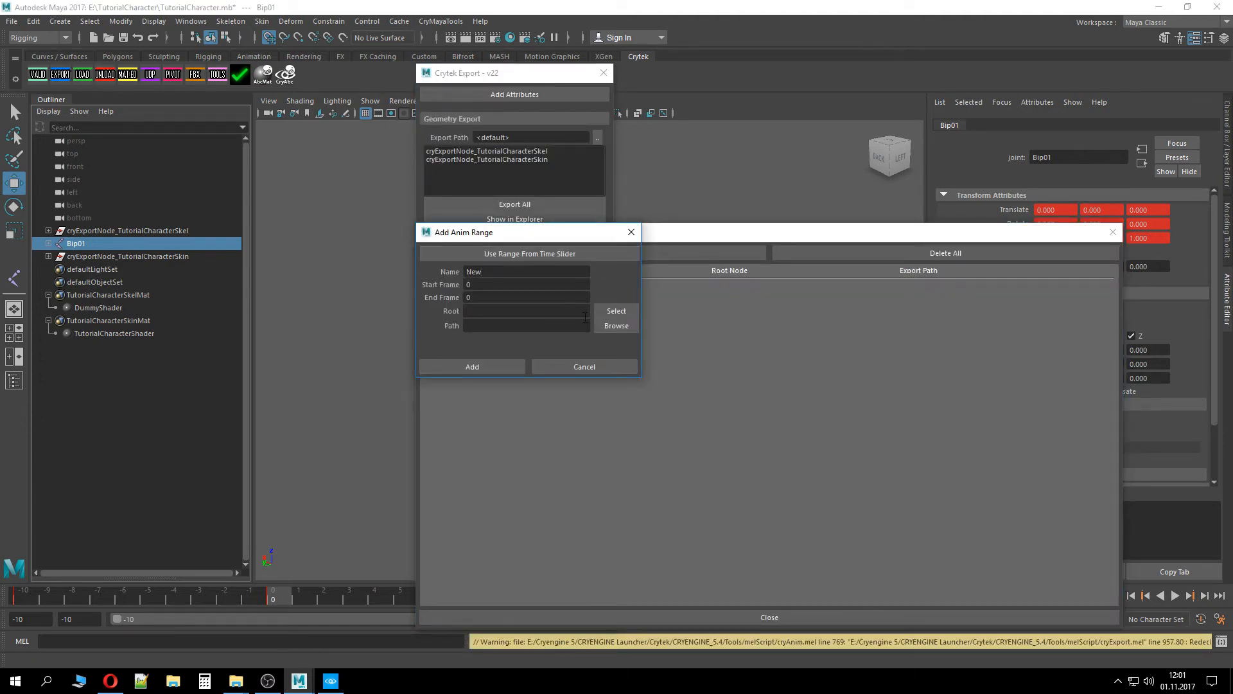
key(BackSpace)
key(BackSpace)
key(BackSpace)
text(Walk_forward)
click(529, 288)
key(BackSpace)
text(10)
Try filling the range's root by selecting the whole Bip01 joint chain, then clear the root field
click(49, 244)
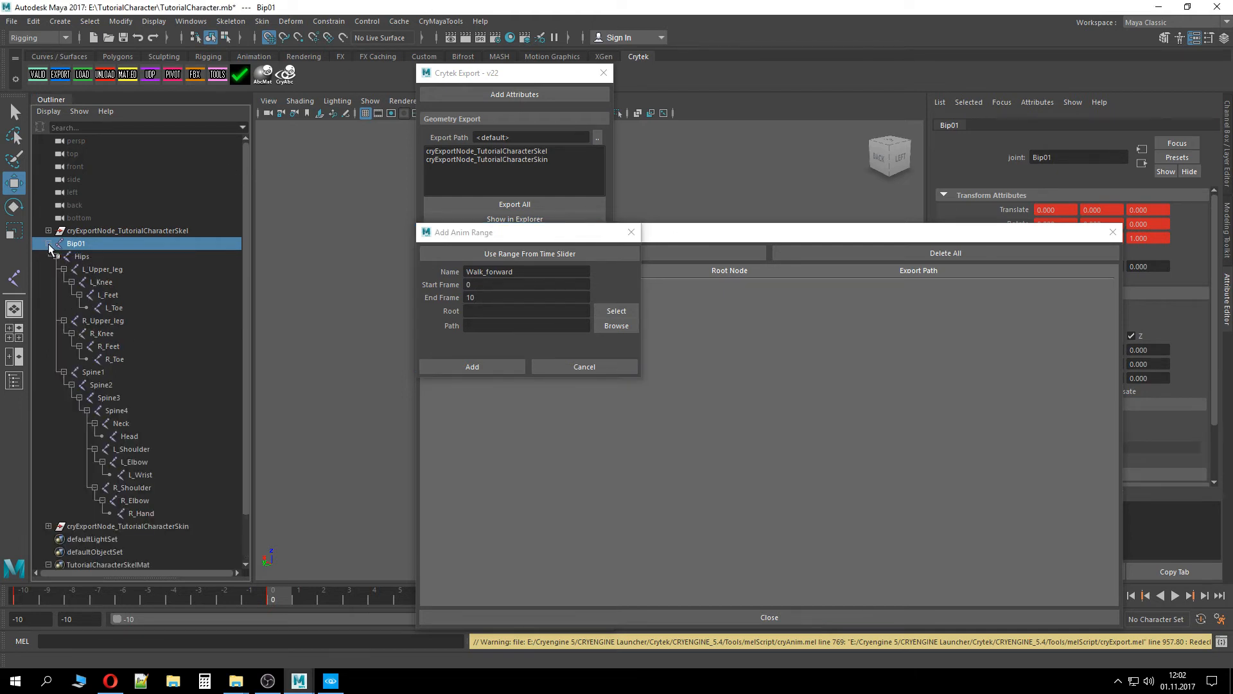
click(111, 247)
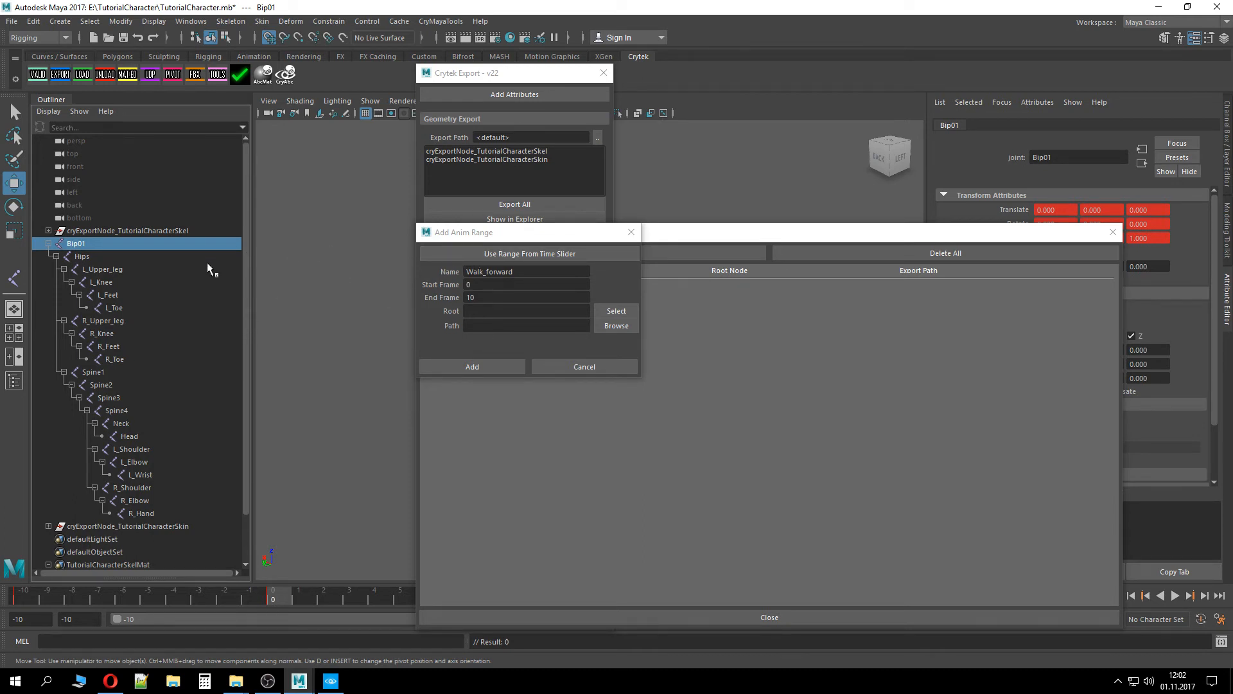
shift+click(141, 513)
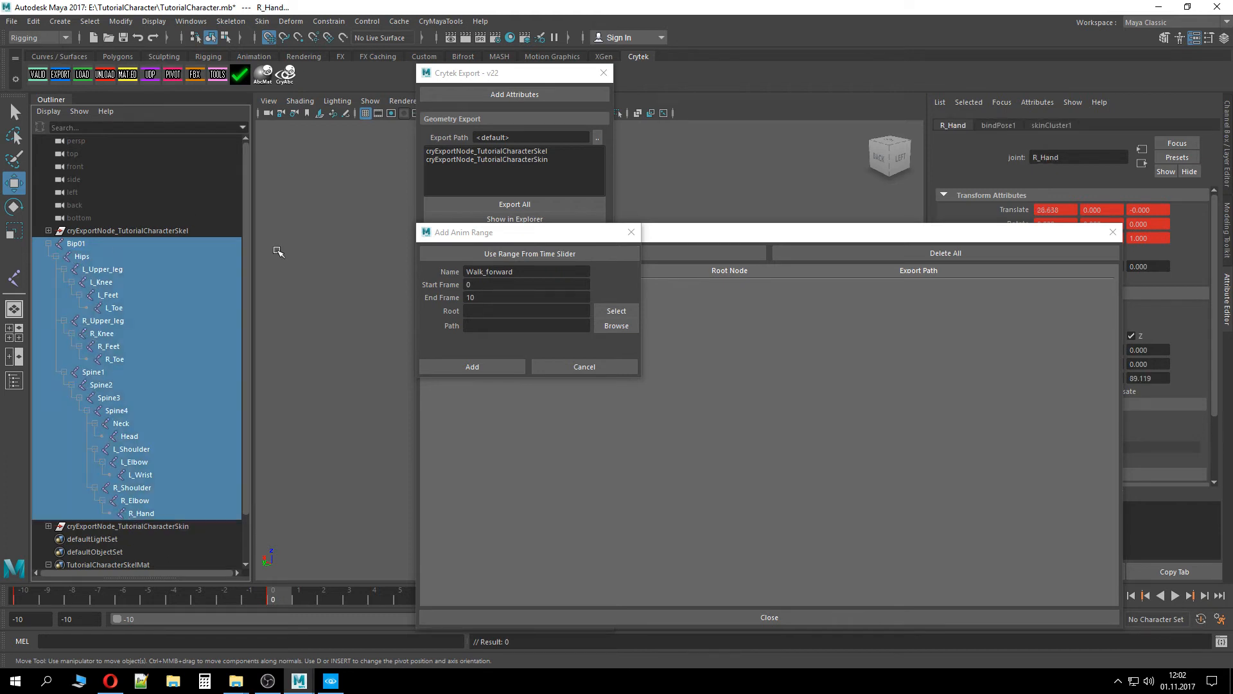
click(617, 312)
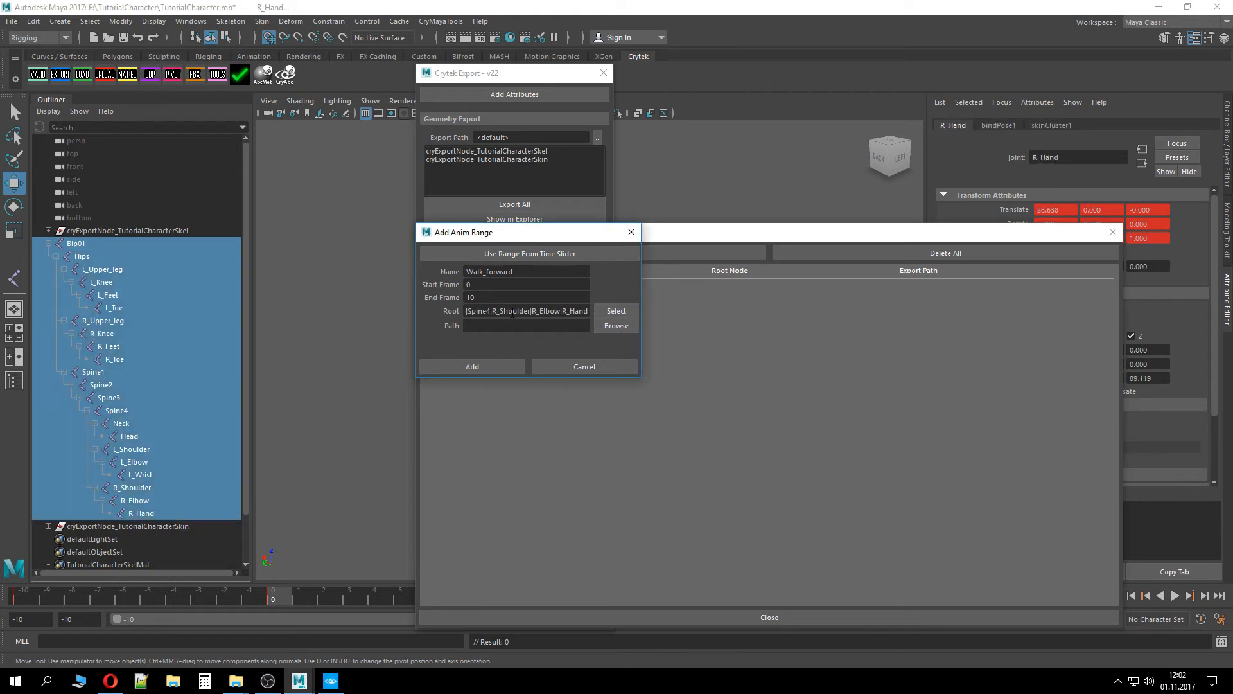
drag(479, 308, 407, 310)
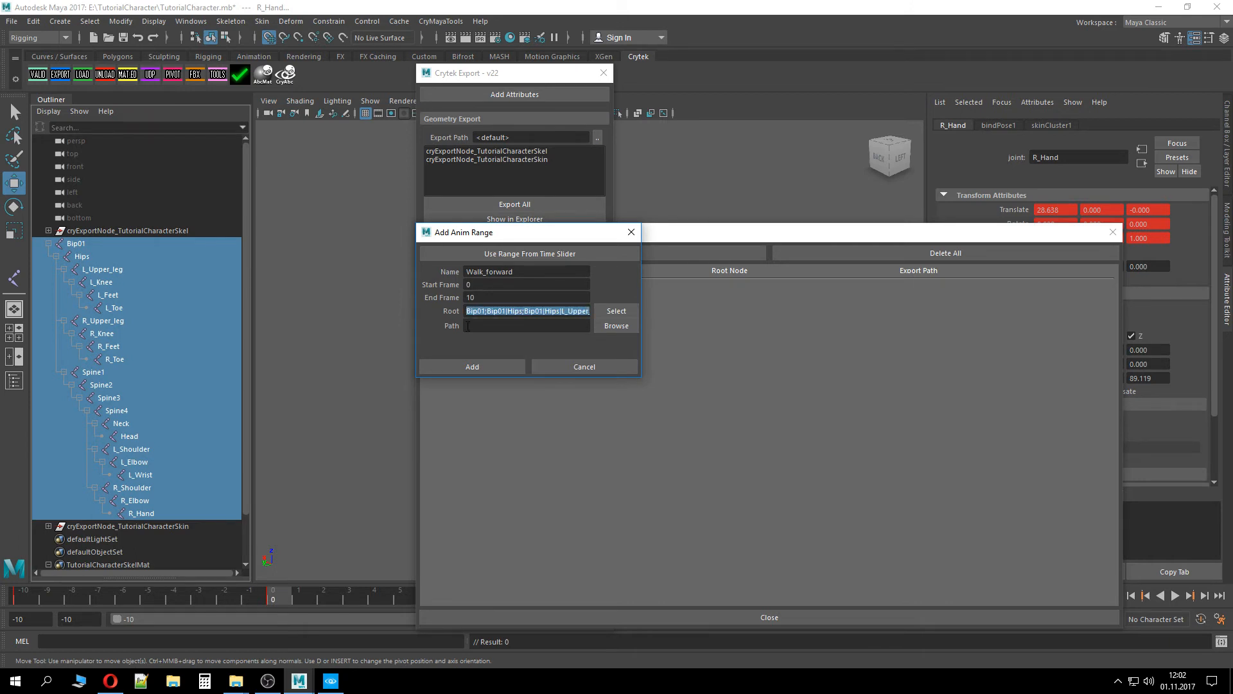
click(545, 343)
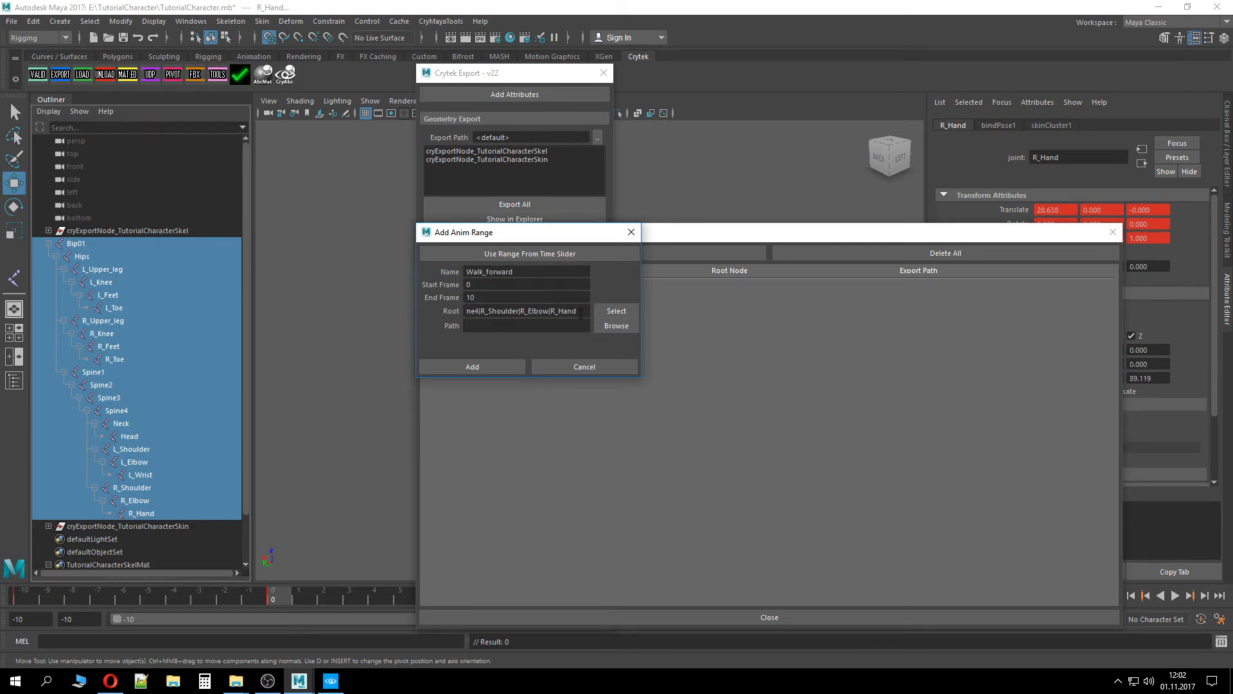
drag(580, 313, 395, 315)
key(BackSpace)
click(114, 308)
click(111, 248)
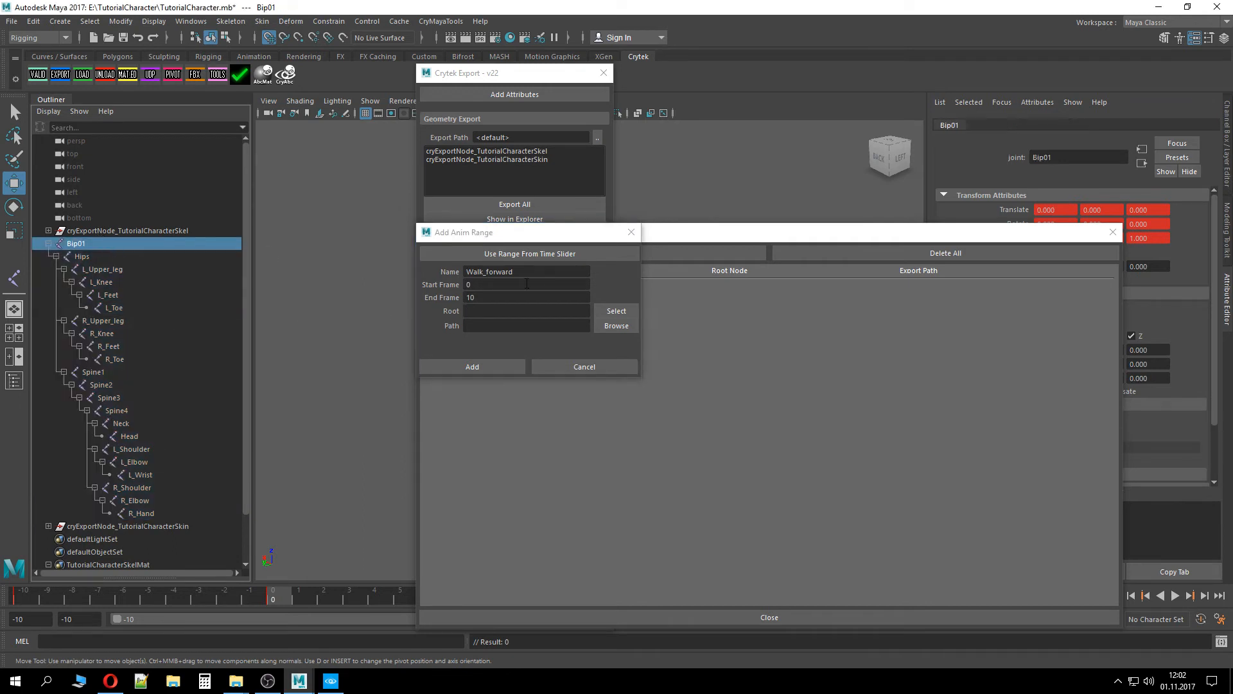
Enter Bip01 as the root, then cancel the range and close the Anim Manager and exporter windows
click(516, 311)
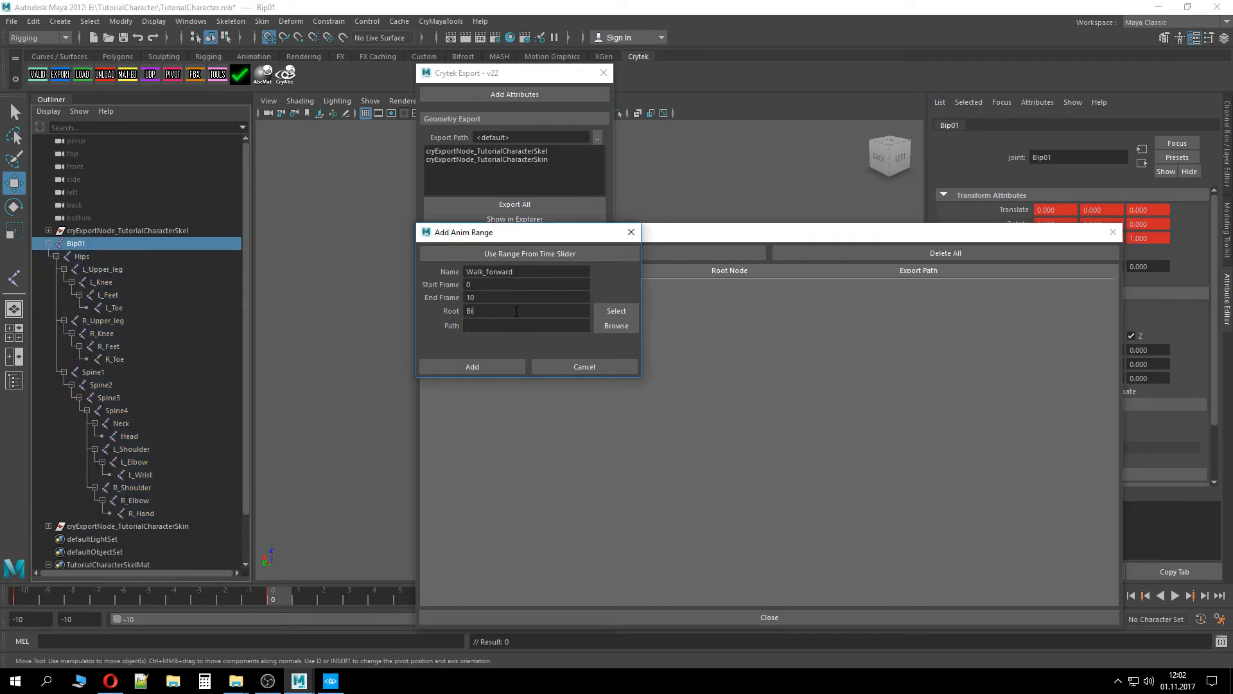
text(Bip01)
text(|Hips)
key(BackSpace)
key(BackSpace)
key(BackSpace)
key(BackSpace)
key(BackSpace)
key(BackSpace)
key(BackSpace)
key(BackSpace)
key(BackSpace)
click(579, 371)
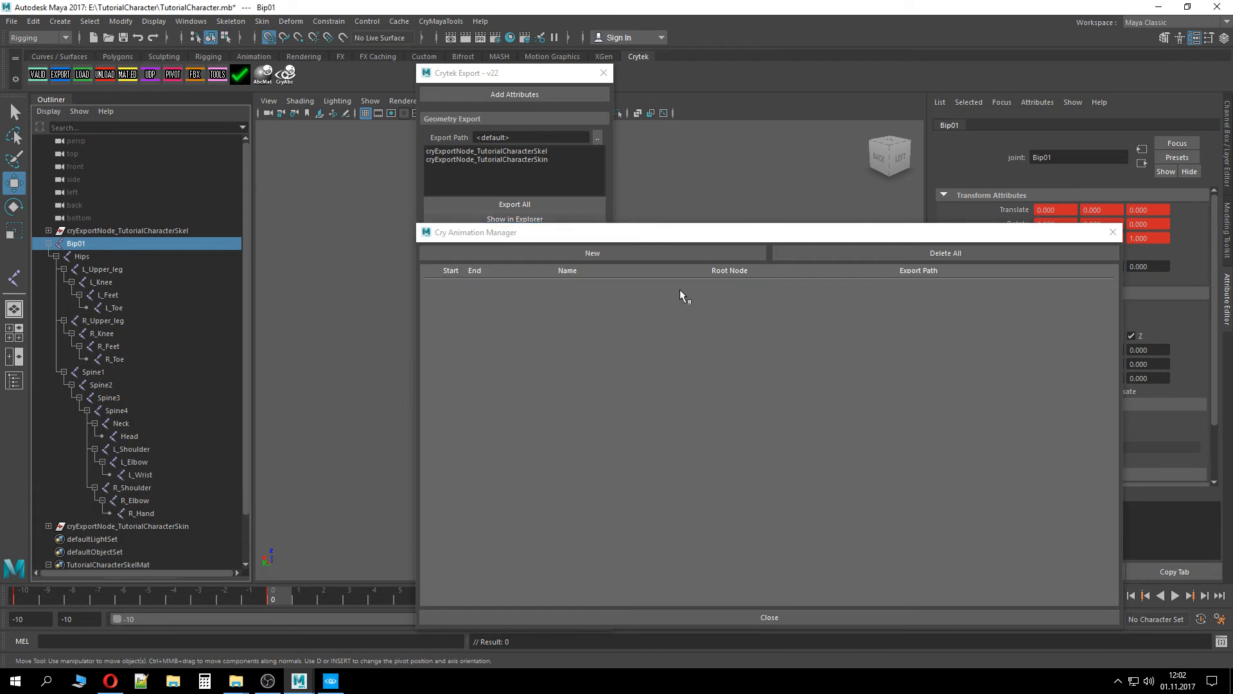
click(1111, 239)
click(603, 73)
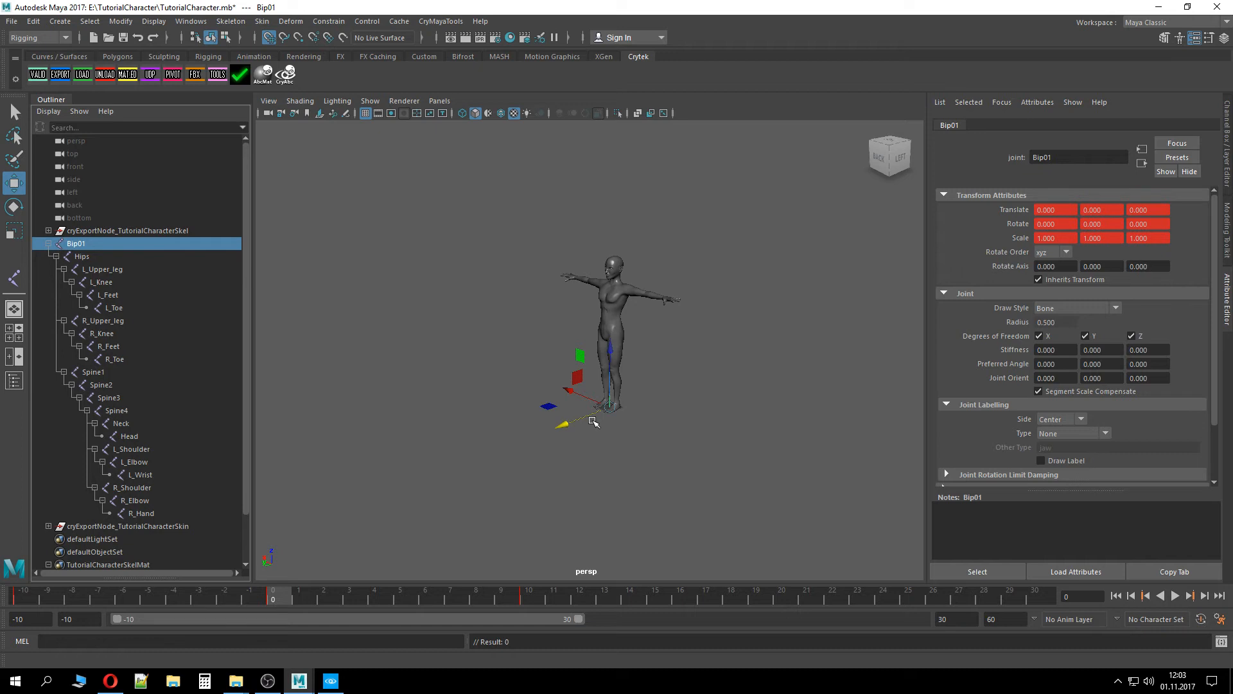
drag(569, 326, 657, 421)
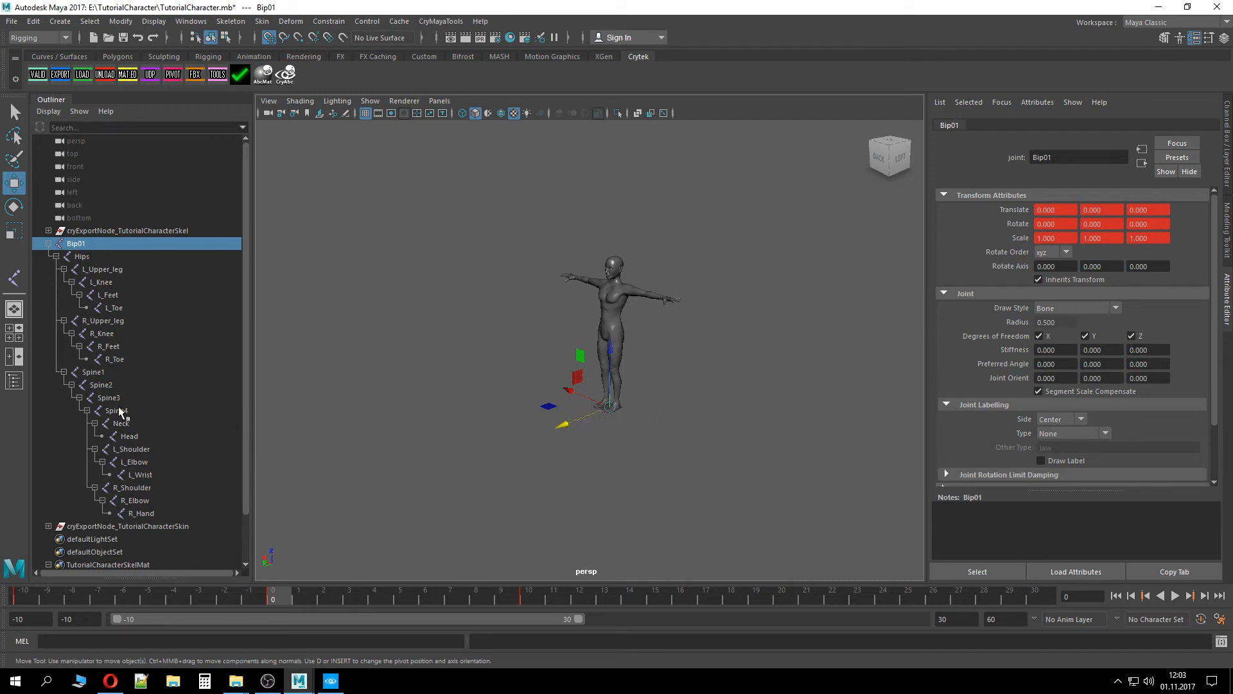
click(111, 280)
click(102, 333)
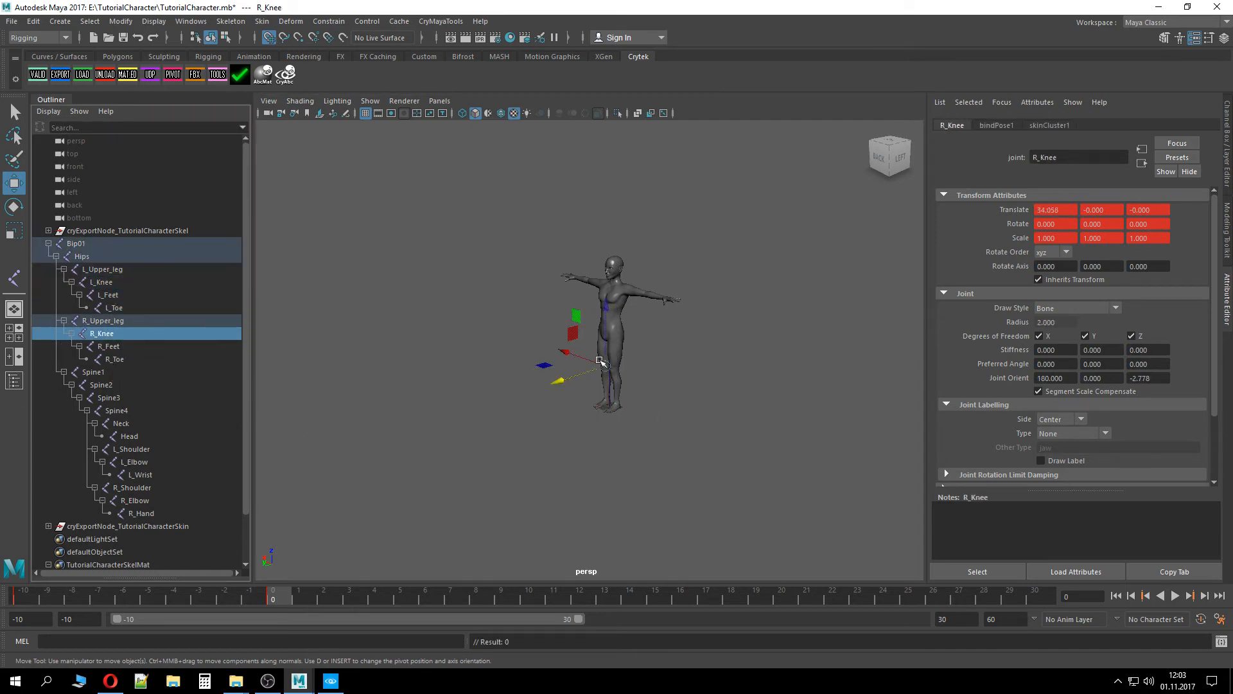
click(649, 395)
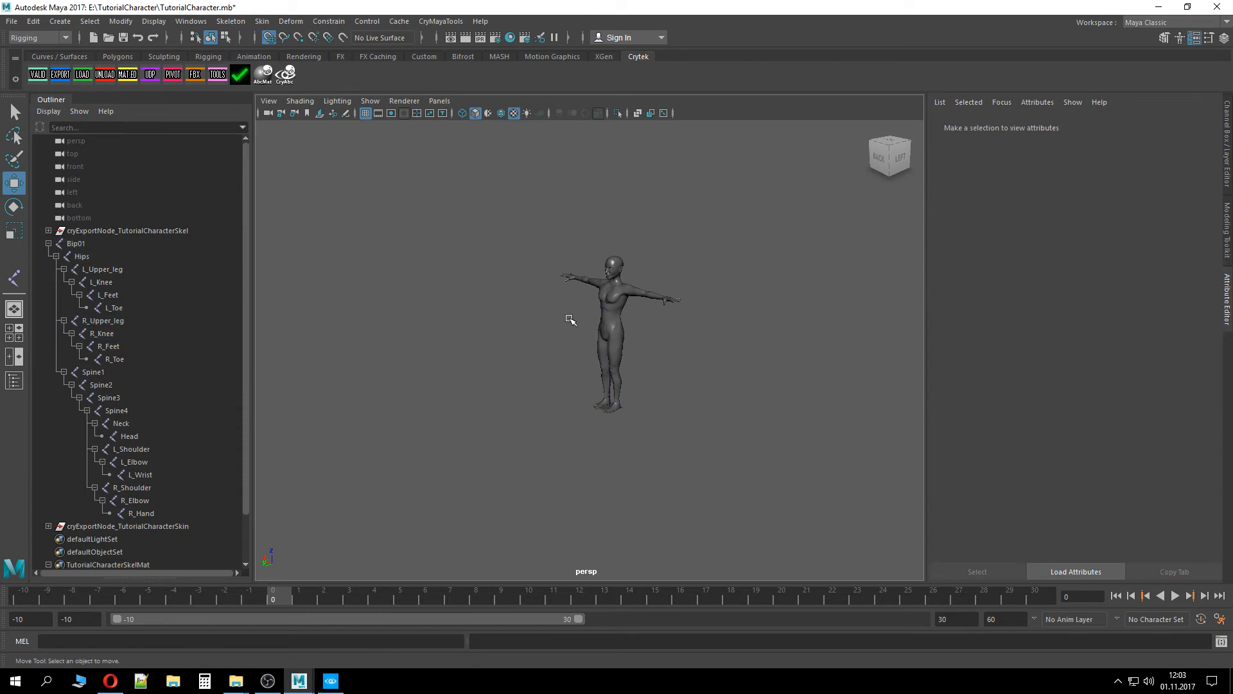
drag(573, 277, 662, 241)
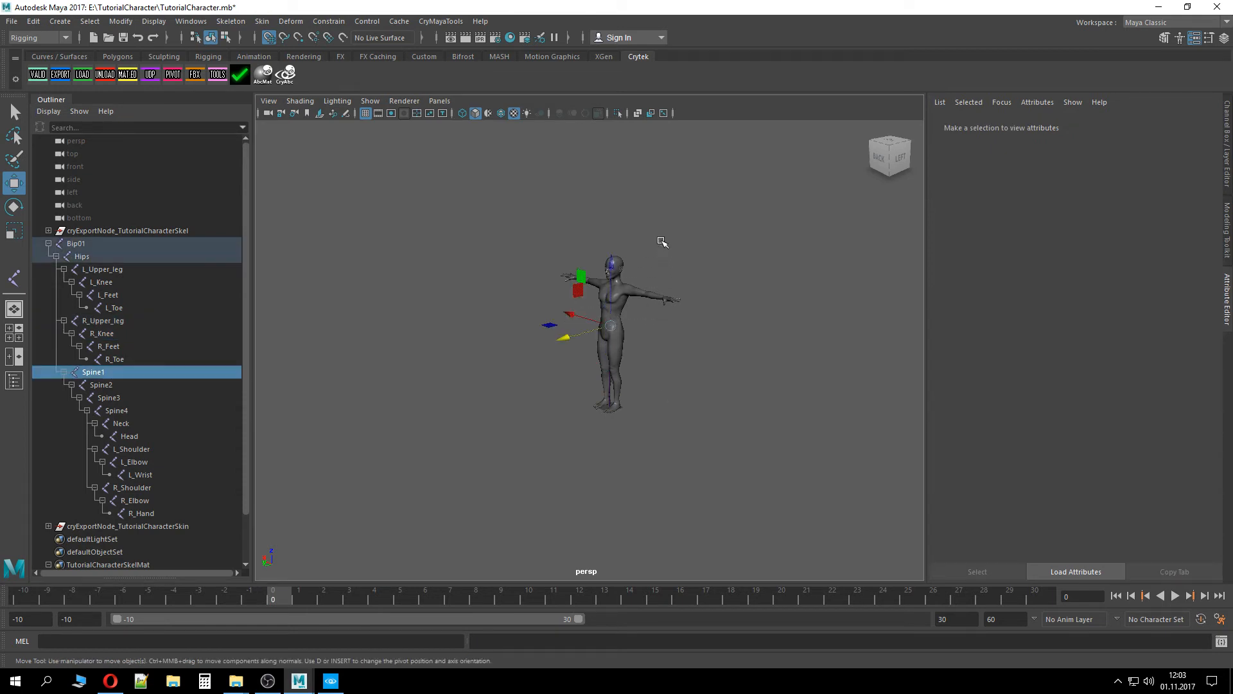
click(730, 243)
drag(530, 235, 709, 323)
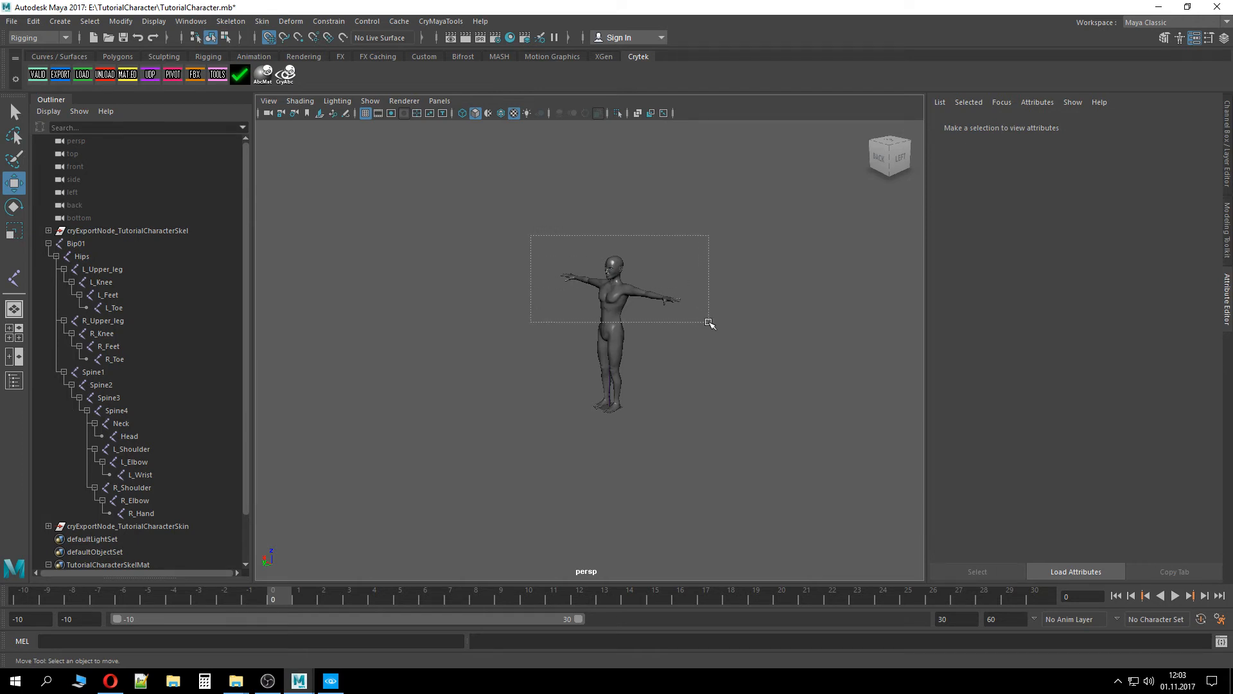
drag(710, 323, 668, 187)
Select the Bip01 root joint and create a new animation range named Walk_Forward from frame 0 to 10
click(48, 244)
click(79, 248)
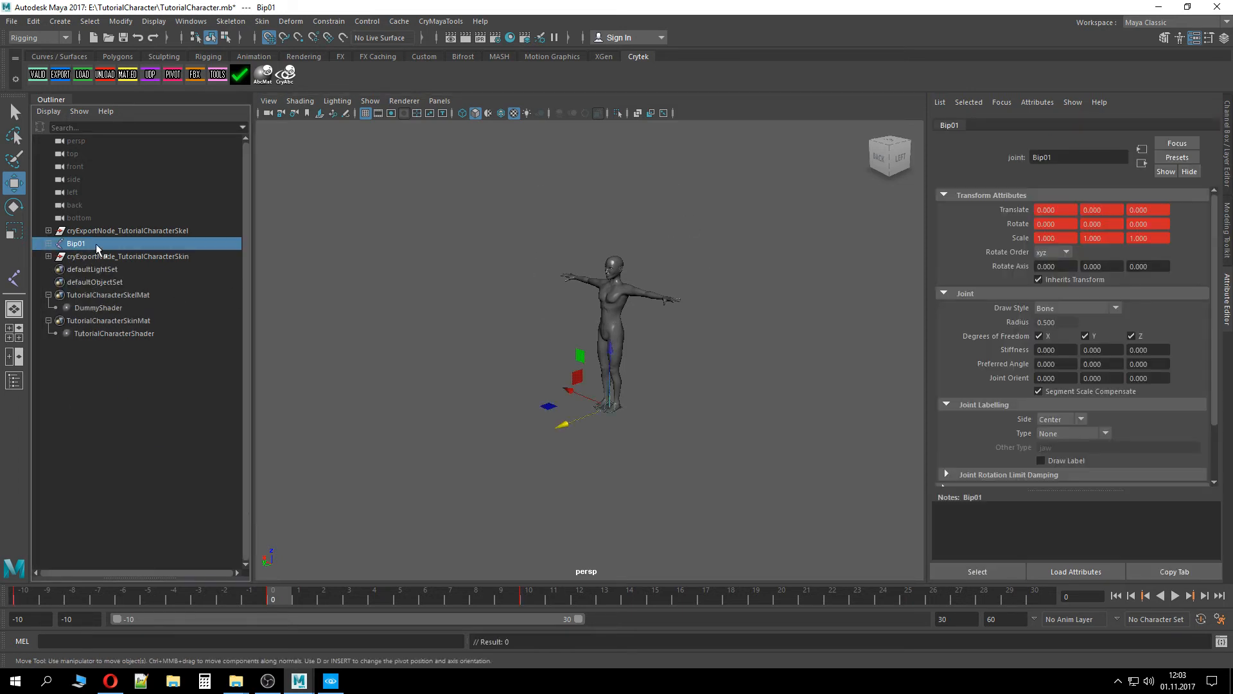
click(60, 74)
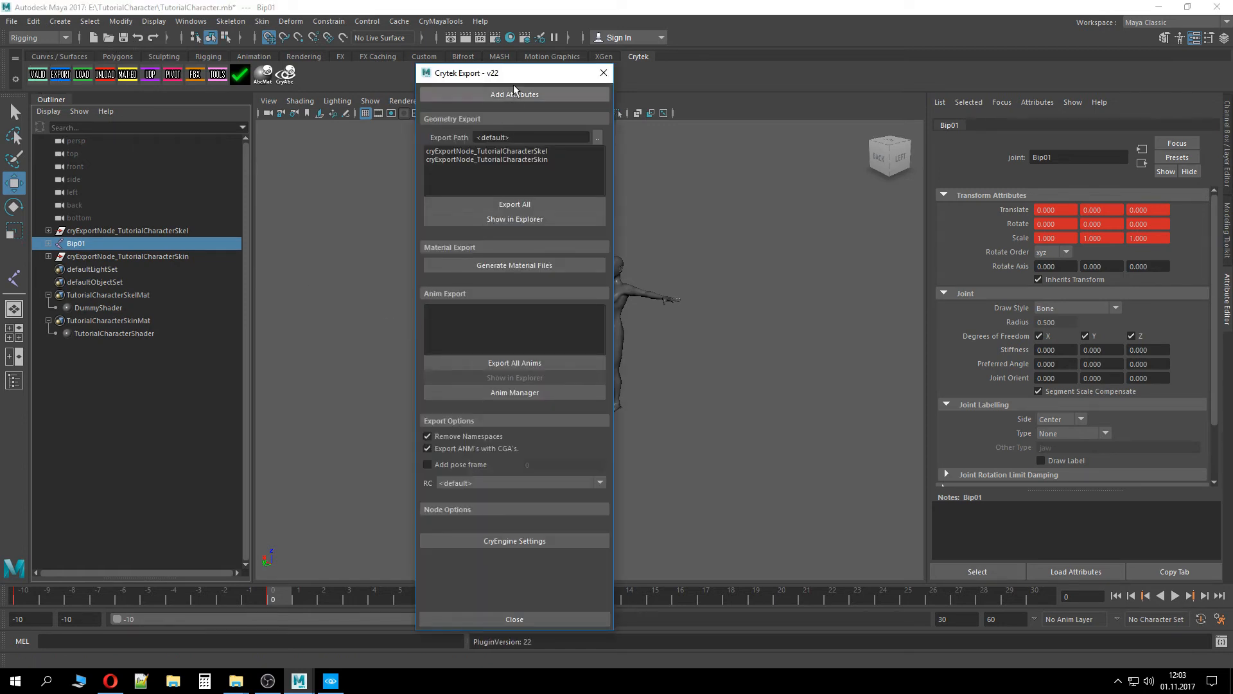
click(528, 57)
drag(523, 72, 1029, 77)
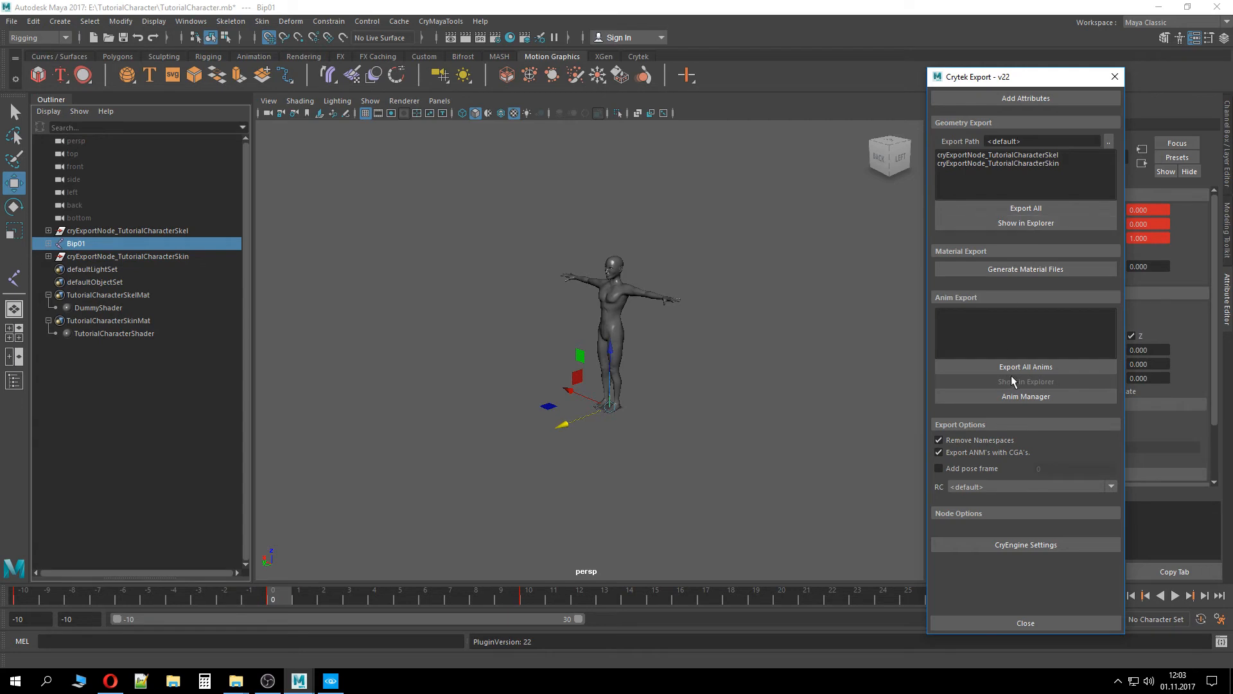
click(1003, 395)
click(588, 253)
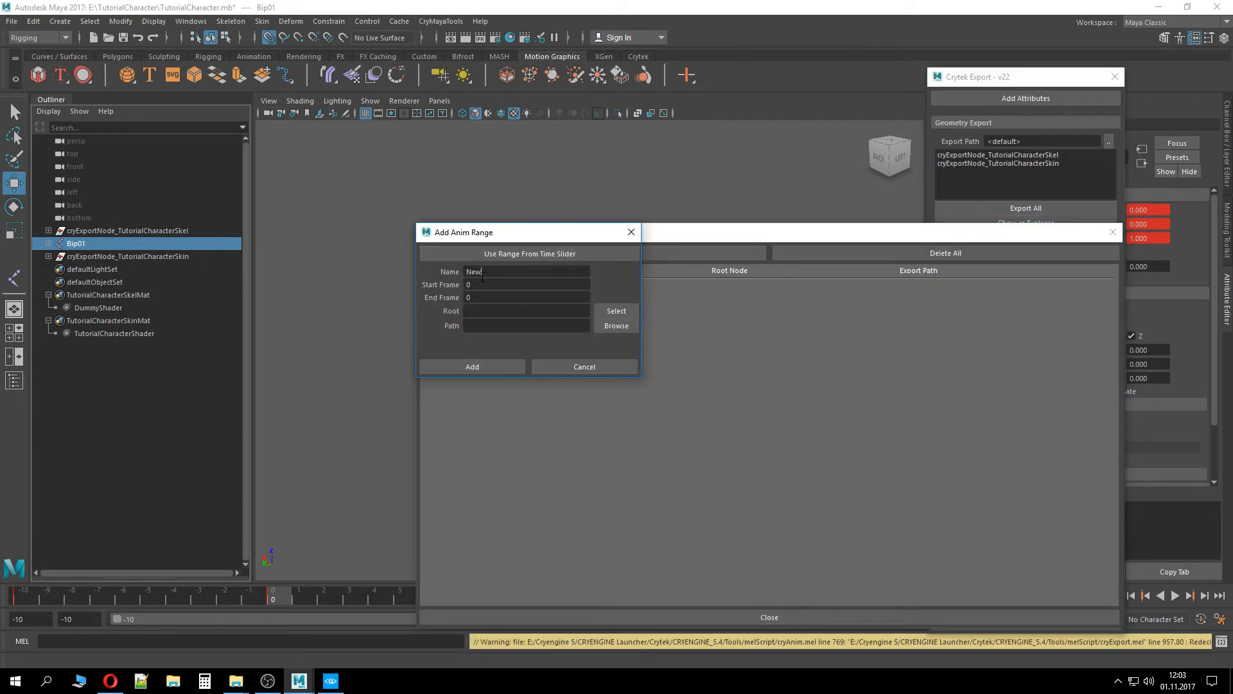
double_click(481, 272)
text(Walk_Forward)
drag(474, 298, 458, 302)
text(1)
Set the range's root to Bip01 and its export path to the TutorialCharacter folder, add it, and close the Anim Manager
click(609, 312)
click(604, 326)
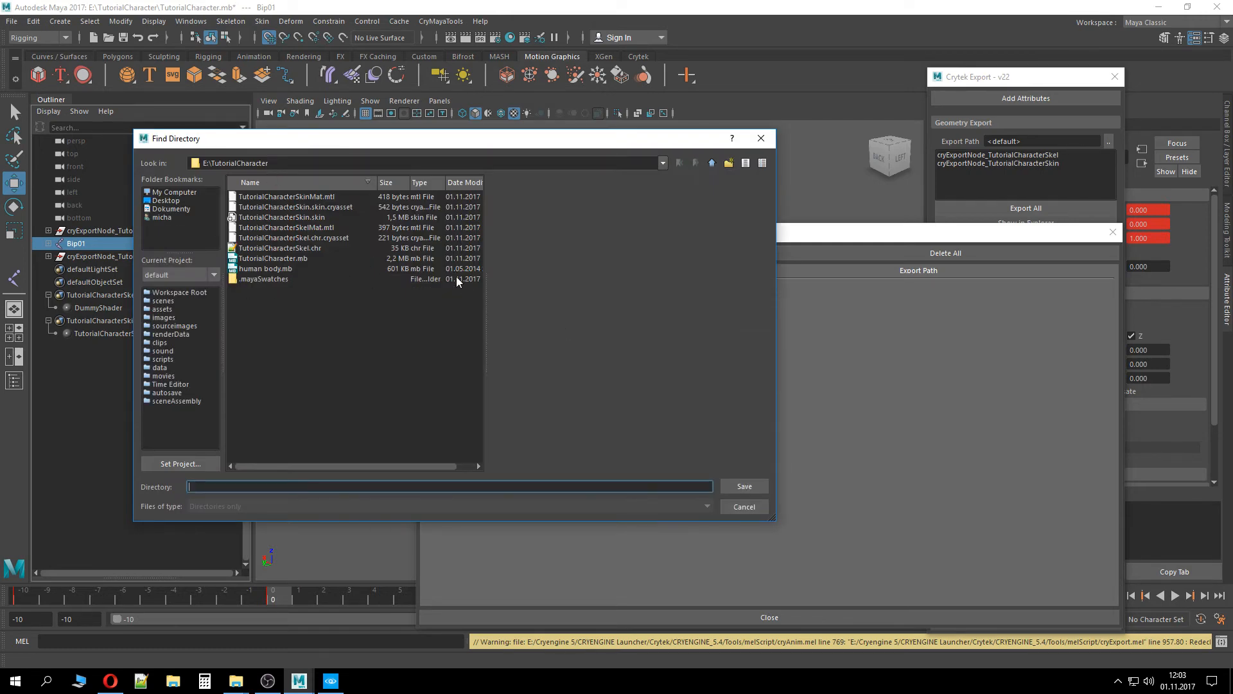
click(749, 486)
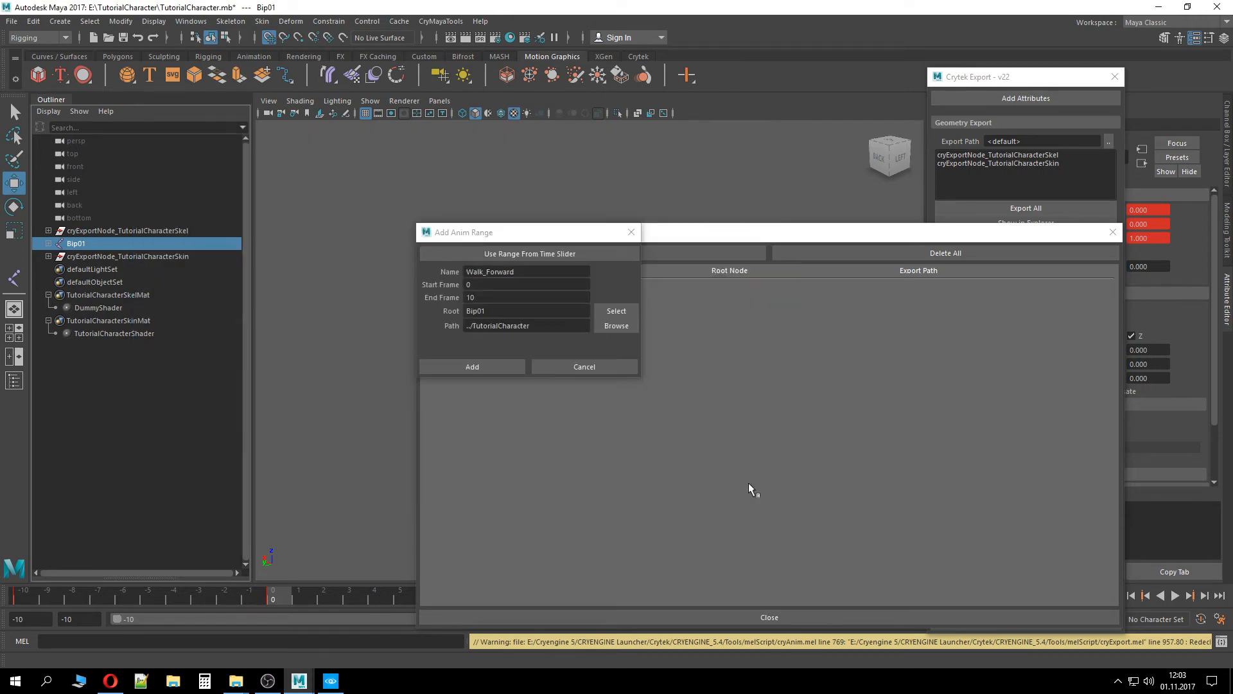
click(465, 362)
drag(1006, 237, 887, 79)
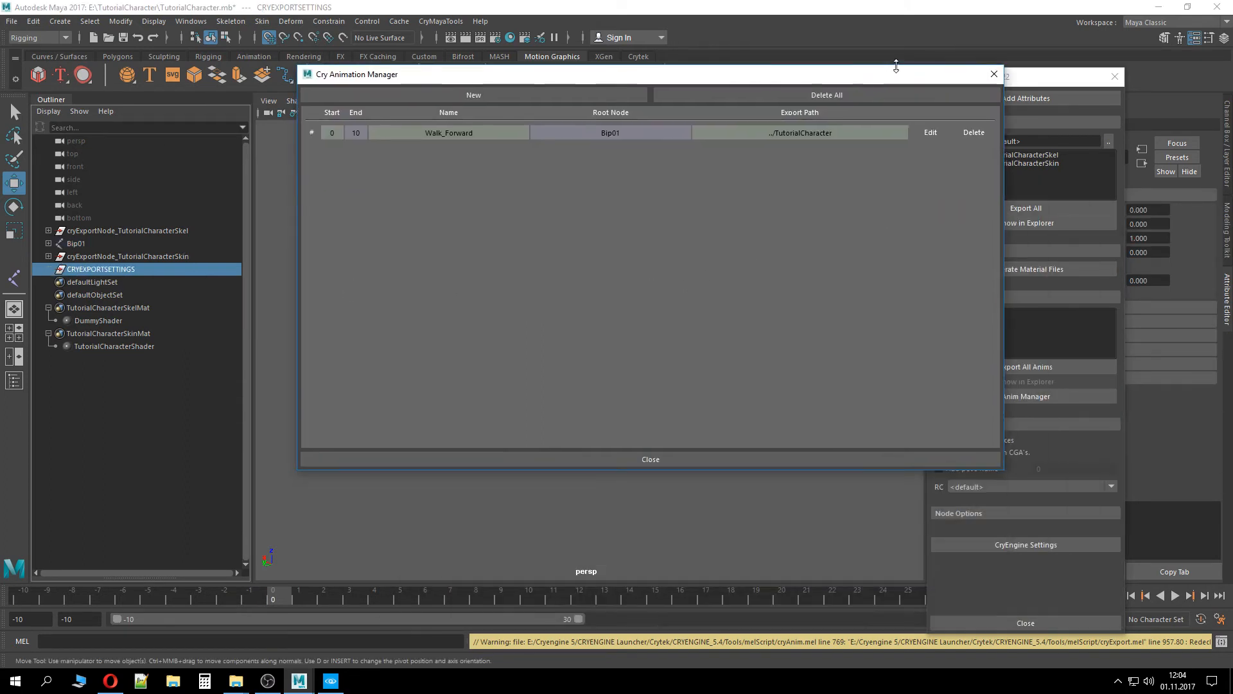
click(995, 75)
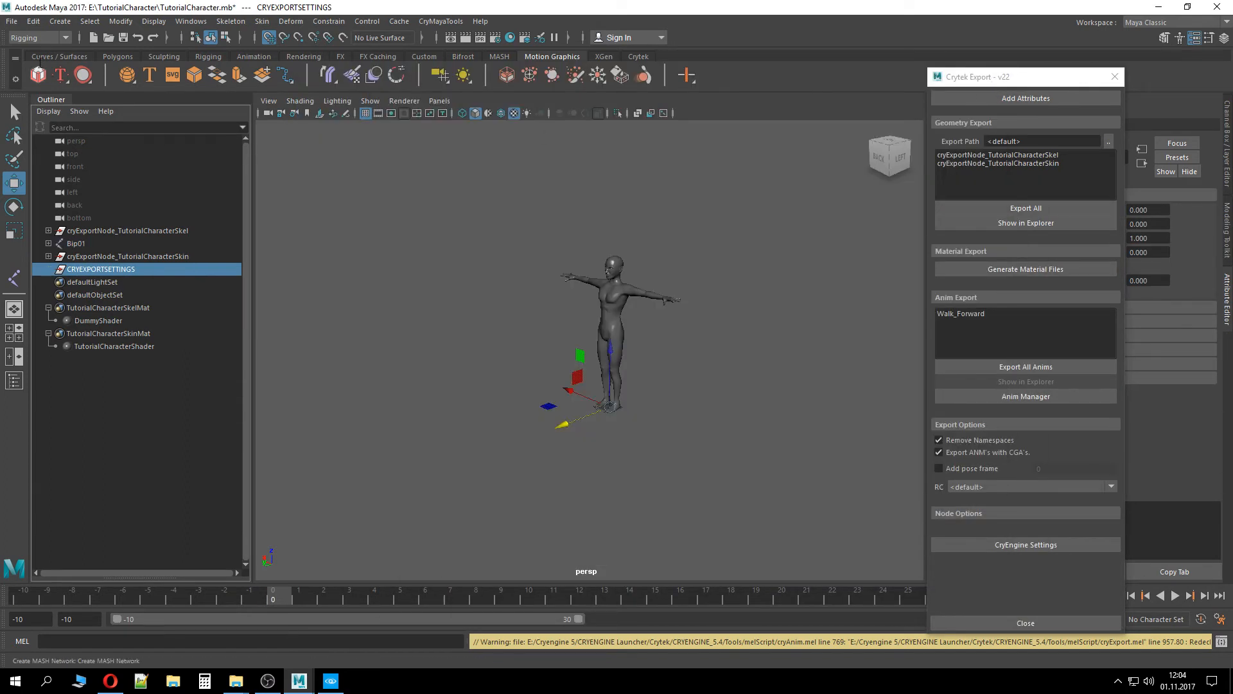
Run the Crytek validation on the scene again and close its dialog
click(644, 56)
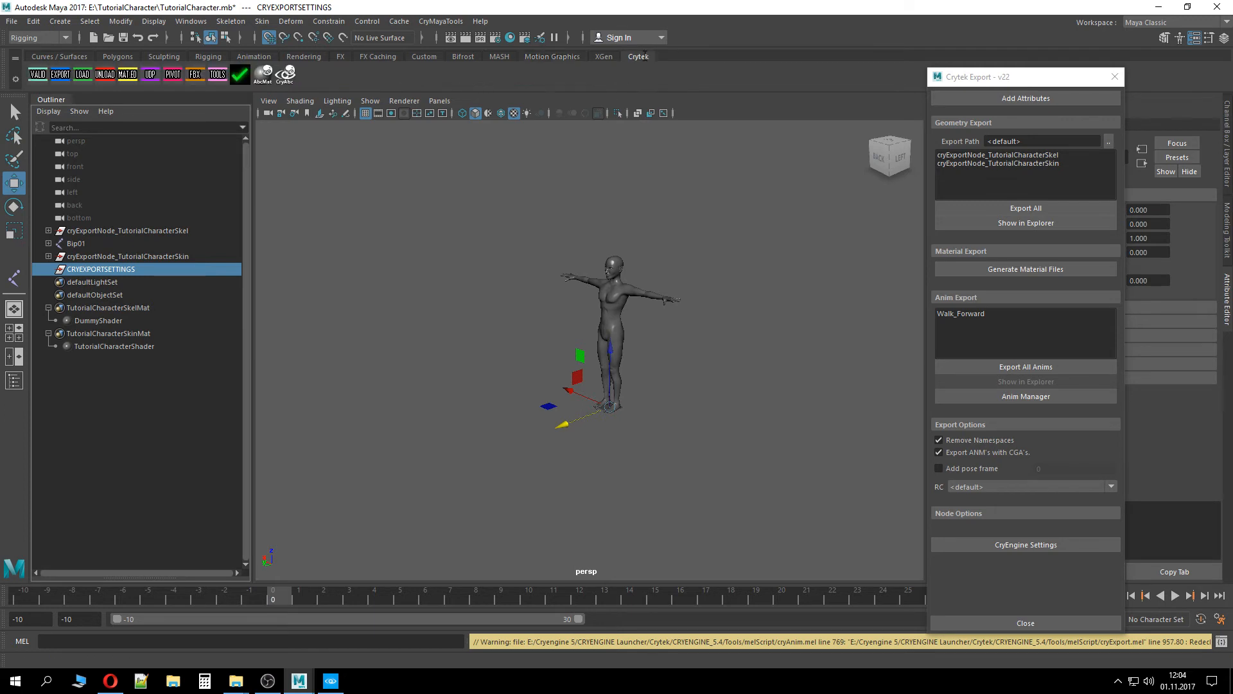
click(38, 74)
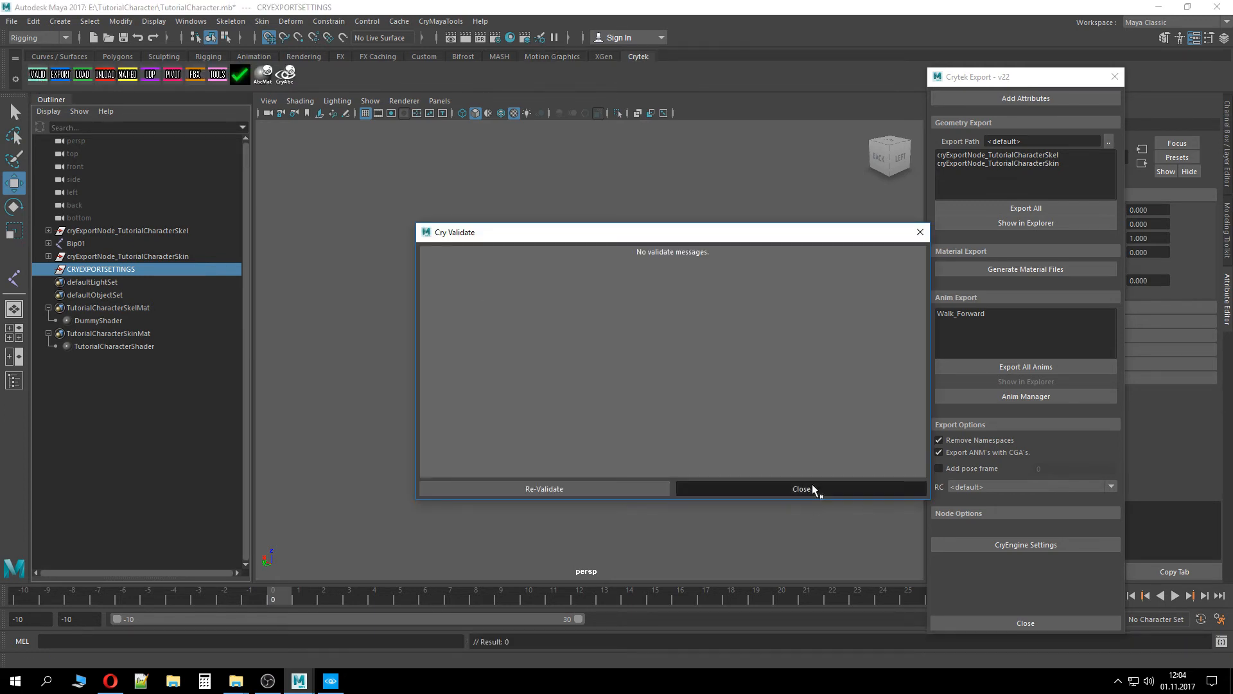
click(810, 489)
Export all animations and inspect the exported Walk_Forward files in the TutorialCharacter folder
click(1061, 364)
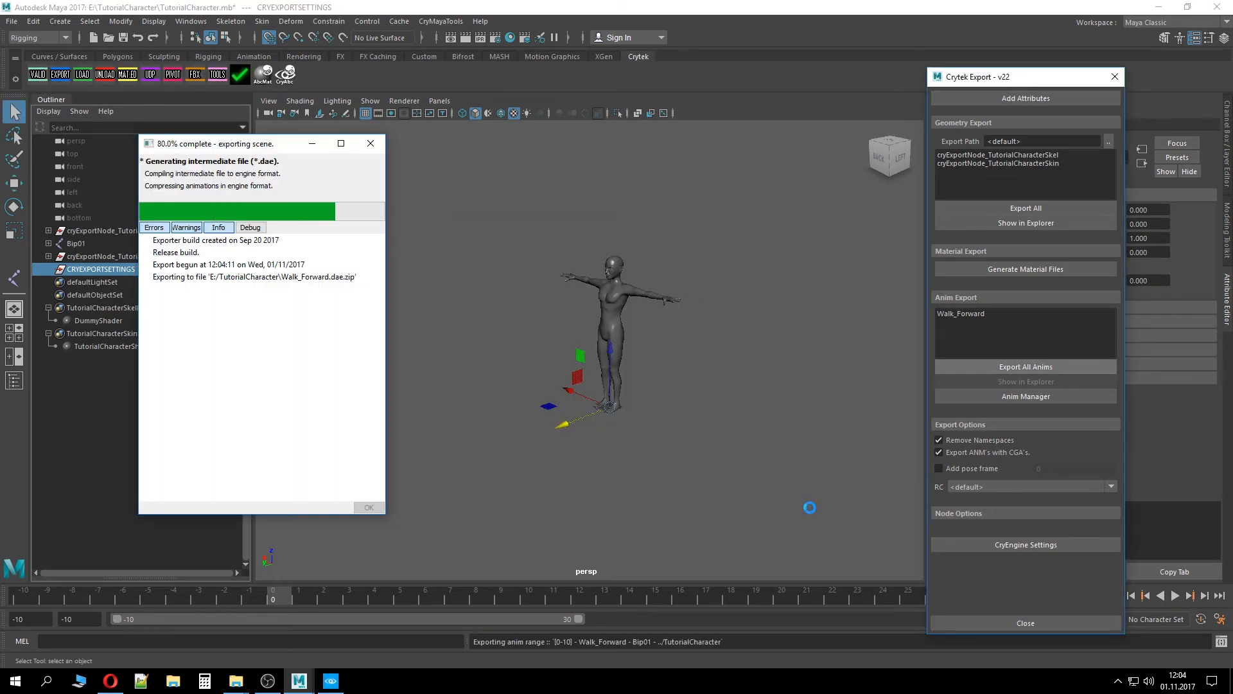
mouse_move(236, 681)
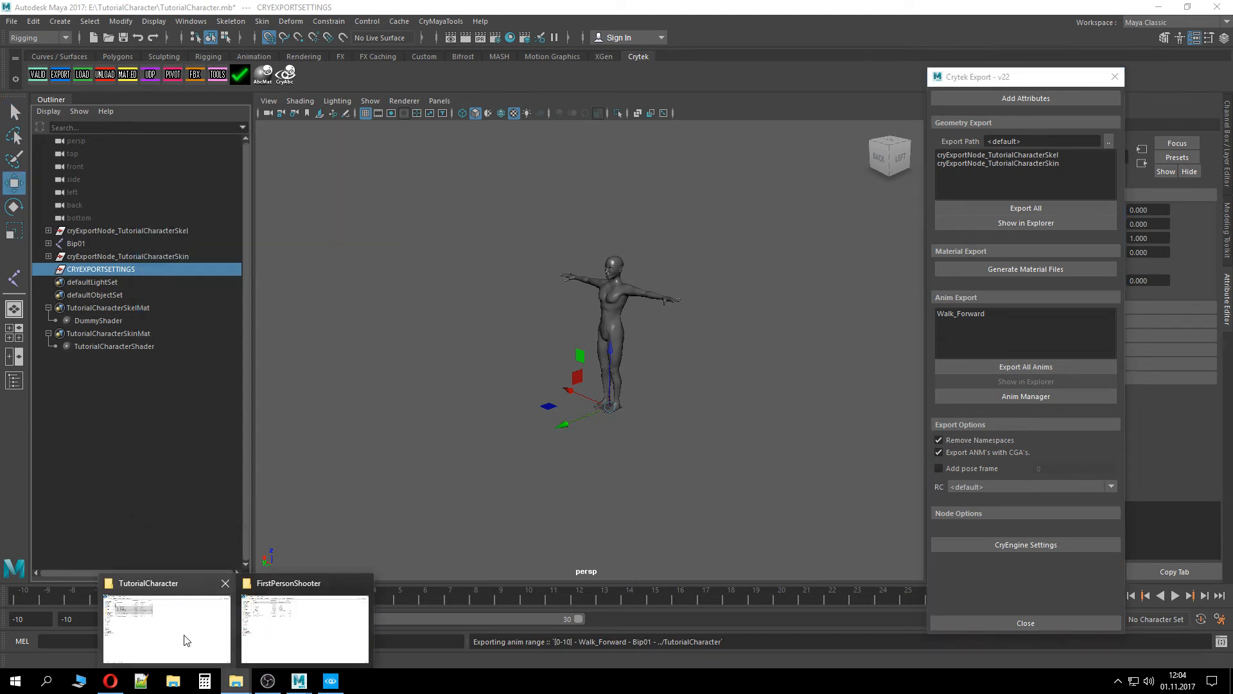
click(184, 640)
click(203, 330)
click(157, 200)
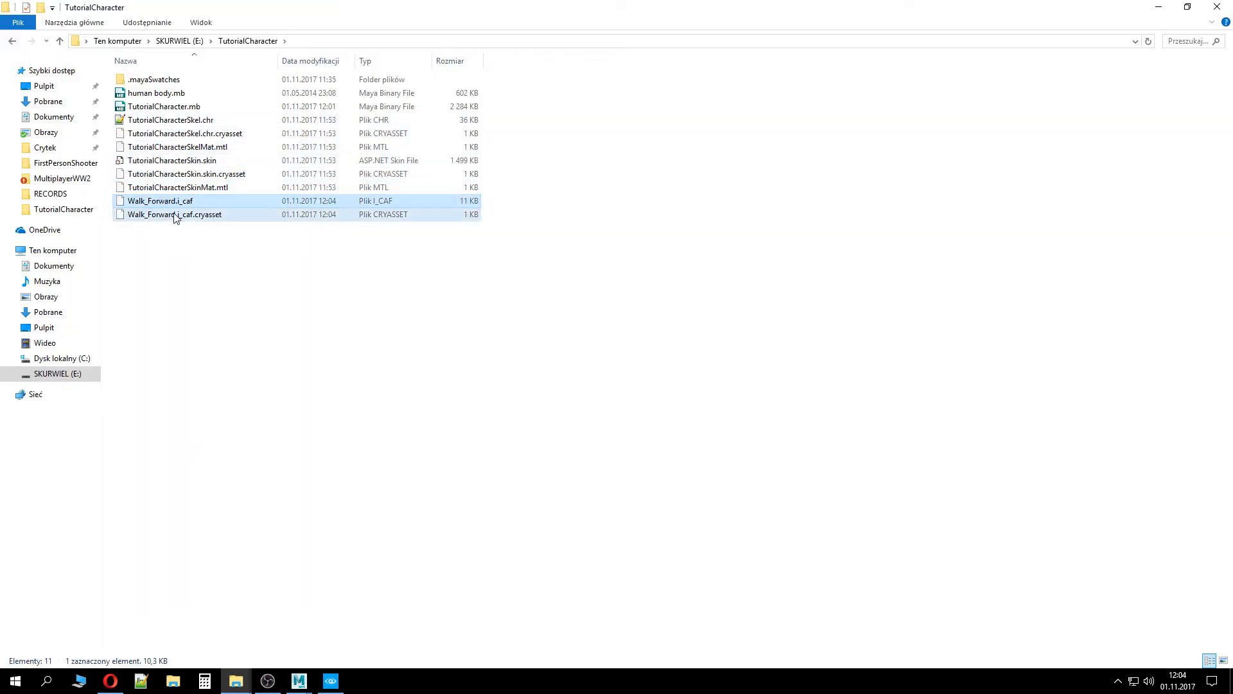
shift+click(170, 214)
Switch to the FirstPersonShooter project folder in File Explorer
mouse_move(236, 681)
click(302, 614)
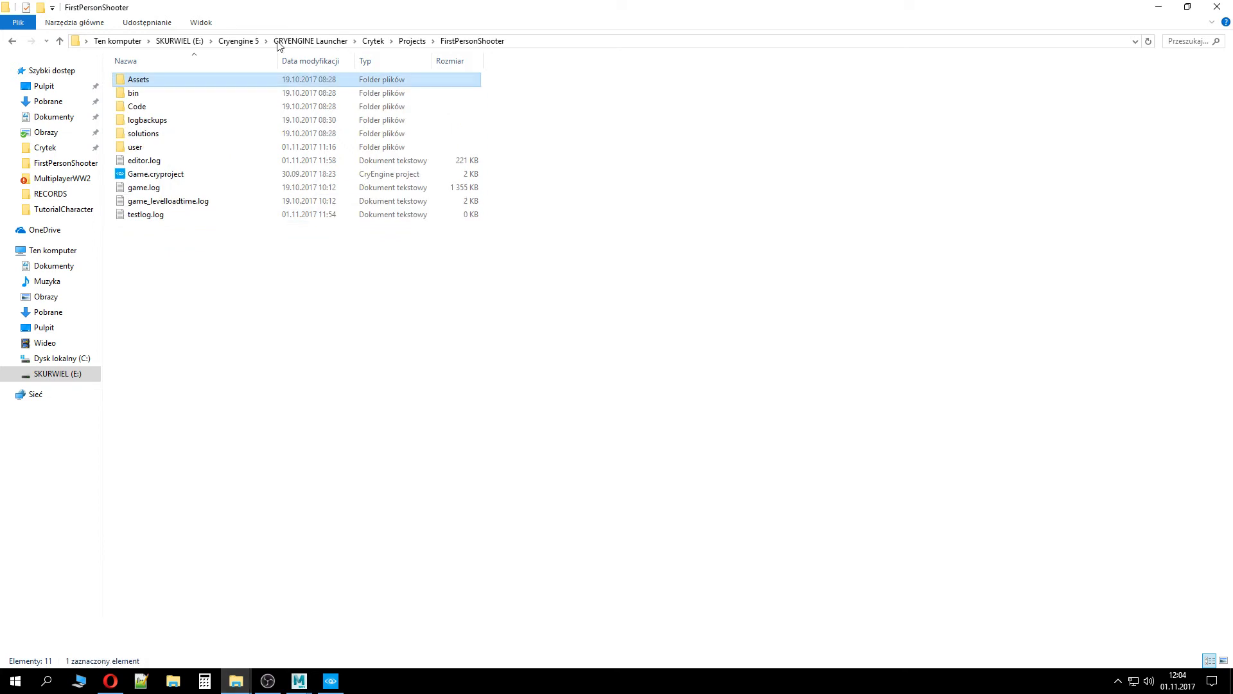
Create a new folder named tutorialAnims in the project's Assets/Animations folder
double_click(154, 83)
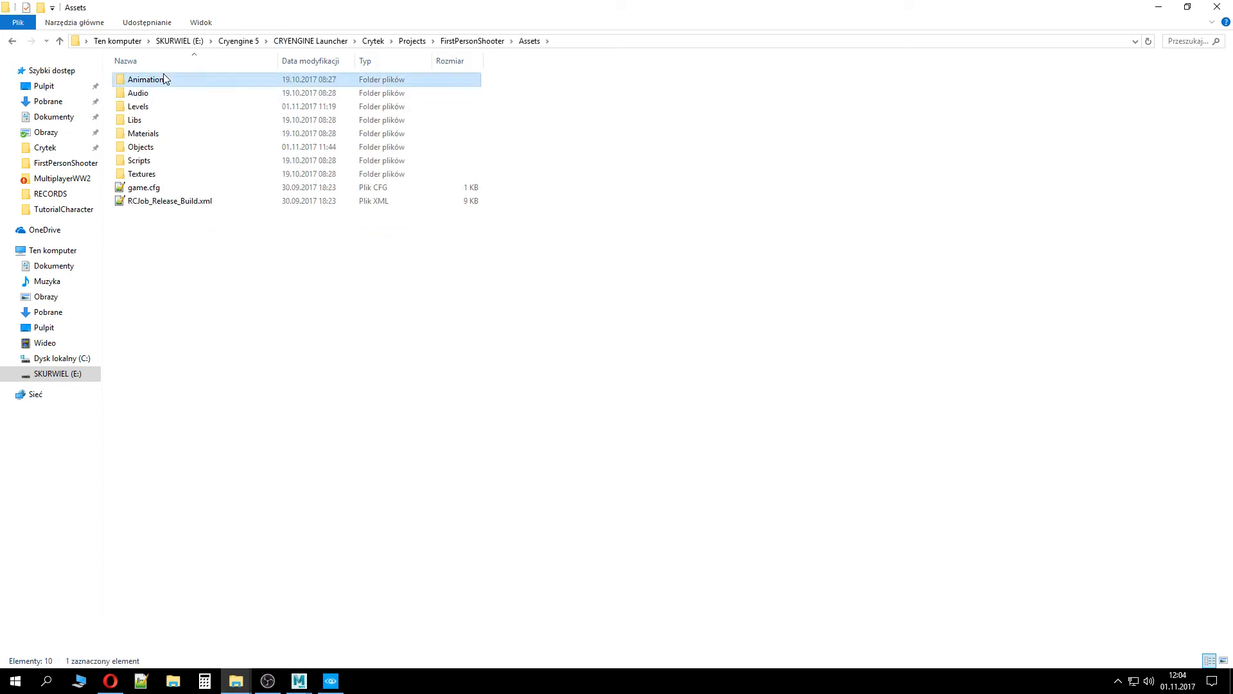
double_click(169, 80)
click(172, 86)
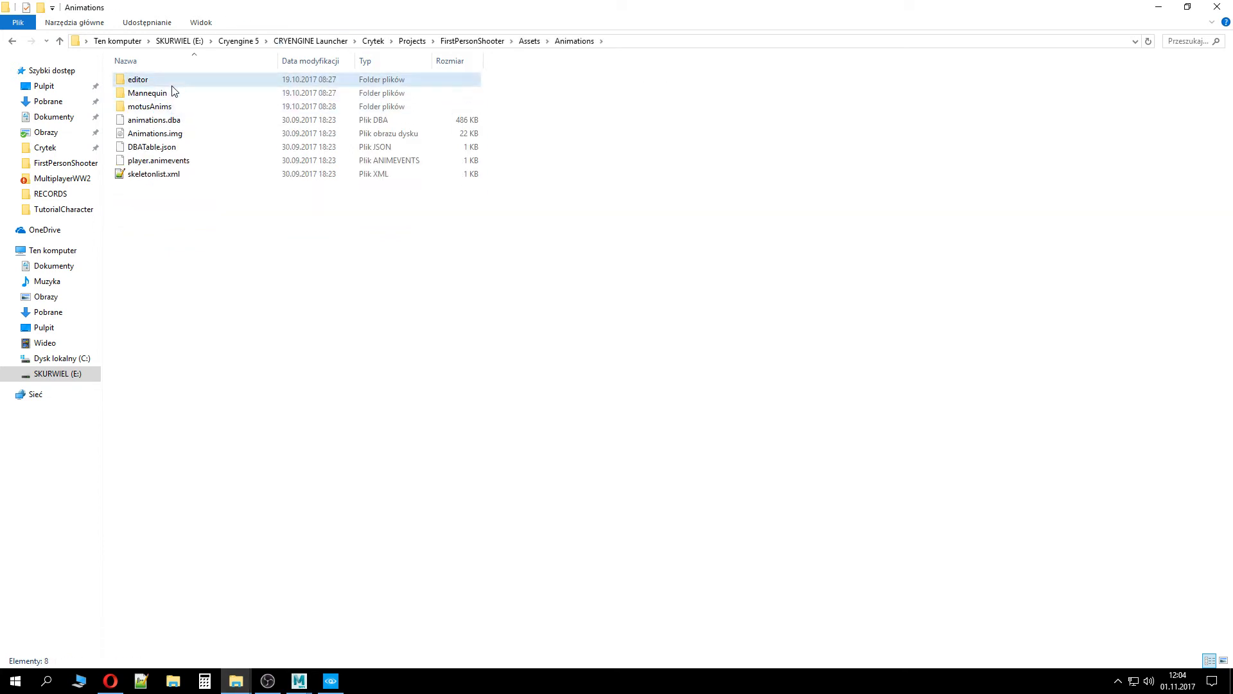
double_click(172, 106)
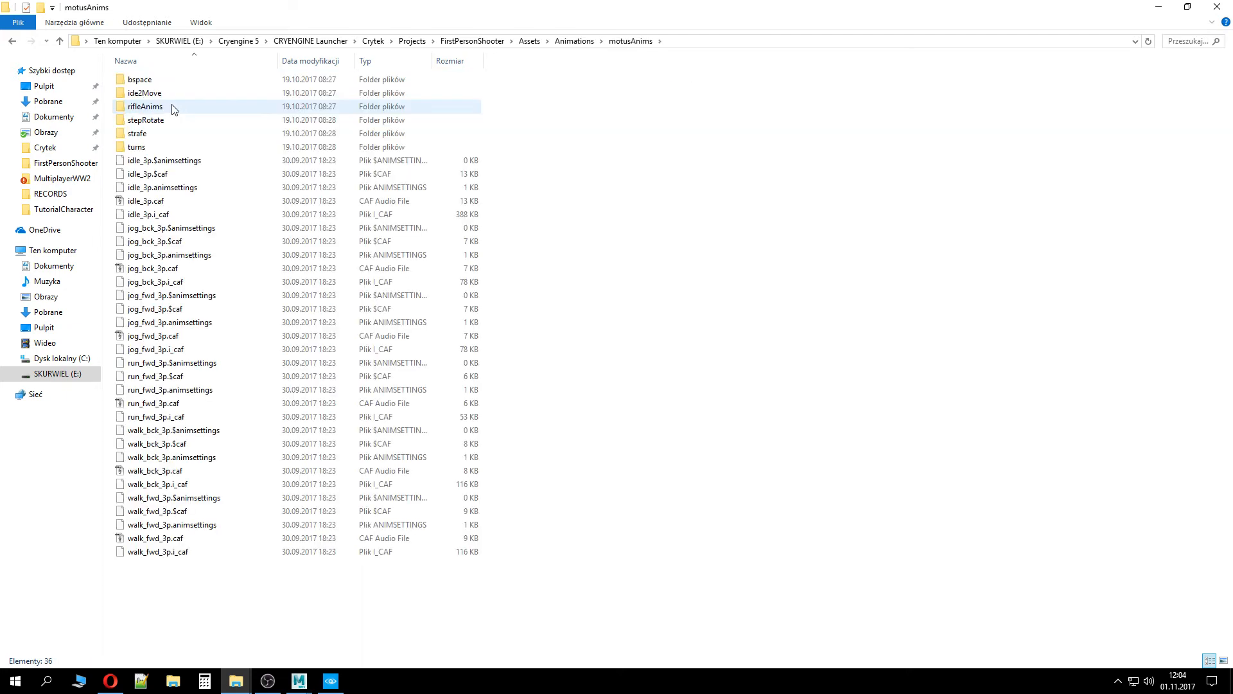
key(alt+Left)
right_click(265, 301)
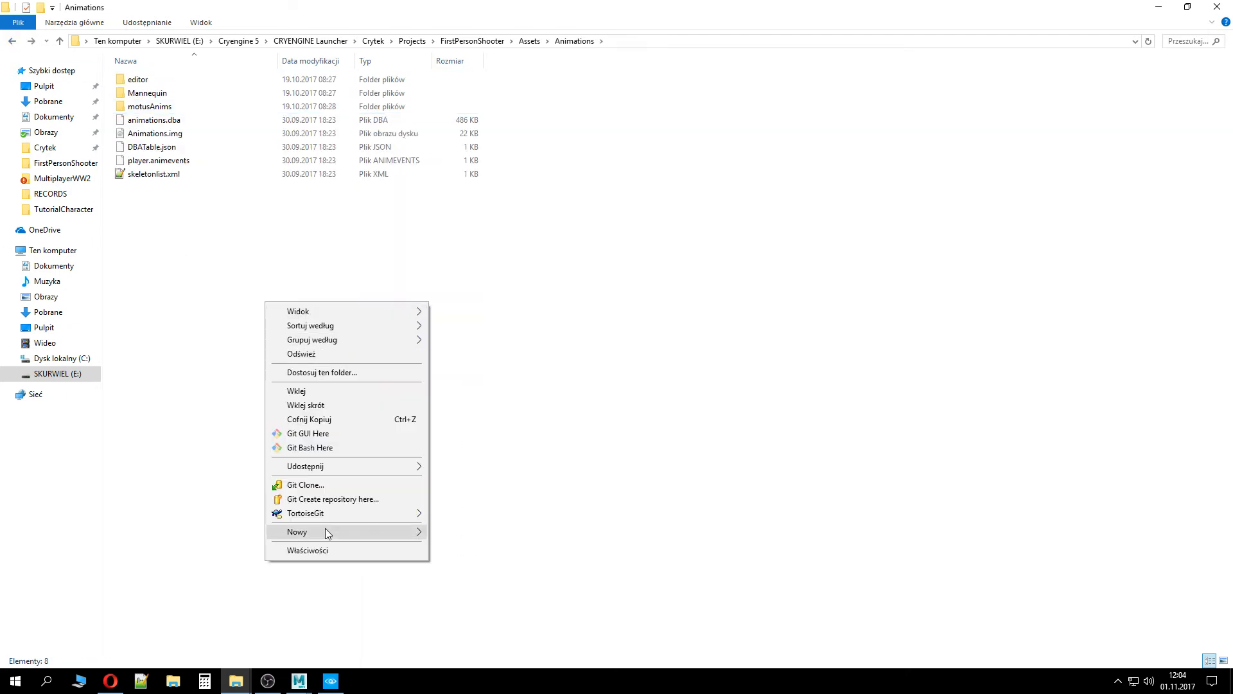
mouse_move(326, 532)
click(495, 534)
text(tutori)
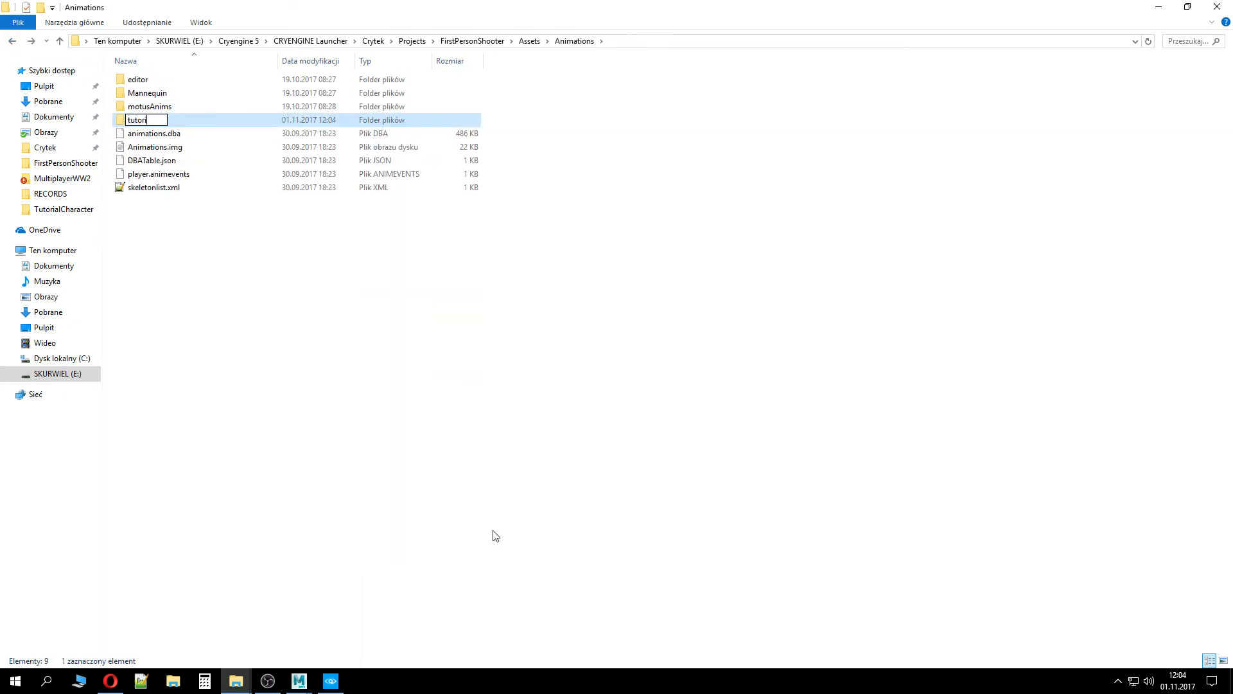
text(alAnims)
key(Return)
key(Return)
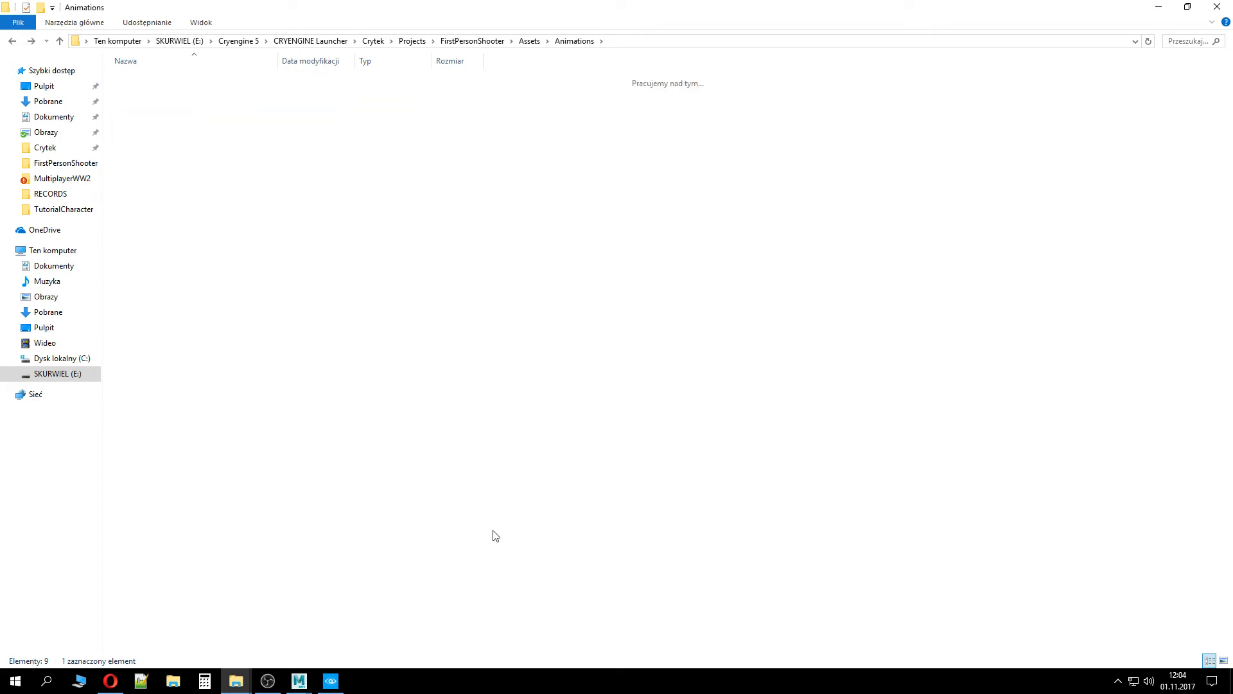
key(ctrl+v)
click(16, 41)
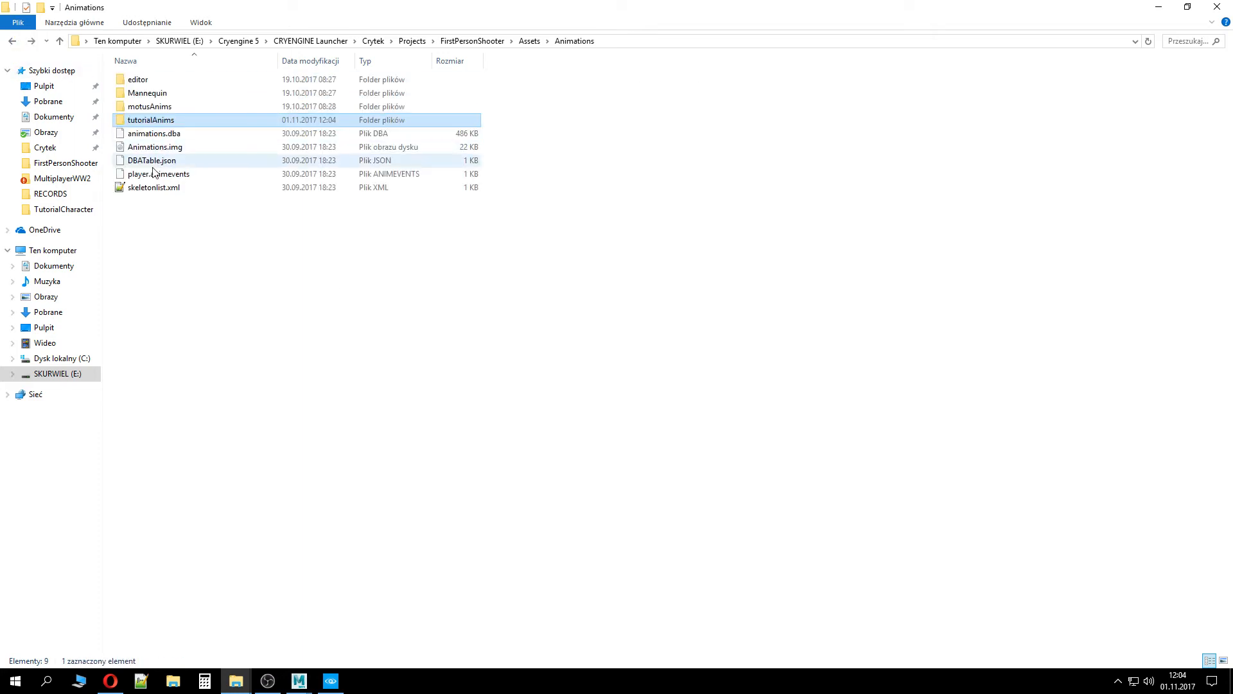
Open skeletonlist.xml and duplicate its Skeleton entry on a new line, selecting the copy's name
double_click(156, 188)
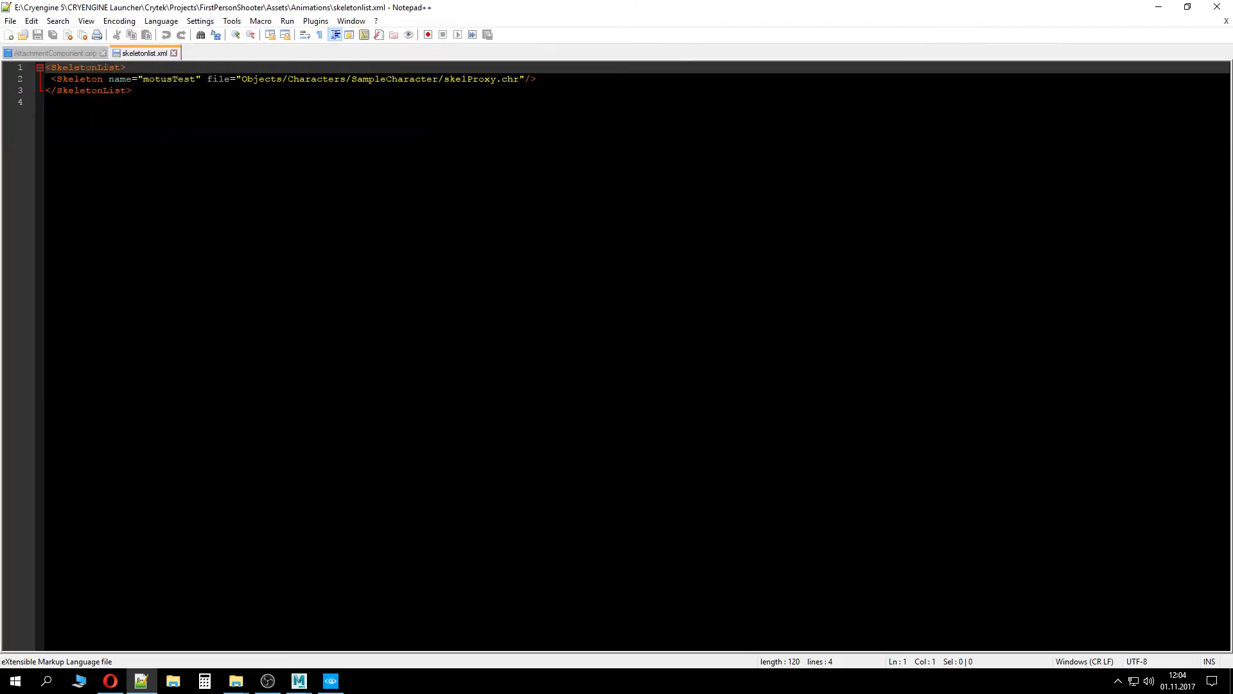
drag(537, 79, 35, 78)
key(ctrl+c)
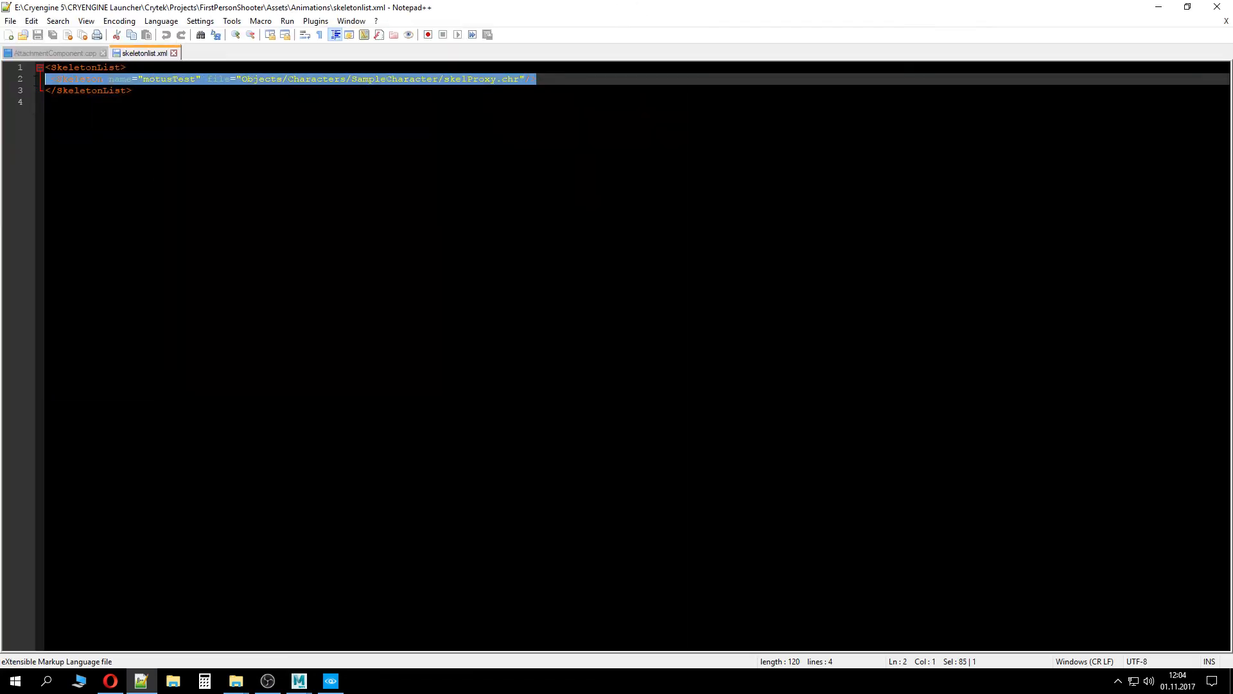
click(615, 80)
key(Return)
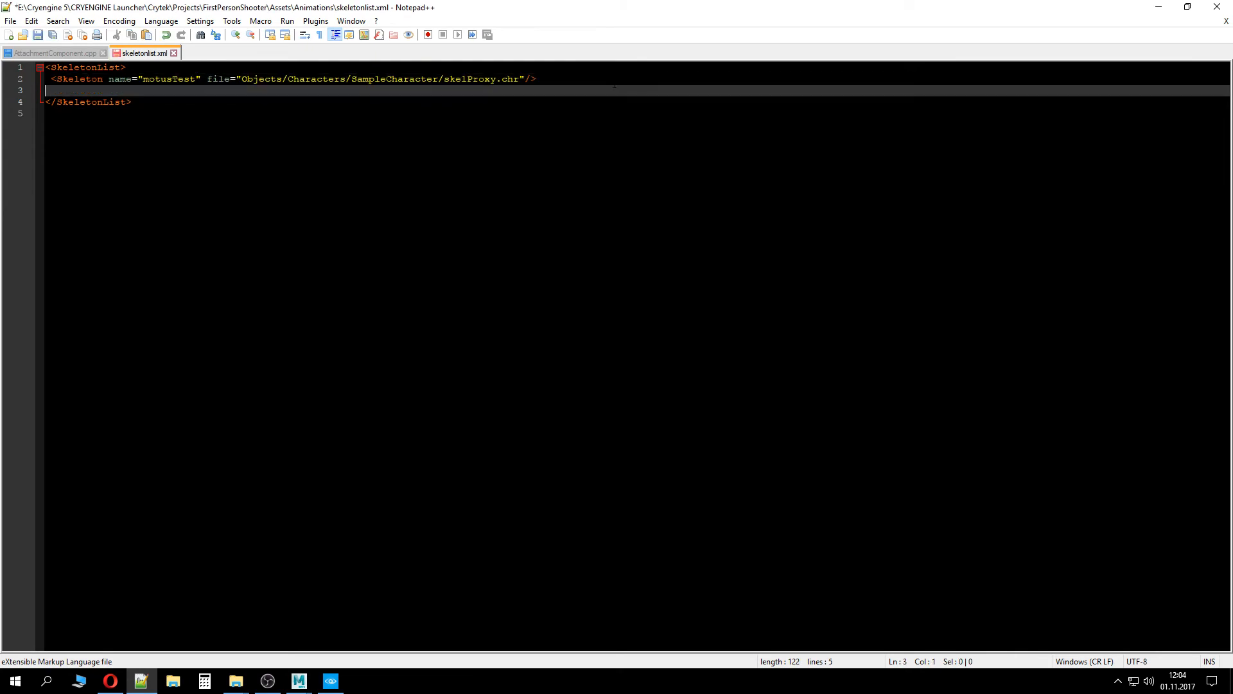
key(ctrl+v)
double_click(172, 91)
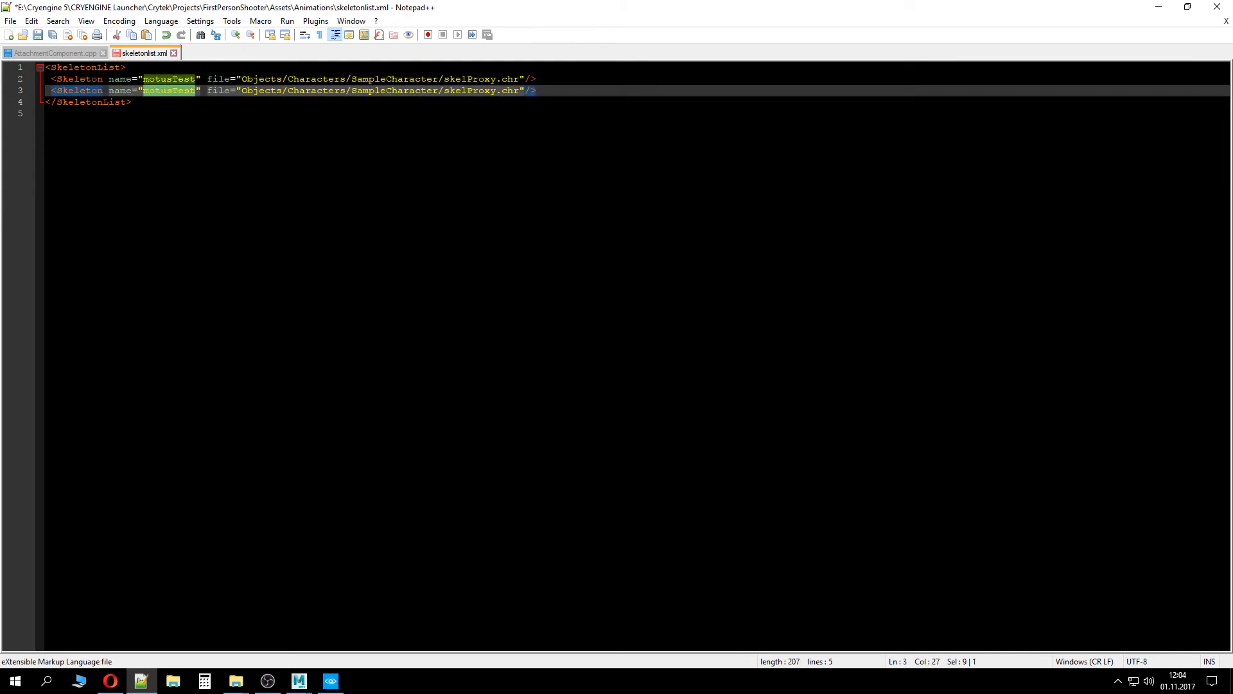
drag(521, 8, 680, 126)
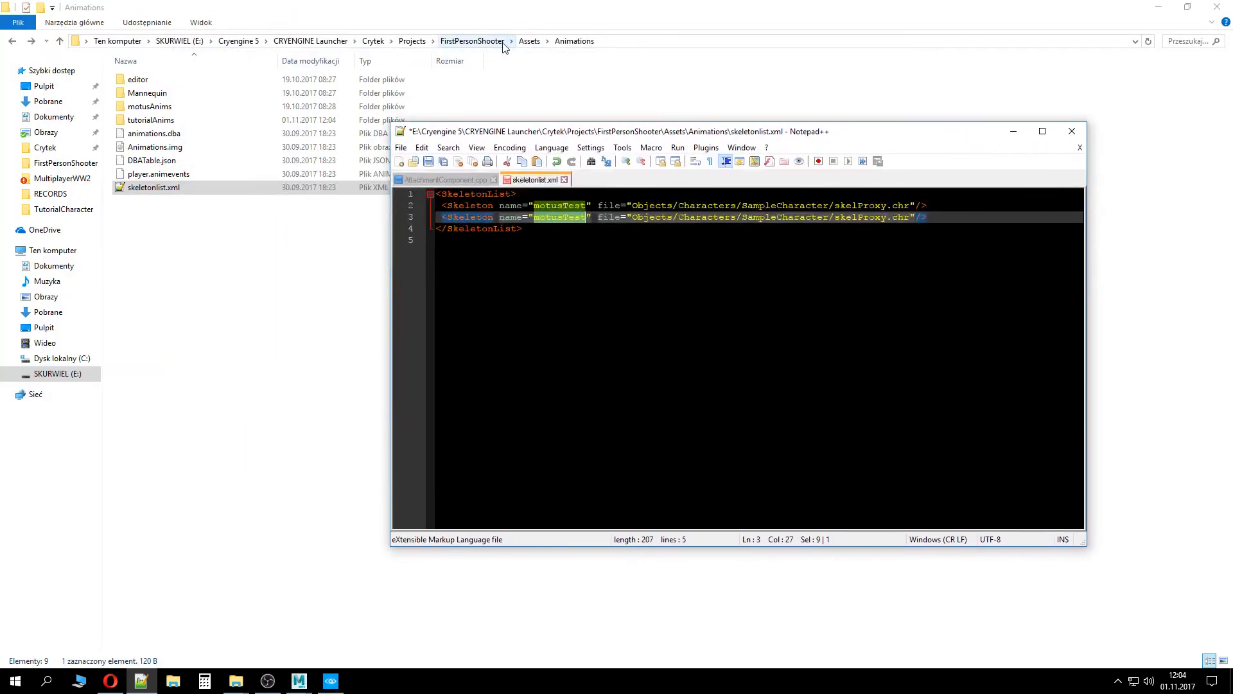
Browse to Assets/Objects/Characters/TutorialCharacter to check the skeleton file's name
click(472, 40)
double_click(181, 81)
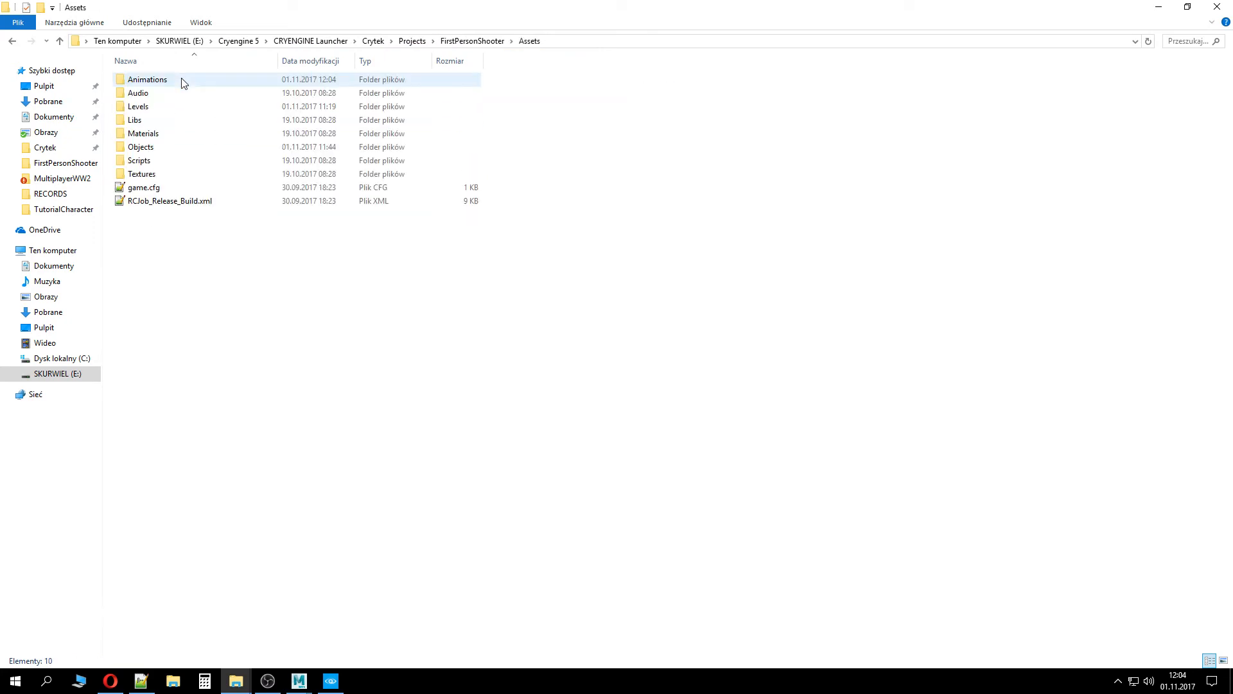
double_click(144, 146)
double_click(146, 79)
double_click(147, 80)
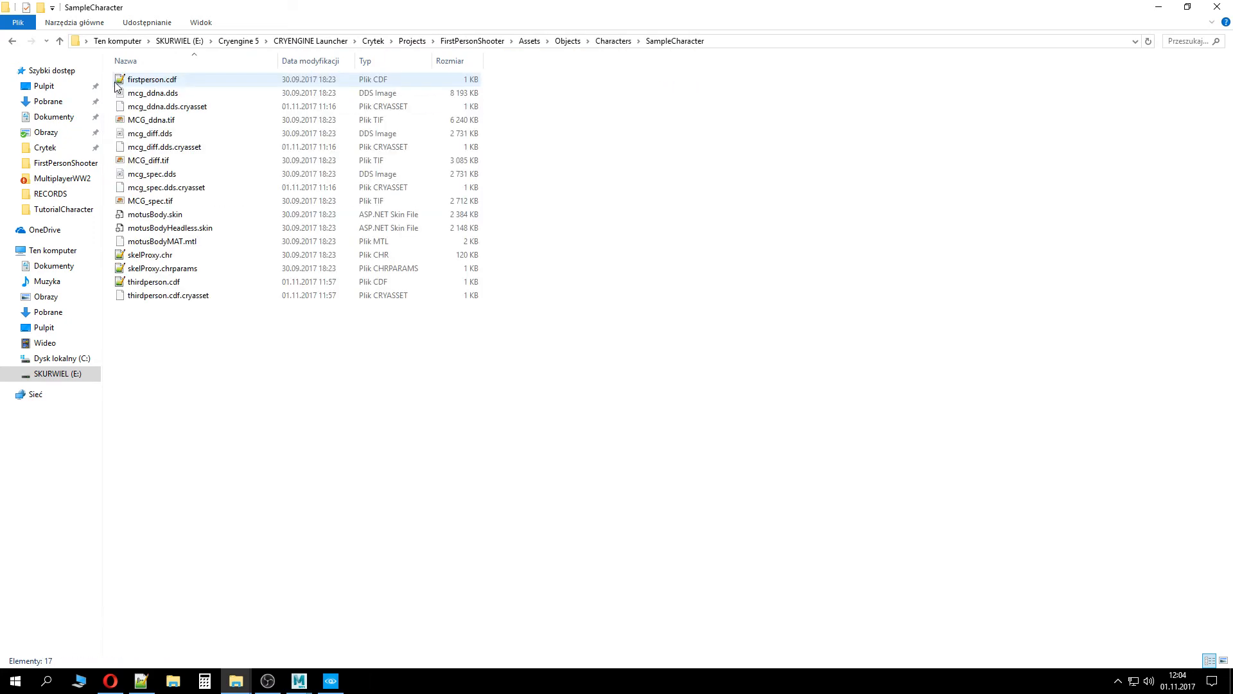
click(12, 41)
double_click(160, 94)
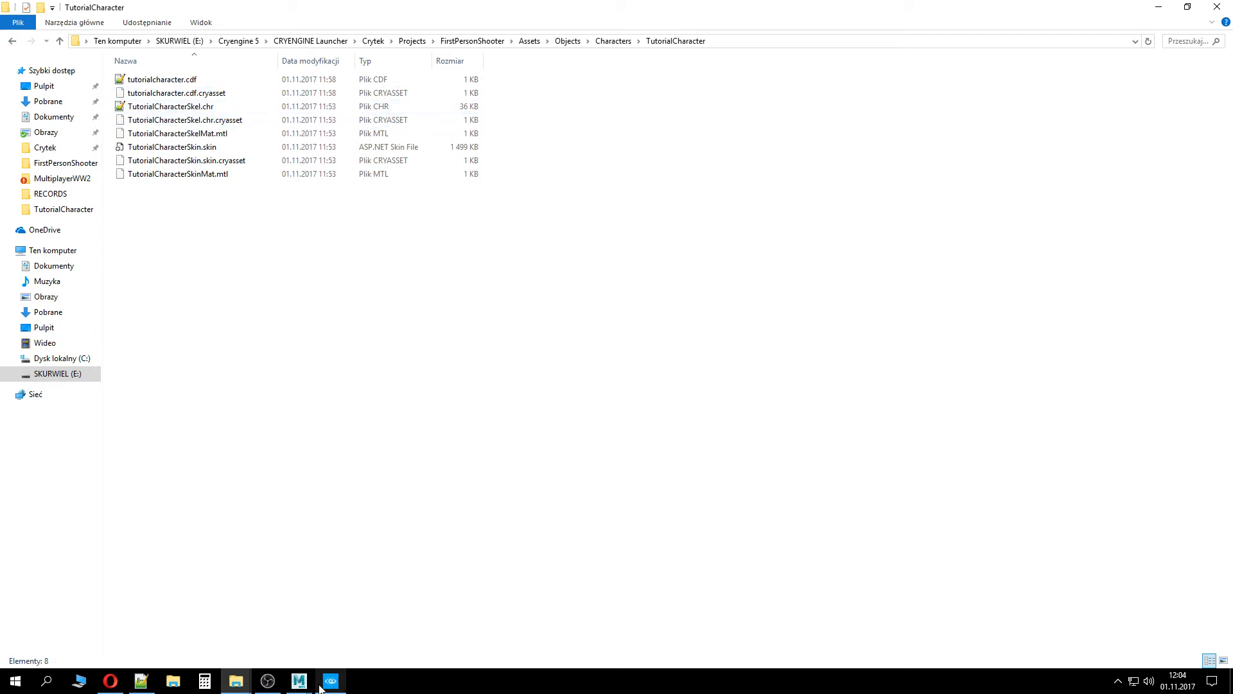
Rename the duplicated skeleton entry to TutorialCharacterSkel
click(141, 681)
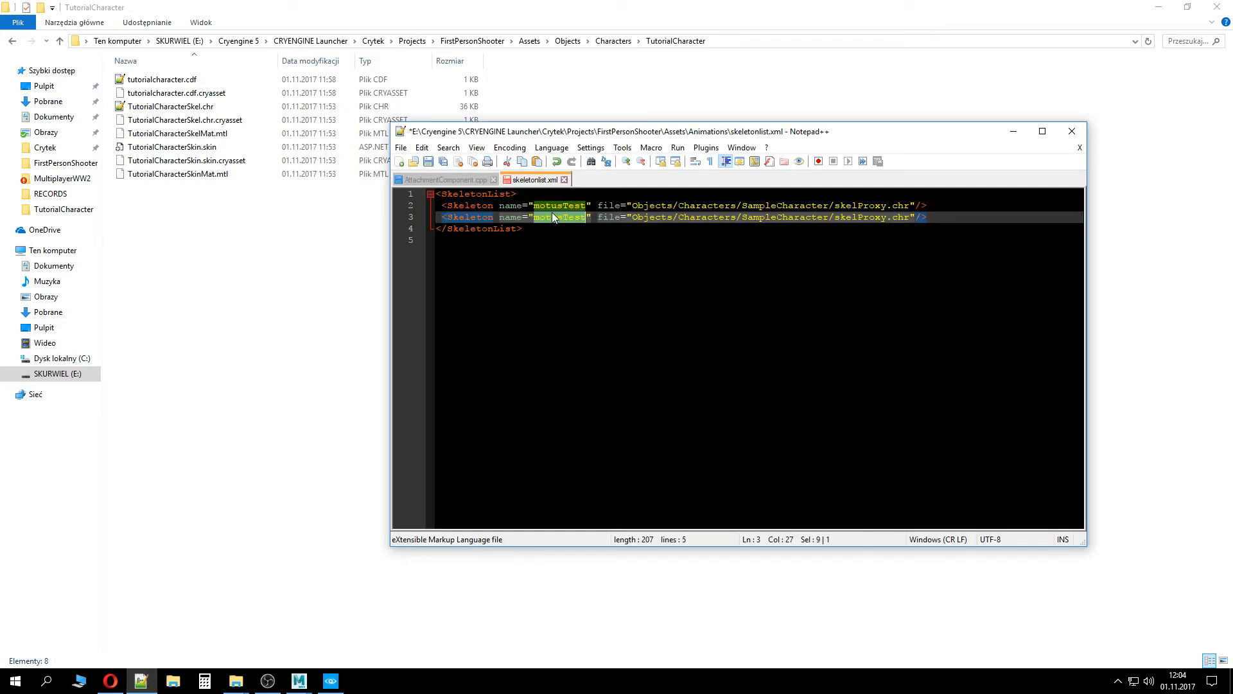
text(TutorialCha)
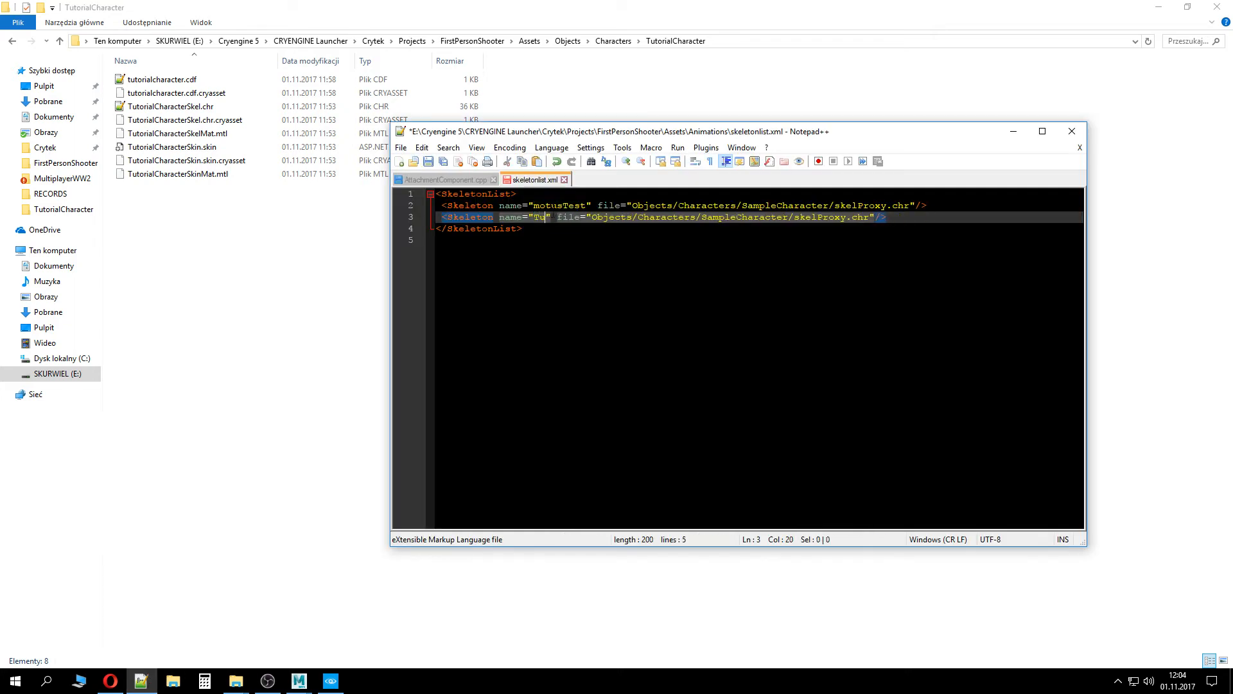
text(racterSk)
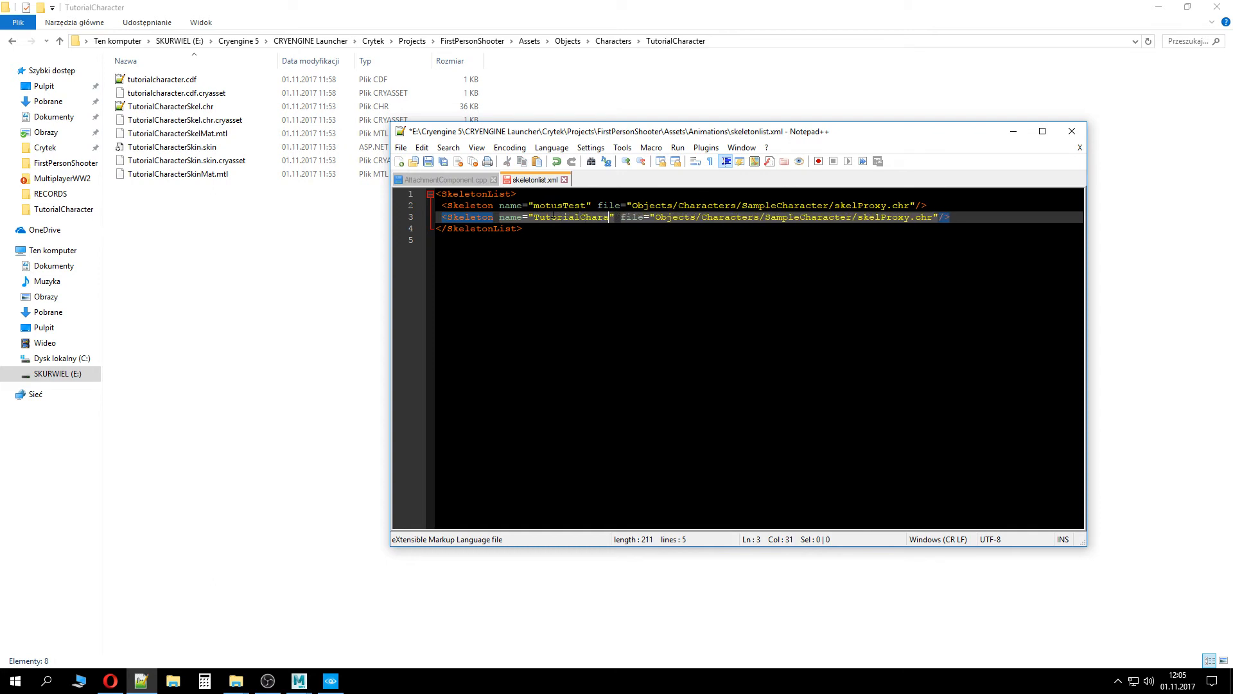
text(el)
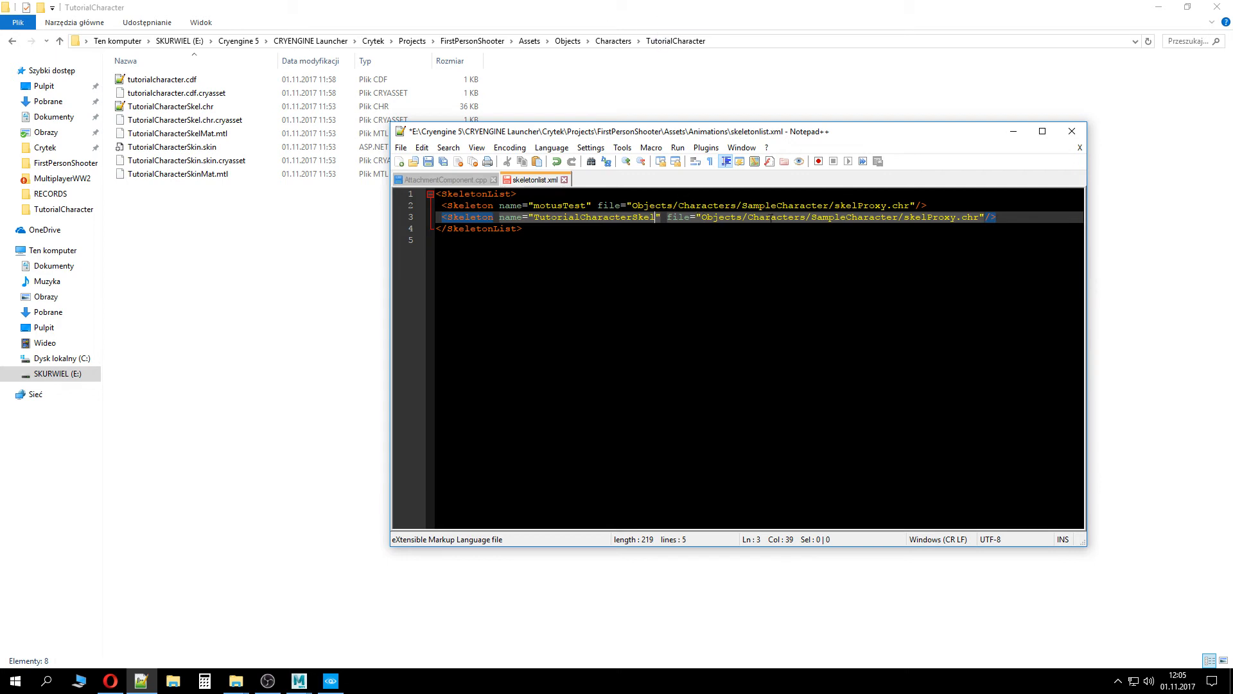
Set the entry's file path to Objects/Characters/TutorialCharacer/TutorialCharacterSkel.chr, save skeletonlist.xml and close the editor
double_click(839, 216)
text(Tutoria)
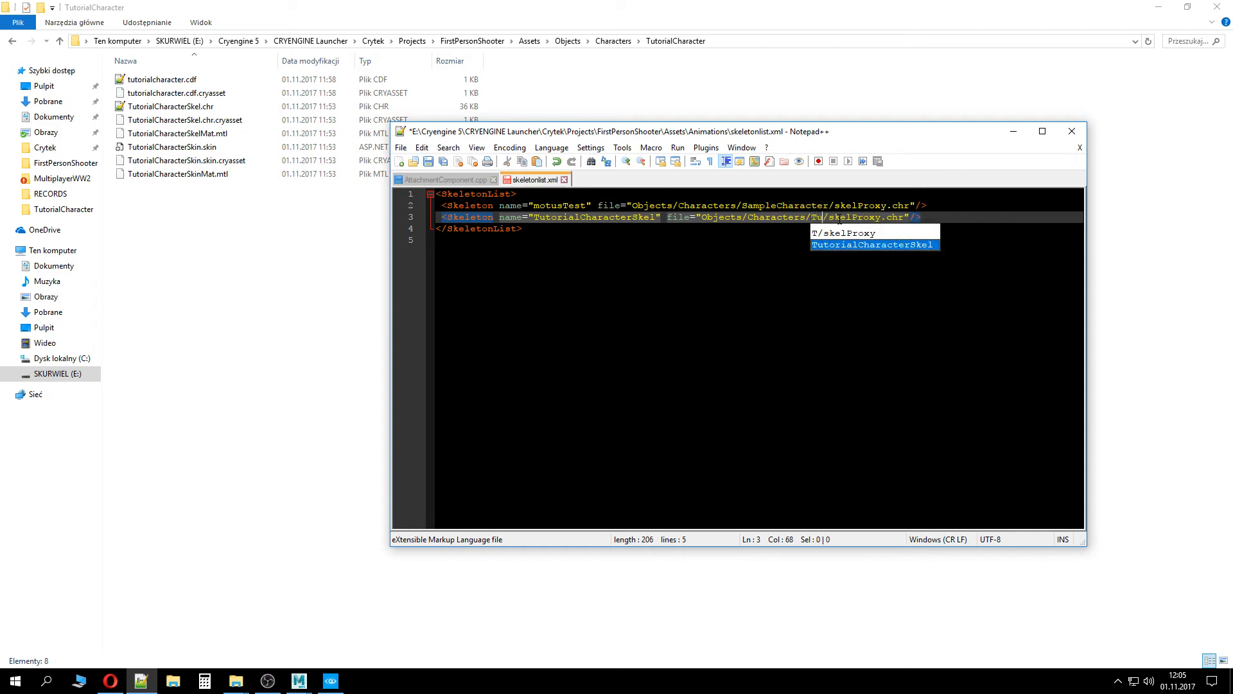
text(lCharacer)
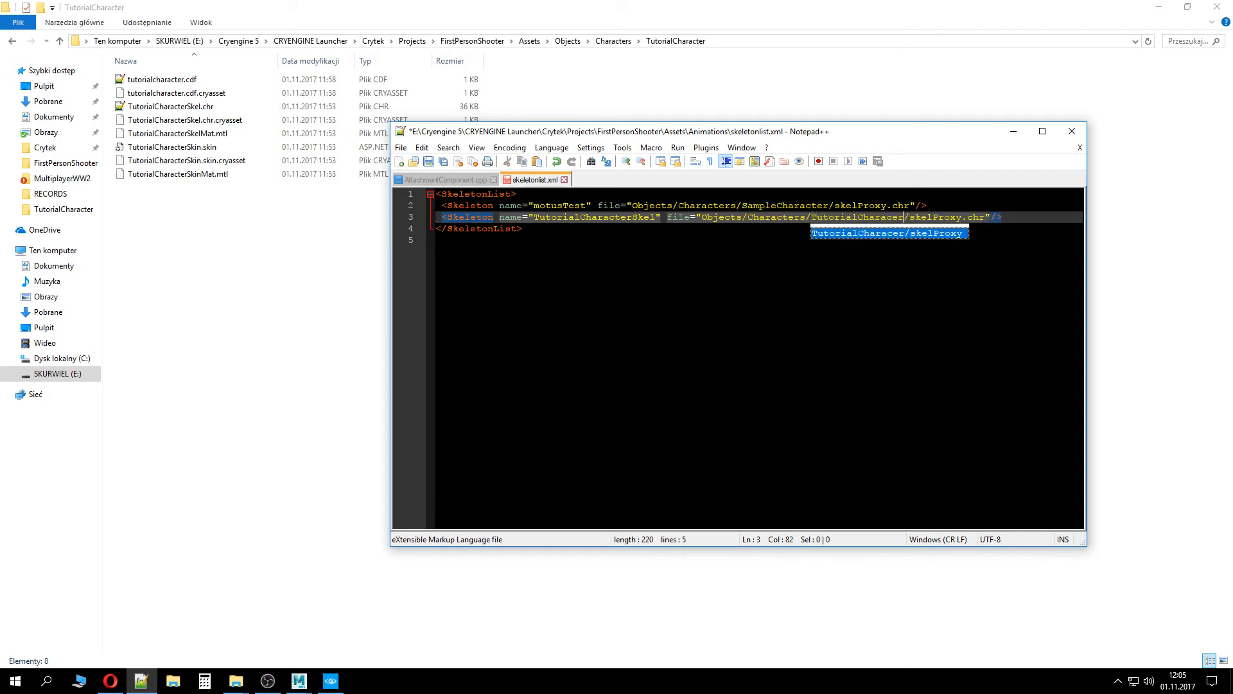
double_click(560, 218)
key(ctrl+c)
double_click(937, 217)
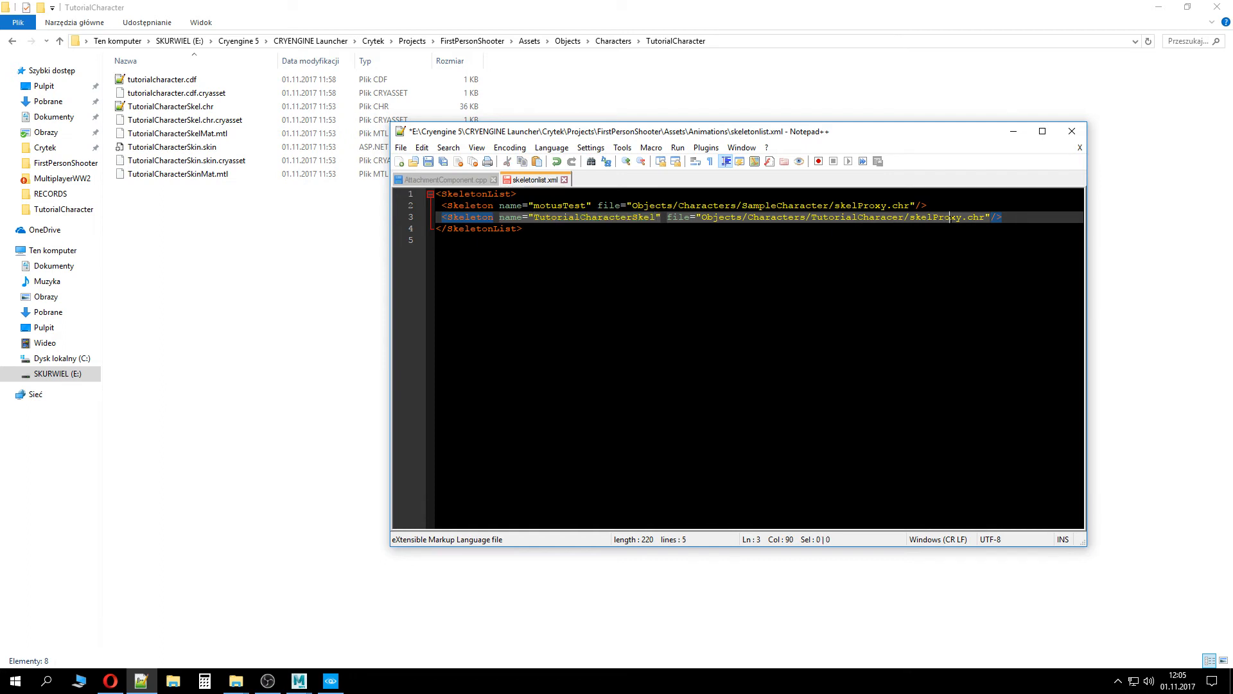
key(ctrl+v)
key(ctrl+s)
click(1085, 132)
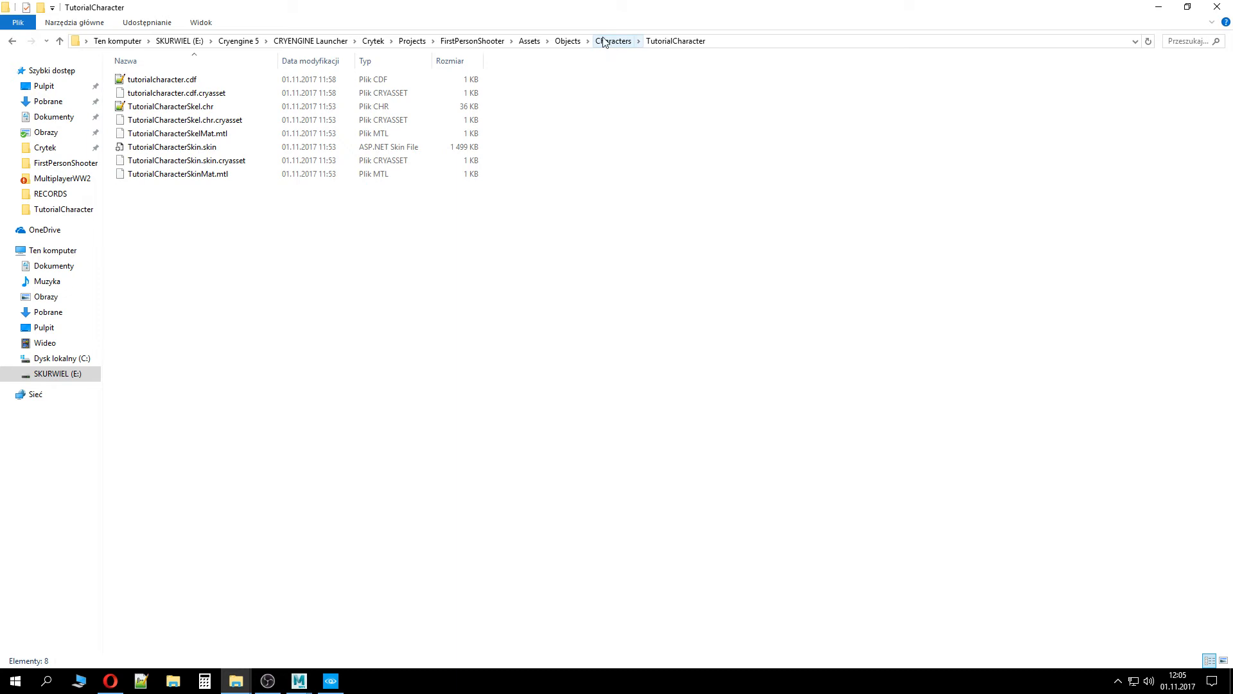
Open the FirstPersonShooter project's Game.cryproject in the Sandbox editor
click(474, 41)
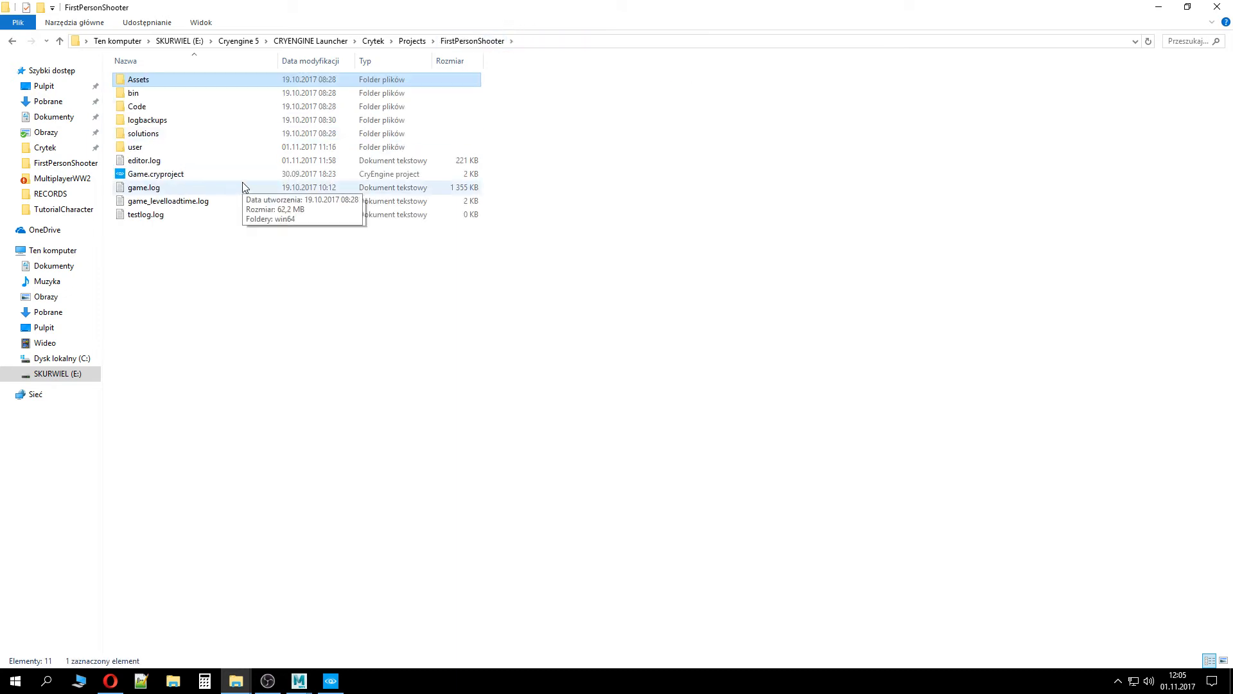
click(242, 175)
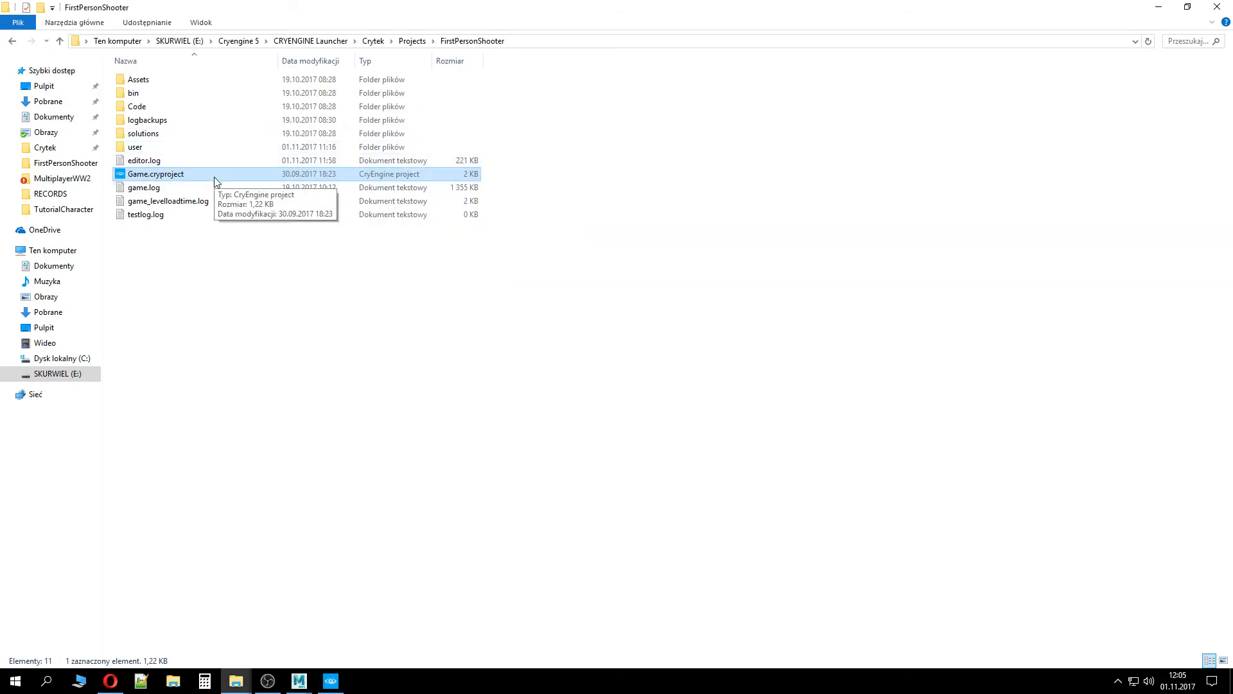
double_click(192, 174)
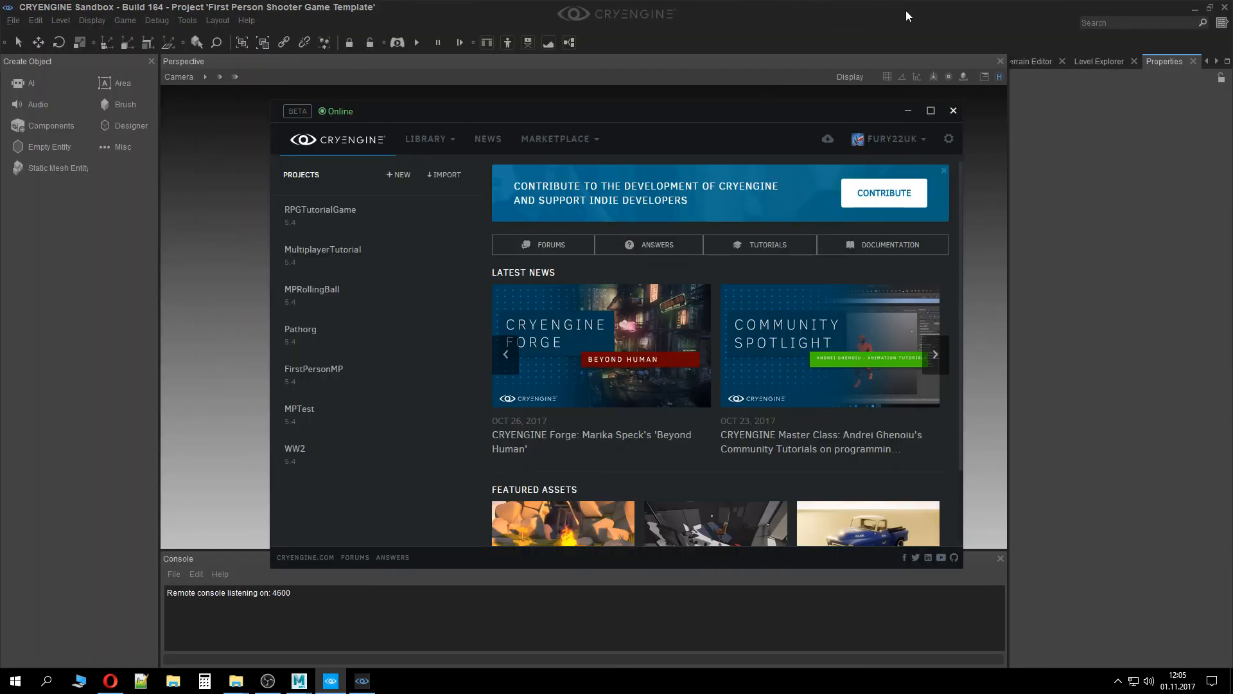
Close the launcher window and open the Character Tool
click(953, 110)
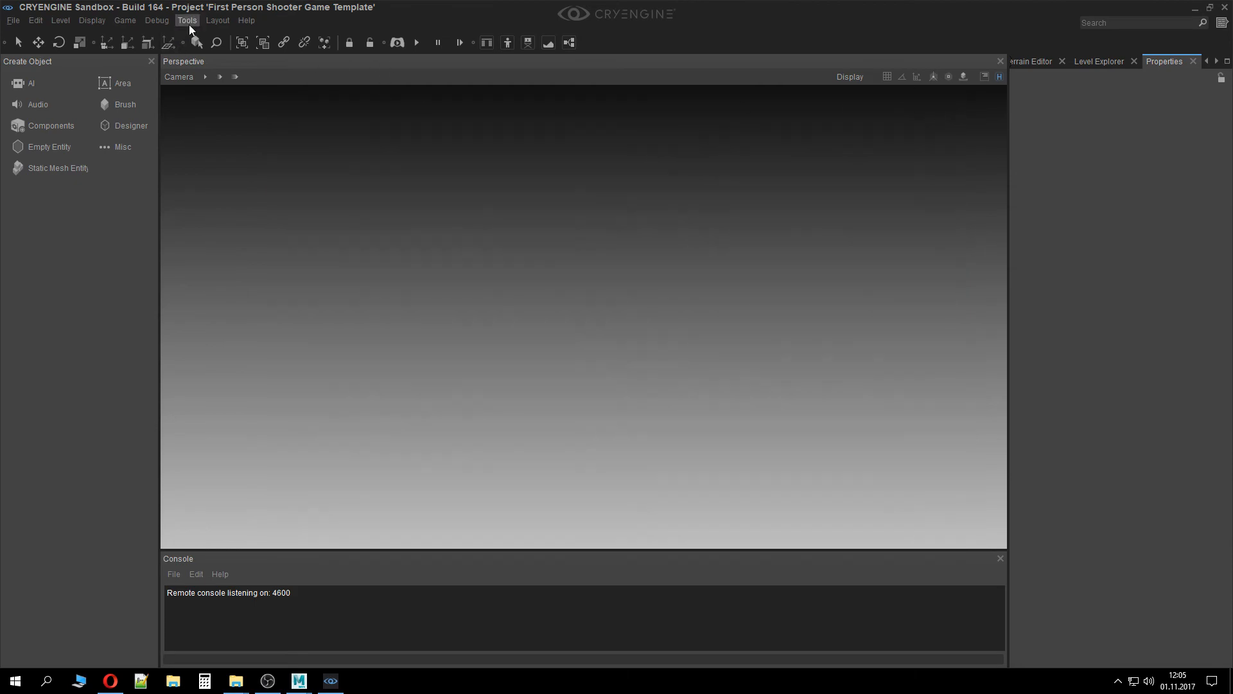
click(188, 21)
mouse_move(216, 284)
click(357, 289)
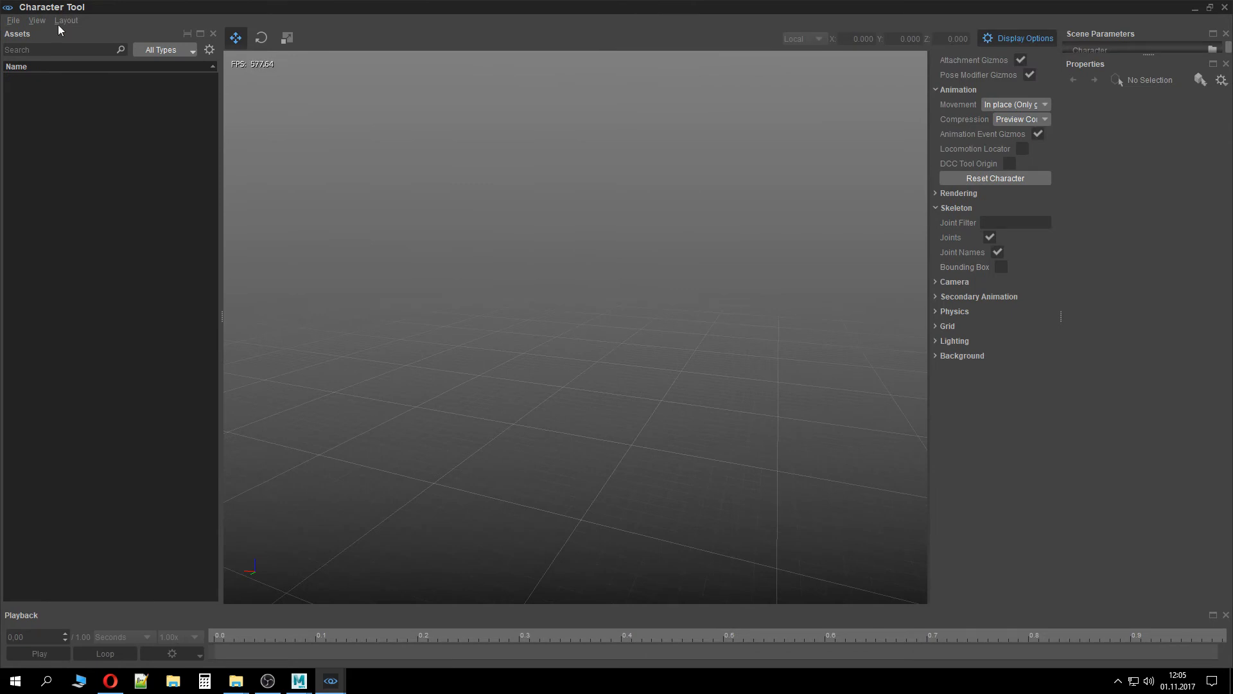
Load tutorialcharacter.cdf from Characters/Objects/Characters/TutorialCharacter in the asset browser
double_click(51, 106)
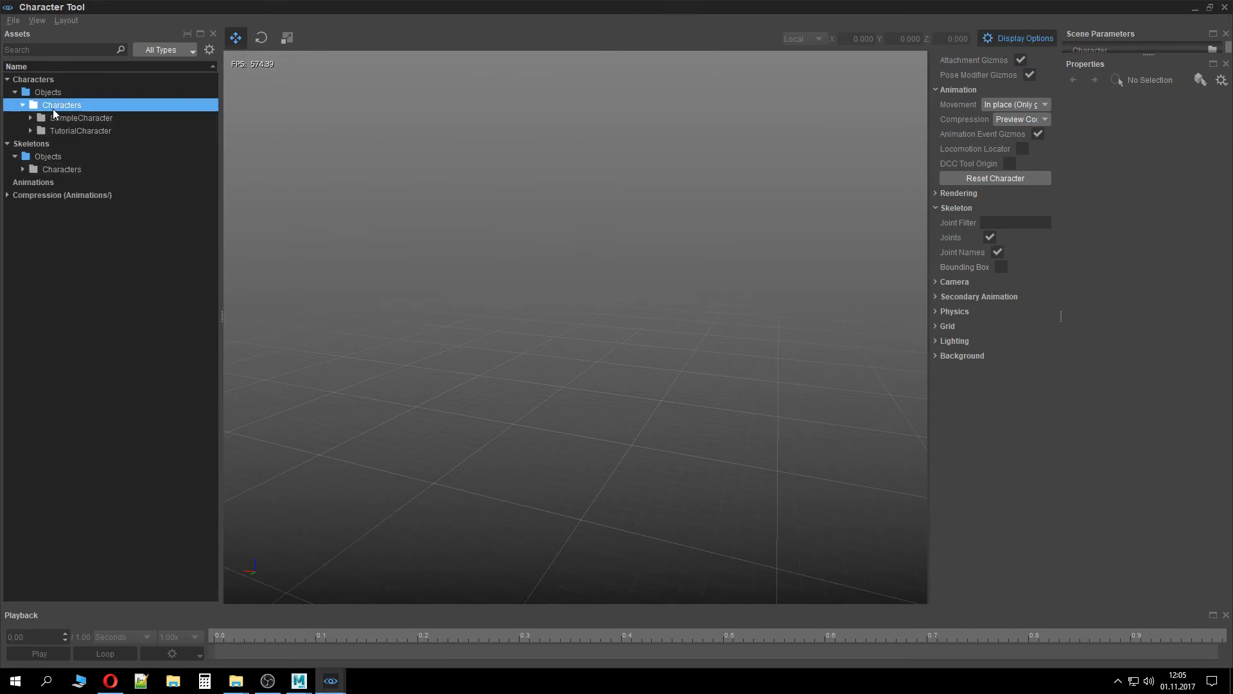
double_click(82, 132)
double_click(90, 144)
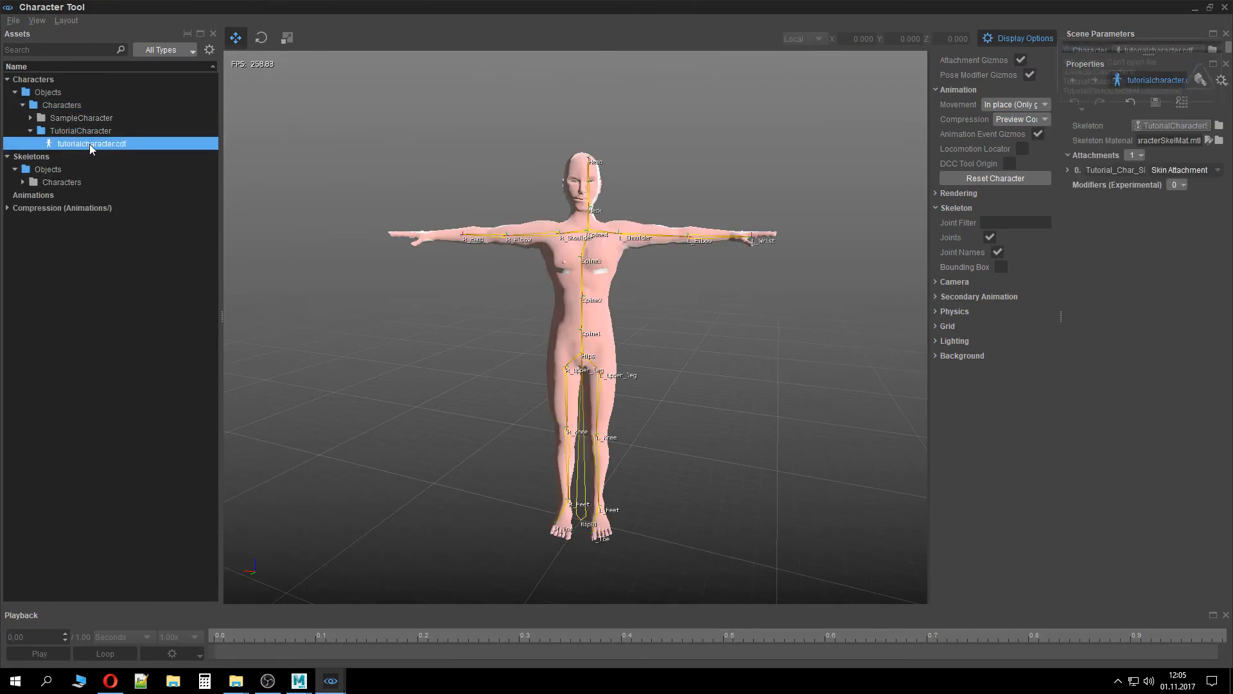
Inspect the loaded character from different angles in the viewport
mouse_move(388, 342)
right_down()
mouse_move(437, 341)
mouse_move(443, 353)
mouse_move(379, 363)
mouse_move(469, 360)
mouse_move(411, 359)
mouse_move(417, 344)
mouse_move(360, 337)
mouse_move(377, 330)
right_up()
key(w)
key(s)
key(w)
key(s)
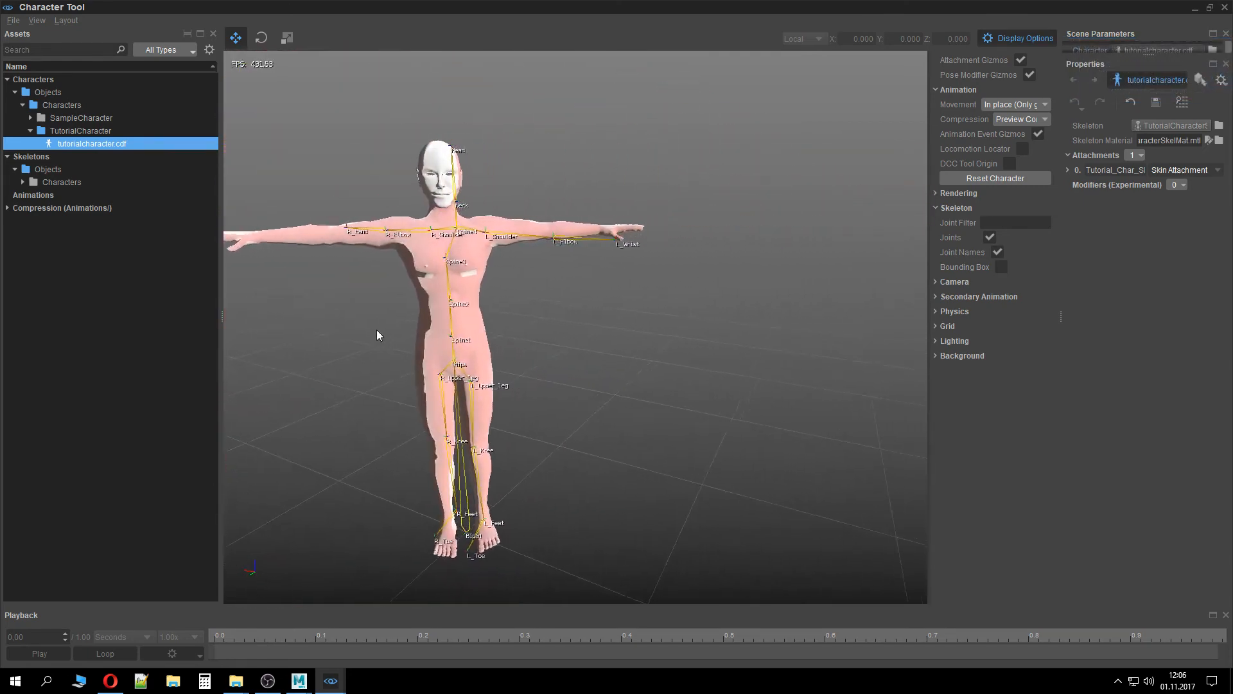
middle_drag(376, 314, 474, 293)
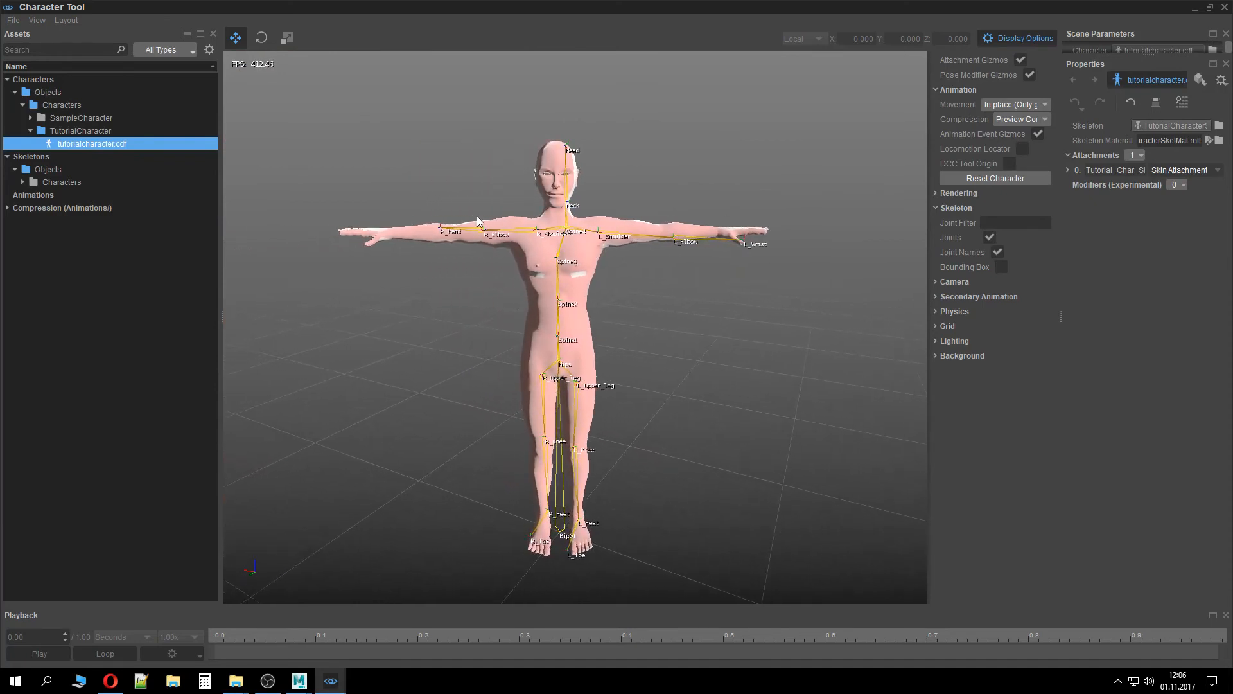
Keep the animation movement mode at In place and hide the display options panel
click(1008, 103)
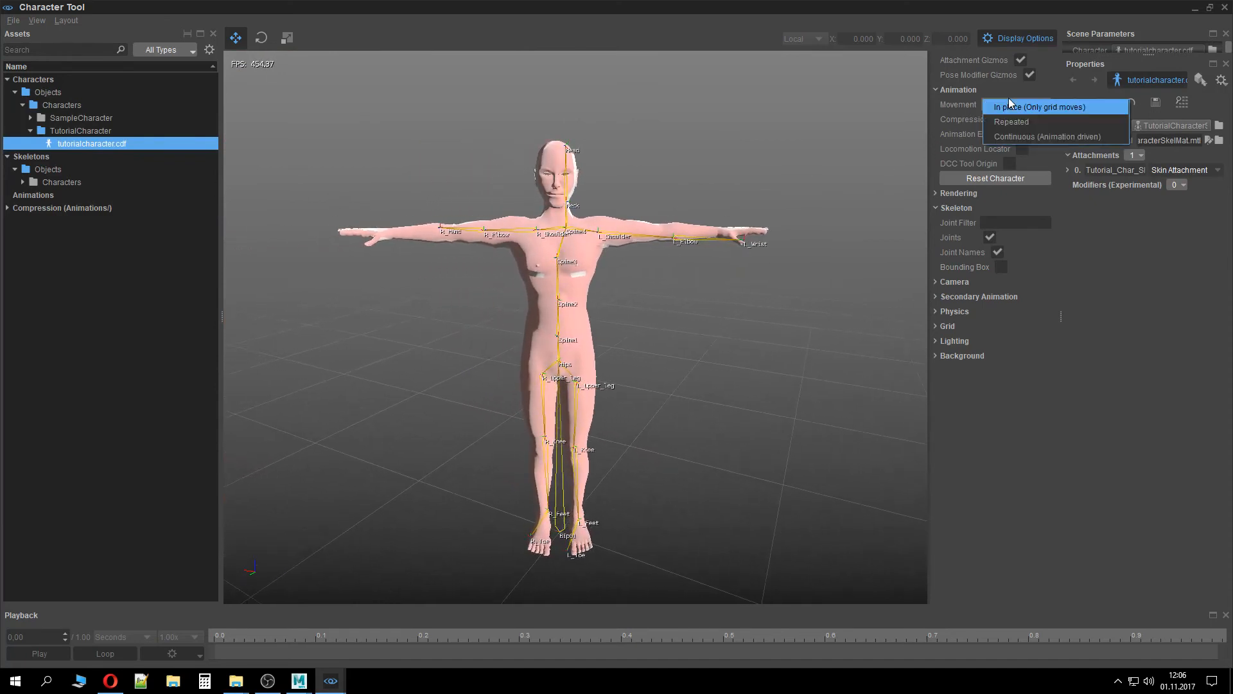
click(1012, 101)
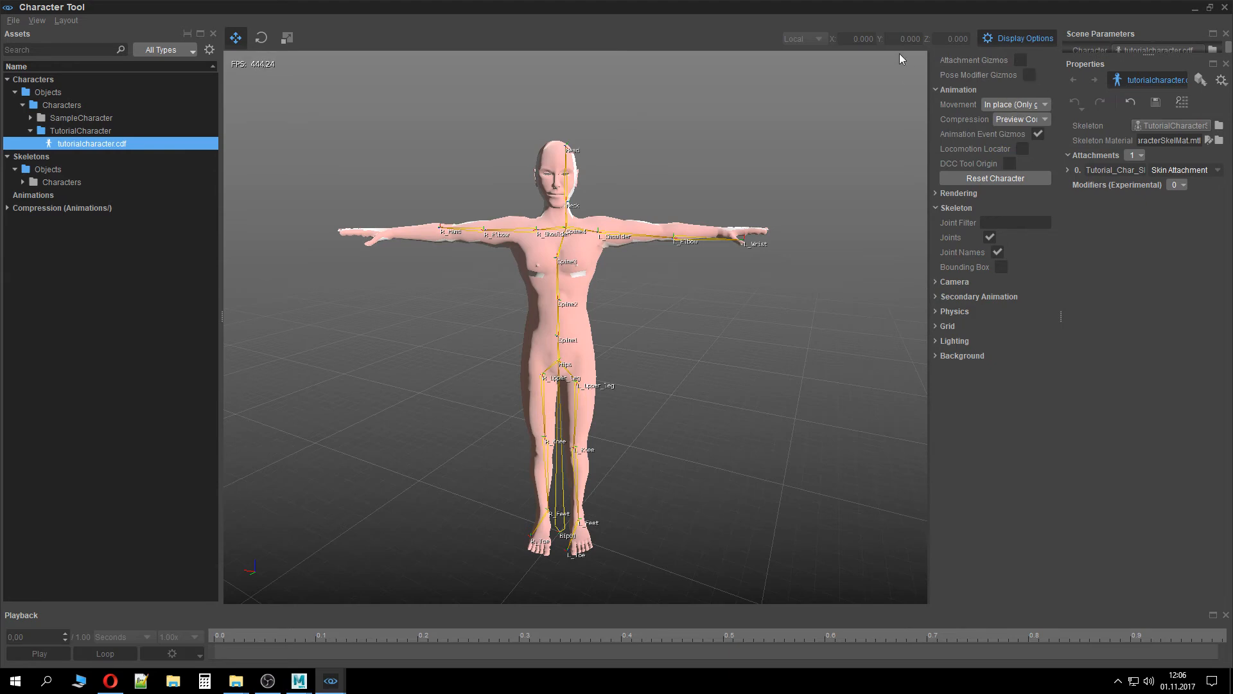
click(1021, 38)
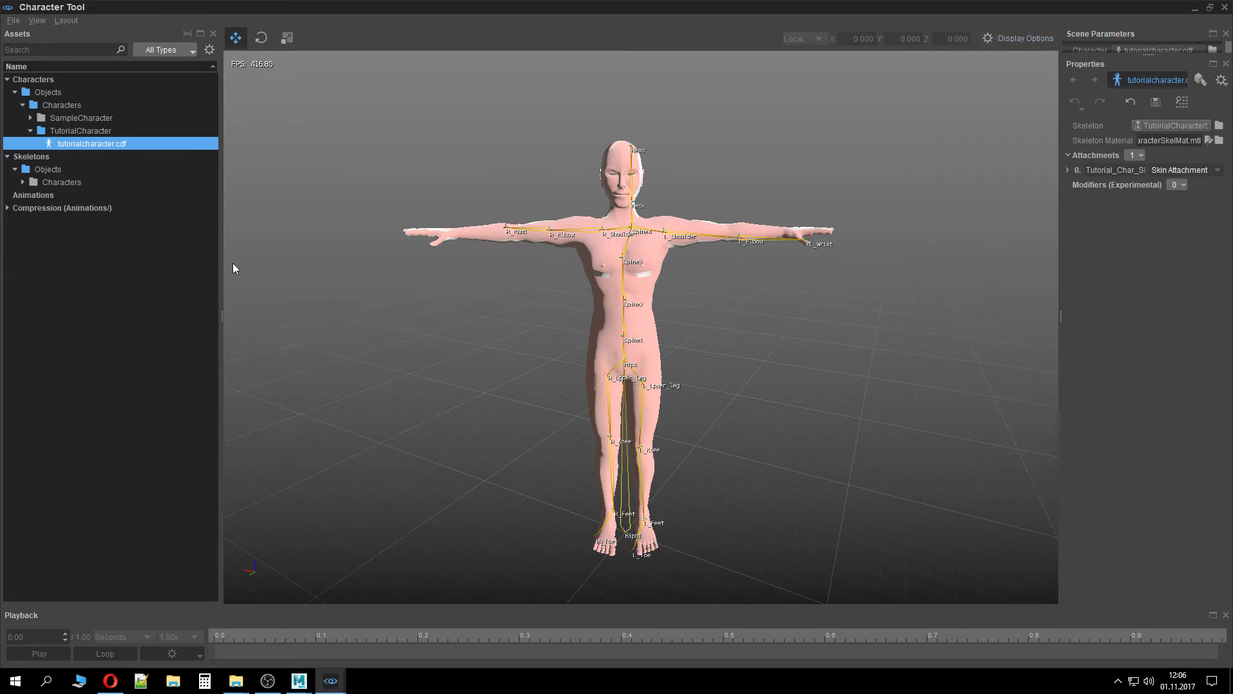
Browse the Animations and Compression (Animations) entries, examining the Skeleton List and DBA Table properties
click(80, 193)
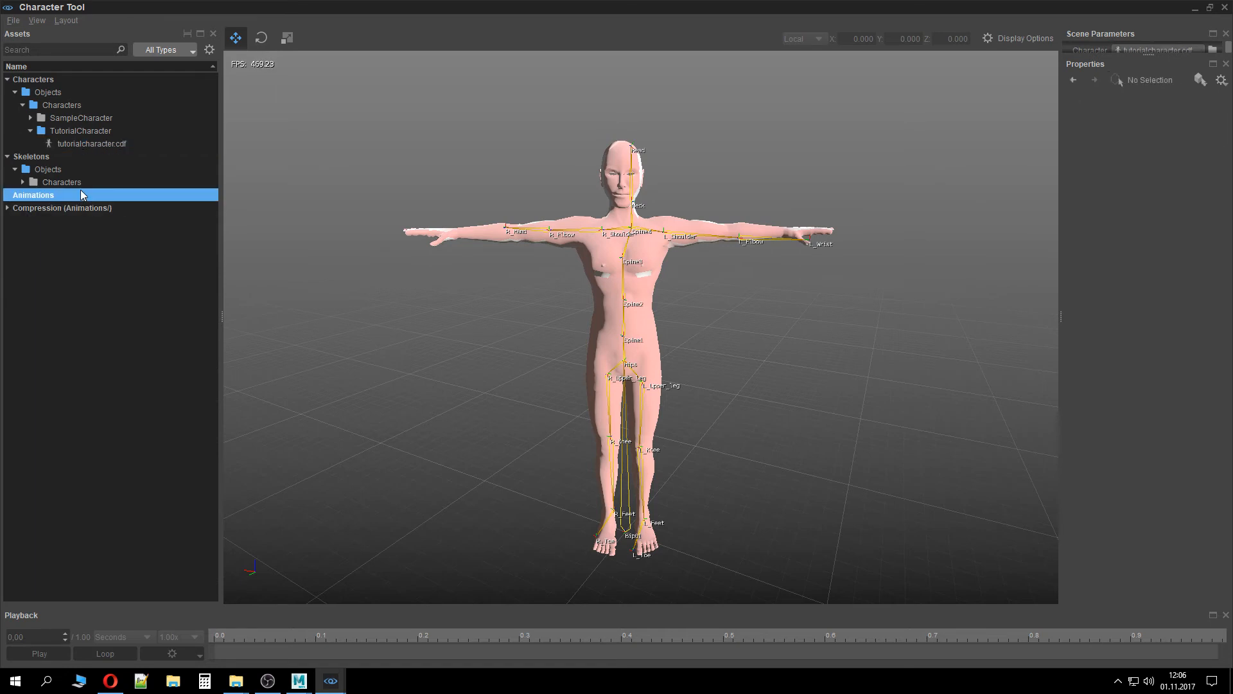
click(75, 132)
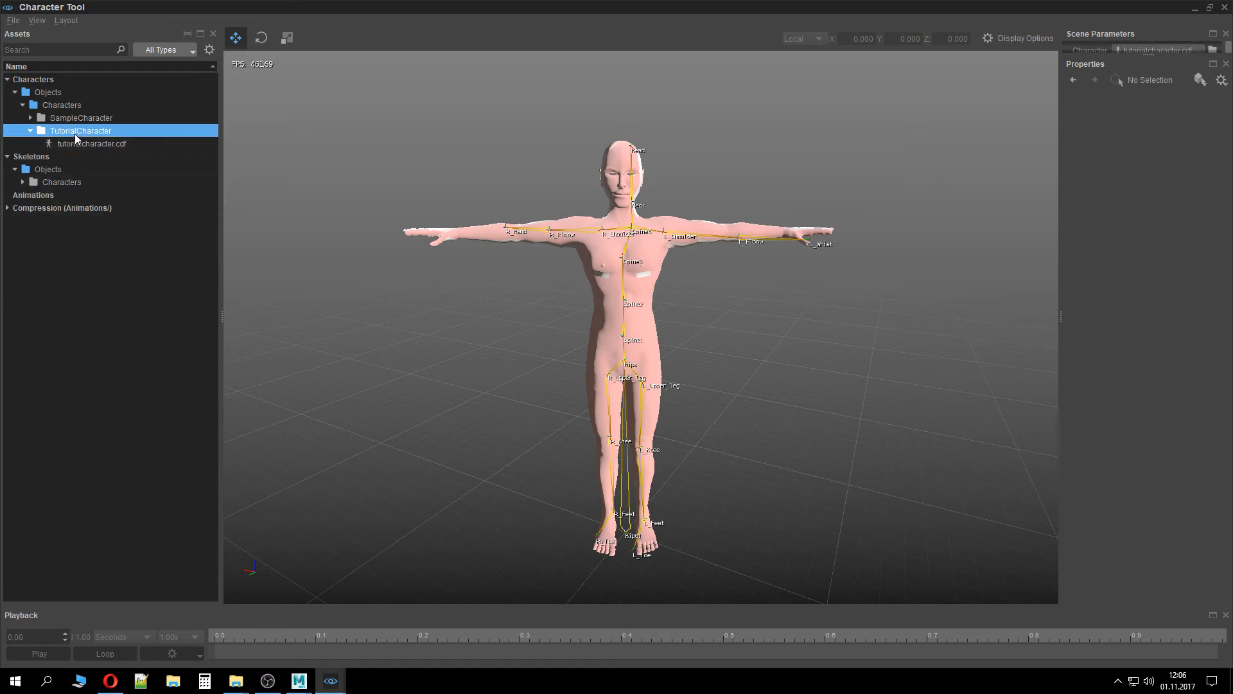
click(33, 195)
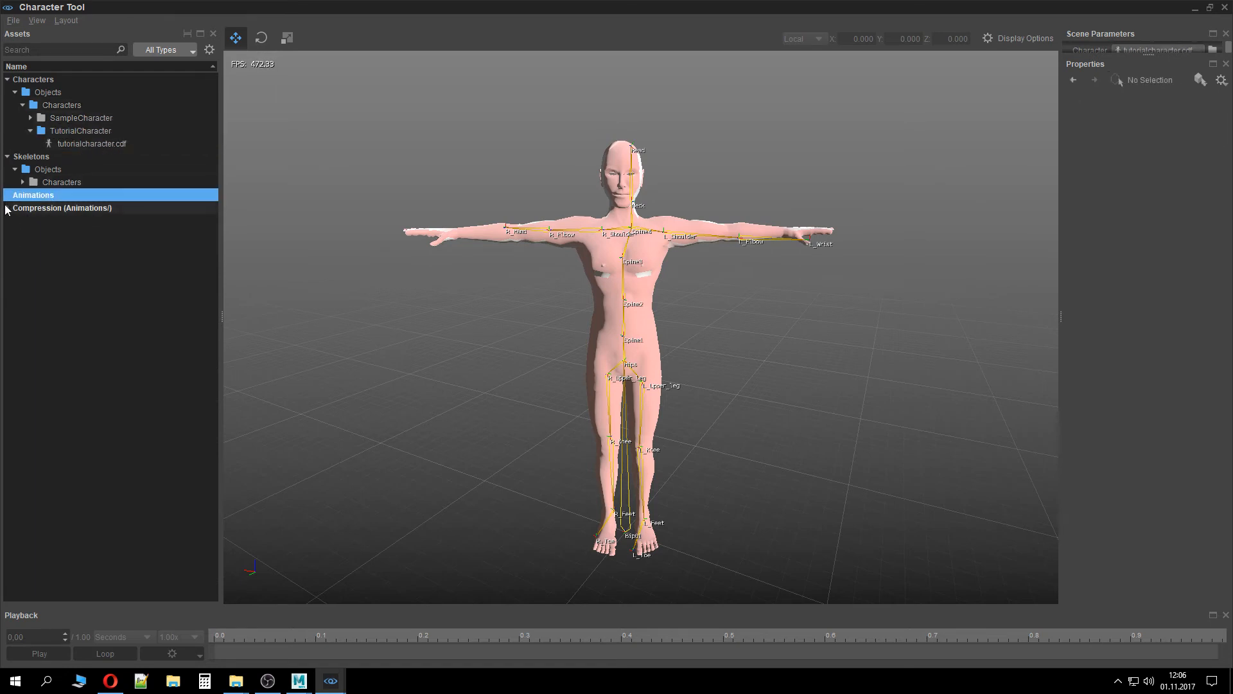
click(7, 208)
click(51, 250)
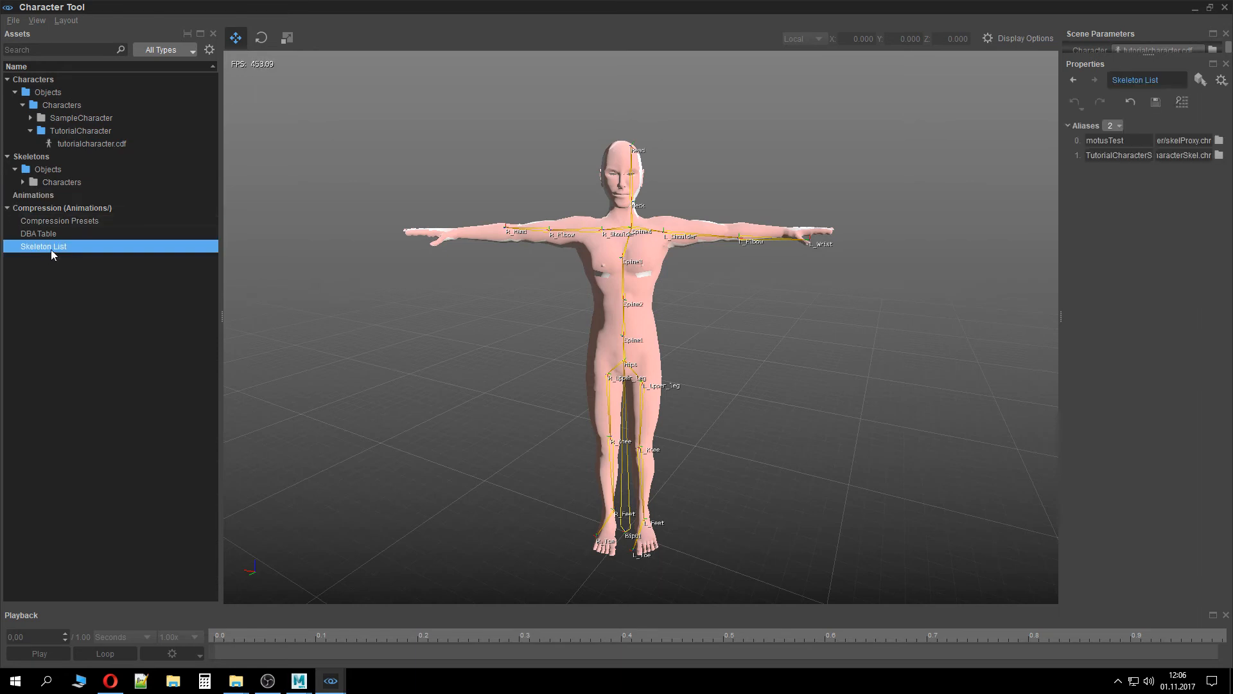
click(52, 221)
click(38, 233)
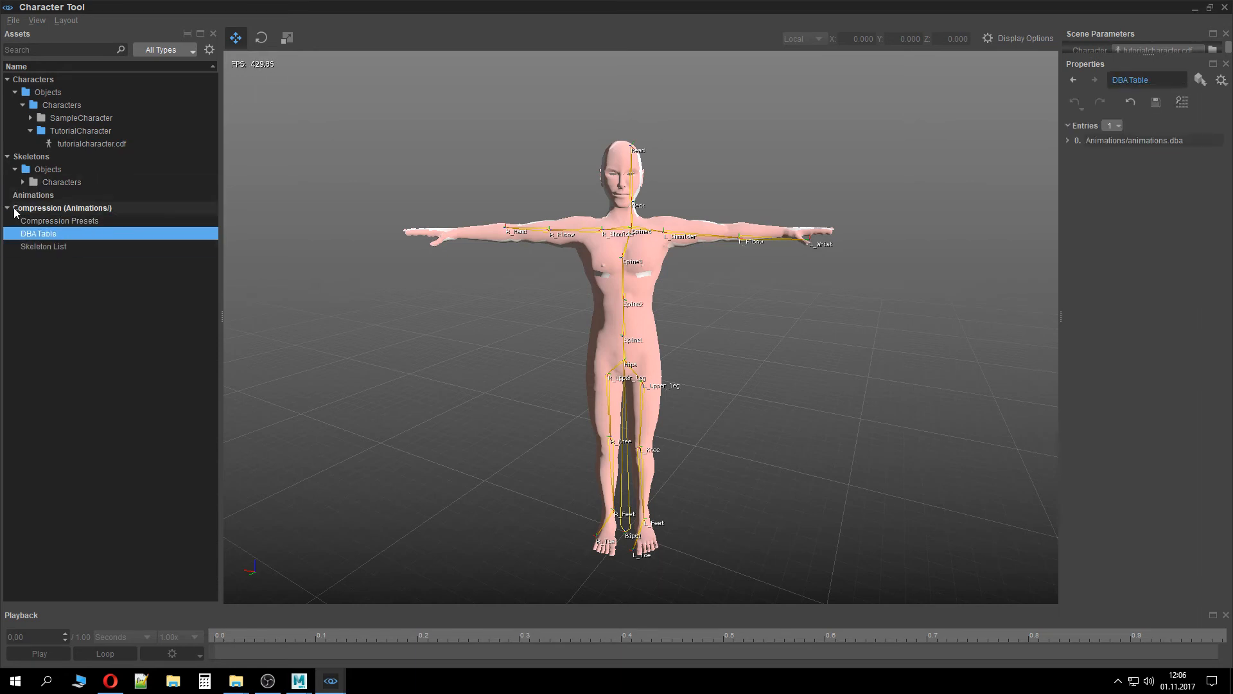
click(8, 209)
Expand the Skeletons folders and inspect the TutorialCharacterSkel.chrparams properties
click(57, 170)
double_click(60, 182)
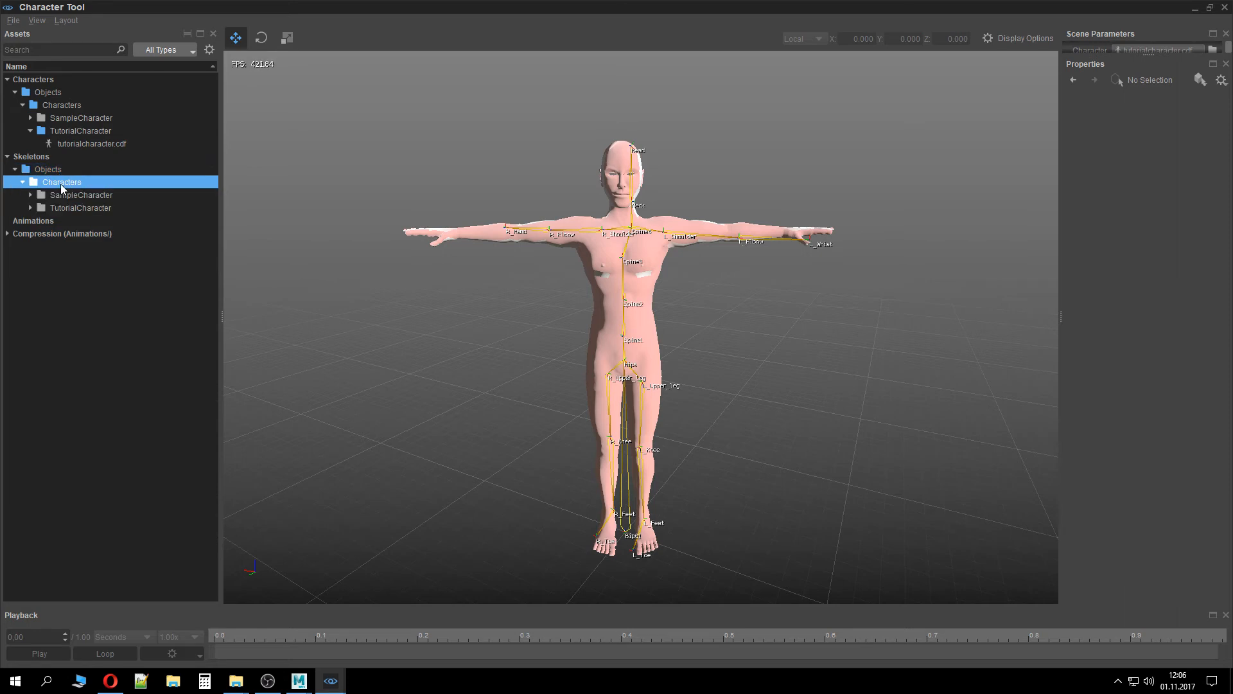
double_click(71, 208)
click(86, 221)
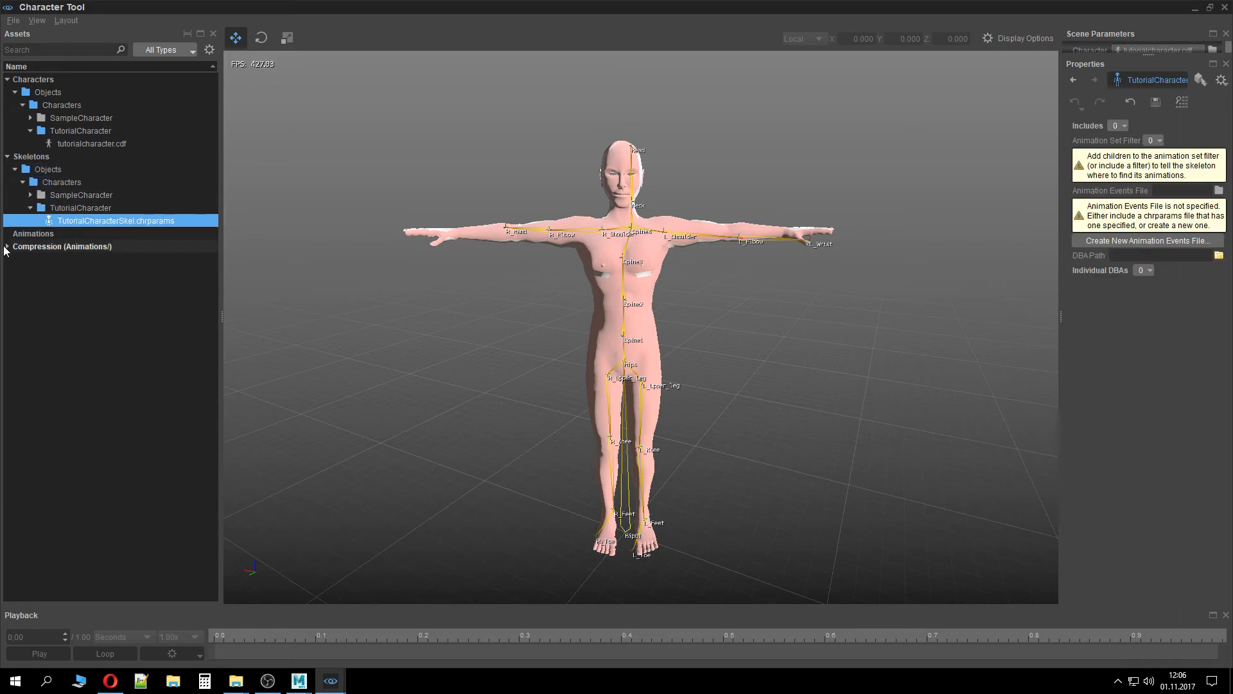
click(8, 238)
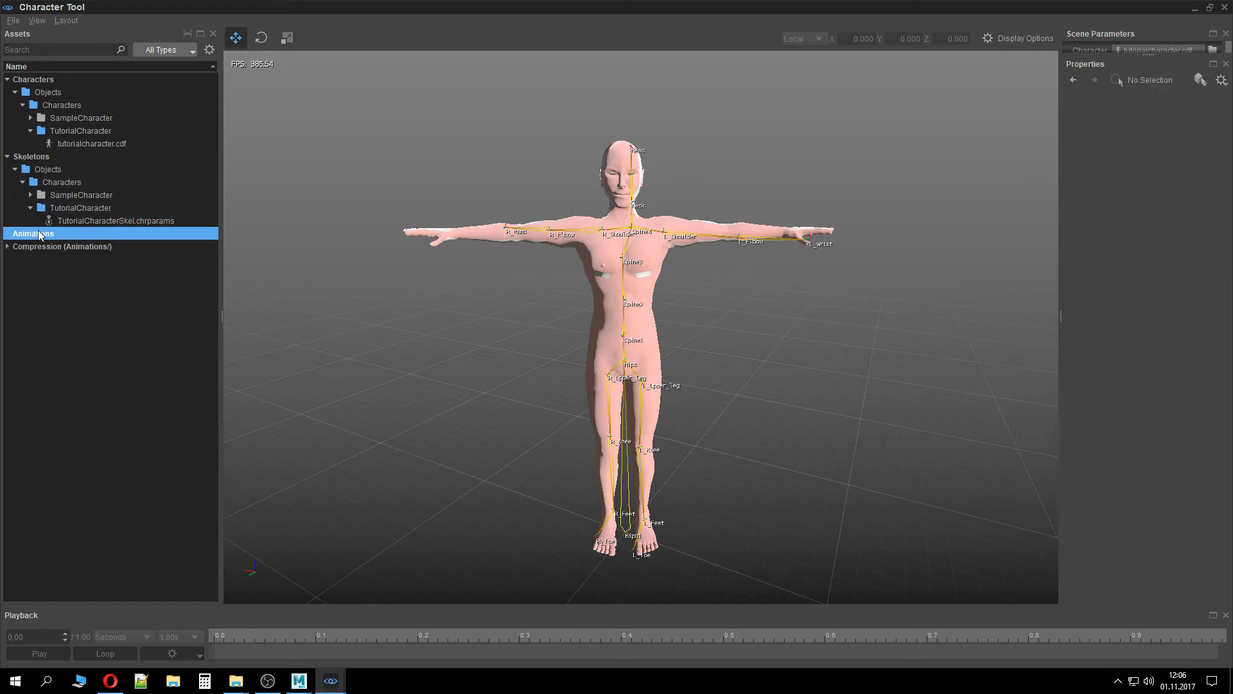
Compare the SampleCharacter's thirdperson.cdf and skelProxy.chrparams with the tutorial skeleton, then reload tutorialcharacter.cdf
double_click(101, 118)
click(101, 140)
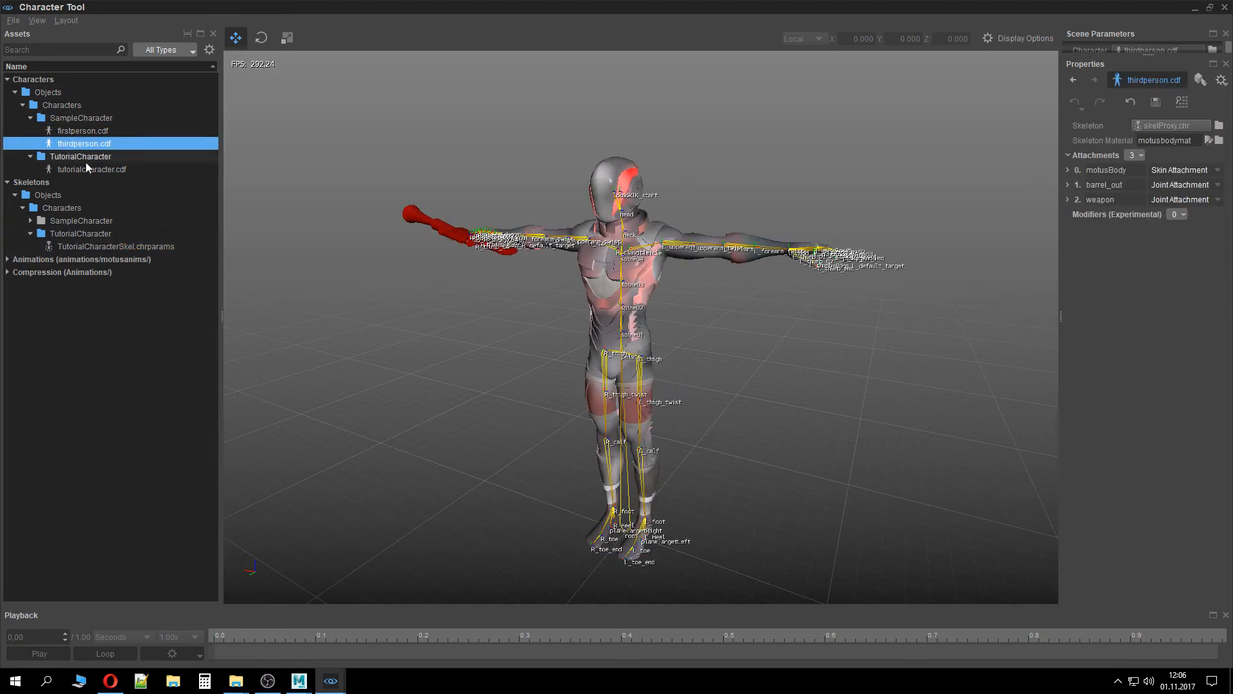
click(9, 260)
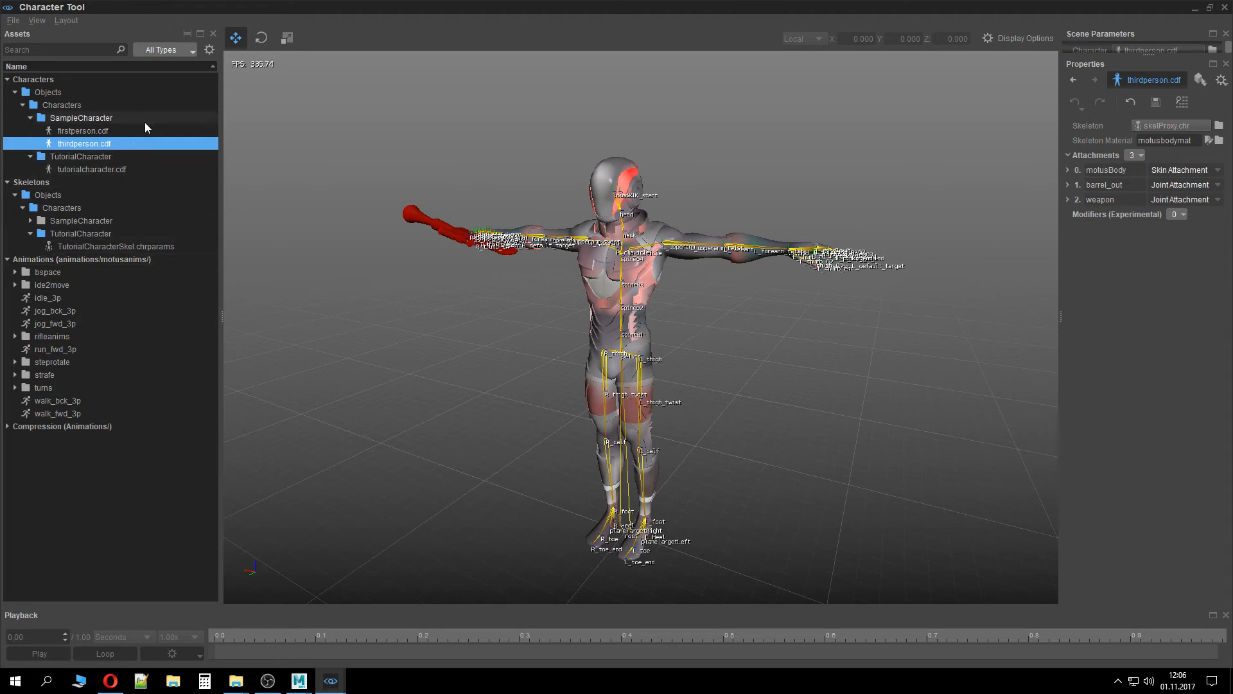
double_click(89, 220)
click(93, 234)
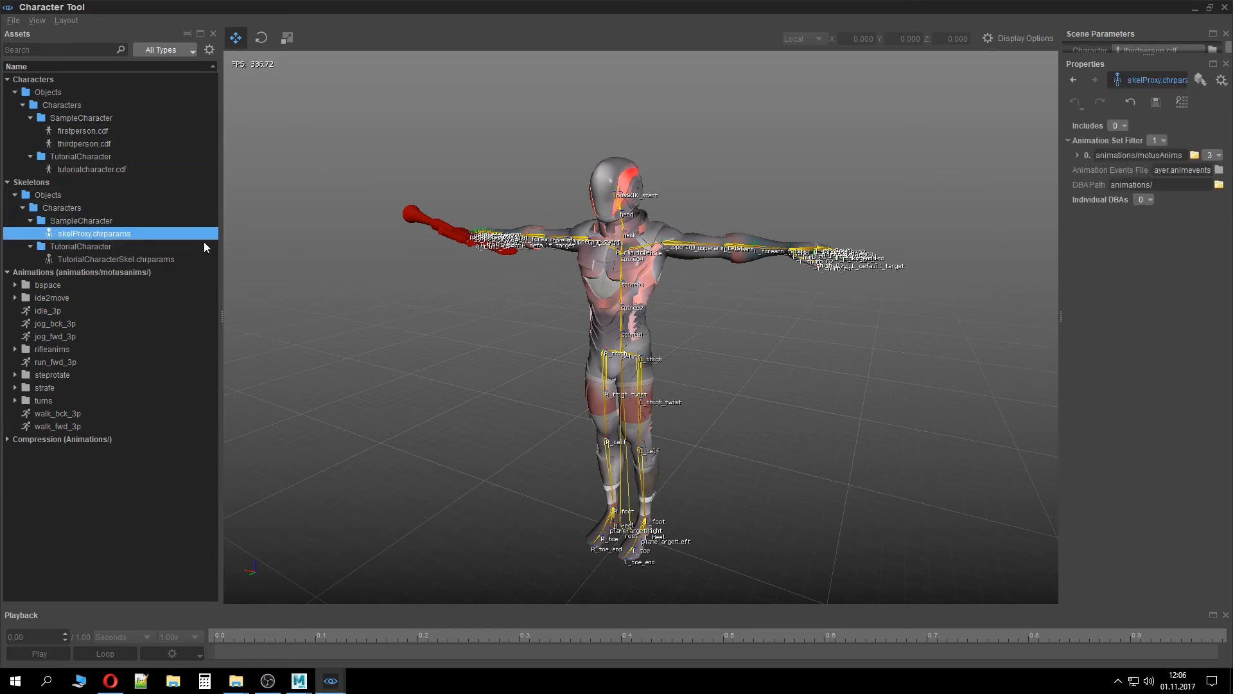
click(99, 263)
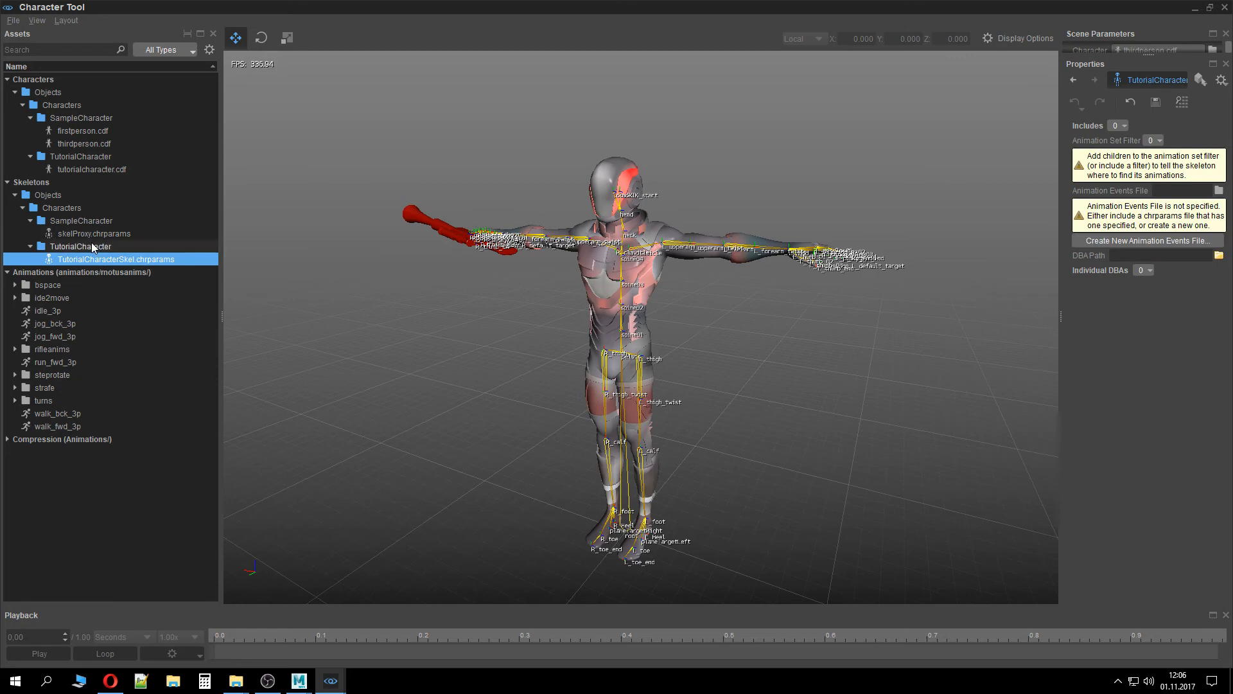
click(93, 234)
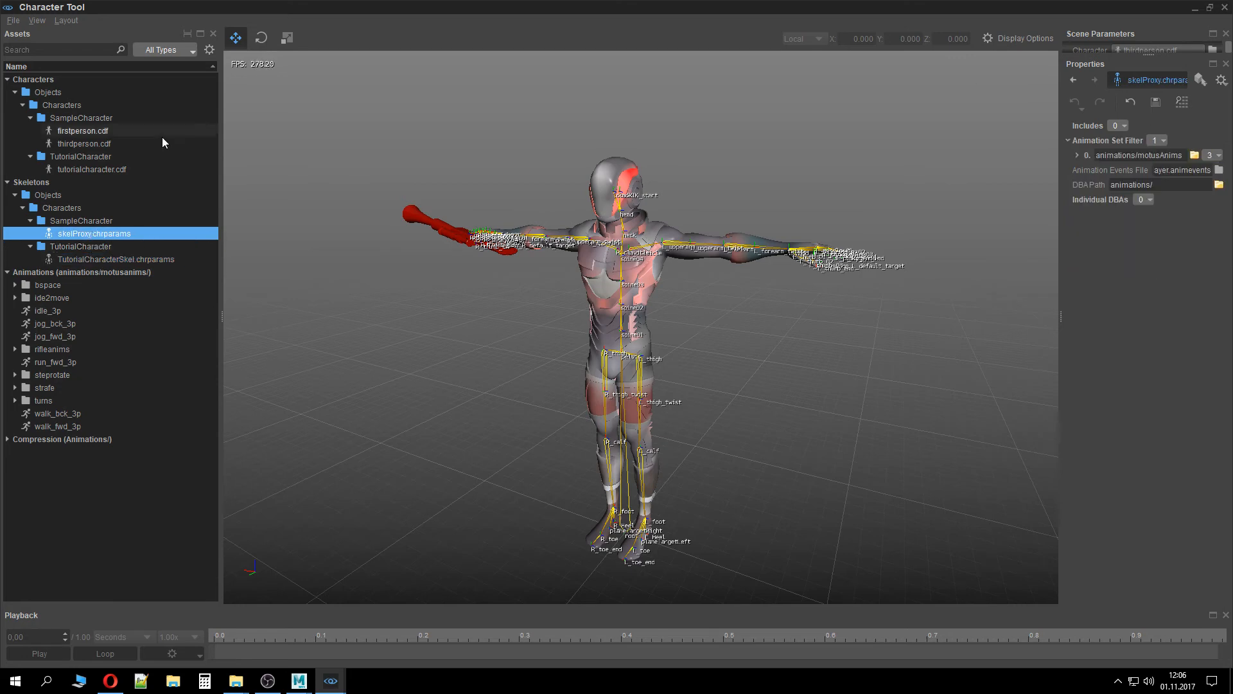
click(97, 170)
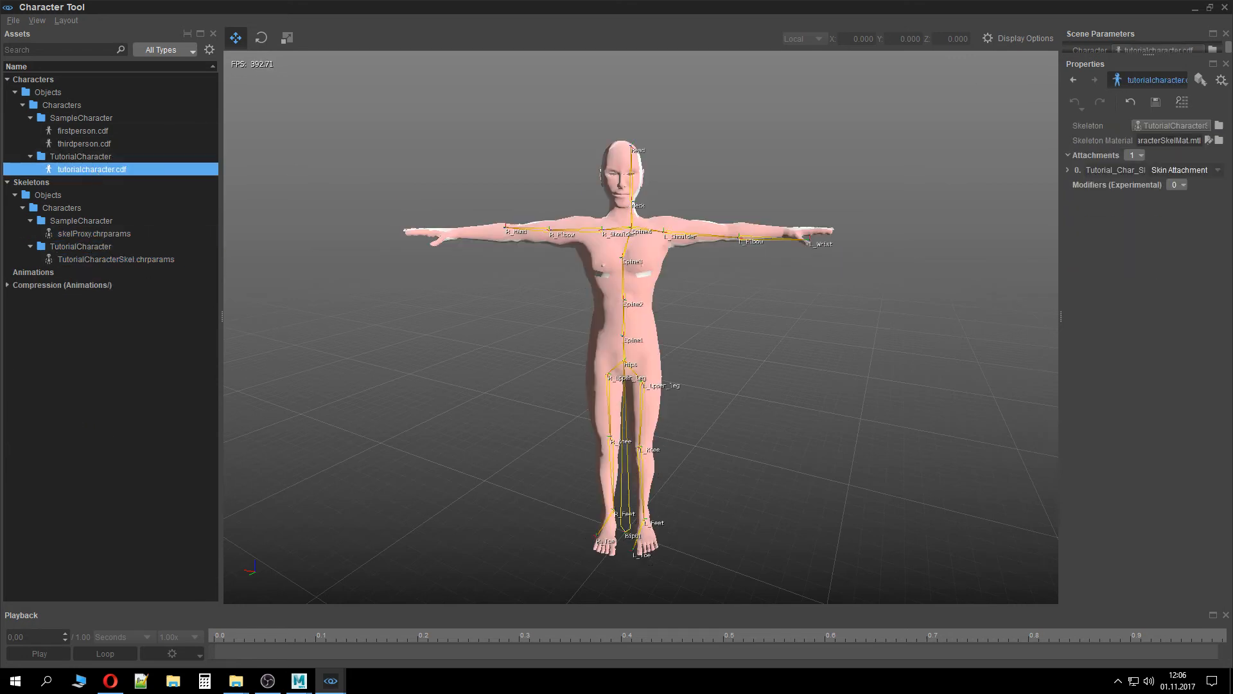
Close the Character Tool and the Sandbox editor
click(1224, 9)
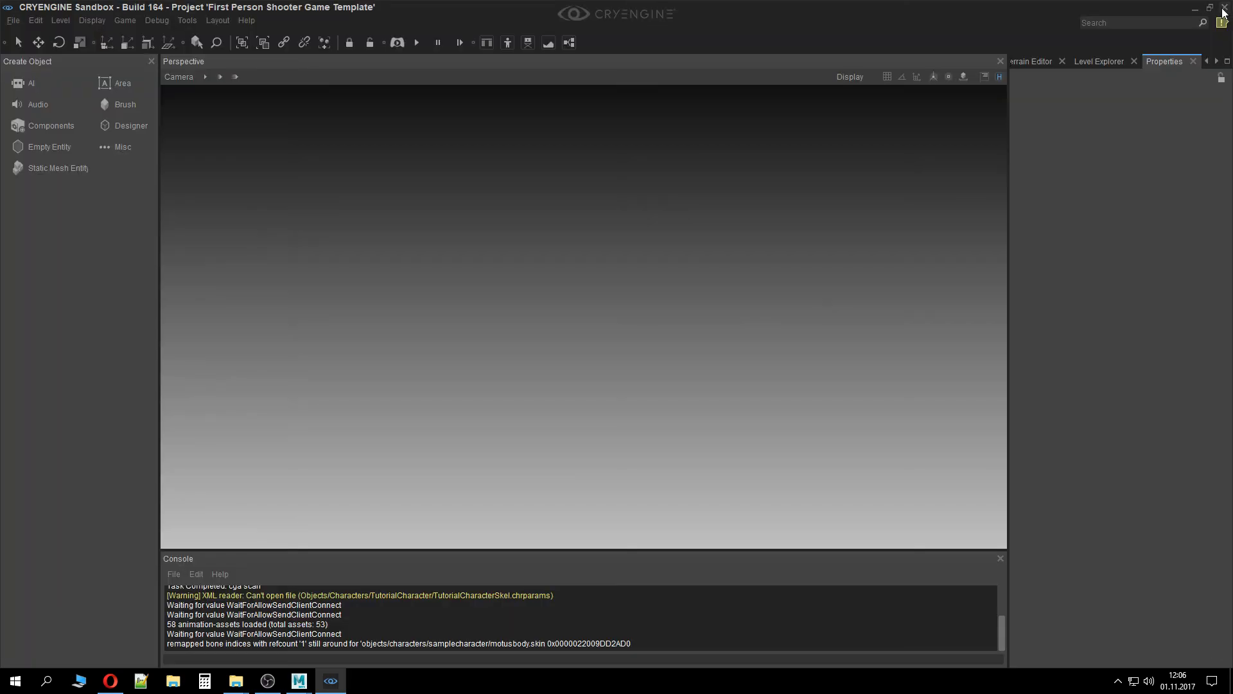
click(1224, 9)
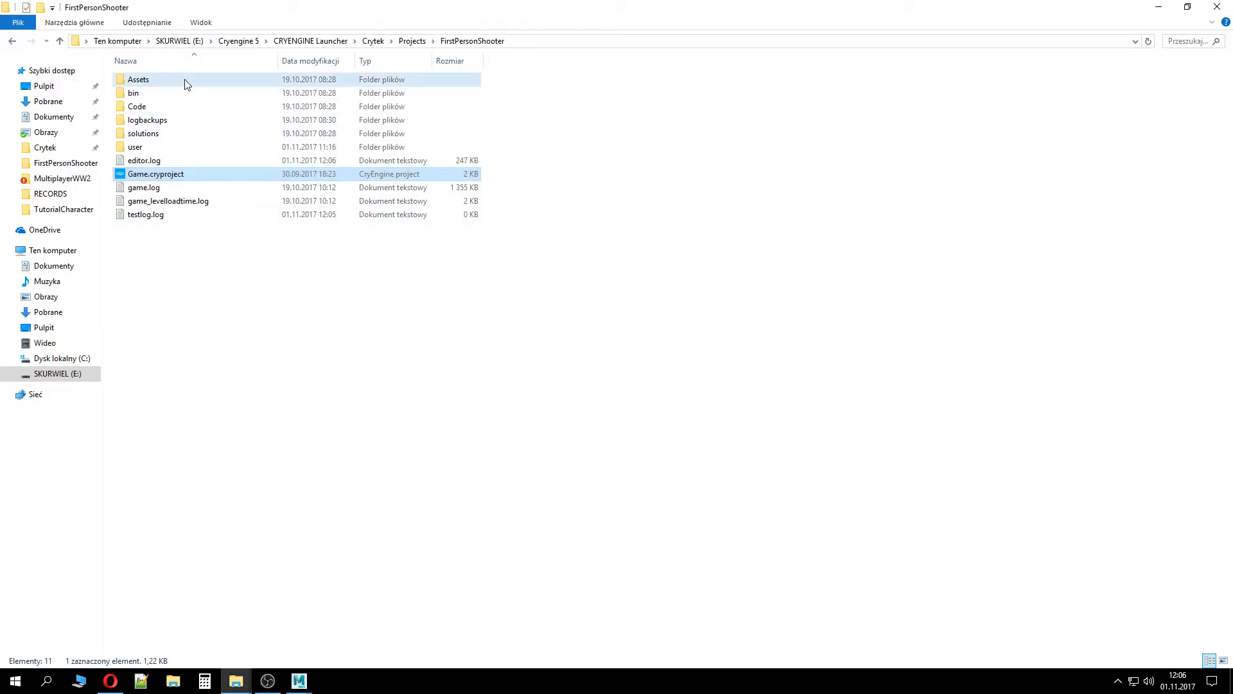
Copy skelProxy.chrparams from Assets/Objects/Characters/SampleCharacter into the TutorialCharacter folder
double_click(184, 79)
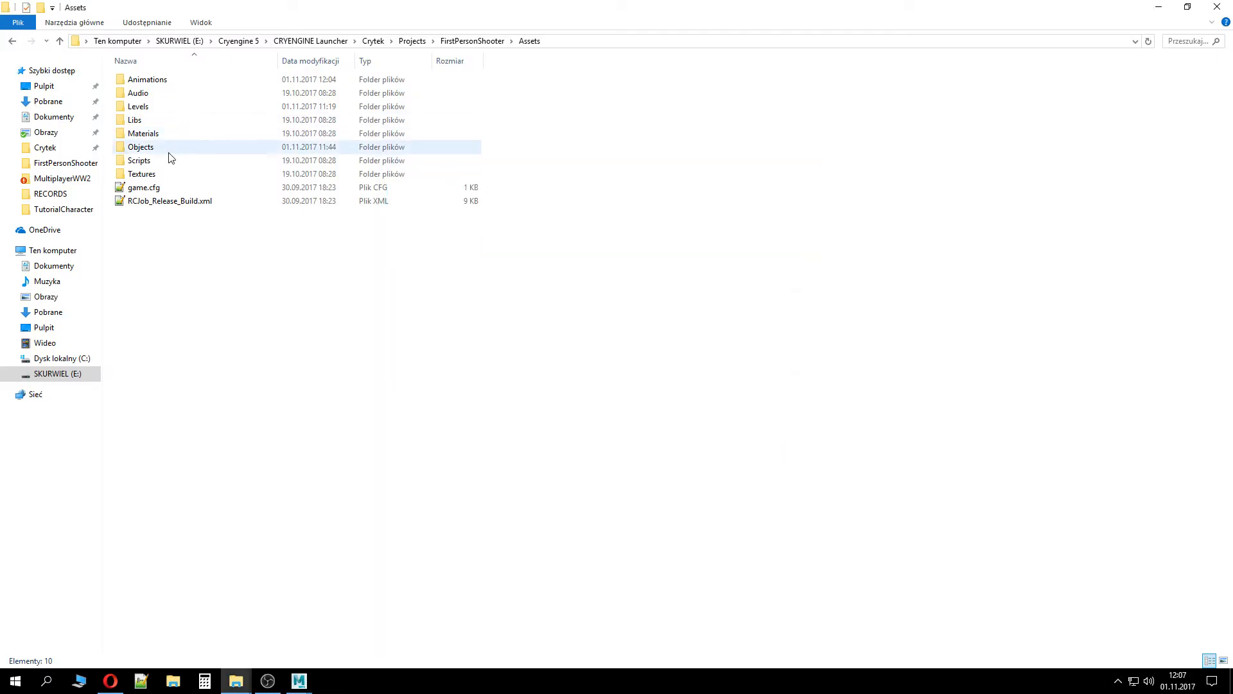
click(169, 152)
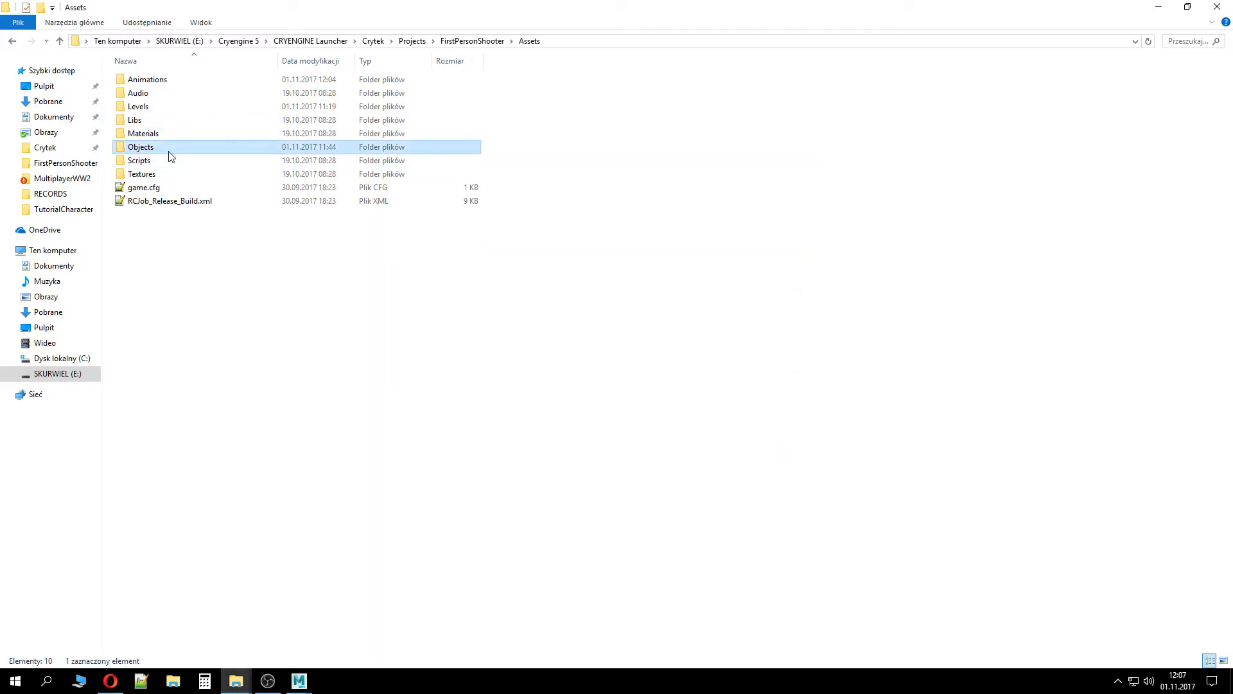
double_click(169, 151)
double_click(155, 80)
double_click(170, 82)
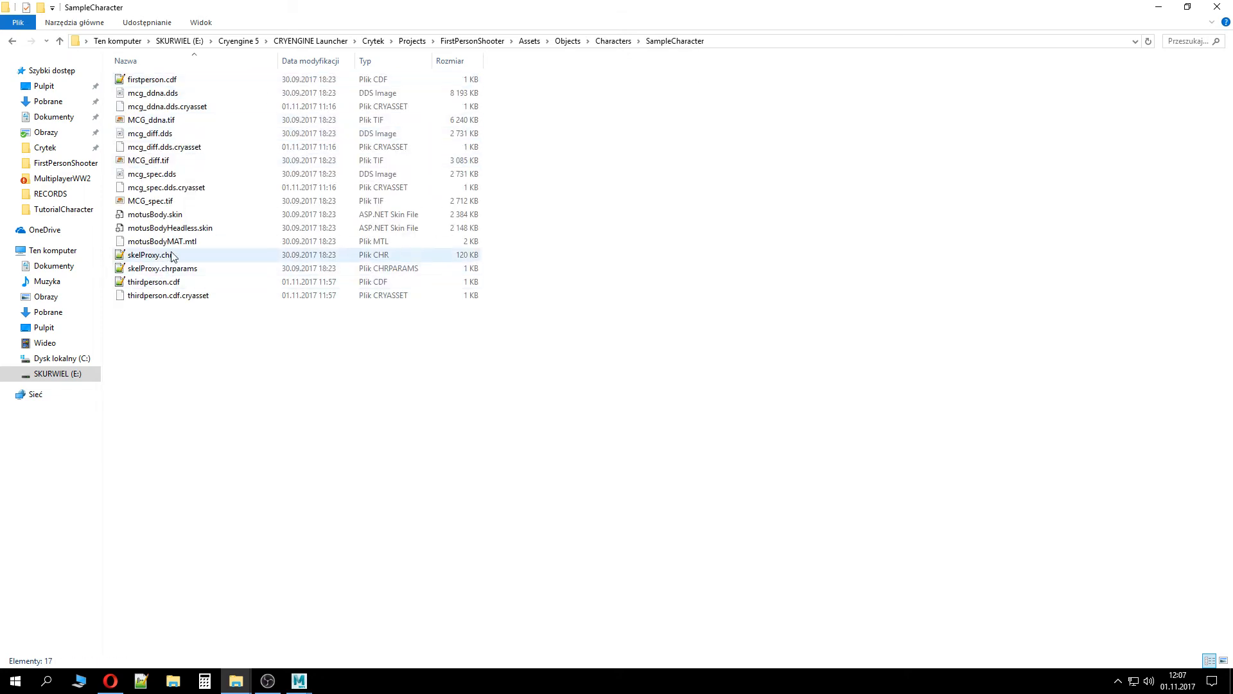
click(188, 269)
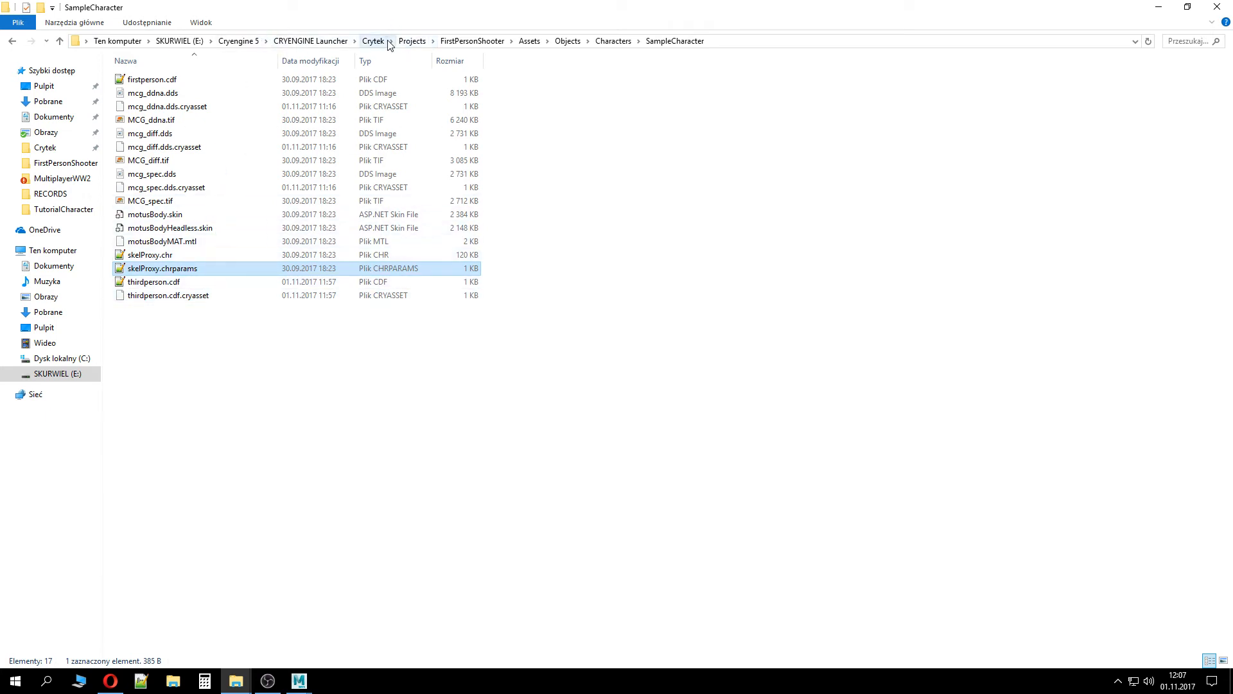
click(614, 41)
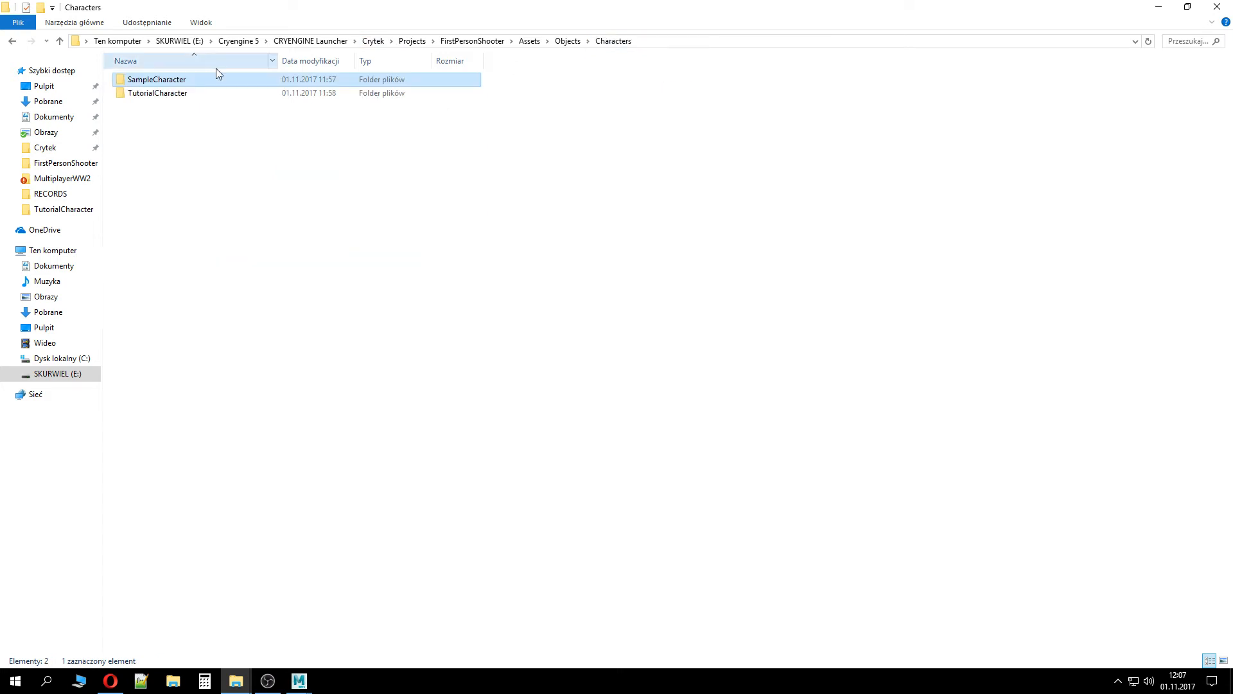
double_click(203, 91)
key(ctrl+v)
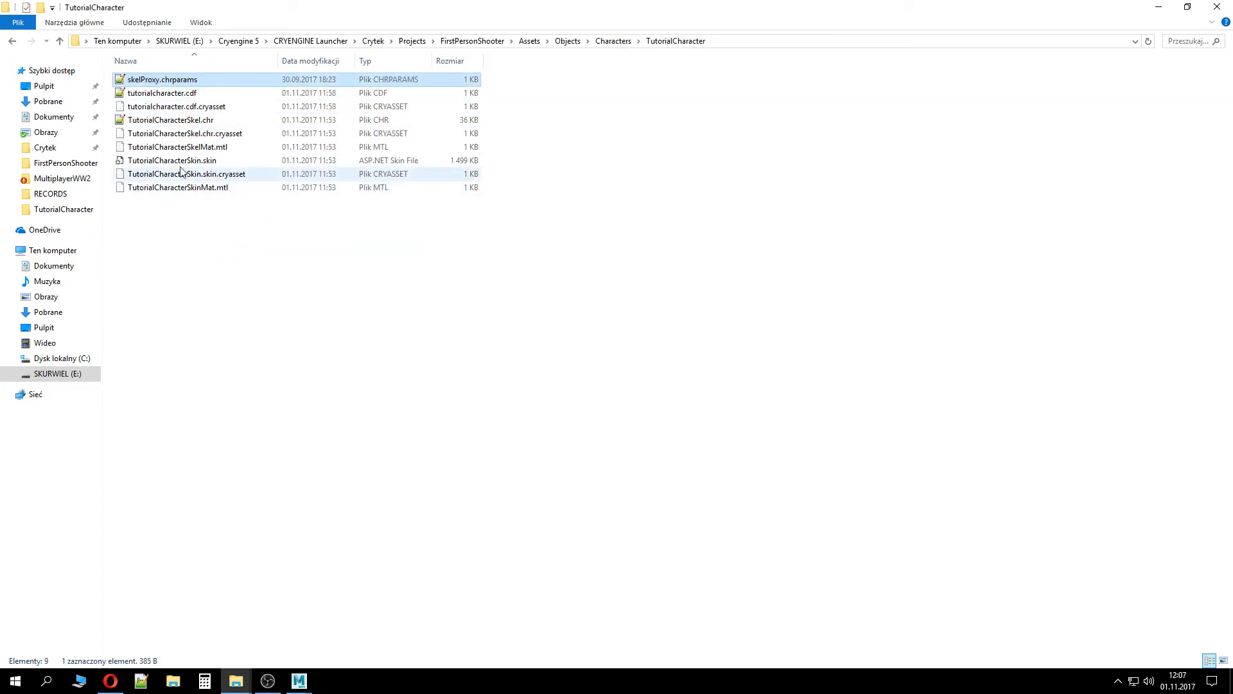
Rename the copied file to TutorialCharacterSkel.chrparams
key(F2)
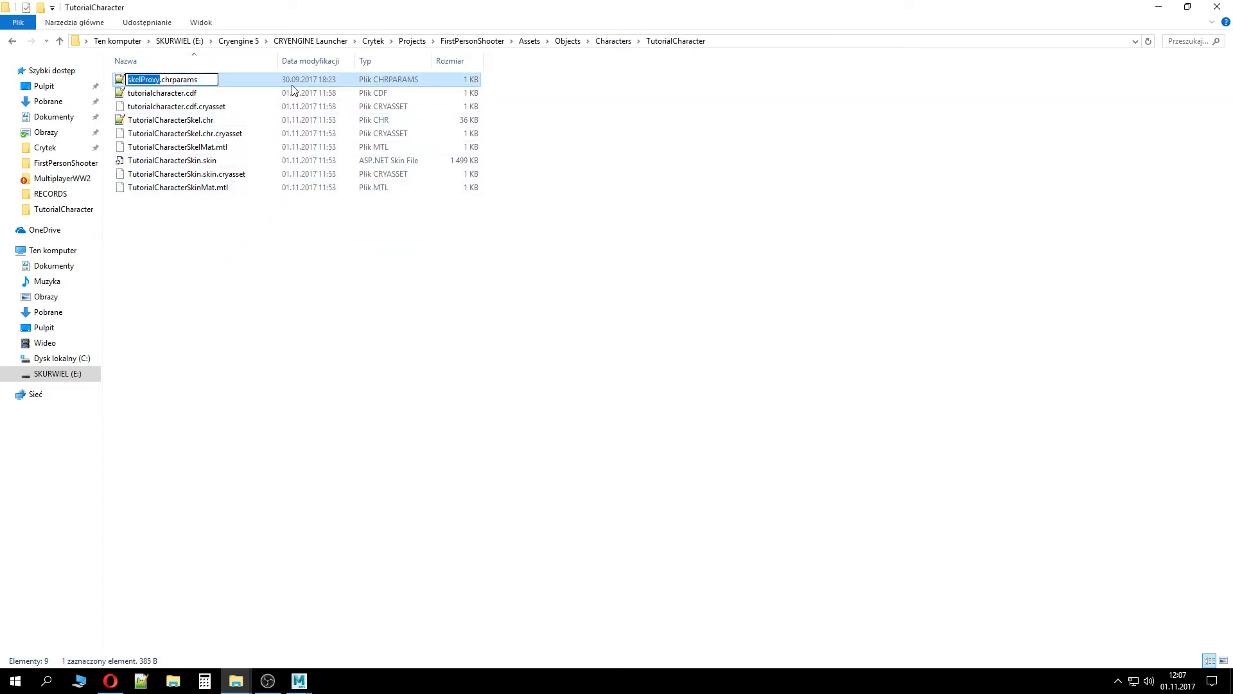
text(TutorialCharacterSkel)
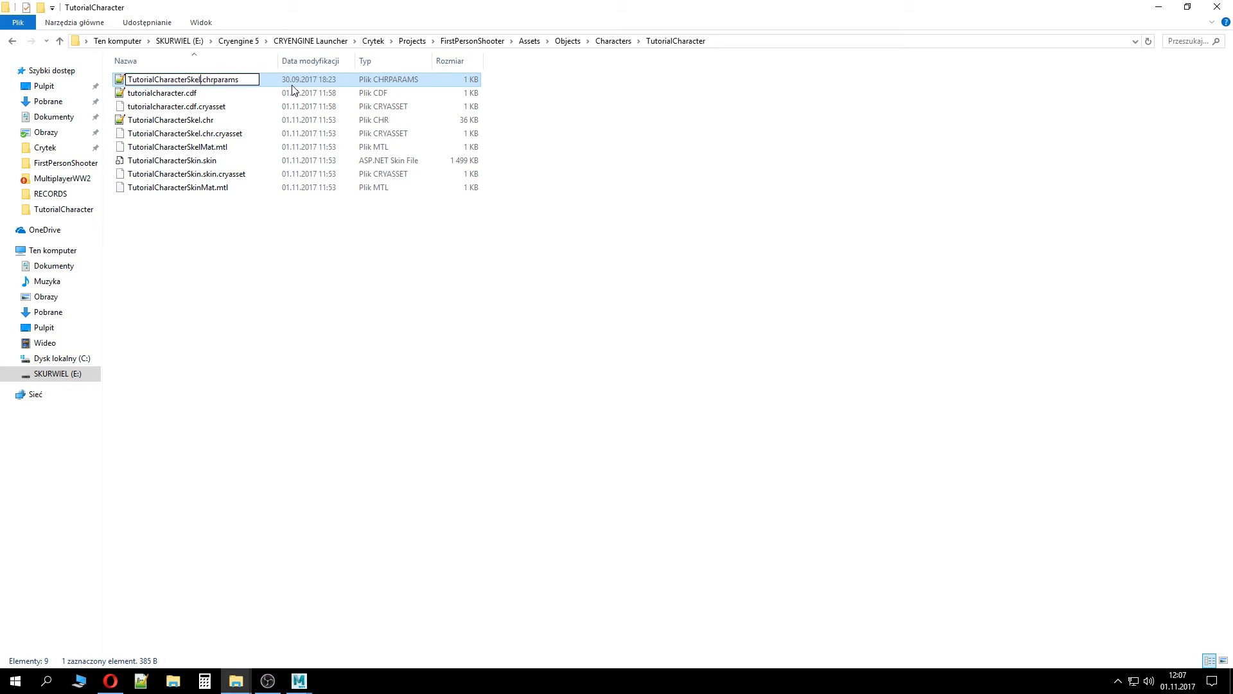
key(Return)
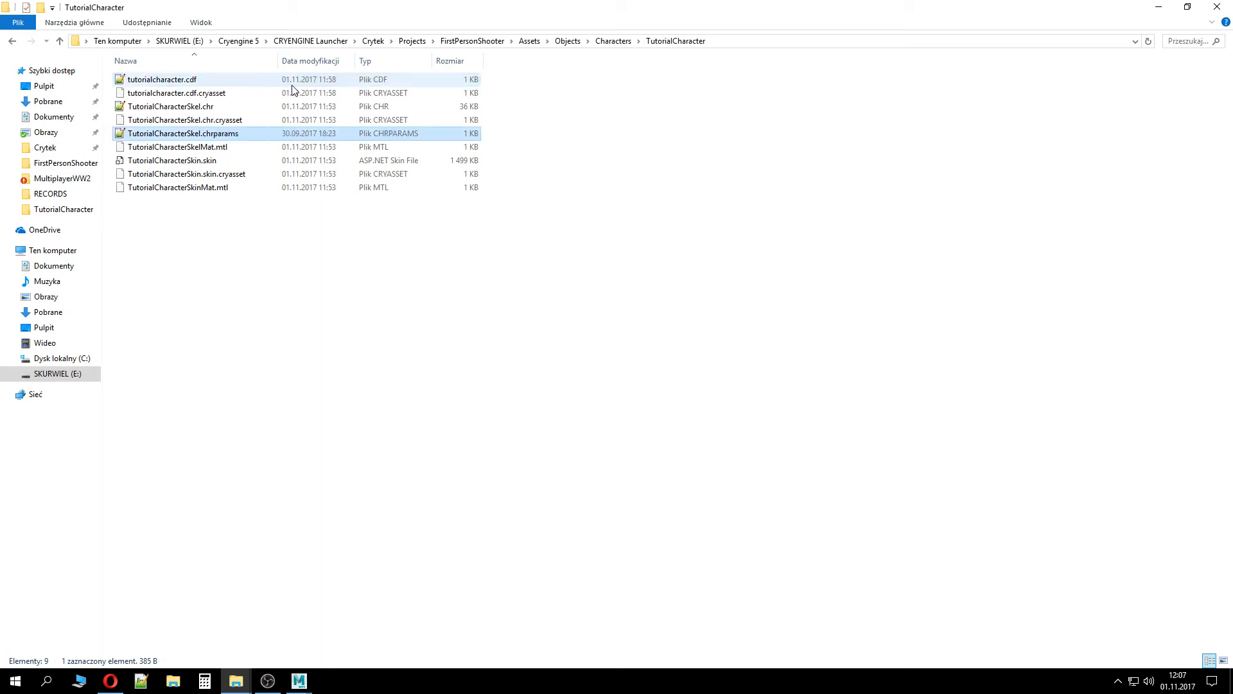
Edit TutorialCharacterSkel.chrparams so the $filepath points to animations/tutorialAnims, then save and close it
double_click(217, 134)
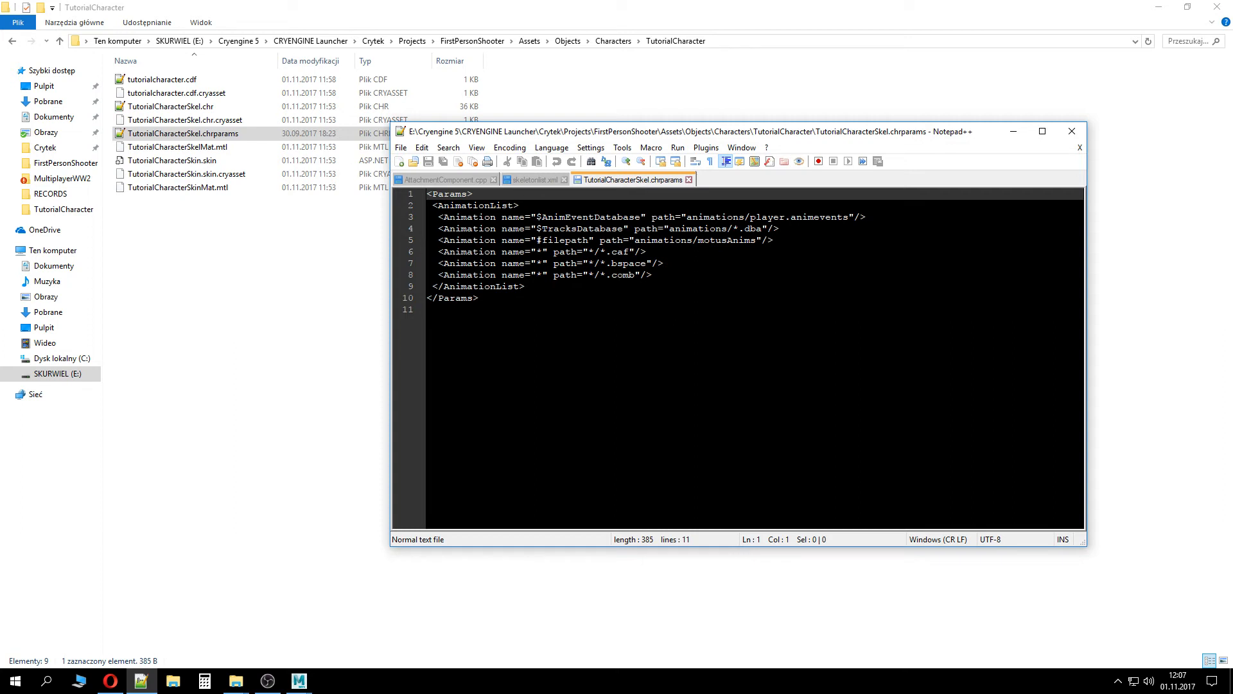
double_click(728, 241)
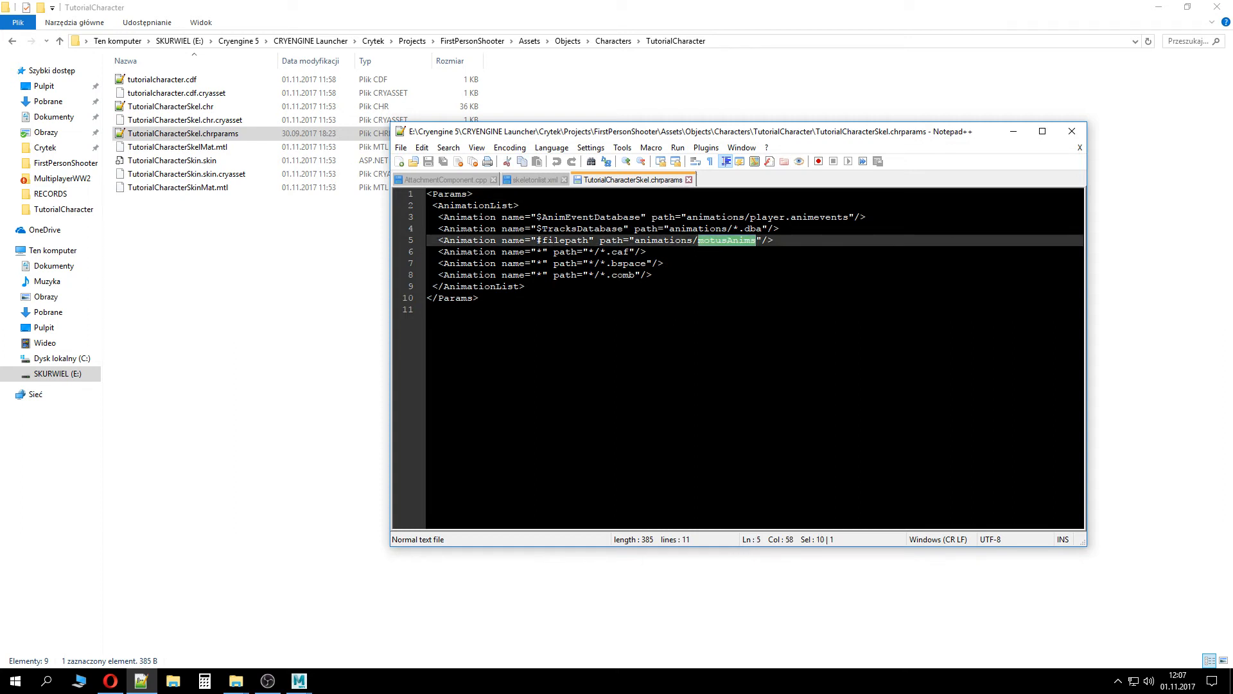
text(tutorialAnims)
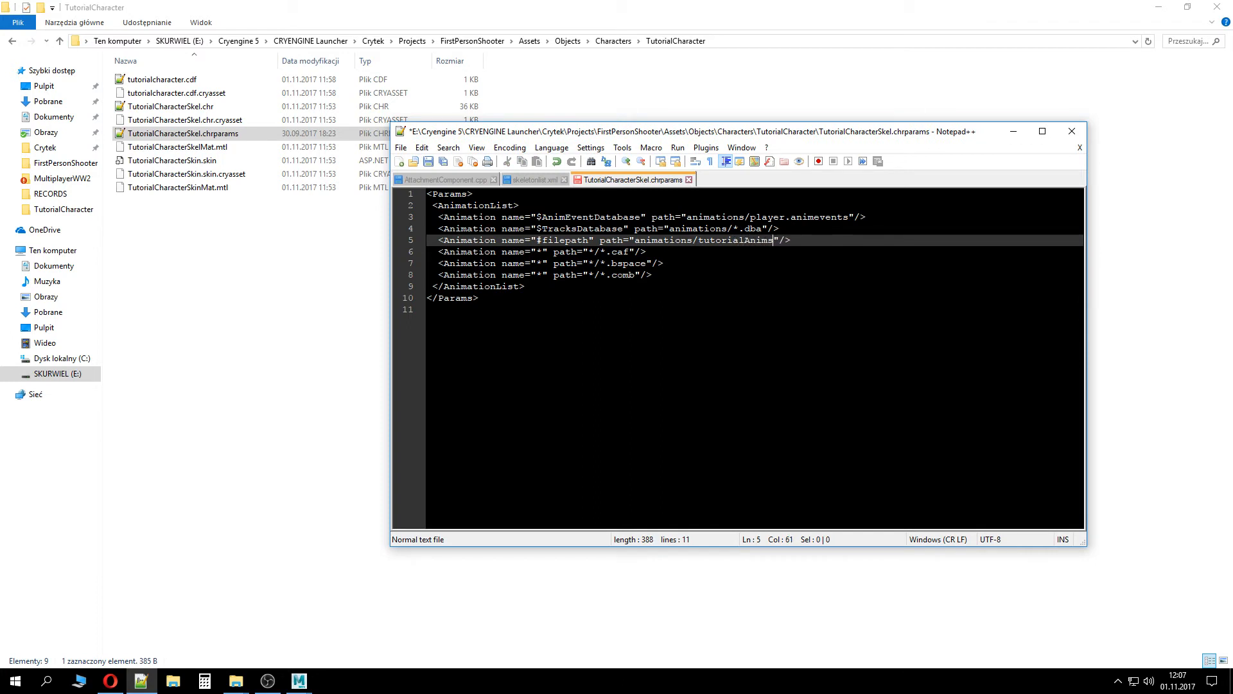
key(ctrl+s)
click(1072, 131)
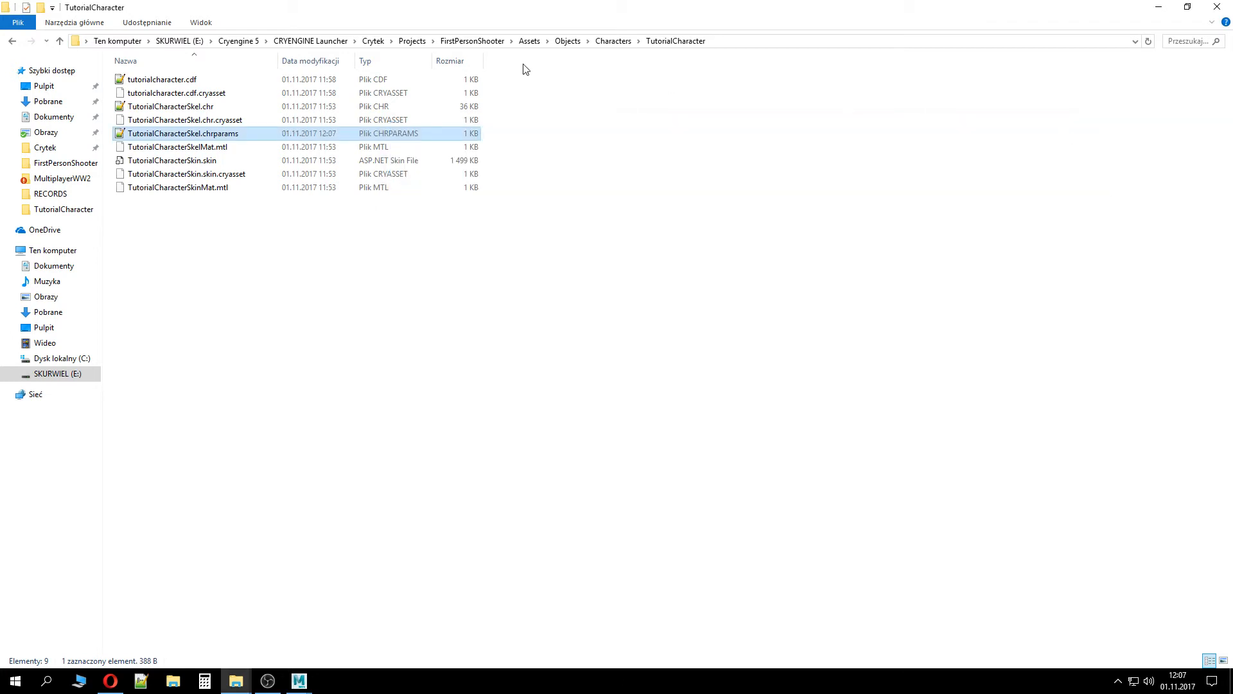
Check the tutorialAnims folder under Assets/Animations and relaunch the project's Game.cryproject
click(569, 41)
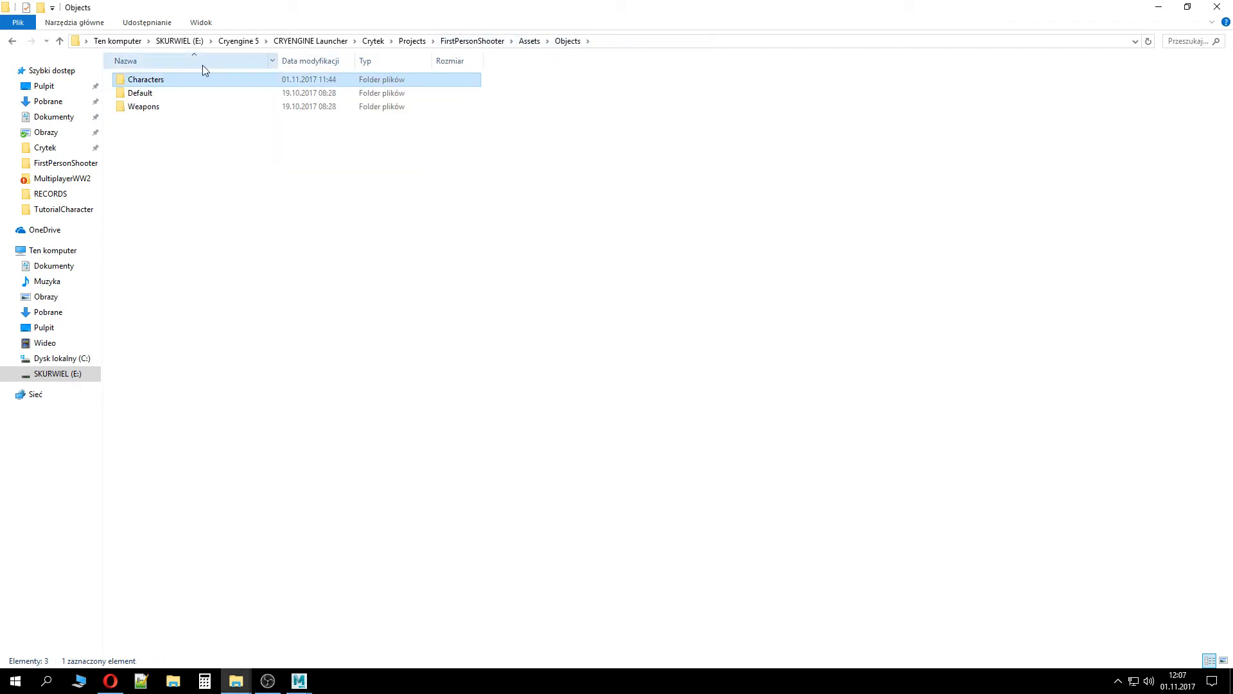
click(525, 40)
double_click(207, 81)
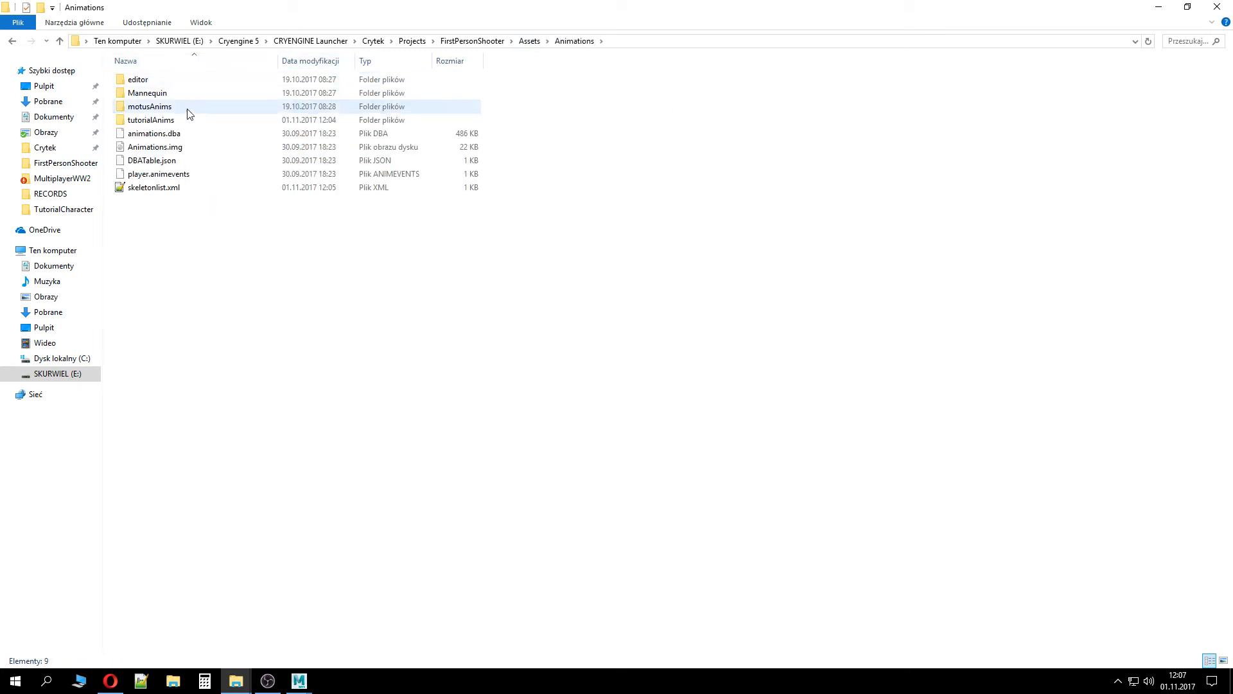
click(190, 118)
click(472, 41)
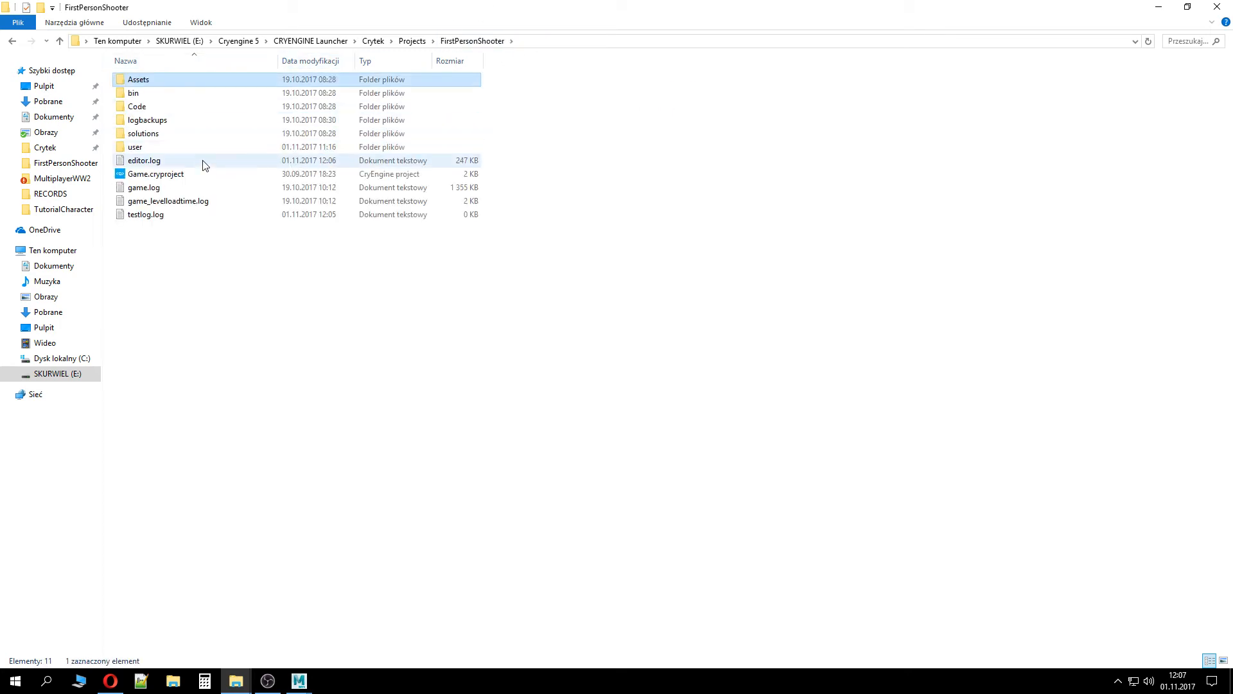
click(203, 163)
double_click(208, 173)
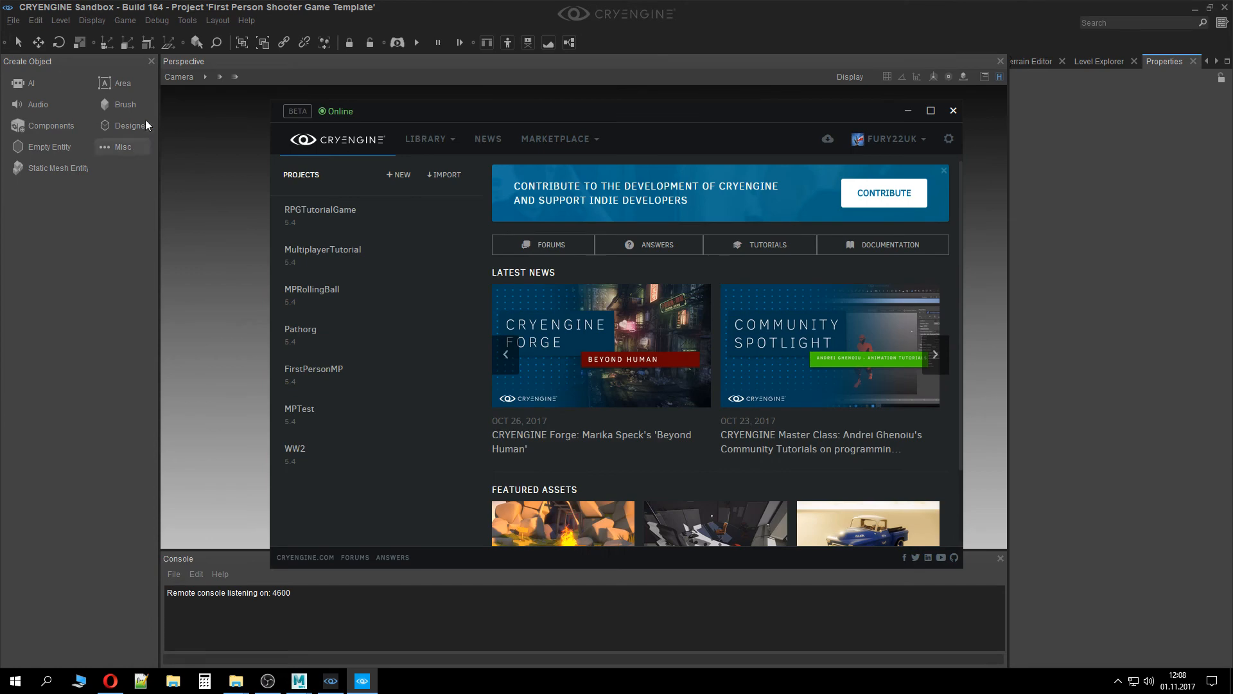
Open the Character Tool from the editor's animation tools
click(209, 19)
click(192, 22)
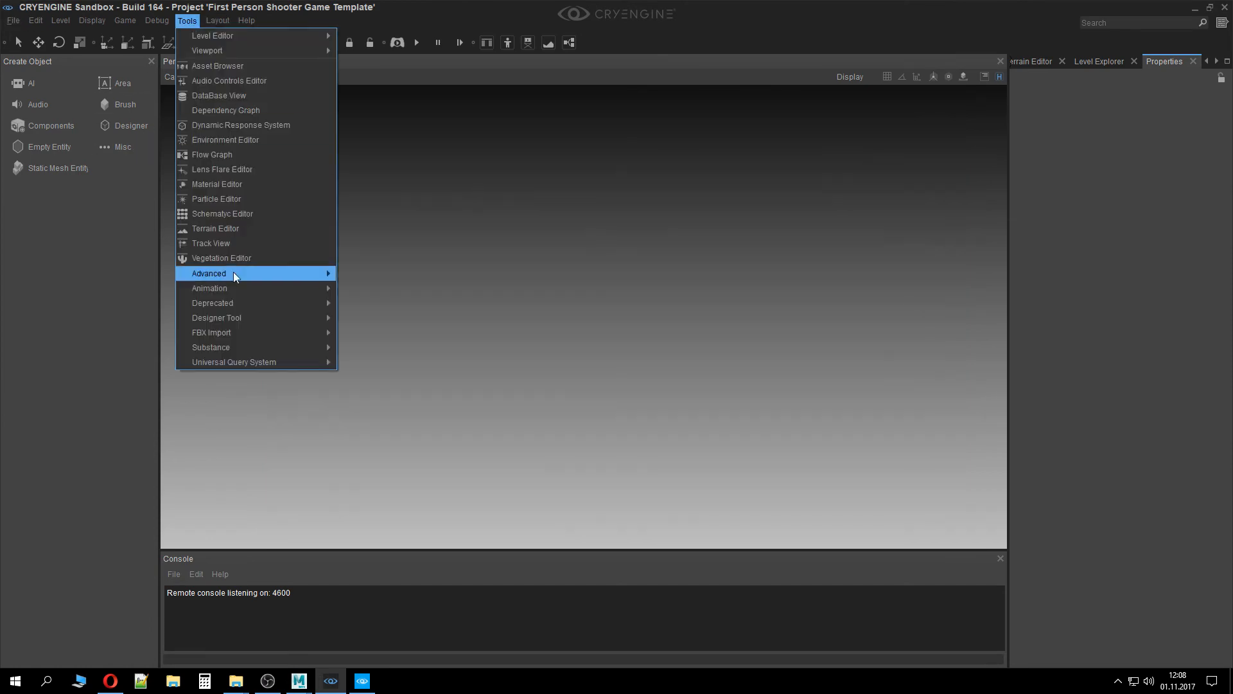
mouse_move(234, 275)
click(379, 290)
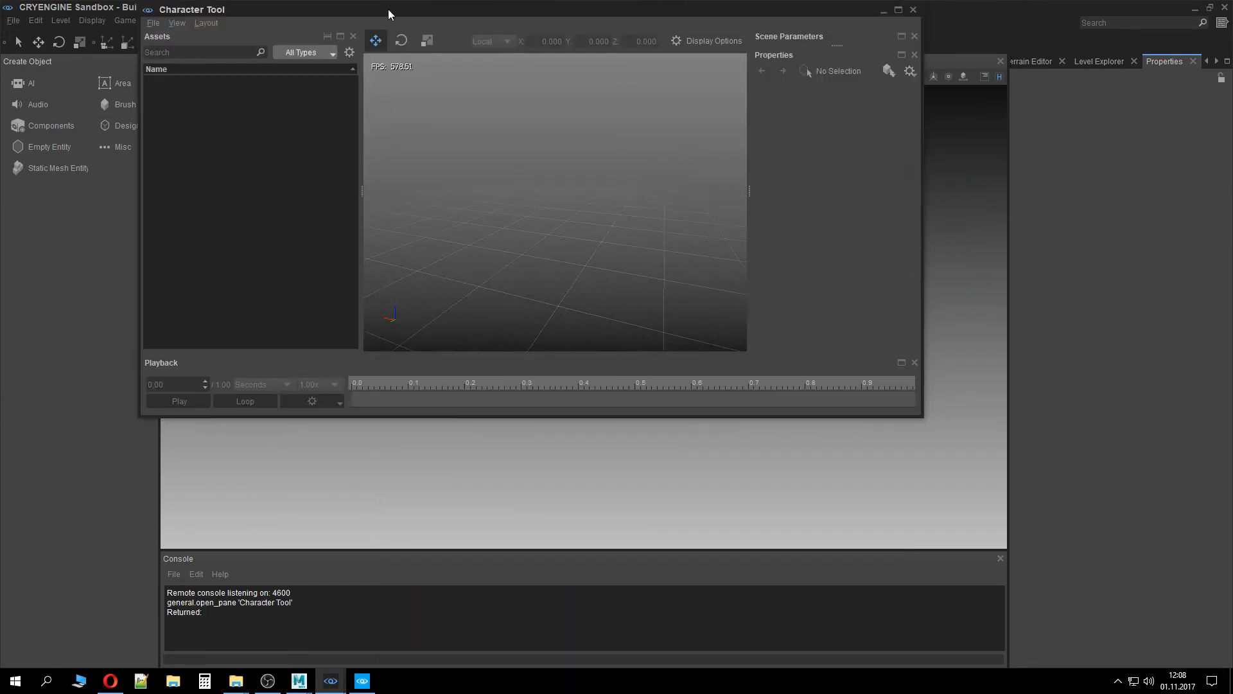
Maximize the Character Tool and load tutorialcharacter.cdf from Characters > Objects > Characters > TutorialCharacter
double_click(388, 9)
double_click(72, 106)
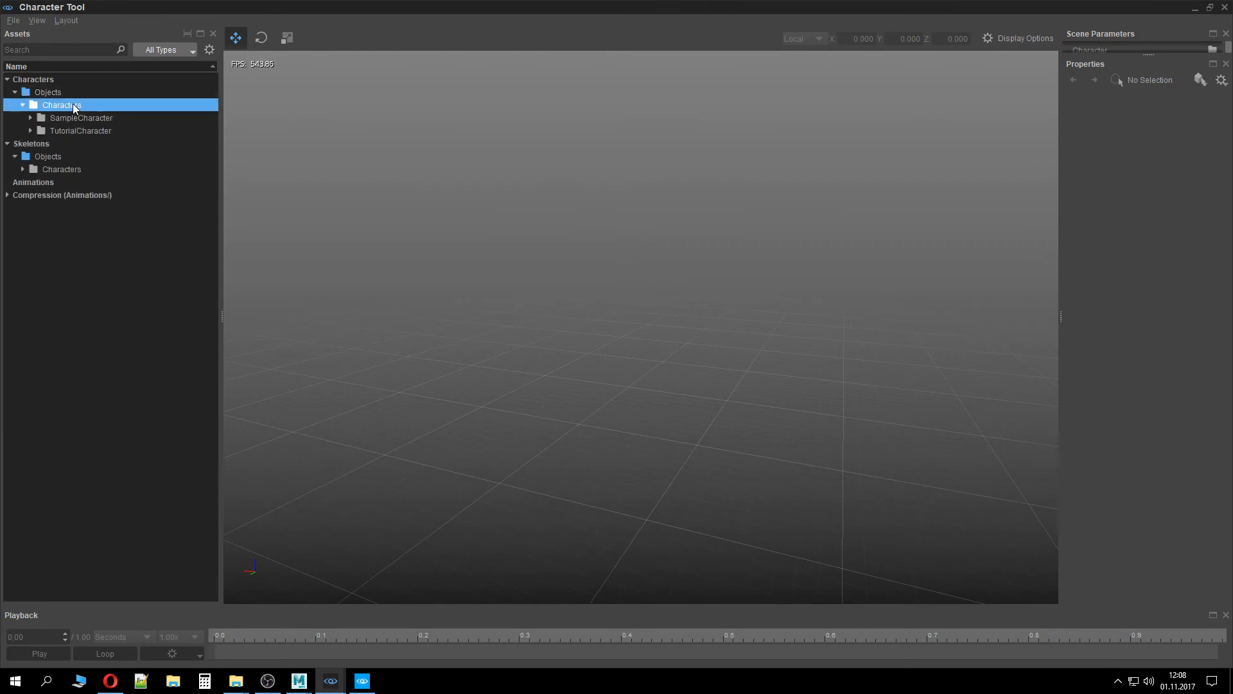
double_click(82, 126)
double_click(91, 143)
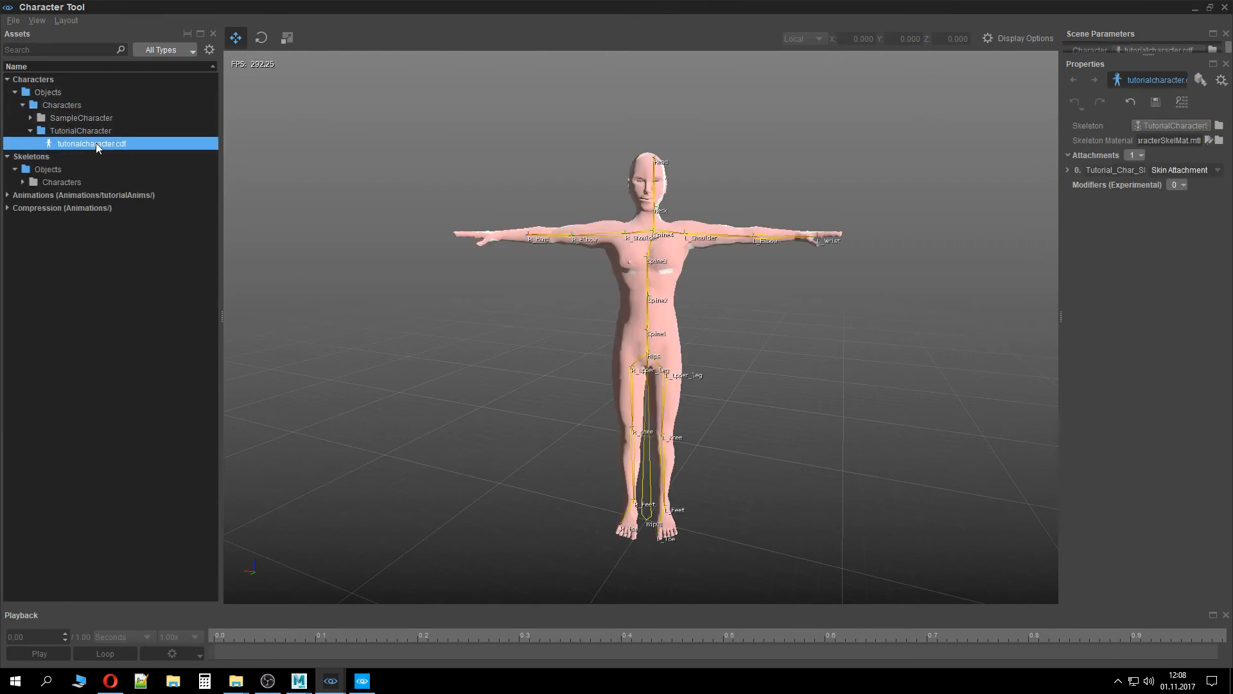
Select the Walk_Forward animation under Animations and set its Skeleton Alias to TutorialCharacterSkel
click(7, 194)
click(73, 209)
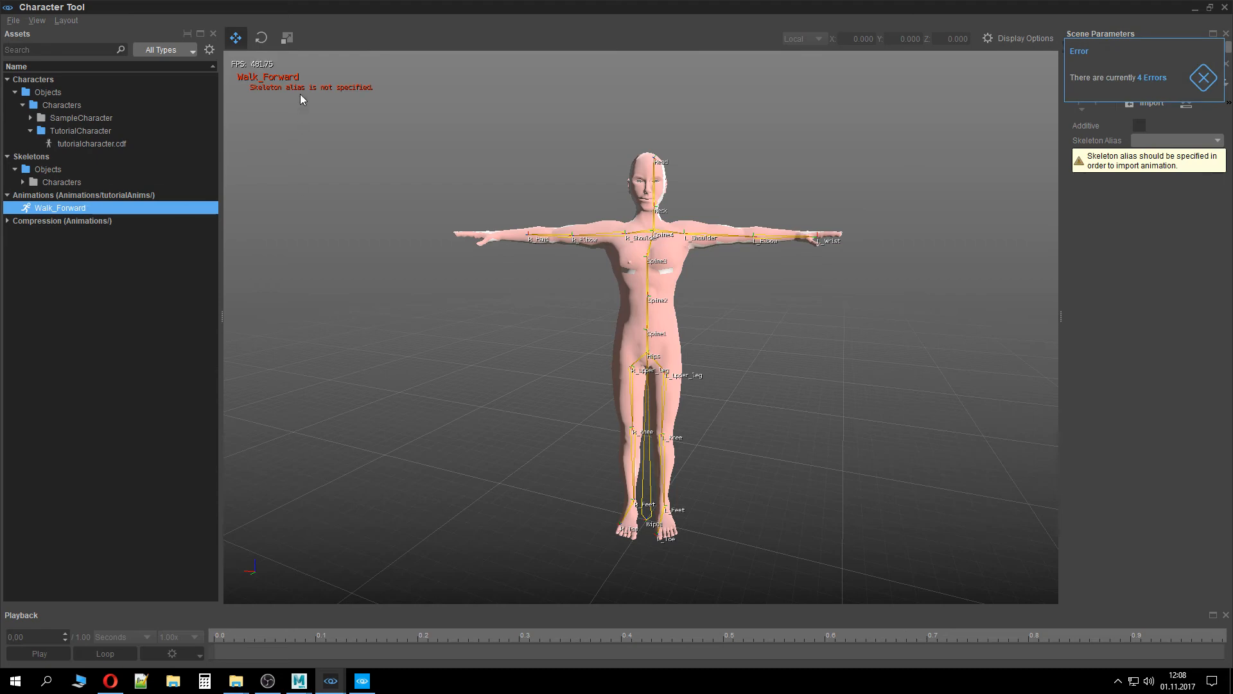
click(1188, 140)
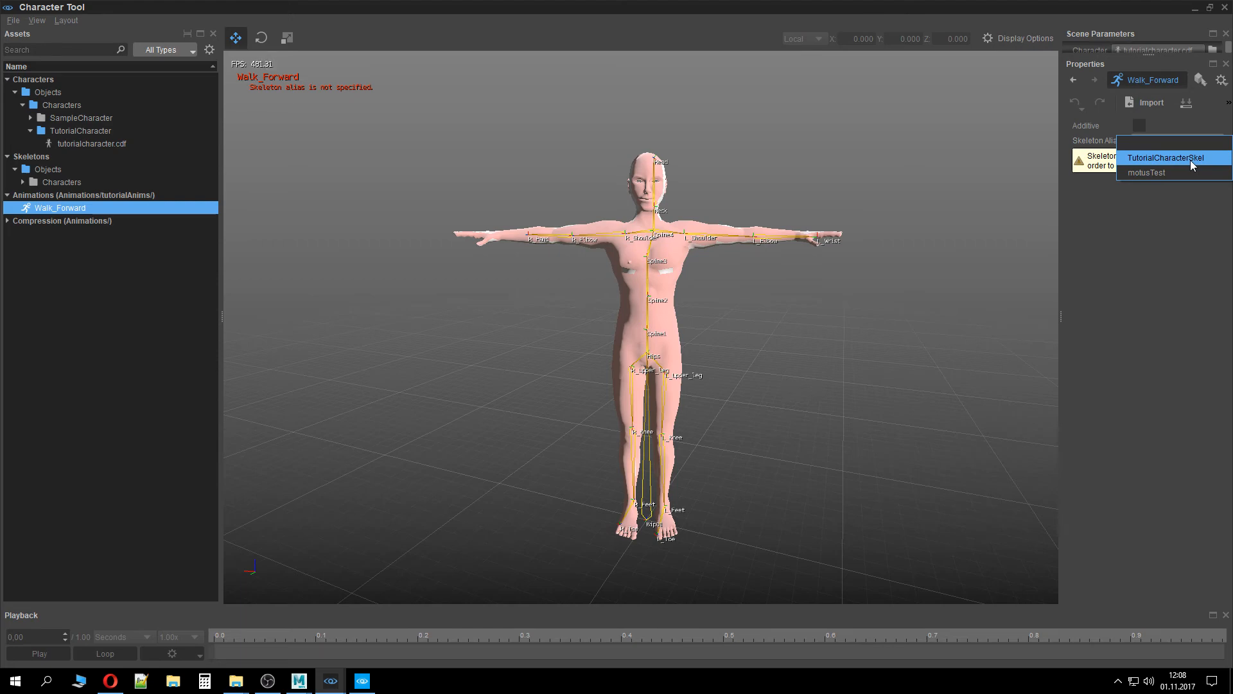
click(1190, 159)
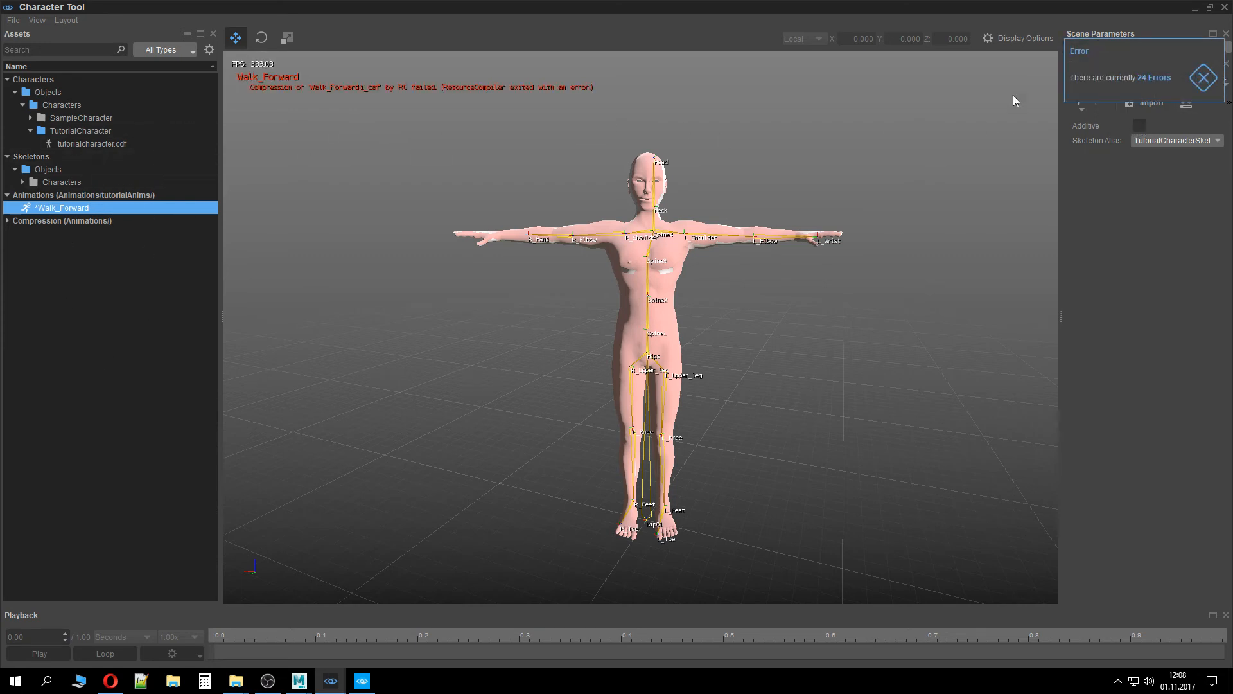
Close the Character Tool, saving the modified Walk_Forward.animsettings file
click(1095, 93)
click(83, 205)
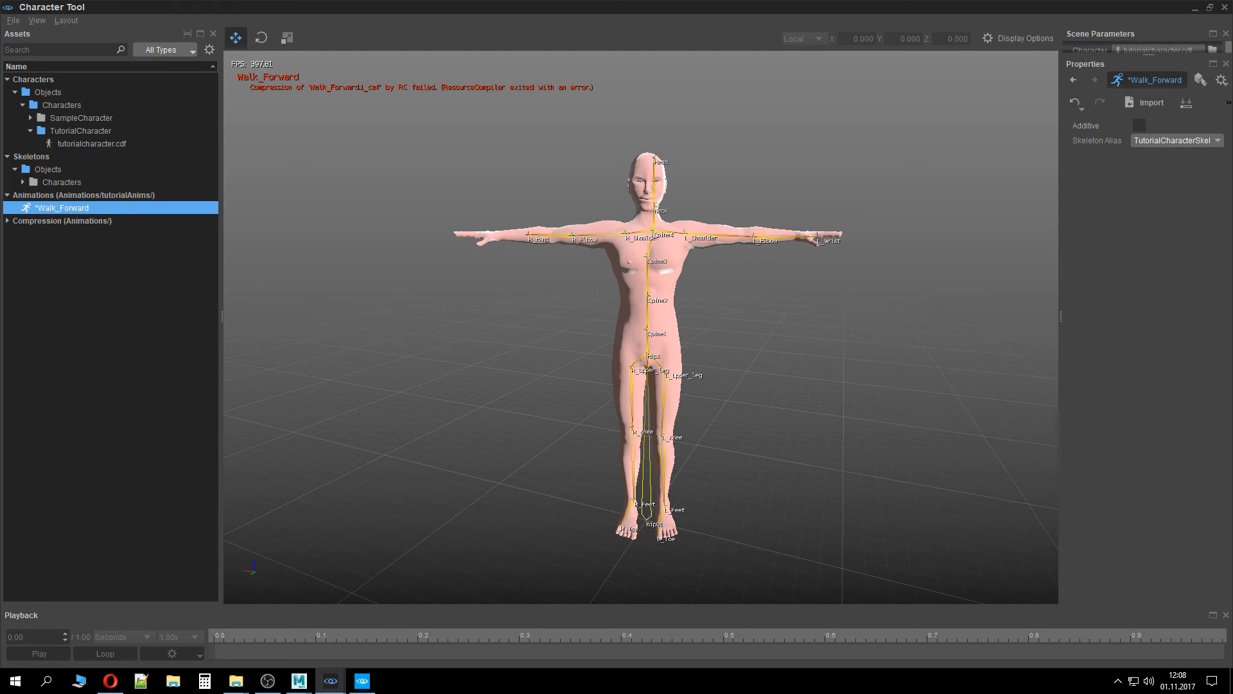
click(1225, 7)
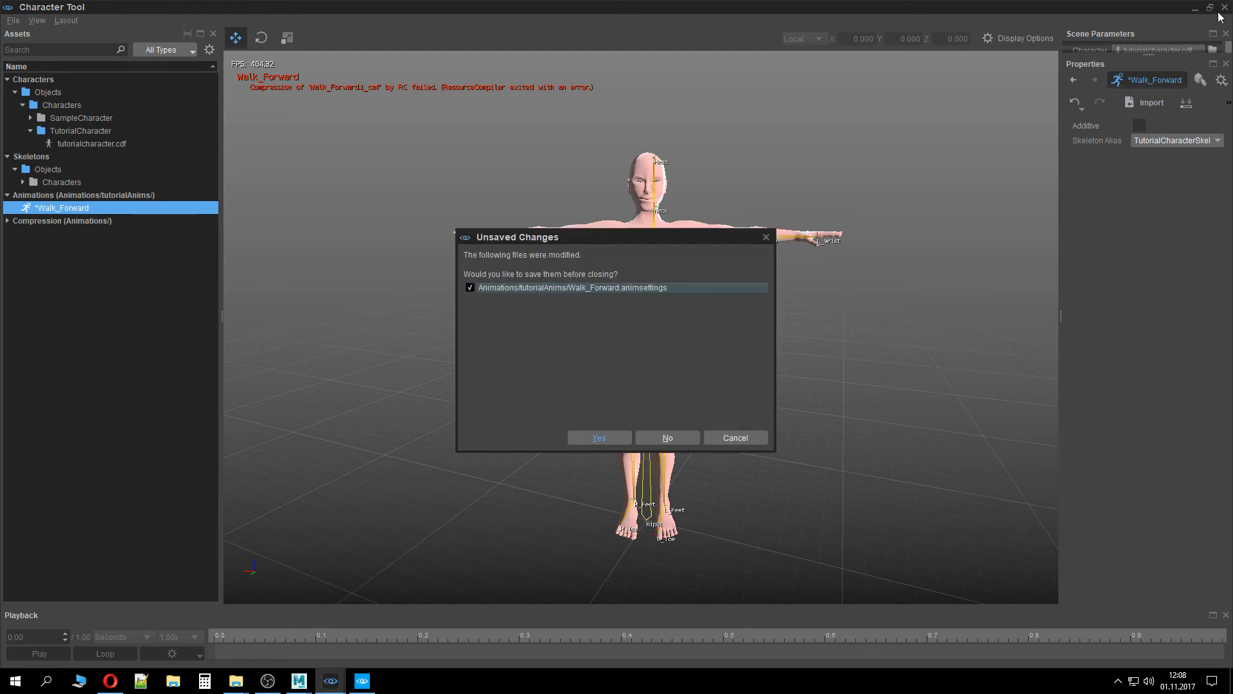
click(607, 438)
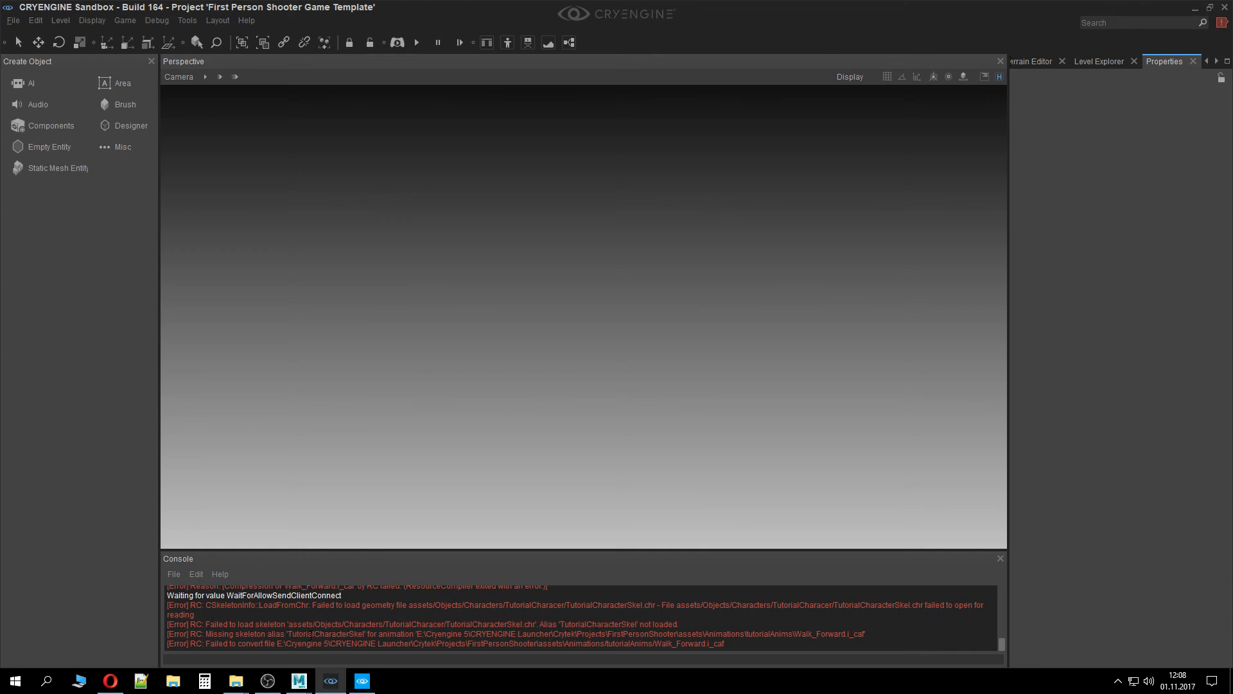
Close the Sandbox editor and browse the FirstPersonShooter project's Assets folder in the file explorer
click(1225, 8)
click(954, 110)
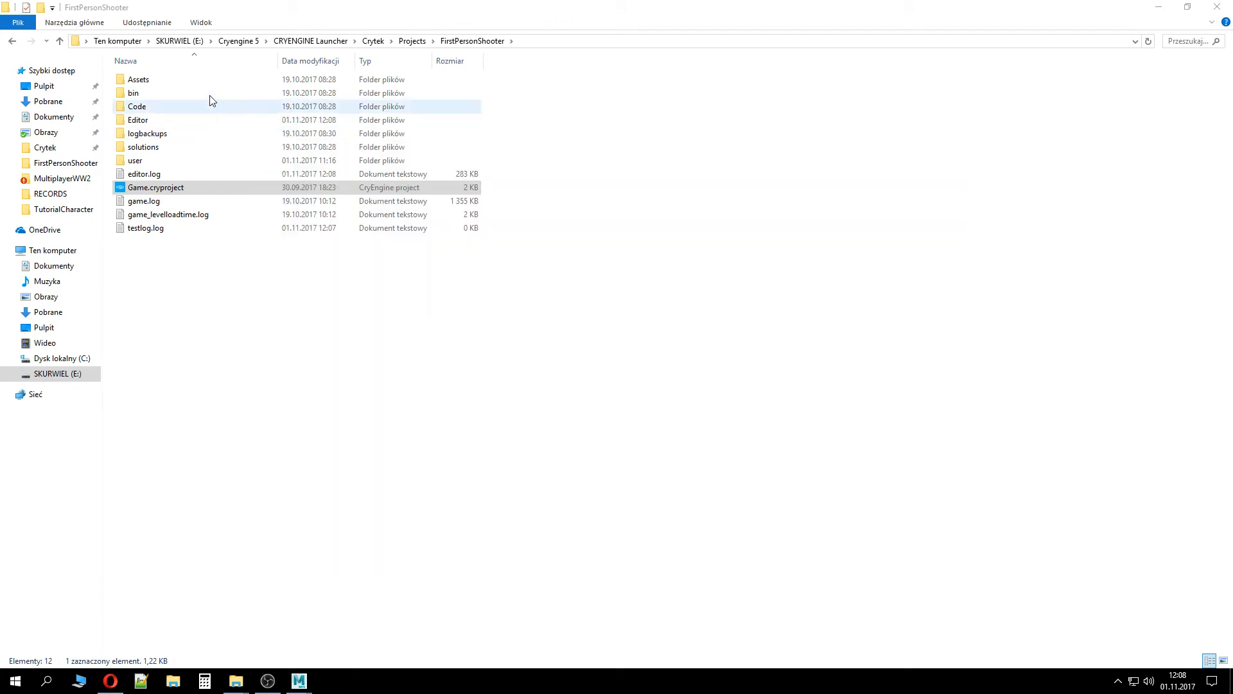
double_click(209, 80)
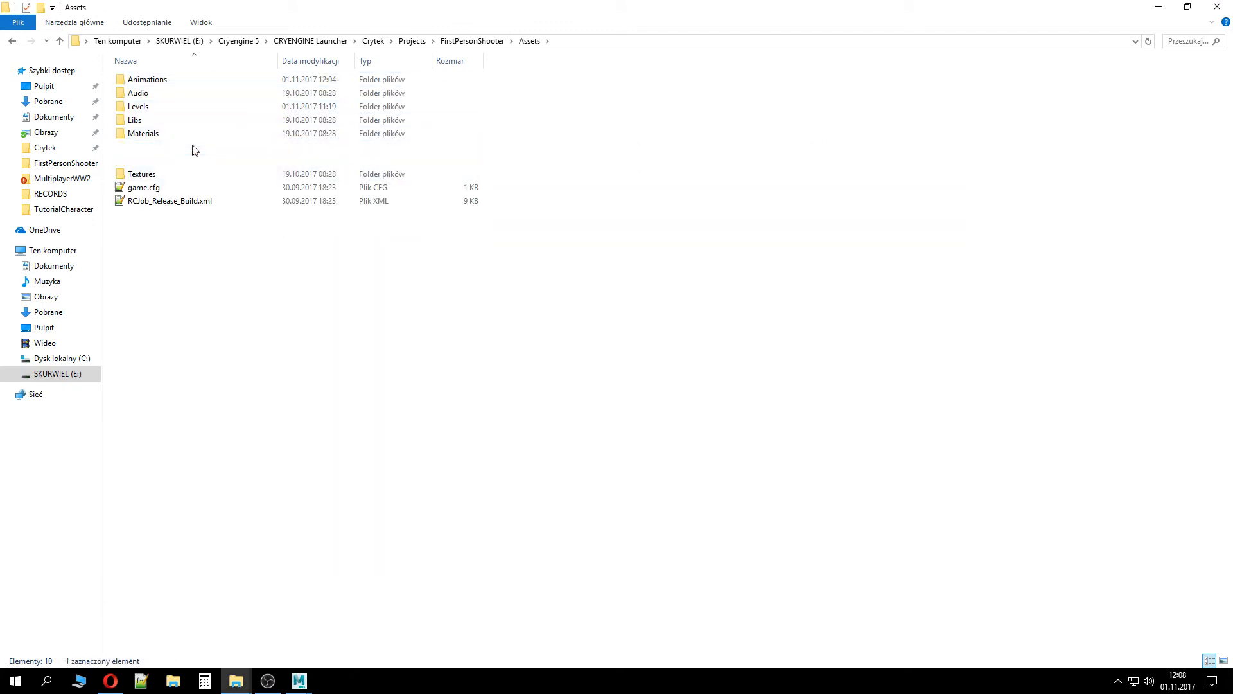
double_click(195, 148)
click(13, 41)
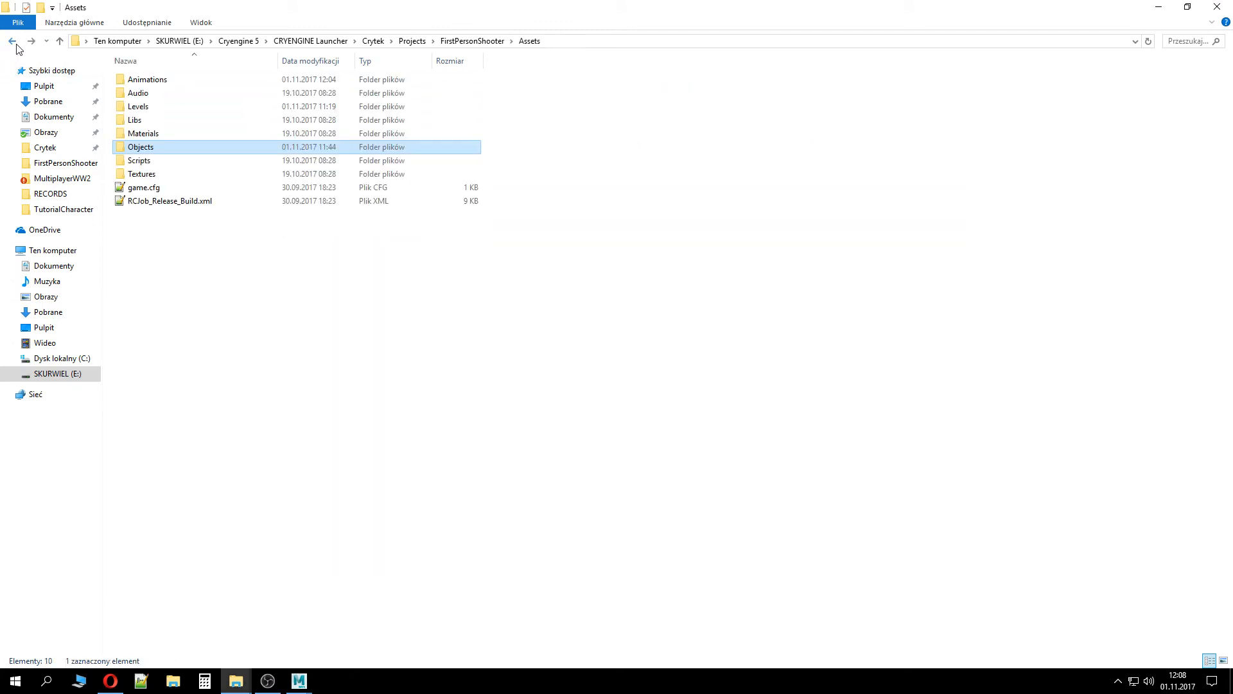
click(14, 42)
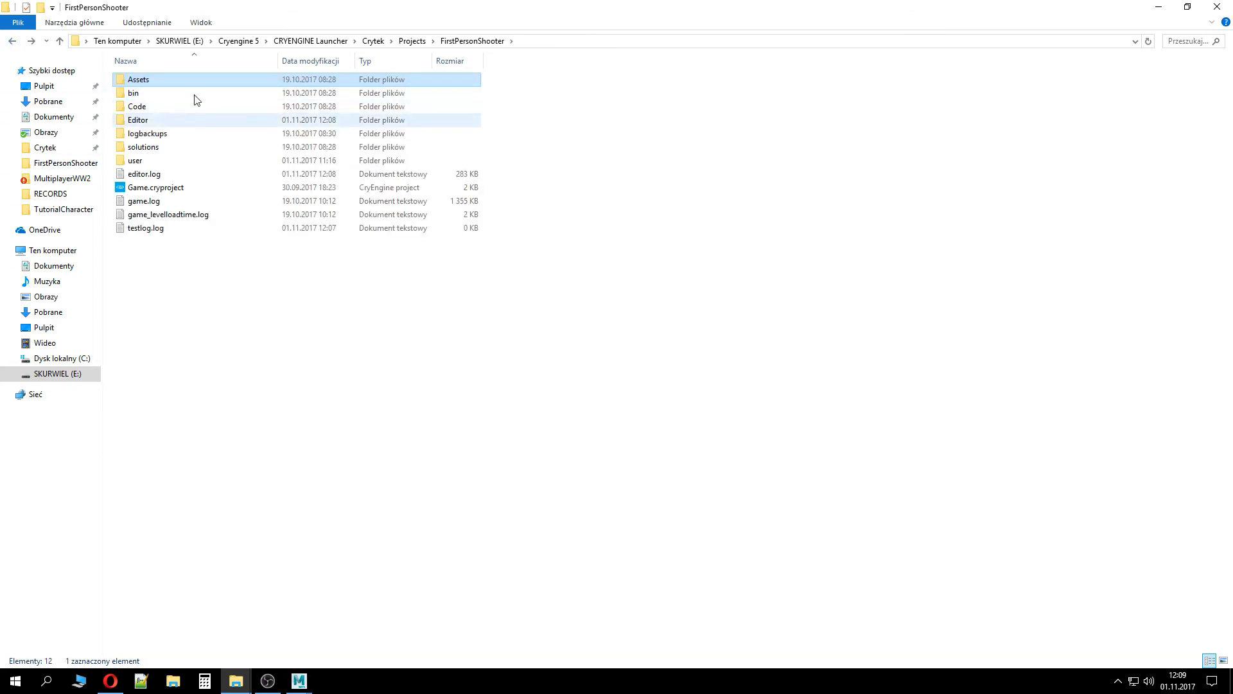
Open the CRYENGINE_5.4 Tools/rc folder in the file explorer
click(414, 41)
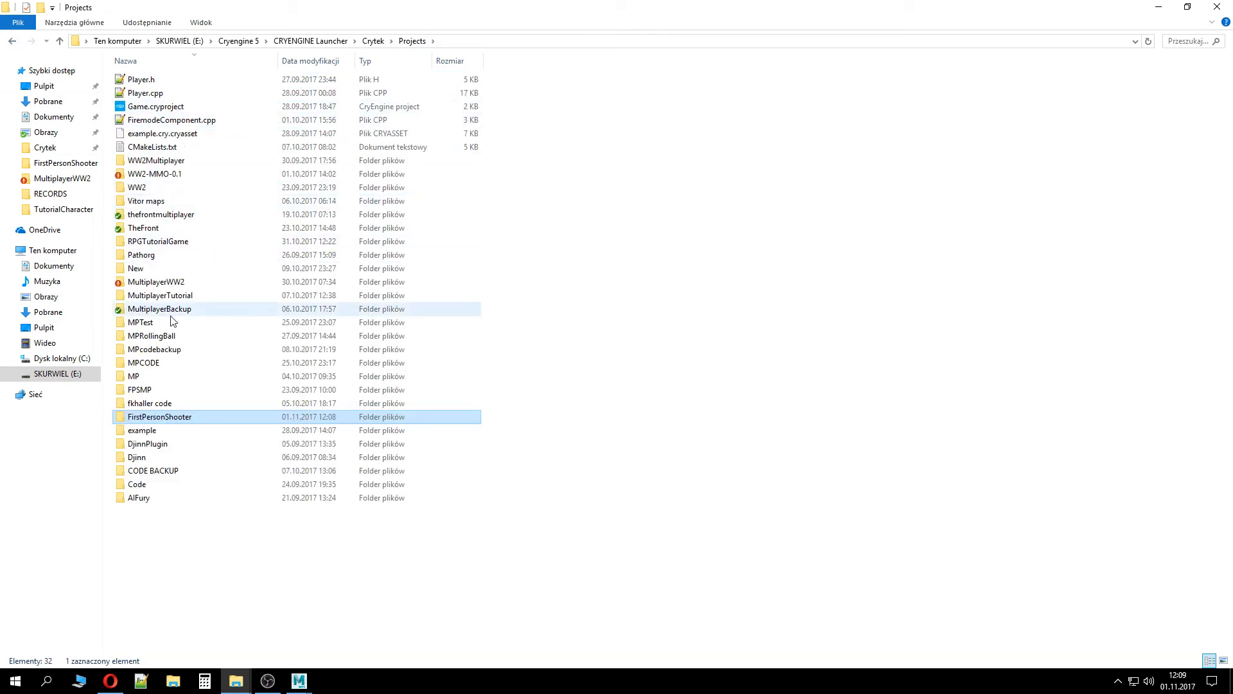
click(375, 41)
click(170, 164)
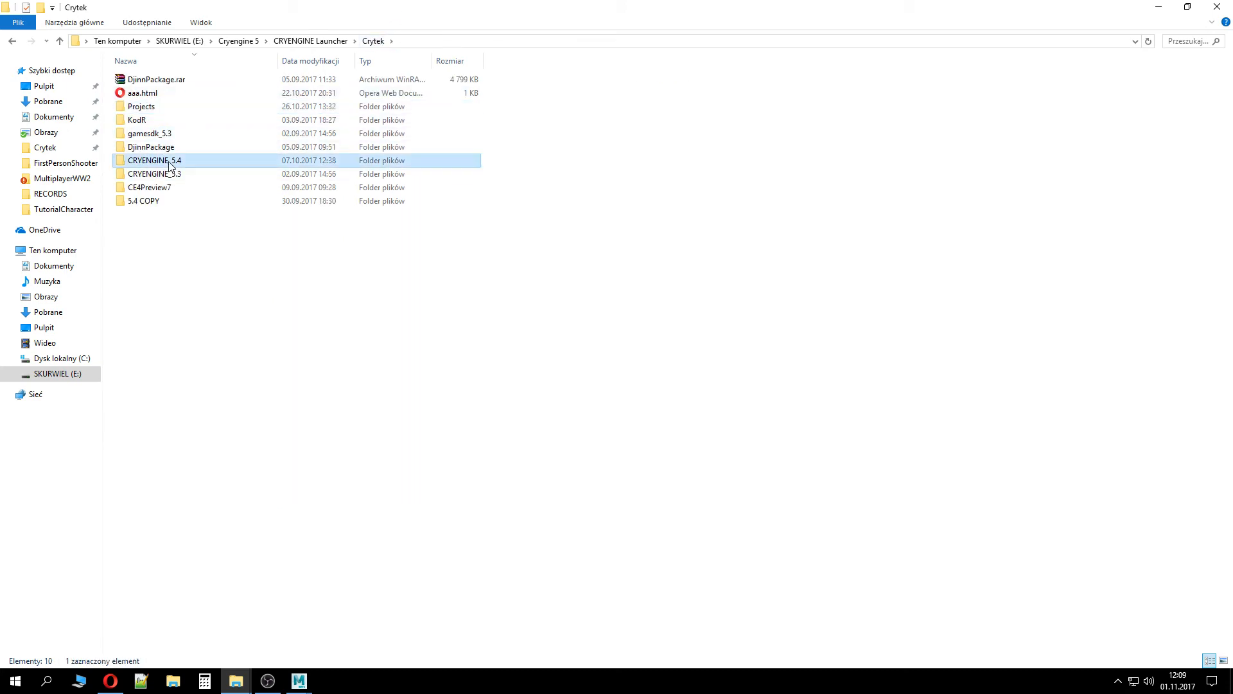
double_click(171, 164)
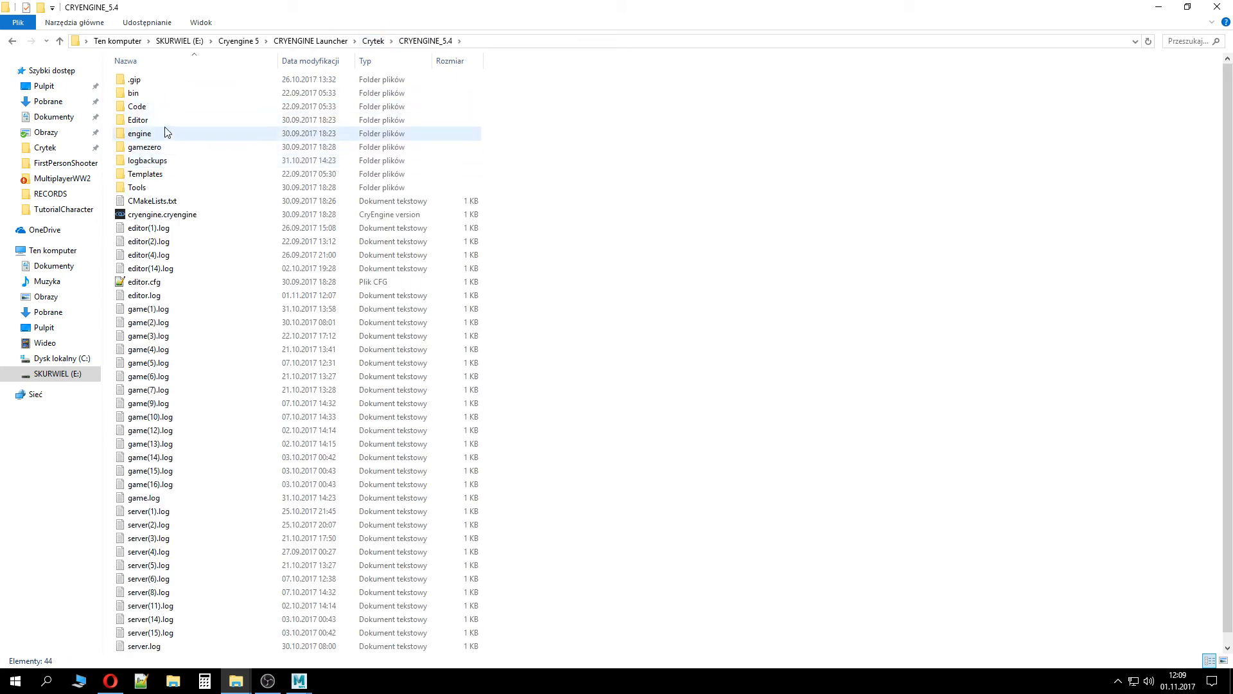
double_click(157, 188)
double_click(159, 378)
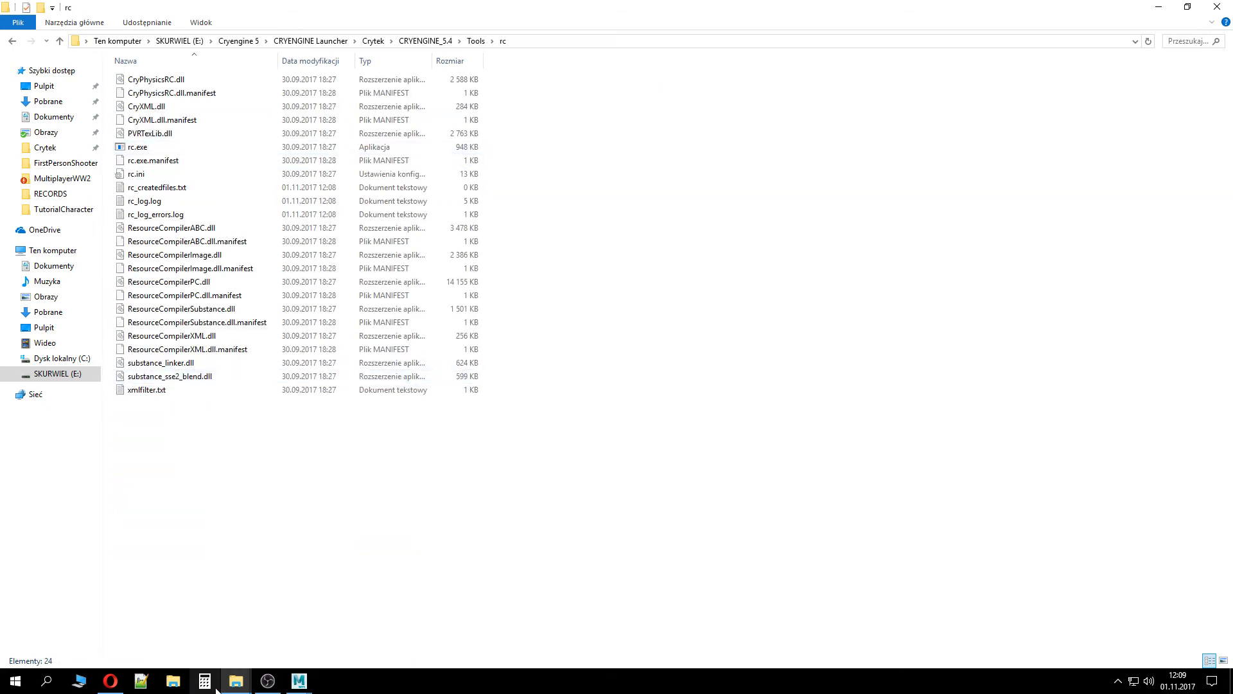
Bring up the TutorialCharacter folder window and drop Walk_Forward.i_caf onto rc.exe to compile it
mouse_move(236, 682)
click(161, 614)
double_click(310, 15)
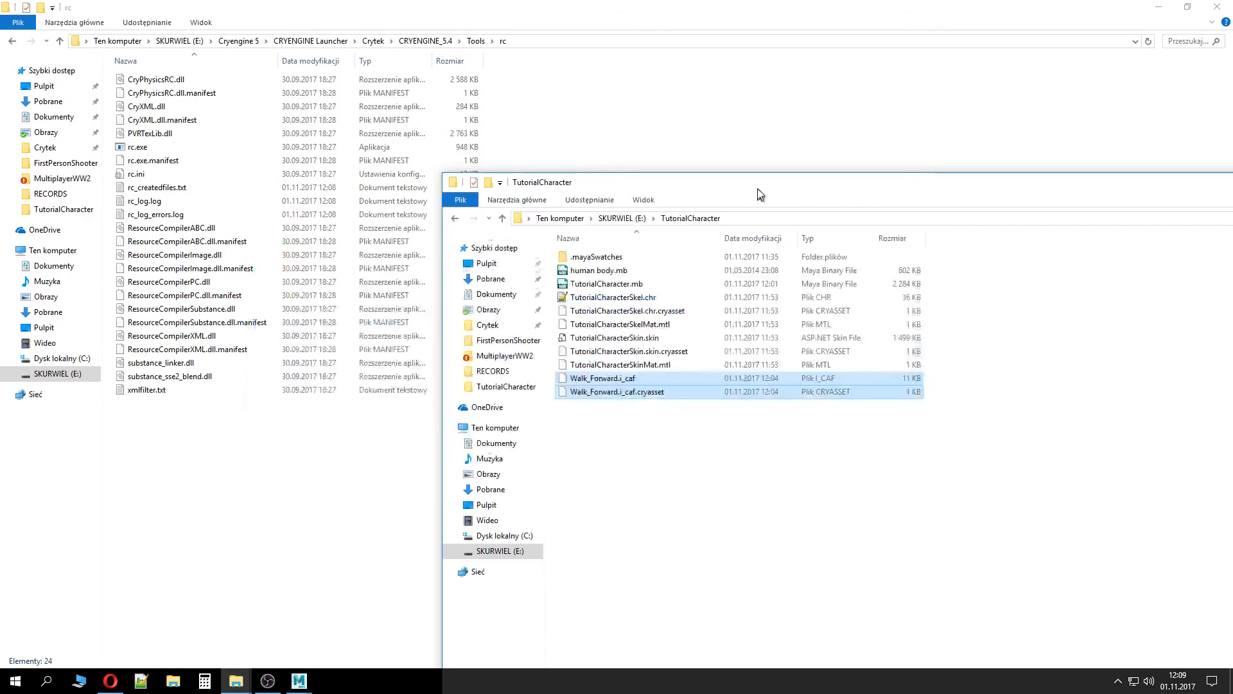
click(603, 306)
drag(602, 306, 146, 146)
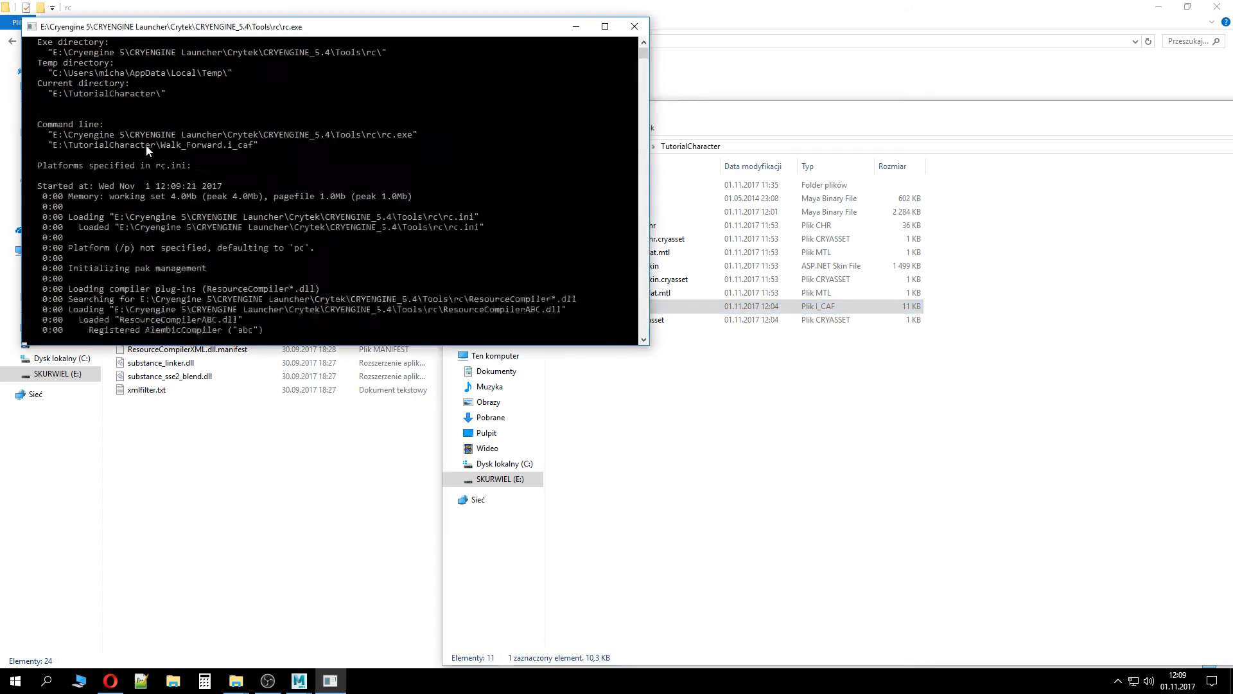
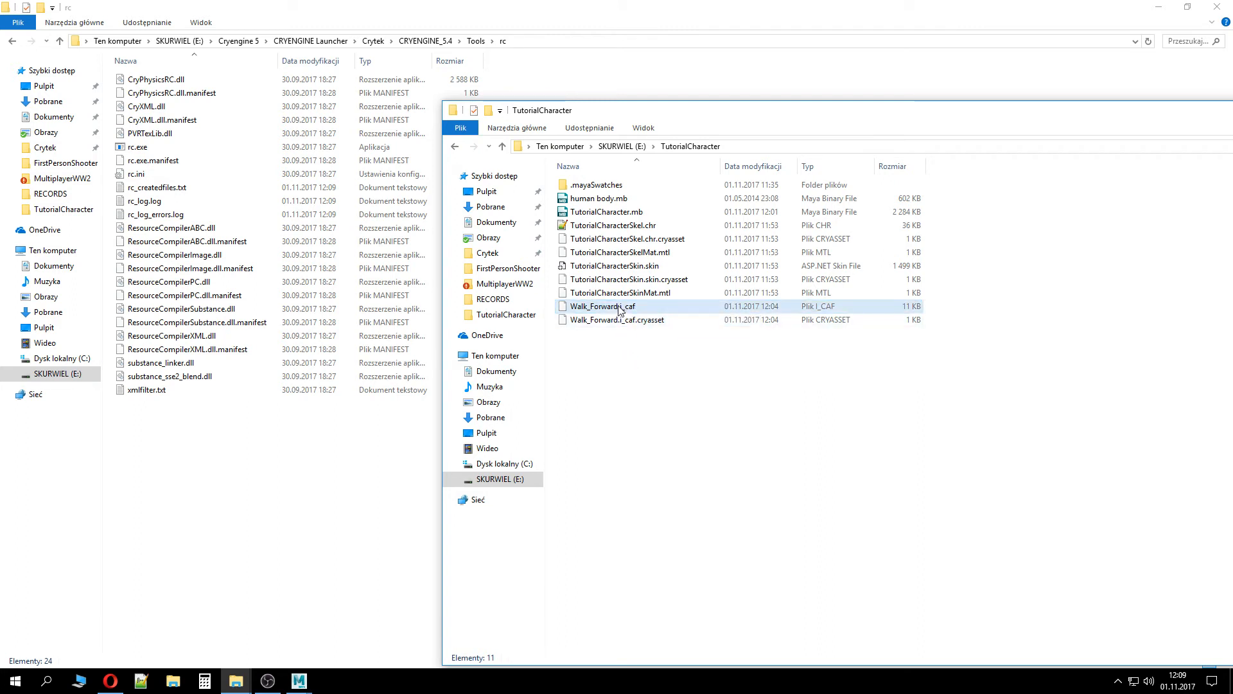
Recompile Walk_Forward.i_caf with rc.exe, then return to Maya and close the Crytek Export window
drag(641, 314, 147, 149)
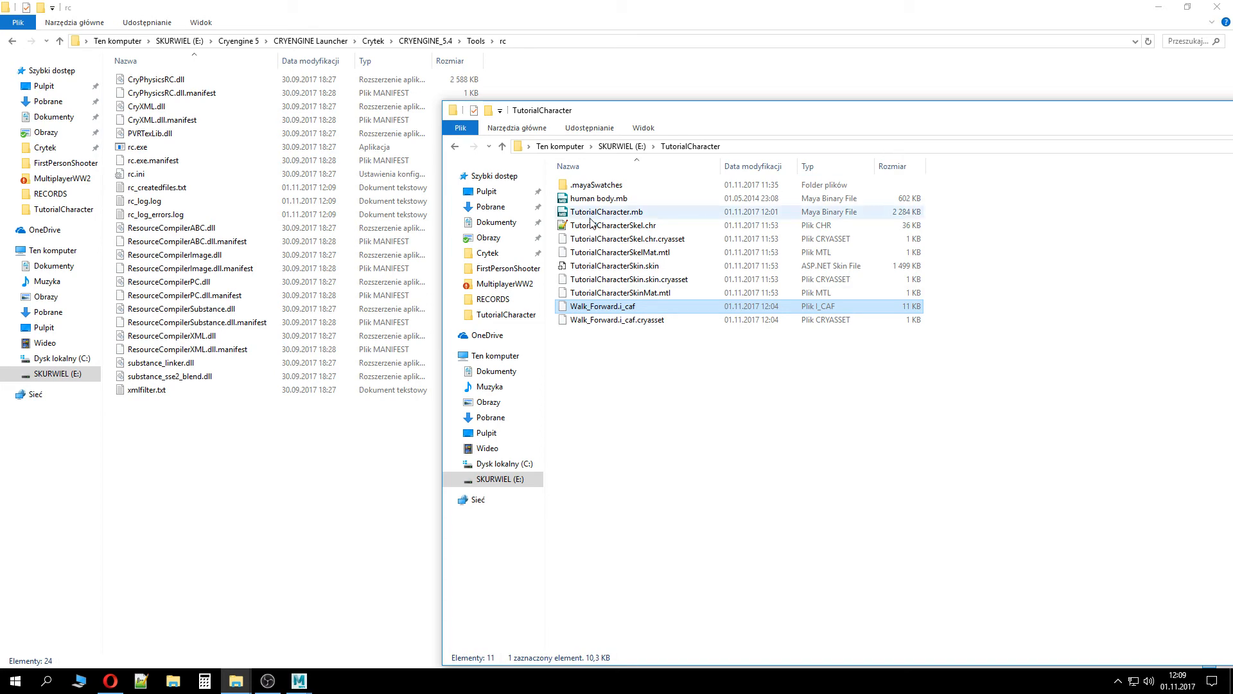
click(298, 680)
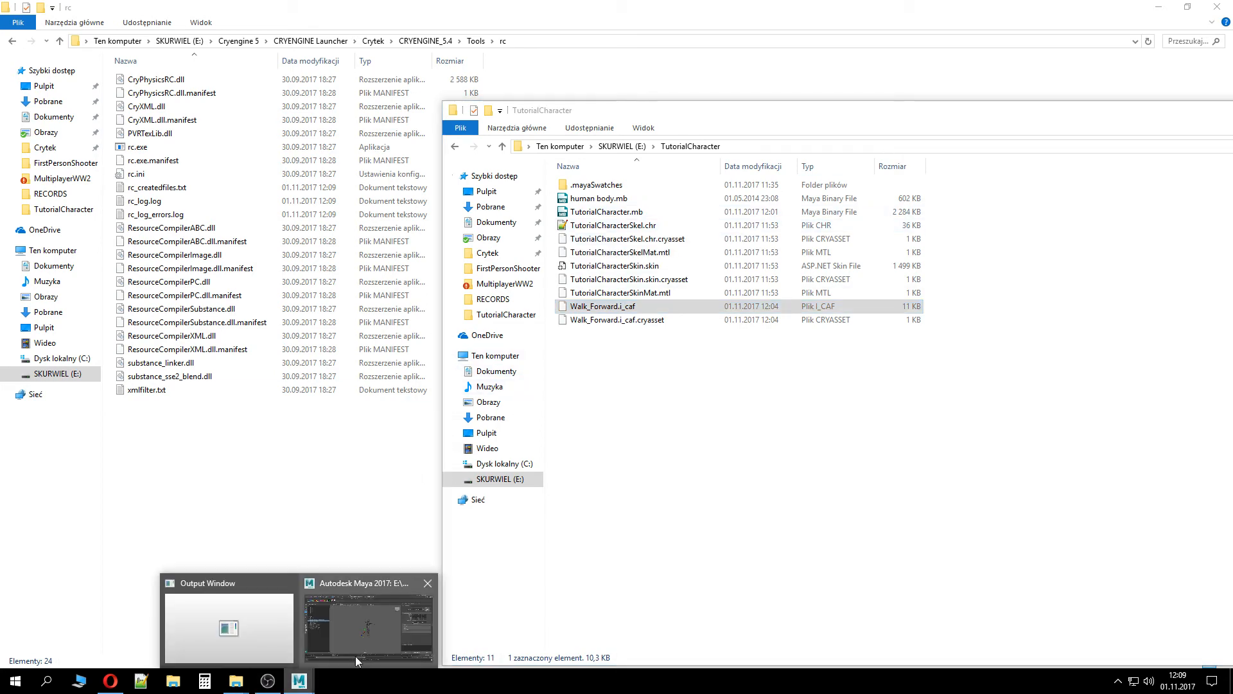
click(356, 656)
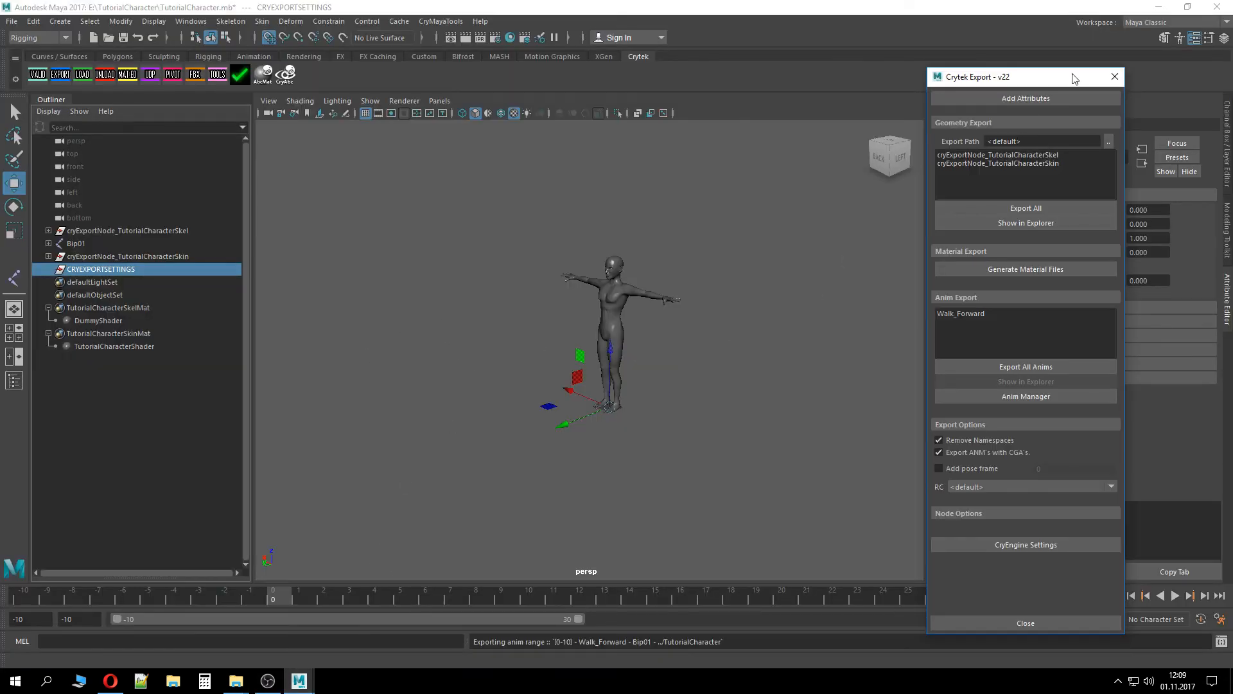
click(1116, 76)
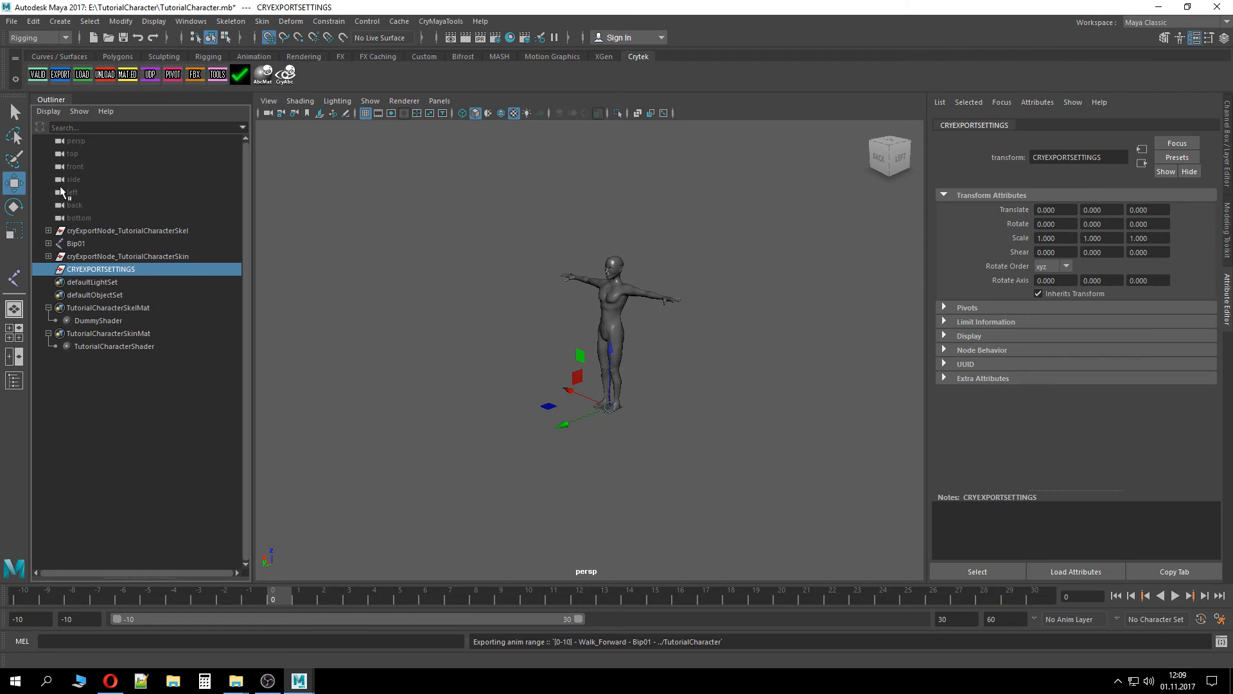
Select the Bip01 joint and delete its keys at frame 10 on the timeline
click(122, 252)
double_click(119, 248)
click(96, 244)
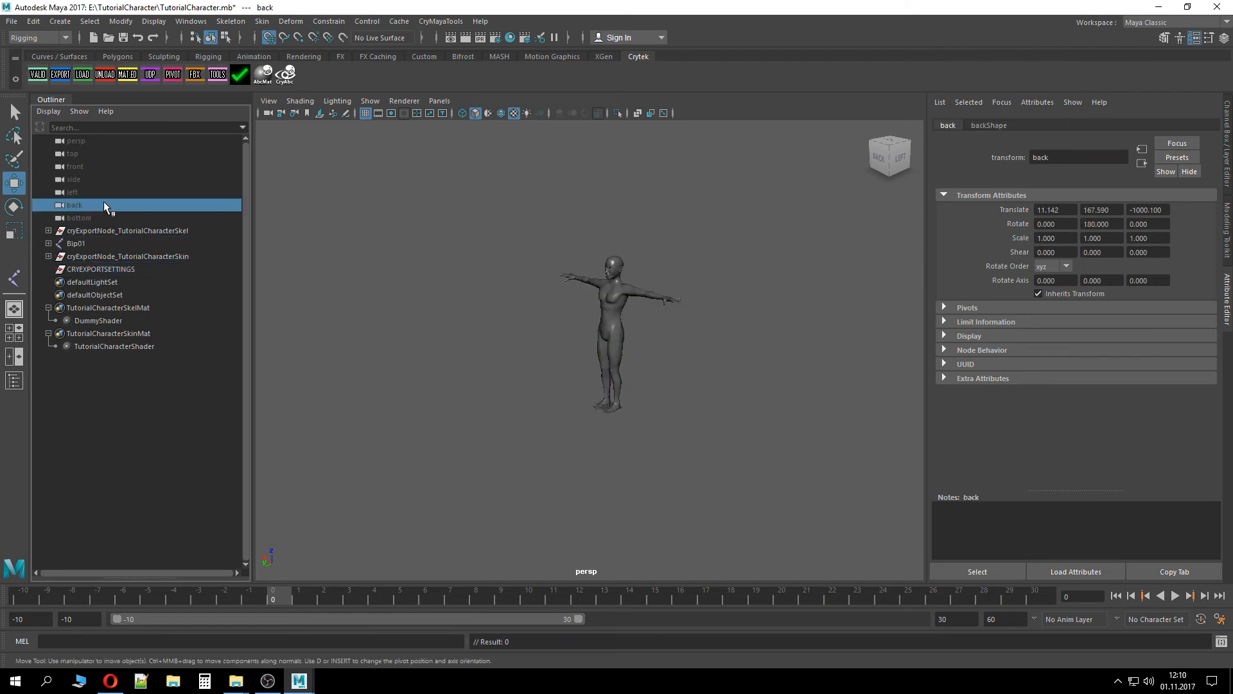
click(524, 599)
right_click(524, 599)
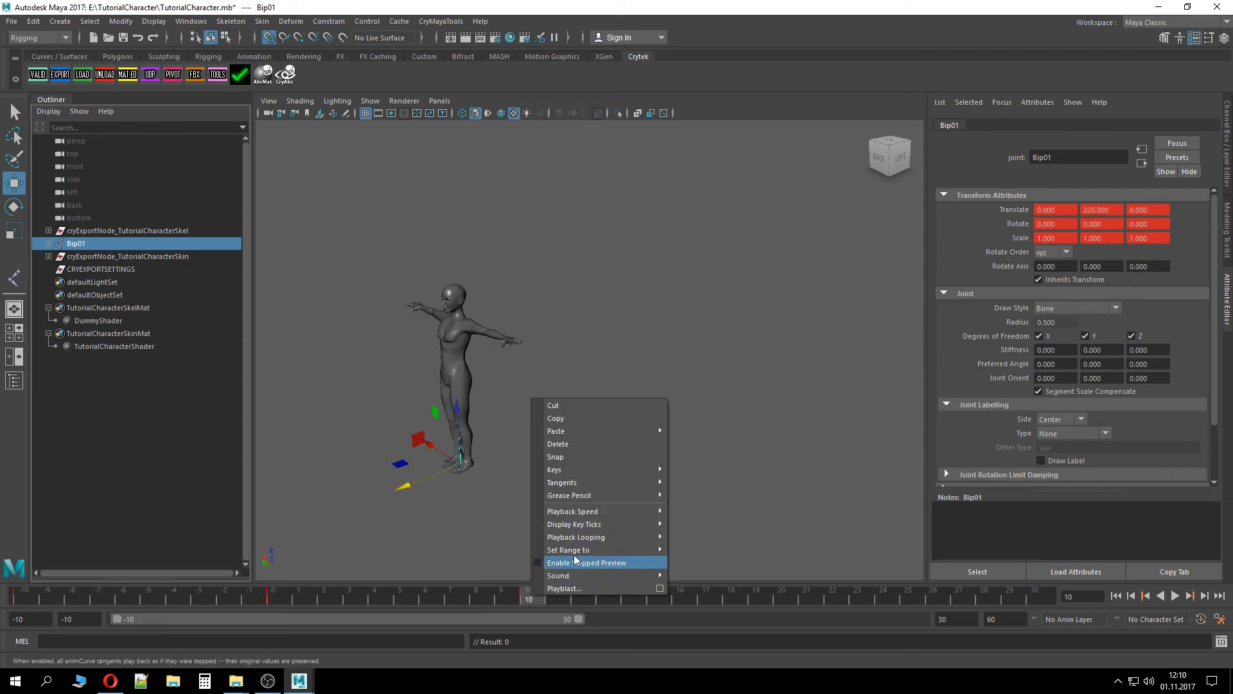
mouse_move(598, 469)
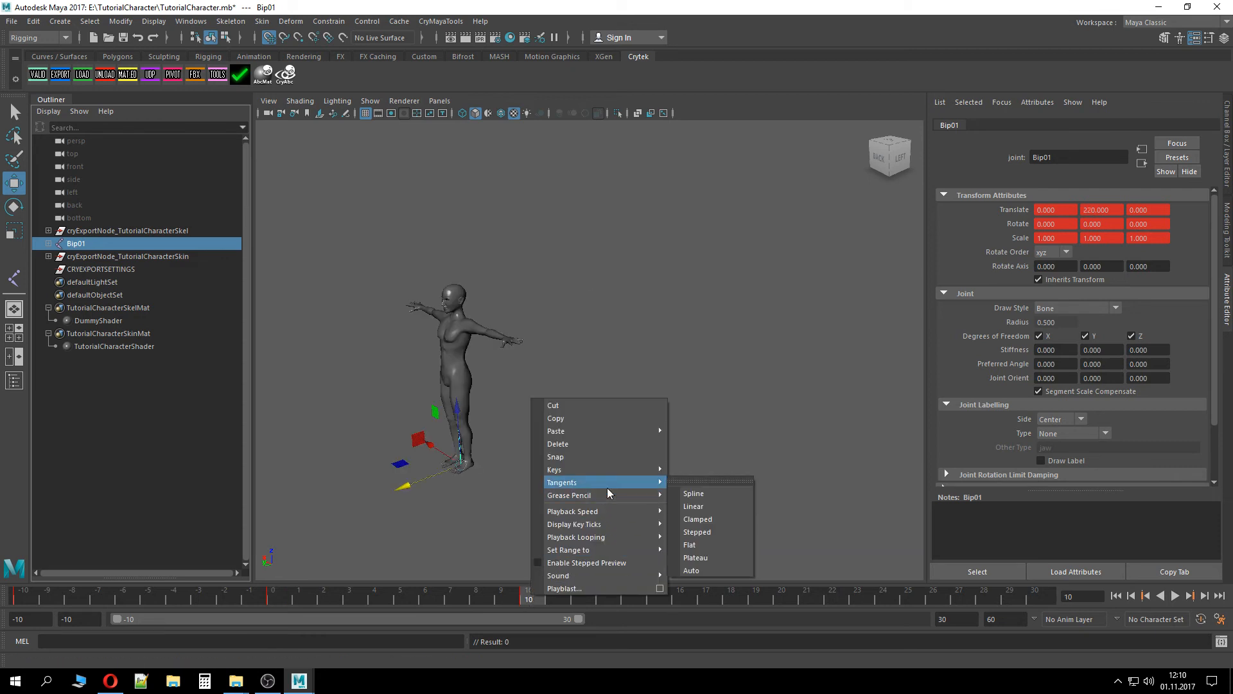
click(573, 443)
drag(429, 604, 283, 600)
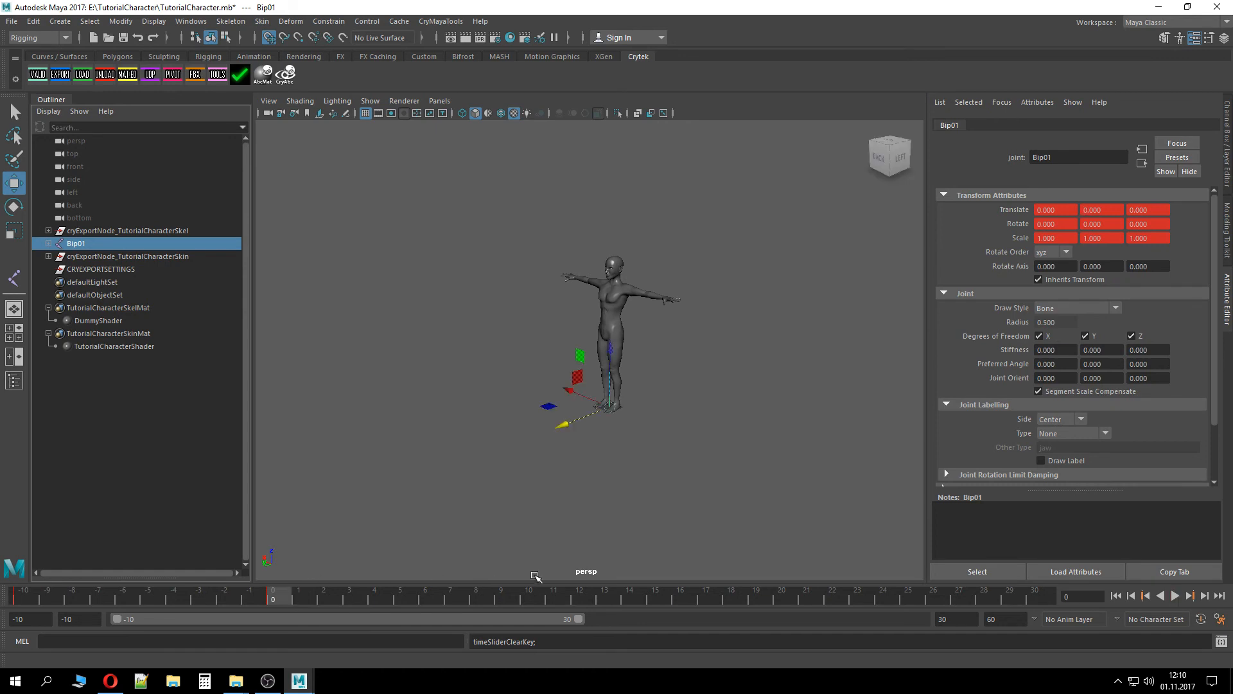
Select the Hips joint under Bip01 and undo the last transform change
click(48, 243)
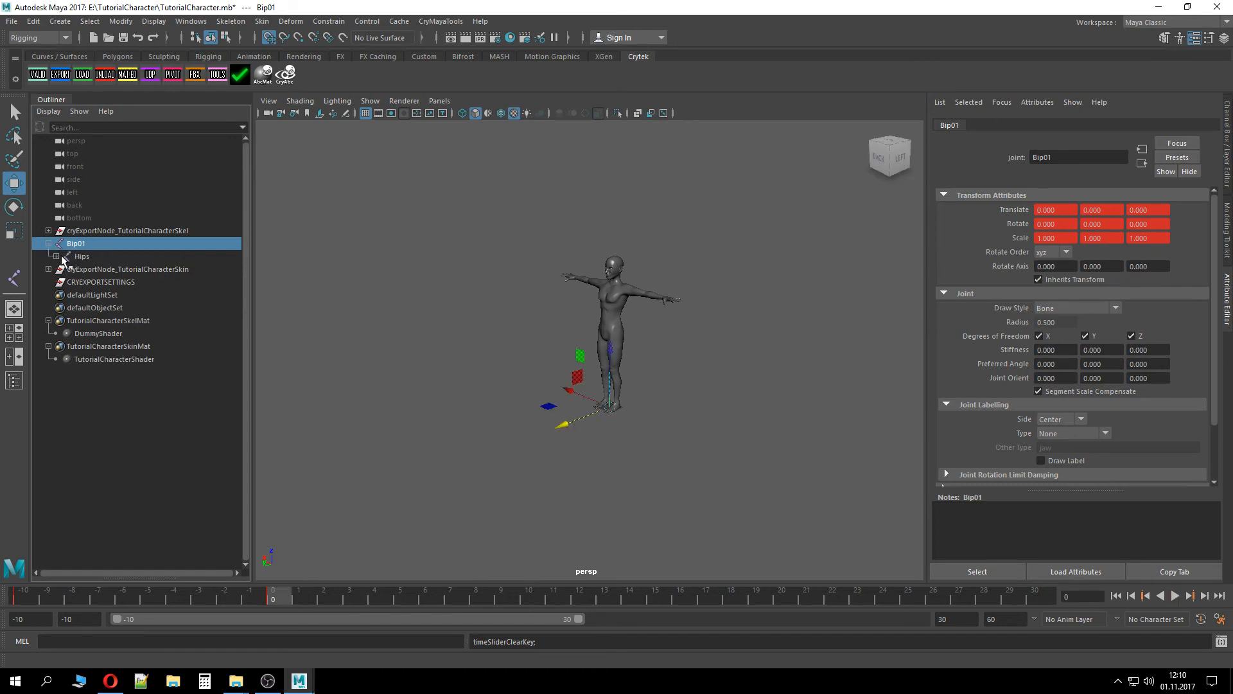
click(67, 257)
drag(566, 350, 536, 352)
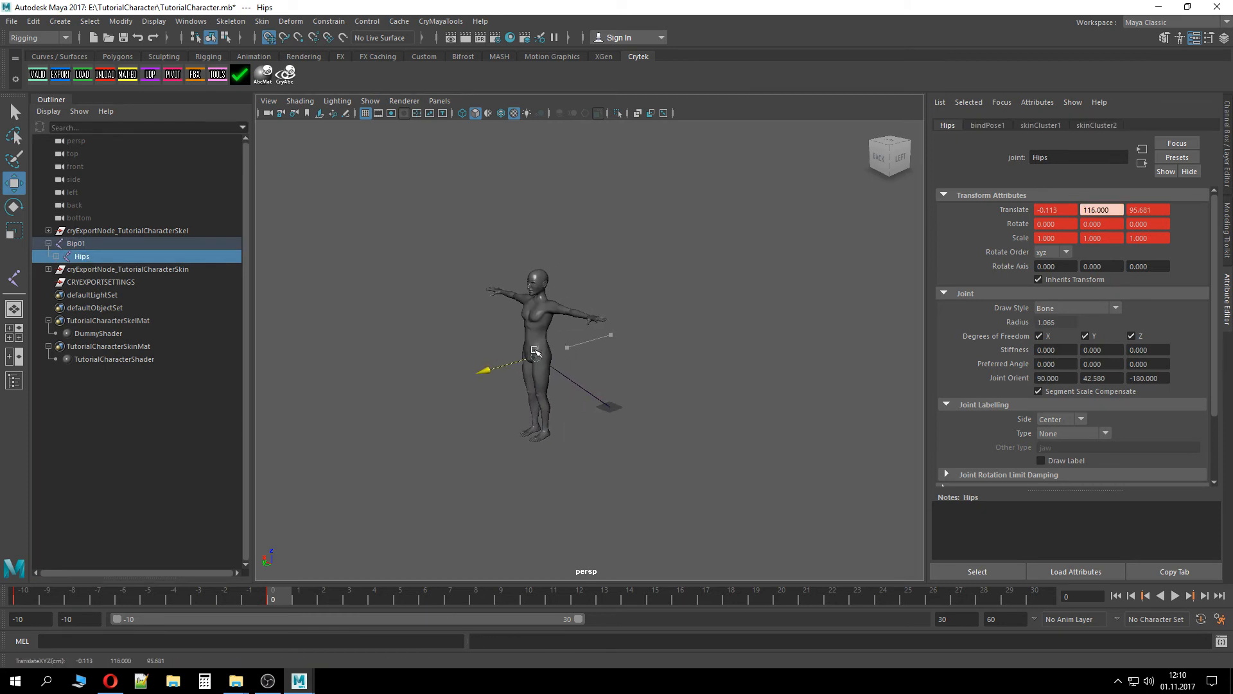
key(ctrl+z)
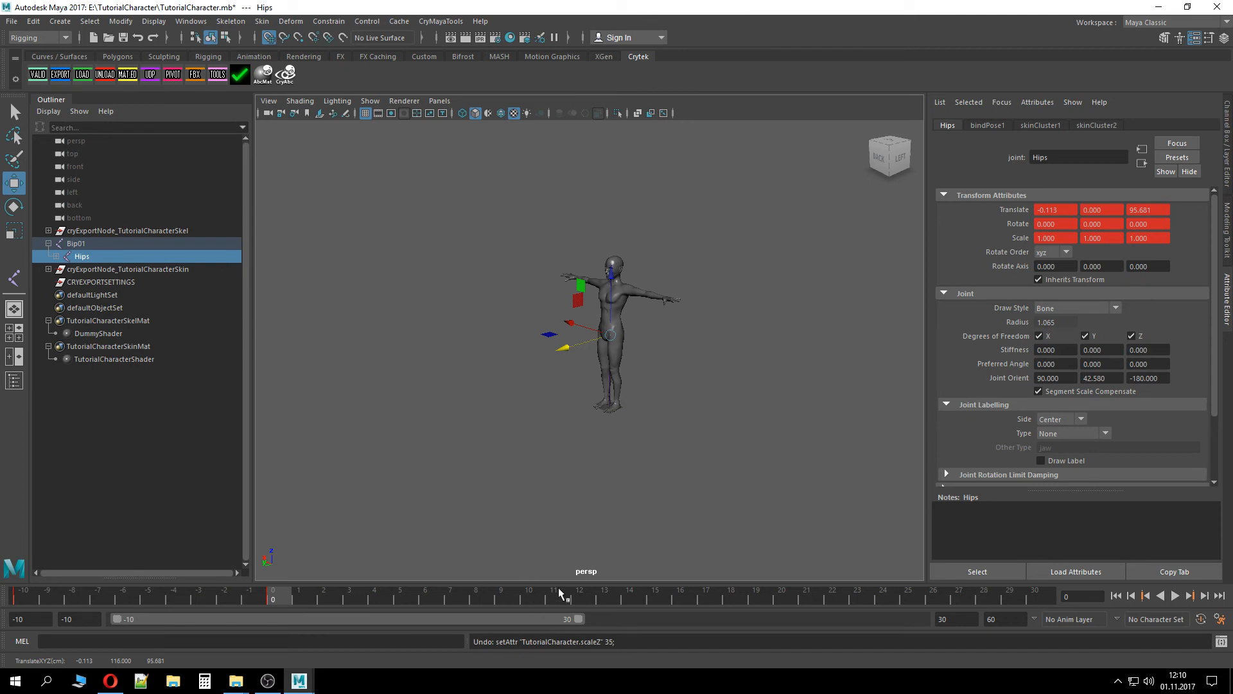
Save the scene and set a key on the whole Bip01 joint hierarchy at frame 10
key(ctrl+s)
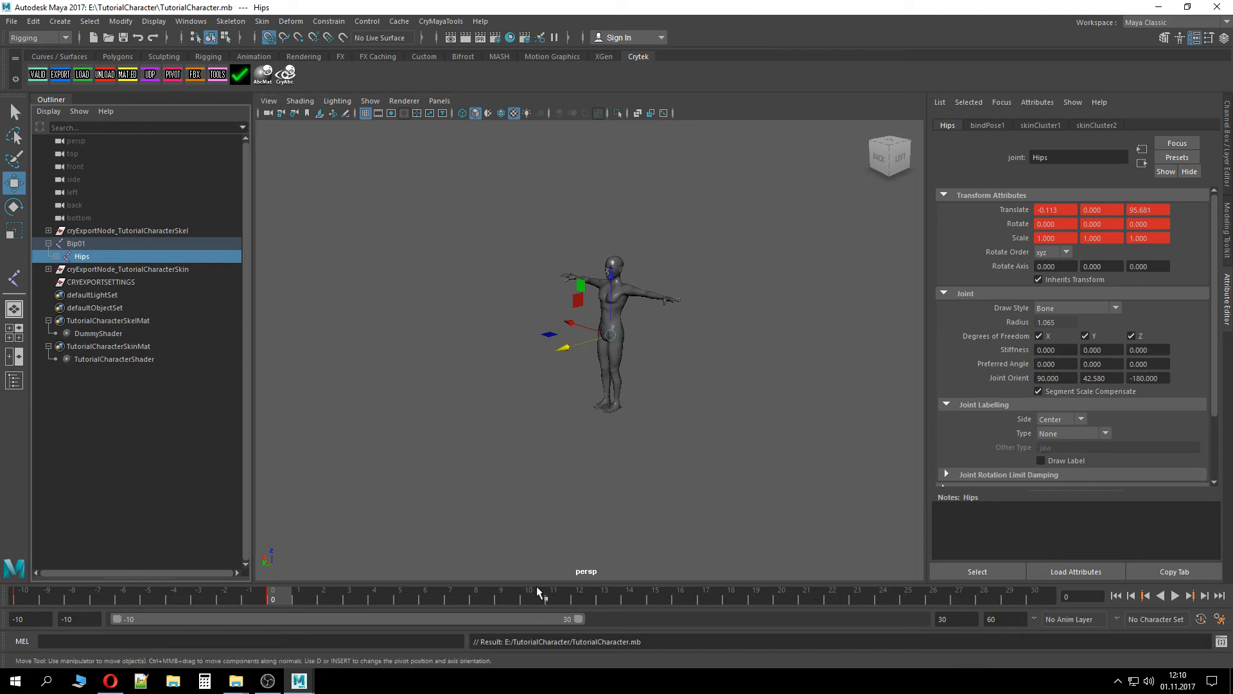
click(537, 599)
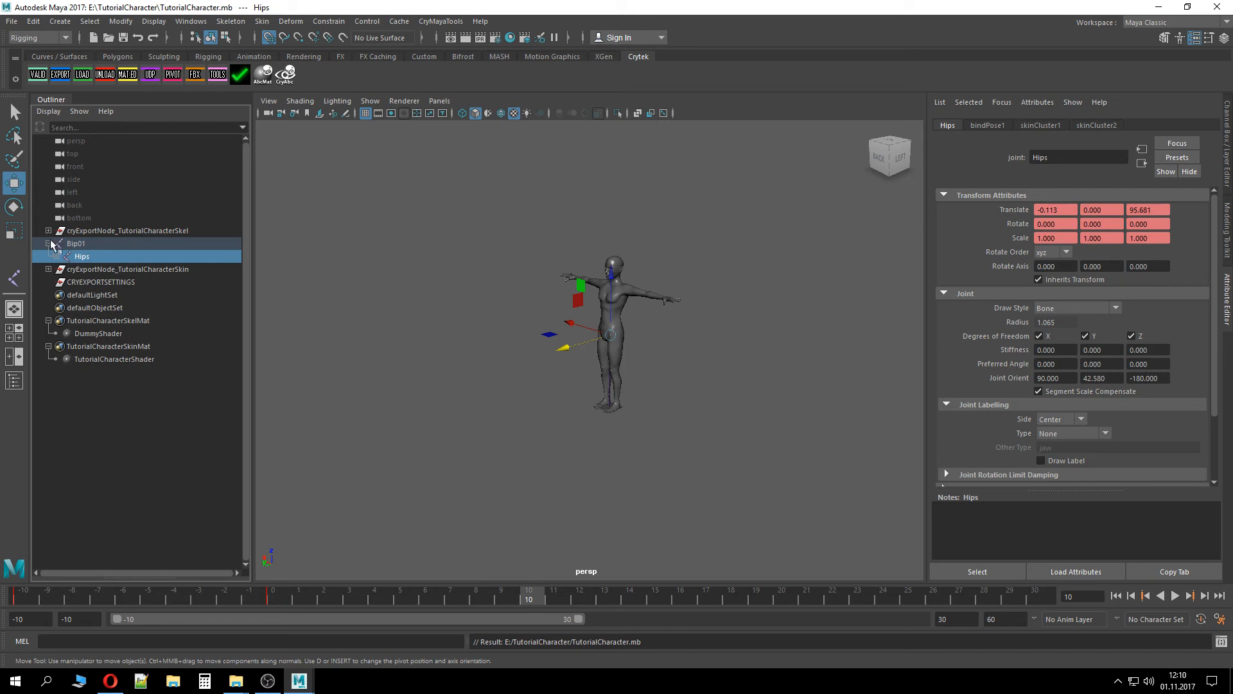
click(49, 244)
shift+click(49, 244)
click(76, 244)
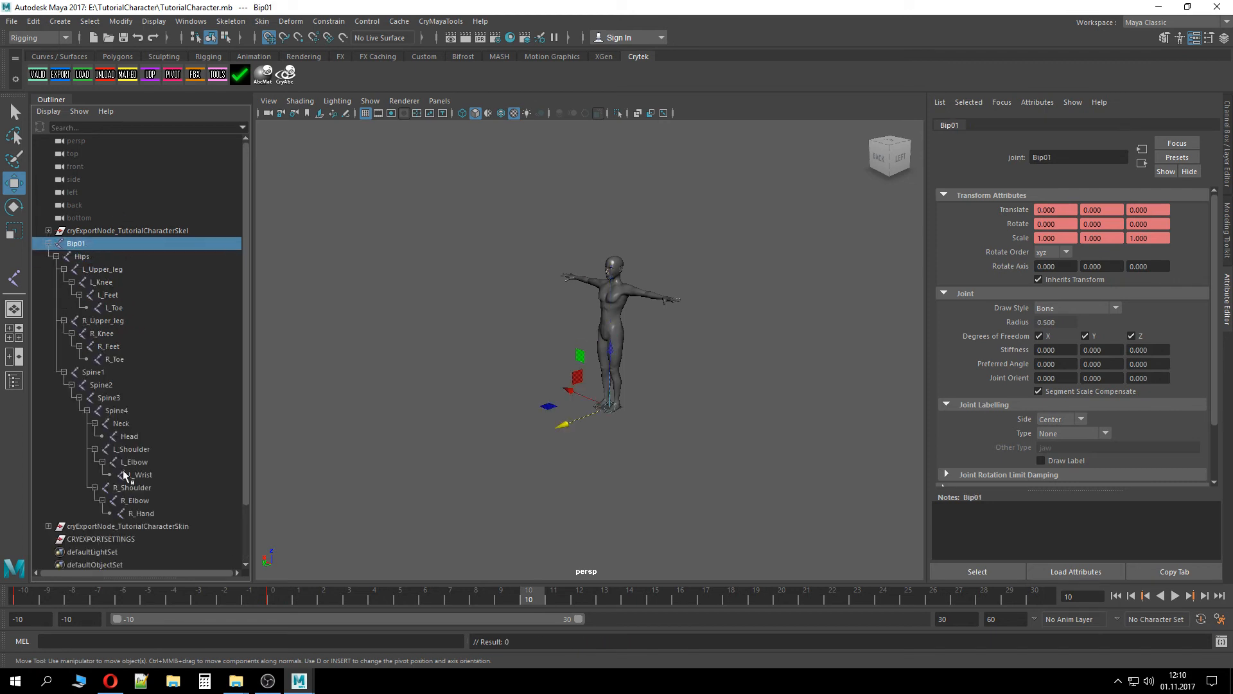
shift+click(135, 514)
key(s)
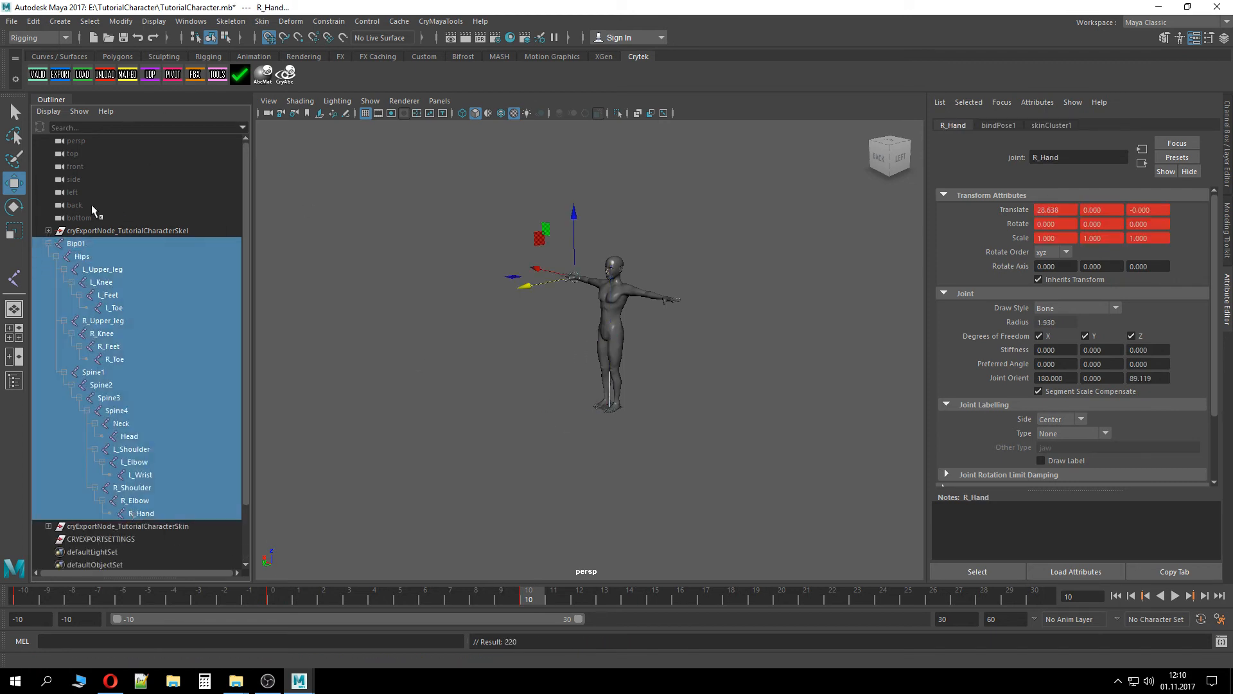
click(49, 244)
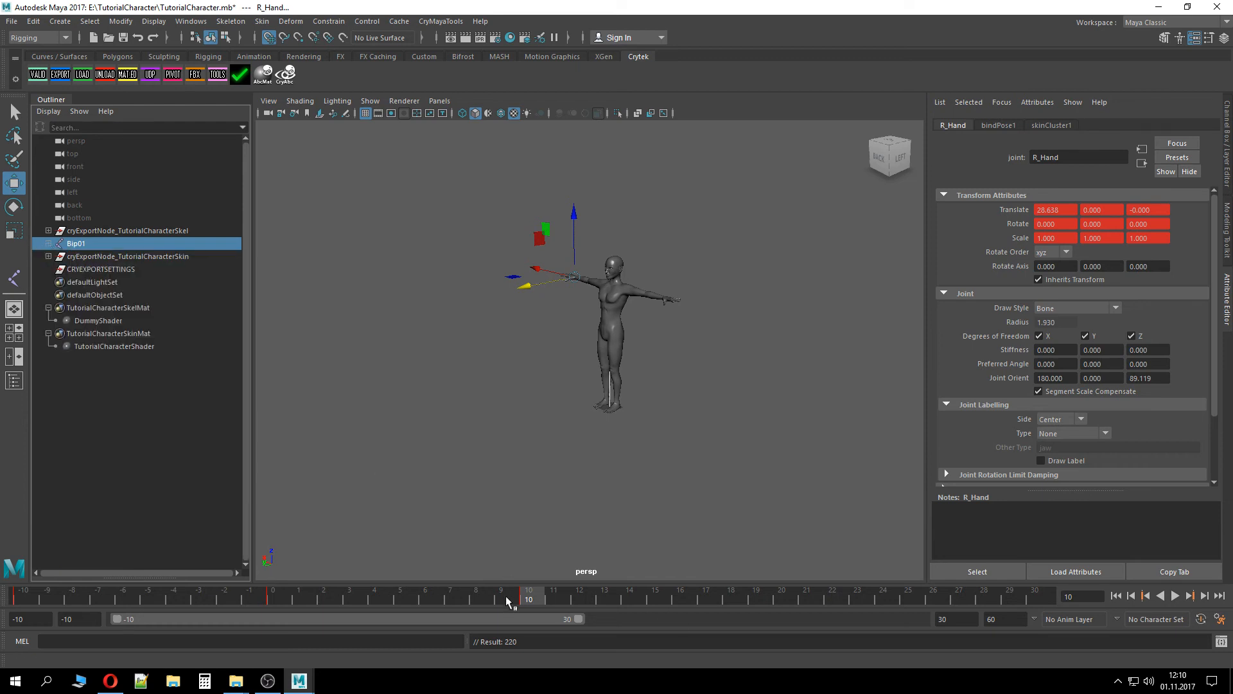
Validate the scene, then export all animations from the Crytek Export window
mouse_move(508, 600)
mouse_down()
mouse_move(298, 597)
mouse_move(502, 597)
mouse_up()
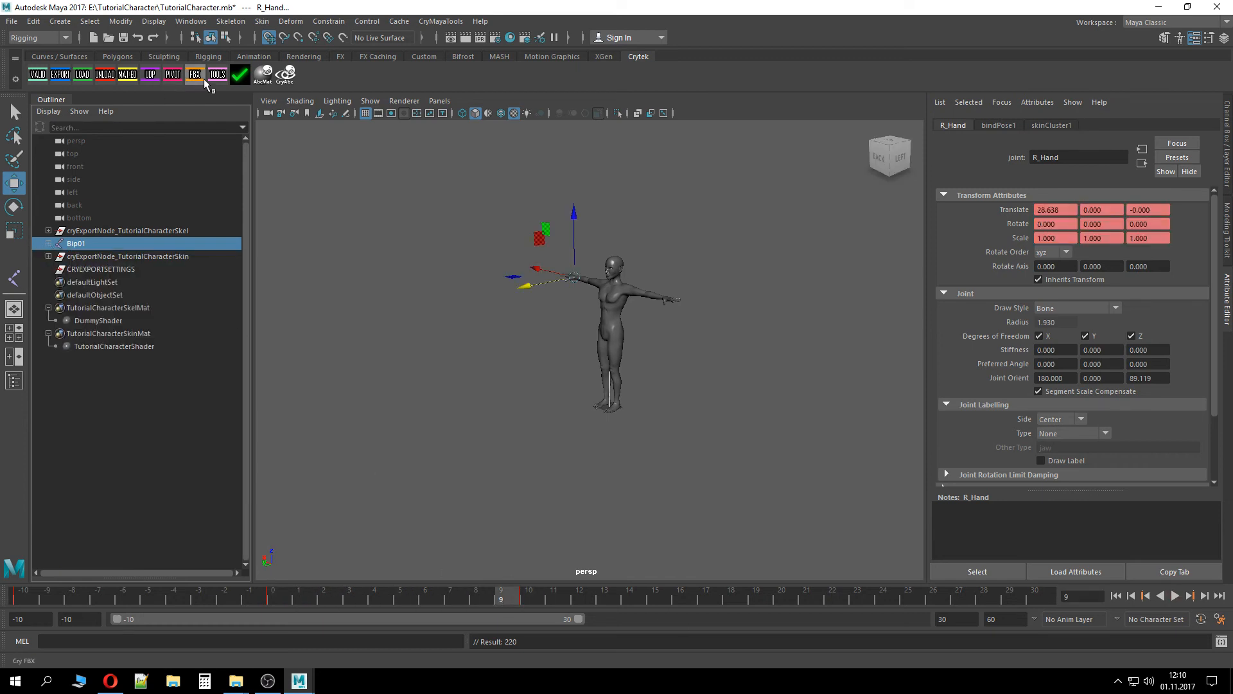
click(38, 74)
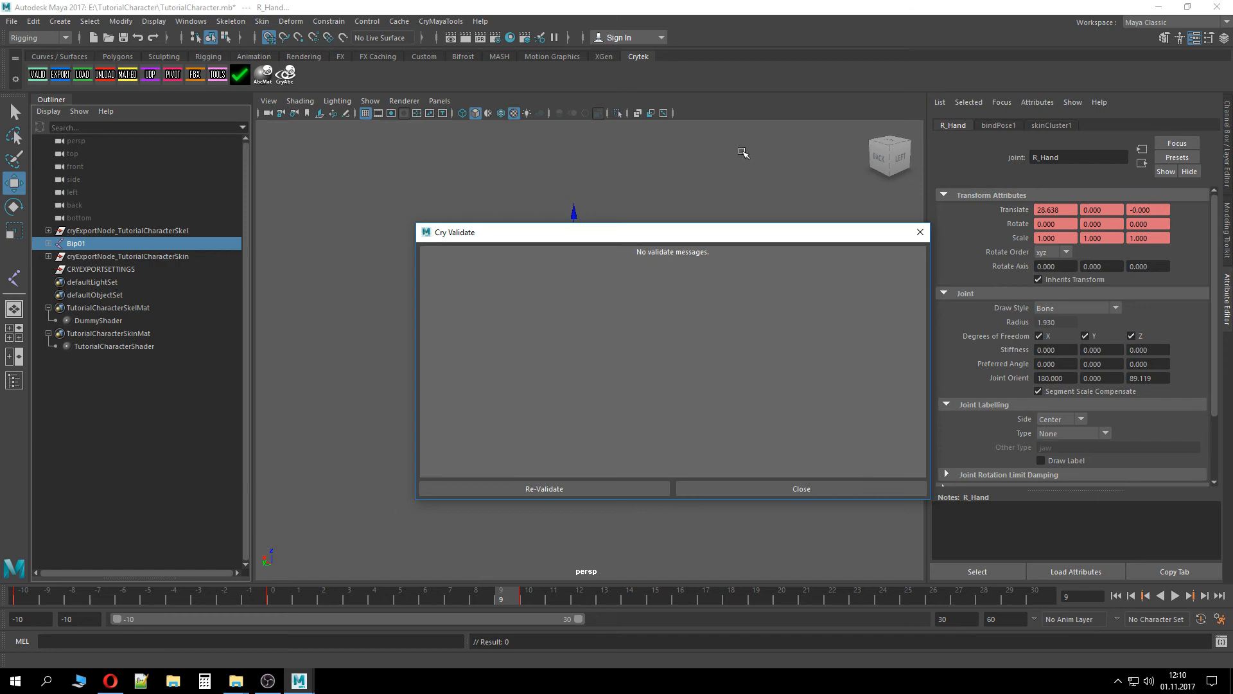
click(918, 489)
click(60, 74)
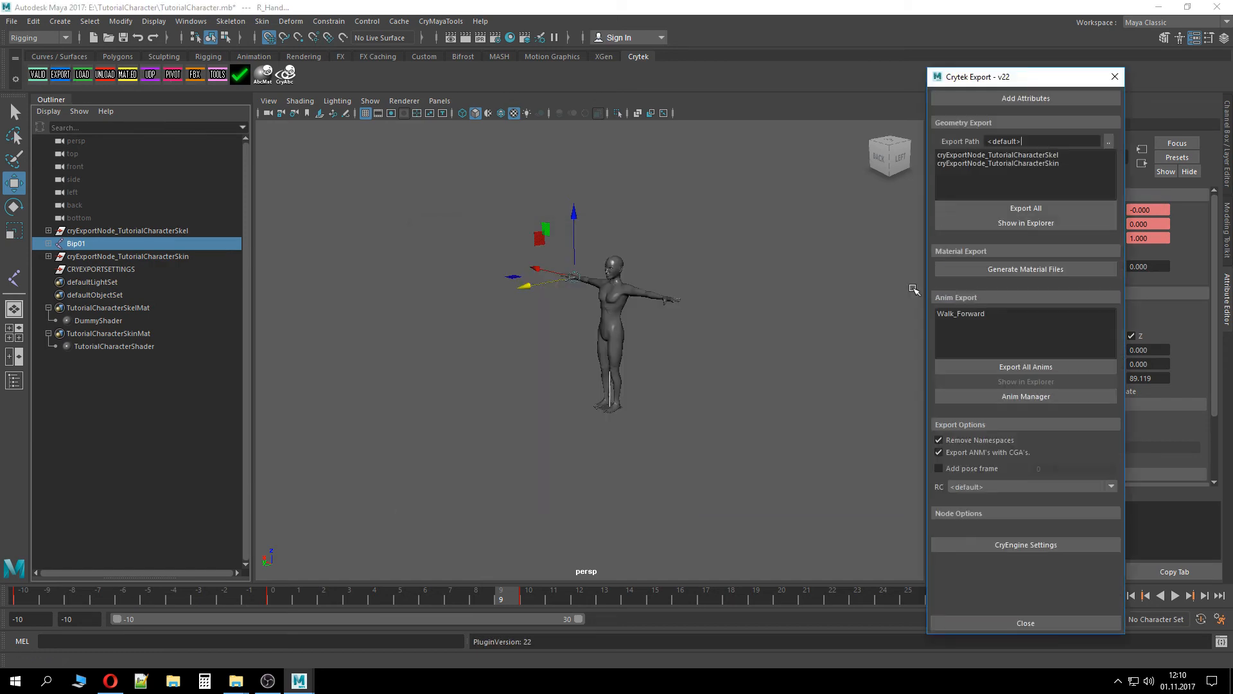
click(1057, 366)
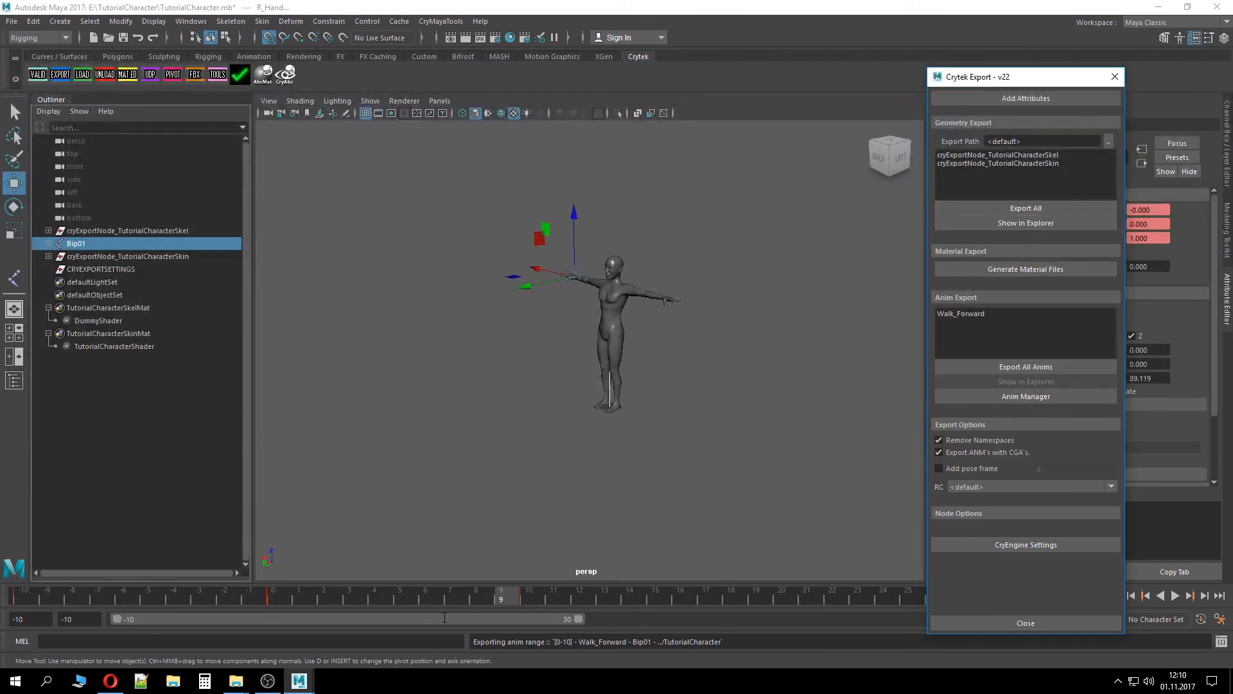
Drop the re-exported Walk_Forward.i_caf onto rc.exe to compile it again
click(235, 681)
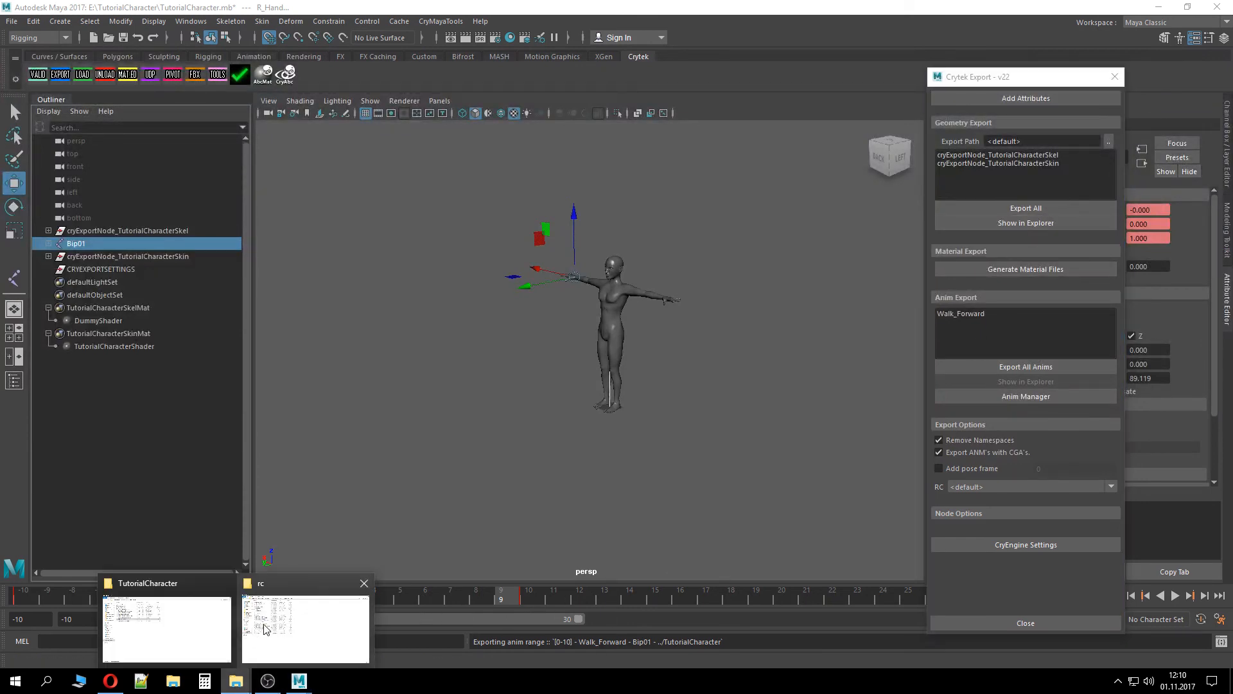
click(168, 627)
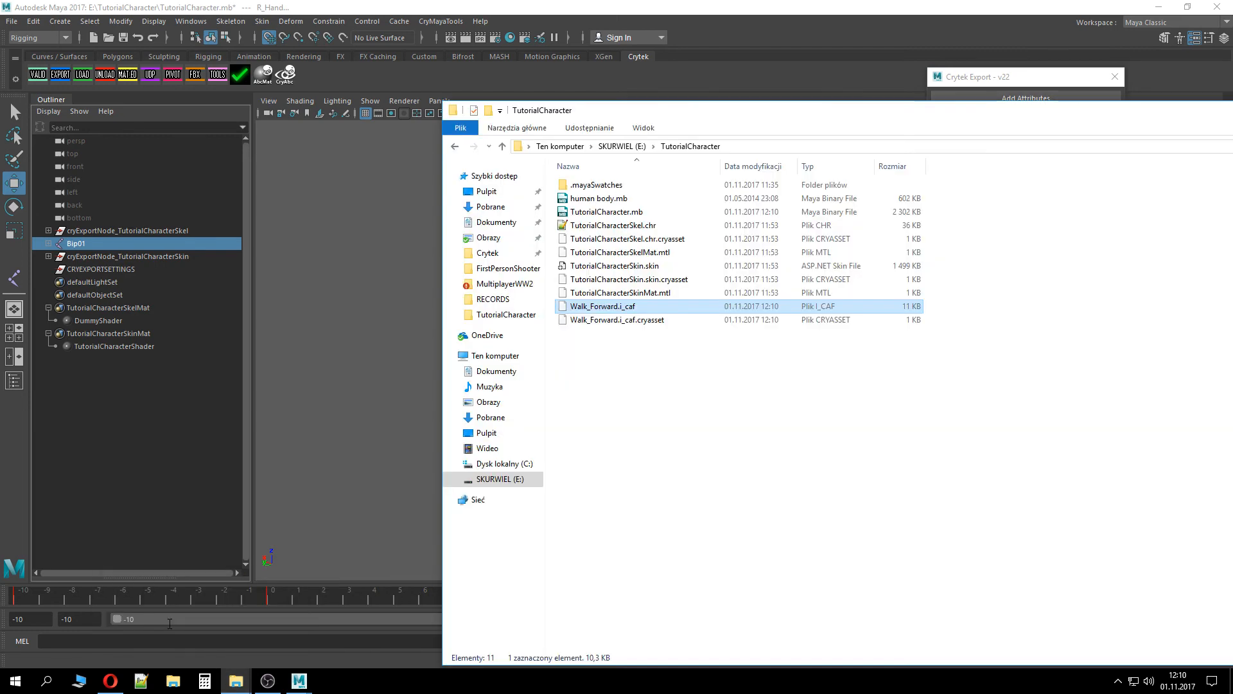
click(661, 347)
mouse_move(238, 680)
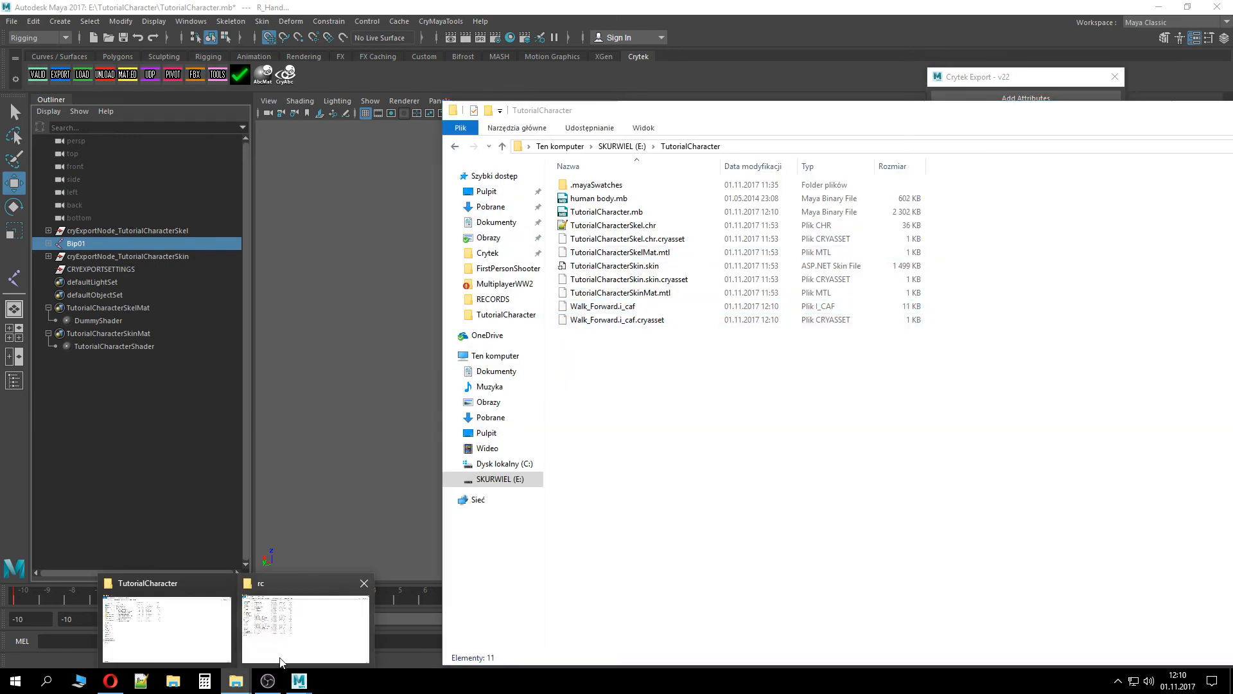
click(299, 626)
click(212, 645)
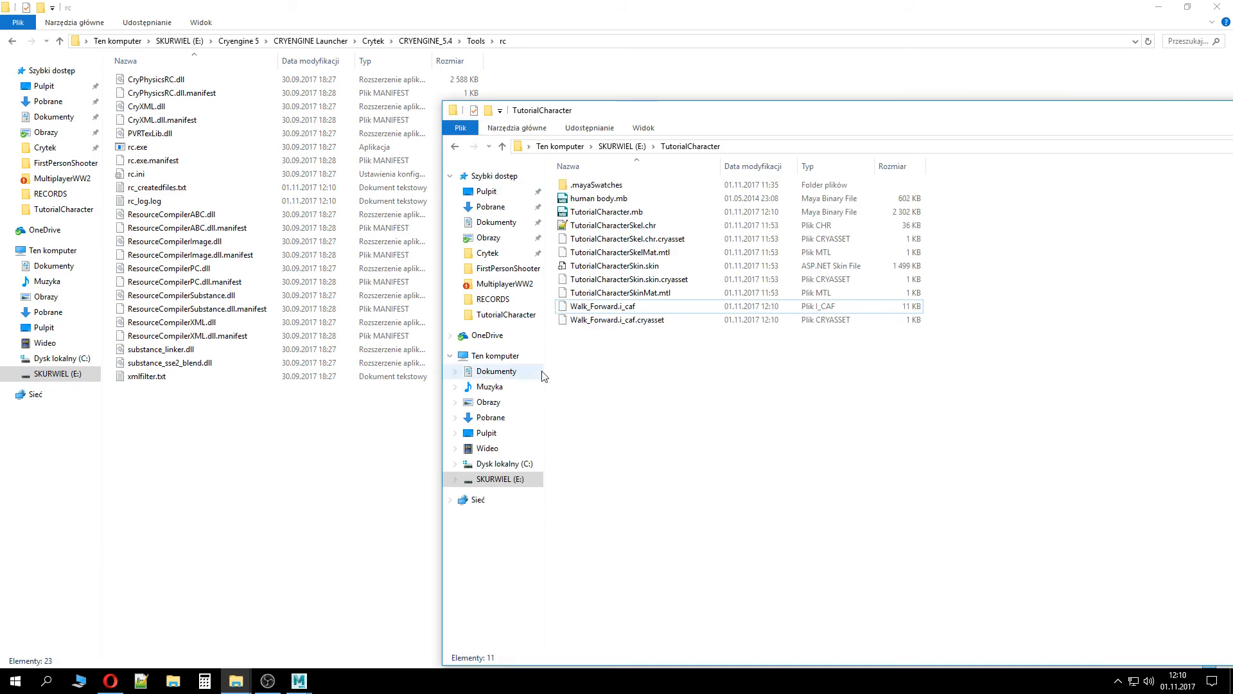
drag(665, 310, 153, 151)
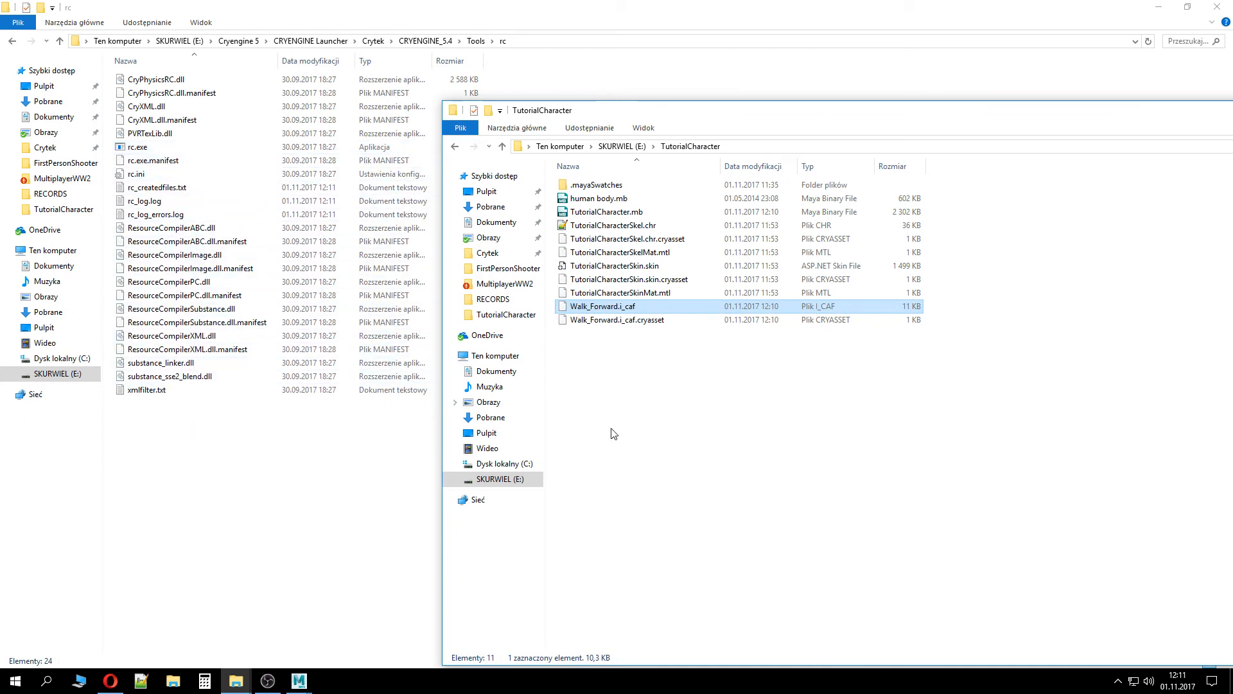
drag(673, 312, 165, 147)
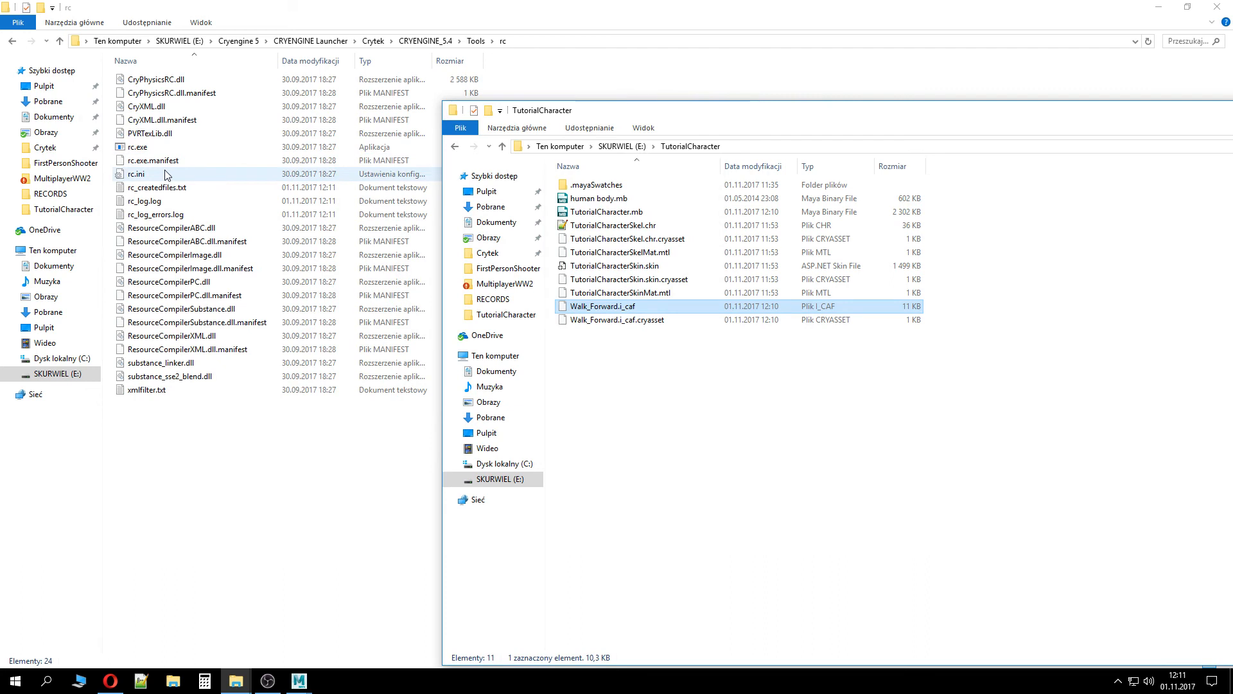
Open rc_log_errors.log and read the compiler error messages
double_click(233, 214)
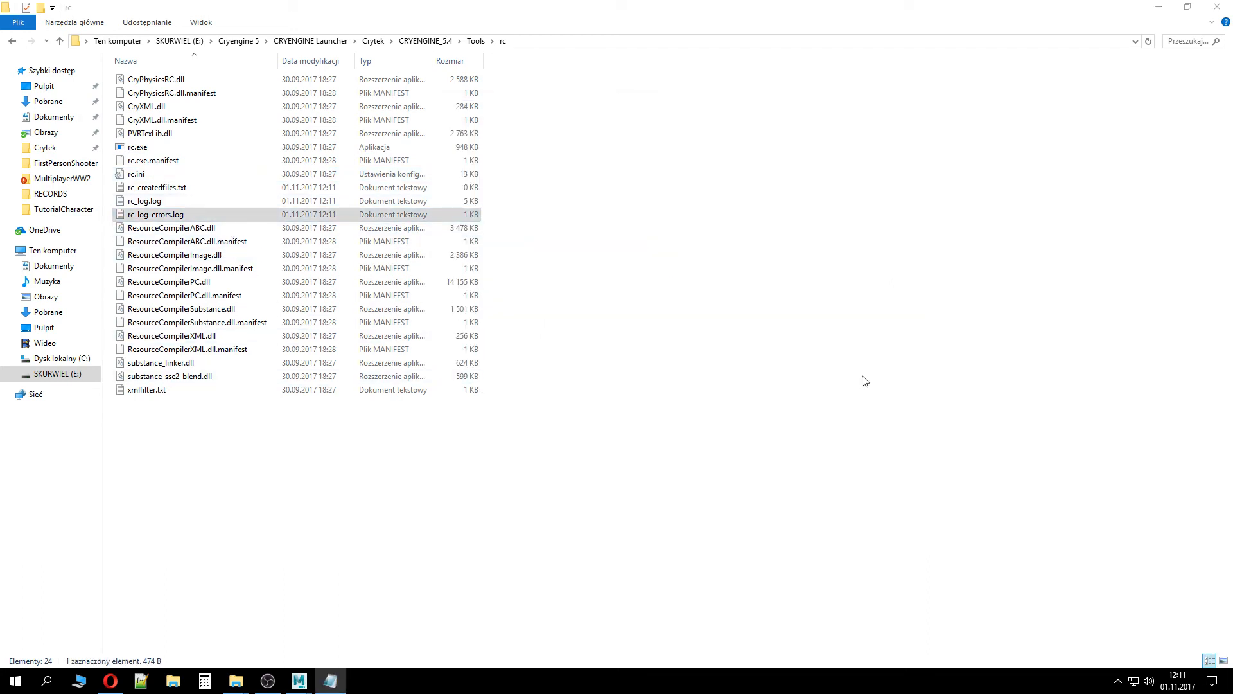
drag(1232, 89, 121, 88)
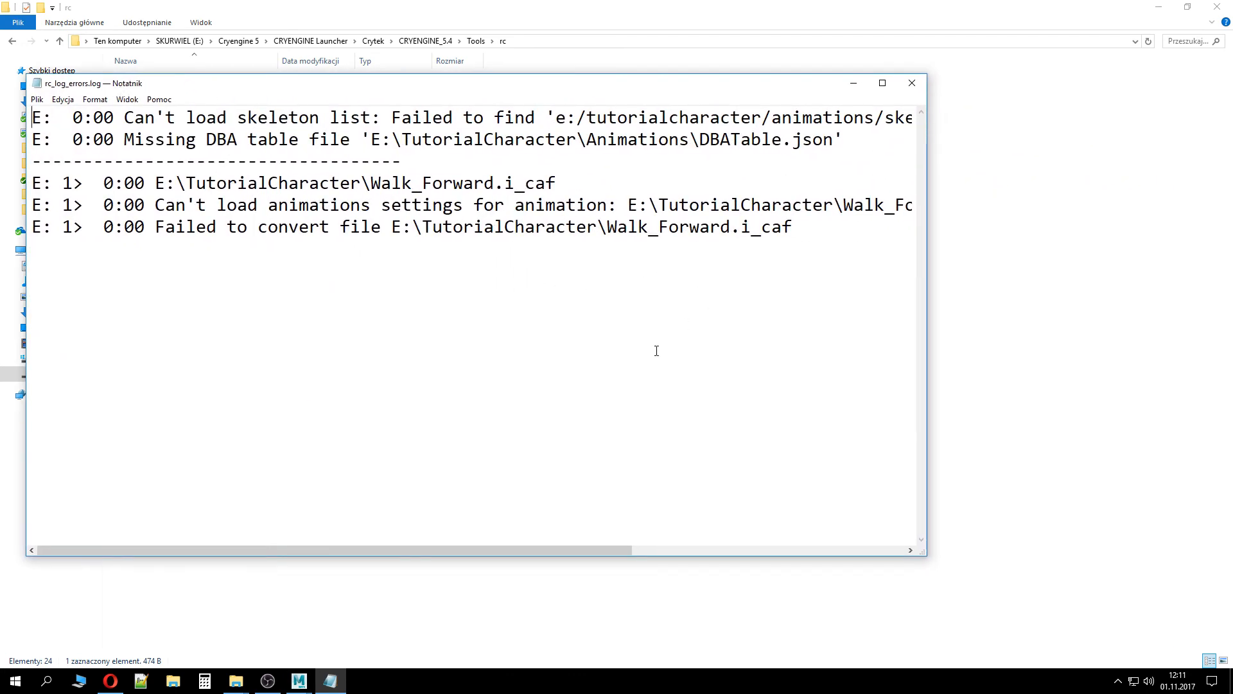
mouse_move(541, 550)
mouse_down()
mouse_move(709, 549)
mouse_move(531, 550)
mouse_up()
click(920, 84)
Browse to the FirstPersonShooter project folder and launch Game.cryproject in the editor
click(425, 41)
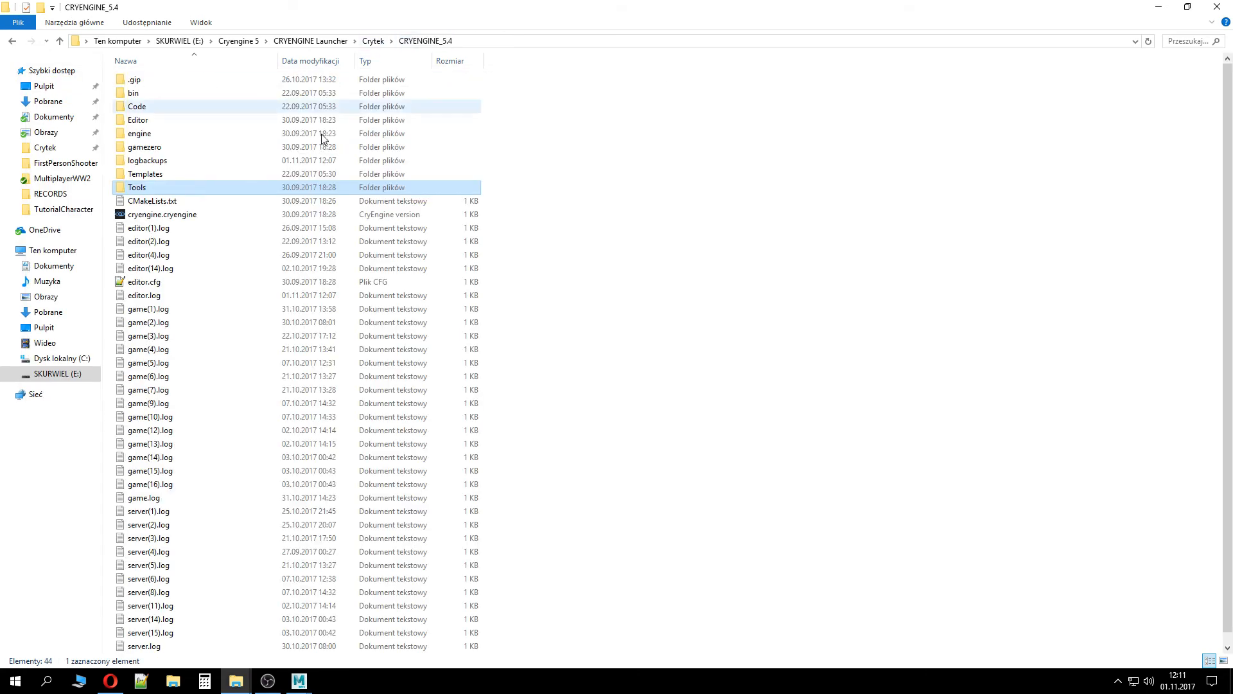
click(364, 44)
double_click(135, 120)
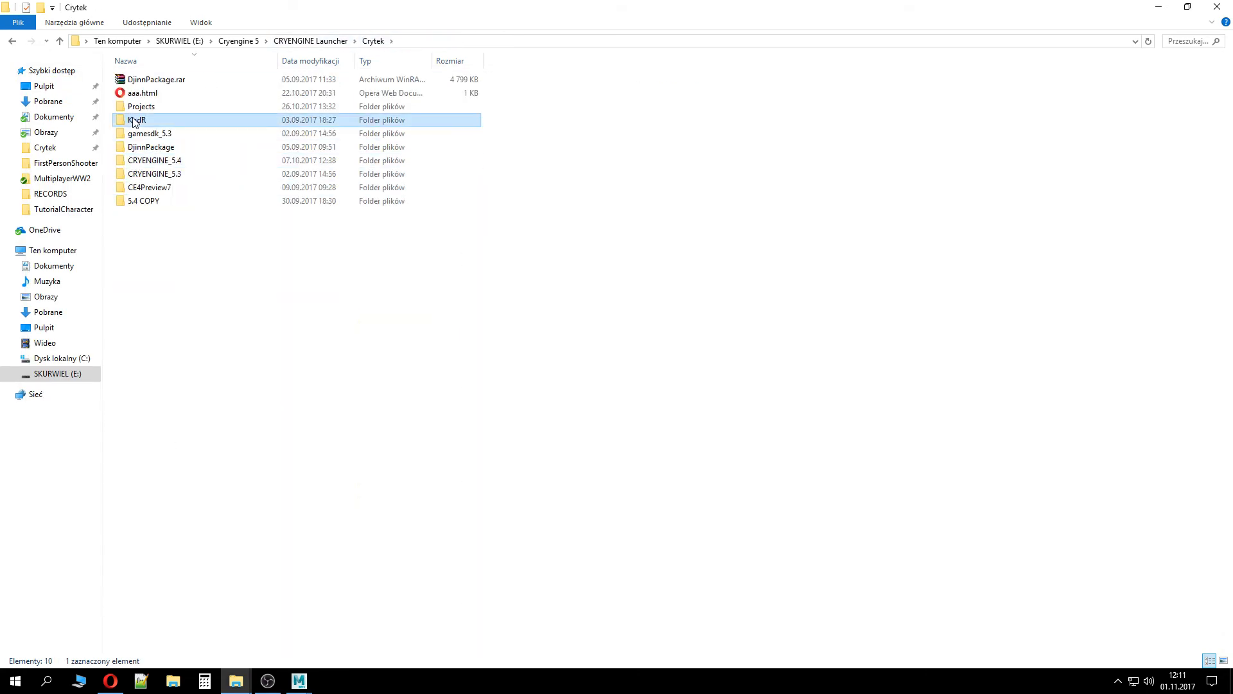
click(12, 41)
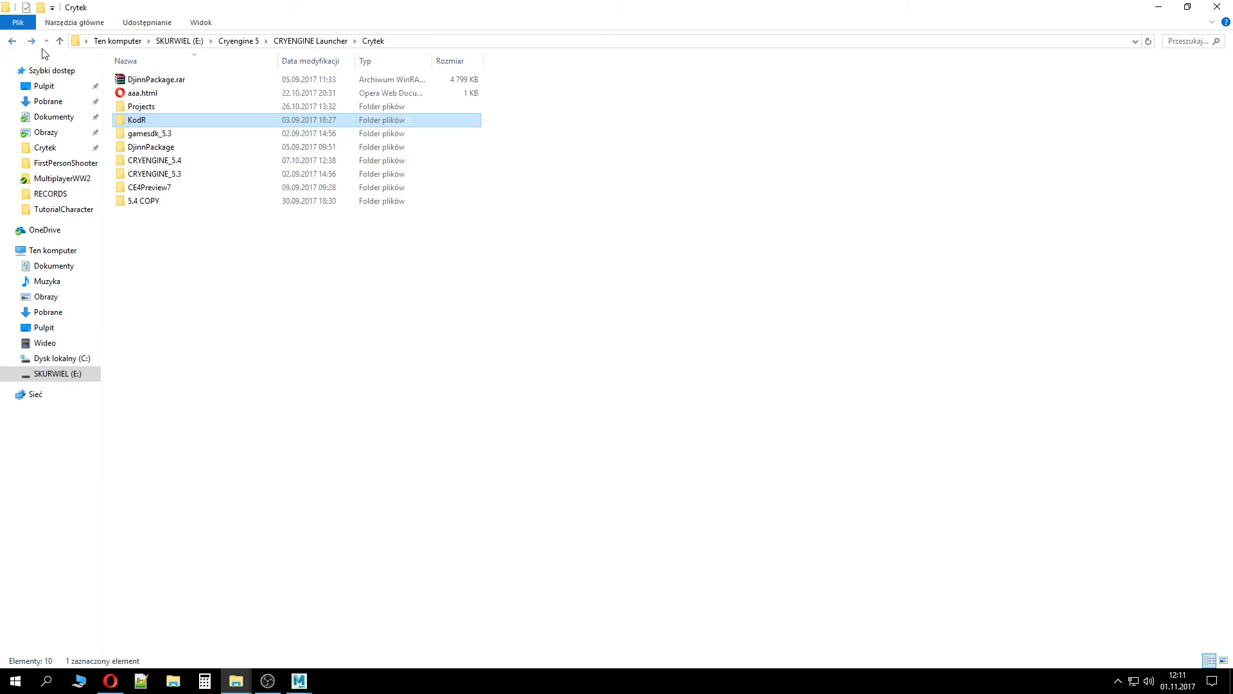
double_click(132, 106)
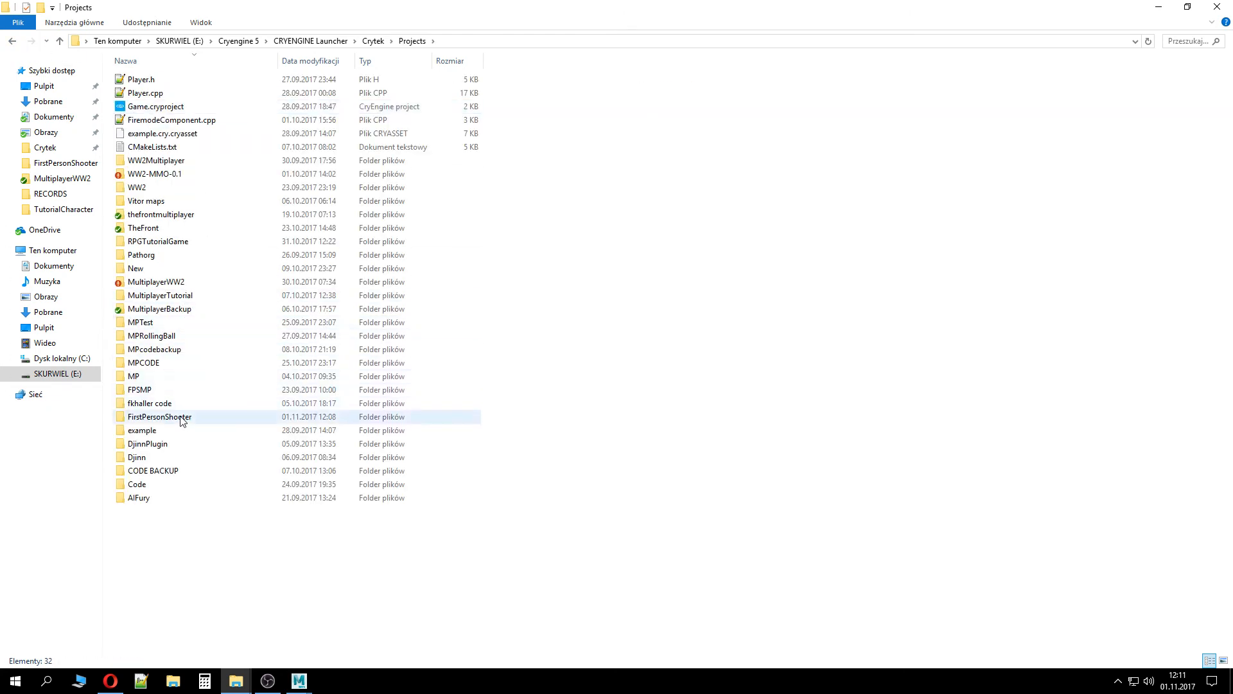
double_click(154, 416)
click(173, 190)
double_click(173, 190)
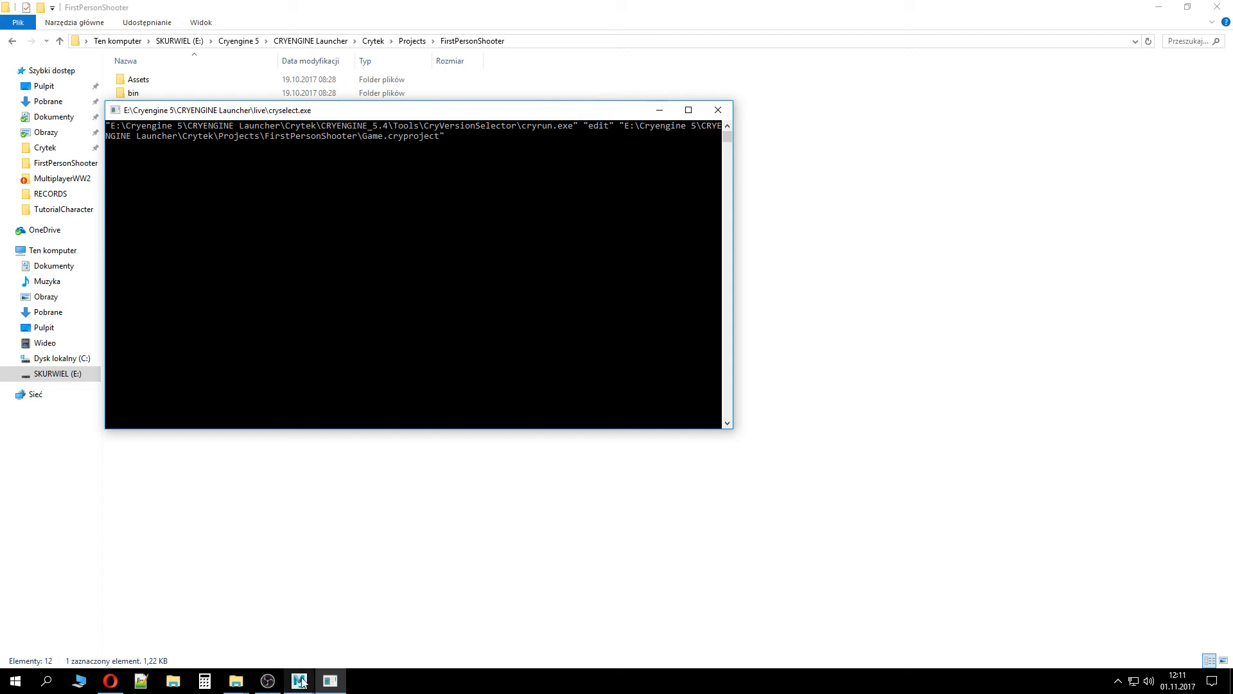
mouse_move(302, 683)
click(369, 626)
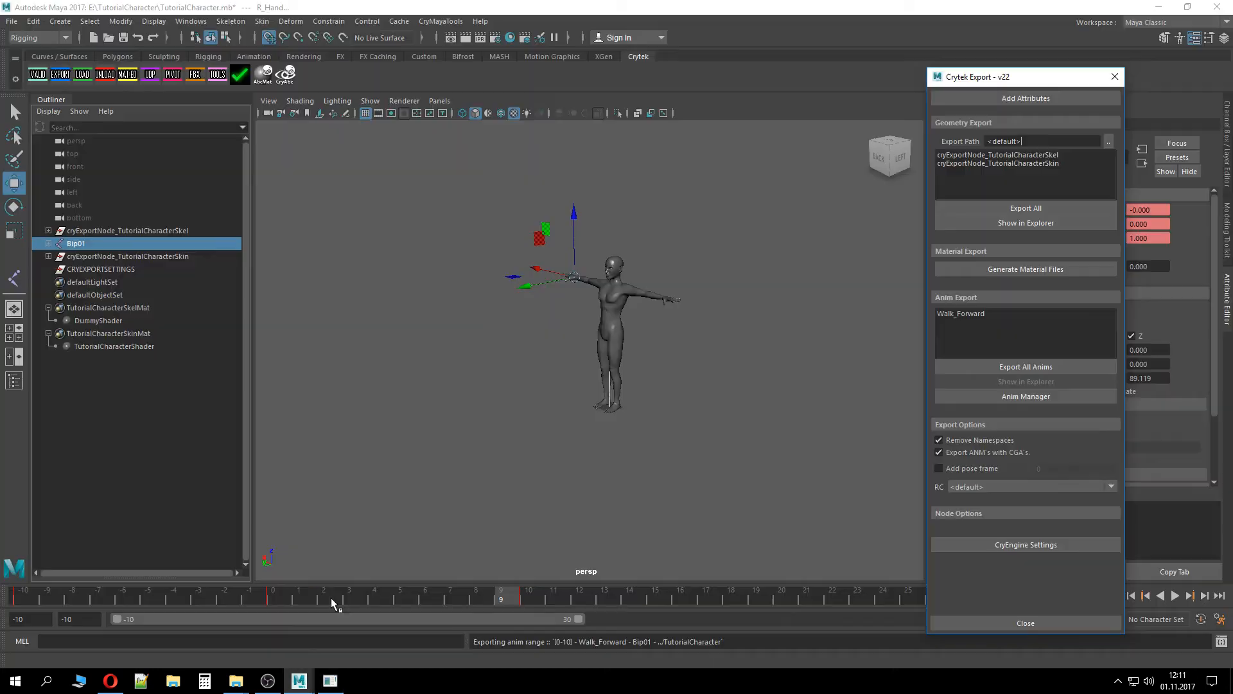
click(726, 353)
mouse_move(237, 687)
click(264, 636)
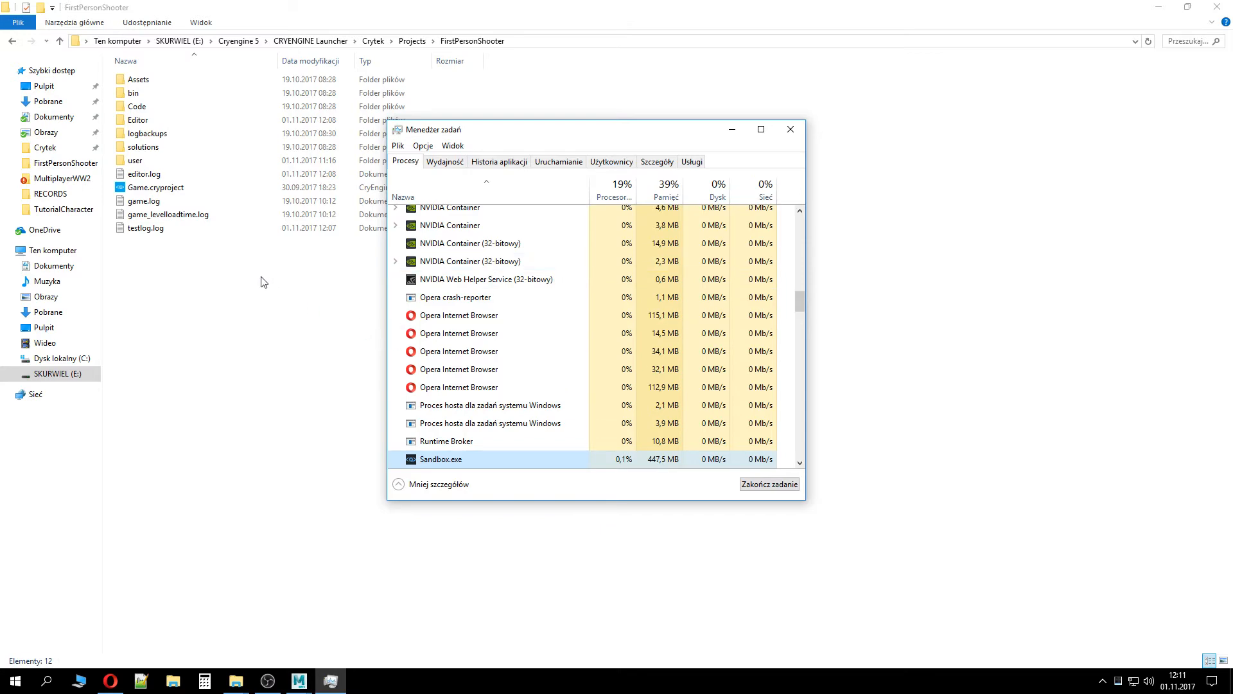
Open Game.cryproject in the Sandbox editor and close the launcher window that appears over it
click(262, 281)
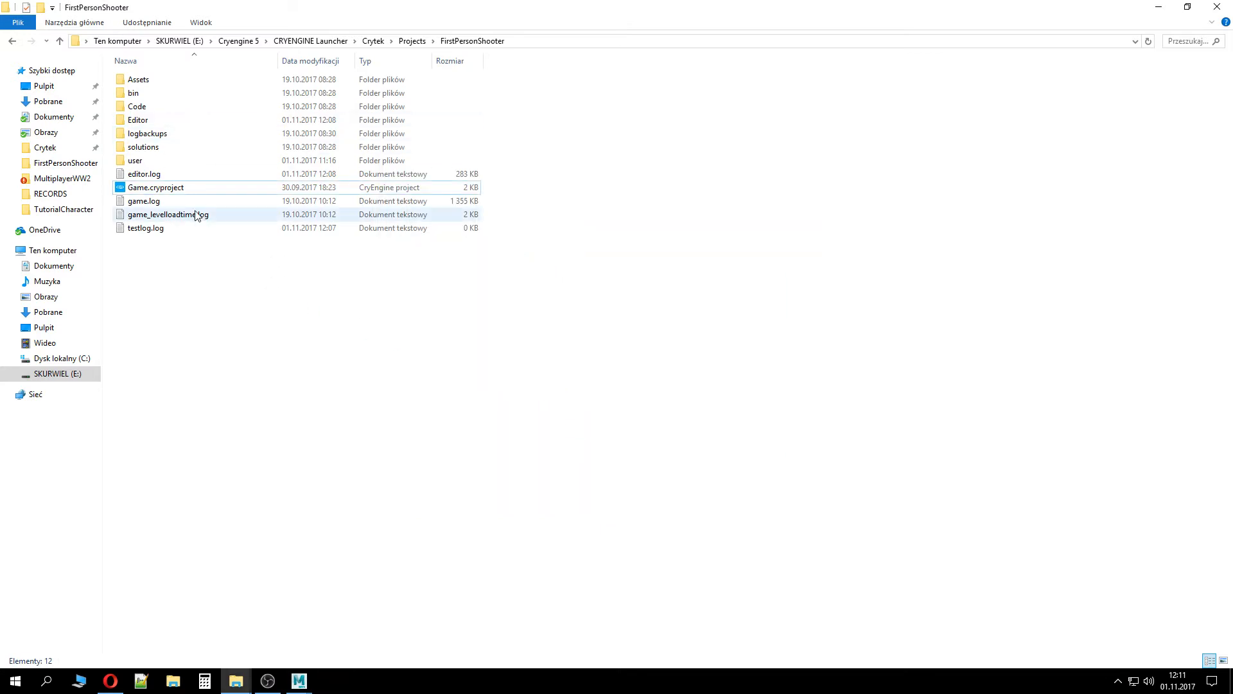
double_click(145, 175)
click(912, 81)
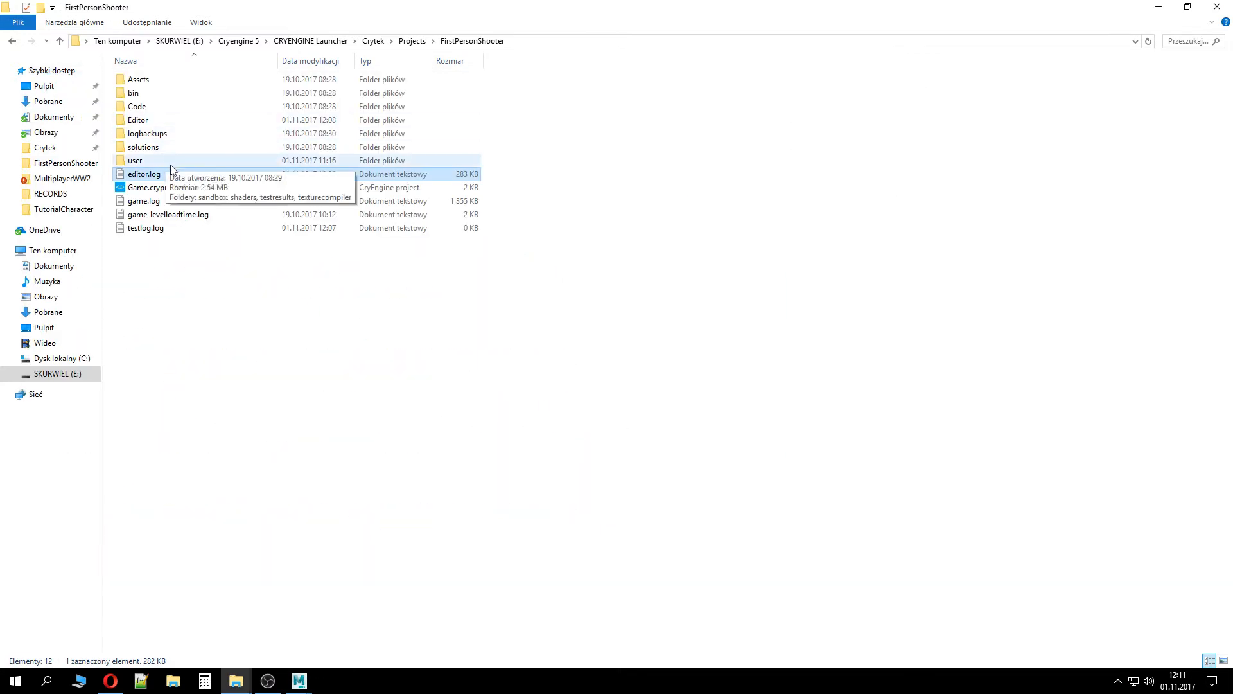
double_click(175, 187)
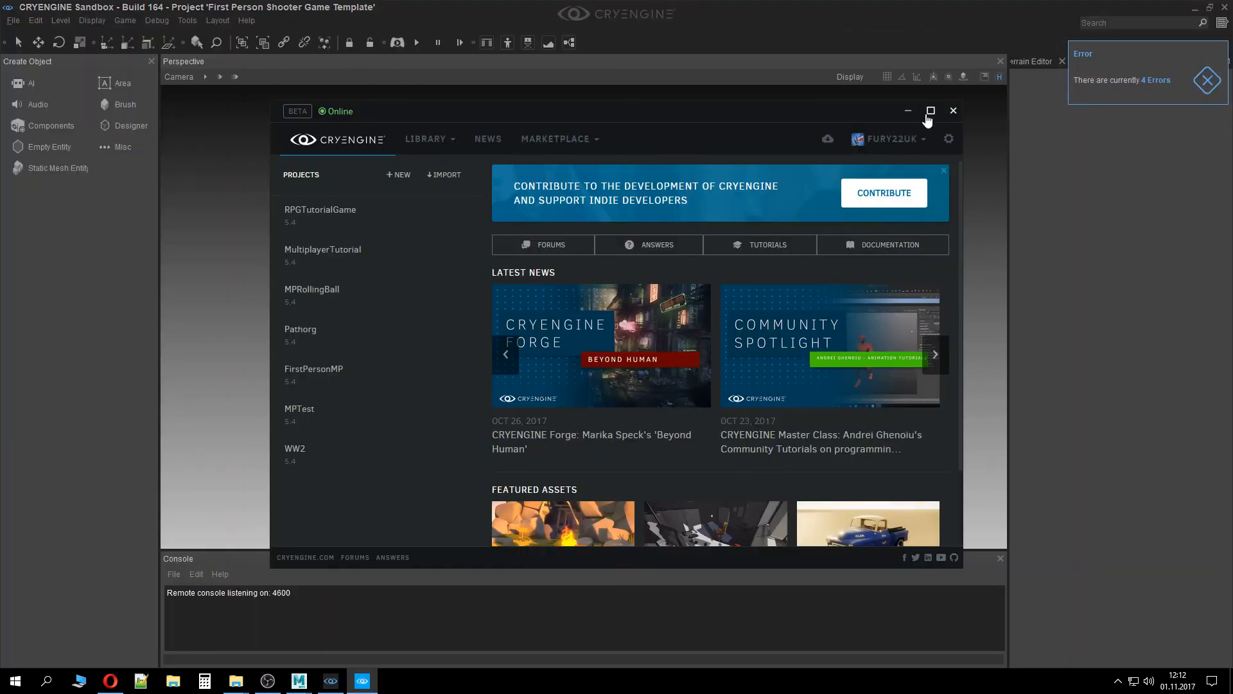
click(953, 110)
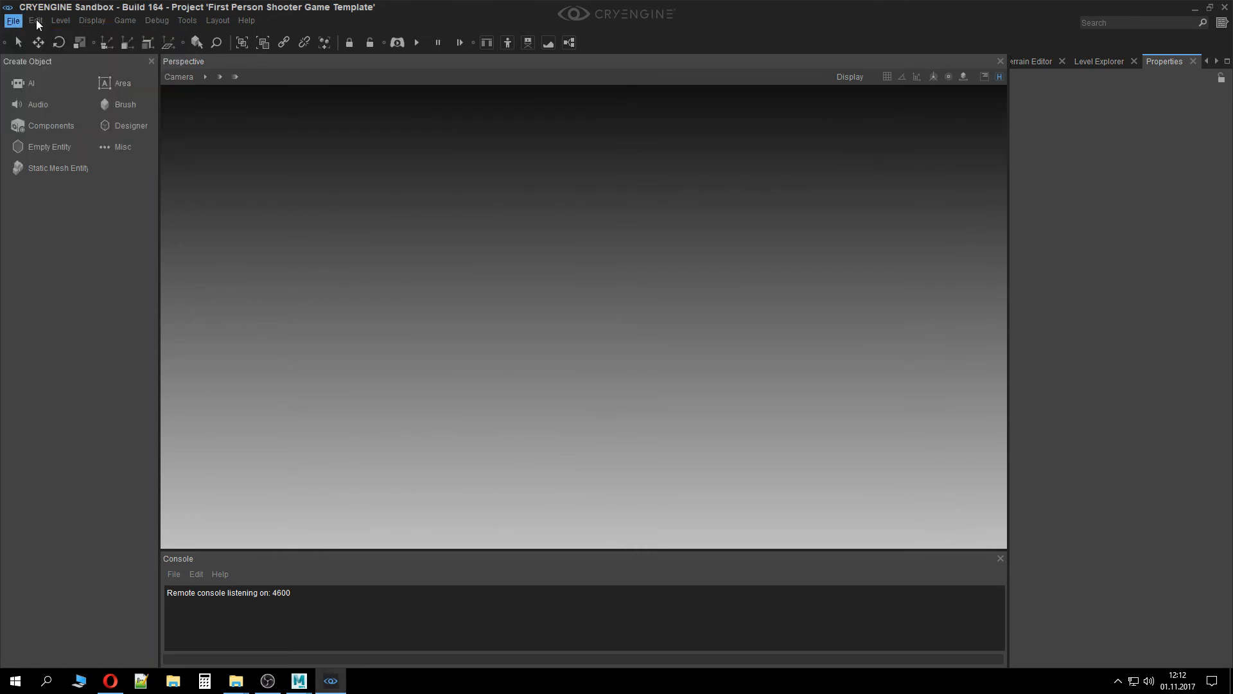
Open the Character Tool from the editor's tools and maximize its window
click(187, 20)
mouse_move(242, 287)
click(367, 289)
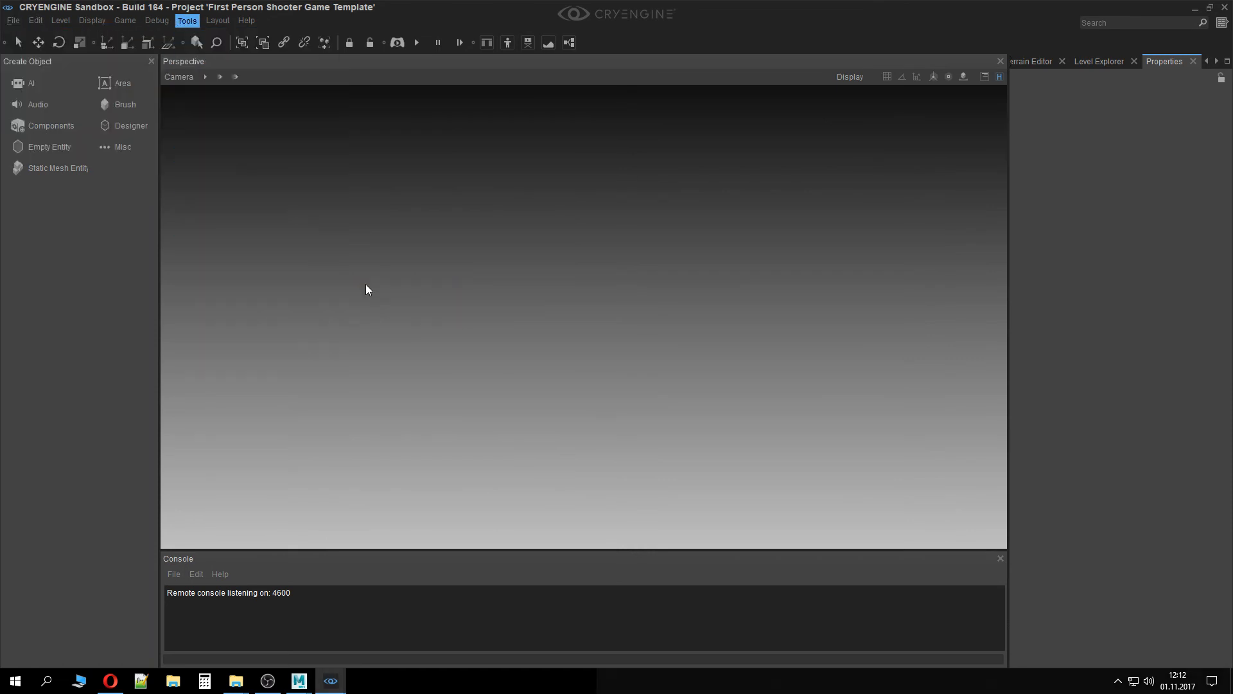
double_click(444, 22)
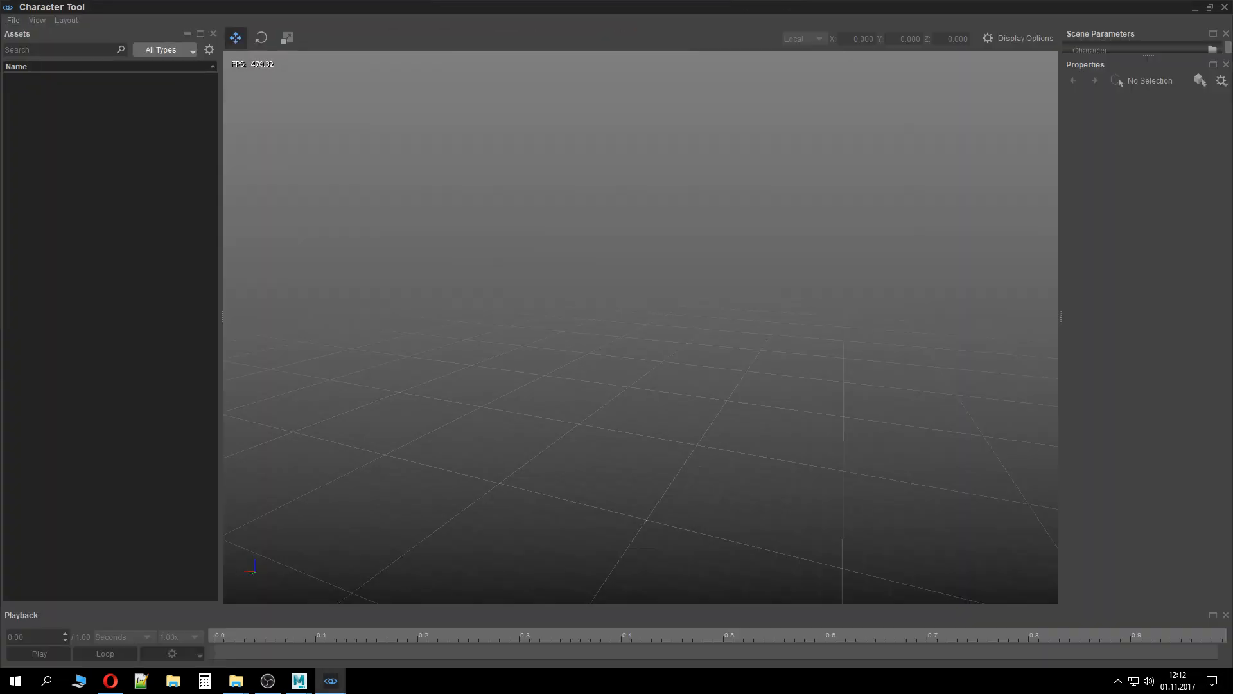
Load tutorialcharacter.cdf from the TutorialCharacter characters folder into the Character Tool
double_click(68, 106)
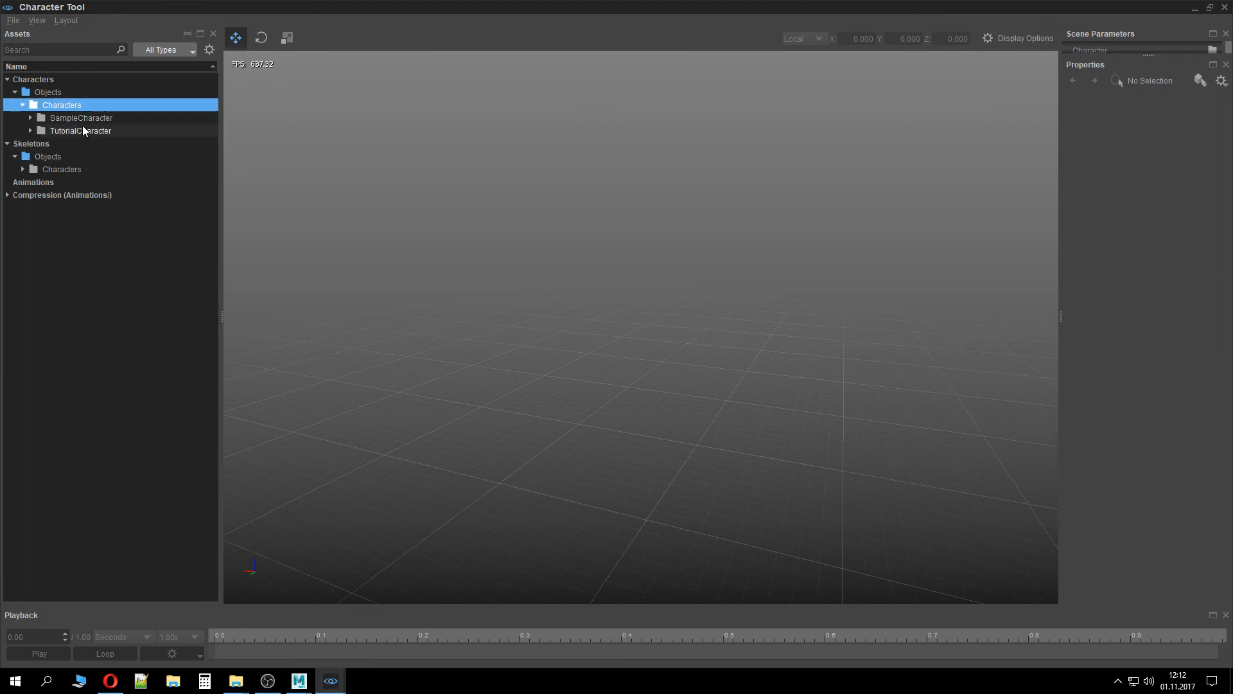
double_click(82, 128)
double_click(91, 144)
Select the Walk_Forward animation and inspect its compression, removal threshold and per-joint settings for Bip01
click(97, 196)
double_click(97, 195)
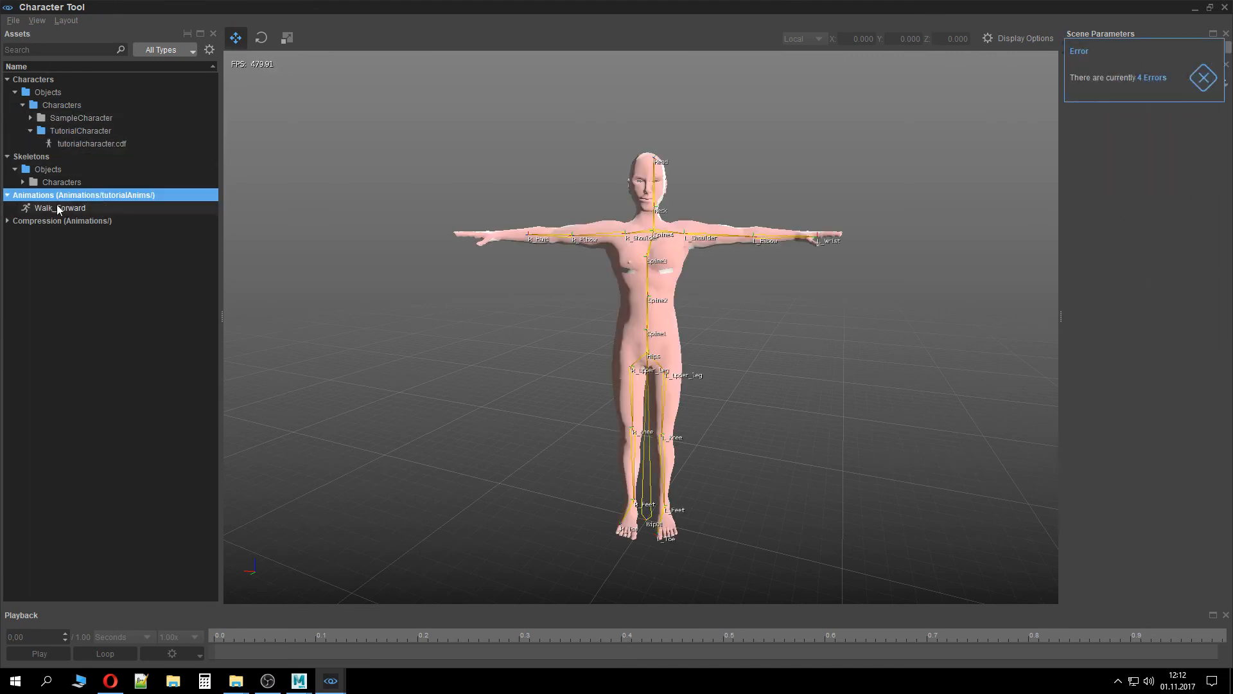
click(60, 209)
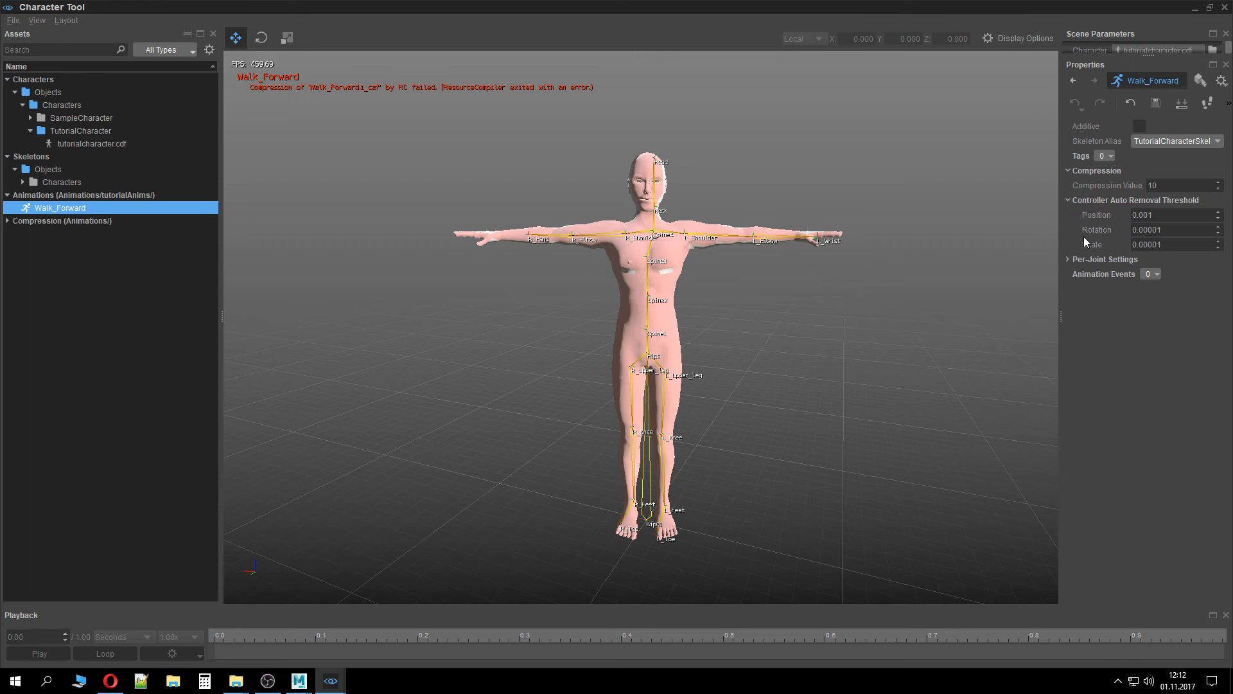
click(1173, 215)
click(1074, 260)
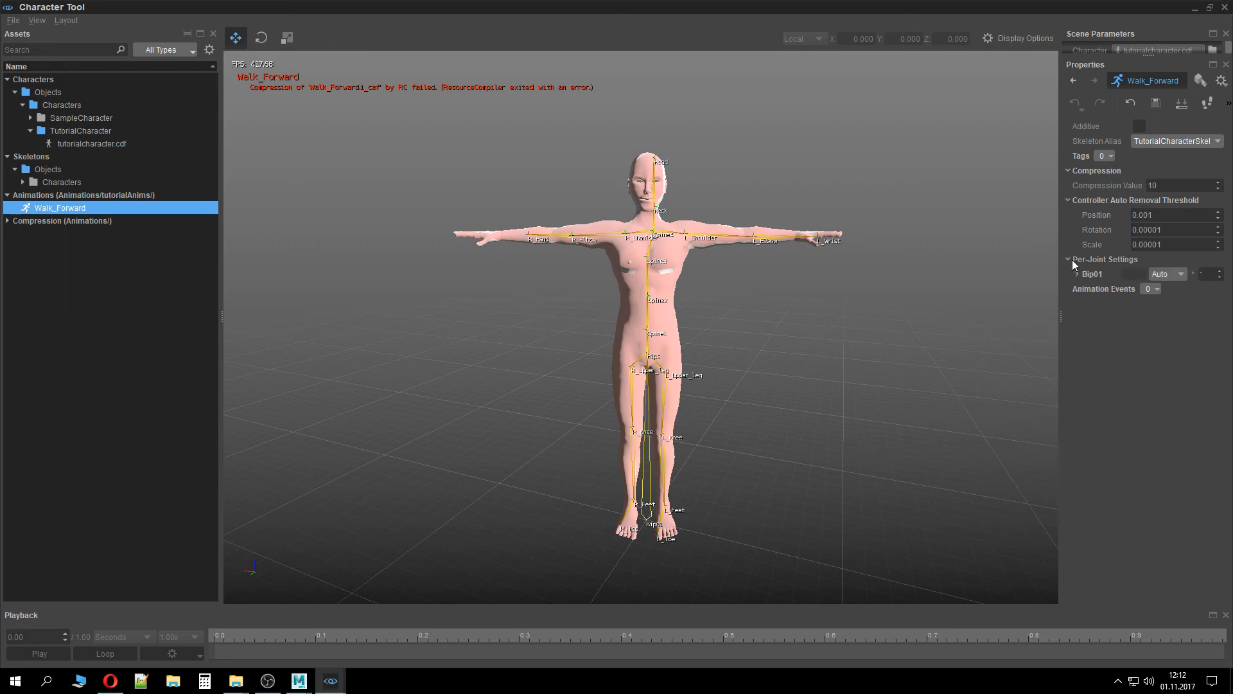
click(1162, 275)
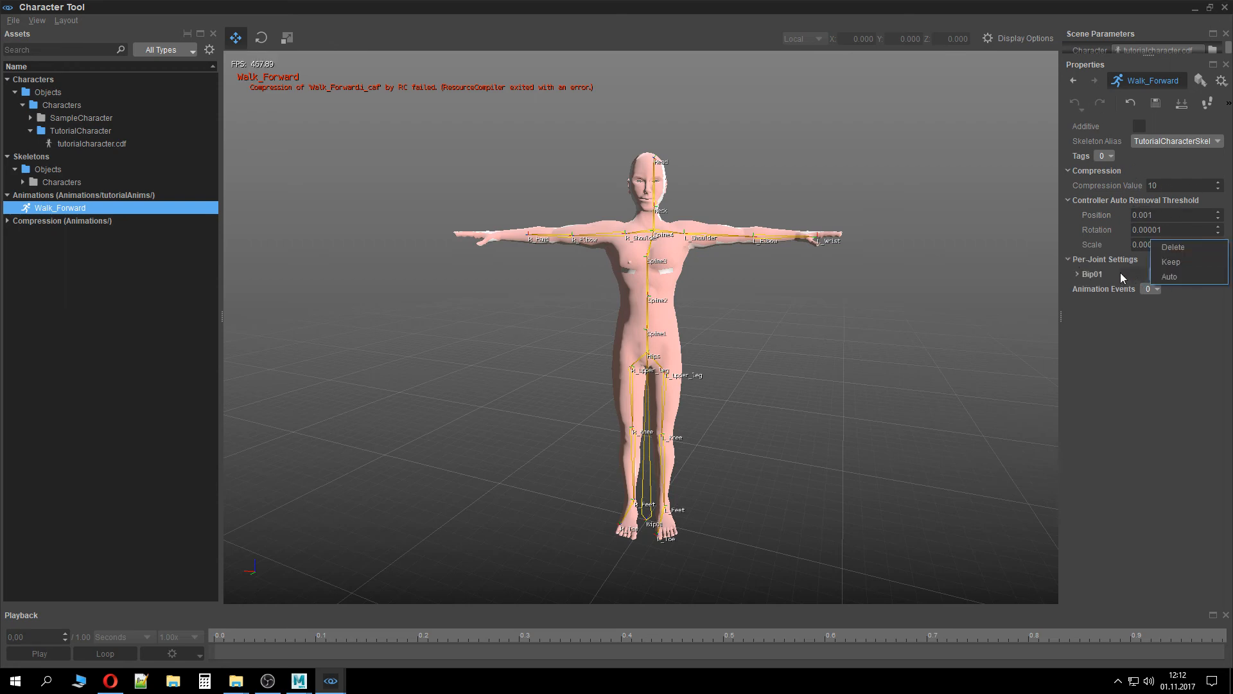
click(1070, 278)
click(1077, 275)
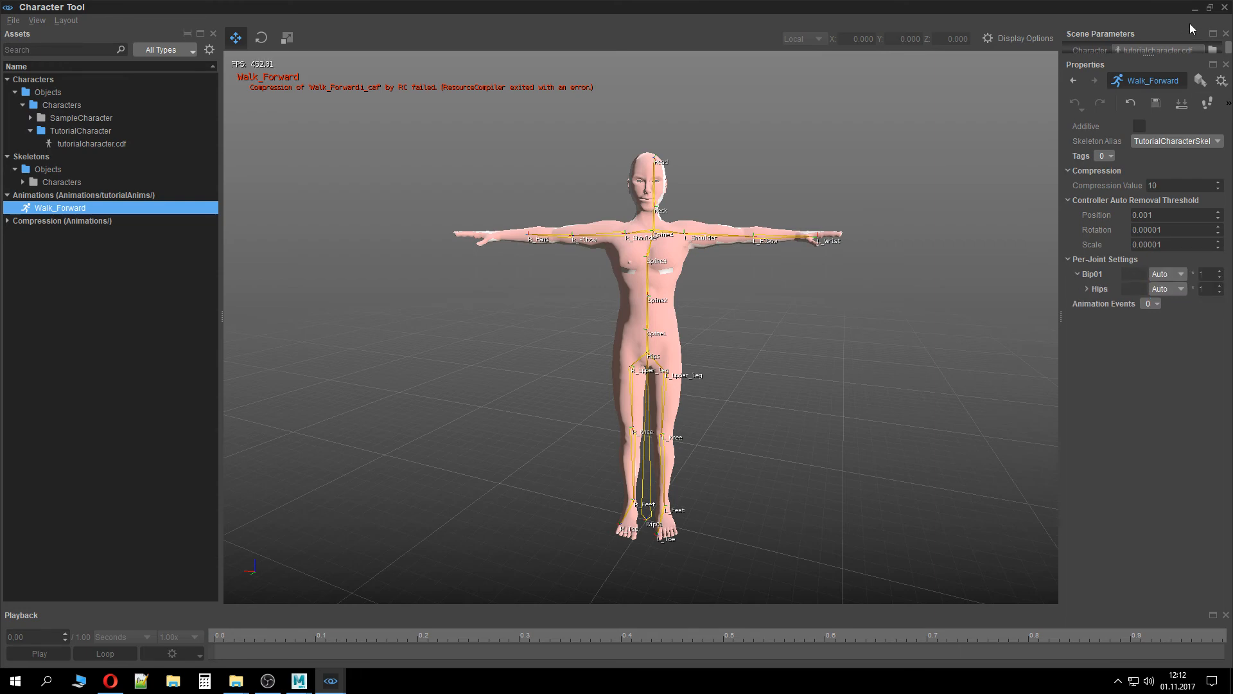
Close the Character Tool and export all animations again from the Crytek Export window in Maya
click(1223, 8)
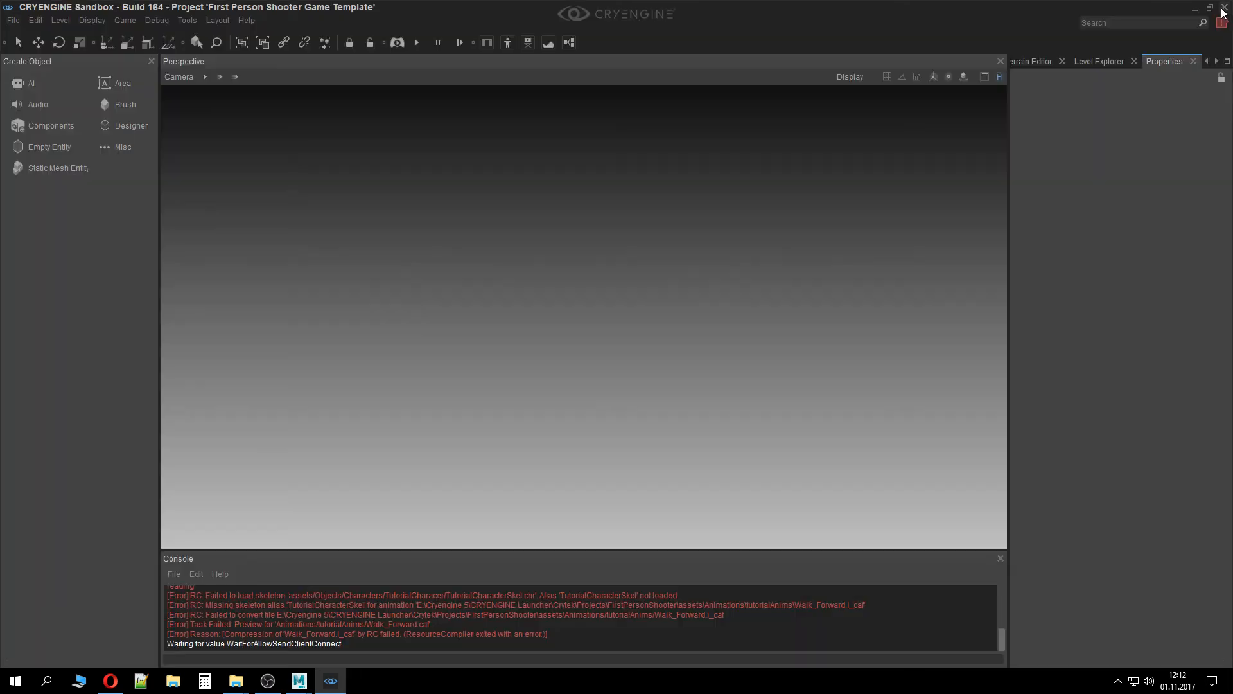
mouse_move(297, 686)
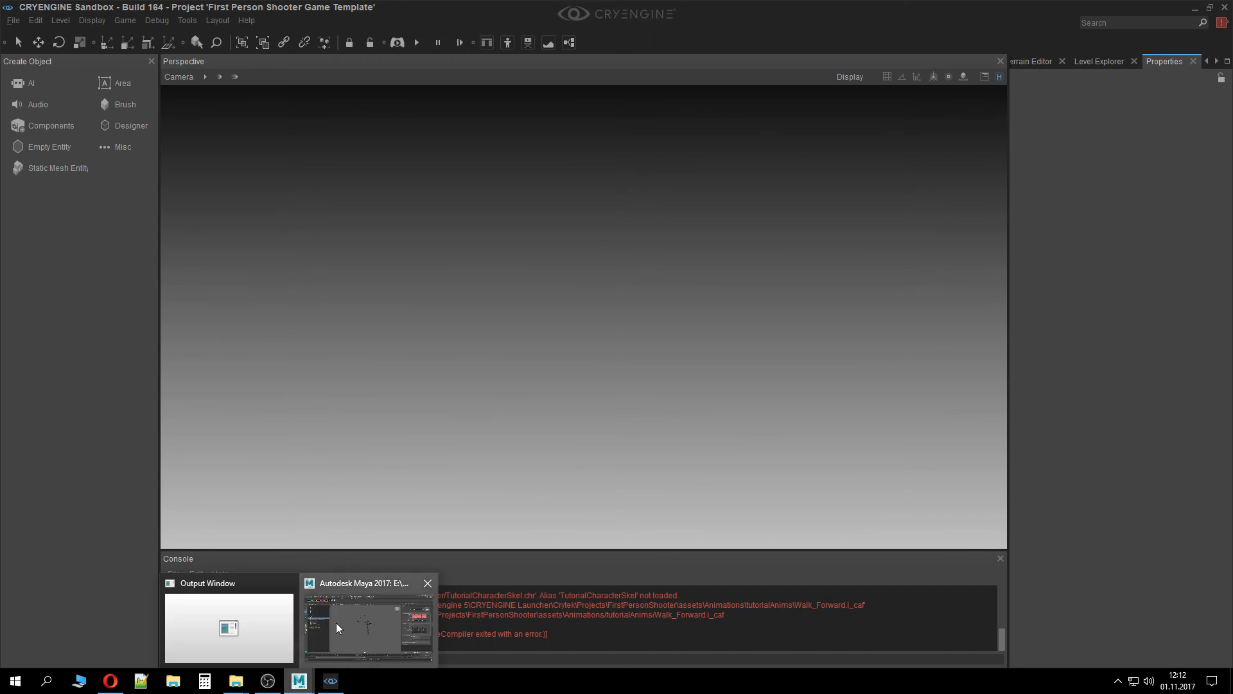
click(360, 627)
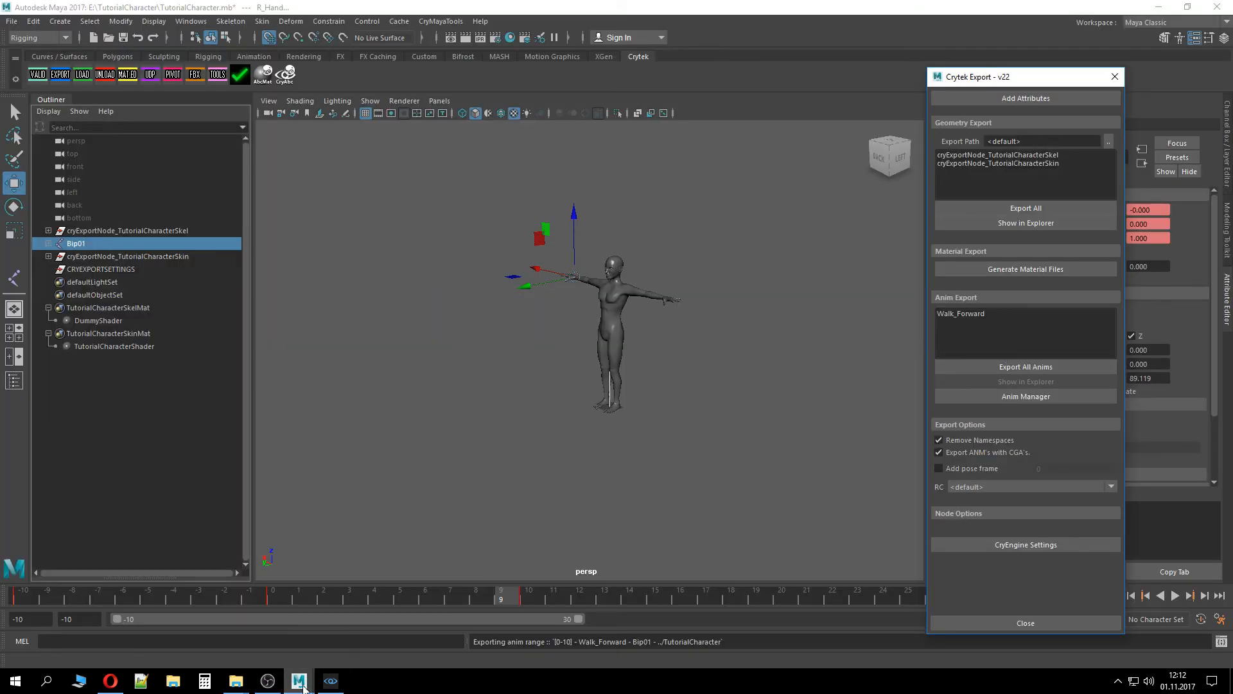
click(1018, 370)
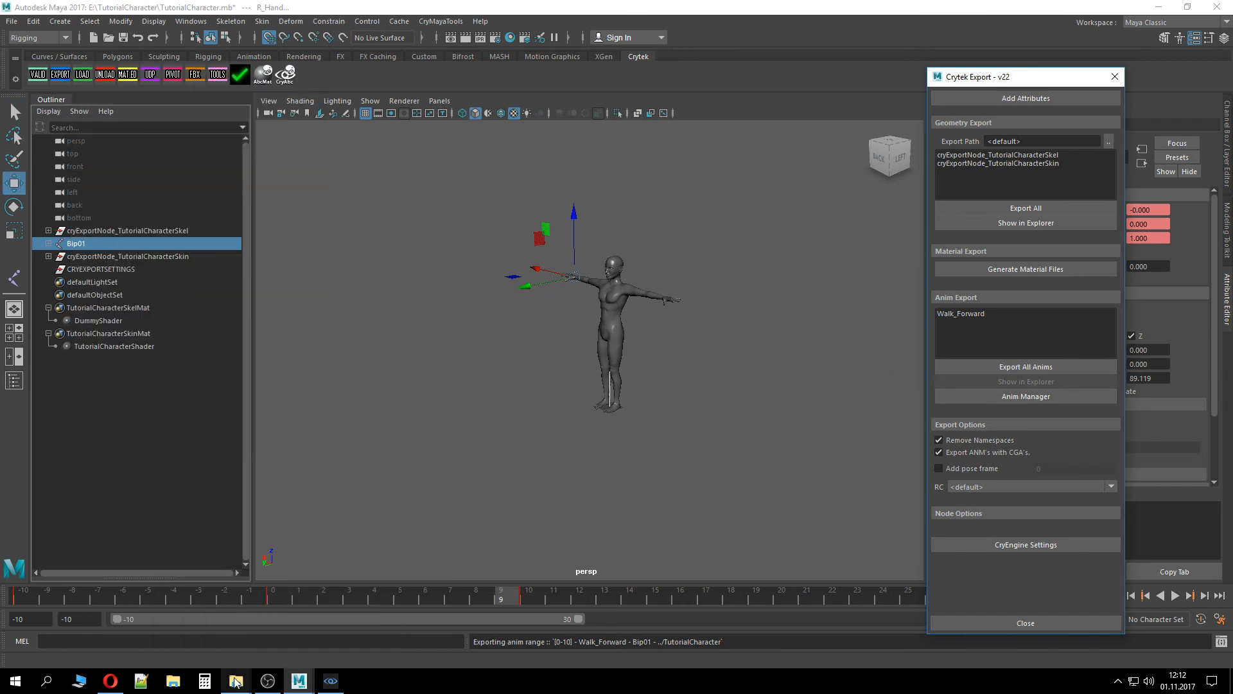
Copy Walk_Forward.i_caf and Walk_Forward.i_caf.cryasset from the TutorialCharacter folder into Assets/Animations/tutorialAnims, replacing the old files
mouse_move(236, 681)
click(163, 626)
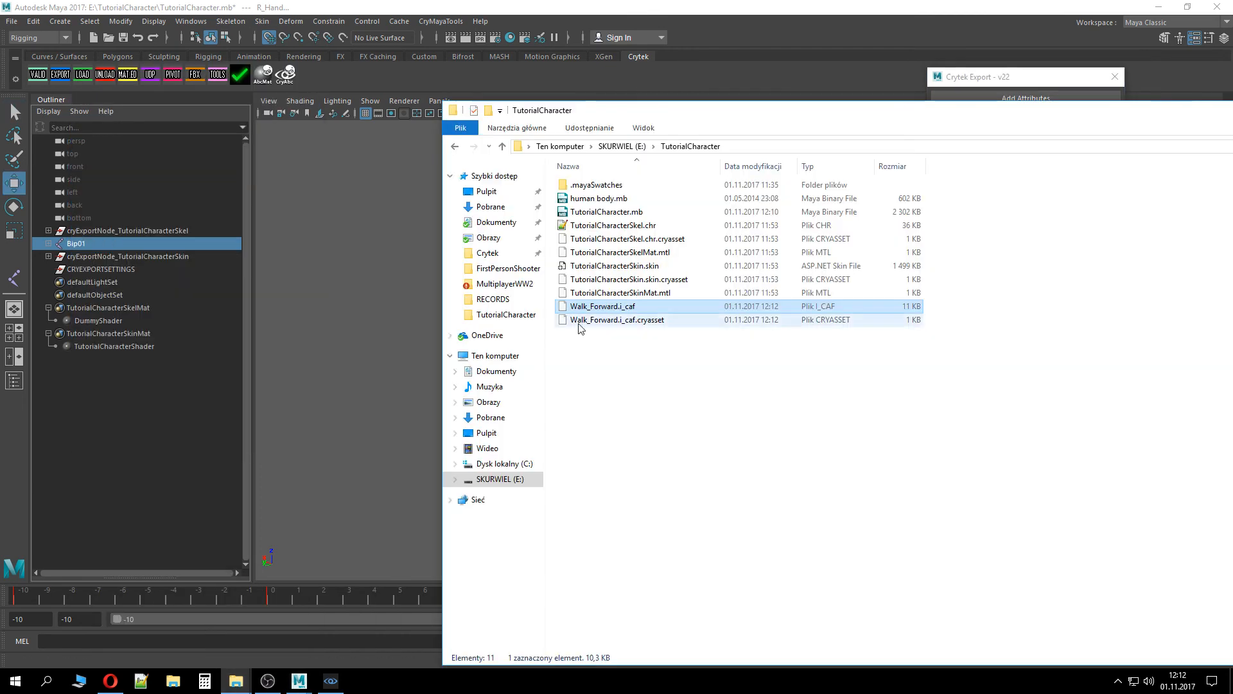
shift+click(614, 319)
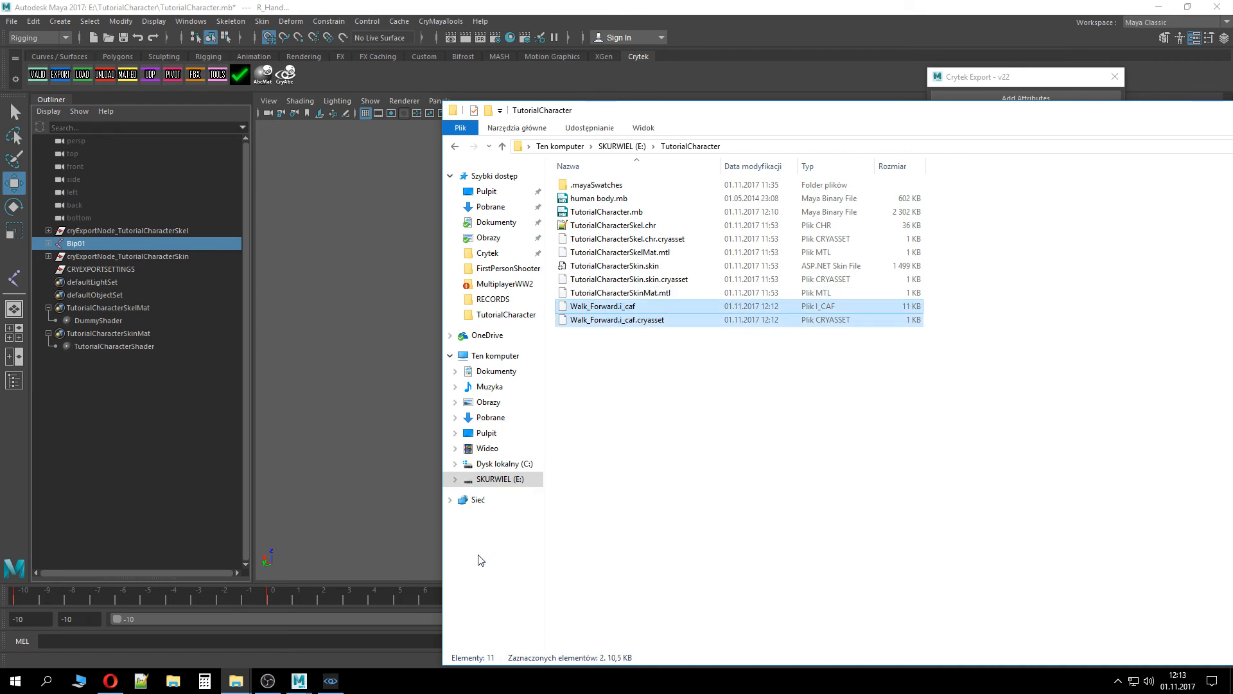
click(236, 681)
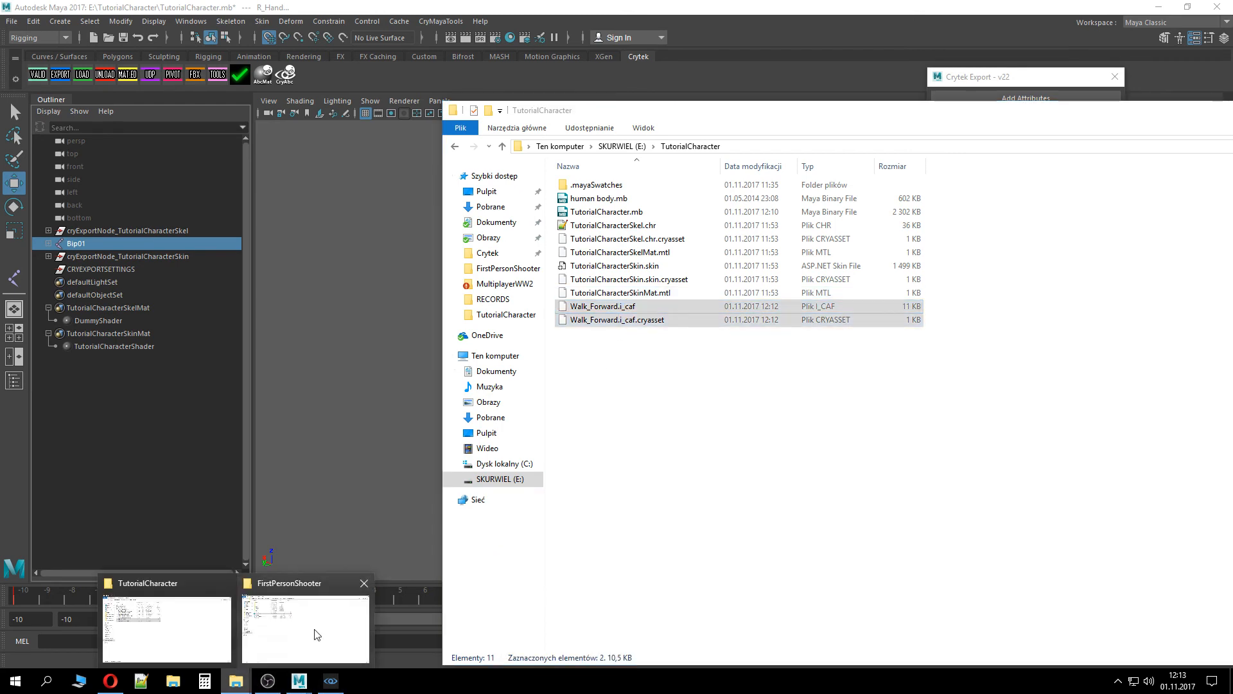
click(317, 635)
double_click(182, 92)
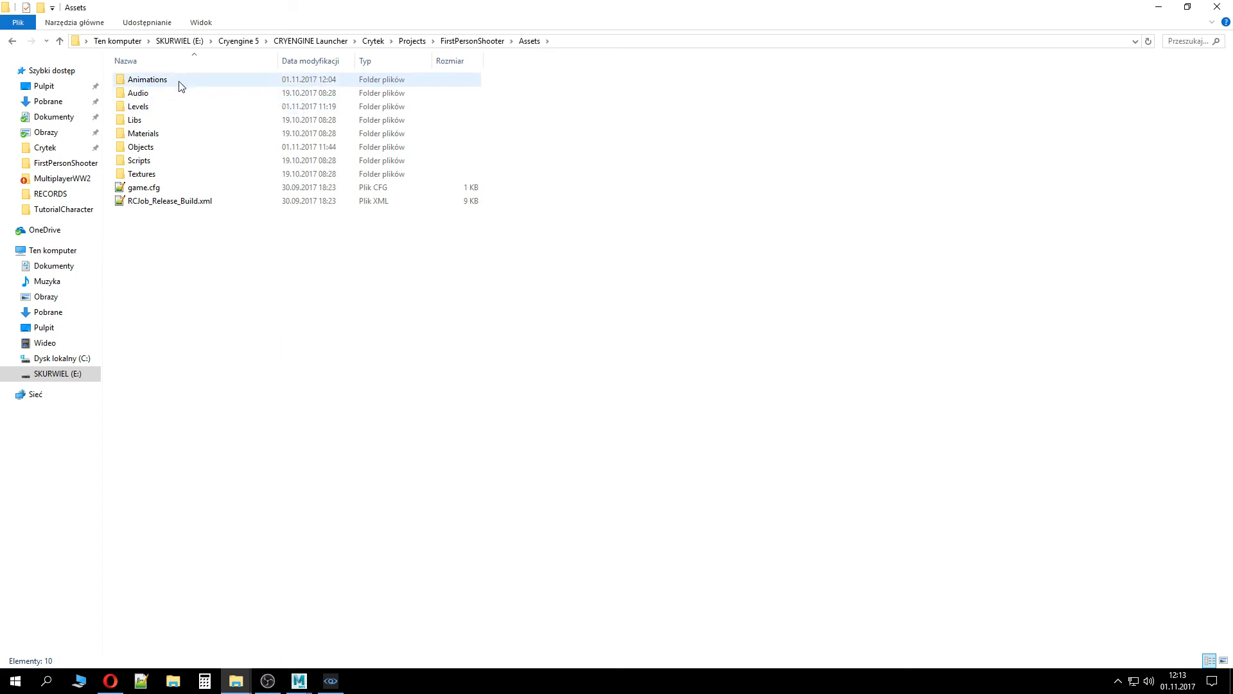
double_click(180, 86)
double_click(181, 121)
key(ctrl+v)
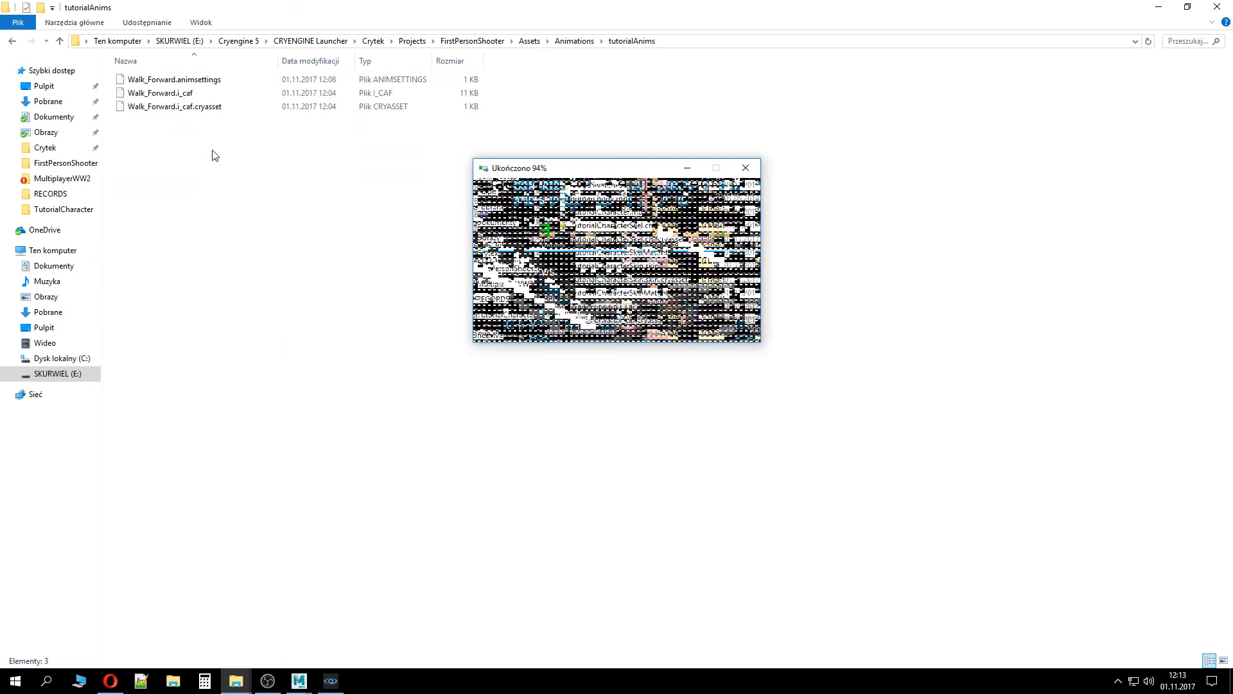
click(614, 245)
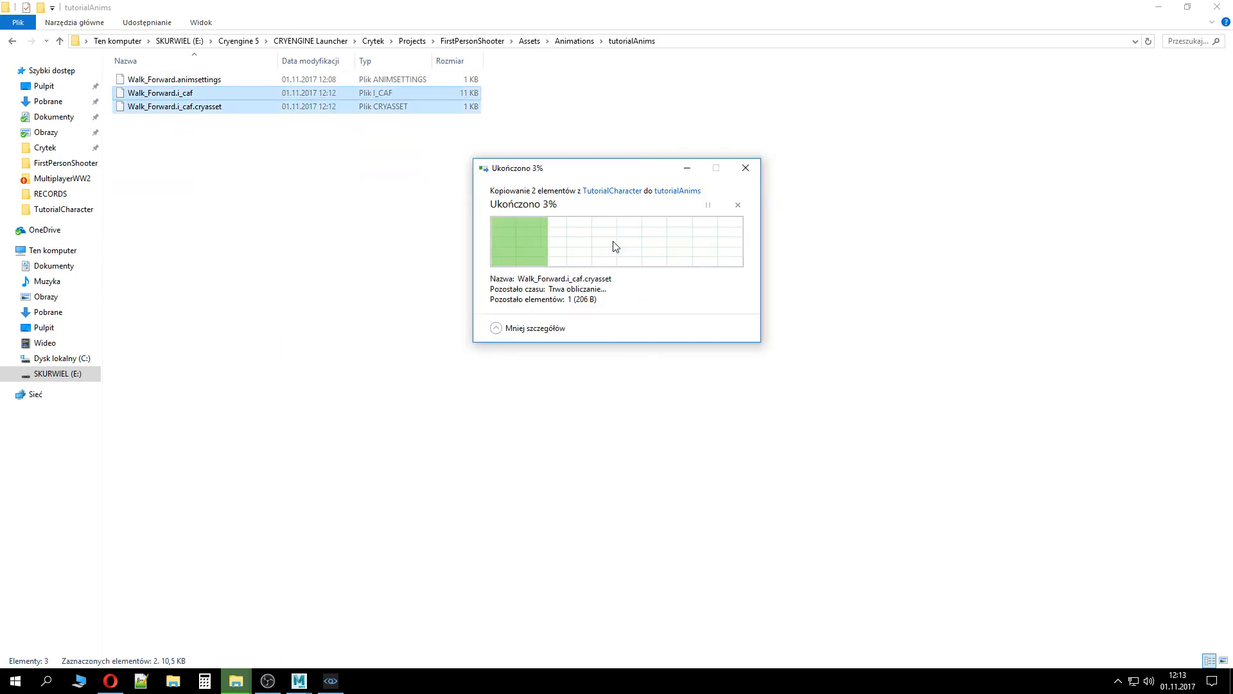
Inspect the skeleton alias error lines in the editor console
click(332, 682)
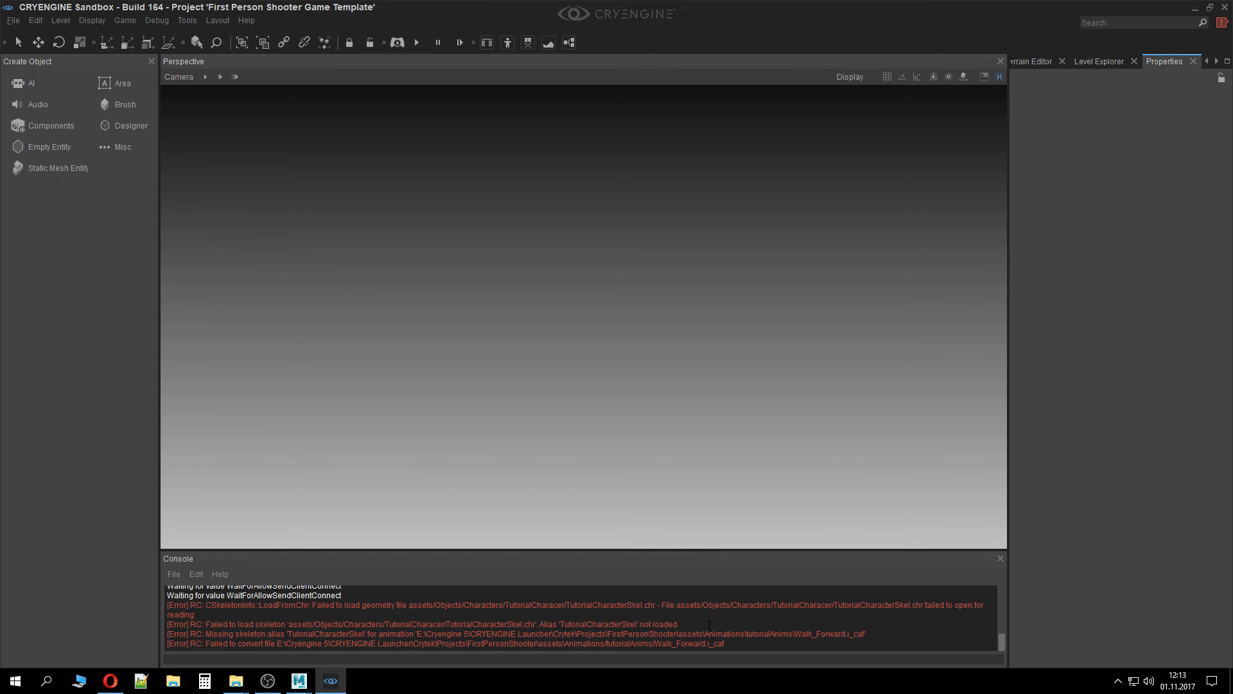
double_click(573, 624)
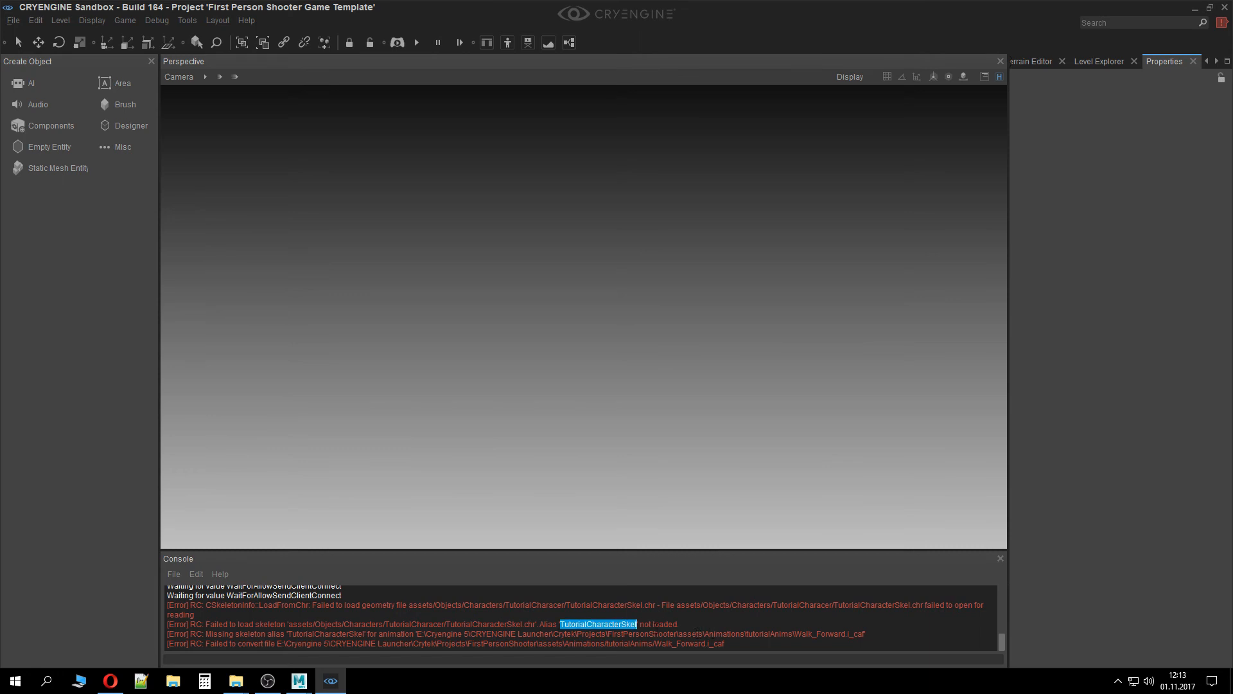
click(694, 627)
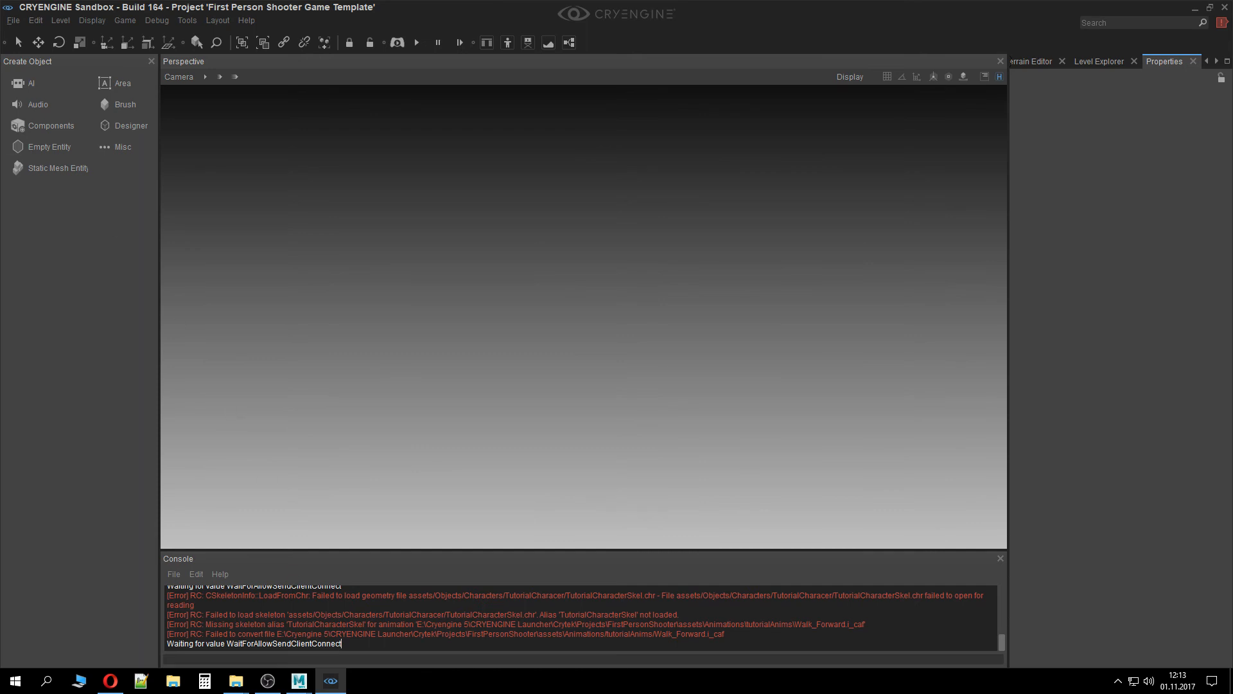
Reopen the Character Tool maximized and select Walk_Forward to preview the animation again
click(187, 20)
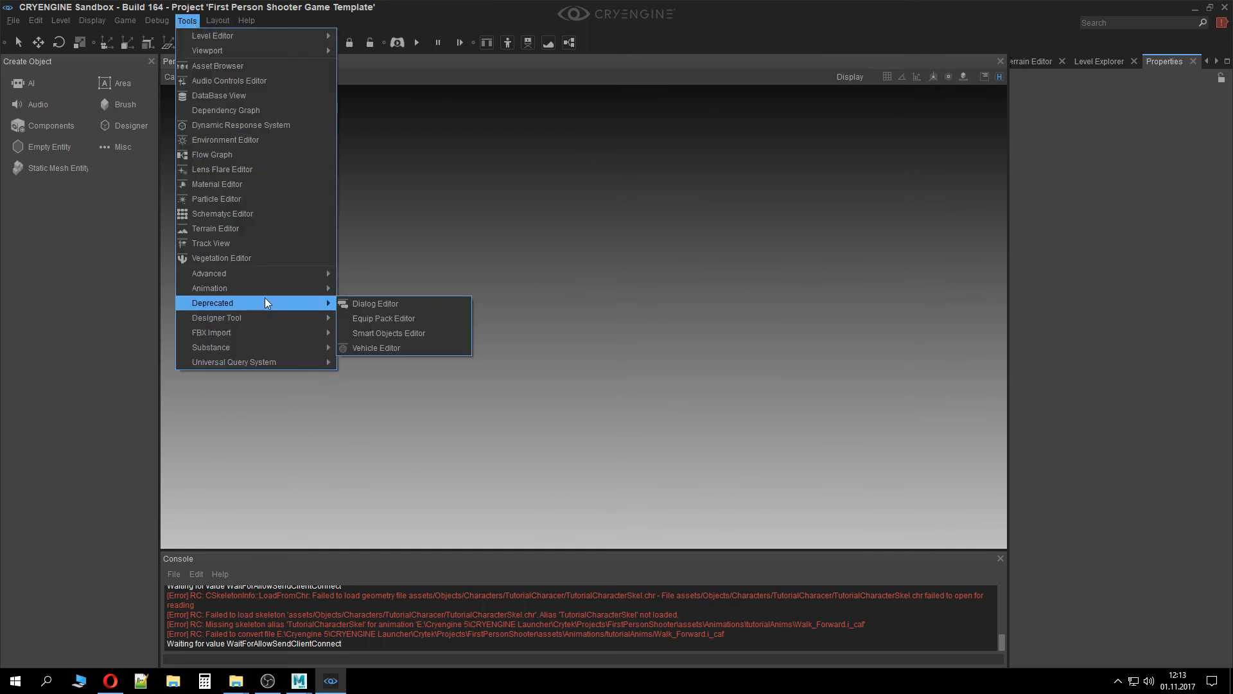
mouse_move(291, 288)
click(387, 287)
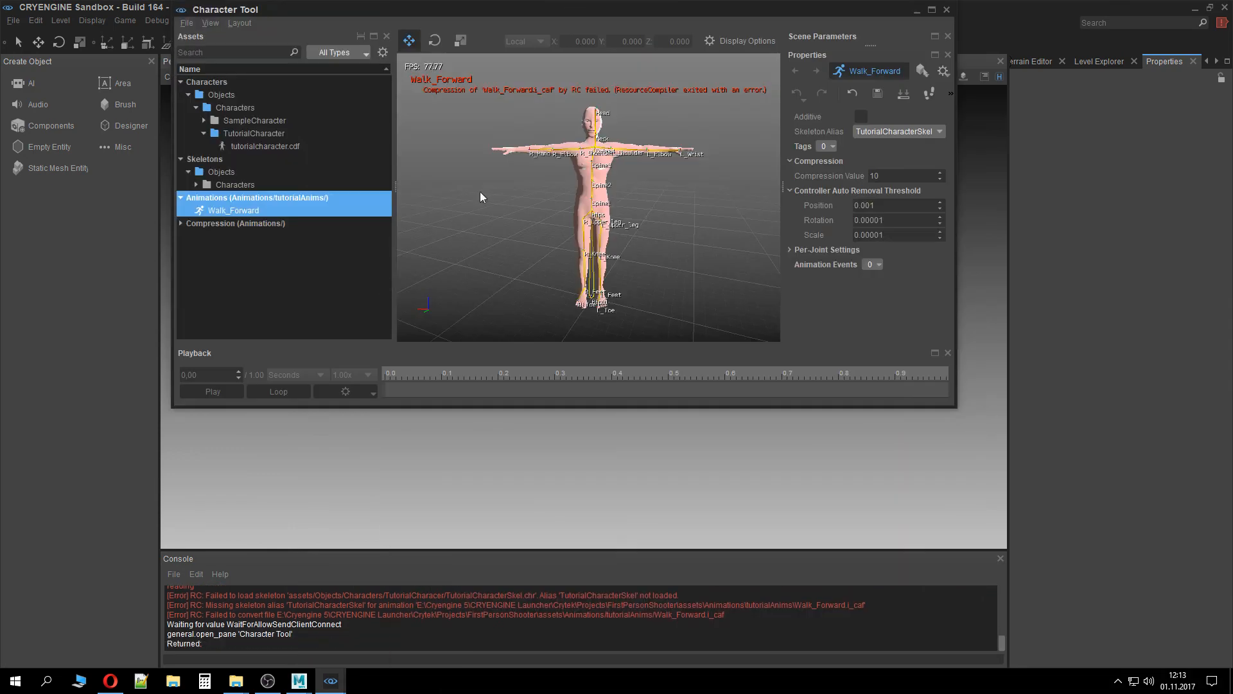
double_click(510, 9)
alt+middle_drag(604, 402, 604, 402)
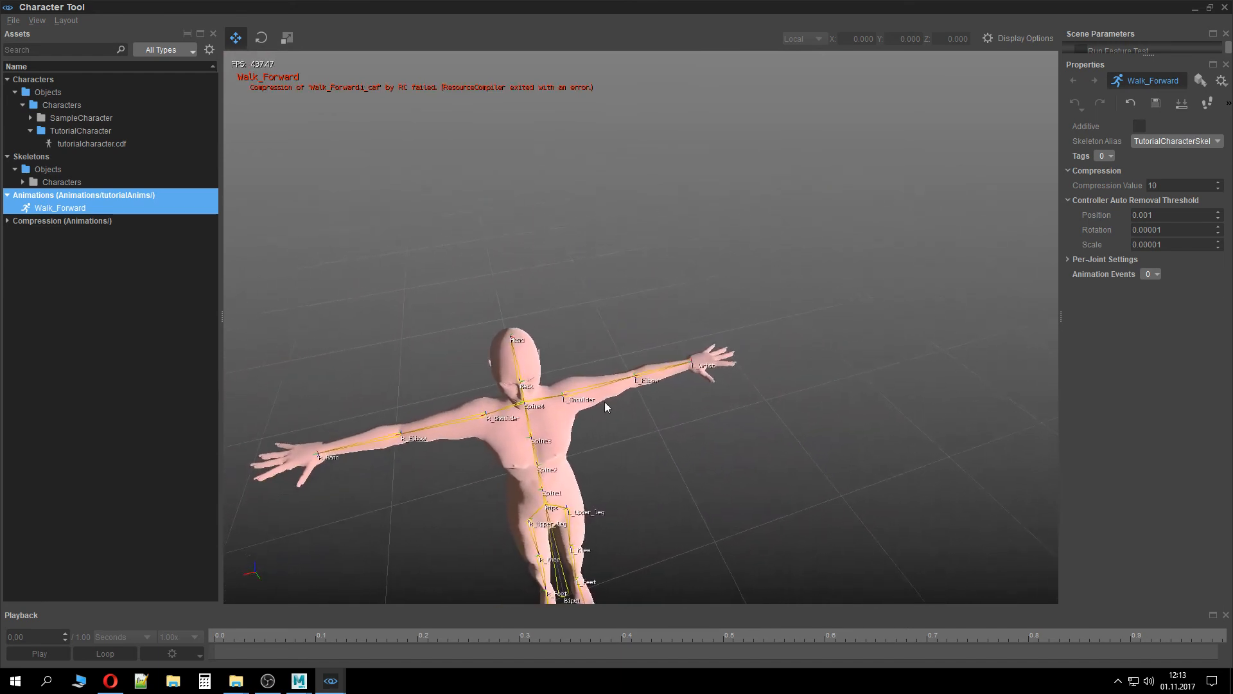
click(107, 209)
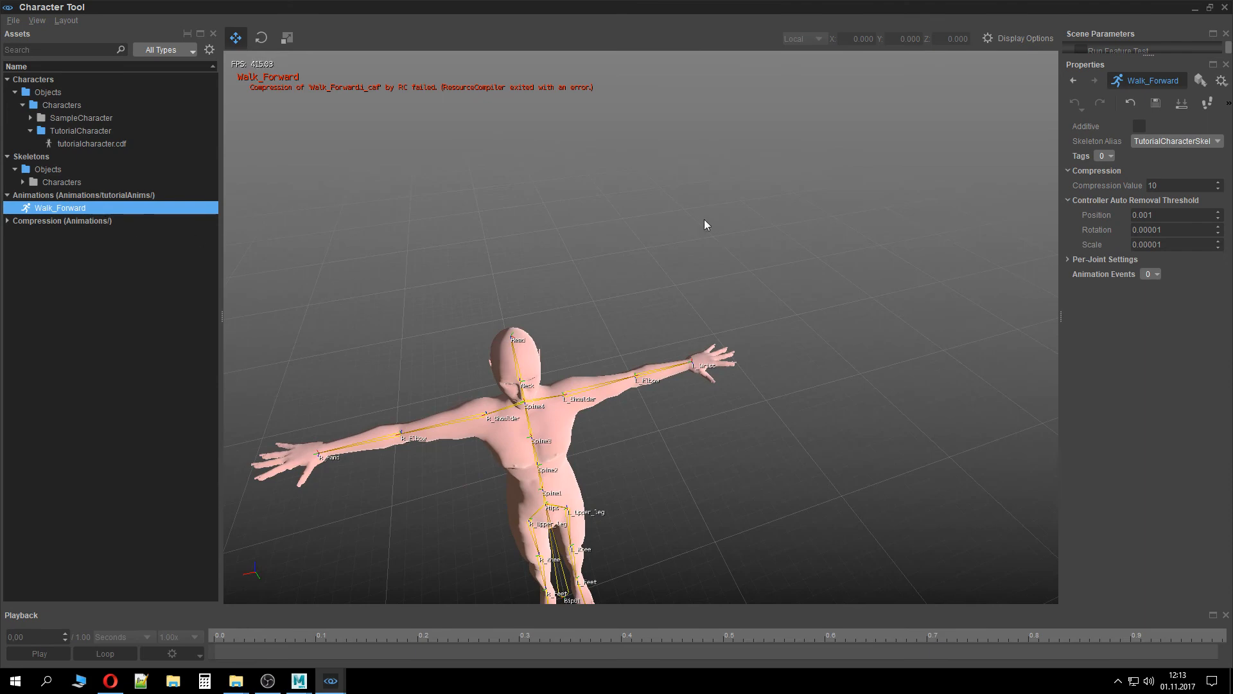
Close the Character Tool and the Sandbox editor, and return to Maya
click(1226, 7)
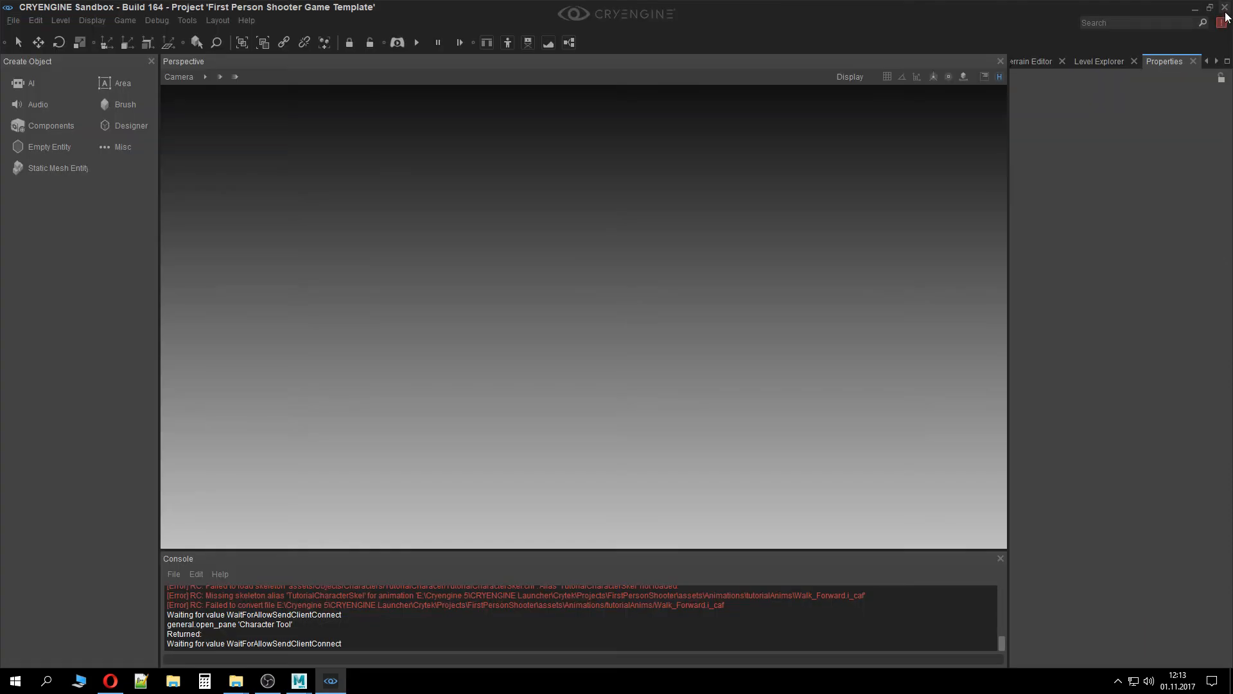
click(1225, 8)
click(336, 264)
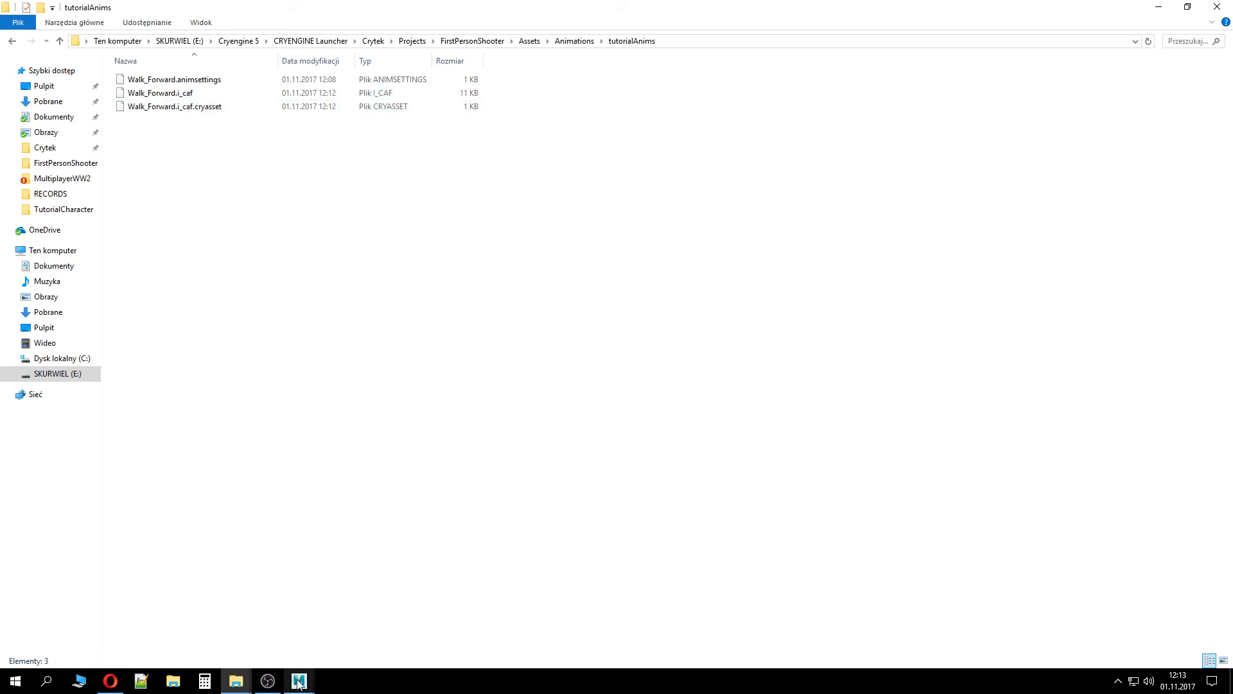
mouse_move(299, 684)
click(336, 632)
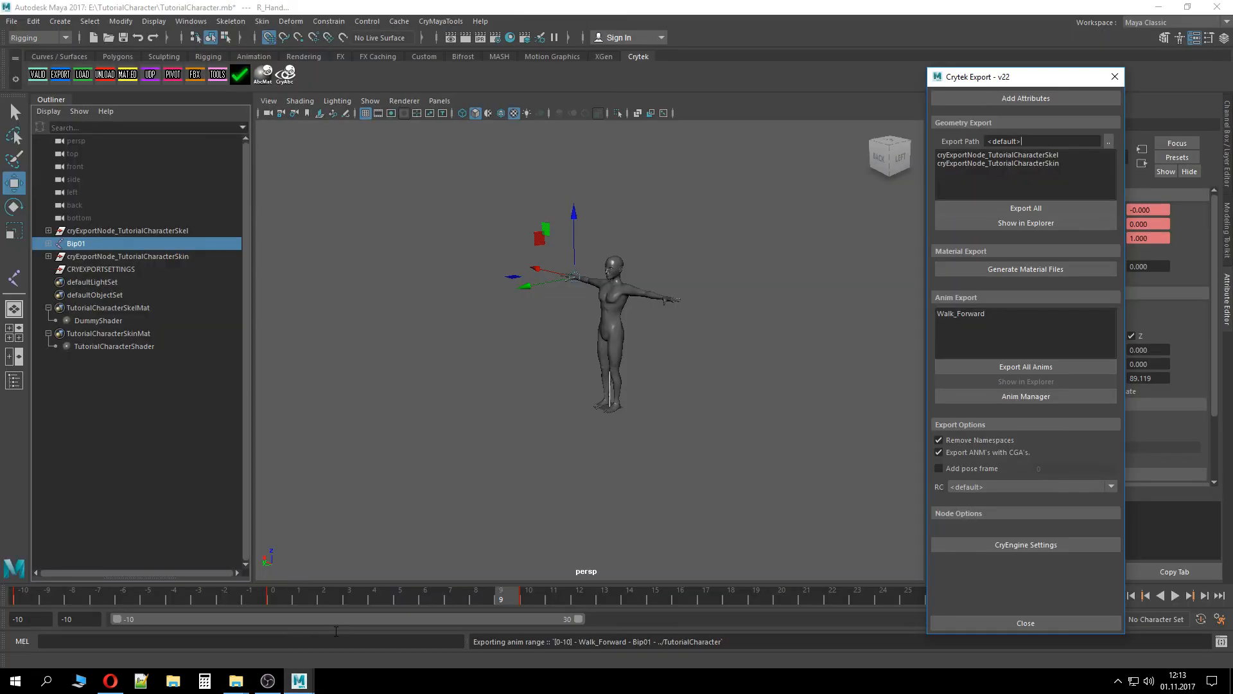
Check the RC selection and open CryEngine Settings to review the build location and Resource Compiler options
click(1008, 483)
click(1009, 499)
click(1014, 544)
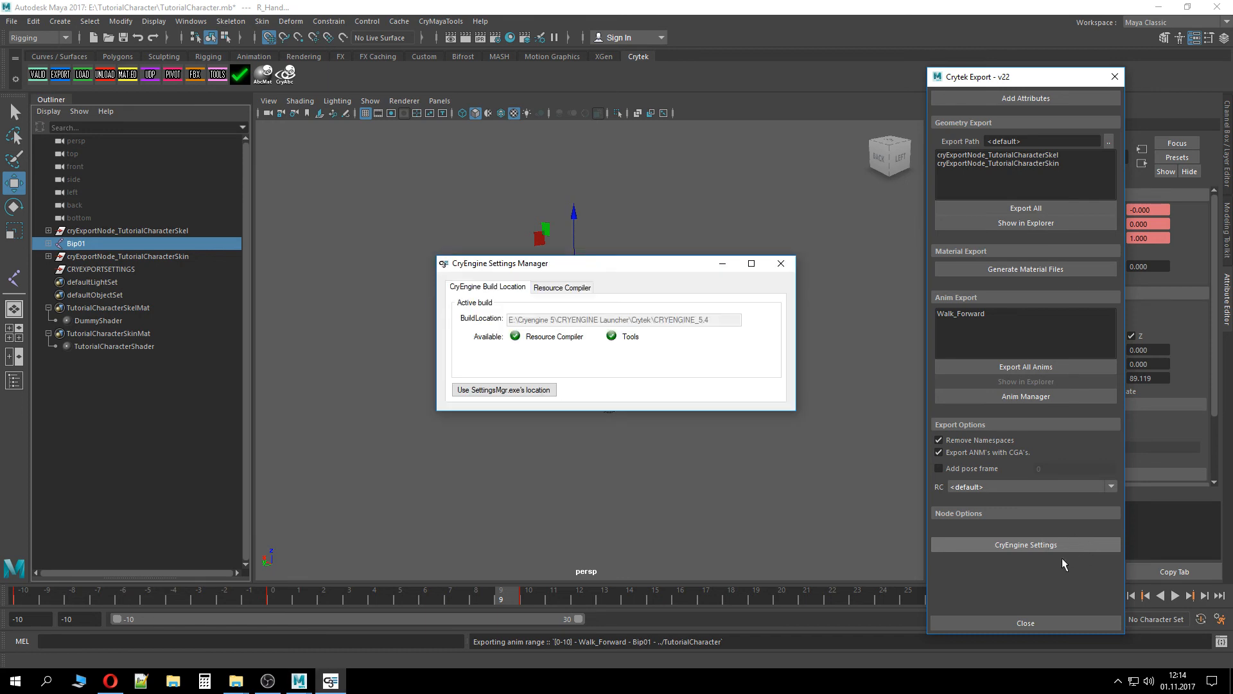
click(567, 287)
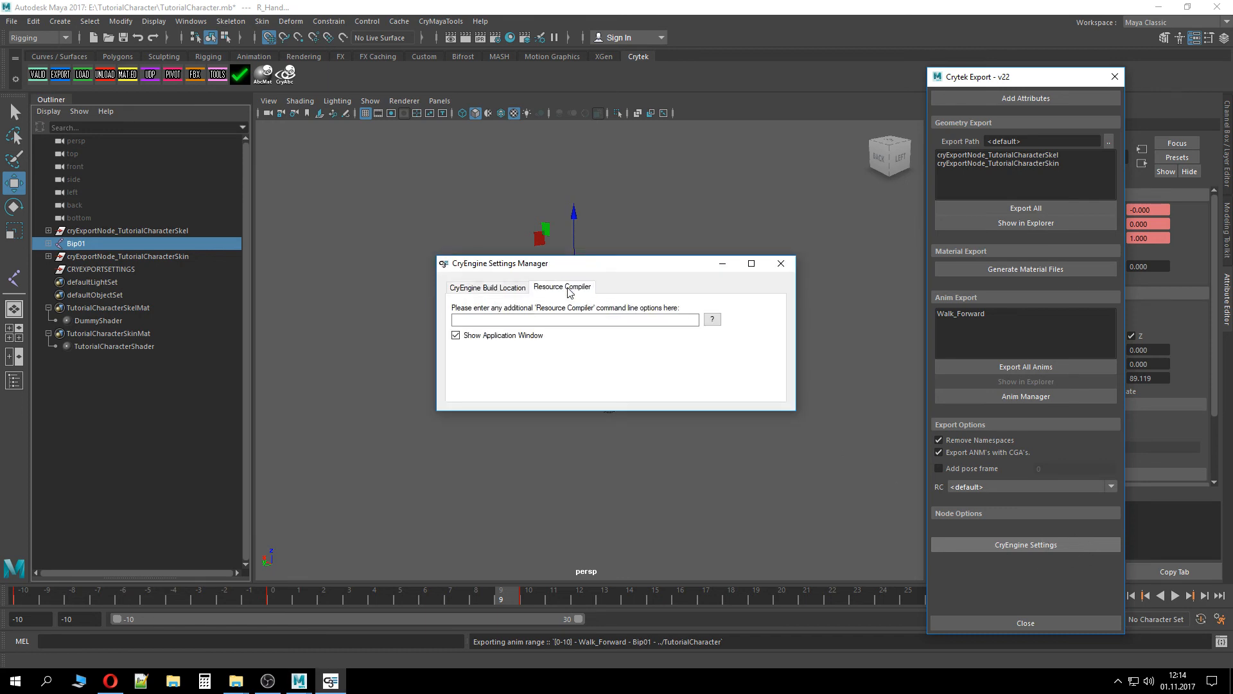
click(480, 287)
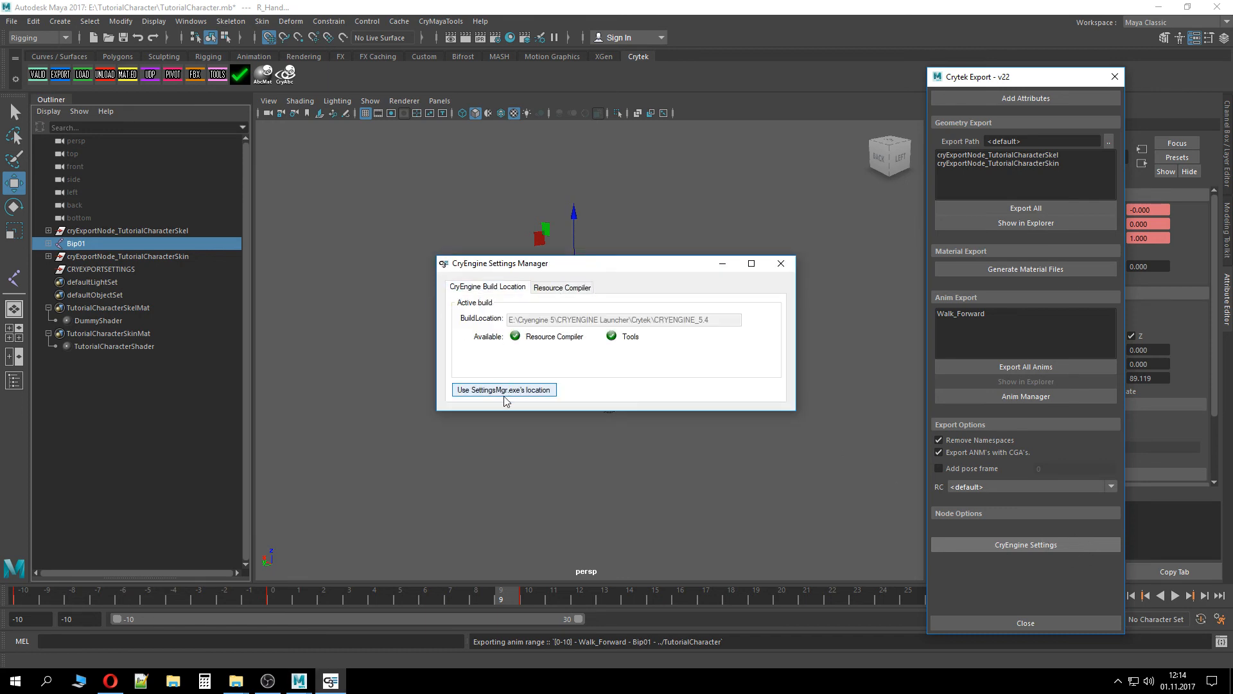
Close the CryEngine Settings Manager and select Walk_Forward in the Crytek Export animation list
click(780, 263)
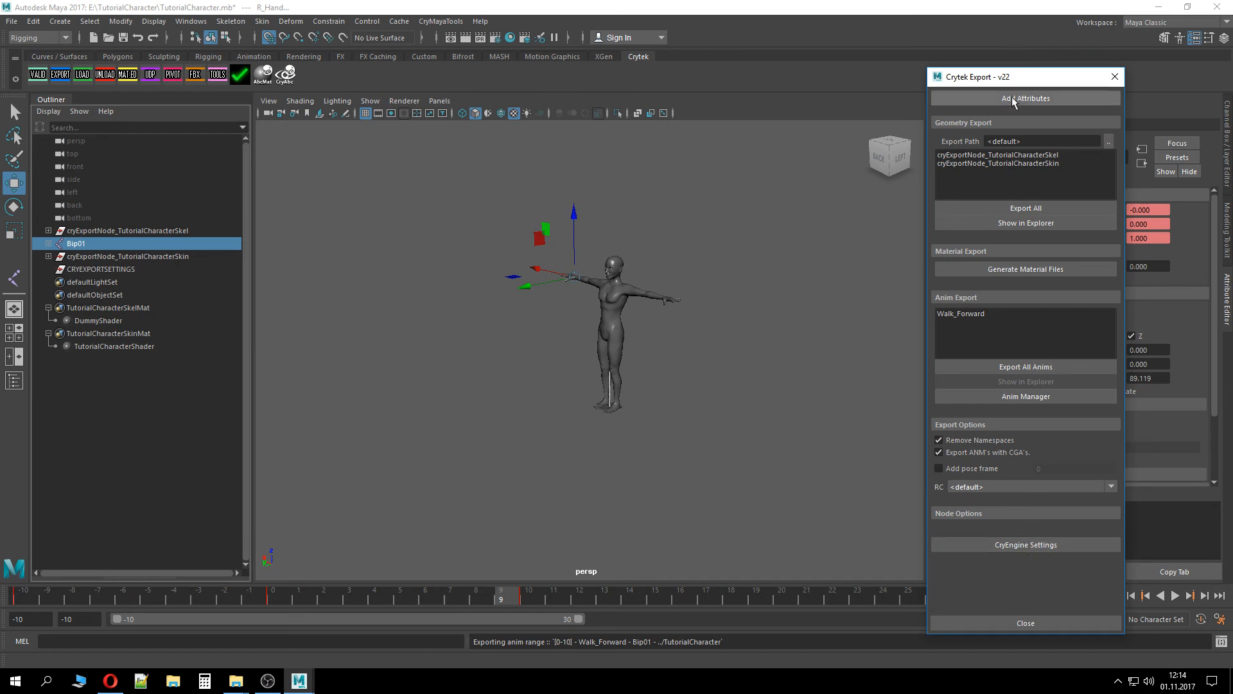
drag(1018, 83, 627, 55)
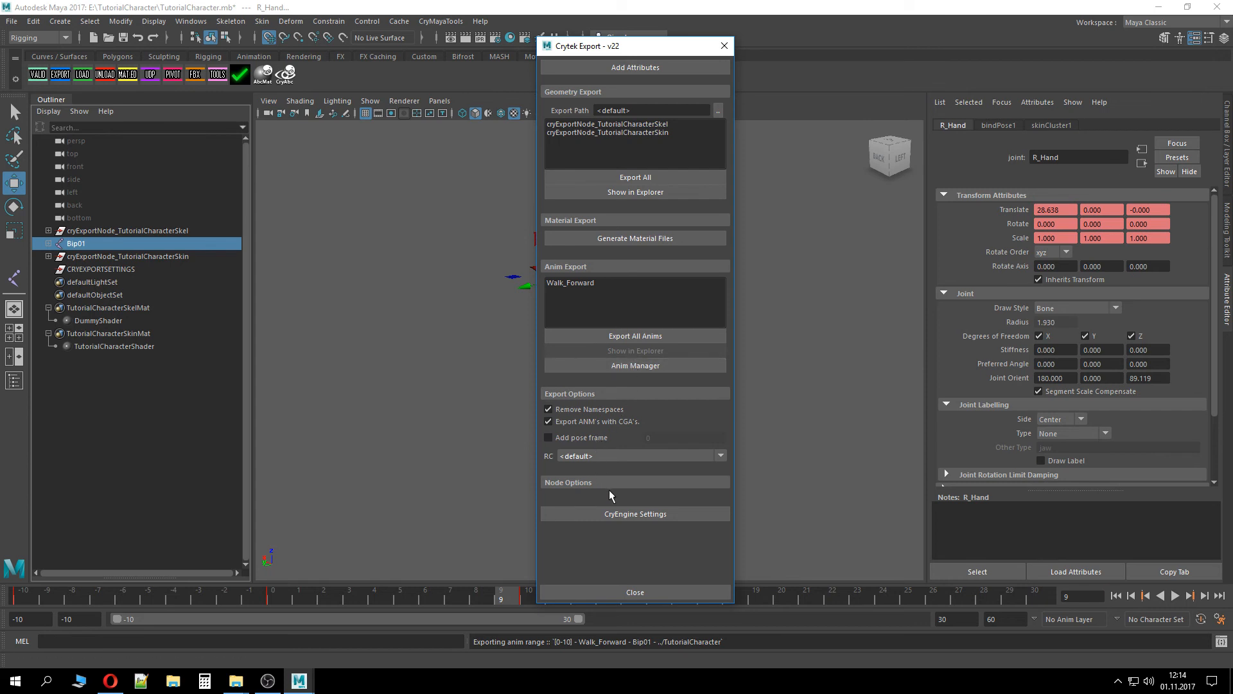
click(620, 282)
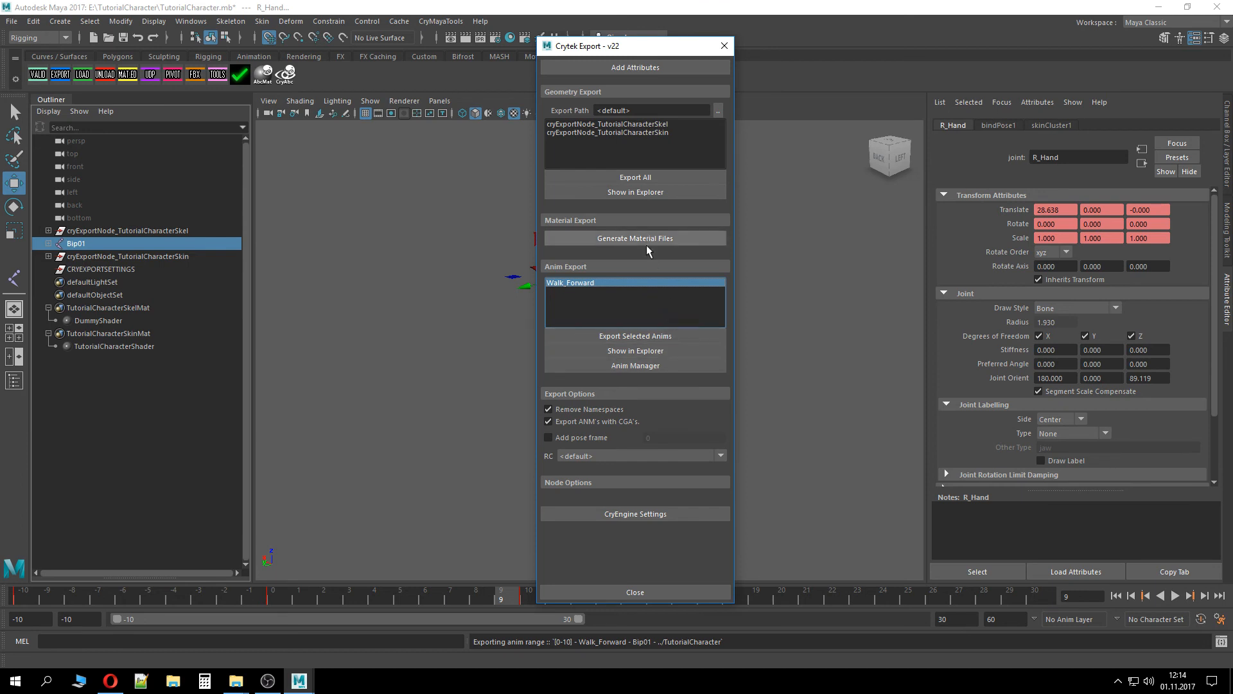
Set the skeleton export node's custom export path to the TutorialCharacter folder and export the selected Walk_Forward animation
click(153, 231)
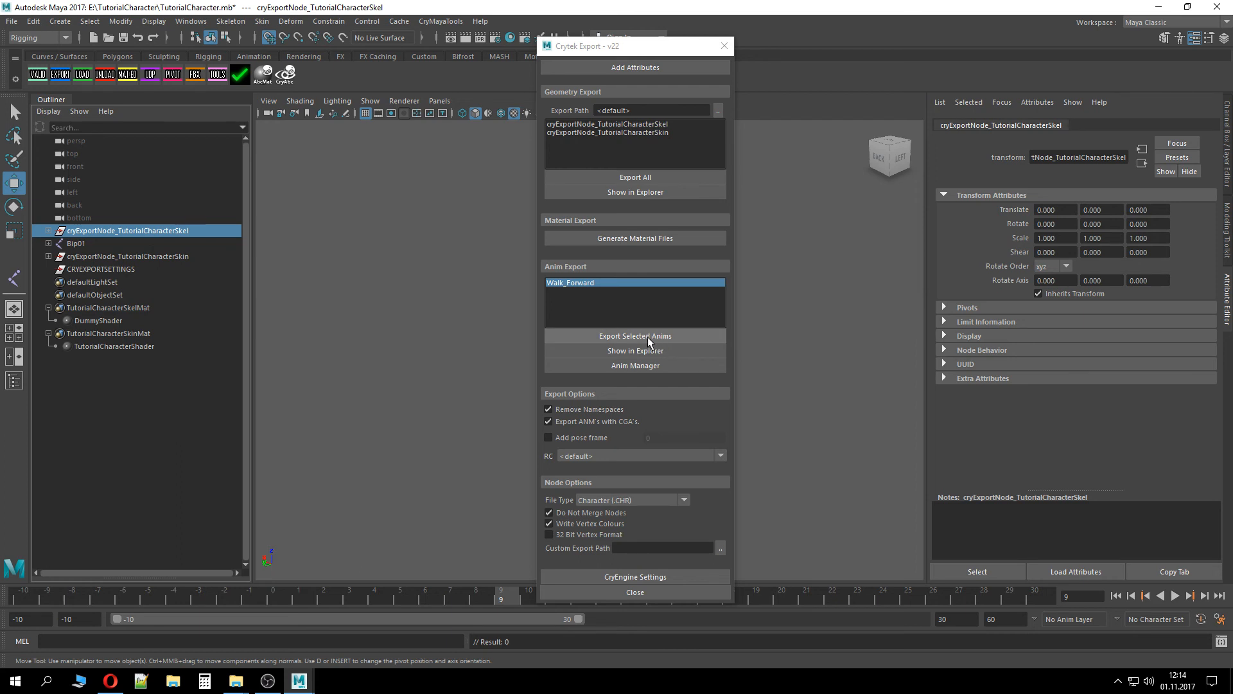
click(721, 548)
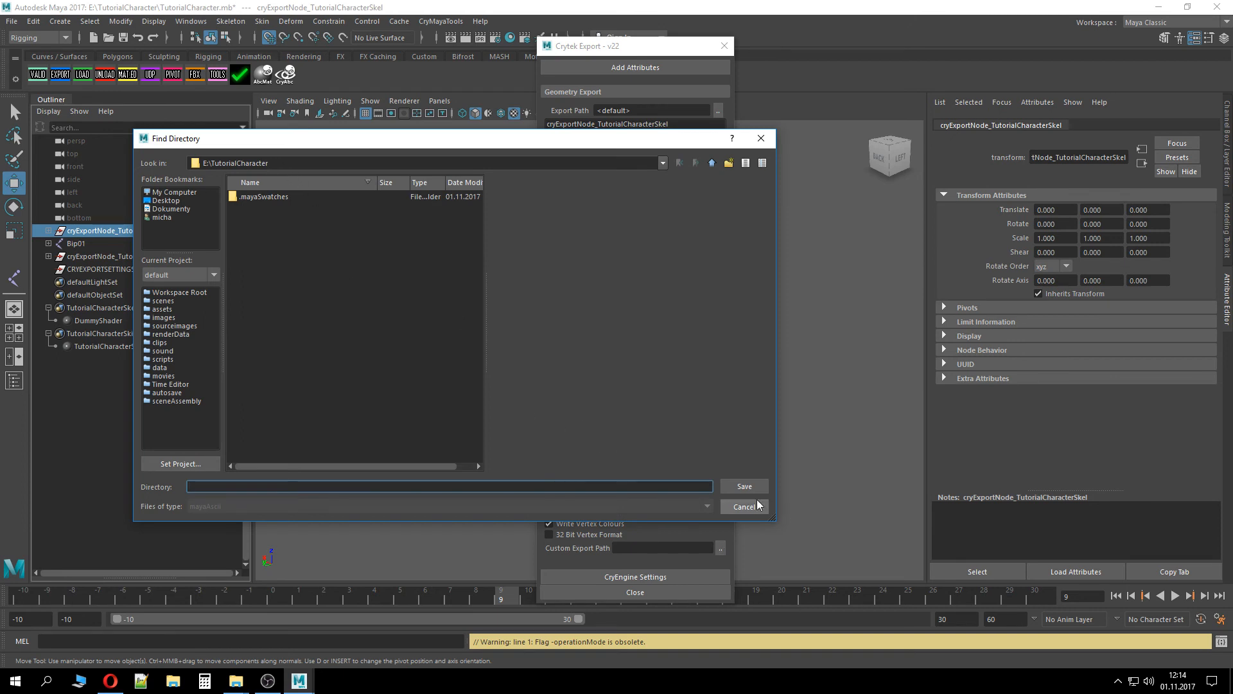
click(743, 488)
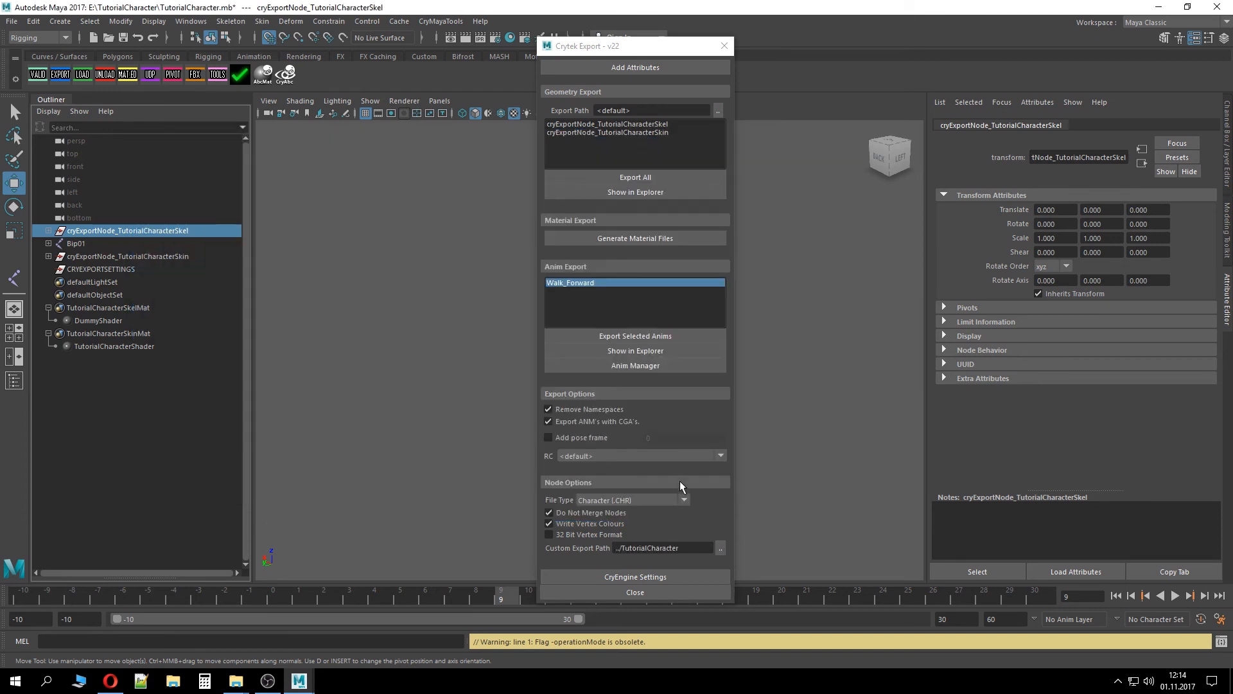
click(662, 330)
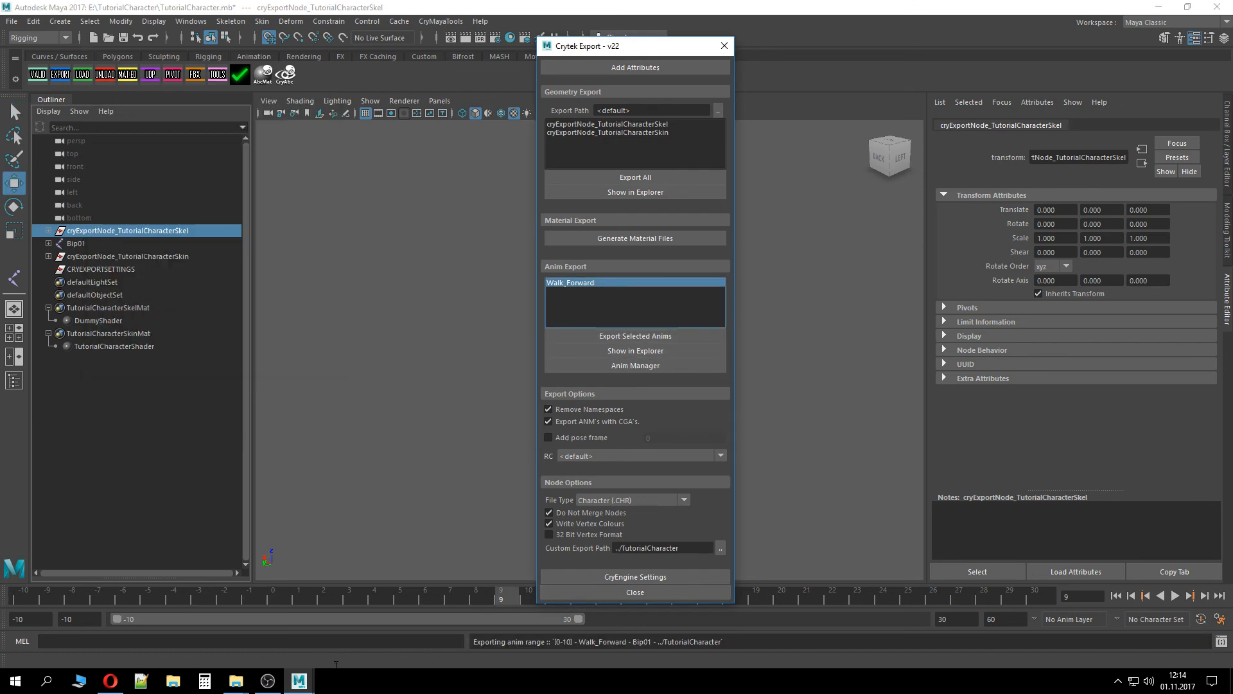
Open the TutorialCharacter folder in File Explorer to check the exported Walk_Forward files
mouse_move(237, 681)
click(193, 633)
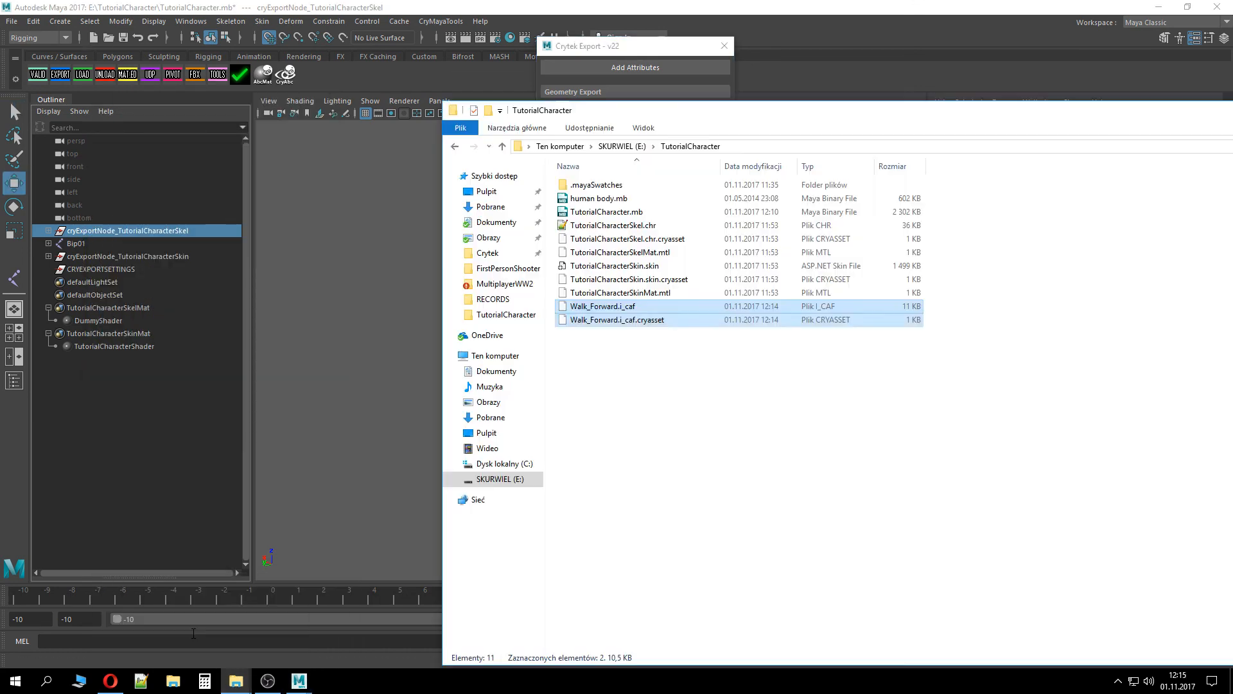
click(567, 532)
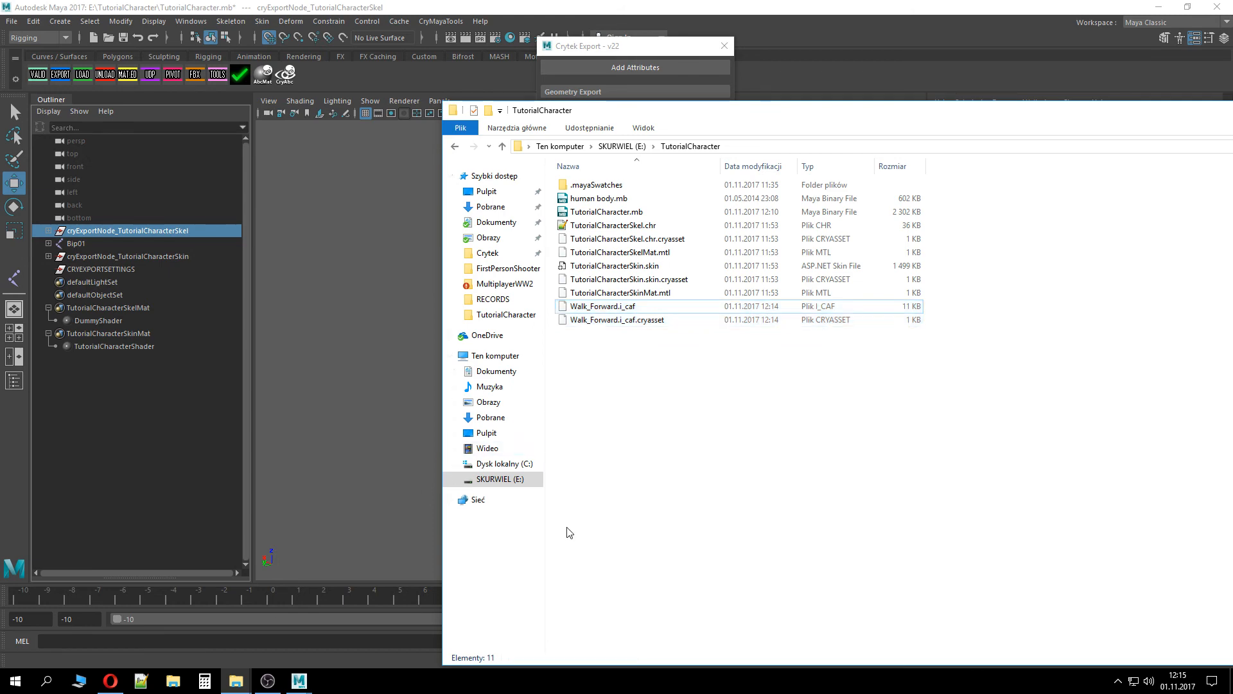
Compile Walk_Forward.i_caf by dropping it onto rc.exe in the CRYENGINE_5.4 Tools rc folder
mouse_move(236, 681)
click(306, 618)
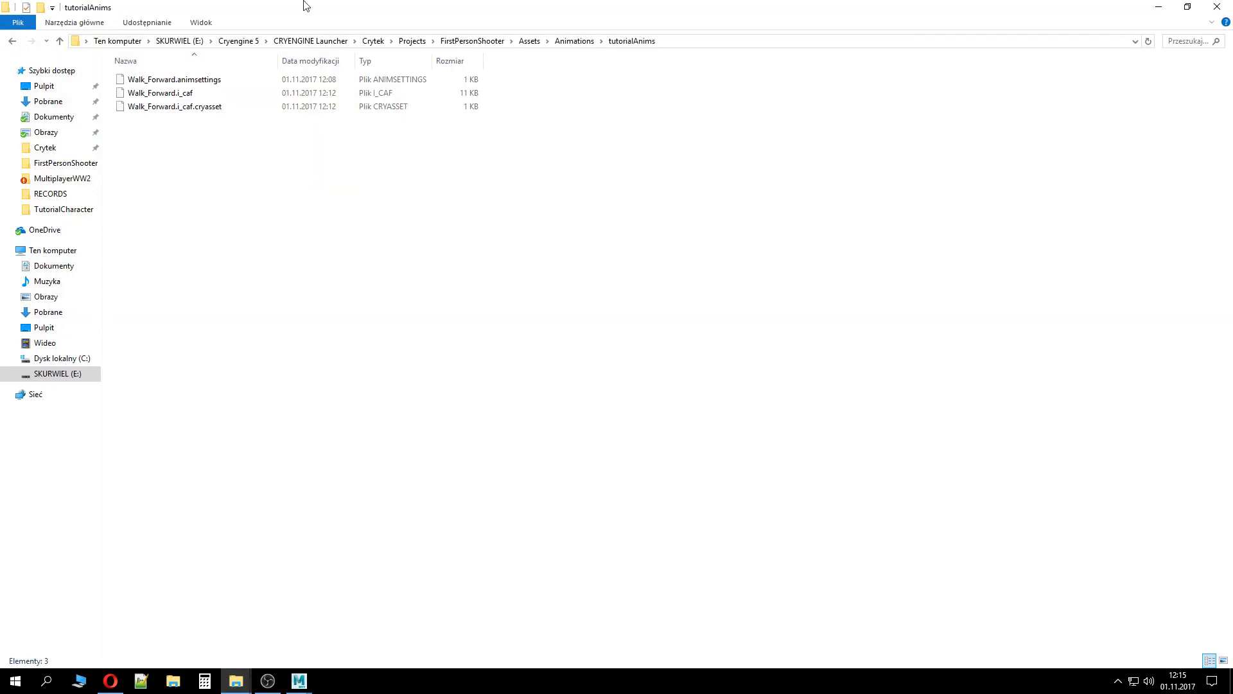
click(465, 41)
click(411, 41)
click(372, 41)
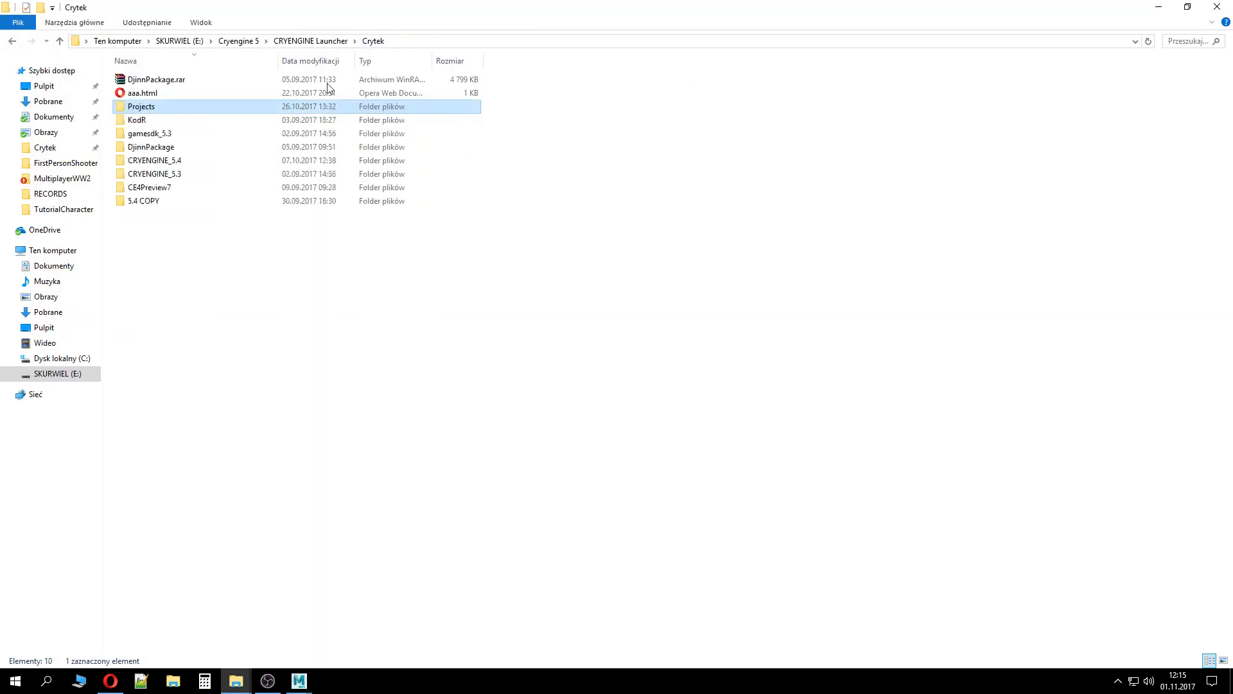
click(176, 160)
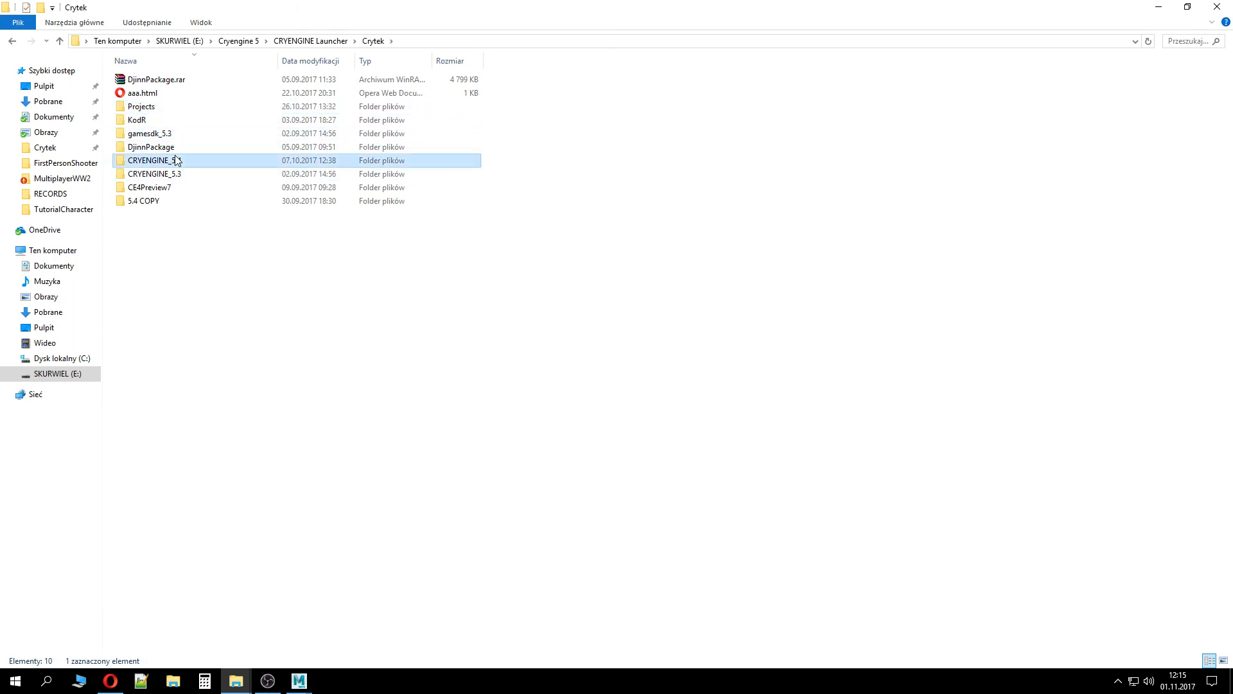
double_click(176, 160)
double_click(168, 187)
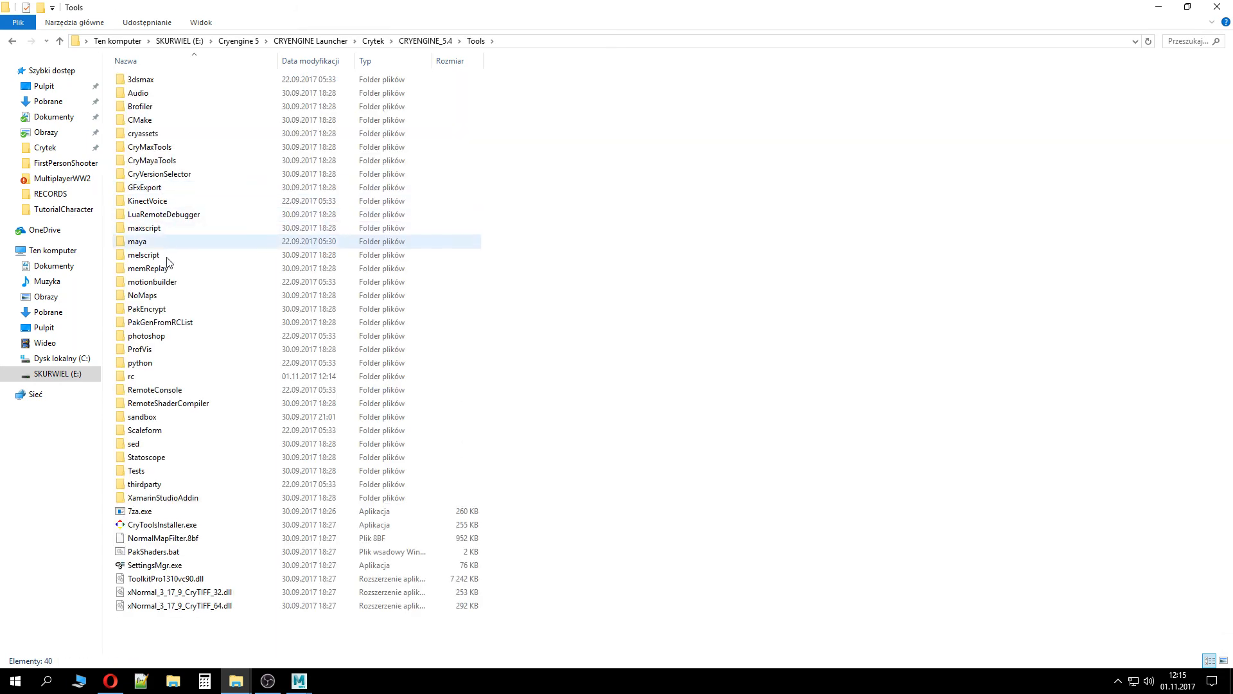
double_click(138, 376)
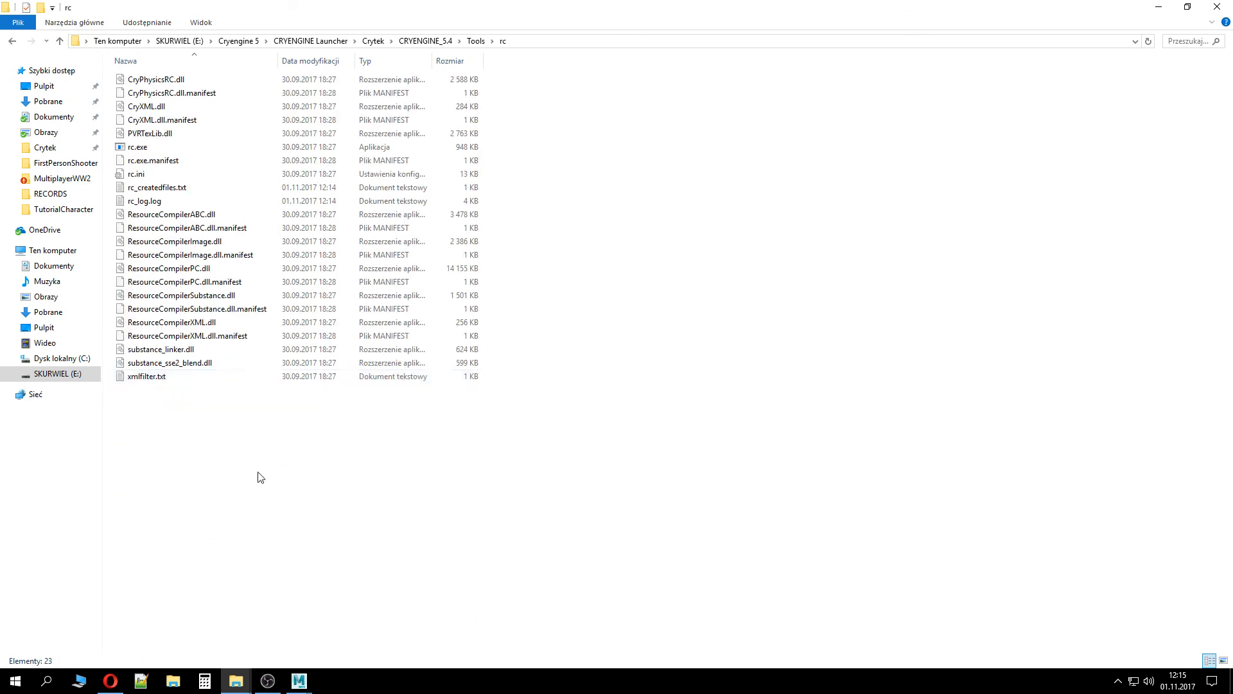
click(236, 680)
click(226, 650)
click(684, 305)
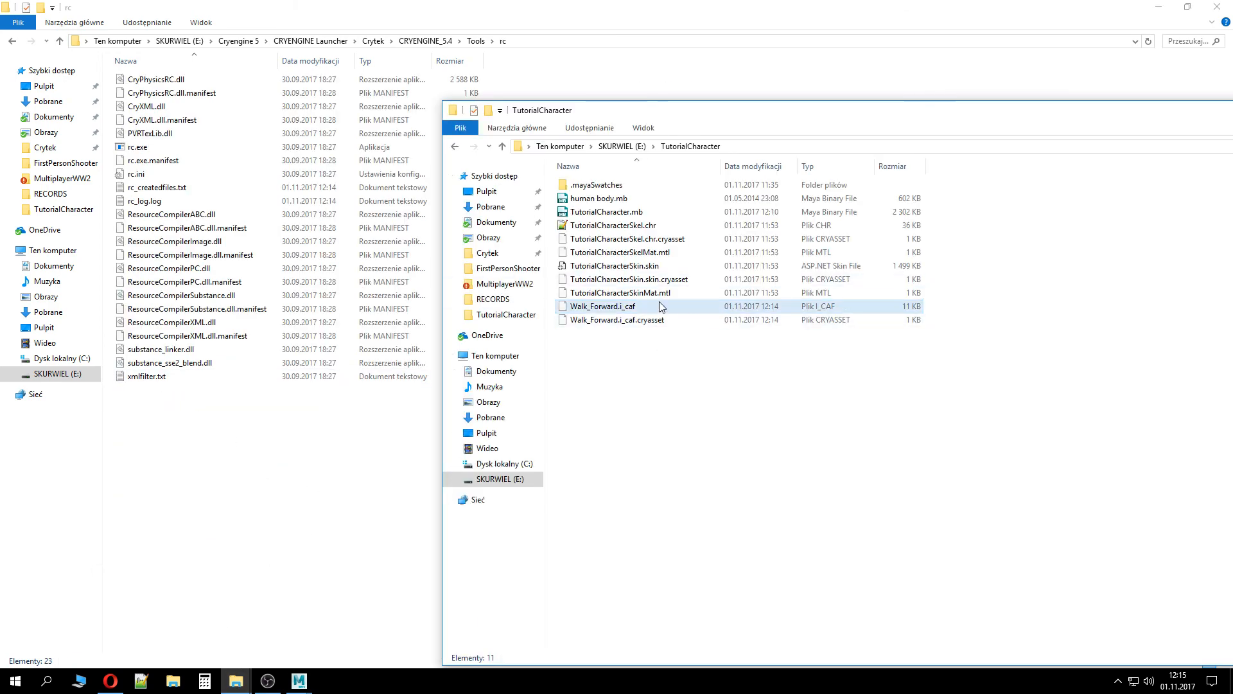
drag(683, 306, 162, 147)
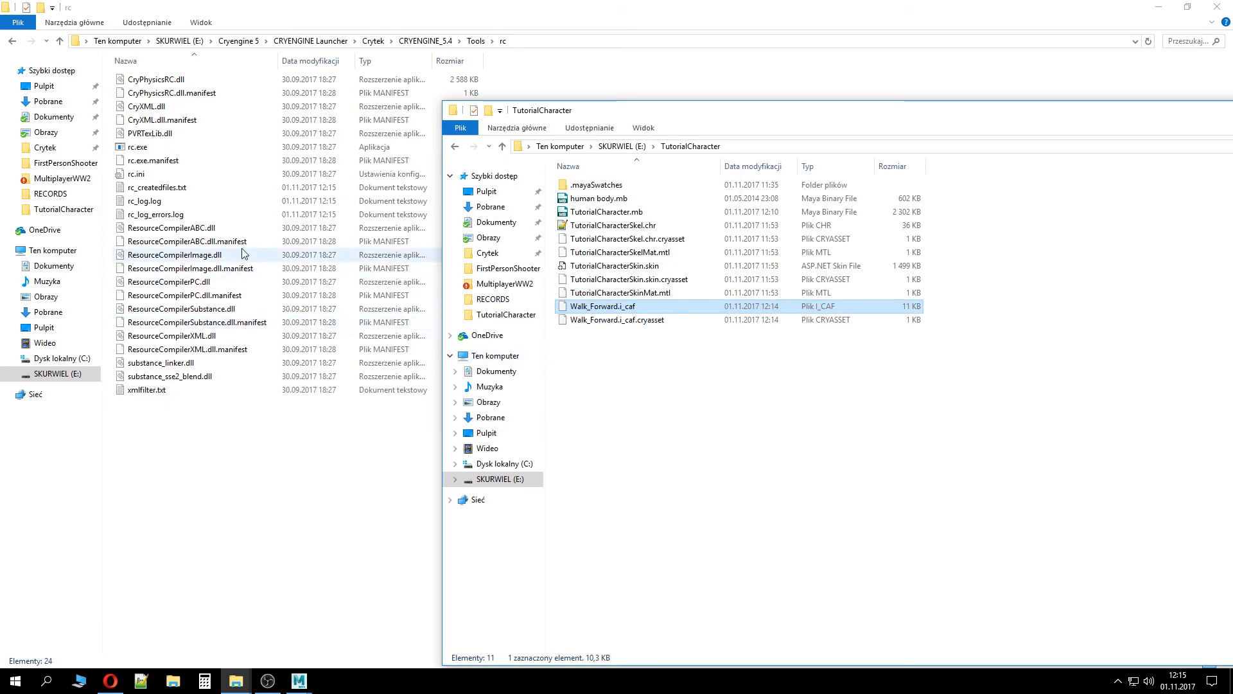
Open rc_log_errors.log to read the compile errors, then close it
double_click(200, 214)
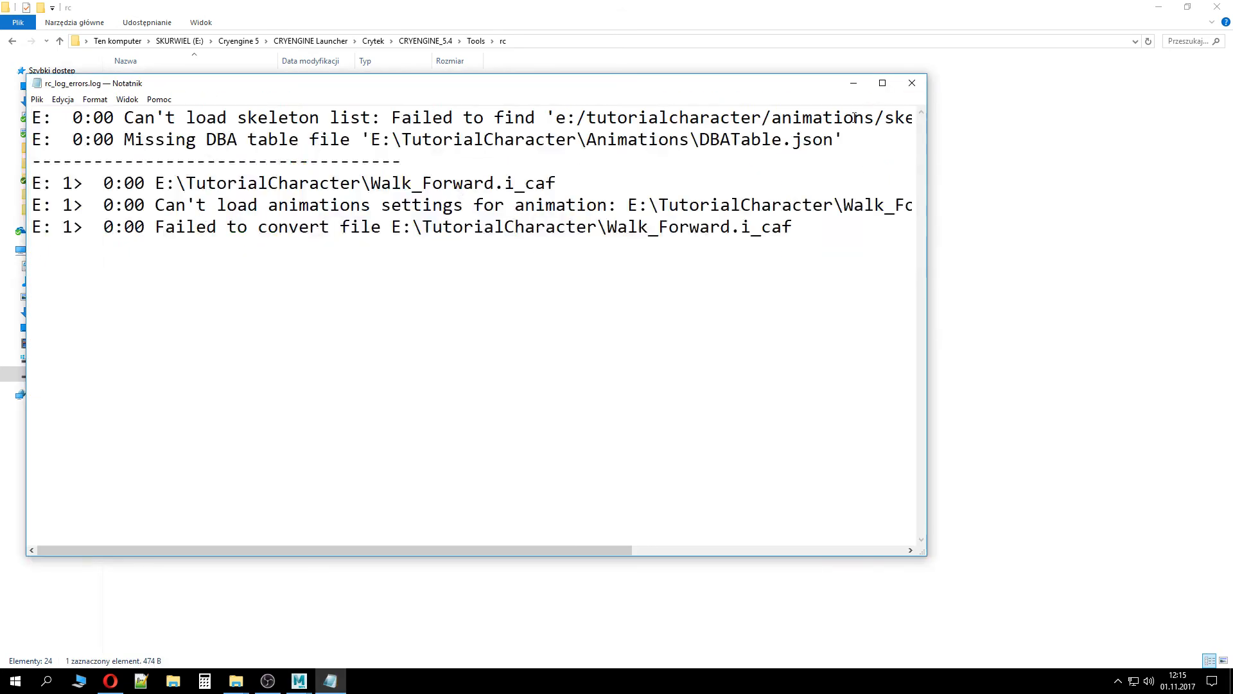
click(913, 83)
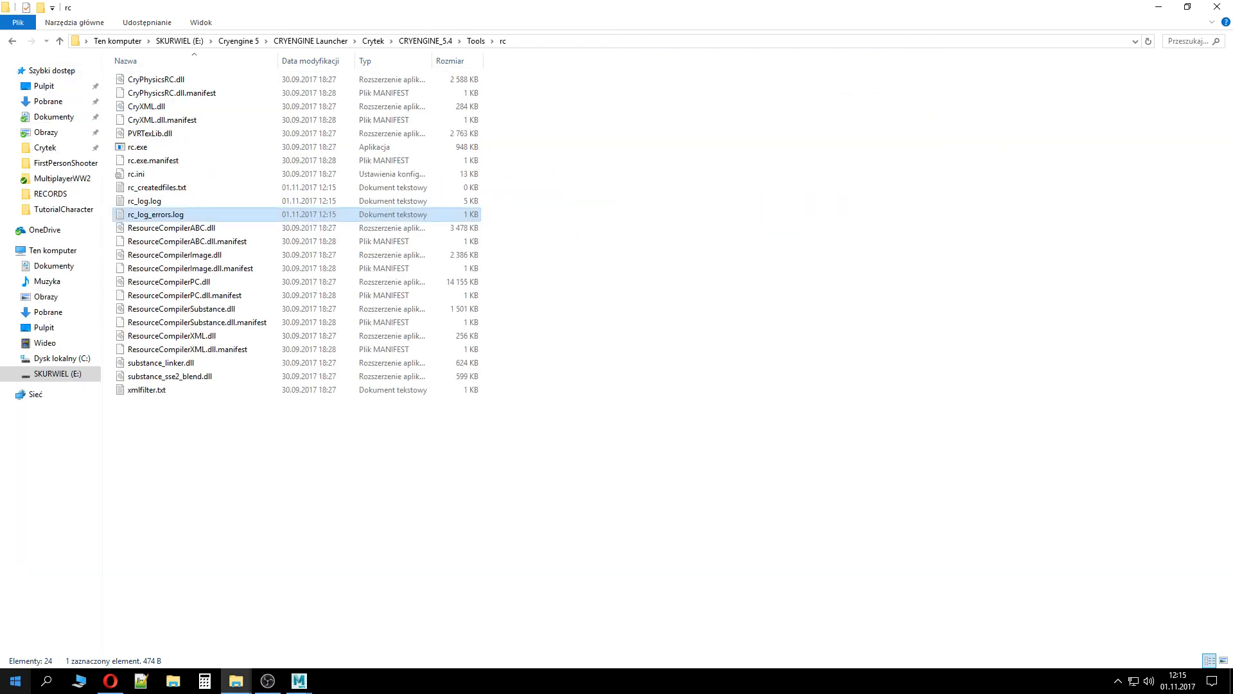
Return to Maya, close the Crytek Export window and select the Bip01 root joint
click(299, 680)
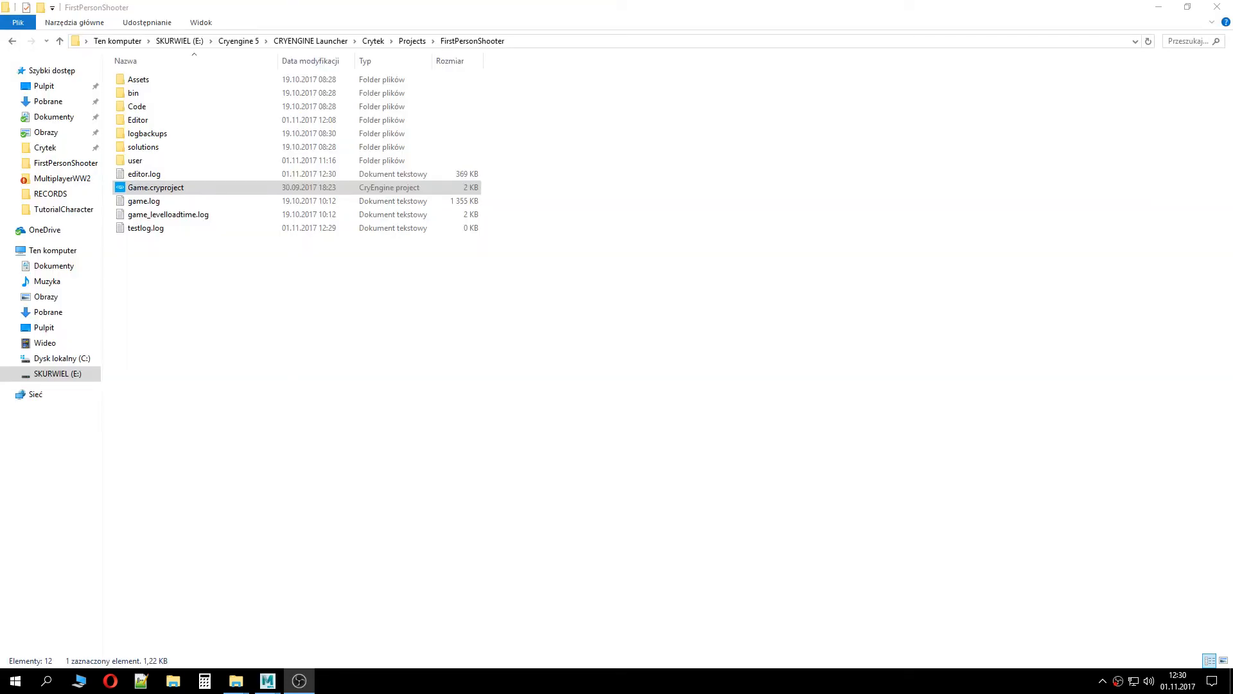
mouse_move(268, 680)
click(331, 617)
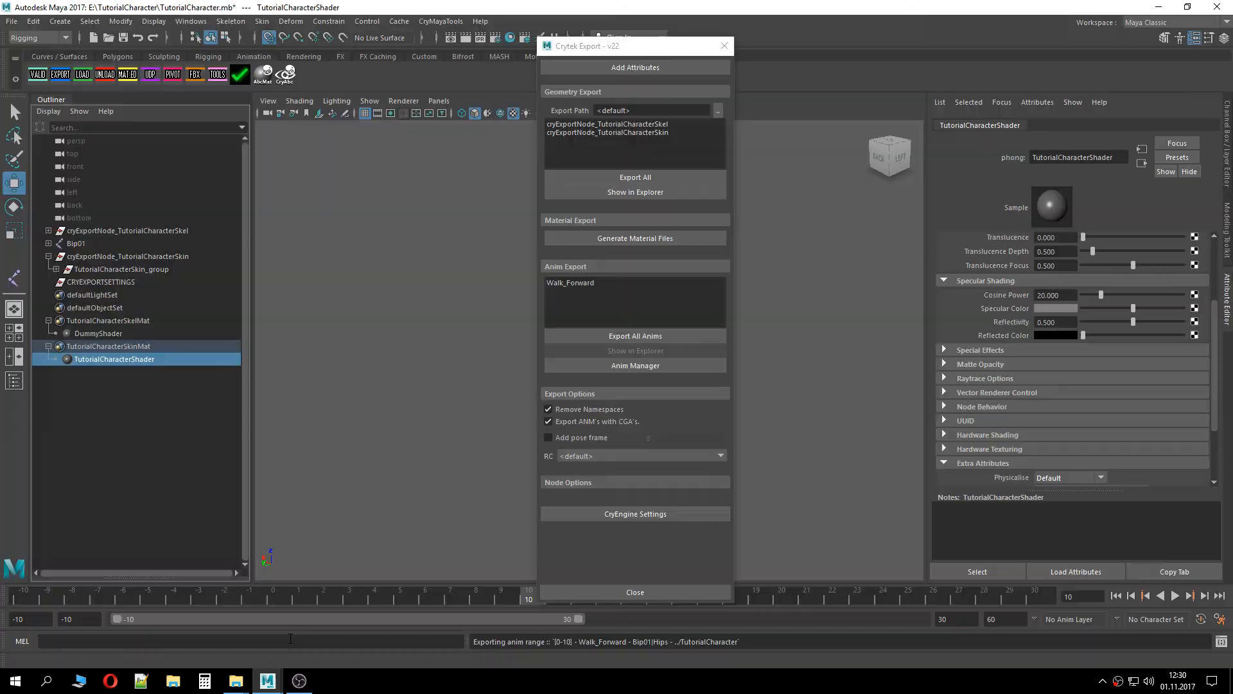
click(724, 45)
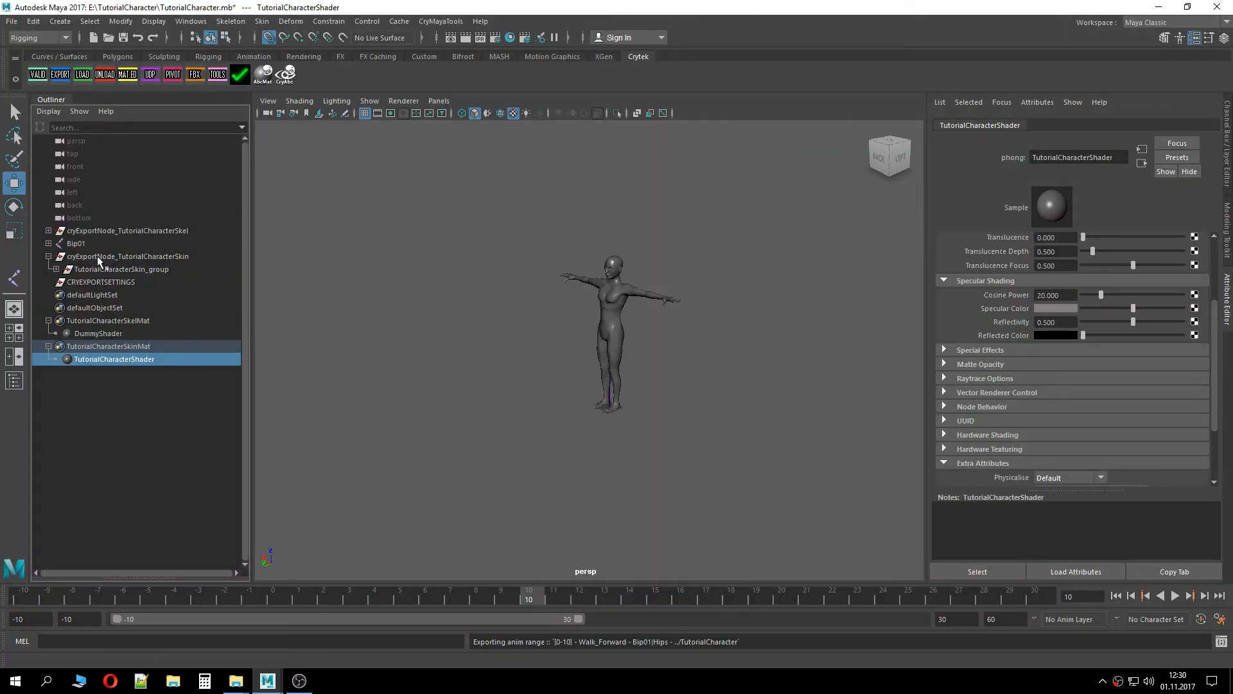
click(76, 243)
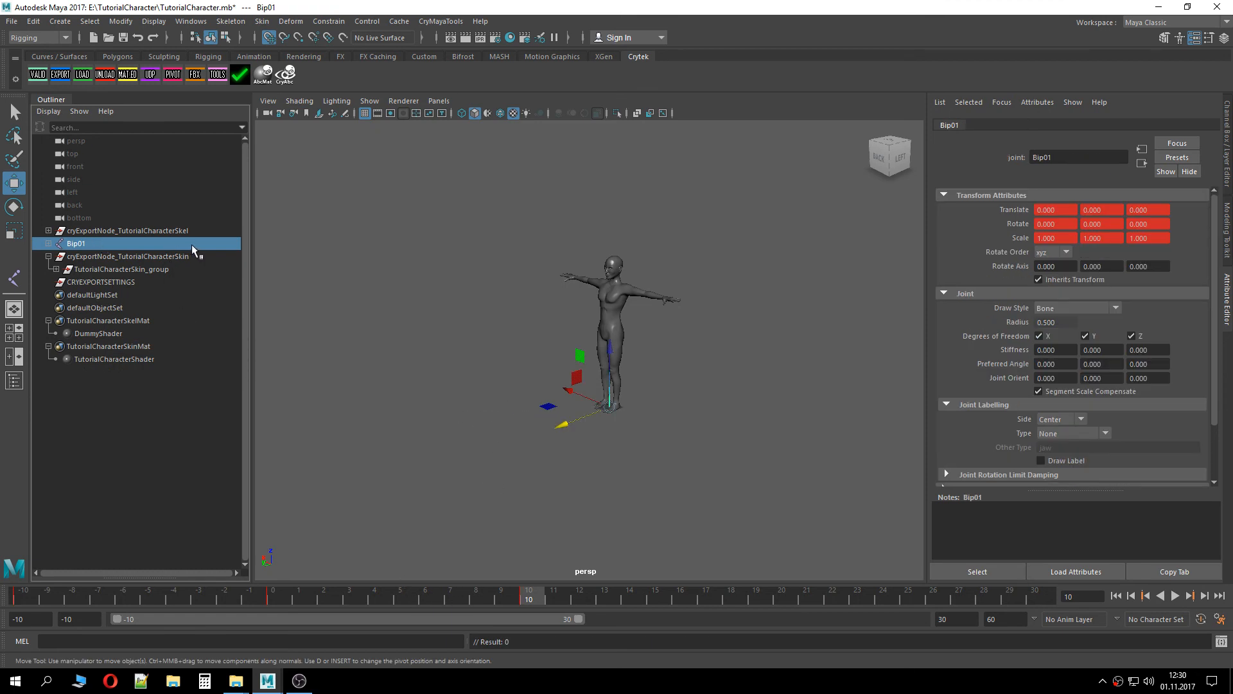
click(61, 74)
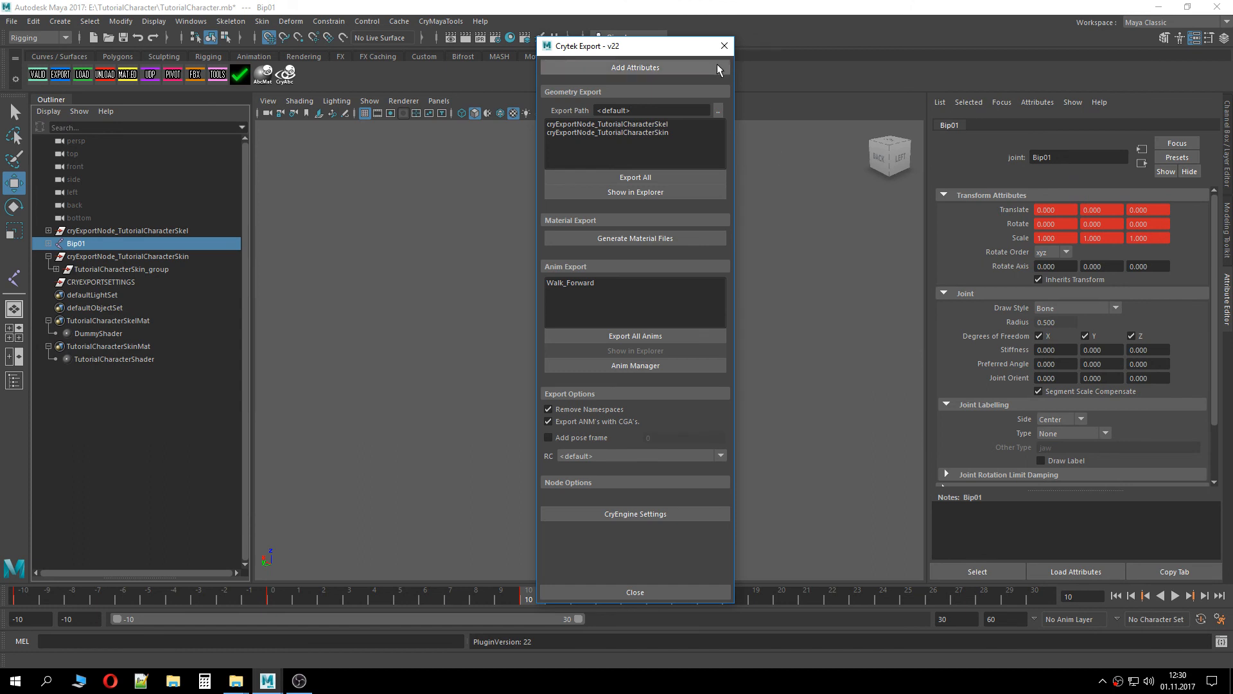
click(725, 46)
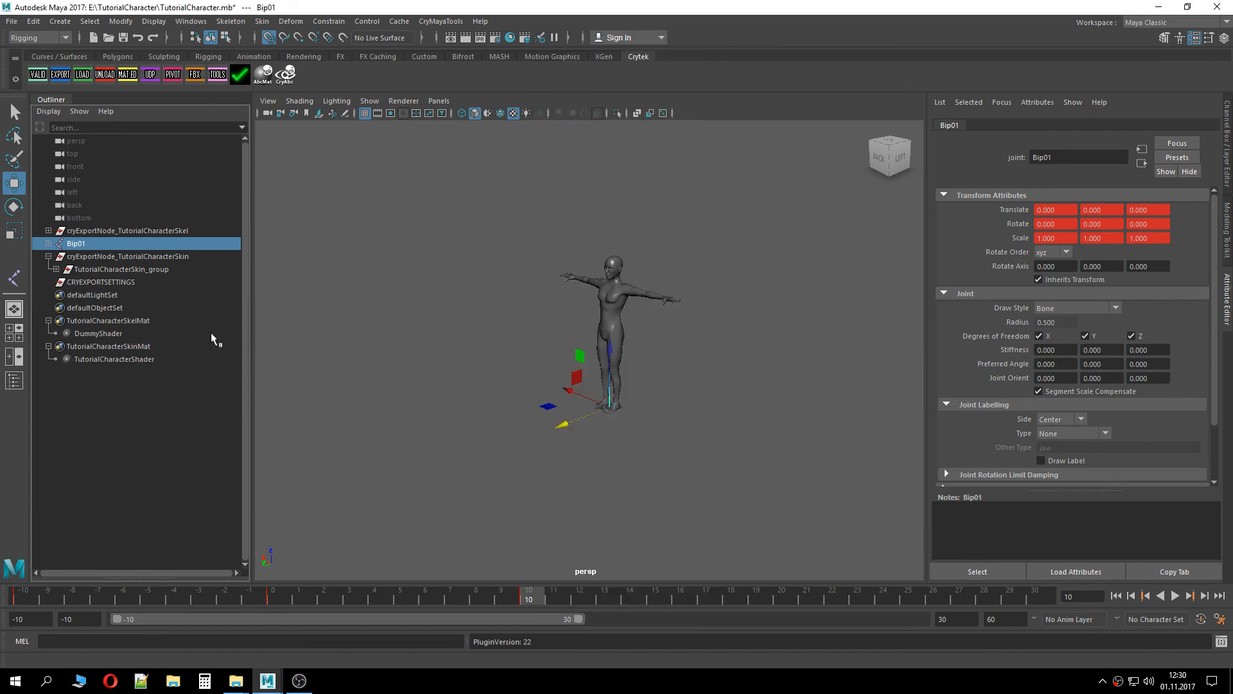
Expand Bip01, select the whole joint hierarchy from Bip01 to R_Hand, and scrub the timeline to frame 10
shift+click(48, 243)
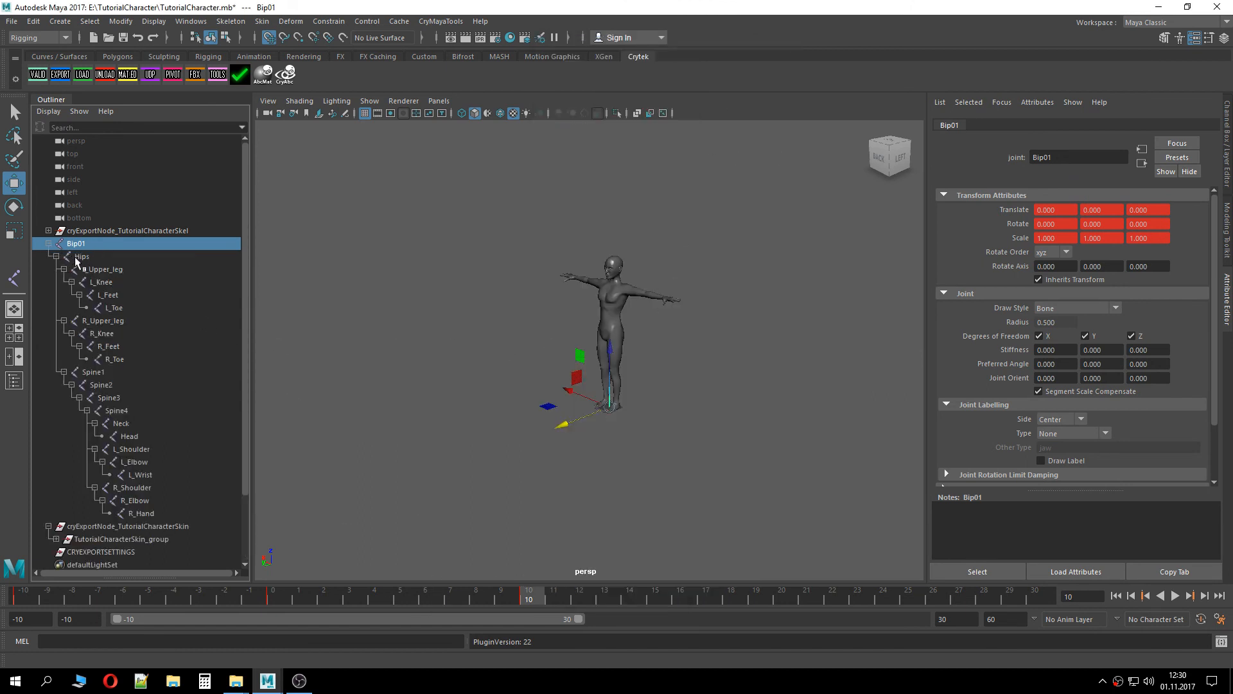
click(82, 256)
click(172, 245)
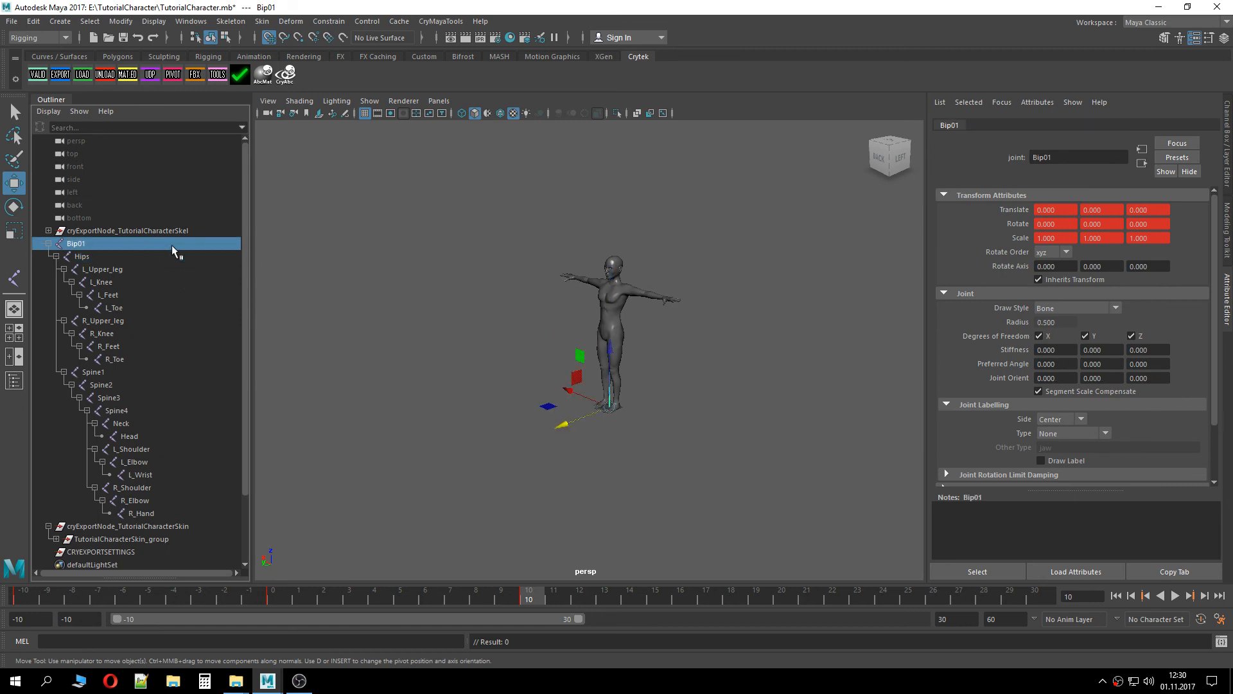
drag(563, 426, 436, 473)
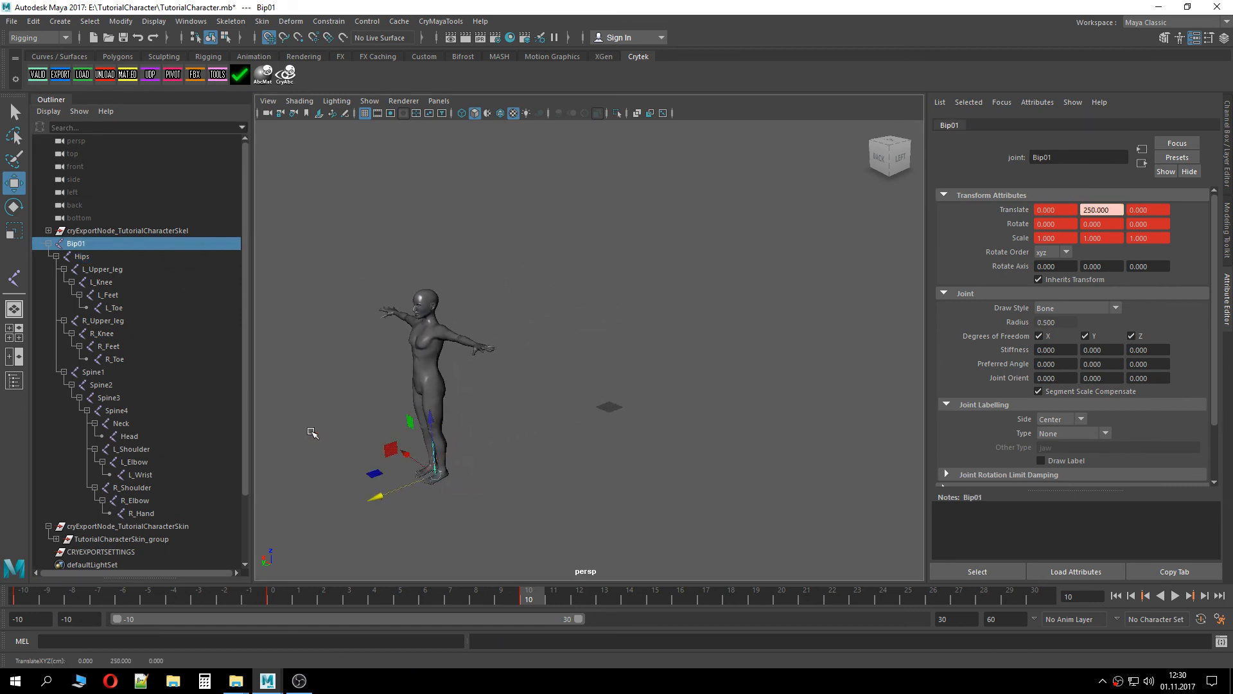
shift+click(160, 515)
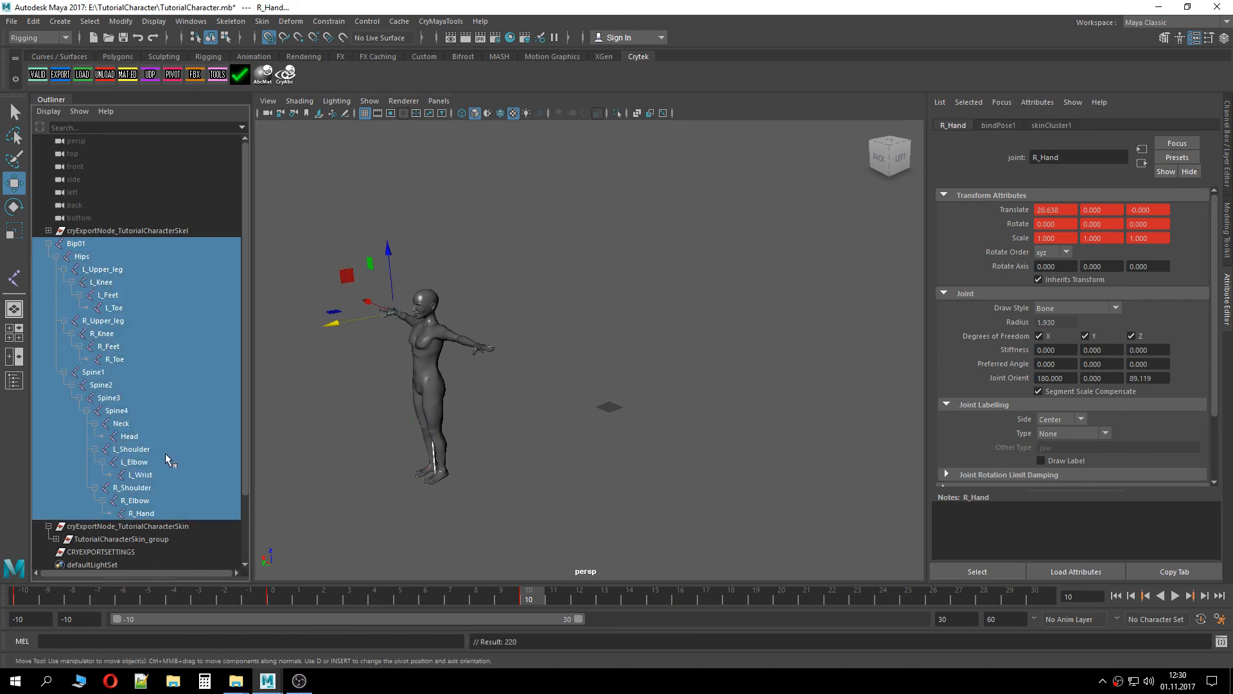
drag(275, 599, 529, 601)
Run Cry Validate on the selected skeleton, then export all animations from the Crytek Export window
click(38, 75)
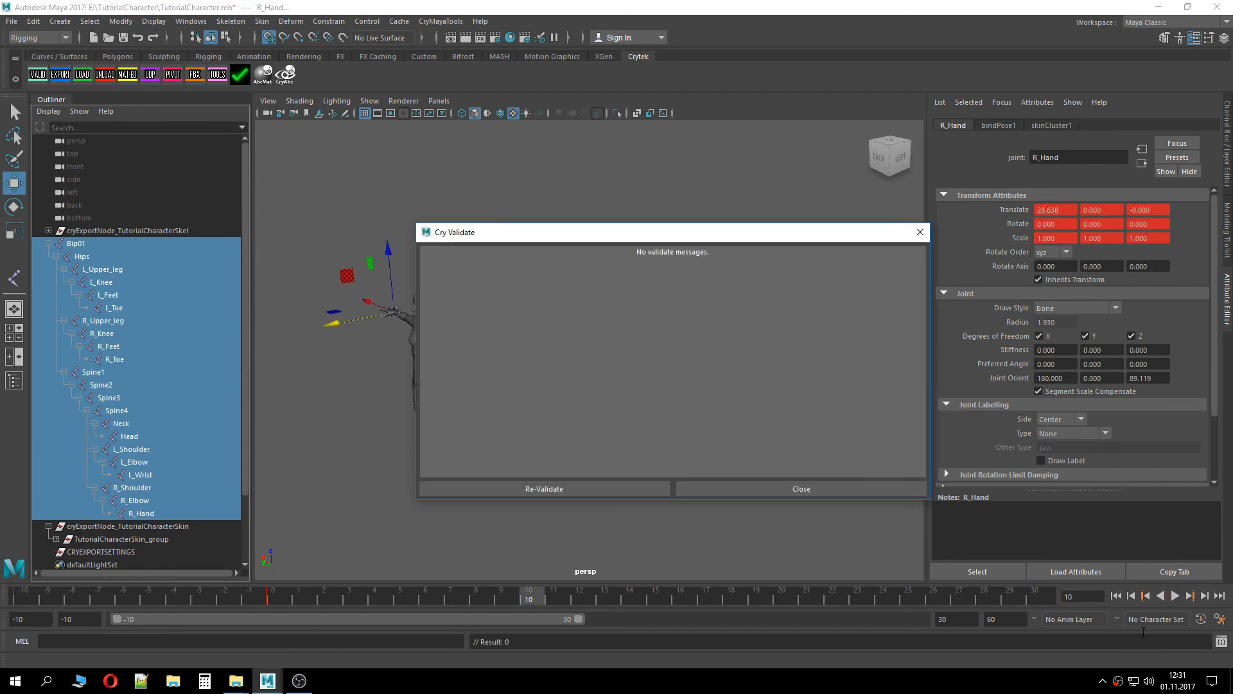
click(896, 493)
click(59, 74)
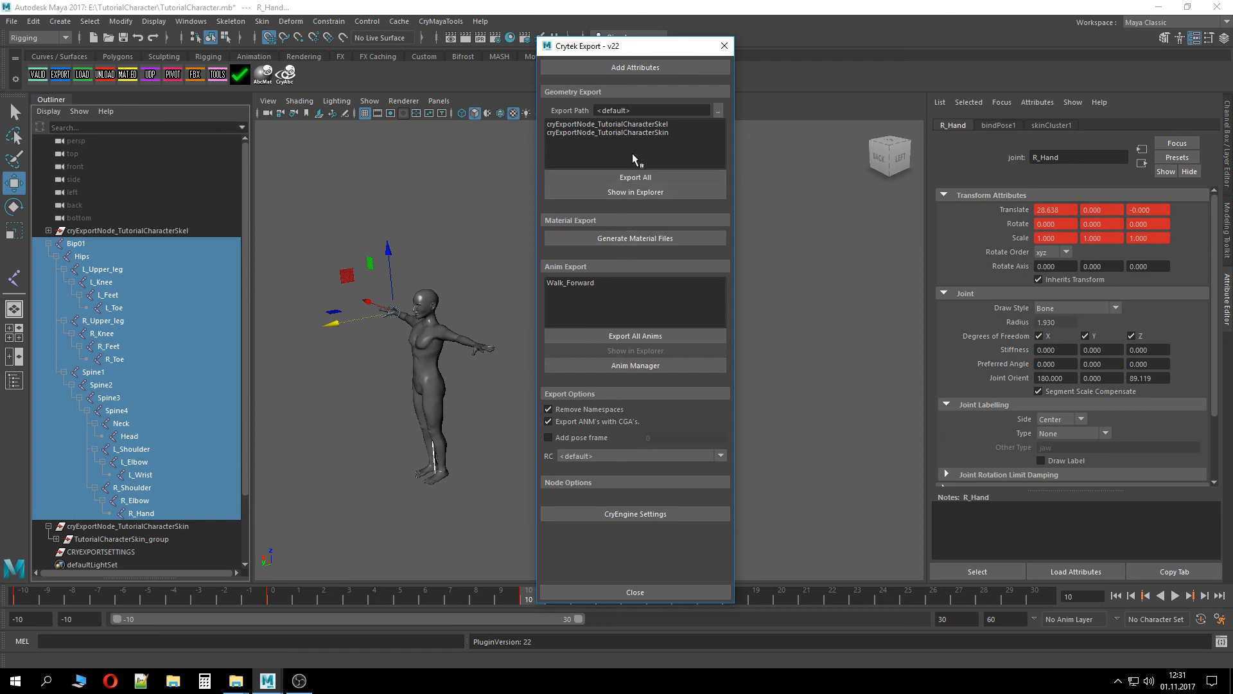
click(647, 335)
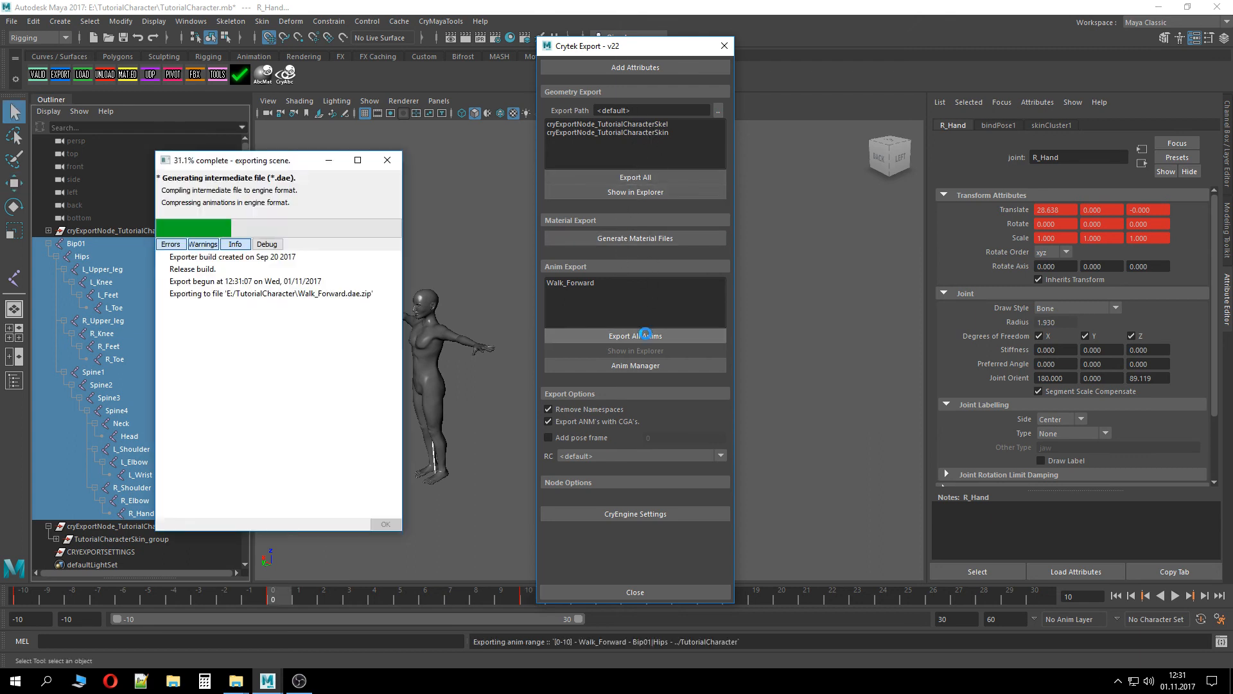
Select the re-exported Walk_Forward.i_caf and Walk_Forward.i_caf.cryasset files in the TutorialCharacter folder
mouse_move(236, 681)
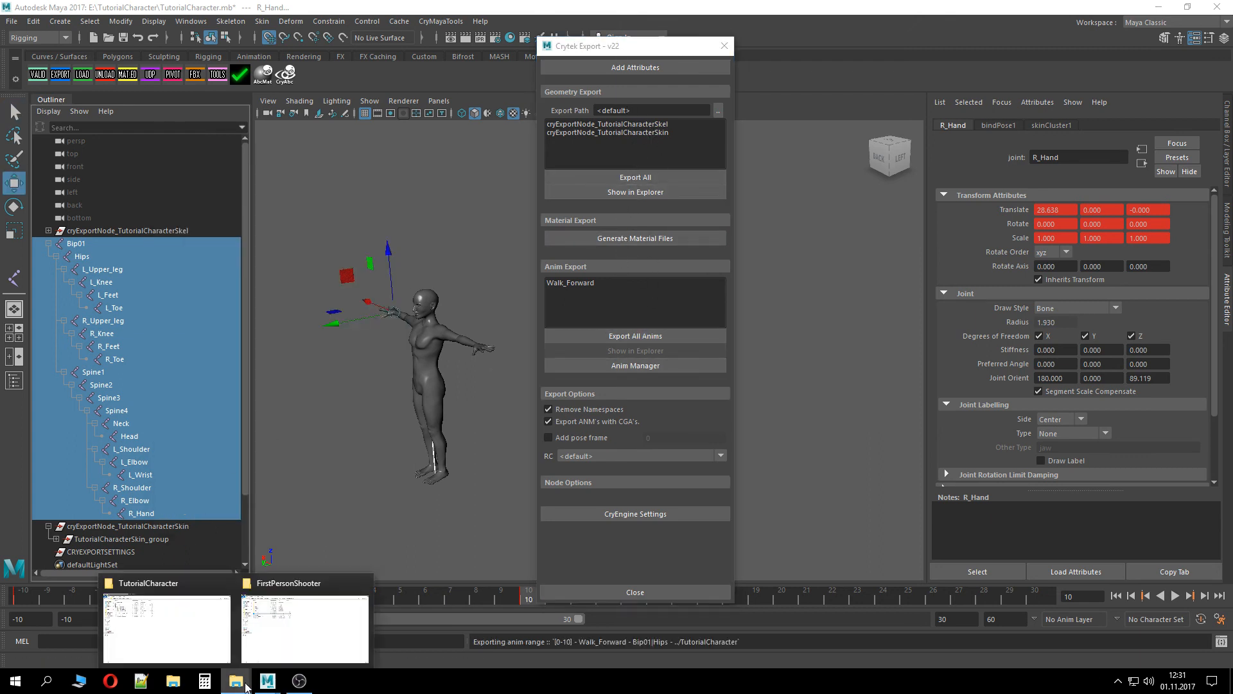
click(206, 611)
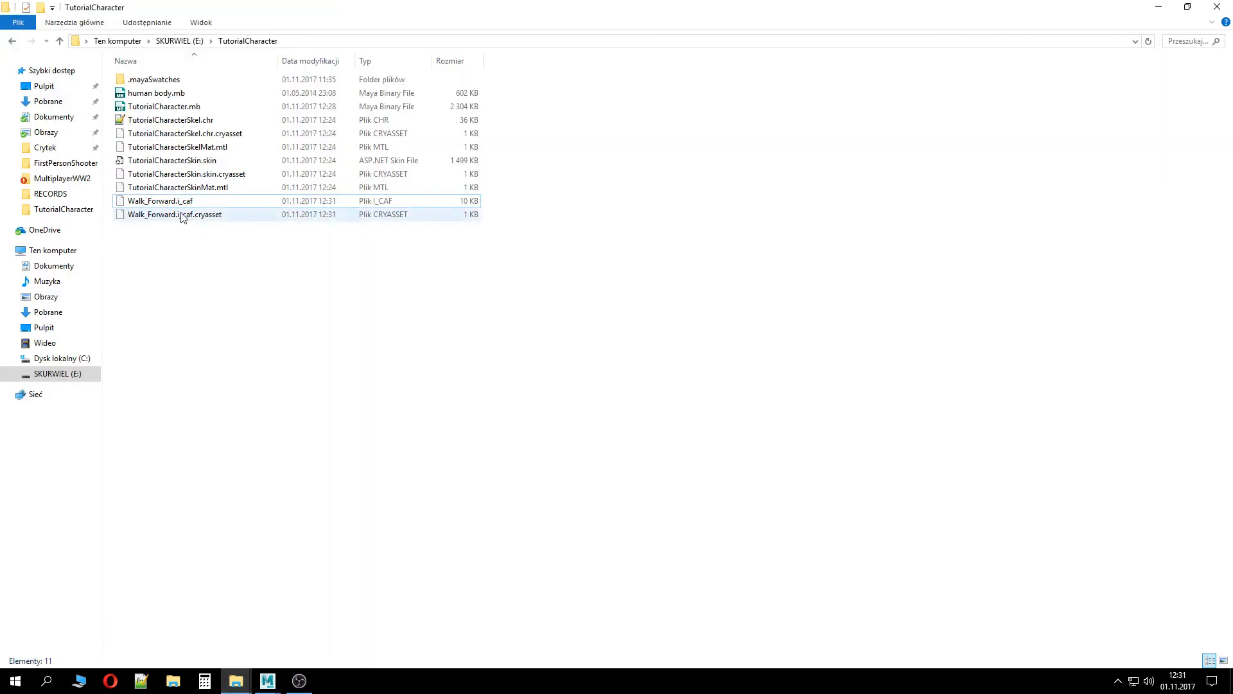
click(190, 188)
click(191, 201)
shift+click(191, 215)
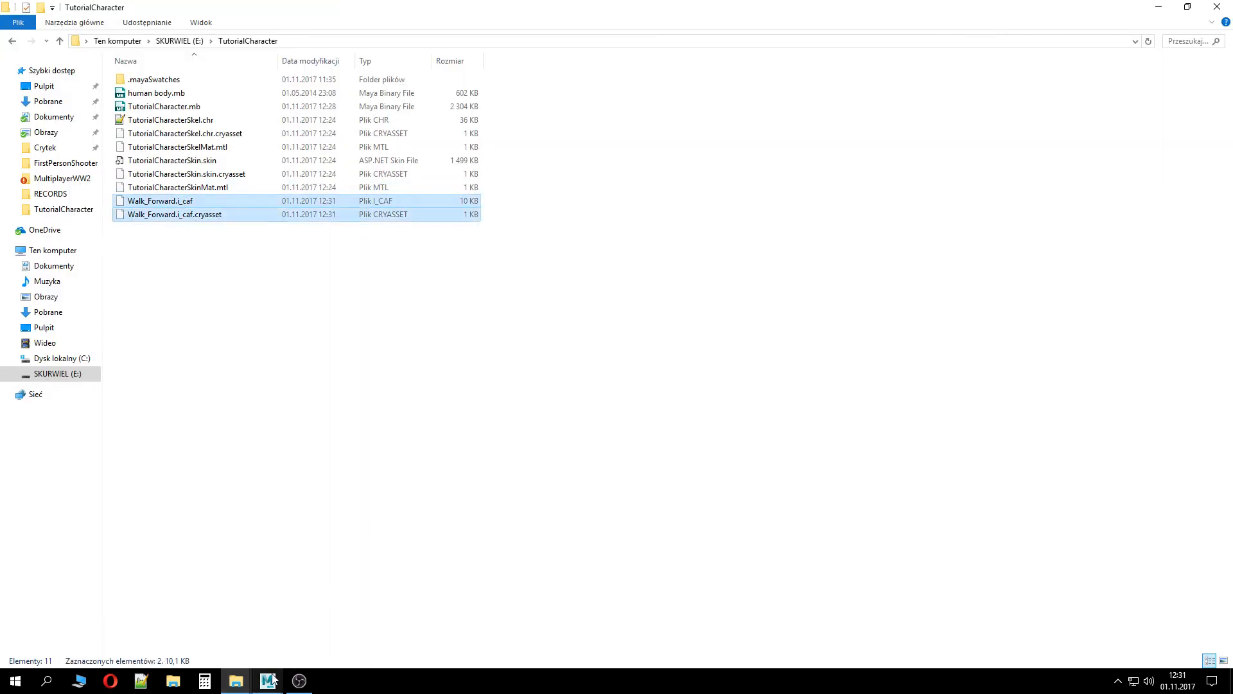
Paste the Walk_Forward files into the FirstPersonShooter Assets/Animations/tutorialAnims folder, replacing the existing copies
mouse_move(236, 681)
click(303, 617)
double_click(183, 80)
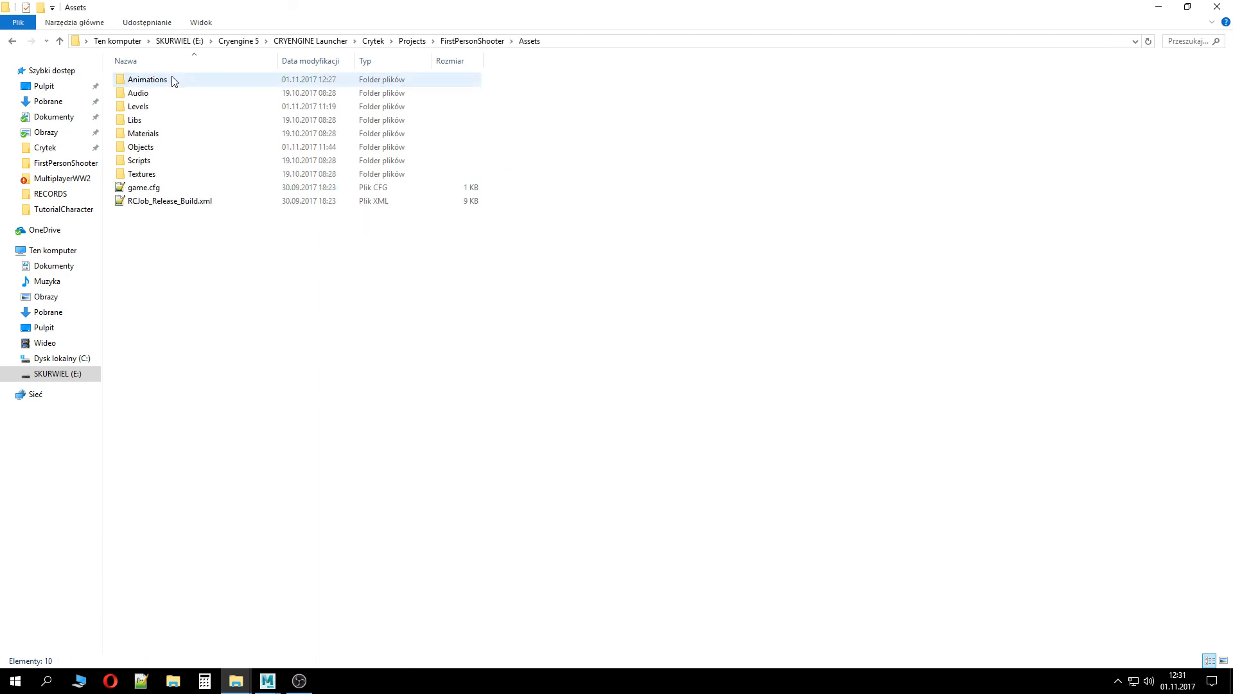
double_click(173, 81)
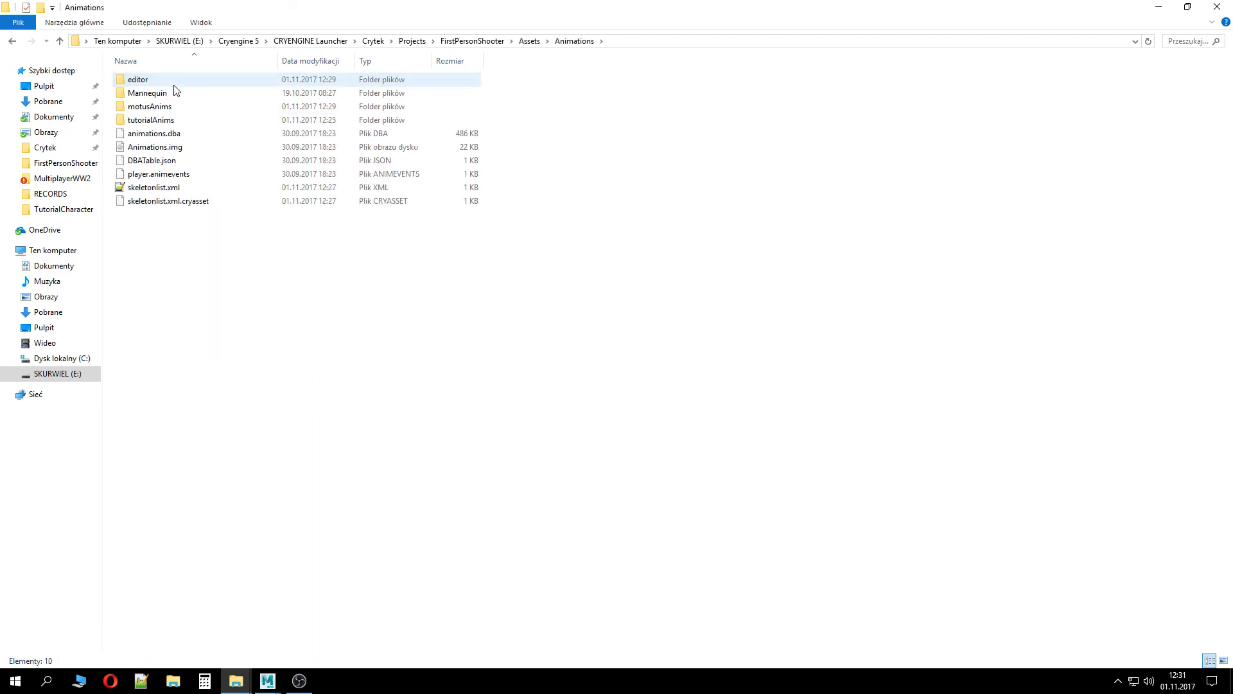
double_click(153, 120)
key(ctrl+v)
click(618, 252)
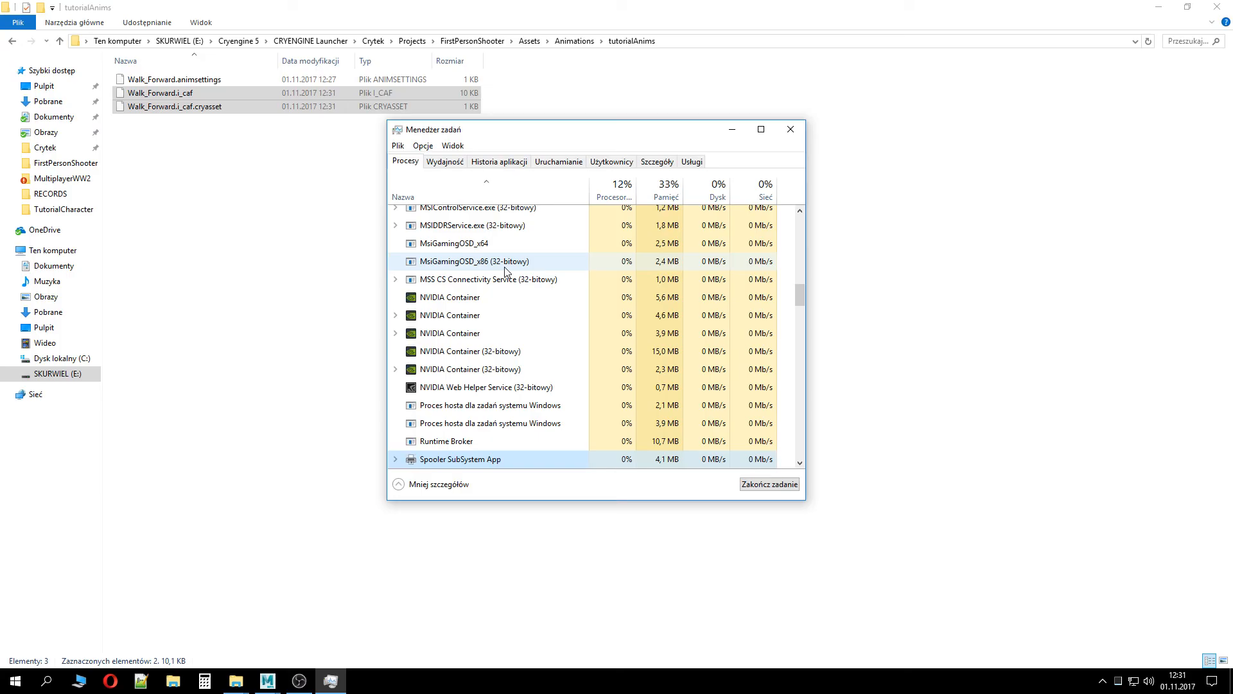
key(alt+F4)
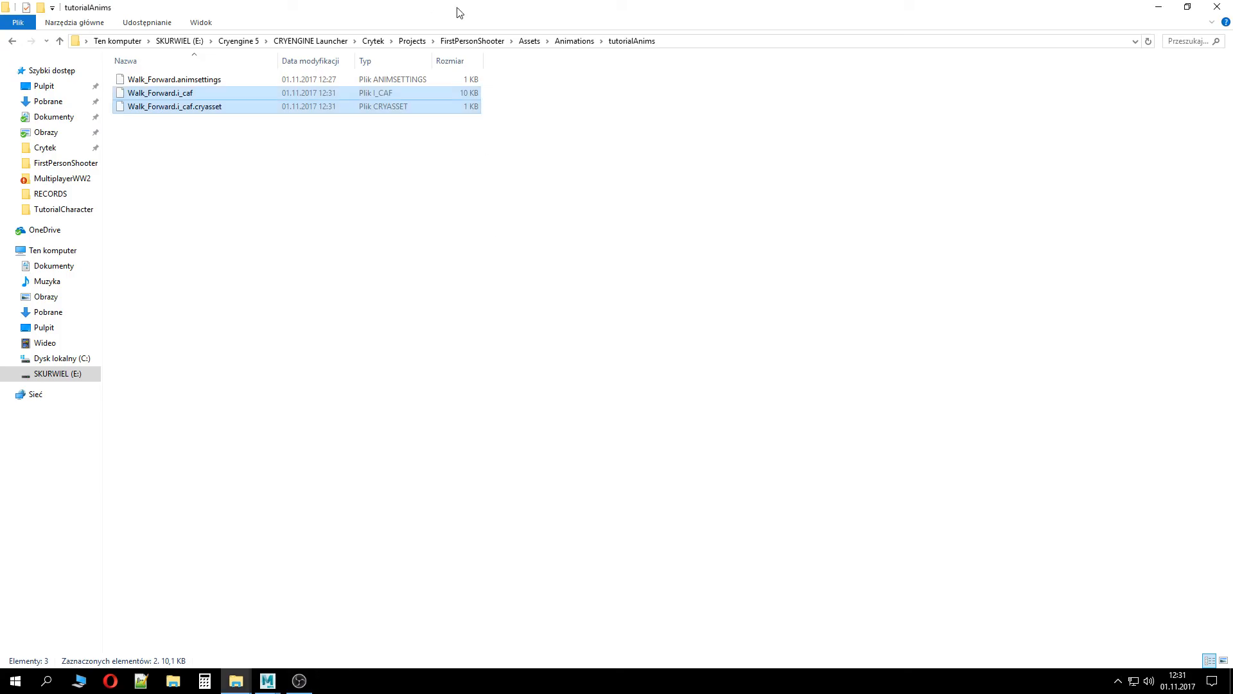
Return to the CRYENGINE Sandbox and open the Character Tool
click(472, 40)
double_click(236, 185)
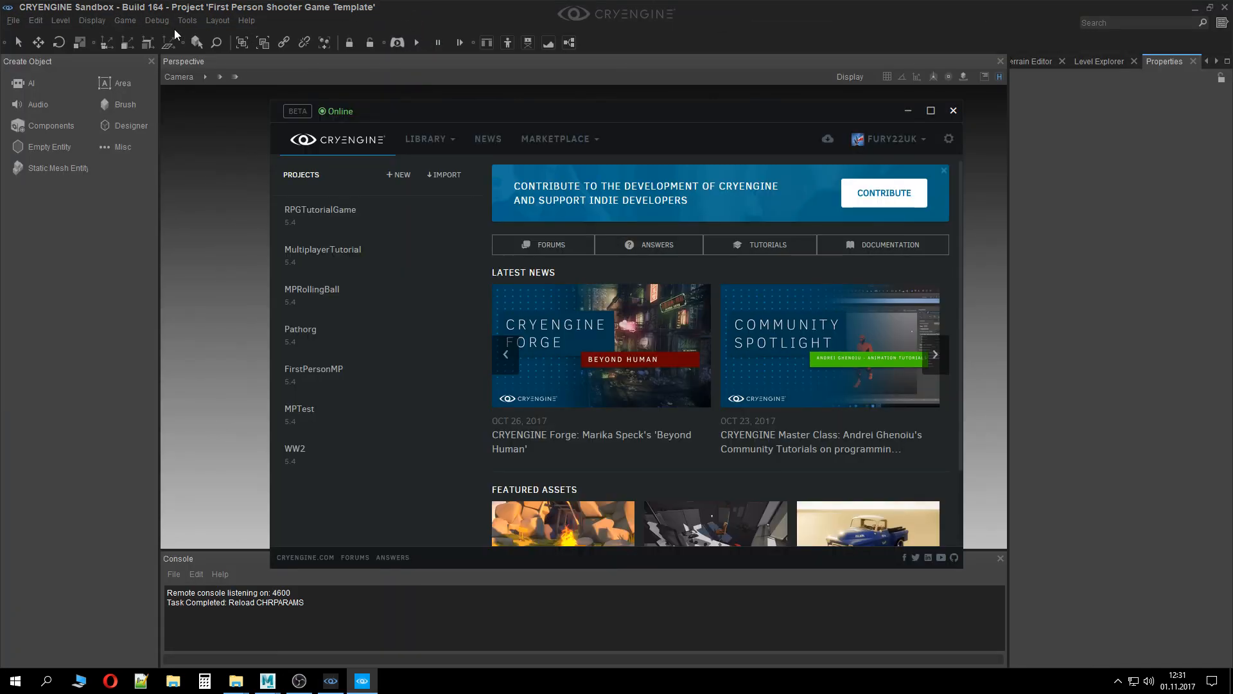
click(186, 20)
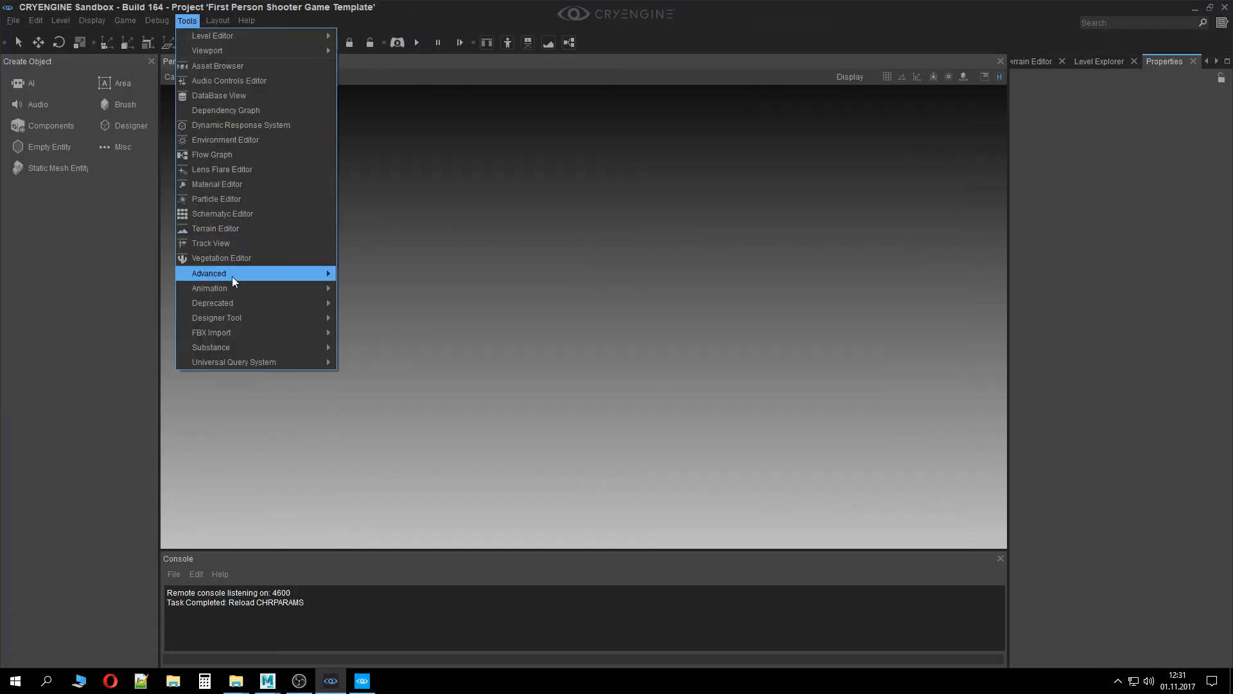
click(343, 288)
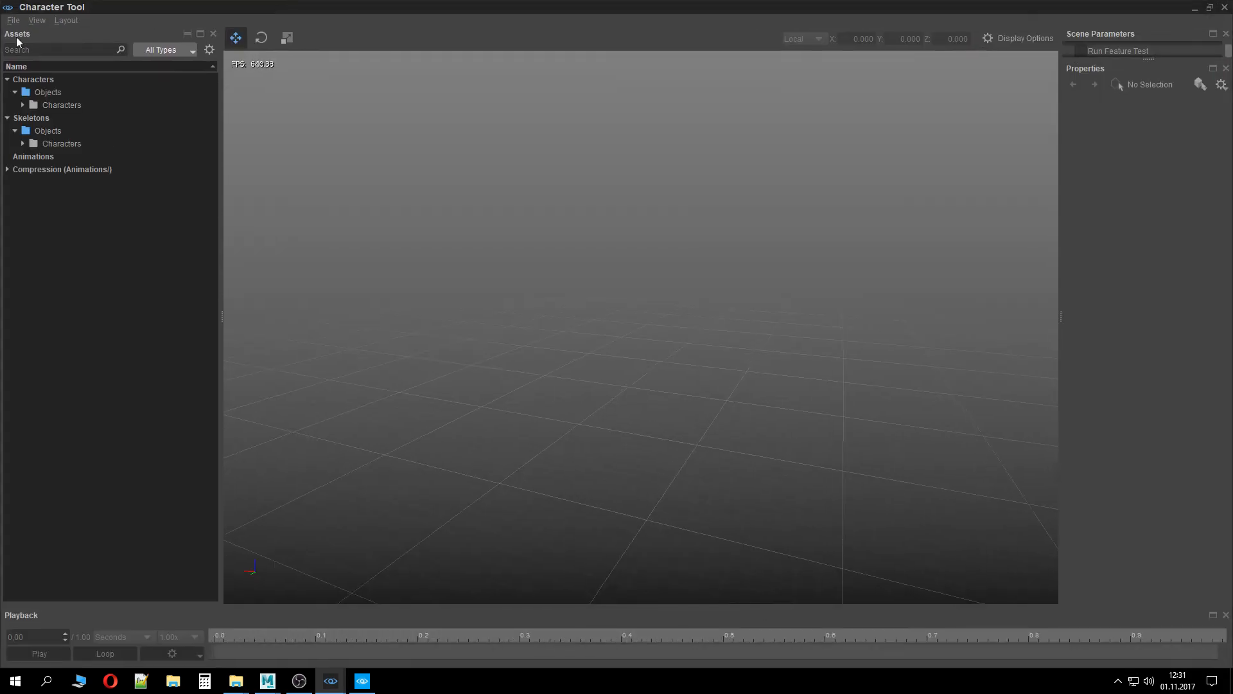
Expand the Characters tree and load tutorialcharacter.cdf from the TutorialCharacter folder
double_click(69, 106)
double_click(78, 130)
double_click(86, 142)
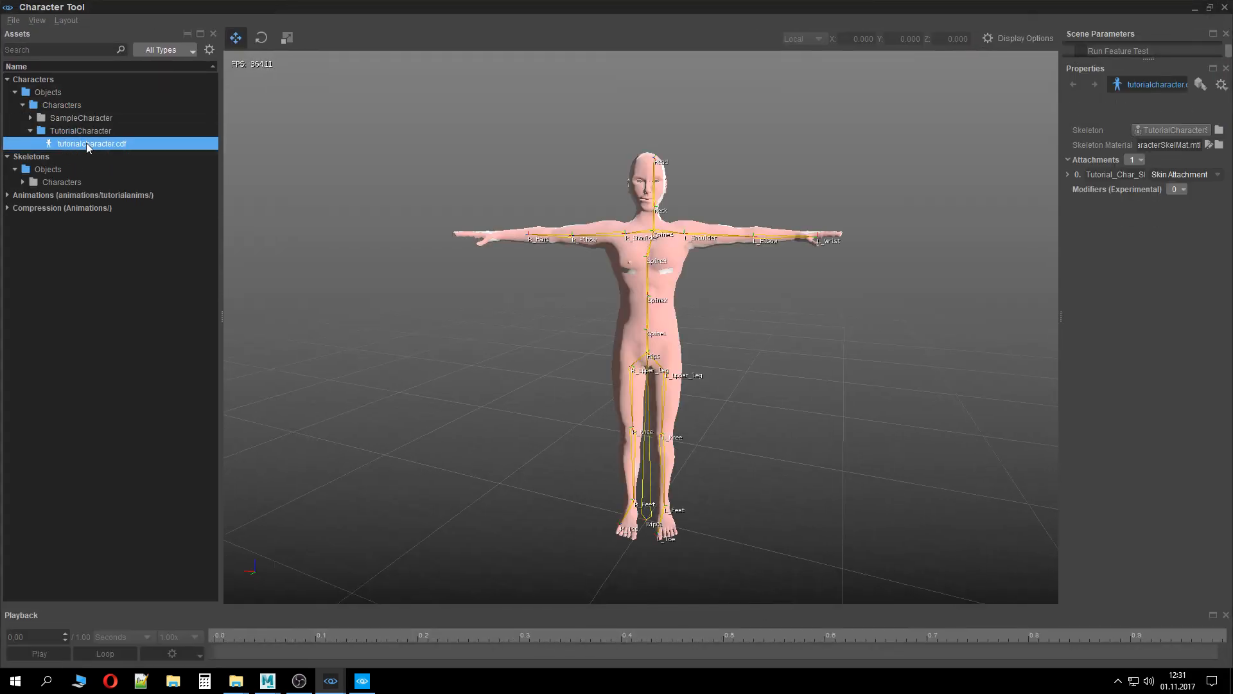
Load the walk_forward animation onto the character and pause its playback
double_click(80, 194)
double_click(78, 209)
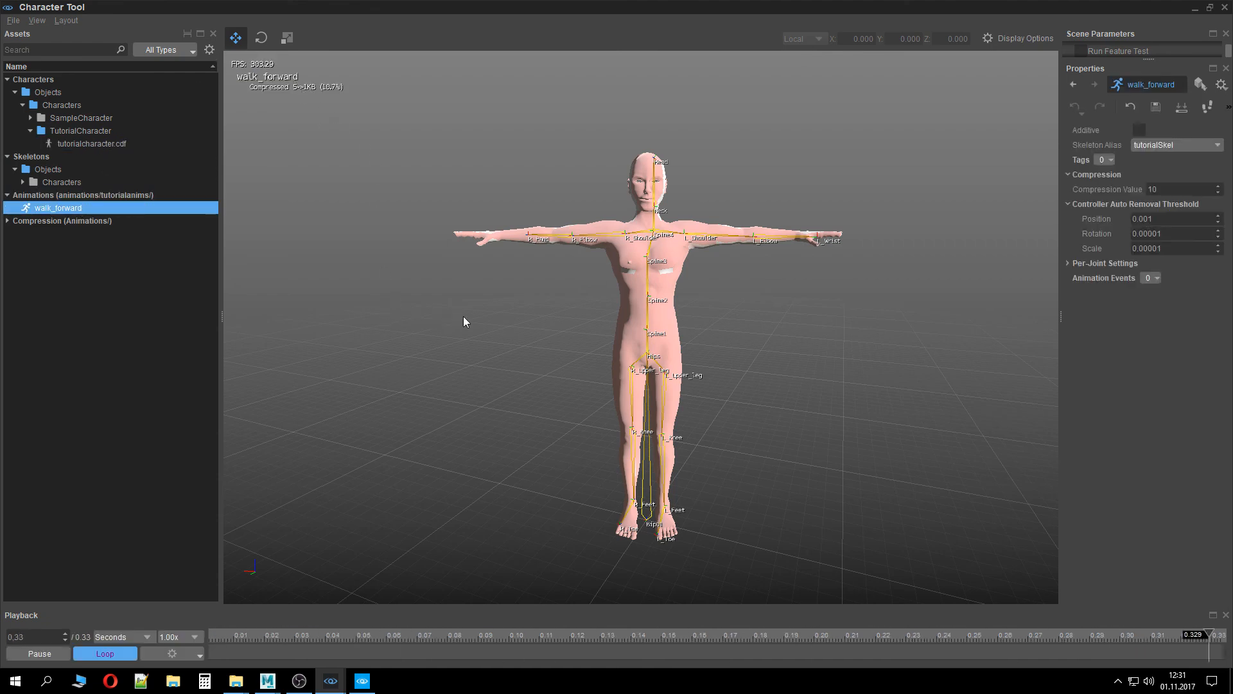
mouse_move(464, 316)
right_down()
mouse_move(465, 360)
mouse_move(418, 363)
mouse_move(463, 318)
right_up()
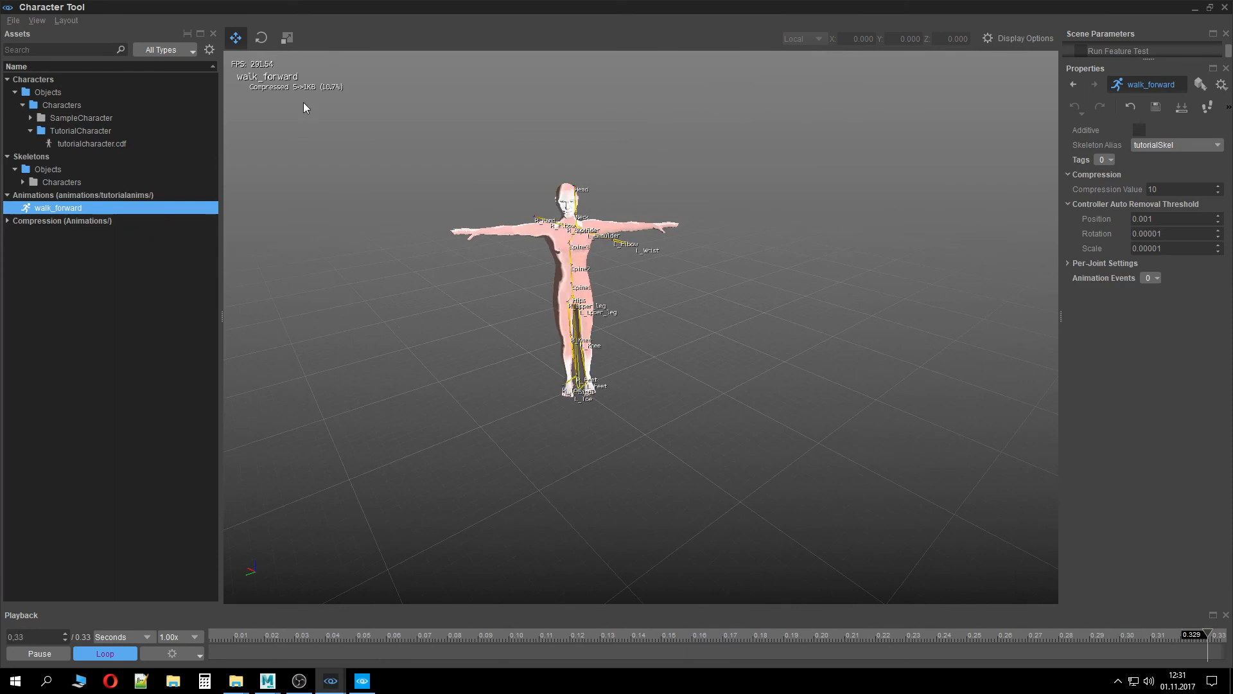
click(50, 650)
In the Skeleton List, reassign the tutorialSkel alias to TutorialCharacterSkel.chr
double_click(82, 223)
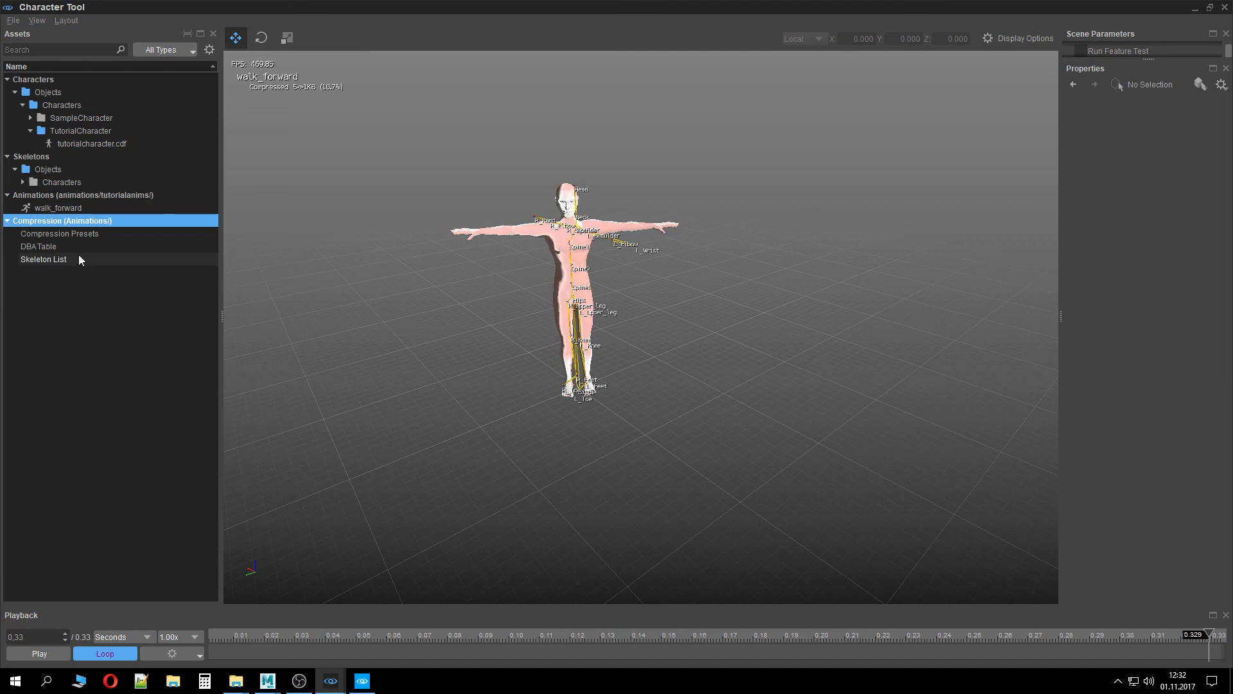
click(78, 254)
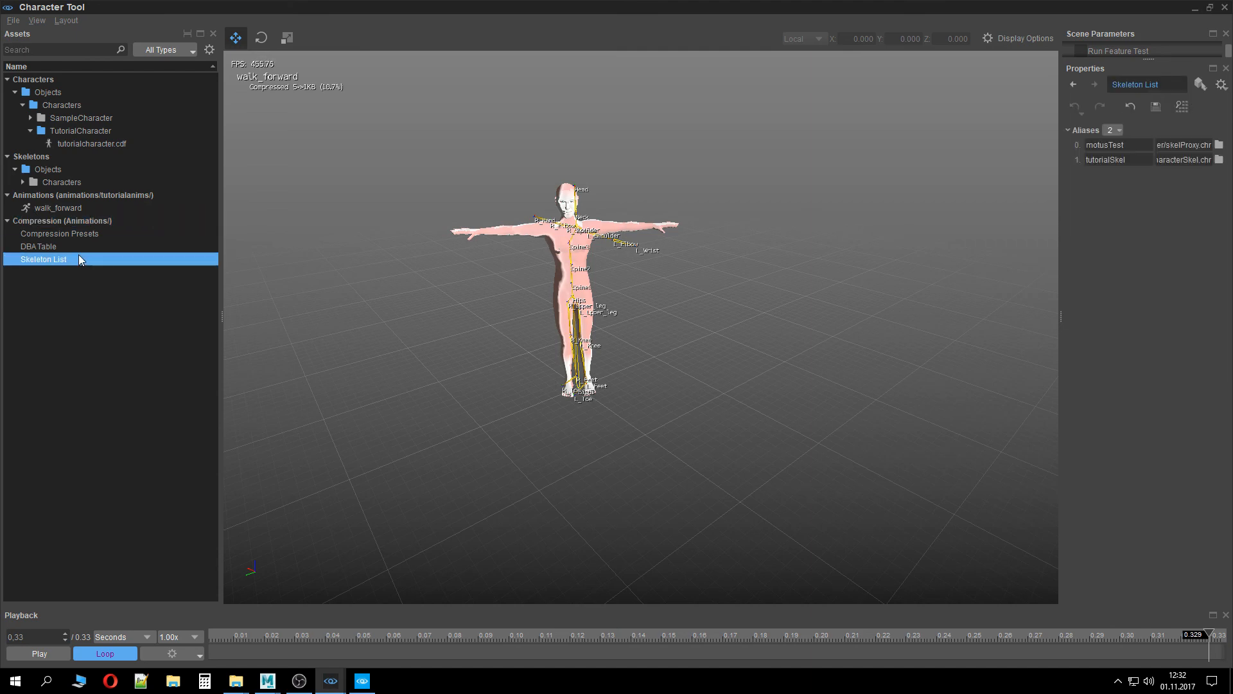
click(1123, 160)
drag(1084, 160, 1224, 153)
click(1220, 160)
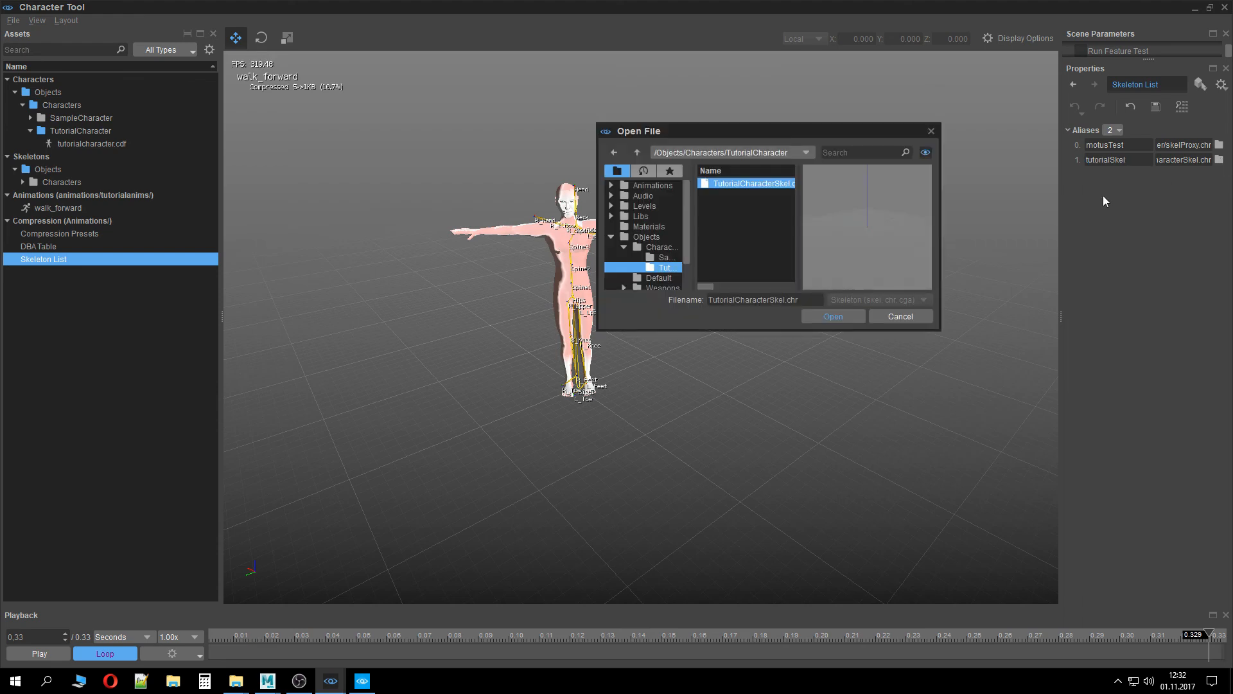
double_click(745, 183)
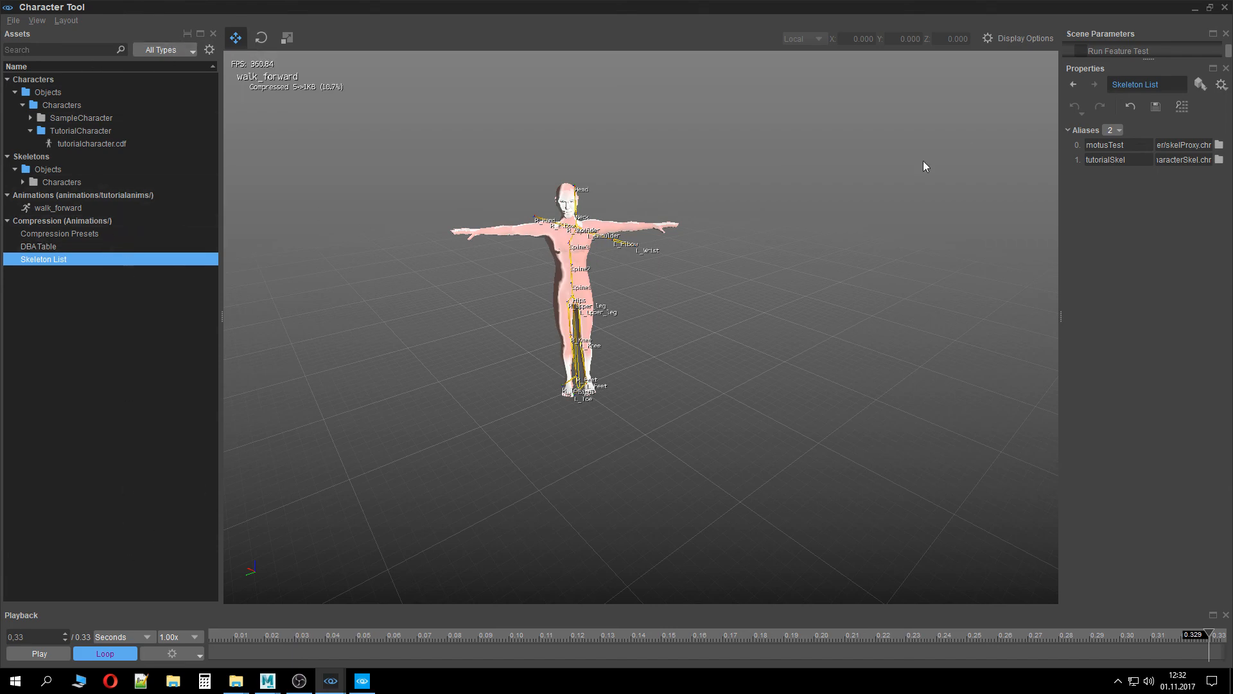
Reselect the character and the walk_forward animation to preview it up close
click(95, 143)
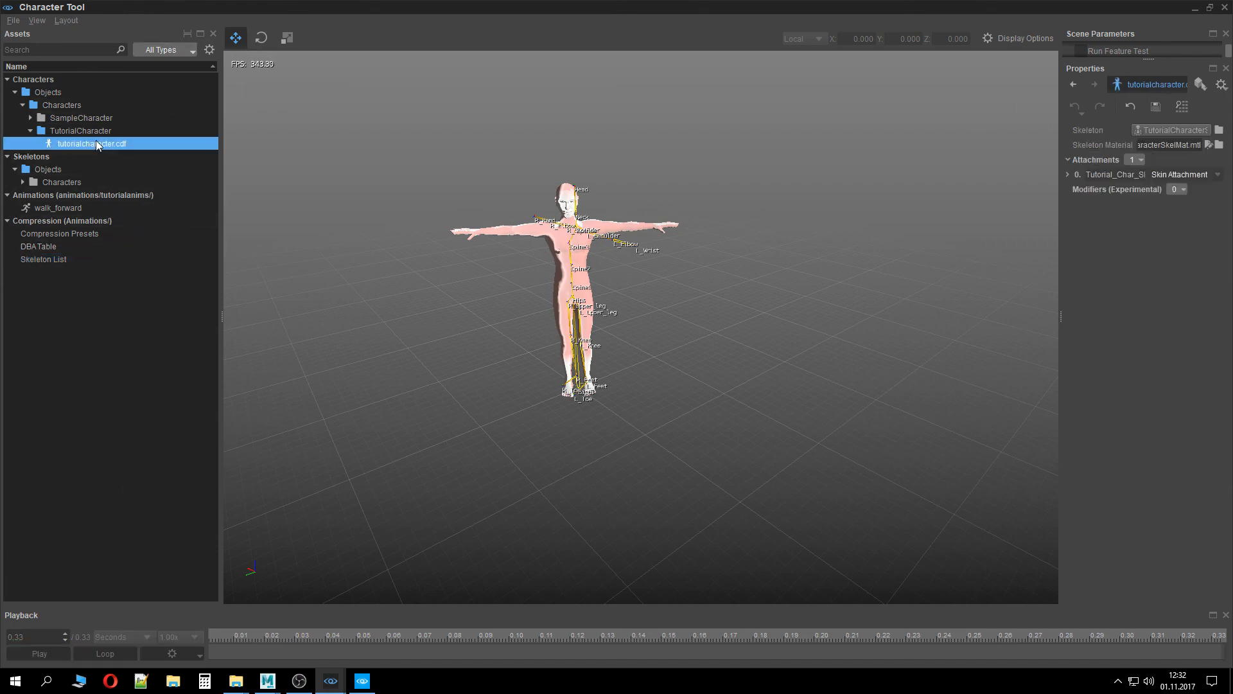
click(70, 207)
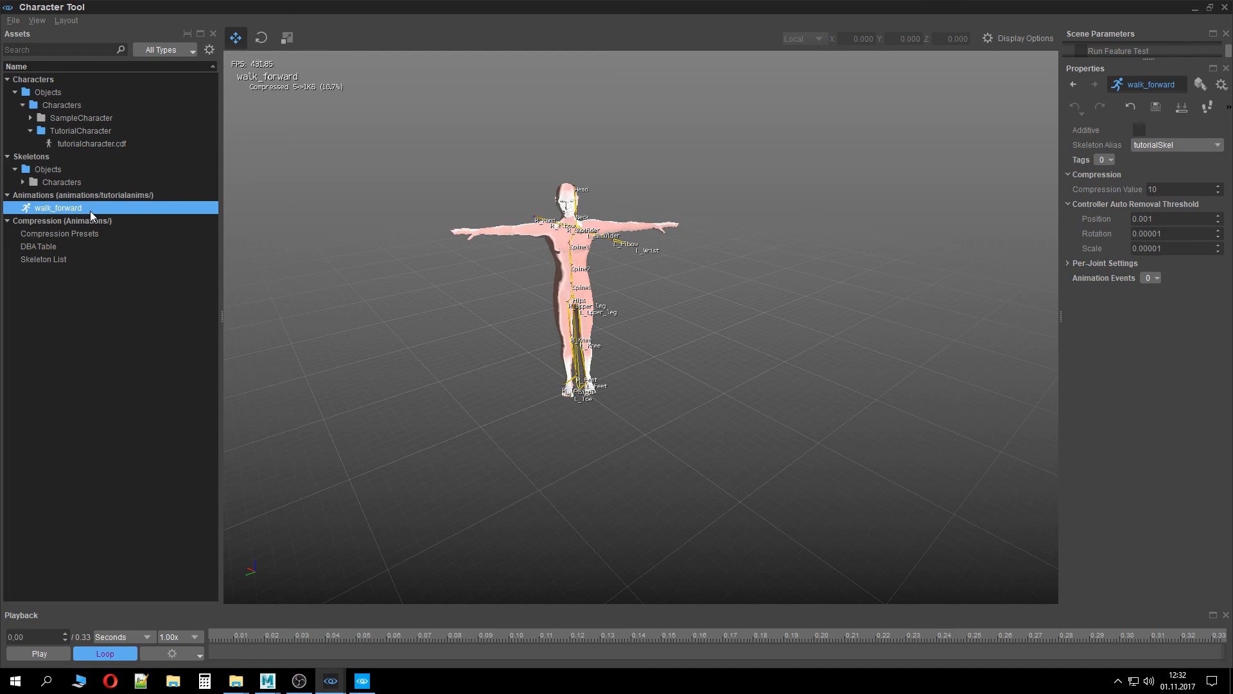
right_drag(419, 283, 347, 296)
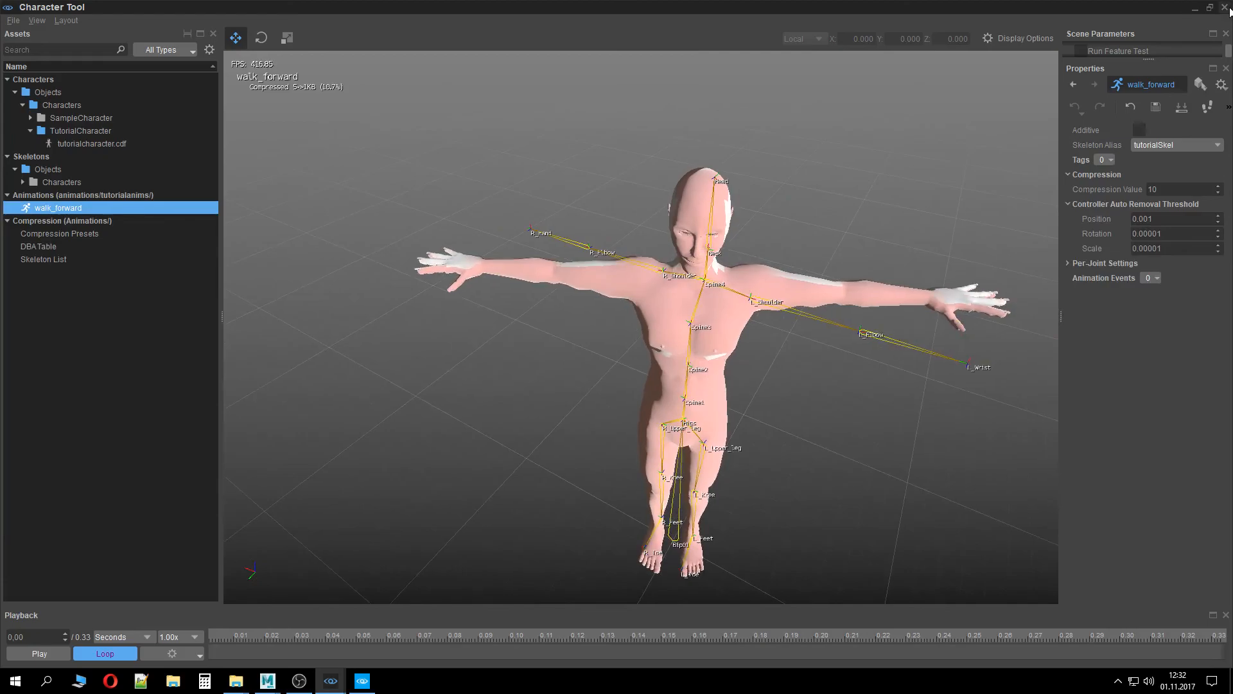
Leave the engine windows and browse in Explorer up to the CRYENGINE Launcher folder
click(1229, 9)
click(1230, 8)
click(953, 109)
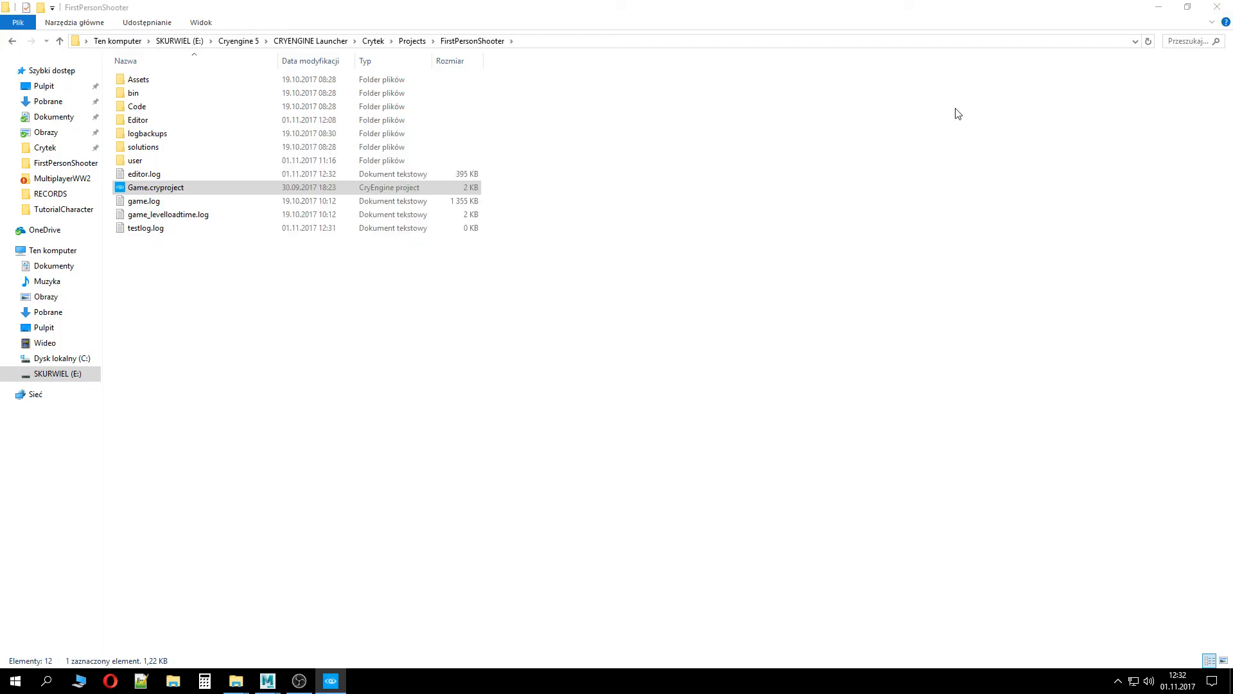
mouse_move(241, 680)
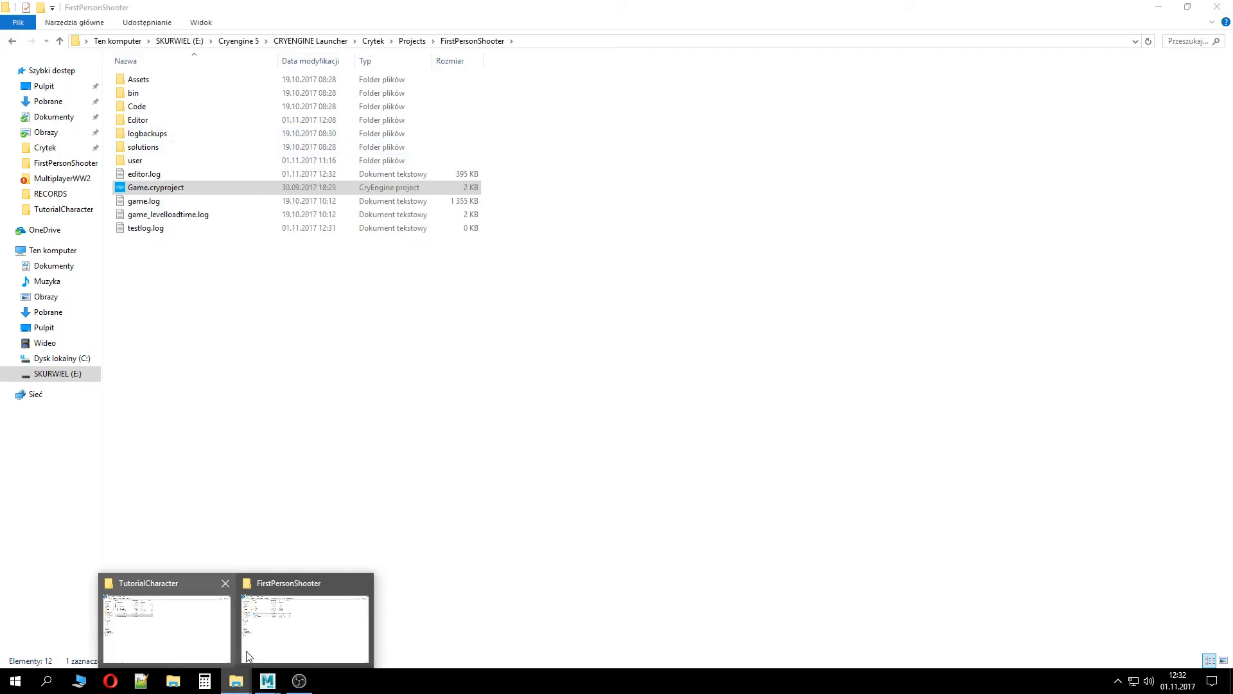
click(278, 623)
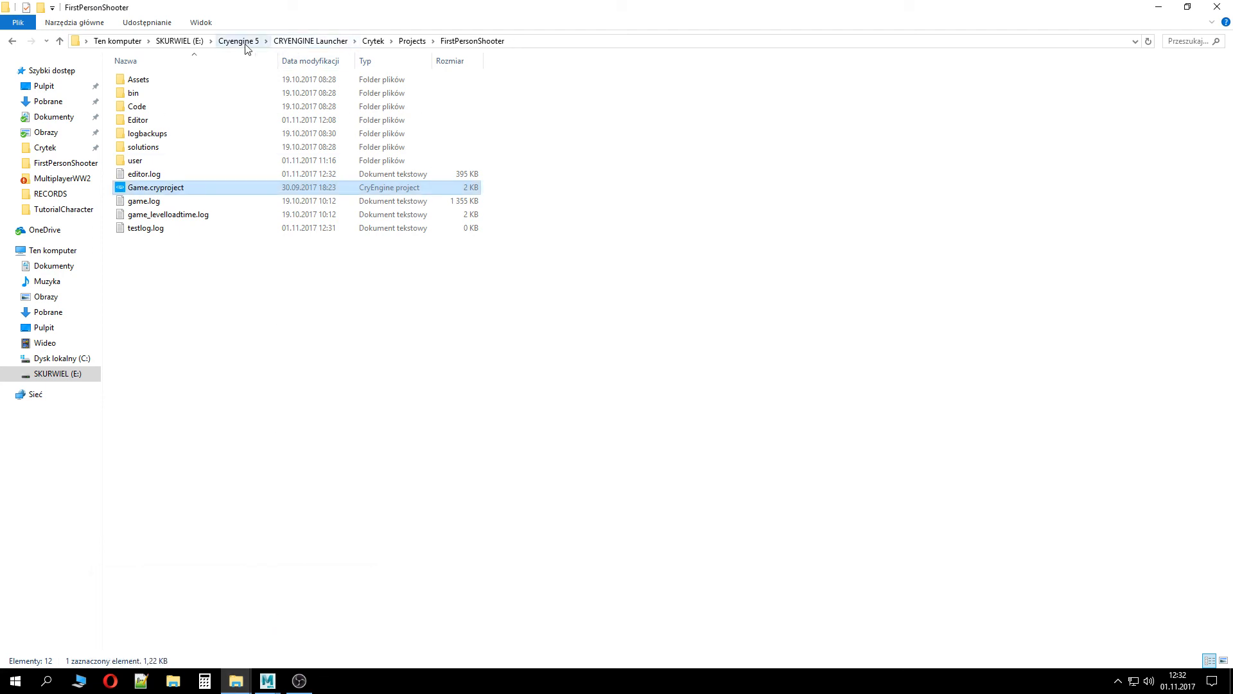
click(237, 681)
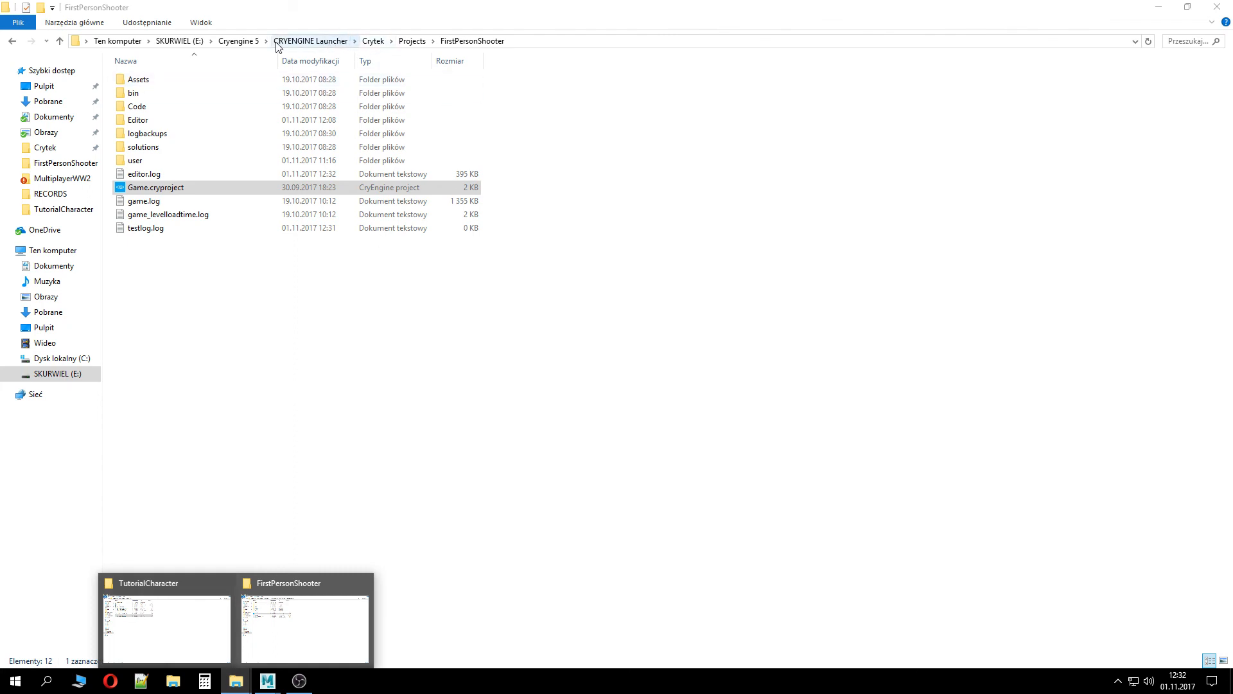
click(241, 45)
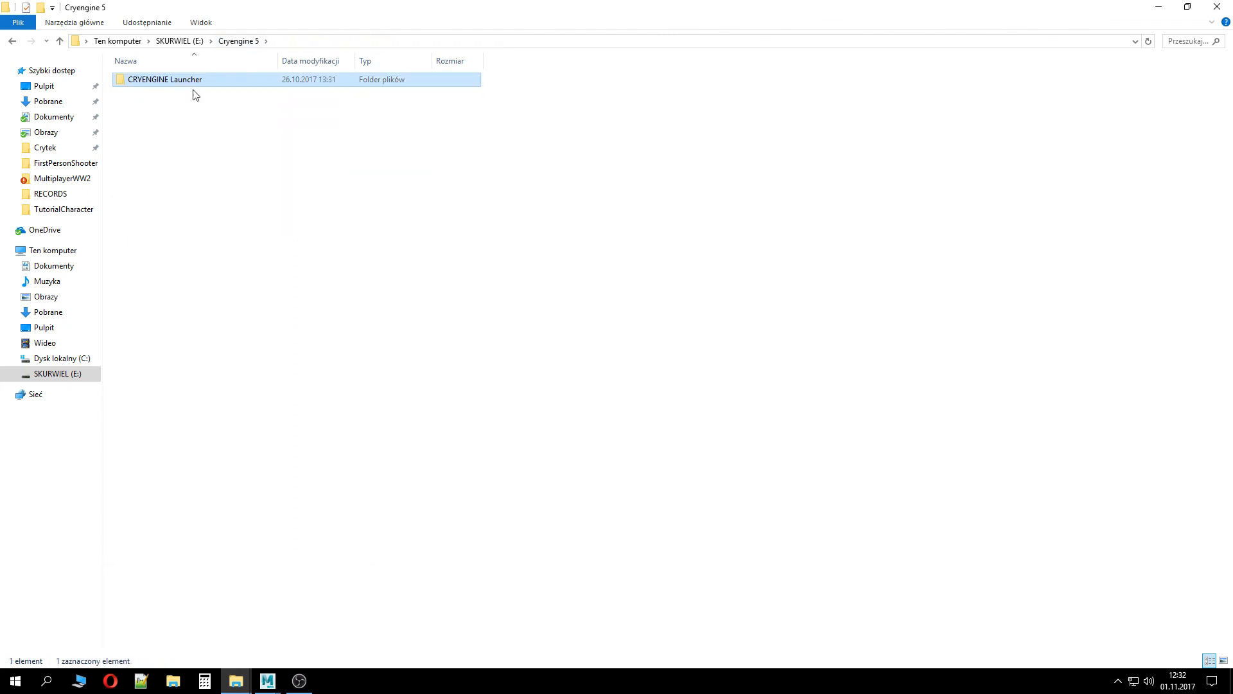
click(179, 40)
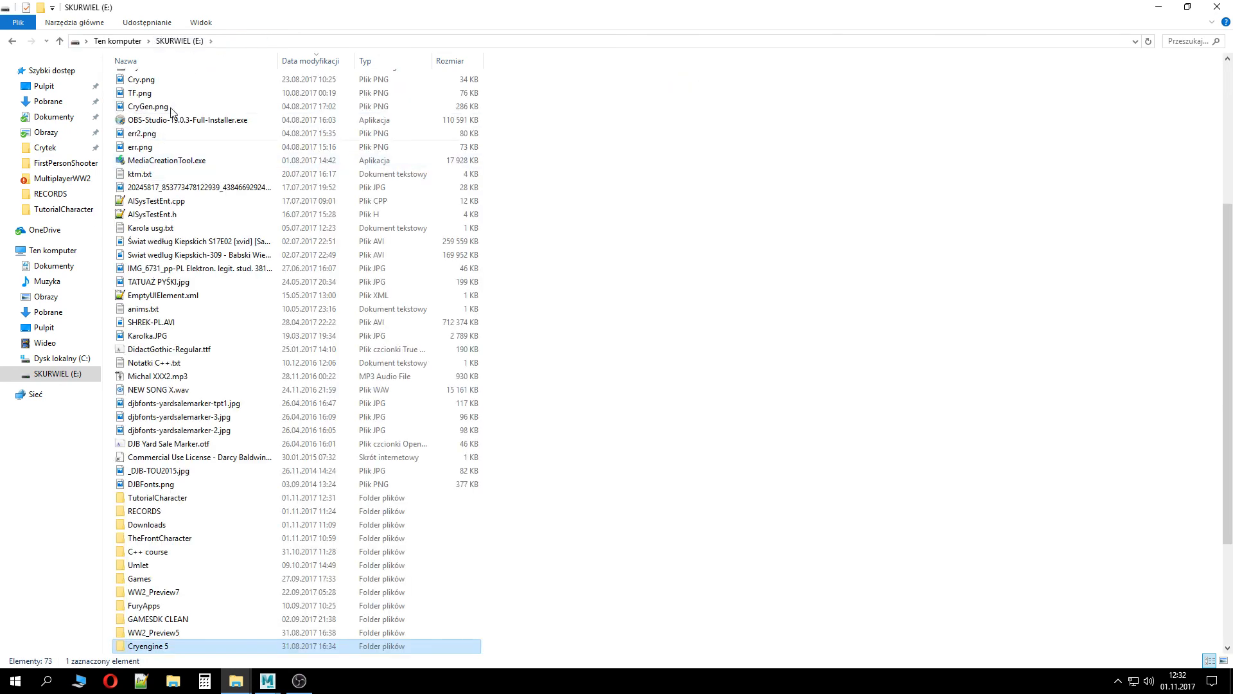
click(10, 40)
click(10, 41)
click(9, 40)
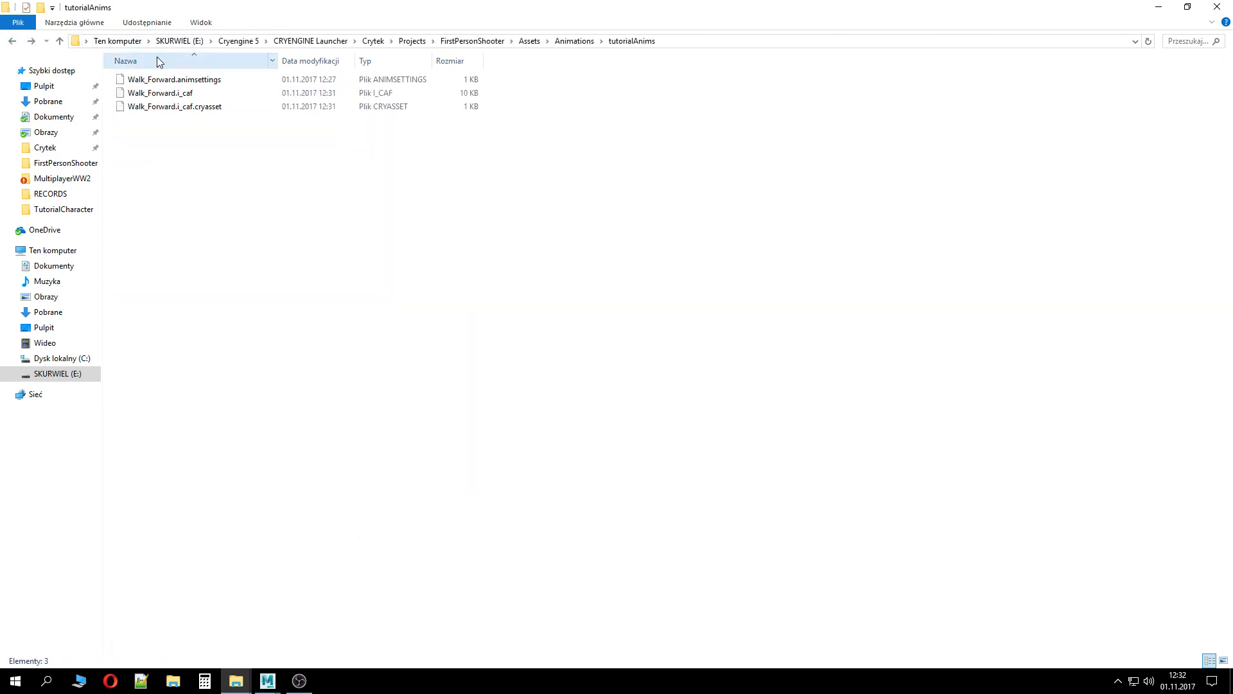
click(322, 40)
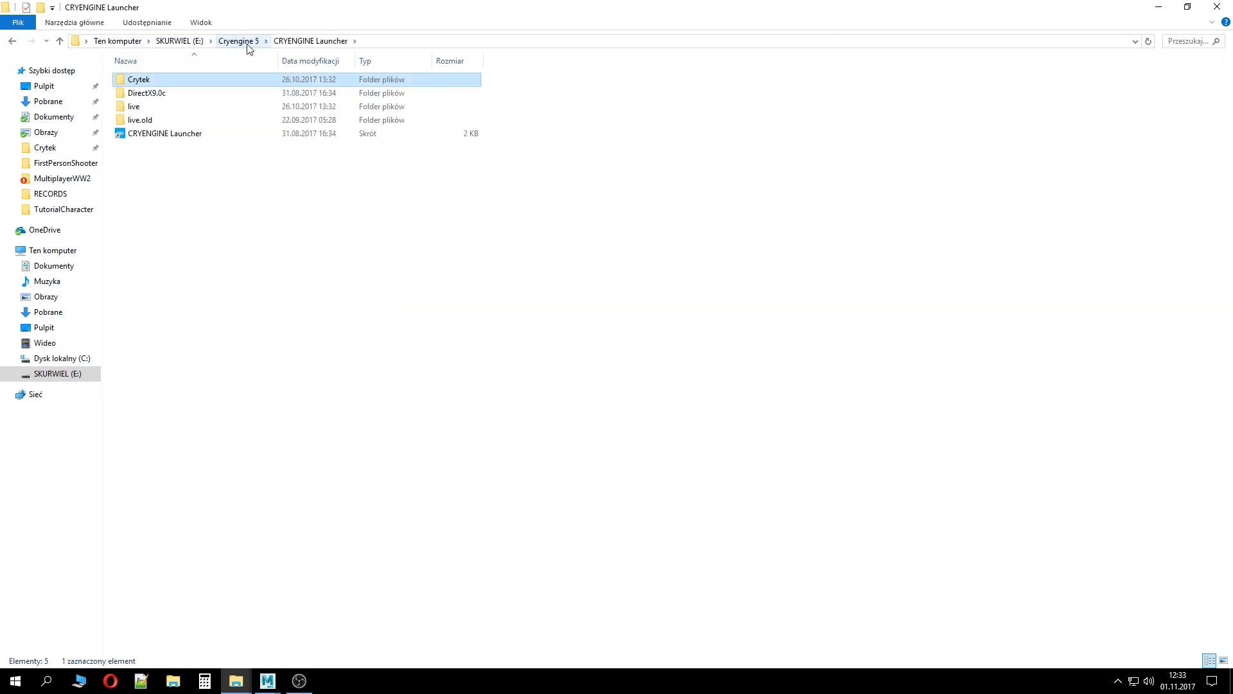
Open the rc folder under Crytek/CRYENGINE_5.4/Tools
double_click(234, 80)
double_click(179, 172)
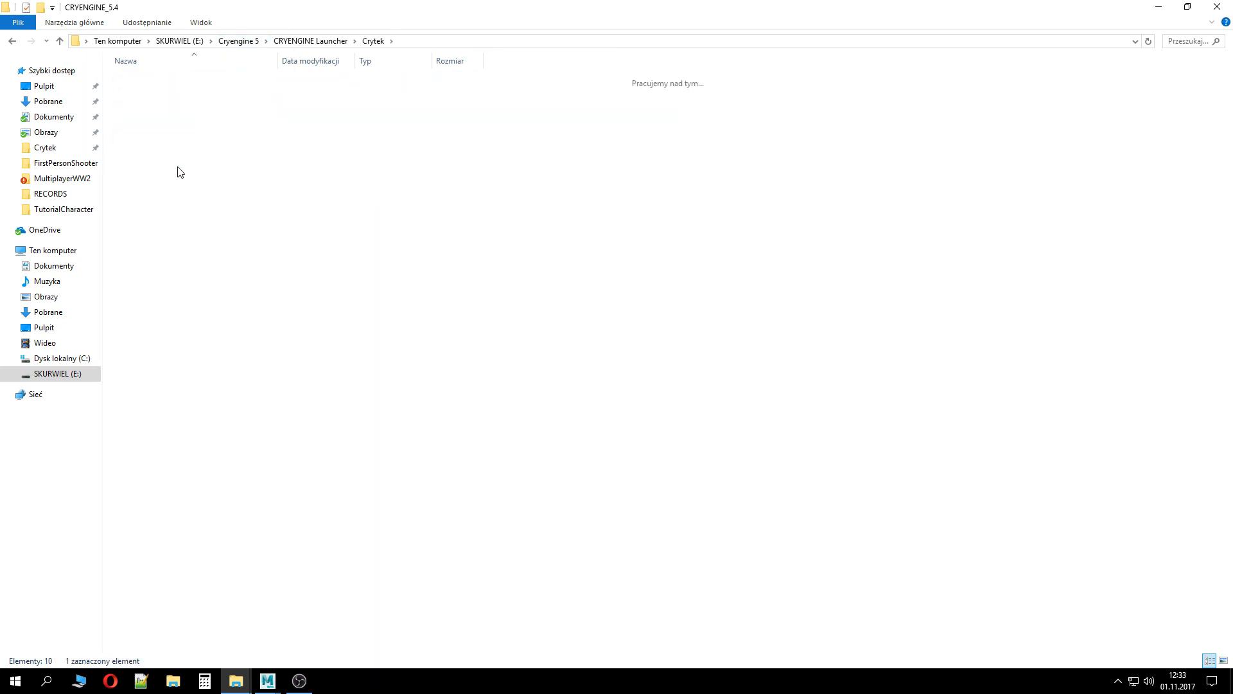
double_click(179, 172)
click(154, 376)
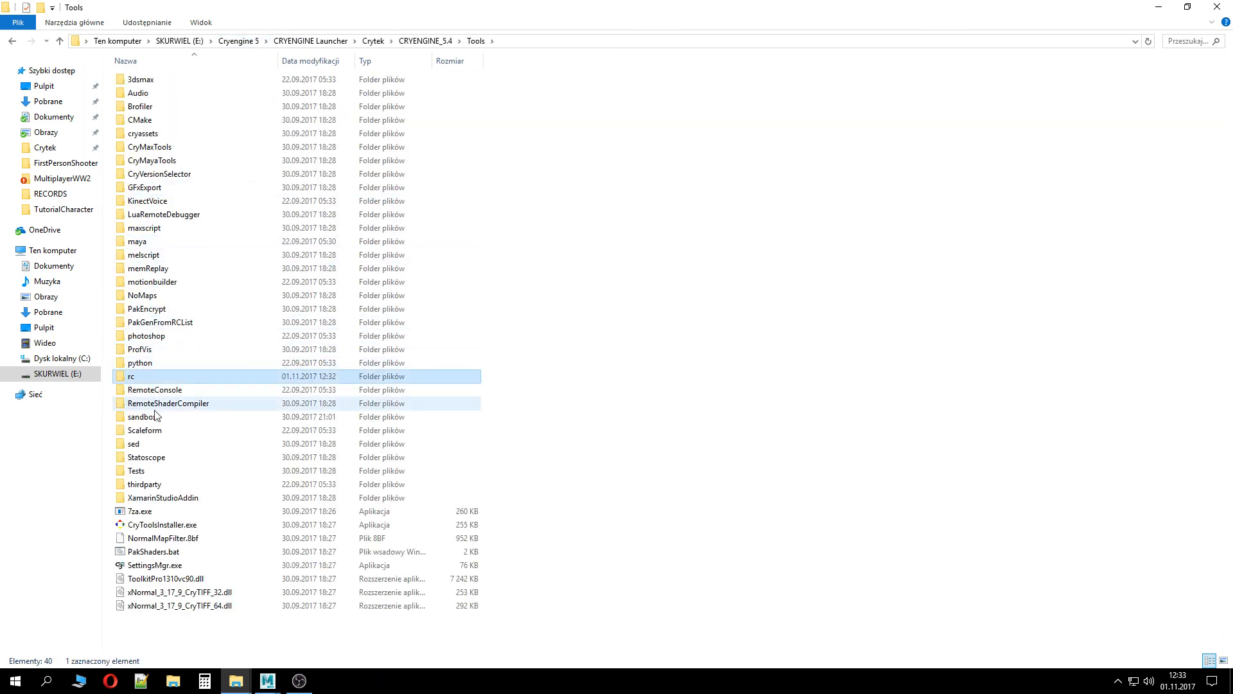
double_click(156, 378)
Drag Walk_Forward.i_caf from the TutorialCharacter folder onto rc.exe to compile it
click(235, 681)
click(205, 620)
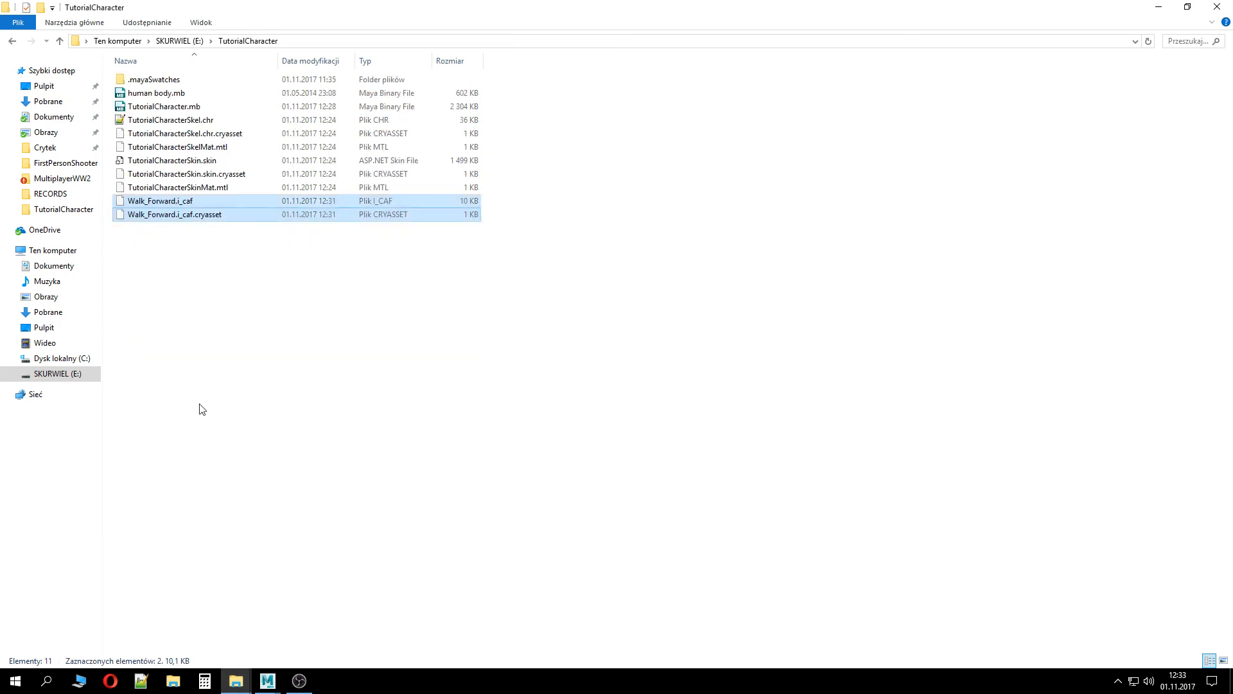
drag(286, 8, 666, 78)
click(555, 302)
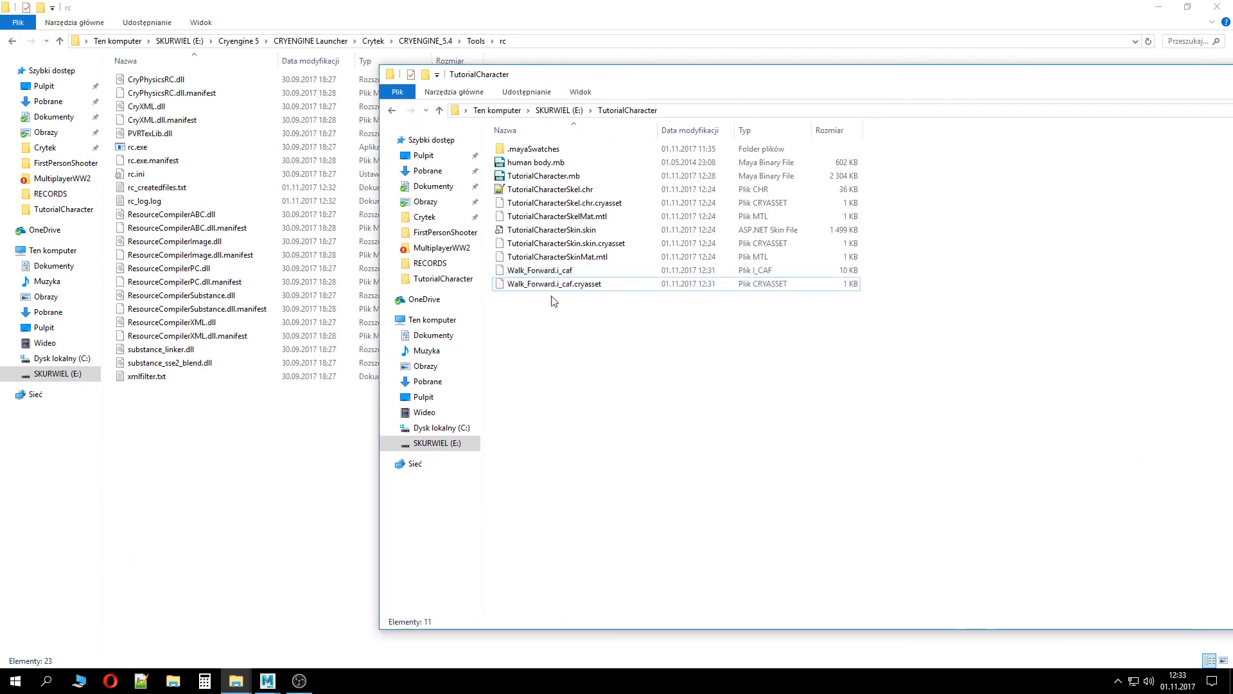
click(580, 275)
drag(581, 277, 164, 142)
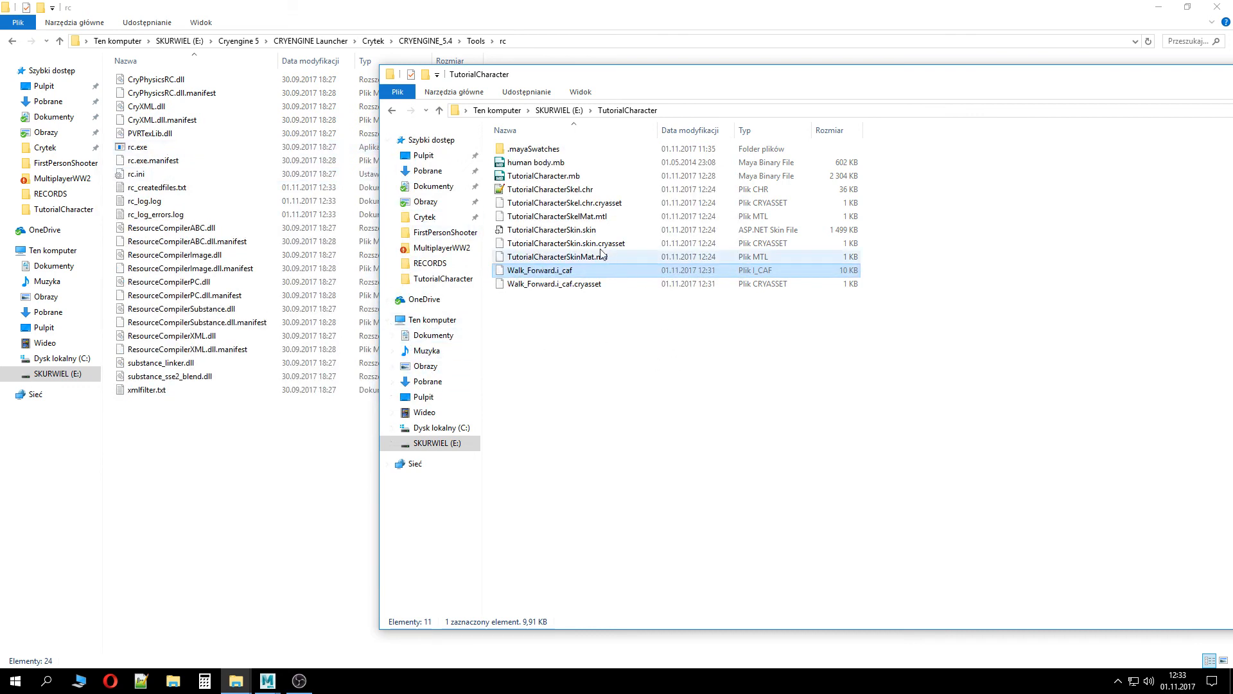
Check the Crytek Export window in Maya and return to the TutorialCharacter folder
click(206, 295)
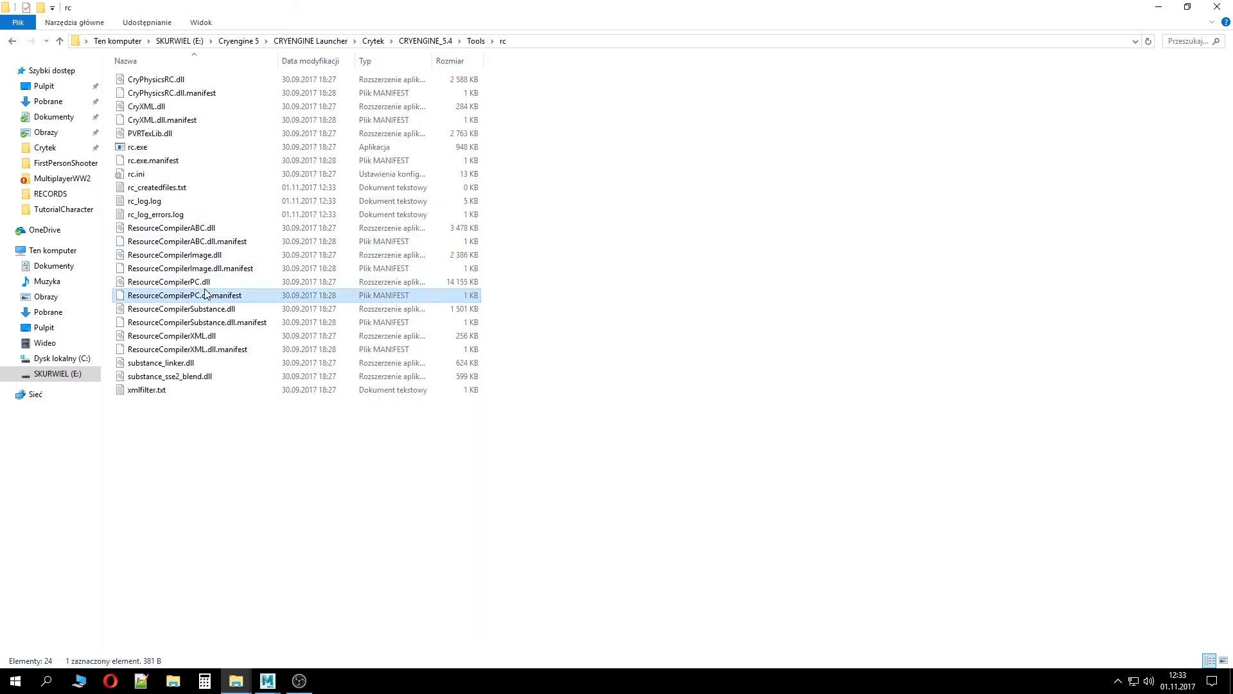
click(267, 681)
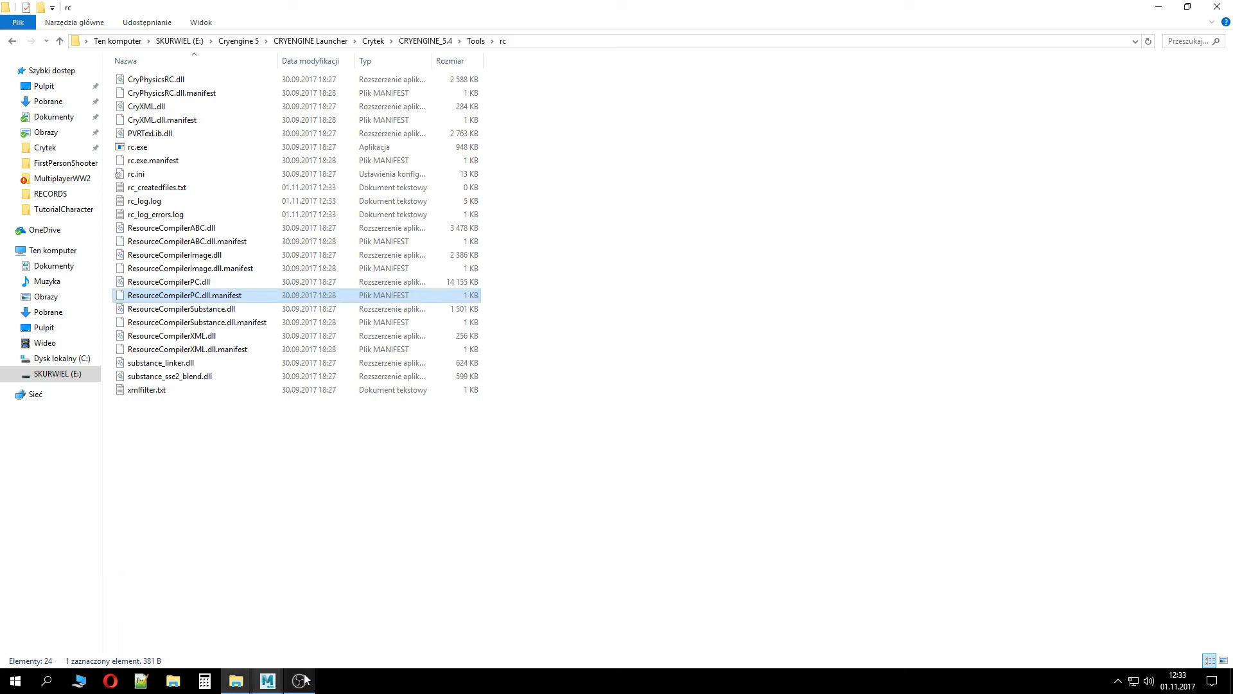
click(276, 680)
click(327, 636)
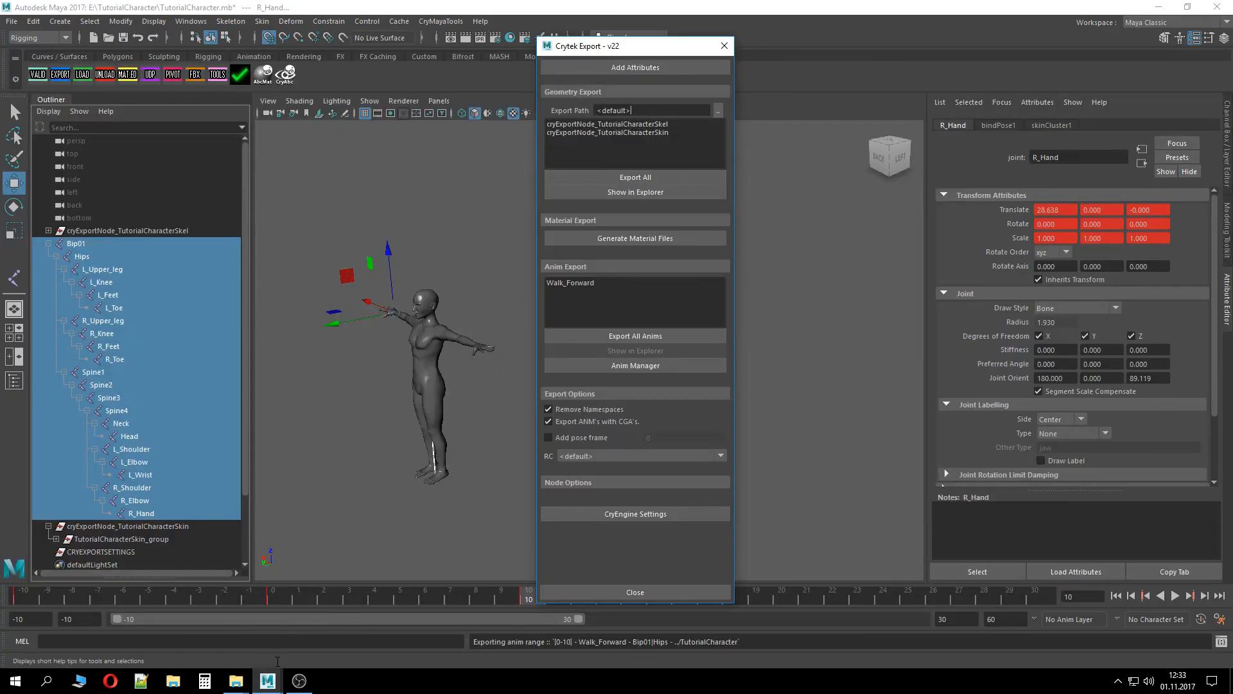
click(235, 681)
click(306, 630)
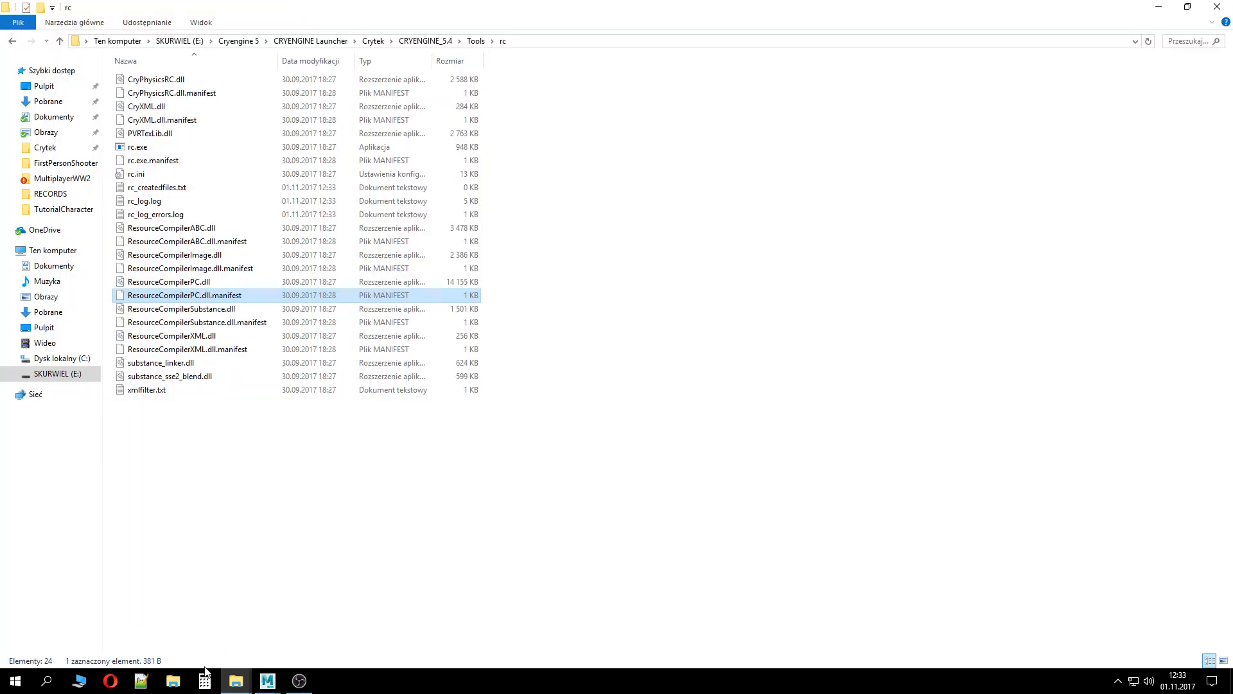
click(235, 681)
click(192, 642)
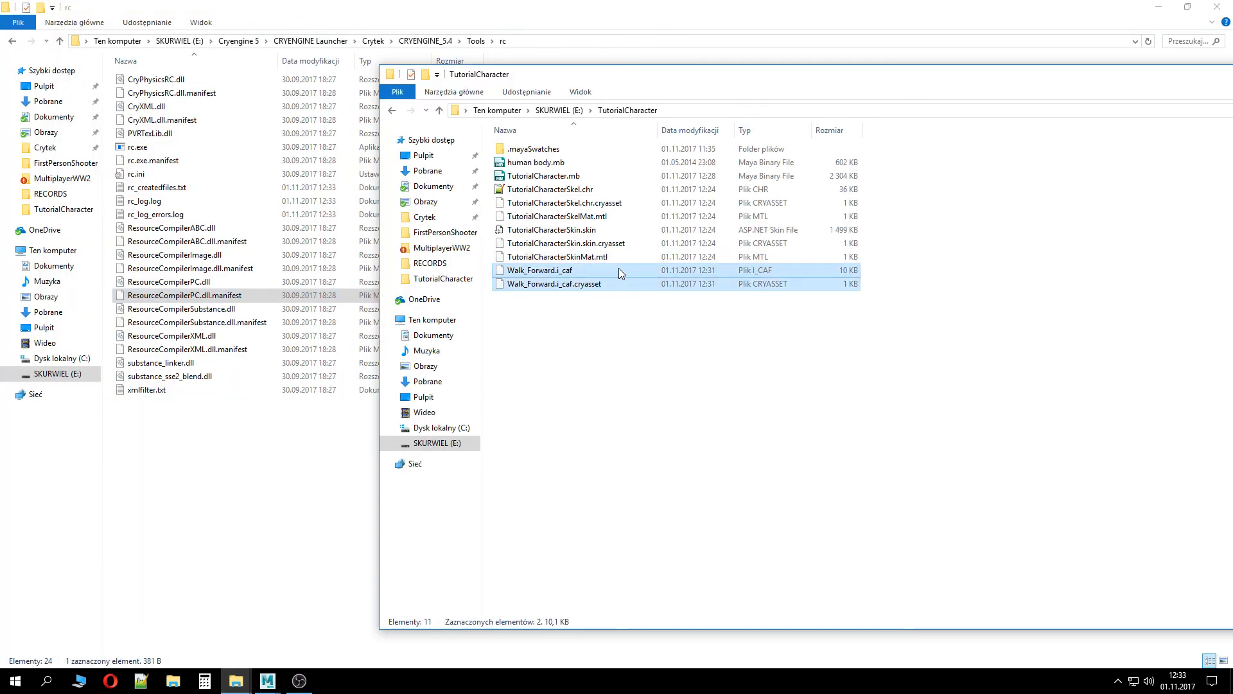
Try compiling Walk_Forward.i_caf with rc.exe, dismissing the resource compiler's About dialog each time it opens
drag(619, 270, 157, 144)
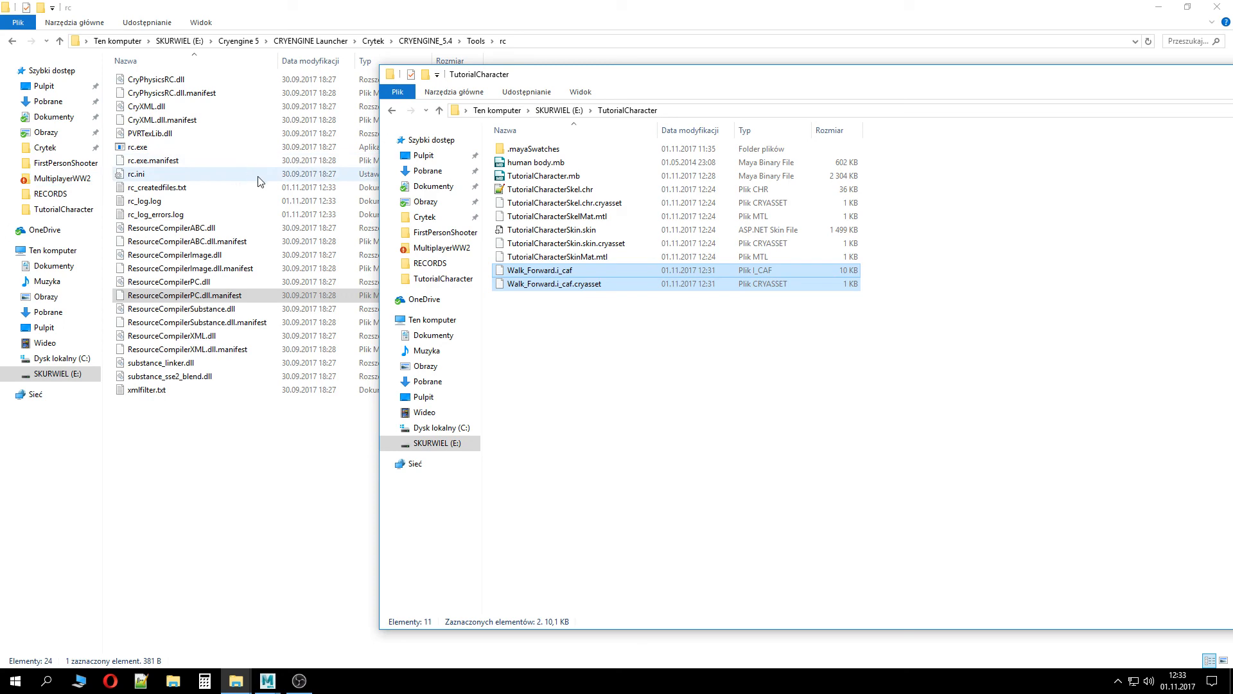
double_click(167, 149)
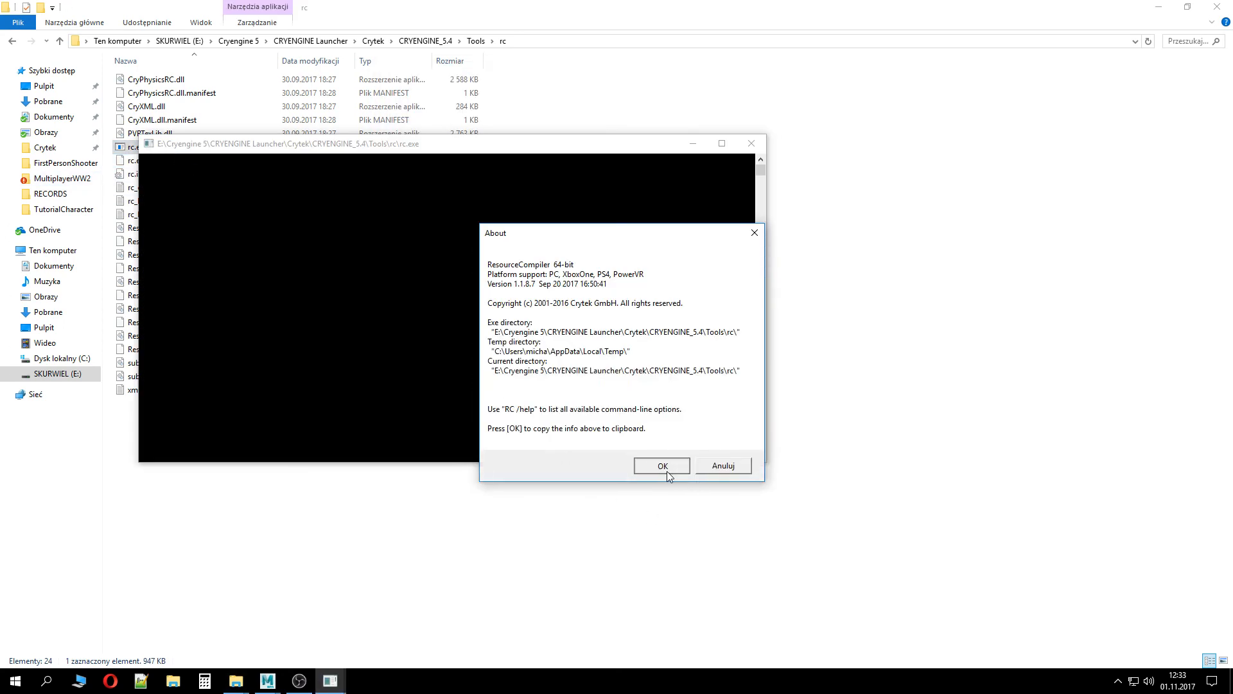
click(667, 472)
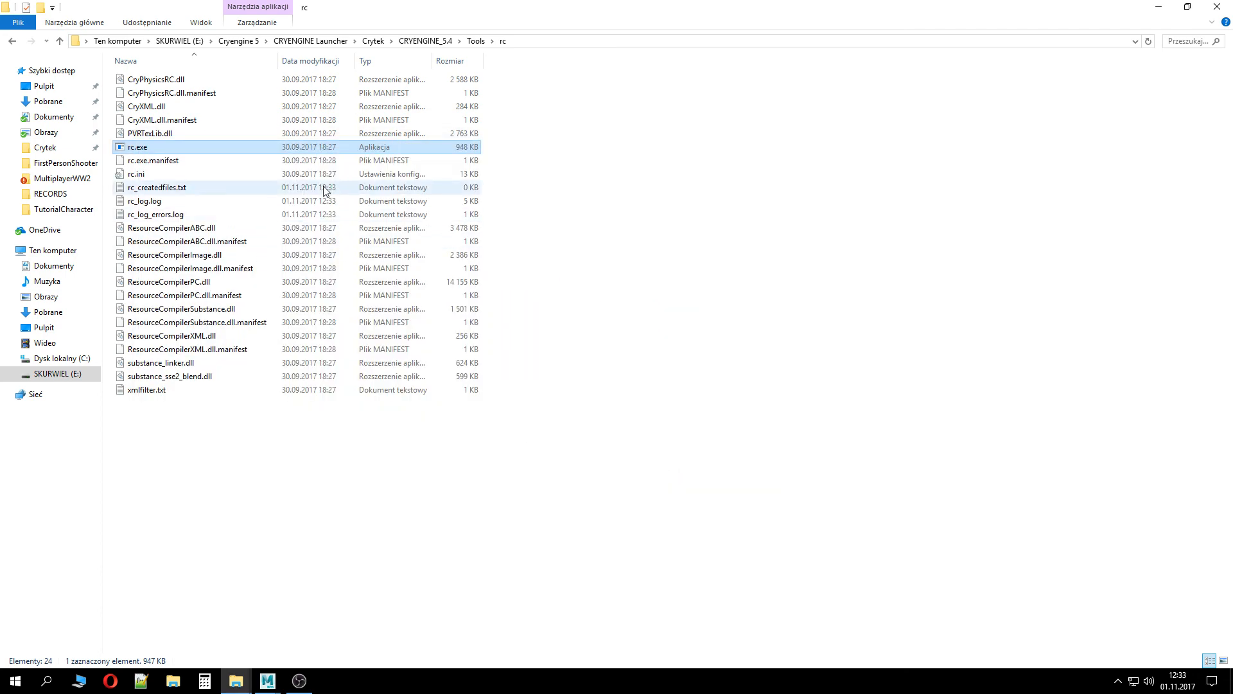
double_click(329, 148)
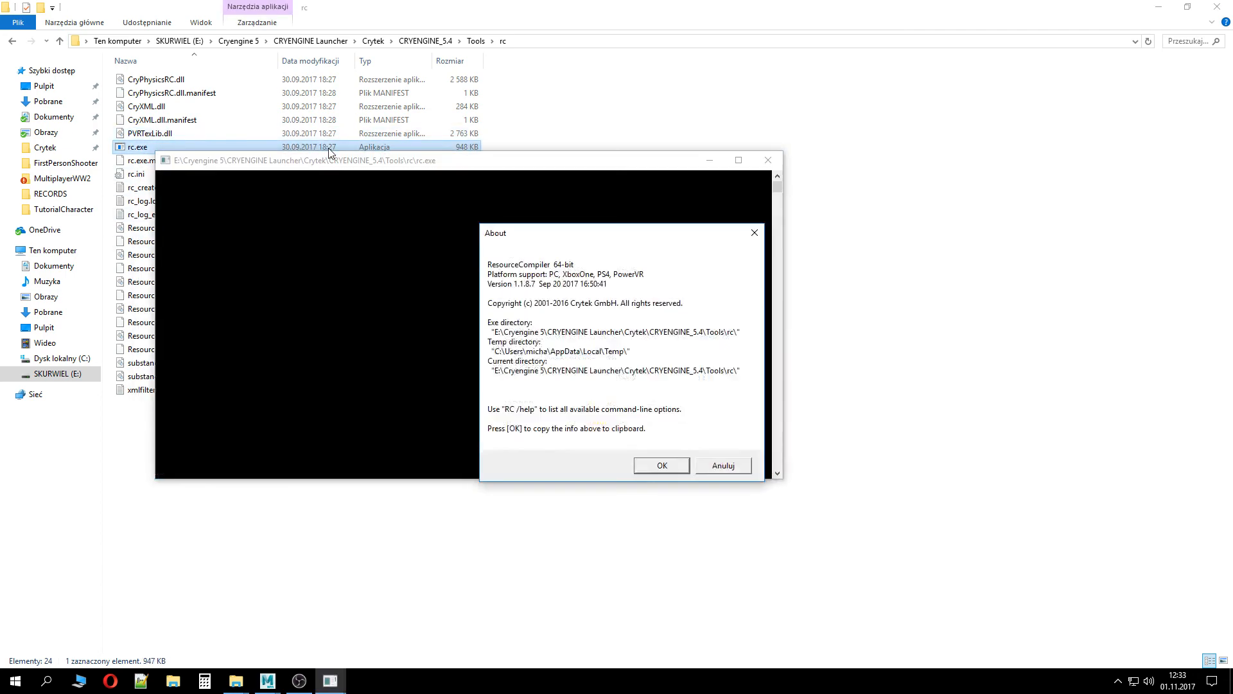
click(678, 472)
Drag Walk_Forward.i_caf from the TutorialCharacter folder onto rc.exe to compile it again
mouse_move(264, 686)
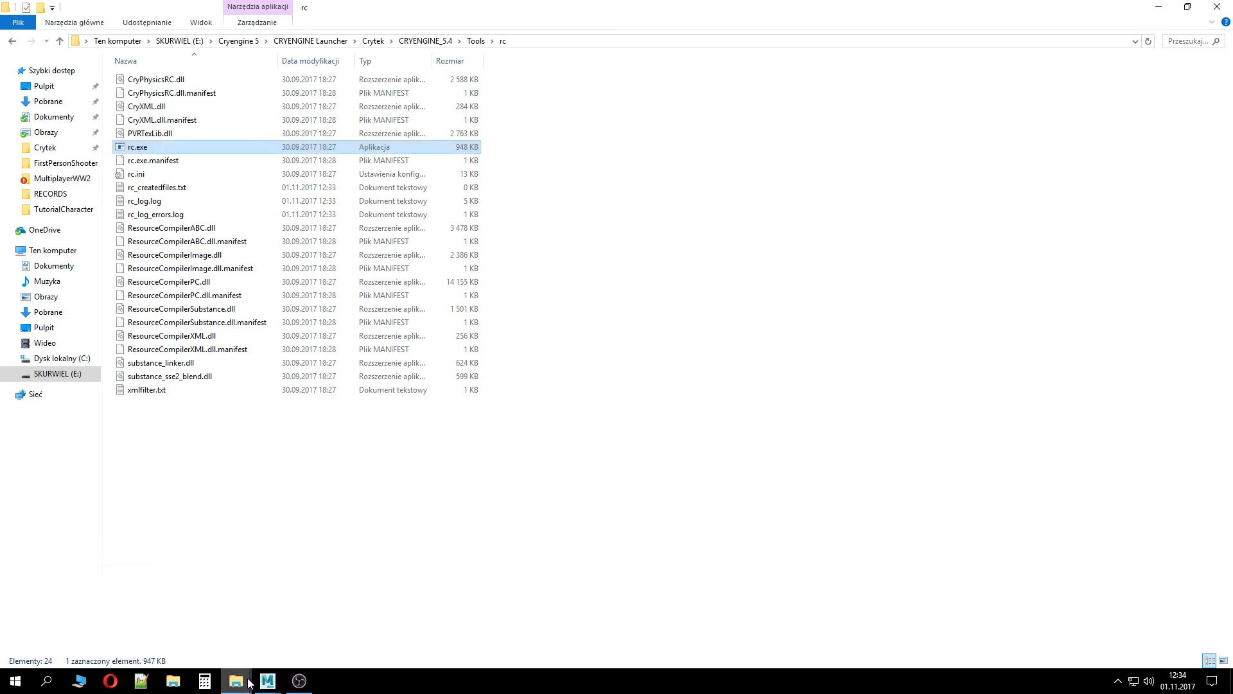
click(184, 593)
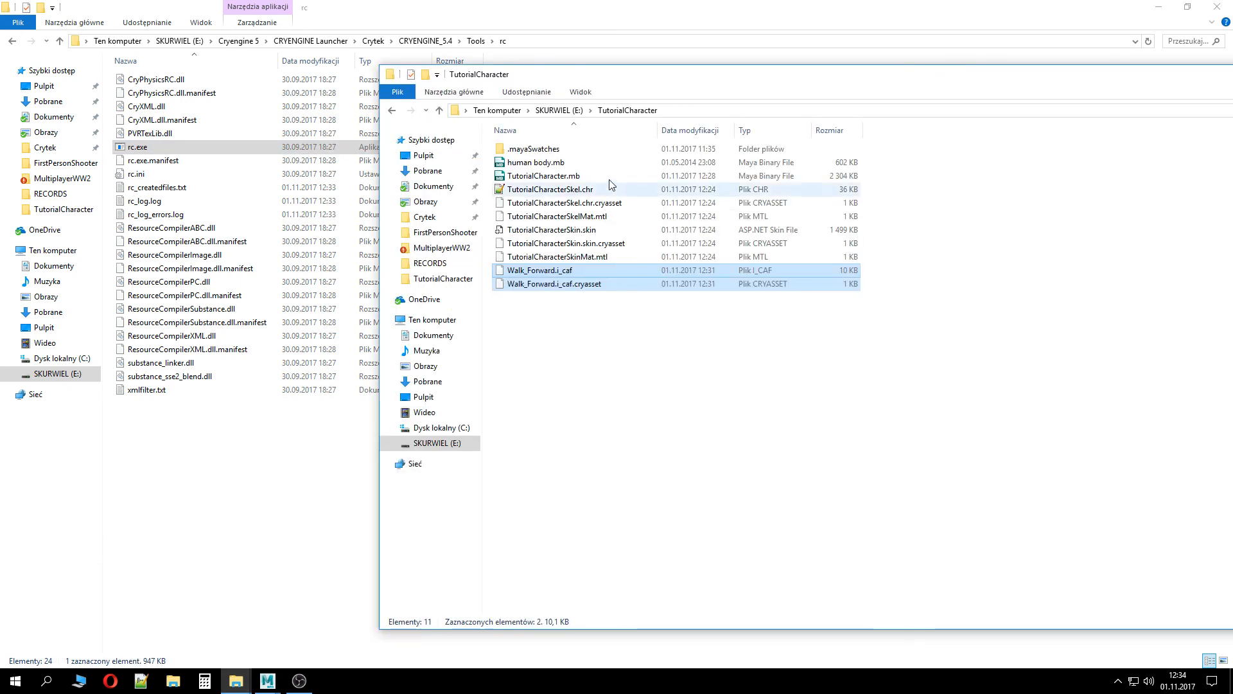
click(607, 271)
drag(631, 271, 164, 144)
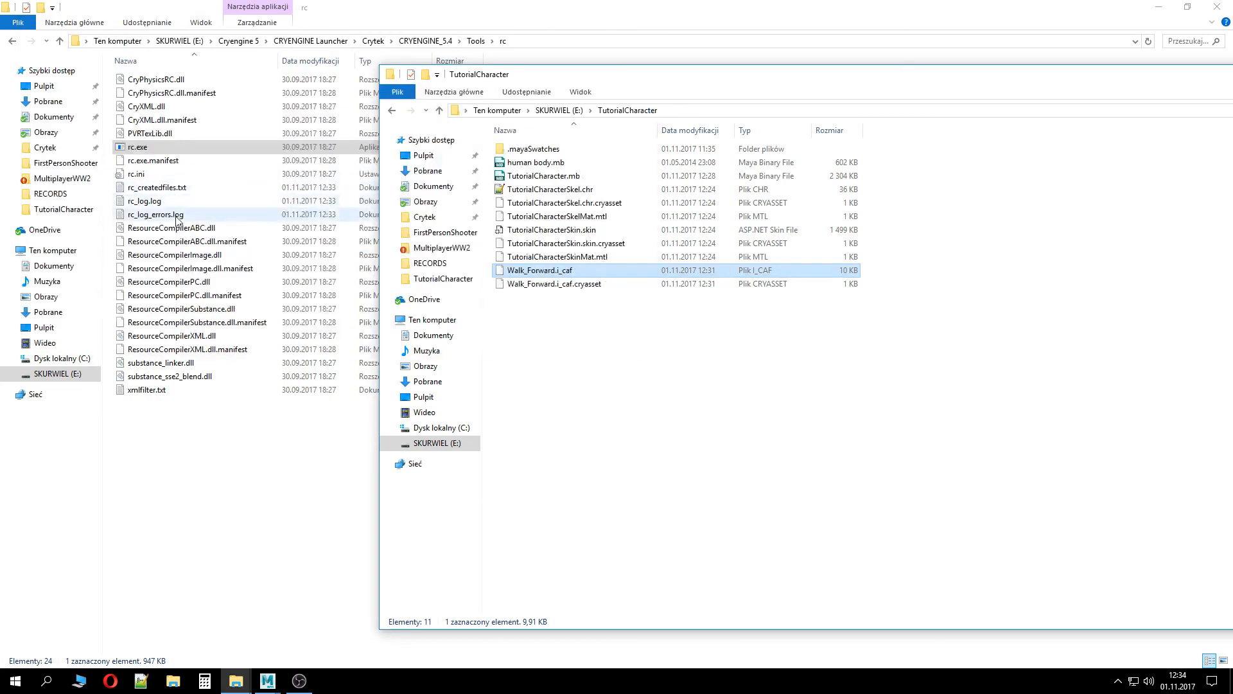
Open rc_log_errors.log and read the missing DBATable.json path before closing it
double_click(178, 222)
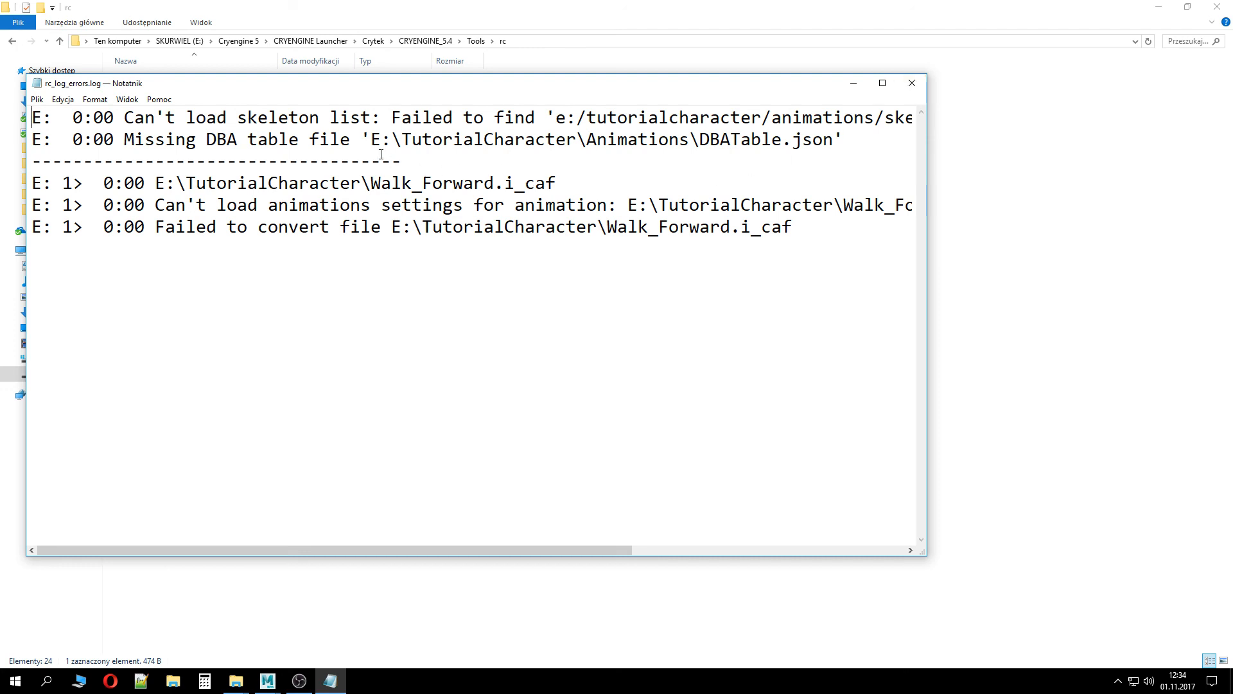
drag(442, 140, 873, 143)
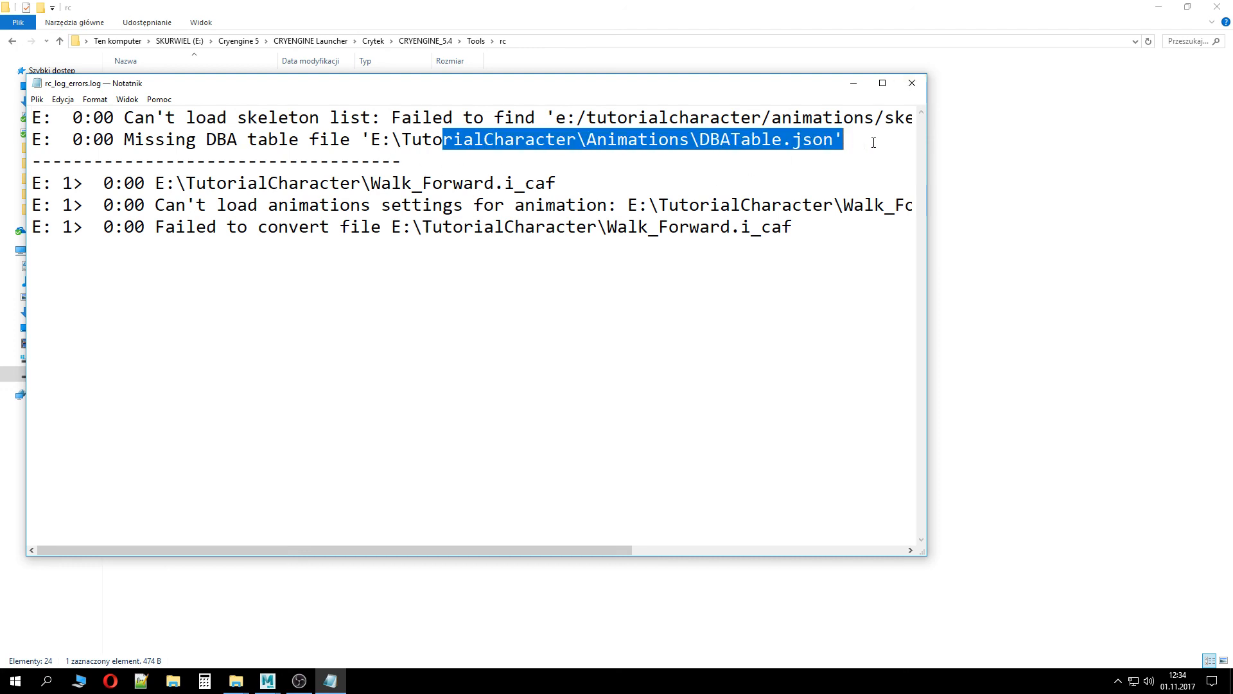
click(919, 93)
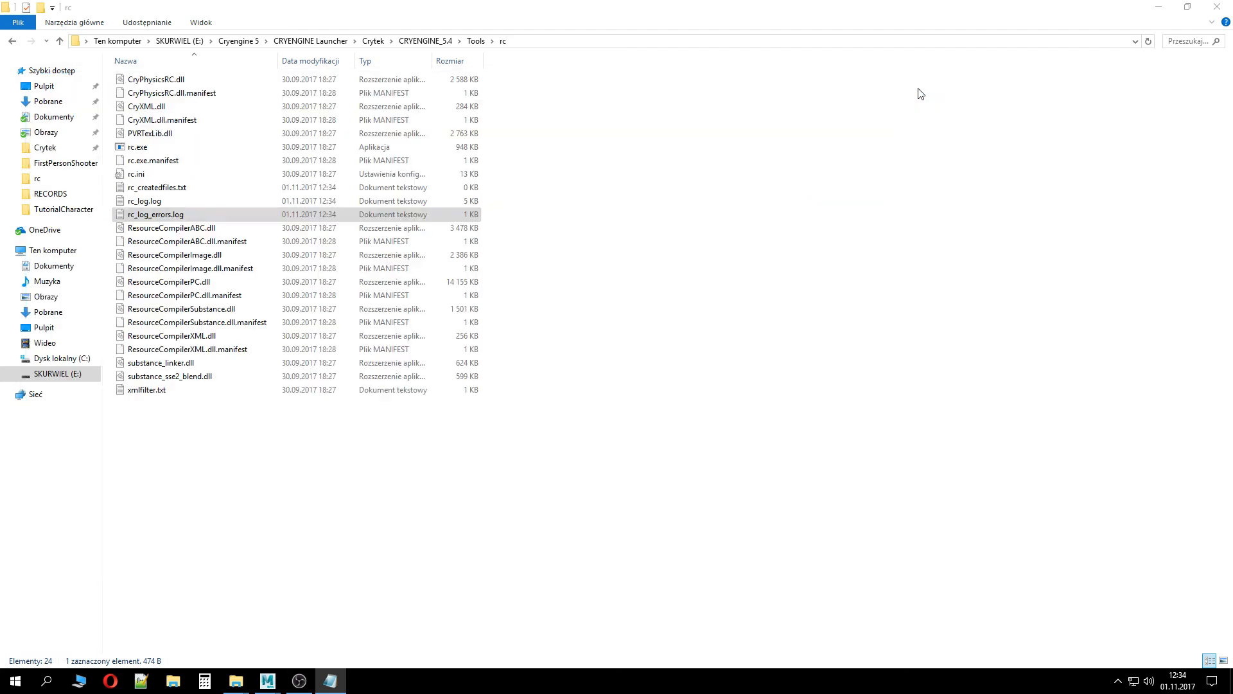
Open a second Explorer window and browse the FirstPersonShooter project down to Assets/Objects/Characters/SampleCharacter
click(375, 41)
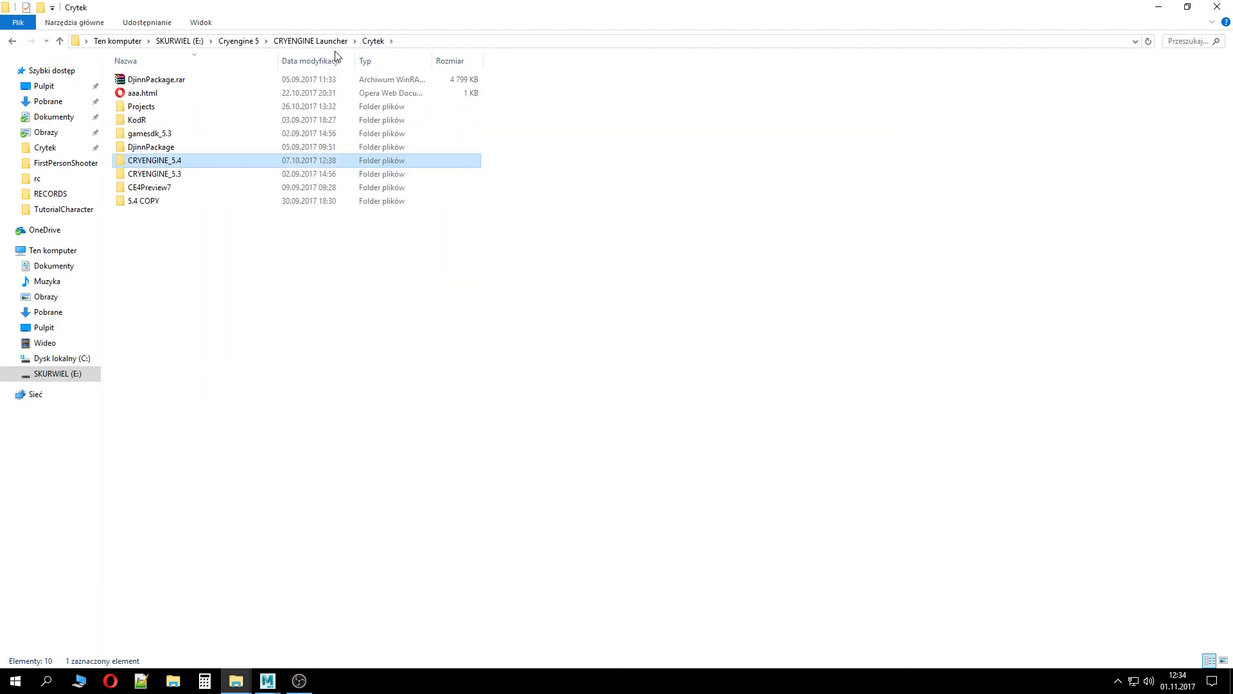
click(13, 42)
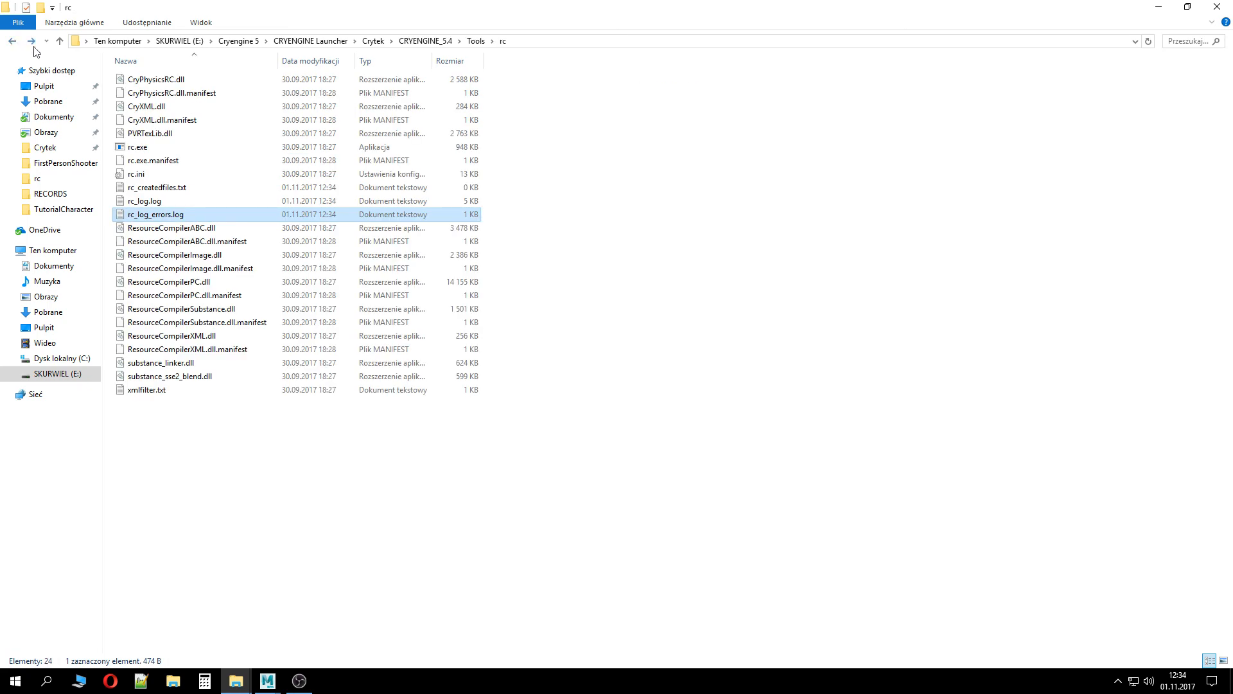
click(173, 681)
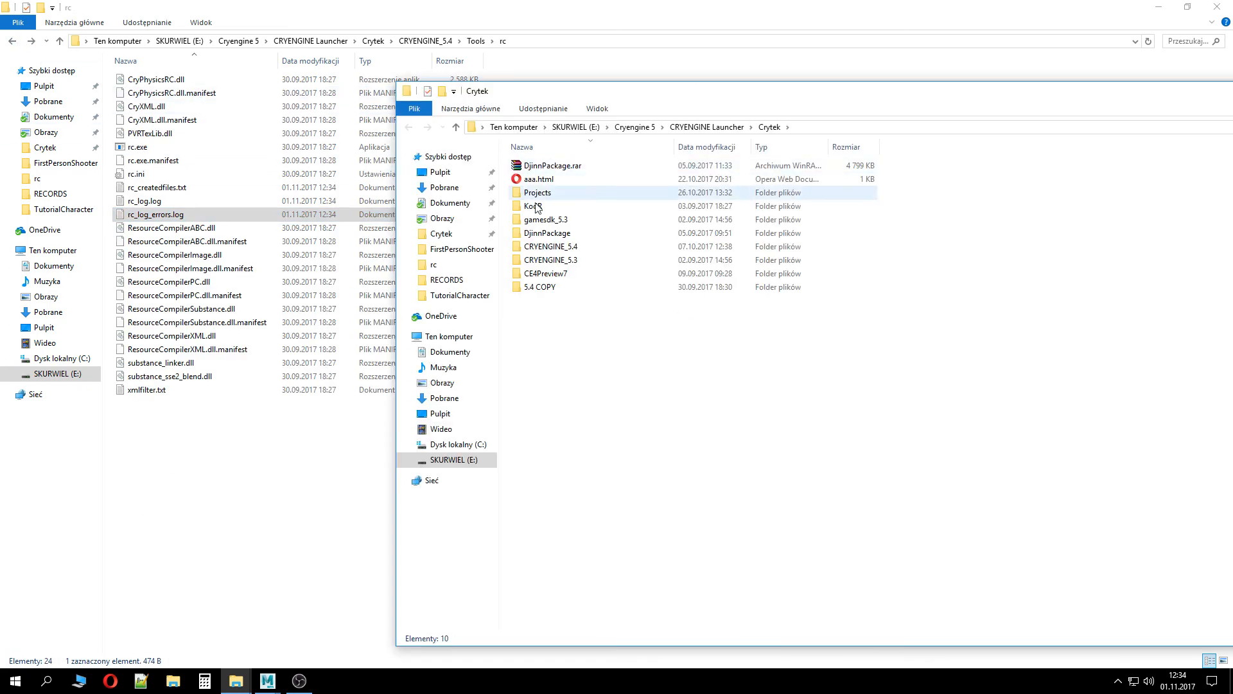
click(538, 193)
double_click(539, 196)
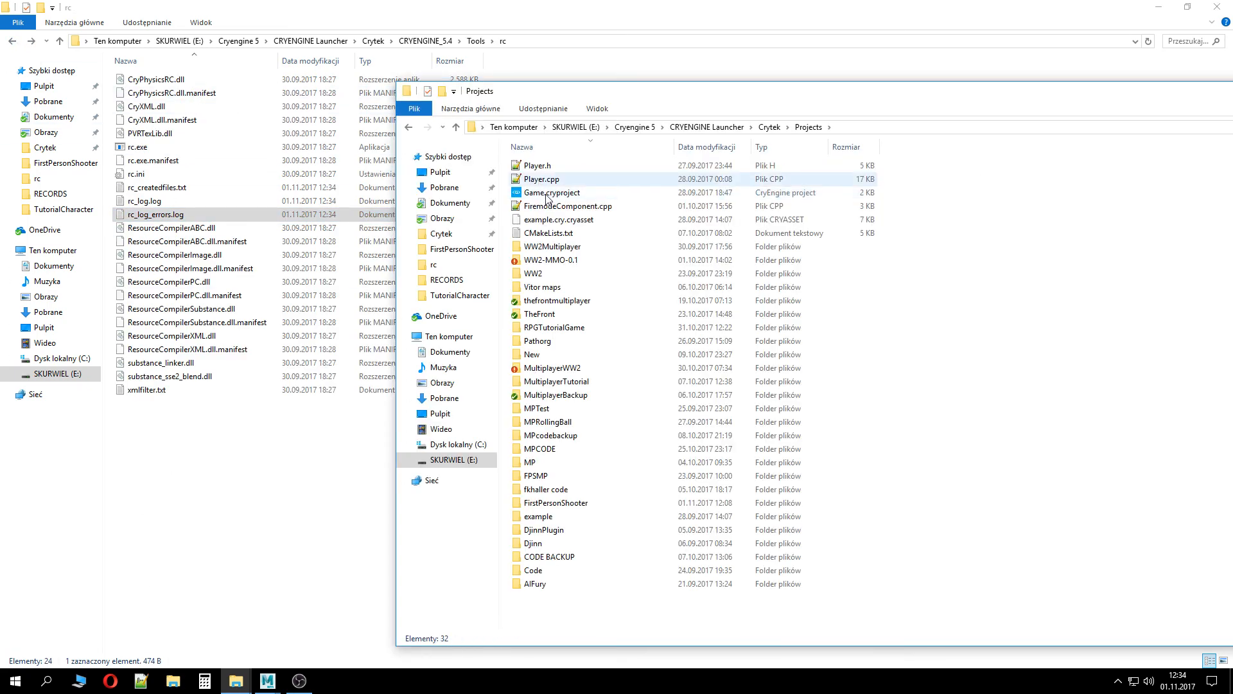
double_click(580, 509)
double_click(578, 167)
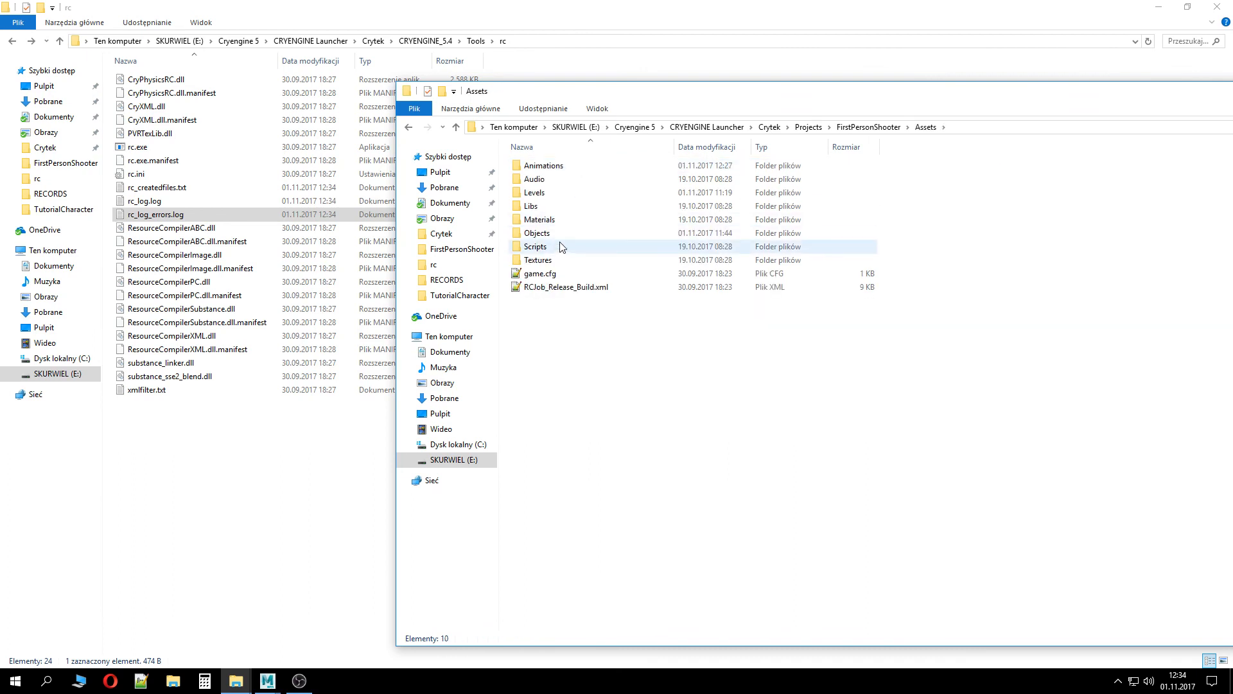
double_click(564, 247)
double_click(545, 166)
double_click(556, 167)
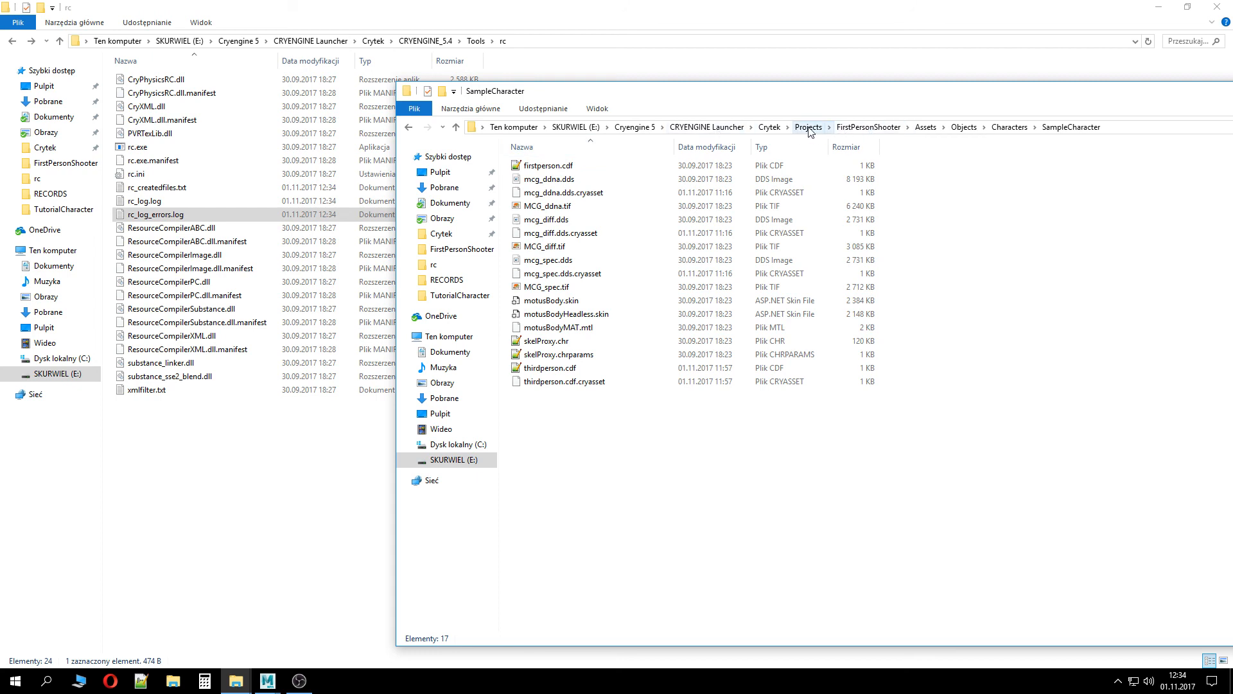
Open the project's Assets/Animations/tutorialAnims folder and drag Walk_Forward.i_caf onto rc.exe to compile it
click(869, 127)
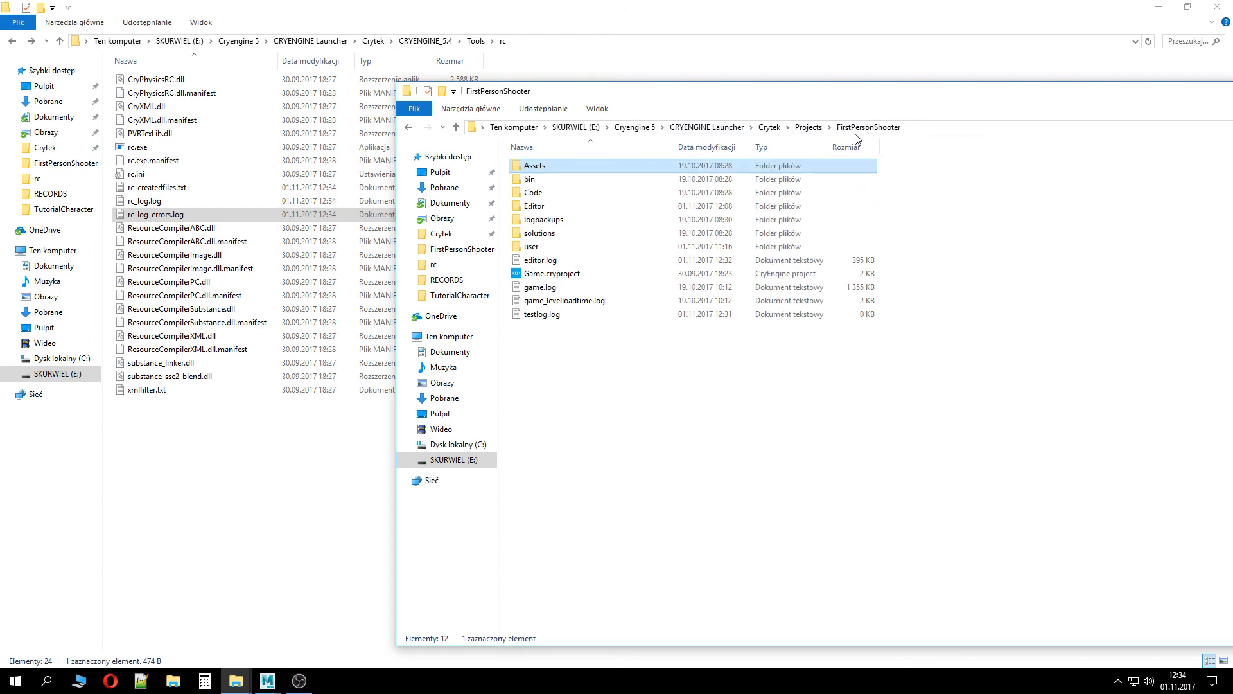
double_click(578, 168)
double_click(571, 167)
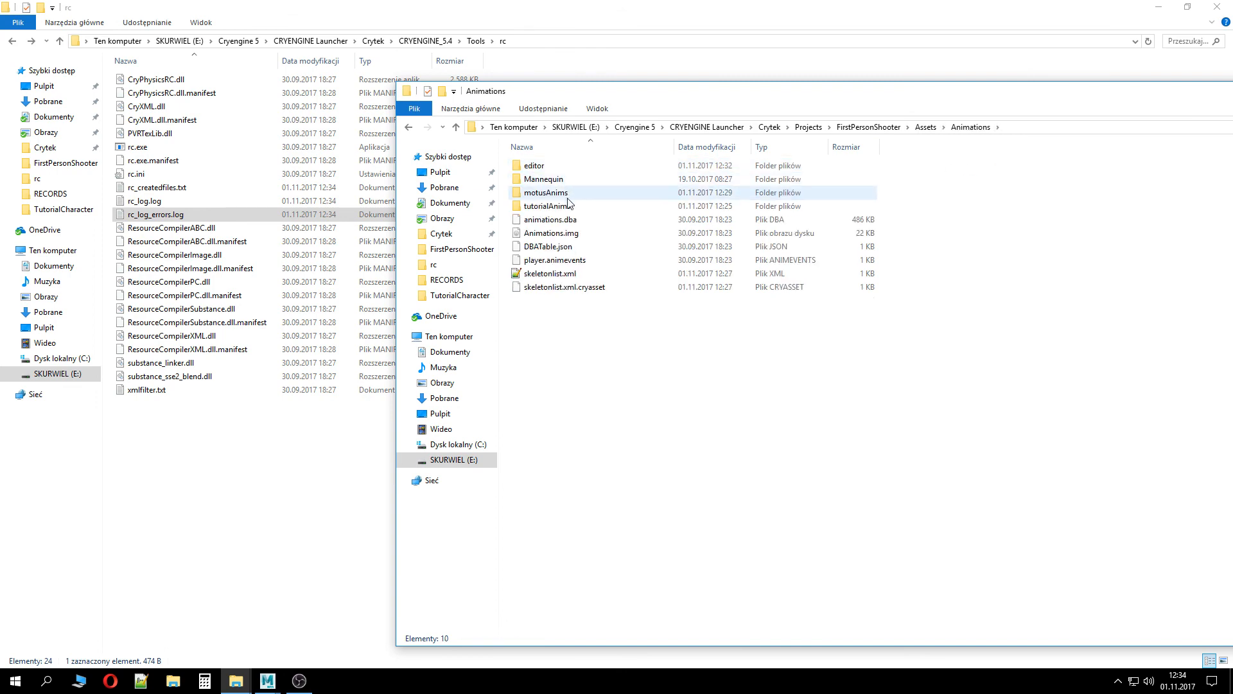
double_click(569, 206)
click(587, 182)
drag(592, 181, 159, 145)
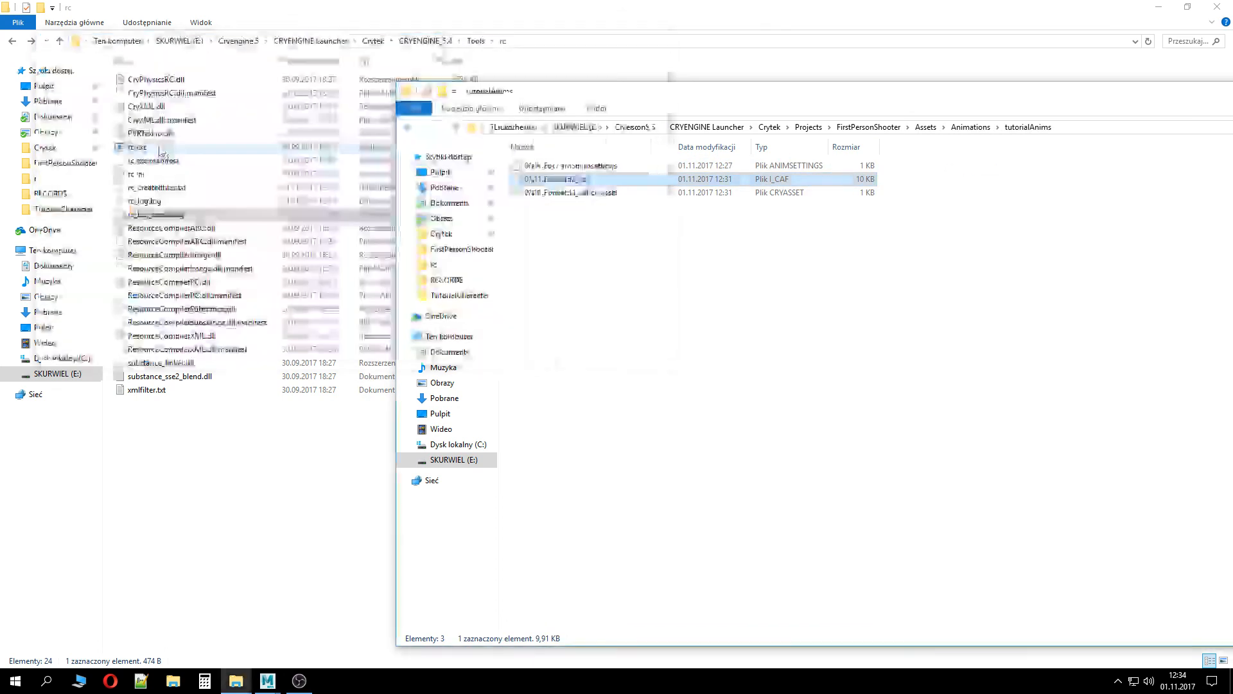
Open rc_log_errors.log, scroll through the compile errors, and close it
double_click(164, 215)
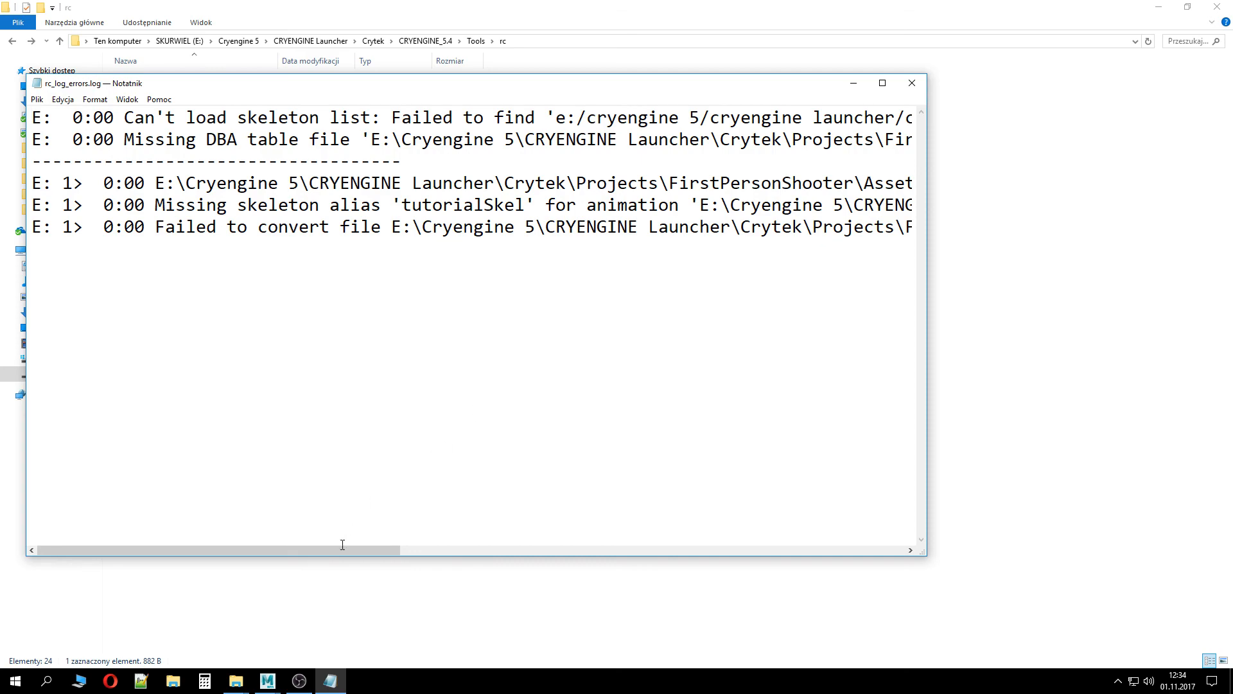
mouse_move(343, 544)
mouse_down()
mouse_move(661, 565)
mouse_move(347, 553)
mouse_up()
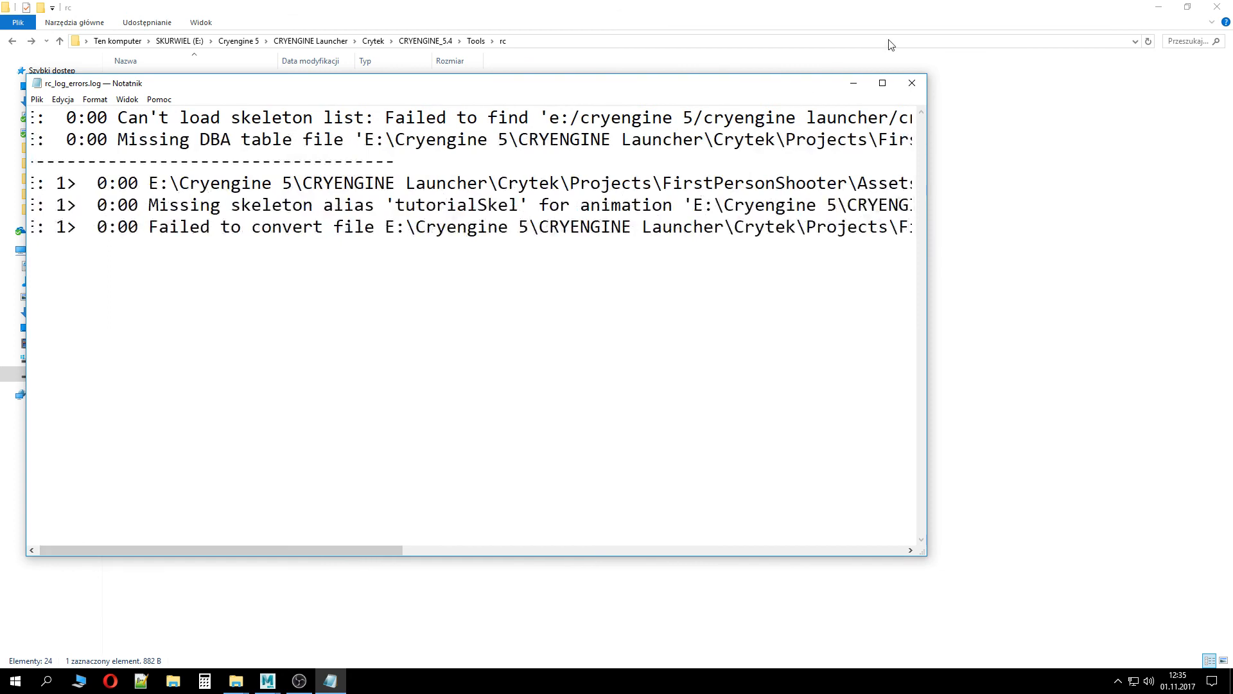
click(912, 83)
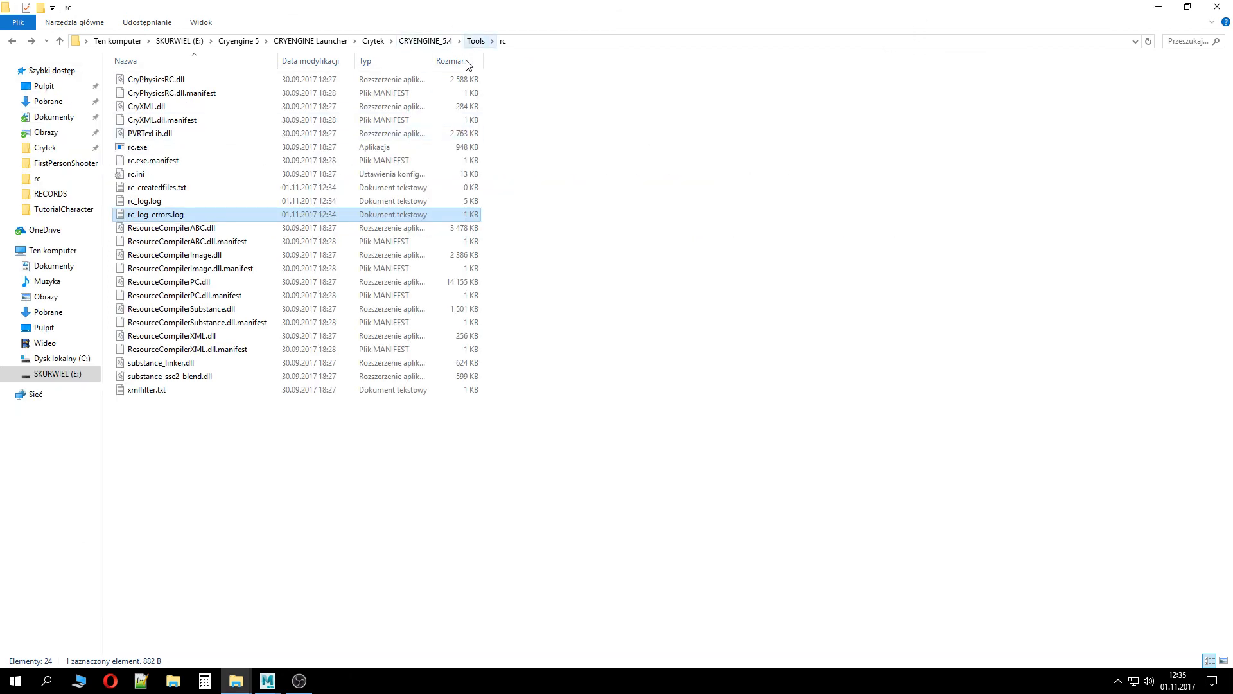
Browse the motusAnims animation folder and its bspace, idle2Move and rifleAnims subfolders for reference
mouse_move(237, 680)
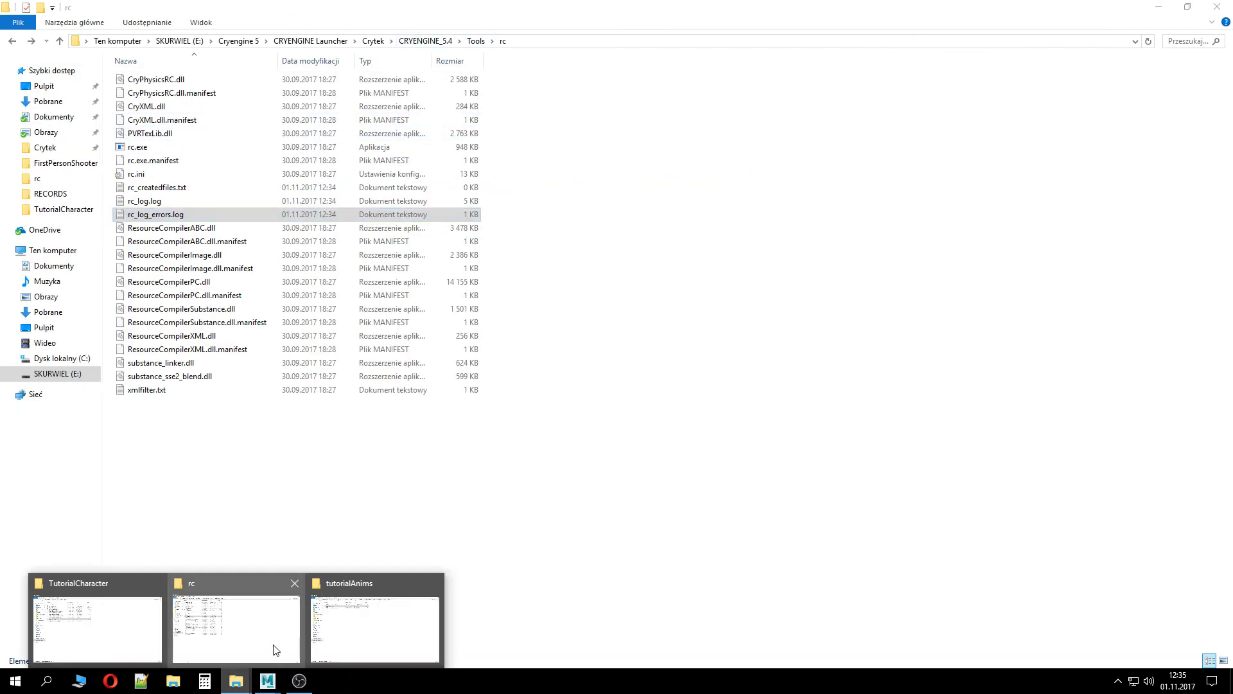
click(369, 635)
click(967, 127)
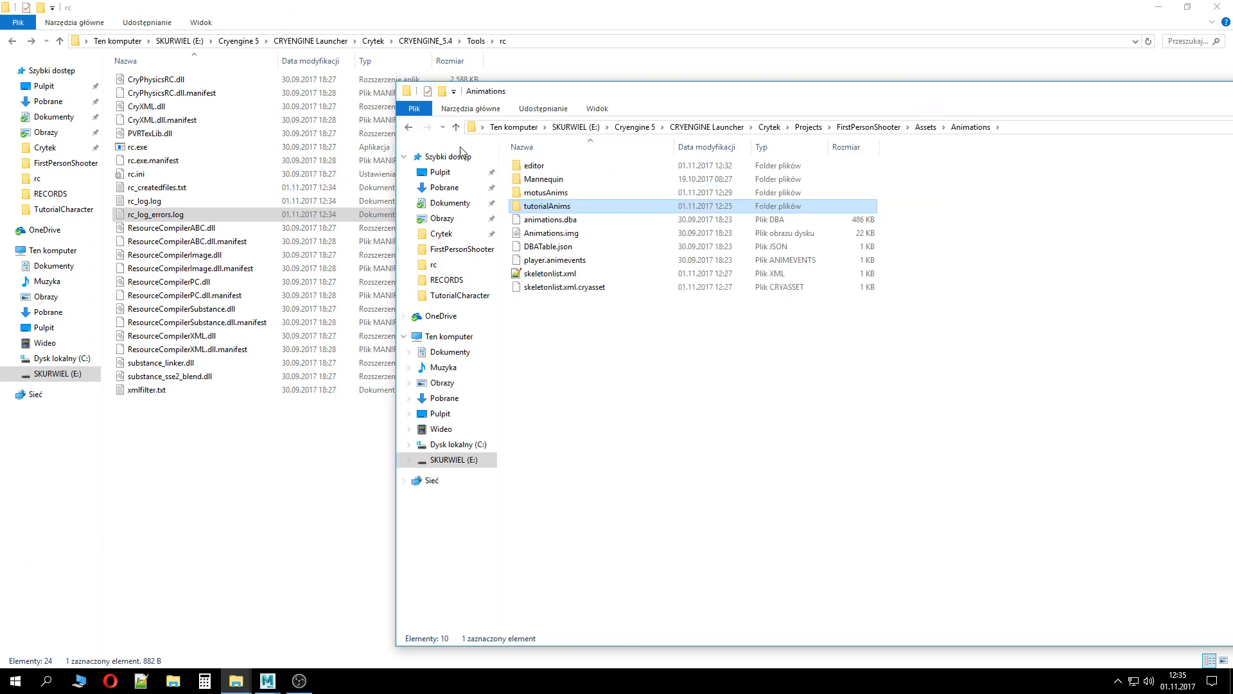
double_click(587, 194)
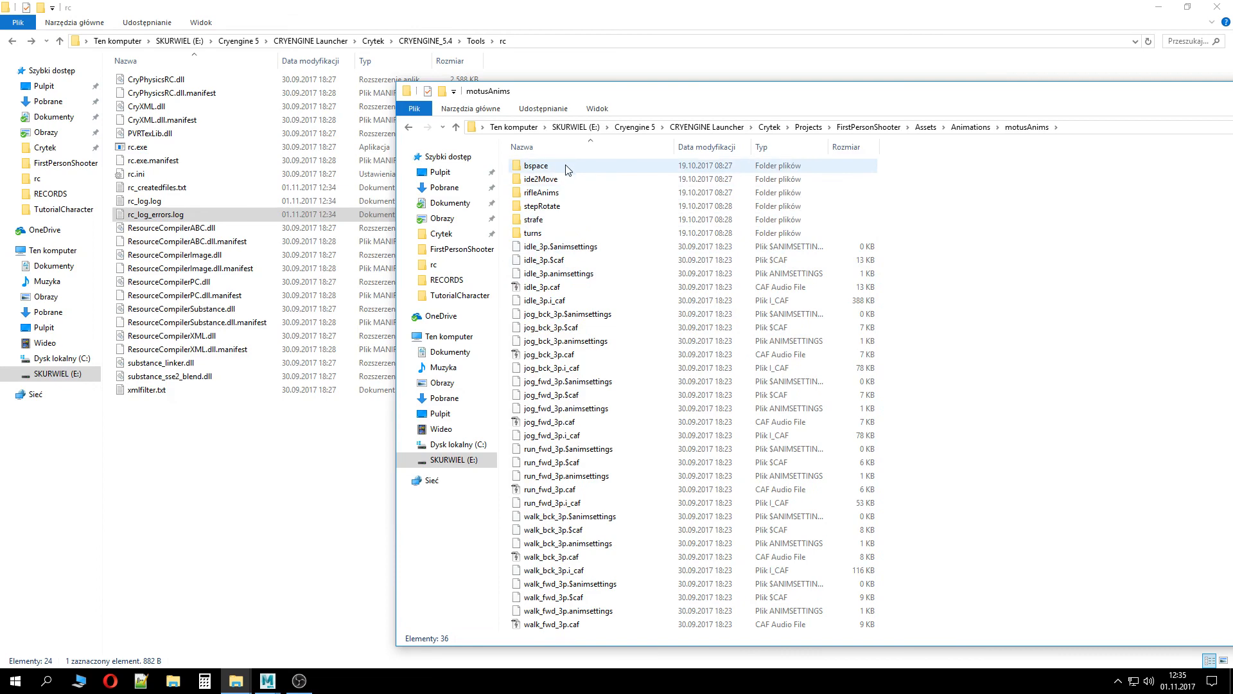
double_click(536, 166)
click(415, 131)
double_click(564, 181)
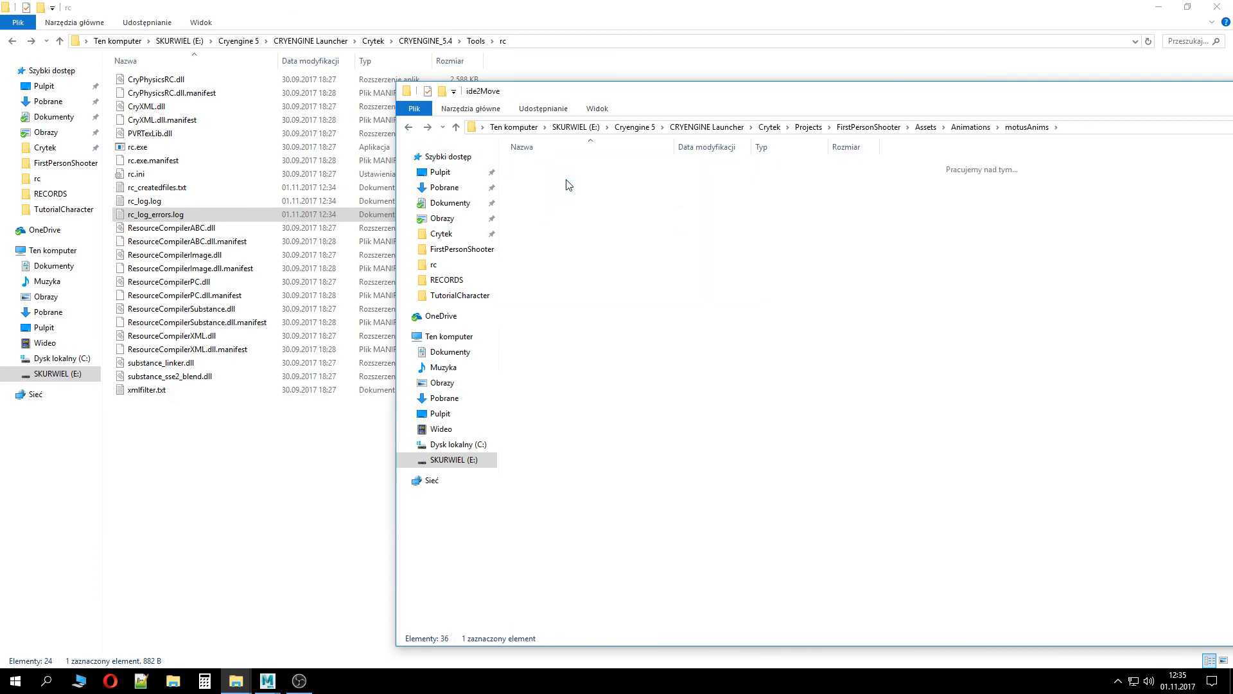
click(412, 129)
double_click(559, 195)
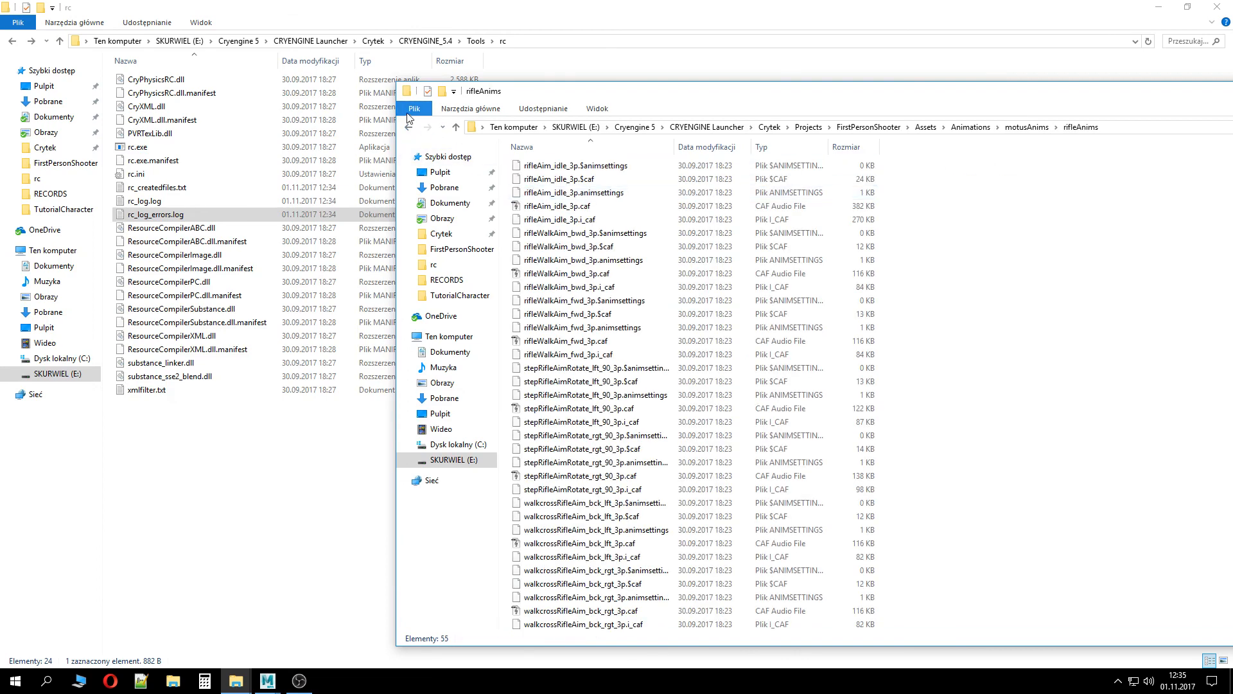
click(410, 128)
click(410, 129)
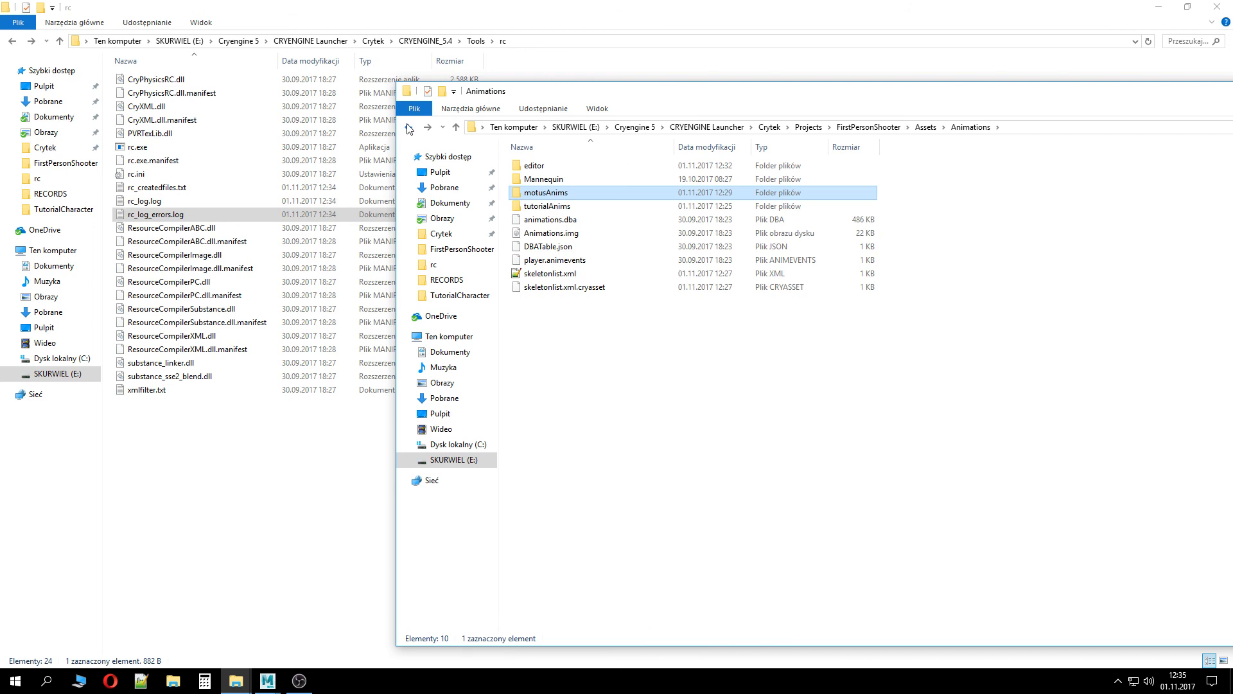
Open DBATable.json from the Animations folder in Notepad++, scroll through its entries, and close it
click(608, 250)
right_click(607, 251)
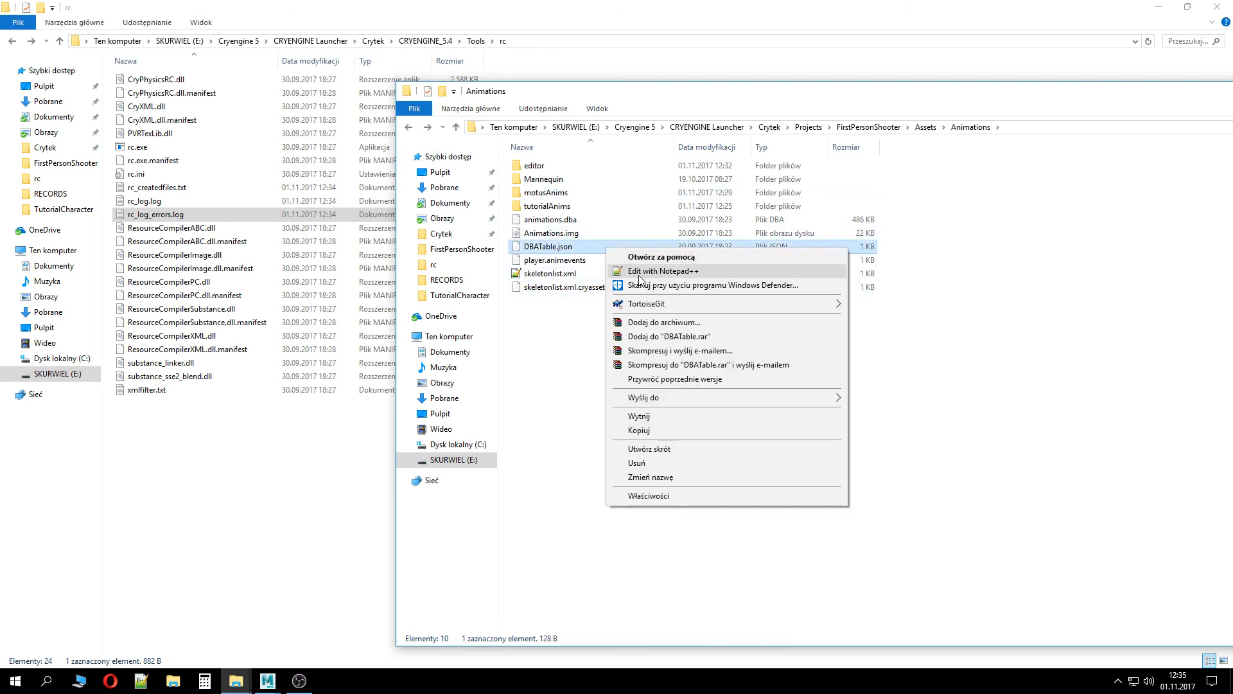
click(639, 267)
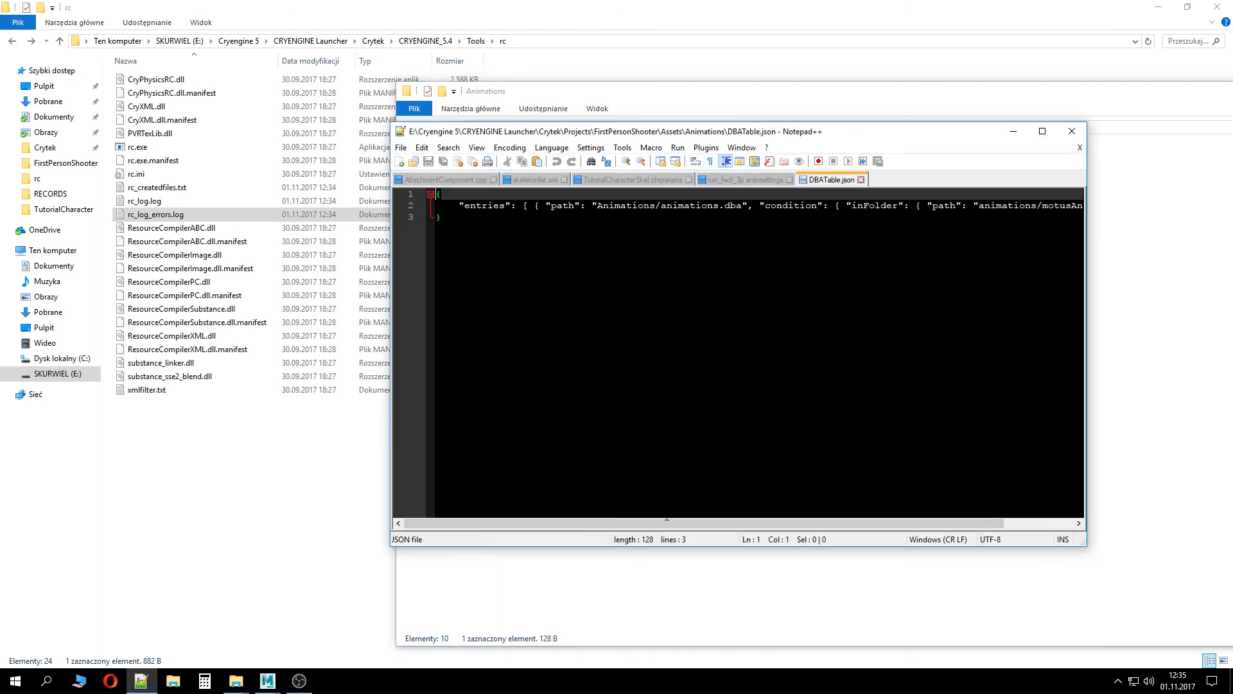
drag(647, 520, 758, 525)
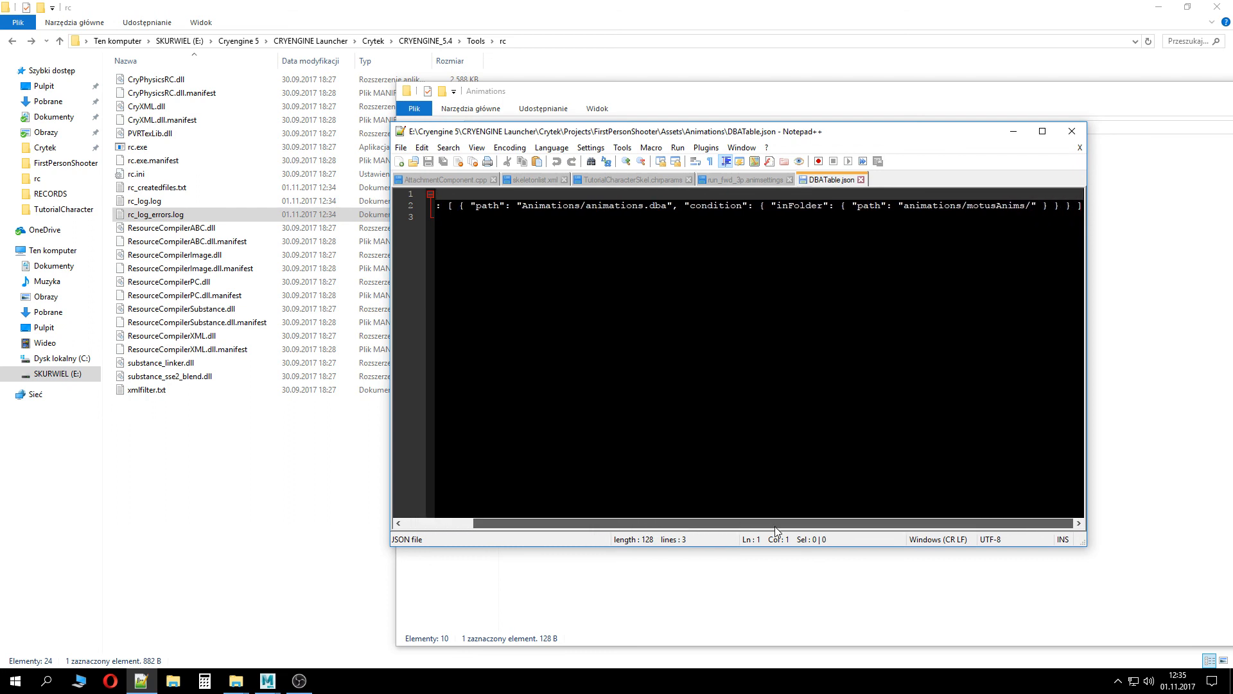
drag(770, 527, 749, 526)
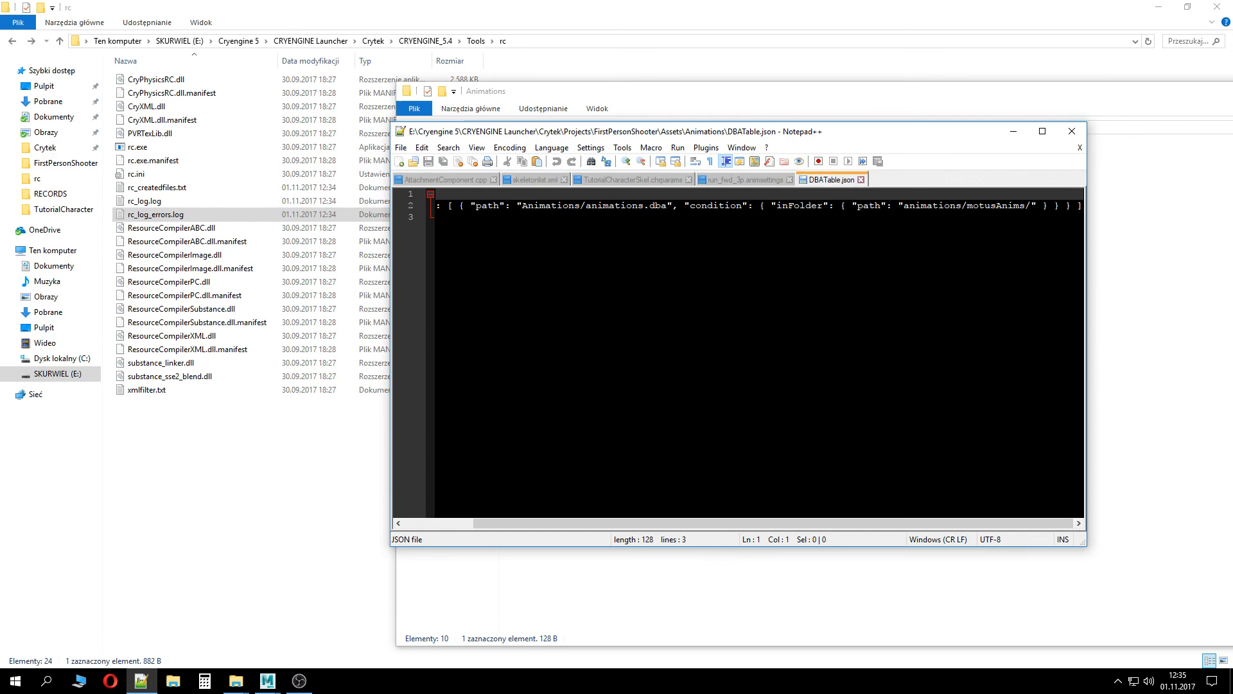
click(1074, 135)
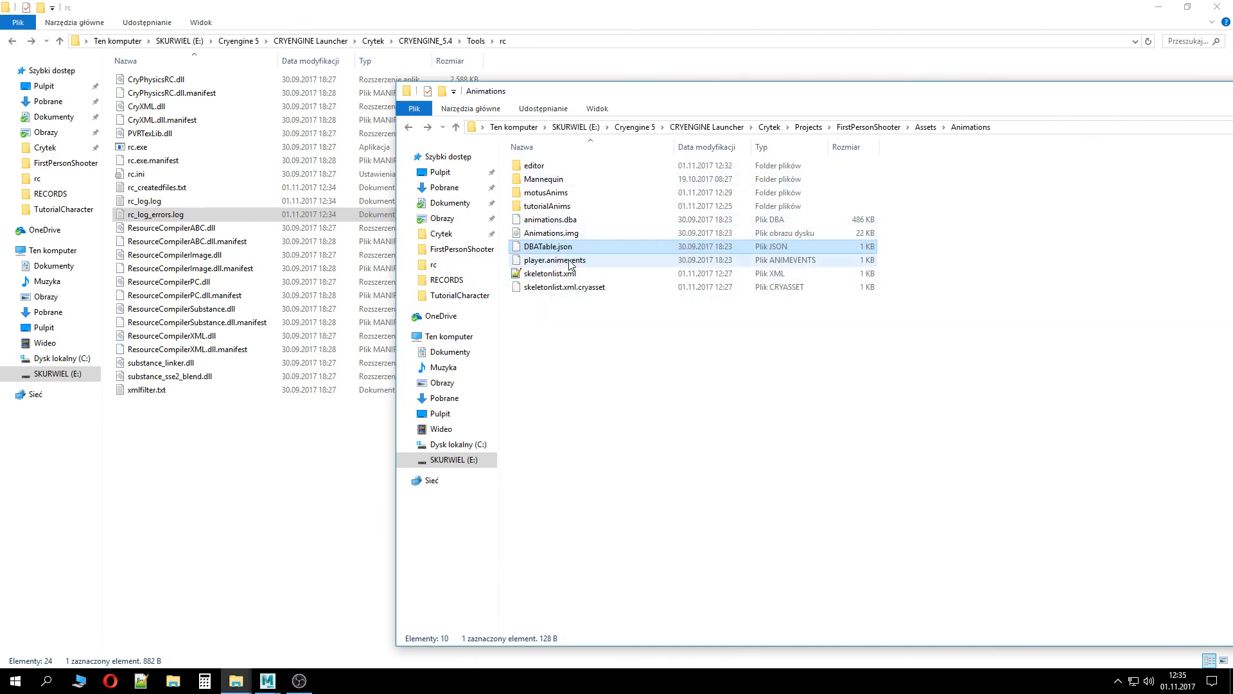
Copy the three Walk_Forward files from the tutorialAnims folder into the motusAnims folder
double_click(557, 206)
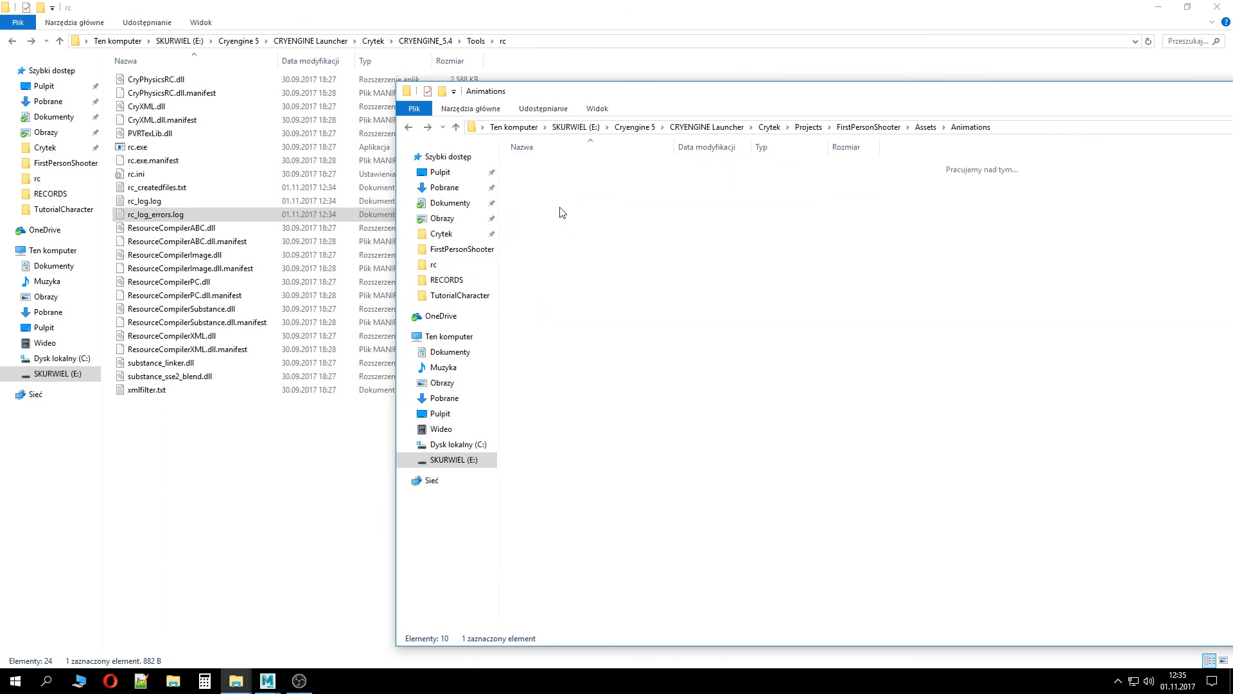
drag(578, 230, 531, 160)
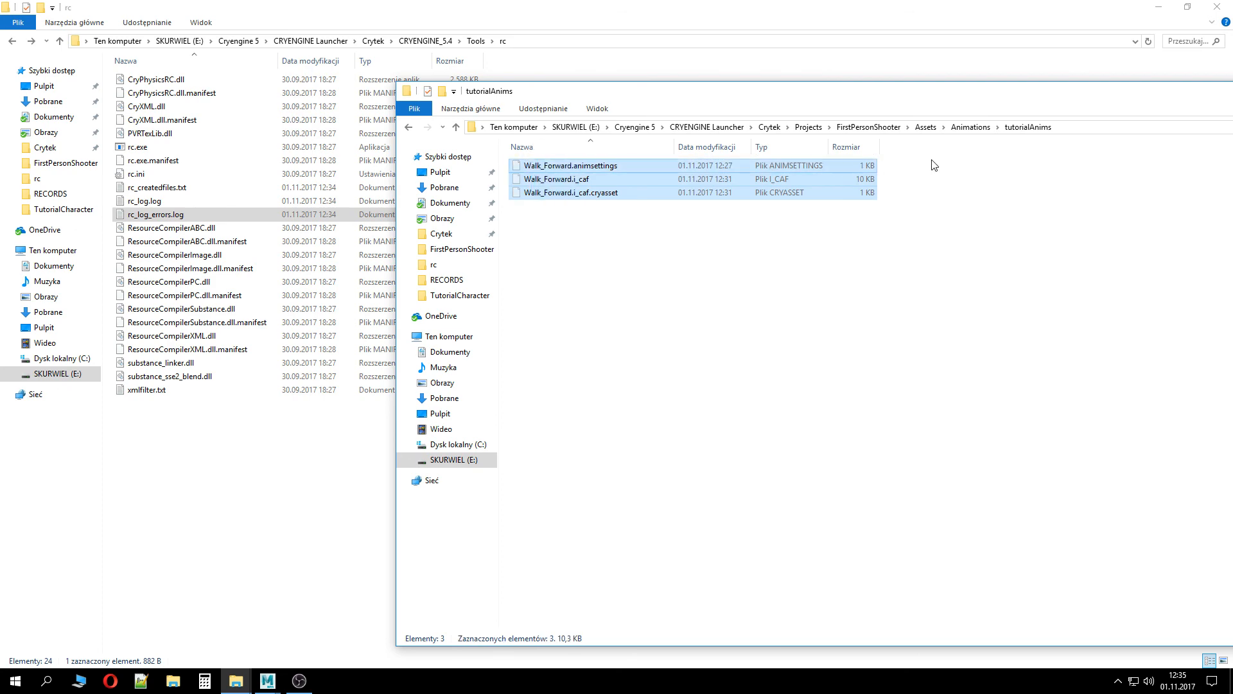
click(970, 127)
double_click(546, 206)
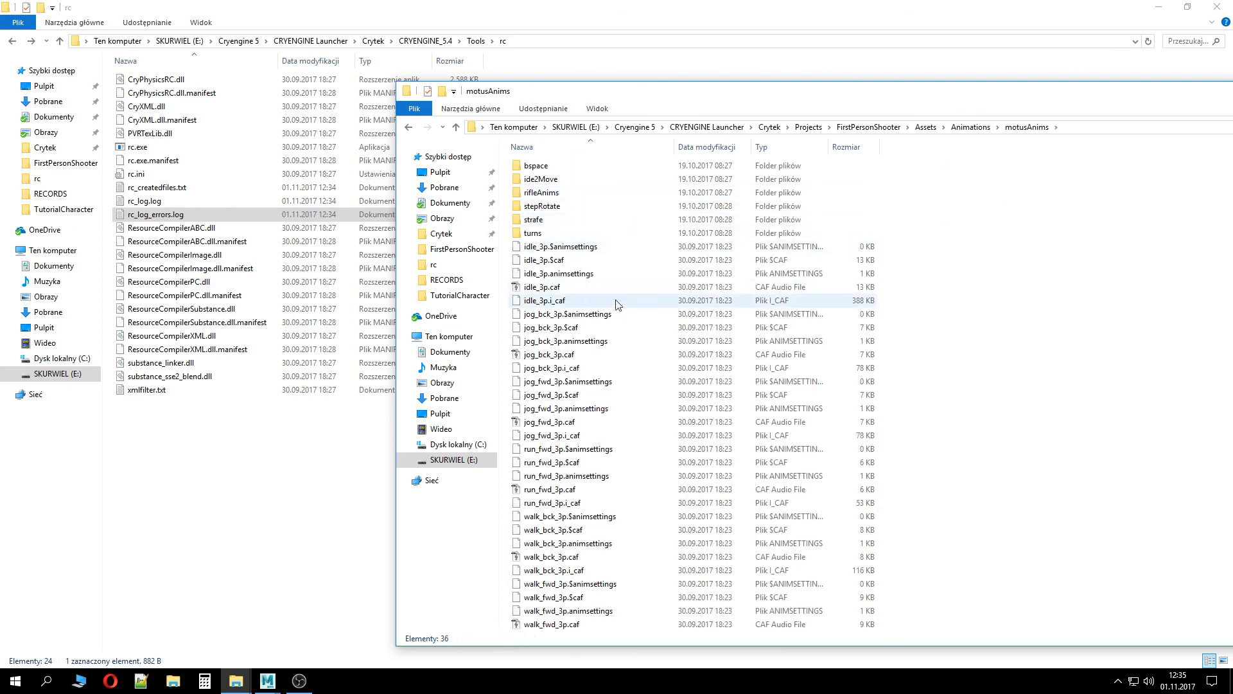
key(ctrl+v)
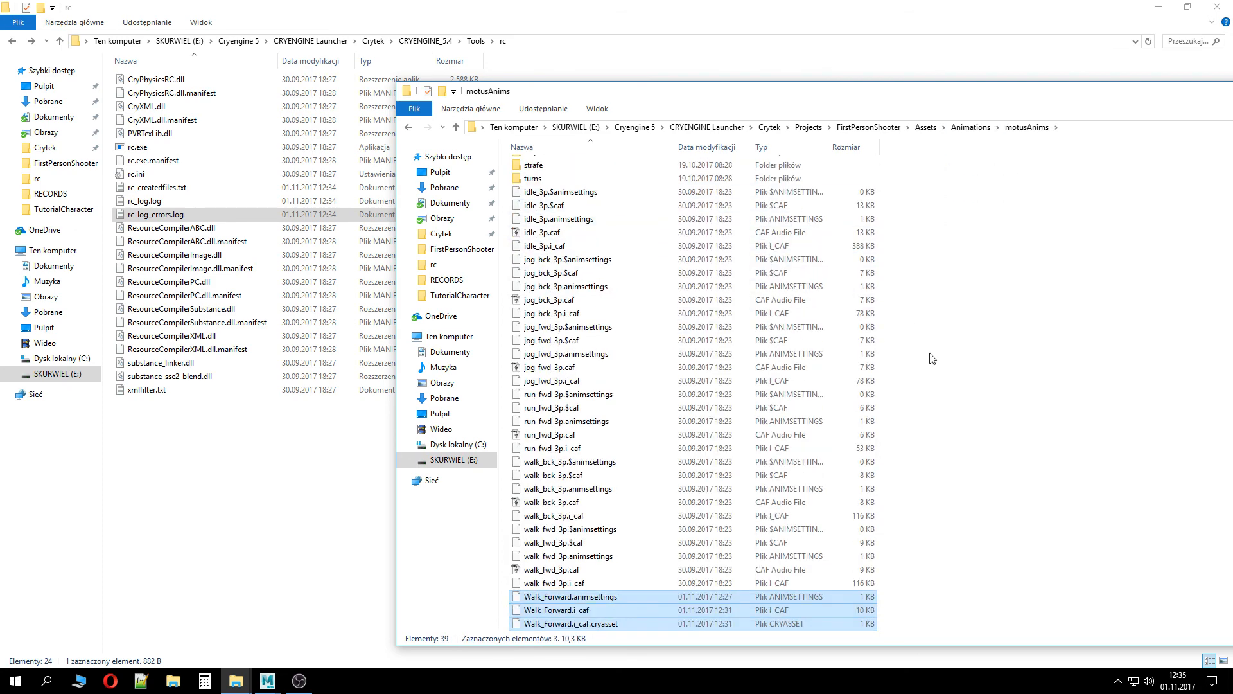
Try to compile the copied Walk_Forward.i_caf in motusAnims by dropping it onto rc.exe
click(1124, 450)
click(607, 623)
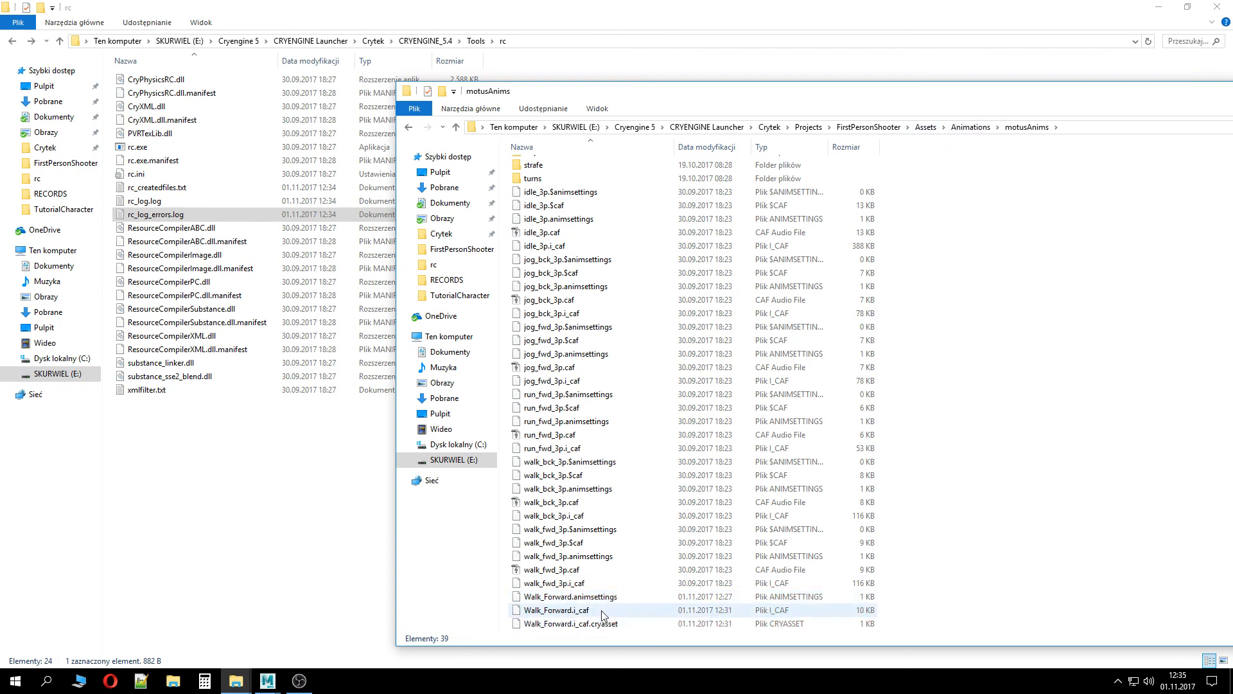
drag(608, 611, 161, 152)
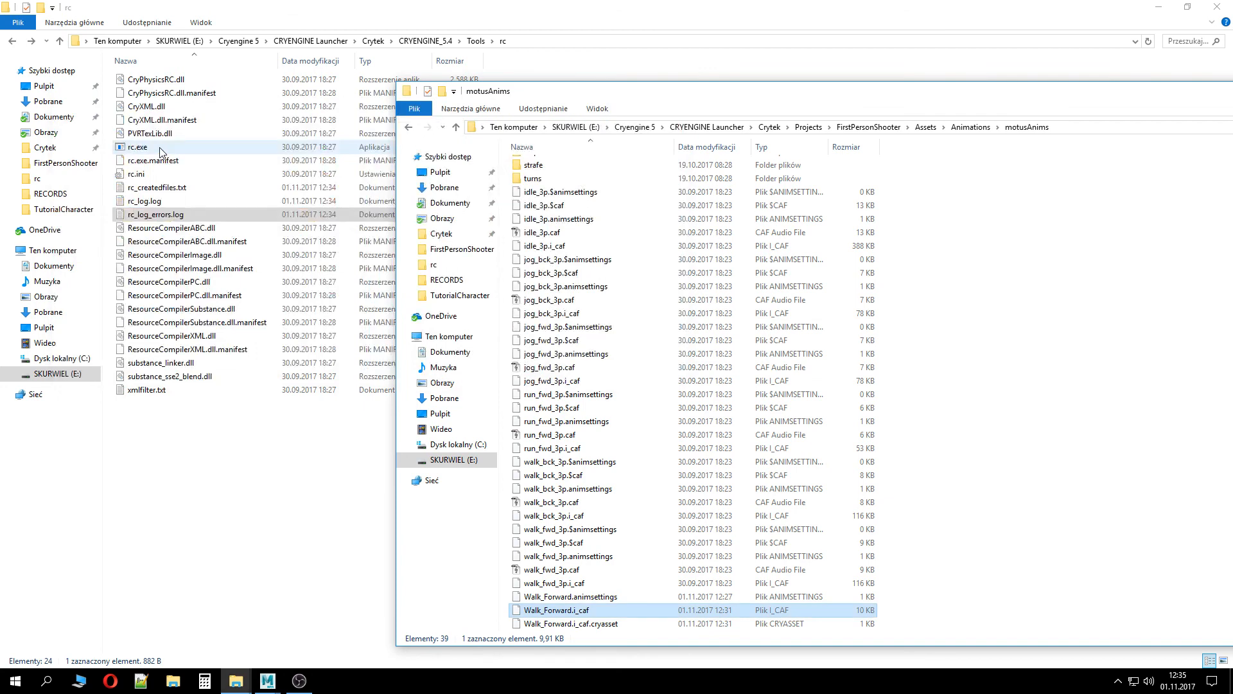
Open rc_log_errors.log, scroll across the error lines, and close it
double_click(156, 215)
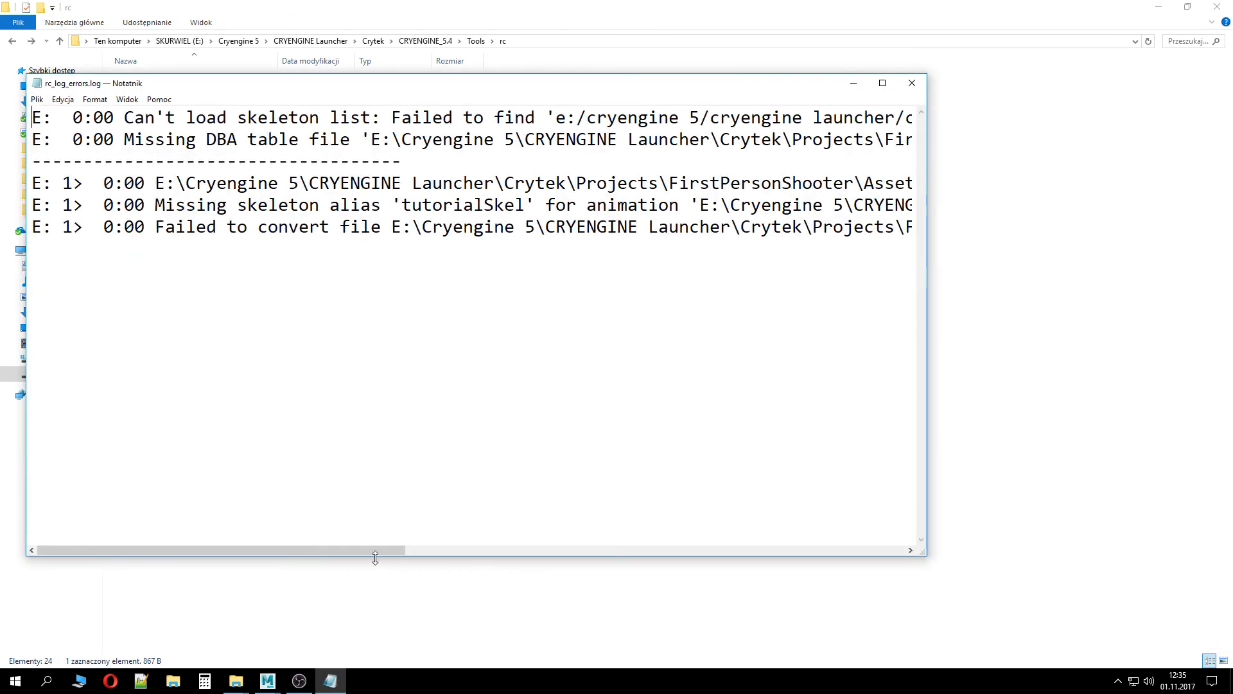
drag(375, 552, 686, 516)
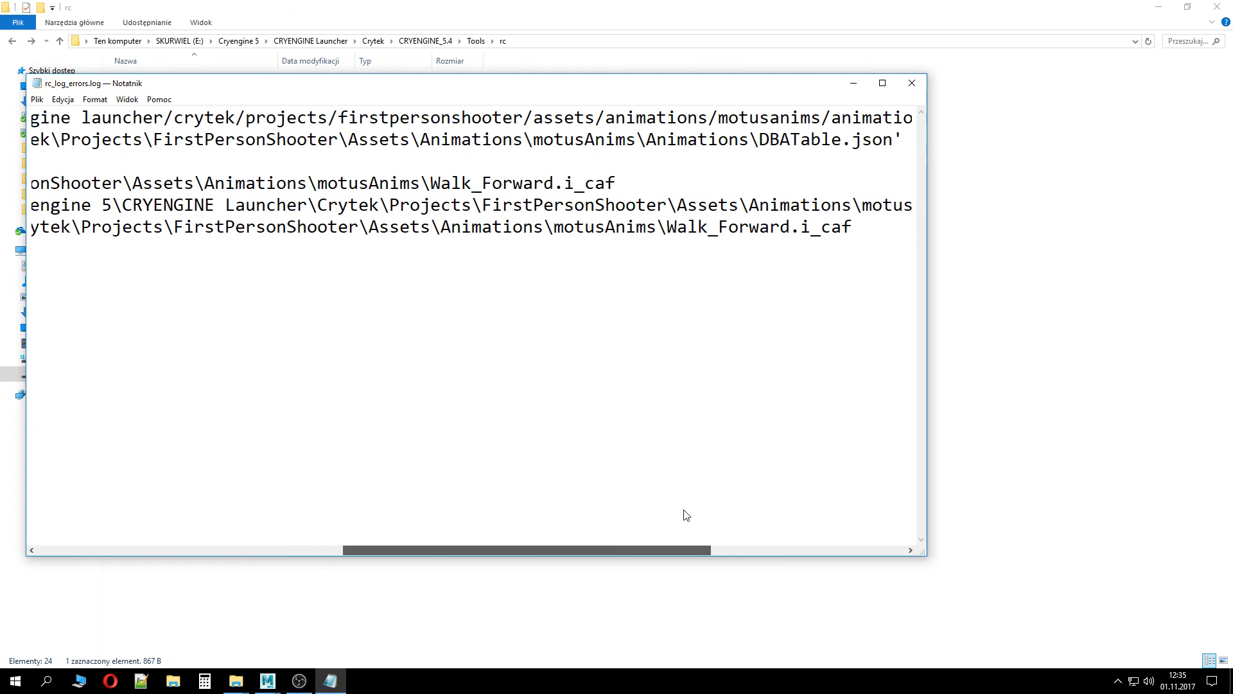
drag(686, 515, 565, 608)
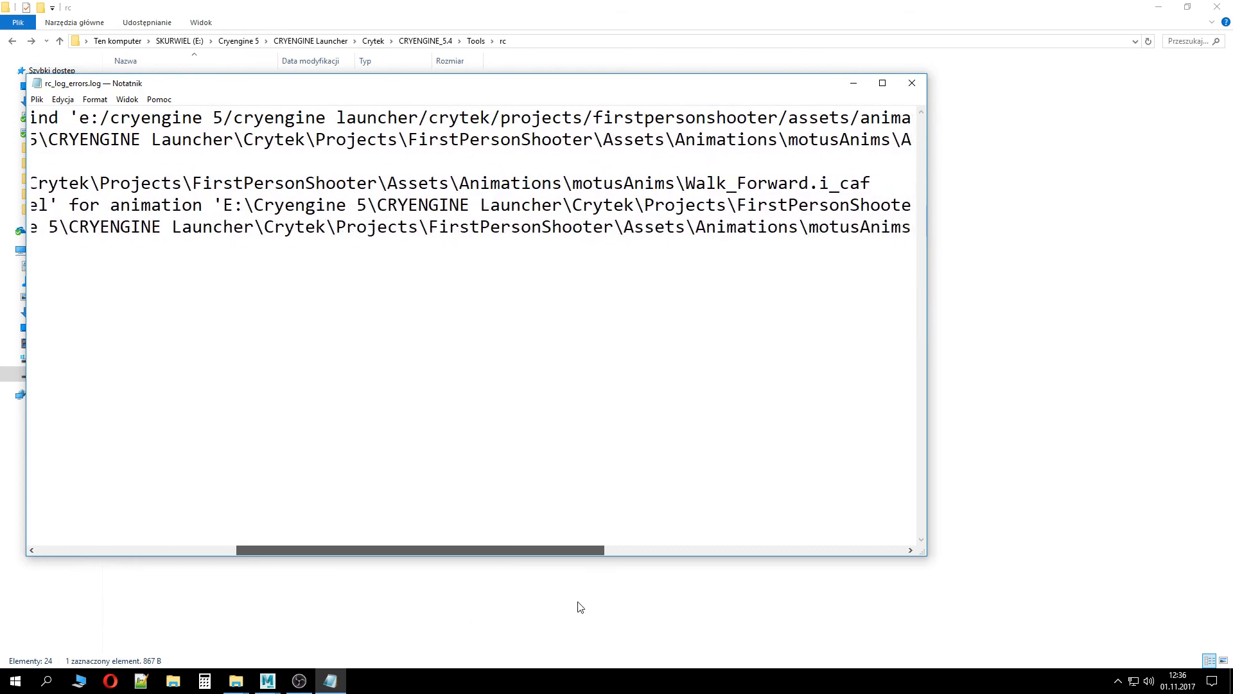
drag(658, 606, 300, 618)
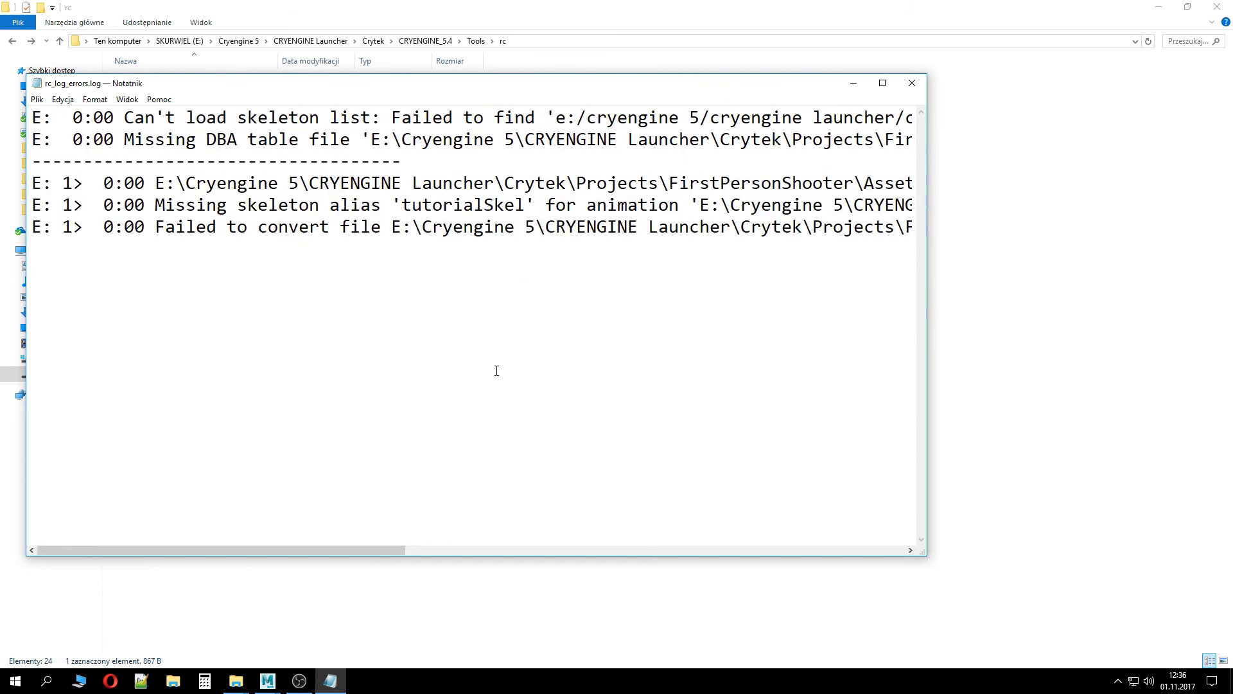
click(913, 83)
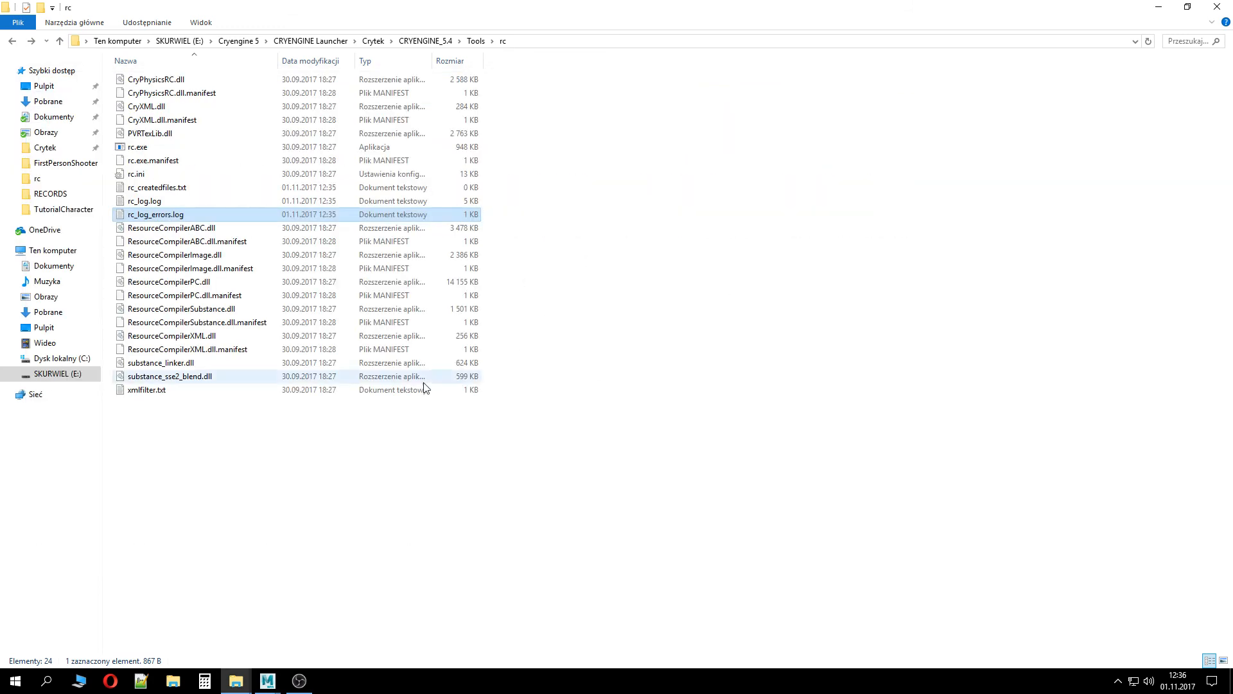
Return to the motusAnims window and drop jog_fwd_3p.i_caf onto rc.exe to compile it
click(296, 683)
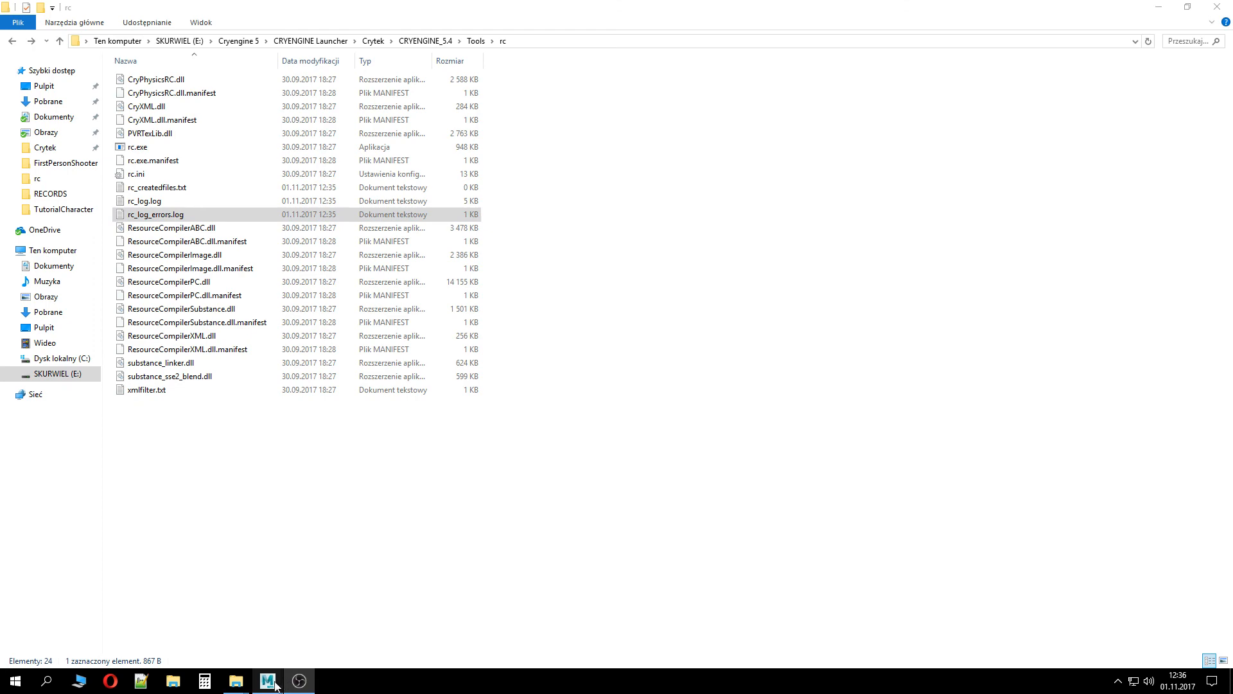
mouse_move(236, 681)
click(376, 617)
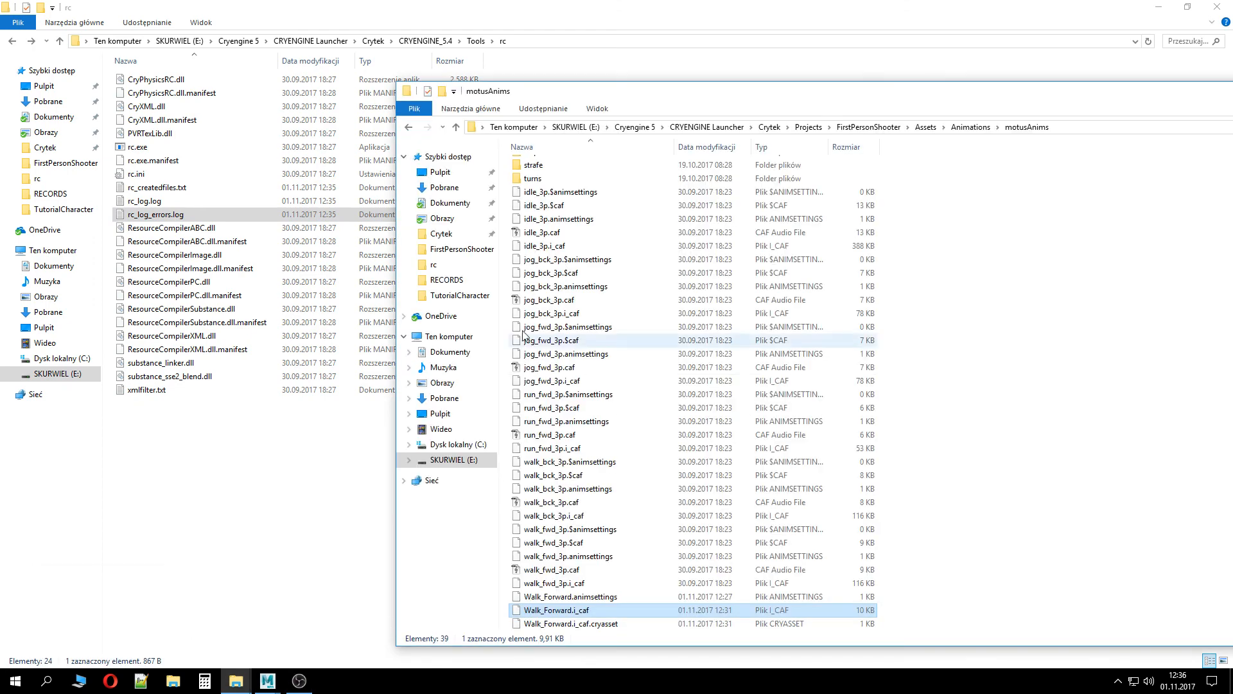
click(548, 315)
click(579, 355)
click(582, 368)
click(594, 382)
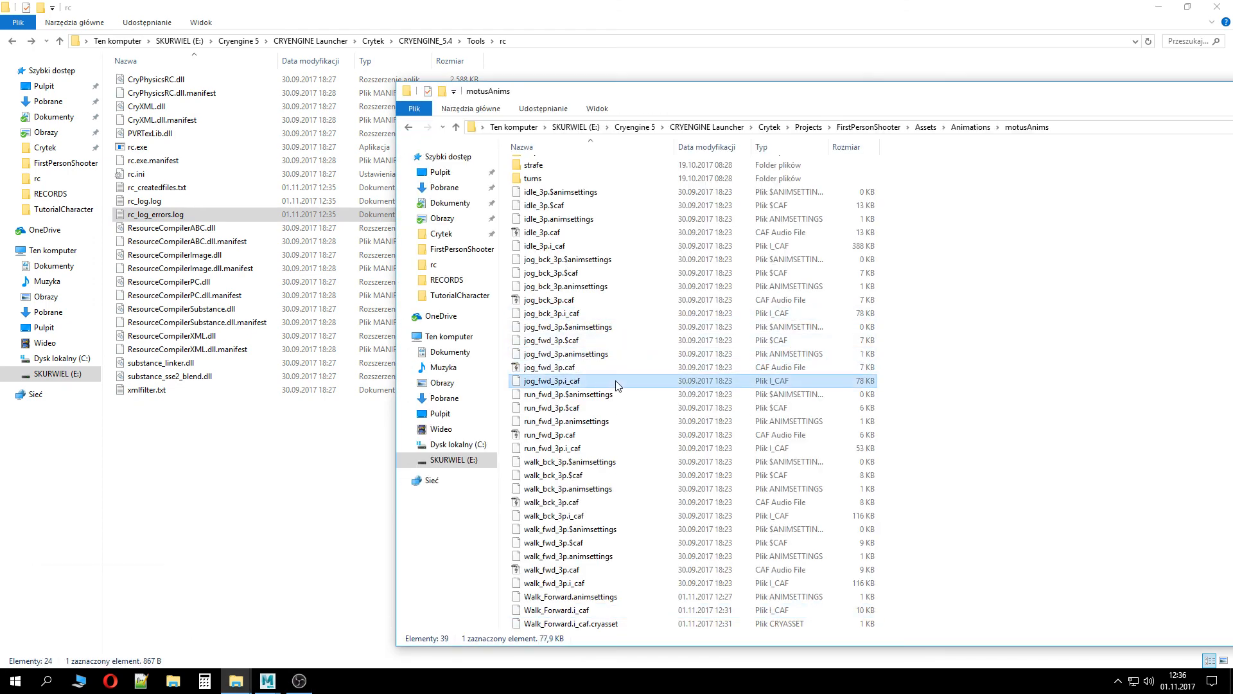
drag(615, 385, 156, 150)
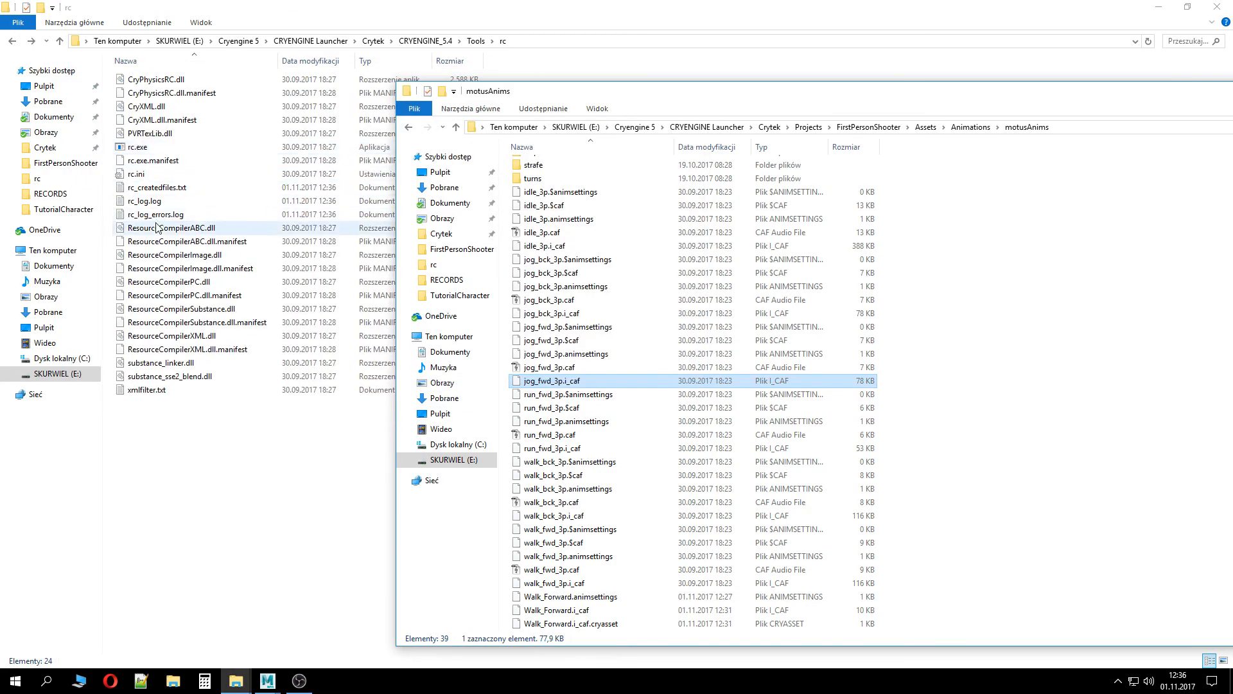
Open rc_log_errors.log again, scroll through its error lines, and close it
double_click(156, 215)
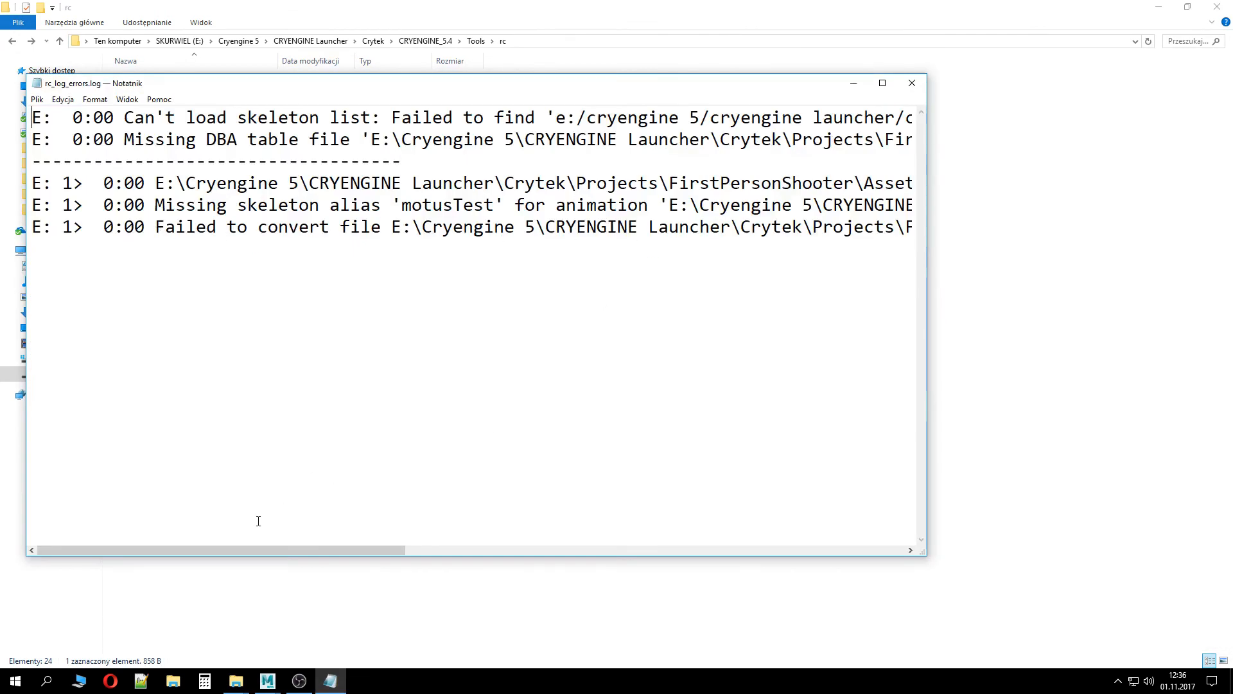
drag(273, 551, 598, 559)
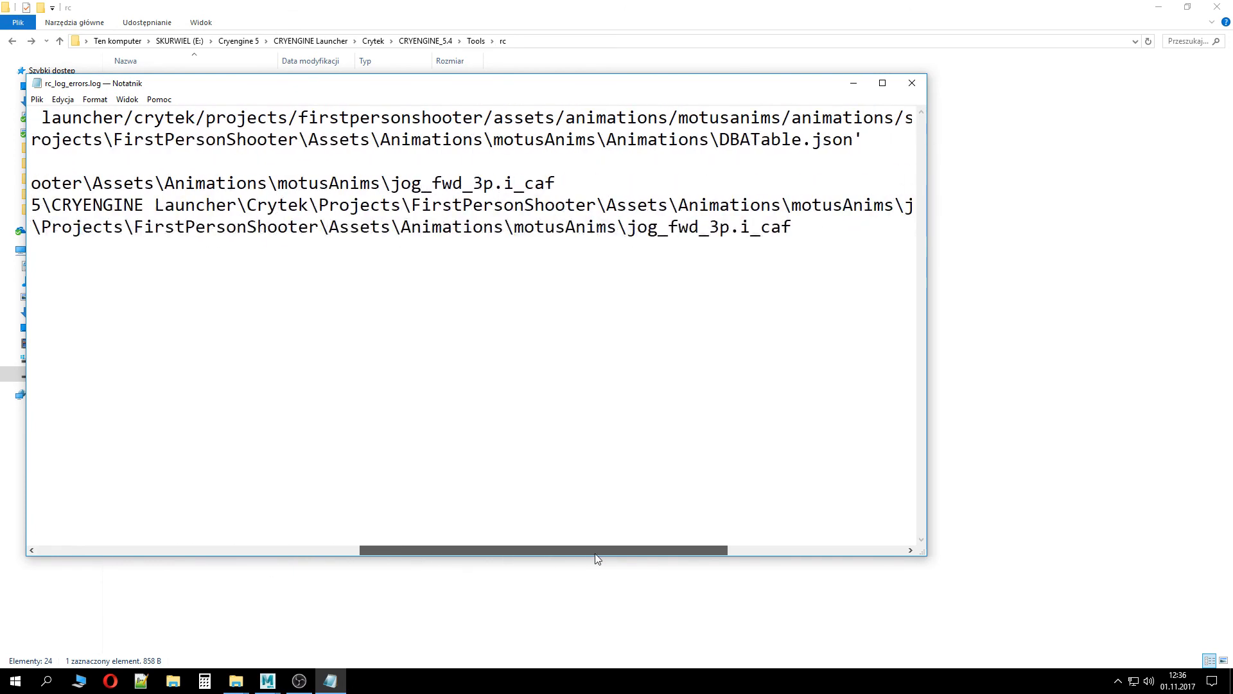
click(485, 160)
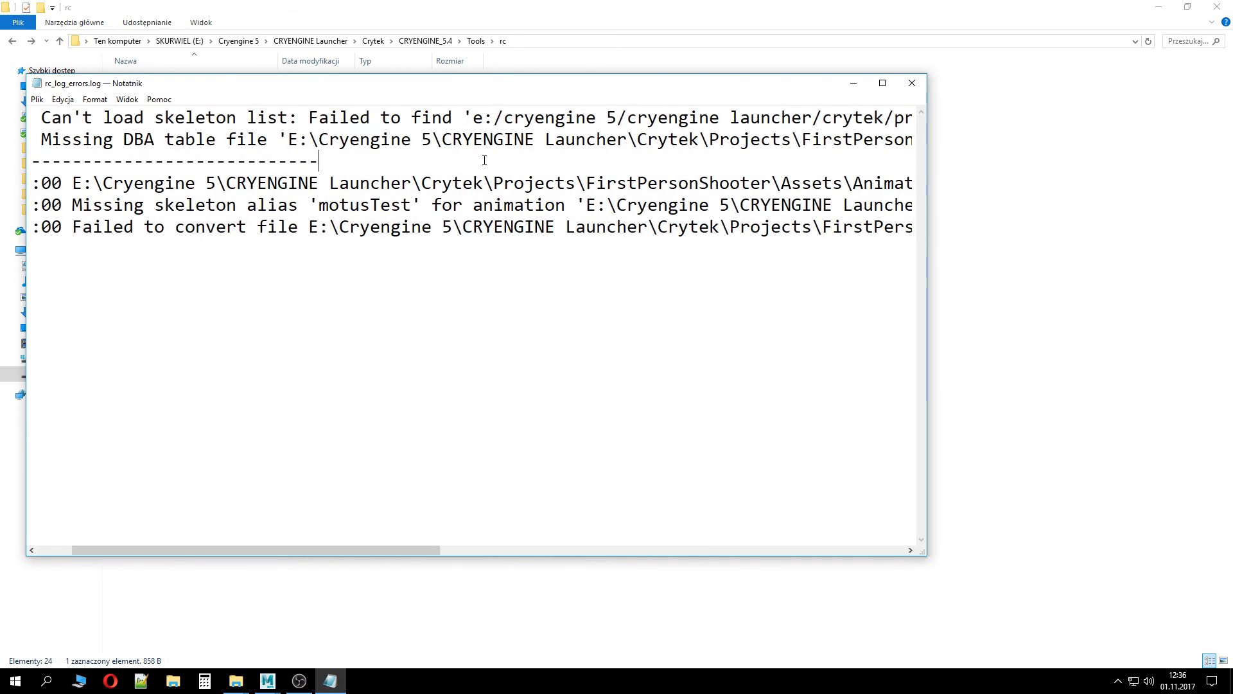
click(914, 84)
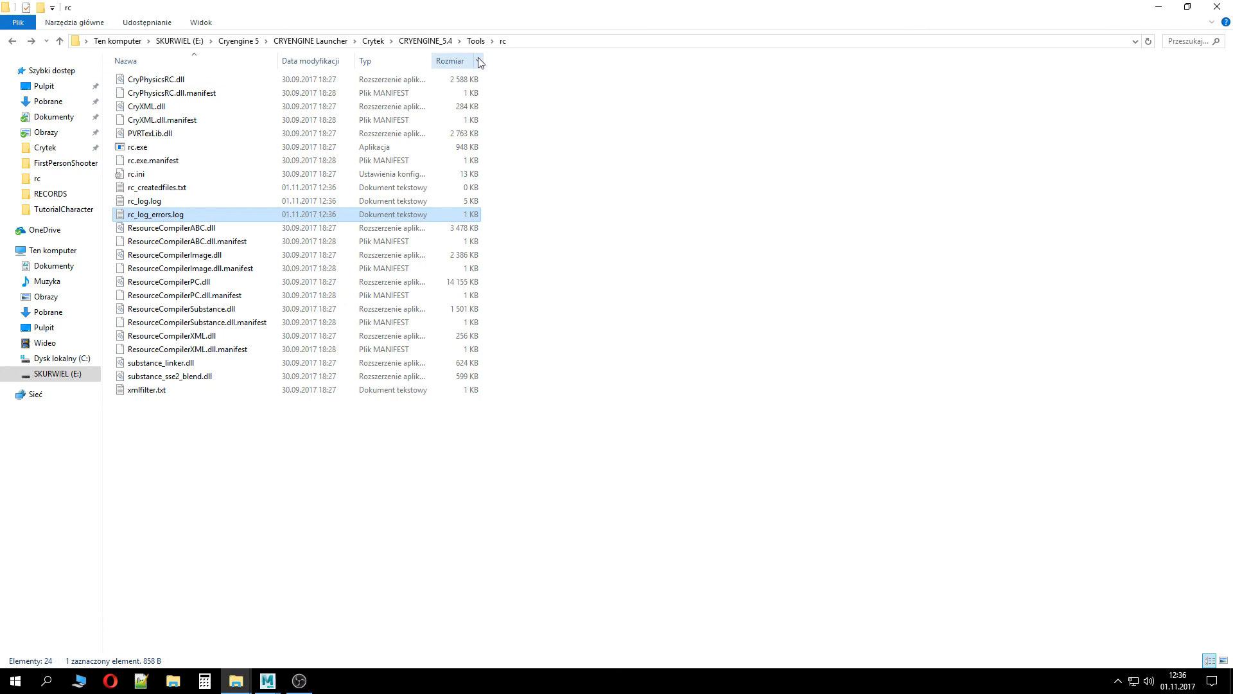
Close the extra Explorer windows and move the three Walk_Forward files from motusAnims back into tutorialAnims
click(1221, 5)
drag(598, 76, 379, 2)
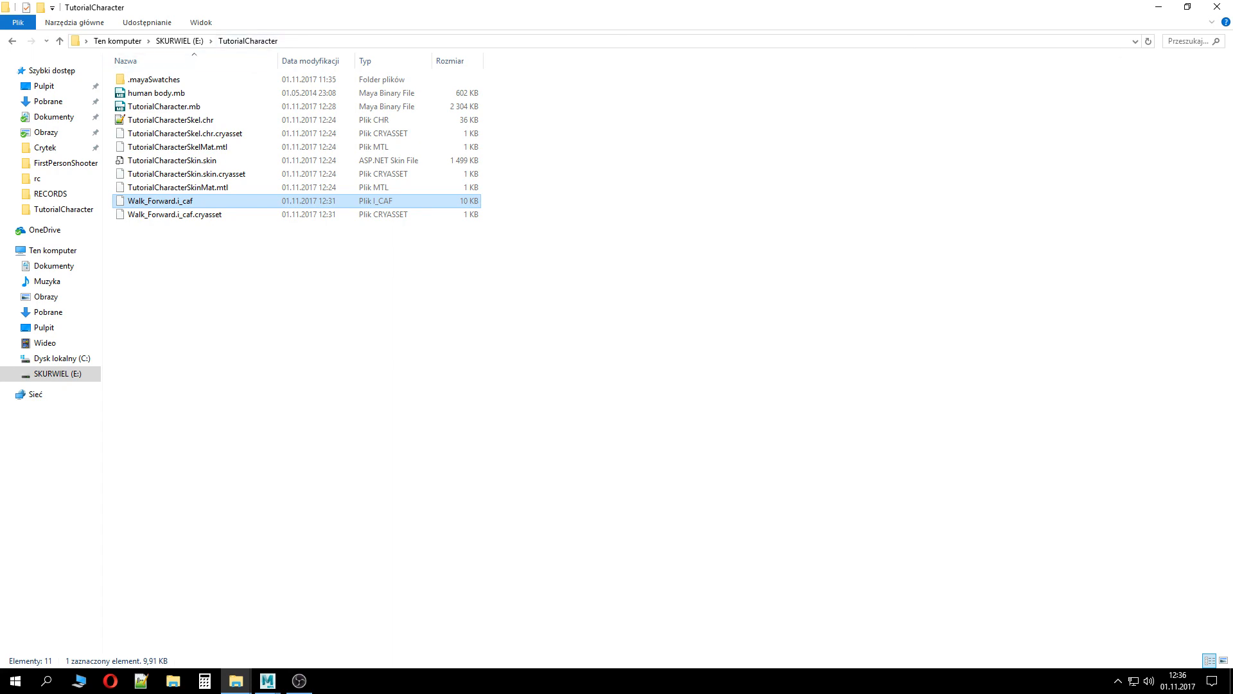
click(1223, 5)
drag(633, 92, 532, 0)
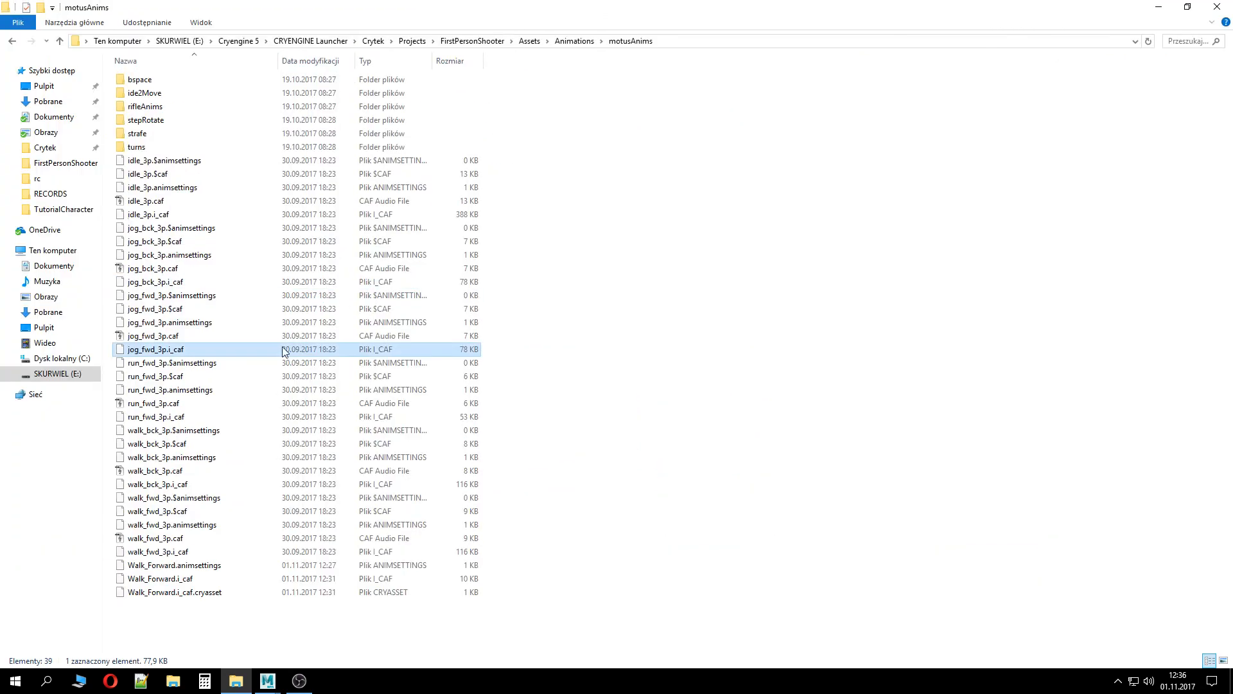
click(219, 591)
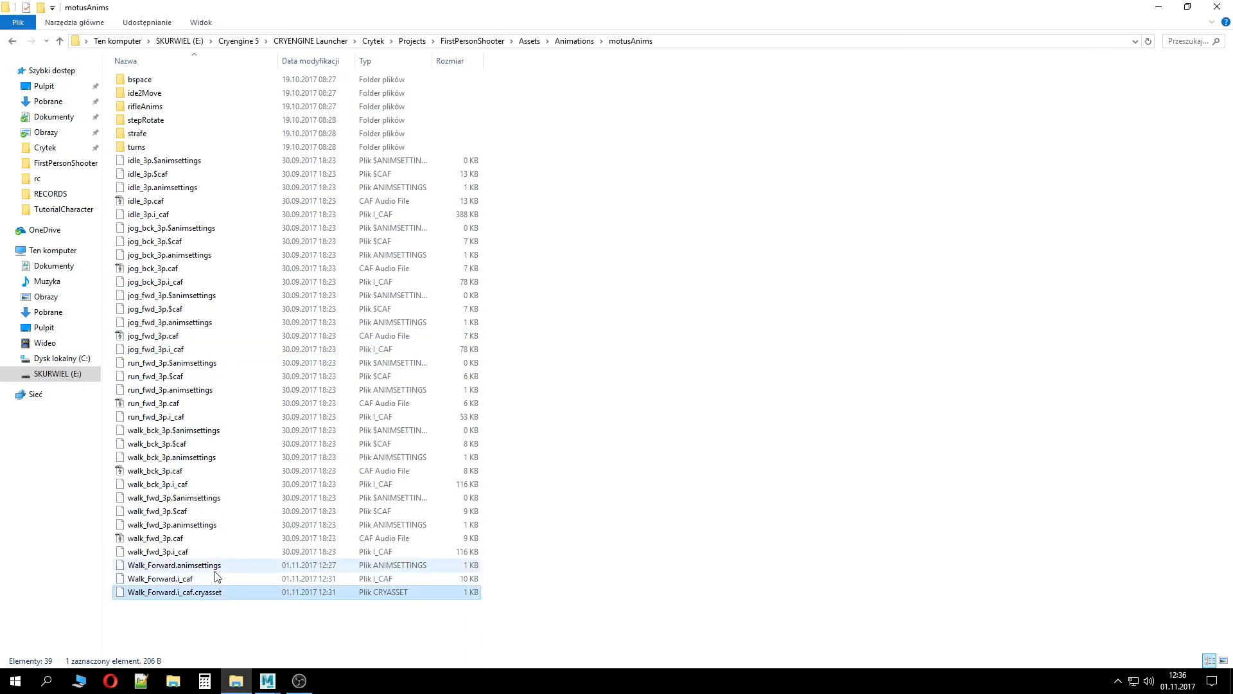
shift+click(217, 565)
click(575, 40)
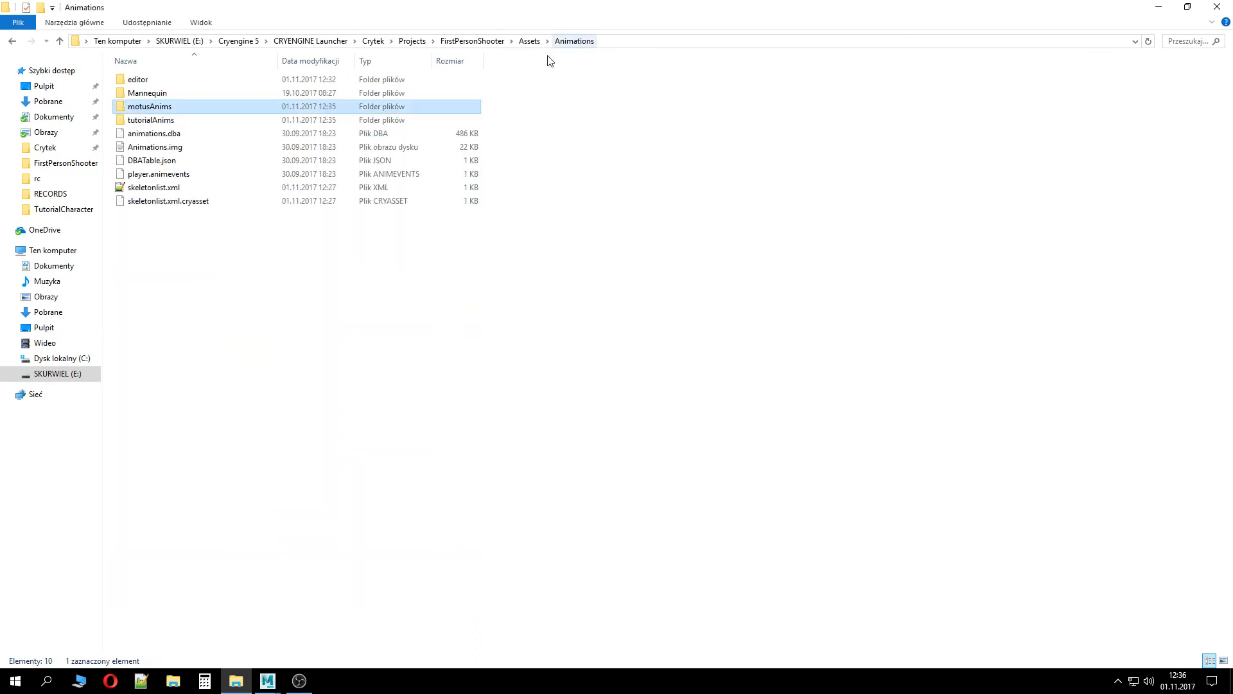
double_click(160, 120)
key(ctrl+v)
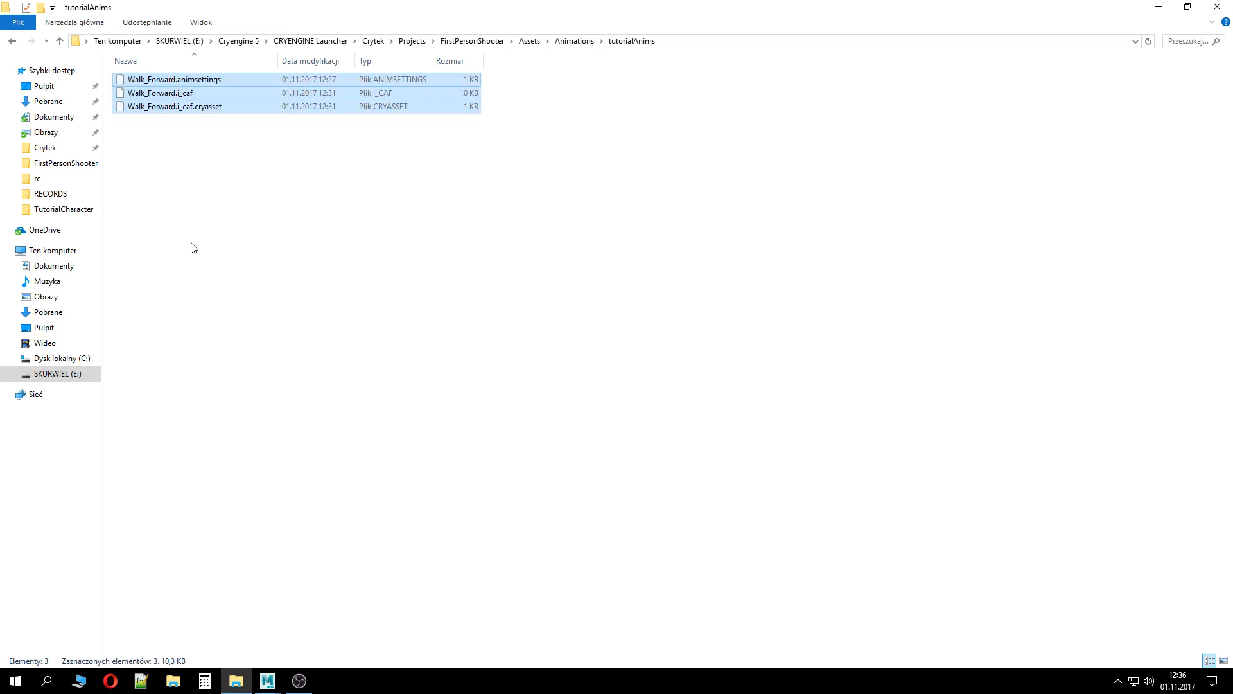
Launch the FirstPersonShooter project's Game.cryproject in the Sandbox editor and close the launcher window
click(472, 40)
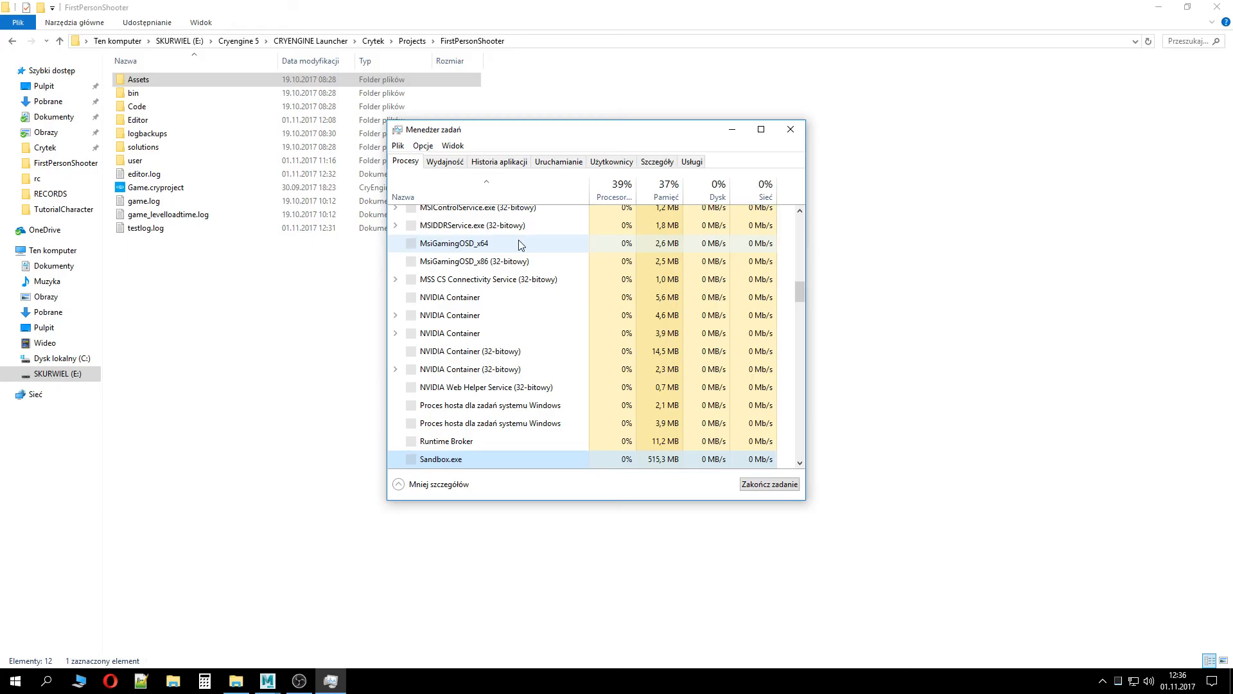
key(alt+F4)
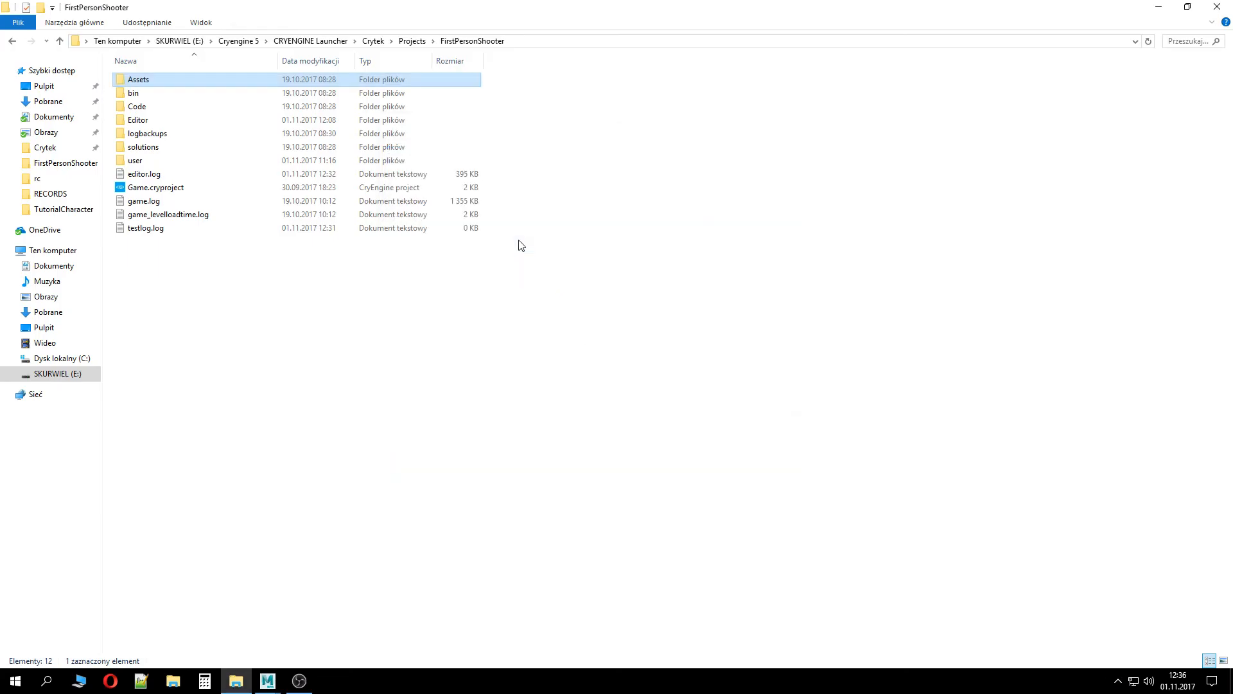
click(170, 188)
double_click(172, 193)
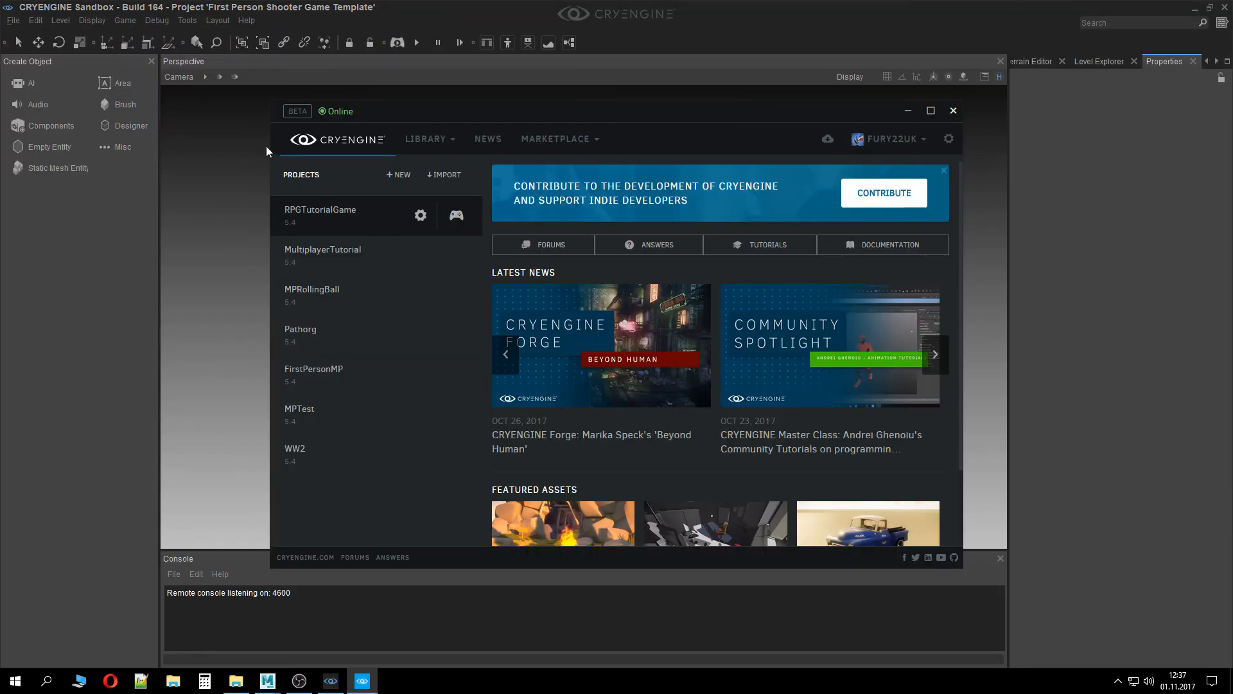
click(953, 110)
Open the Character Tool from the Animation tools and maximize its window
click(188, 21)
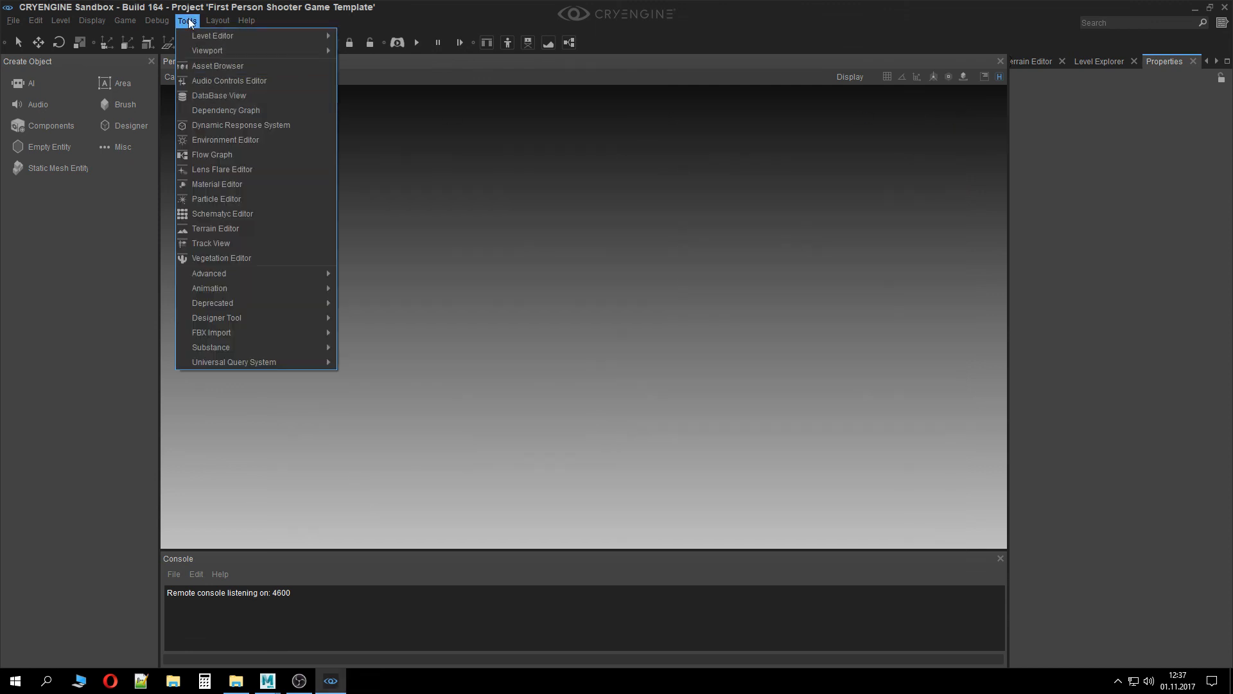
click(190, 21)
click(186, 22)
mouse_move(195, 287)
click(403, 284)
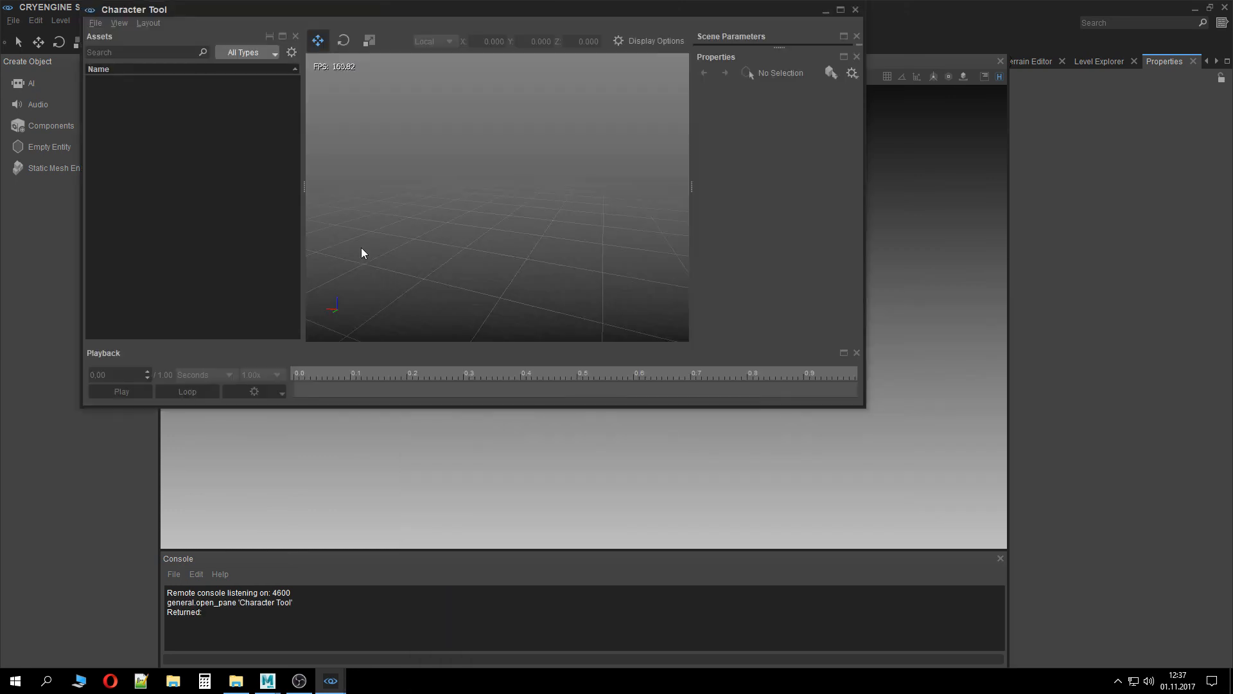
double_click(431, 6)
Expand the Characters folders and load tutorialcharacter.cdf from the TutorialCharacter folder
click(62, 105)
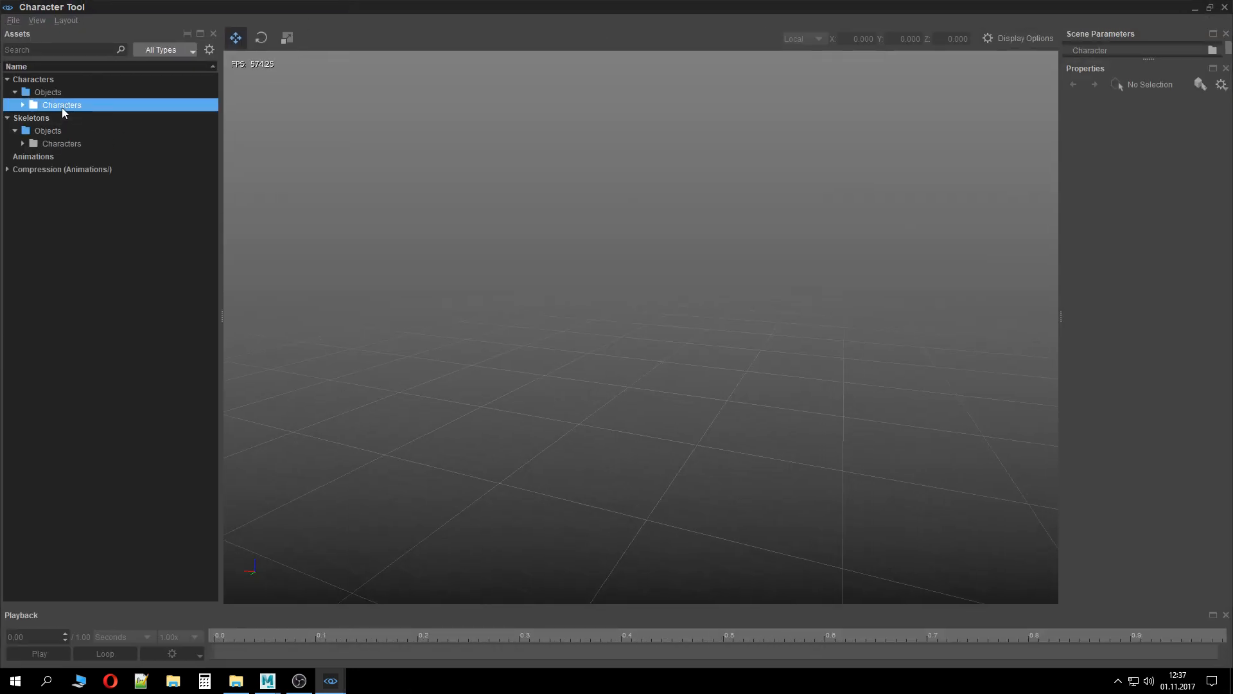
double_click(62, 106)
double_click(71, 131)
double_click(81, 145)
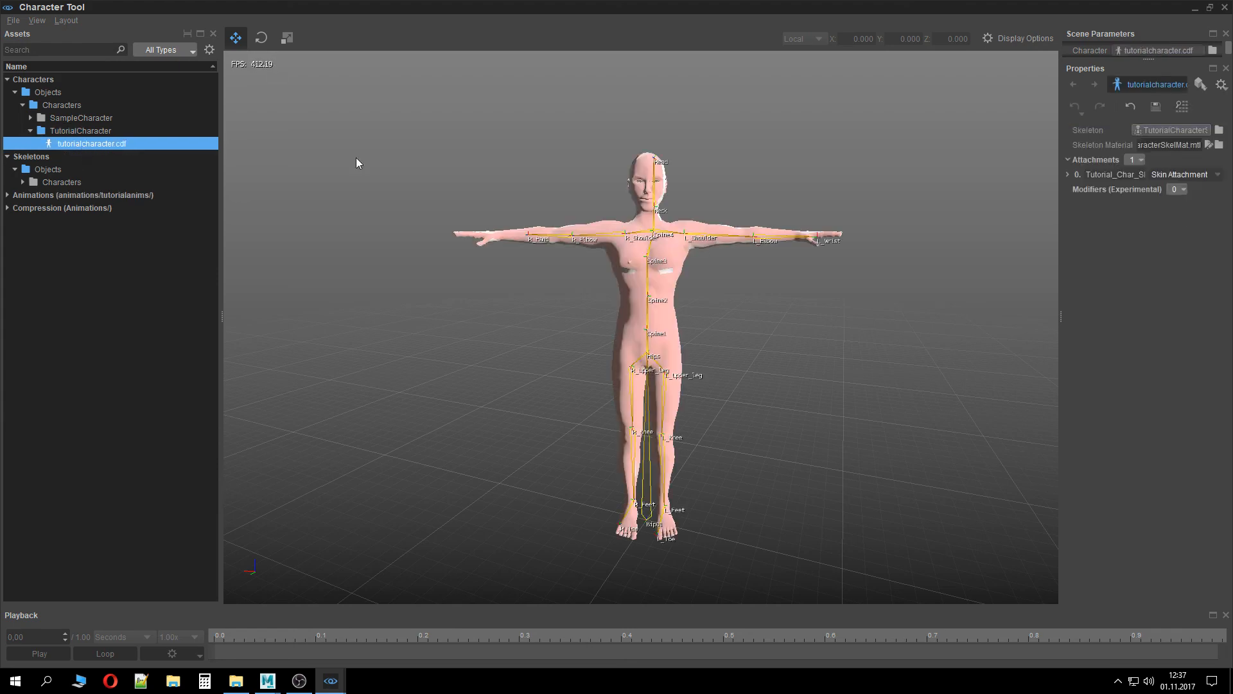
Inspect the SampleCharacter thirdperson.cdf and its motusBody attachment before returning to tutorialcharacter.cdf
double_click(181, 117)
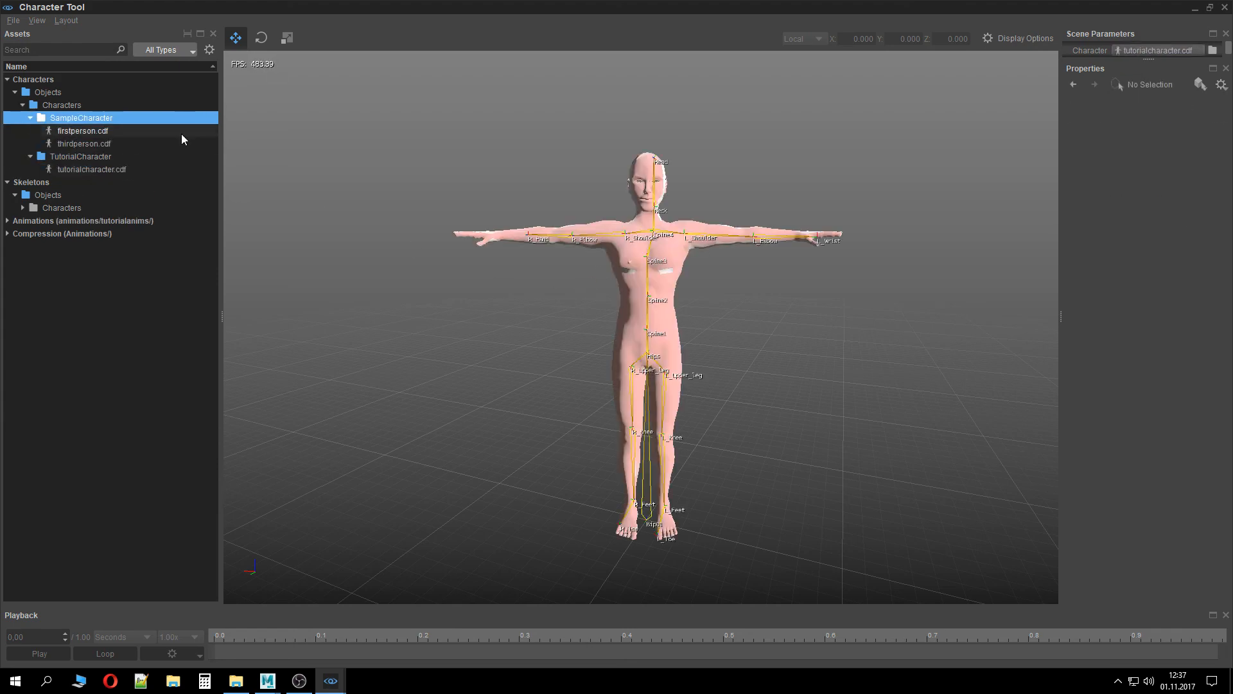
double_click(181, 139)
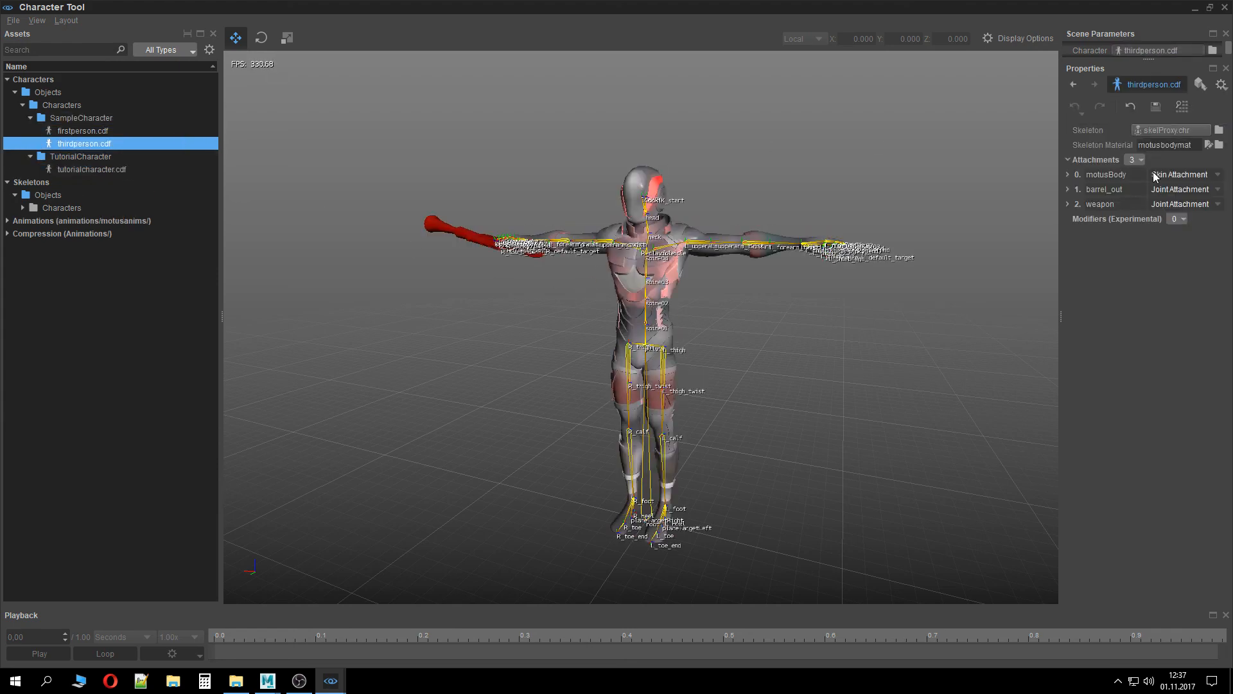
click(1068, 175)
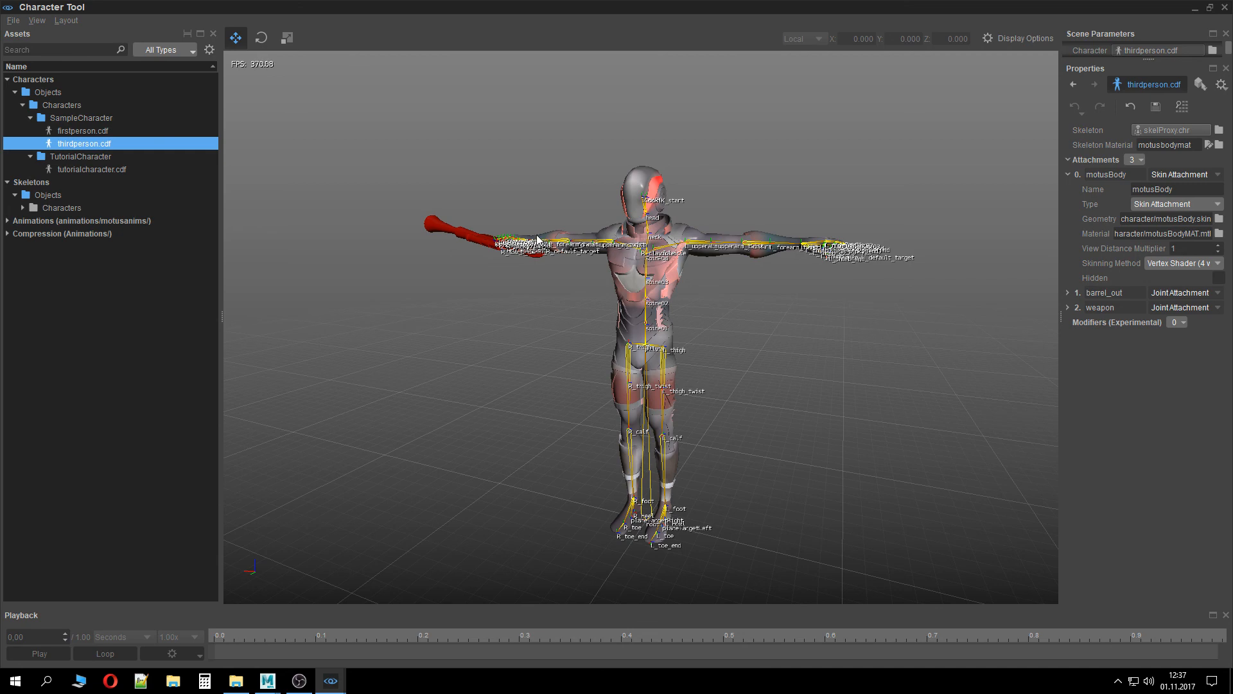
click(90, 169)
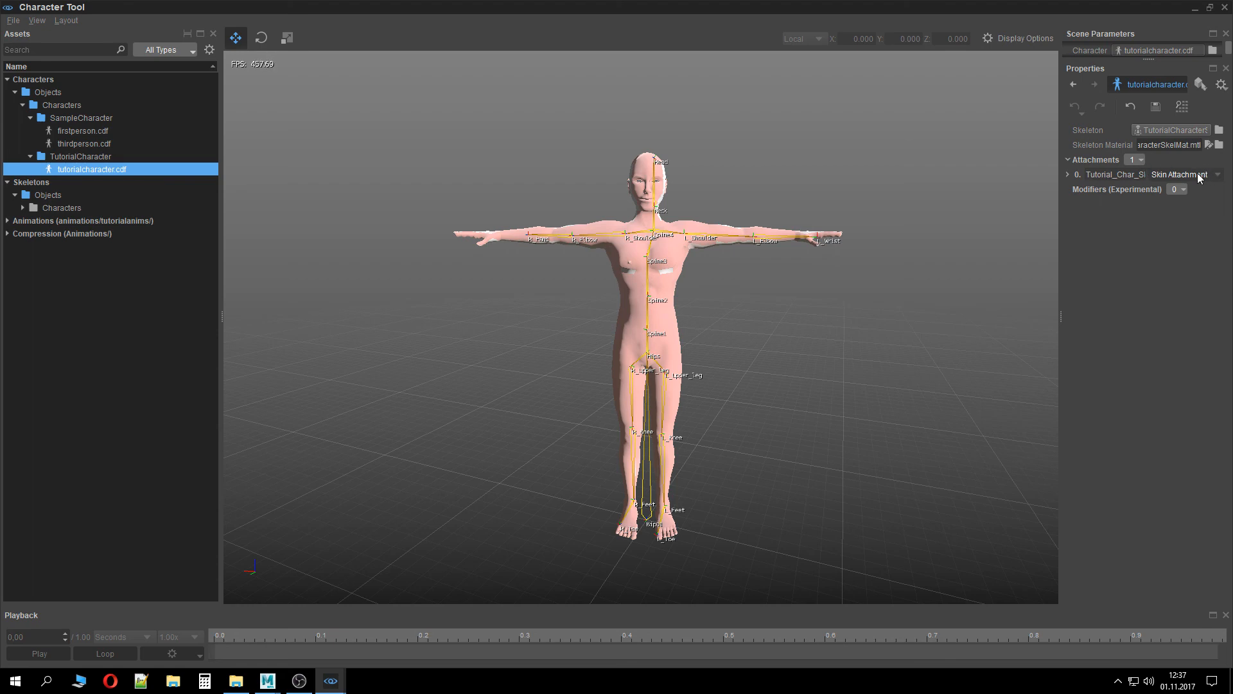
Try swapping the skin attachment's geometry to motusBody.skin from the SampleCharacter folder
click(1069, 176)
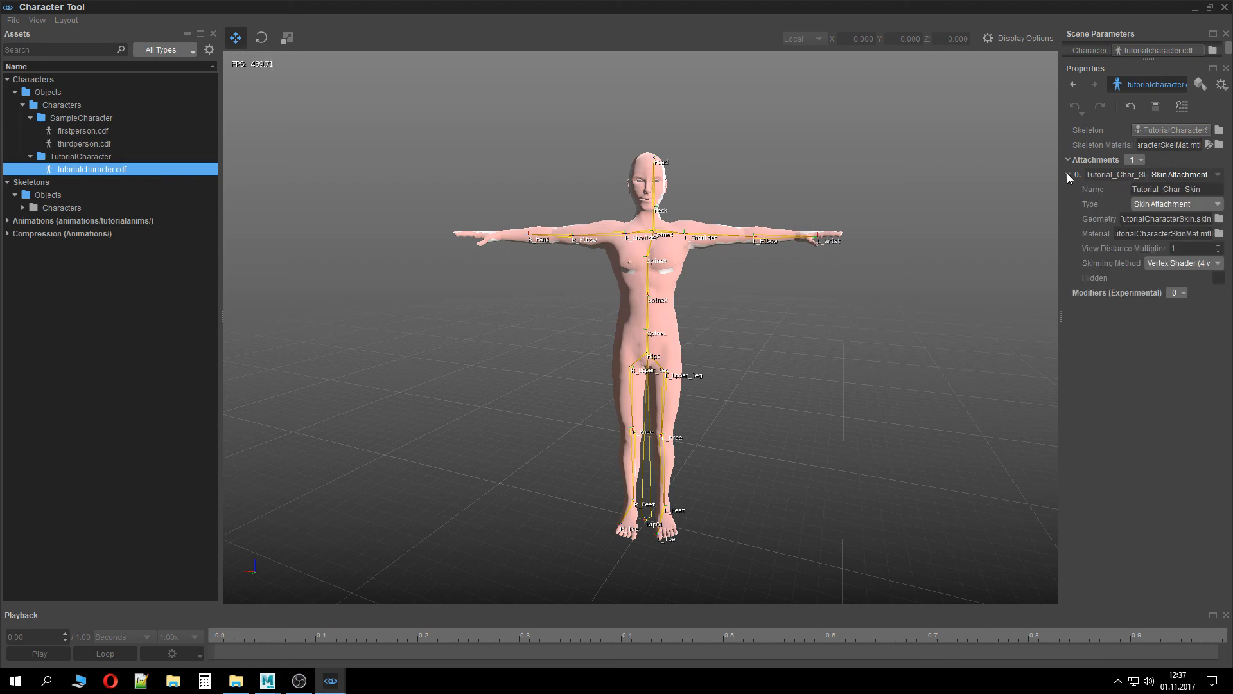
click(1219, 219)
click(662, 257)
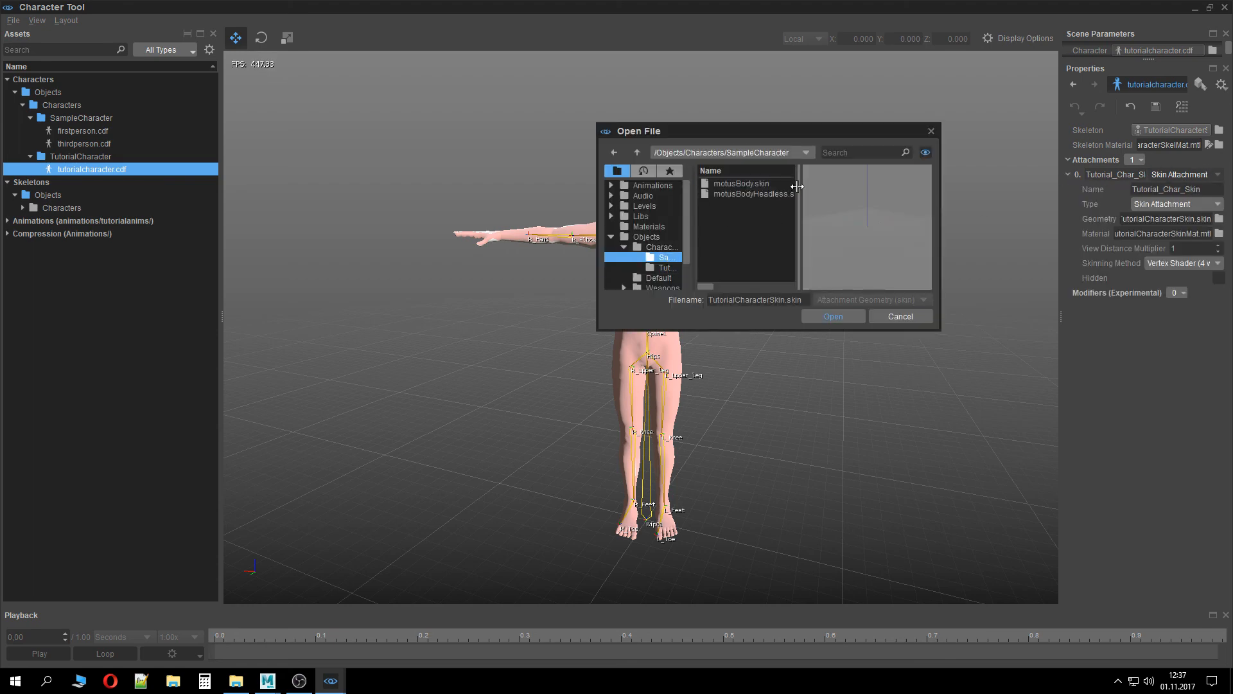
click(765, 184)
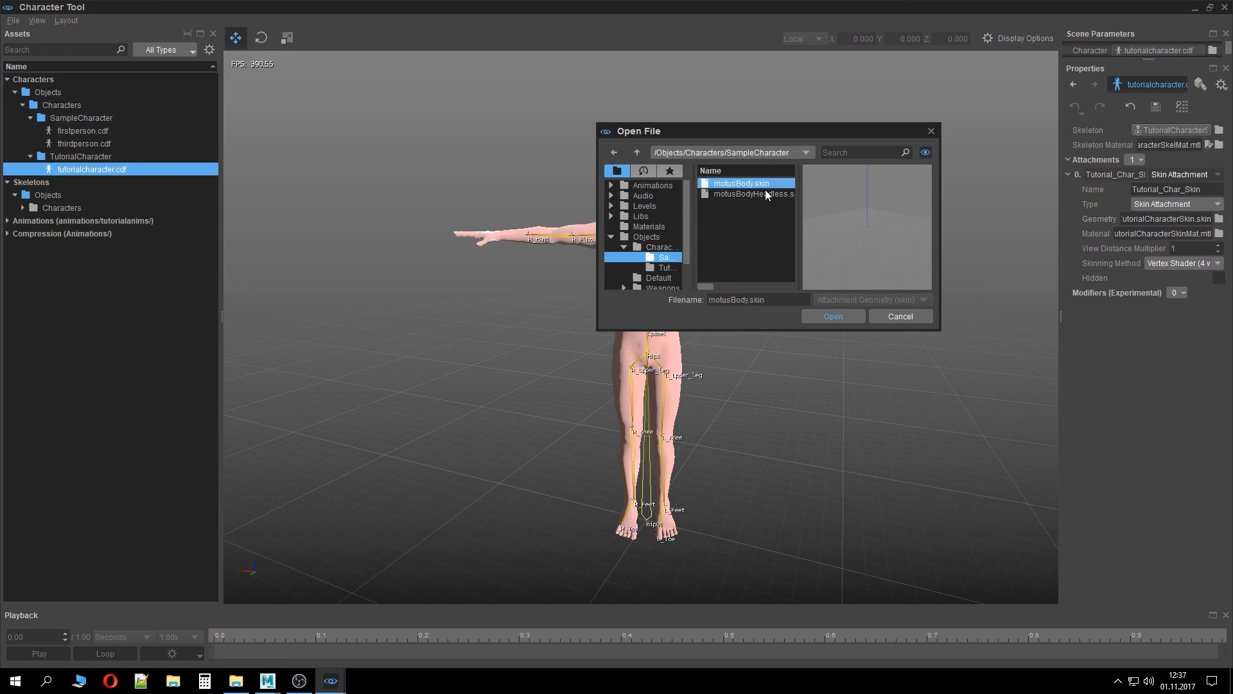
click(840, 315)
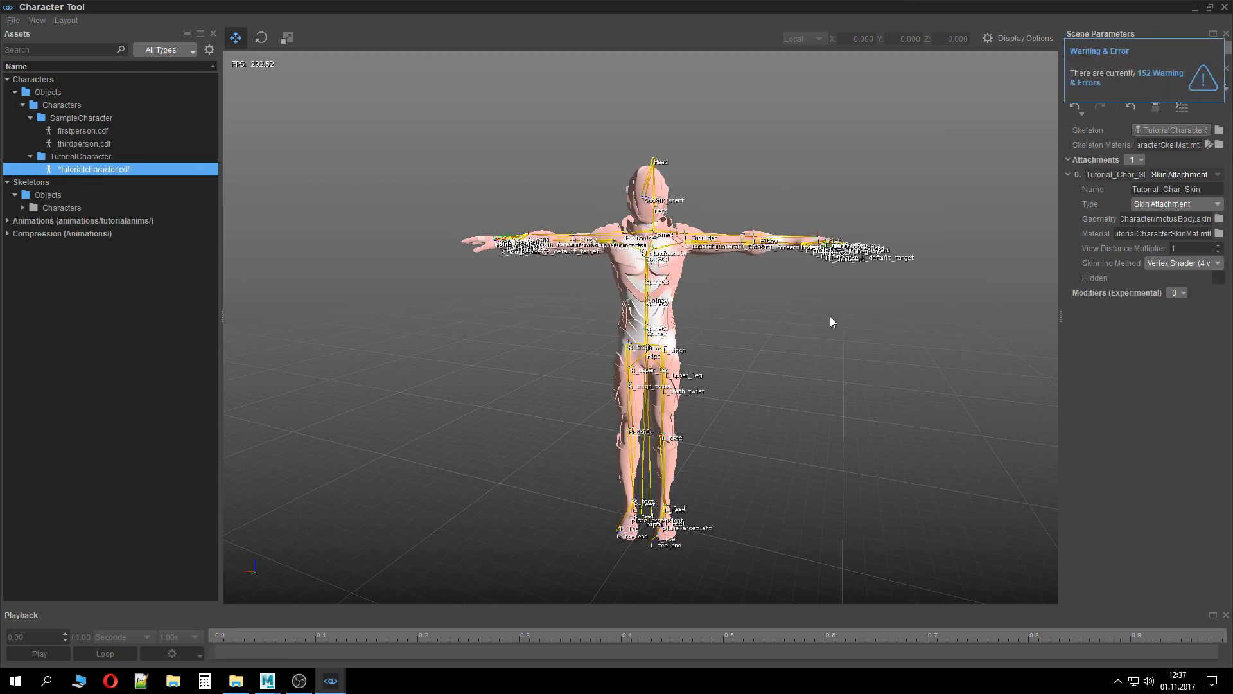
right_drag(649, 334, 753, 349)
Set the skin attachment's geometry back to TutorialCharacterSkin.skin from the TutorialCharacter folder
click(1218, 219)
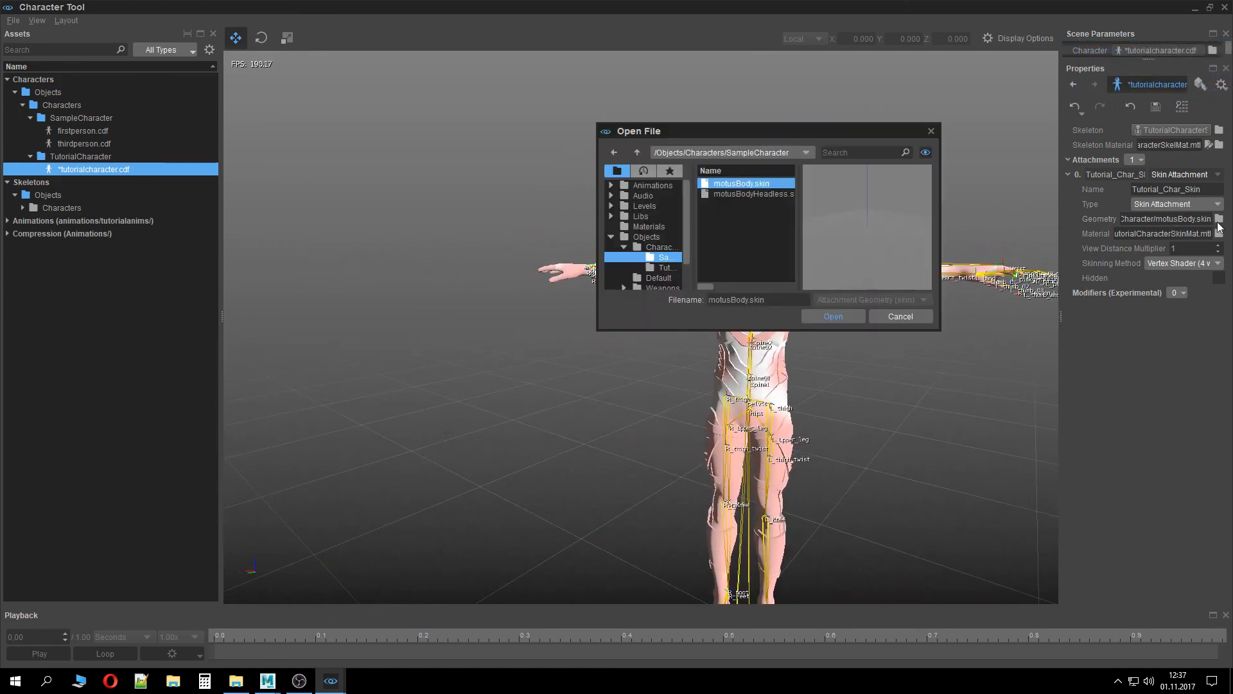
click(664, 267)
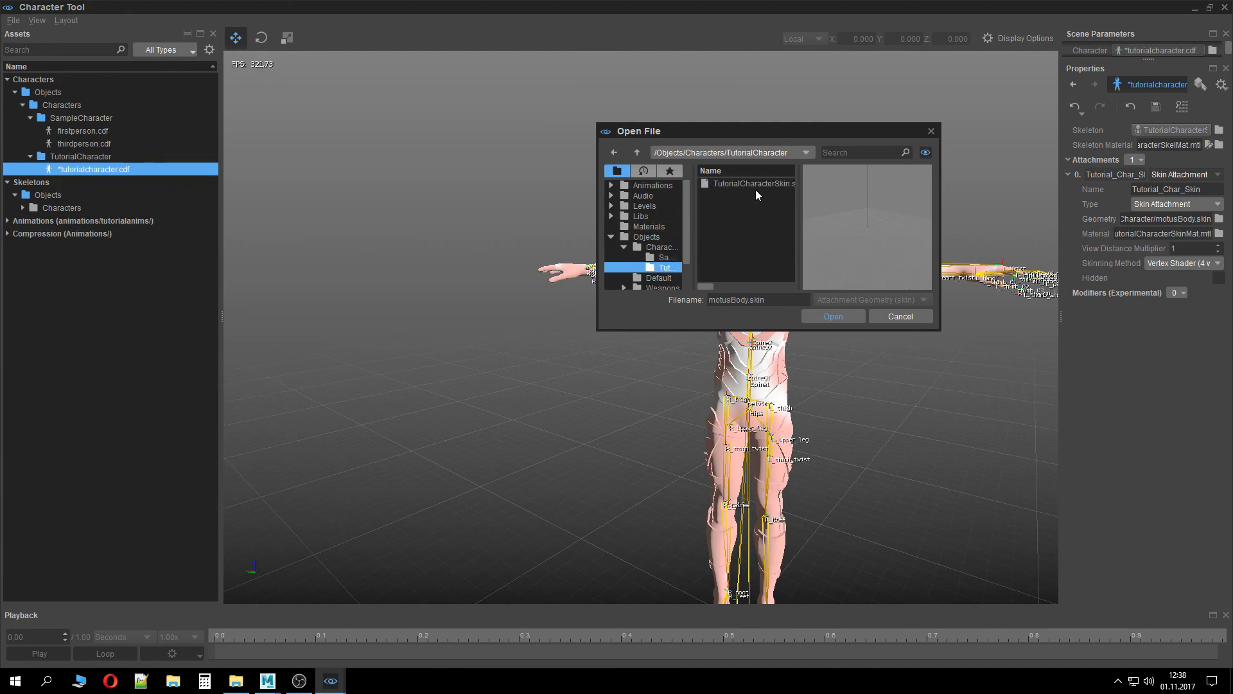
double_click(756, 185)
Save tutorialcharacter.cdf and close the Character Tool
right_drag(862, 349, 902, 338)
key(w)
key(s)
key(d)
right_drag(357, 149, 330, 146)
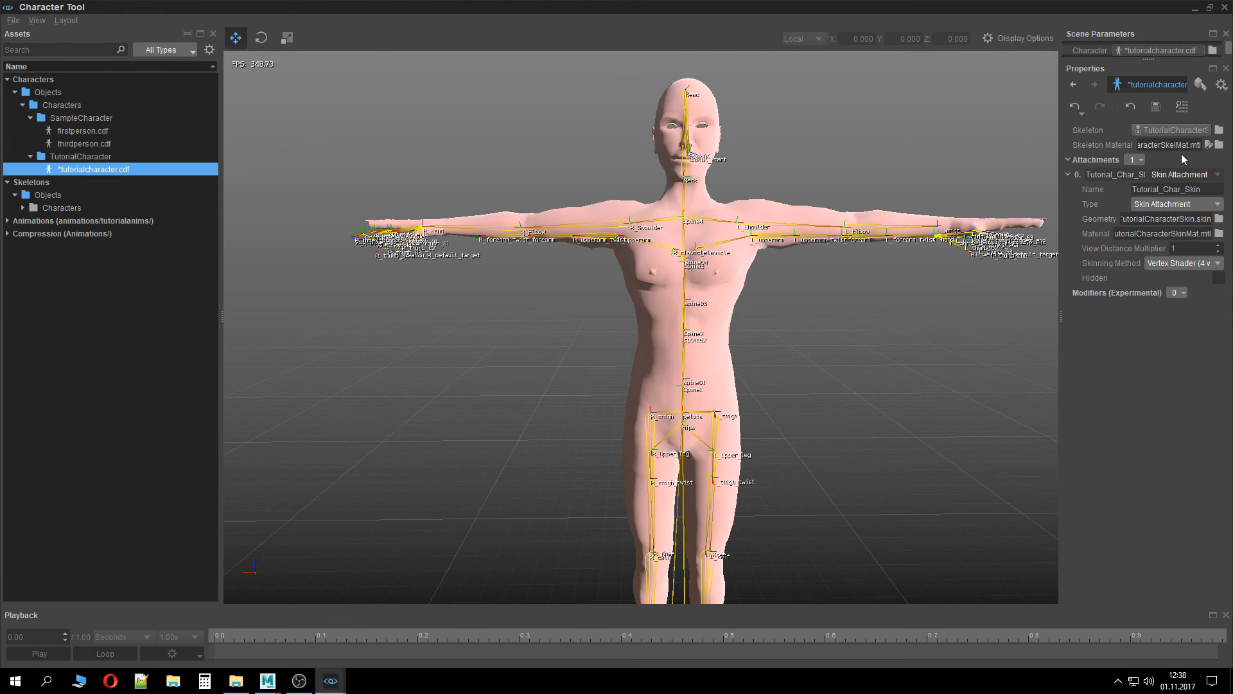
click(1163, 108)
click(1225, 7)
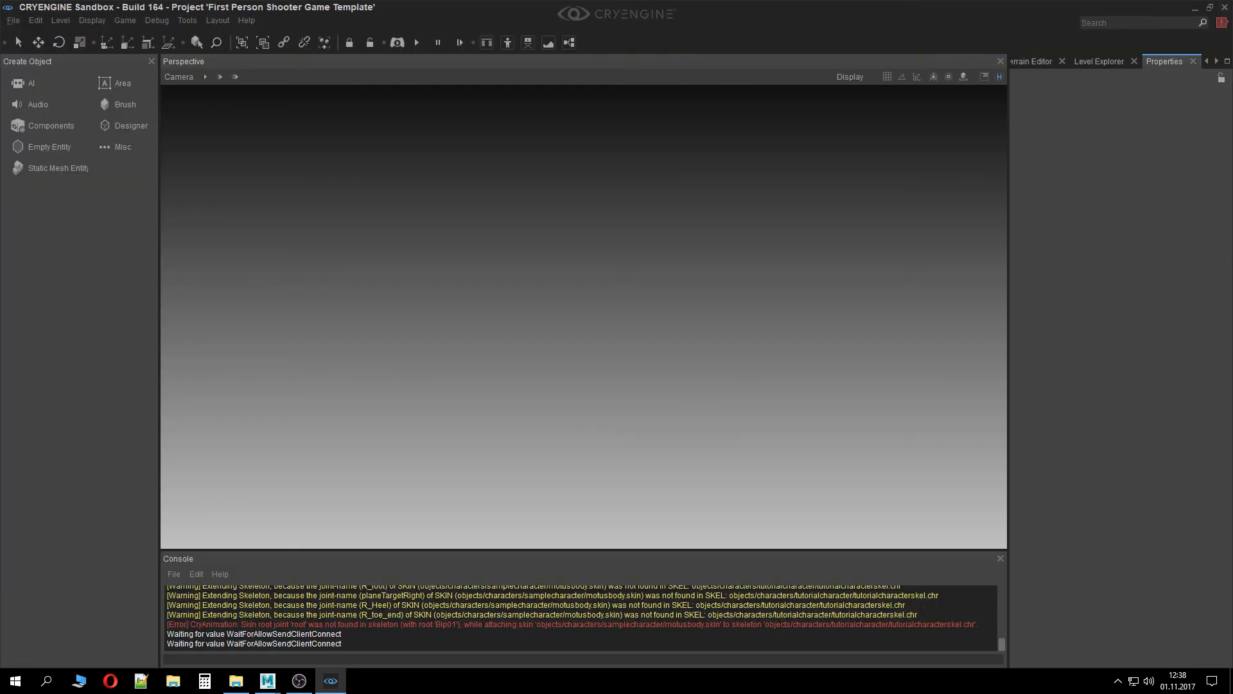